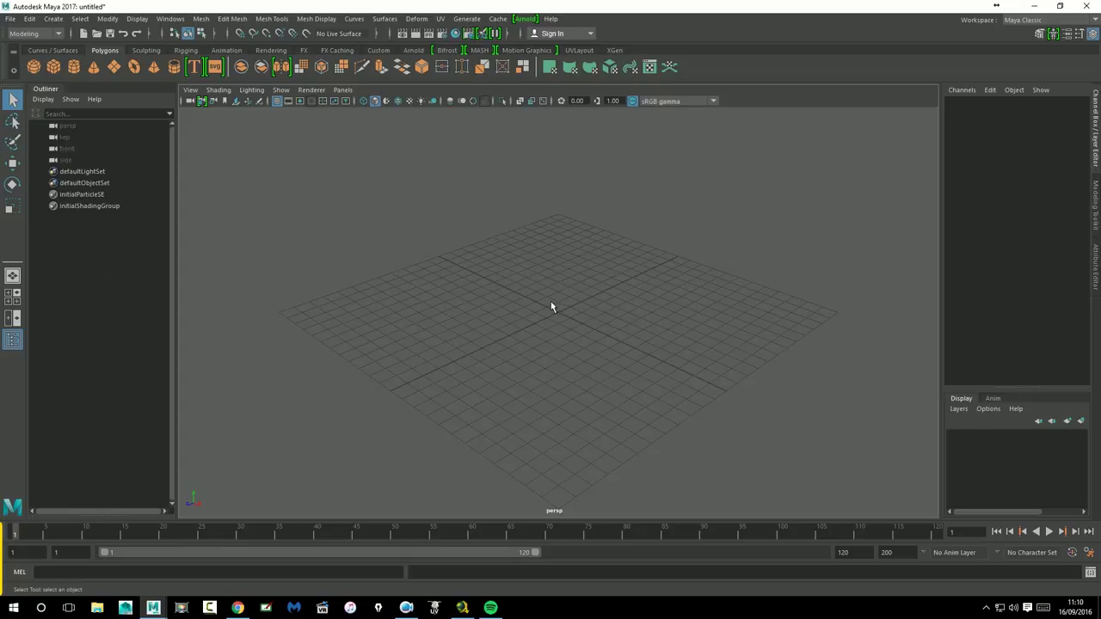
- Create a default polygon cube, pCube1, at the grid origin from the shelf
click(57, 70)
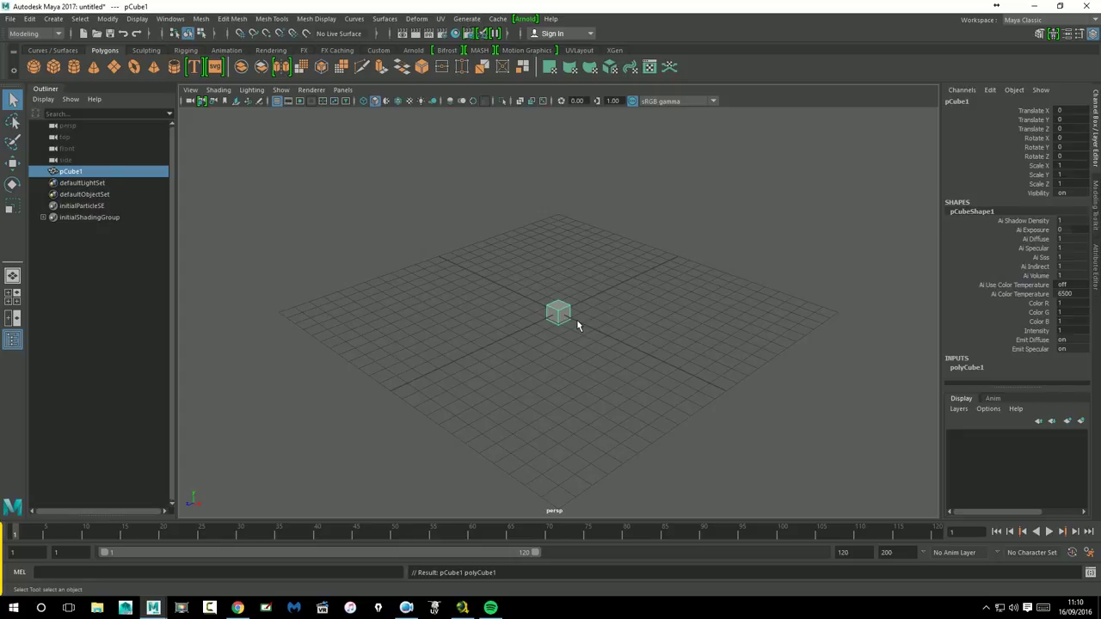
- Frame the cube, set polyCube1 Subdivisions Width to 5, and raise Subdivisions Height
key(f)
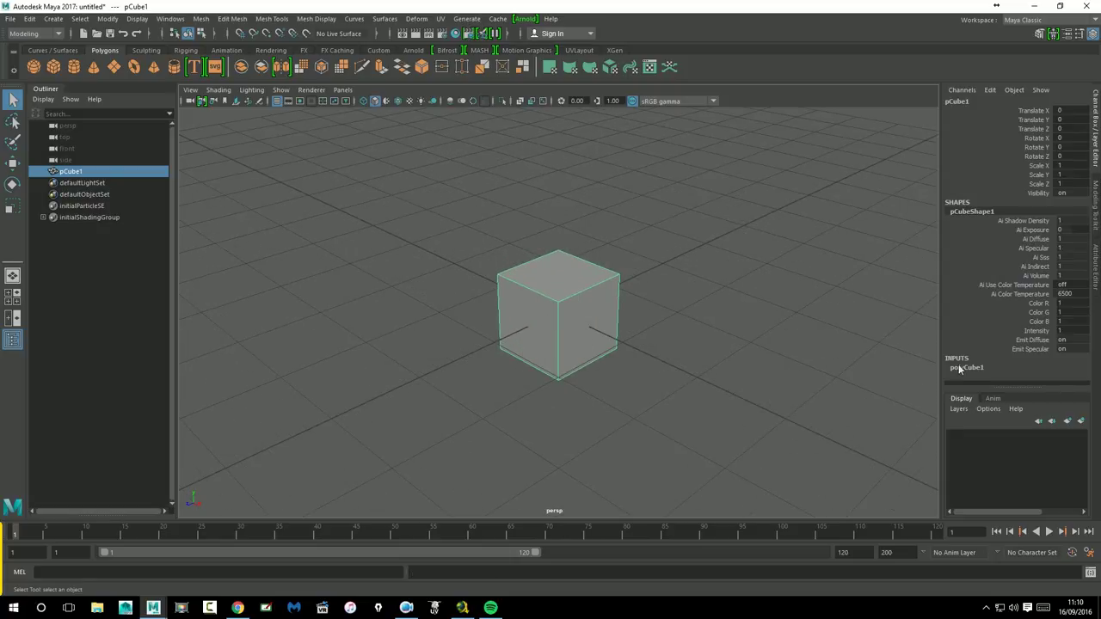
click(974, 370)
scroll(991, 282, down, 2)
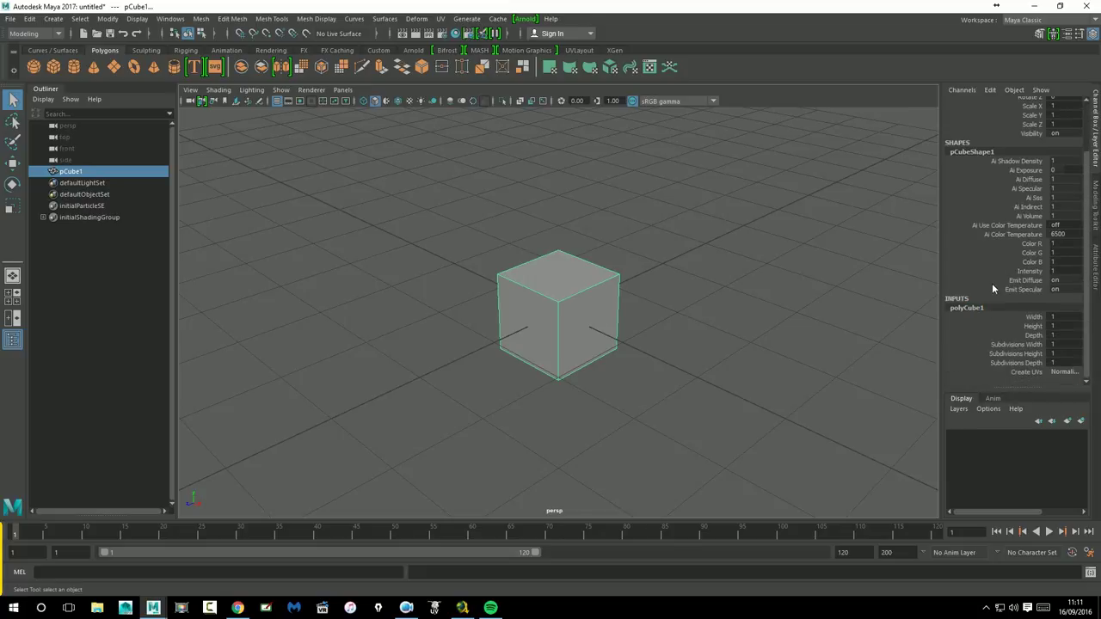
click(1019, 344)
mouse_move(712, 355)
middle_down()
mouse_move(736, 350)
mouse_move(783, 368)
middle_up()
click(1015, 353)
click(761, 376)
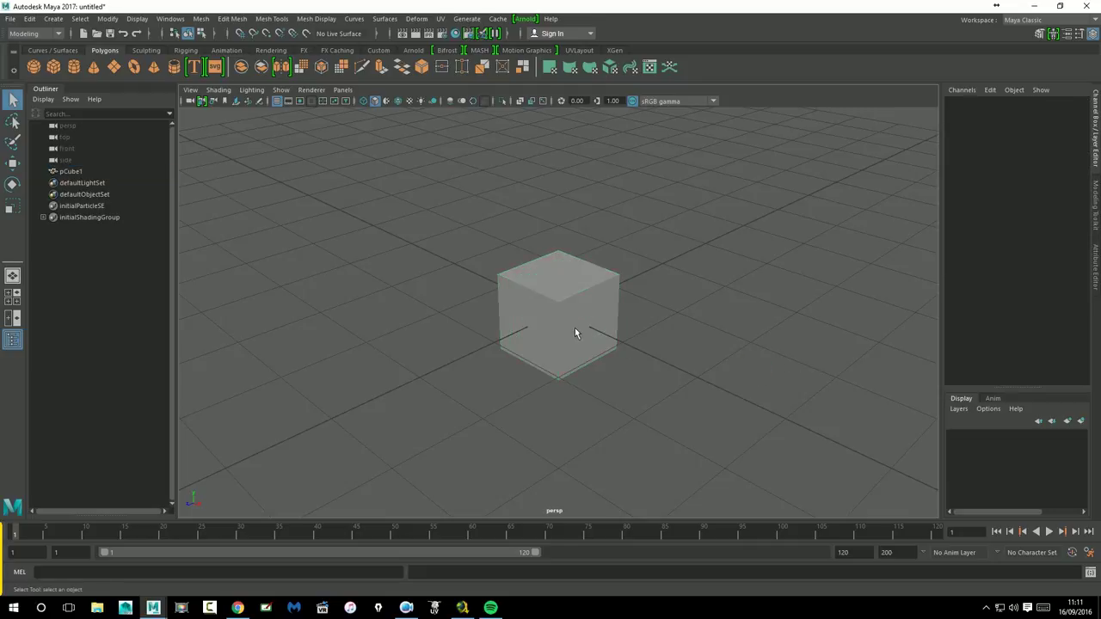
click(557, 320)
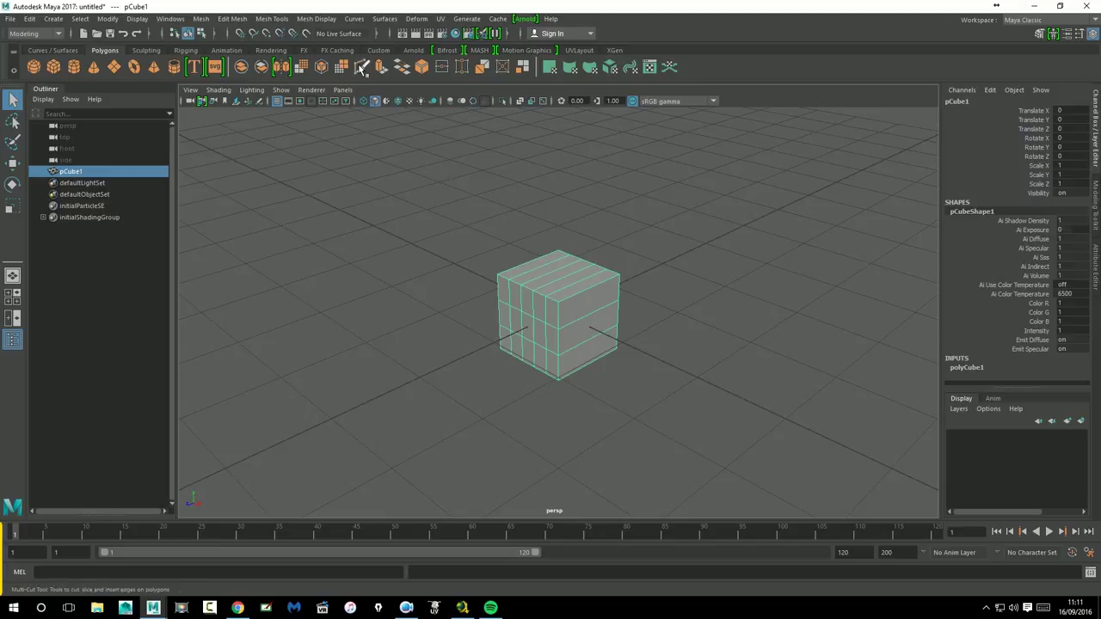
- Cut a new edge loop across the cube with the Multi-Cut tool
click(363, 67)
ctrl+click(585, 297)
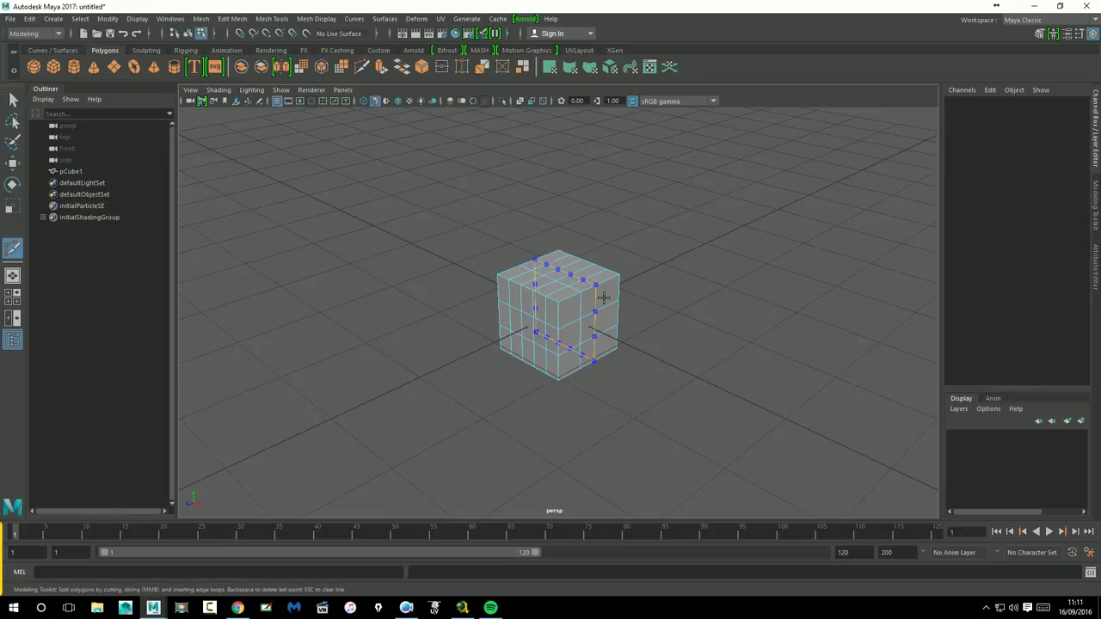
key(w)
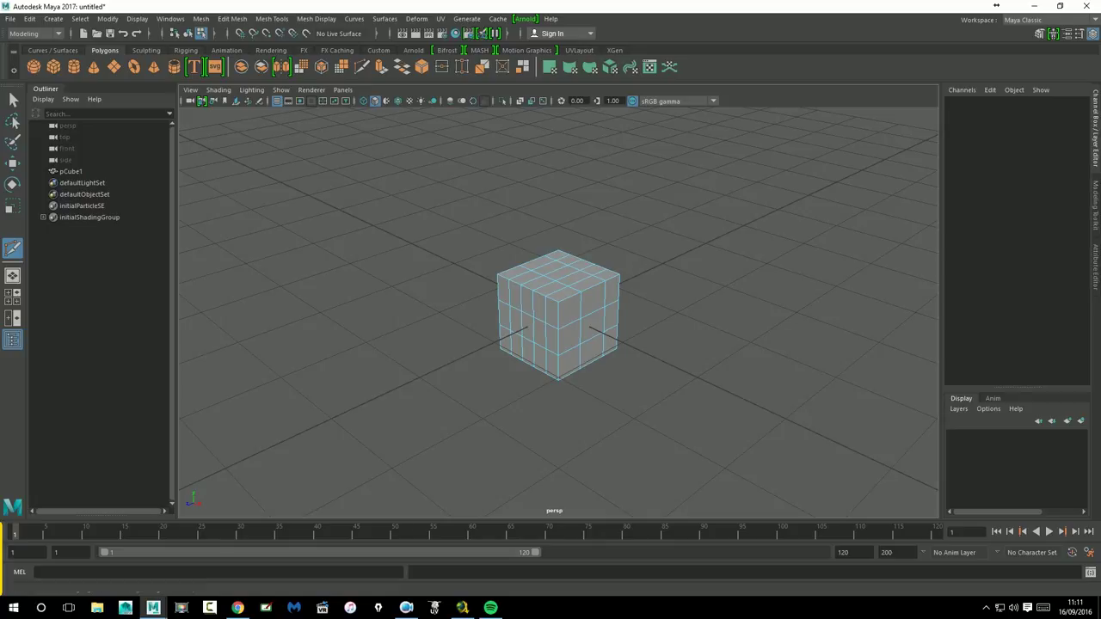
right_drag(587, 293, 635, 262)
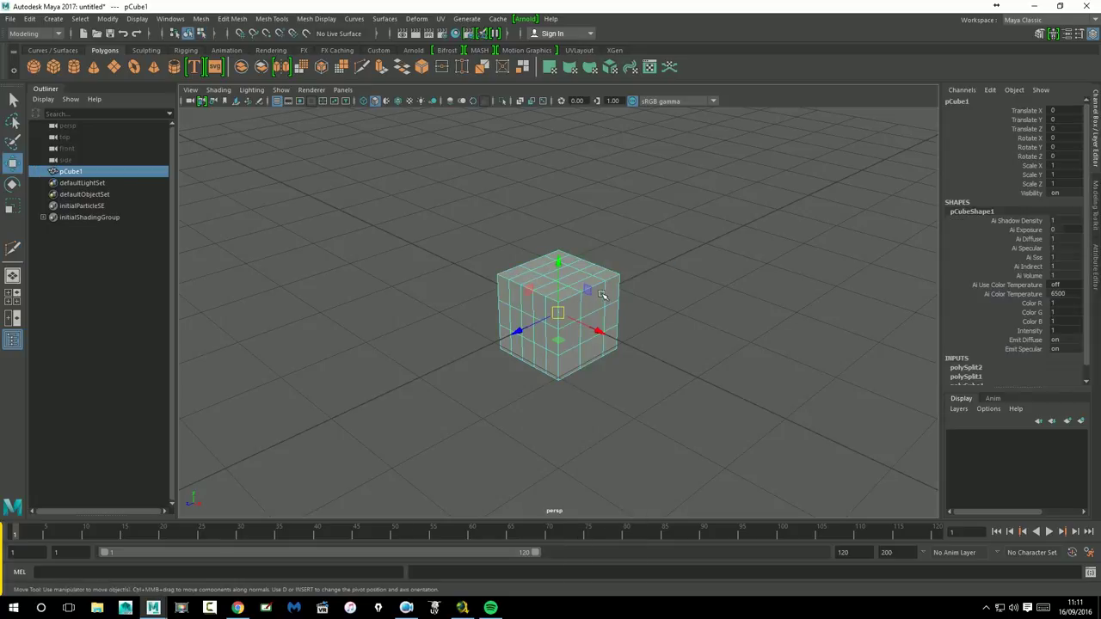
scroll(986, 301, down, 1)
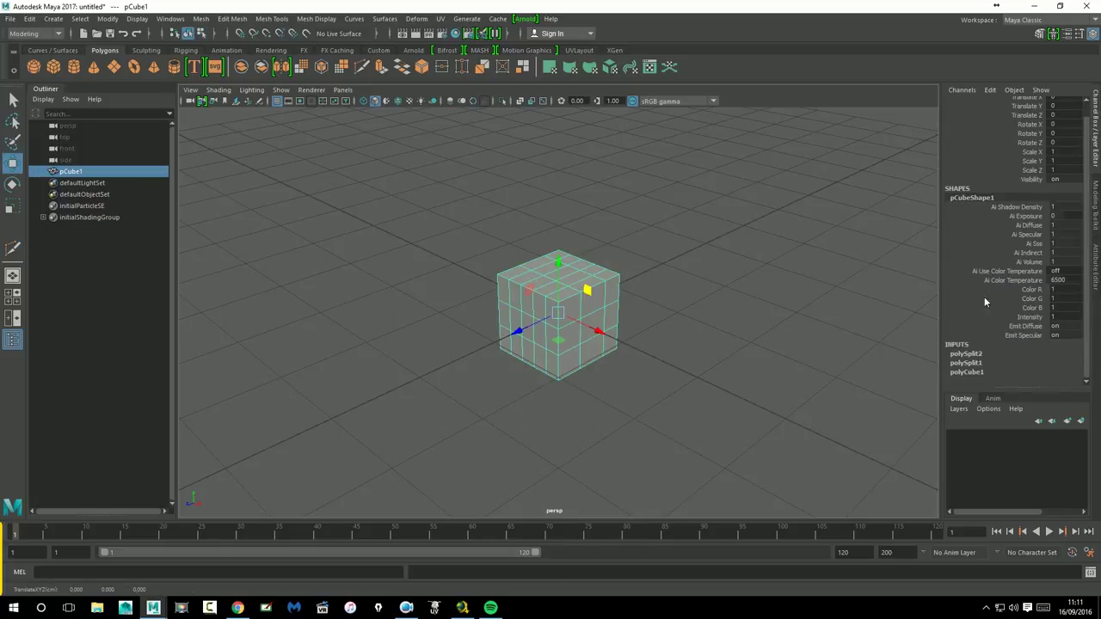
- Inspect the polySplit1 and polySplit2 settings in the Channel Box, then reselect the cube
click(965, 362)
click(965, 354)
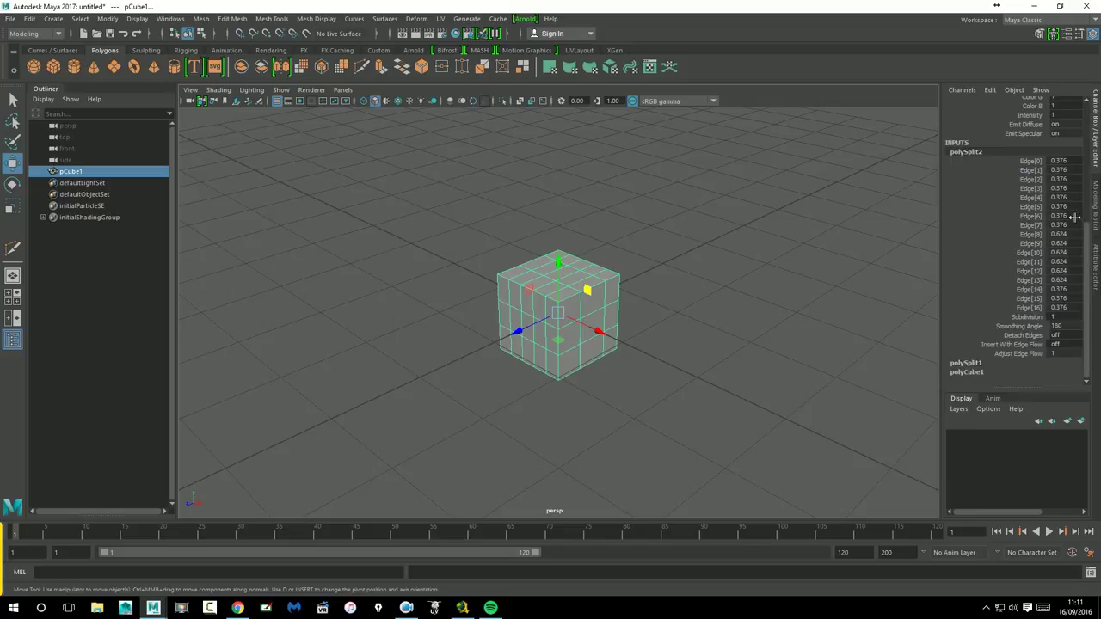
click(968, 362)
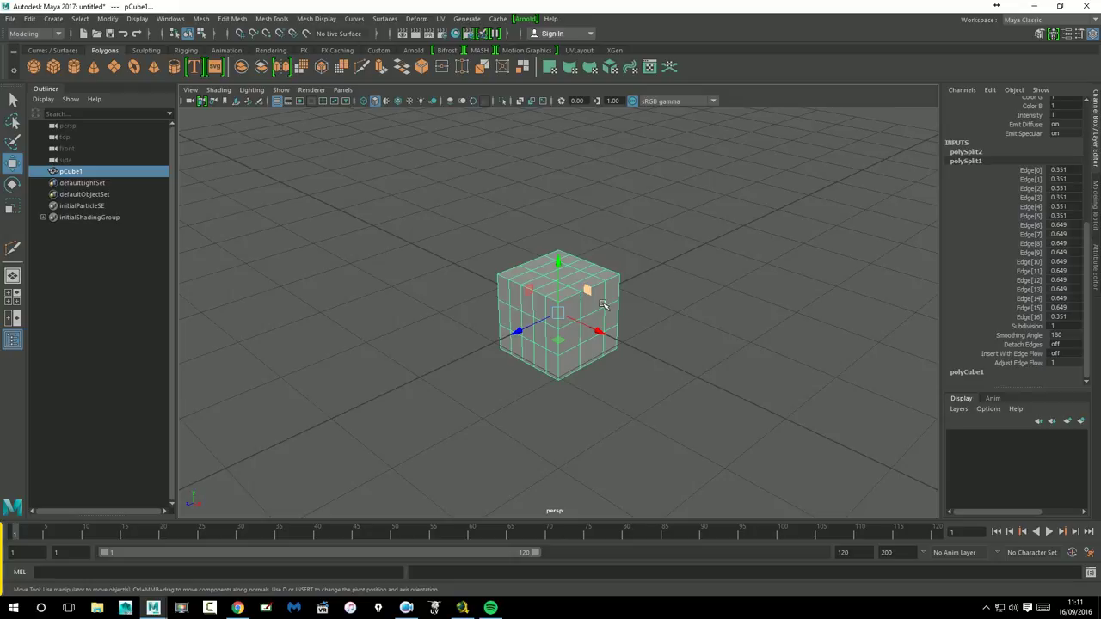
shift+click(528, 289)
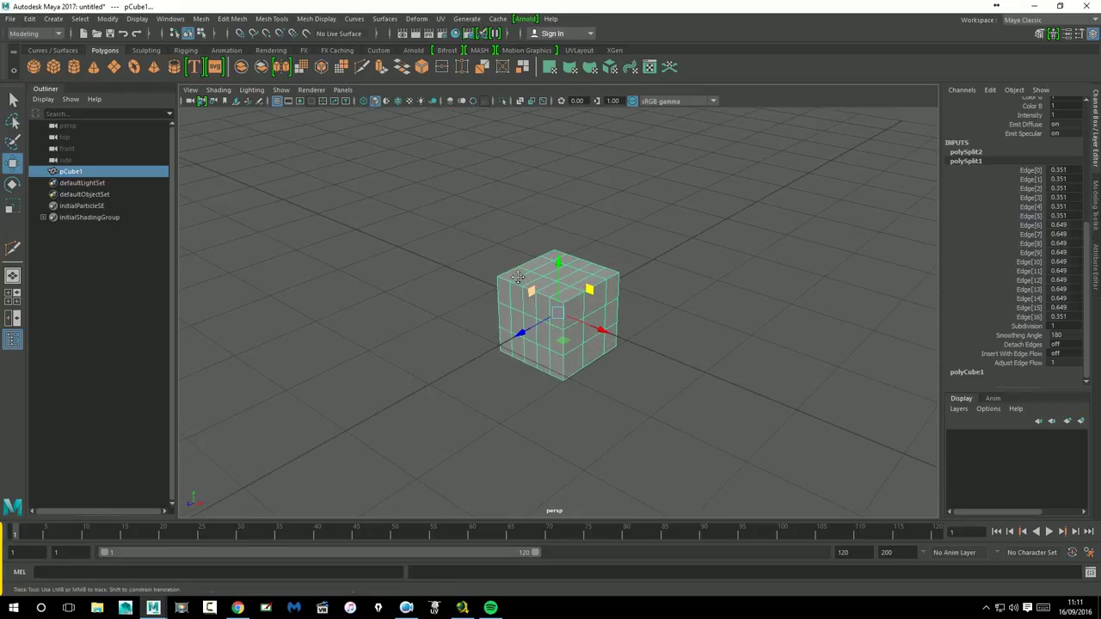
alt+middle_drag(518, 277, 500, 282)
click(673, 270)
click(553, 287)
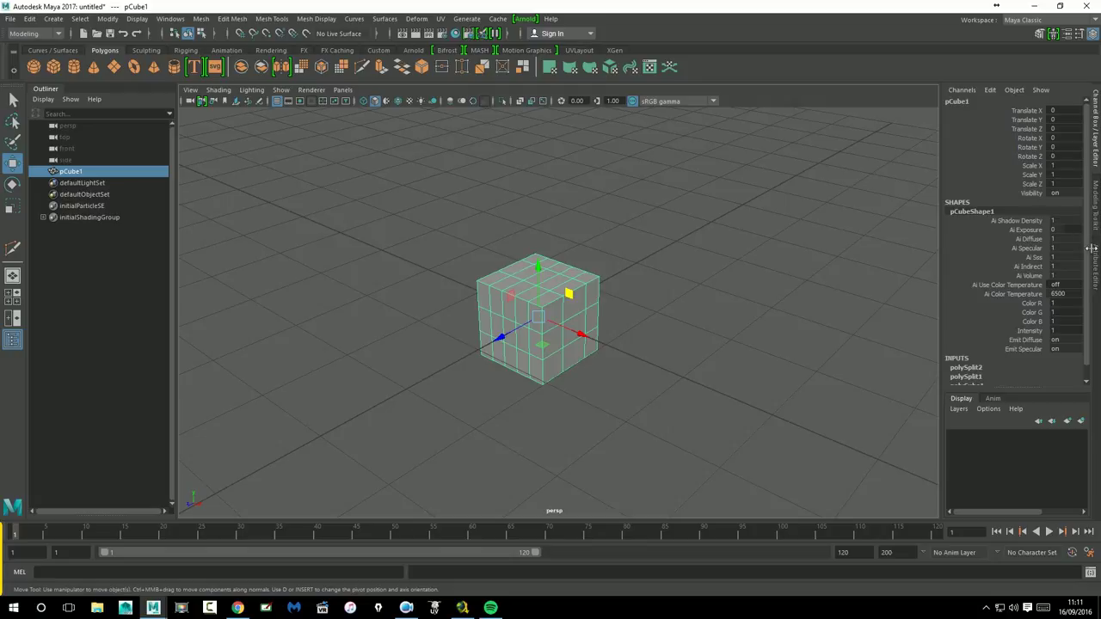
scroll(1079, 297, down, 1)
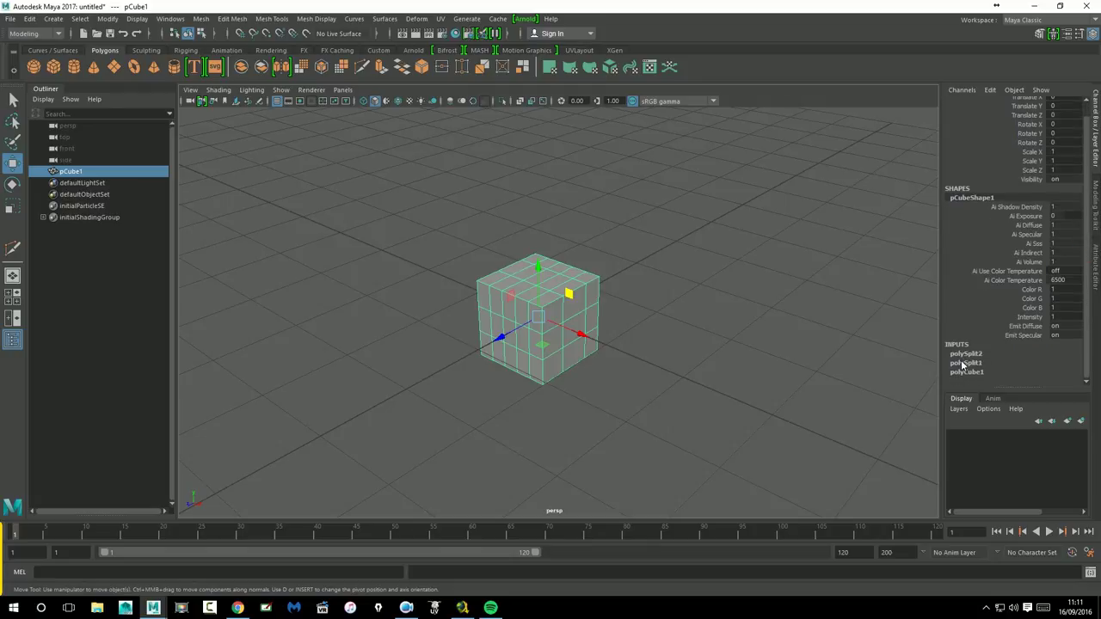
- Delete pCube1's construction history via Edit > Delete by Type > History
click(12, 19)
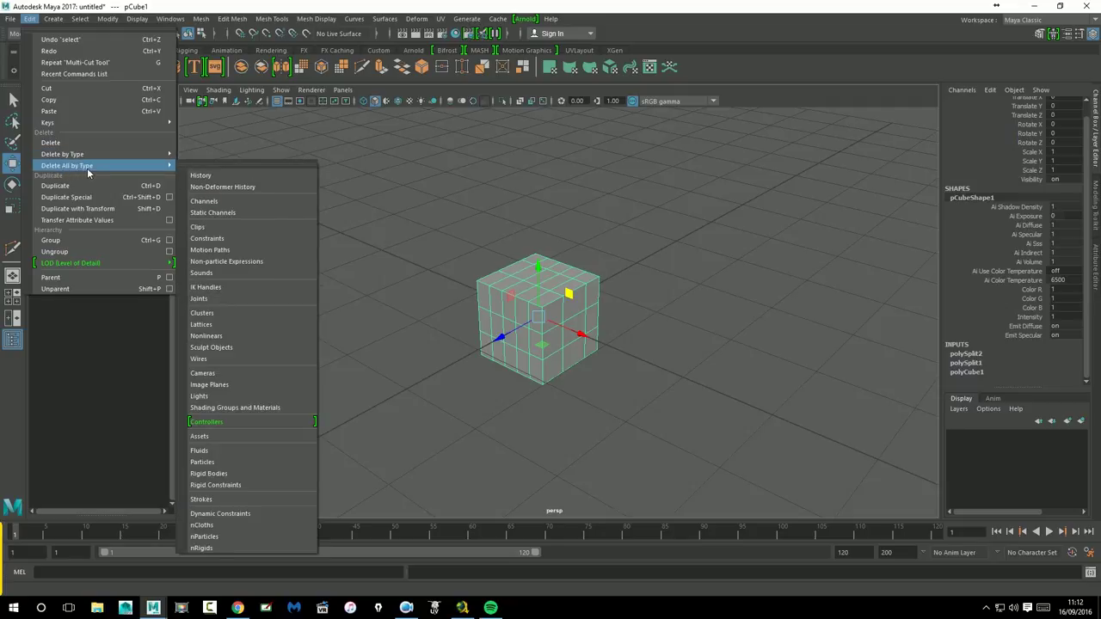
mouse_move(63, 154)
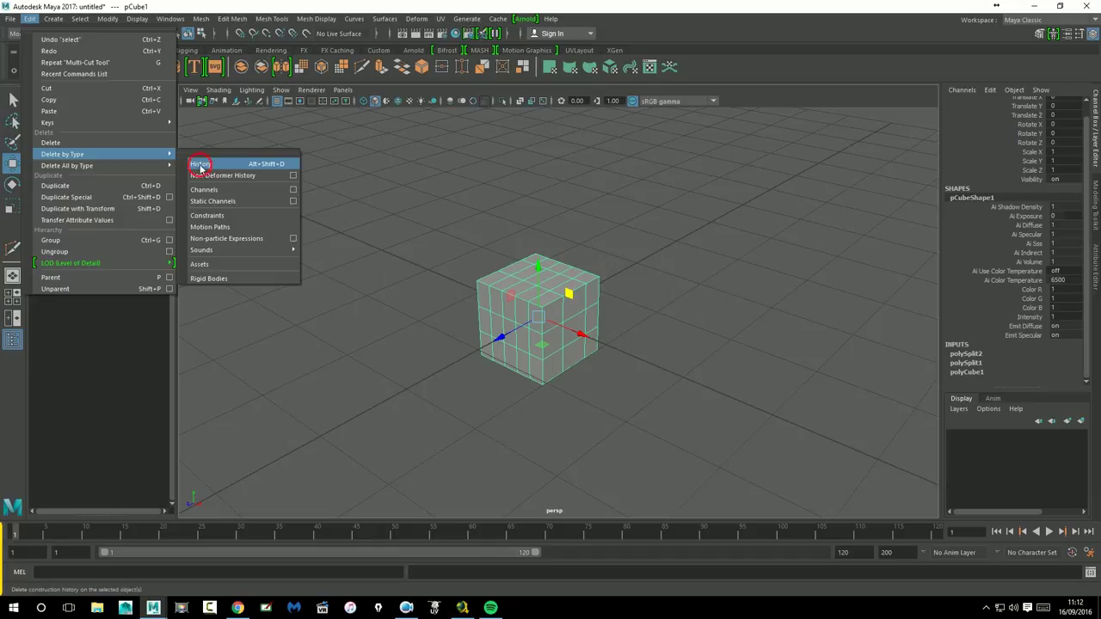
click(201, 165)
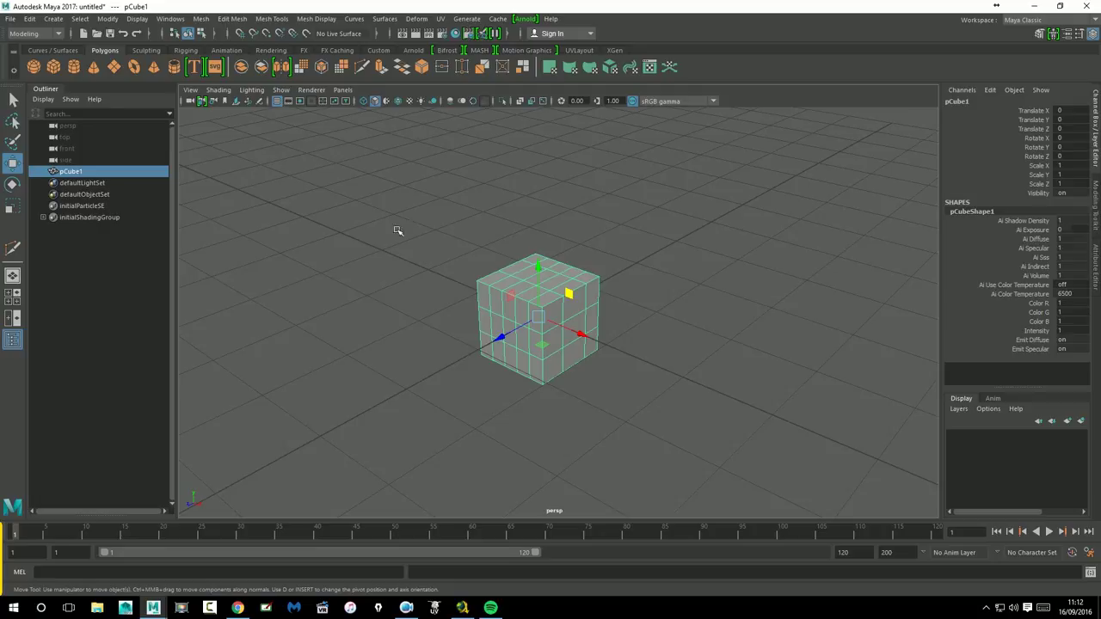
- Delete the history of all scene objects via Edit > Delete All by Type > History
click(10, 18)
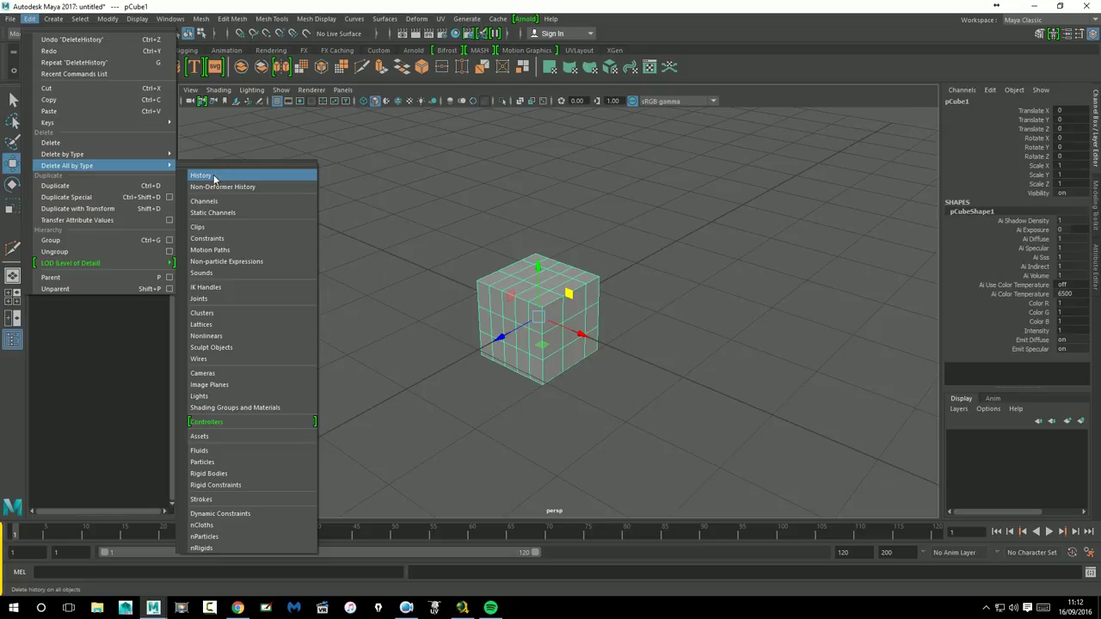
click(215, 176)
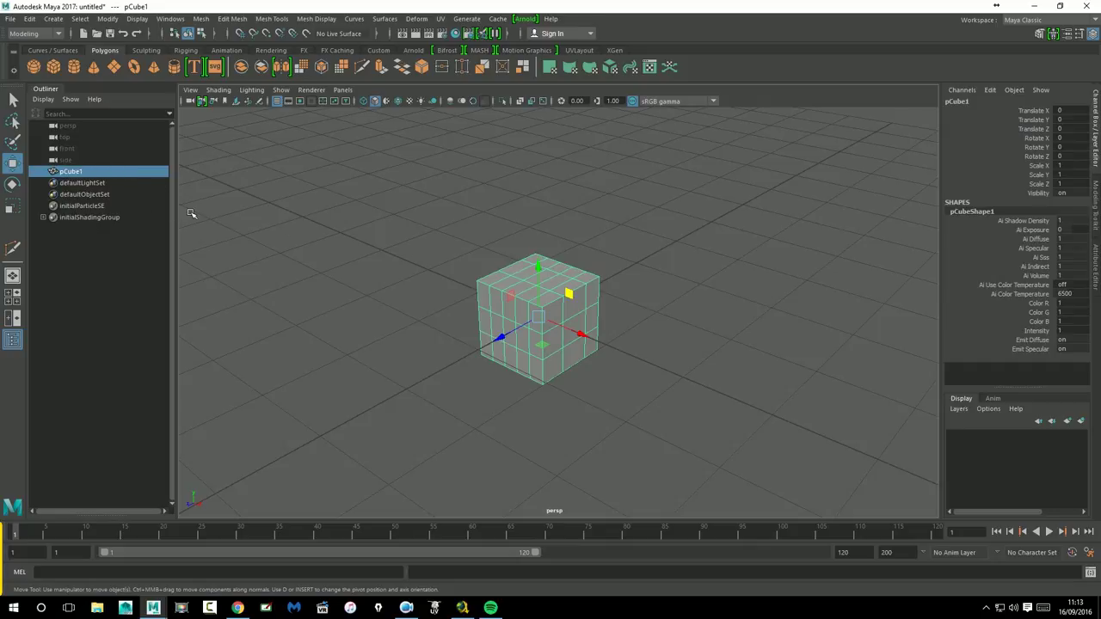
- Marquee-select pCube1 and delete it
click(533, 219)
drag(386, 227, 745, 472)
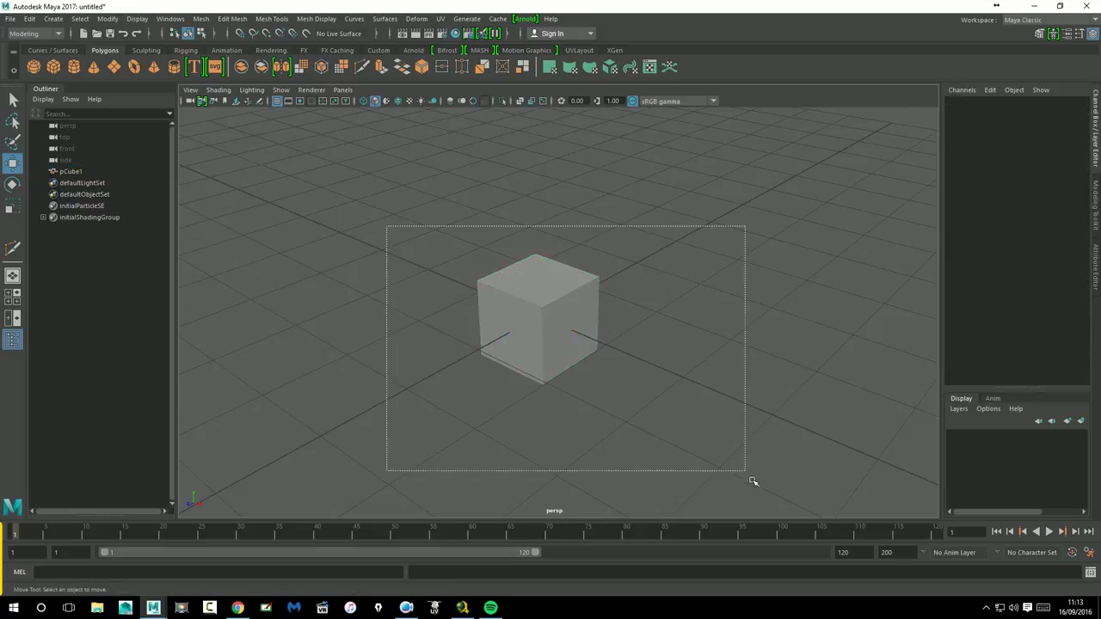
key(Delete)
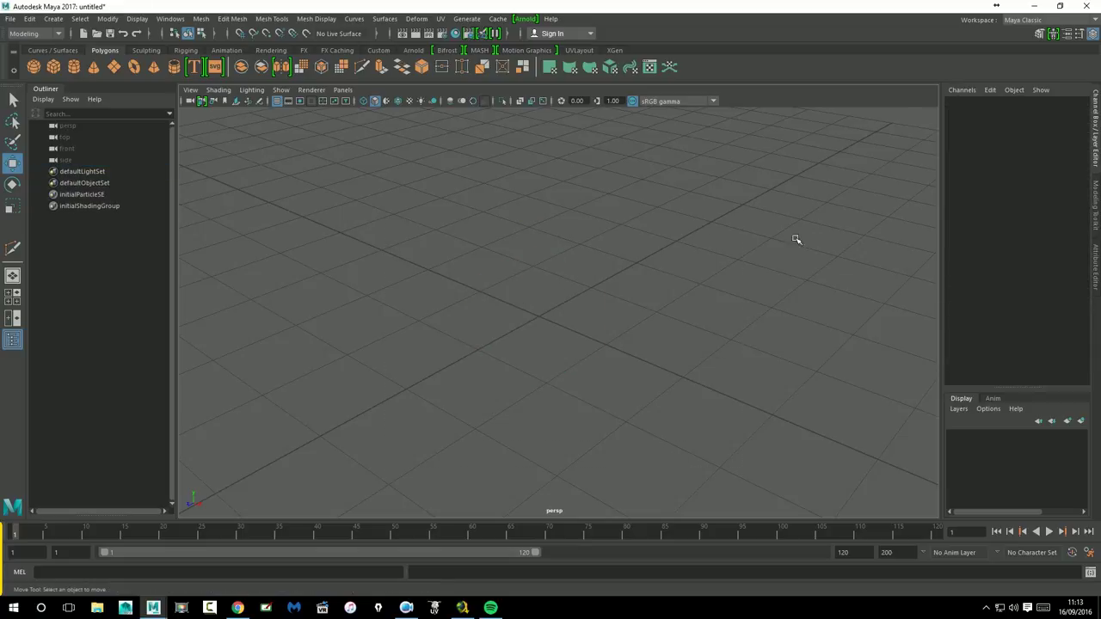
- Show the Modeling Toolkit with its Components and Tools sections collapsed, and tumble the view
click(1095, 206)
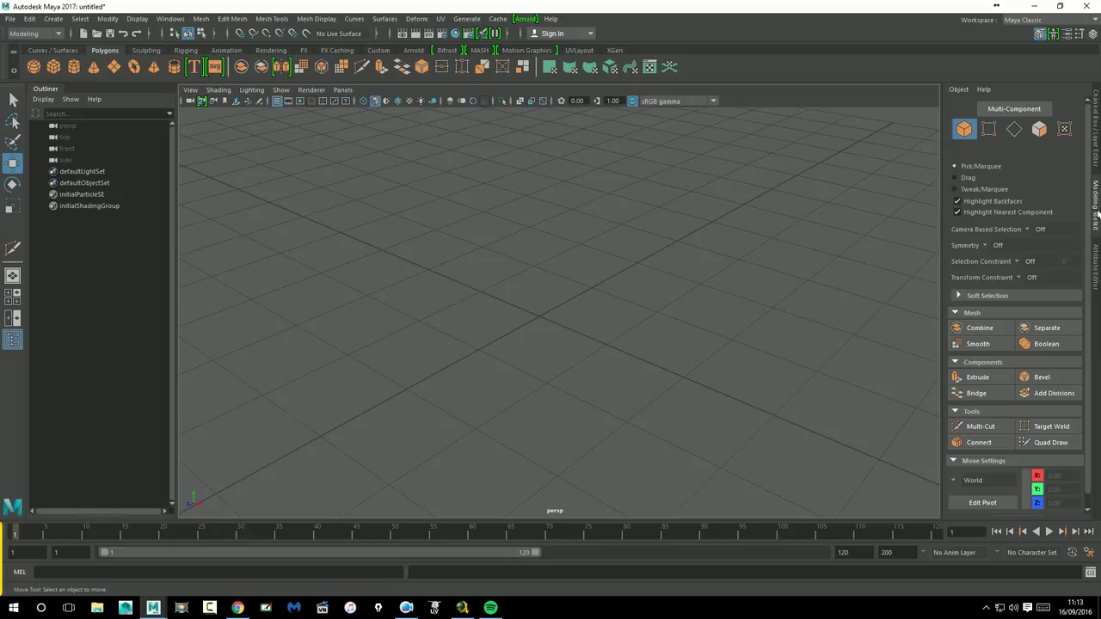
scroll(1097, 161, down, 1)
scroll(1096, 150, up, 1)
scroll(1098, 163, down, 1)
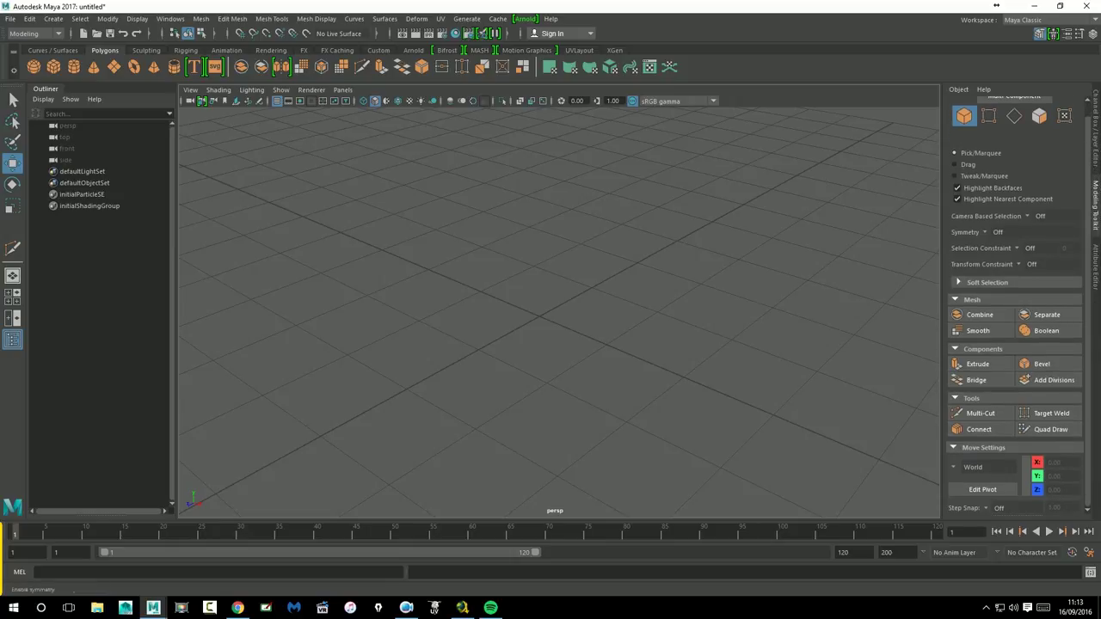
click(955, 349)
click(963, 379)
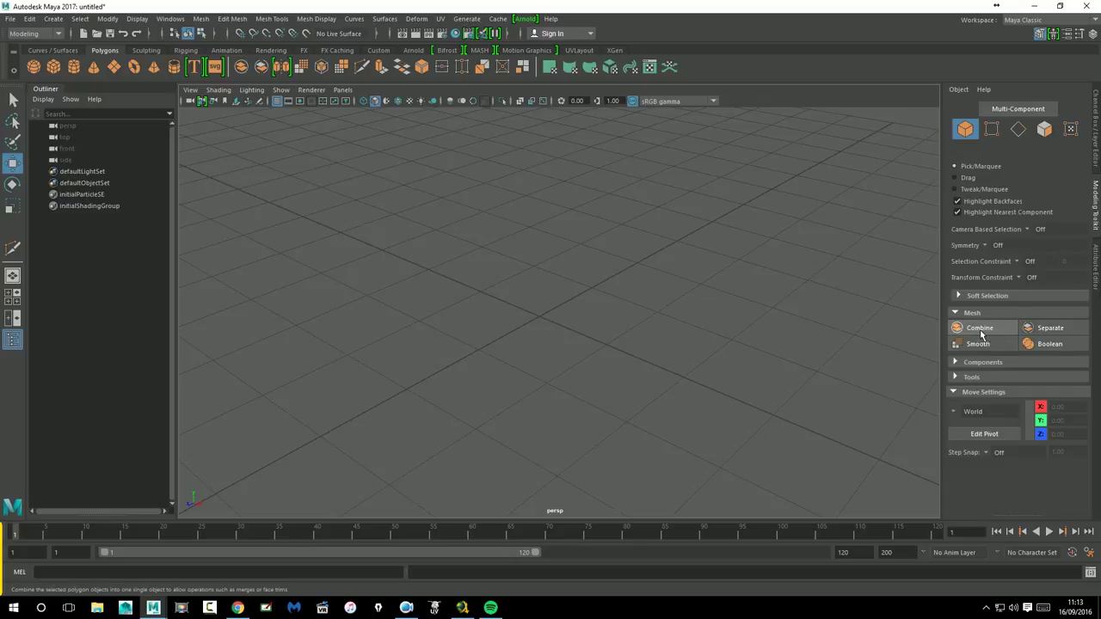
alt+drag(508, 289, 563, 299)
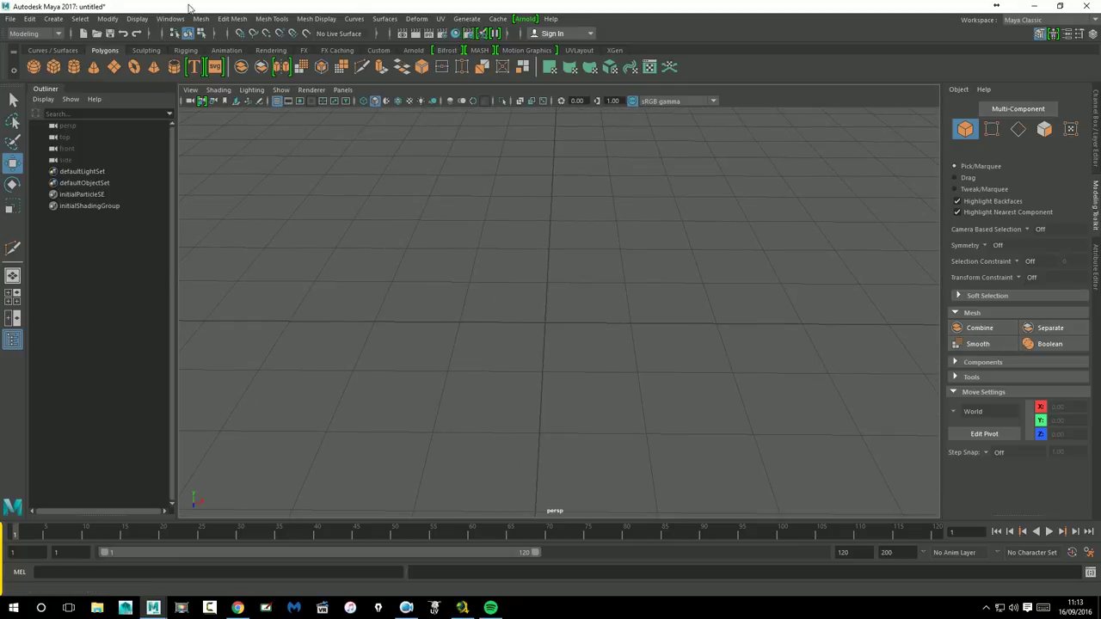
- Create a polygon sphere and a polygon cube, moving the cube right of the sphere
click(53, 18)
mouse_move(88, 60)
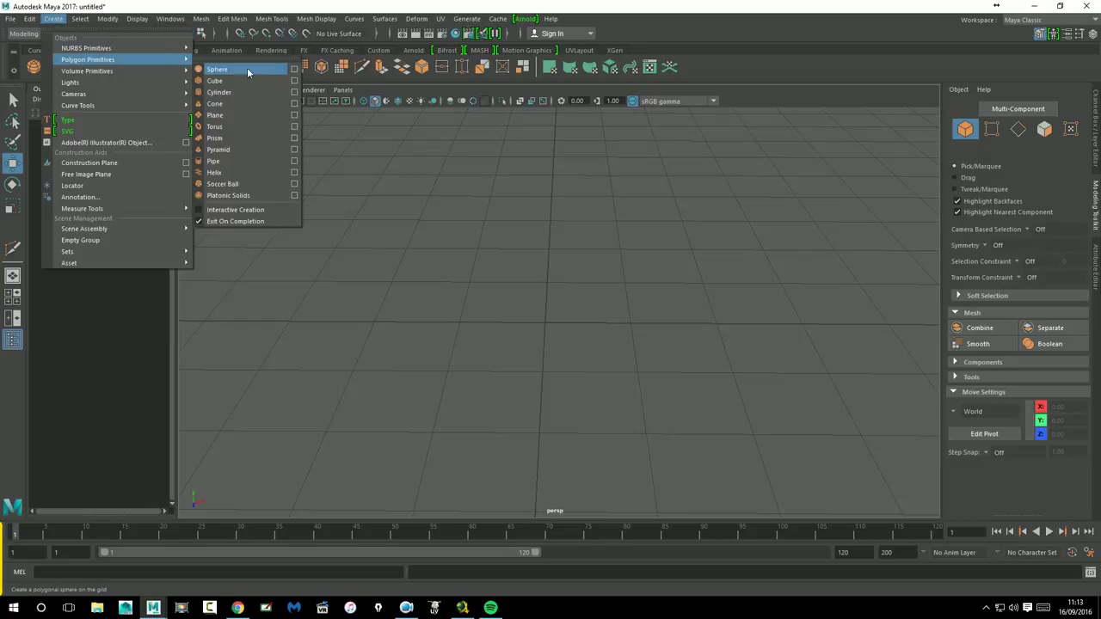
click(249, 70)
click(54, 18)
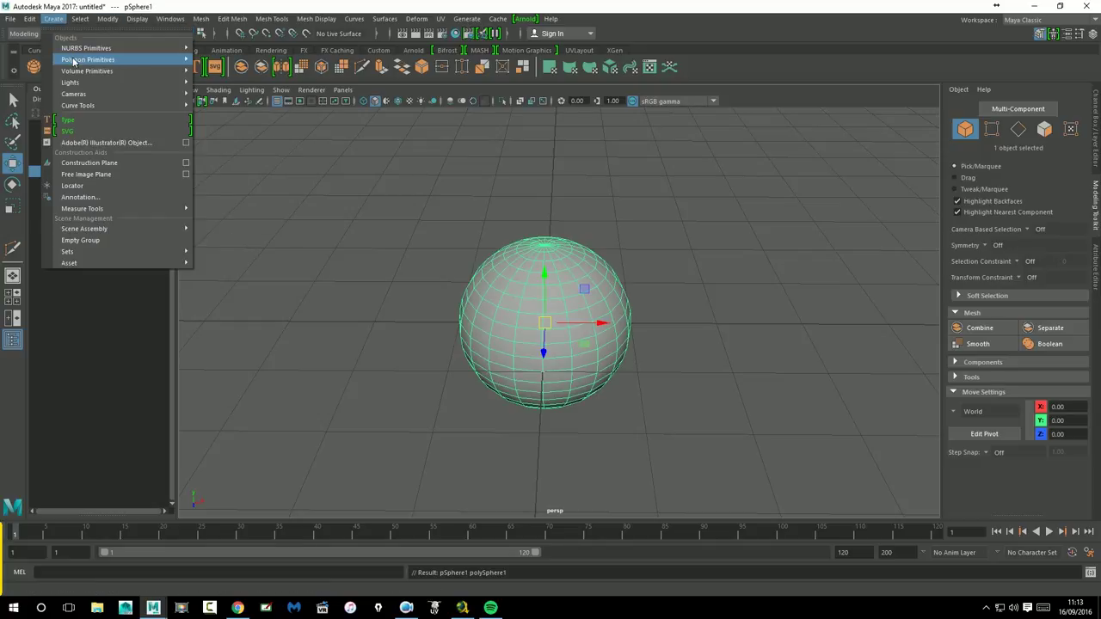
click(214, 81)
drag(602, 323, 827, 325)
alt+middle_drag(827, 325, 729, 323)
click(546, 236)
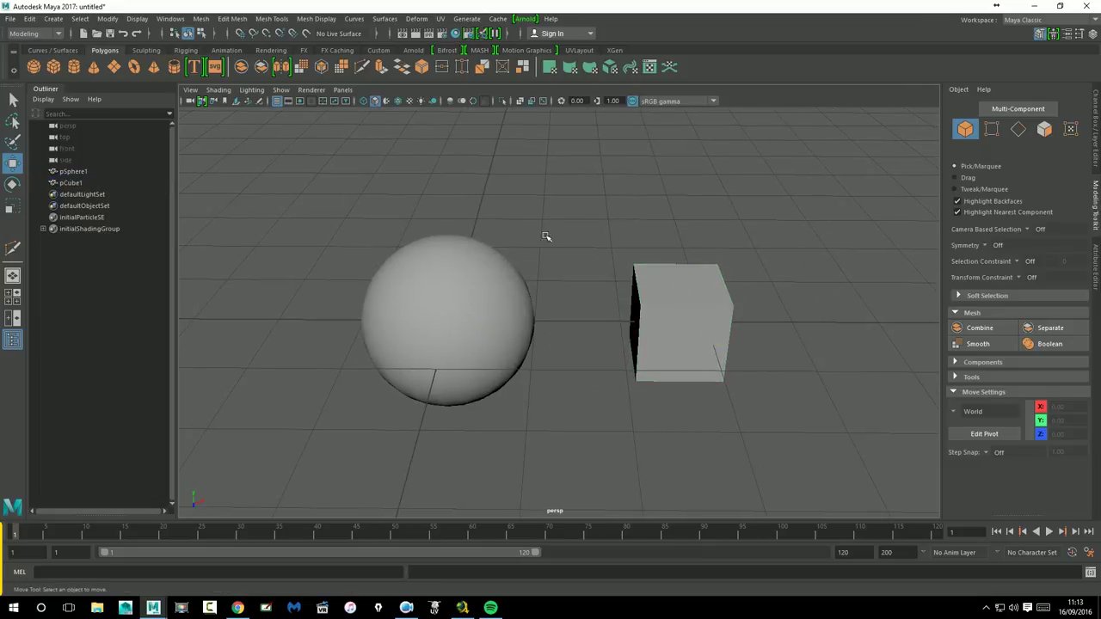
- Rename pSphere1 to Esfera and pCube1 to Cubo in the Outliner
click(65, 172)
click(71, 182)
click(76, 172)
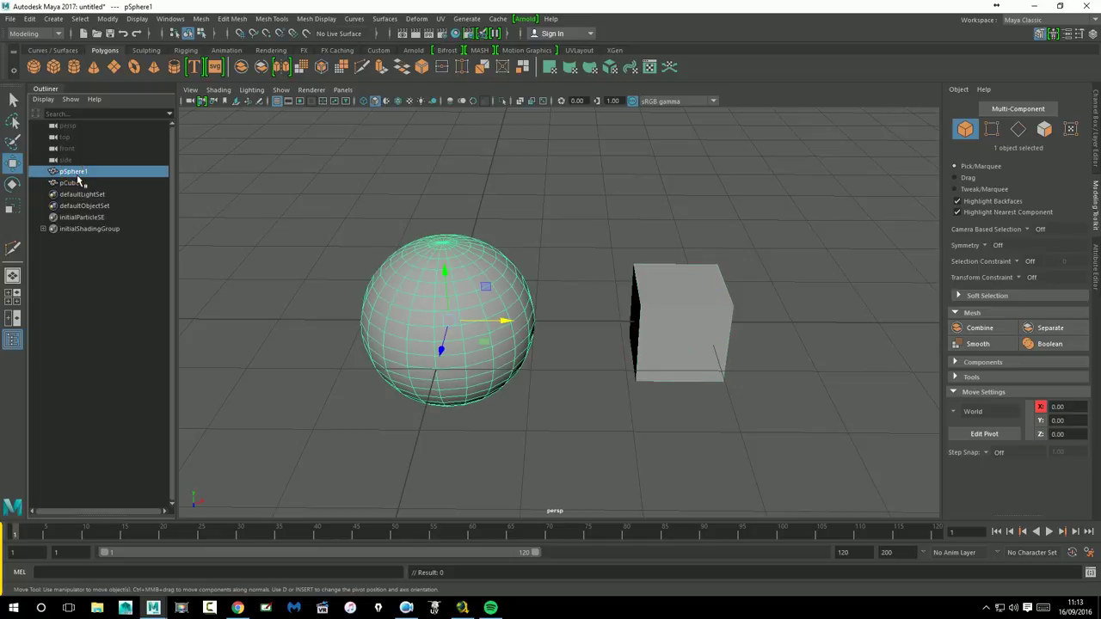
double_click(75, 172)
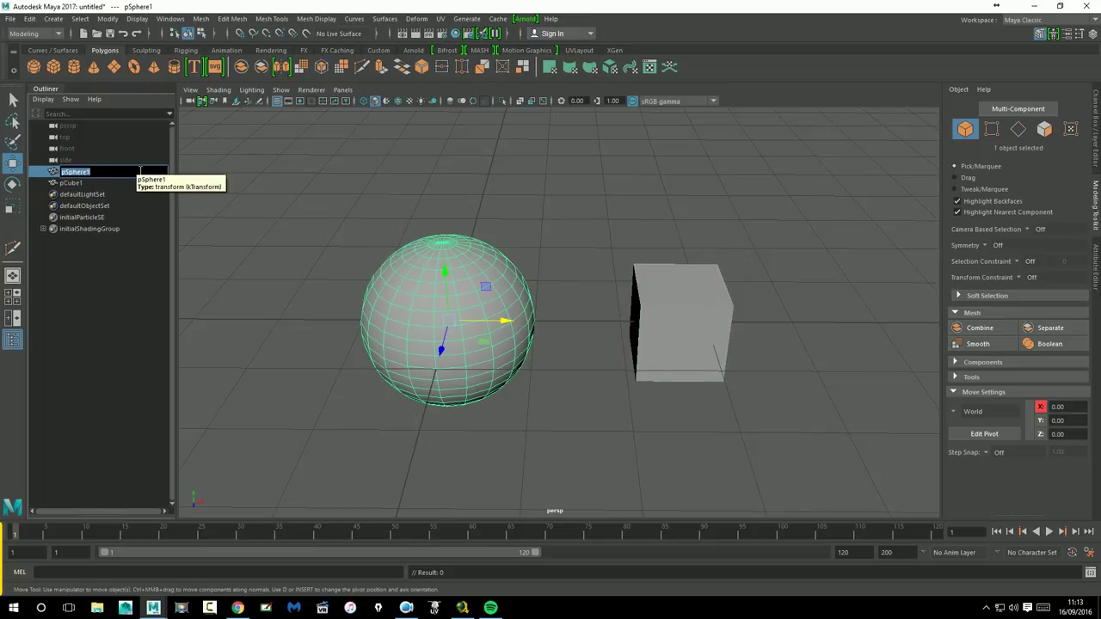
text(E)
key(Return)
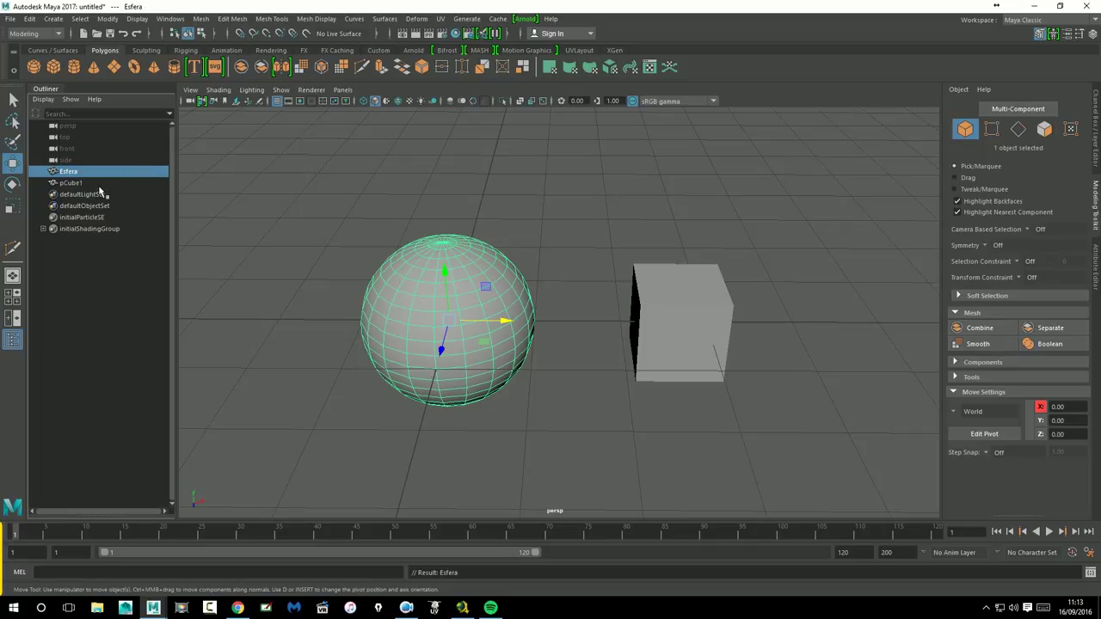
double_click(95, 185)
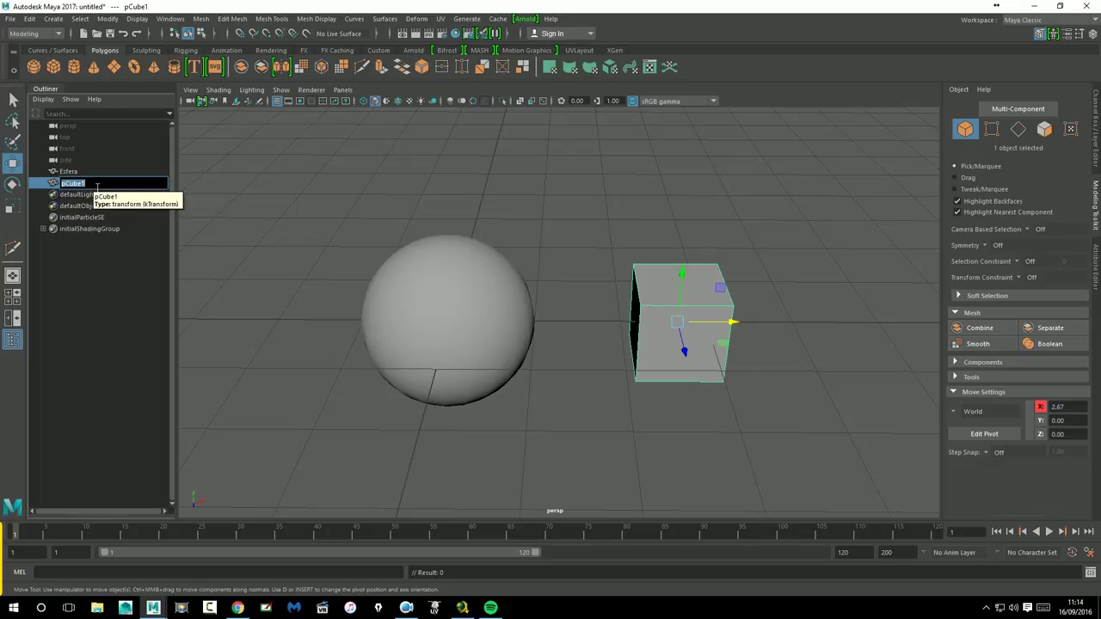
text(C)
key(Return)
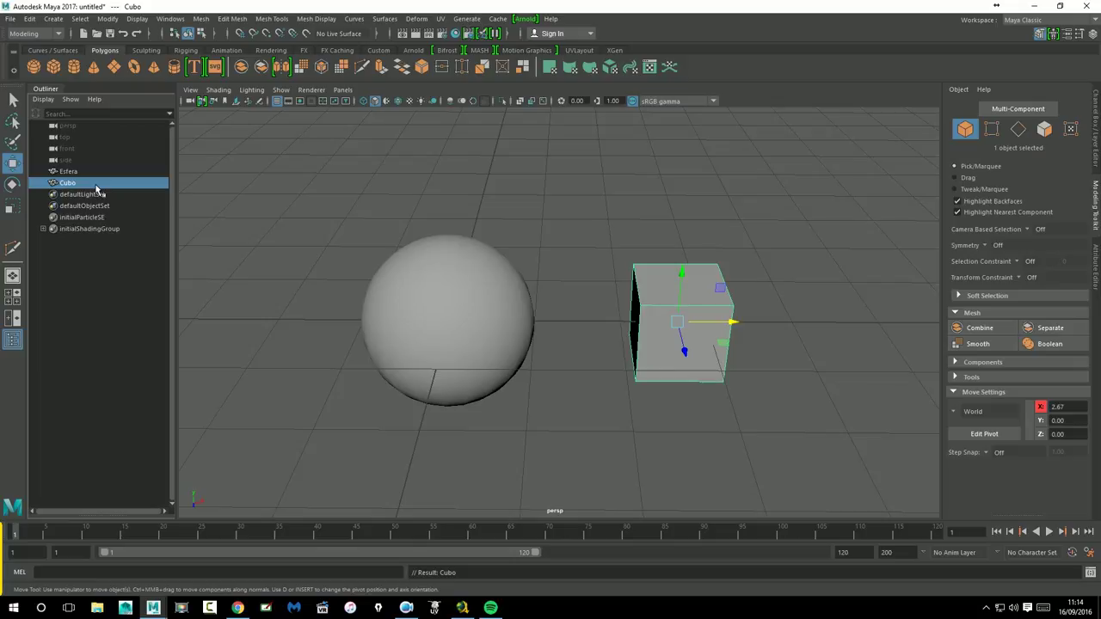
- Select the Esfera sphere and add the Cubo cube to the selection
click(385, 157)
click(482, 327)
click(696, 316)
click(508, 287)
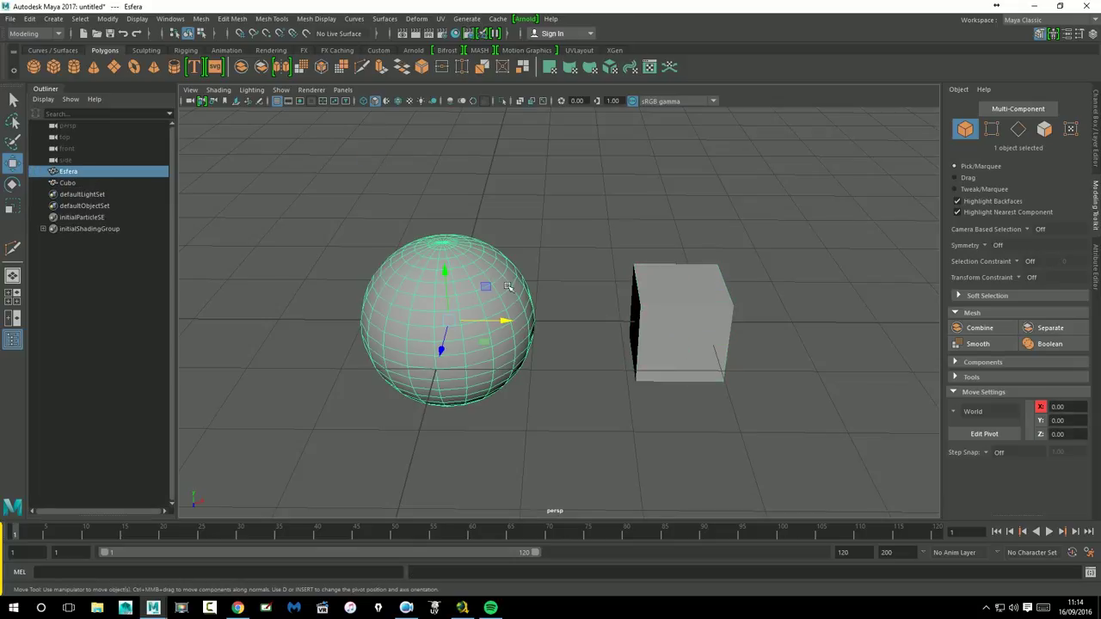
click(567, 267)
click(487, 270)
click(653, 299)
click(463, 262)
click(562, 245)
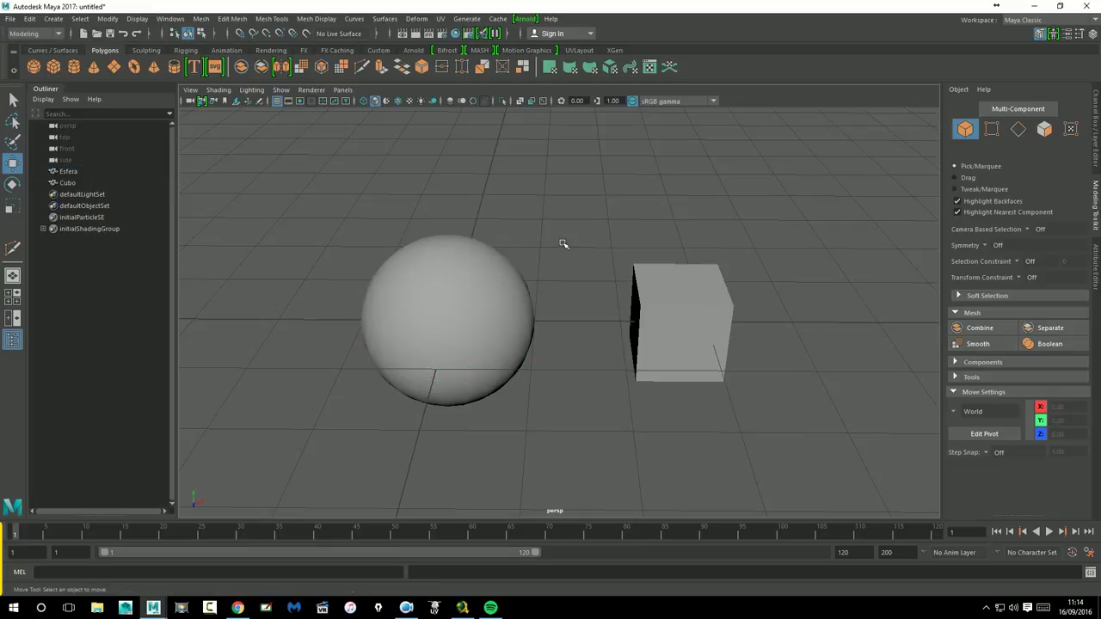
click(477, 270)
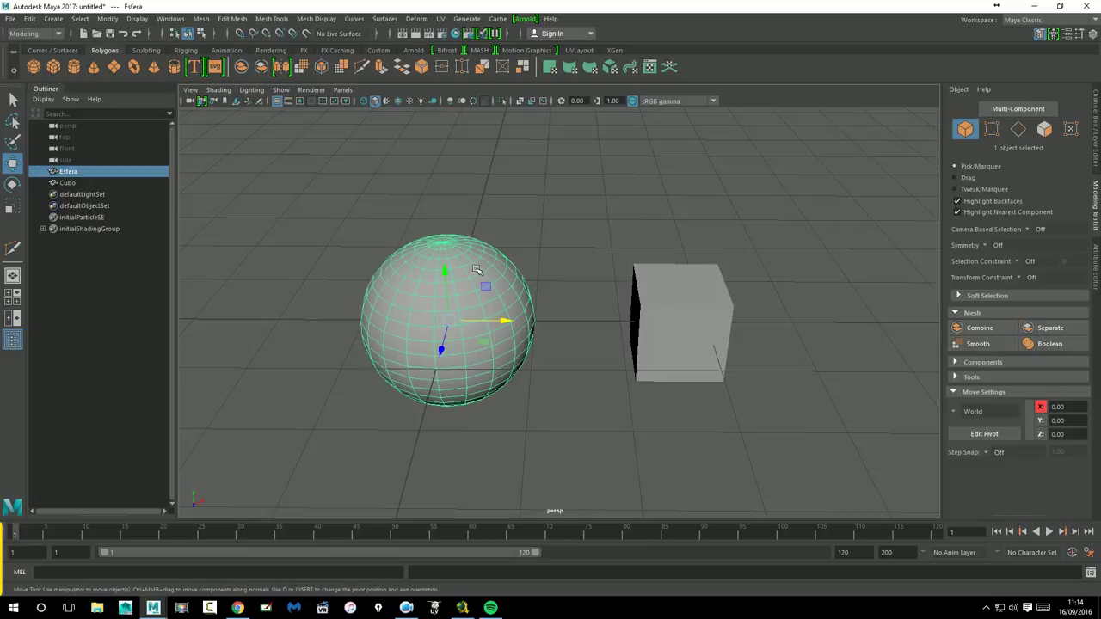
shift+click(719, 307)
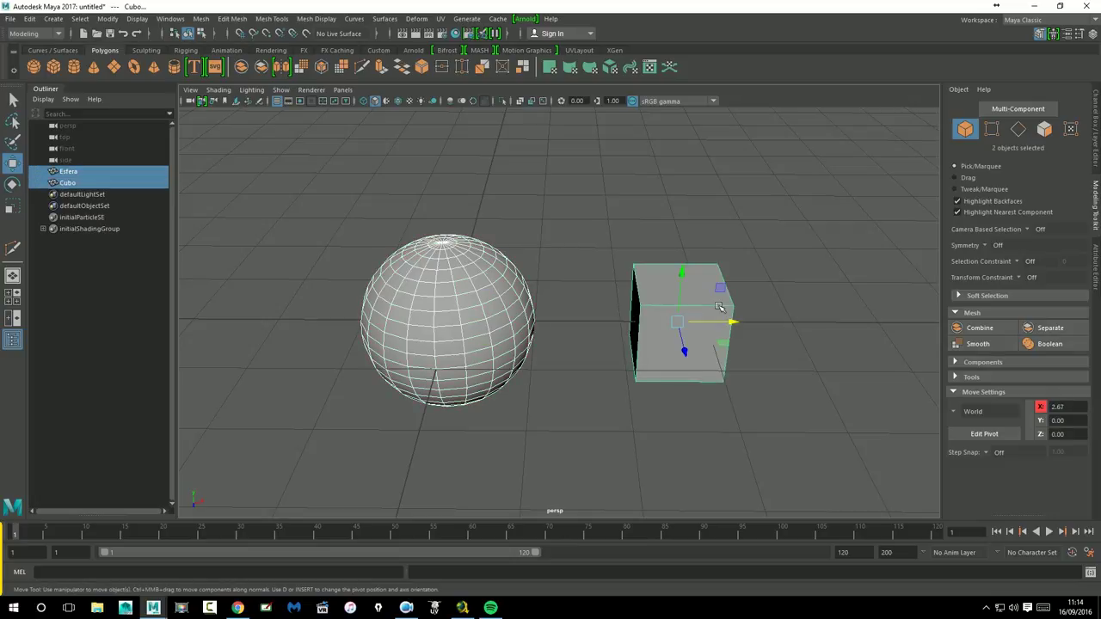
- Combine the sphere and cube into the Esfera1 mesh, undoing accidental moves
click(989, 337)
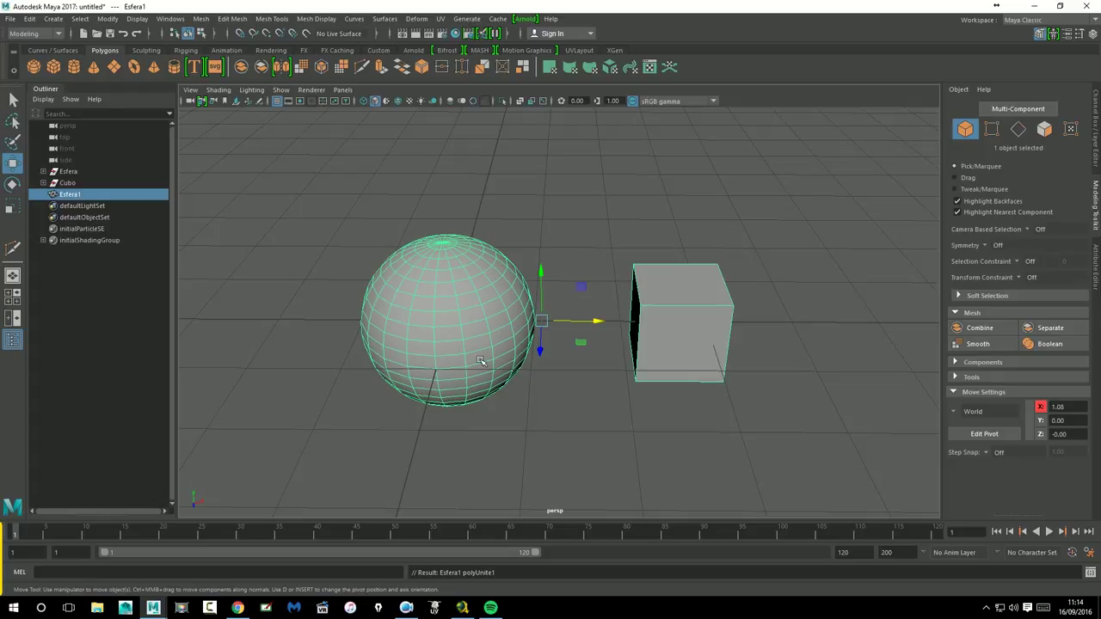
click(514, 218)
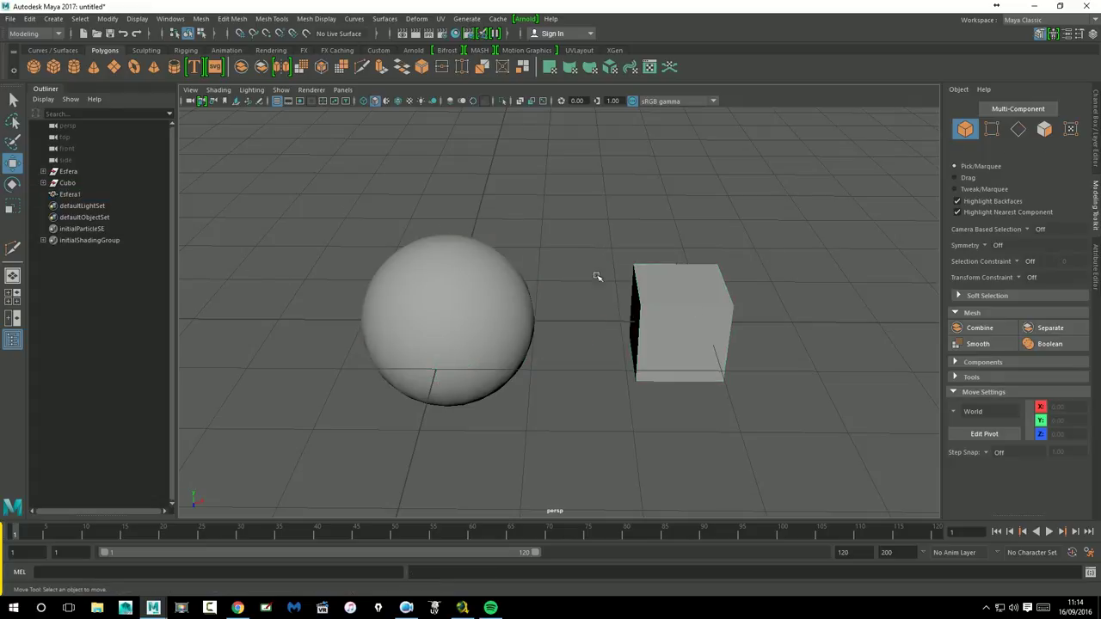
click(472, 264)
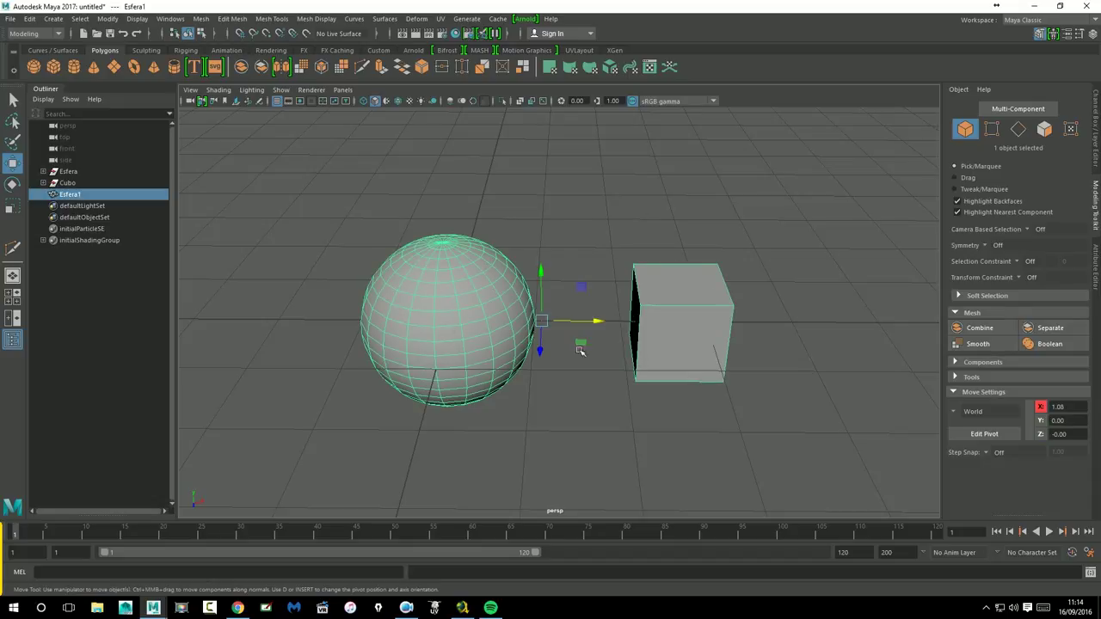
right_drag(477, 285, 488, 315)
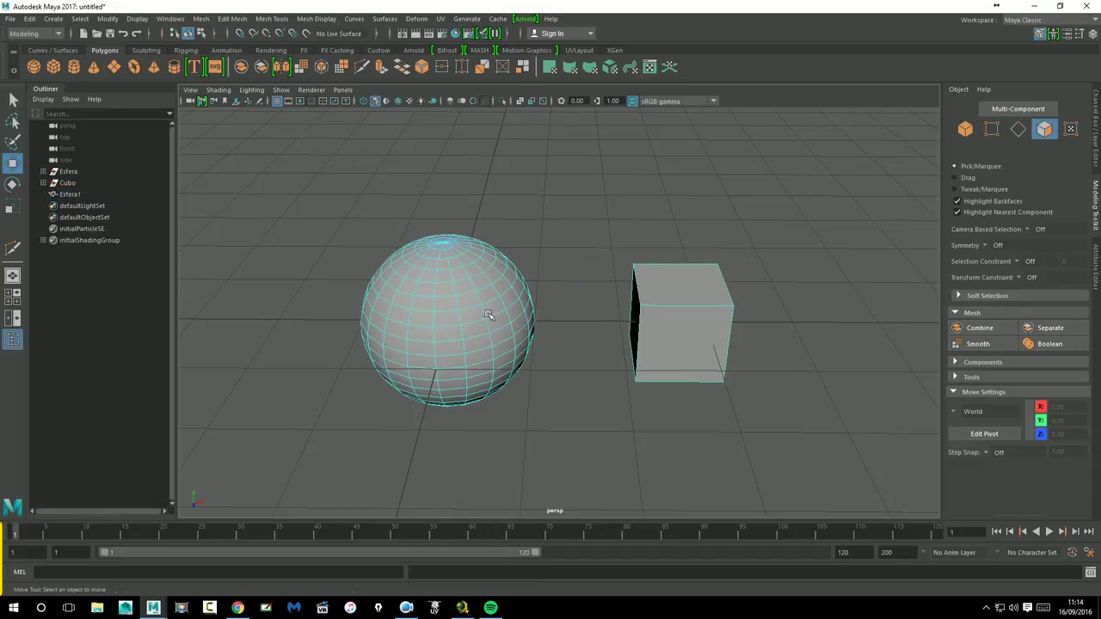
mouse_move(688, 271)
alt+mouse_down()
mouse_move(619, 258)
mouse_move(533, 263)
mouse_move(545, 312)
mouse_move(506, 297)
alt+mouse_up()
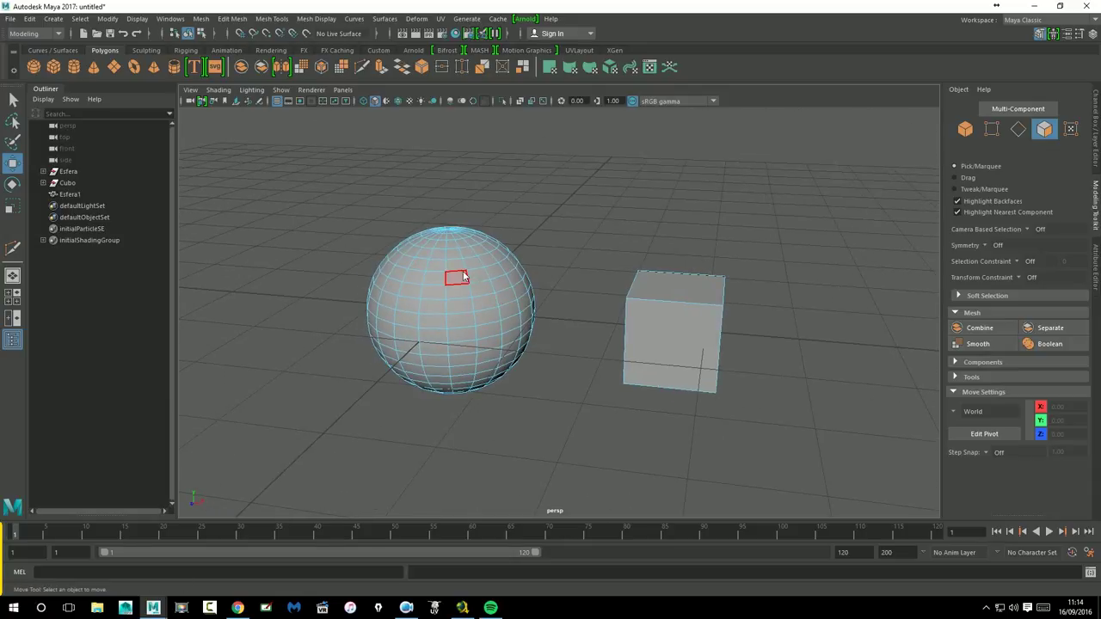
right_drag(463, 277, 505, 251)
alt+drag(565, 221, 582, 227)
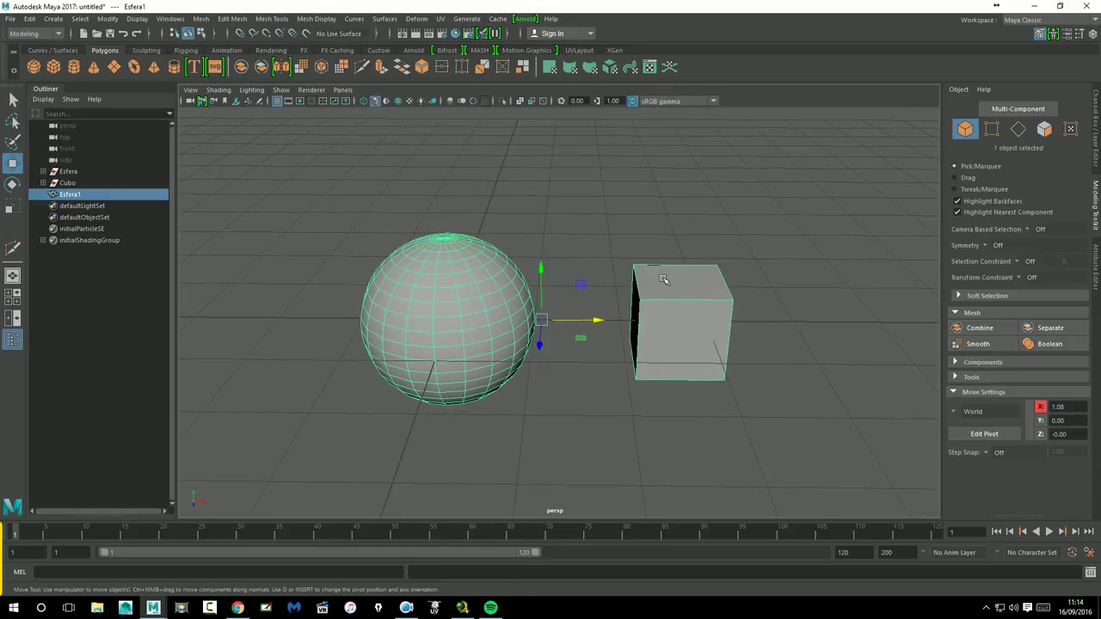
mouse_move(526, 355)
alt+middle_down()
mouse_move(549, 355)
mouse_move(551, 374)
alt+middle_up()
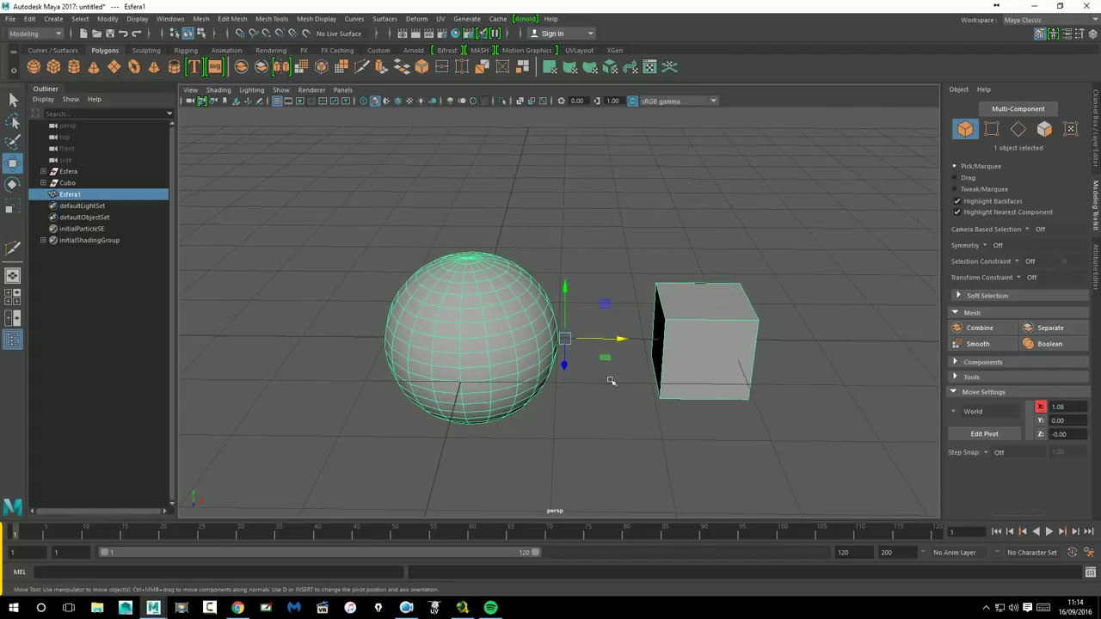
key(ctrl+z)
key(ctrl+z)
key(ctrl+z)
key(ctrl+z)
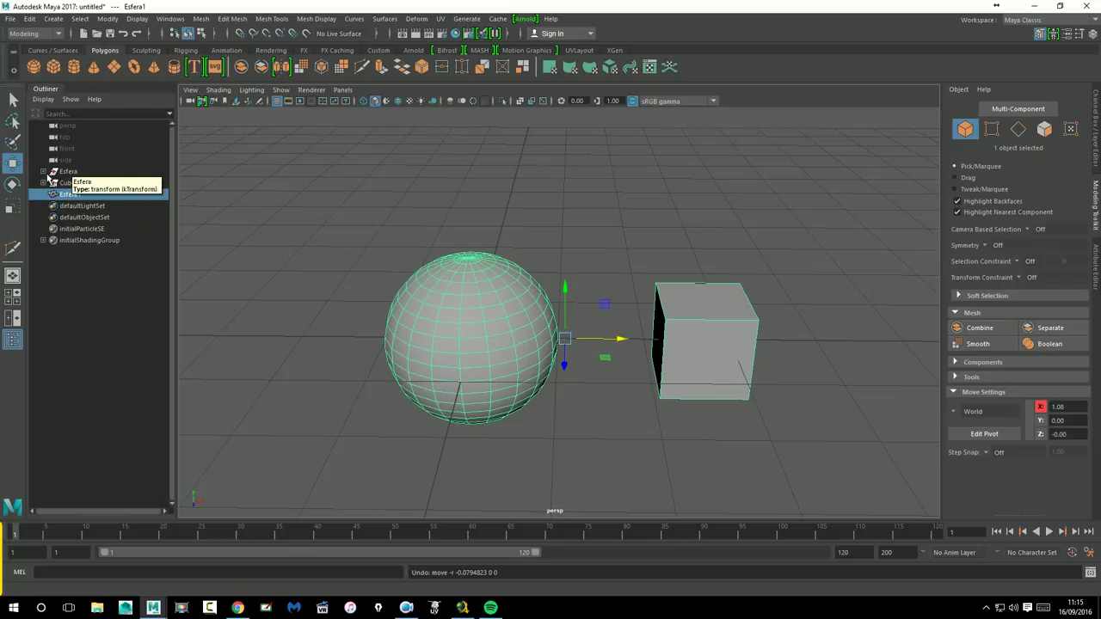
- Inspect the original Esfera and Cubo and their child transforms in the Outliner
click(68, 175)
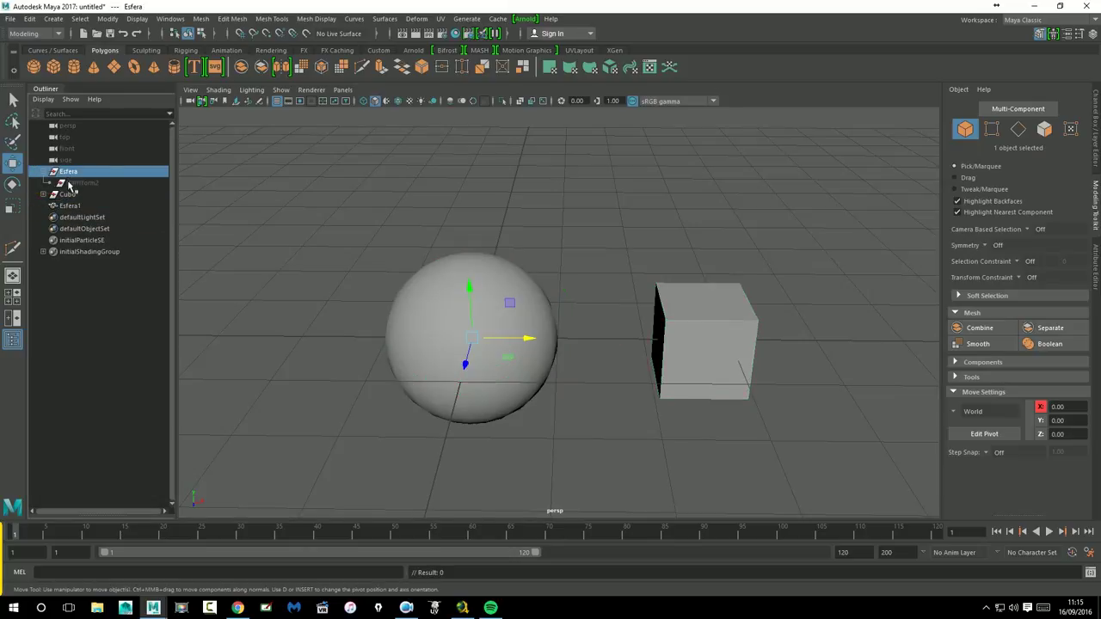
click(68, 194)
click(43, 194)
- Move the Cubo cube right to X 5.13, undoing the trial moves
click(82, 207)
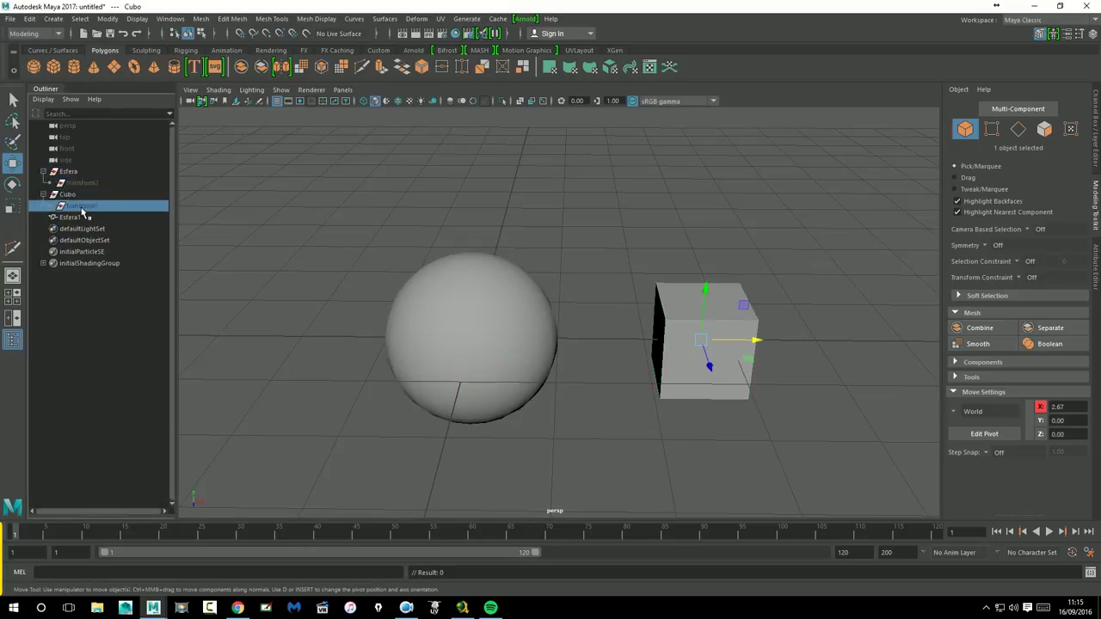
click(74, 197)
click(74, 174)
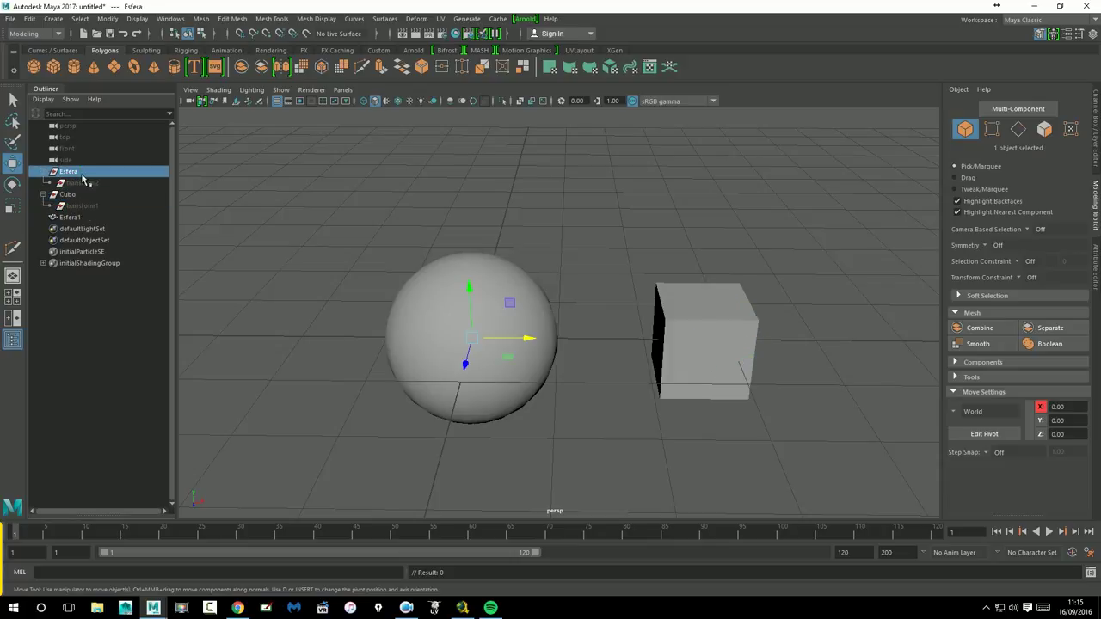
drag(533, 344, 508, 351)
key(ctrl+z)
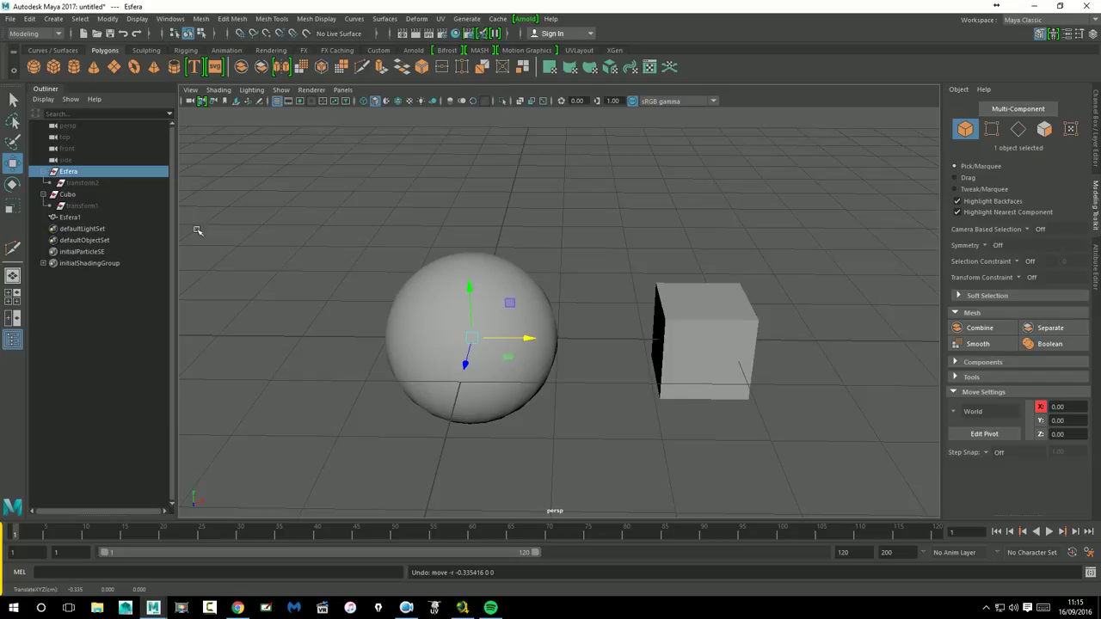
click(68, 196)
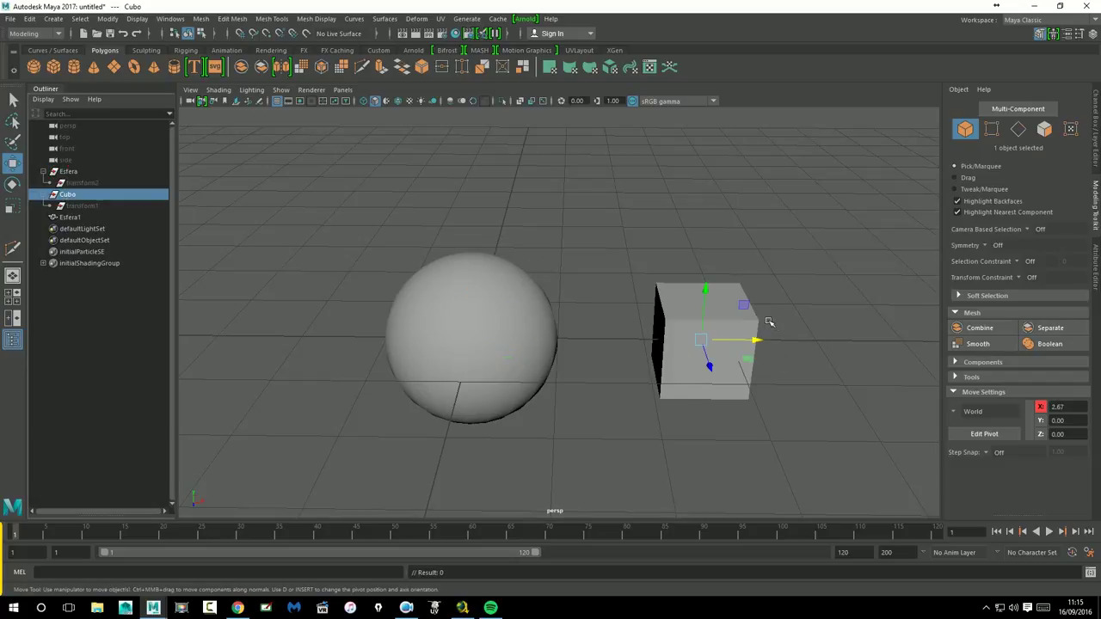
drag(756, 341, 761, 343)
key(ctrl+z)
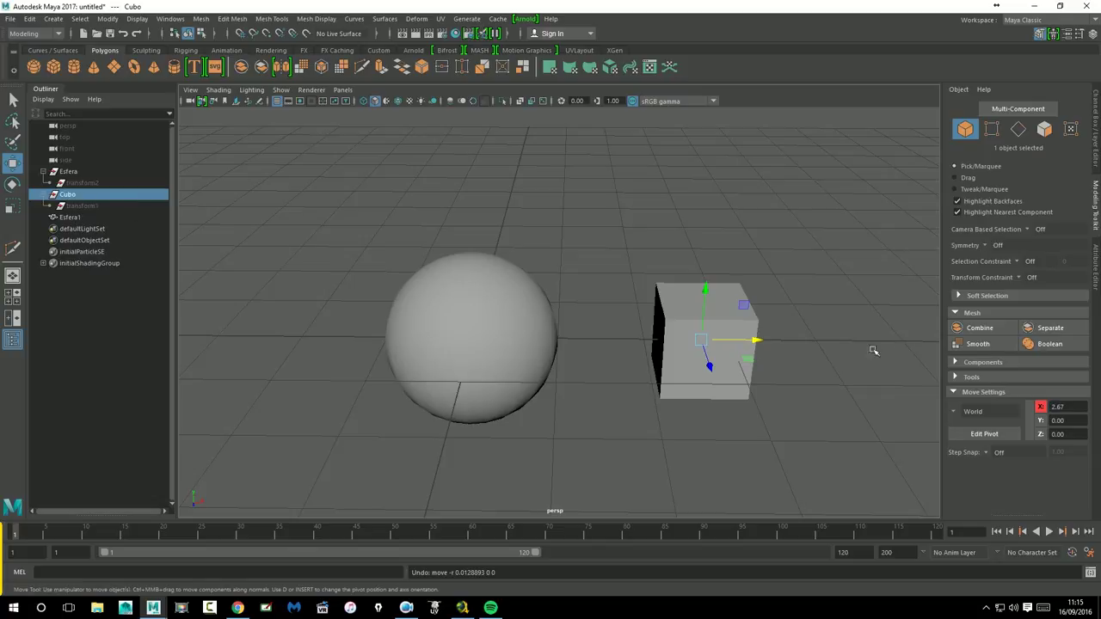
drag(754, 341, 955, 342)
scroll(559, 310, down, 5)
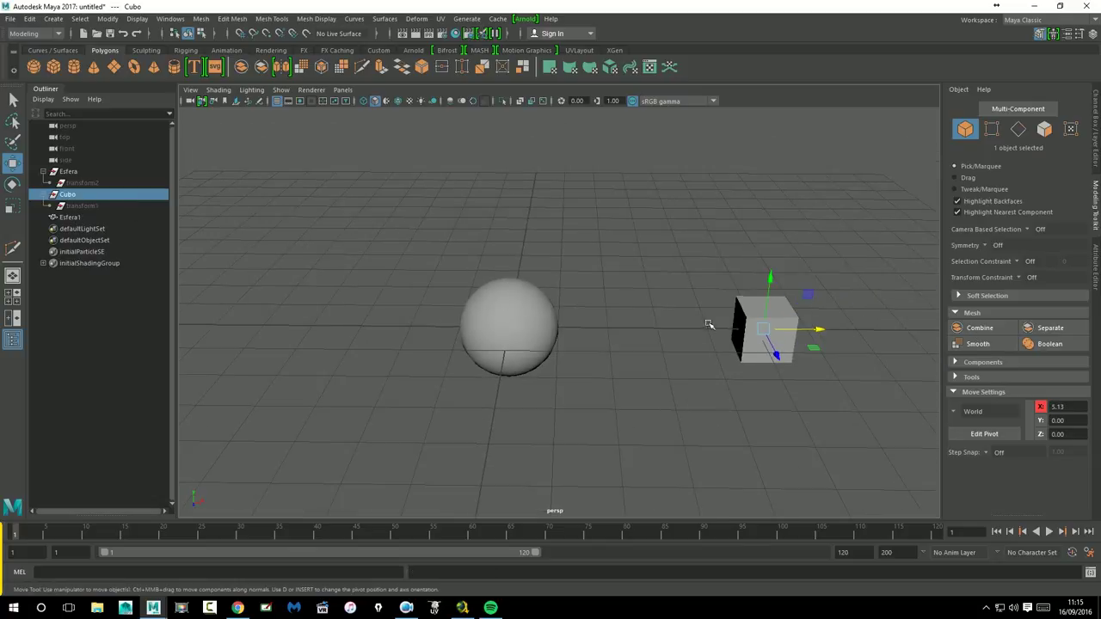
- Slide the Esfera sphere left along X and reselect the combined Esfera1 mesh
click(86, 218)
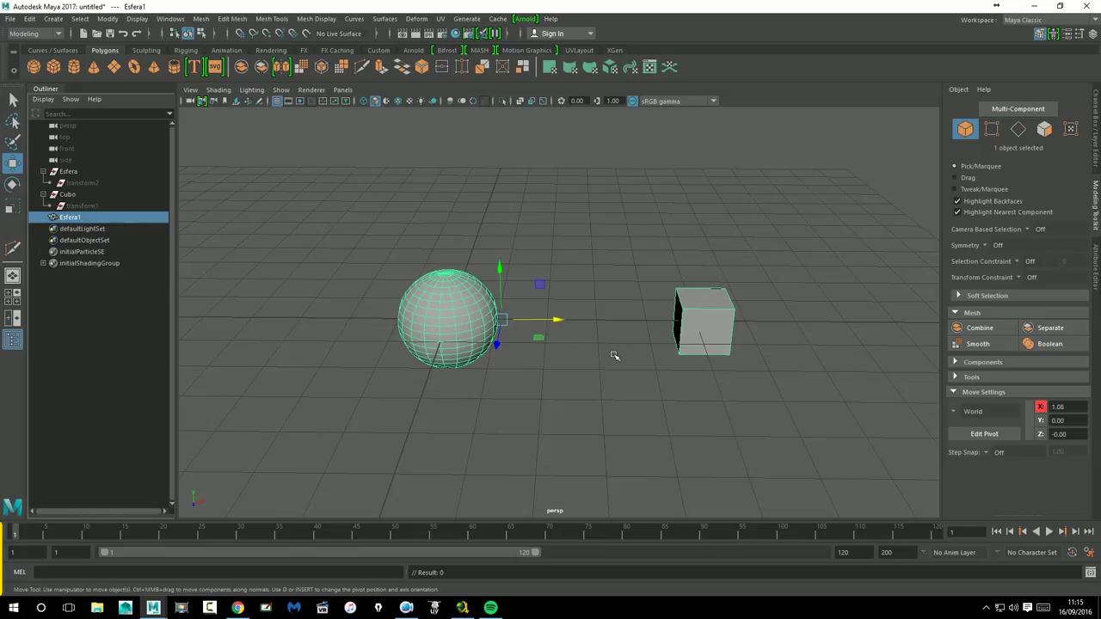
click(78, 173)
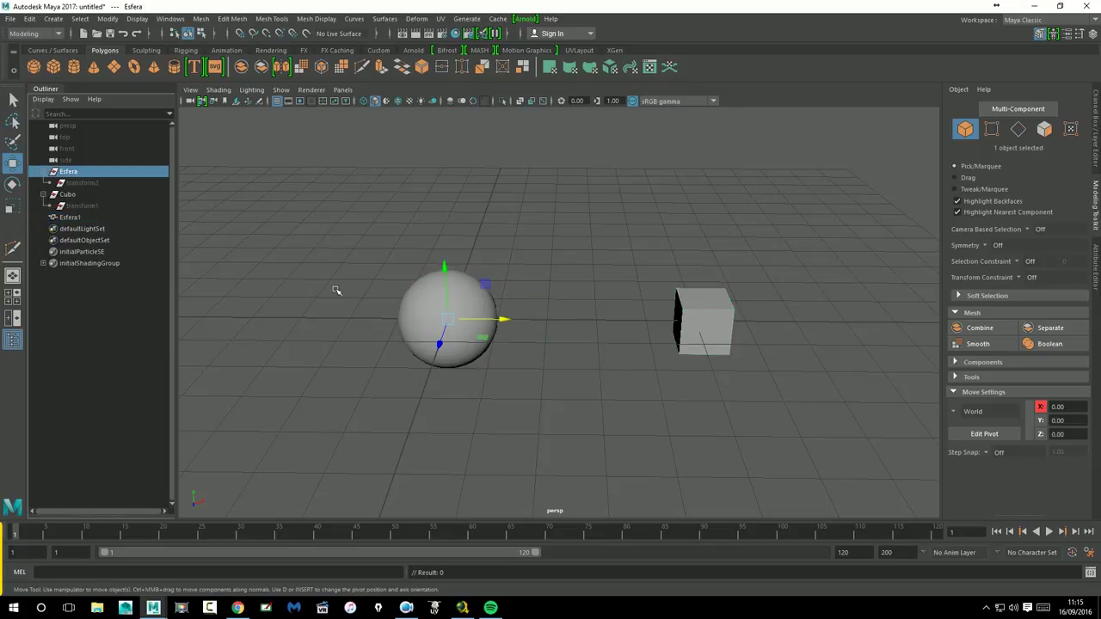
drag(516, 320, 316, 299)
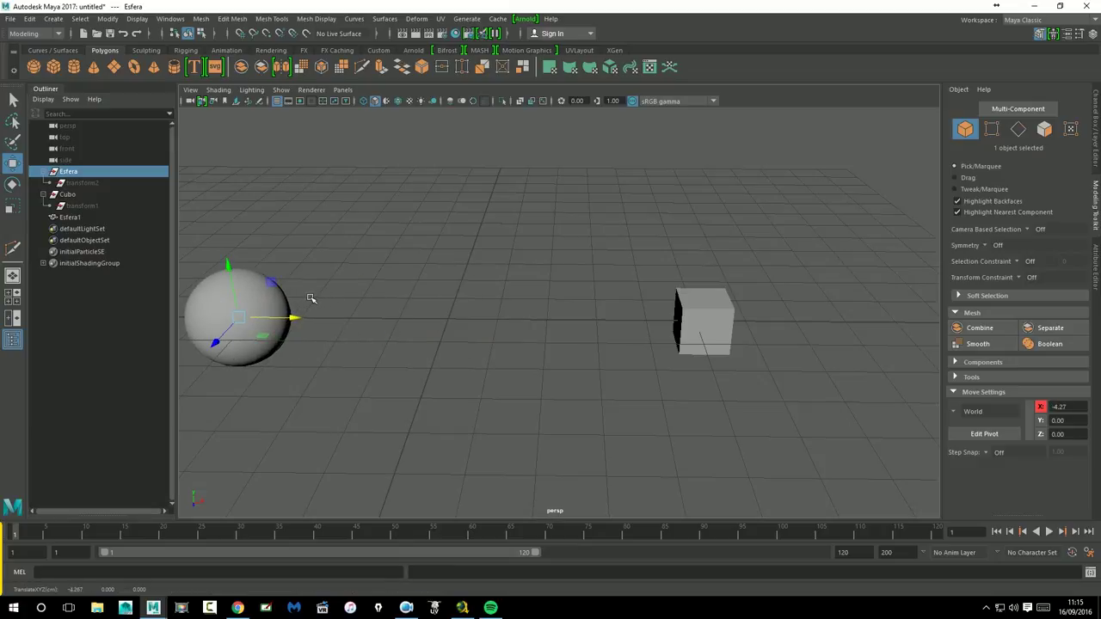
click(69, 220)
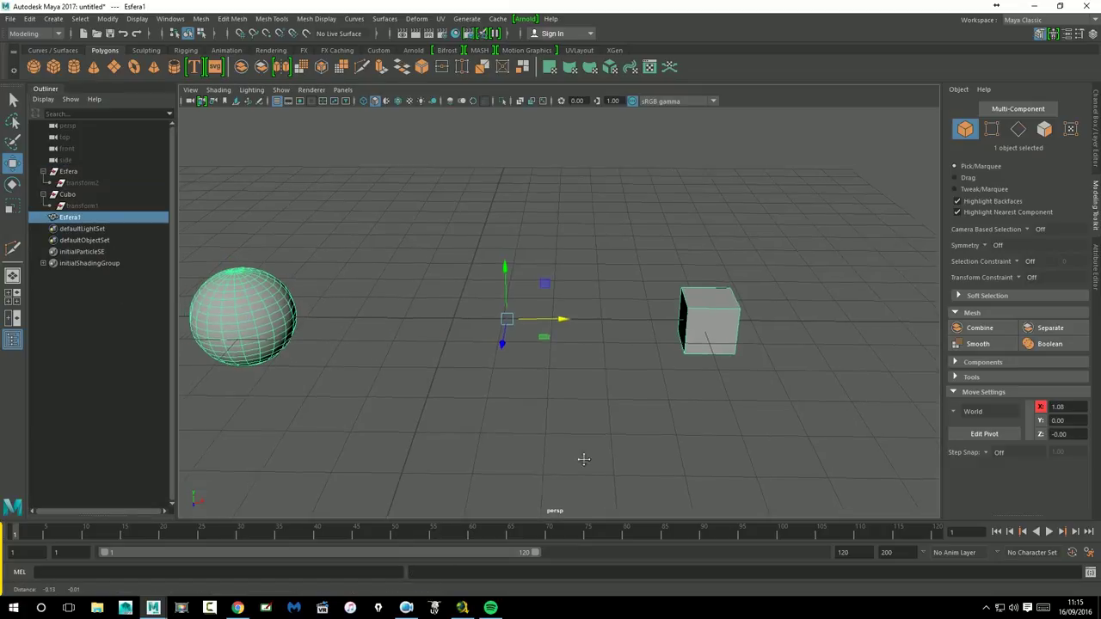
alt+middle_drag(582, 456, 660, 461)
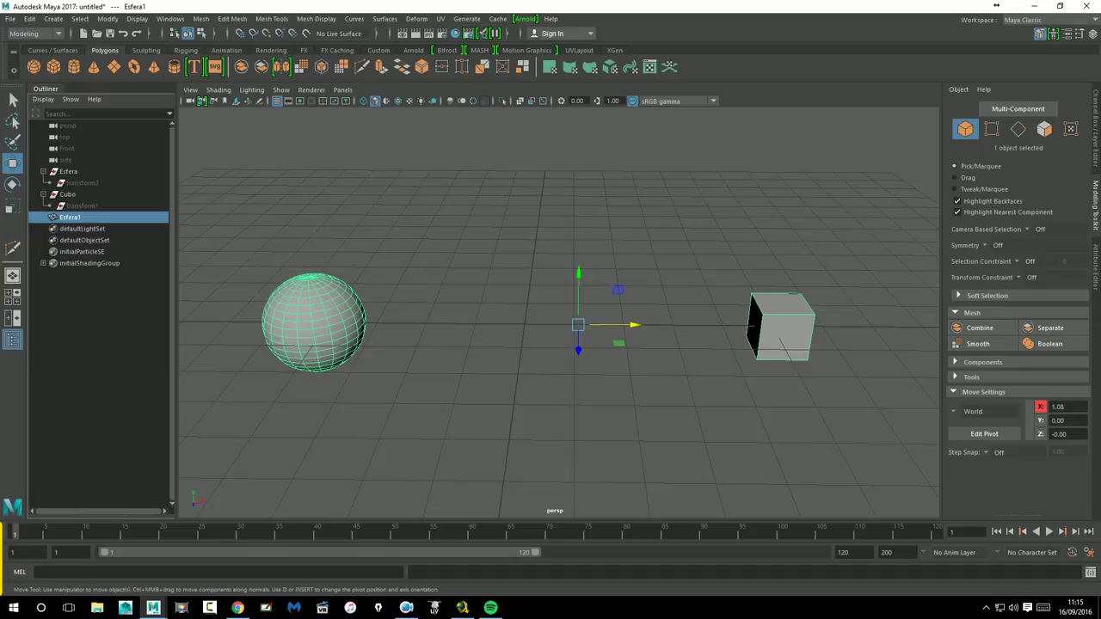
scroll(542, 361, down, 3)
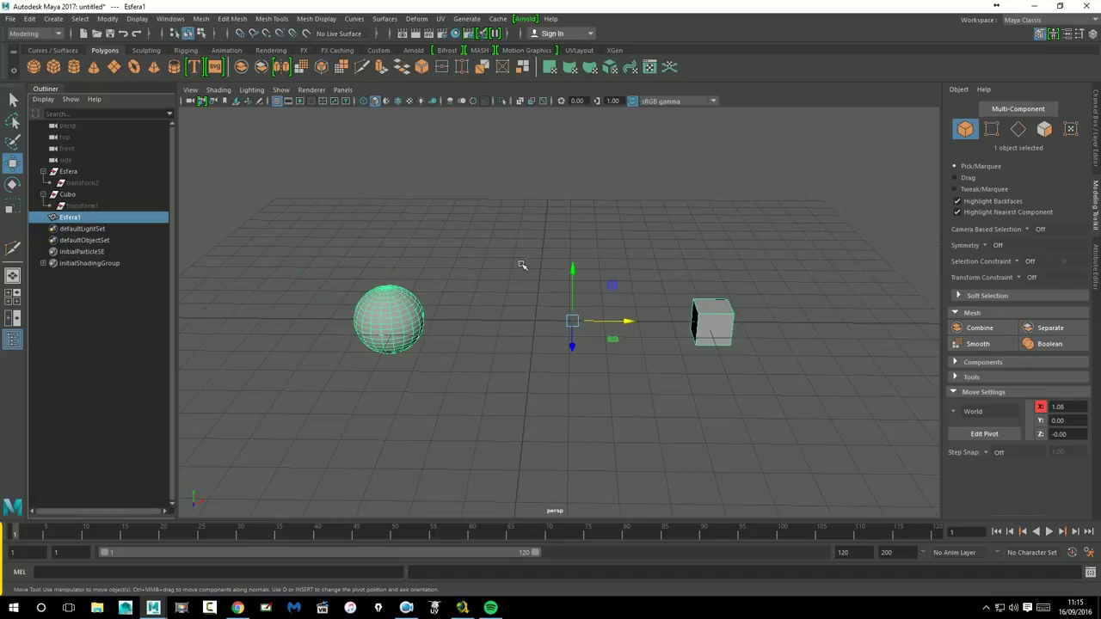
mouse_move(545, 261)
alt+mouse_down()
mouse_move(536, 253)
mouse_move(552, 258)
alt+mouse_up()
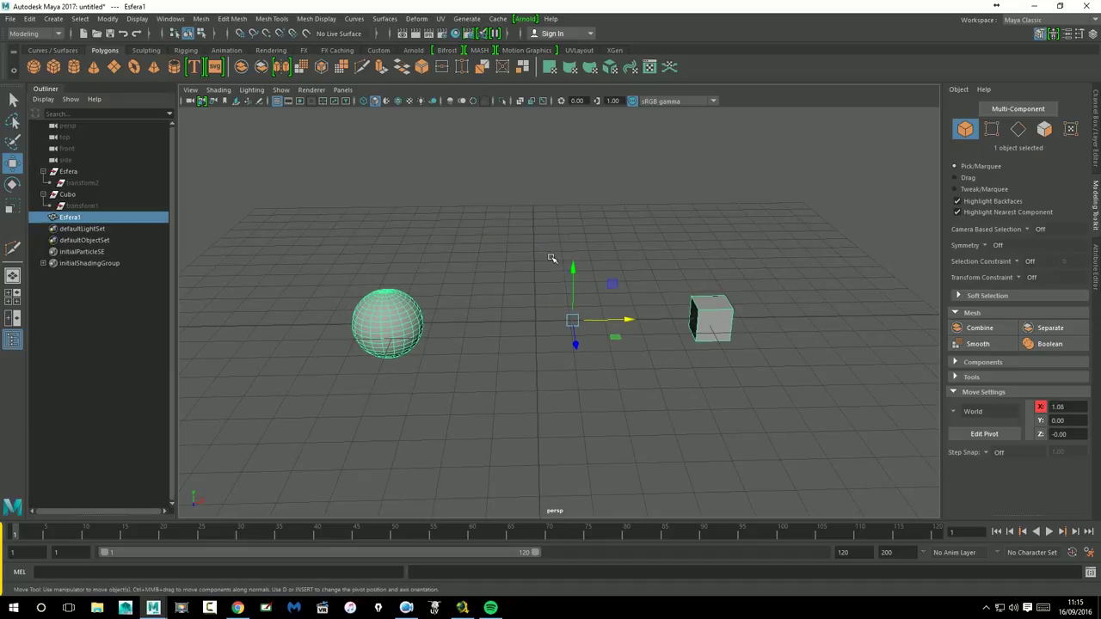
- Browse the Esfera and Cubo transform nodes in the Outliner, then select Esfera1
click(67, 171)
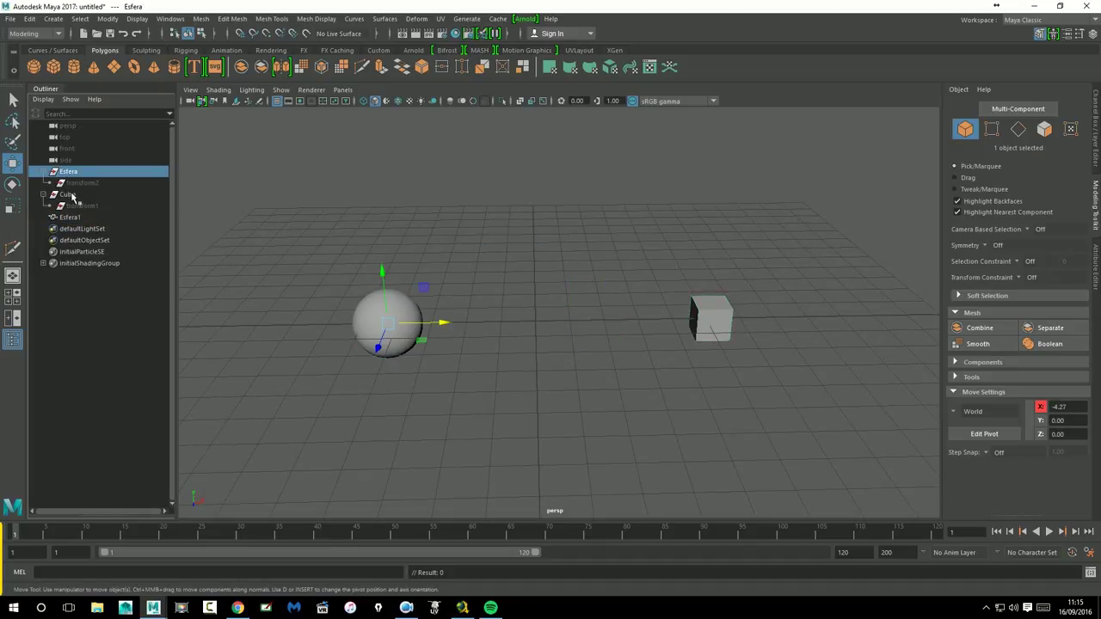
click(71, 195)
click(74, 184)
click(74, 195)
click(80, 207)
click(80, 197)
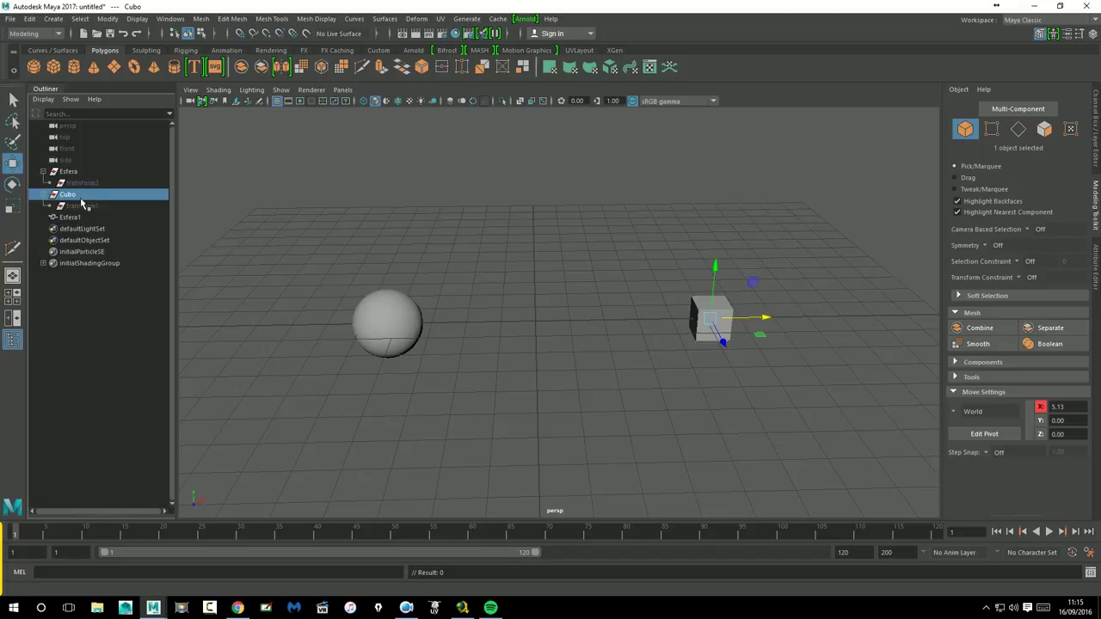
click(396, 307)
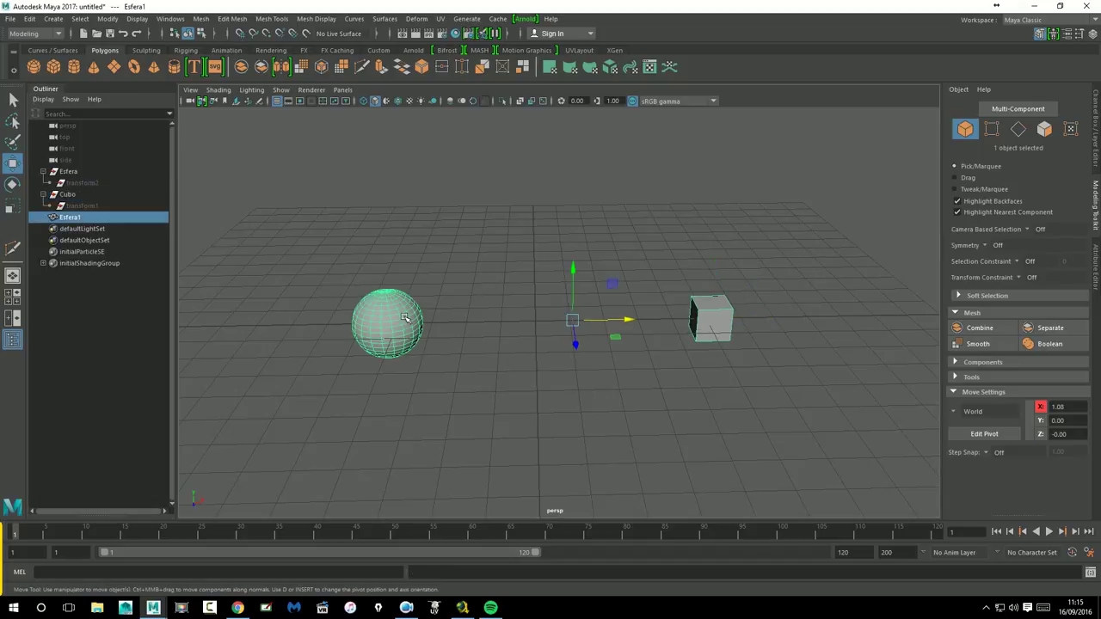
- Delete Esfera1's construction history, undo it, and show its Channel Box inputs
click(29, 18)
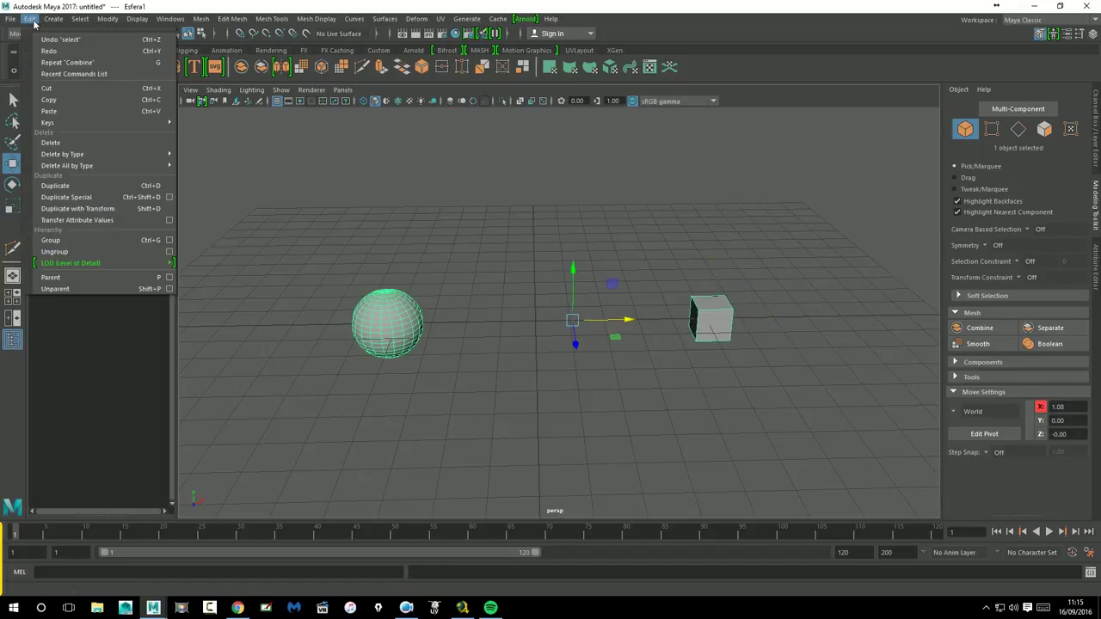
mouse_move(63, 154)
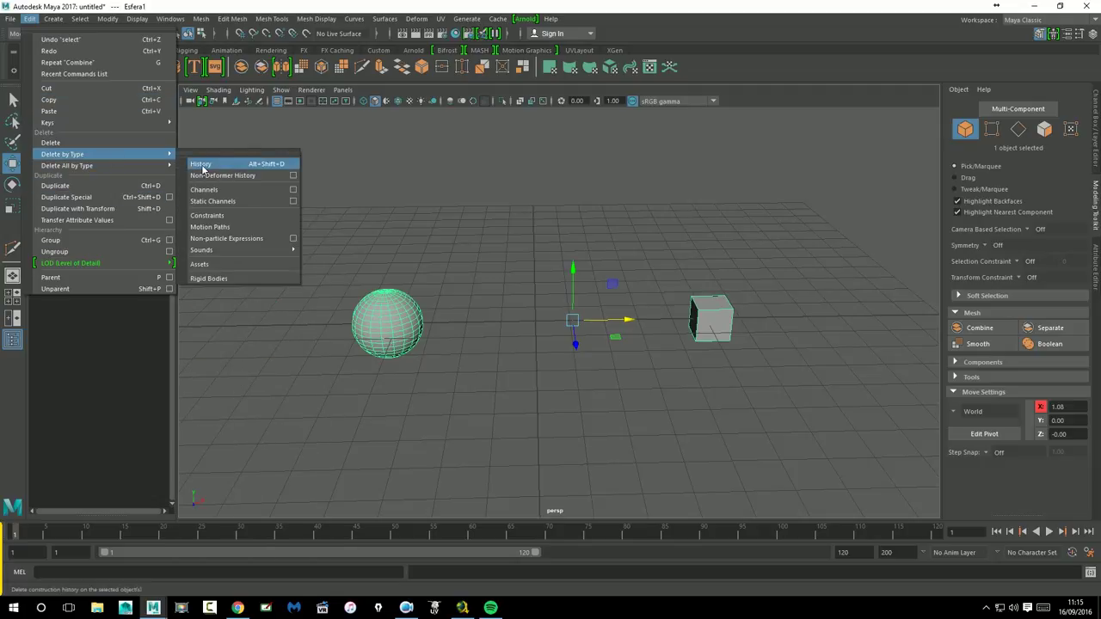
click(204, 169)
key(ctrl+z)
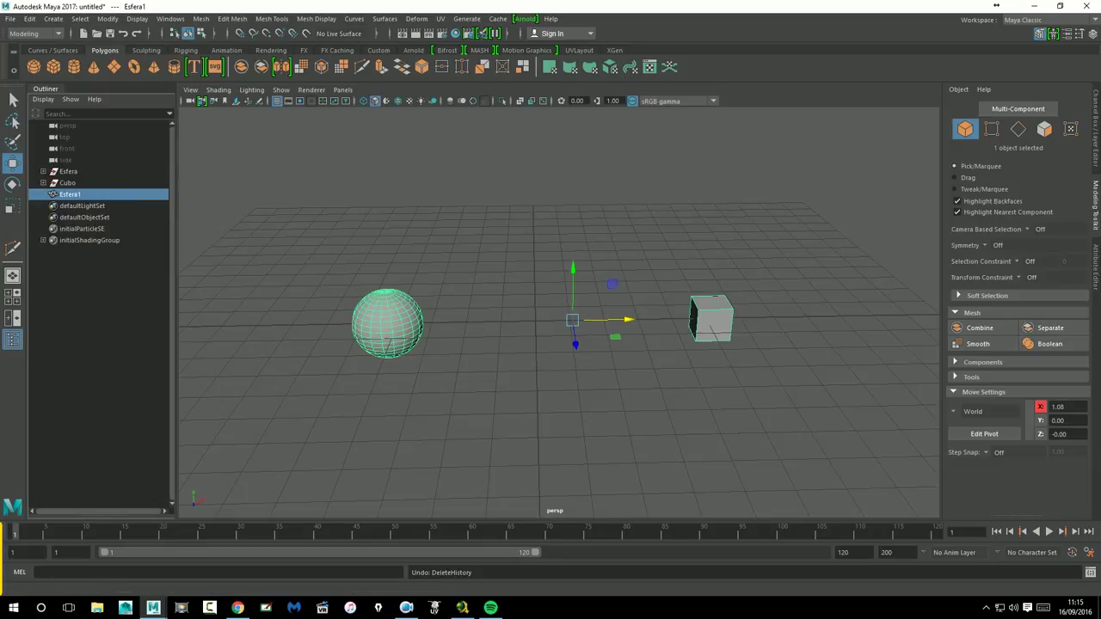
click(1096, 254)
click(1097, 163)
- Compare the Cubo, Esfera and Esfera1 objects while orbiting the view over the scene
scroll(1018, 253, down, 1)
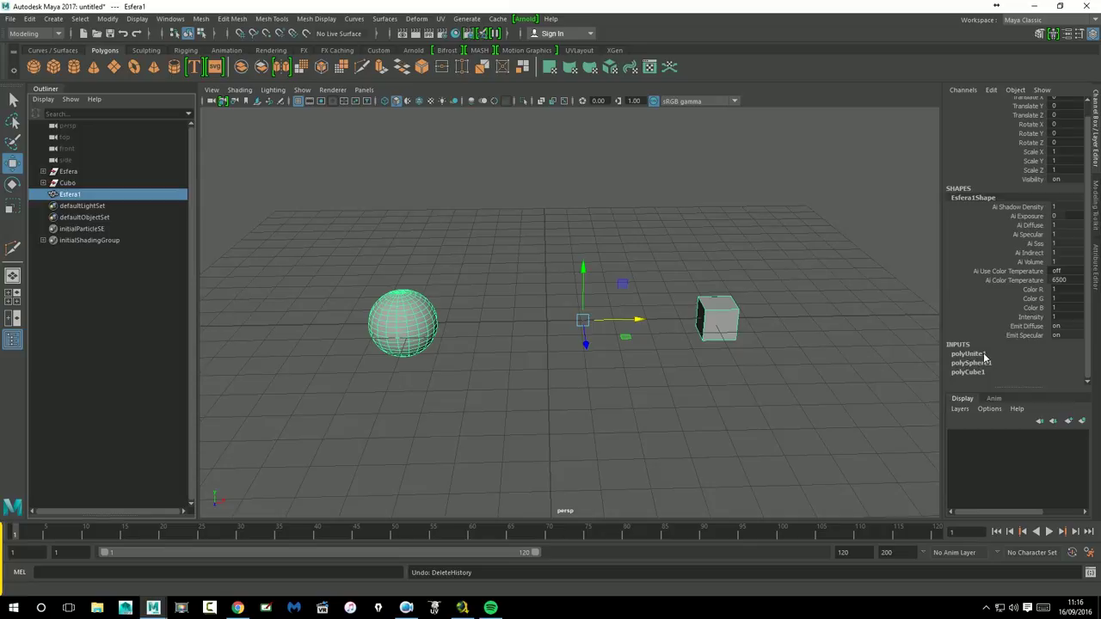
click(69, 183)
click(76, 173)
click(77, 182)
click(79, 173)
click(69, 183)
click(69, 194)
click(589, 266)
alt+drag(590, 266, 651, 278)
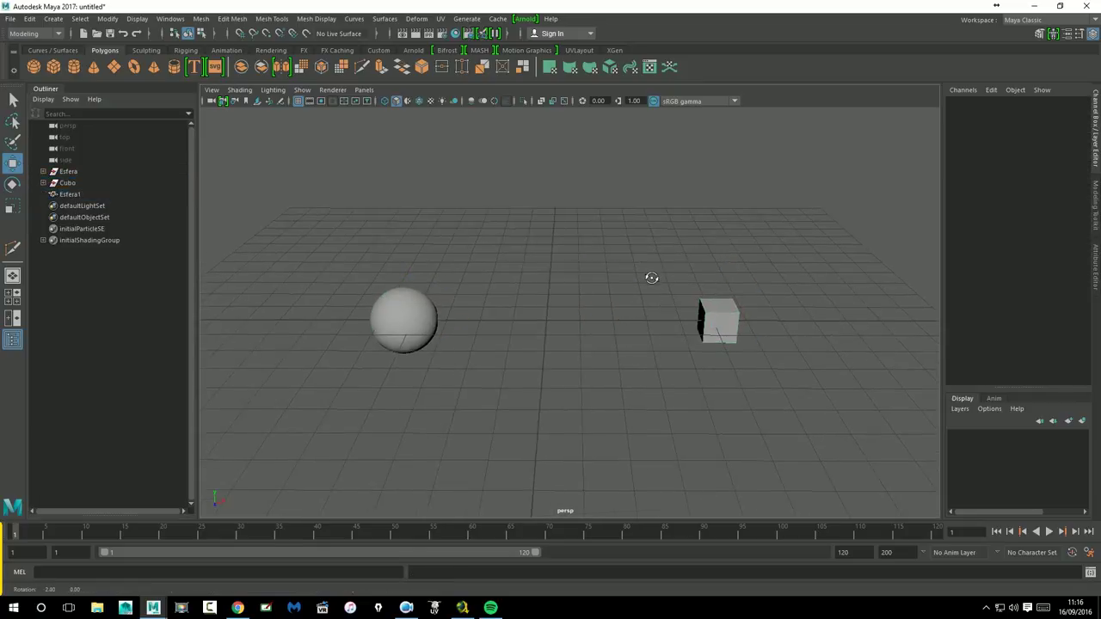
mouse_move(368, 332)
alt+mouse_down()
mouse_move(445, 321)
mouse_move(491, 341)
mouse_move(430, 297)
alt+mouse_up()
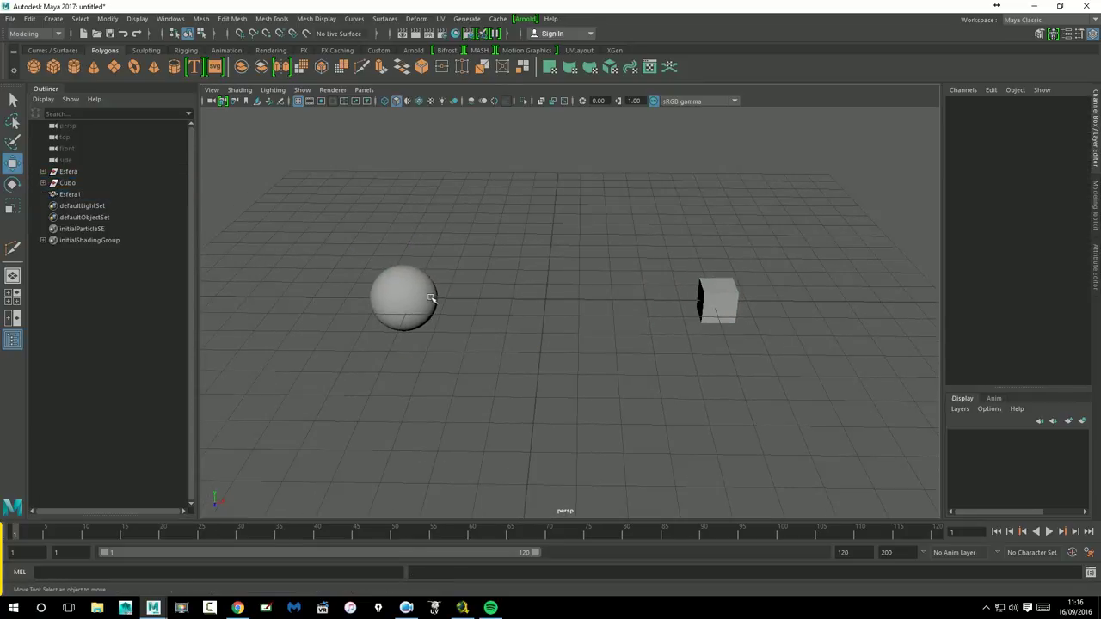
mouse_move(478, 325)
alt+mouse_down()
mouse_move(541, 359)
mouse_move(457, 322)
alt+mouse_up()
click(440, 306)
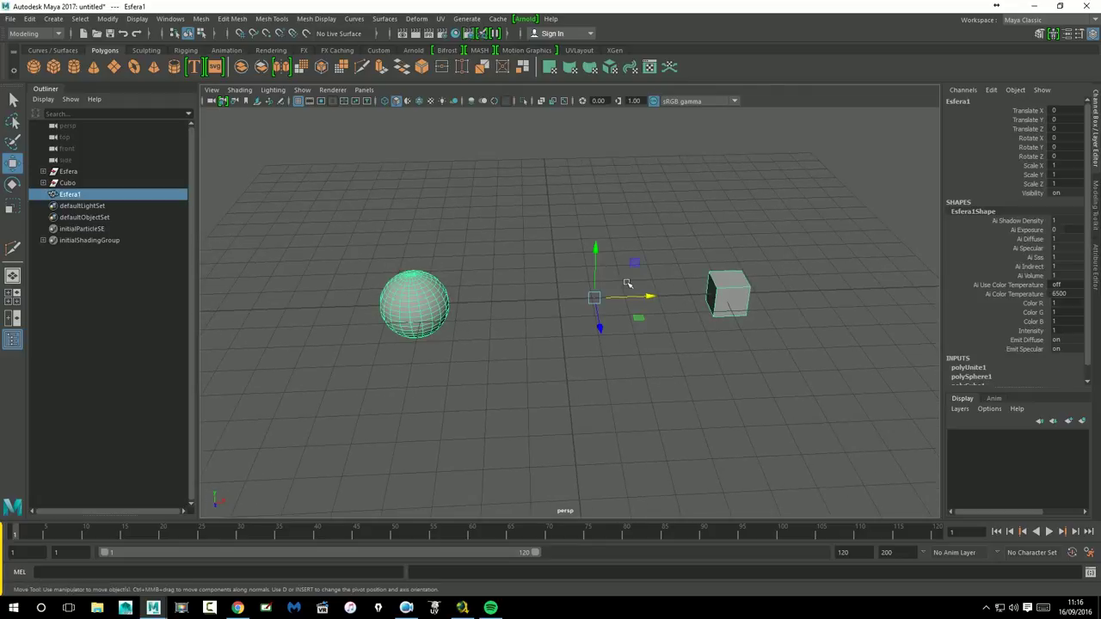
- Delete the Cubo and Esfera sources to empty the union, then undo to restore them
click(70, 183)
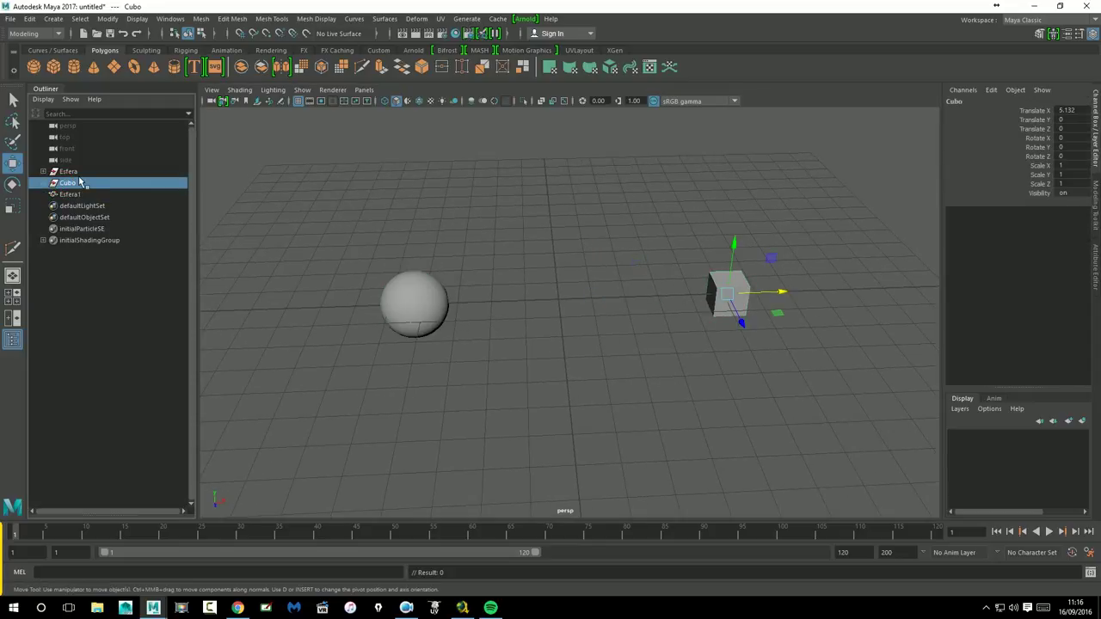
key(Delete)
click(72, 182)
key(Delete)
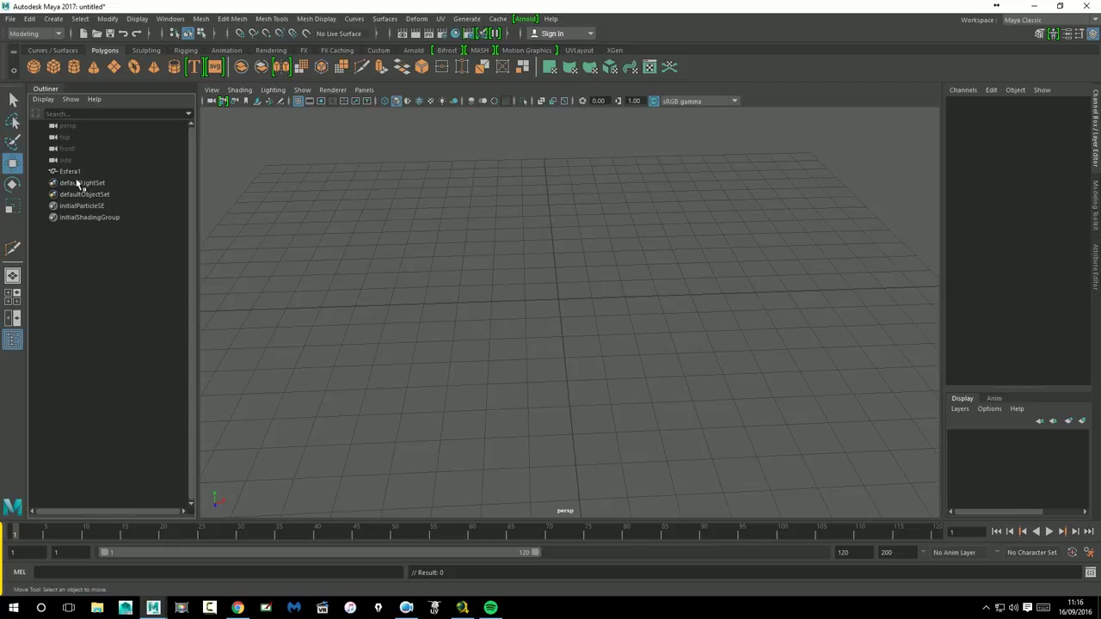
key(ctrl+z)
key(ctrl+z)
key(ctrl+z)
- Select the combined Esfera1 mesh and bring back the Modeling Toolkit
ctrl+click(68, 171)
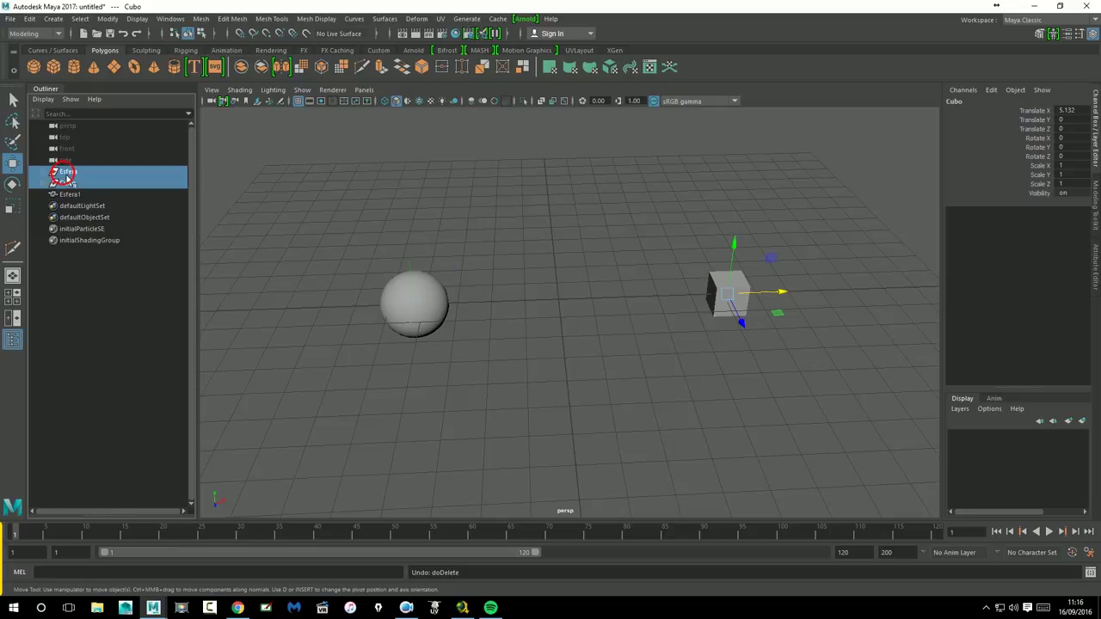
click(11, 18)
click(76, 7)
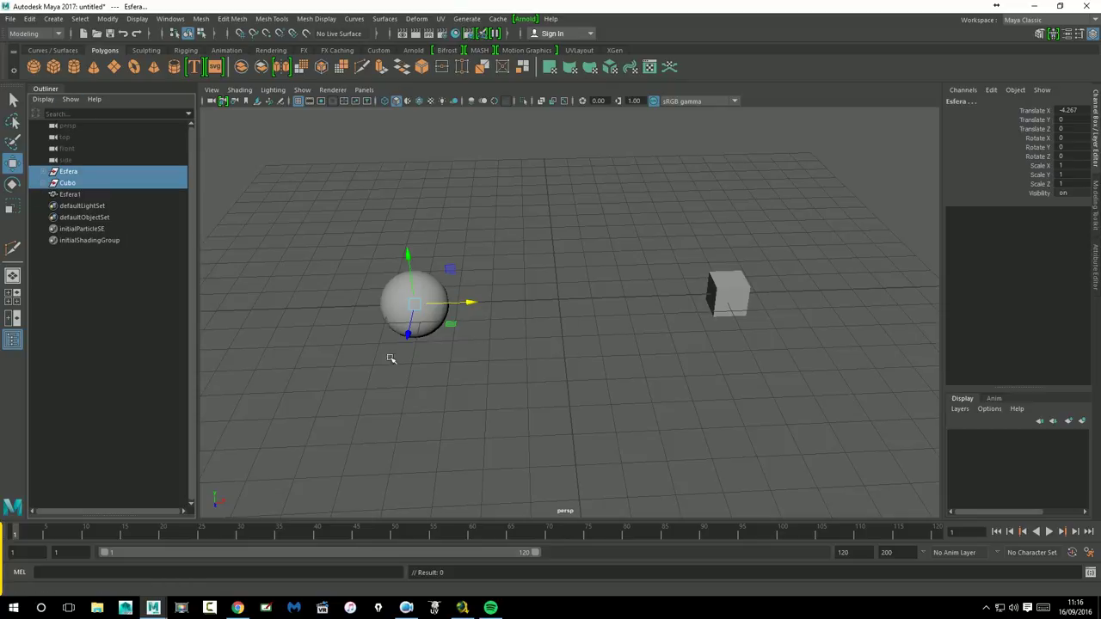
click(72, 183)
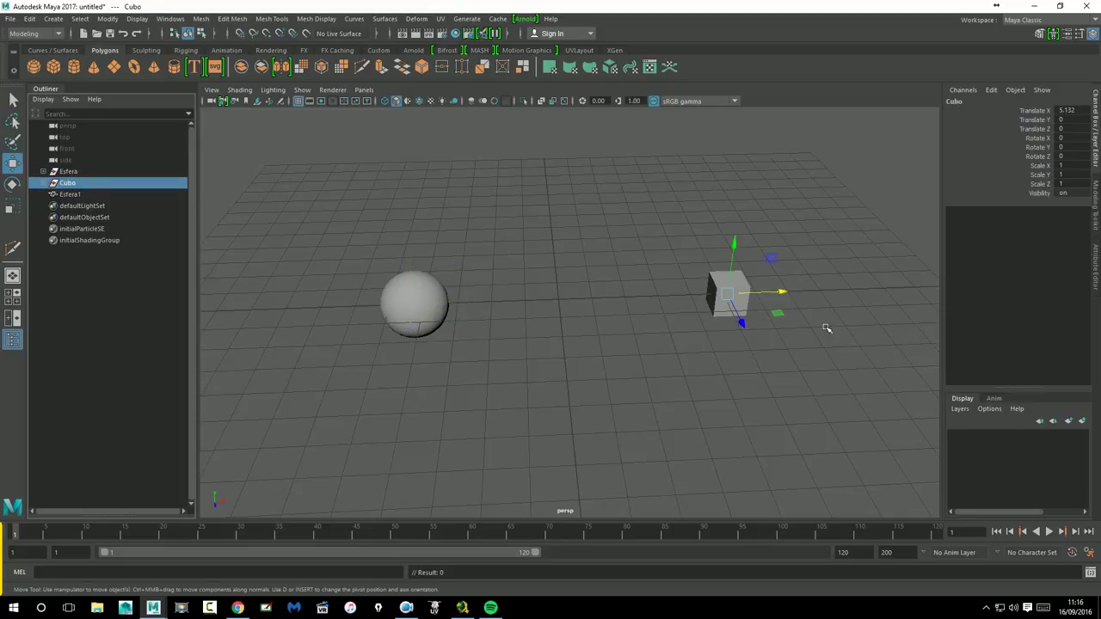
click(72, 195)
mouse_move(684, 431)
alt+middle_down()
mouse_move(662, 423)
mouse_move(659, 433)
alt+middle_up()
click(1094, 205)
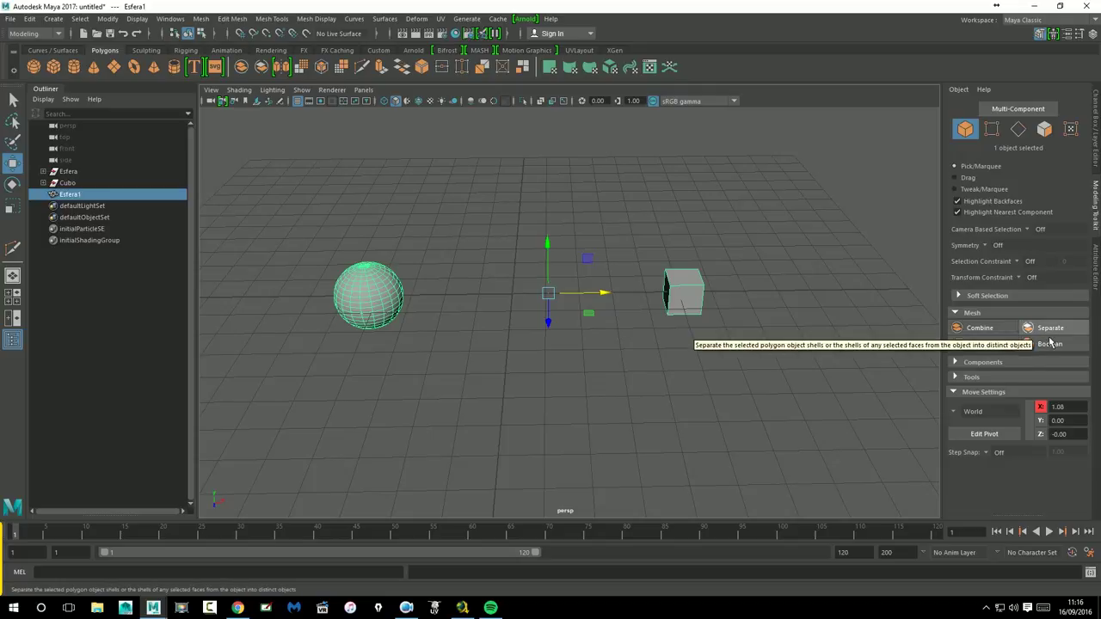
- Separate the combined Esfera1 mesh into its sphere and cube pieces, then check each piece
click(287, 336)
click(390, 293)
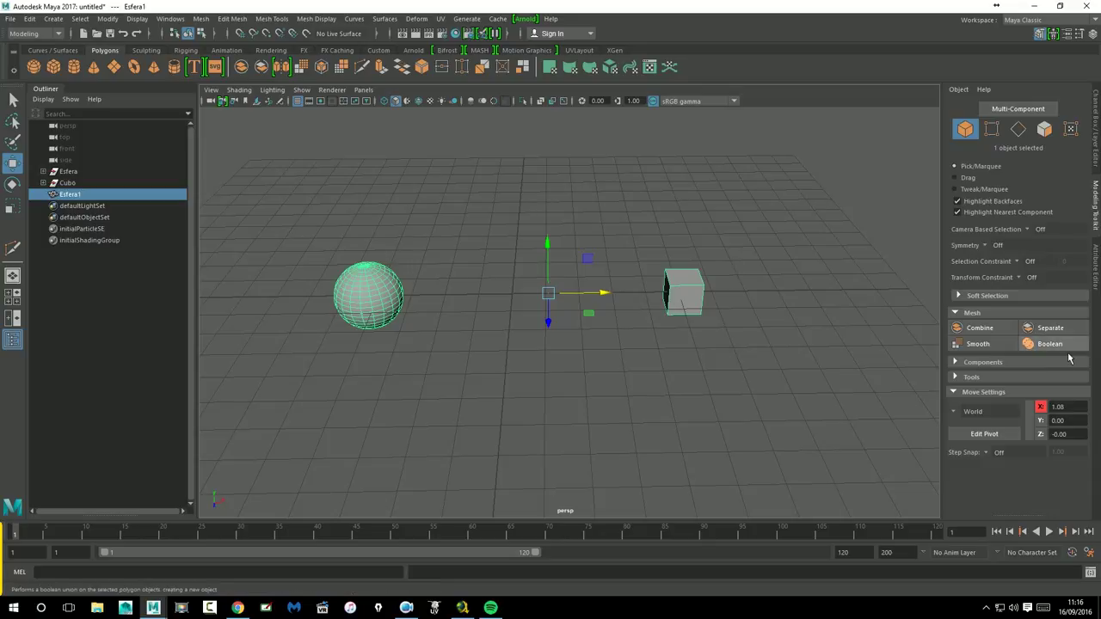
click(1051, 328)
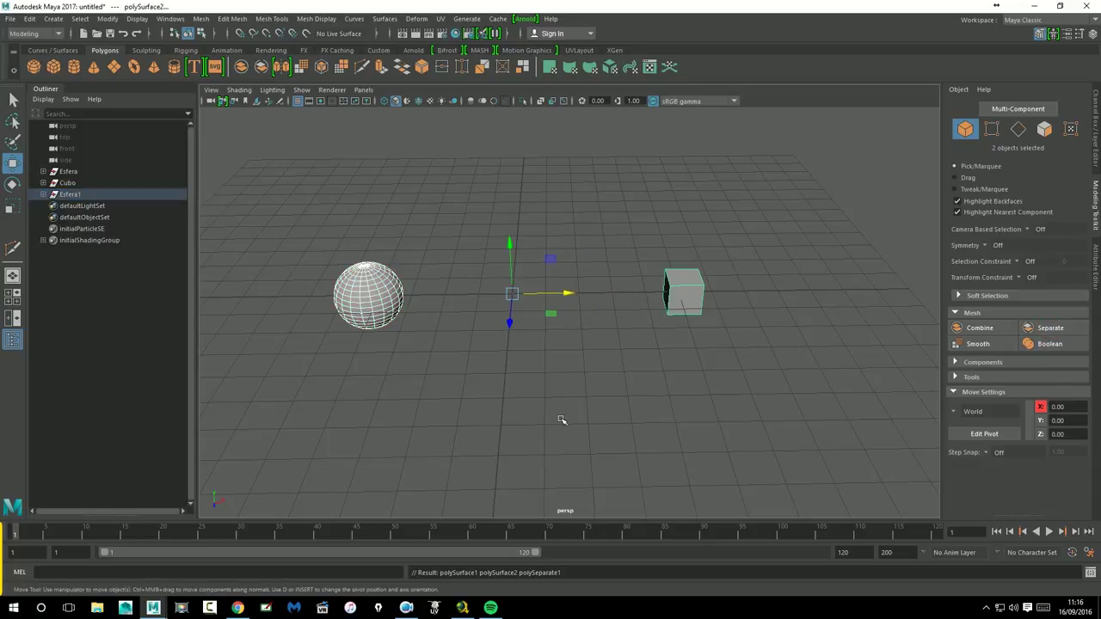
click(479, 327)
click(381, 291)
click(695, 298)
click(398, 281)
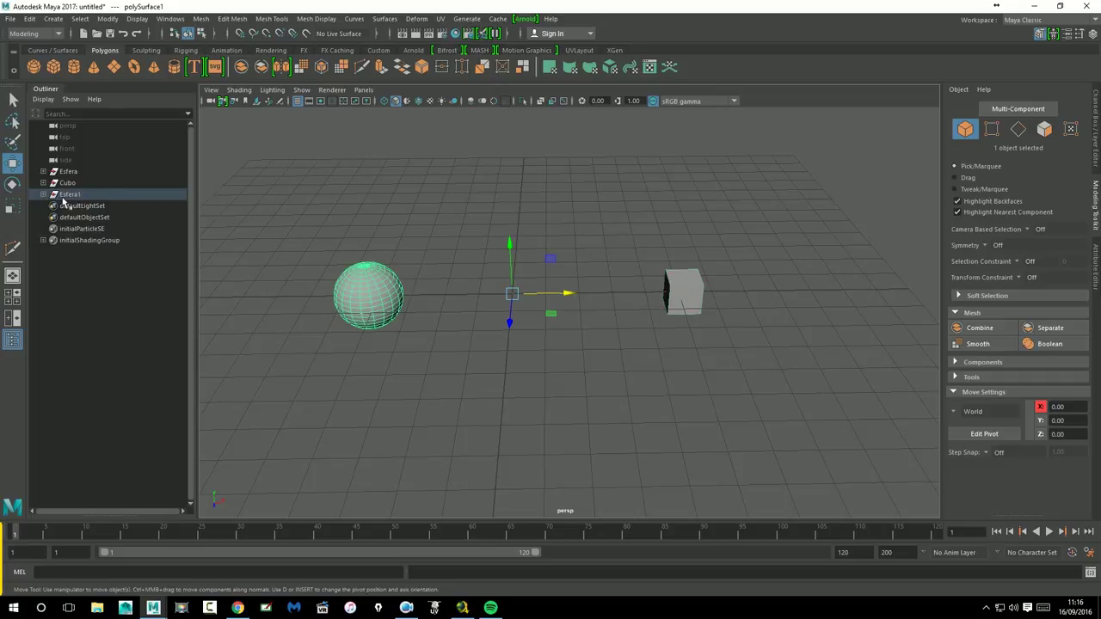
- Expand Esfera1 in the Outliner to inspect polySurface1, polySurface2 and the transform3 node
click(44, 194)
click(86, 217)
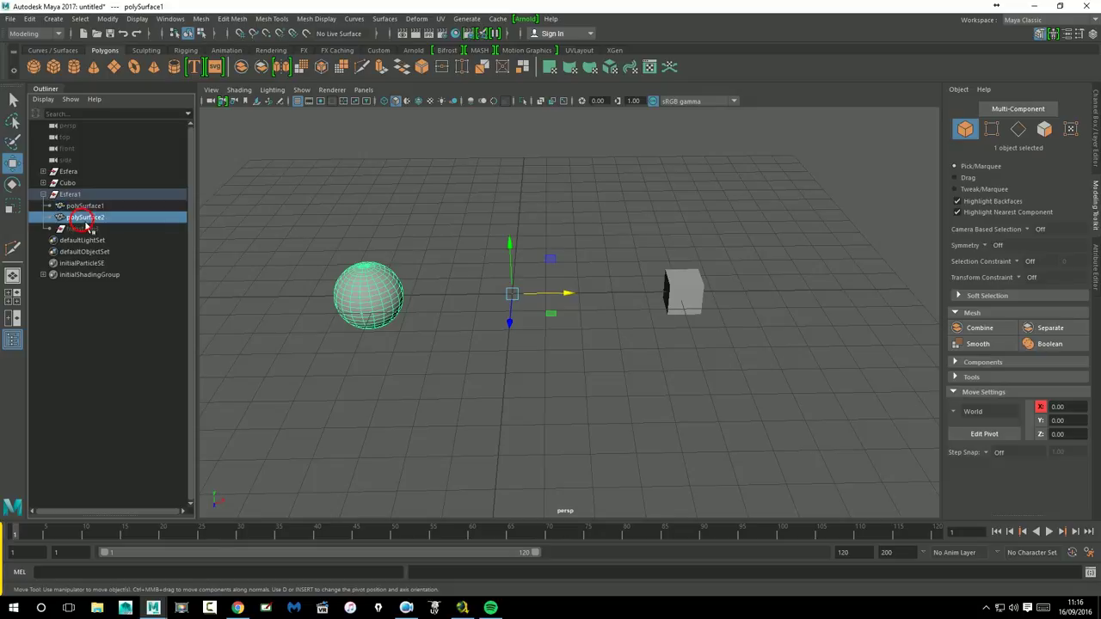
click(86, 206)
click(91, 218)
click(89, 207)
click(93, 218)
click(97, 210)
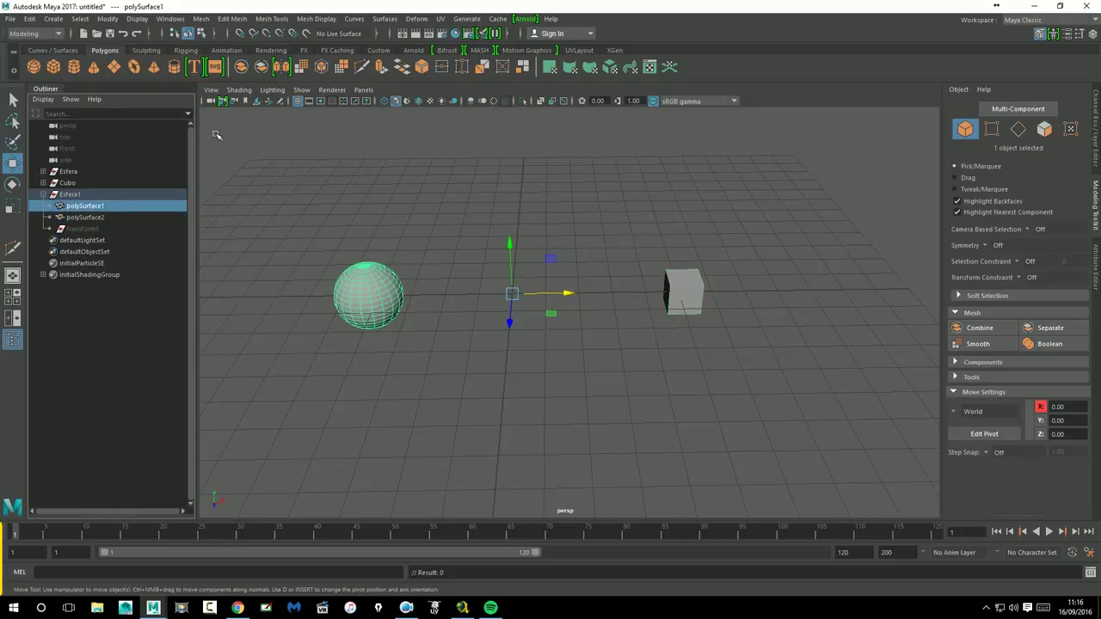
click(86, 229)
drag(509, 246, 509, 197)
key(ctrl+z)
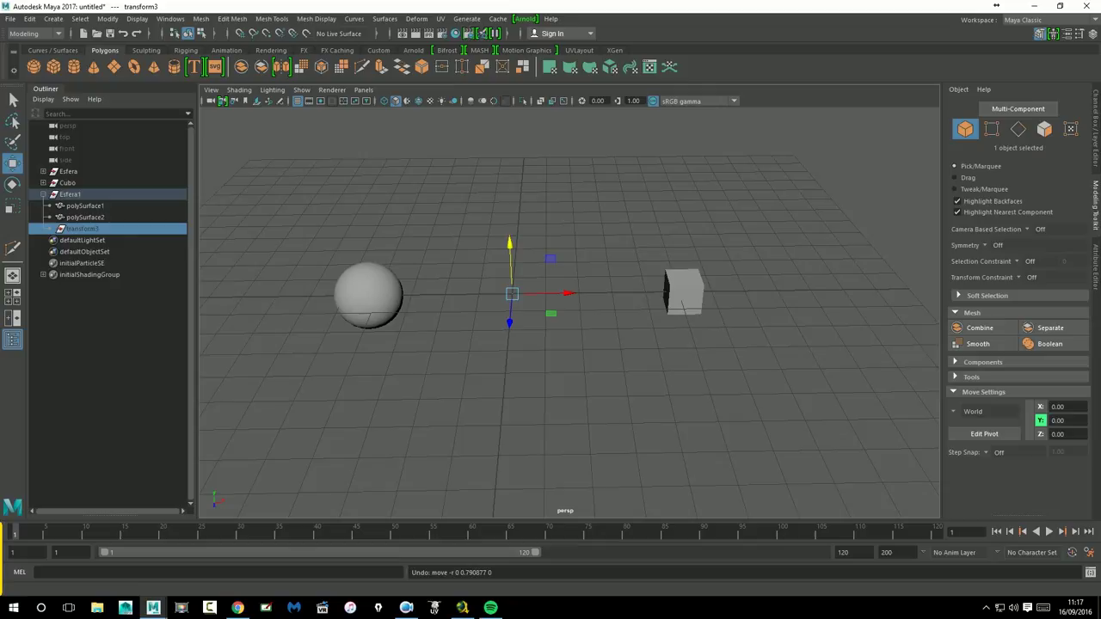
- Delete the separated sphere's construction history
click(368, 323)
click(35, 20)
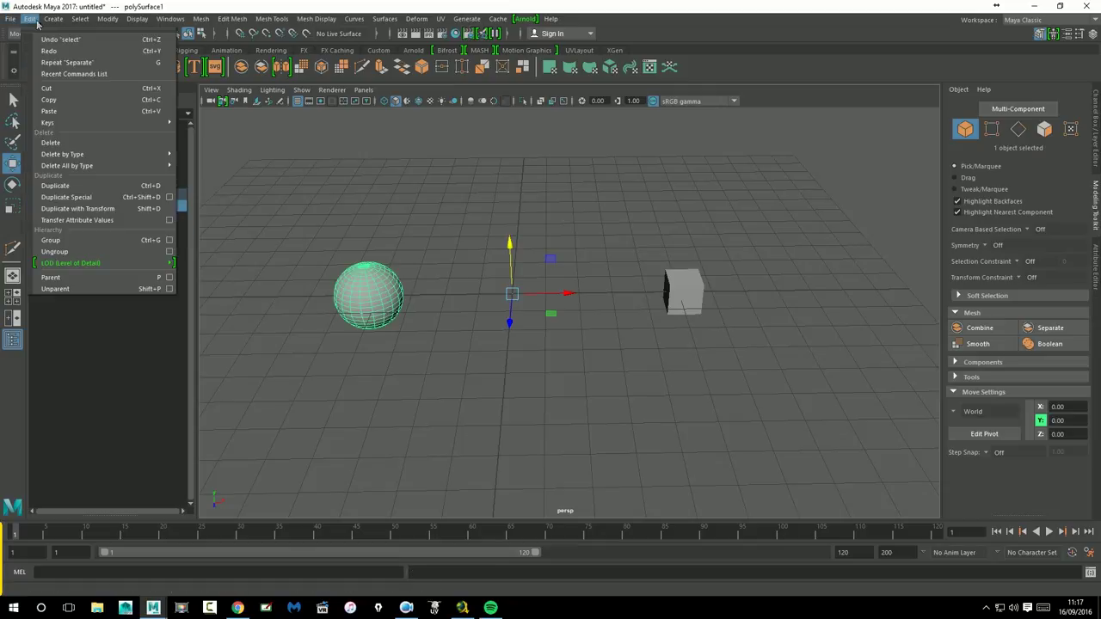
click(246, 163)
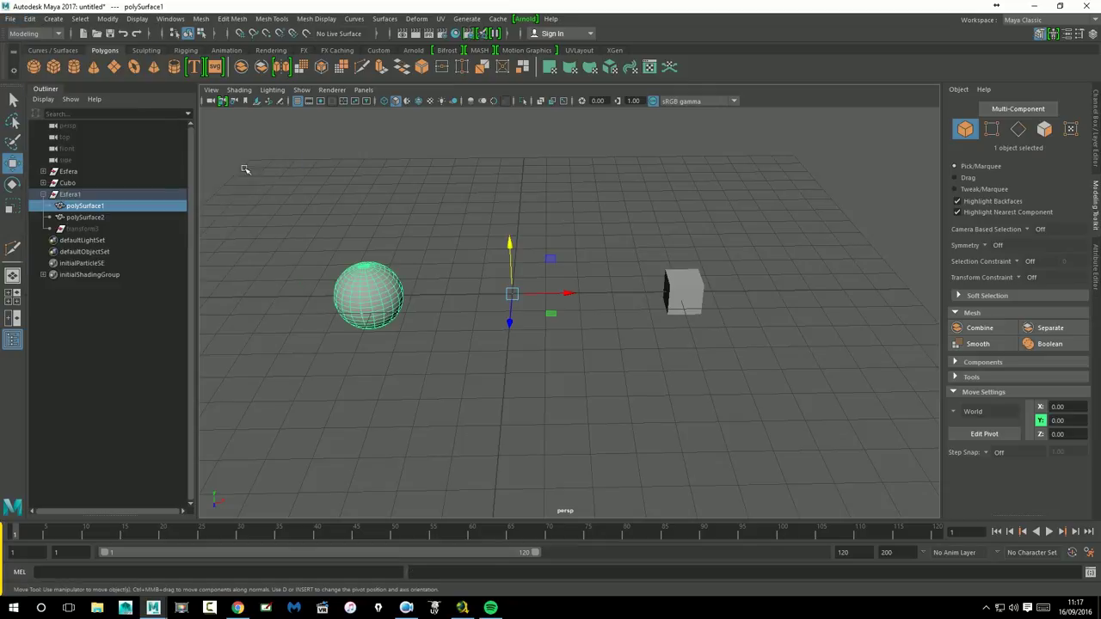
- Select the cube and delete all construction history in the scene
click(387, 210)
click(701, 288)
click(31, 20)
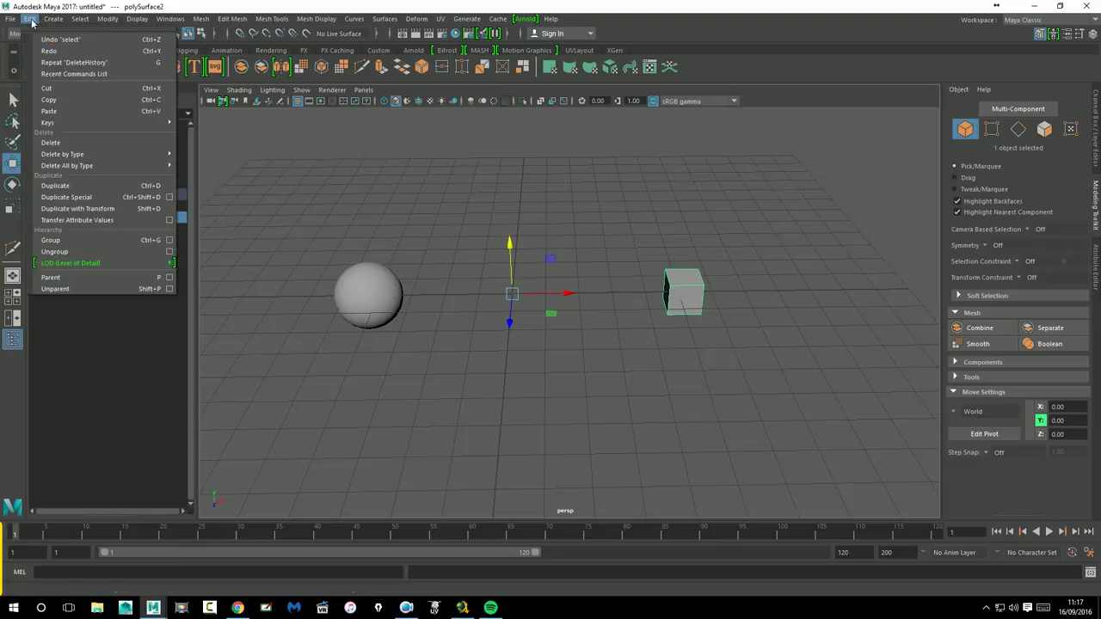
mouse_move(67, 165)
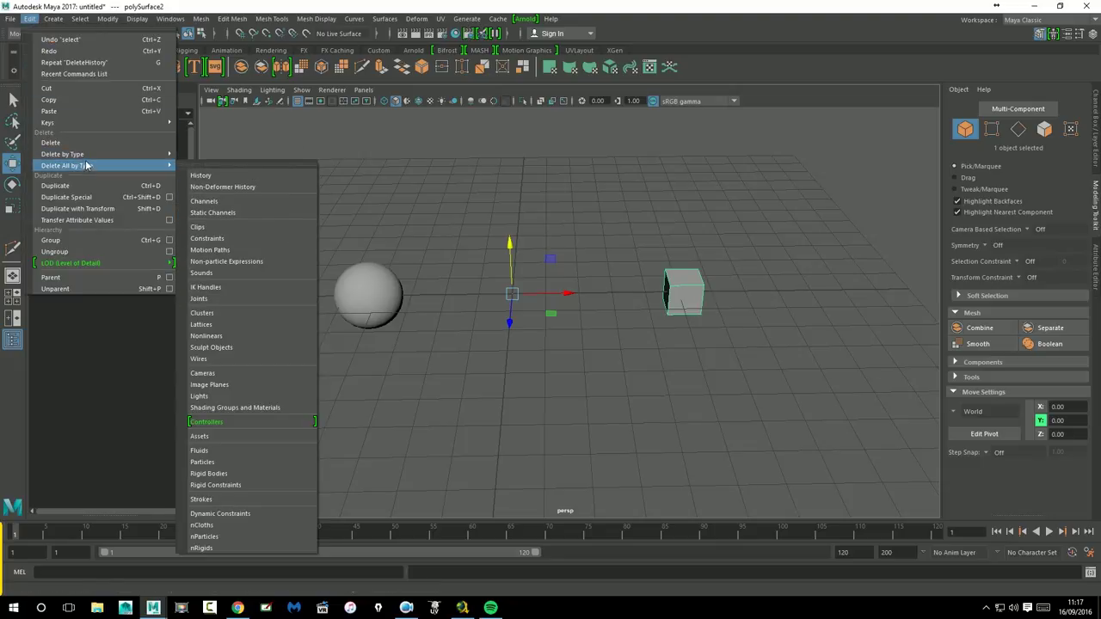
click(210, 163)
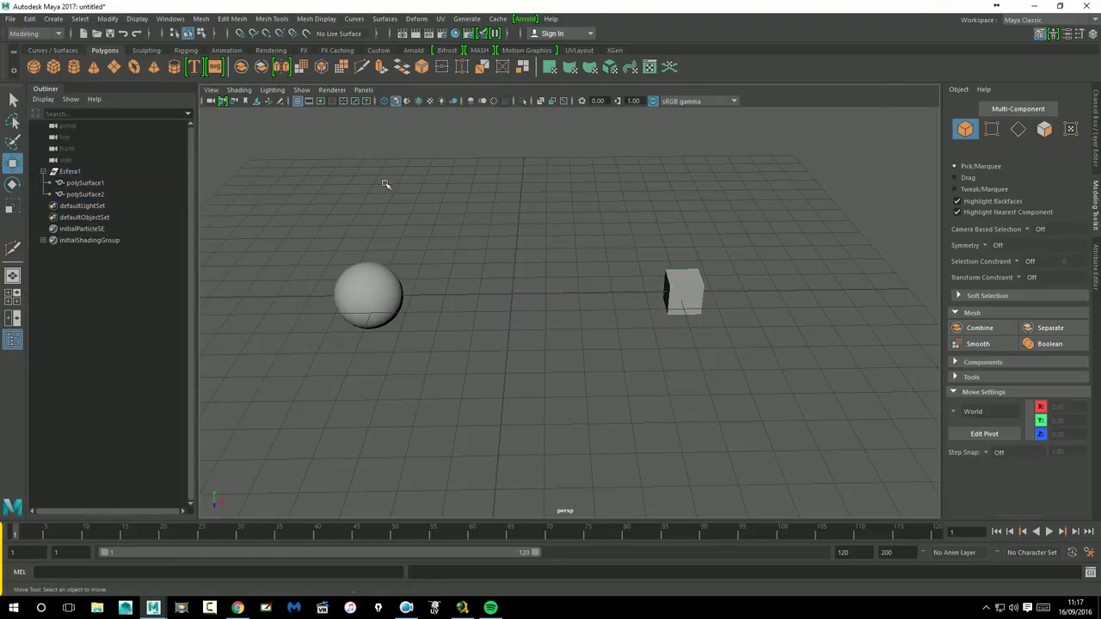
mouse_move(550, 233)
alt+mouse_down()
mouse_move(501, 226)
mouse_move(472, 268)
alt+mouse_up()
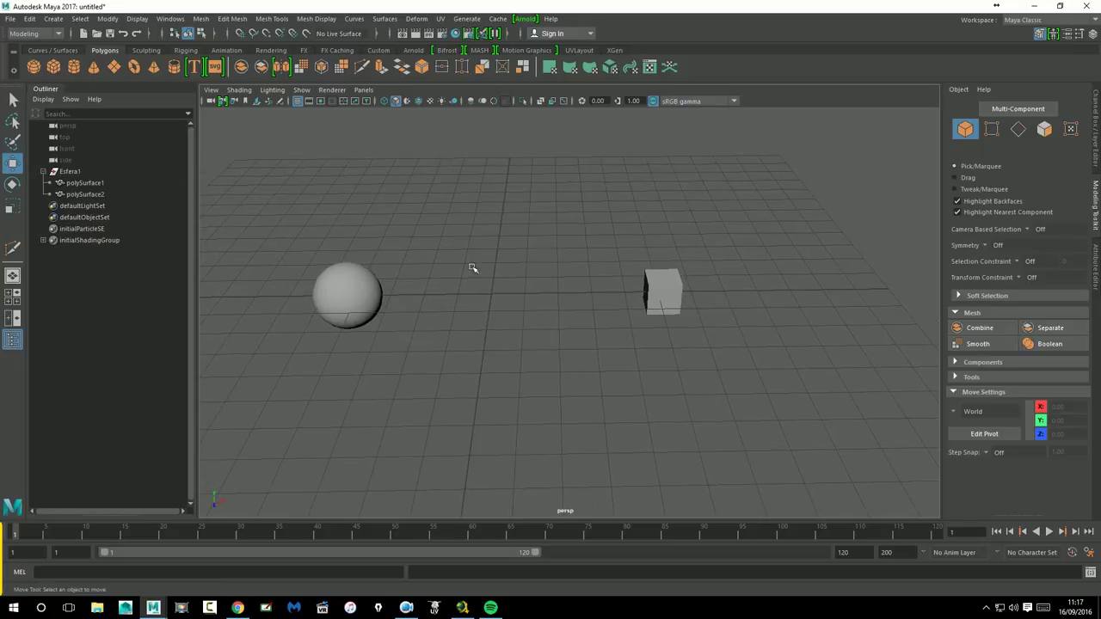
click(378, 280)
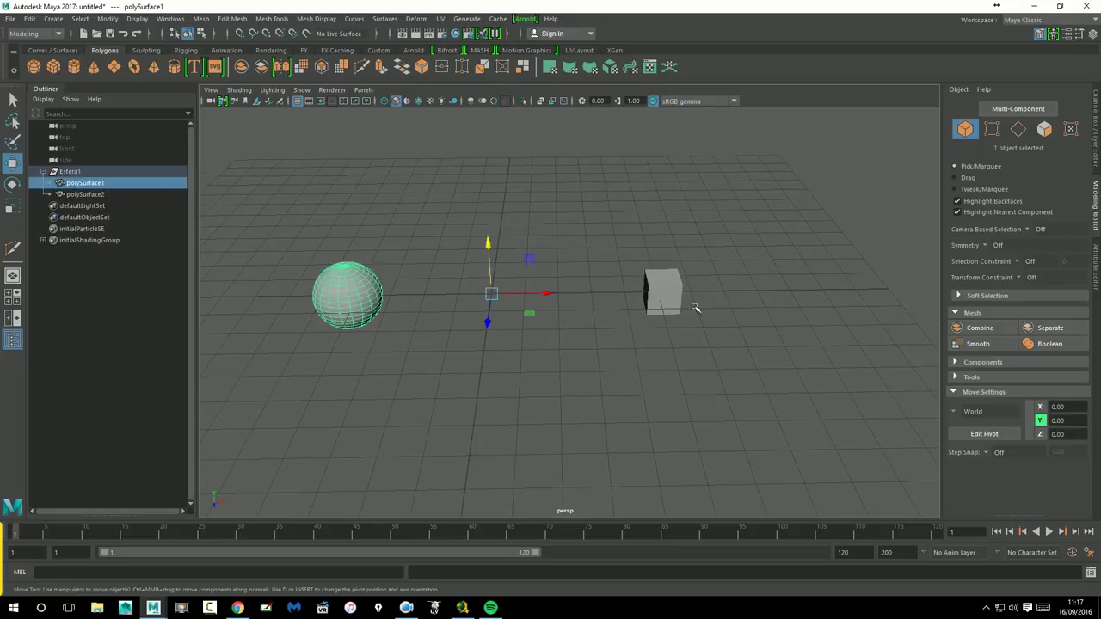
- Delete polySurface1, polySurface2 and the empty Esfera1 group
click(676, 292)
click(761, 273)
drag(293, 209, 445, 378)
key(Delete)
click(672, 298)
key(Delete)
click(70, 172)
key(Delete)
- Create a new polygon cube, pCube1, at the origin and apply Smooth to it
click(65, 72)
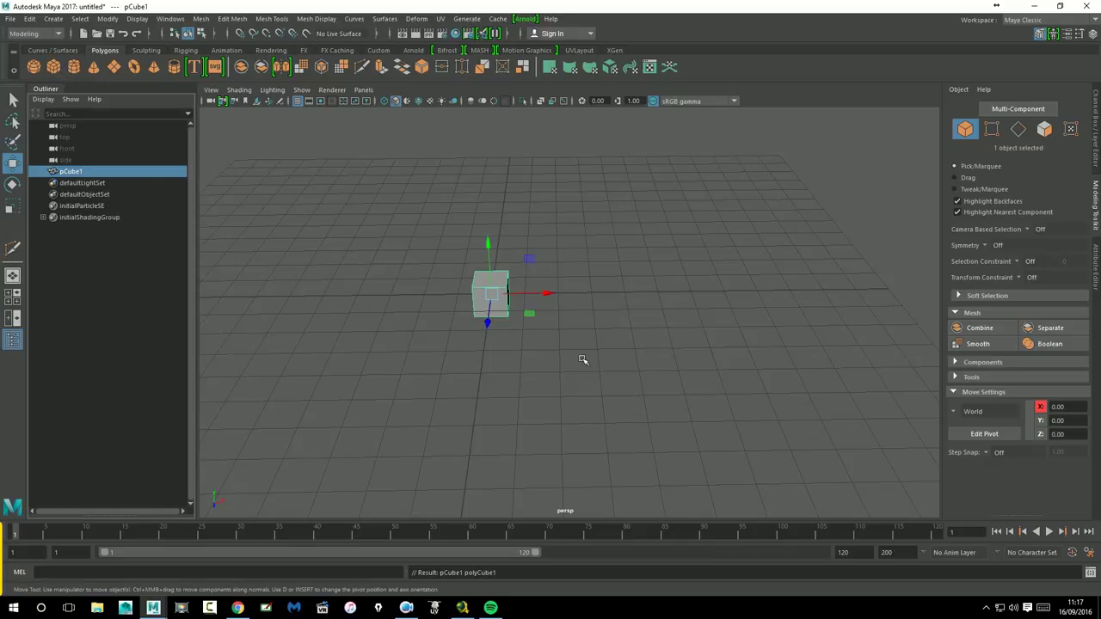
alt+drag(582, 364, 872, 388)
mouse_move(579, 316)
alt+mouse_down()
mouse_move(695, 347)
mouse_move(641, 336)
mouse_move(632, 351)
alt+mouse_up()
alt+middle_drag(626, 349, 634, 330)
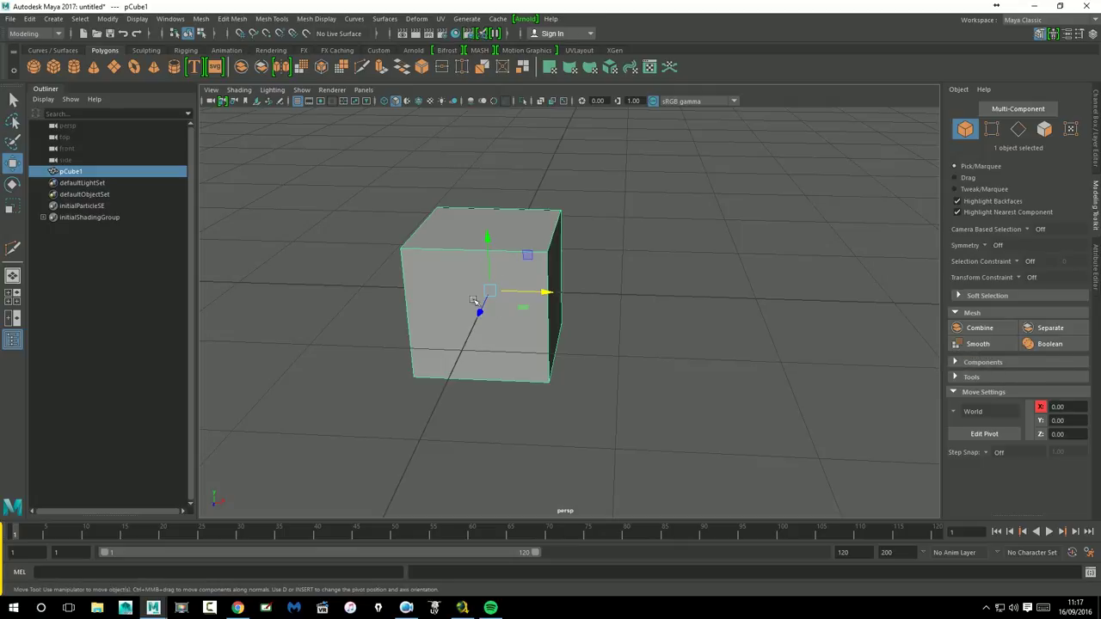
click(972, 347)
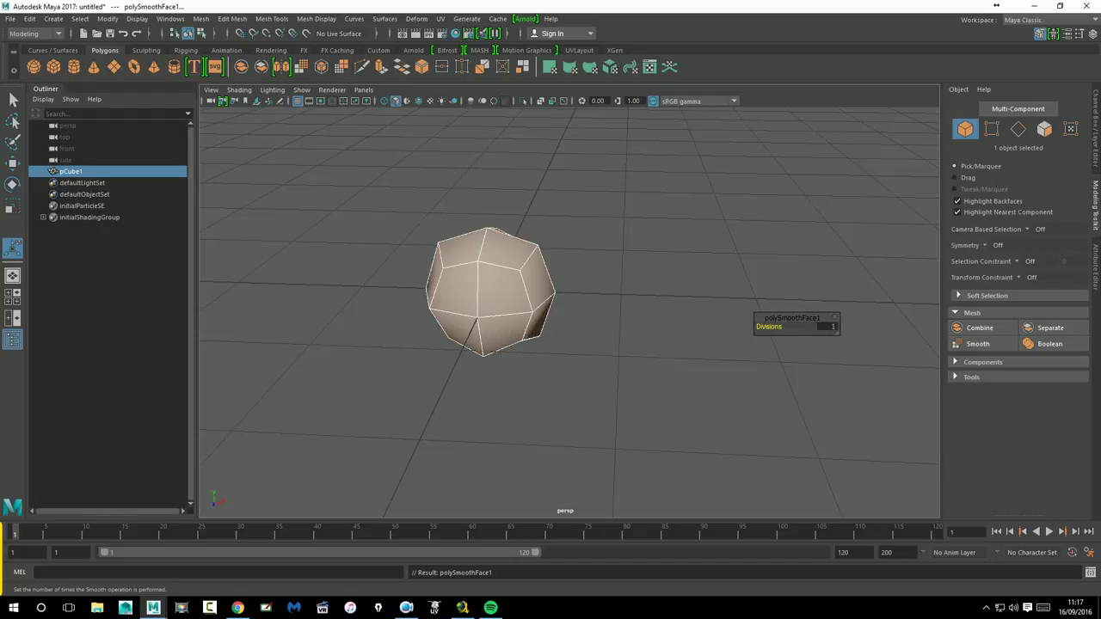
- Set the polySmoothFace1 Divisions to 2 so pCube1 becomes a sphere
click(840, 334)
key(Return)
click(834, 331)
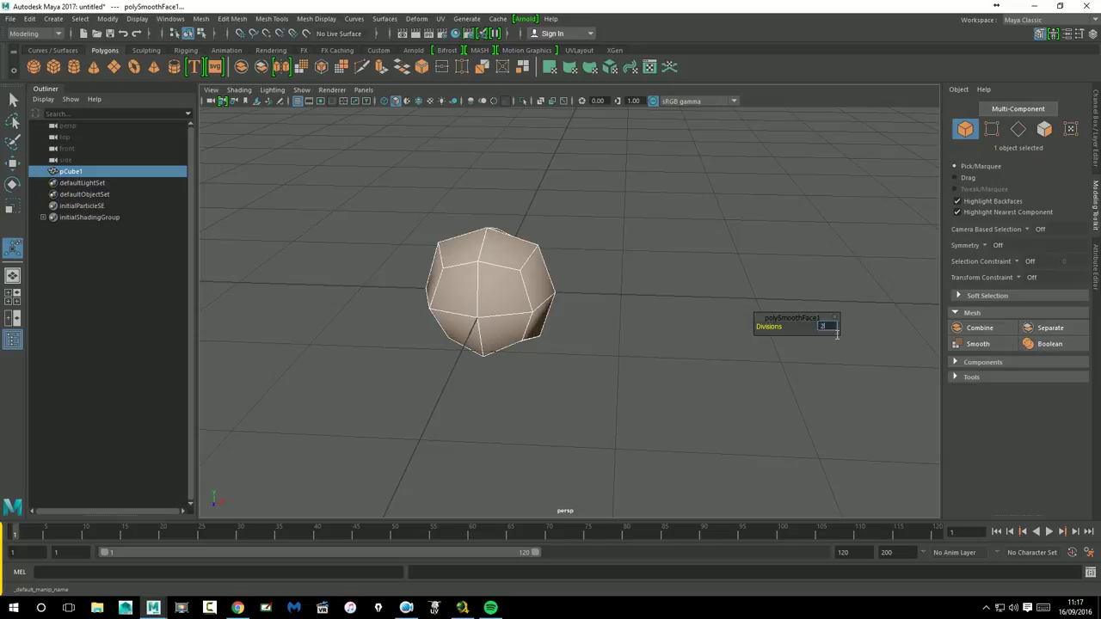
text(2)
key(Return)
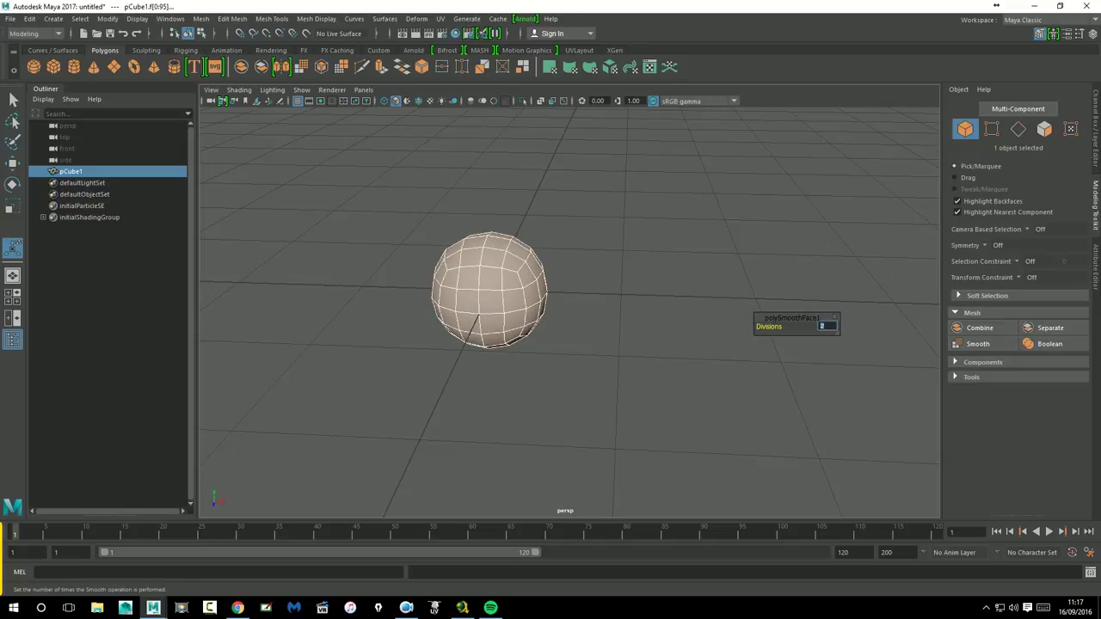
- Create a second cube, move it to X 1.82, and display it with smooth preview
click(744, 267)
click(509, 295)
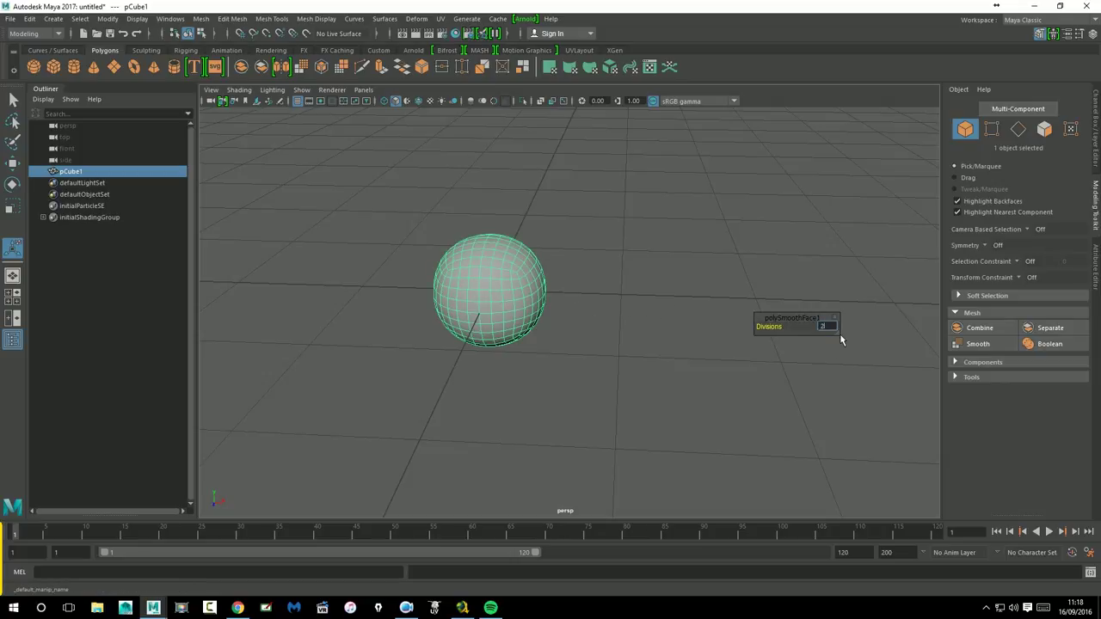
click(663, 240)
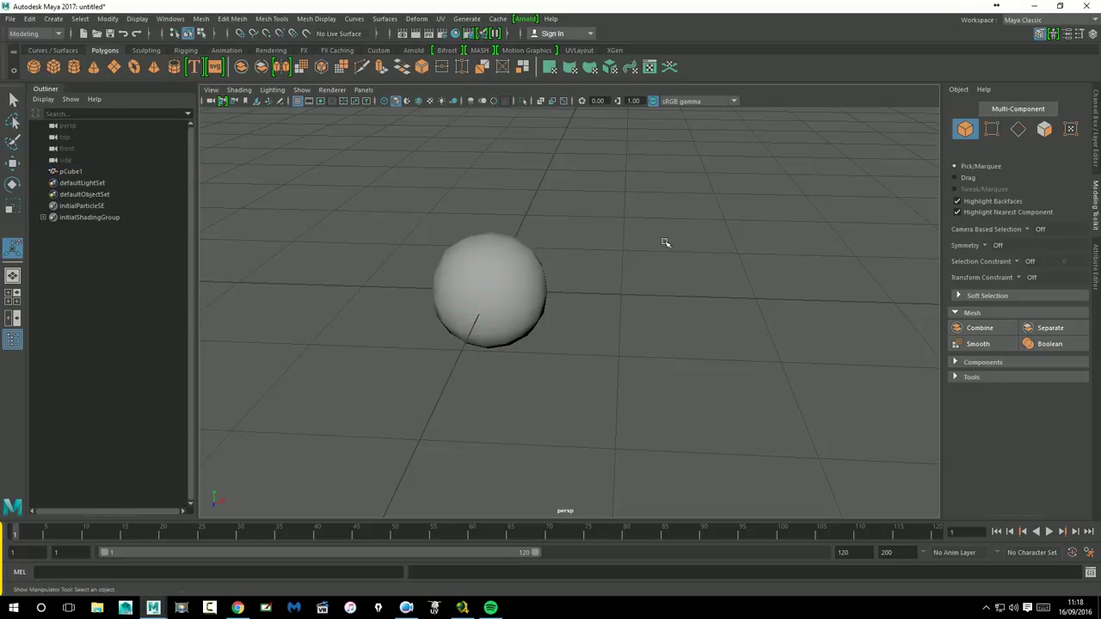
click(53, 67)
key(w)
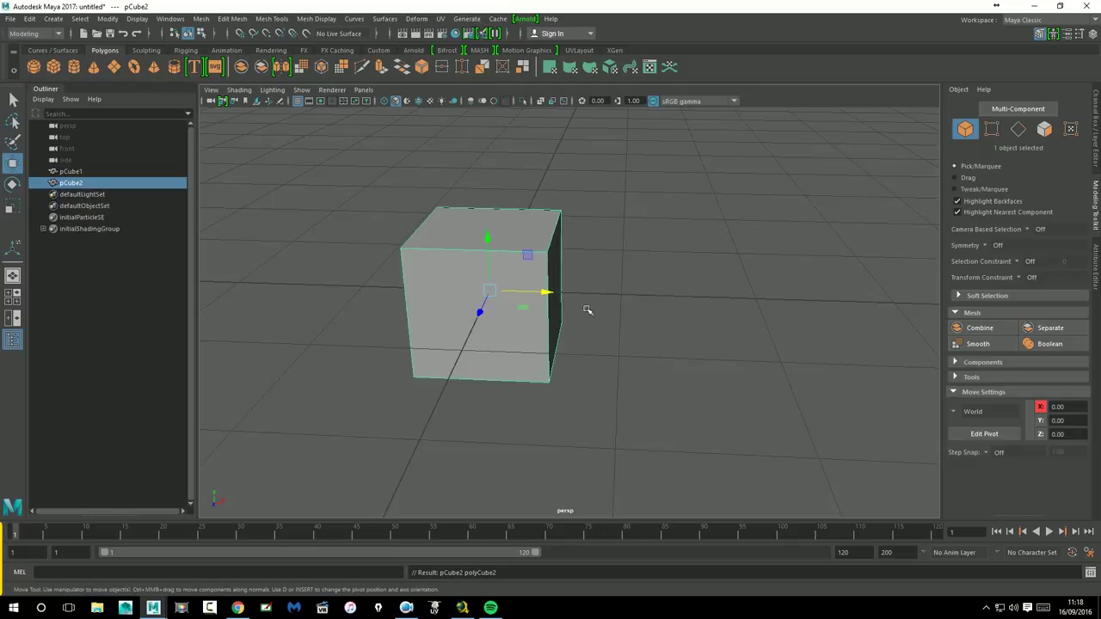
drag(554, 295, 799, 297)
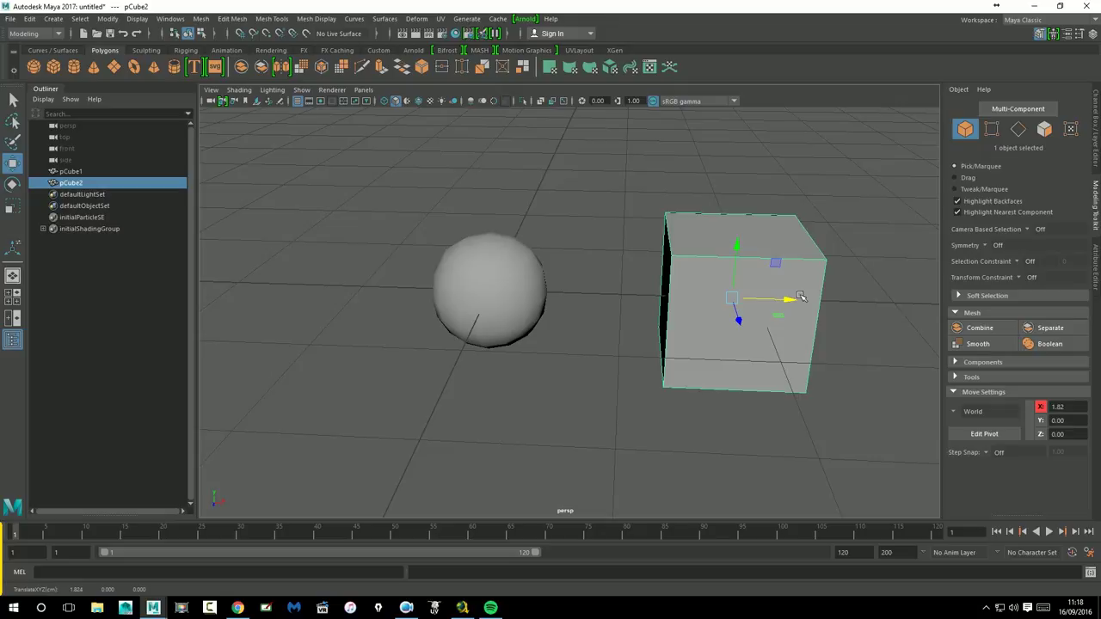
key(3)
- Toggle pCube2 between faceted and smooth-preview display, leaving smooth preview on
click(811, 250)
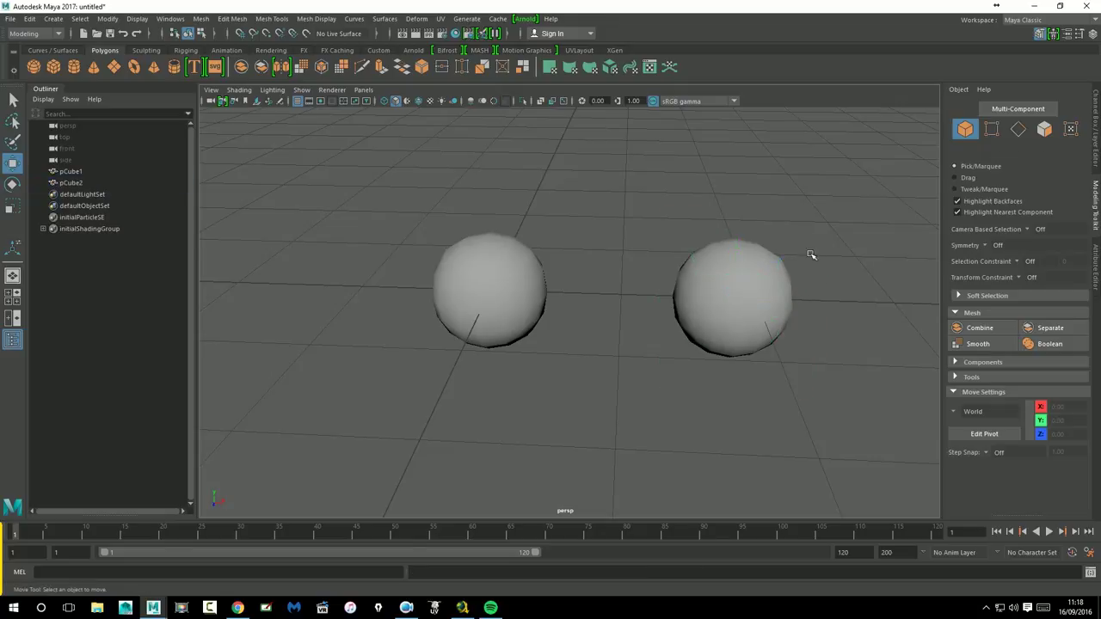
alt+drag(811, 250, 812, 248)
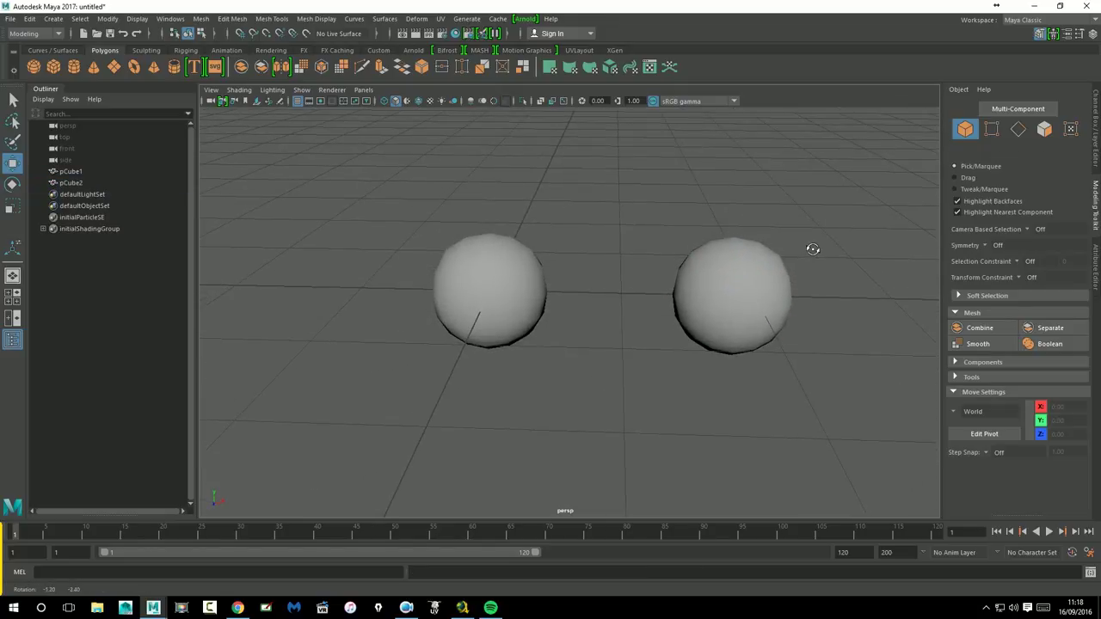
click(769, 289)
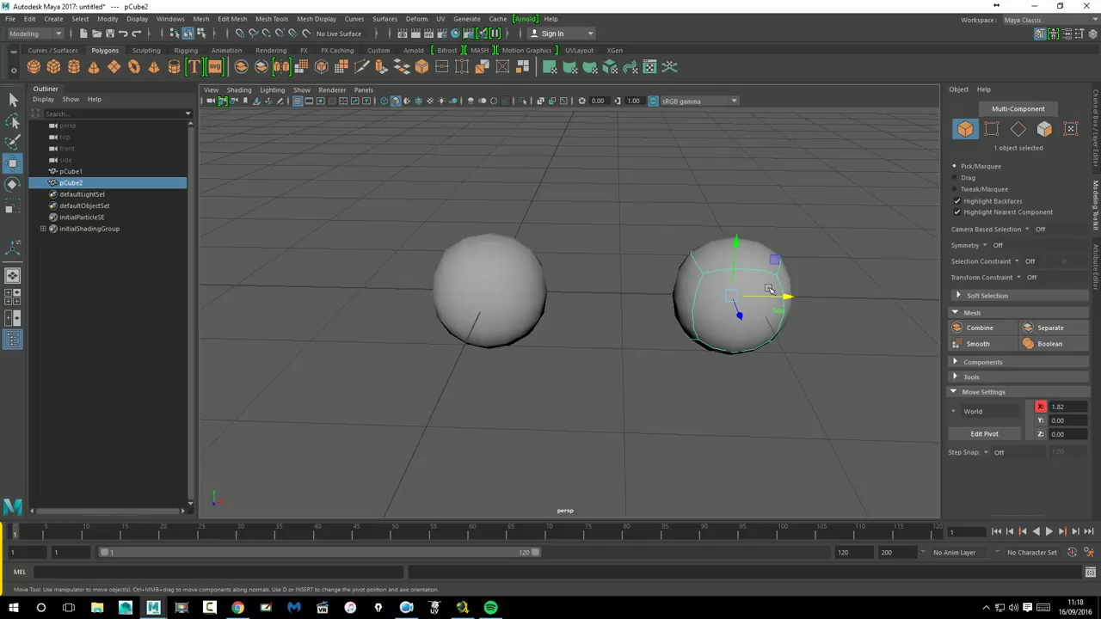
key(1)
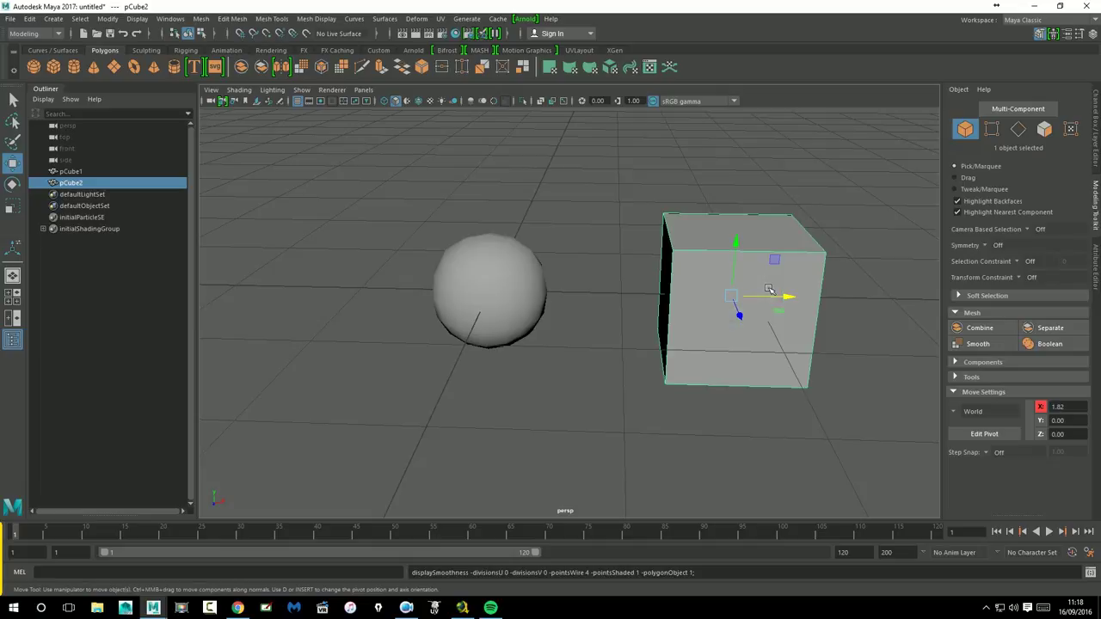
key(3)
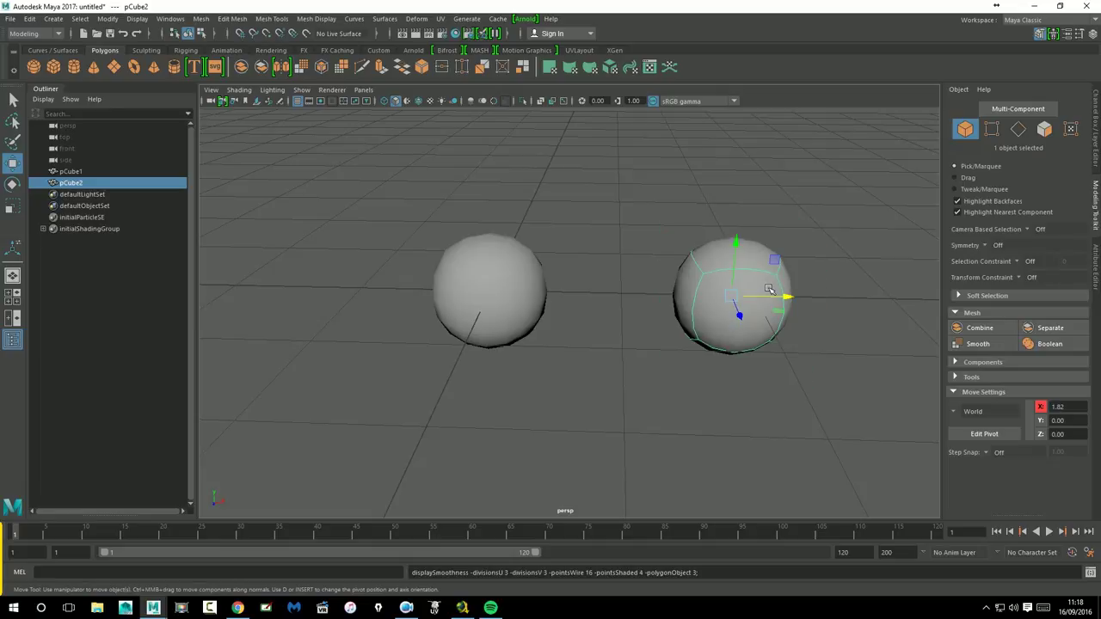
key(1)
key(3)
click(760, 199)
- Compare pCube1 with smooth preview on and off, keeping pCube2 previewed smooth
click(486, 284)
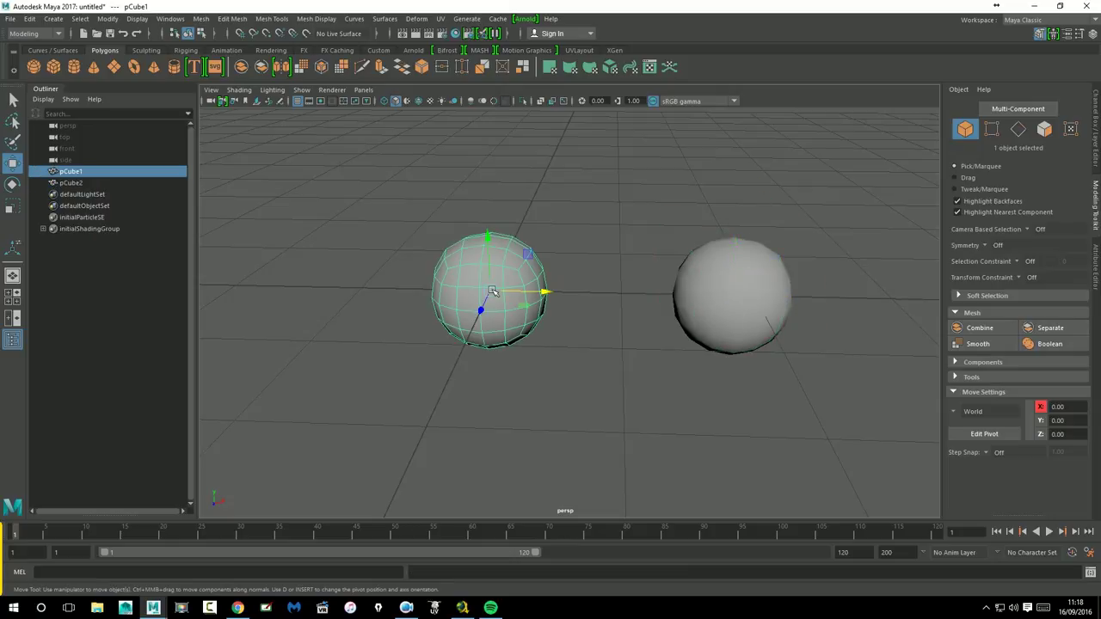
key(3)
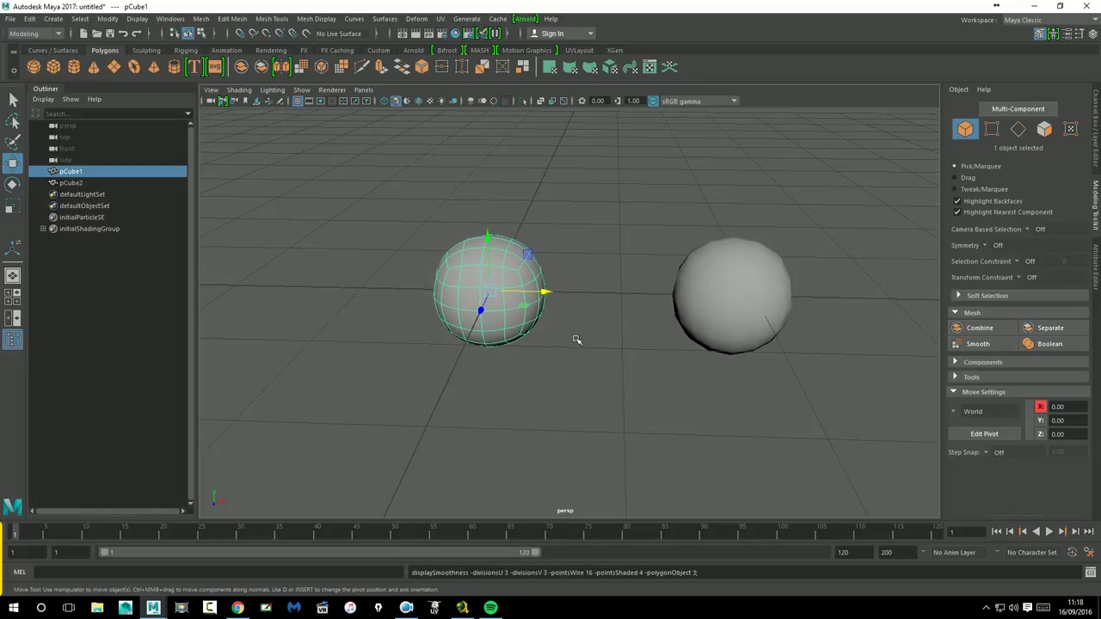
key(1)
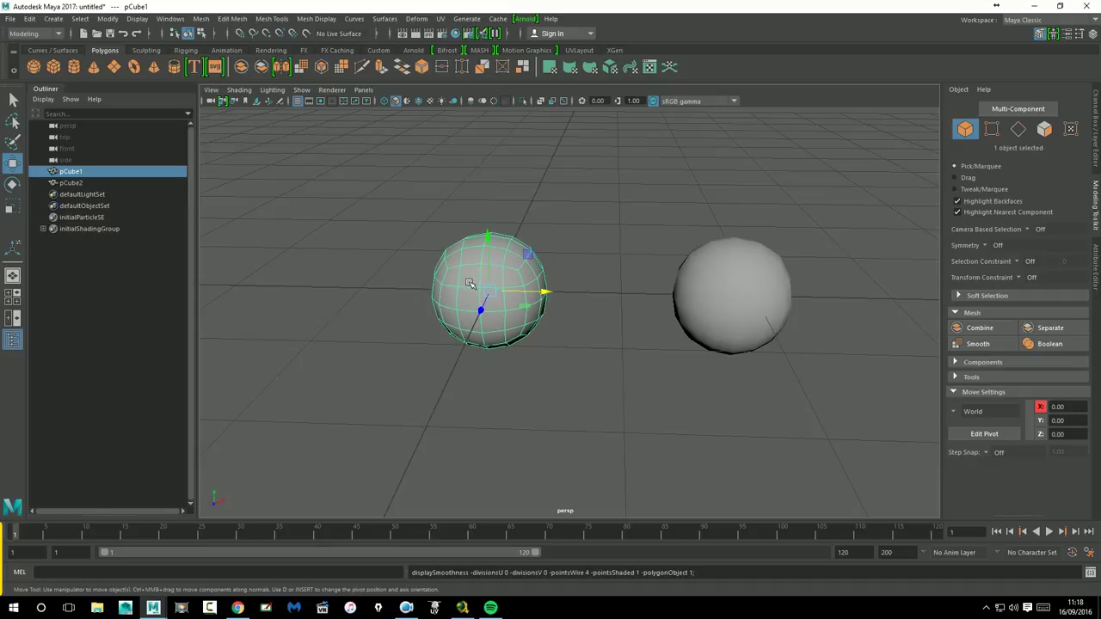
click(785, 296)
key(1)
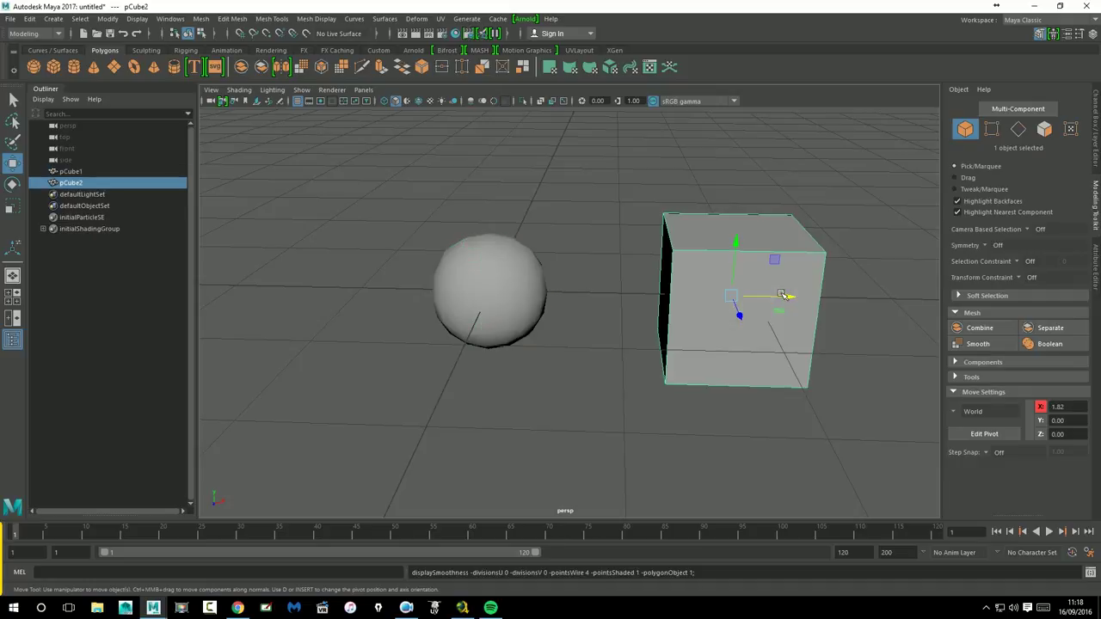
key(3)
click(532, 303)
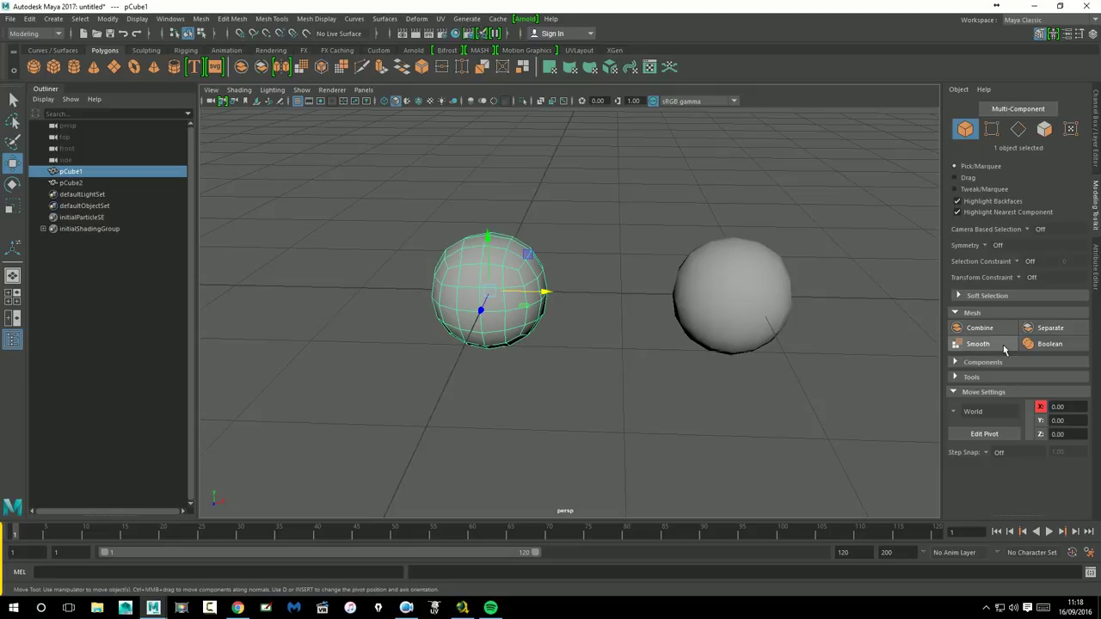
- Show pCube1's Channel Box and expand its polySmoothFace1 input
click(1095, 258)
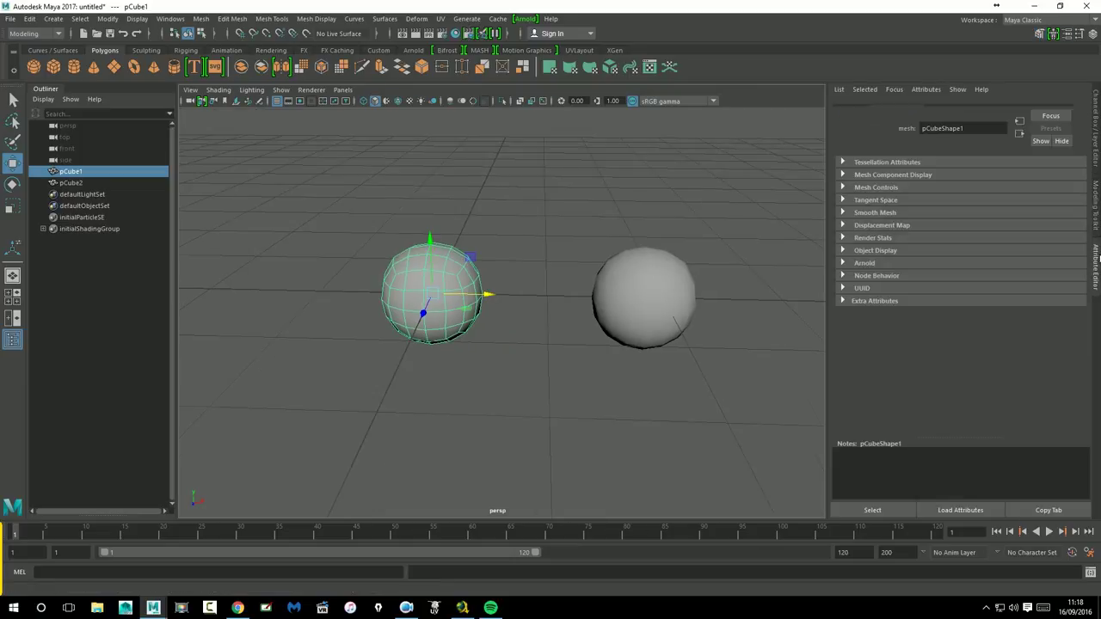
click(1096, 148)
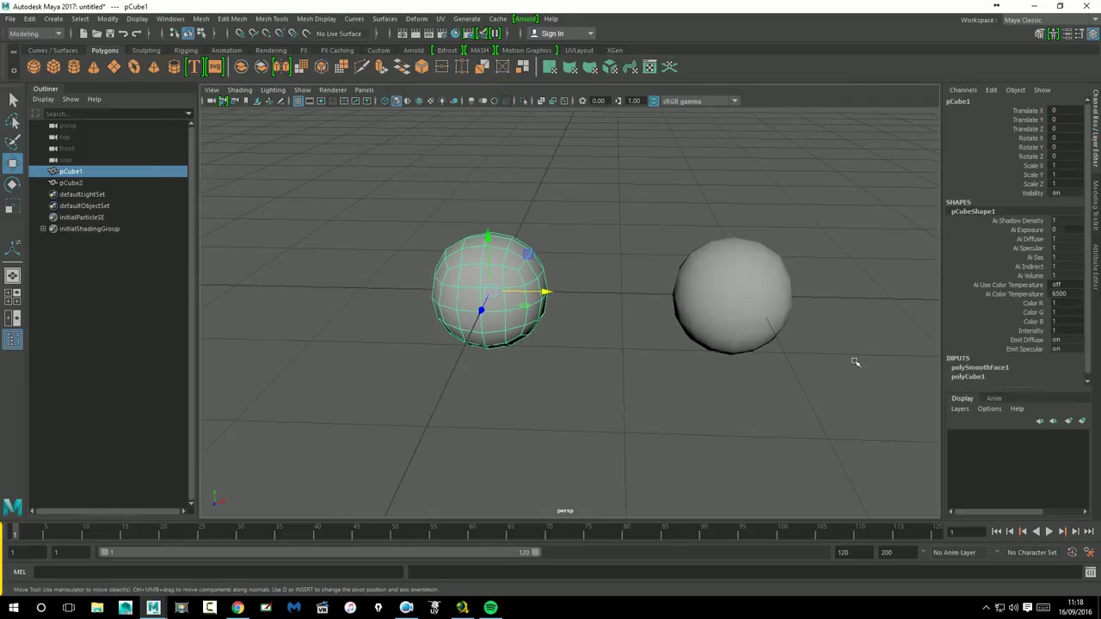
click(975, 369)
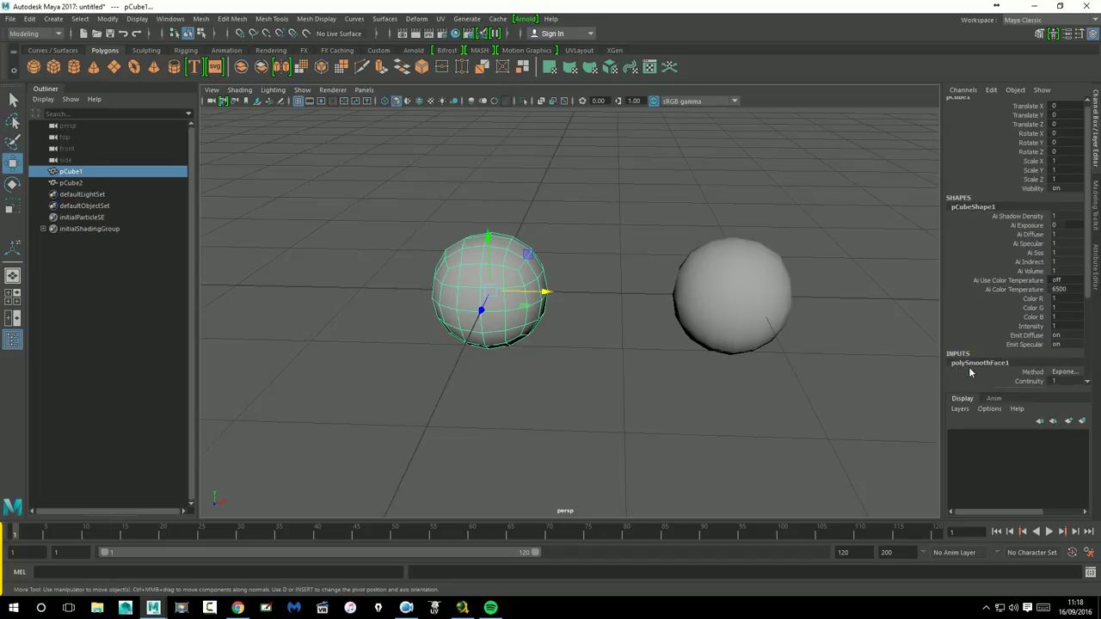
scroll(981, 326, down, 1)
scroll(976, 351, down, 2)
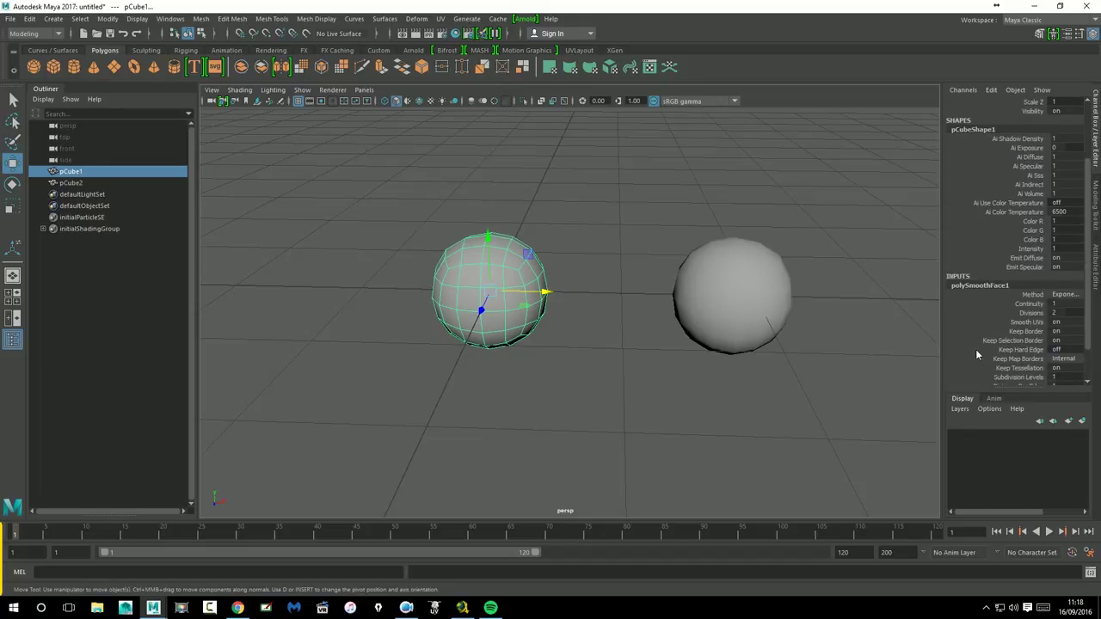
scroll(997, 287, down, 1)
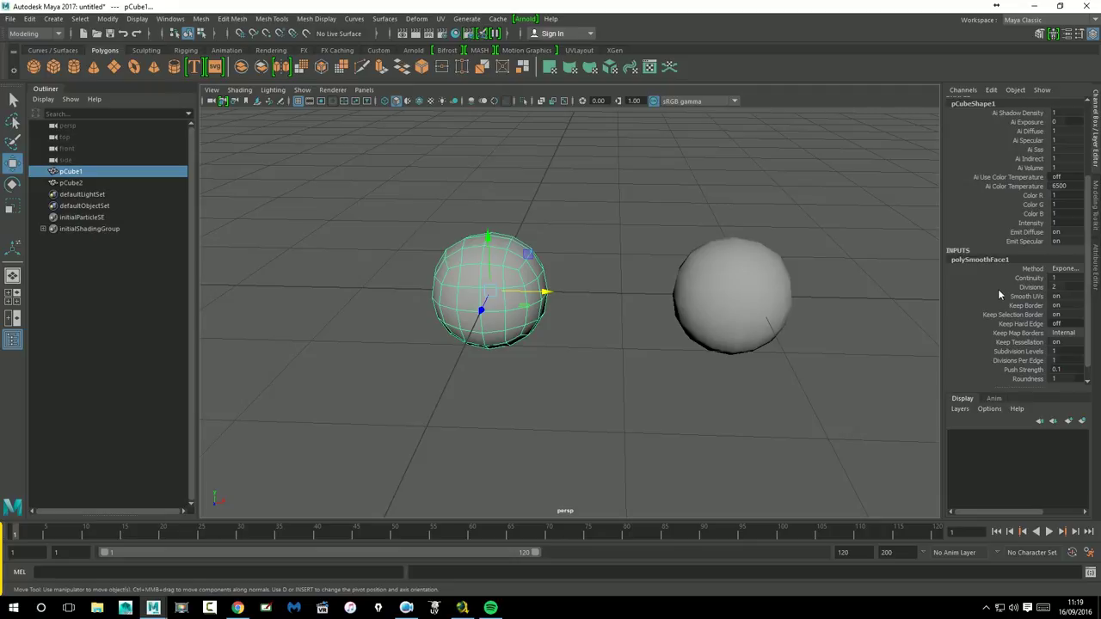
scroll(998, 289, down, 1)
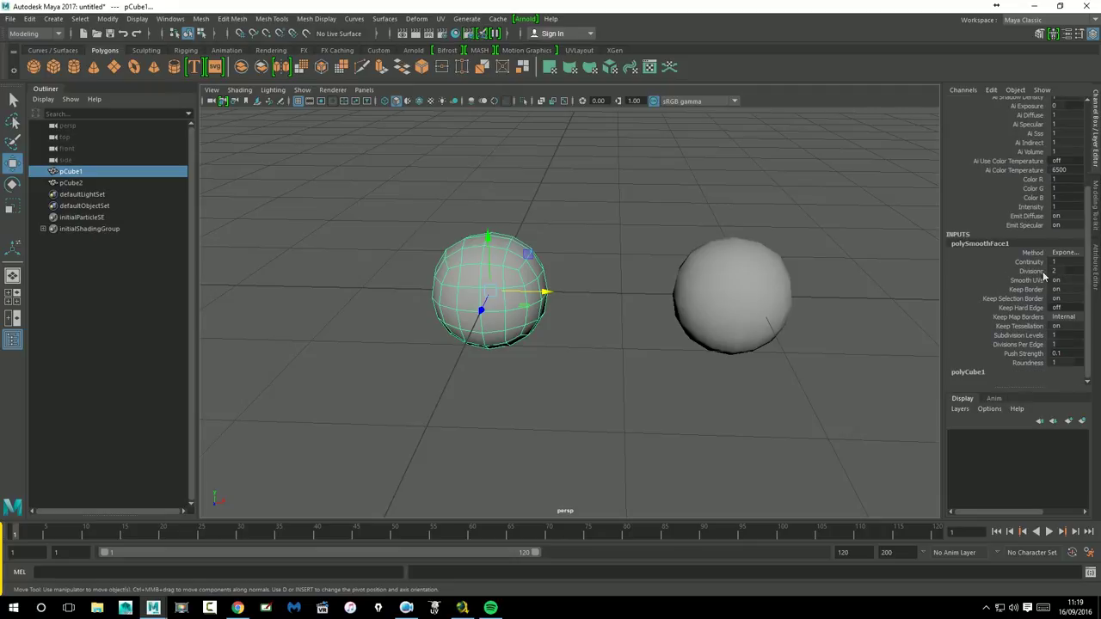
- Test other polySmoothFace1 Divisions values, finishing back at 2
click(1036, 271)
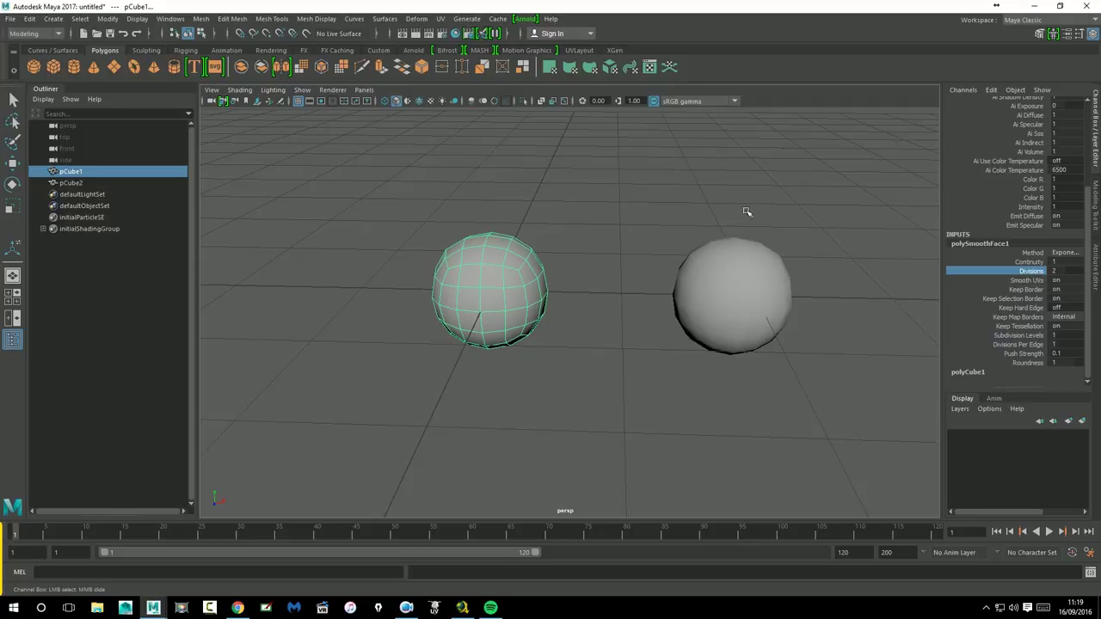
scroll(769, 196, down, 2)
mouse_move(755, 195)
middle_down()
mouse_move(767, 194)
mouse_move(747, 196)
middle_up()
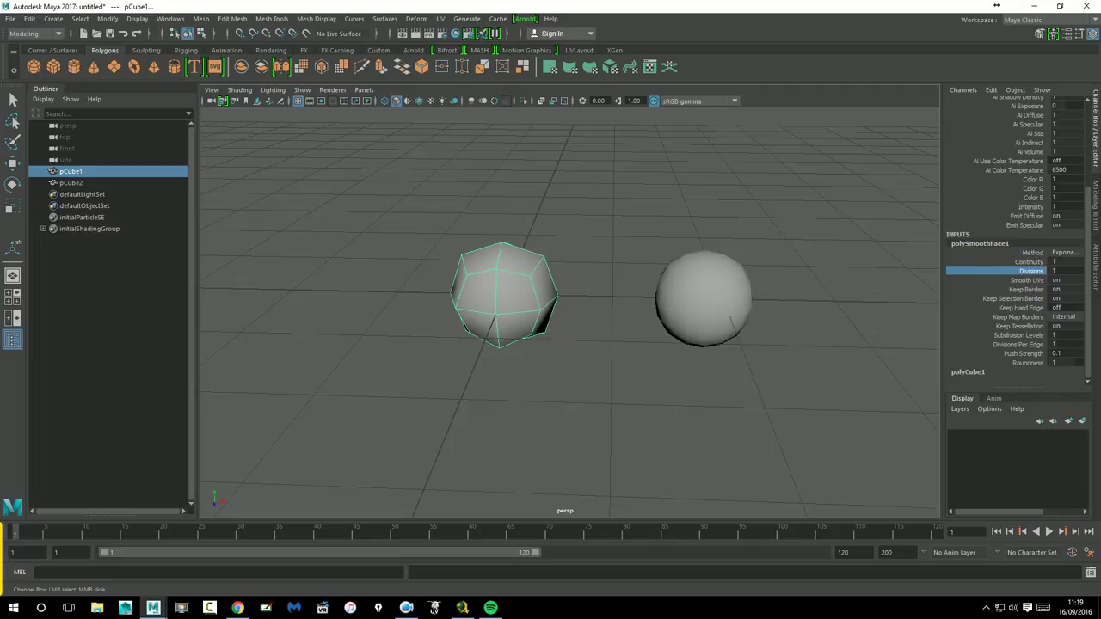
middle_drag(637, 238, 645, 239)
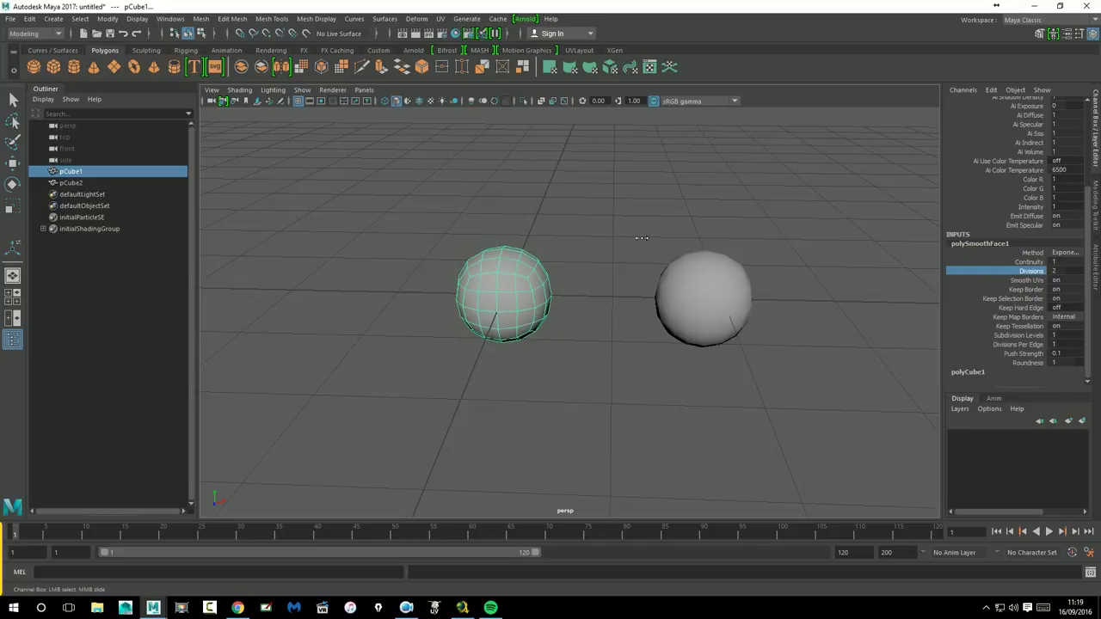
- Delete pCube1's construction history to bake its smoothing, then reselect it
click(30, 19)
mouse_move(62, 154)
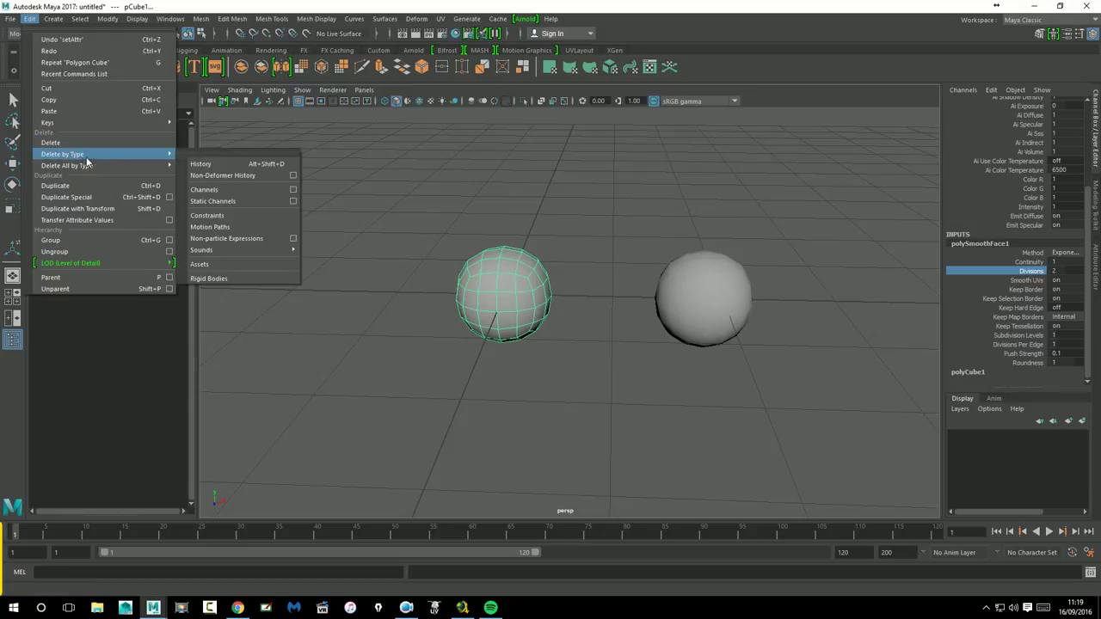
click(227, 163)
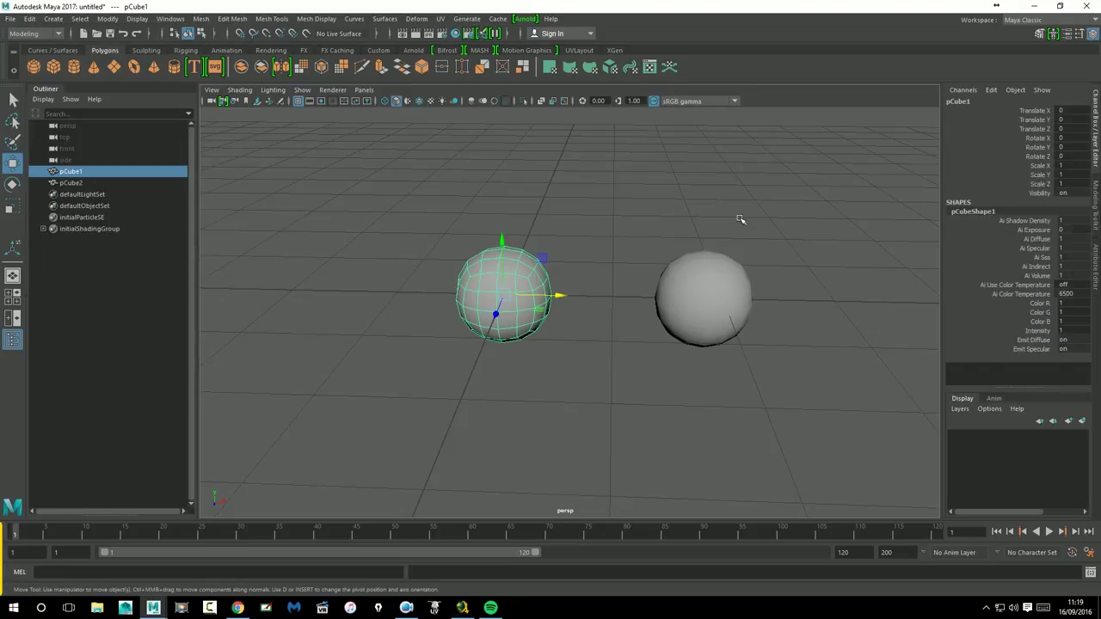
click(450, 279)
click(481, 294)
- Switch the side panel back to the Modeling Toolkit and select both spheres
click(1095, 260)
click(1095, 205)
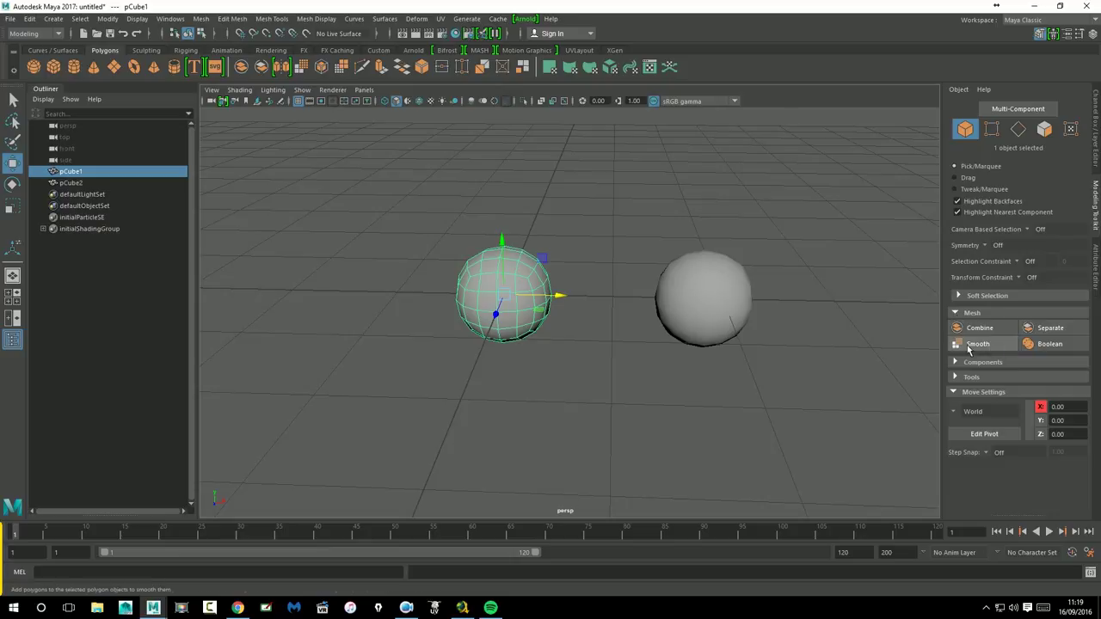
drag(387, 229, 794, 375)
- Delete the old spheres, create a new cube and sphere, and move the sphere right
key(Delete)
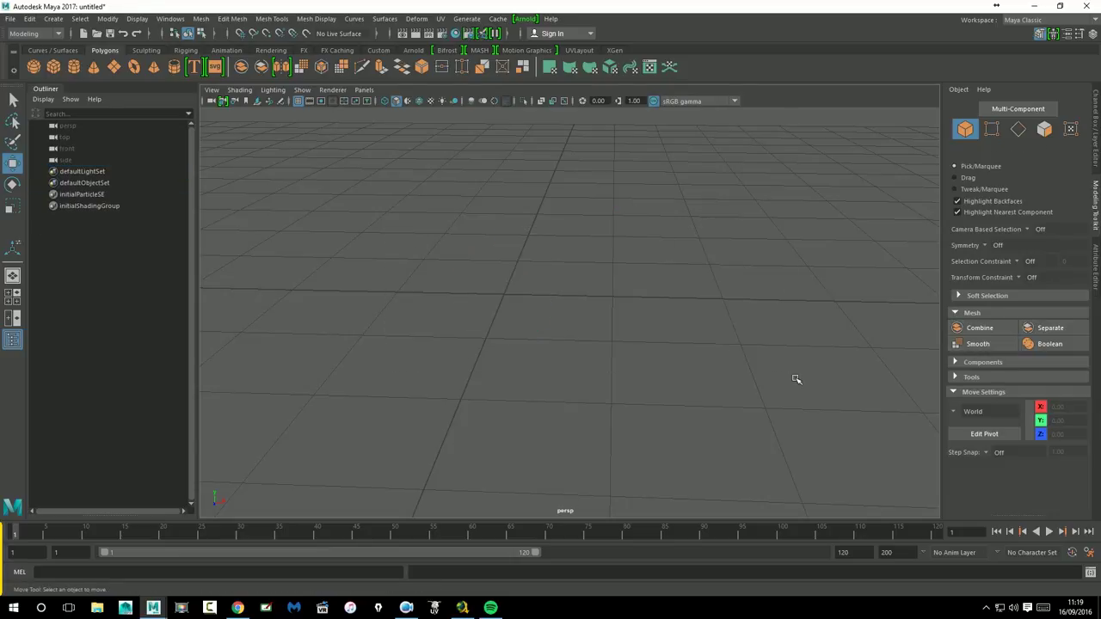
alt+drag(425, 258, 433, 275)
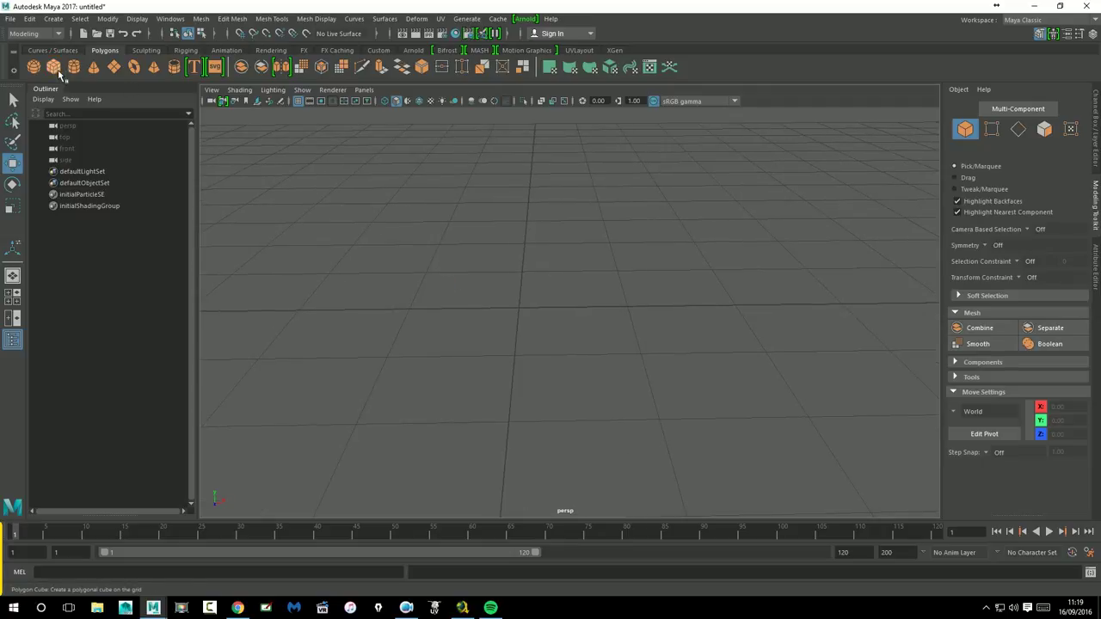
click(57, 72)
click(38, 70)
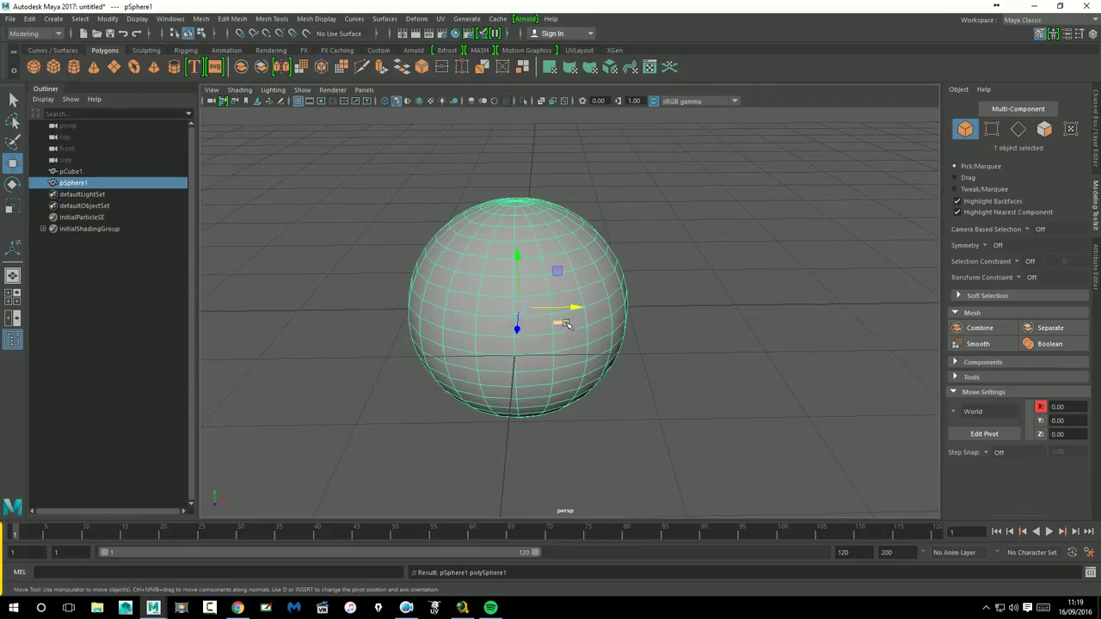
mouse_move(567, 307)
mouse_down()
mouse_move(785, 305)
mouse_move(567, 329)
mouse_move(531, 381)
mouse_move(575, 418)
mouse_move(593, 416)
mouse_up()
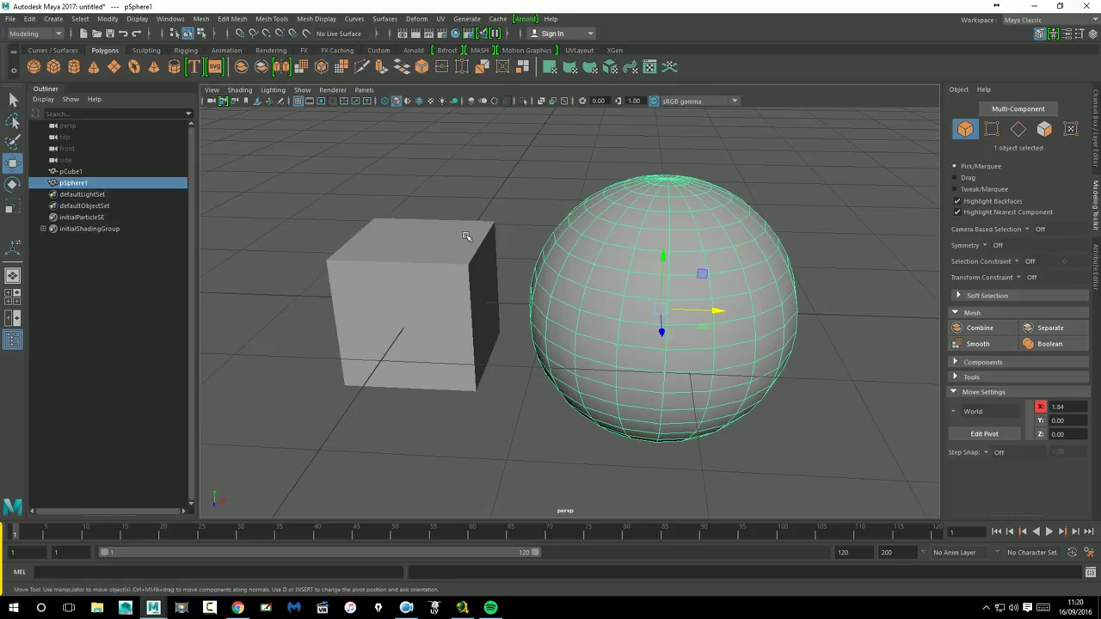
- Scale pSphere1 down to a fraction of its original size
alt+middle_drag(468, 238, 466, 226)
click(12, 206)
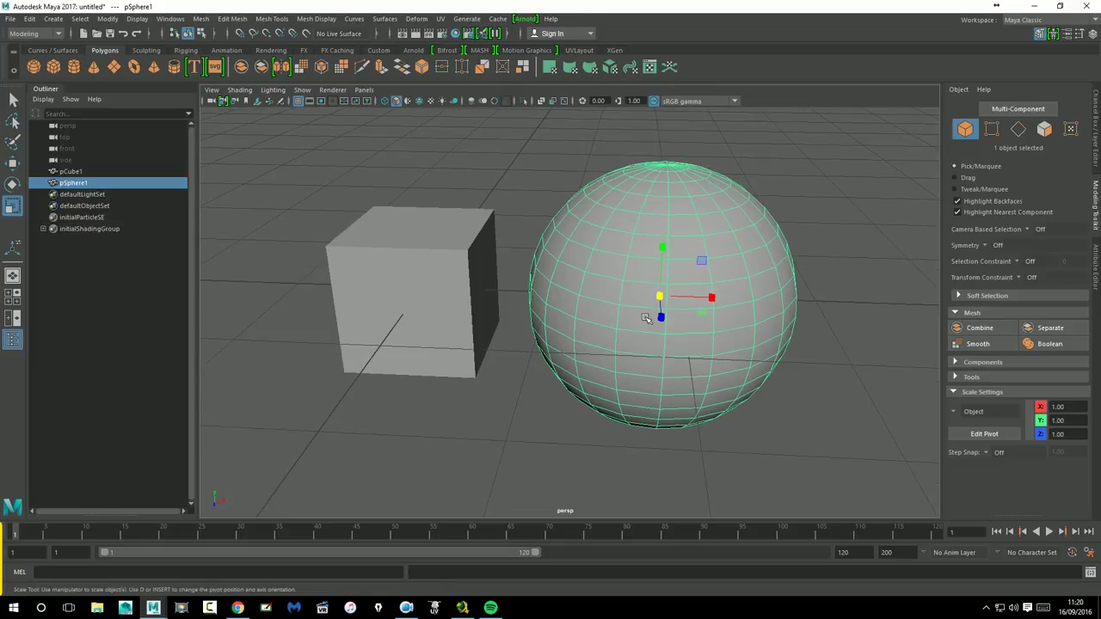
mouse_move(563, 325)
alt+mouse_down()
mouse_move(596, 320)
mouse_move(579, 320)
alt+mouse_up()
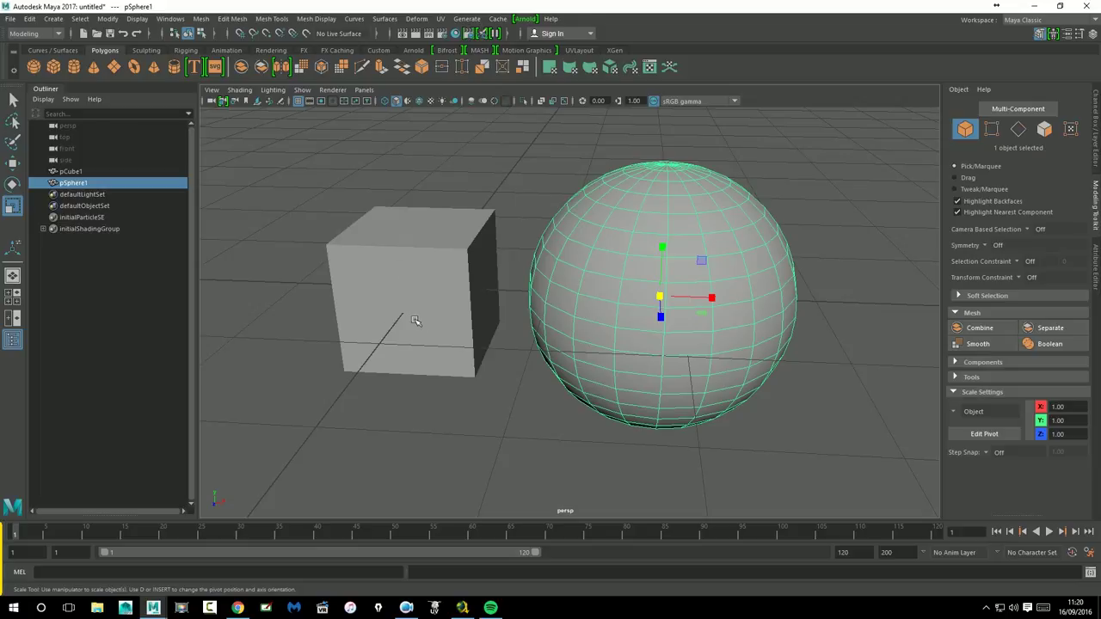
click(433, 334)
alt+drag(432, 337, 491, 330)
click(643, 258)
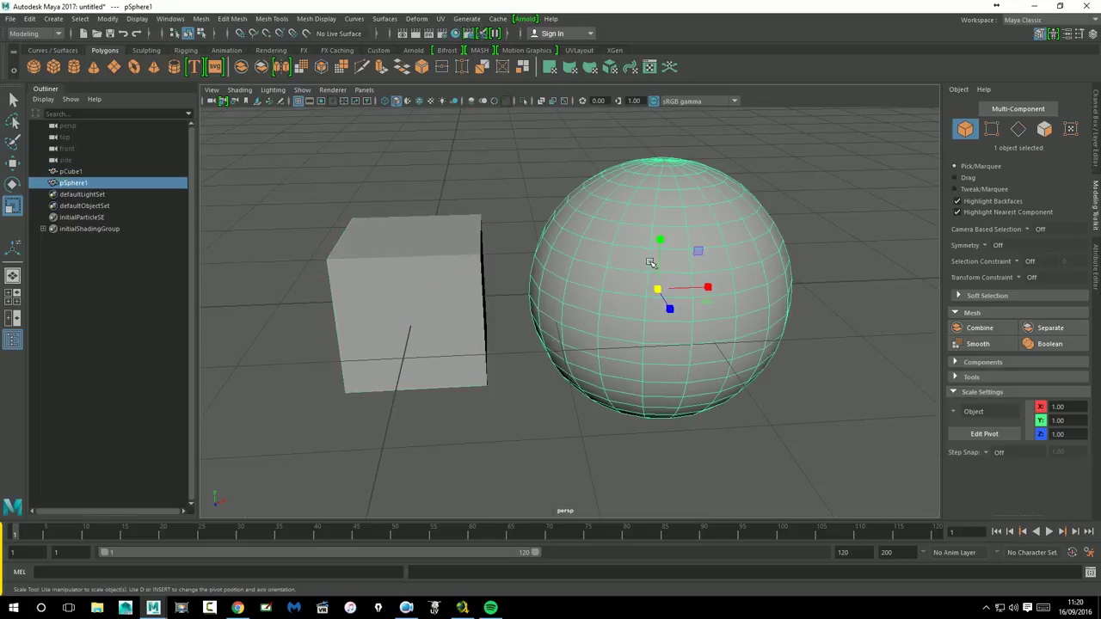
drag(658, 290, 508, 312)
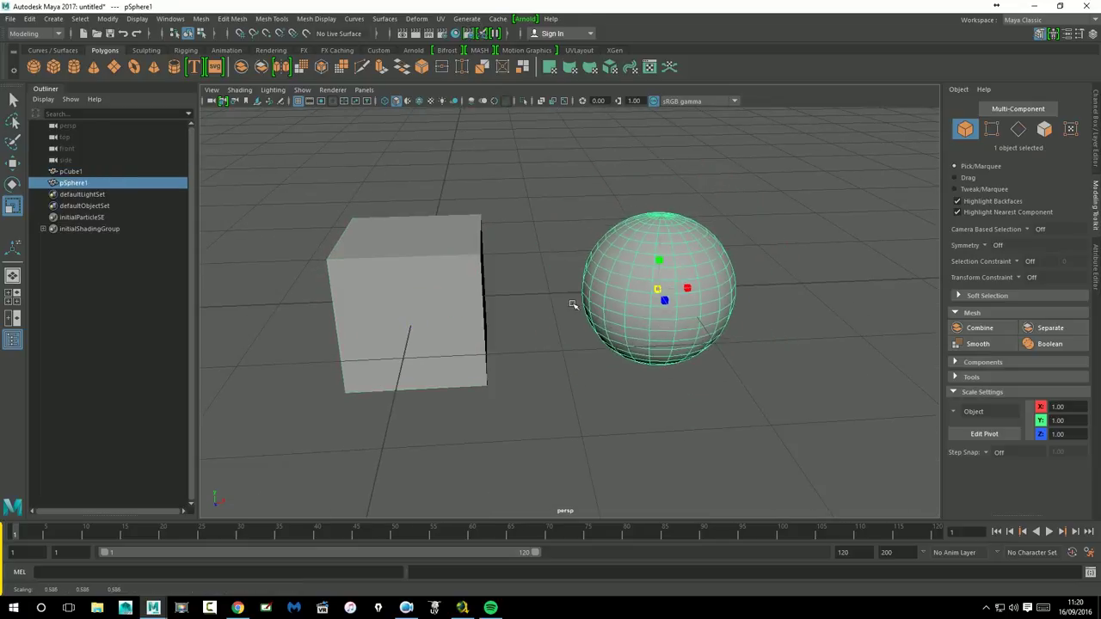
click(17, 164)
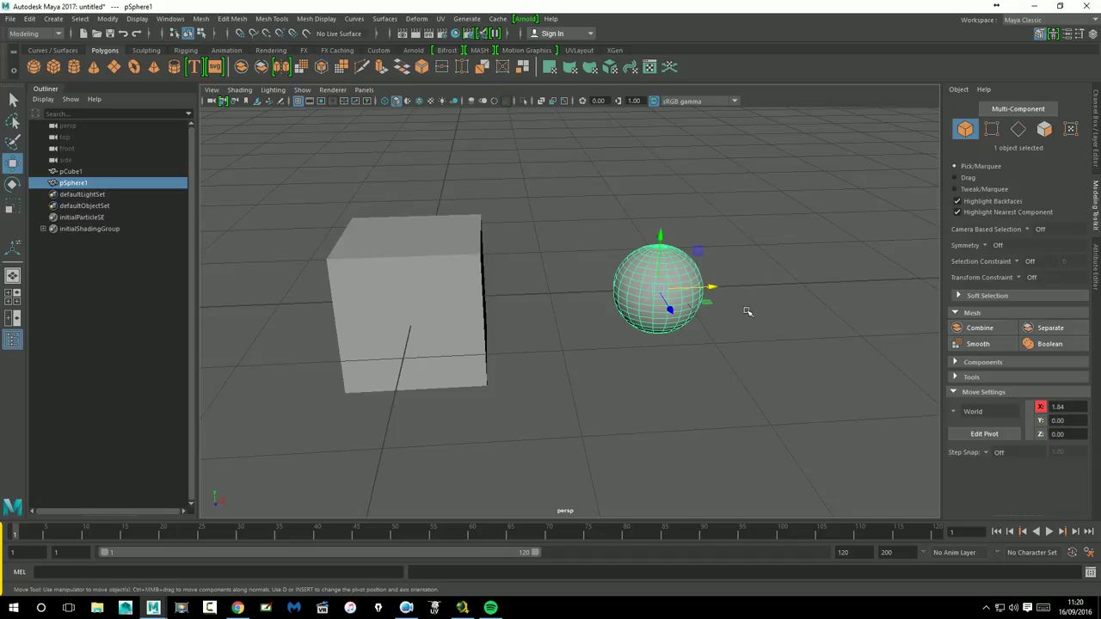
- Move pSphere1 left into the cube's side, then select the cube and sphere together
mouse_move(725, 297)
mouse_down()
mouse_move(479, 299)
mouse_move(514, 333)
mouse_move(600, 356)
mouse_move(514, 379)
mouse_move(525, 355)
mouse_move(580, 393)
mouse_move(682, 366)
mouse_move(580, 393)
mouse_move(504, 356)
mouse_up()
alt+right_drag(504, 356, 663, 364)
mouse_move(663, 364)
alt+mouse_down()
mouse_move(695, 344)
mouse_move(731, 357)
mouse_move(625, 274)
alt+mouse_up()
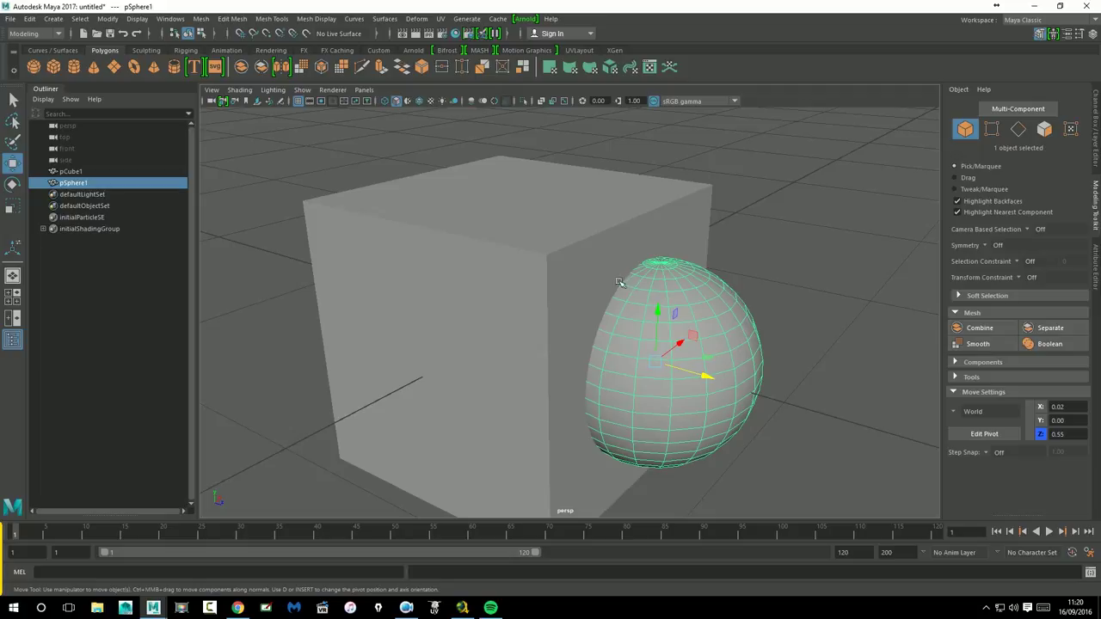
click(825, 251)
click(555, 221)
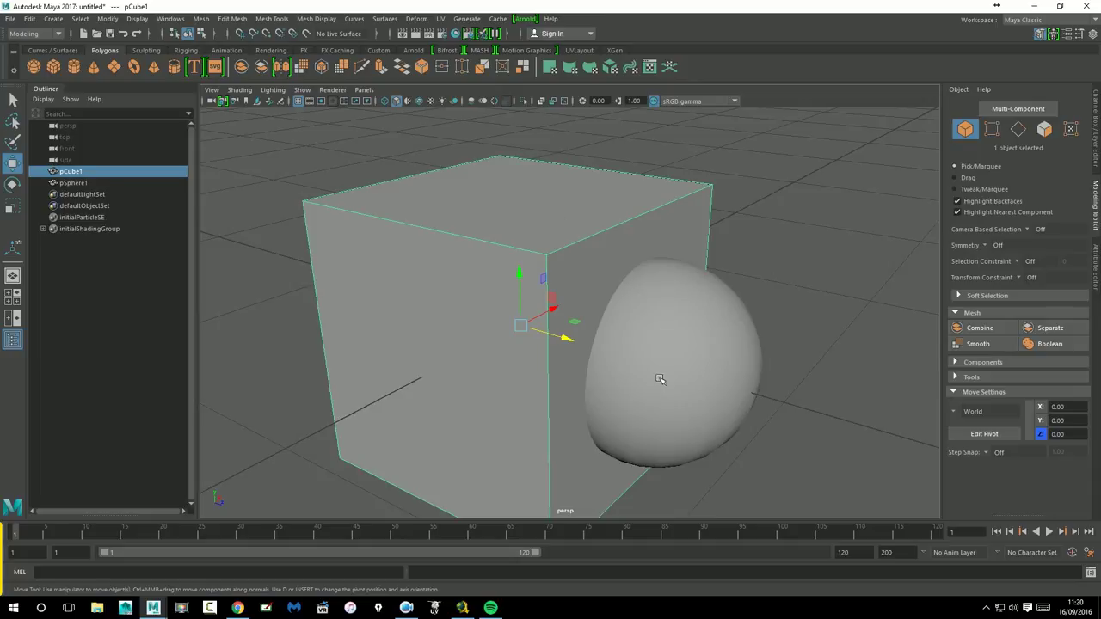
shift+click(735, 355)
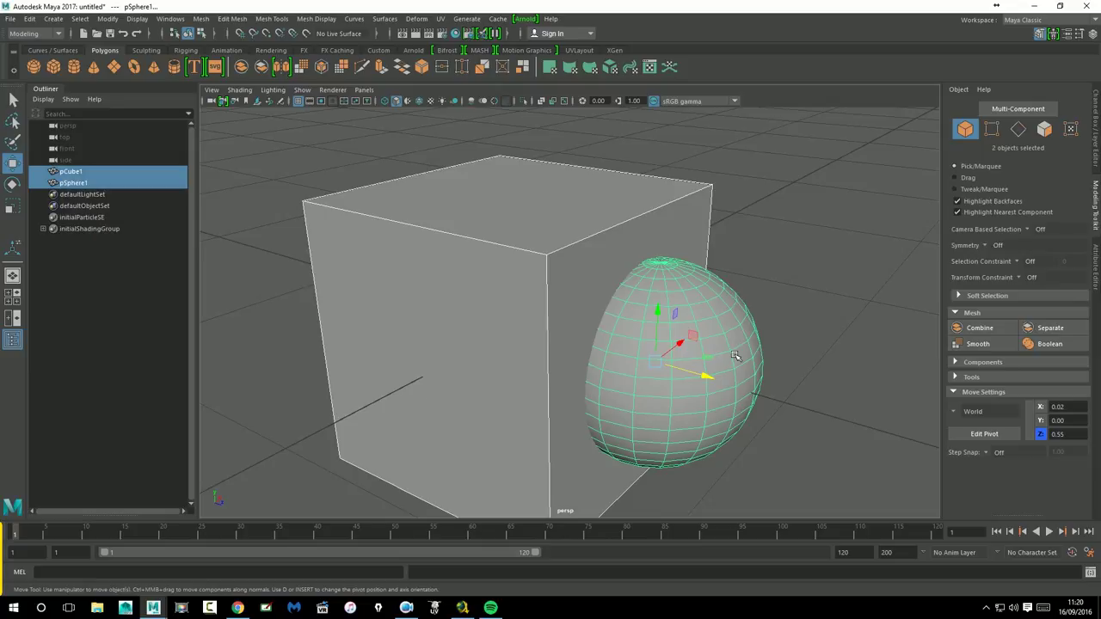
- Apply a Boolean to the cube and sphere, keeping polyCBoolOp1's operation set to union
click(1038, 348)
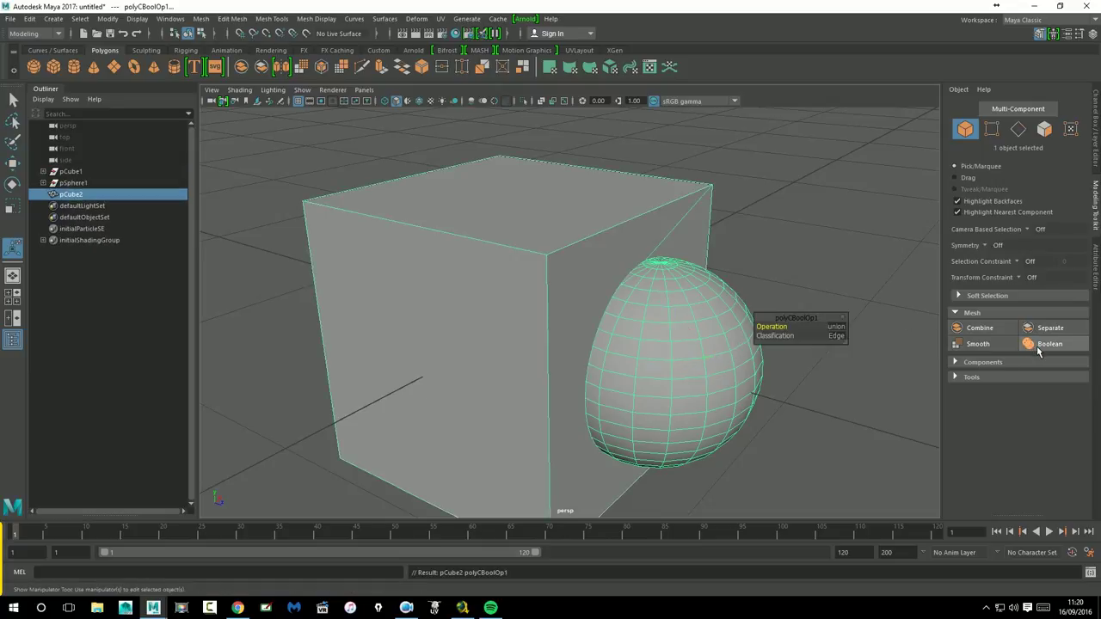
drag(854, 353, 892, 378)
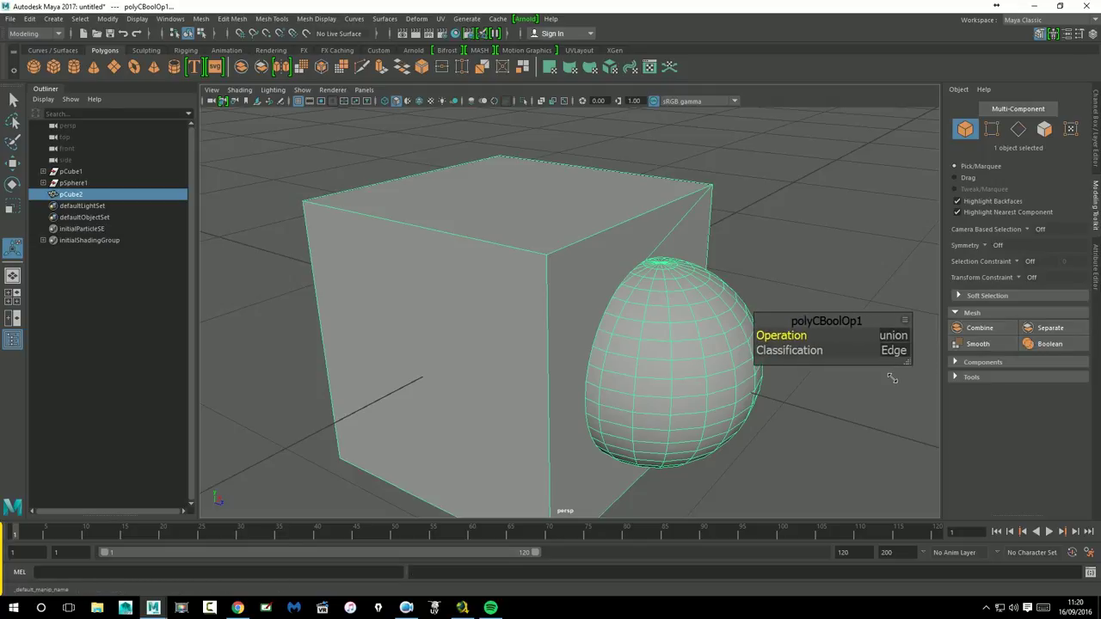
alt+drag(818, 226, 728, 201)
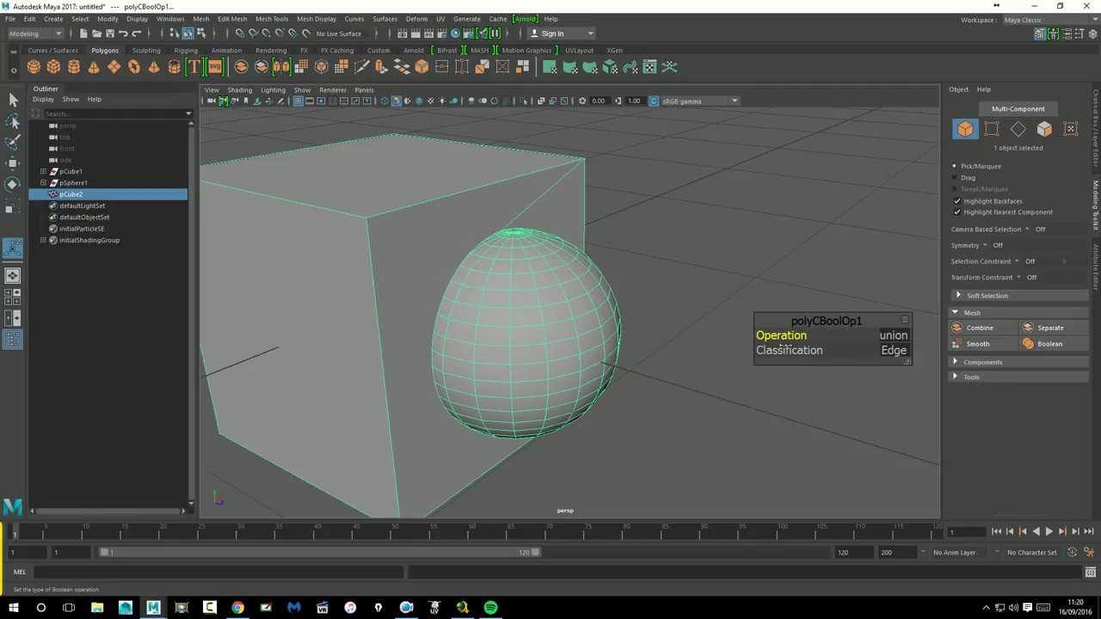
click(895, 338)
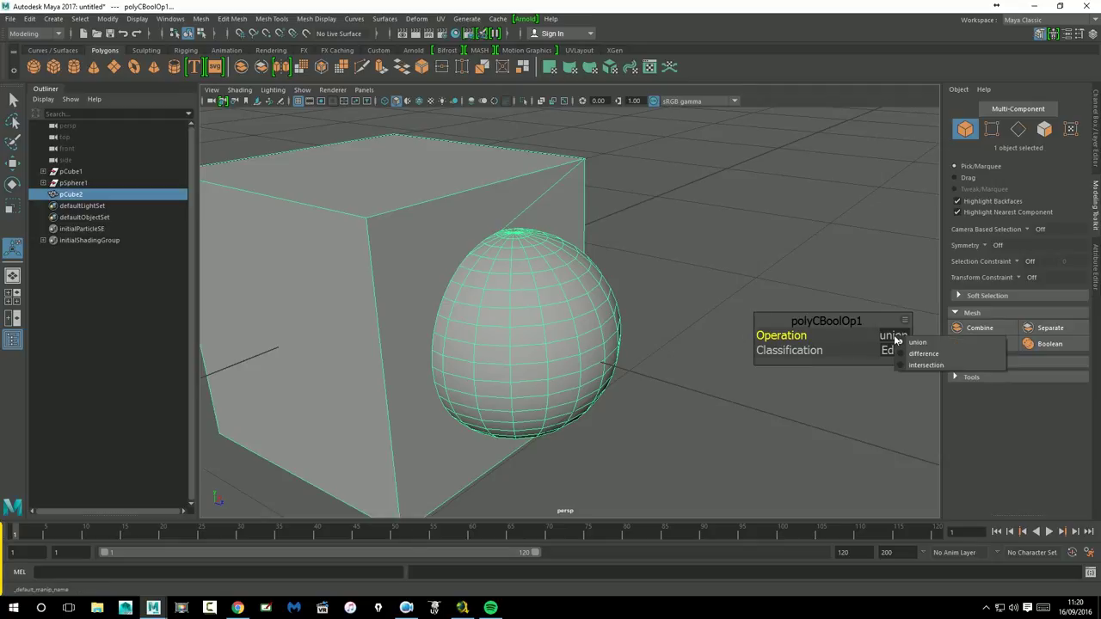
click(787, 320)
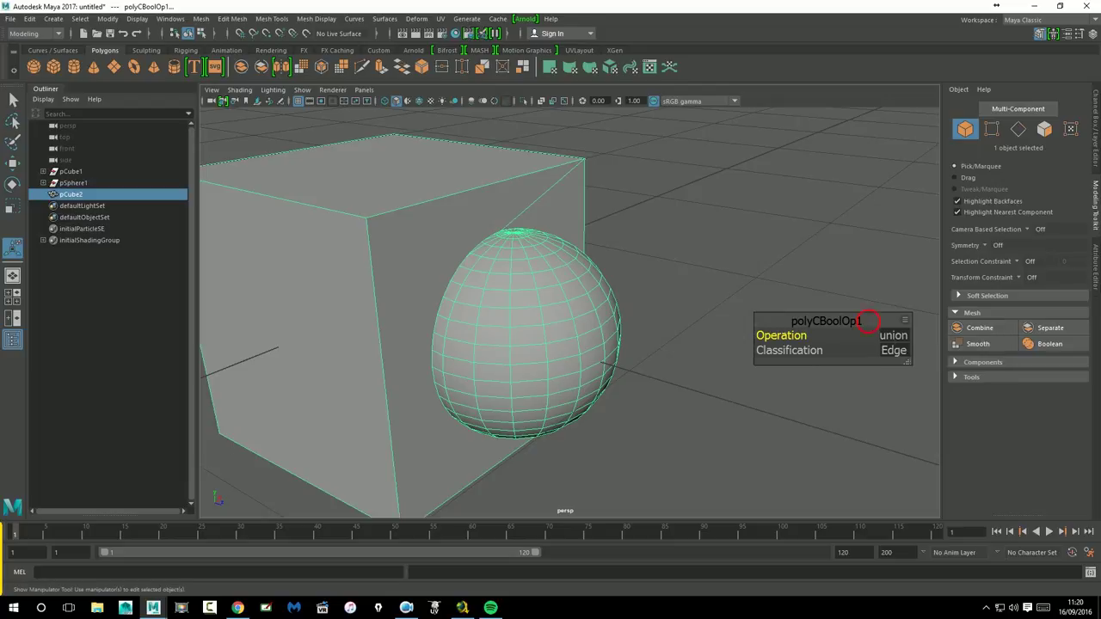
mouse_move(450, 279)
alt+mouse_down()
mouse_move(625, 257)
mouse_move(584, 330)
alt+mouse_up()
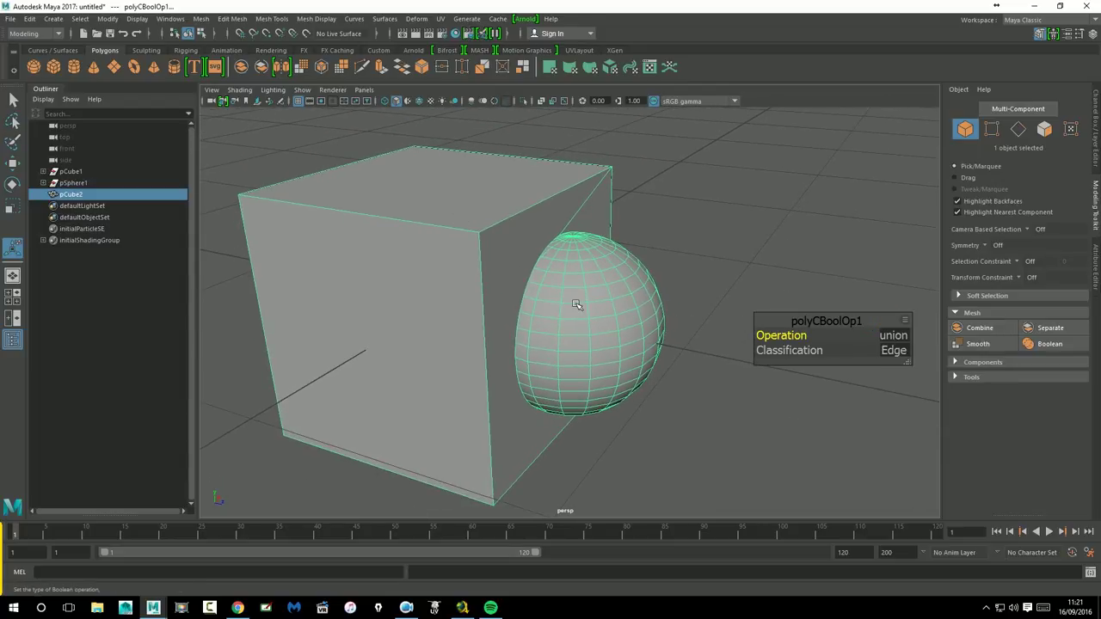
right_drag(560, 275, 558, 300)
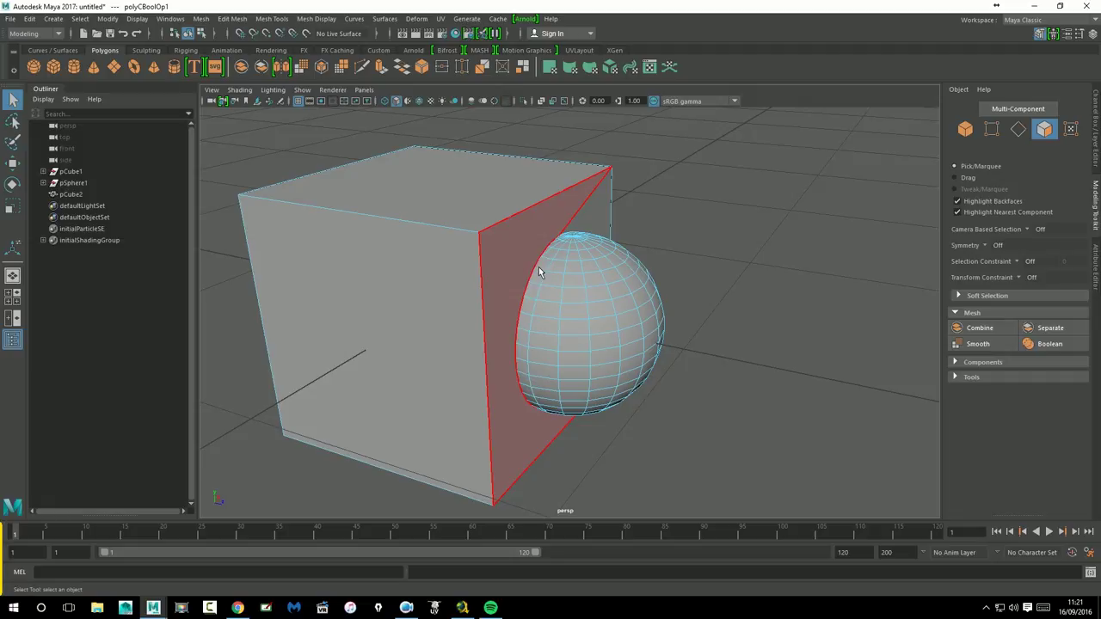
scroll(540, 272, up, 5)
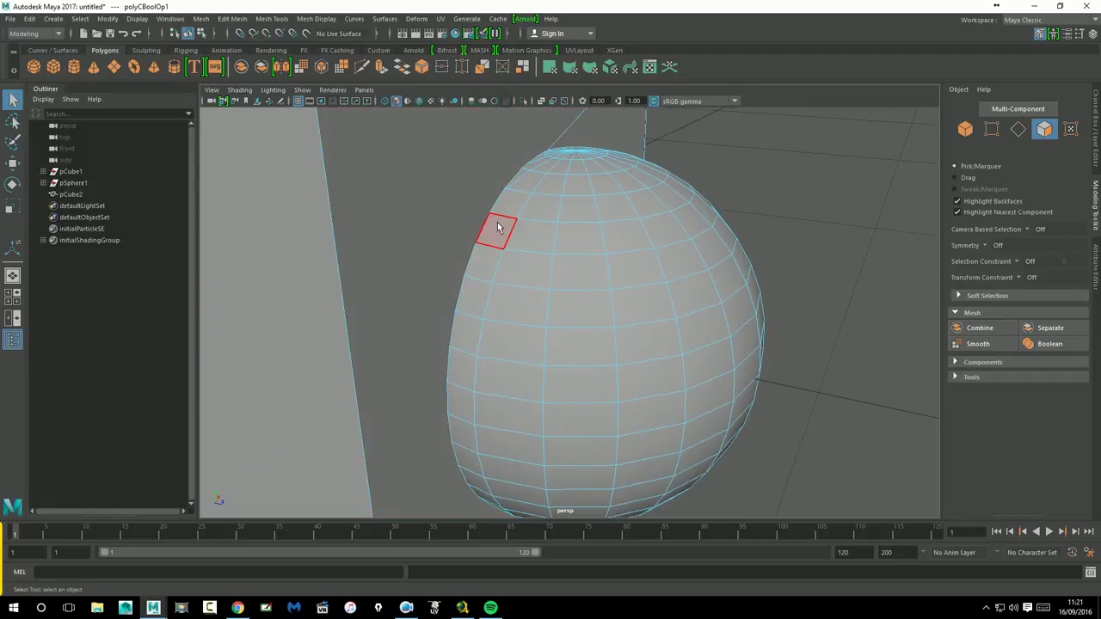
right_drag(493, 234, 421, 227)
click(476, 245)
key(w)
mouse_move(521, 250)
mouse_down()
mouse_move(477, 250)
mouse_move(488, 246)
mouse_up()
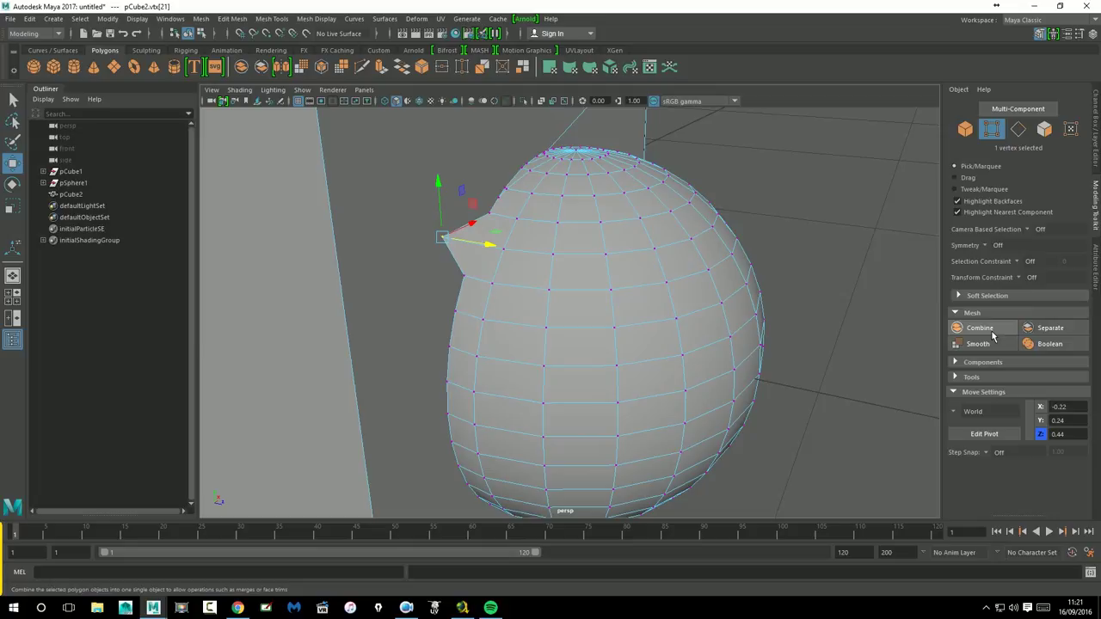
key(ctrl+z)
scroll(619, 297, down, 5)
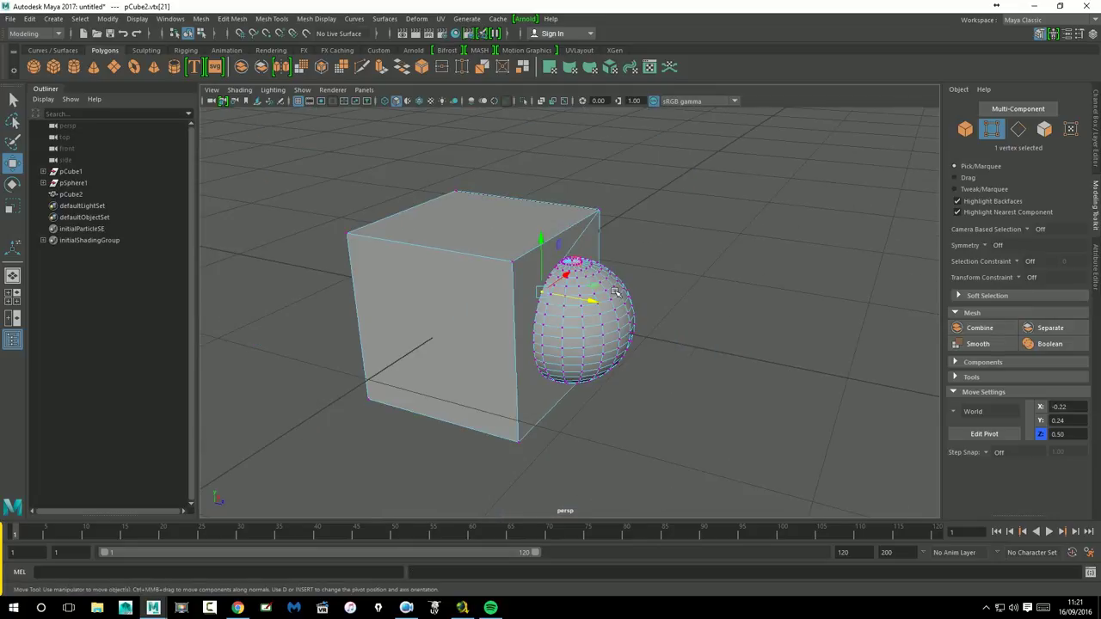
right_drag(497, 269, 488, 229)
- Add a new cube, pCube3, and move it off to the right at Z 1.83
mouse_move(646, 263)
alt+middle_down()
mouse_move(623, 263)
mouse_move(649, 272)
alt+middle_up()
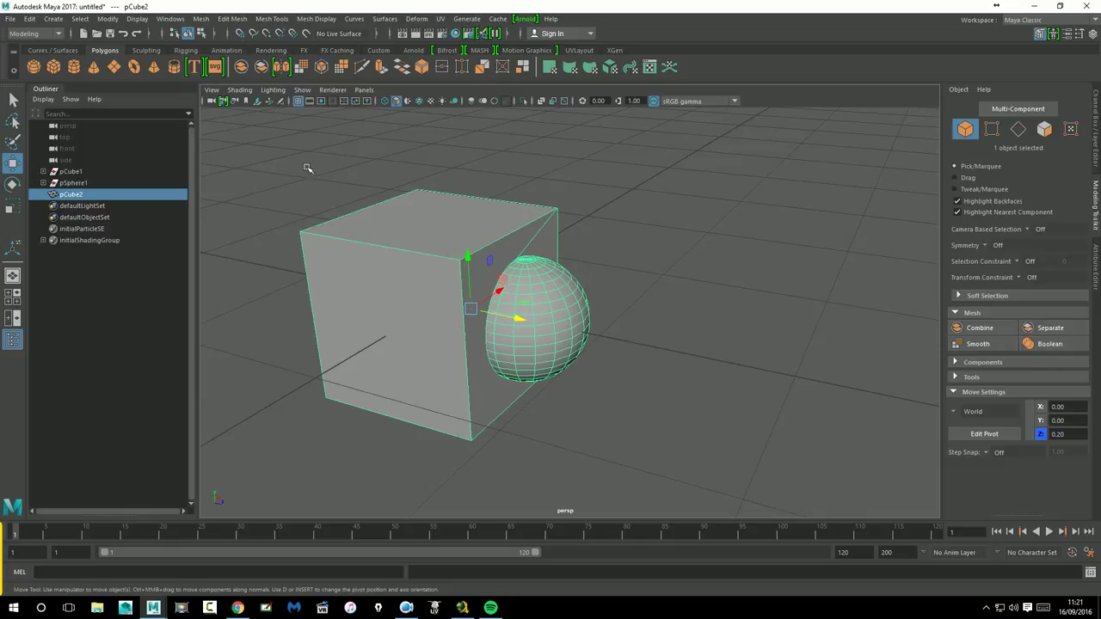
click(53, 66)
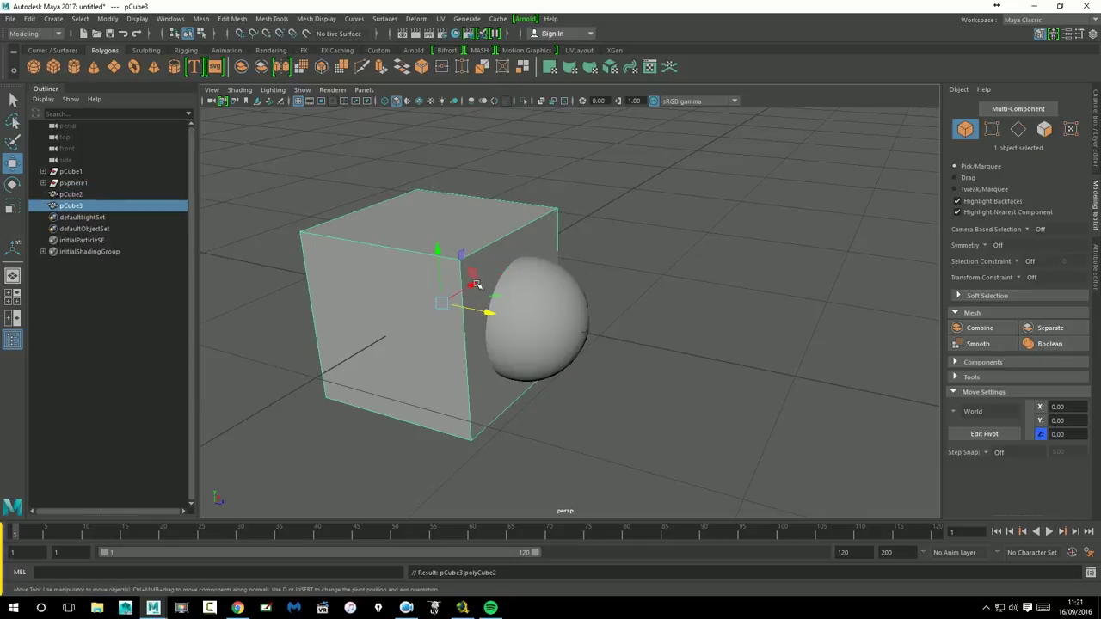
drag(497, 320, 821, 385)
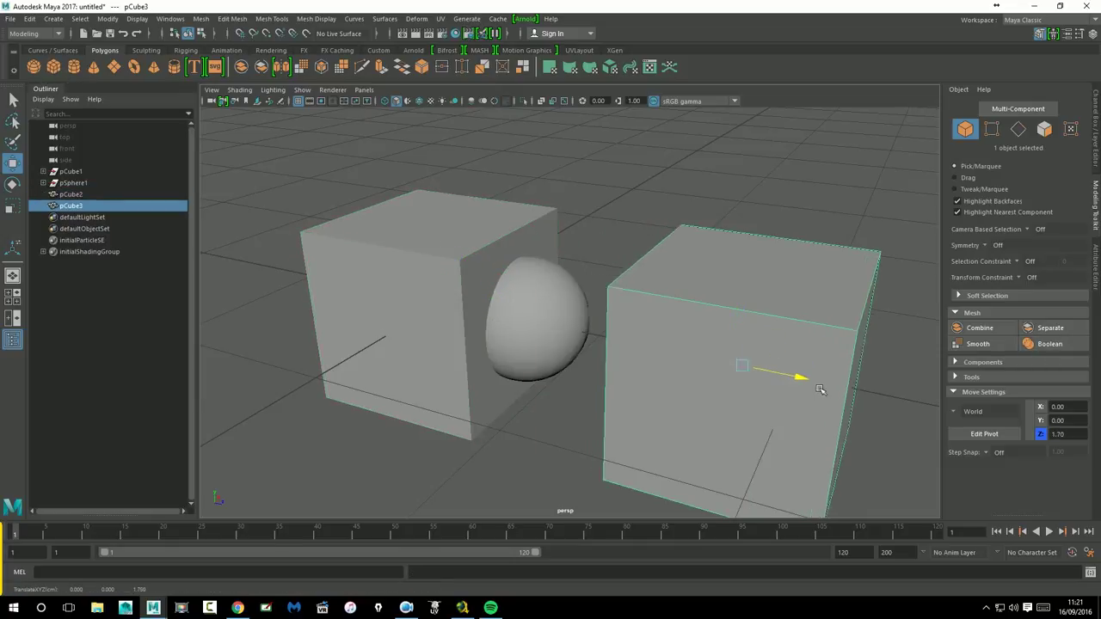
alt+middle_drag(817, 379, 731, 332)
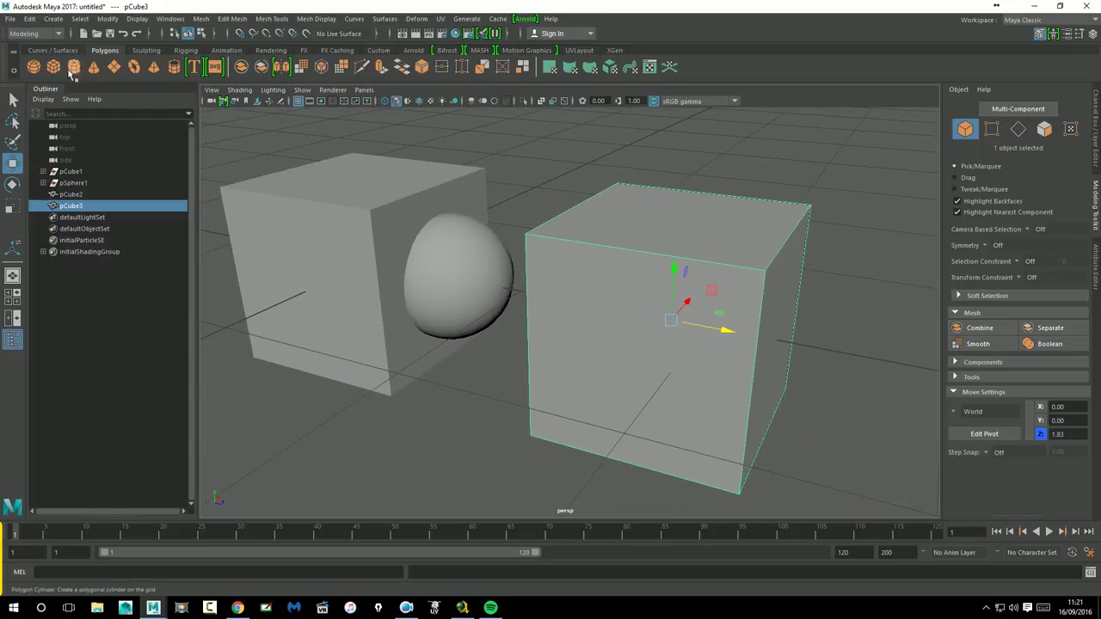
- Create a new sphere, scale it down, and move it toward the right-hand cube
click(35, 68)
key(r)
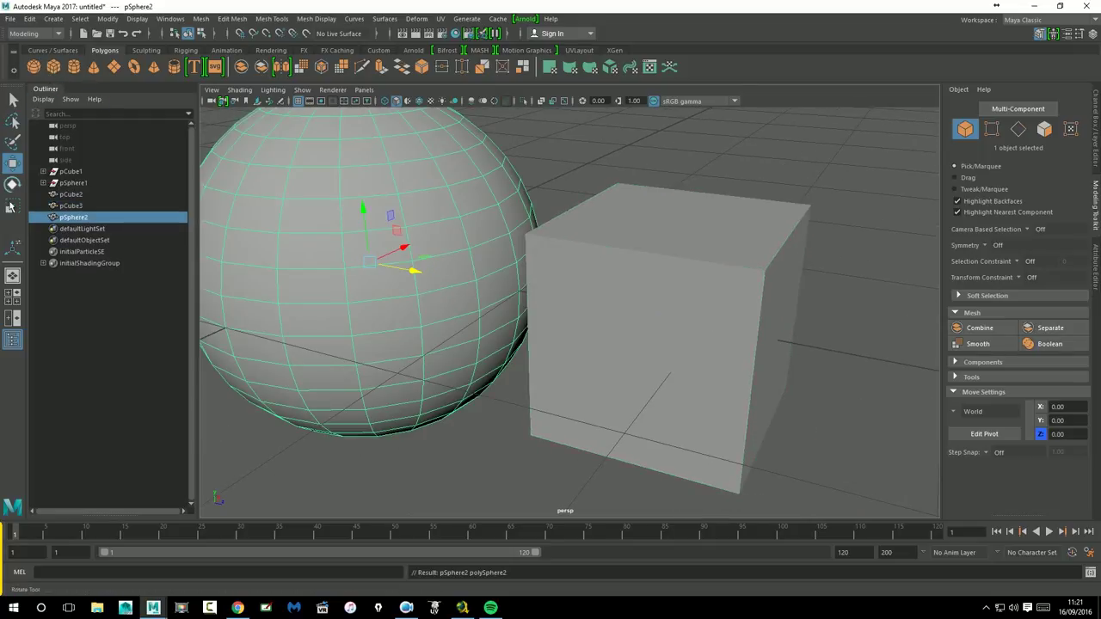
drag(380, 270, 215, 316)
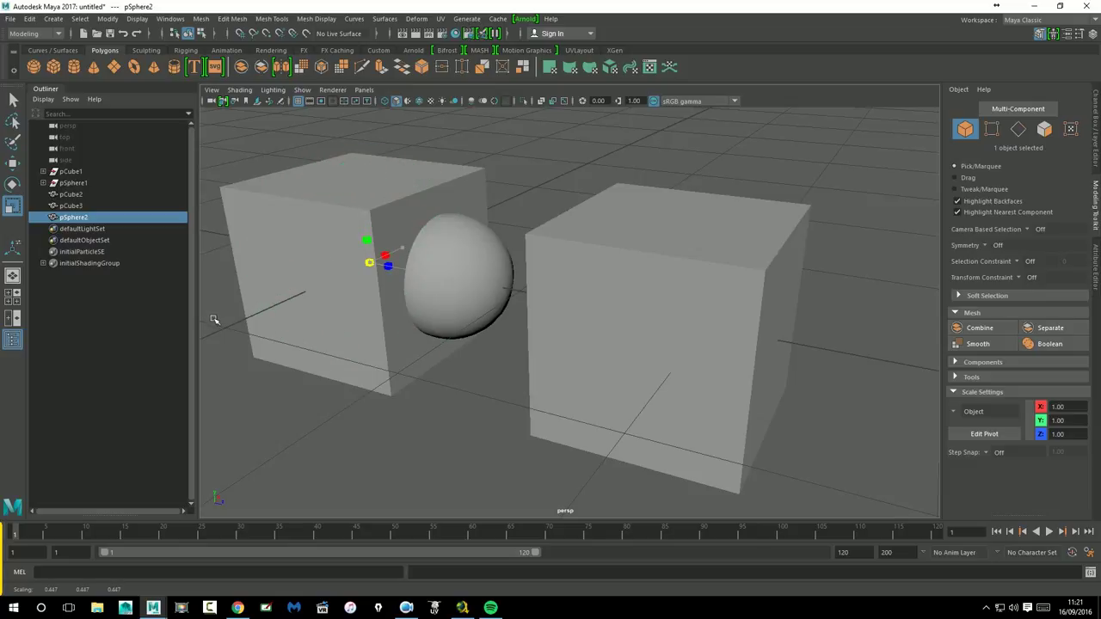
click(16, 166)
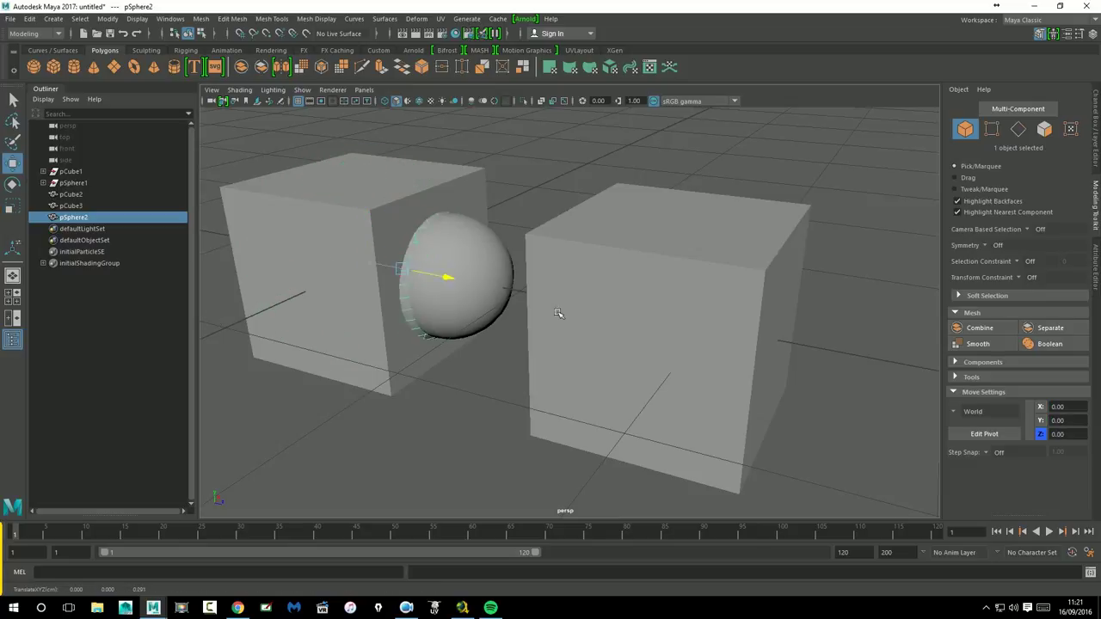
middle_drag(560, 312, 865, 388)
- Shrink the sphere further and push it left into the side of pCube3
alt+drag(866, 388, 573, 317)
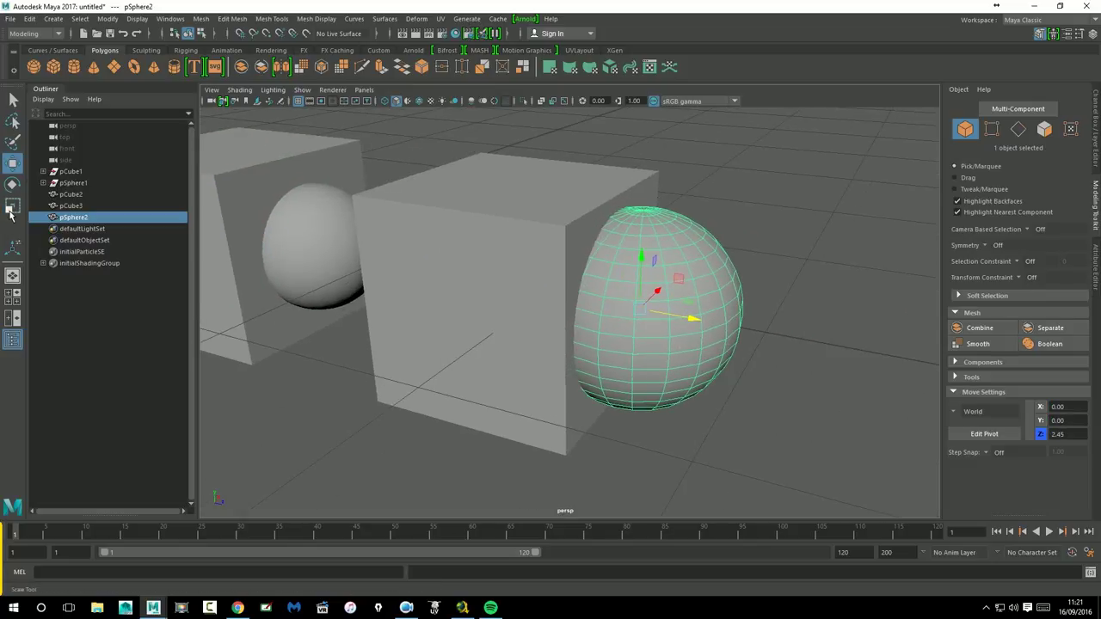
key(r)
middle_drag(655, 321, 607, 323)
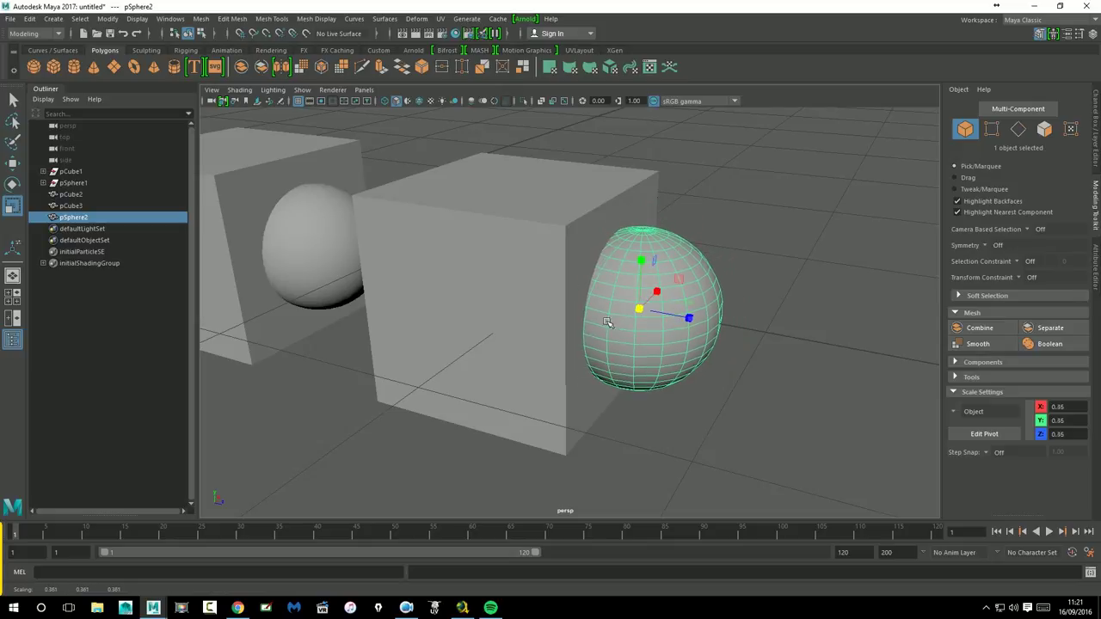
click(13, 162)
drag(709, 333, 685, 343)
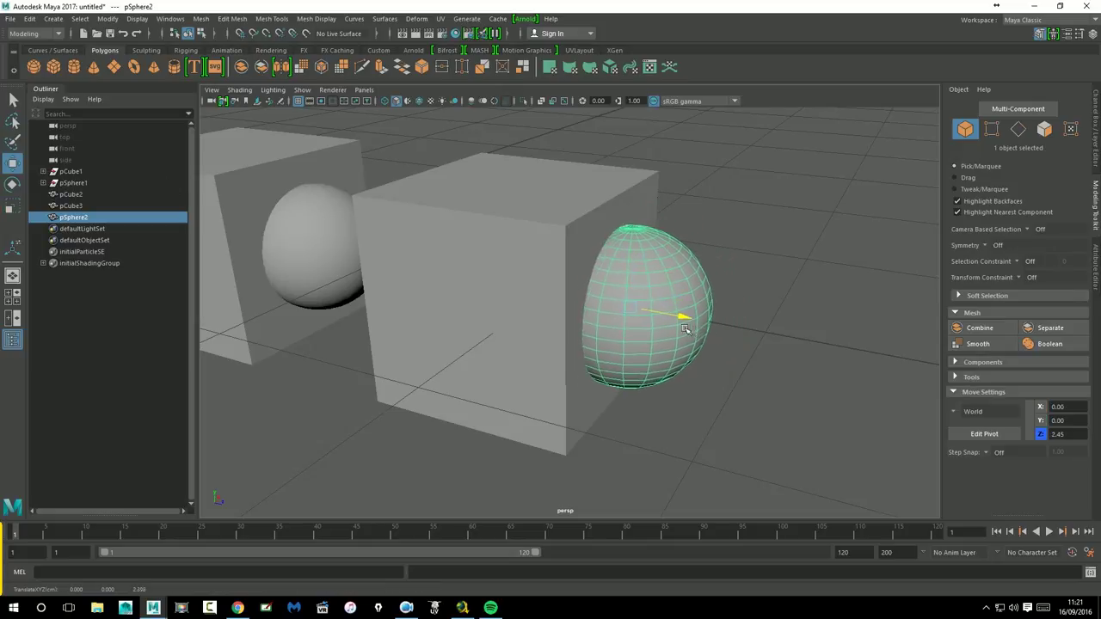
click(806, 320)
- Combine the right-hand cube pCube3 and its sphere pSphere2 into a single mesh, pCube4
click(575, 234)
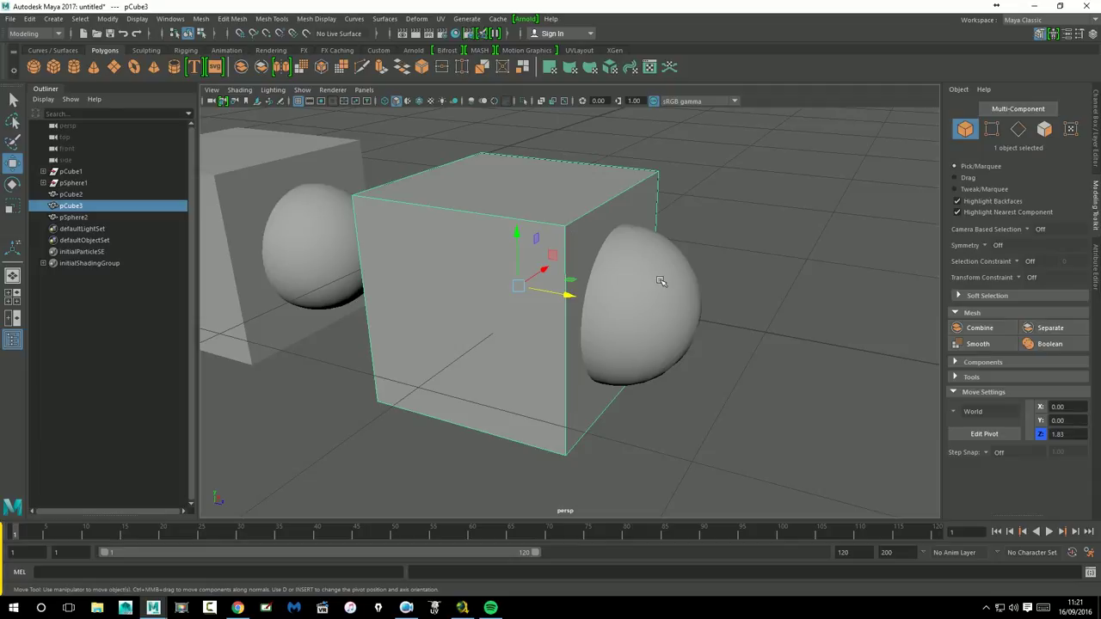
shift+click(659, 281)
click(980, 329)
alt+drag(684, 373, 714, 388)
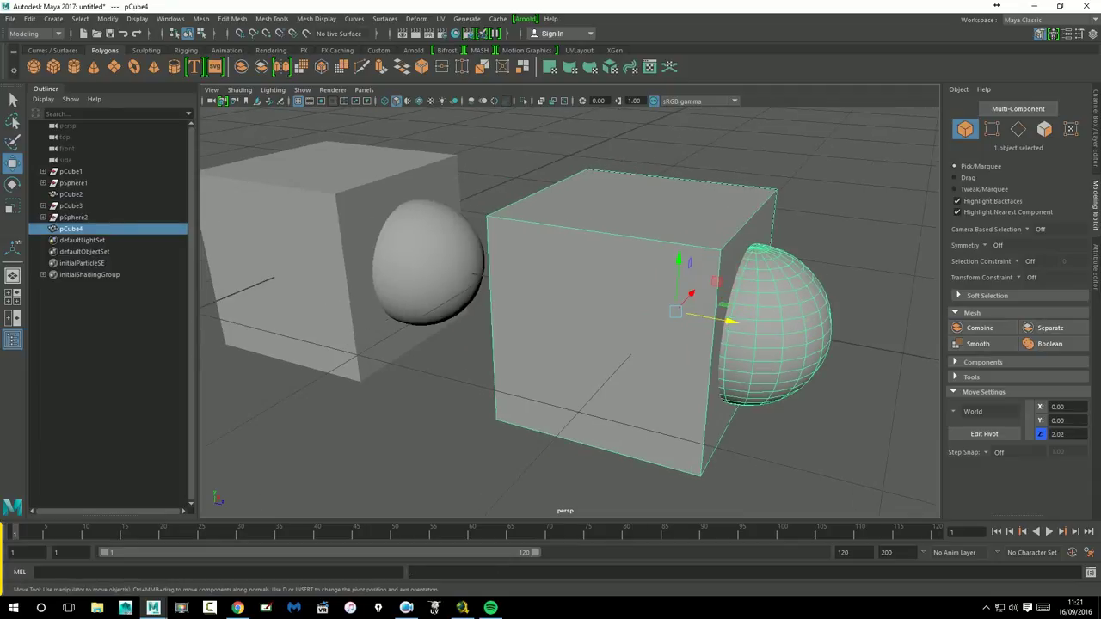
- Orbit and zoom around pCube4, comparing it with the left cube pCube2
click(336, 241)
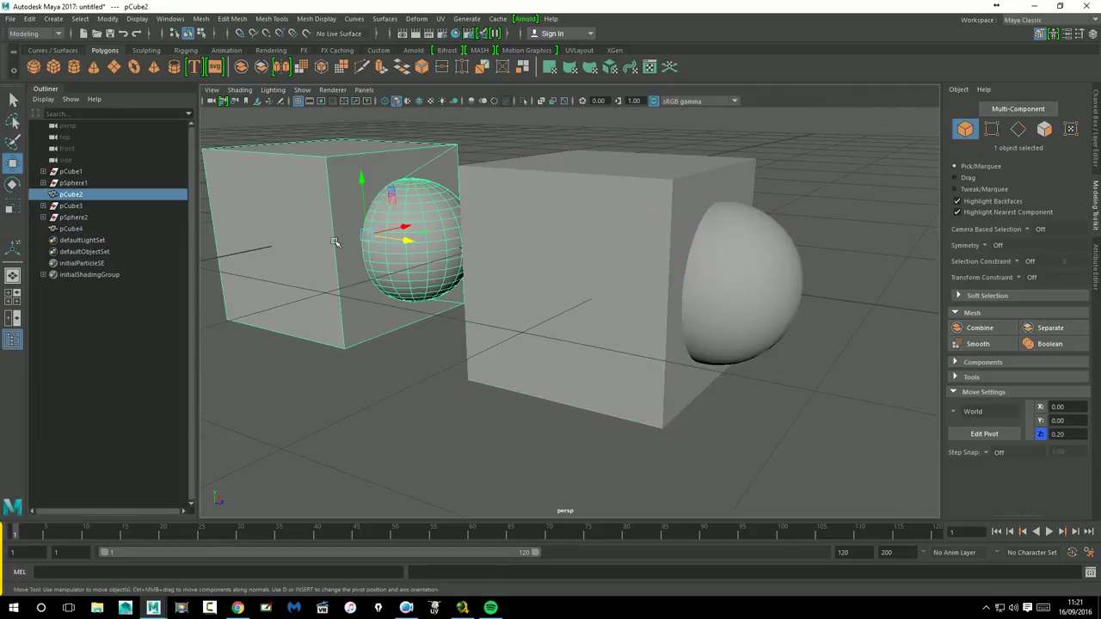
click(574, 246)
alt+drag(645, 272, 619, 283)
click(370, 225)
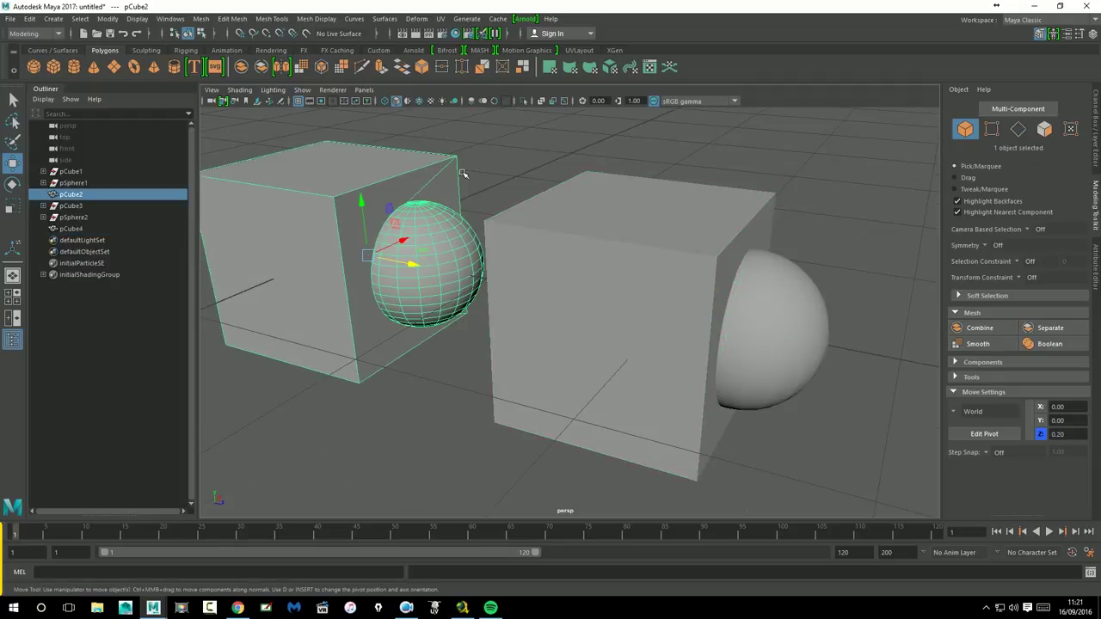
mouse_move(430, 297)
alt+mouse_down()
mouse_move(440, 294)
mouse_move(386, 239)
alt+mouse_up()
alt+drag(630, 291, 496, 269)
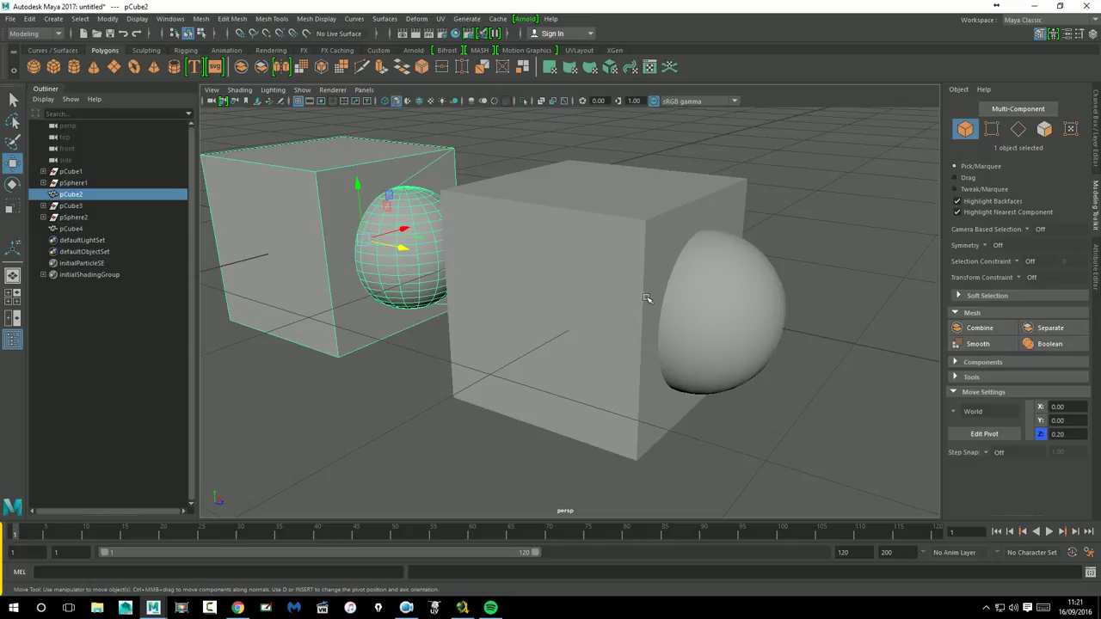
click(647, 298)
alt+drag(675, 334, 570, 283)
scroll(570, 283, up, 5)
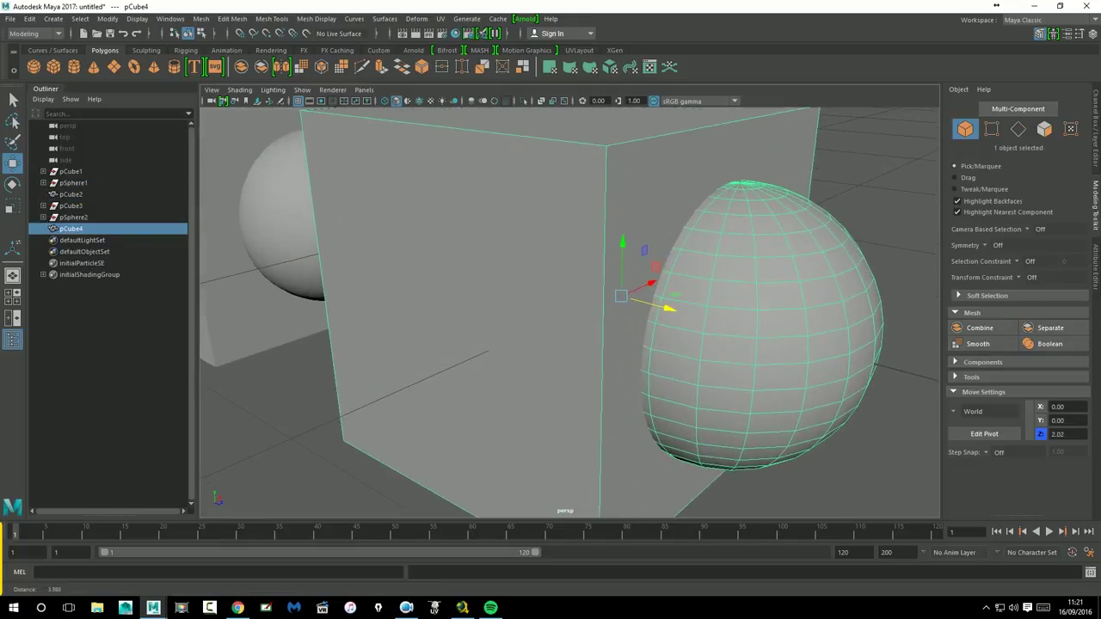
scroll(637, 268, down, 4)
- Dent the sphere part of pCube4 by pulling individual vertices in vertex mode
right_click(630, 252)
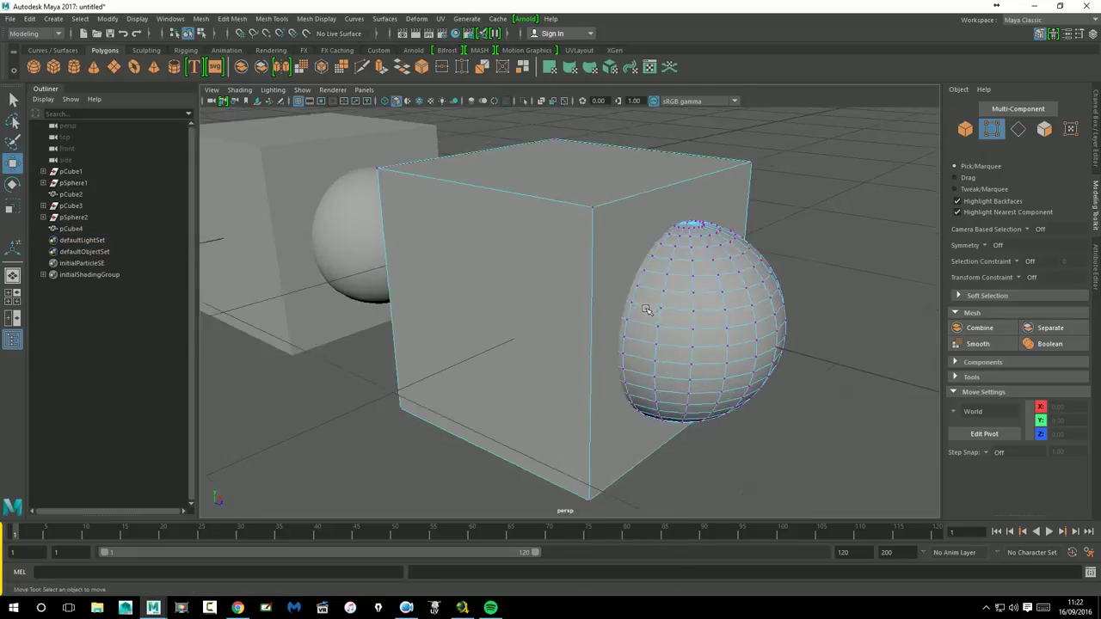
scroll(649, 310, up, 5)
scroll(700, 326, down, 2)
scroll(584, 311, down, 2)
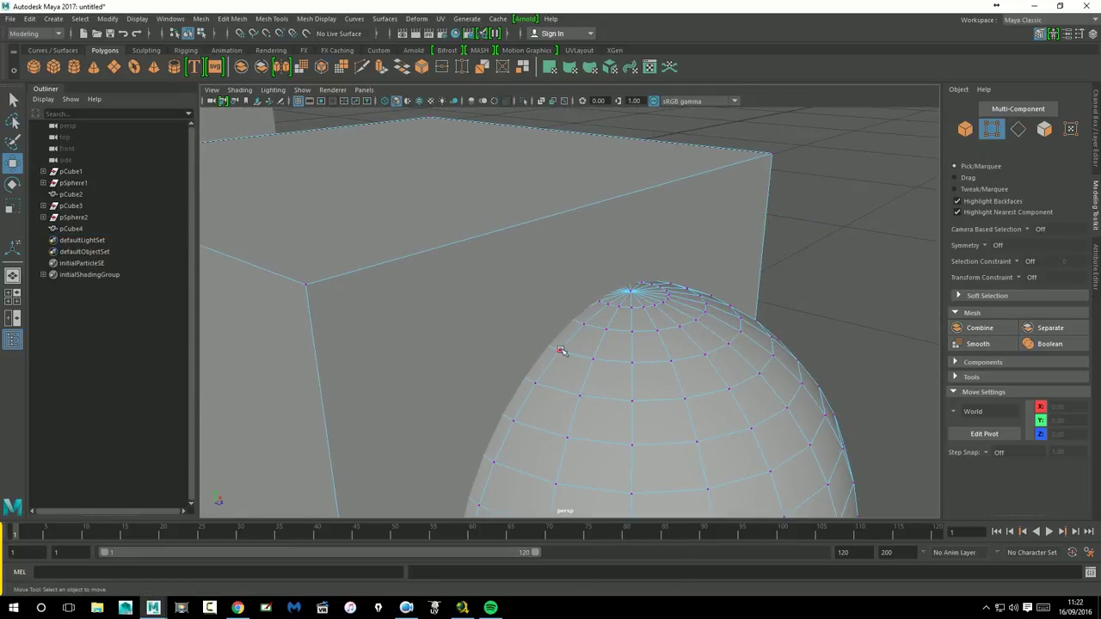
scroll(560, 351, up, 2)
scroll(565, 327, up, 2)
click(559, 296)
mouse_move(576, 309)
mouse_down()
mouse_move(554, 344)
mouse_move(555, 267)
mouse_move(587, 327)
mouse_move(576, 317)
mouse_up()
scroll(532, 225, down, 8)
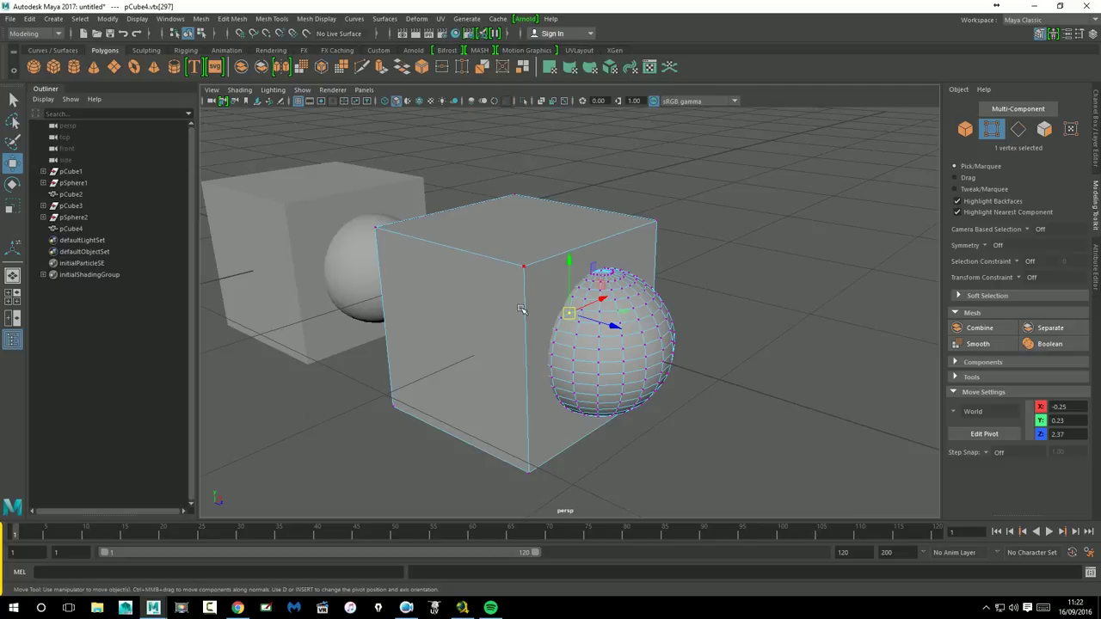
drag(581, 318, 568, 320)
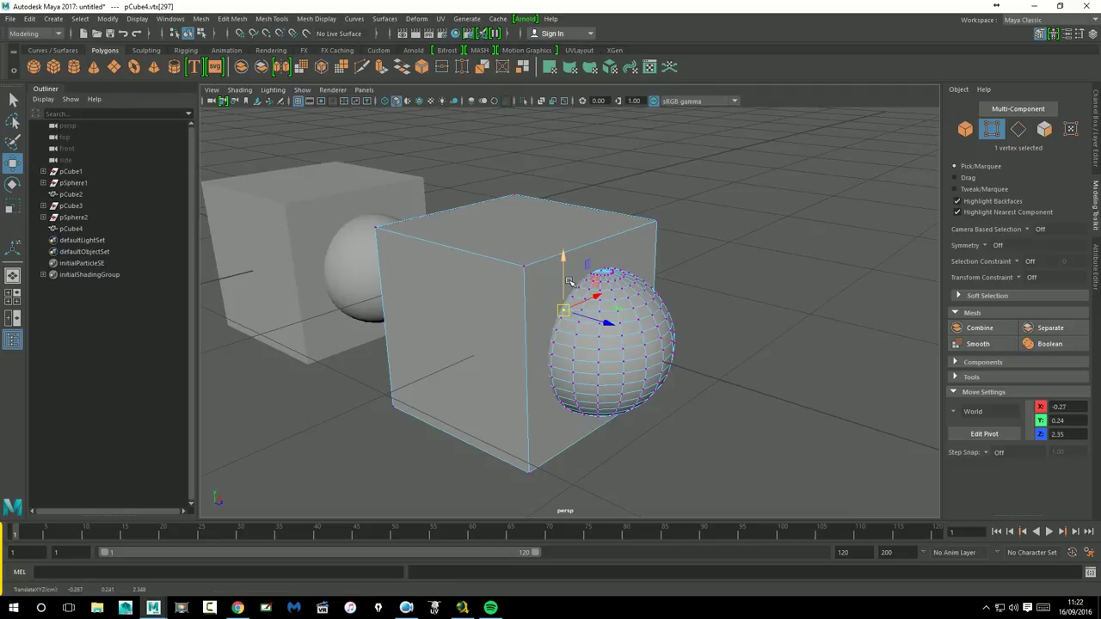
click(632, 350)
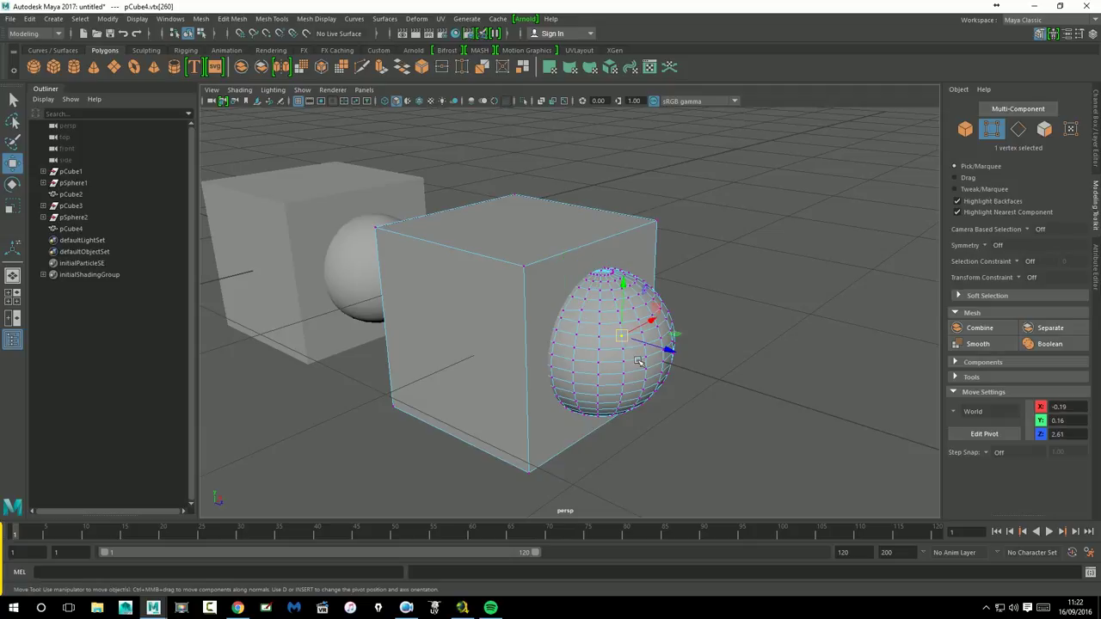
- Slide the sphere's faces out along Z to 2.92, then move the whole pCube4 along Z
right_drag(587, 327, 593, 321)
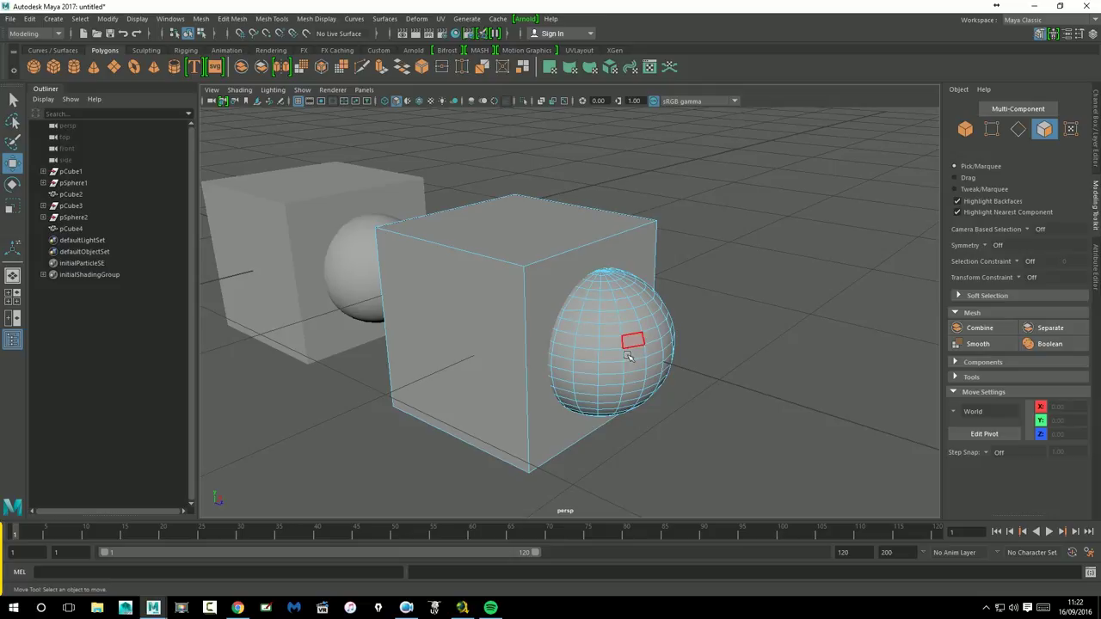
double_click(638, 353)
mouse_move(651, 367)
mouse_down()
mouse_move(879, 419)
mouse_move(590, 338)
mouse_move(848, 422)
mouse_move(533, 323)
mouse_move(777, 379)
mouse_up()
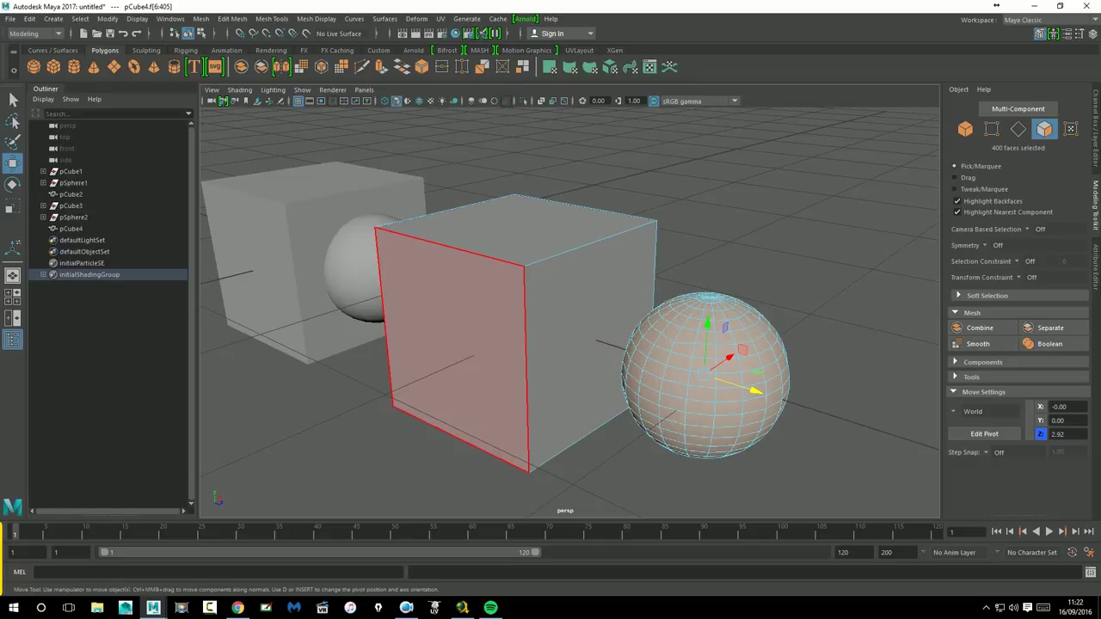
right_drag(569, 271, 592, 266)
mouse_move(588, 344)
mouse_down()
mouse_move(762, 396)
mouse_move(747, 341)
mouse_up()
scroll(748, 341, up, 5)
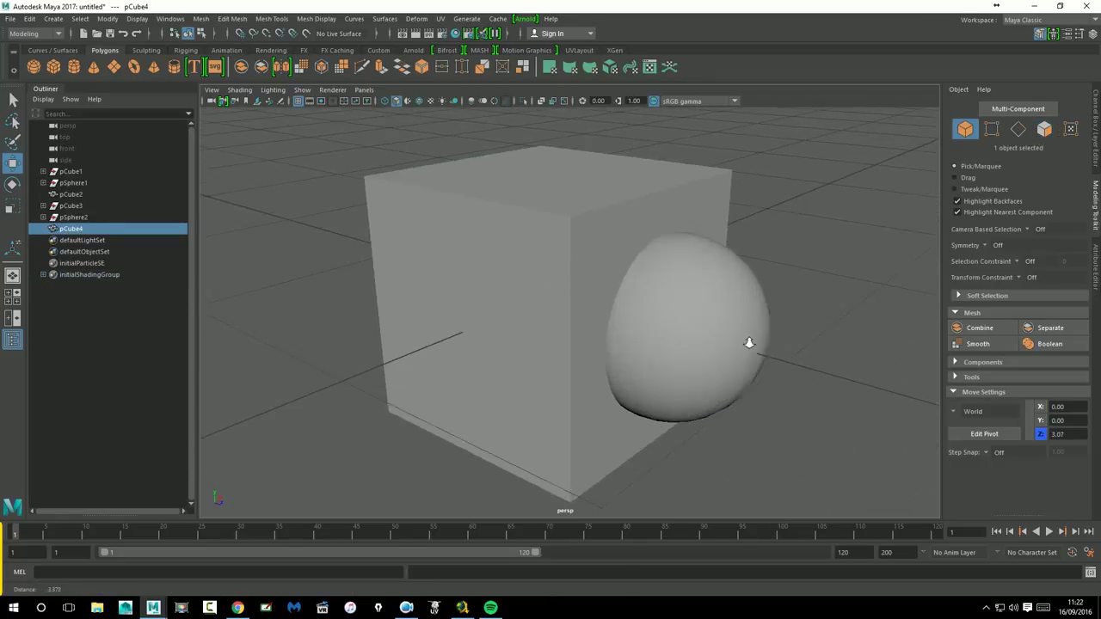
click(654, 308)
alt+drag(654, 308, 636, 312)
right_drag(630, 271, 620, 229)
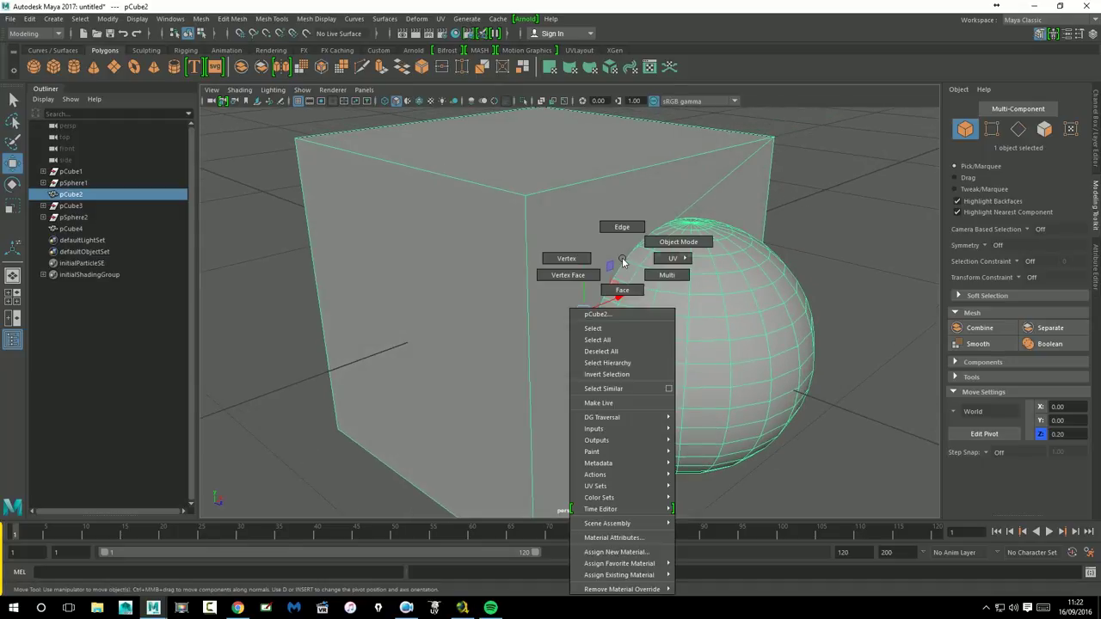
click(626, 277)
mouse_move(661, 282)
mouse_down()
mouse_move(612, 275)
mouse_move(669, 354)
mouse_move(688, 348)
mouse_up()
key(ctrl+z)
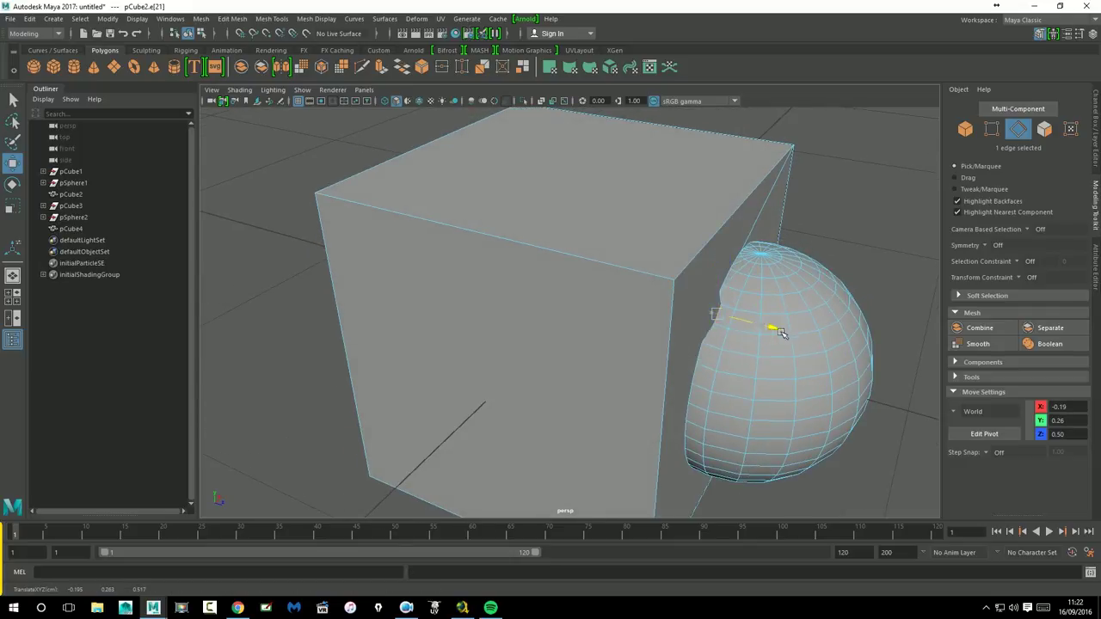
drag(767, 329, 815, 344)
key(ctrl+z)
alt+drag(795, 380, 762, 373)
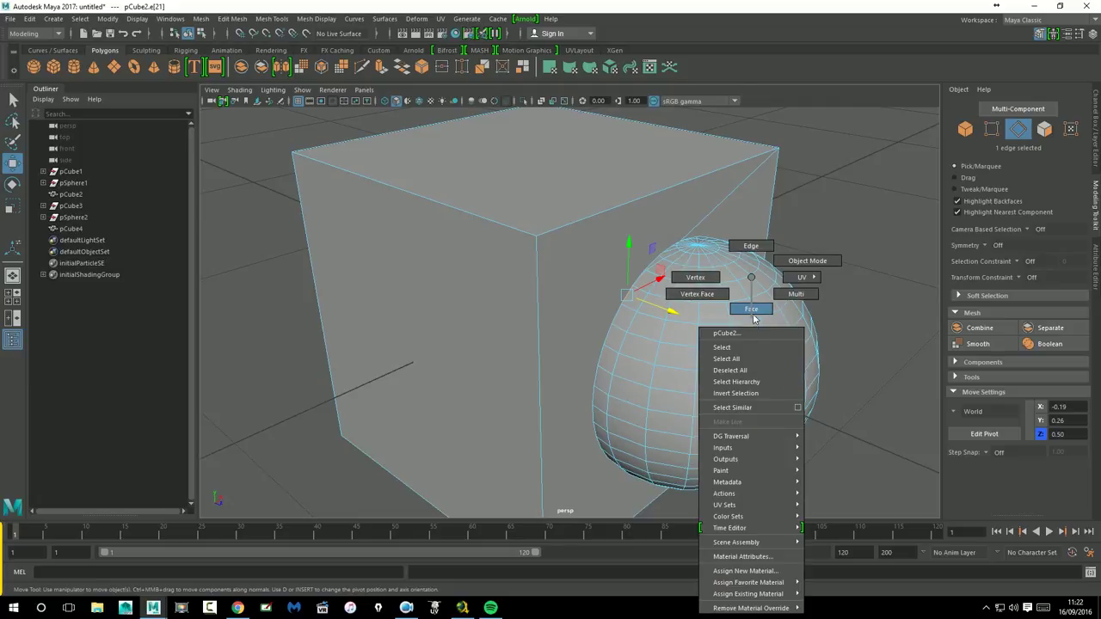
right_drag(751, 360, 749, 307)
scroll(786, 368, down, 5)
alt+middle_drag(590, 337, 525, 310)
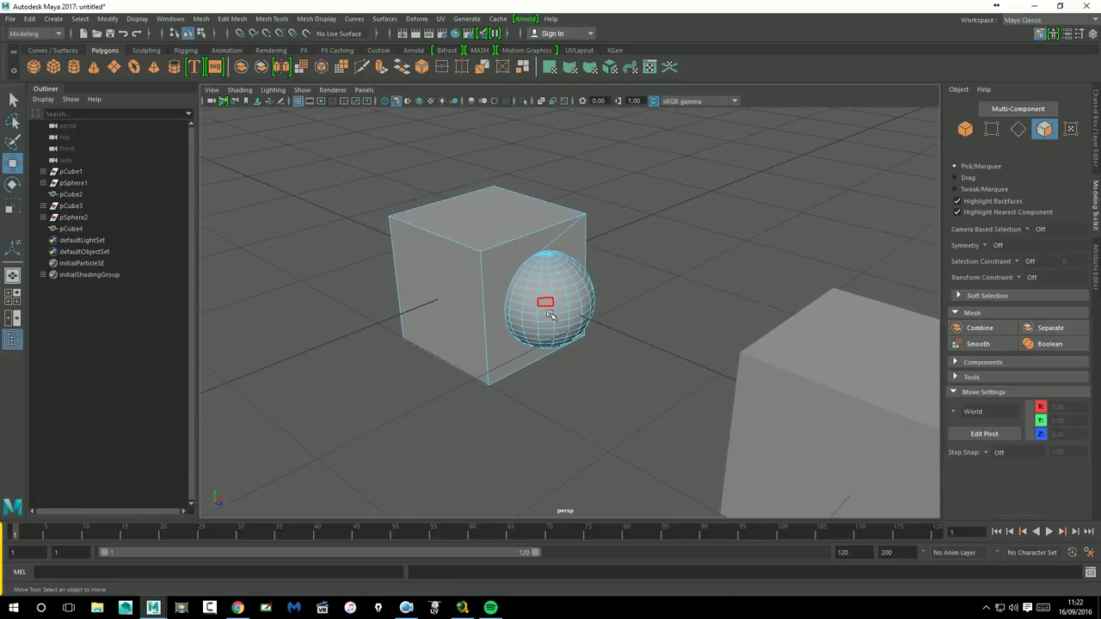
click(548, 310)
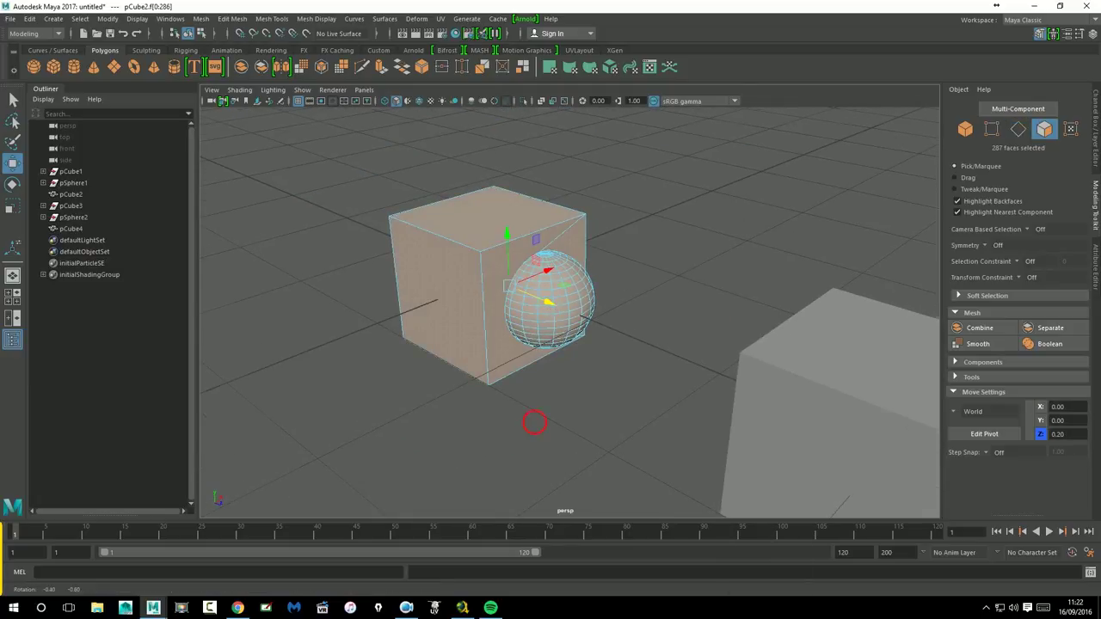
alt+drag(533, 422, 548, 442)
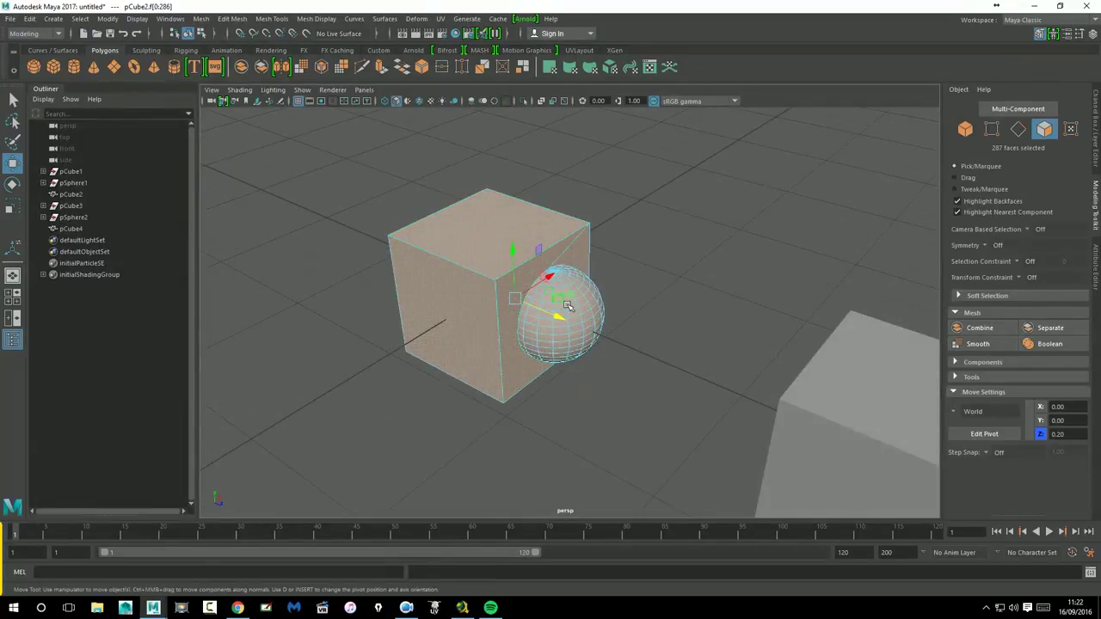
alt+right_drag(493, 277, 694, 305)
alt+drag(694, 305, 630, 368)
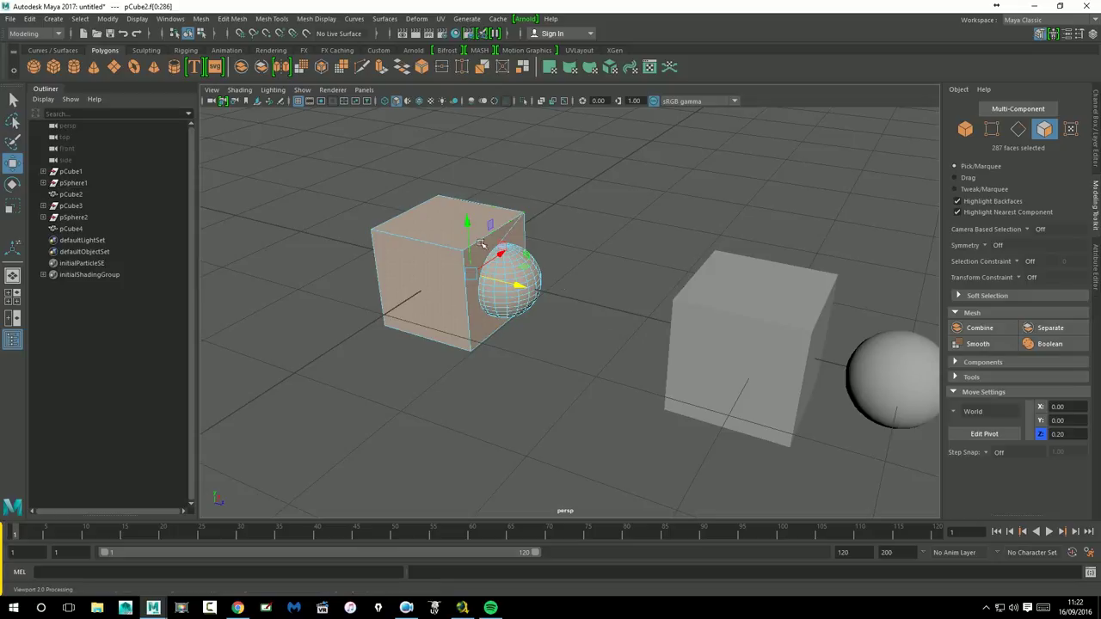
alt+drag(497, 255, 419, 307)
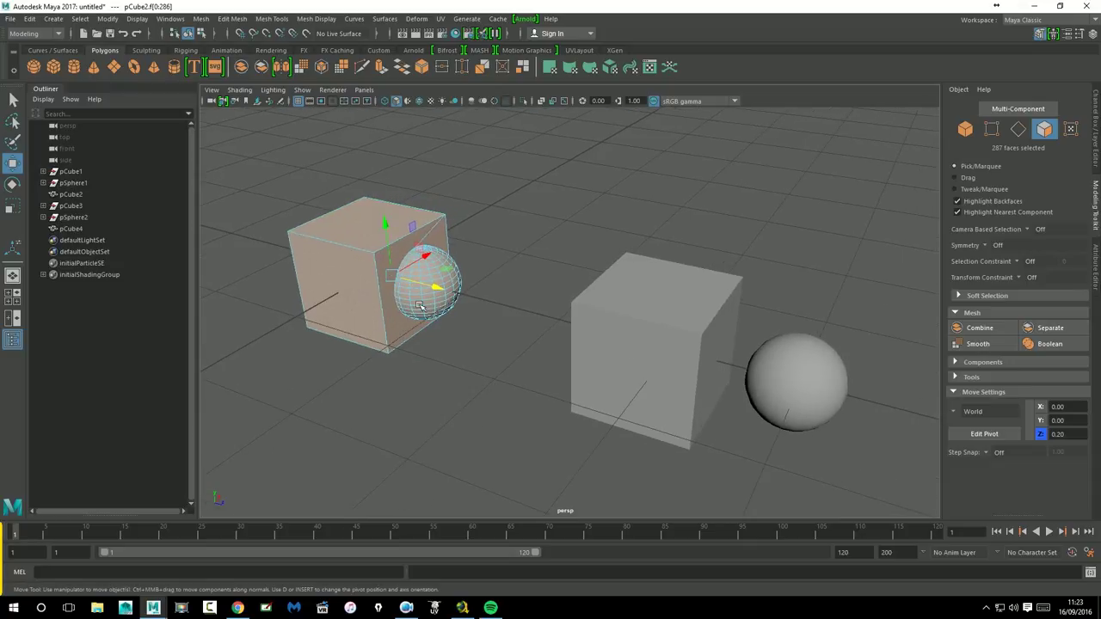
mouse_move(479, 294)
alt+mouse_down()
mouse_move(469, 314)
mouse_move(504, 307)
mouse_move(351, 253)
alt+mouse_up()
right_drag(351, 253, 444, 297)
scroll(443, 297, down, 3)
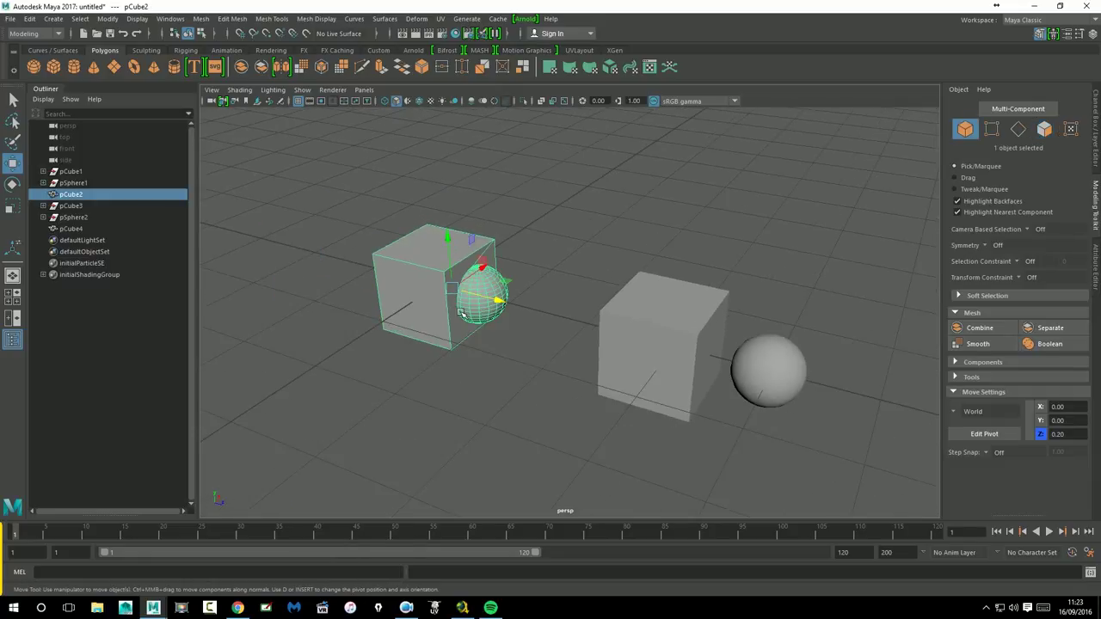
- Delete the second cube and sphere, then expand pCube2's polyCBoolOp1 inputs in the Channel Box
drag(637, 265, 838, 443)
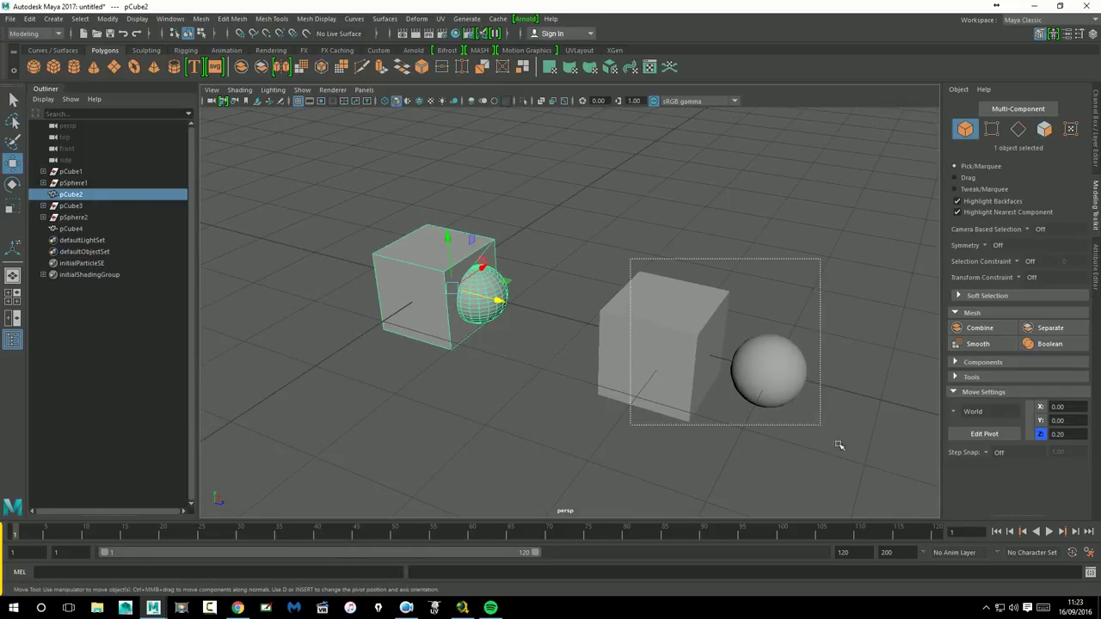
key(Delete)
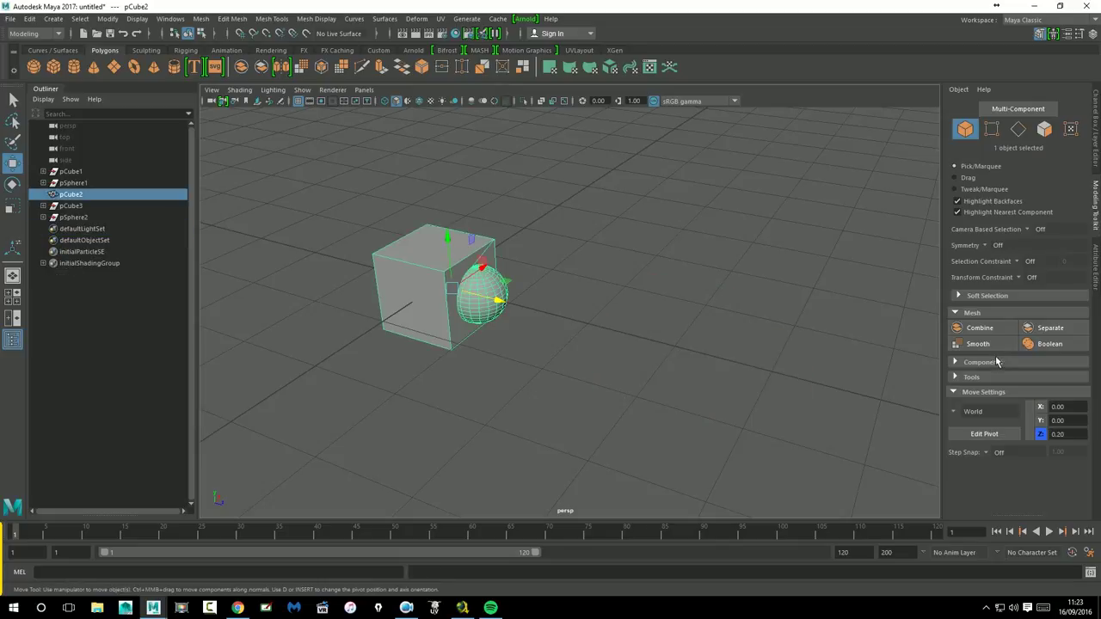
click(1095, 129)
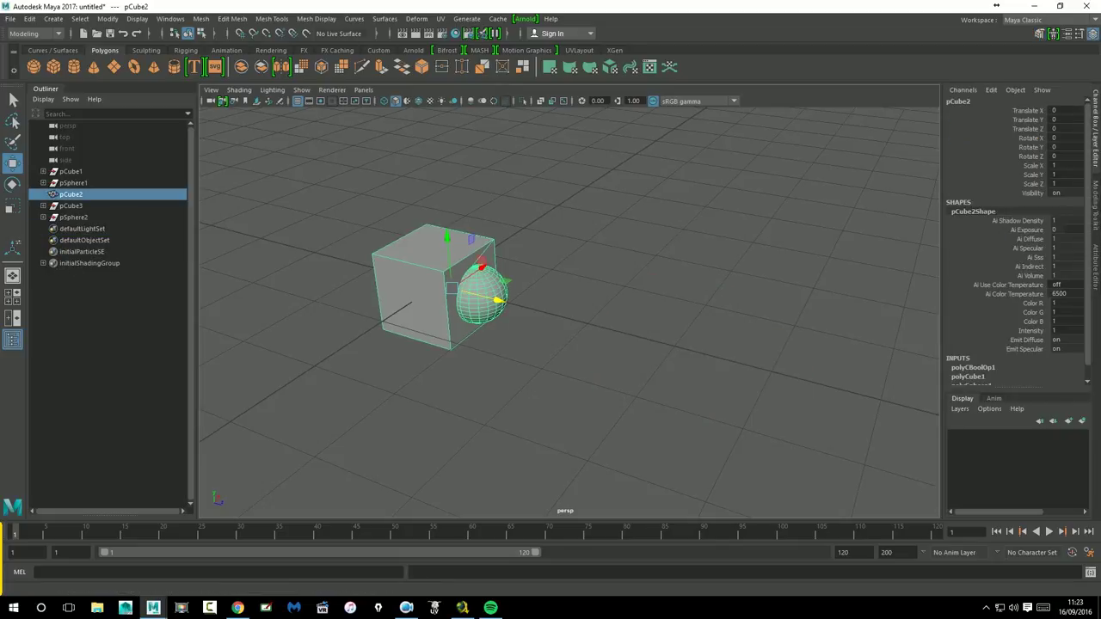
scroll(1023, 336, down, 1)
click(977, 353)
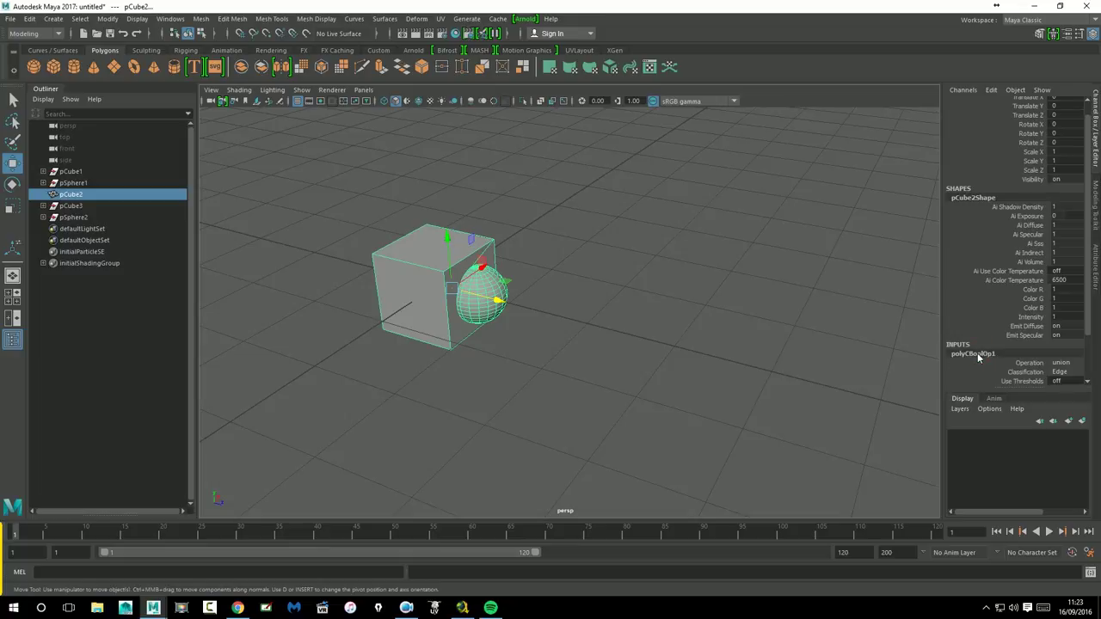
scroll(989, 331, down, 2)
scroll(989, 310, down, 2)
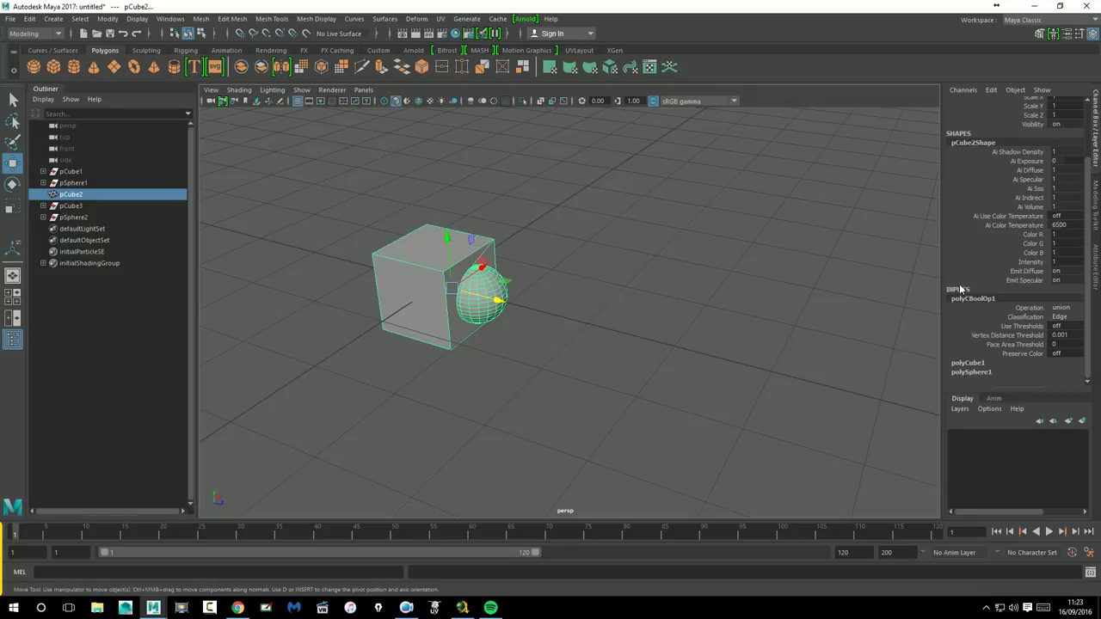
- Check the Operation and Classification dropdowns, leaving them on union and Edge
click(1066, 308)
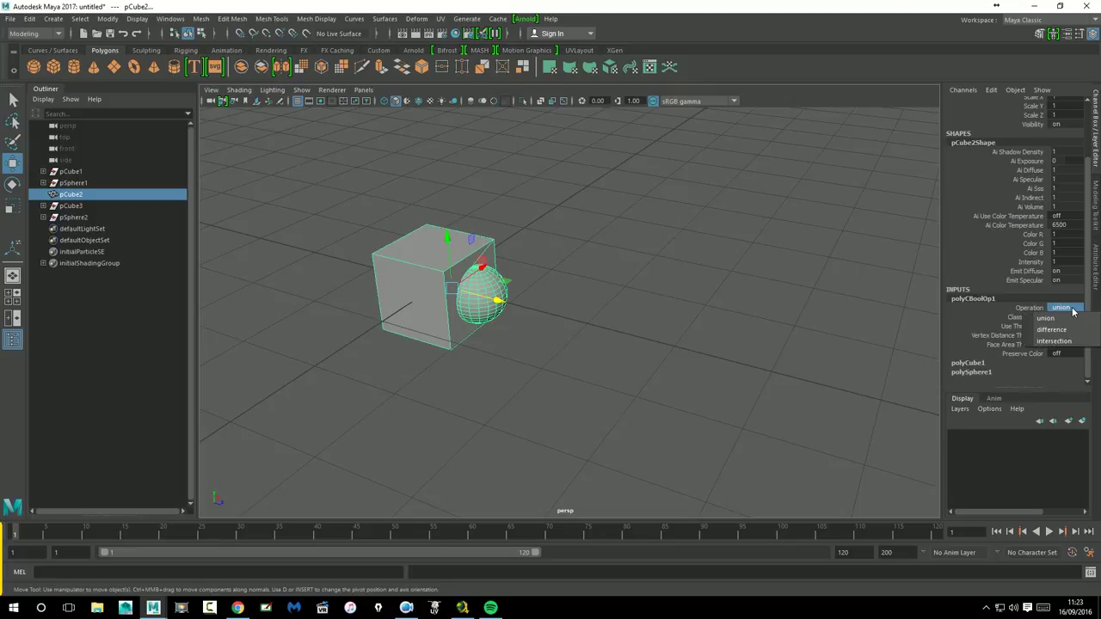
click(1053, 318)
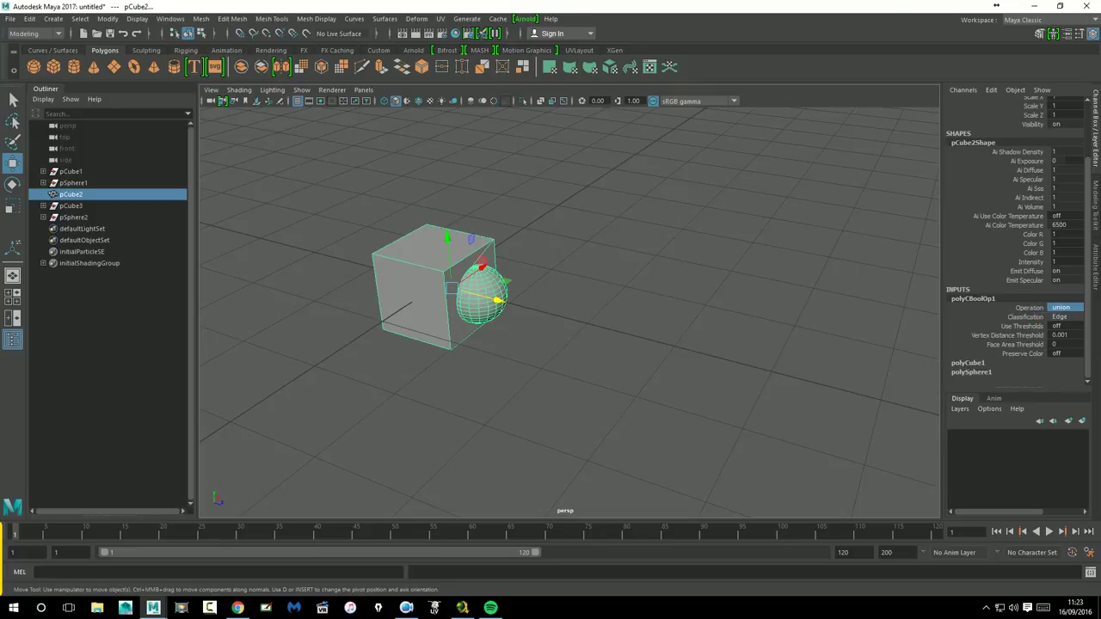
click(1061, 317)
click(1059, 325)
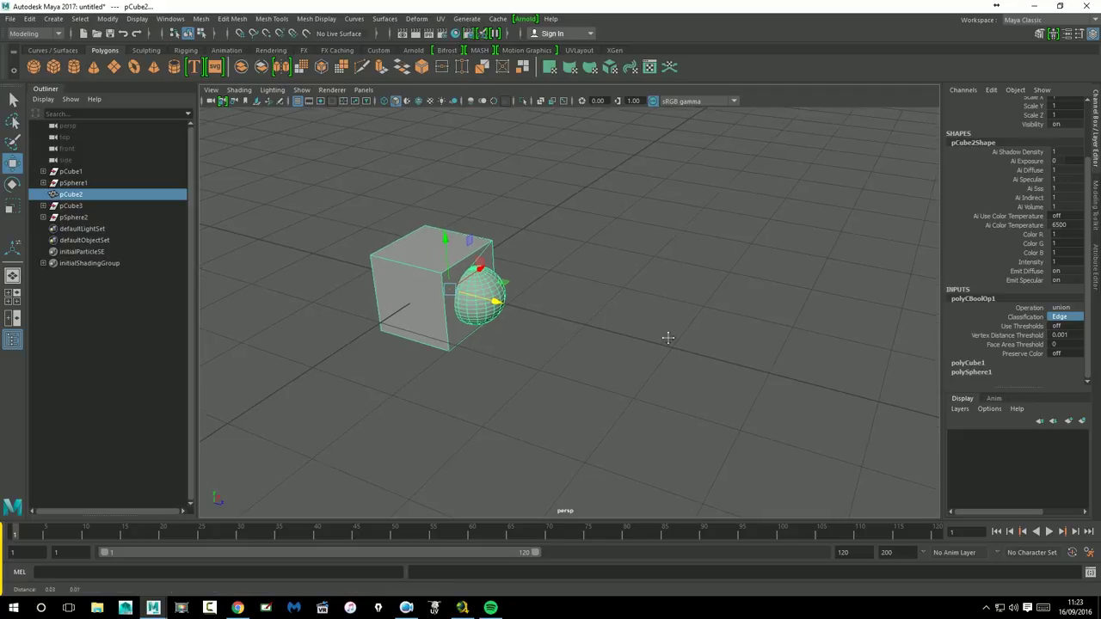
- Undo back to separate pCube1 and pSphere1, then select pCube1 with the Modeling Toolkit shown
key(ctrl+z)
key(ctrl+z)
key(ctrl+z)
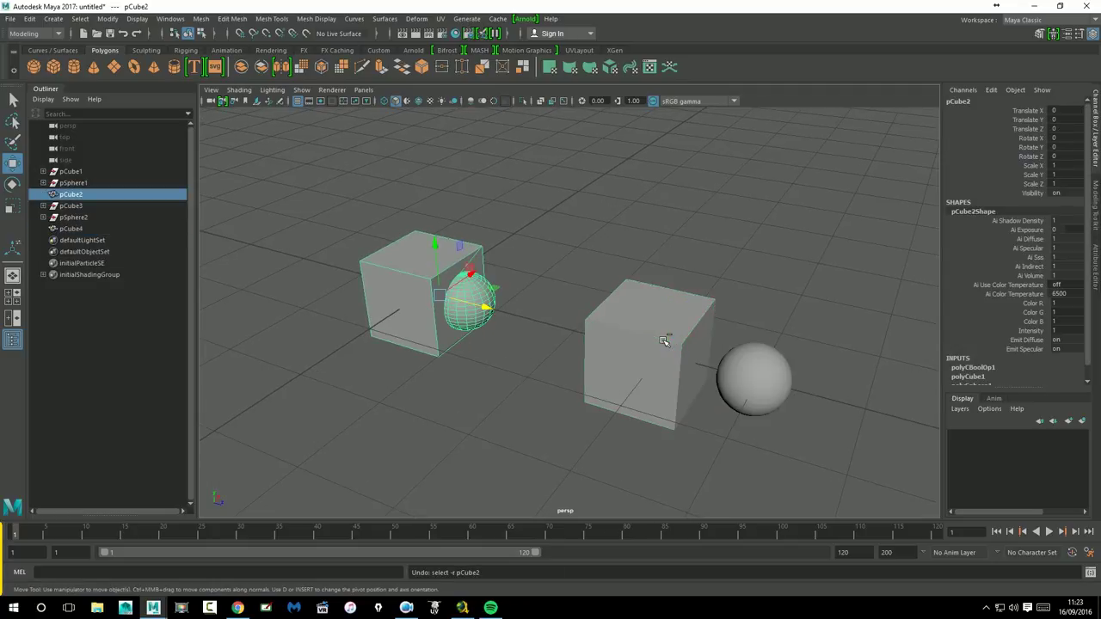
key(ctrl+z)
key(ctrl+z)
key(ctrl+z)
key(ctrl+z)
key(ctrl+z)
key(ctrl+z)
key(ctrl+z)
key(ctrl+z)
key(ctrl+z)
key(ctrl+z)
key(ctrl+z)
key(ctrl+z)
key(ctrl+z)
key(ctrl+z)
key(ctrl+z)
key(ctrl+z)
key(ctrl+z)
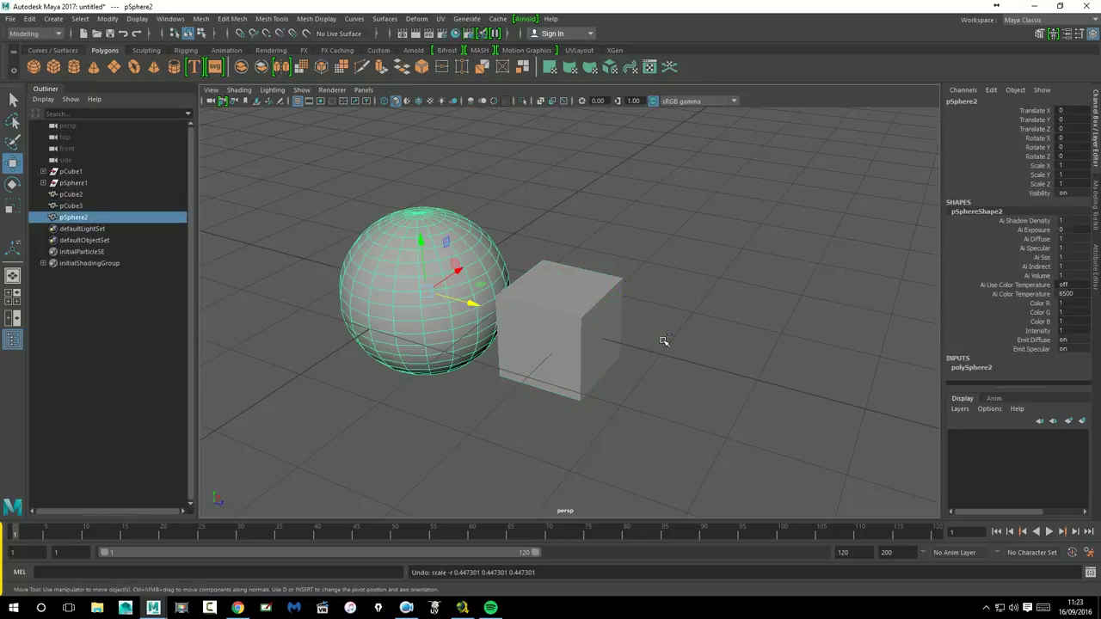
key(ctrl+z)
key(ctrl+z)
key(ctrl+z)
key(ctrl+z)
key(ctrl+z)
key(ctrl+z)
key(ctrl+z)
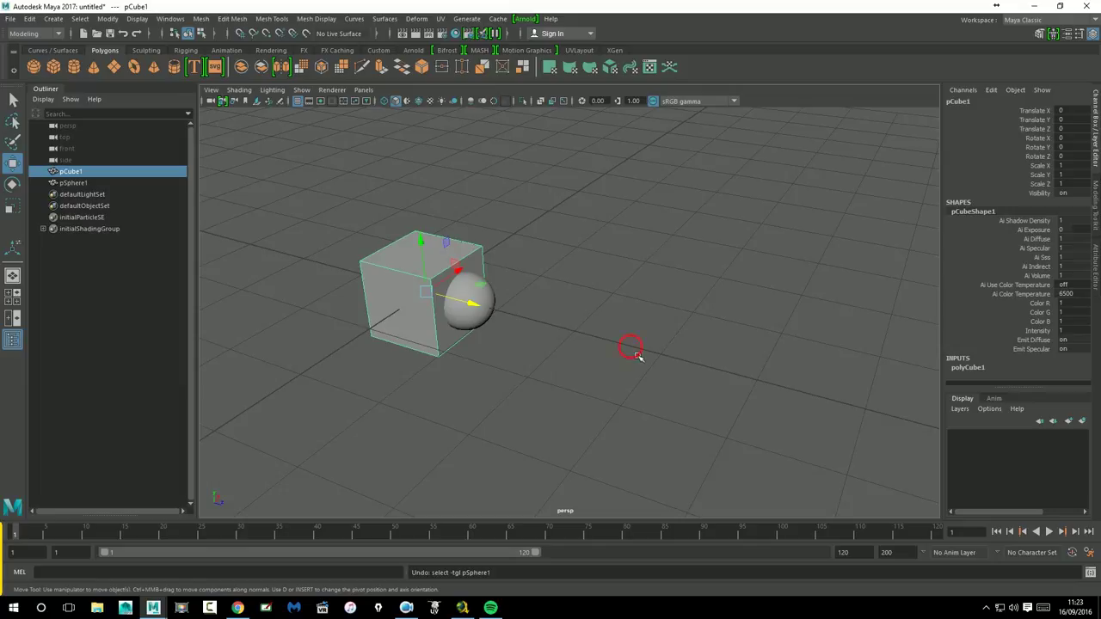
click(636, 355)
click(482, 315)
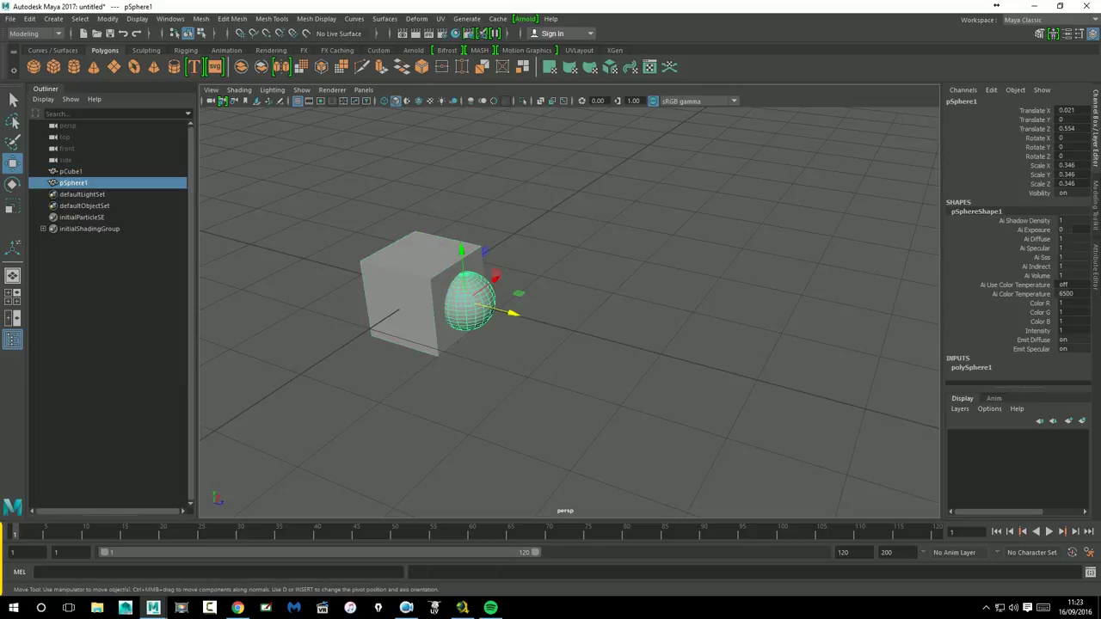
click(1040, 33)
click(368, 294)
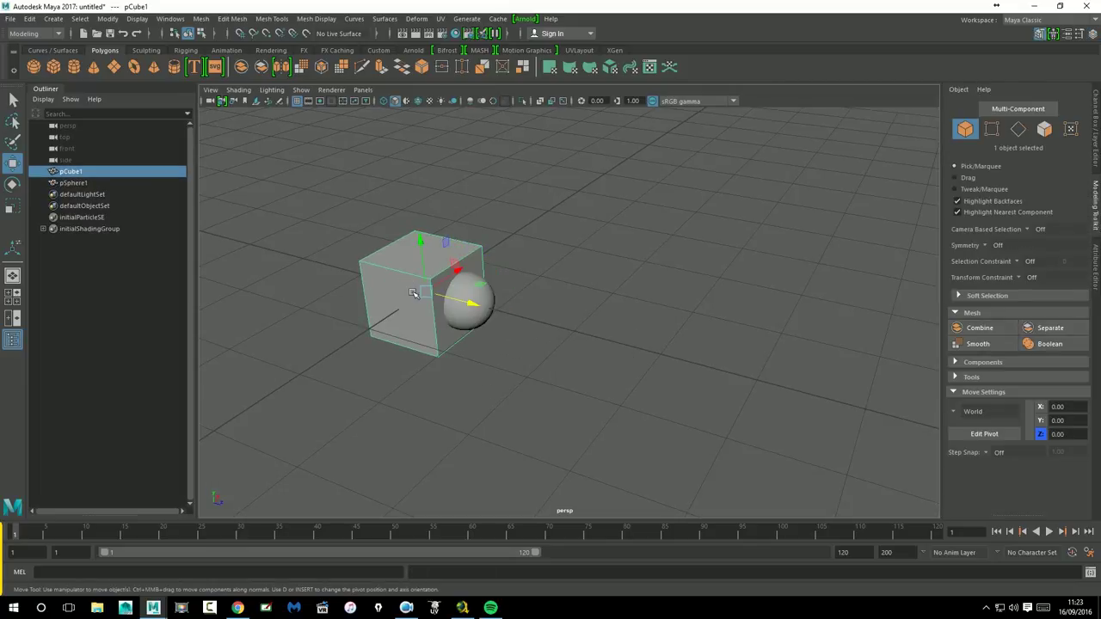
alt+middle_drag(474, 388, 479, 360)
alt+right_drag(479, 360, 653, 373)
- Boolean pCube1 with pSphere1 and set the polyCBoolOp Operation to difference
alt+drag(654, 373, 571, 301)
shift+click(571, 302)
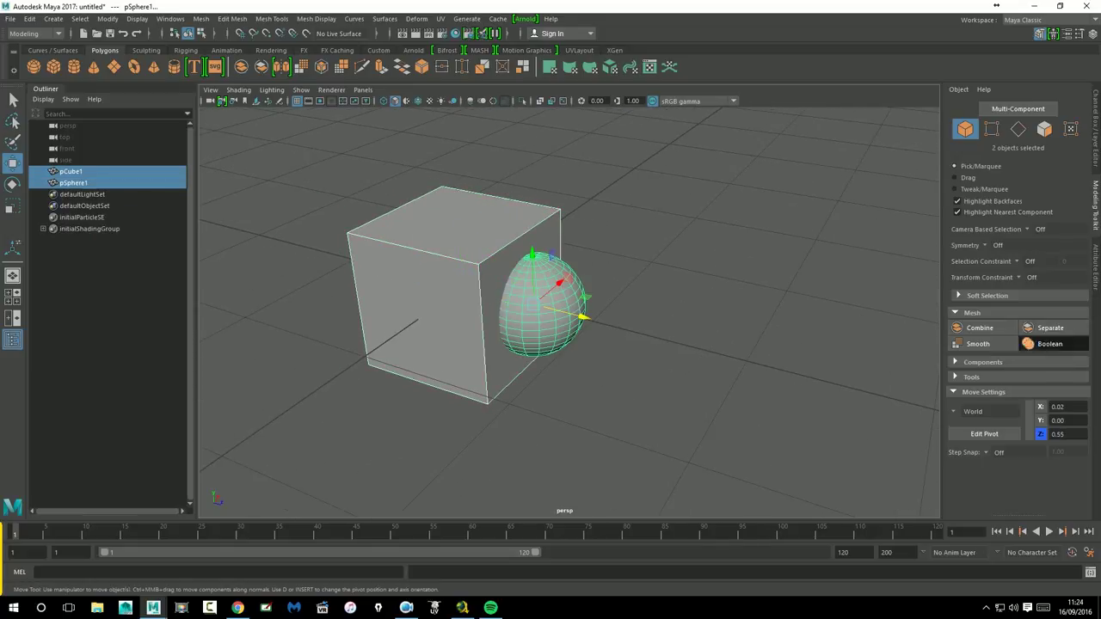
click(1047, 344)
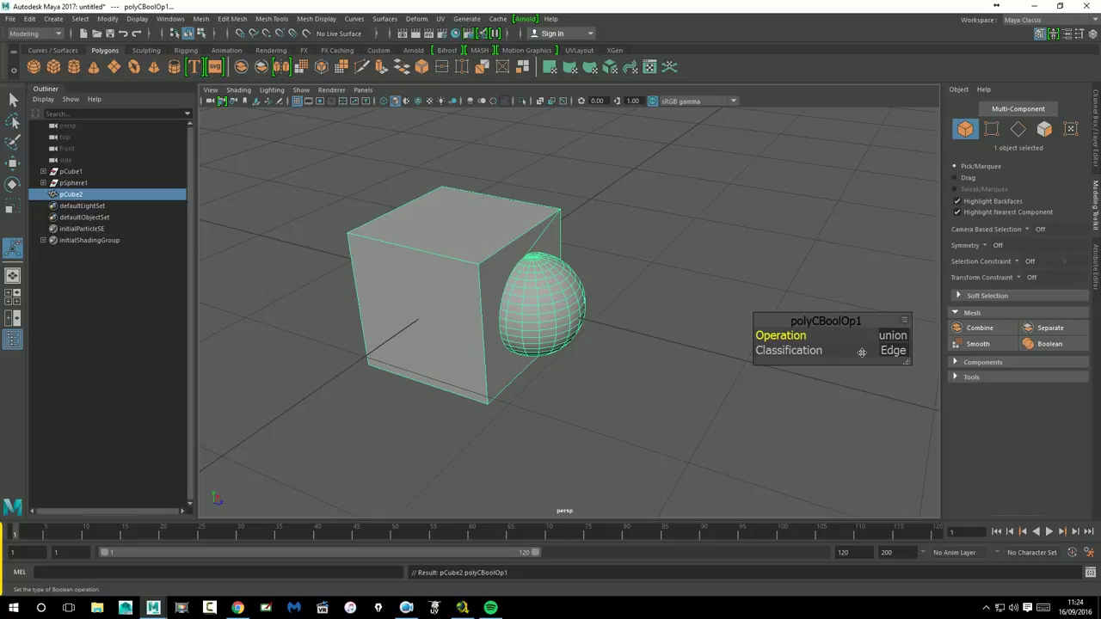
drag(850, 330, 773, 313)
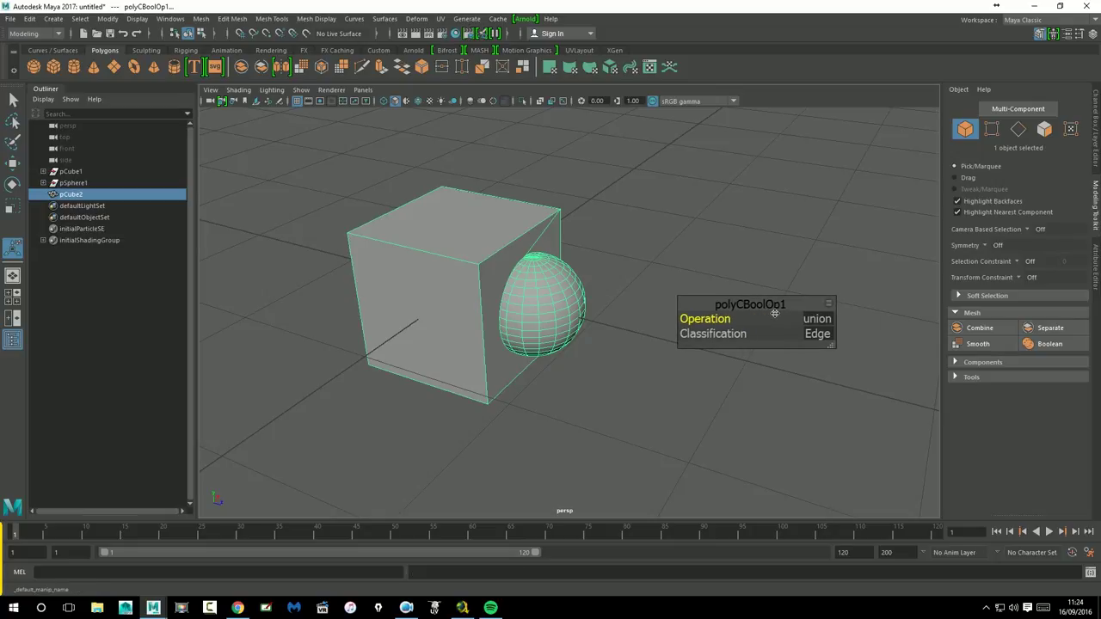
click(814, 325)
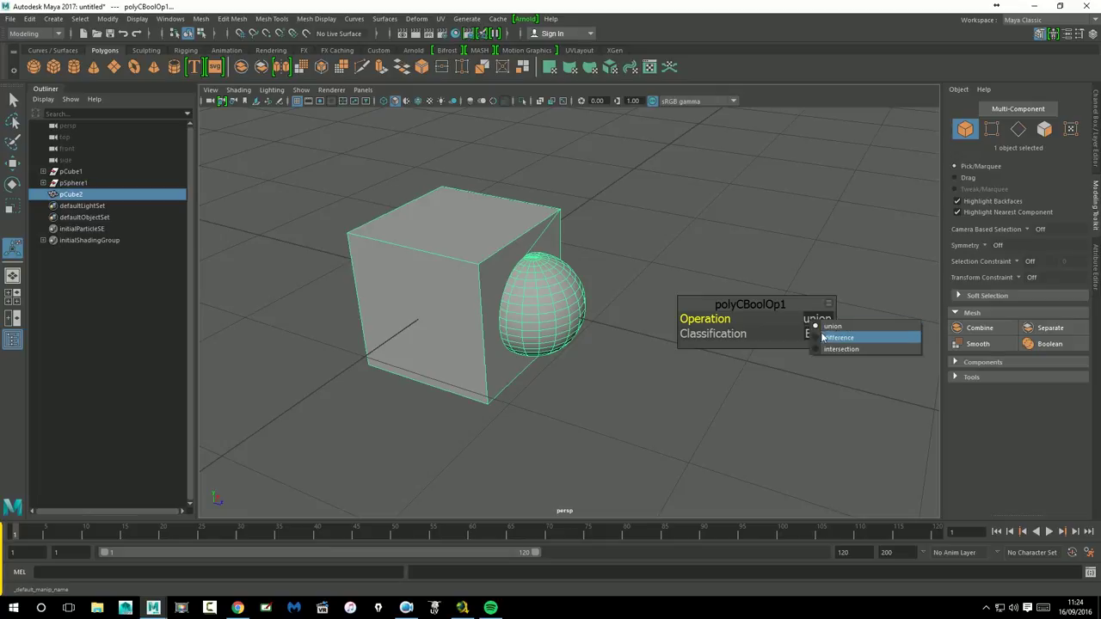
click(832, 338)
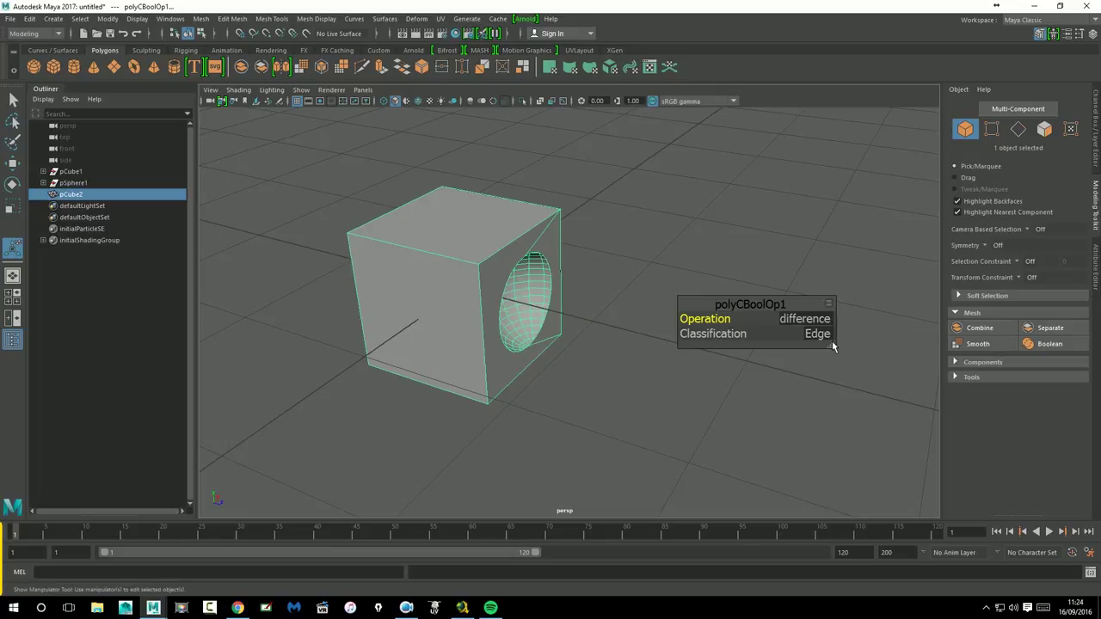
- Orbit around the cube to inspect the spherical hollow from the side, below and above
mouse_move(619, 281)
alt+mouse_down()
mouse_move(563, 235)
mouse_move(585, 319)
mouse_move(516, 351)
mouse_move(570, 327)
mouse_move(644, 238)
mouse_move(522, 233)
mouse_move(639, 238)
alt+mouse_up()
mouse_move(481, 324)
alt+mouse_down()
mouse_move(509, 322)
mouse_move(498, 319)
alt+mouse_up()
mouse_move(528, 278)
alt+mouse_down()
mouse_move(518, 313)
mouse_move(565, 264)
alt+mouse_up()
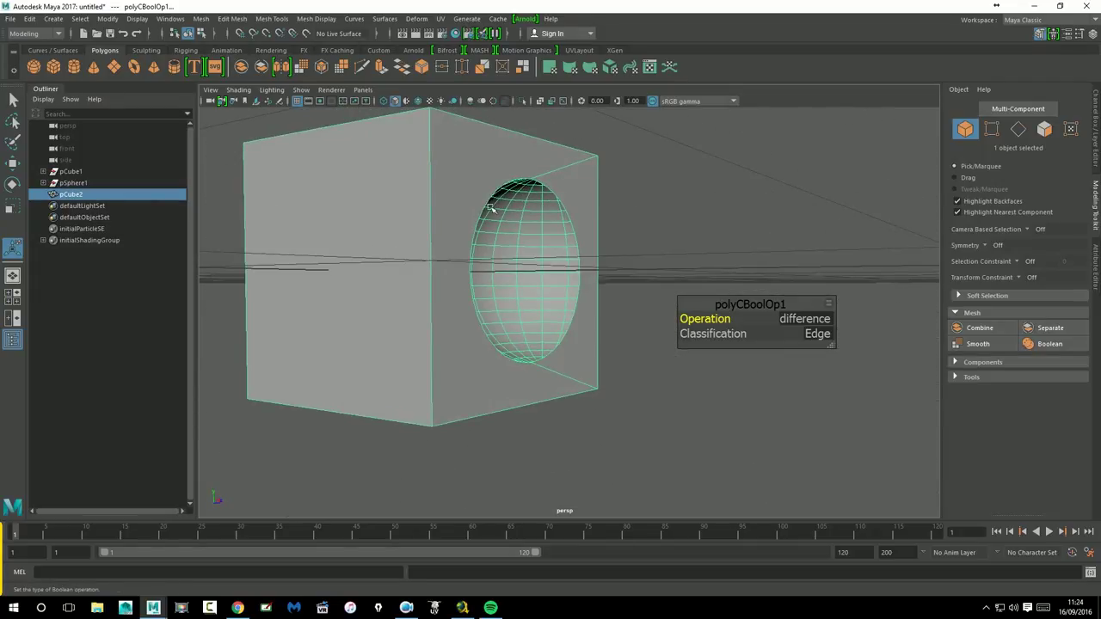
mouse_move(575, 208)
alt+mouse_down()
mouse_move(639, 243)
mouse_move(597, 242)
alt+mouse_up()
click(816, 333)
click(830, 351)
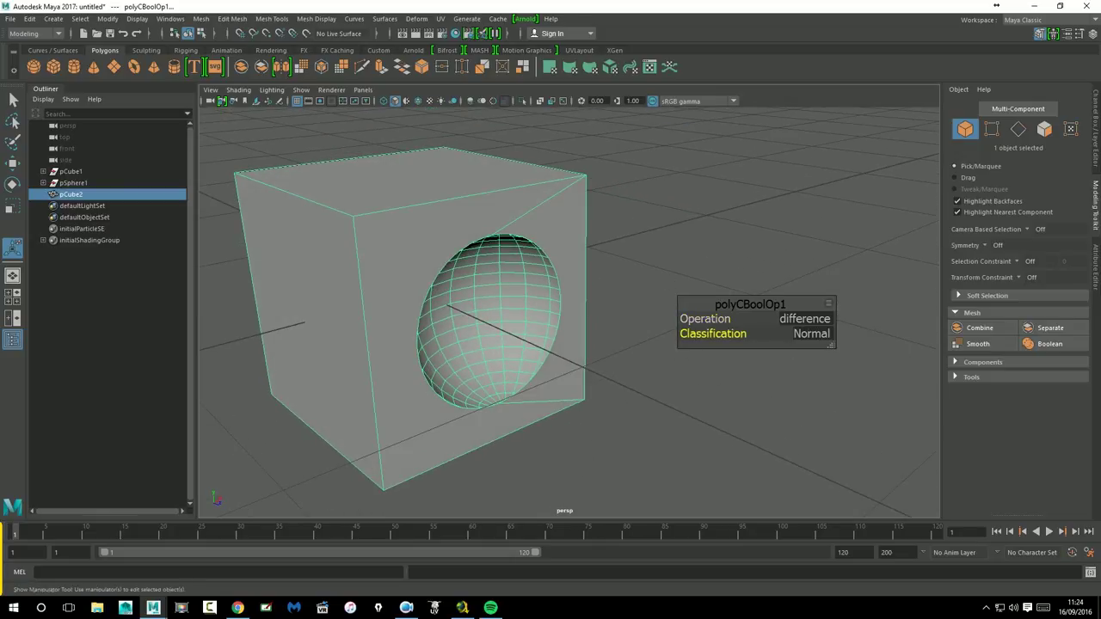
click(815, 333)
click(830, 344)
mouse_move(762, 331)
mouse_down()
mouse_move(746, 321)
mouse_move(754, 312)
mouse_up()
alt+drag(654, 306, 638, 302)
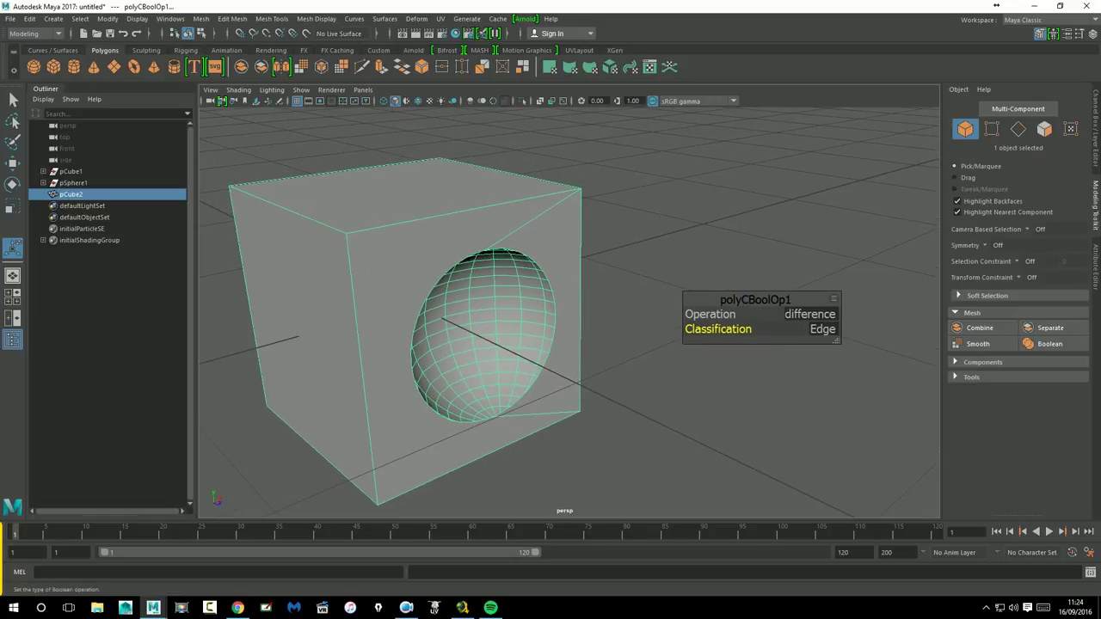
click(807, 316)
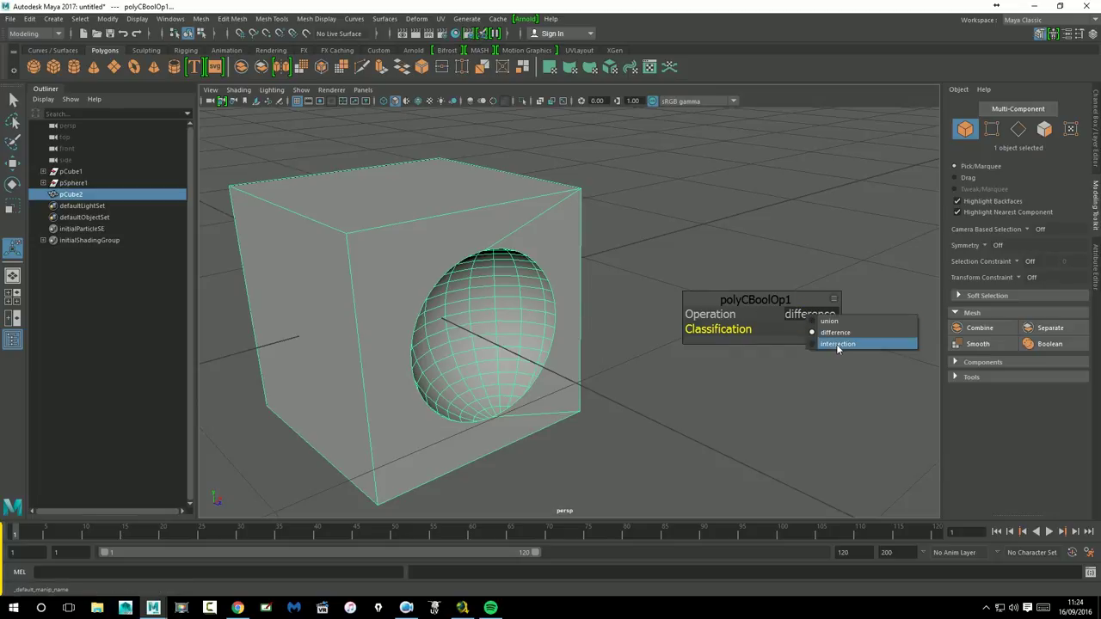
click(836, 344)
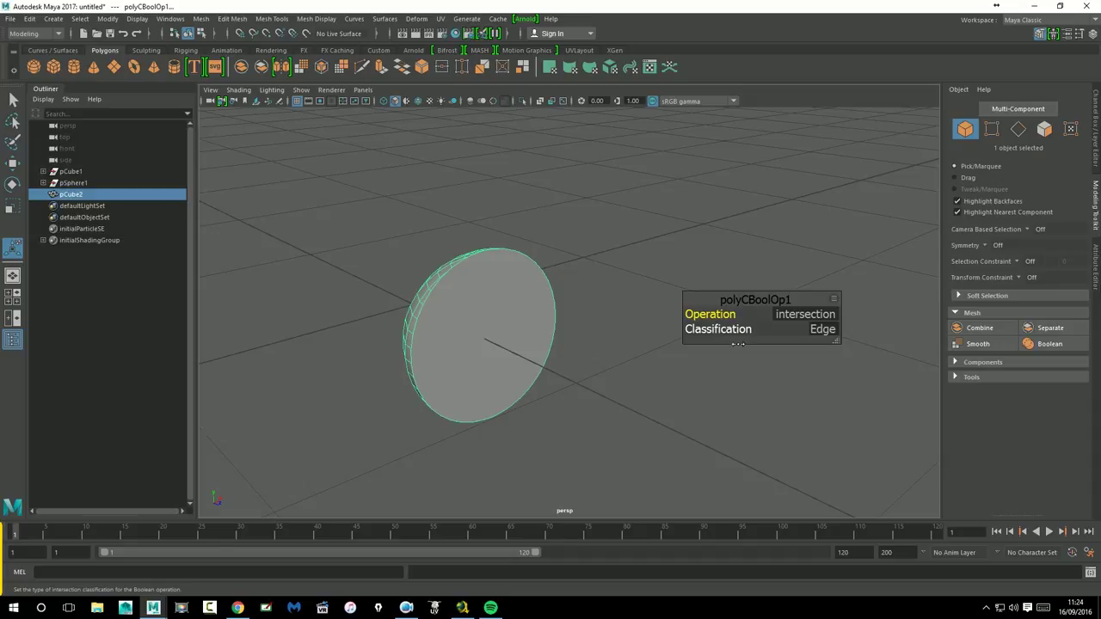
mouse_move(738, 344)
alt+mouse_down()
mouse_move(503, 295)
mouse_move(542, 357)
alt+mouse_up()
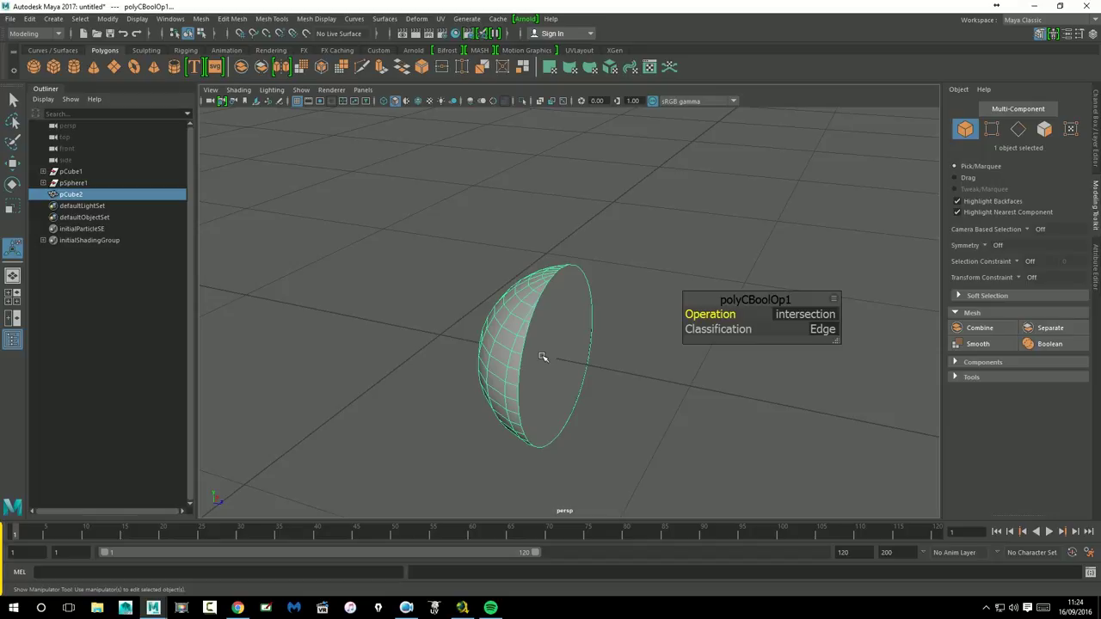
click(812, 317)
click(833, 335)
mouse_move(619, 418)
alt+mouse_down()
mouse_move(590, 422)
mouse_move(651, 422)
alt+mouse_up()
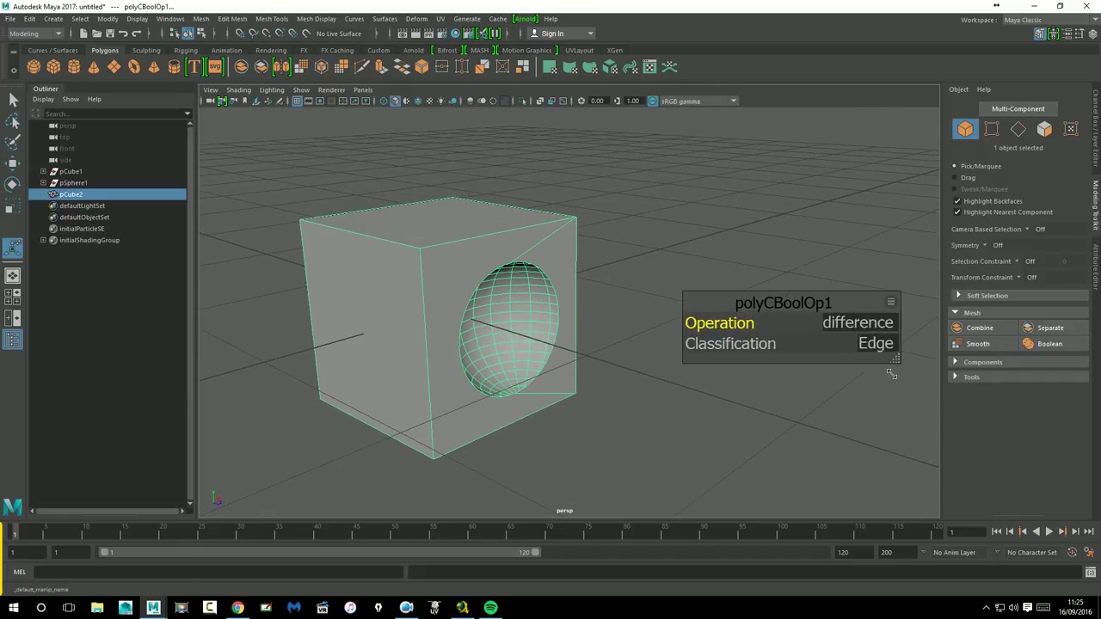
- Keep difference in the polyCBoolOp1 in-view editor, repositioning it and dismissing its options menu
click(853, 326)
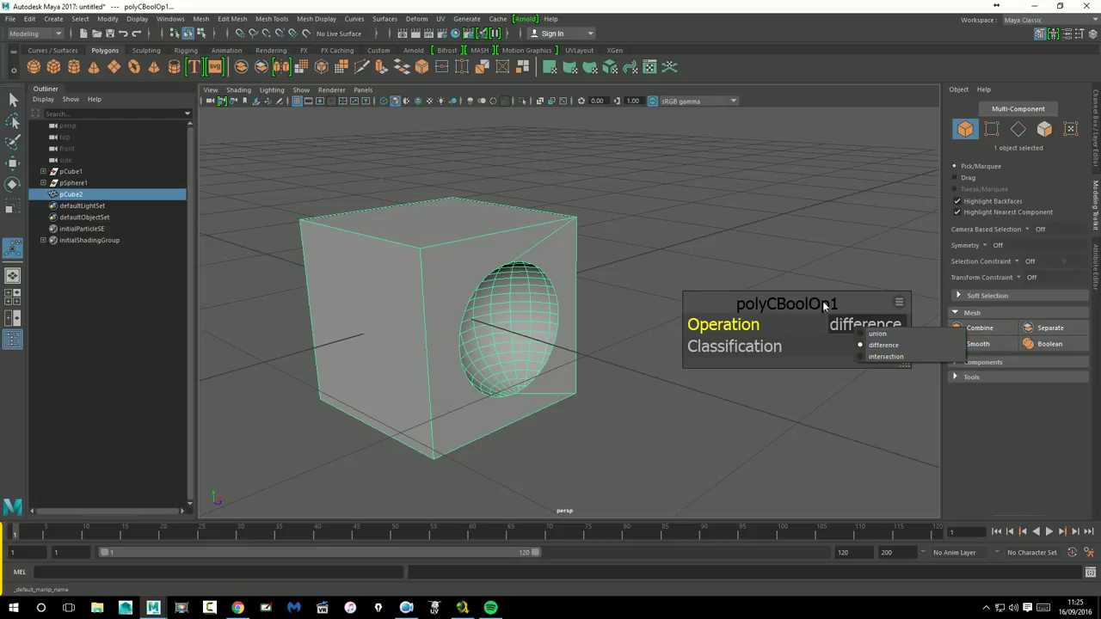
click(822, 301)
drag(809, 305, 763, 292)
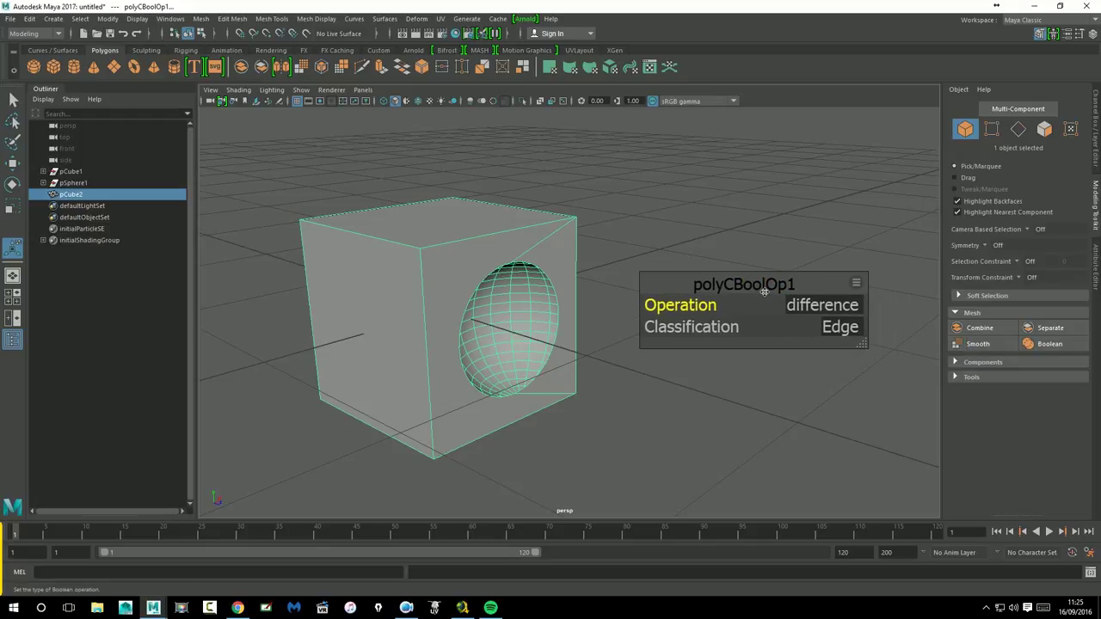
click(857, 285)
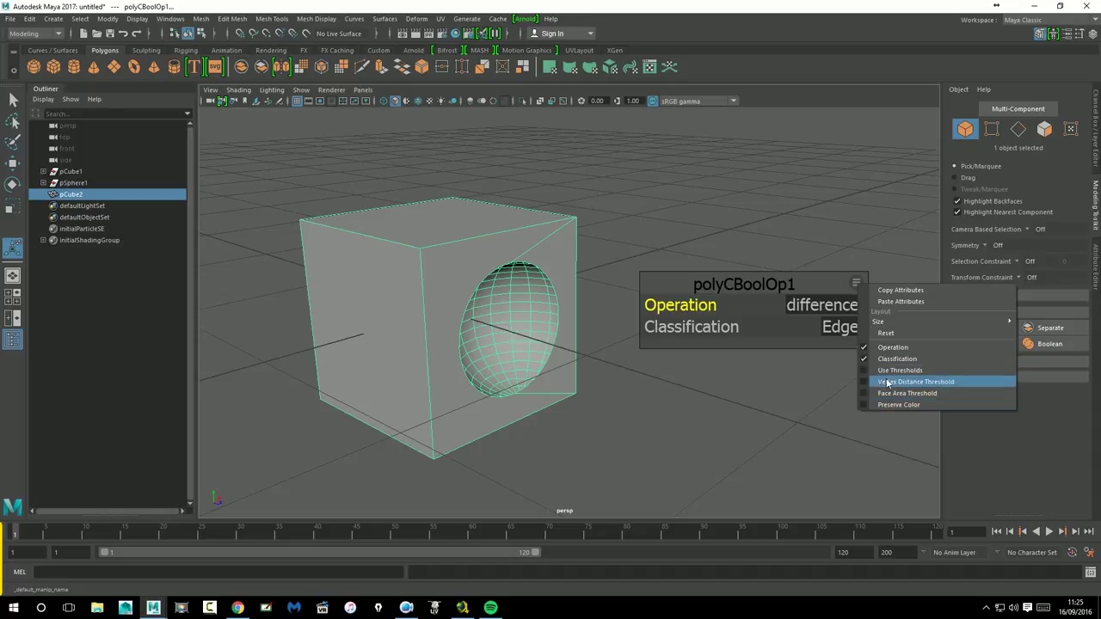
click(818, 316)
drag(790, 305, 777, 289)
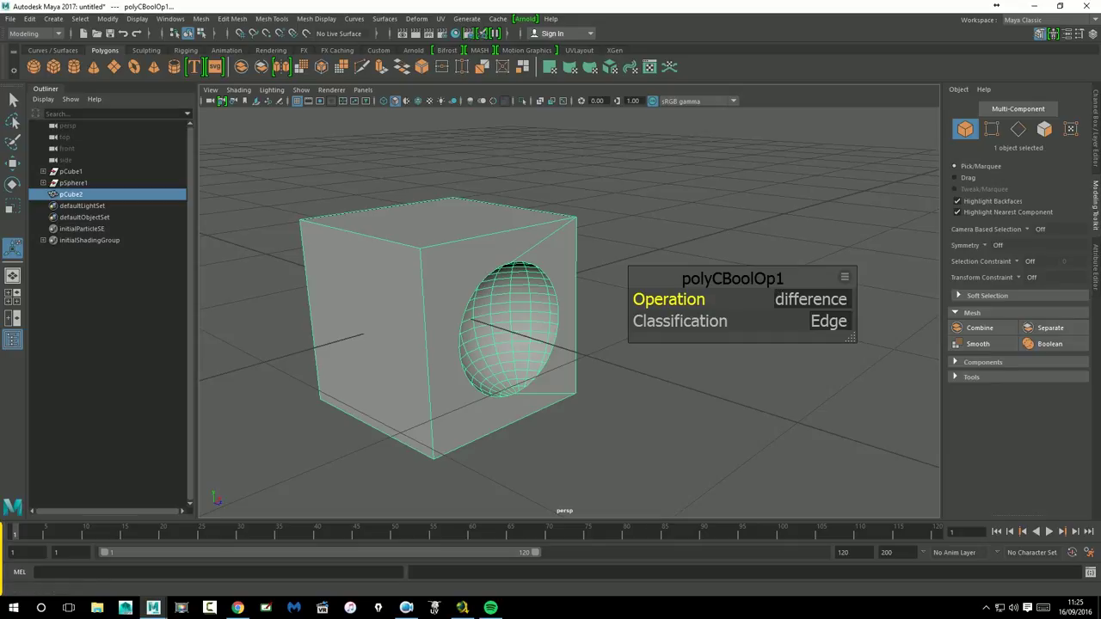
- Close the in-view editor and recentre the view on the cube
click(647, 296)
alt+drag(646, 295, 659, 292)
scroll(600, 305, down, 3)
scroll(598, 305, up, 3)
scroll(545, 308, down, 3)
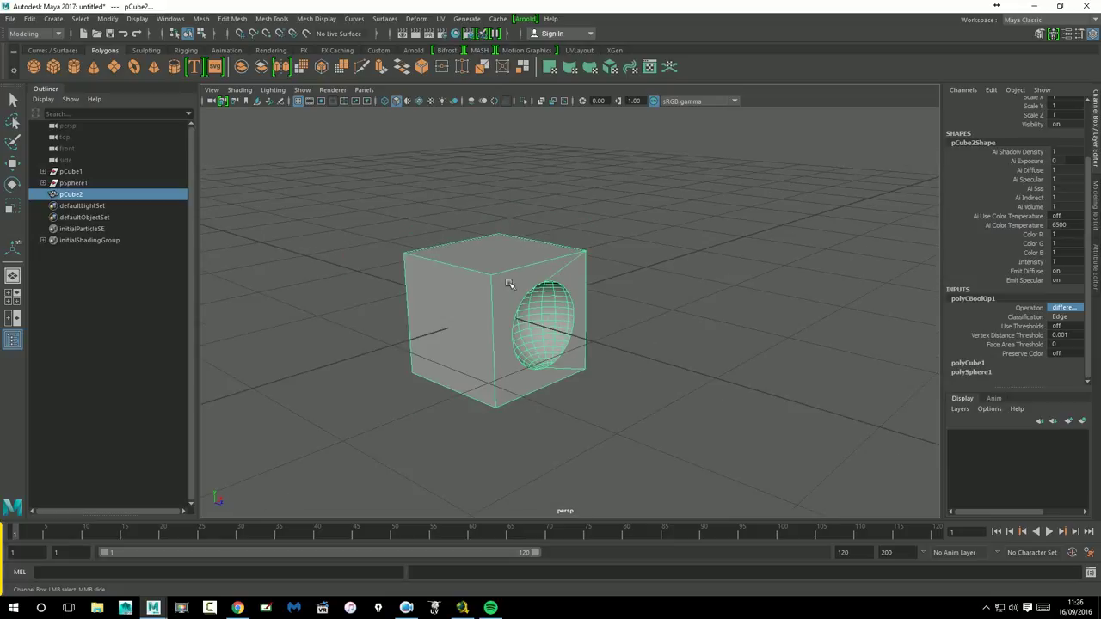
- Delete the boolean result pCube2 and create a new polygon cube and sphere
key(t)
key(Delete)
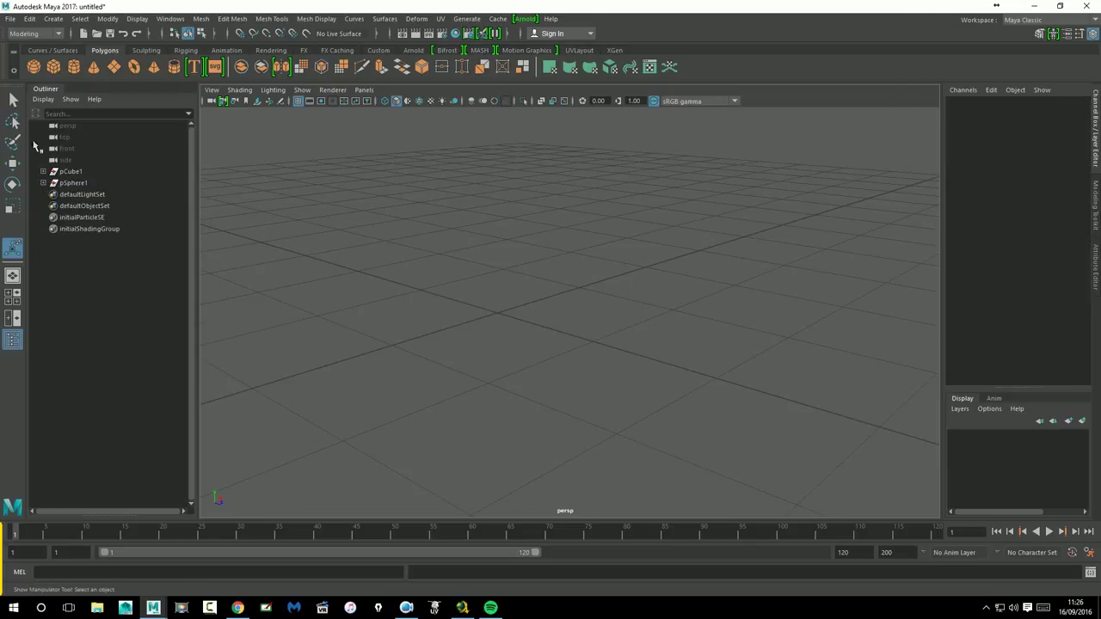
click(53, 67)
click(34, 68)
- Move the new sphere along Z, undoing an accidentally added extra sphere
click(818, 265)
click(510, 295)
click(13, 164)
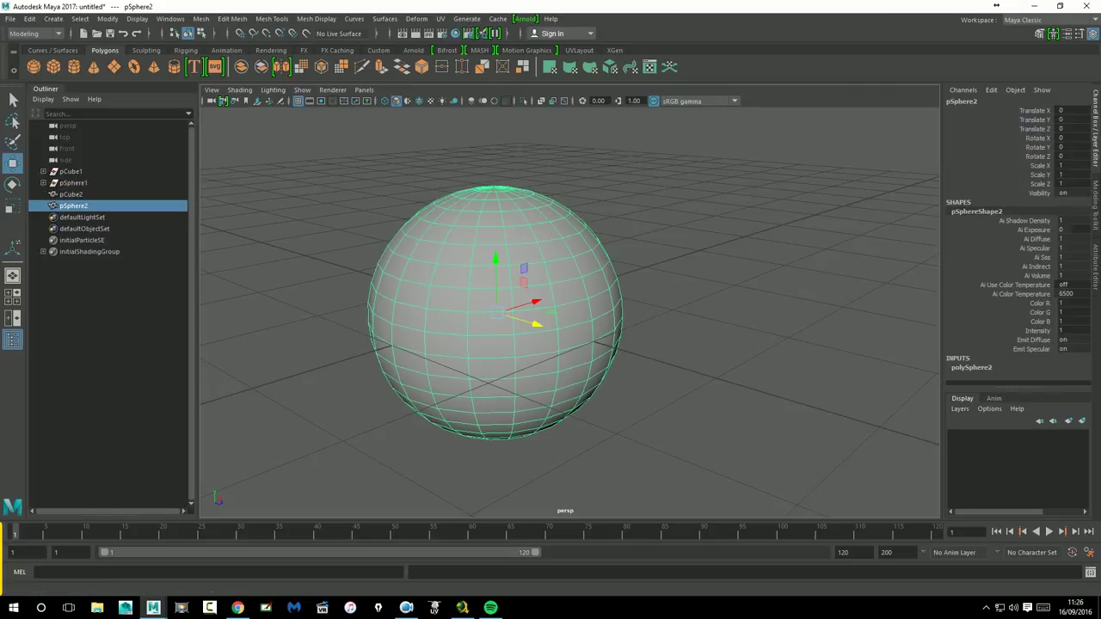
drag(535, 320, 874, 399)
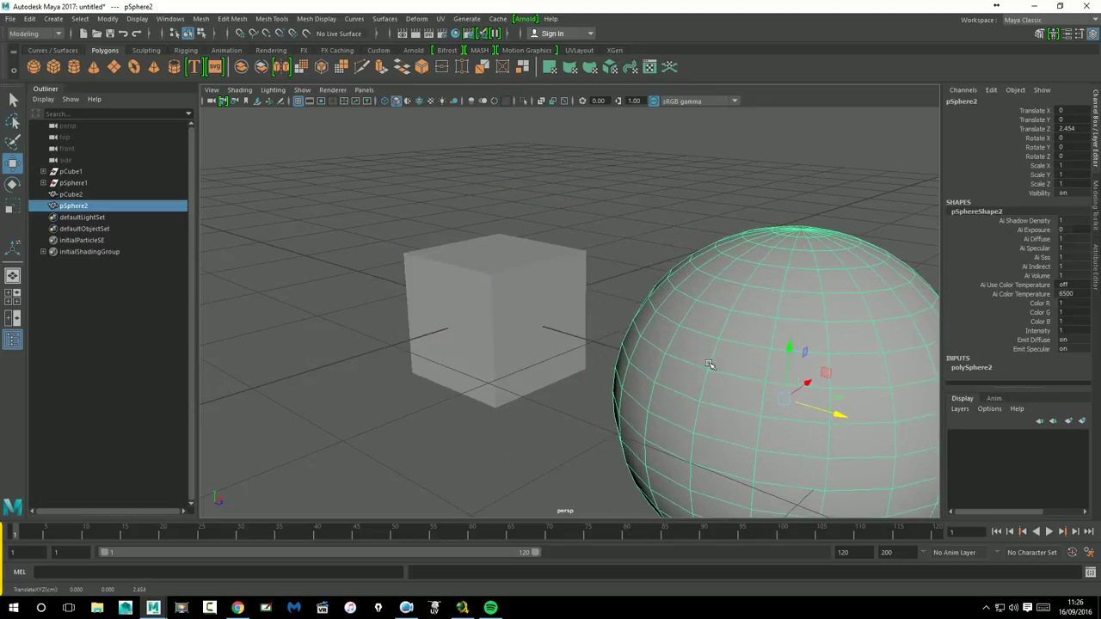
scroll(874, 399, down, 4)
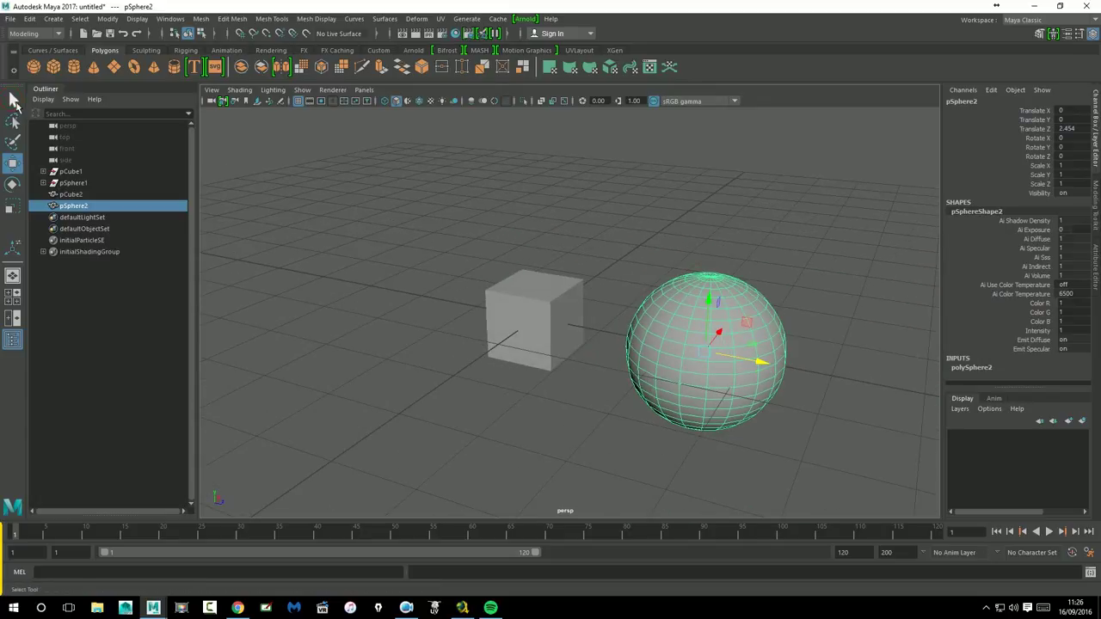
click(14, 101)
click(36, 71)
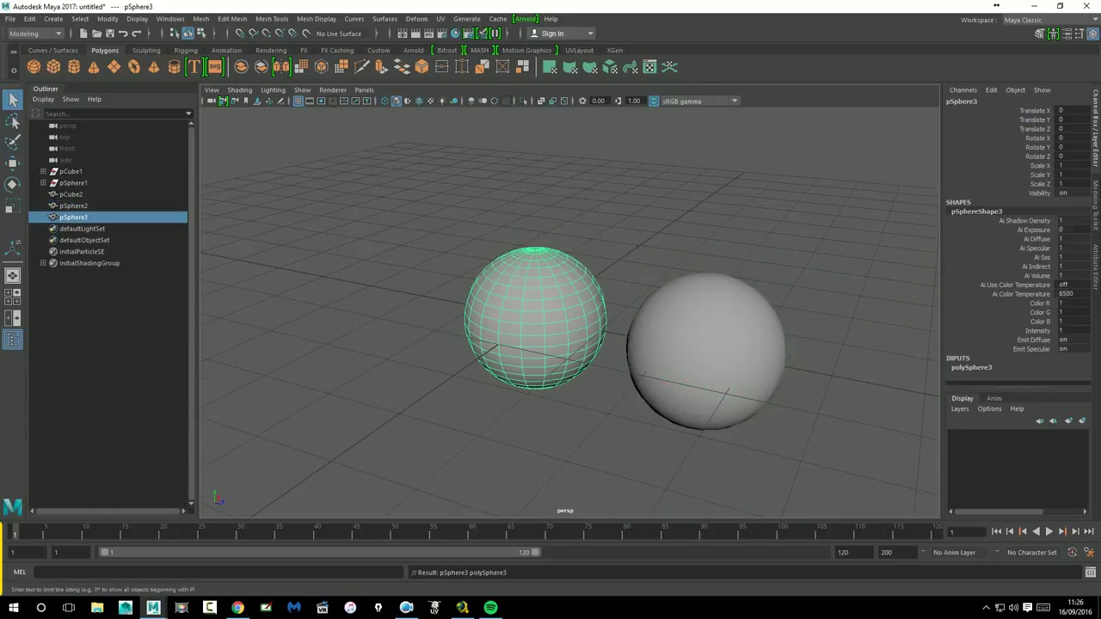
key(ctrl+z)
scroll(663, 372, up, 2)
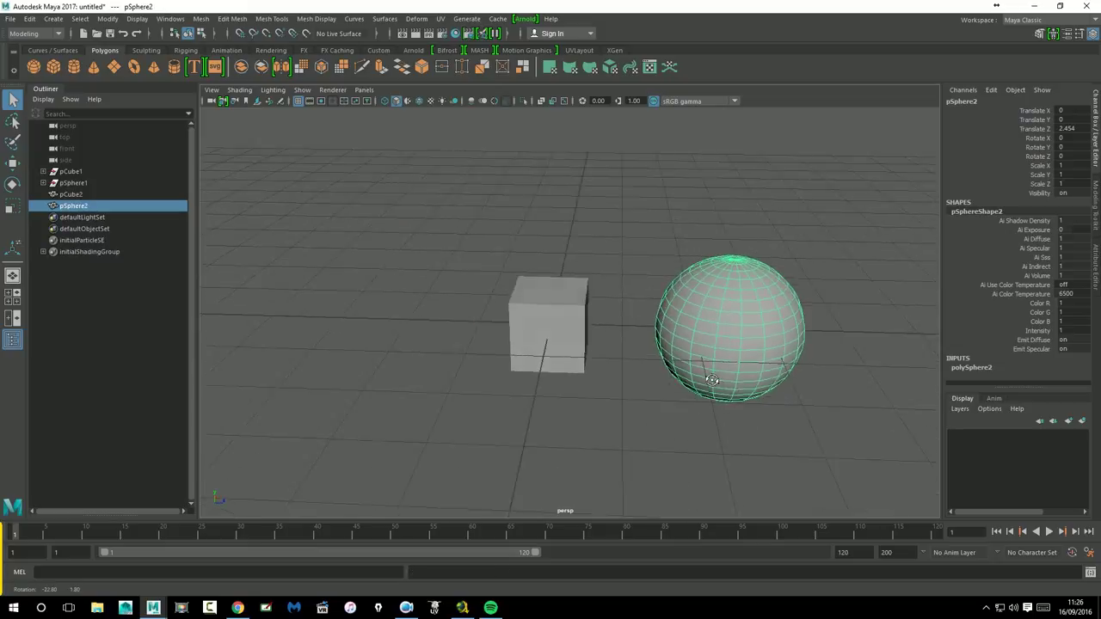
scroll(679, 364, up, 2)
scroll(680, 364, up, 2)
scroll(602, 327, up, 2)
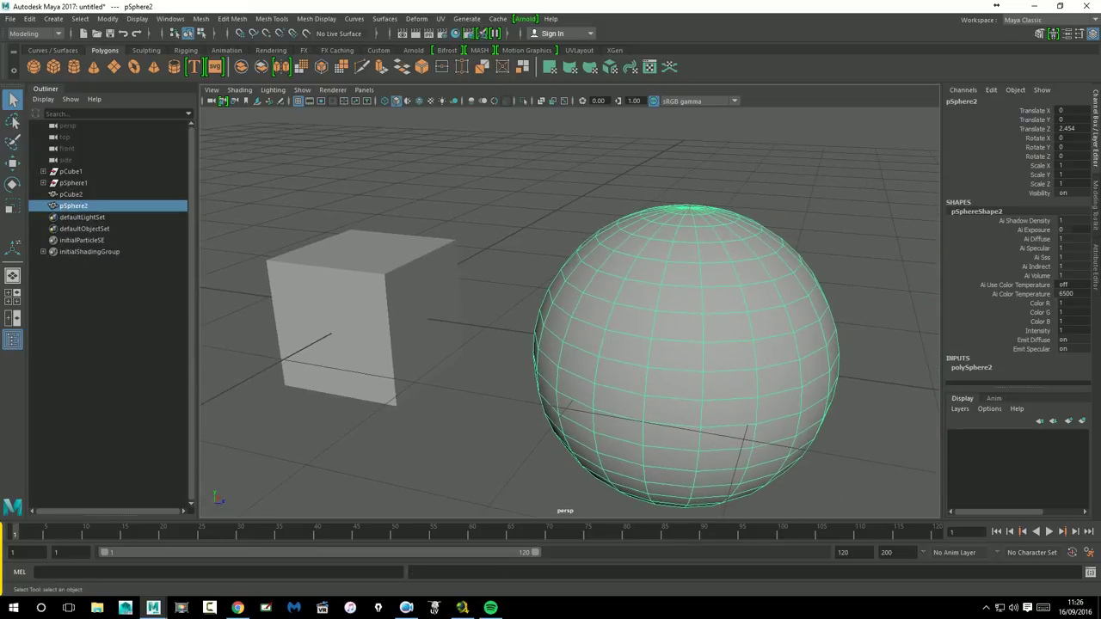
- Scale pSphere2 to about 0.455, slide it to Z 0.622 into the cube, and select the cube too
click(13, 206)
drag(680, 355, 550, 393)
key(w)
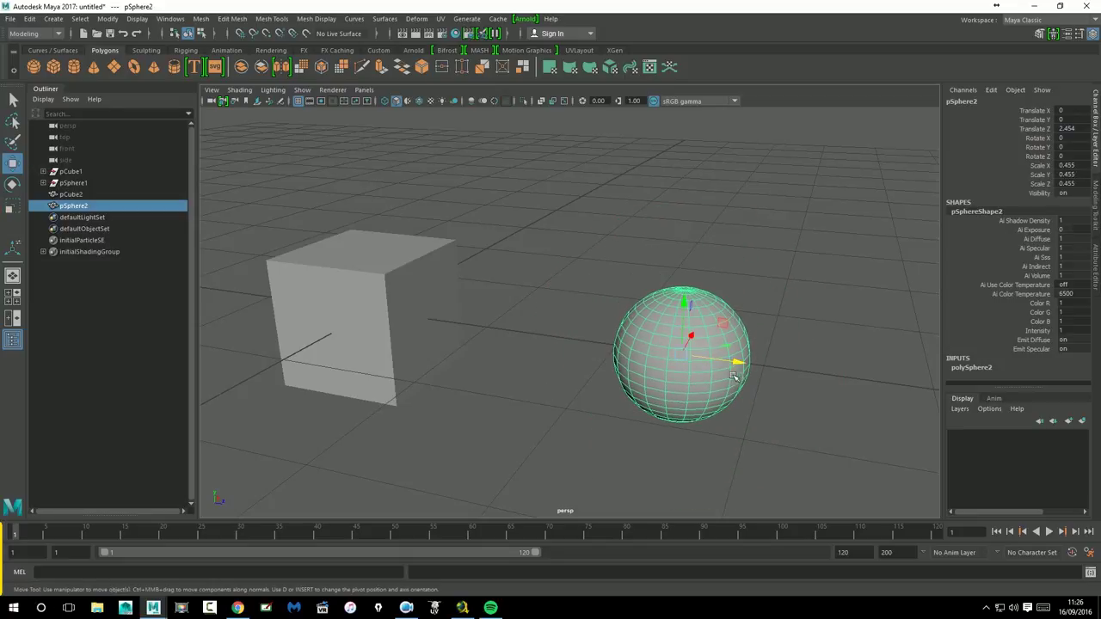
drag(734, 376, 493, 349)
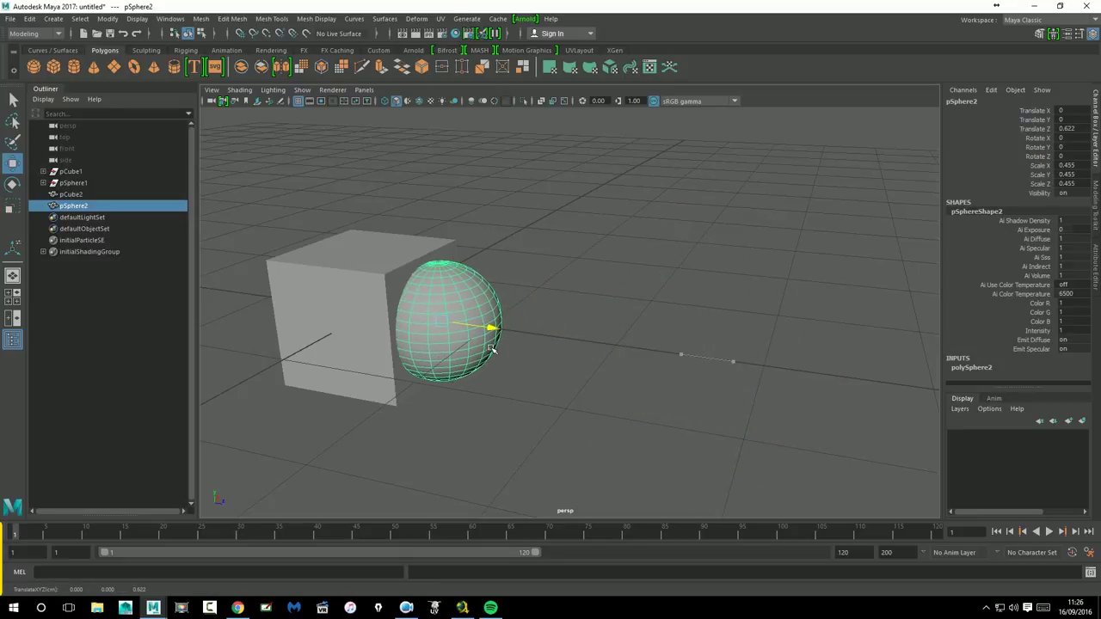
shift+click(344, 361)
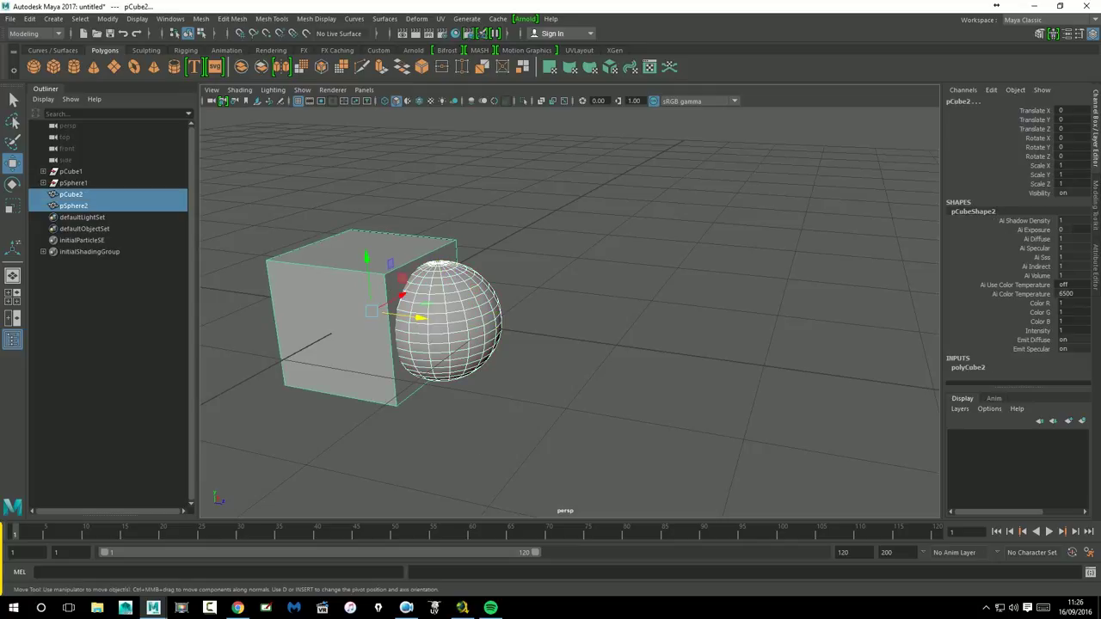
- Boolean the cube and sphere and switch polyCBoolOp1 from union to difference
click(1095, 210)
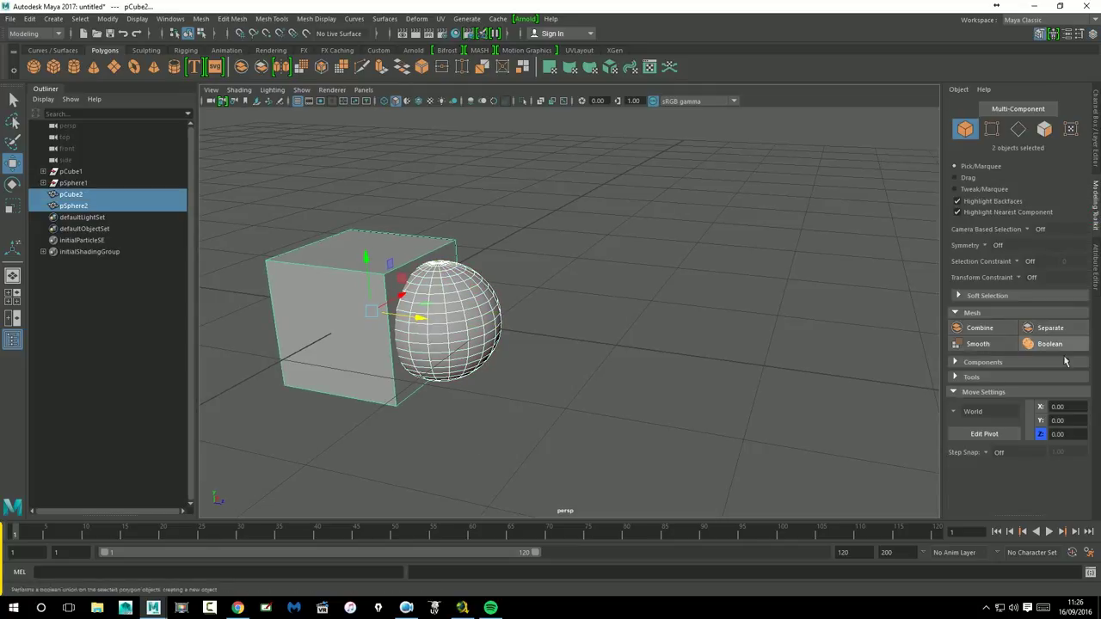
click(1051, 347)
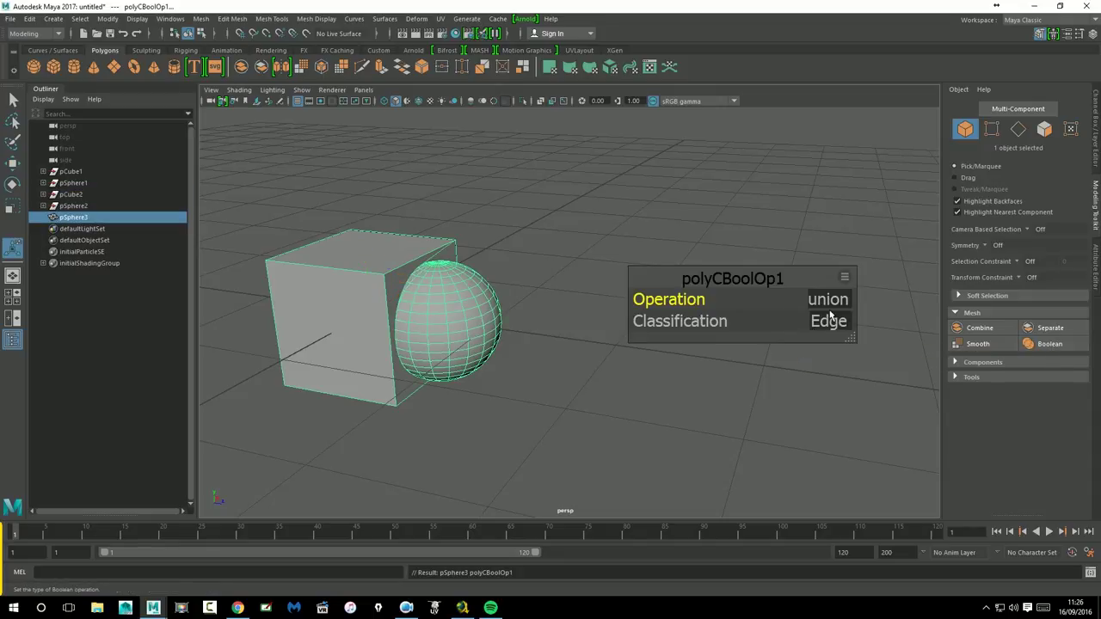
click(830, 316)
click(850, 314)
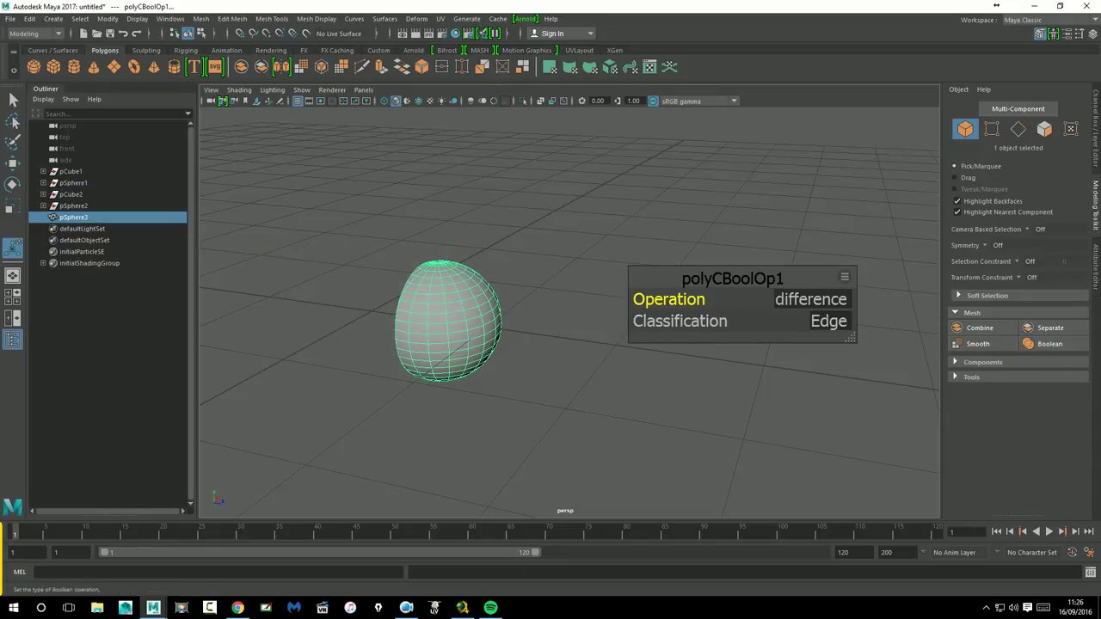
alt+drag(830, 323, 484, 320)
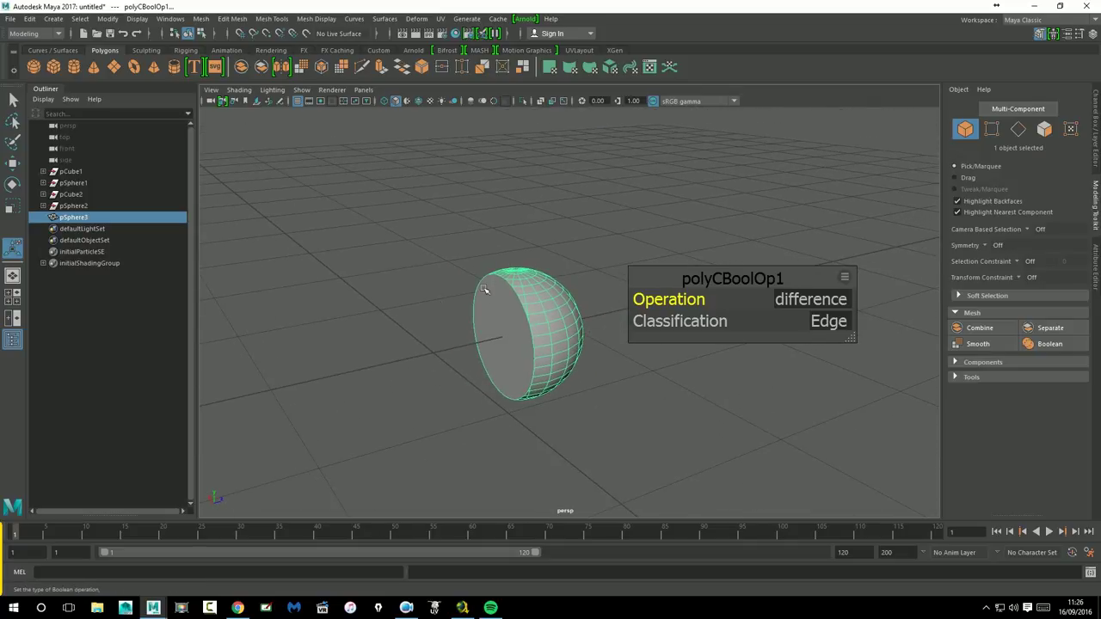
alt+drag(519, 433, 520, 423)
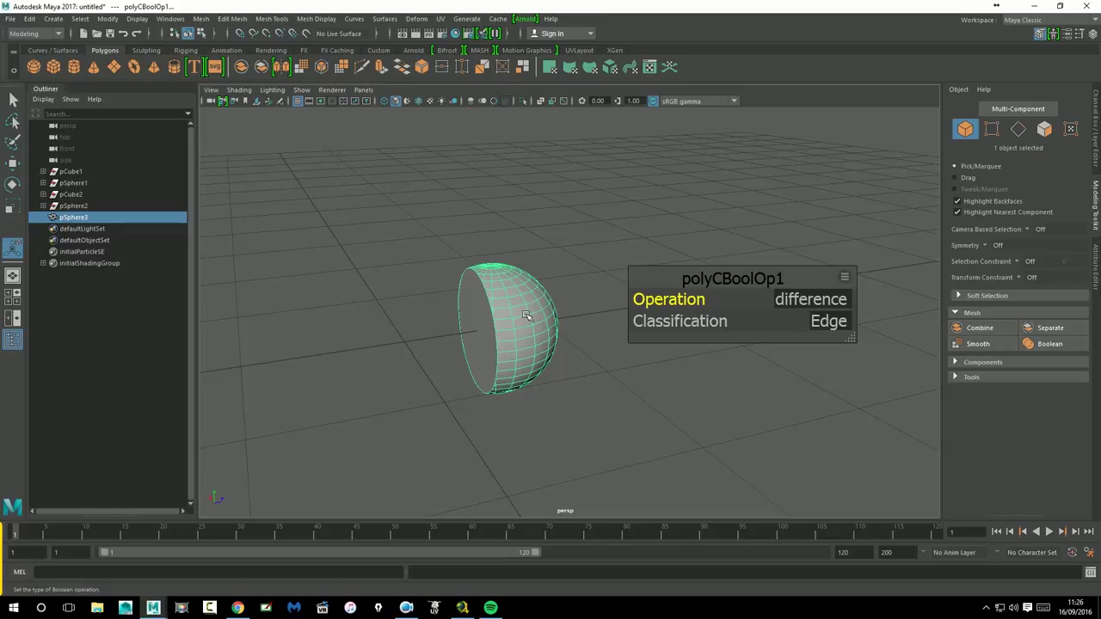
- Change the Boolean operation to intersection, leaving only the overlapping sphere cap
click(791, 298)
click(809, 331)
alt+drag(537, 456, 479, 457)
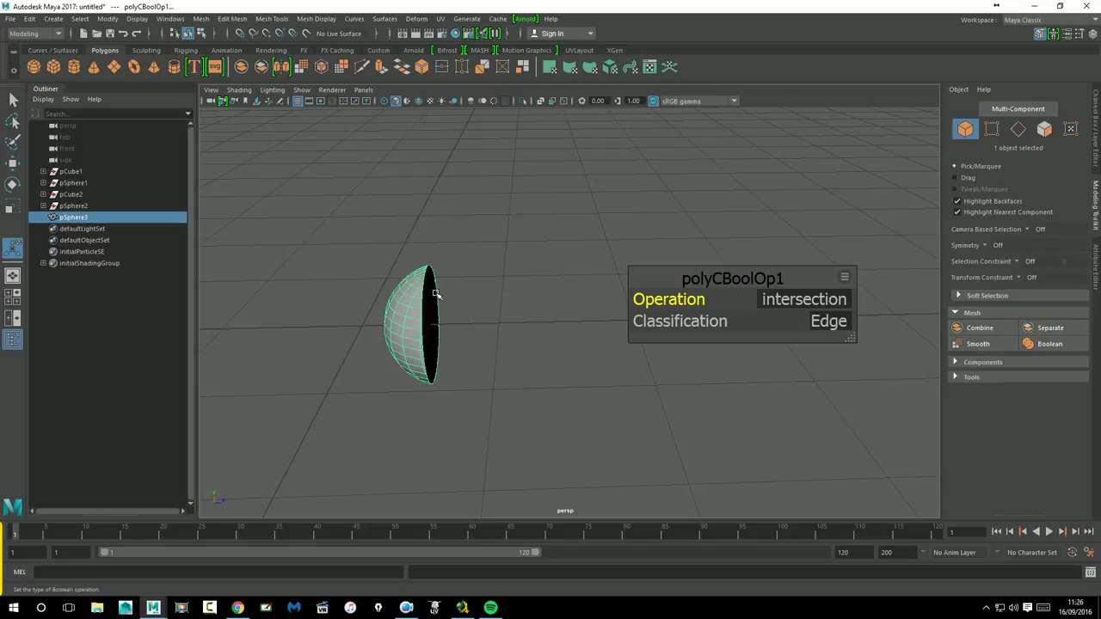
- Select the objects in the Outliner in turn, trying small moves on pCube1, pSphere1 and pCube2 and undoing some of them
click(79, 208)
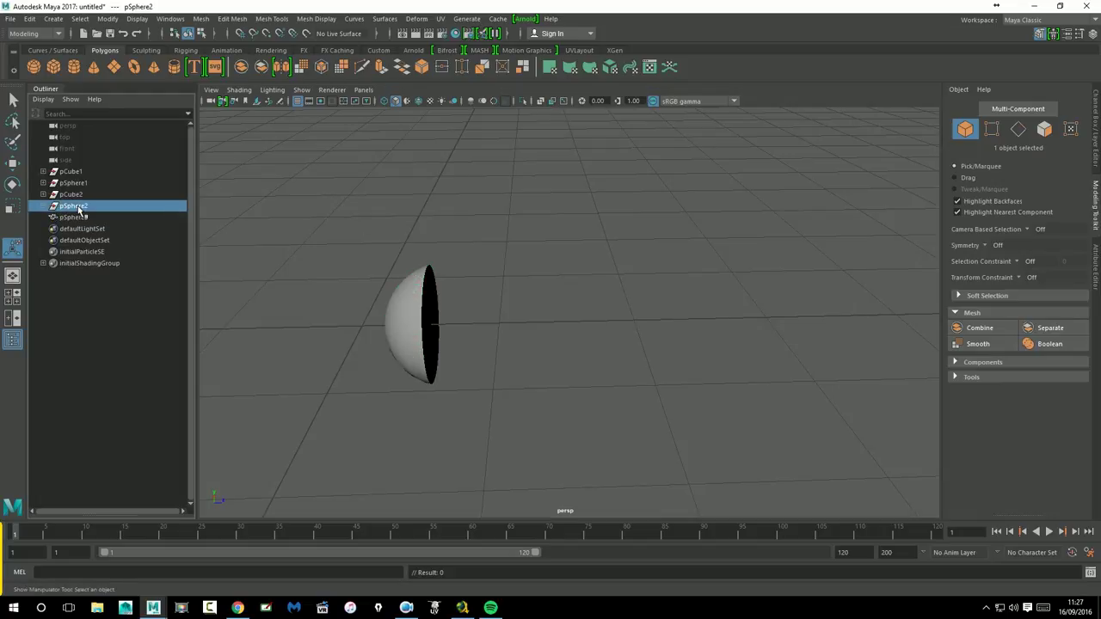
click(73, 195)
click(73, 183)
click(73, 172)
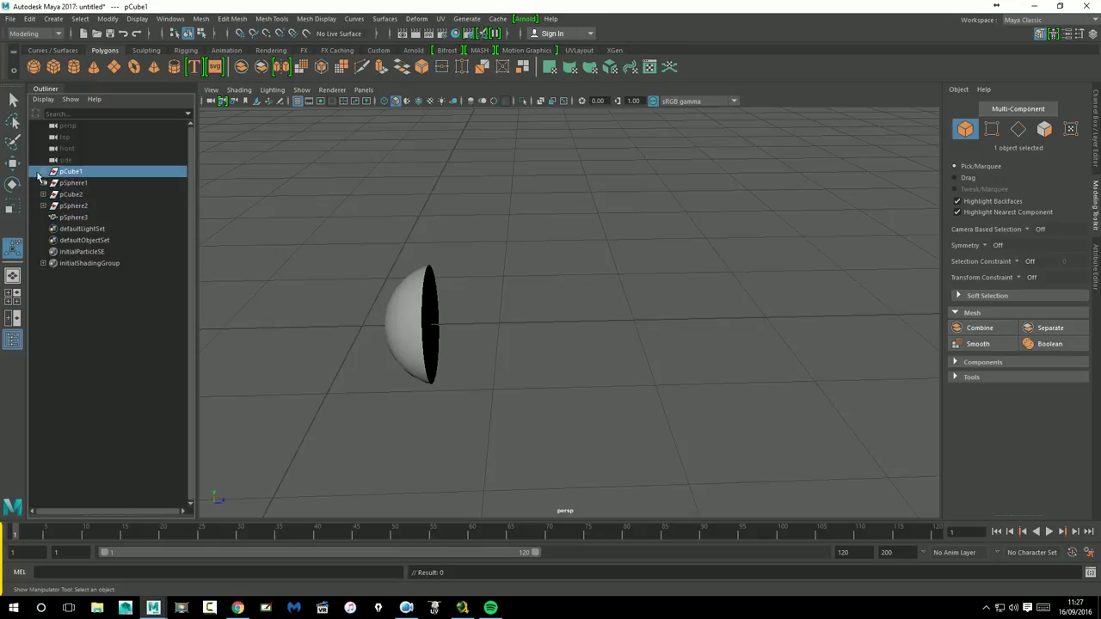
key(w)
drag(420, 326, 393, 327)
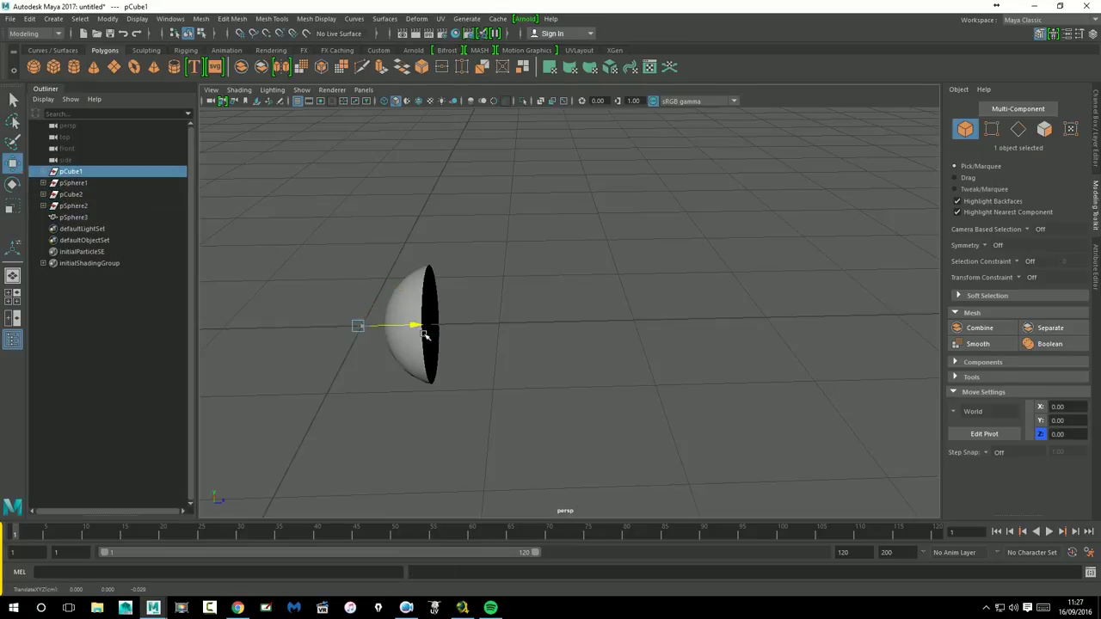
key(ctrl+z)
click(75, 184)
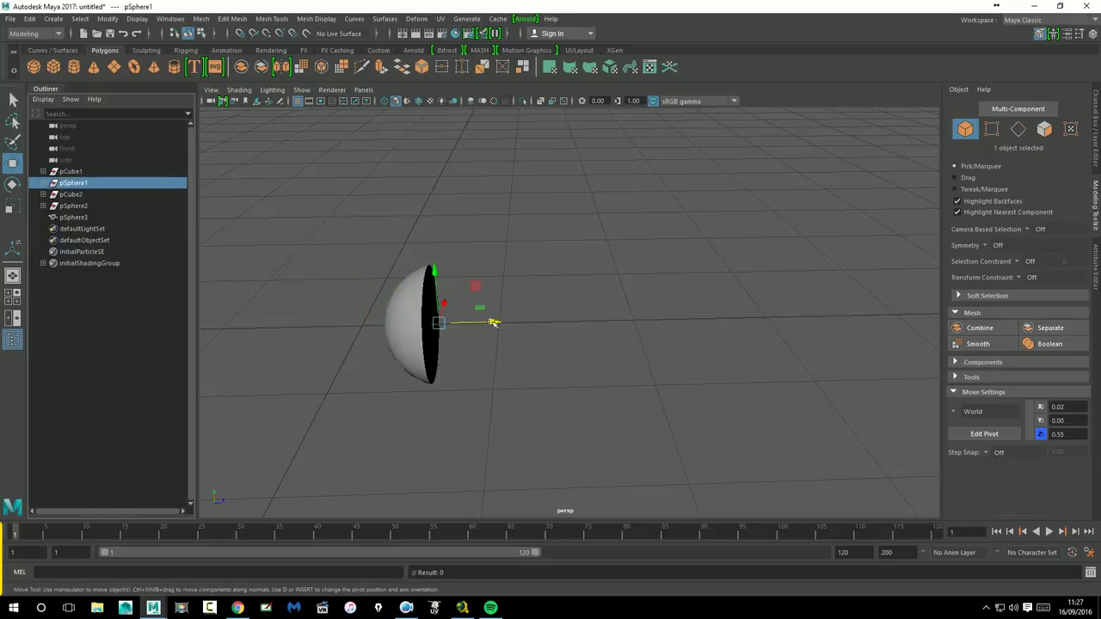
drag(490, 323, 496, 322)
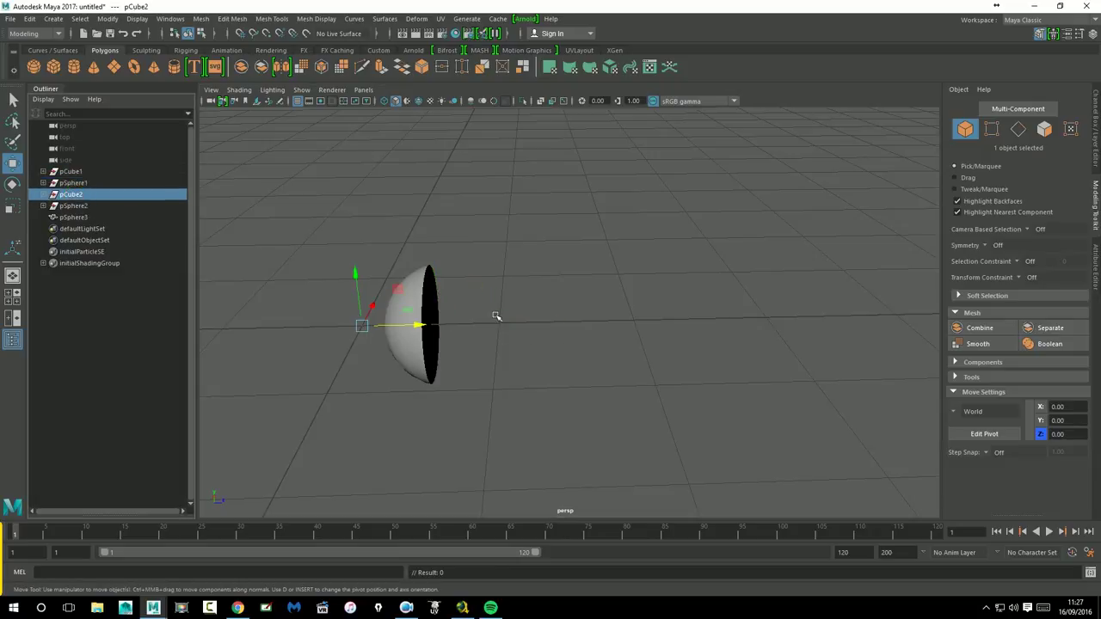
click(430, 328)
drag(419, 329, 464, 338)
key(ctrl+z)
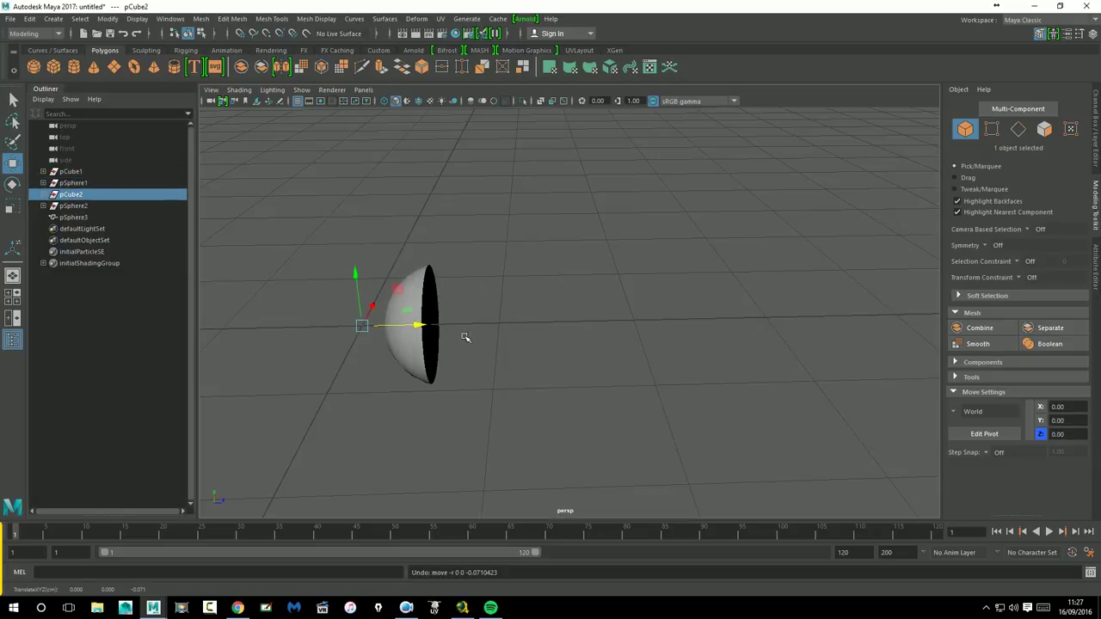
- Delete pSphere2, pCube1, pSphere1 and pSphere3 from the Outliner, emptying the scene
click(74, 206)
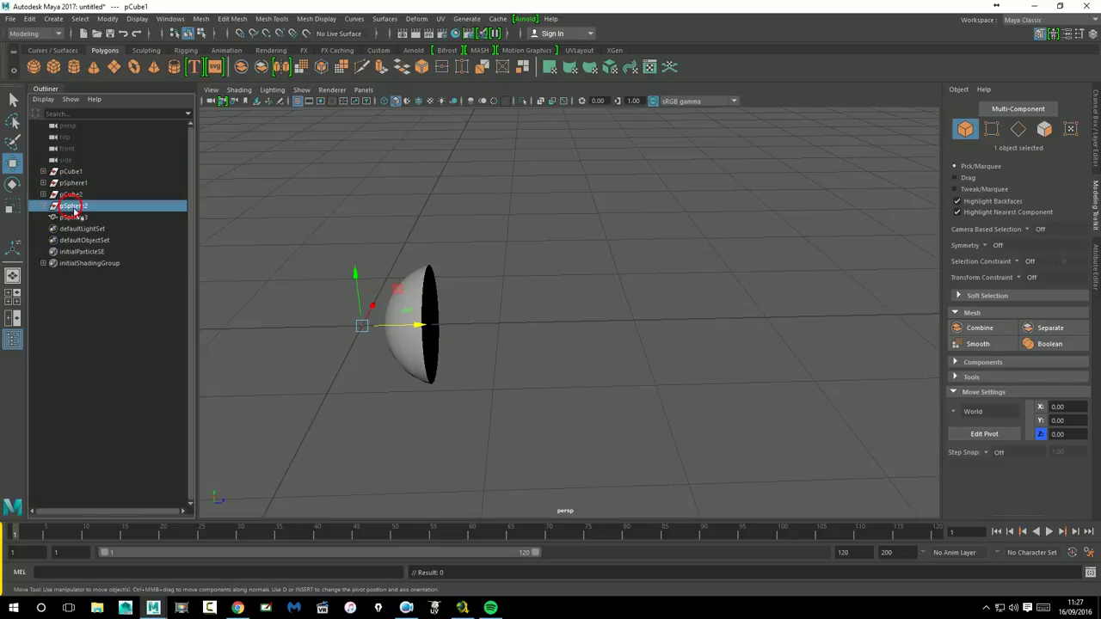
key(Delete)
click(72, 193)
key(Delete)
click(71, 183)
key(Delete)
click(72, 171)
key(Delete)
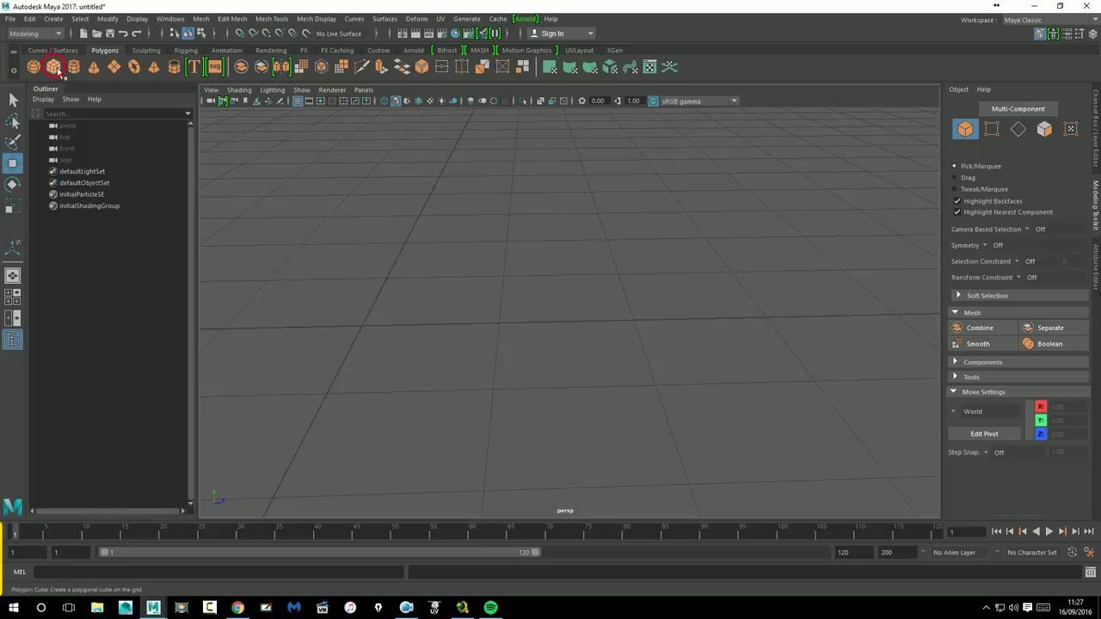
- Create a polygon cube and sphere and scale the sphere to about 0.45
click(53, 67)
click(32, 67)
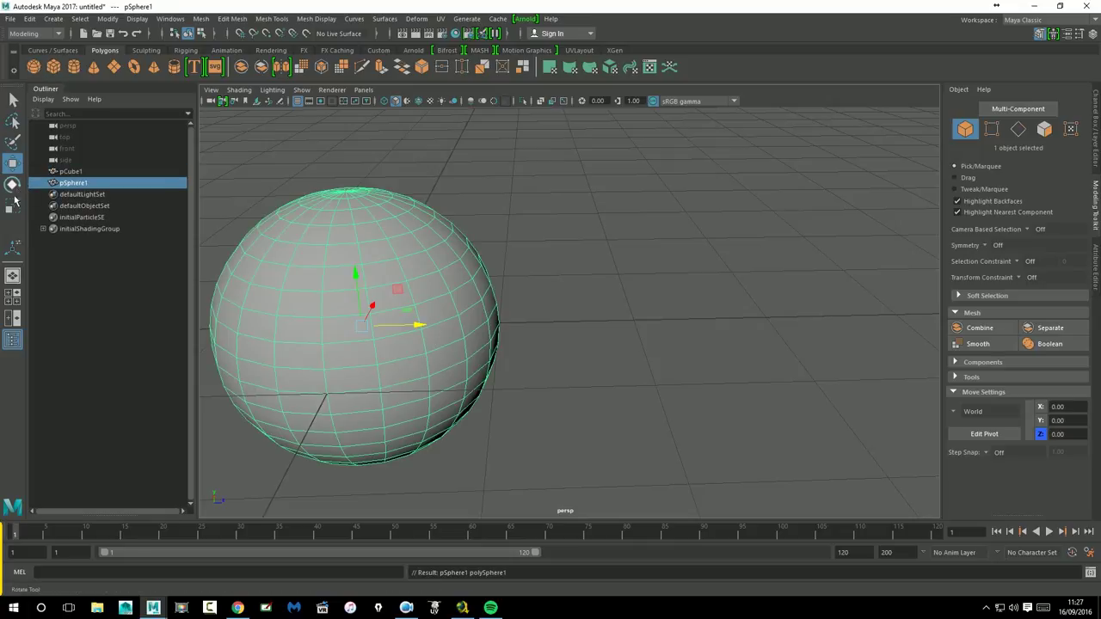
key(r)
drag(363, 329, 238, 351)
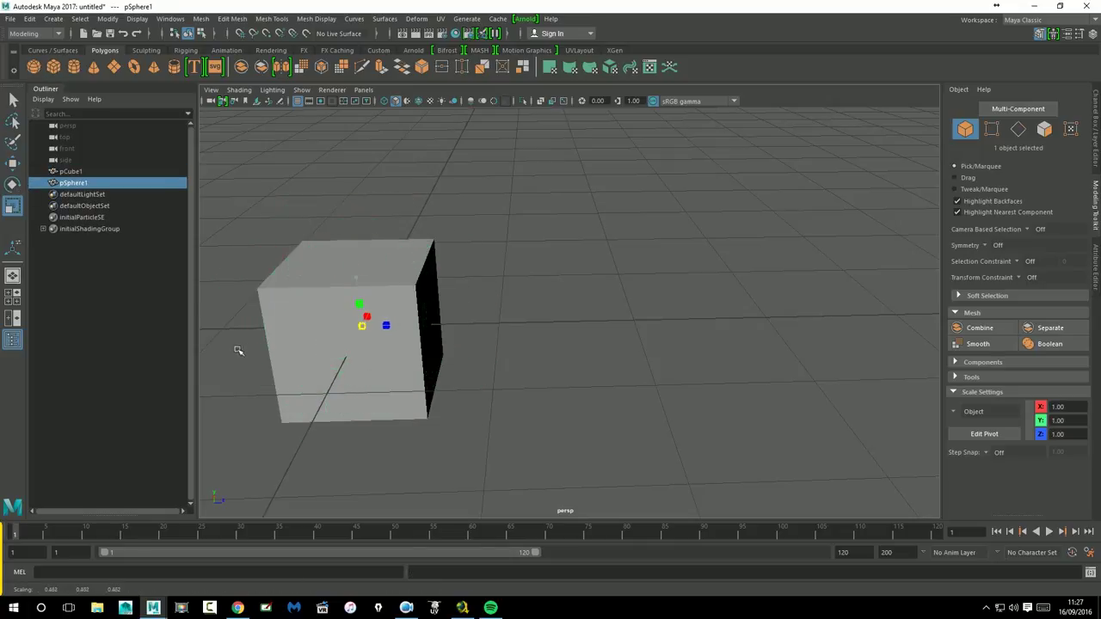
- Move the sphere to Z 0.61 so it pokes out of the cube, then select both
click(14, 163)
mouse_move(419, 325)
mouse_down()
mouse_move(503, 350)
mouse_move(541, 401)
mouse_move(609, 388)
mouse_move(533, 363)
mouse_move(661, 400)
mouse_move(640, 393)
mouse_up()
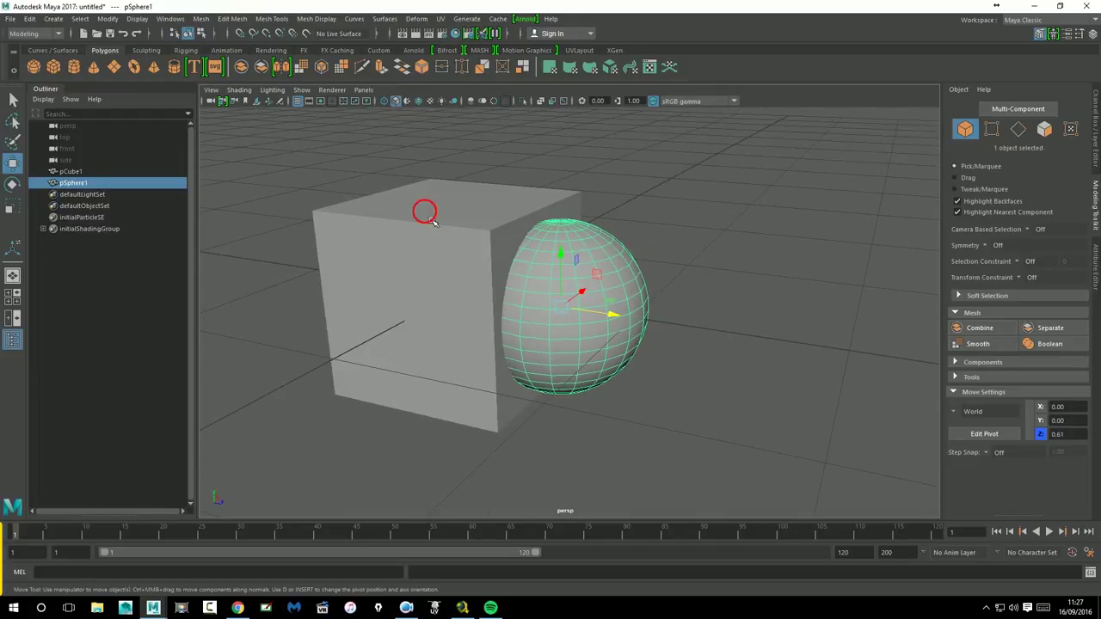
click(432, 221)
shift+click(619, 285)
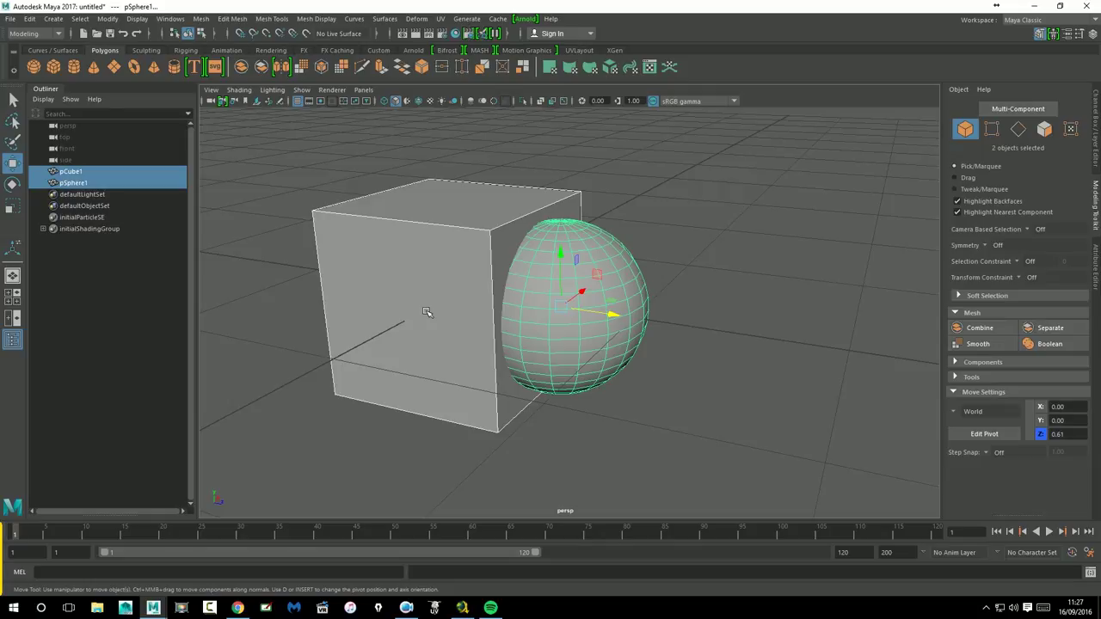
- Set pCube1's polyCube1 subdivisions width, height and depth to 20 in the Channel Box
click(681, 252)
click(426, 254)
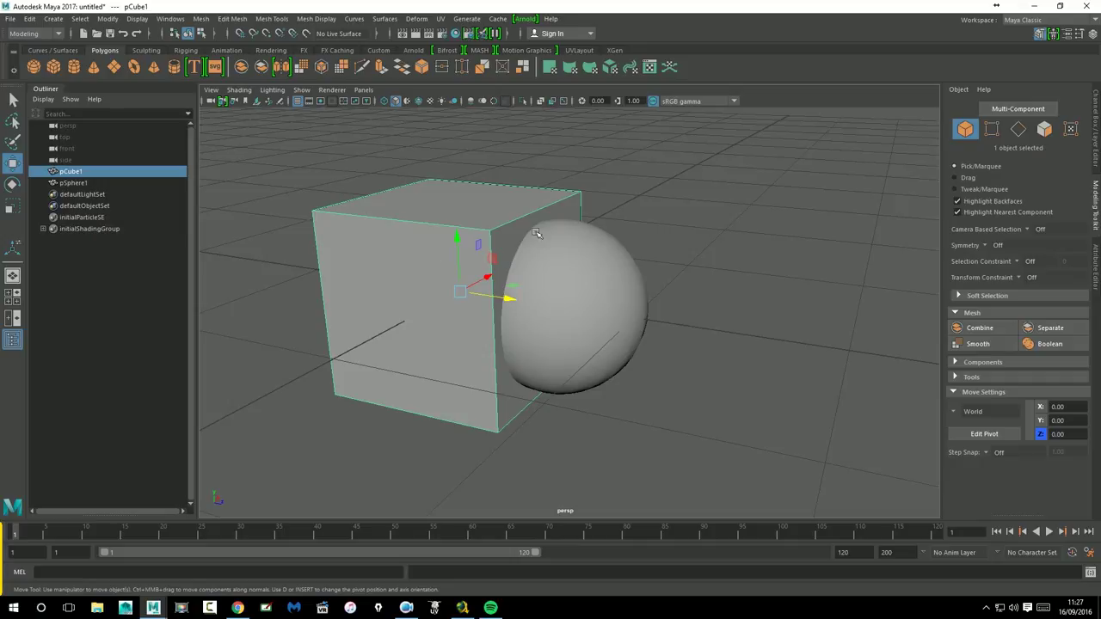
key(ctrl+a)
click(1096, 159)
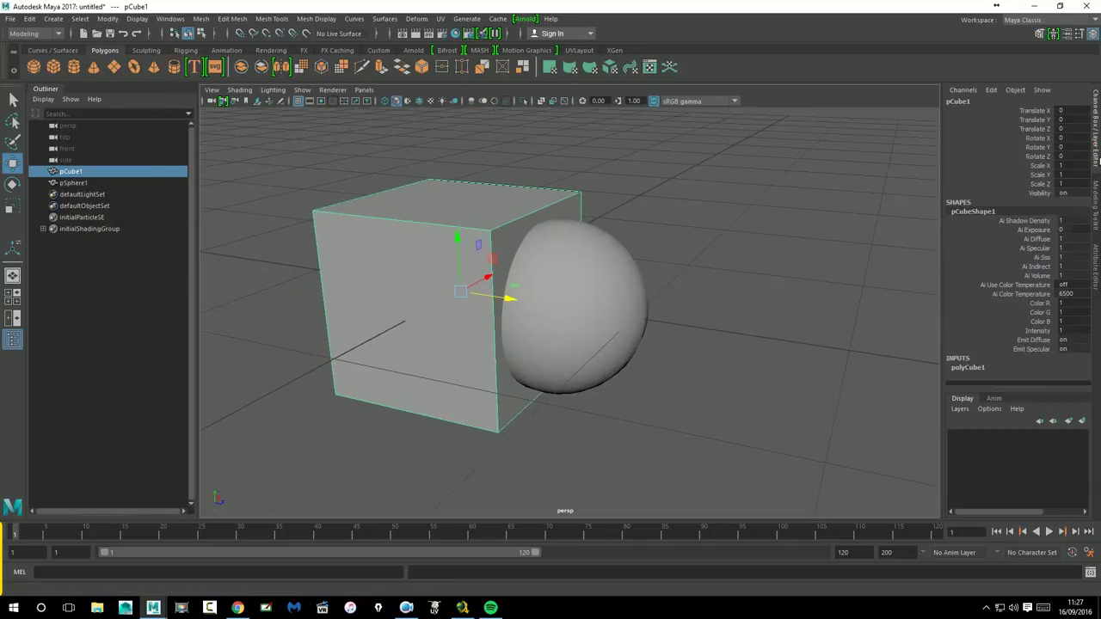
click(970, 367)
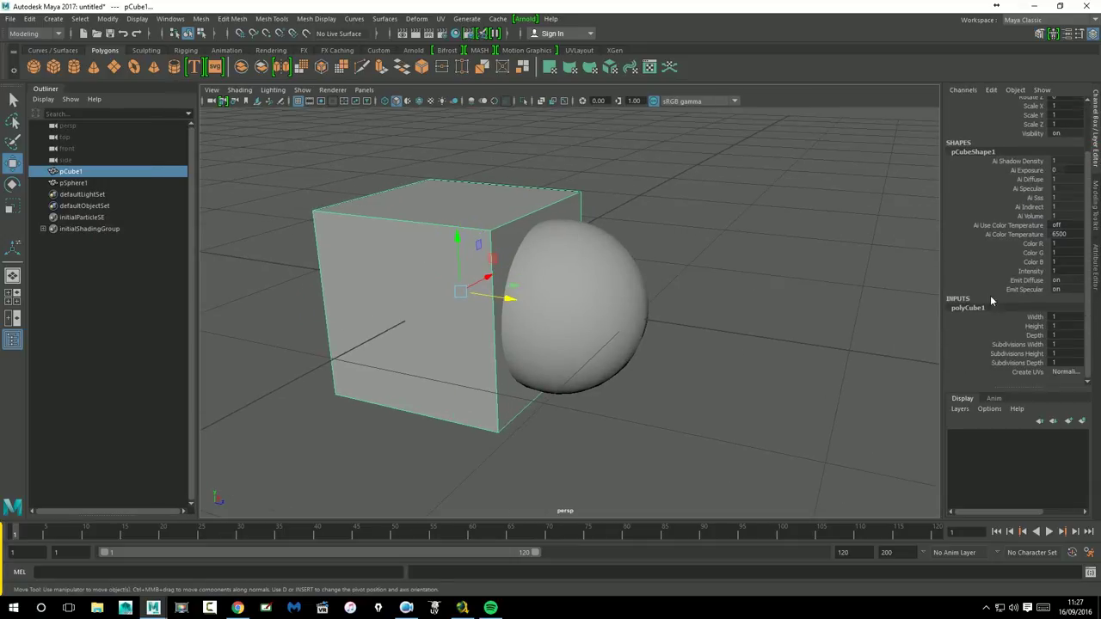
drag(1066, 344, 1066, 367)
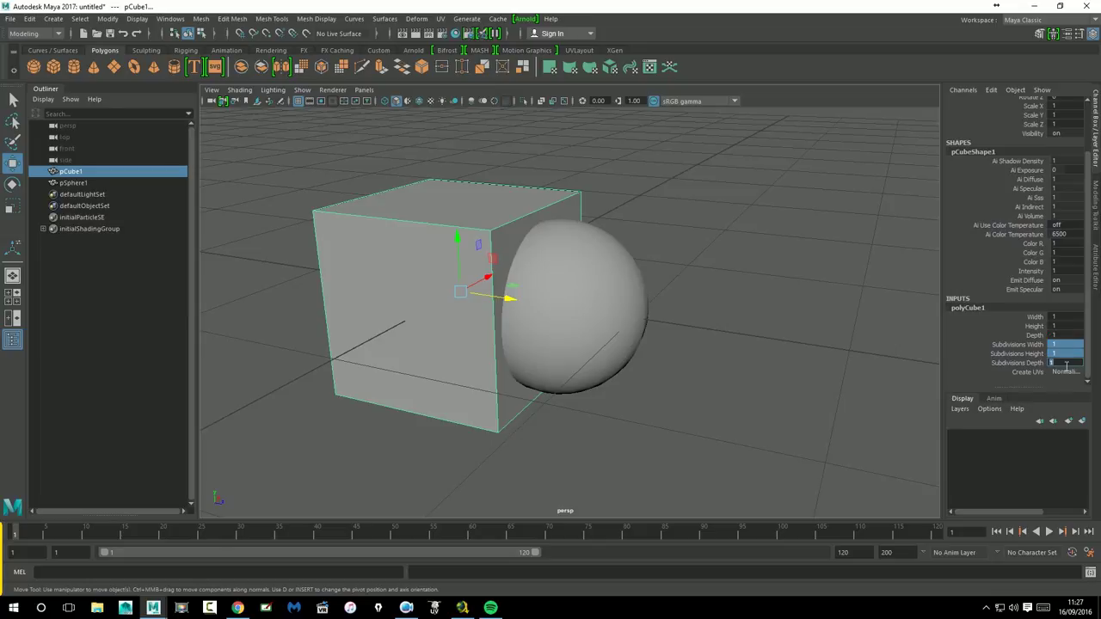
text(20)
key(Return)
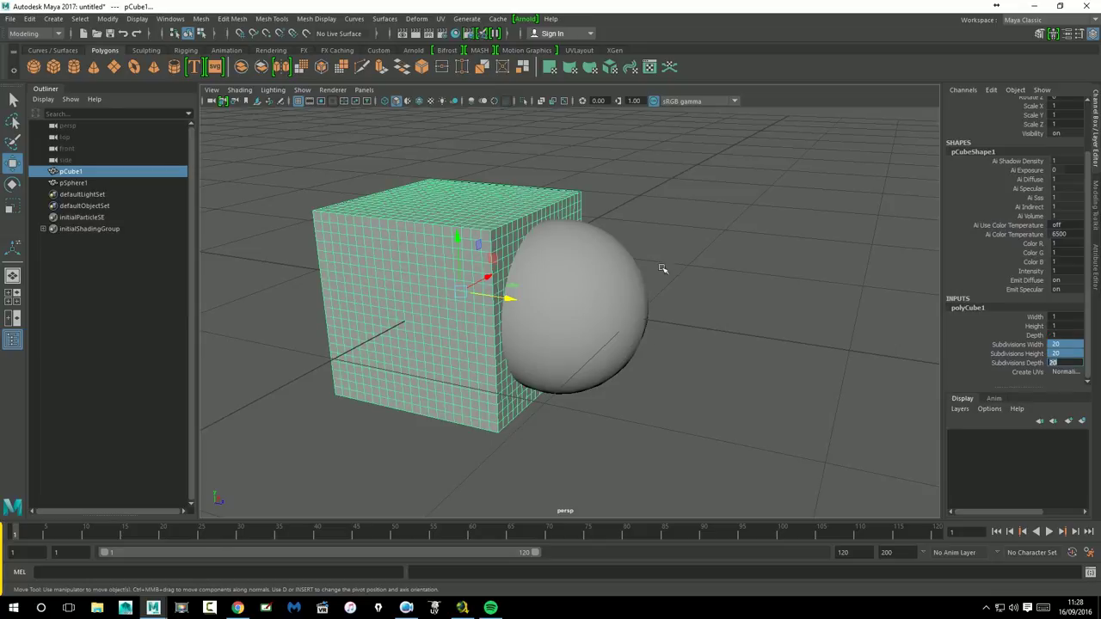
- Select the cube and add the sphere to the selection
click(662, 269)
mouse_move(663, 255)
alt+mouse_down()
mouse_move(641, 238)
mouse_move(619, 312)
alt+mouse_up()
click(619, 312)
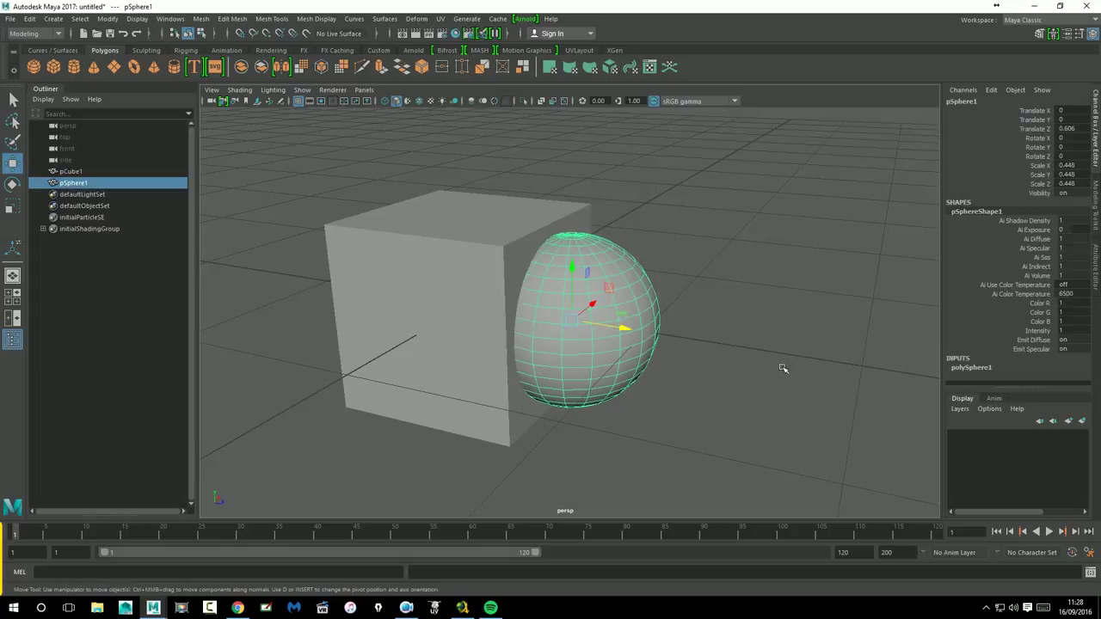
click(475, 237)
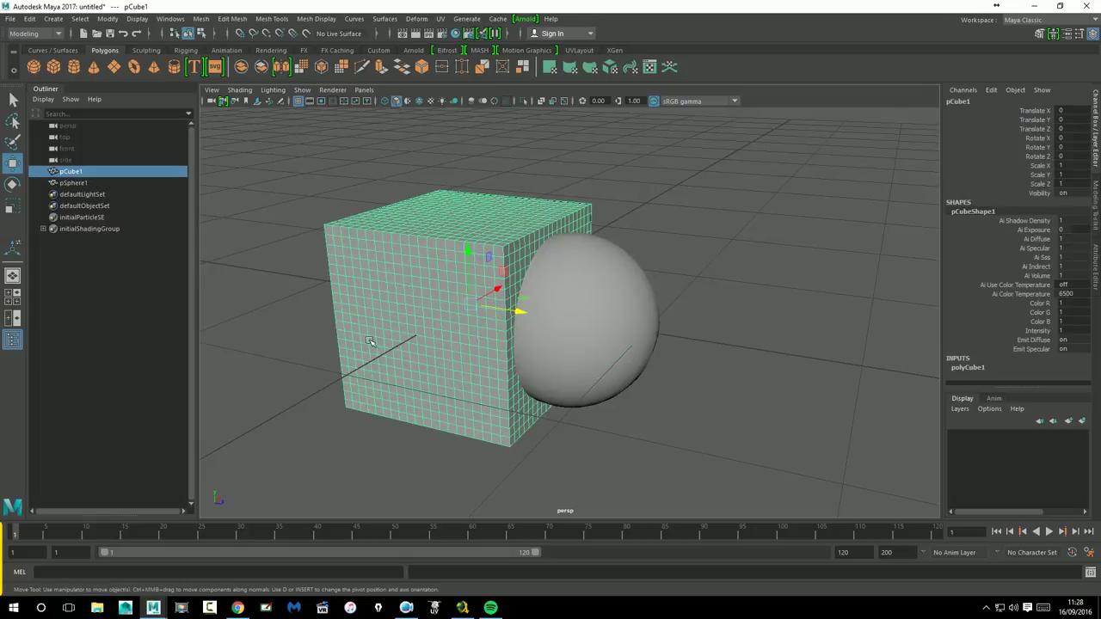
shift+click(618, 320)
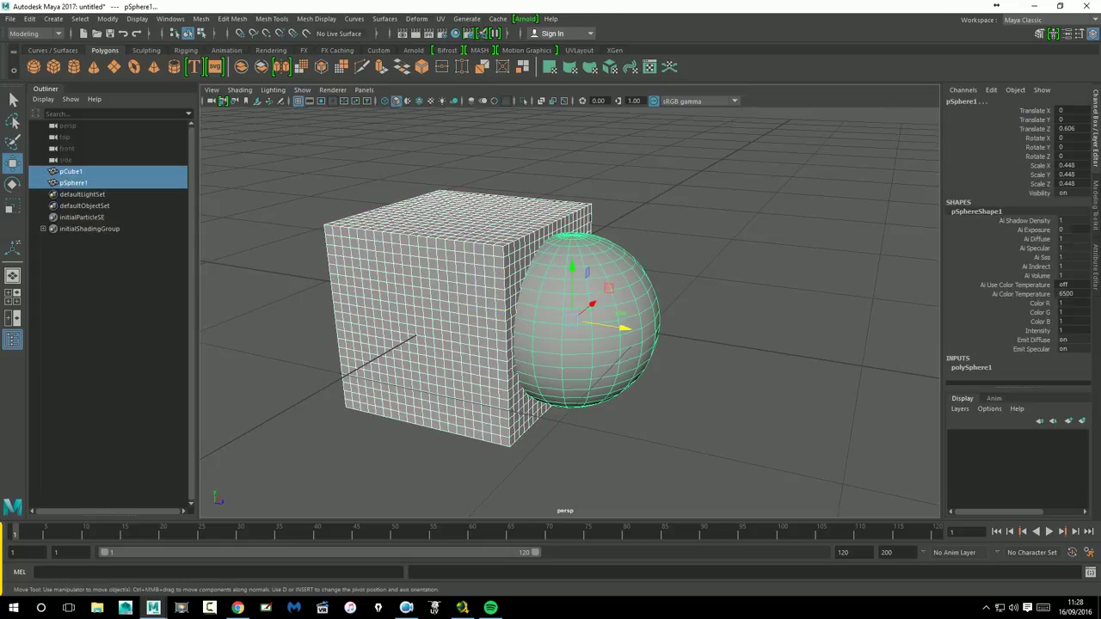
click(1094, 206)
- Boolean the cube and sphere with polyCBoolOp1's operation set to difference
click(1047, 344)
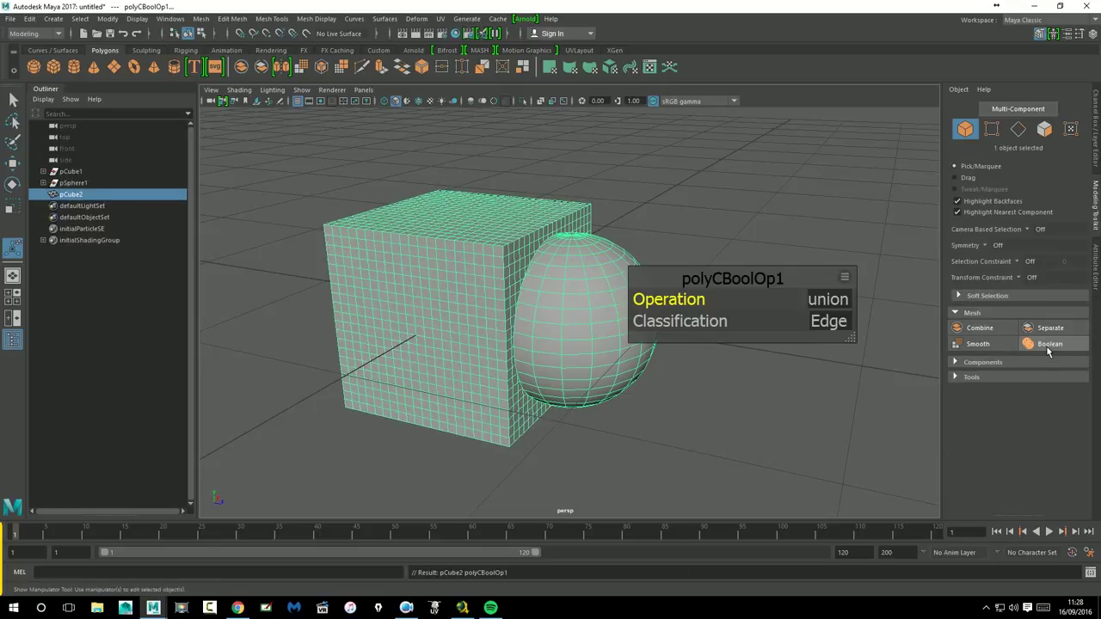
click(831, 310)
click(838, 320)
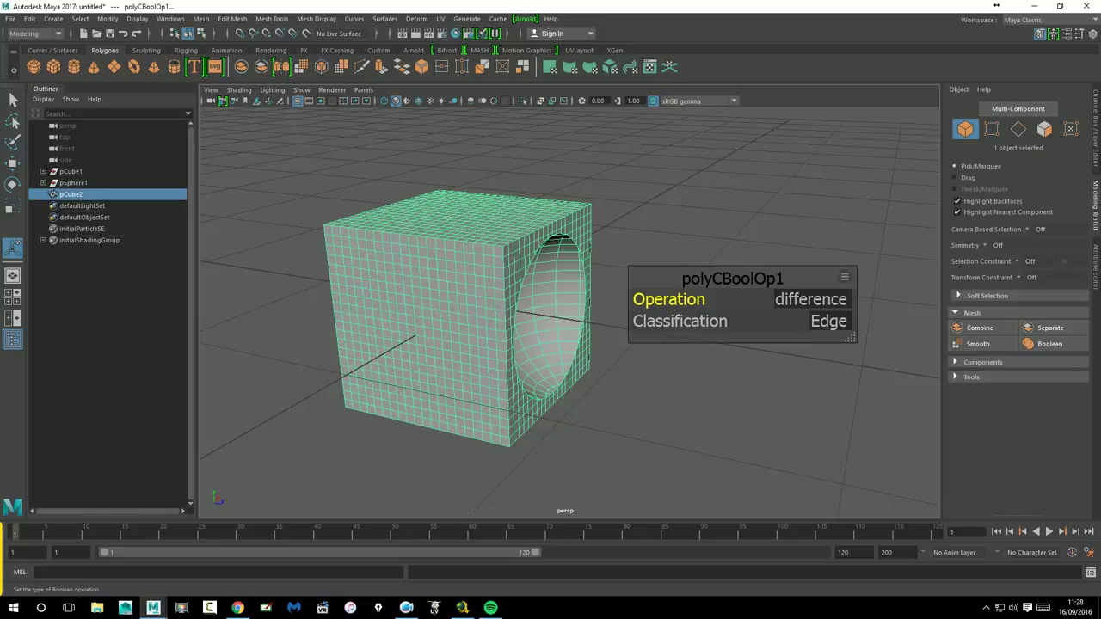
mouse_move(658, 223)
alt+mouse_down()
mouse_move(551, 225)
mouse_move(668, 229)
mouse_move(781, 213)
mouse_move(644, 275)
mouse_move(688, 275)
alt+mouse_up()
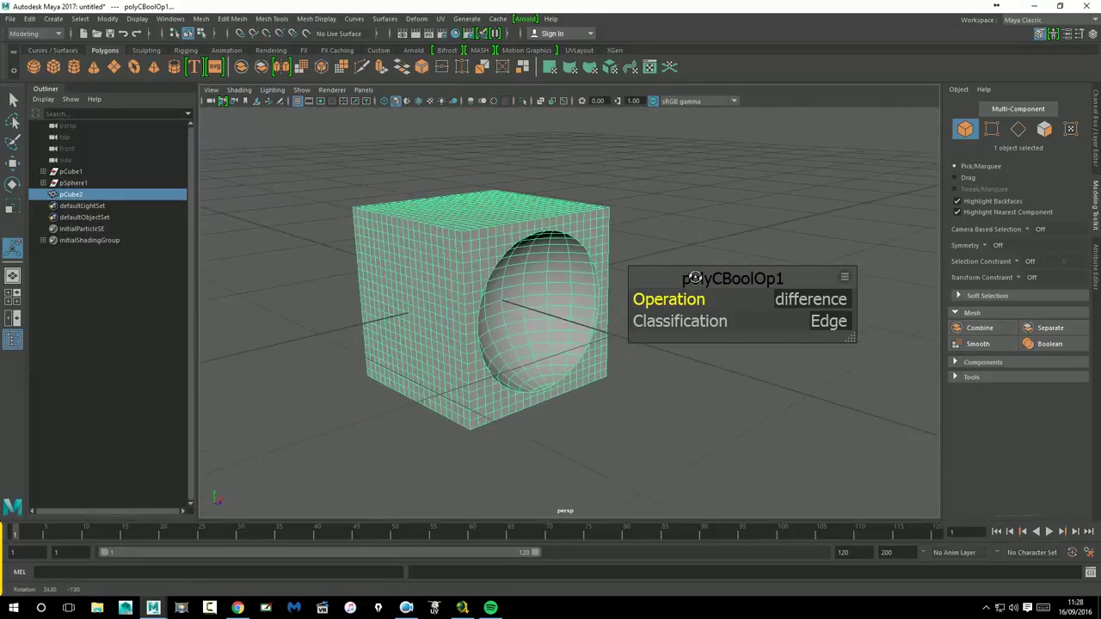
click(67, 174)
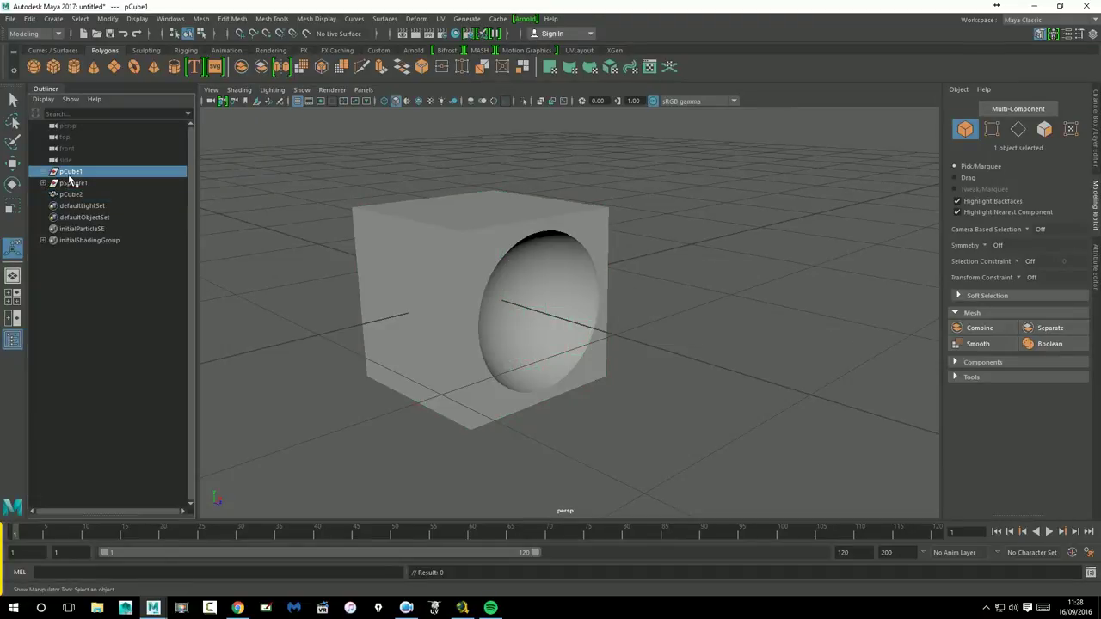
- Push pSphere1 deeper into the cube and slide pCube1 right along X
click(73, 182)
click(12, 163)
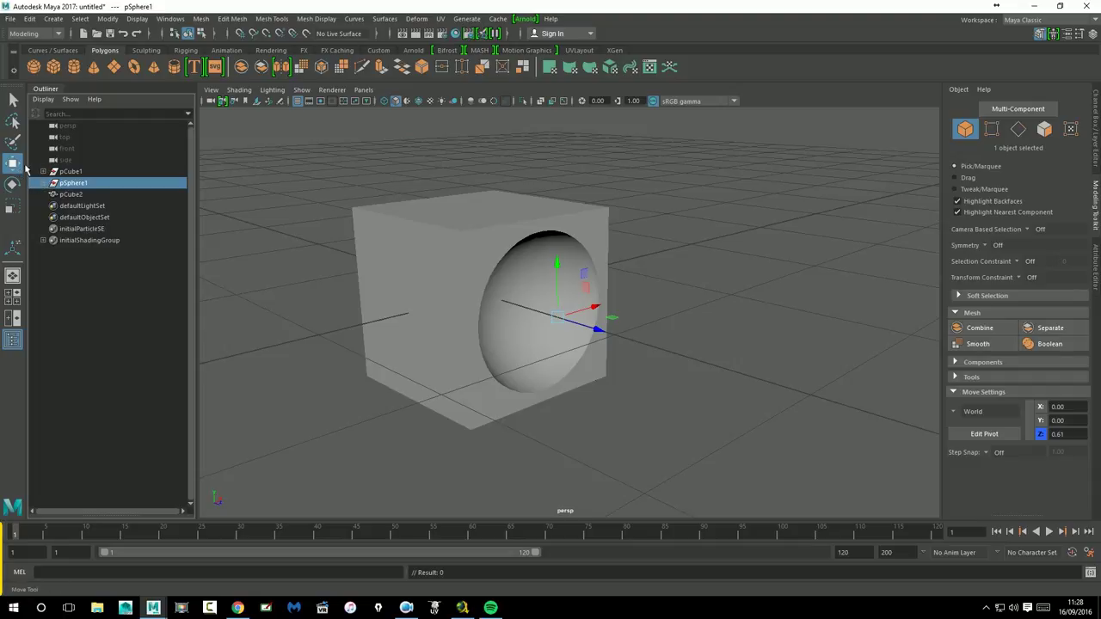
click(76, 183)
mouse_move(742, 322)
alt+mouse_down()
mouse_move(759, 336)
mouse_move(722, 329)
mouse_move(644, 346)
mouse_move(717, 348)
mouse_move(619, 315)
mouse_move(717, 330)
mouse_move(742, 302)
alt+mouse_up()
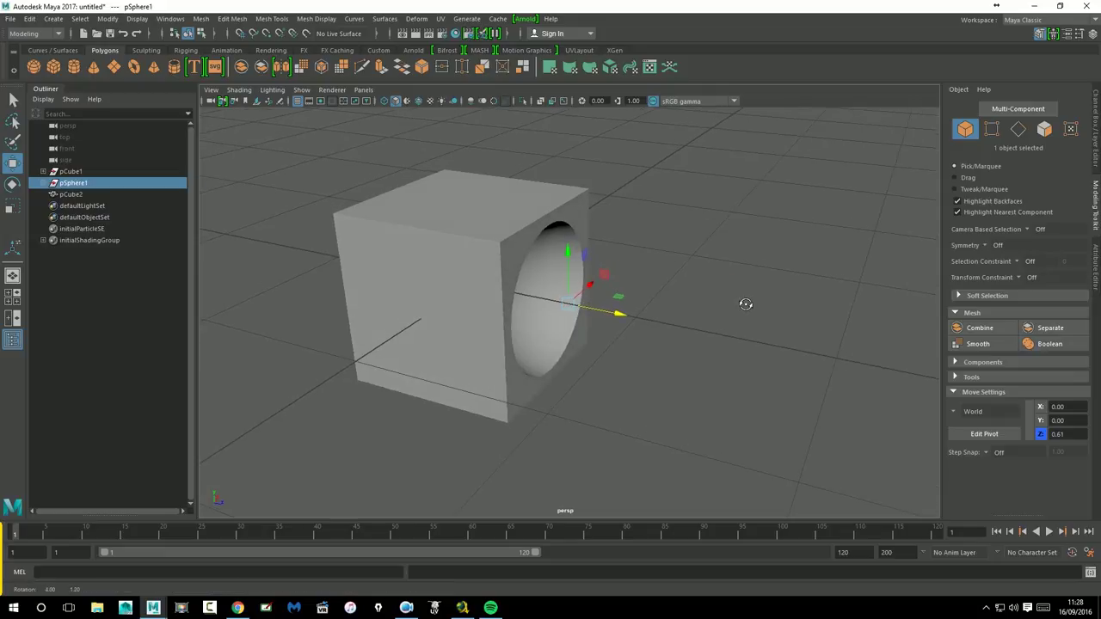
click(77, 174)
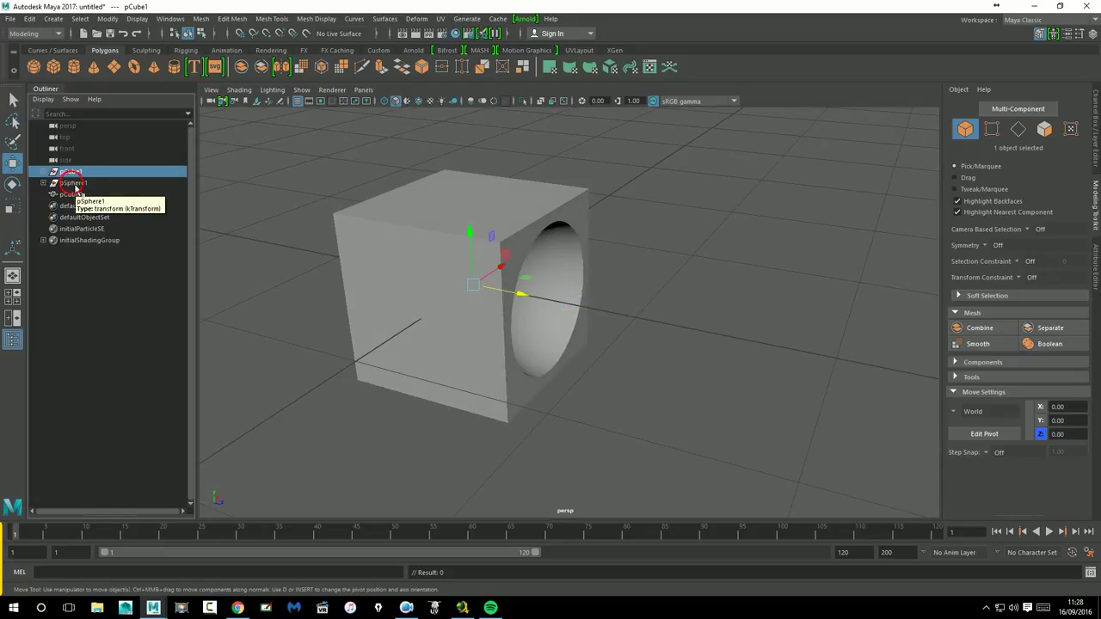
click(79, 184)
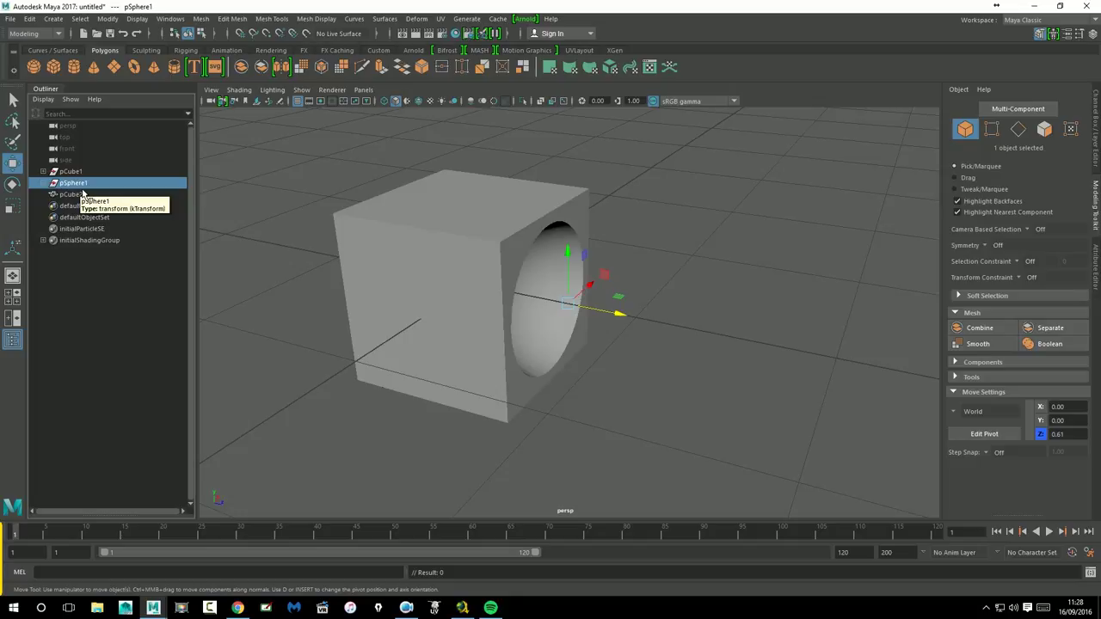
mouse_move(689, 279)
alt+mouse_down()
mouse_move(749, 393)
mouse_move(714, 387)
mouse_move(749, 393)
alt+mouse_up()
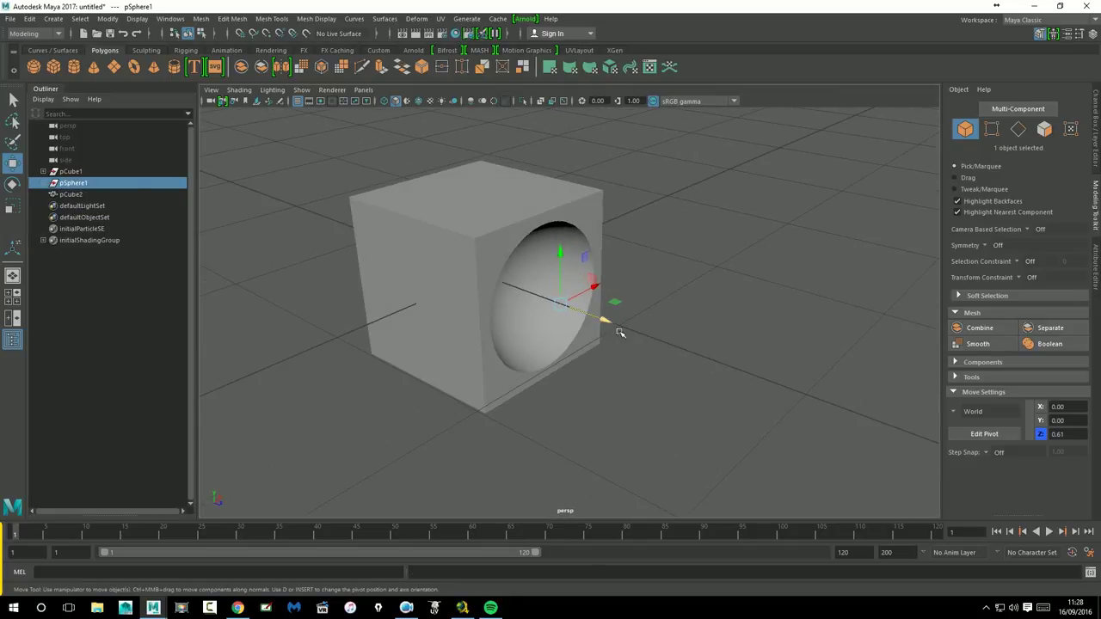
mouse_move(619, 333)
mouse_down()
mouse_move(686, 358)
mouse_move(542, 267)
mouse_move(571, 289)
mouse_move(547, 223)
mouse_move(525, 245)
mouse_move(573, 239)
mouse_move(522, 258)
mouse_move(646, 363)
mouse_move(676, 342)
mouse_move(668, 344)
mouse_up()
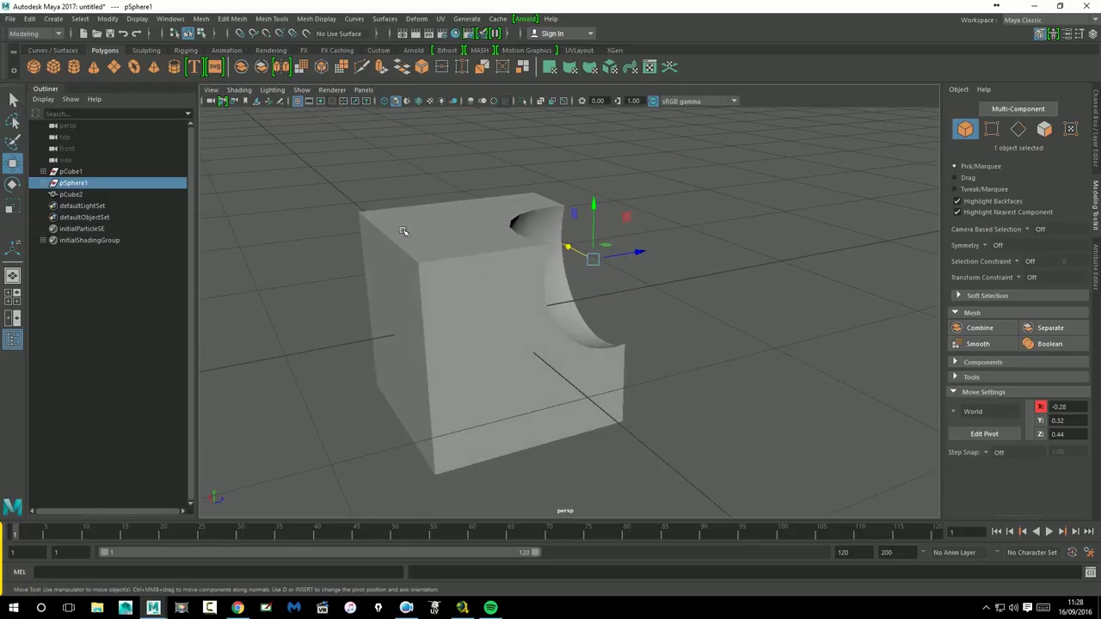
mouse_move(616, 286)
alt+mouse_down()
mouse_move(615, 299)
mouse_move(627, 283)
alt+mouse_up()
mouse_move(730, 361)
alt+mouse_down()
mouse_move(569, 353)
mouse_move(725, 369)
mouse_move(751, 395)
mouse_move(653, 344)
alt+mouse_up()
mouse_move(593, 227)
alt+mouse_down()
mouse_move(425, 194)
mouse_move(708, 356)
mouse_move(689, 378)
mouse_move(688, 325)
mouse_move(662, 335)
alt+mouse_up()
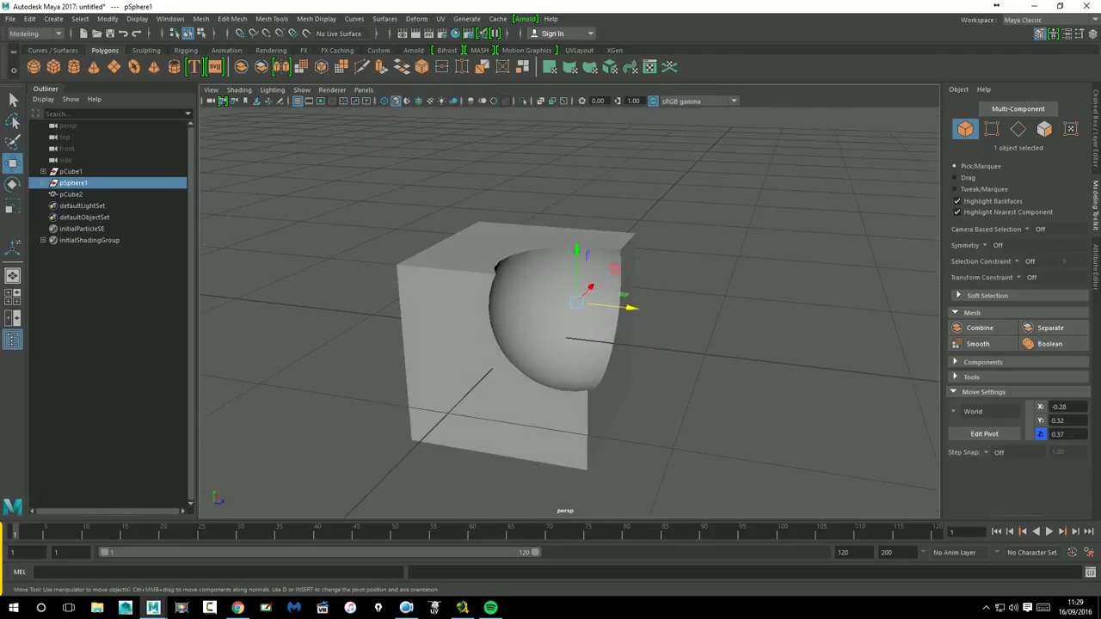
click(85, 172)
mouse_move(599, 353)
mouse_down()
mouse_move(676, 369)
mouse_move(616, 367)
mouse_move(648, 372)
mouse_up()
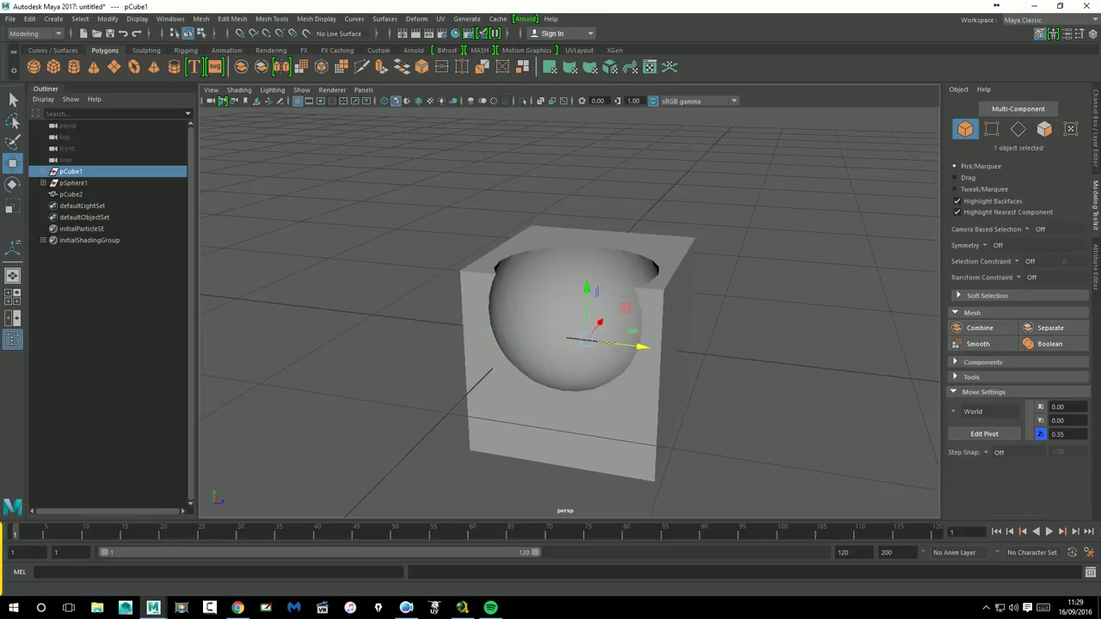
- Delete the boolean mesh pCube2 and the original pCube1 and pSphere1
click(380, 191)
mouse_move(380, 190)
mouse_down()
mouse_move(768, 418)
mouse_move(791, 504)
mouse_up()
key(Delete)
click(71, 171)
shift+click(73, 183)
key(Delete)
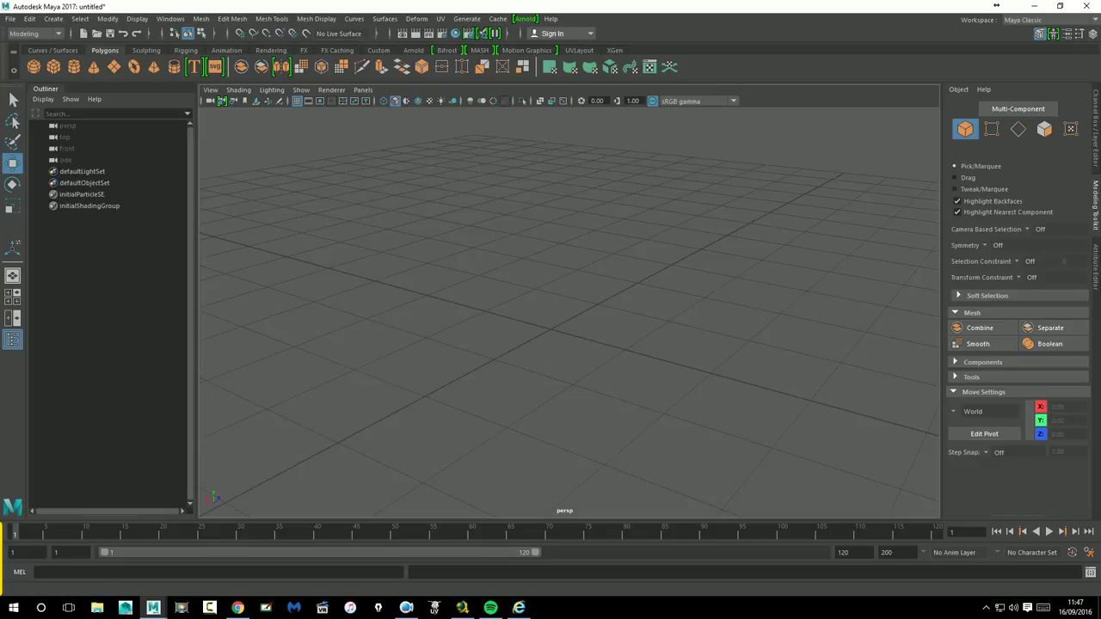
- Create a polygon cube and a cylinder scaled to 0.19 with 0.87 height
click(54, 67)
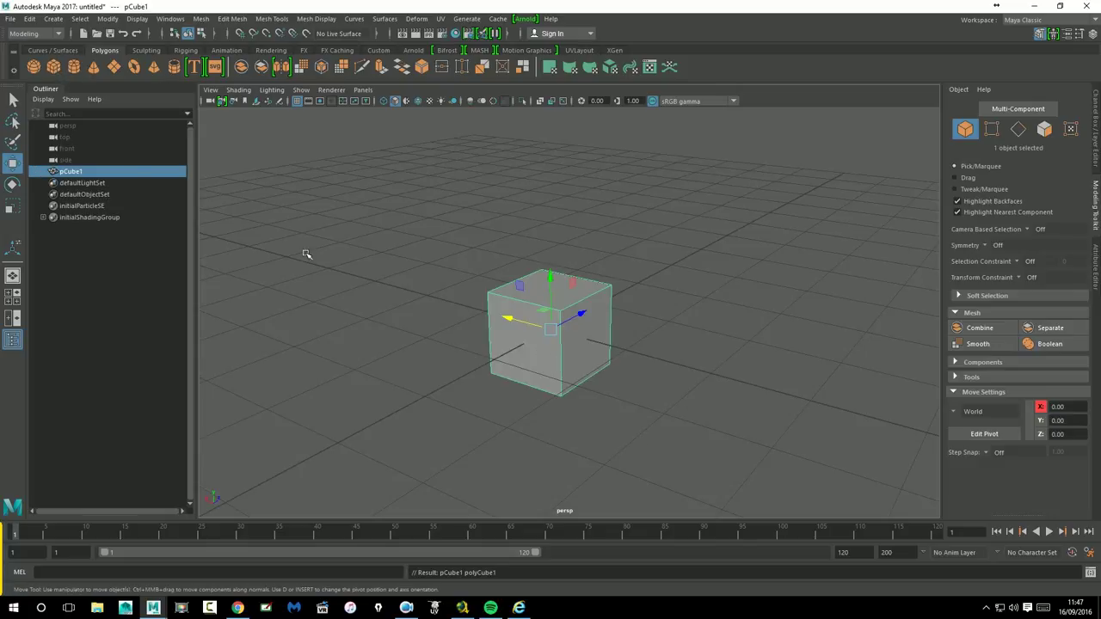
click(73, 67)
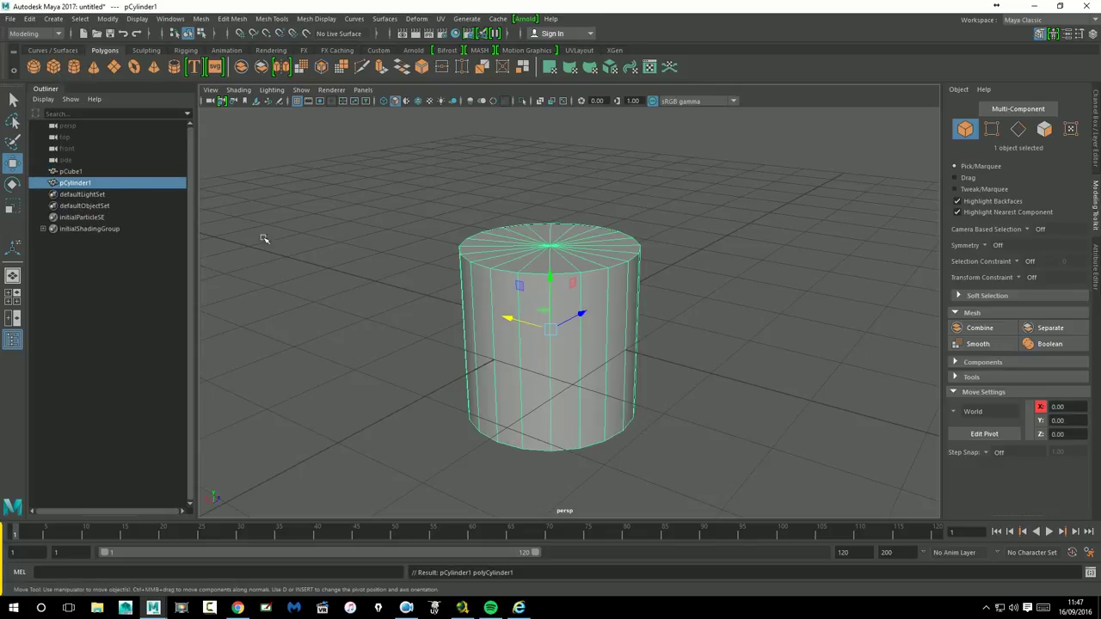
mouse_move(513, 326)
mouse_down()
mouse_move(718, 372)
mouse_move(478, 370)
mouse_up()
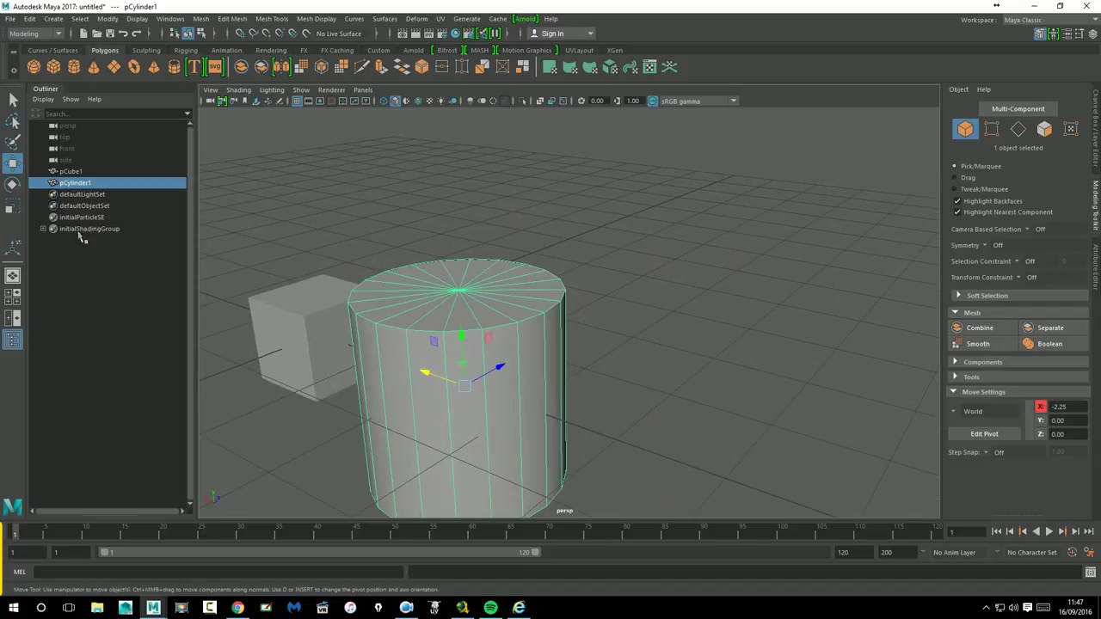
key(r)
drag(465, 387, 428, 393)
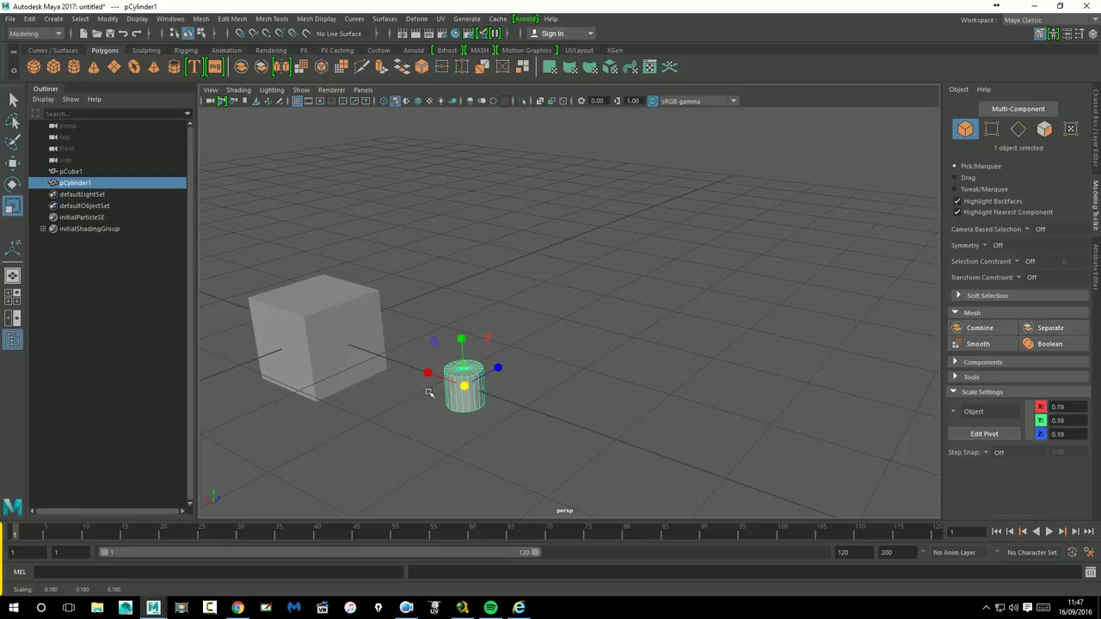
drag(472, 353, 460, 162)
alt+drag(481, 344, 462, 429)
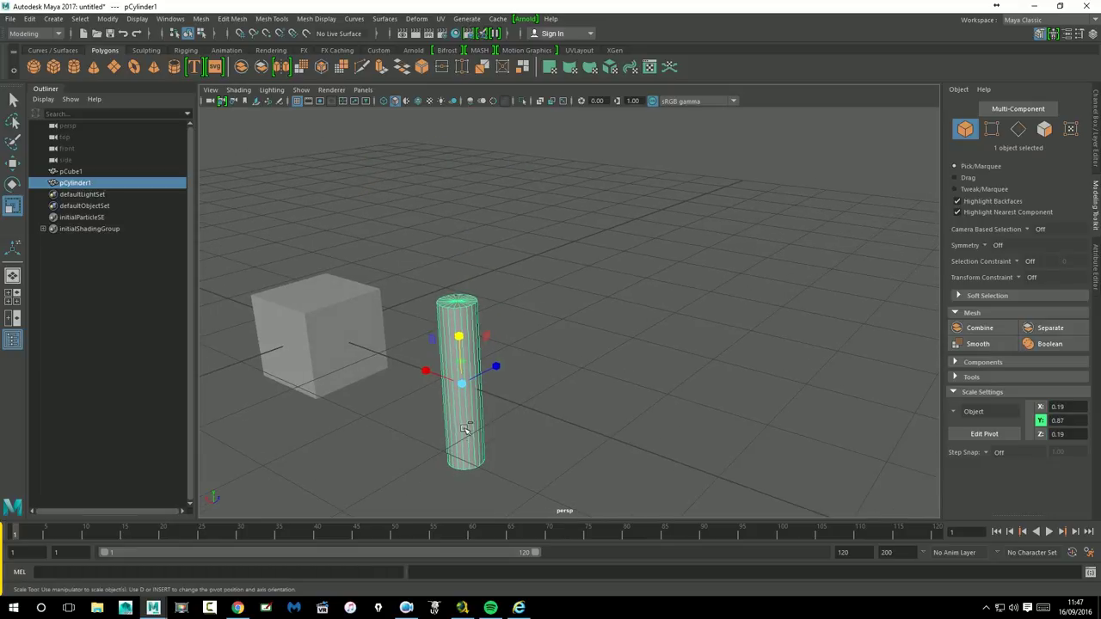
- Duplicate the cylinder, move the copy aside, and rotate both 90° to lie horizontally
key(ctrl+d)
click(24, 170)
drag(489, 375, 554, 367)
shift+click(473, 403)
click(12, 184)
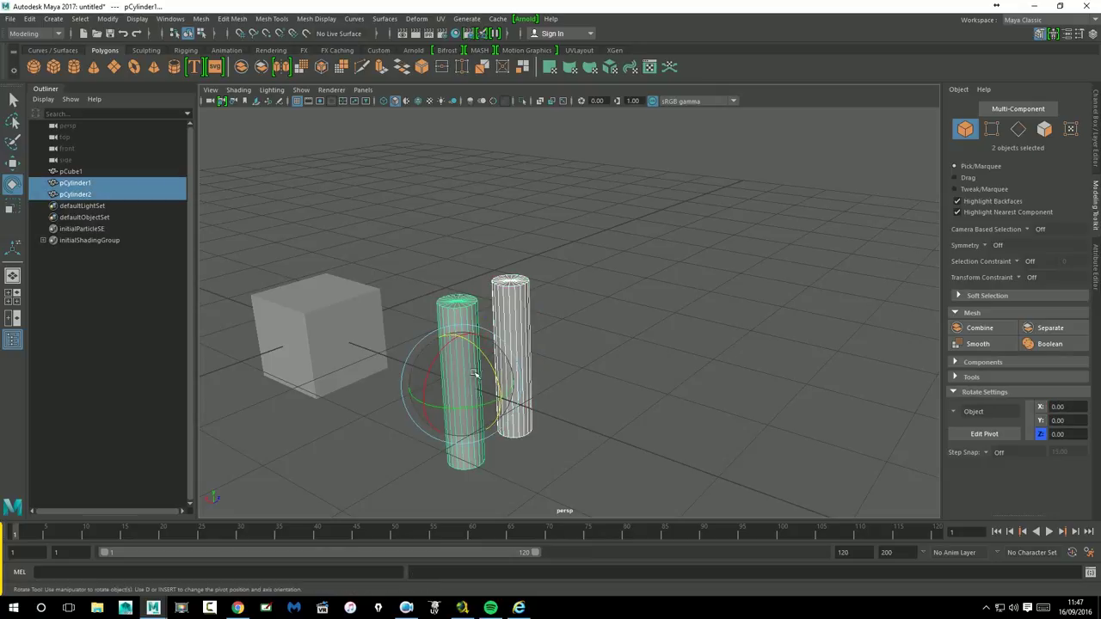
mouse_move(497, 378)
mouse_down()
mouse_move(474, 411)
mouse_move(572, 327)
mouse_up()
click(573, 331)
alt+drag(560, 367, 693, 401)
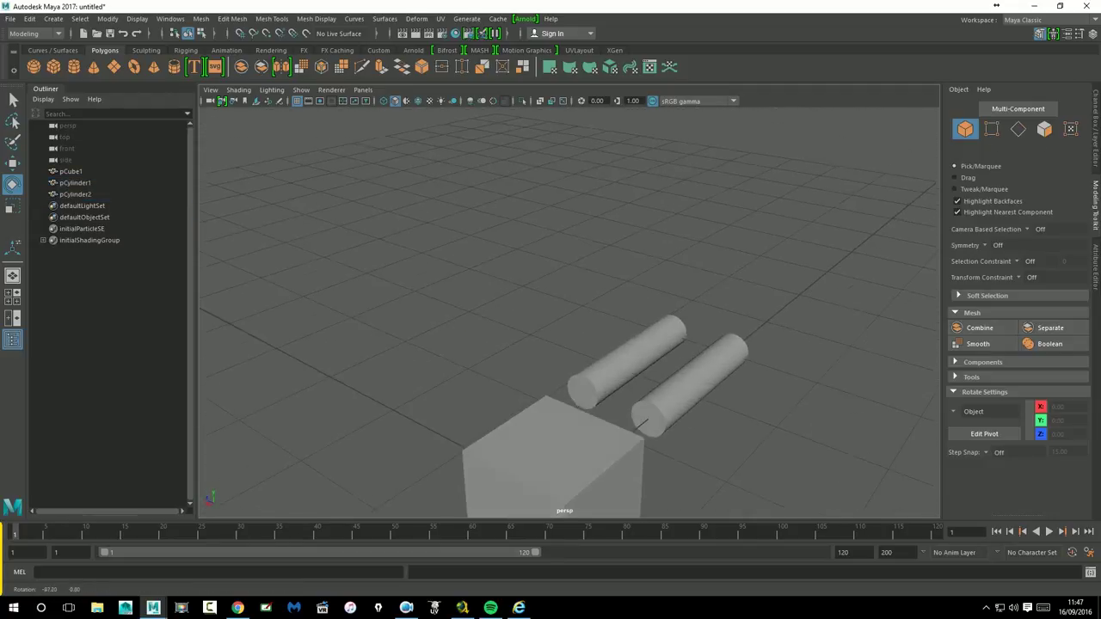
alt+right_drag(693, 401, 693, 315)
- Put pCylinder2 in face mode and turn on Highlight Nearest Component
click(598, 393)
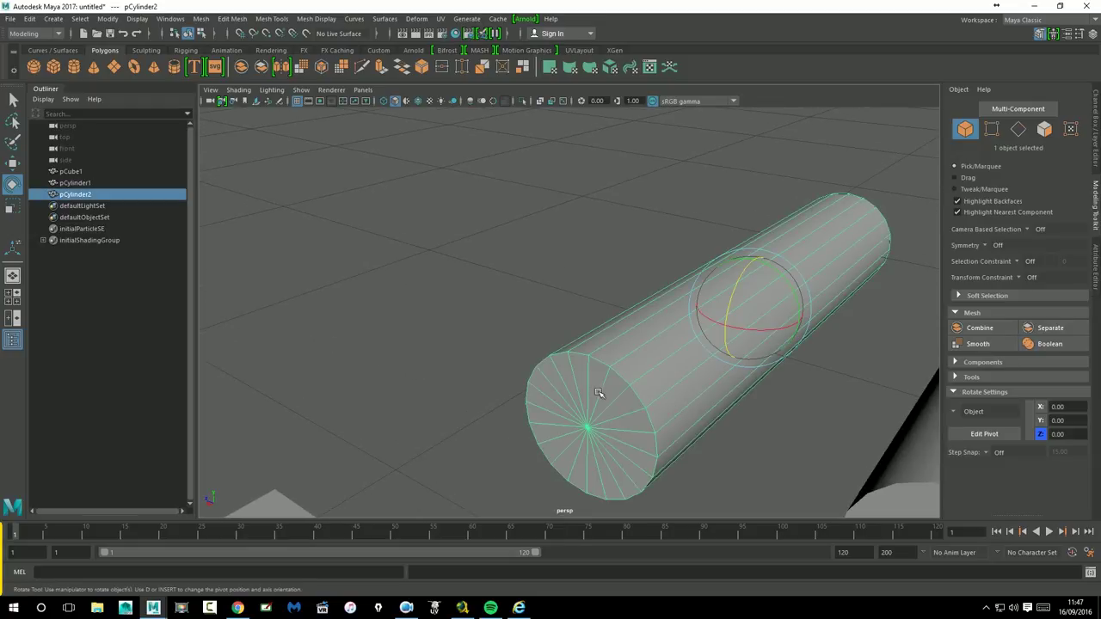
right_drag(590, 284, 592, 310)
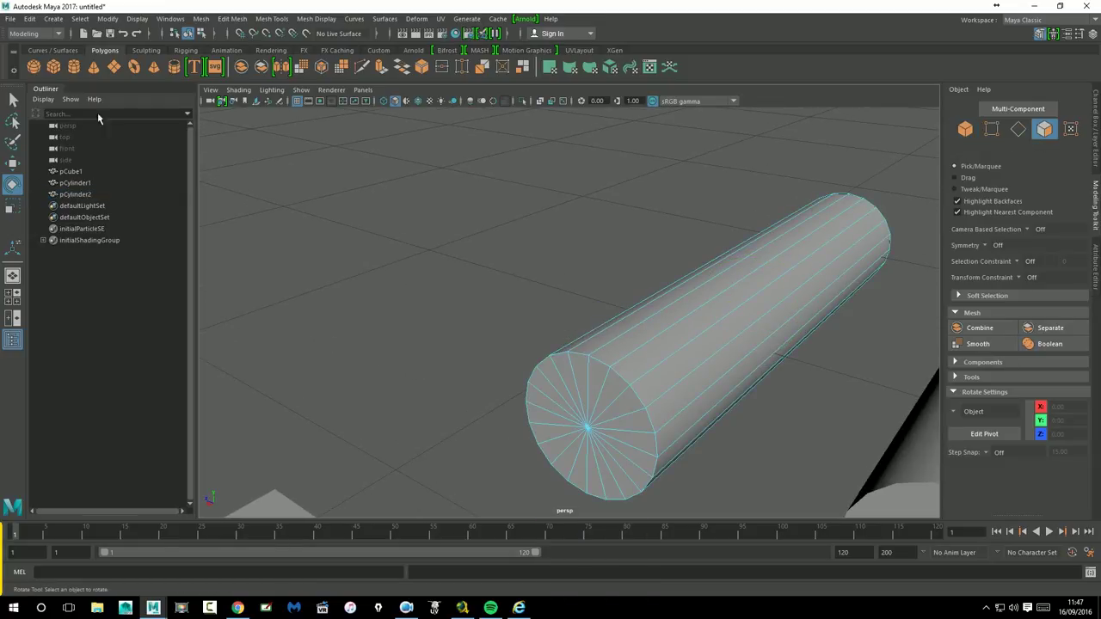
click(13, 164)
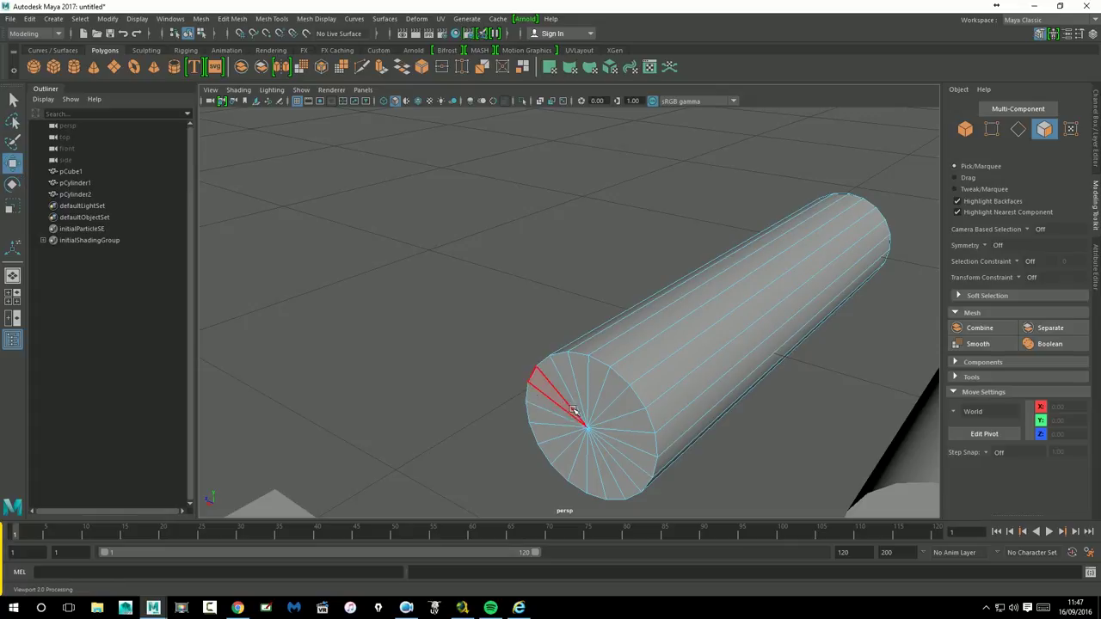
double_click(13, 163)
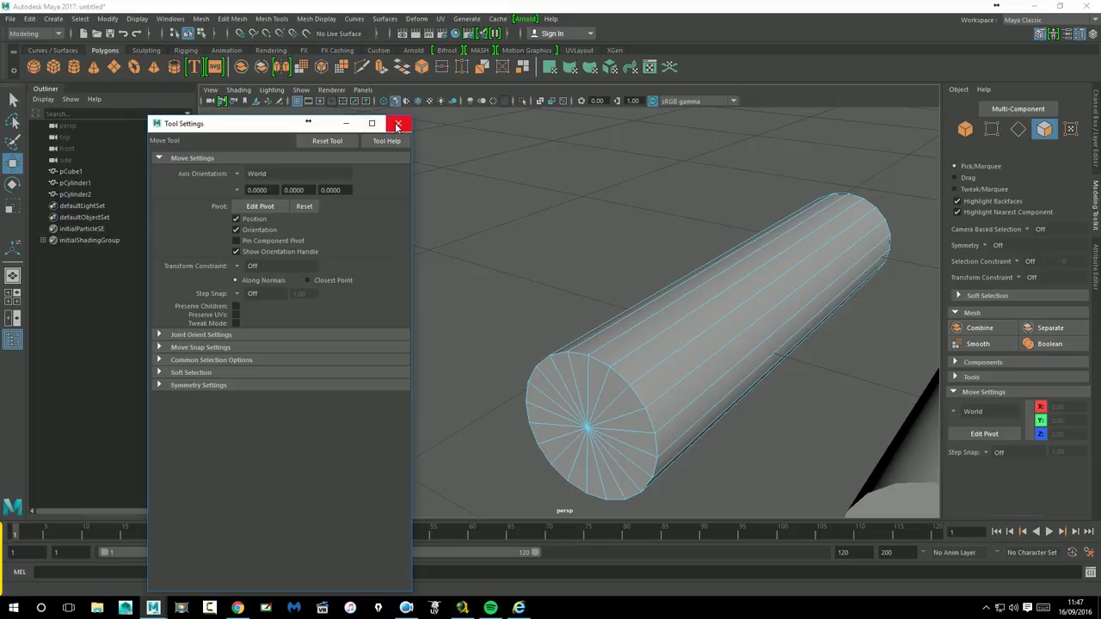
click(398, 123)
key(q)
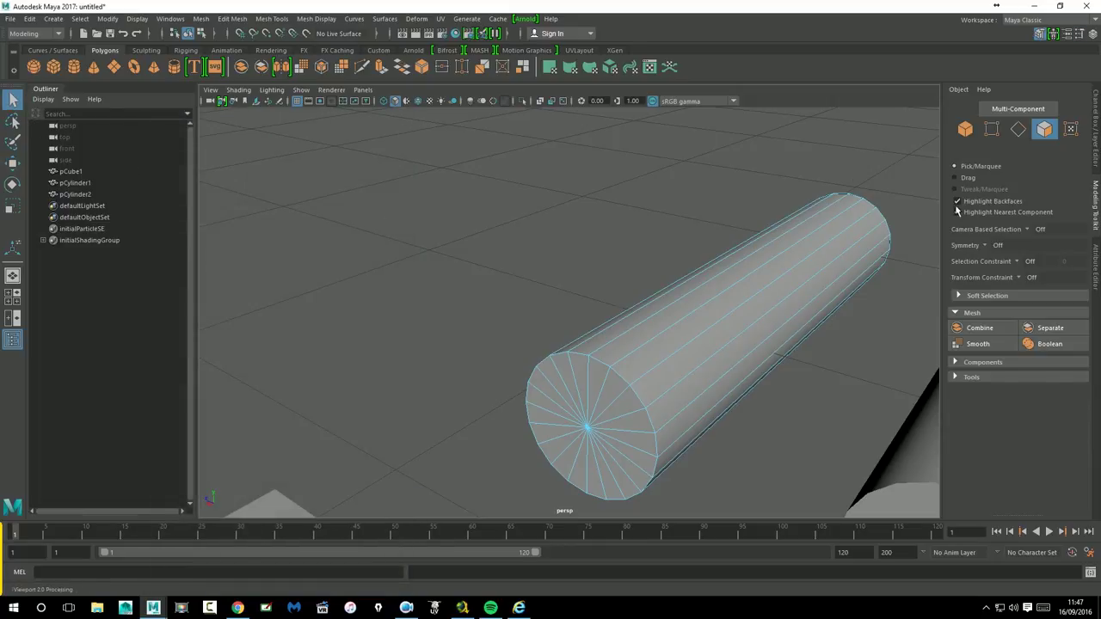
click(957, 212)
double_click(620, 448)
mouse_move(680, 454)
alt+mouse_down()
mouse_move(745, 442)
mouse_move(685, 457)
mouse_move(705, 447)
alt+mouse_up()
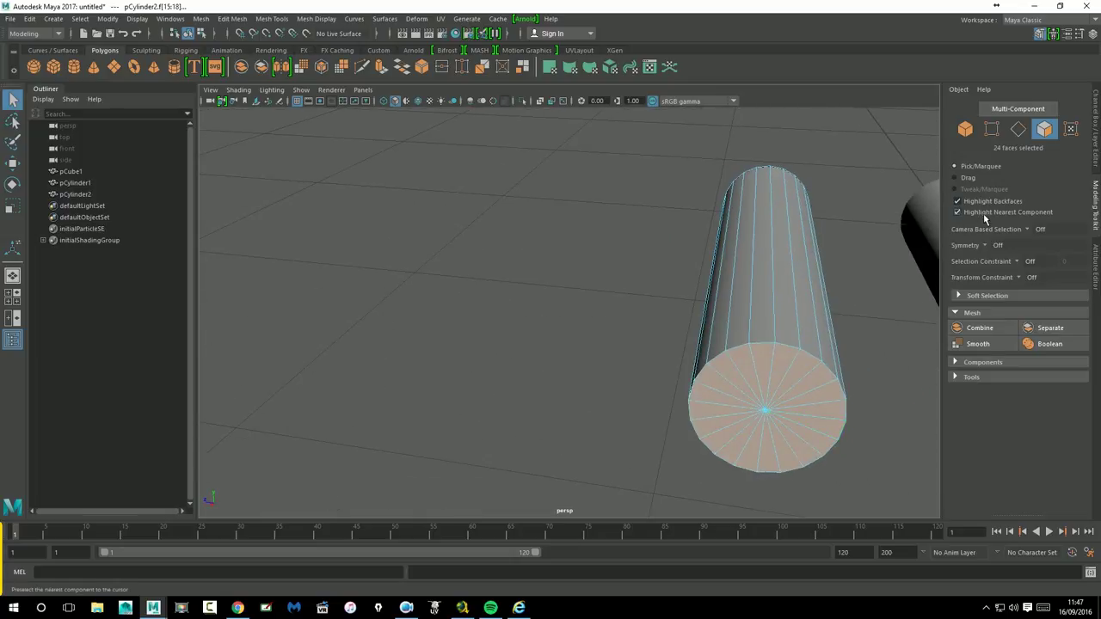
click(593, 317)
drag(811, 438, 811, 439)
mouse_move(811, 439)
alt+mouse_down()
mouse_move(732, 398)
mouse_move(702, 405)
mouse_move(693, 428)
alt+mouse_up()
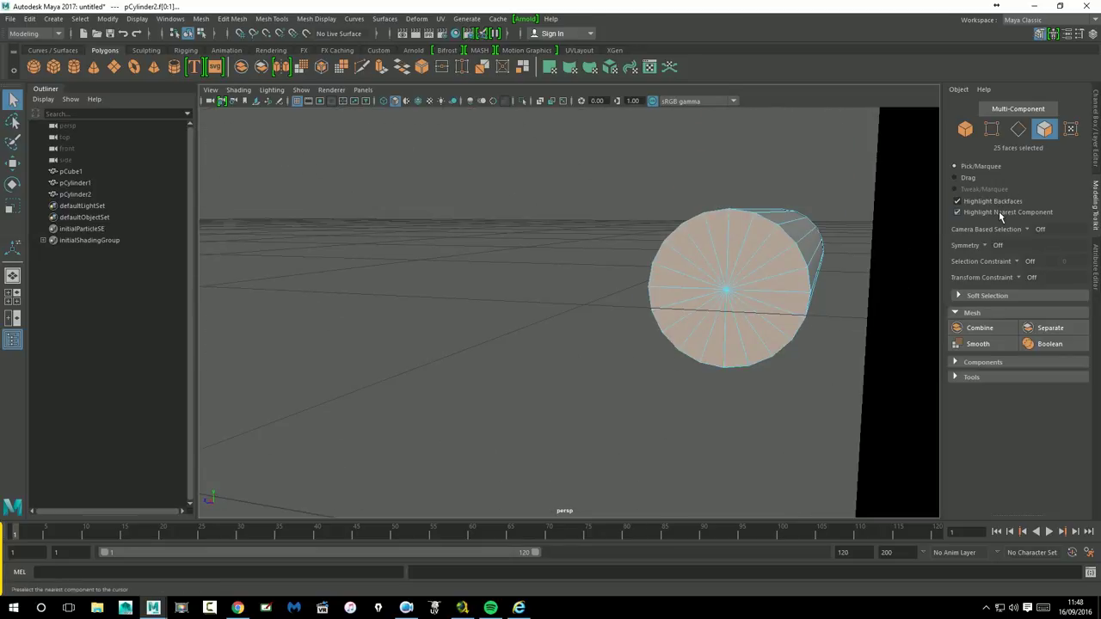
- Turn on Camera Based Selection, then select and delete pCylinder2's 20 end-cap faces
click(1035, 232)
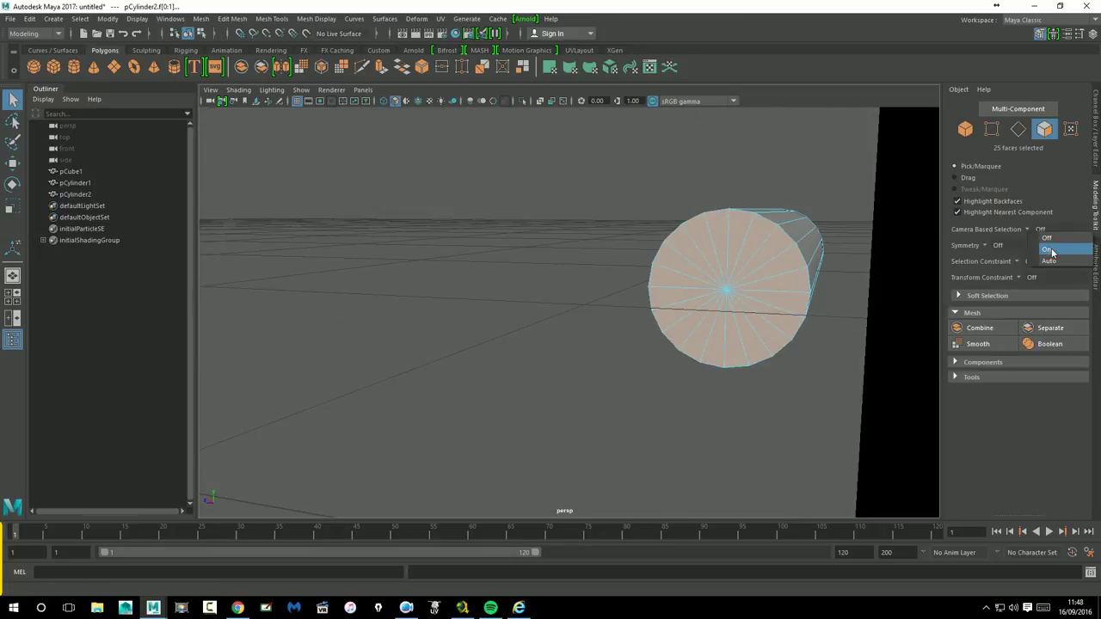
click(1051, 251)
click(819, 195)
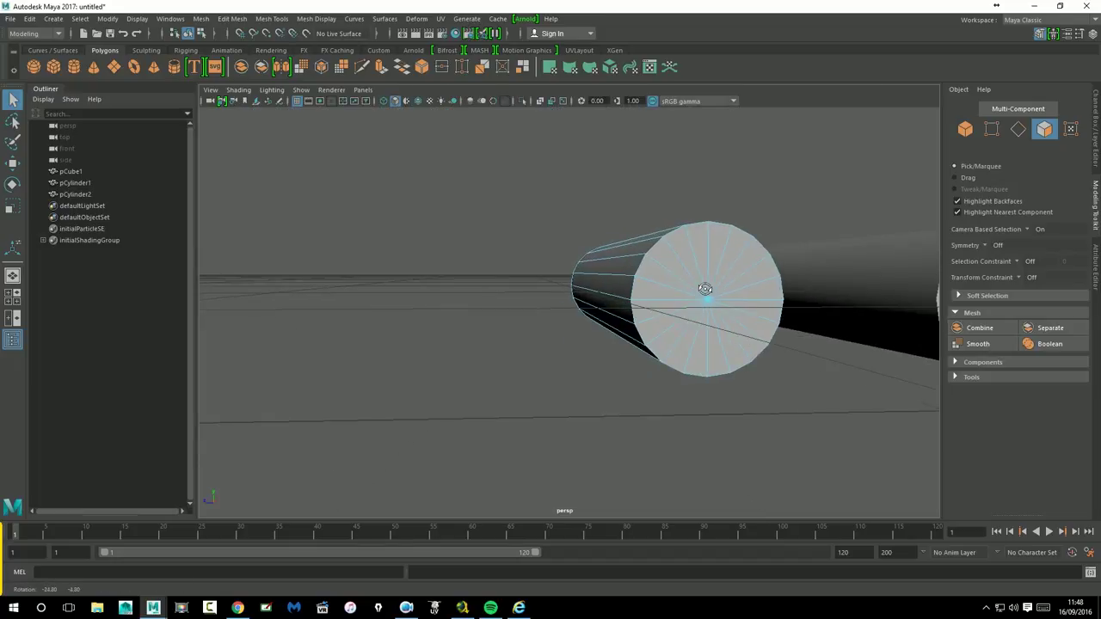
alt+drag(676, 293, 668, 283)
double_click(645, 291)
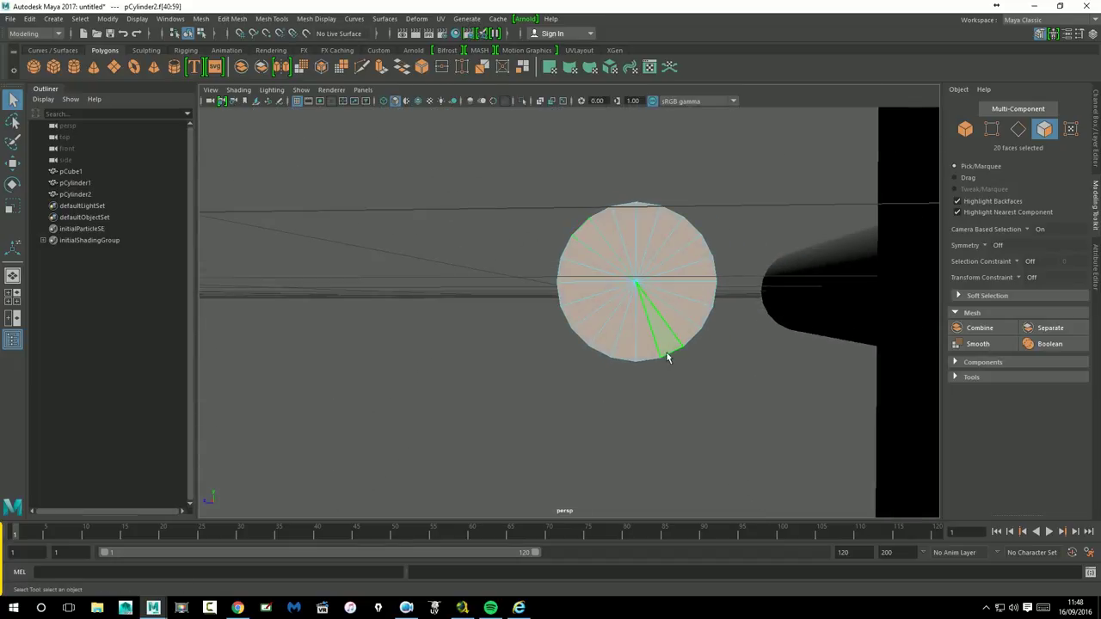
alt+drag(563, 408, 561, 421)
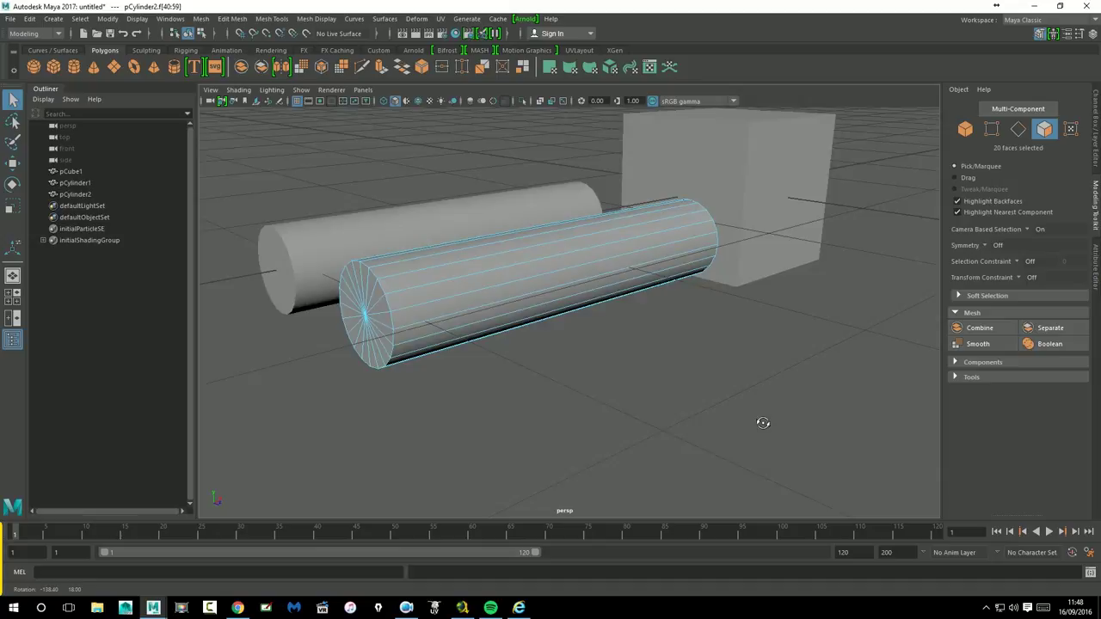
key(Delete)
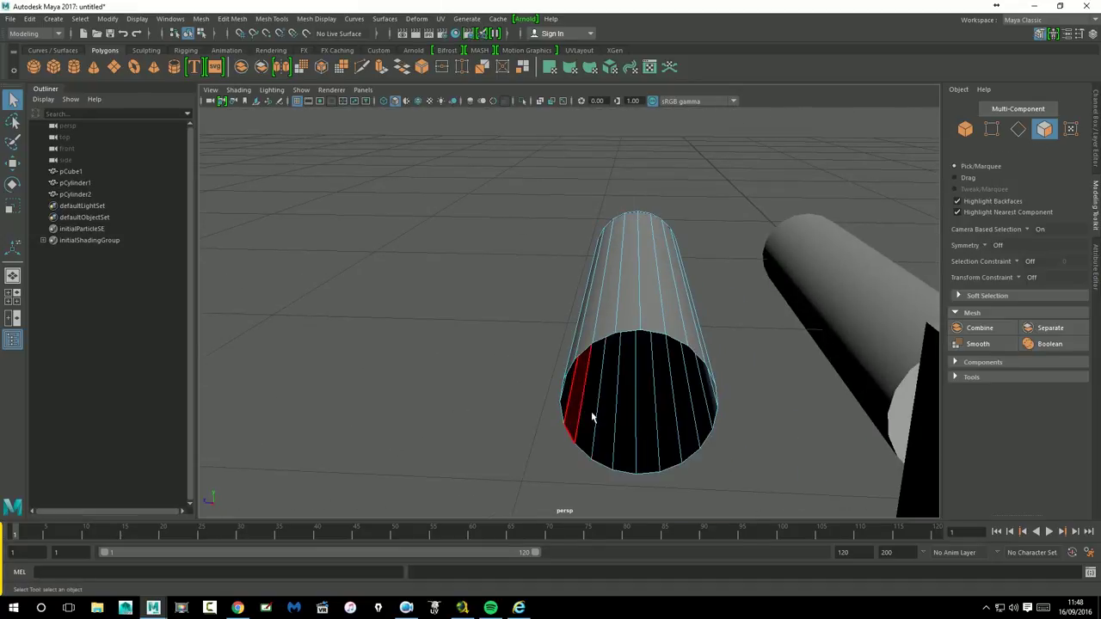
mouse_move(650, 361)
alt+mouse_down()
mouse_move(787, 372)
mouse_move(504, 319)
alt+mouse_up()
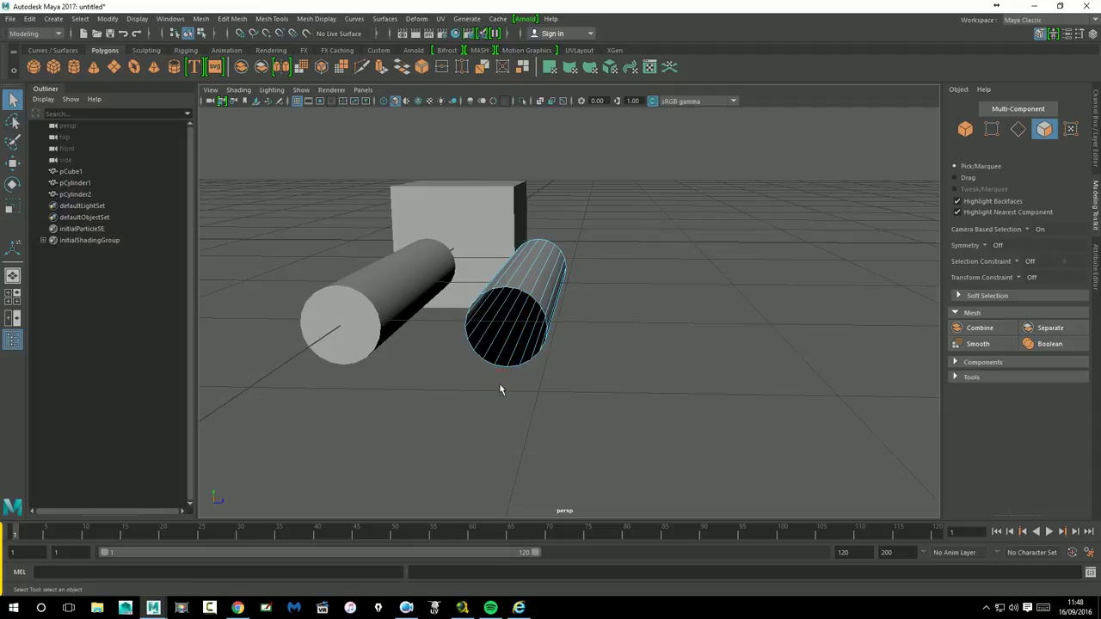
alt+drag(499, 389, 528, 356)
right_drag(521, 279, 577, 263)
- Move pCylinder2 next to pCylinder1
click(432, 338)
click(510, 322)
key(w)
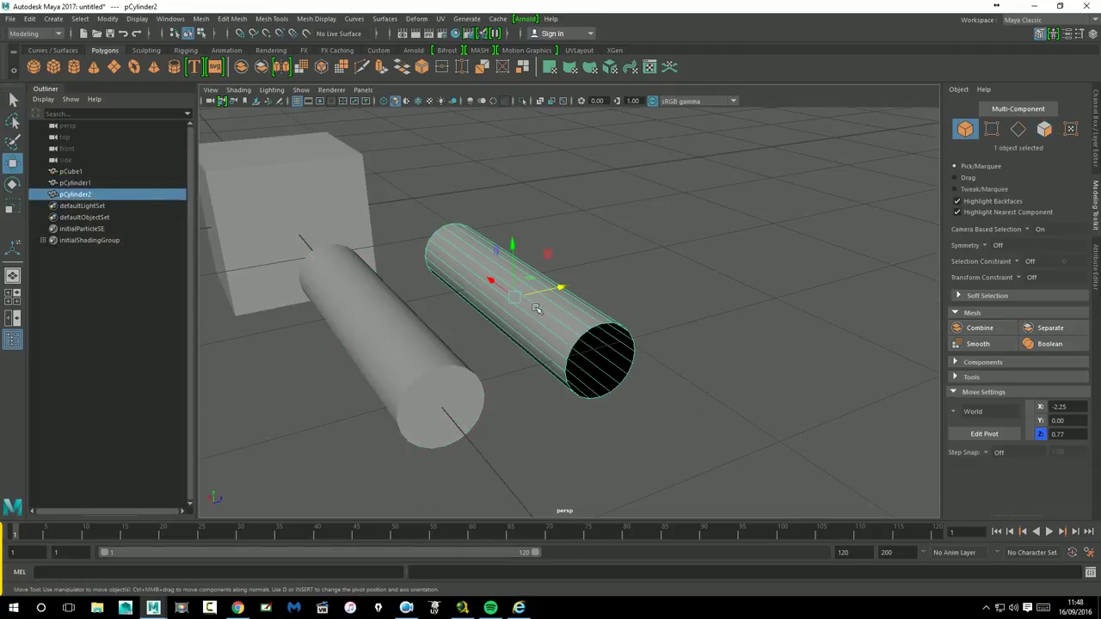
drag(560, 290, 506, 300)
mouse_move(516, 343)
alt+mouse_down()
mouse_move(497, 359)
mouse_move(542, 343)
alt+mouse_up()
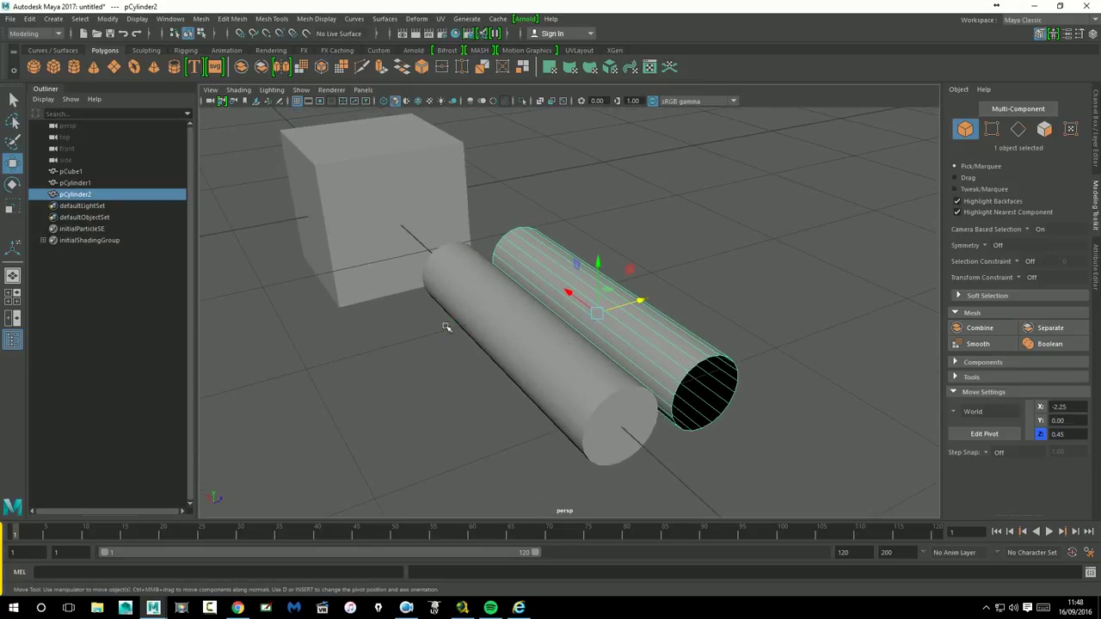
alt+drag(445, 326, 315, 250)
click(316, 254)
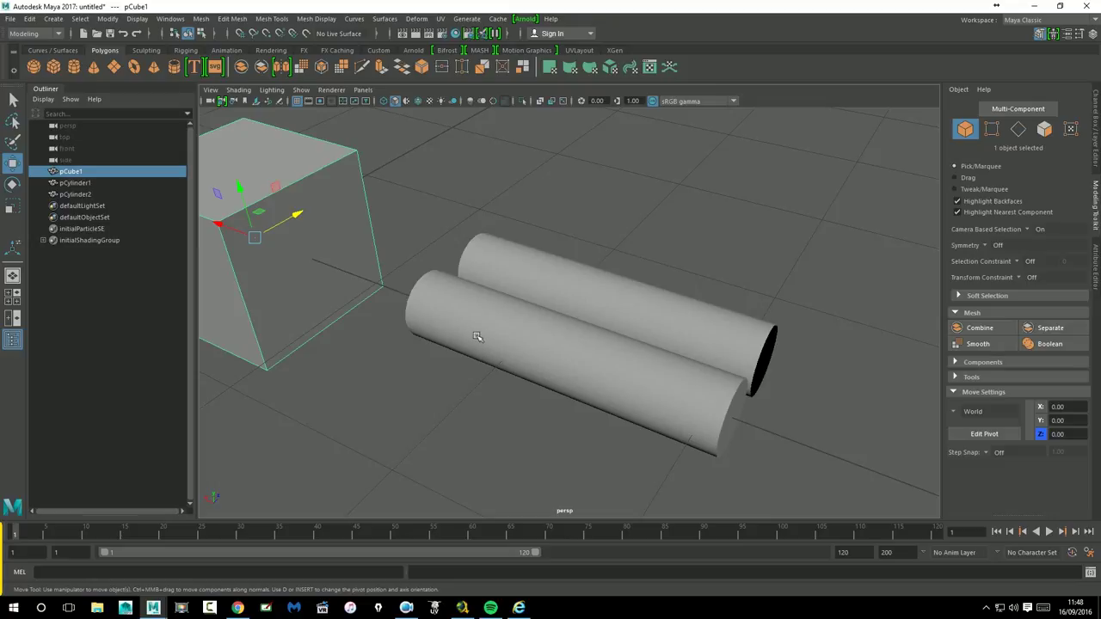
alt+drag(384, 286, 585, 326)
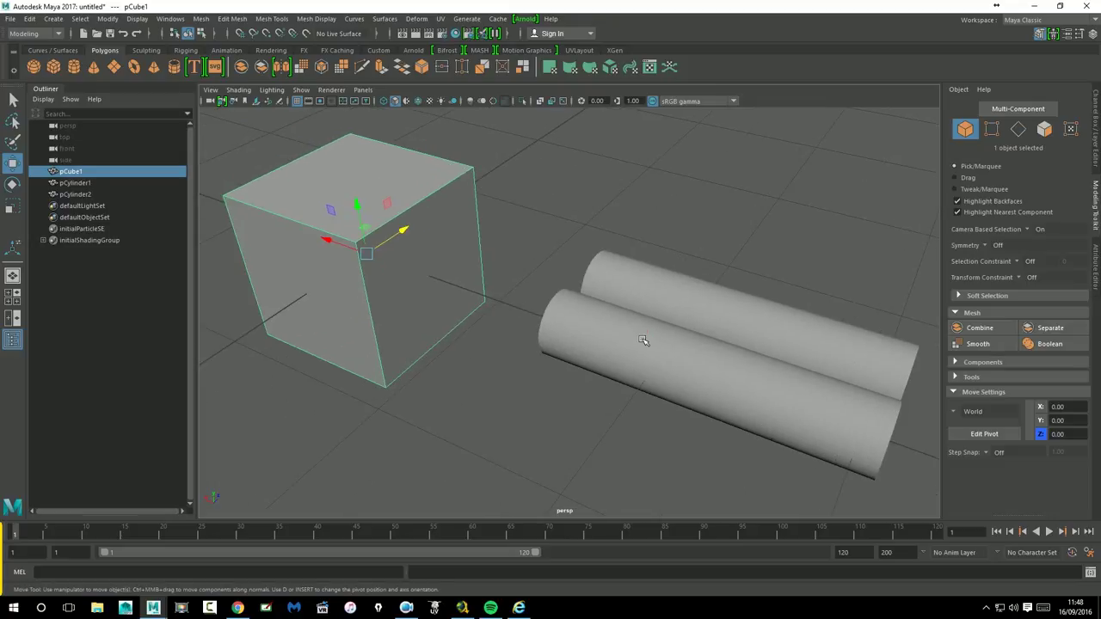
- Slide both cylinders along X and Z until their ends push into the cube
click(640, 344)
mouse_move(677, 371)
mouse_down()
mouse_move(585, 366)
mouse_move(590, 393)
mouse_up()
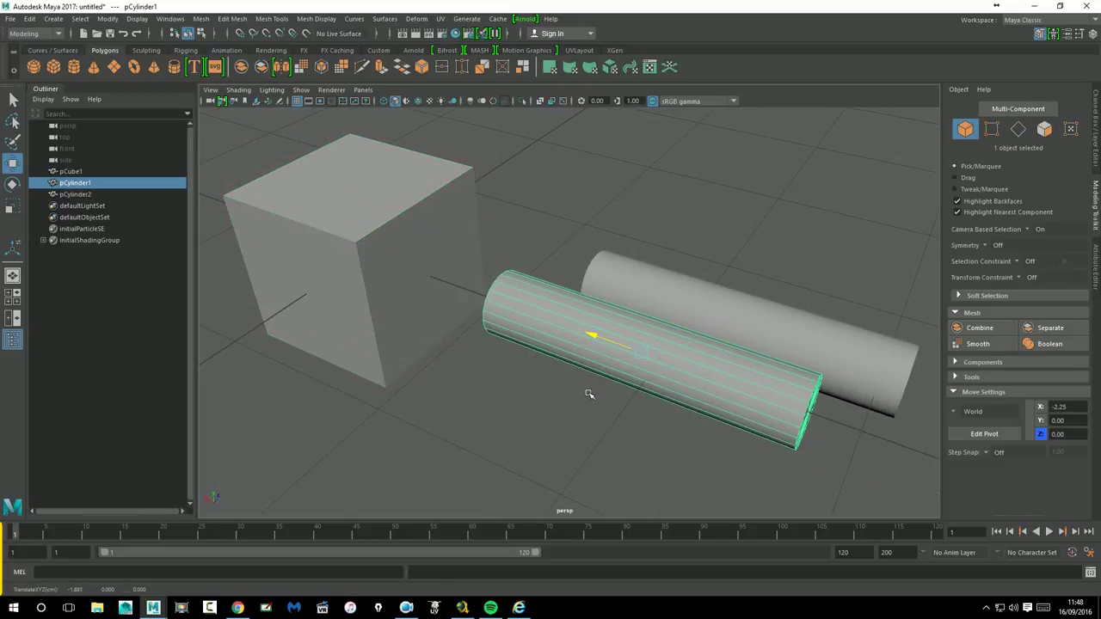
key(ctrl+z)
shift+click(655, 288)
mouse_move(682, 320)
mouse_down()
mouse_move(627, 290)
mouse_move(567, 292)
mouse_move(602, 283)
mouse_up()
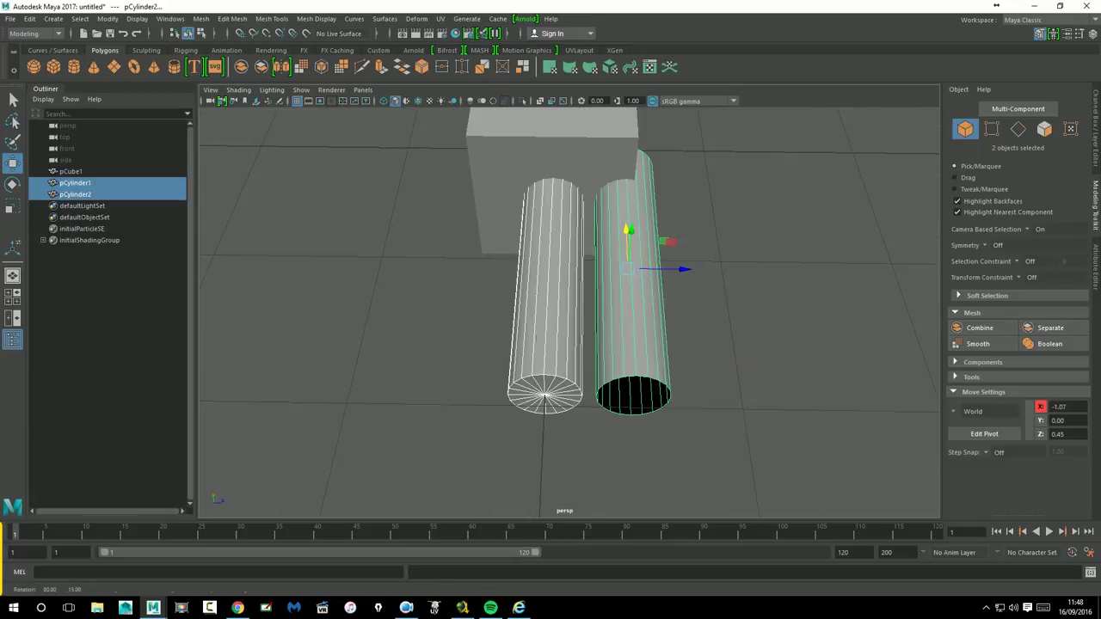
mouse_move(680, 269)
mouse_down()
mouse_move(628, 311)
mouse_move(696, 305)
mouse_move(634, 309)
mouse_up()
mouse_move(619, 375)
alt+mouse_down()
mouse_move(563, 316)
mouse_move(605, 340)
mouse_move(594, 340)
alt+mouse_up()
alt+drag(490, 382, 460, 262)
- Select the cube, then add pCylinder1 and pCylinder2
click(460, 262)
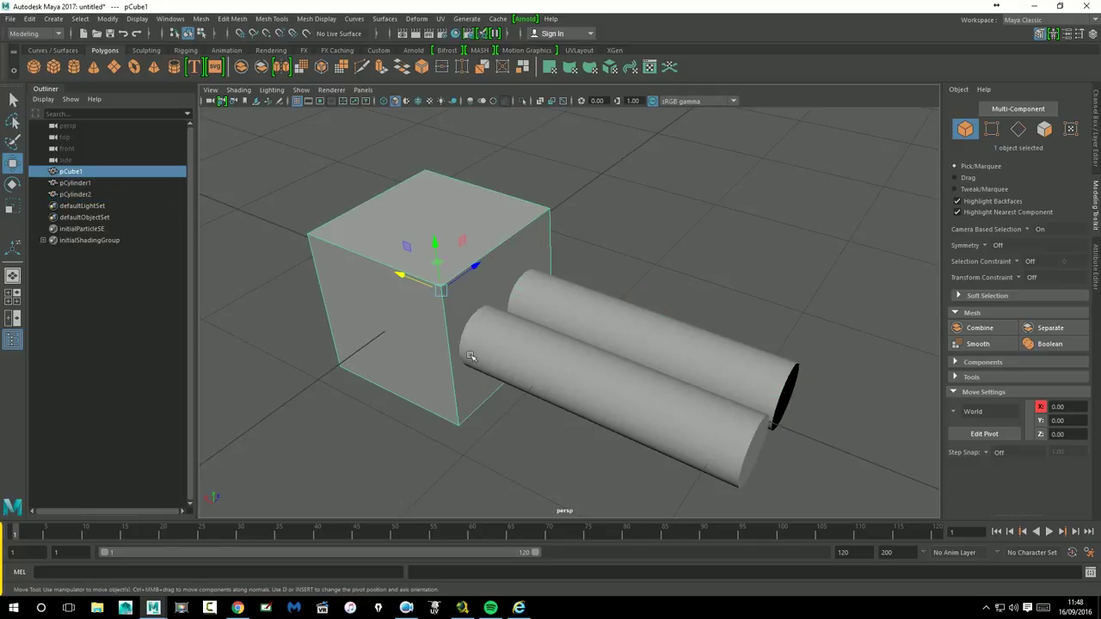
shift+click(529, 366)
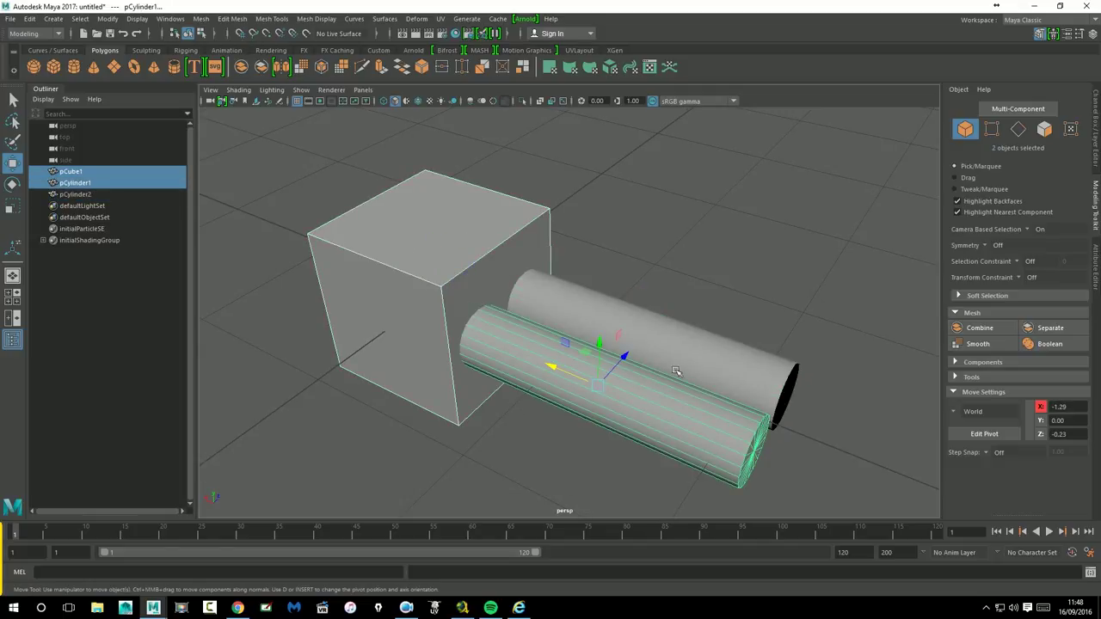
shift+click(718, 360)
mouse_move(768, 335)
alt+mouse_down()
mouse_move(715, 327)
mouse_move(671, 301)
mouse_move(716, 317)
alt+mouse_up()
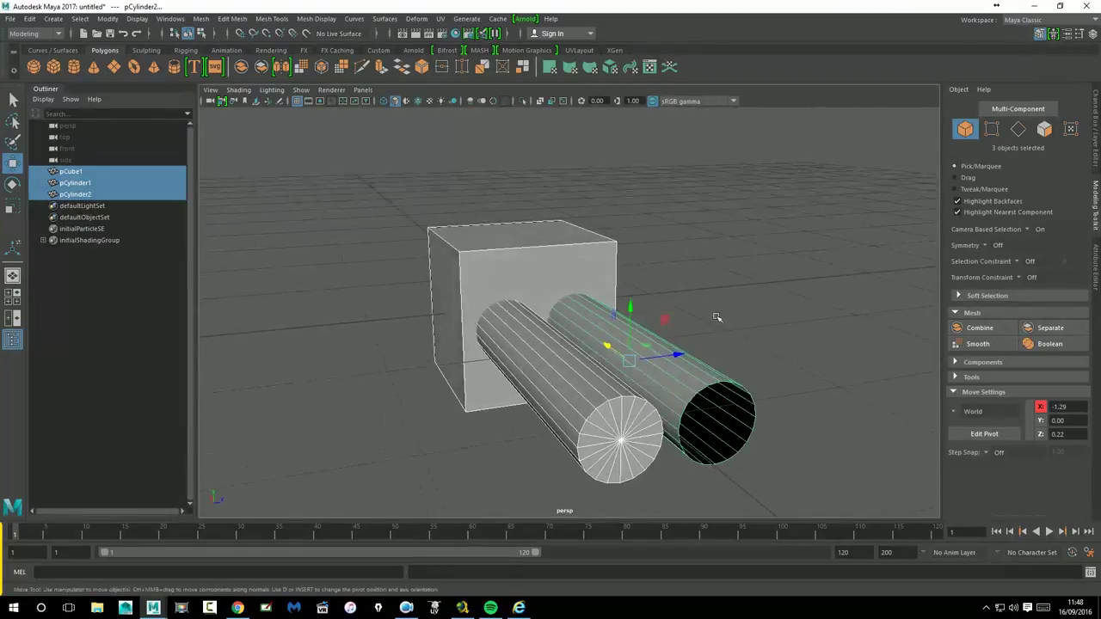
- Boolean the cube with both cylinders as a difference, then zoom in on the holes
click(1045, 345)
click(826, 301)
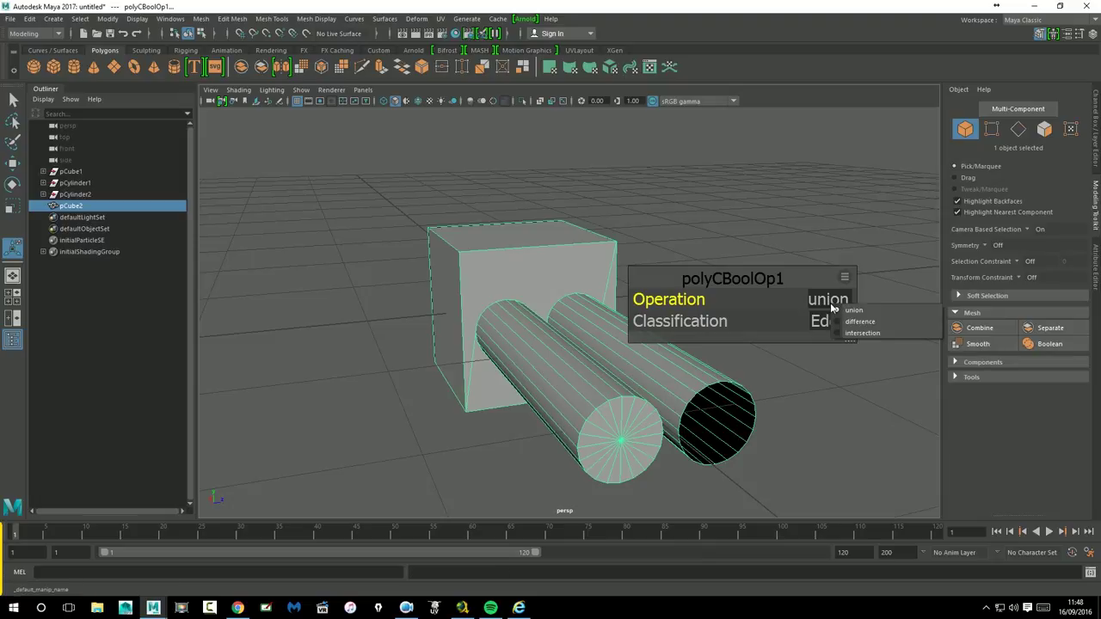
click(860, 322)
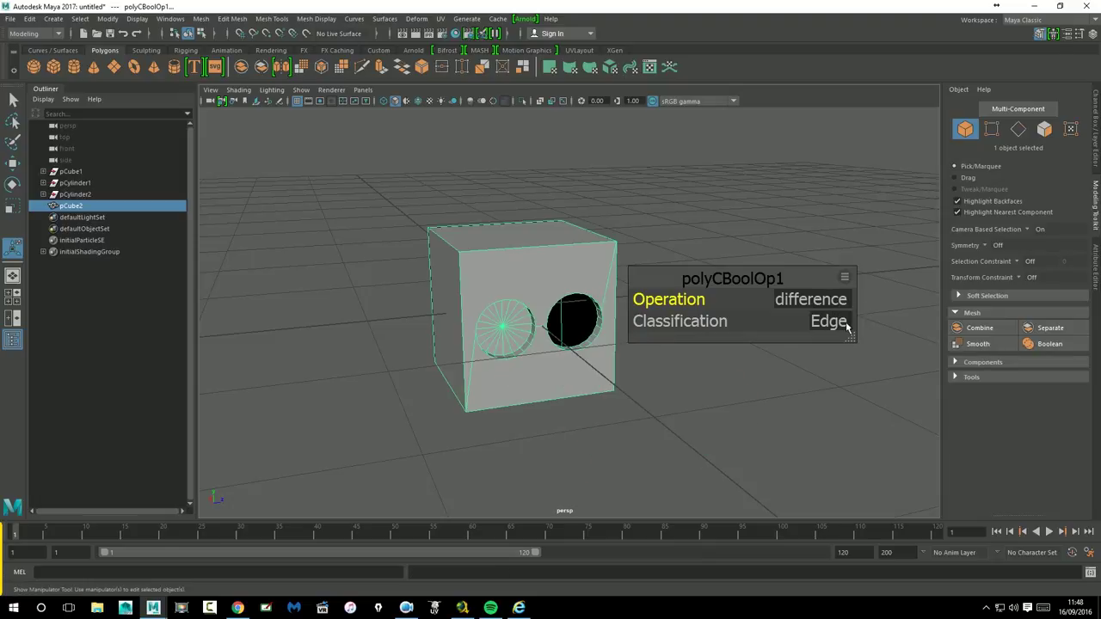
alt+drag(615, 383, 597, 387)
scroll(710, 400, up, 5)
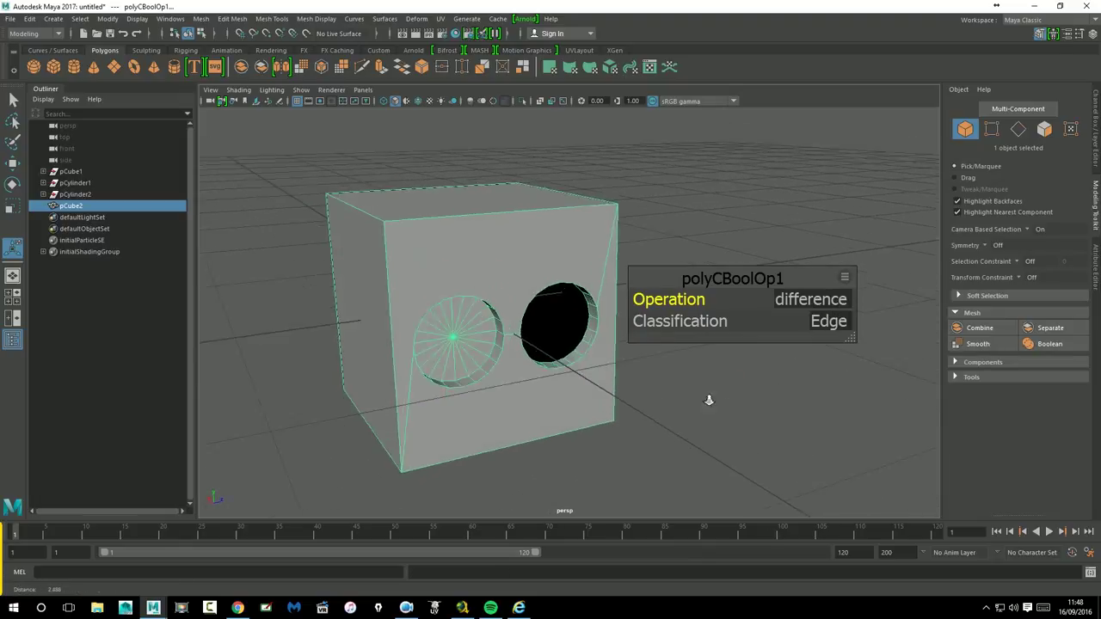
alt+drag(639, 429, 568, 421)
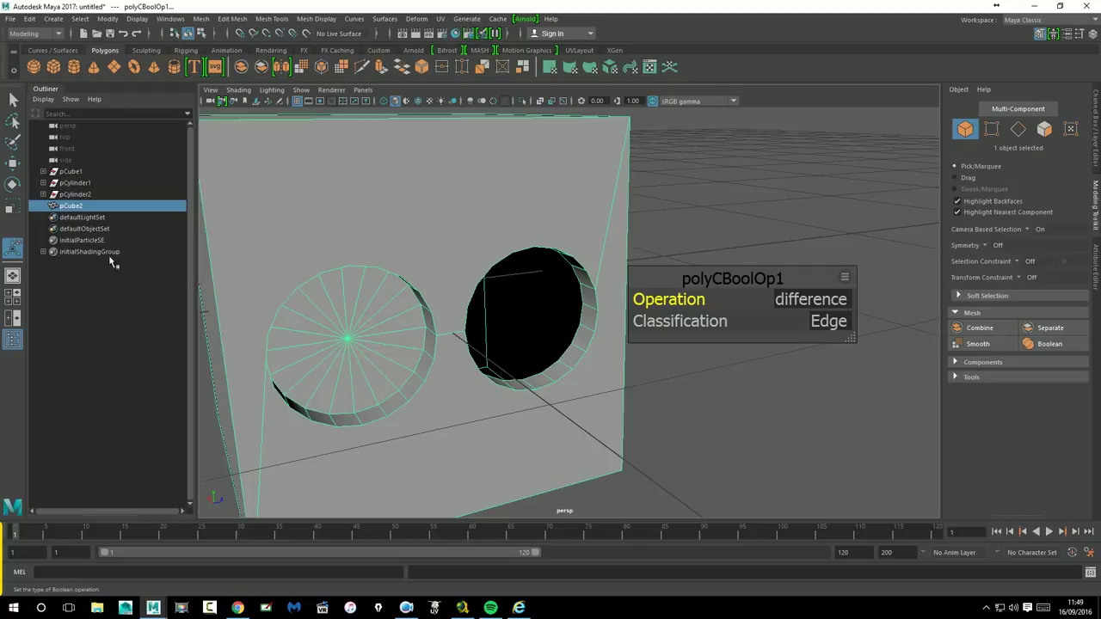
- Slide pCylinder2 left to fill its hole, then back right to reopen it
click(76, 195)
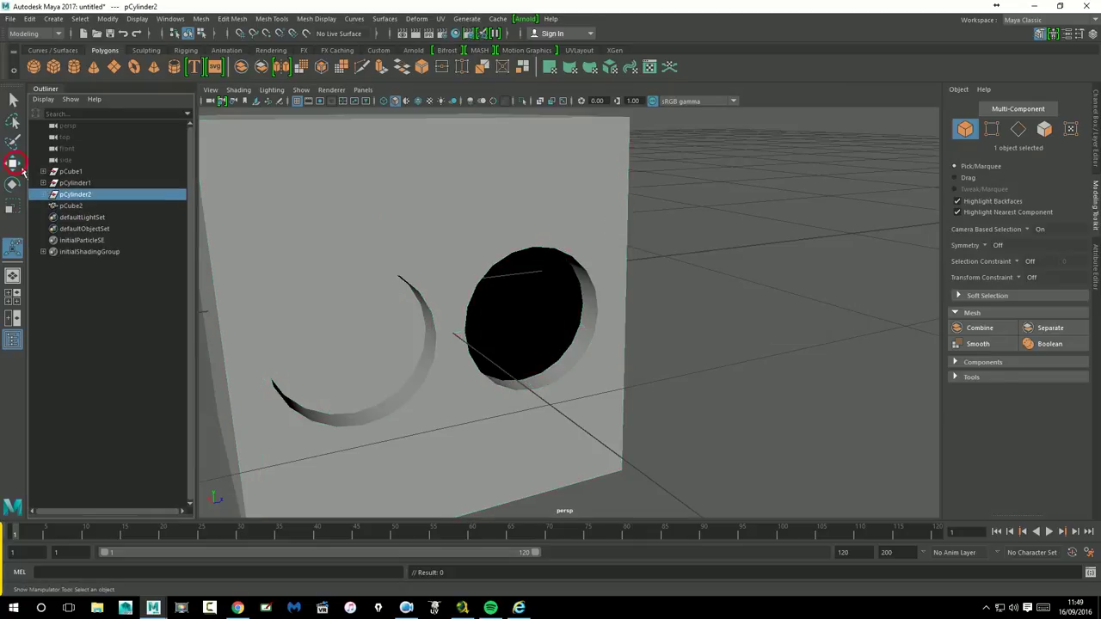
click(13, 163)
mouse_move(726, 424)
mouse_down()
mouse_move(367, 322)
mouse_move(476, 355)
mouse_up()
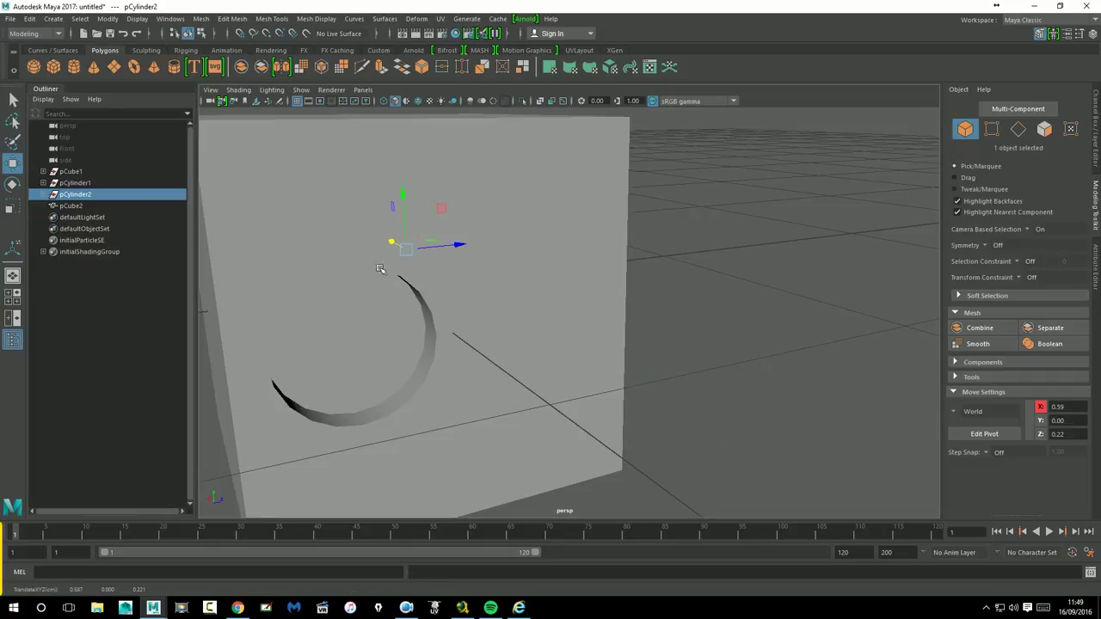
drag(397, 252, 472, 275)
mouse_move(506, 327)
alt+mouse_down()
mouse_move(580, 396)
mouse_move(391, 366)
mouse_move(407, 375)
mouse_move(208, 397)
mouse_move(283, 387)
alt+mouse_up()
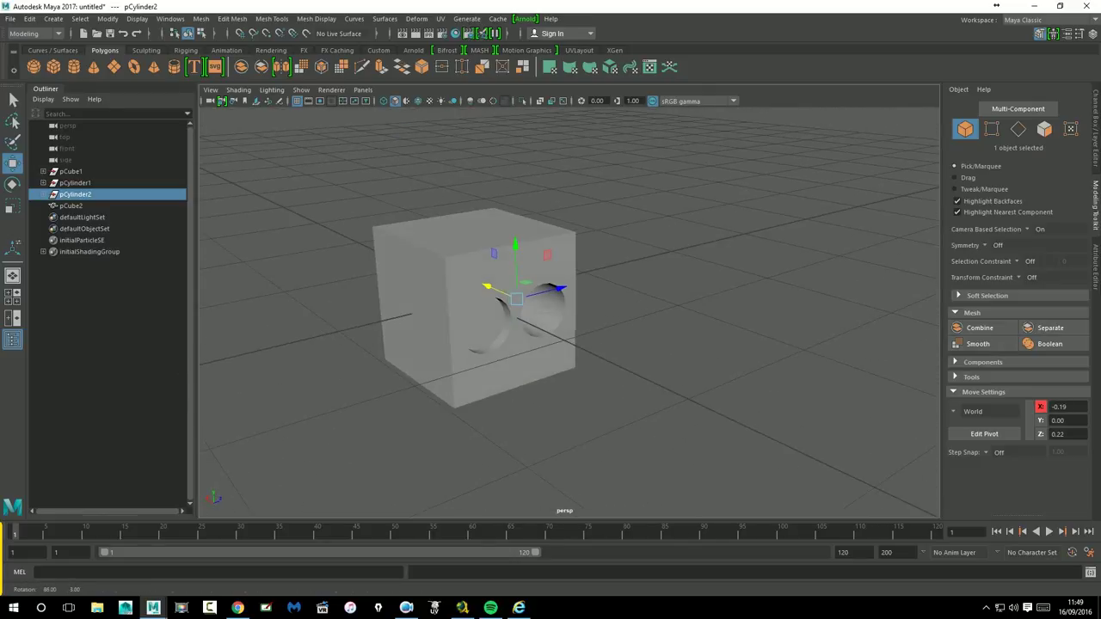
scroll(521, 373, up, 3)
- Move pCylinder1 sideways to shift its cut hole and inspect both holes
click(75, 183)
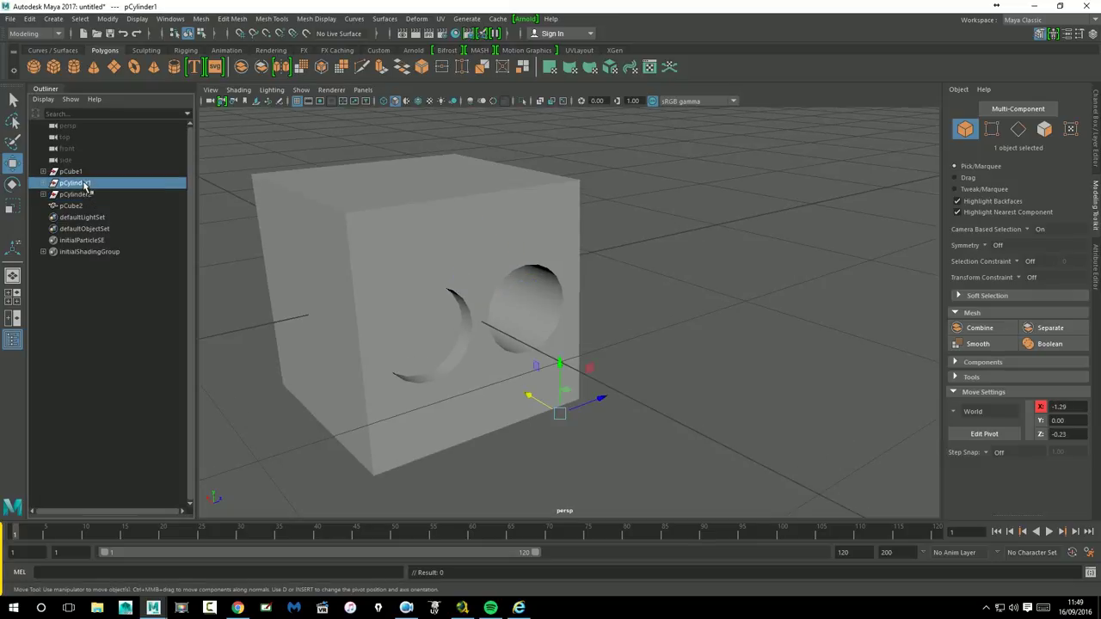
mouse_move(537, 409)
mouse_down()
mouse_move(516, 386)
mouse_move(546, 405)
mouse_move(487, 373)
mouse_move(408, 423)
mouse_up()
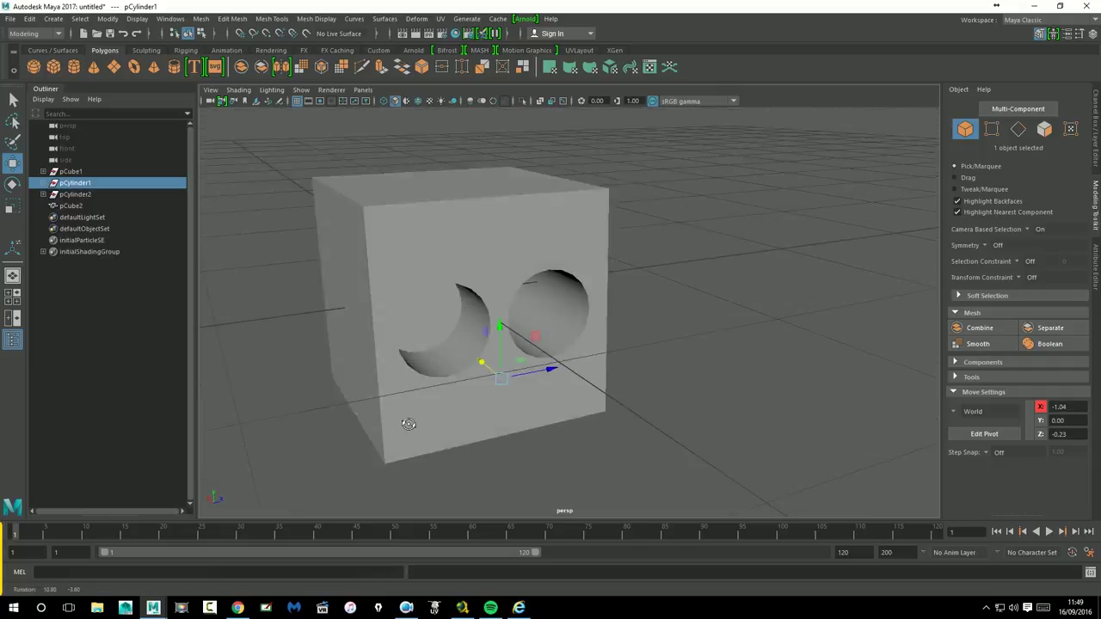
alt+right_drag(409, 424, 521, 422)
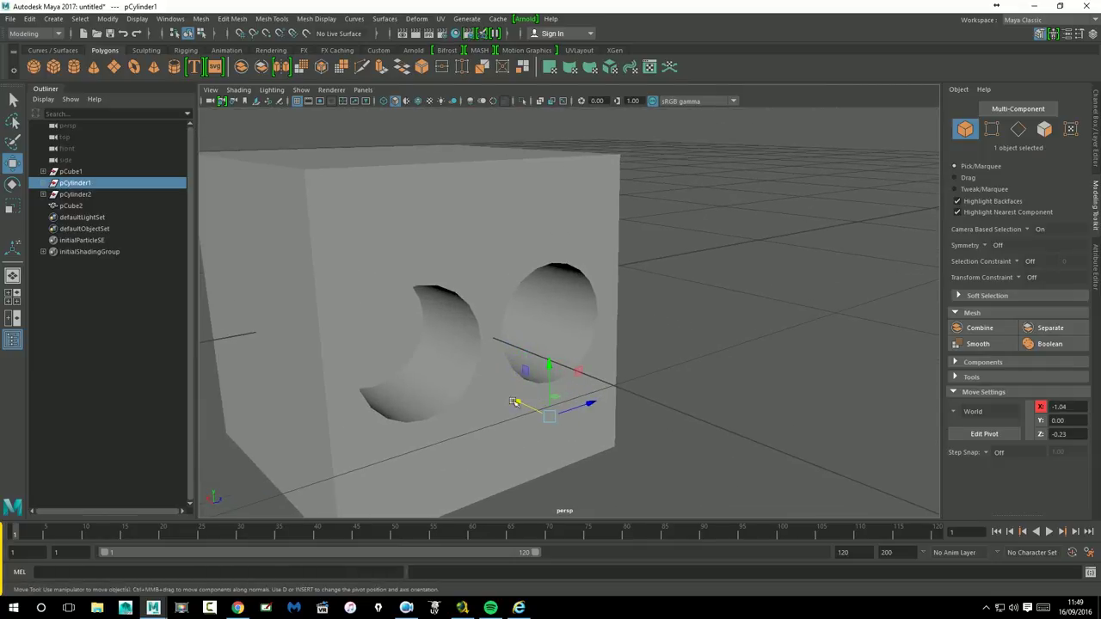
mouse_move(520, 410)
mouse_down()
mouse_move(644, 462)
mouse_move(528, 426)
mouse_up()
alt+right_drag(528, 426, 516, 430)
alt+drag(516, 430, 551, 353)
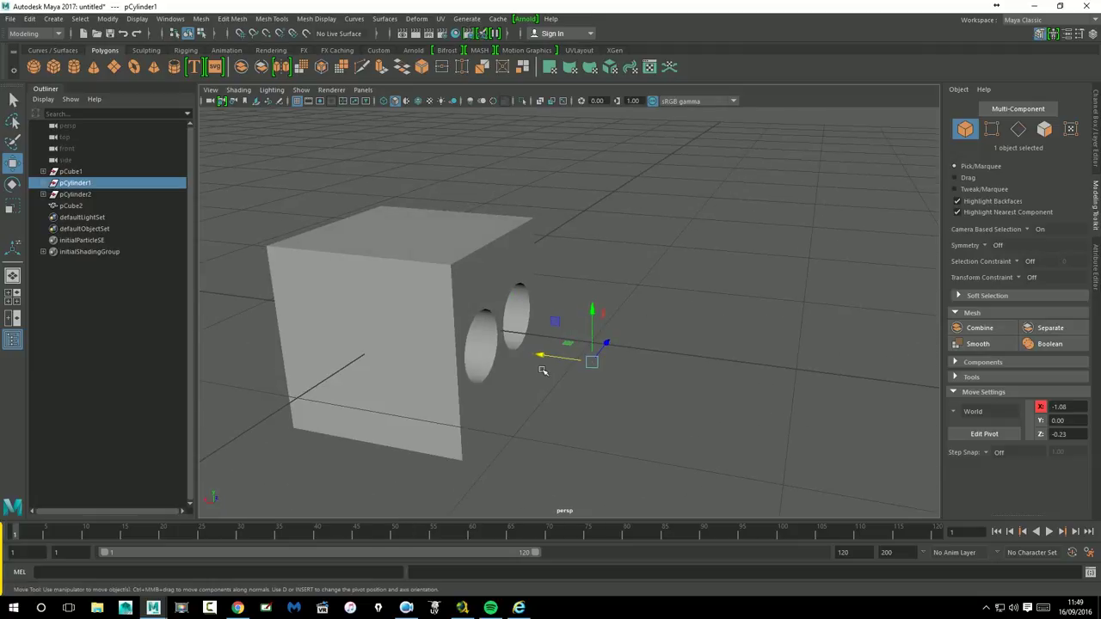
mouse_move(458, 394)
alt+mouse_down()
mouse_move(596, 385)
mouse_move(518, 433)
mouse_move(349, 442)
alt+mouse_up()
alt+right_drag(442, 384, 753, 417)
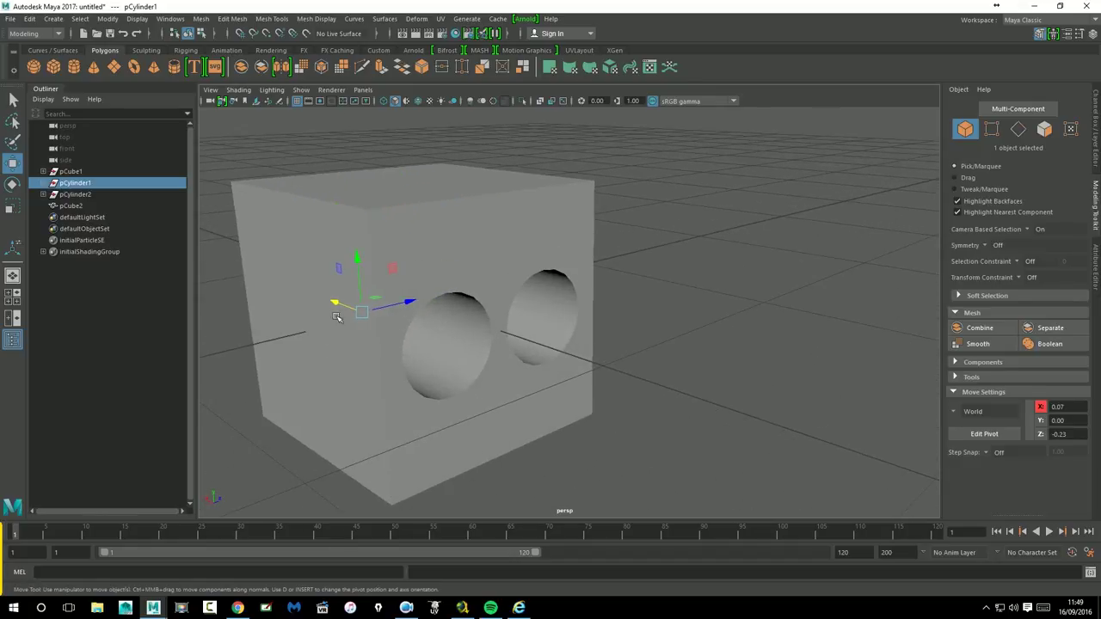
- Slide the base cube pCube1 along X, leaving pCube2 at X -0.83
click(72, 175)
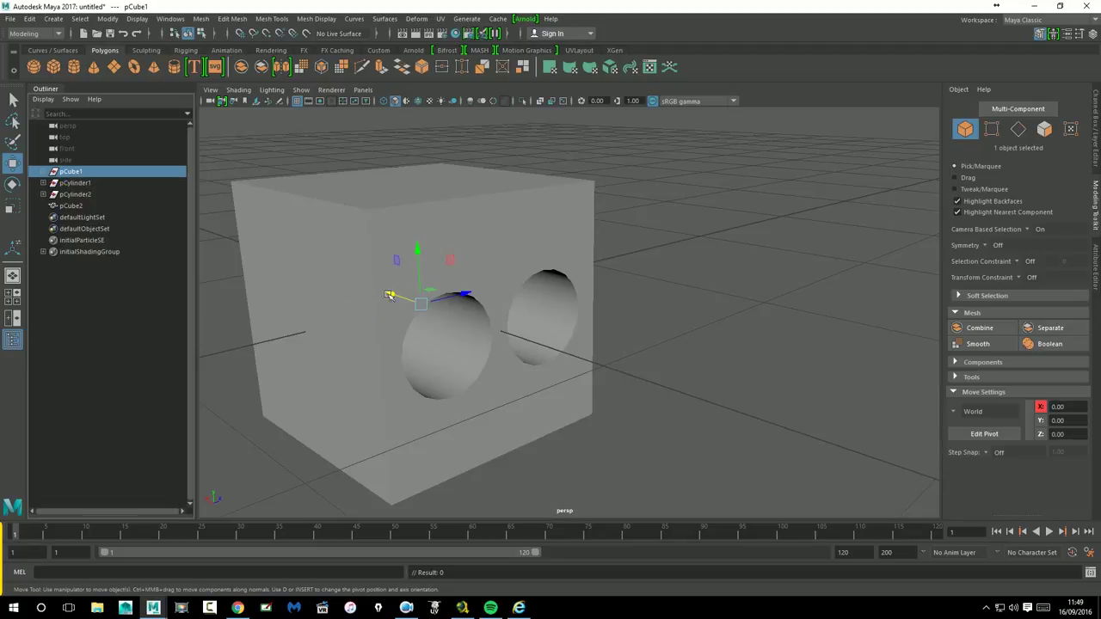
mouse_move(398, 302)
mouse_down()
mouse_move(499, 331)
mouse_move(299, 281)
mouse_move(438, 274)
mouse_move(676, 396)
mouse_move(502, 344)
mouse_up()
click(502, 344)
mouse_move(504, 388)
alt+mouse_down()
mouse_move(473, 392)
mouse_move(567, 333)
alt+mouse_up()
scroll(516, 370, down, 3)
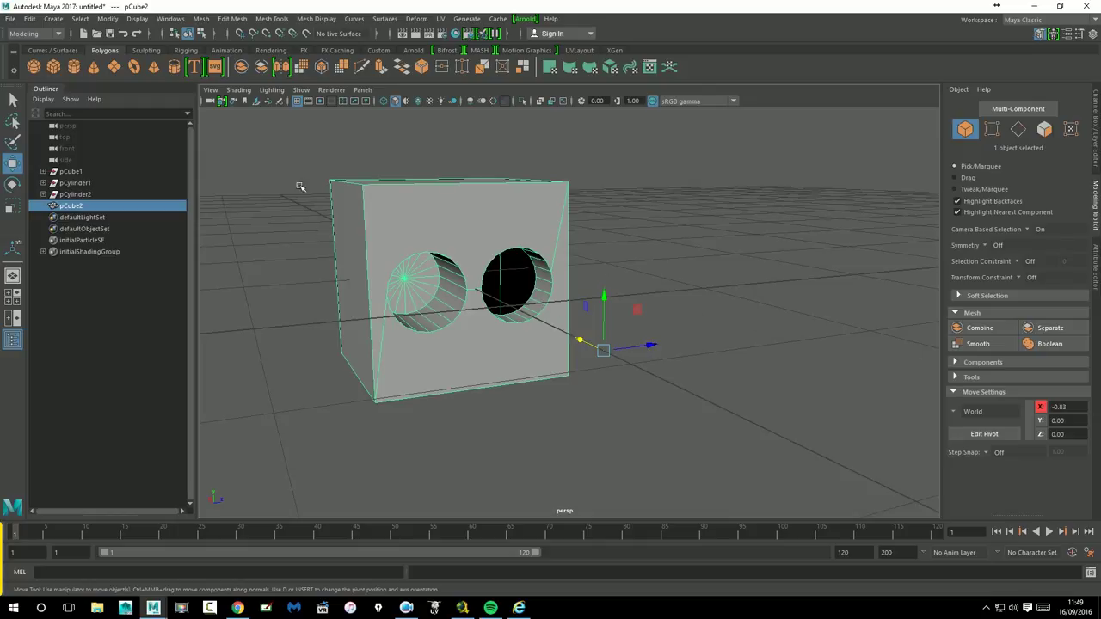
- Delete the boolean cube and show the Components tools in the Modeling Toolkit
drag(286, 138, 708, 476)
key(Delete)
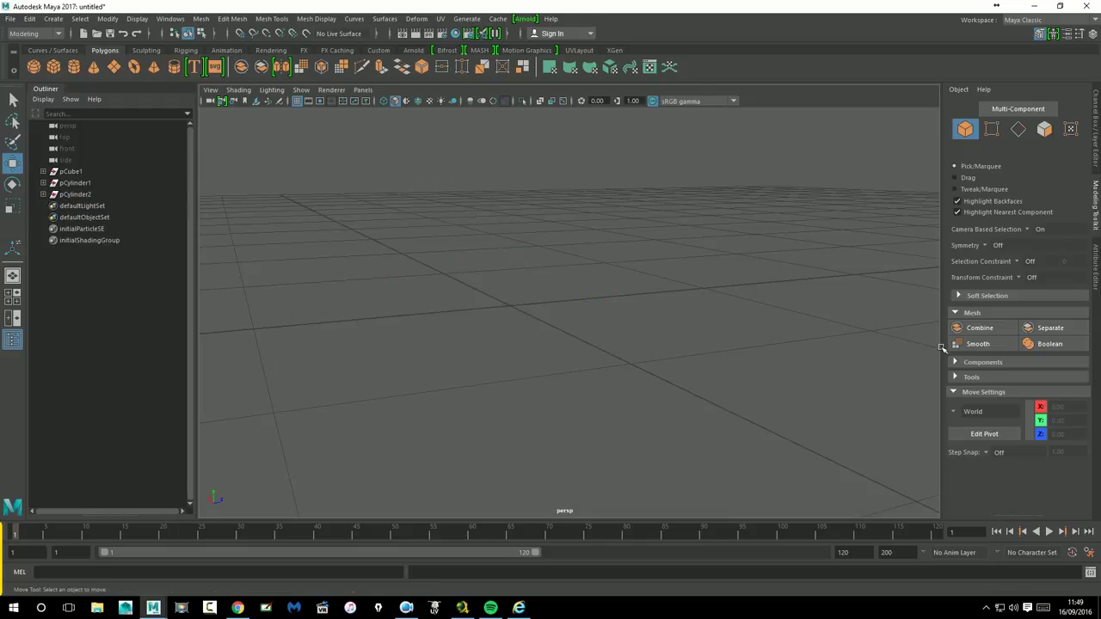
click(971, 314)
click(978, 327)
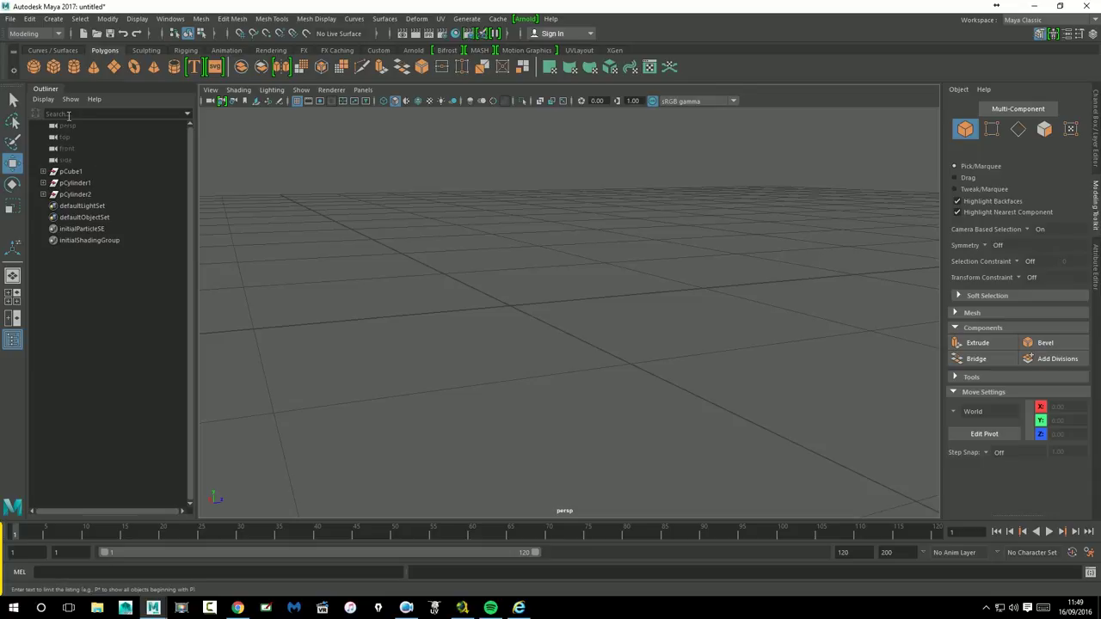
- Create a new polygon cube and select its right-side face
click(53, 67)
mouse_move(528, 326)
alt+mouse_down()
mouse_move(521, 295)
mouse_move(769, 393)
alt+mouse_up()
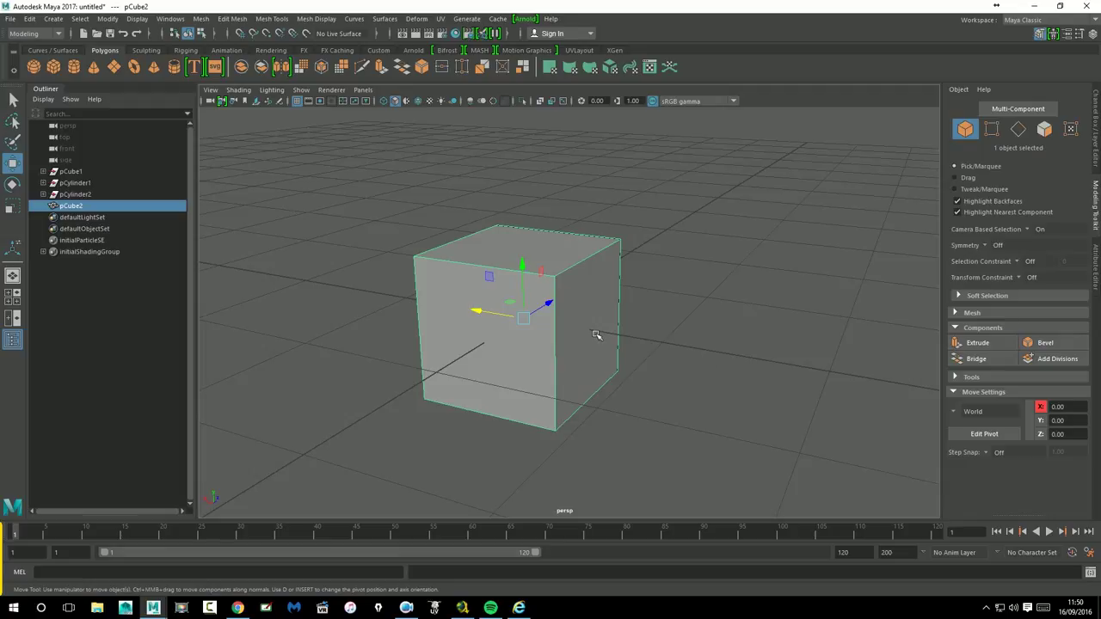
right_drag(589, 277, 589, 328)
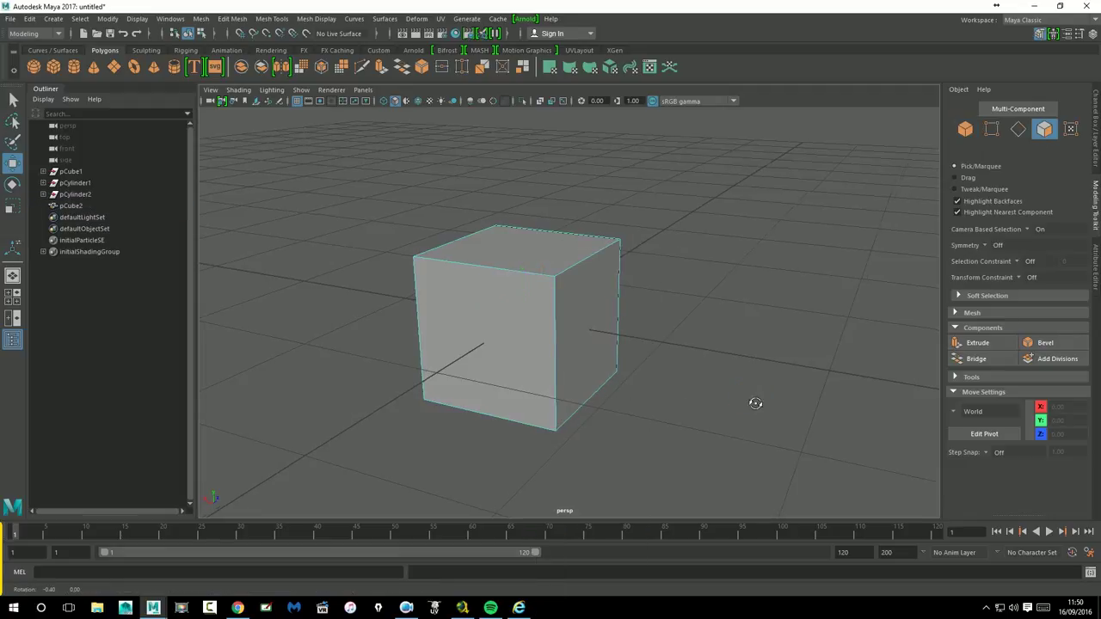
click(601, 345)
middle_drag(601, 345, 633, 353)
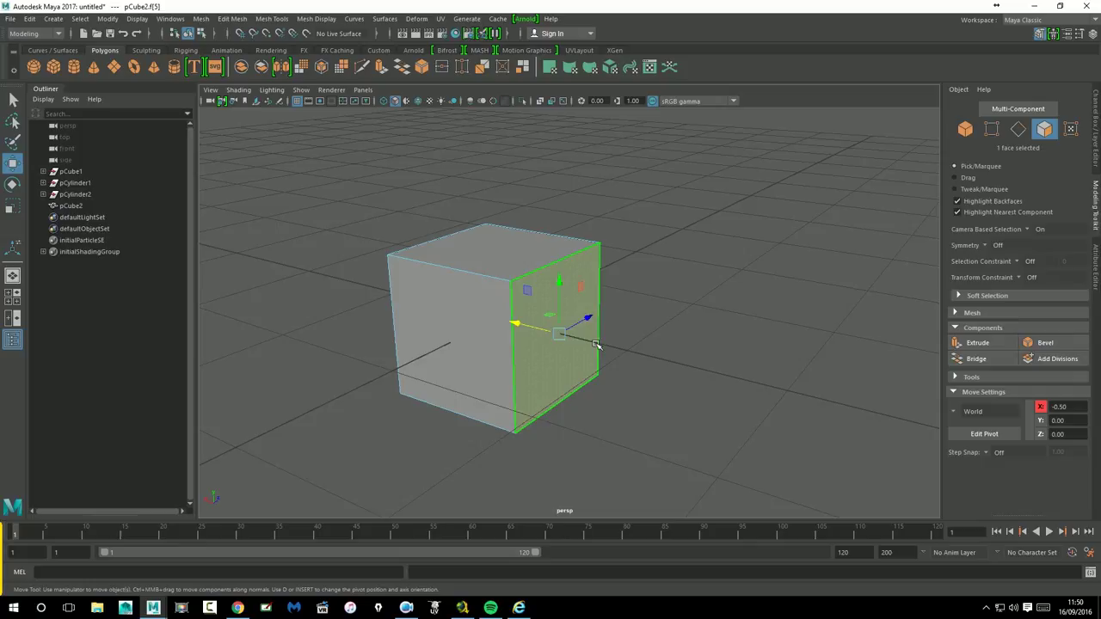
- Extrude the selected face with Thickness 0.8 and Offset 0.1
mouse_move(649, 316)
alt+mouse_down()
mouse_move(616, 295)
mouse_move(627, 309)
alt+mouse_up()
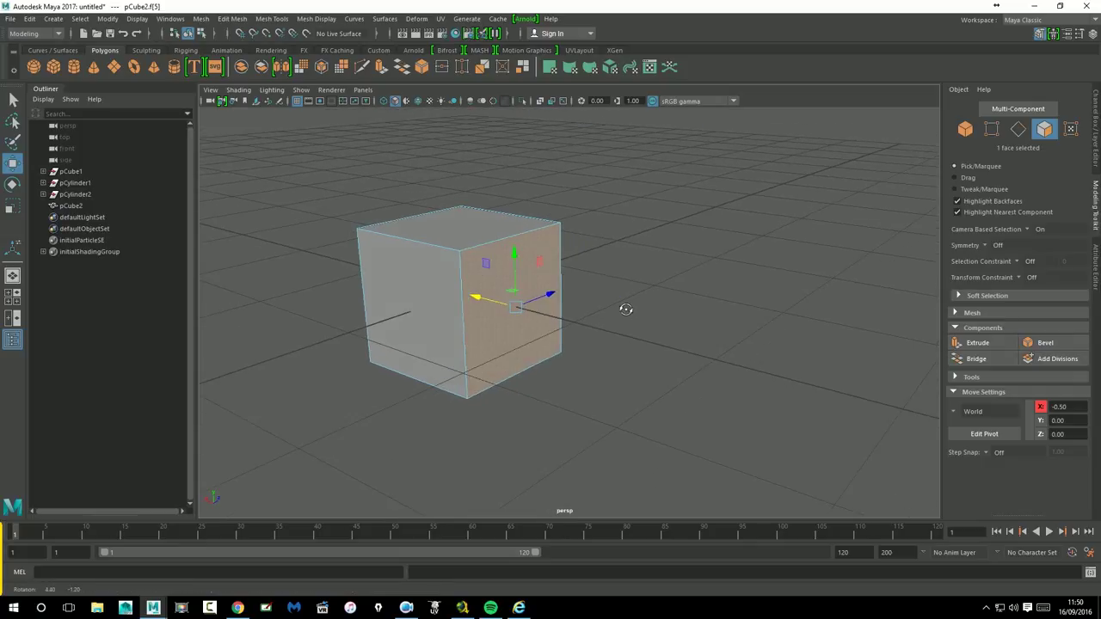
click(981, 348)
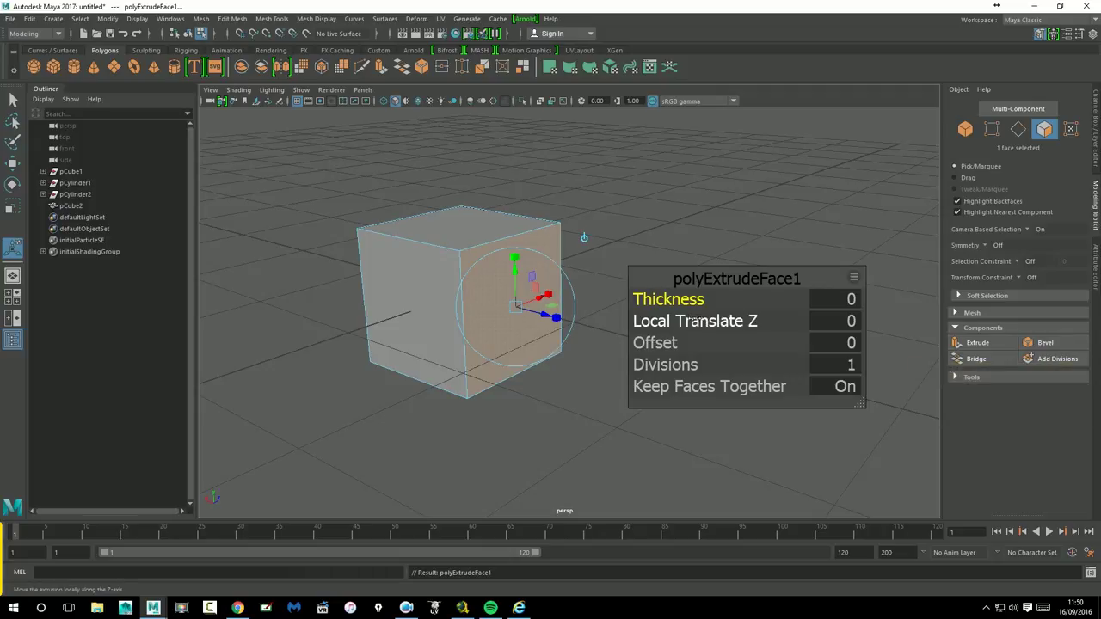
middle_drag(685, 316, 699, 307)
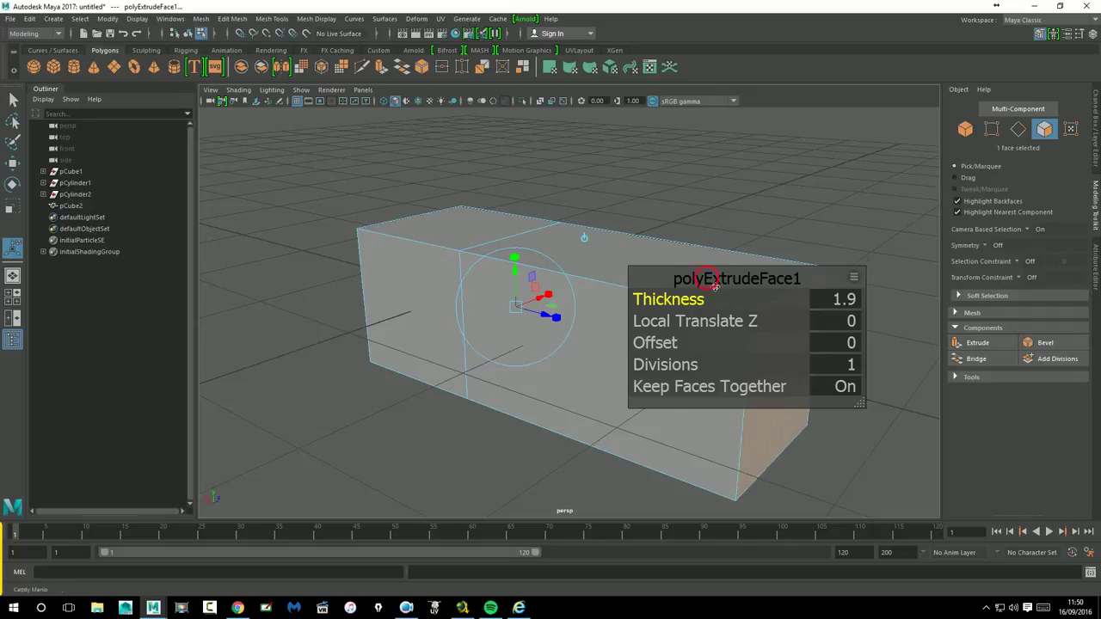
drag(712, 284, 752, 147)
scroll(674, 344, down, 3)
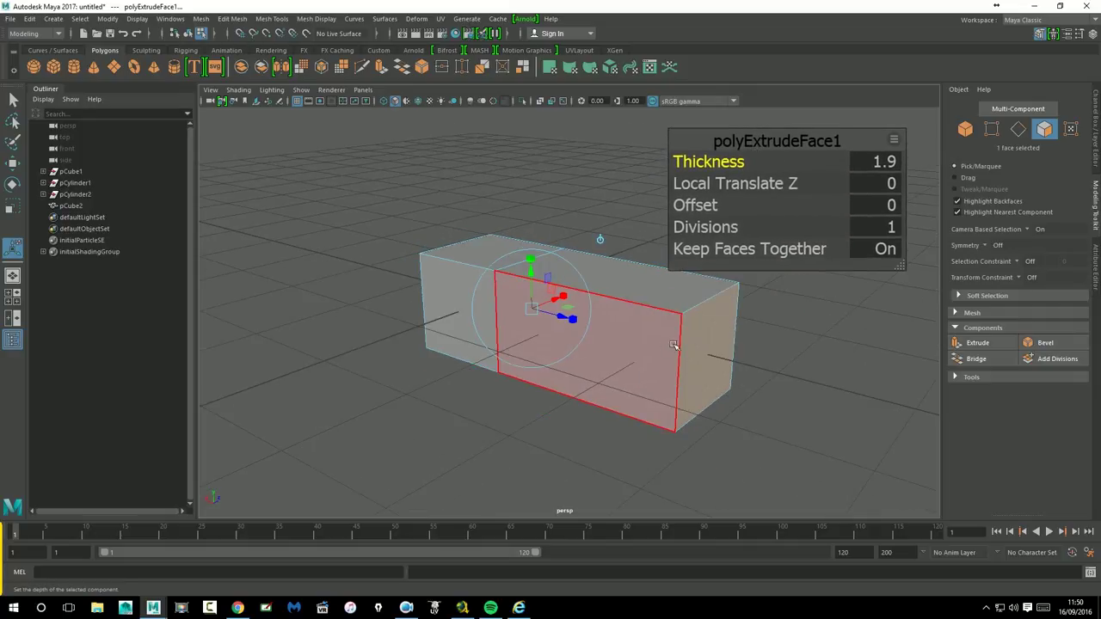
alt+drag(674, 345, 490, 282)
mouse_move(731, 177)
middle_down()
mouse_move(753, 181)
mouse_move(739, 179)
middle_up()
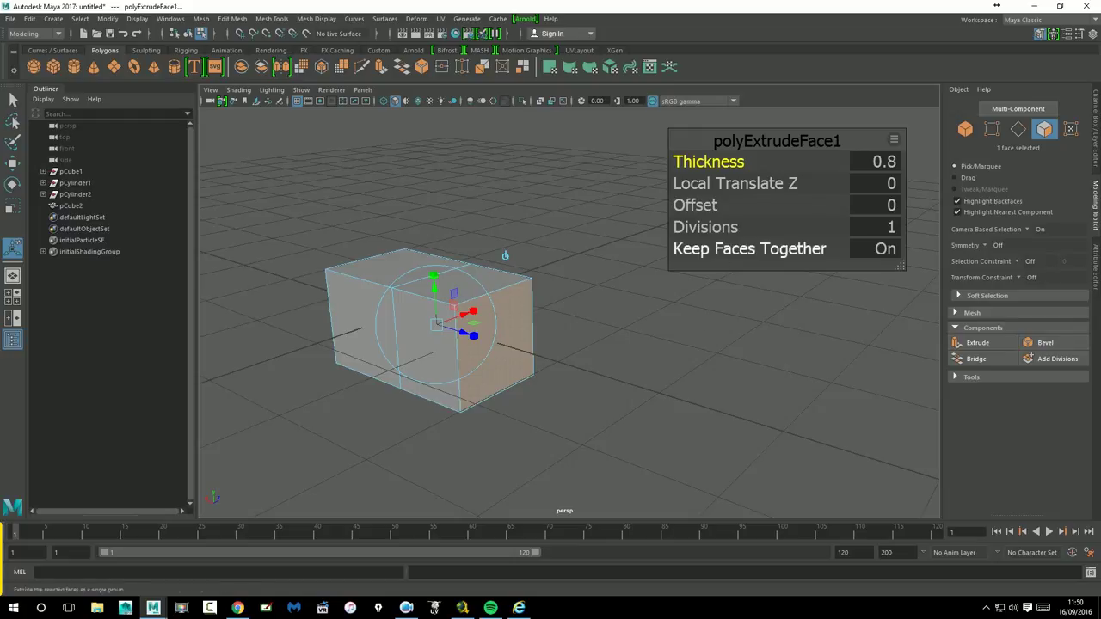
middle_drag(714, 212, 713, 215)
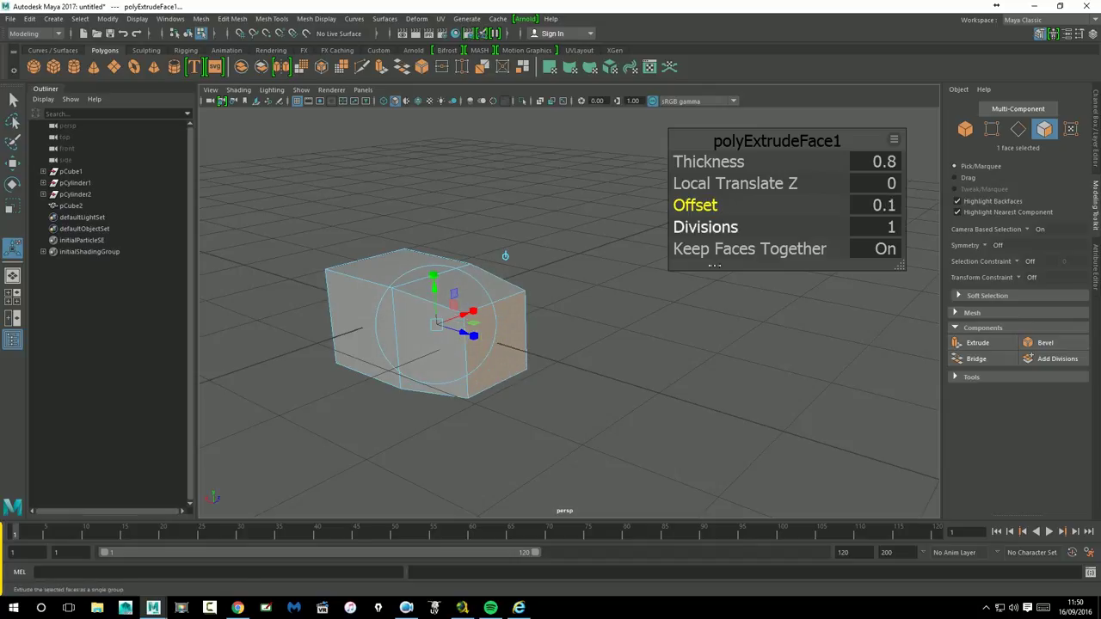
middle_drag(750, 182, 758, 196)
key(ctrl+z)
key(ctrl+z)
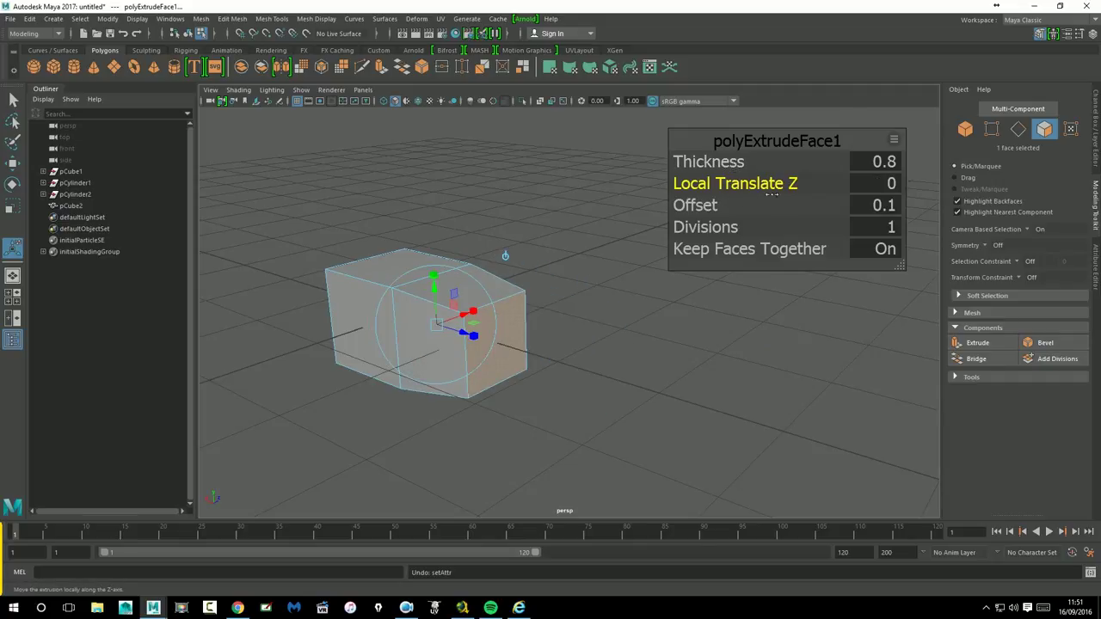
- Set the extrusion's Thickness to 0, Local Translate Z to 0.7 and Offset to 0.2
click(890, 169)
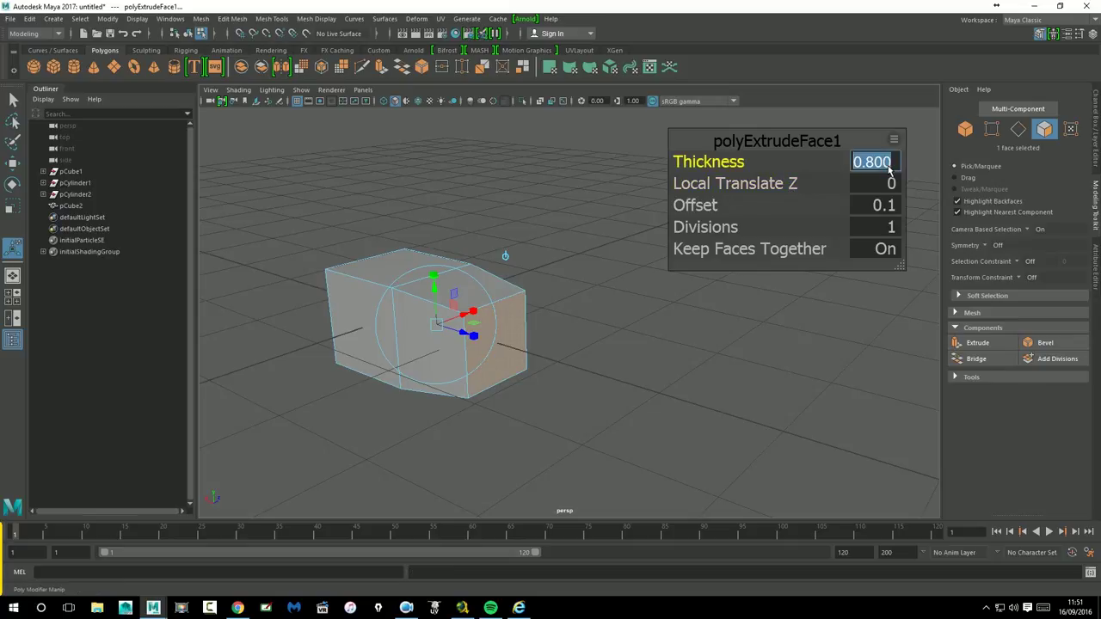
text(0)
key(Return)
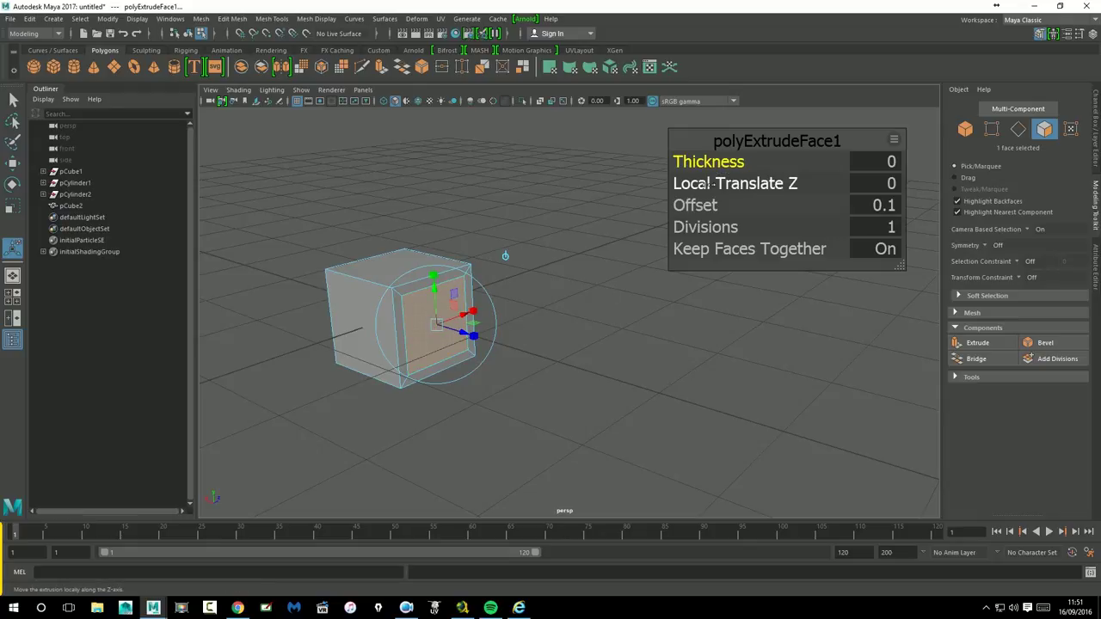
mouse_move(731, 162)
mouse_down()
mouse_move(717, 179)
mouse_move(725, 183)
mouse_up()
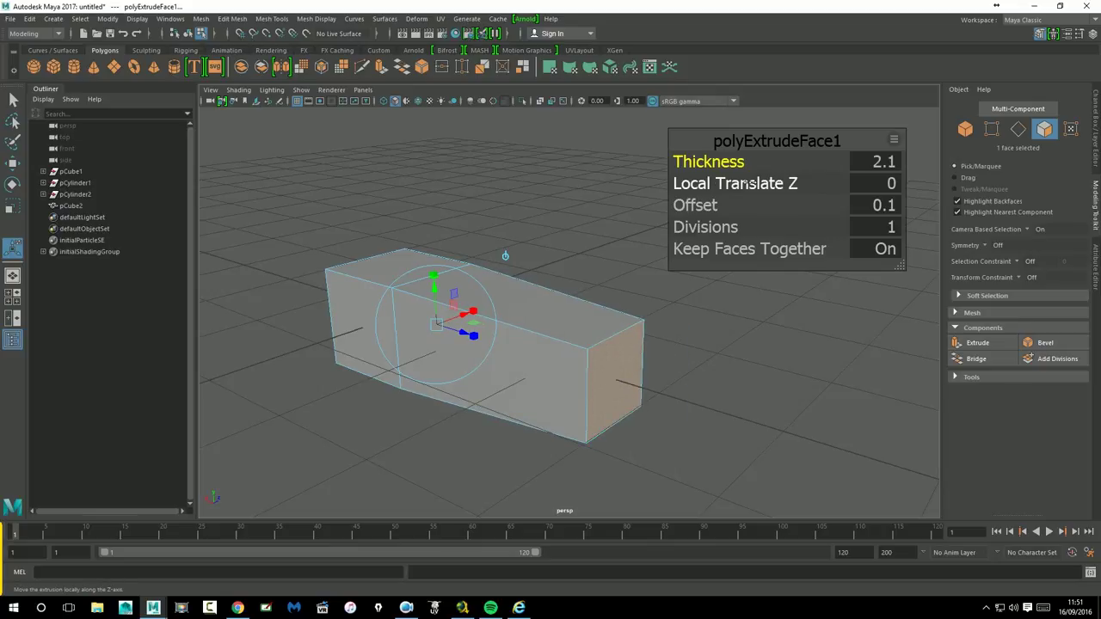
click(886, 168)
text(0)
key(Return)
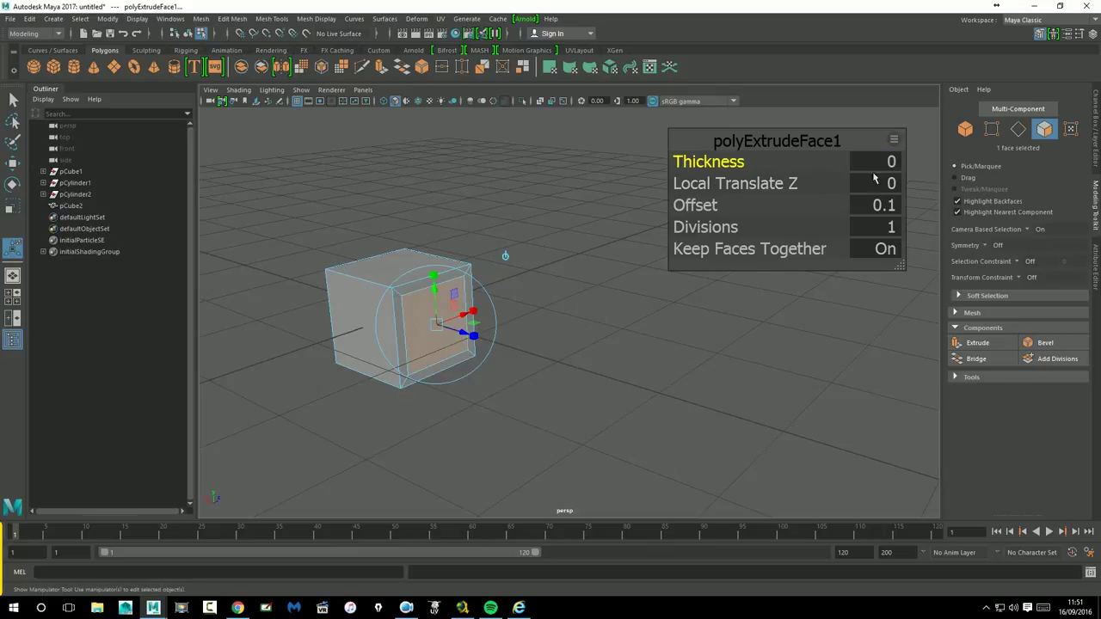
mouse_move(738, 196)
mouse_down()
mouse_move(760, 197)
mouse_move(724, 214)
mouse_up()
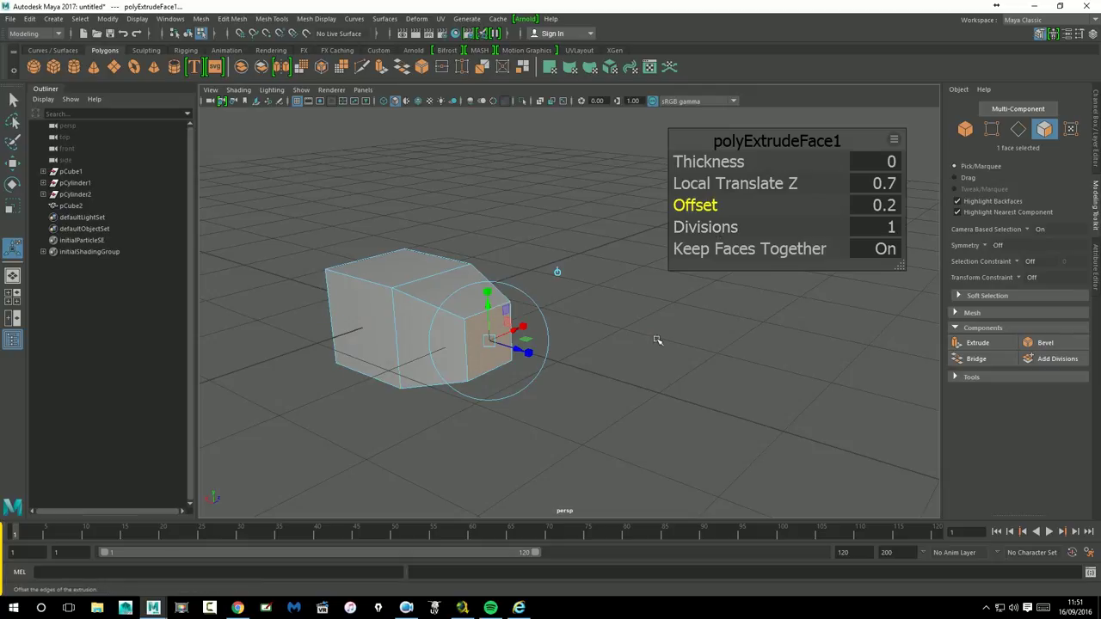
- Raise the extrusion's Divisions to 8 and turn Keep Faces Together off
click(710, 239)
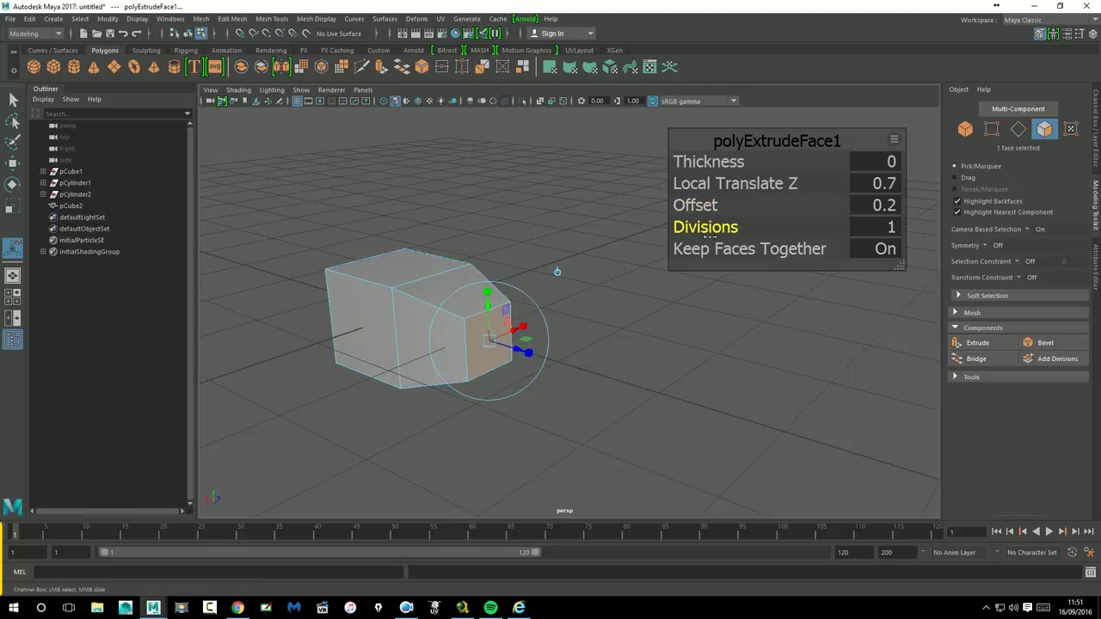
middle_drag(742, 238, 475, 311)
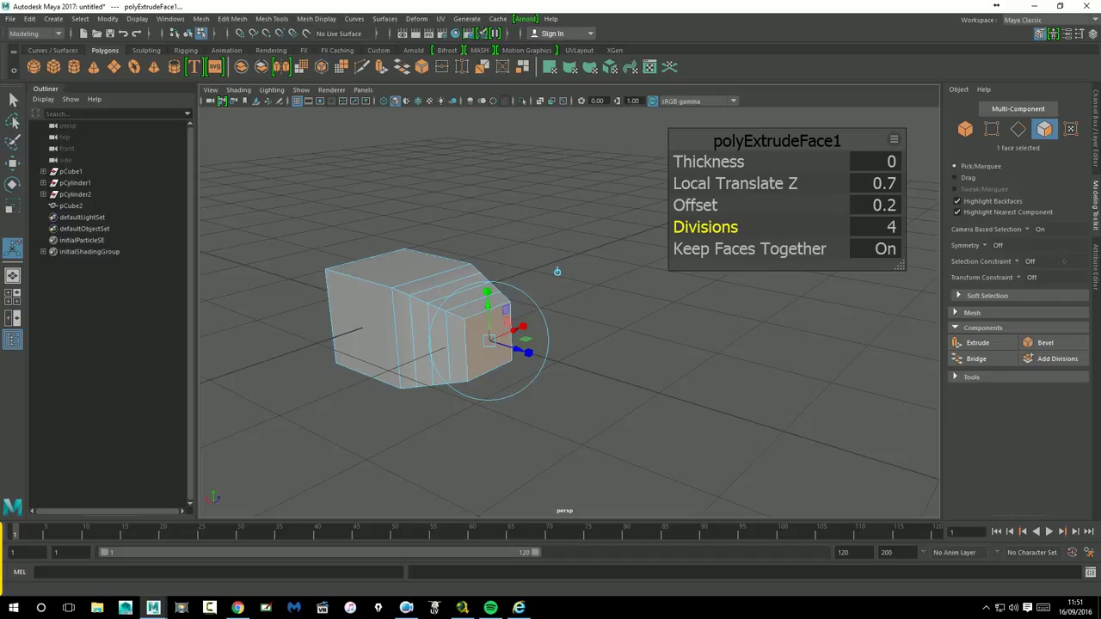
mouse_move(446, 314)
alt+mouse_down()
mouse_move(562, 375)
mouse_move(652, 378)
mouse_move(731, 245)
alt+mouse_up()
mouse_move(730, 245)
middle_down()
mouse_move(738, 236)
mouse_move(697, 241)
mouse_move(712, 241)
middle_up()
click(890, 251)
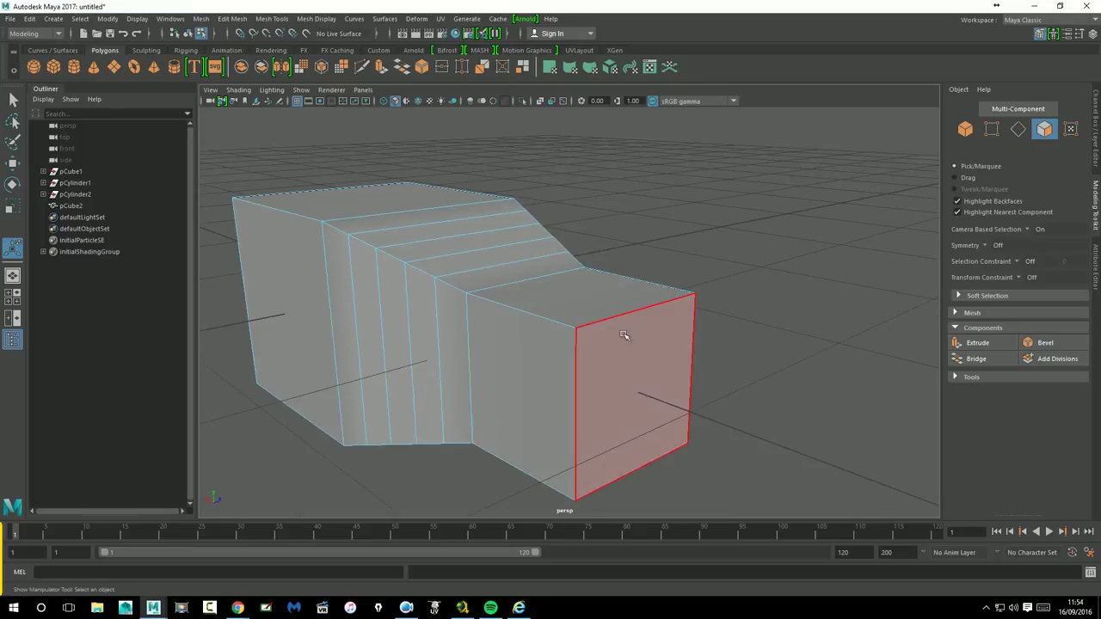
- Select the whole extruded cube in Object Mode and delete it
scroll(625, 336, down, 3)
drag(331, 221, 701, 447)
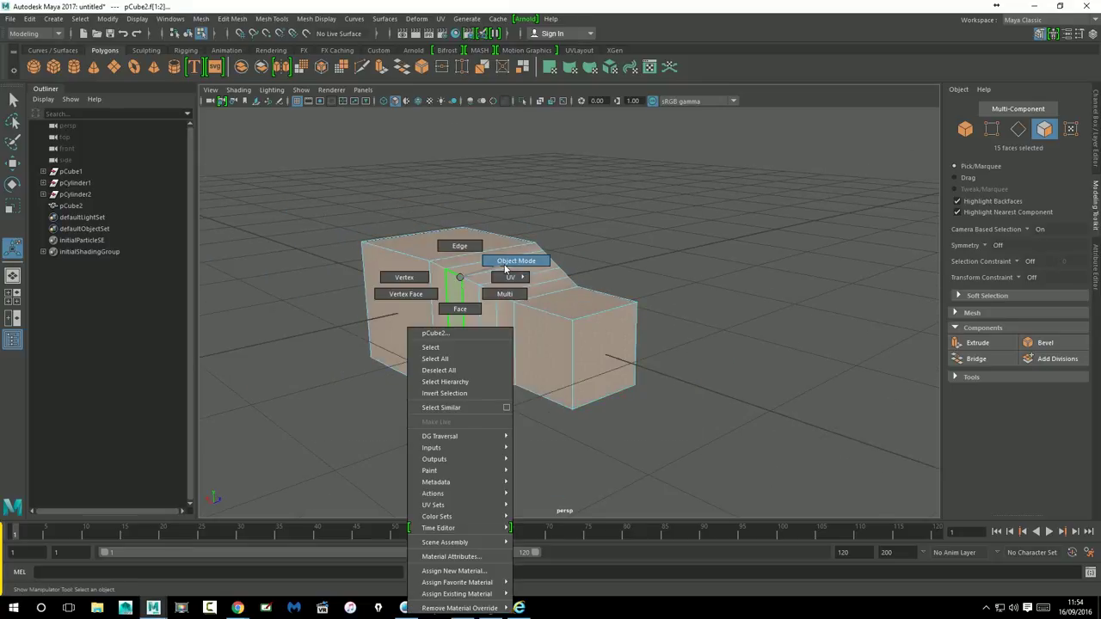
right_drag(467, 295, 511, 258)
key(Delete)
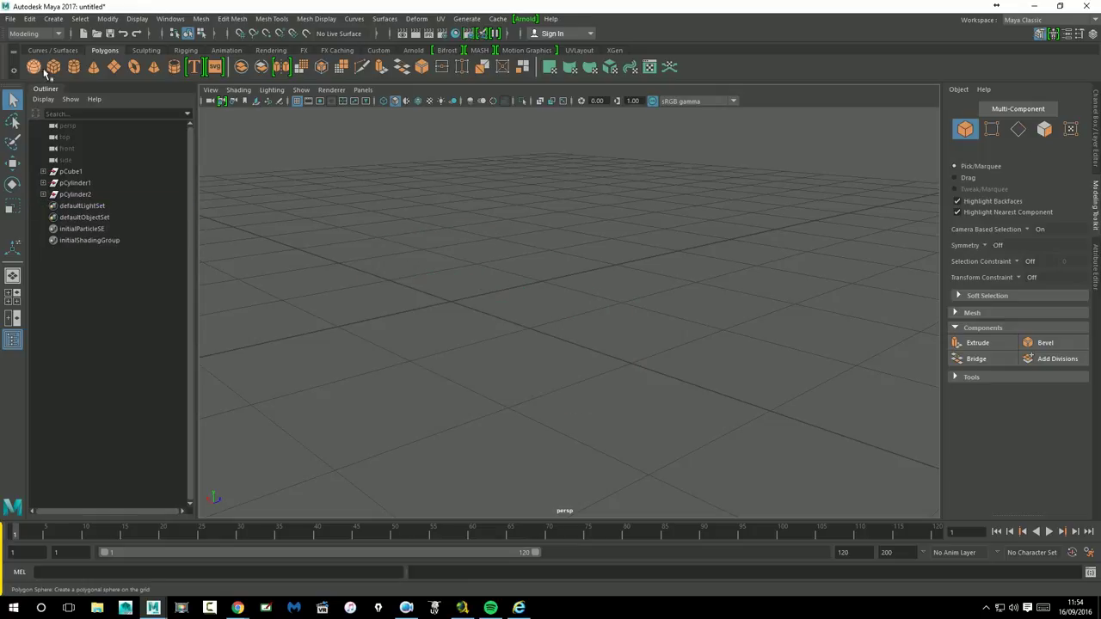
- Replace a stray new cube with a polygon sphere and switch it to face selection
click(54, 70)
key(Delete)
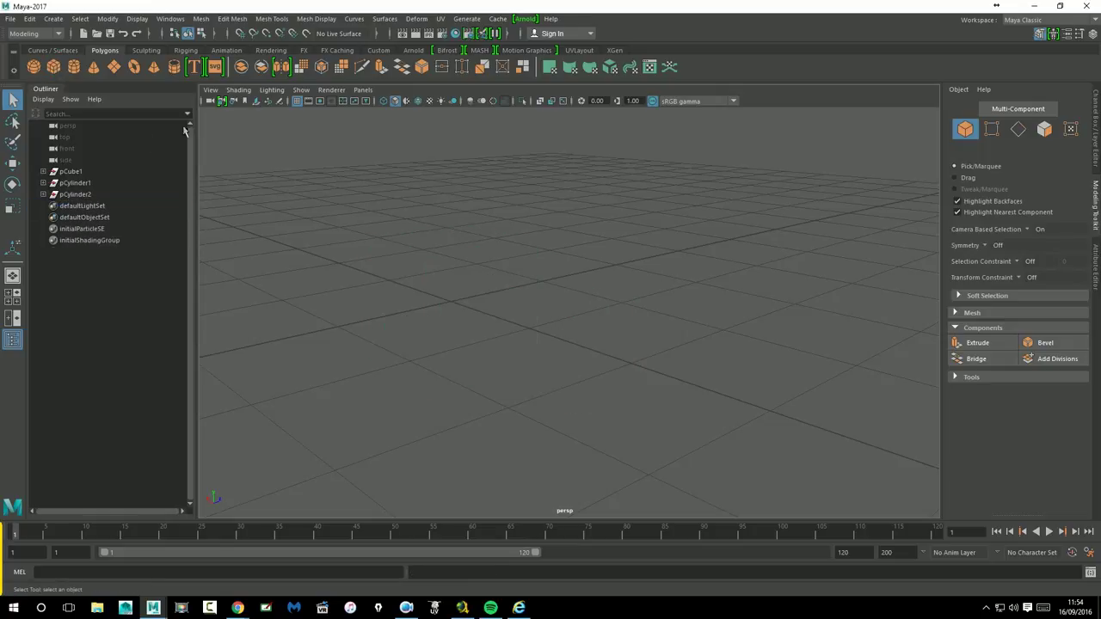
click(33, 67)
alt+middle_drag(516, 266, 575, 279)
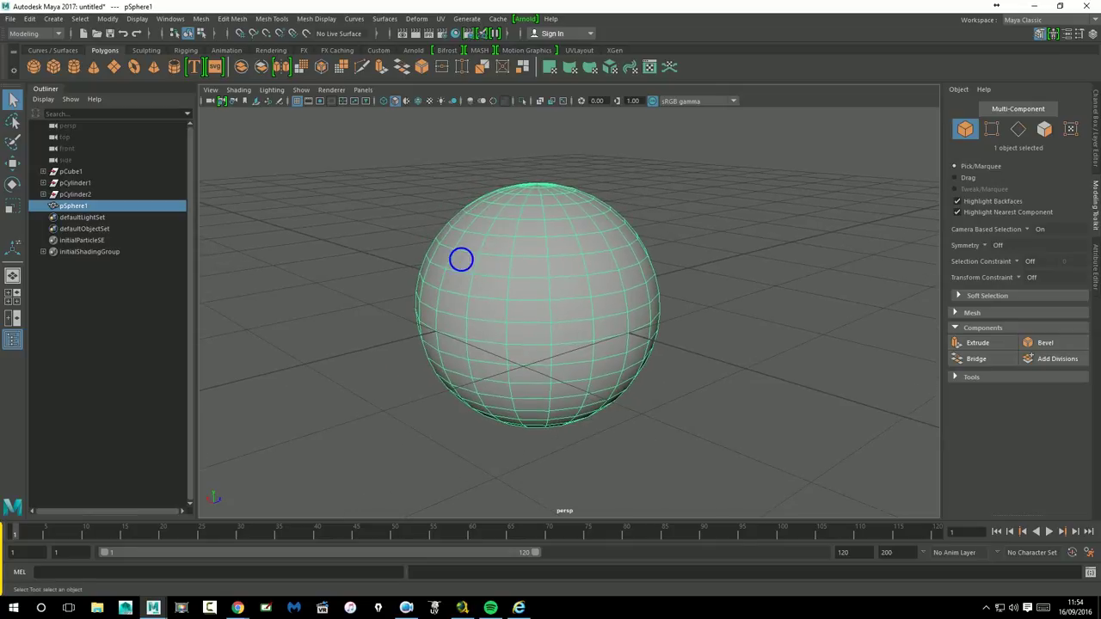
alt+right_drag(459, 258, 600, 275)
right_click(531, 268)
click(535, 292)
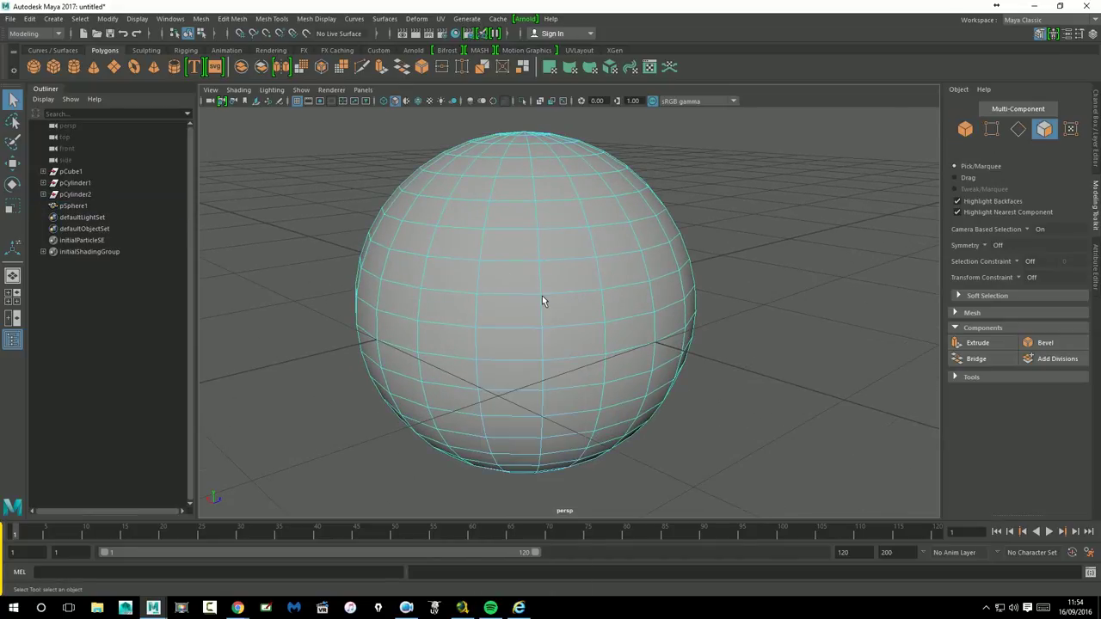
- Turn Camera Based Selection off and marquee-select all 400 sphere faces, back ones included
scroll(542, 295, down, 5)
click(411, 189)
drag(411, 189, 772, 458)
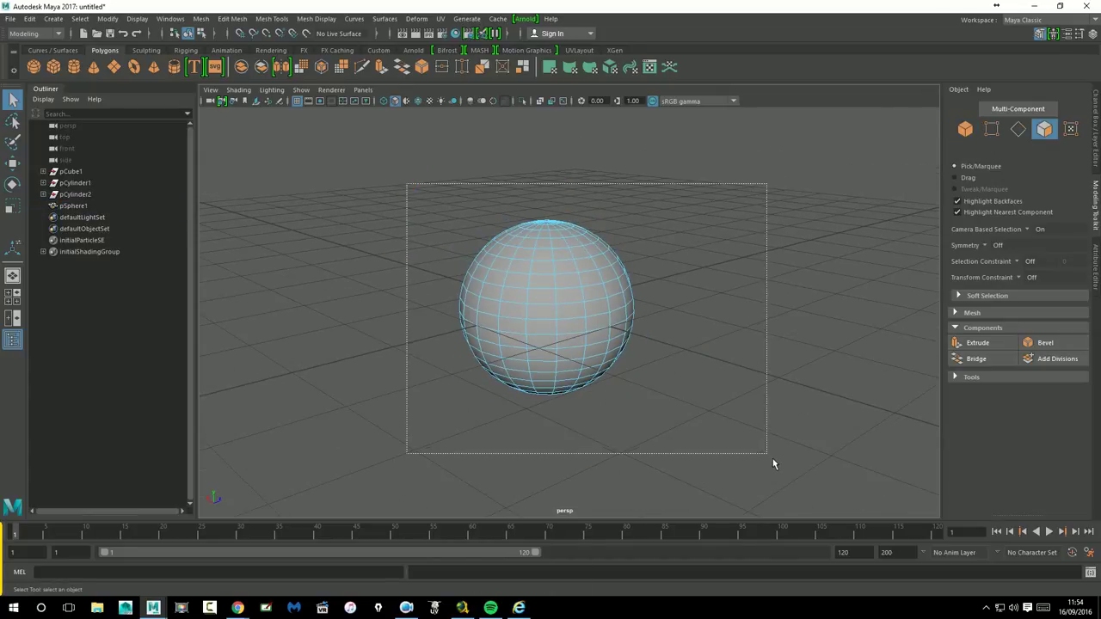
mouse_move(686, 430)
alt+mouse_down()
mouse_move(688, 367)
mouse_move(596, 401)
alt+mouse_up()
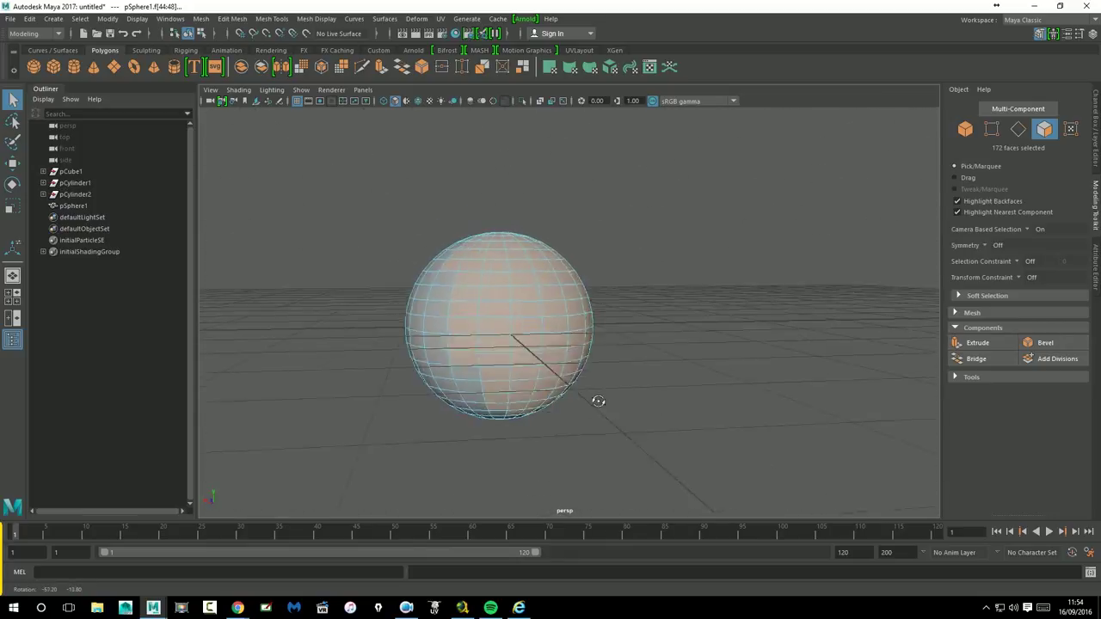
click(1027, 229)
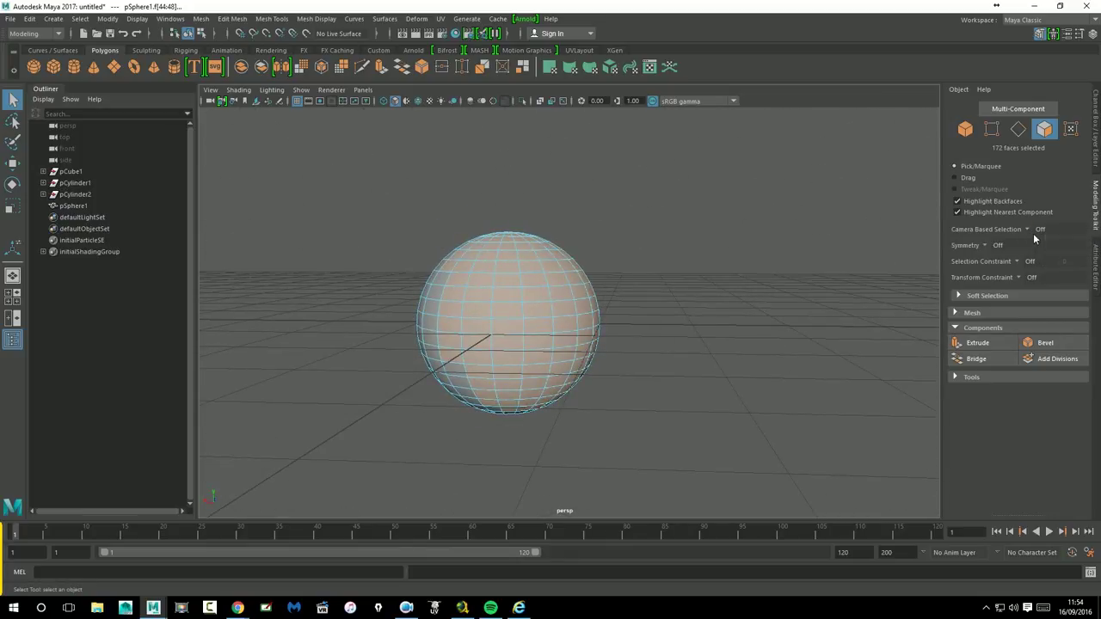
click(382, 219)
drag(368, 200, 710, 494)
mouse_move(688, 401)
alt+mouse_down()
mouse_move(622, 362)
mouse_move(703, 344)
alt+mouse_up()
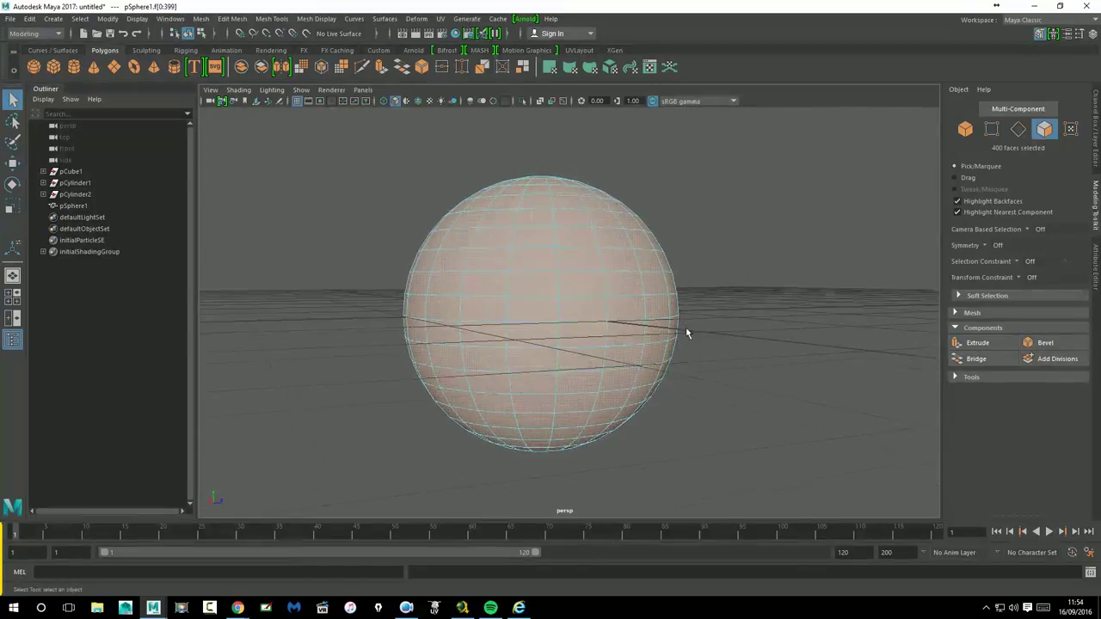
- Extrude all the selected sphere faces with Thickness 0.7
click(980, 348)
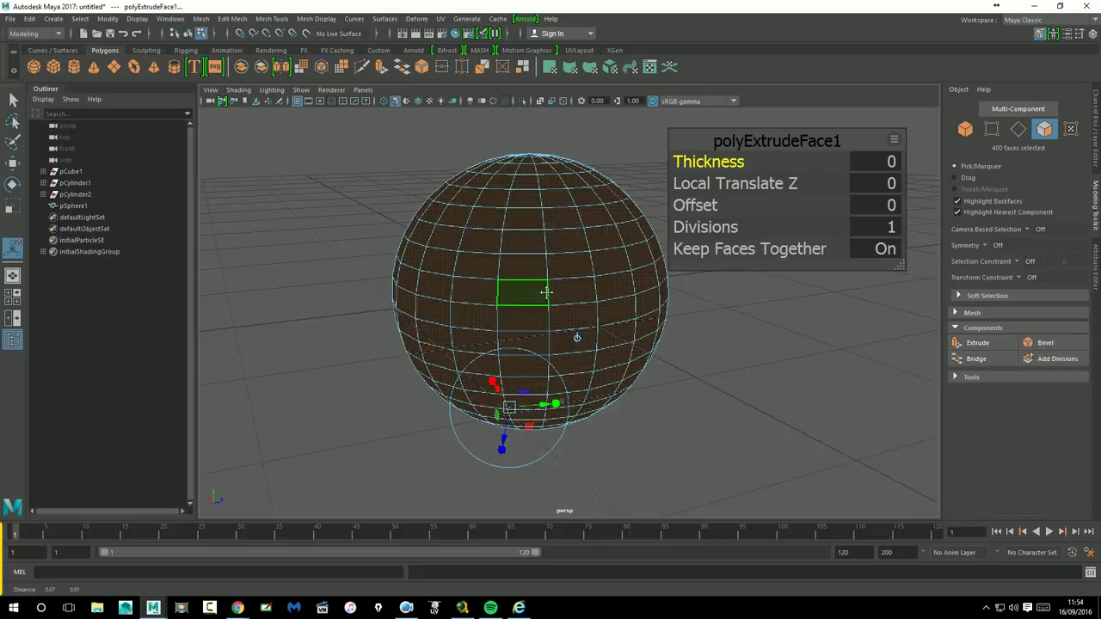
alt+middle_drag(563, 327, 543, 332)
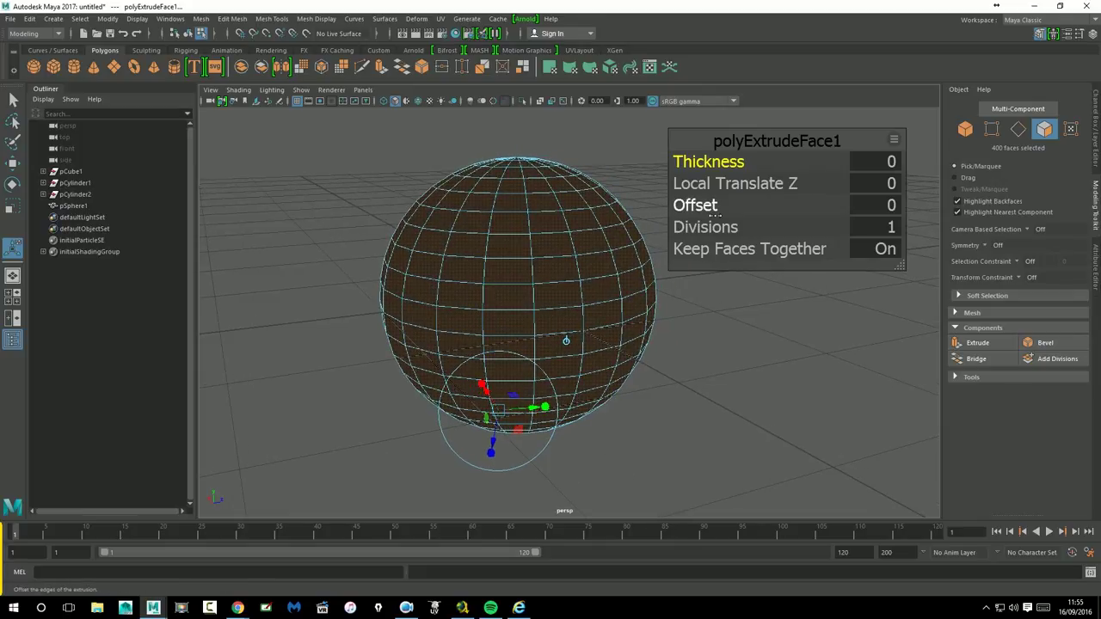
drag(711, 163, 721, 170)
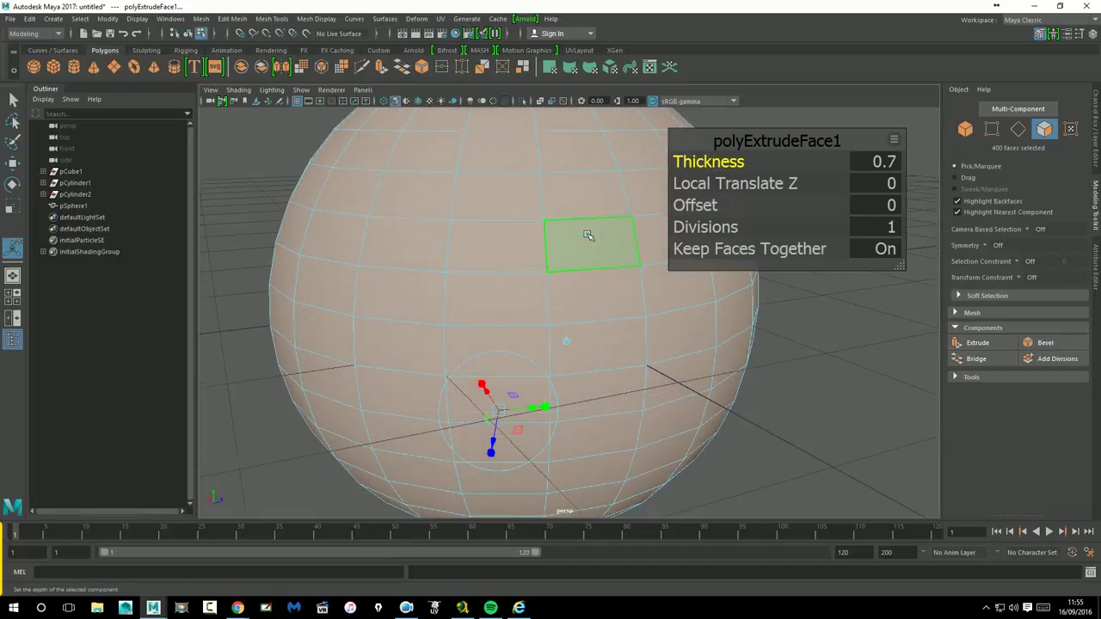
scroll(587, 235, down, 3)
mouse_move(619, 307)
alt+mouse_down()
mouse_move(749, 350)
mouse_move(700, 363)
mouse_move(710, 366)
alt+mouse_up()
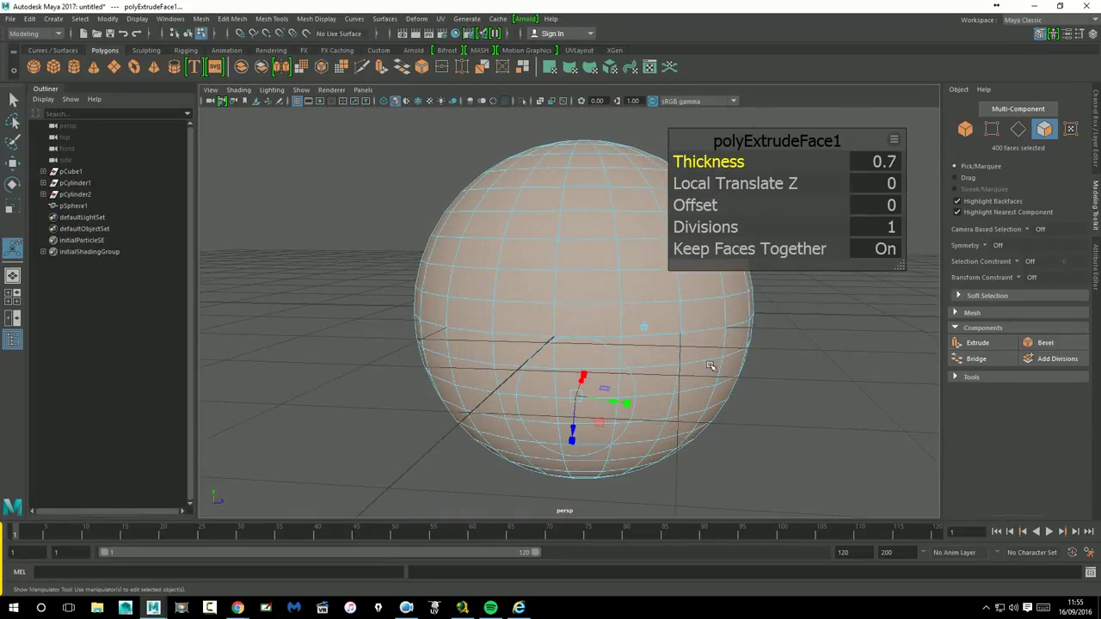
alt+drag(792, 343, 740, 335)
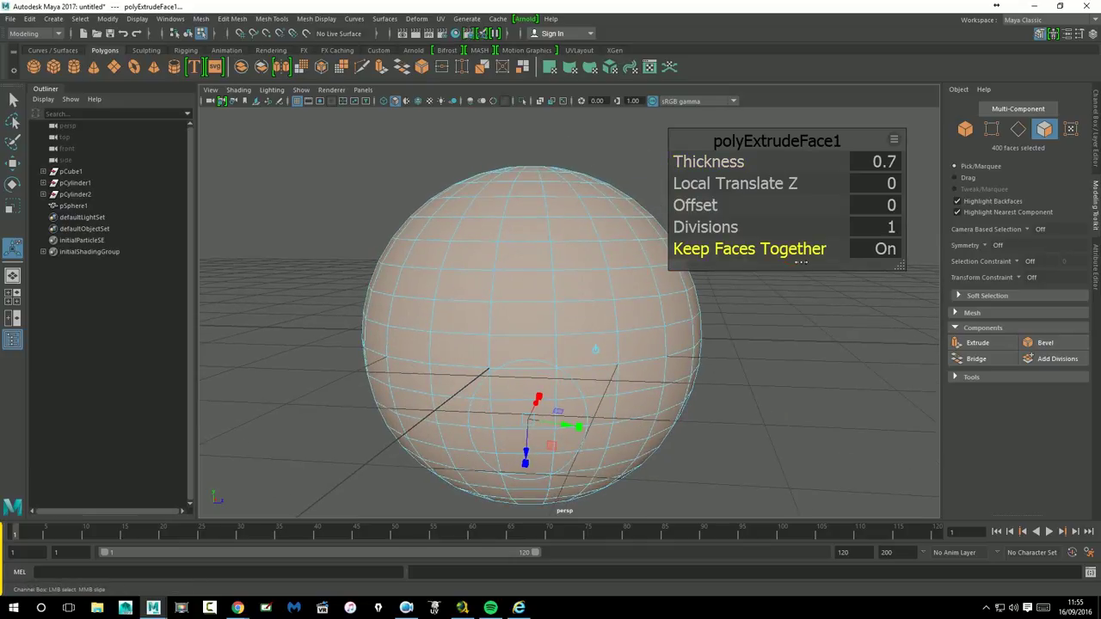
- Turn Keep Faces Together off so each face extrudes as a separate block
click(789, 258)
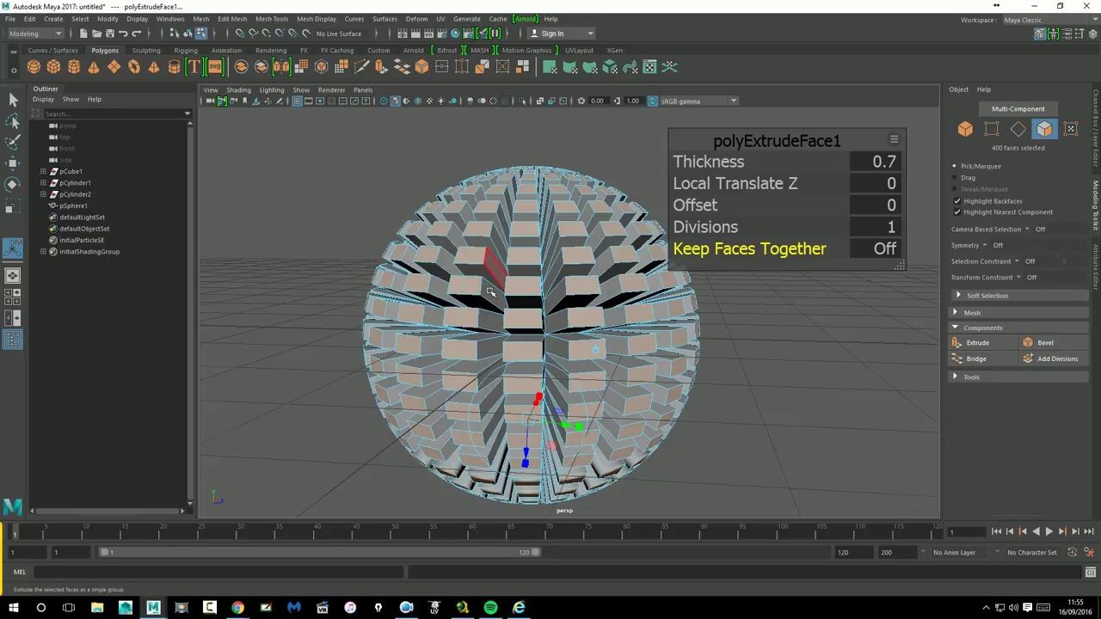
alt+drag(489, 292, 433, 337)
mouse_move(432, 337)
alt+right_down()
mouse_move(594, 344)
mouse_move(567, 339)
mouse_move(554, 356)
mouse_move(516, 344)
alt+right_up()
alt+drag(516, 344, 629, 361)
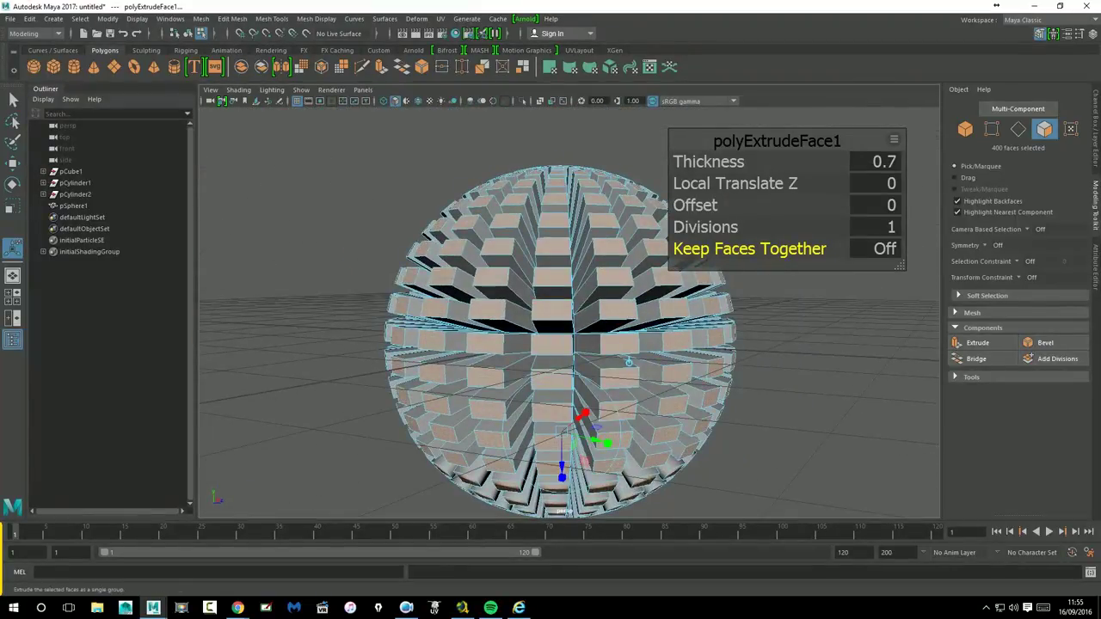
- Toggle Keep Faces Together on and off again to compare, then reselect the whole sphere
click(798, 251)
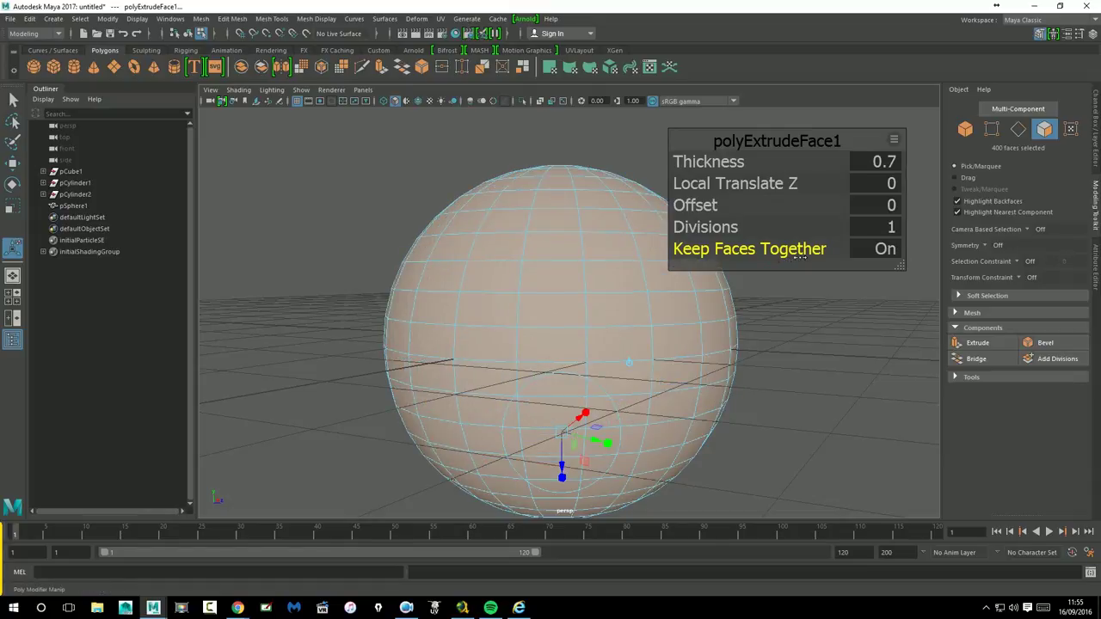
click(787, 248)
alt+right_drag(783, 258, 786, 381)
alt+drag(786, 381, 679, 456)
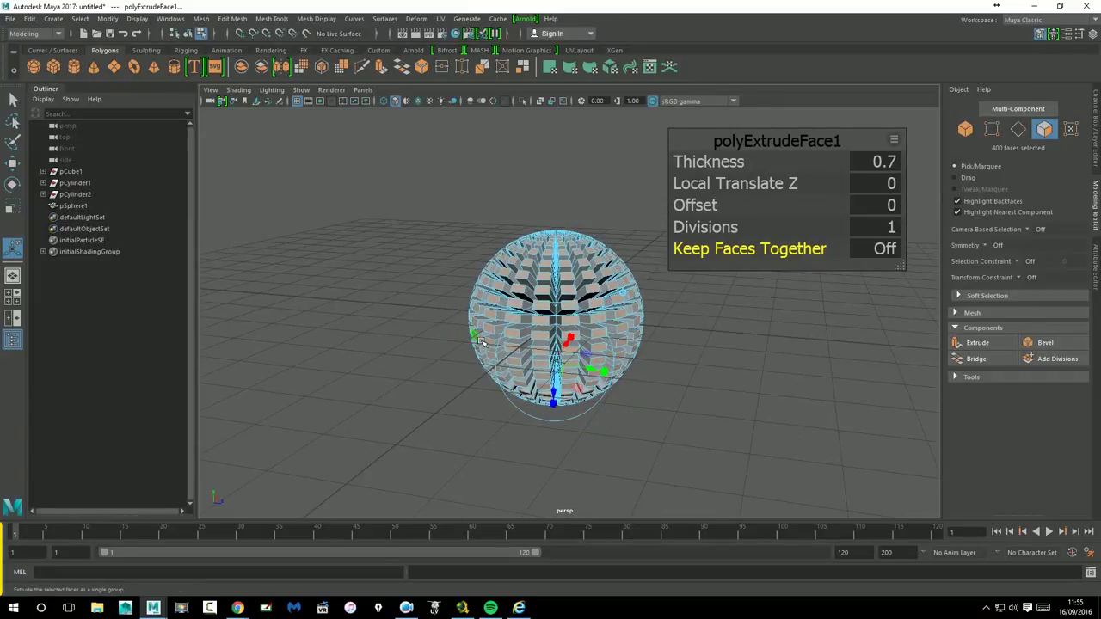
alt+right_drag(521, 400, 698, 364)
alt+drag(697, 363, 590, 308)
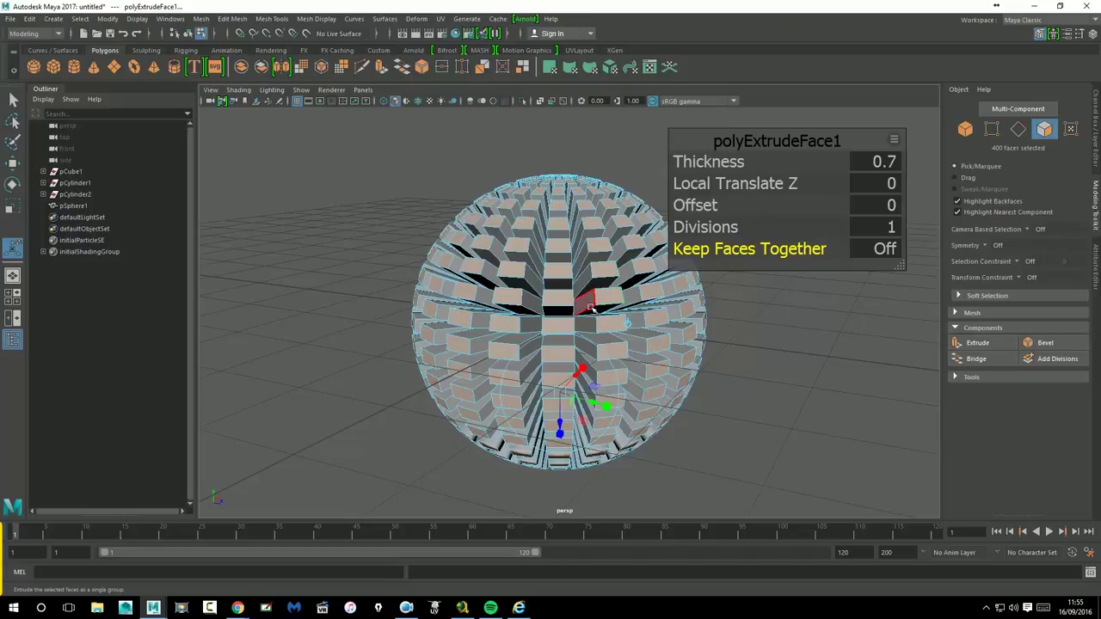
alt+drag(669, 368, 709, 403)
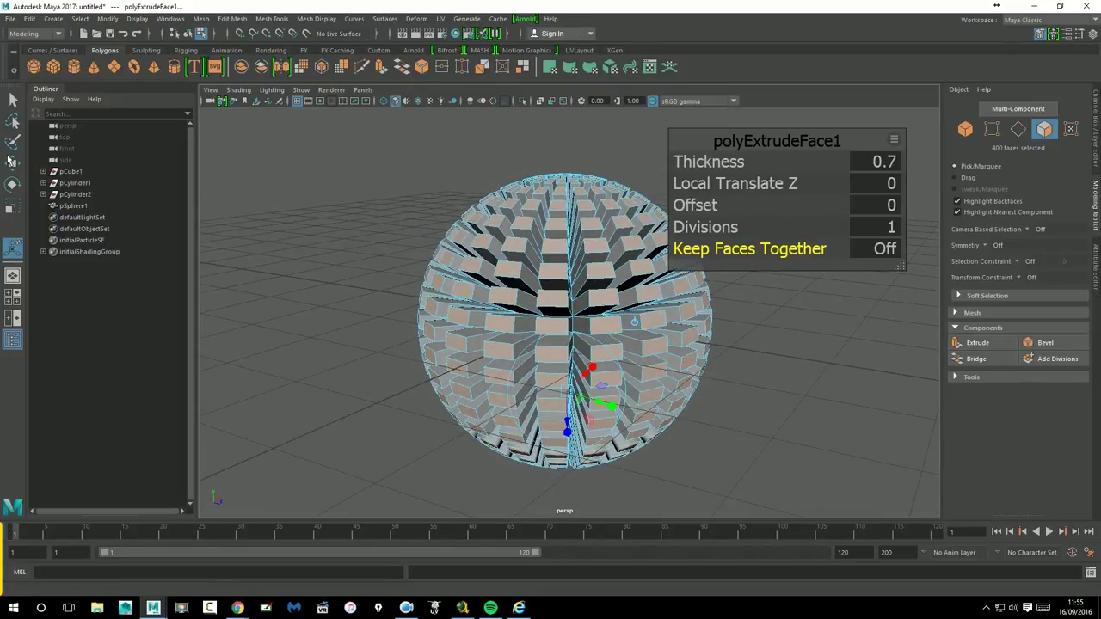
click(14, 166)
right_drag(516, 275, 546, 228)
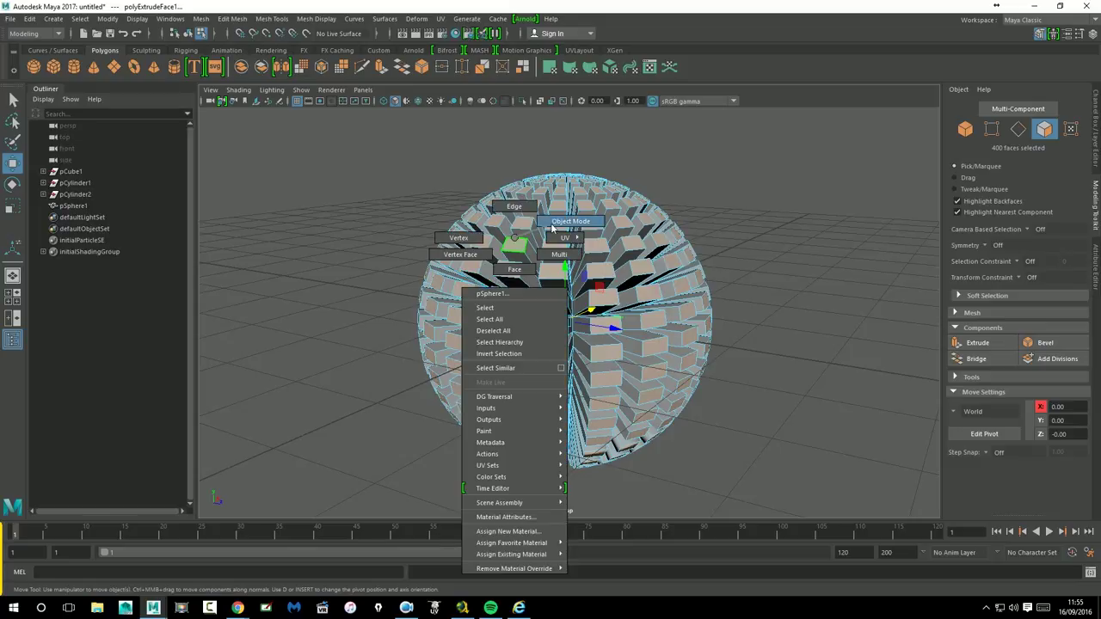
- Delete the sphere, create a new polygon cube, and select two opposite faces
key(Delete)
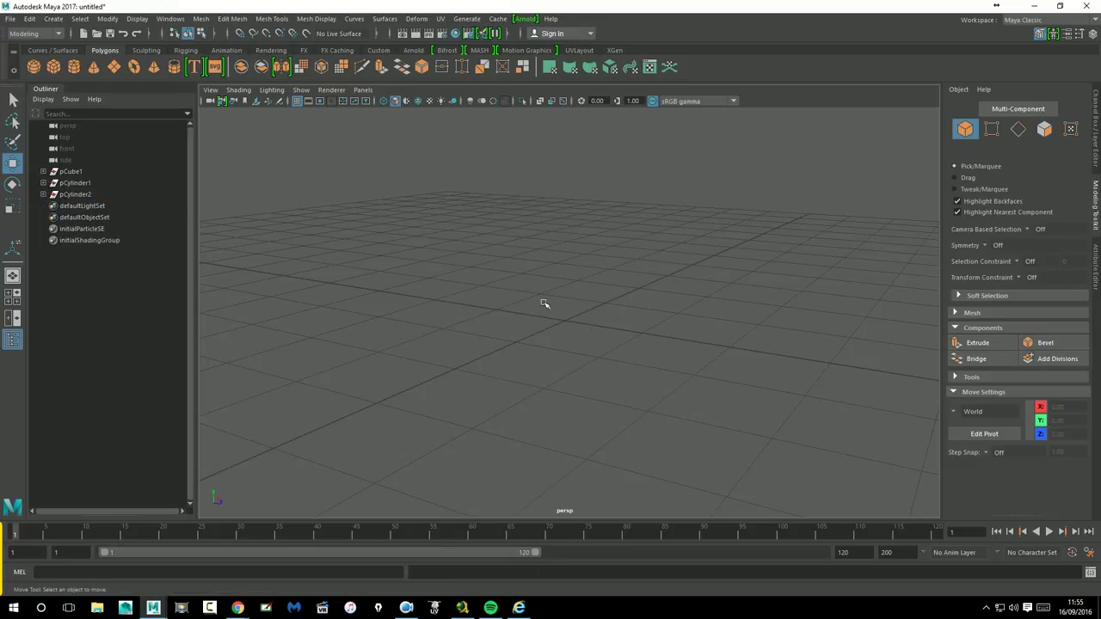
click(53, 67)
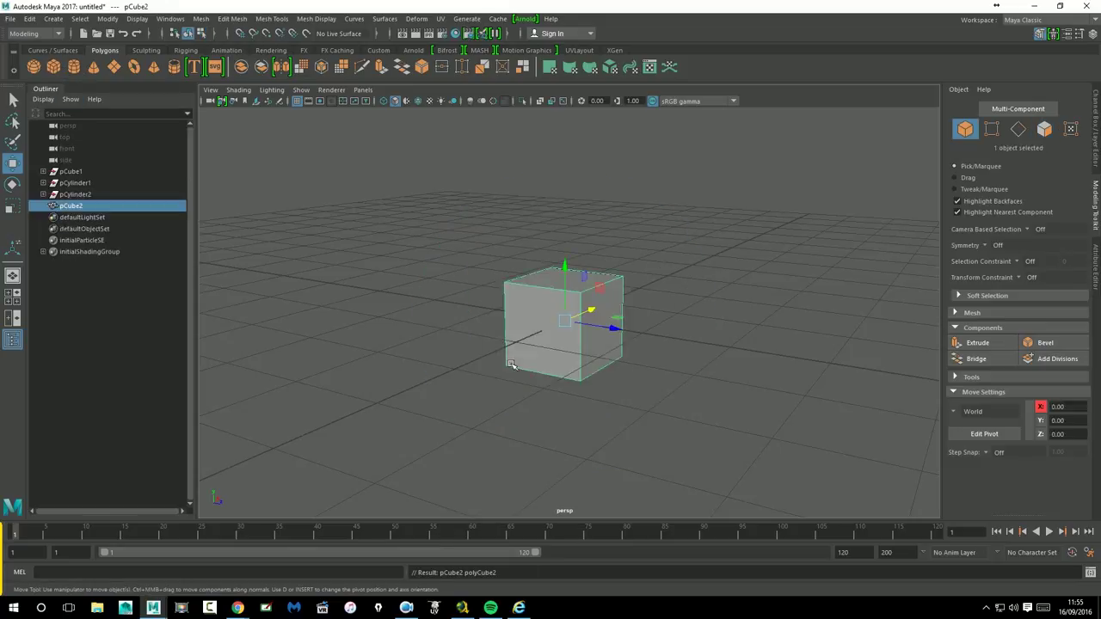
alt+right_drag(576, 383, 697, 404)
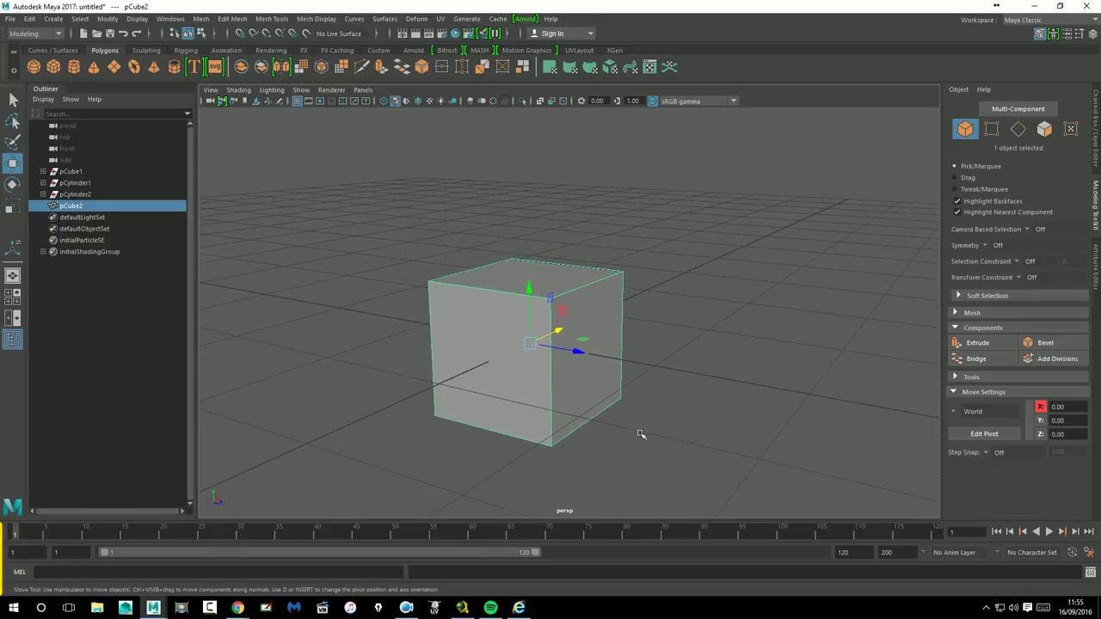
right_drag(591, 282, 596, 311)
click(594, 362)
mouse_move(560, 460)
alt+mouse_down()
mouse_move(593, 449)
mouse_move(412, 425)
mouse_move(481, 424)
mouse_move(697, 369)
alt+mouse_up()
shift+click(395, 418)
scroll(405, 421, down, 3)
- Extrude both faces out with Local Translate Z 1.2, rotate them into a twist, then extrude one end face
click(976, 342)
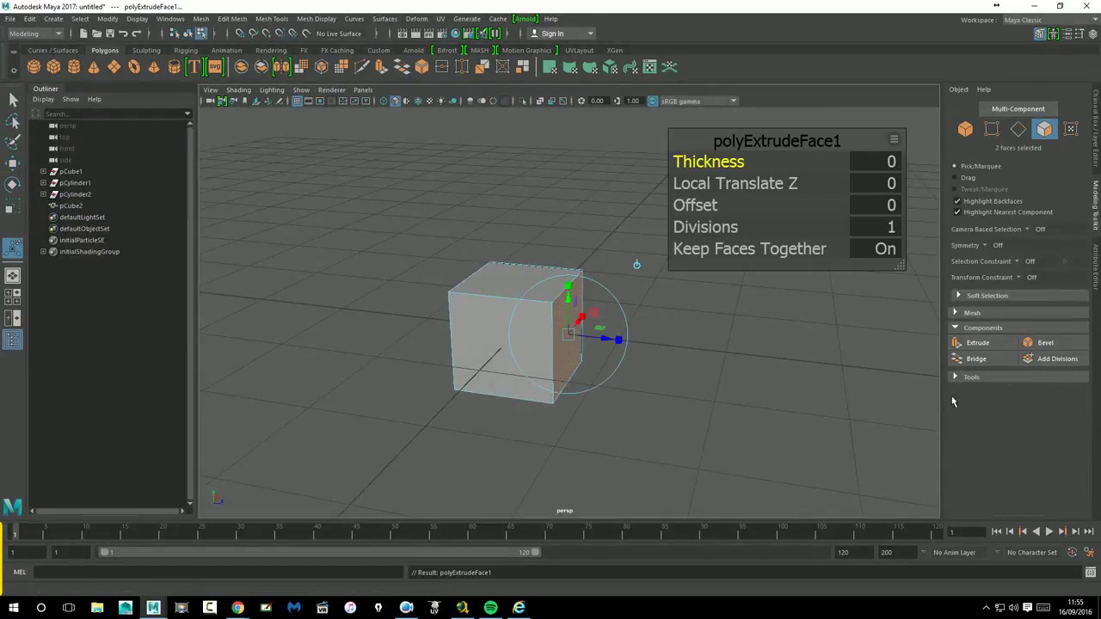
drag(728, 175, 744, 194)
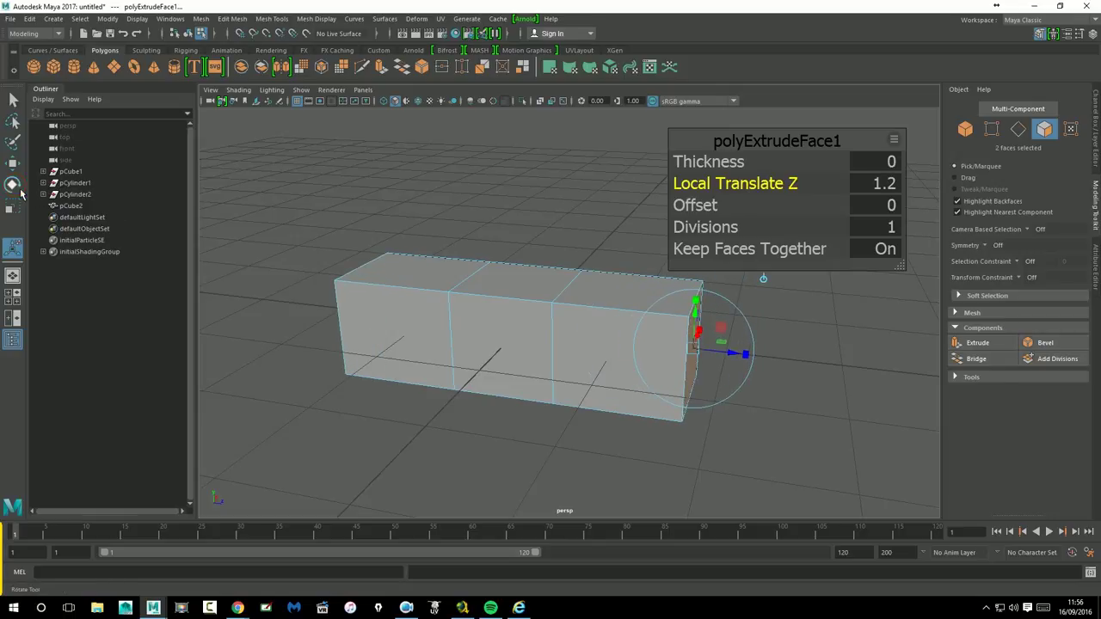
click(13, 184)
mouse_move(526, 375)
mouse_down()
mouse_move(510, 367)
mouse_move(531, 418)
mouse_up()
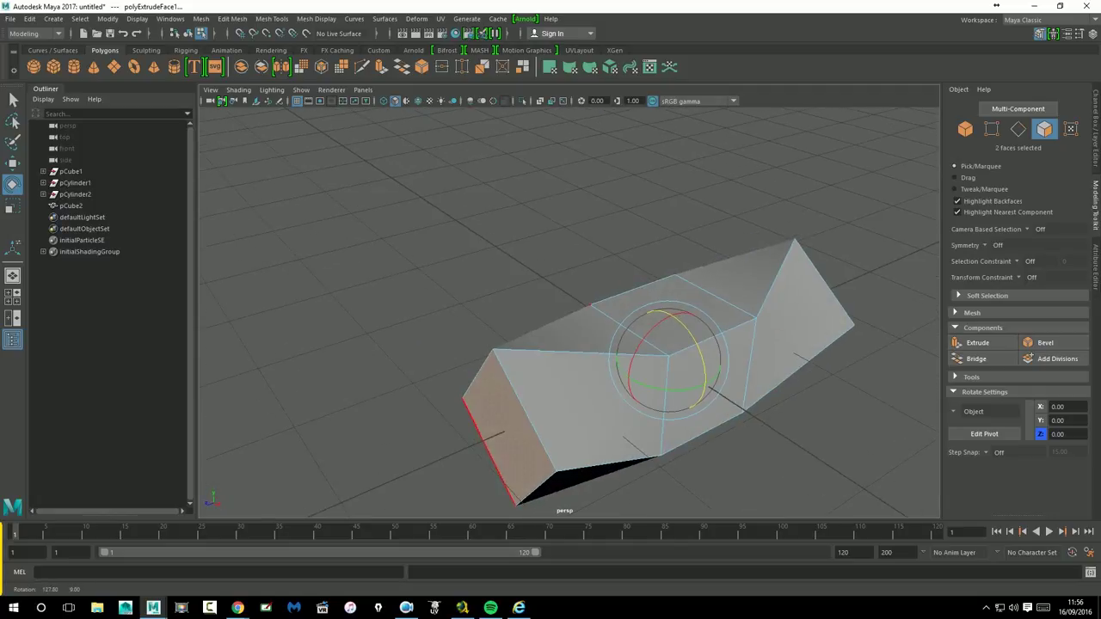
click(730, 432)
click(977, 343)
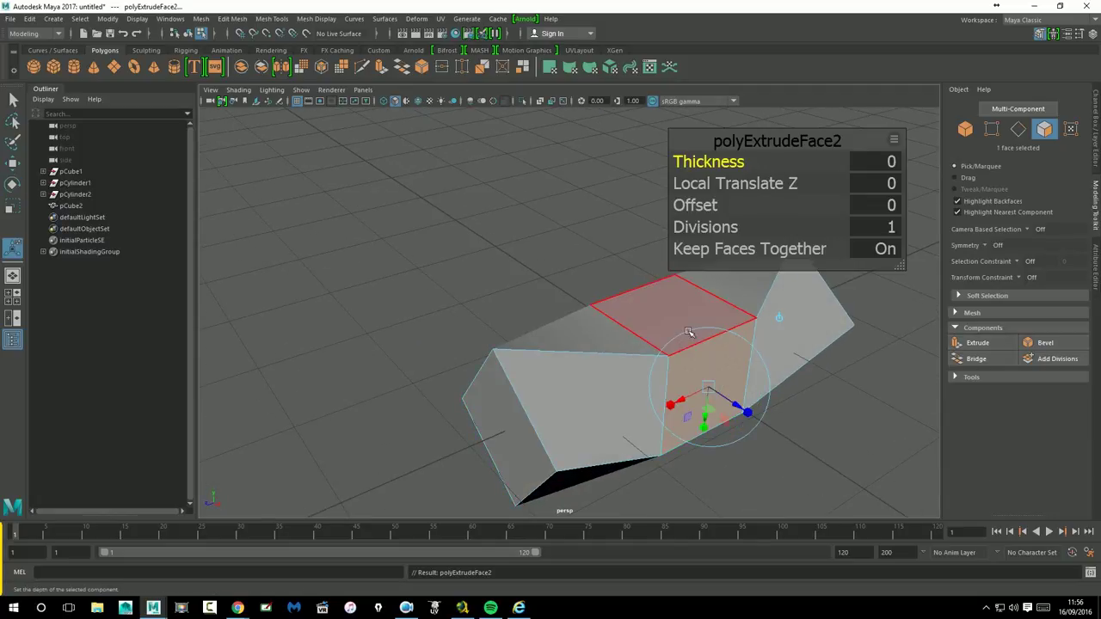
- Inset the end face with Offset 0.3 and Thickness 0.4, then extrude again with Twist 168.45
drag(695, 205, 710, 214)
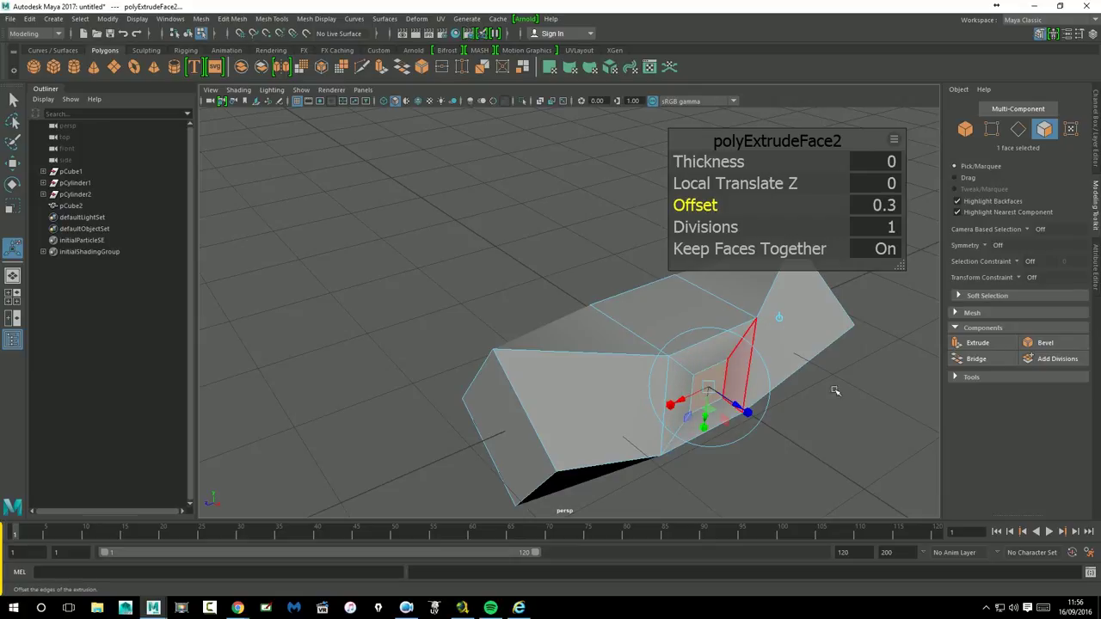
drag(739, 171, 848, 279)
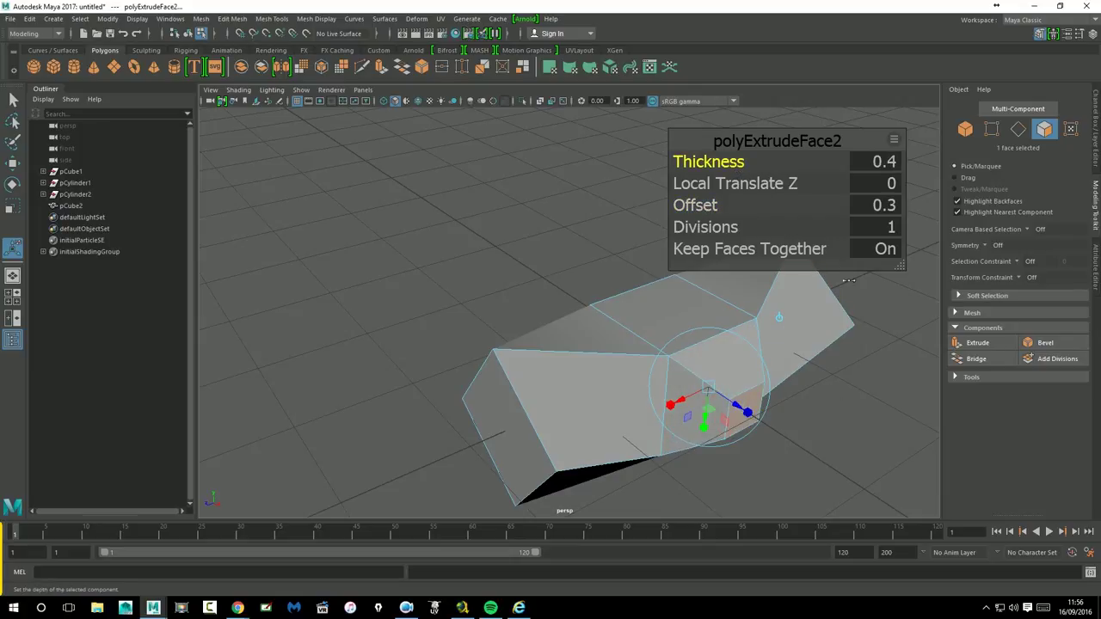
click(976, 342)
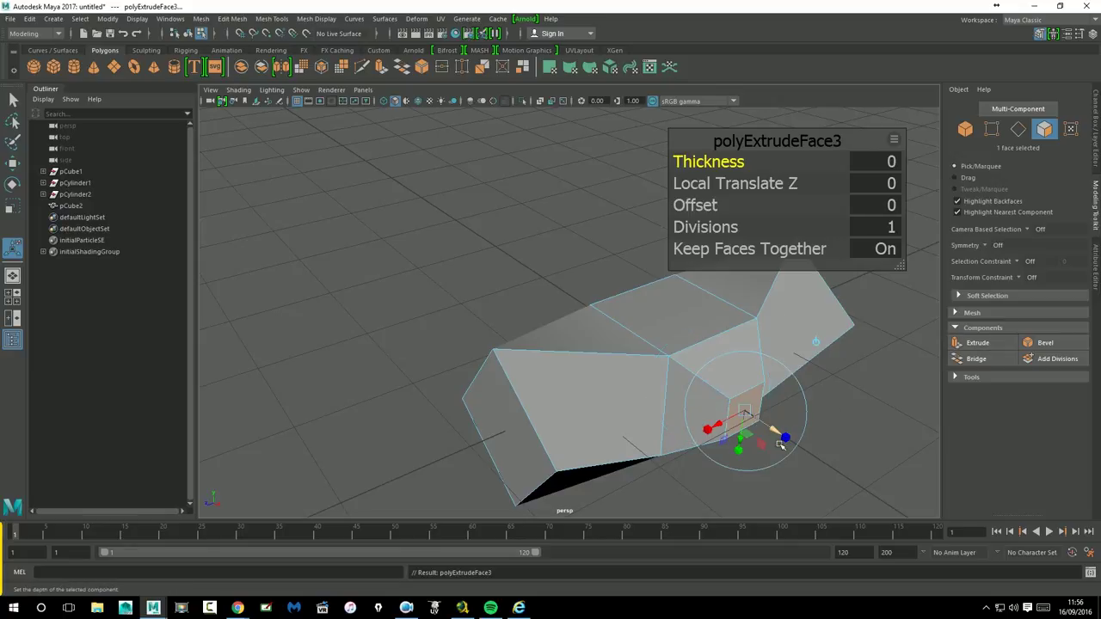
mouse_move(789, 427)
alt+mouse_down()
mouse_move(700, 437)
mouse_move(722, 434)
alt+mouse_up()
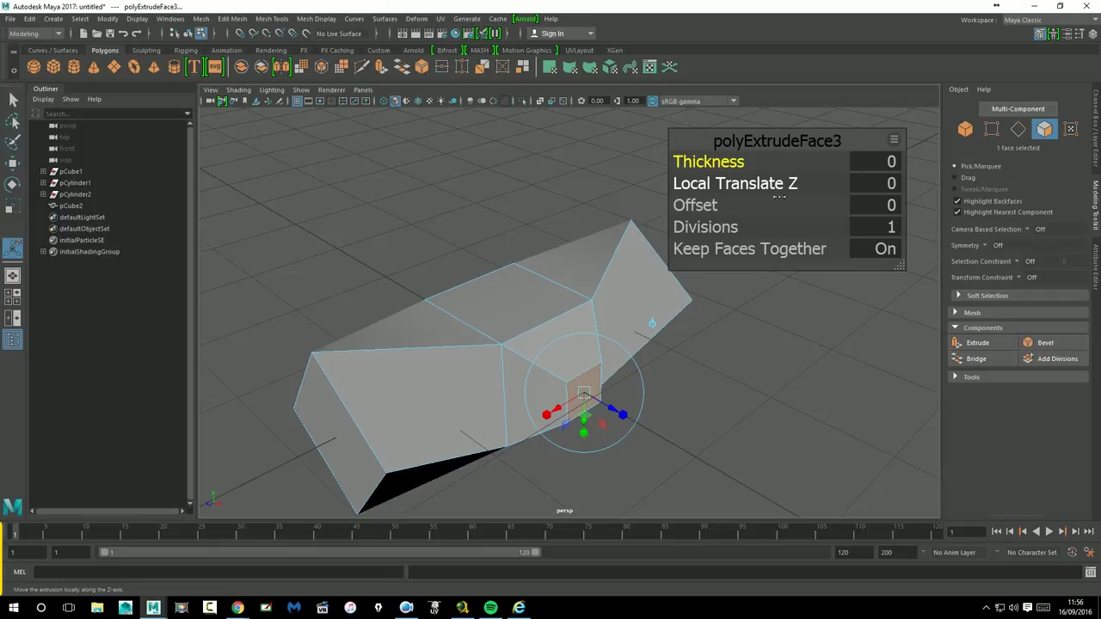
click(894, 141)
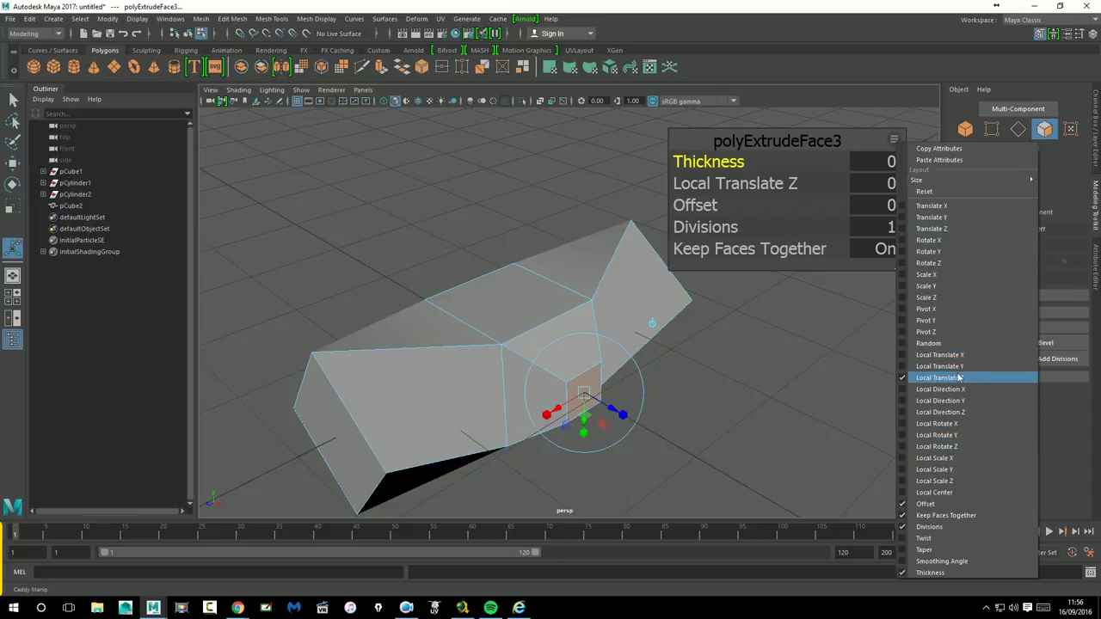
click(923, 538)
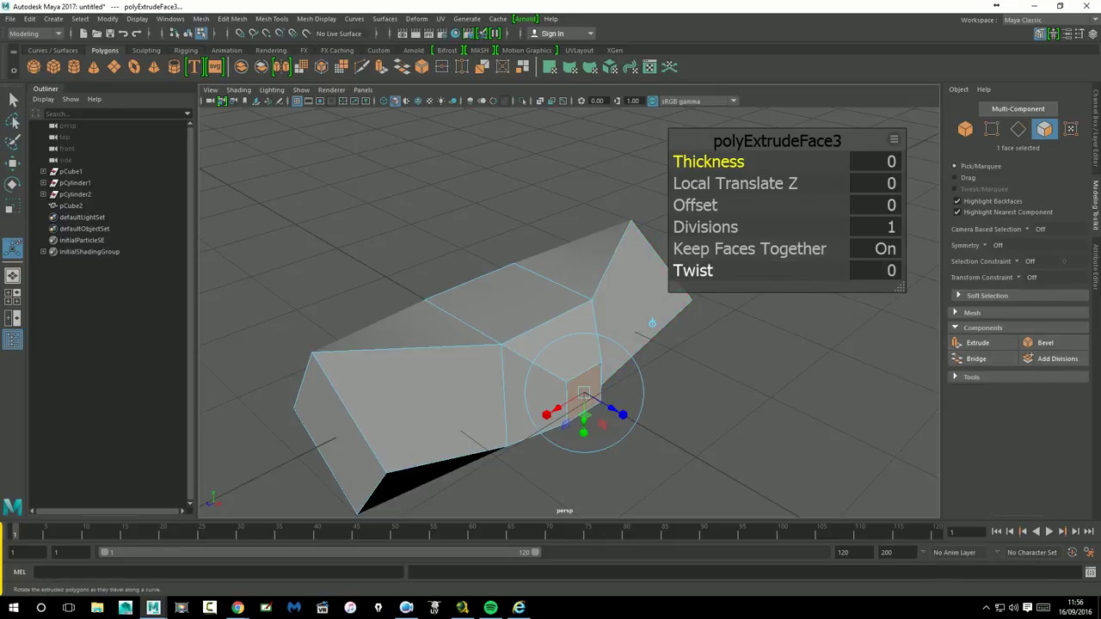
drag(695, 272, 710, 283)
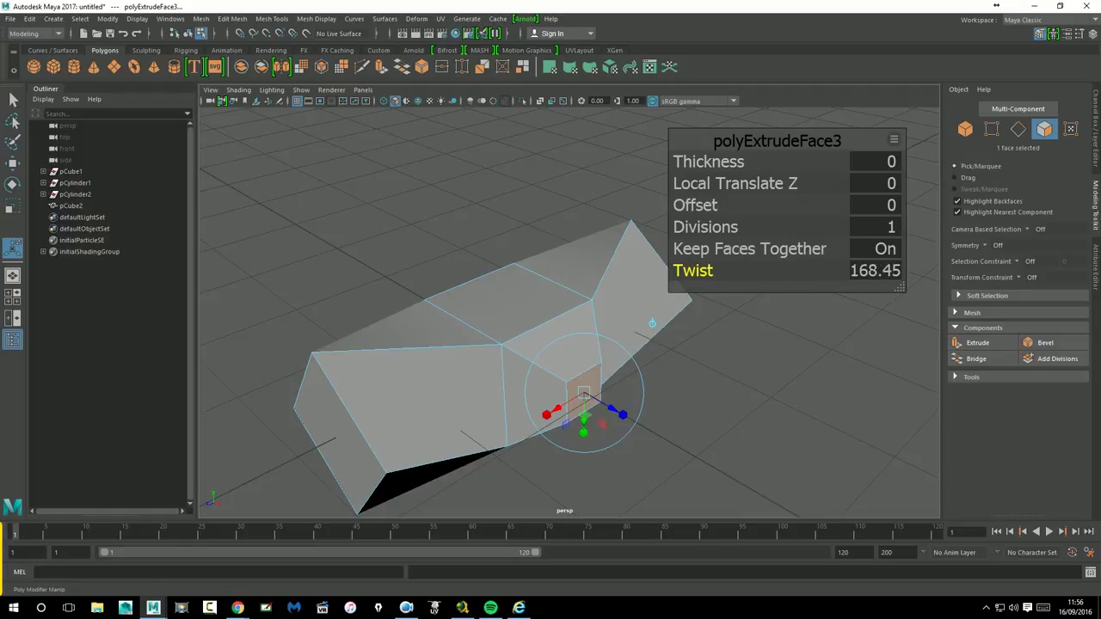
click(760, 364)
- Extrude a side face to Thickness 1.6 and hide the Twist attribute from the editor
click(582, 353)
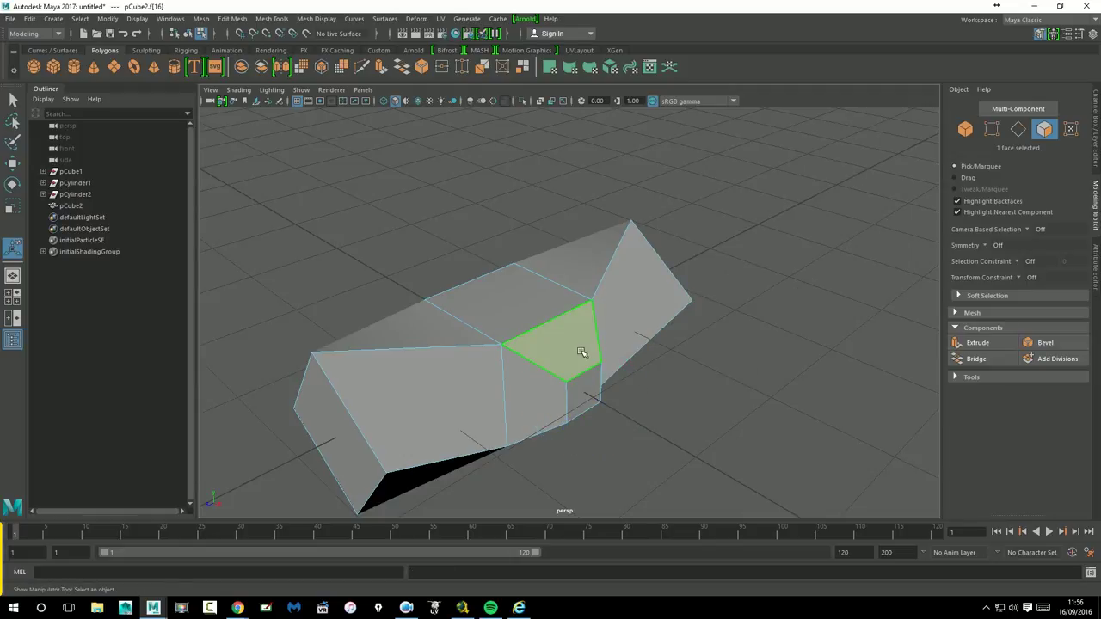
click(977, 342)
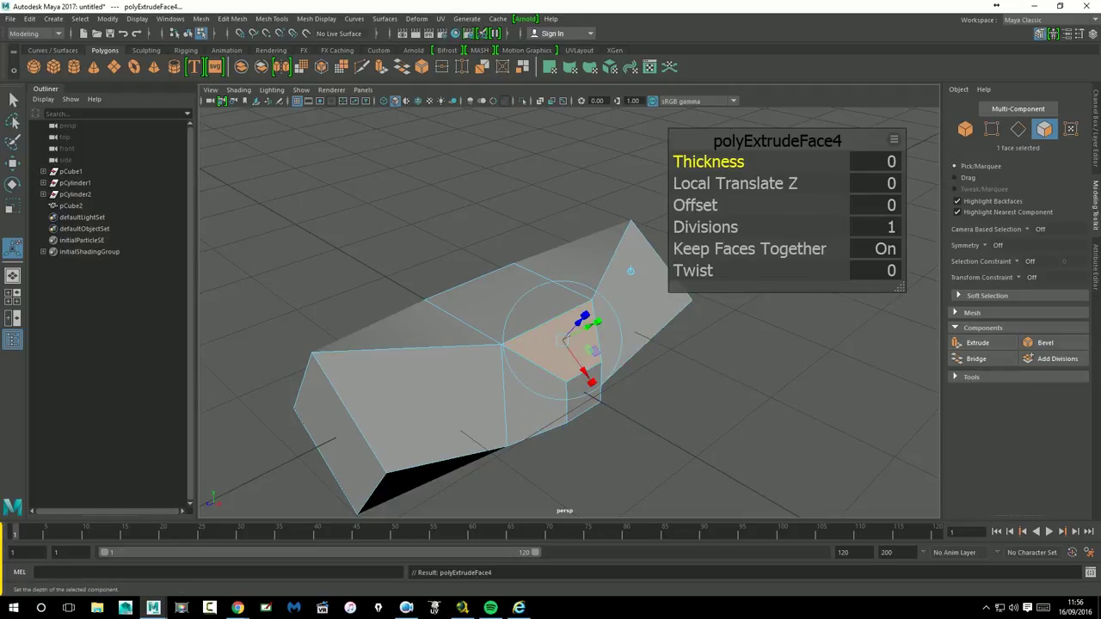
middle_drag(718, 282, 734, 227)
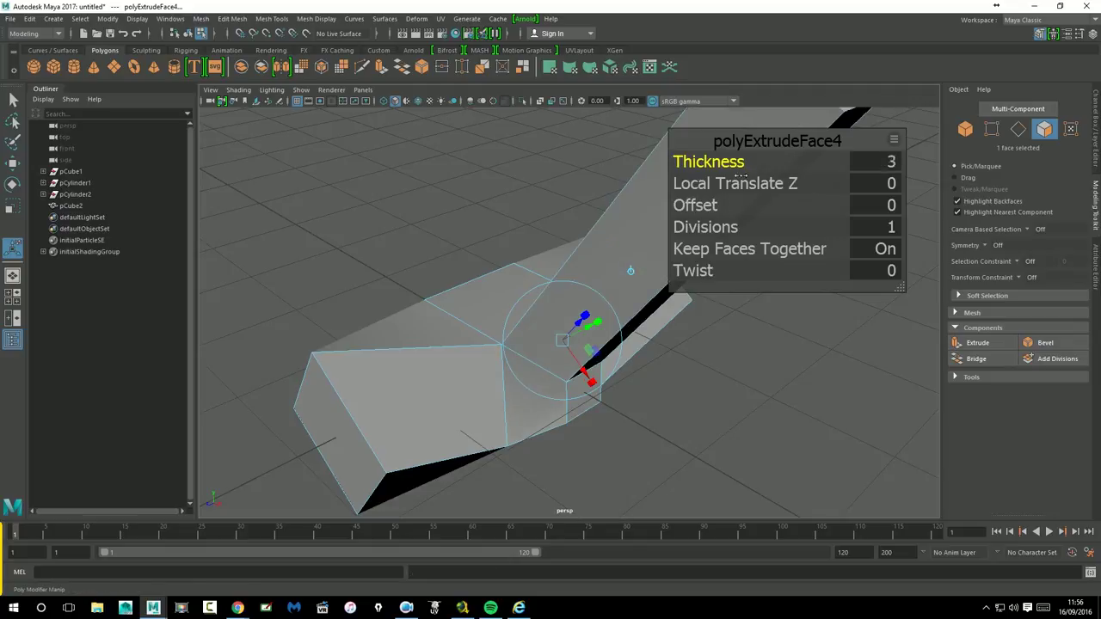
middle_drag(701, 272, 723, 280)
key(ctrl+z)
mouse_move(747, 343)
alt+mouse_down()
mouse_move(762, 439)
mouse_move(671, 327)
mouse_move(659, 381)
mouse_move(760, 371)
mouse_move(636, 404)
alt+mouse_up()
click(894, 141)
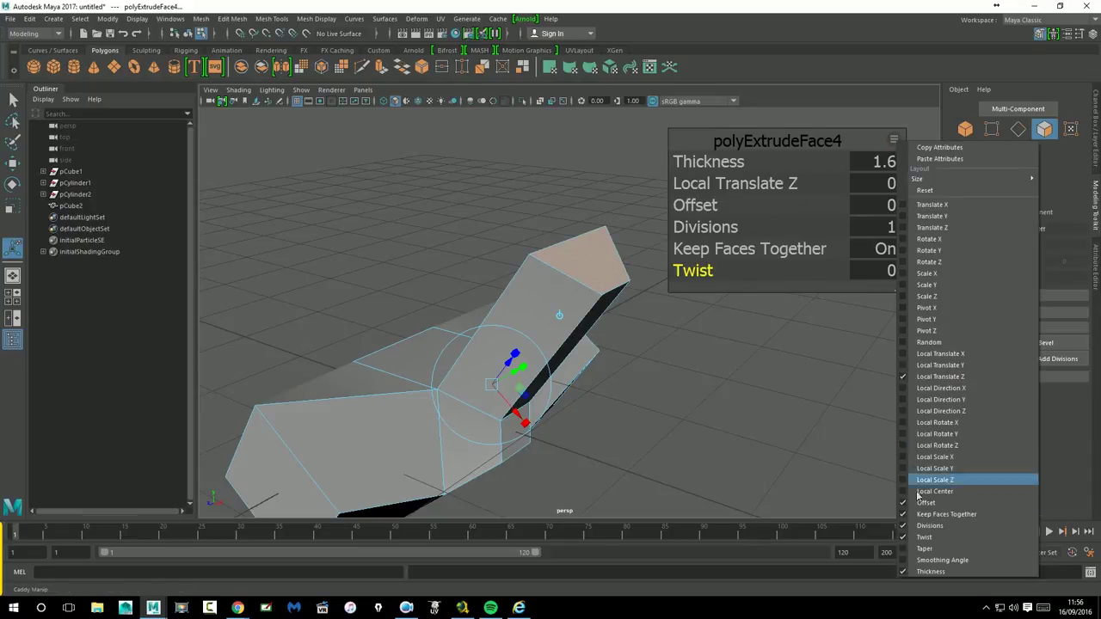
click(927, 537)
- Extrude the end face again, pulling it outward into a longer arm and tilting it
mouse_move(670, 398)
alt+mouse_down()
mouse_move(657, 410)
mouse_move(637, 333)
mouse_move(650, 342)
alt+mouse_up()
click(984, 342)
drag(733, 172, 732, 177)
key(ctrl+z)
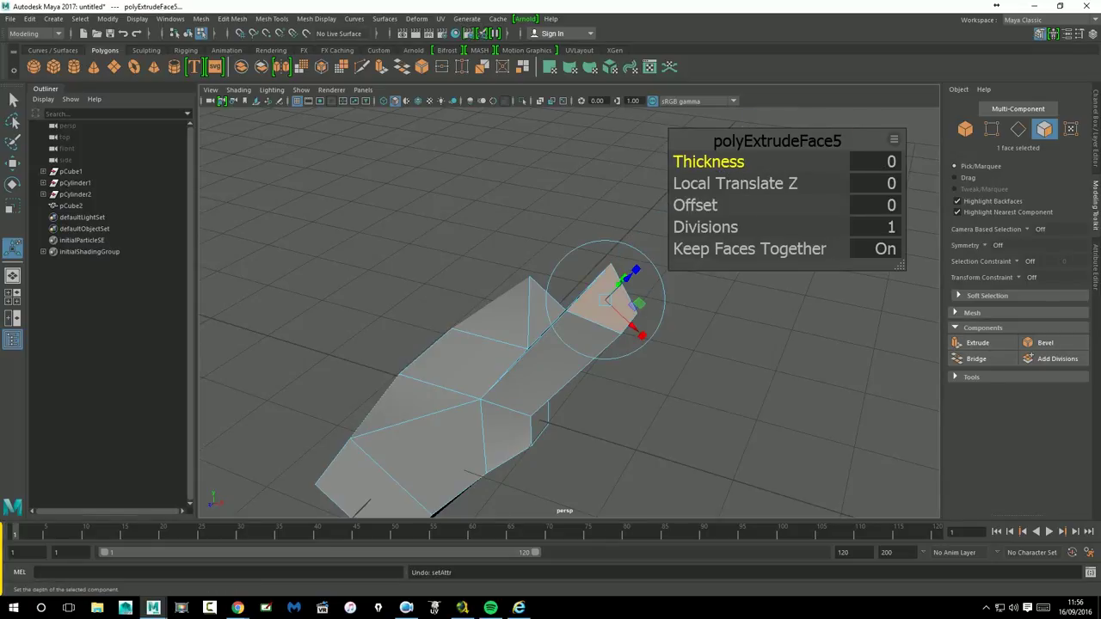
alt+drag(631, 319, 615, 312)
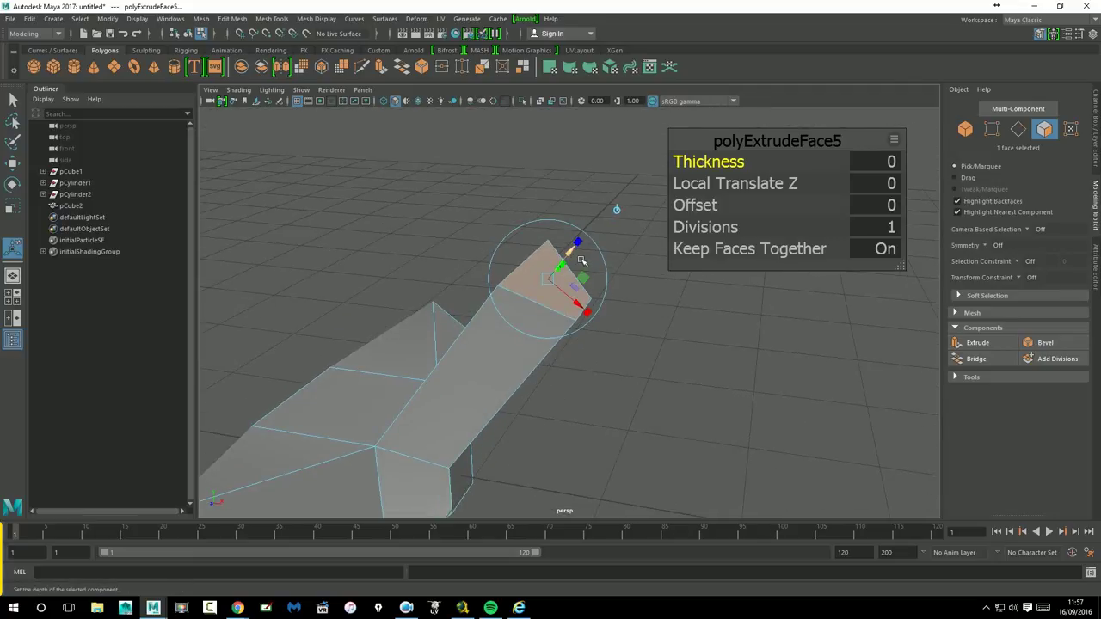
drag(579, 263, 604, 197)
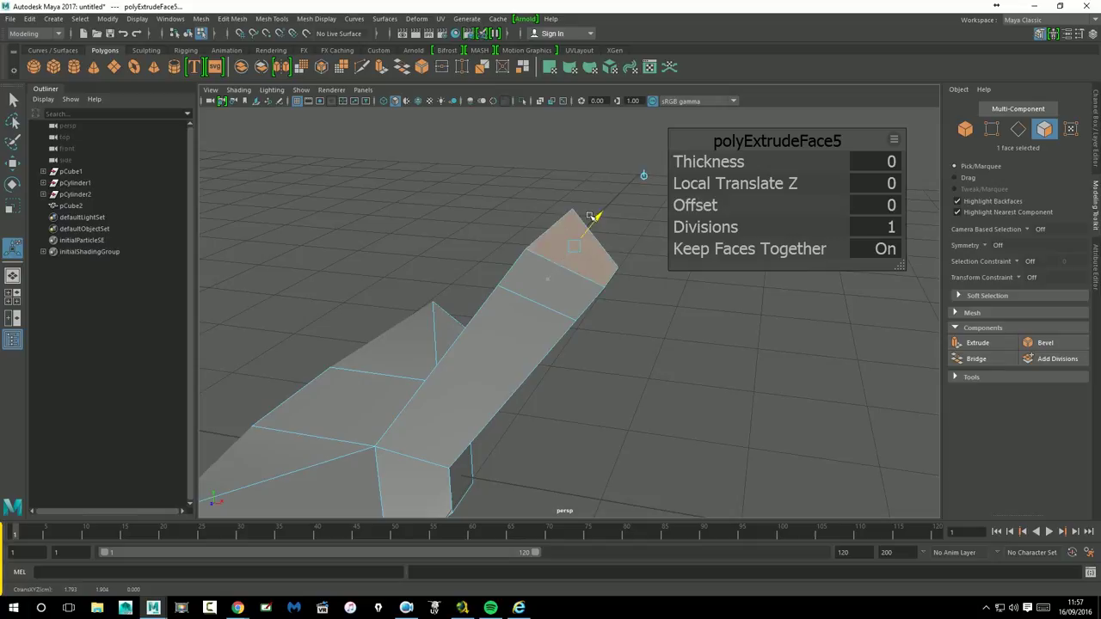
alt+drag(632, 246, 594, 284)
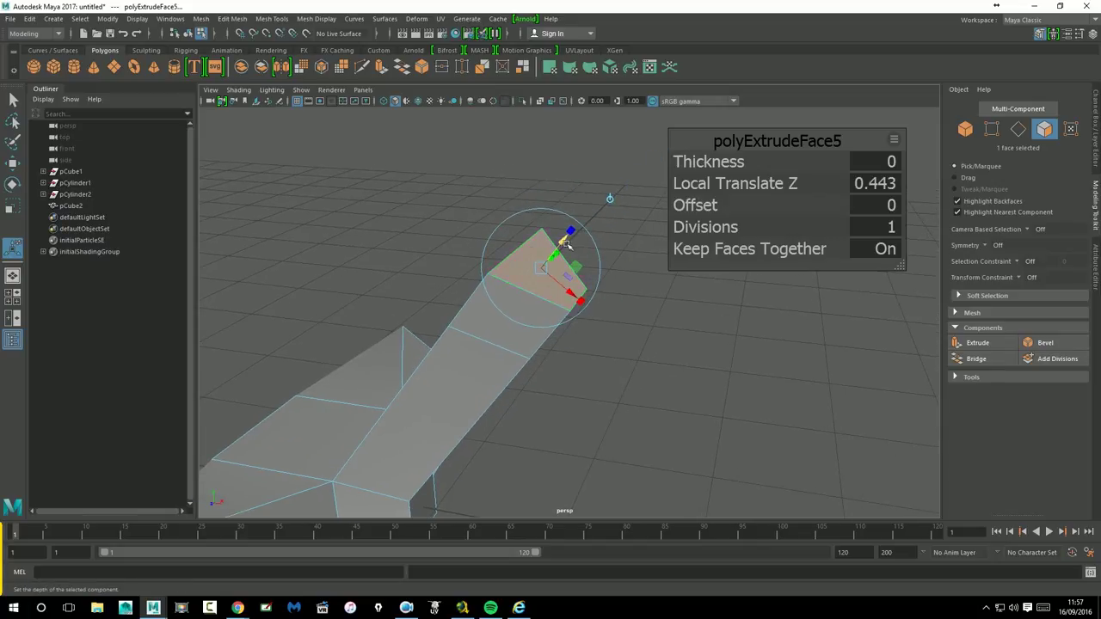
drag(553, 279, 543, 280)
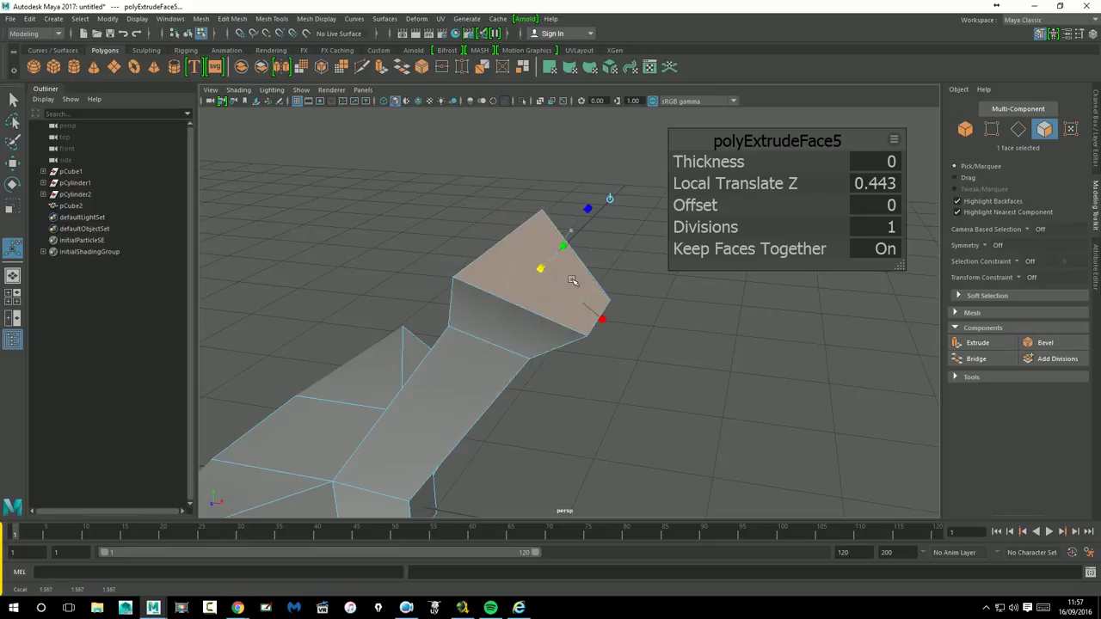
- Extrude the end once more, then select the whole mesh in Object Mode and delete it
click(977, 342)
mouse_move(570, 251)
mouse_down()
mouse_move(552, 245)
mouse_move(597, 197)
mouse_move(559, 287)
mouse_move(593, 301)
mouse_move(597, 270)
mouse_move(593, 284)
mouse_move(596, 270)
mouse_move(371, 300)
mouse_up()
right_drag(421, 306, 488, 260)
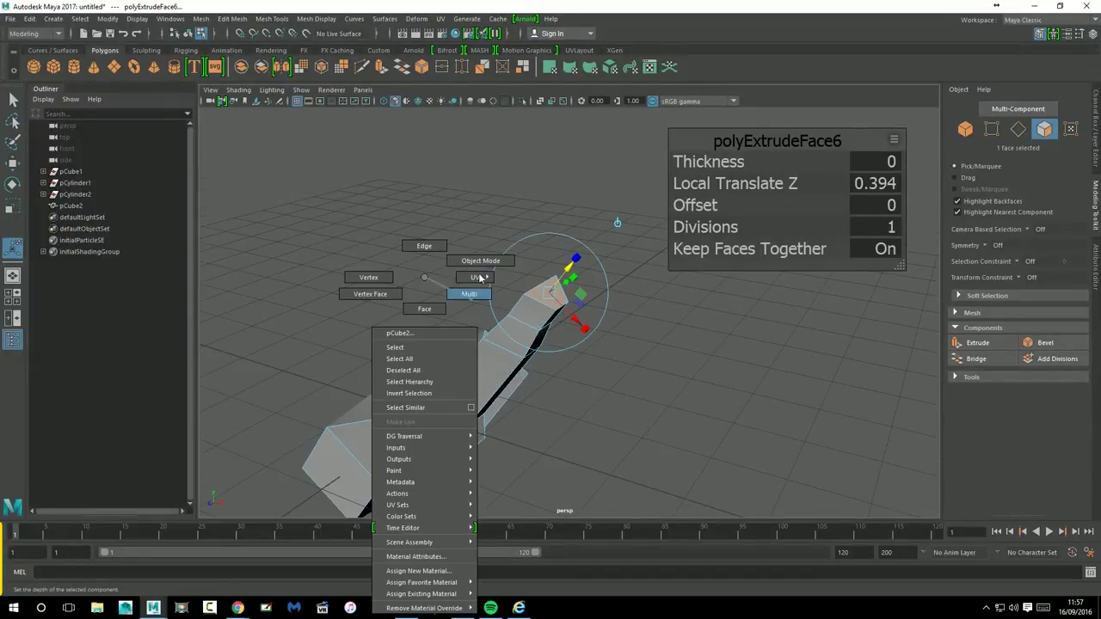
drag(295, 209, 582, 452)
key(Delete)
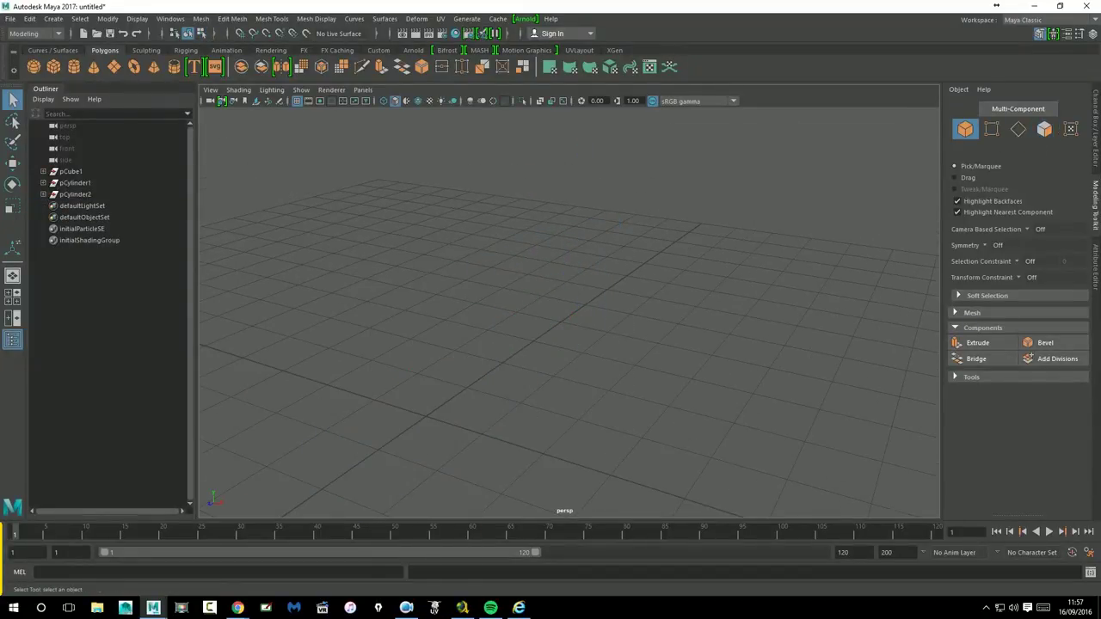
click(53, 67)
alt+drag(568, 341, 644, 361)
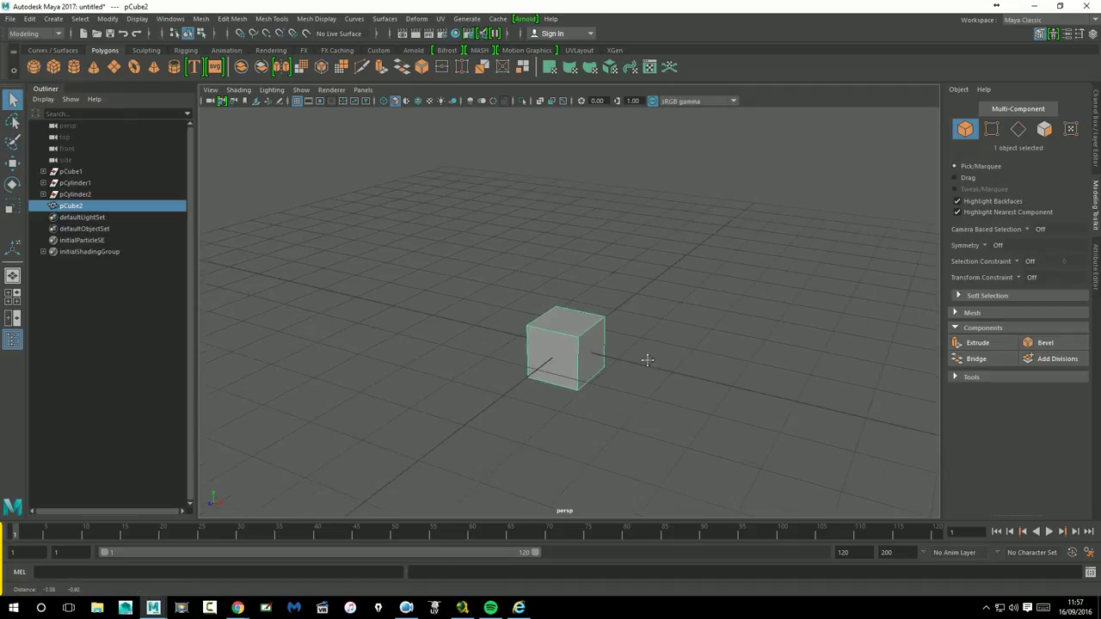
alt+right_drag(644, 361, 702, 359)
alt+drag(703, 358, 736, 366)
alt+right_drag(736, 366, 691, 297)
alt+drag(690, 298, 860, 361)
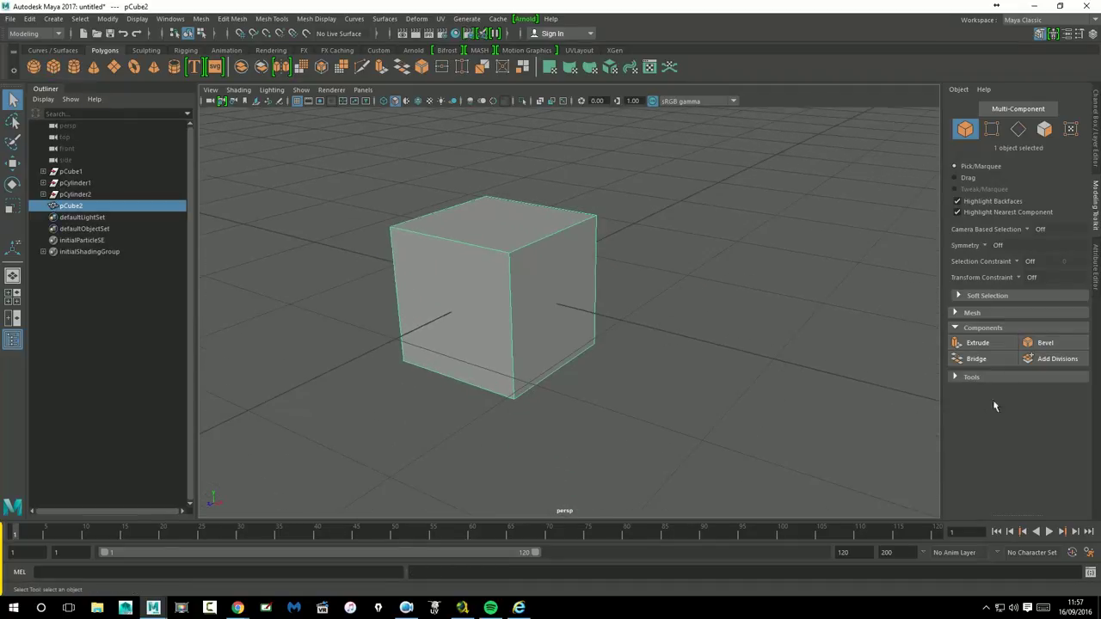
click(977, 344)
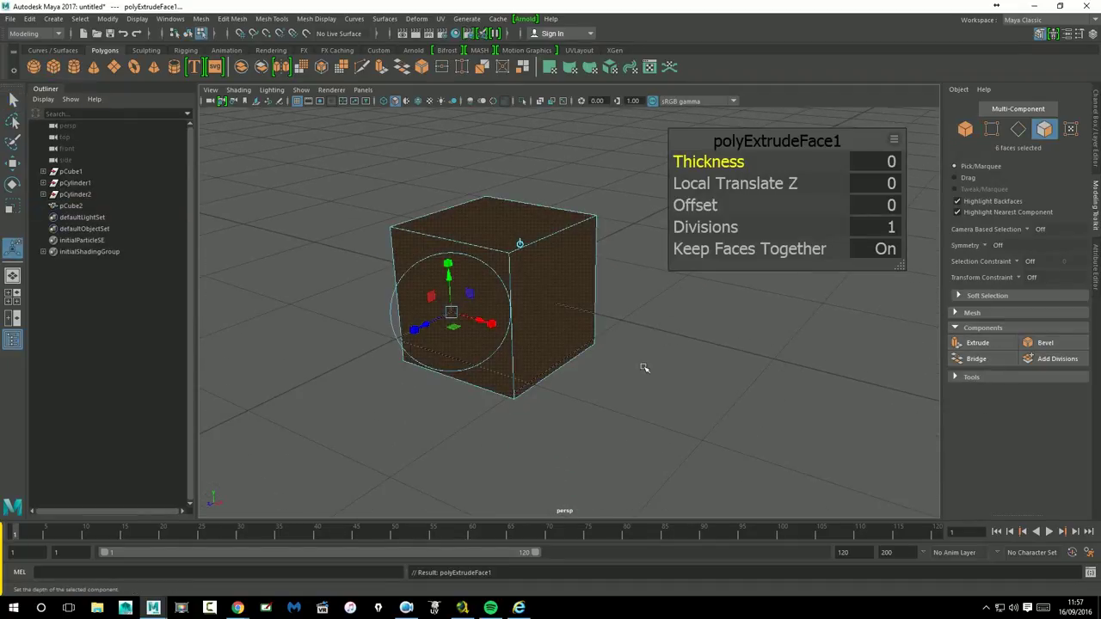
drag(452, 329, 482, 381)
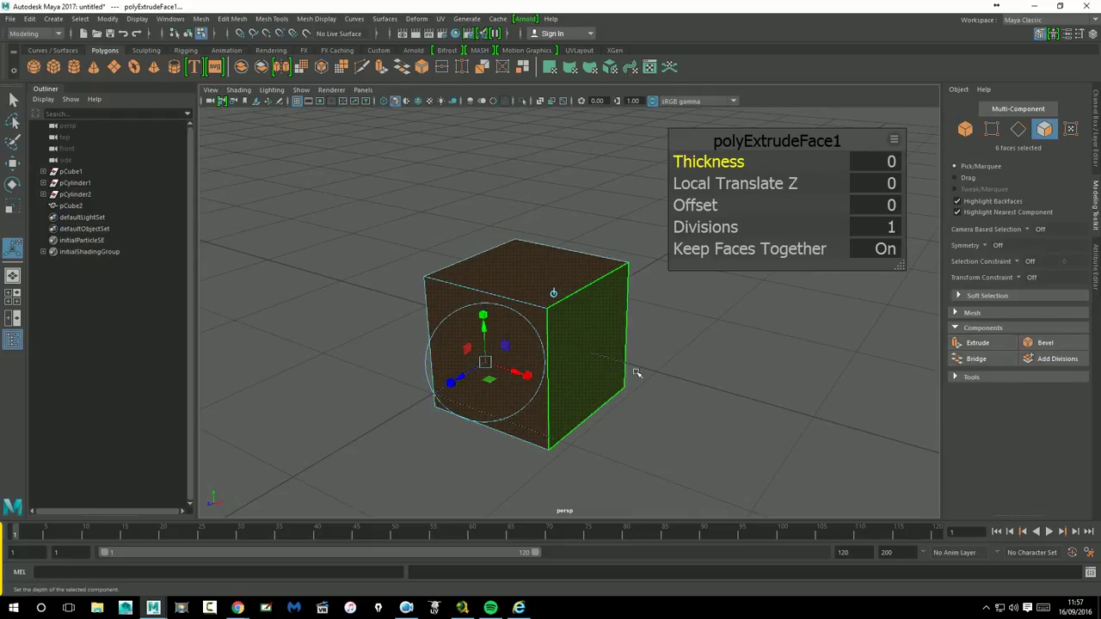
click(563, 367)
alt+drag(800, 340, 705, 363)
right_drag(563, 276, 625, 253)
key(Delete)
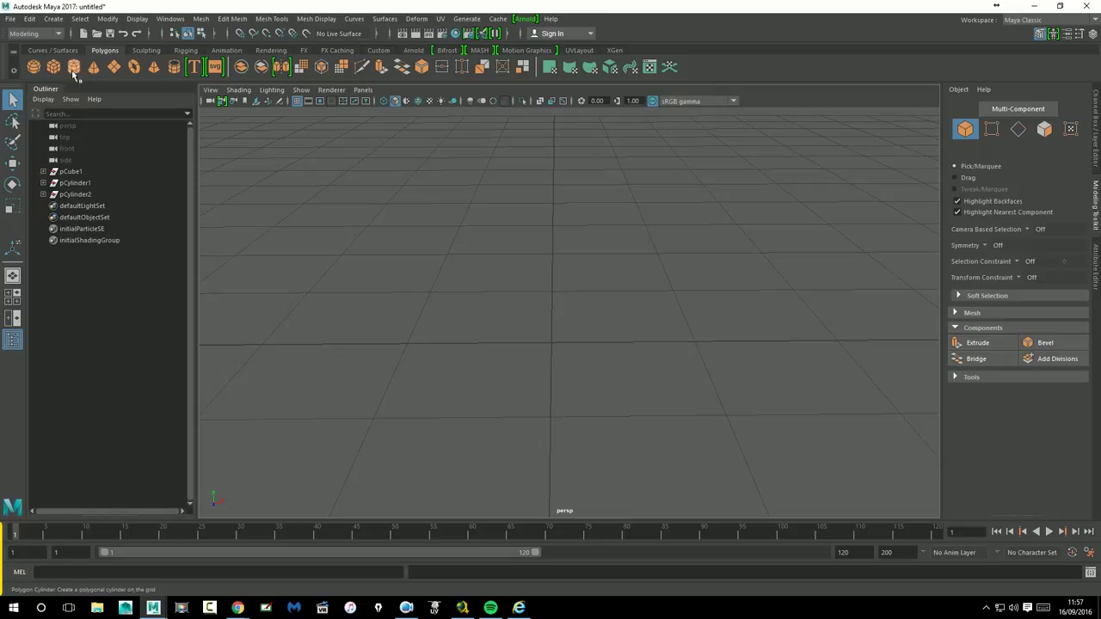
click(53, 66)
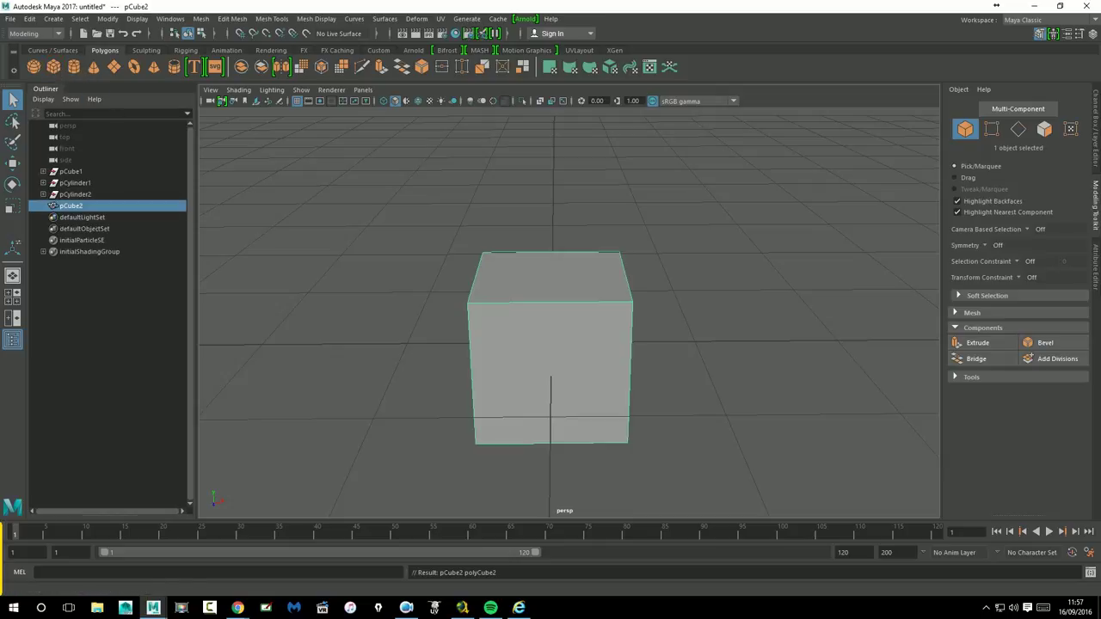
right_drag(600, 340, 597, 348)
click(598, 348)
alt+drag(597, 348, 713, 388)
shift+click(581, 357)
click(957, 342)
alt+drag(811, 386, 602, 356)
click(565, 294)
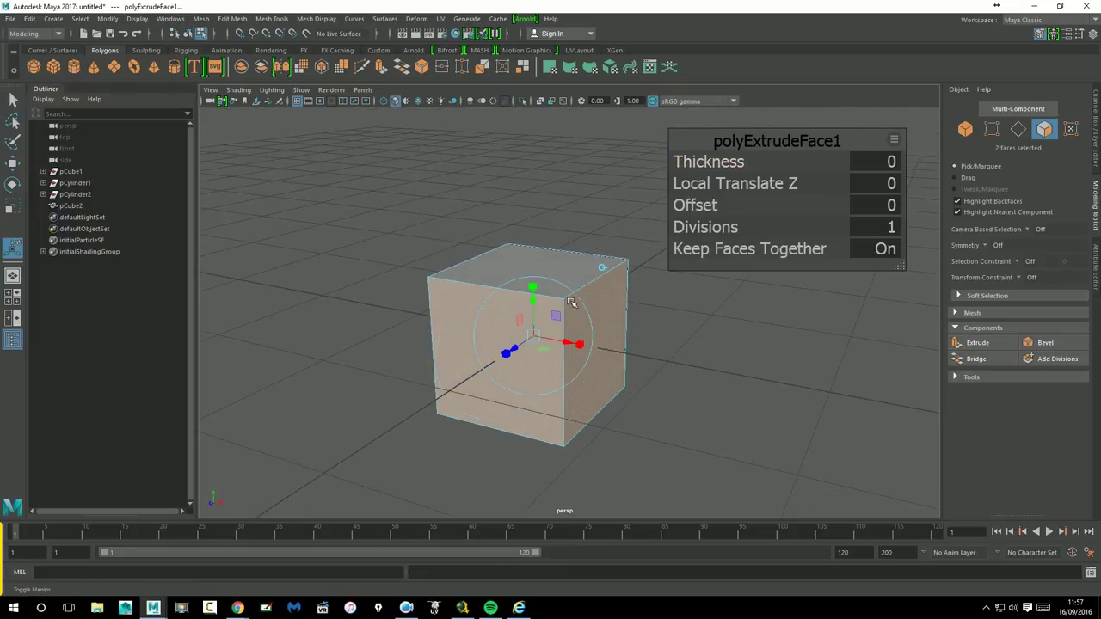
mouse_move(645, 394)
alt+mouse_down()
mouse_move(663, 438)
mouse_move(533, 367)
alt+mouse_up()
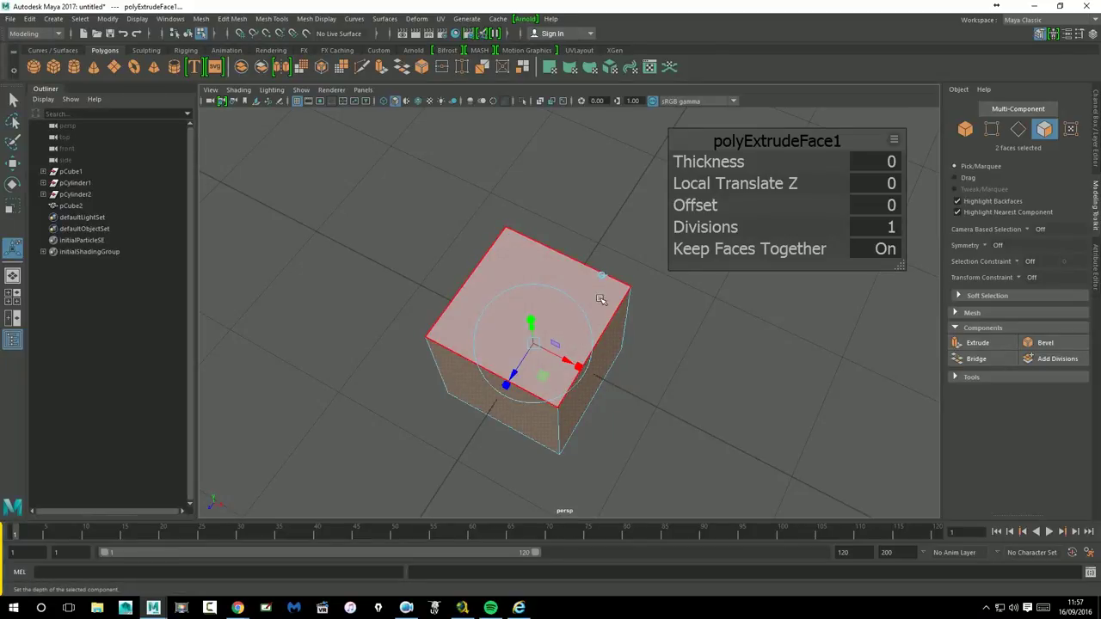
mouse_move(634, 381)
alt+mouse_down()
mouse_move(642, 363)
mouse_move(621, 356)
mouse_move(461, 390)
alt+mouse_up()
mouse_move(448, 390)
alt+right_down()
mouse_move(430, 381)
mouse_move(327, 442)
mouse_move(484, 349)
alt+right_up()
click(541, 293)
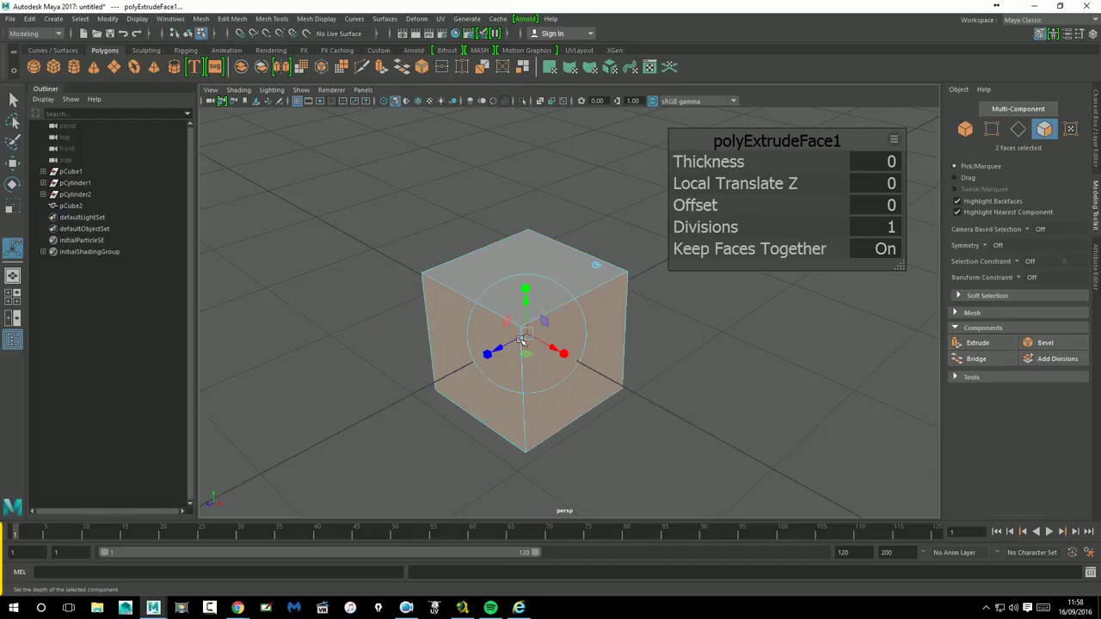
mouse_move(498, 351)
mouse_down()
mouse_move(486, 375)
mouse_move(469, 370)
mouse_up()
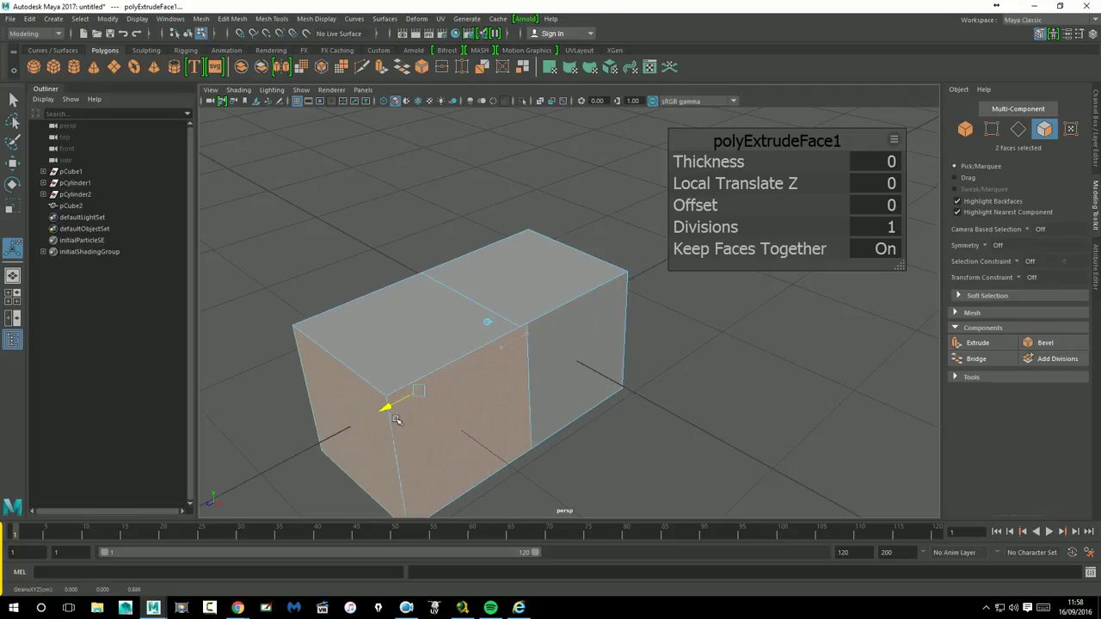
drag(533, 371, 553, 381)
key(ctrl+z)
key(ctrl+z)
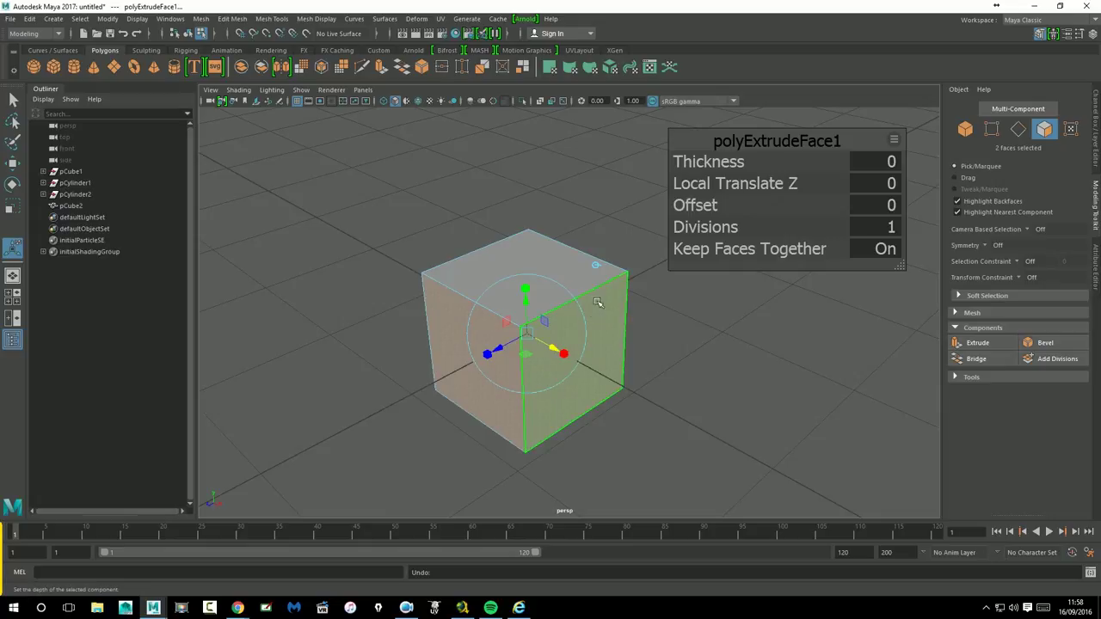
click(599, 270)
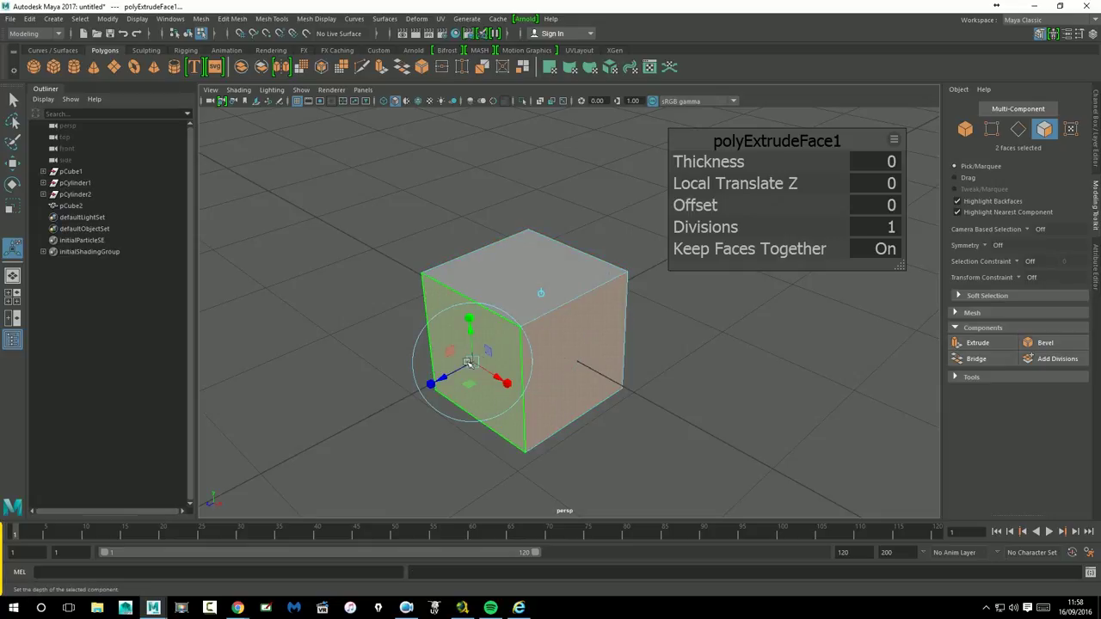
drag(454, 391, 320, 471)
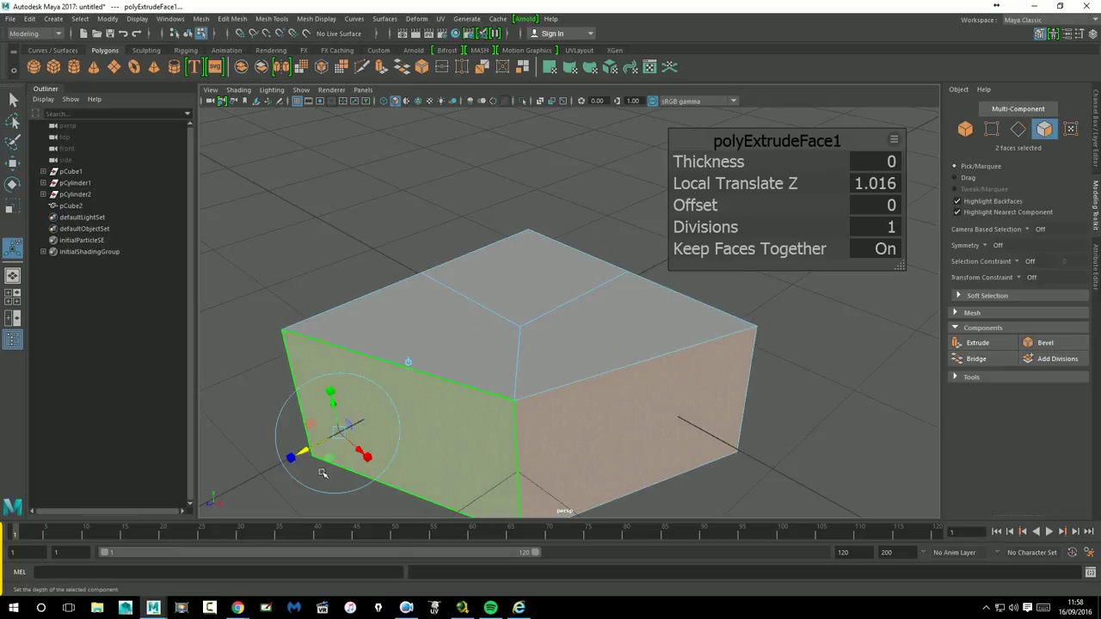
key(ctrl+z)
key(ctrl+z)
right_drag(491, 275, 546, 287)
key(Delete)
click(33, 66)
- Switch the sphere to face mode and double-click to select the 20-face ring below its middle
right_drag(530, 277, 530, 311)
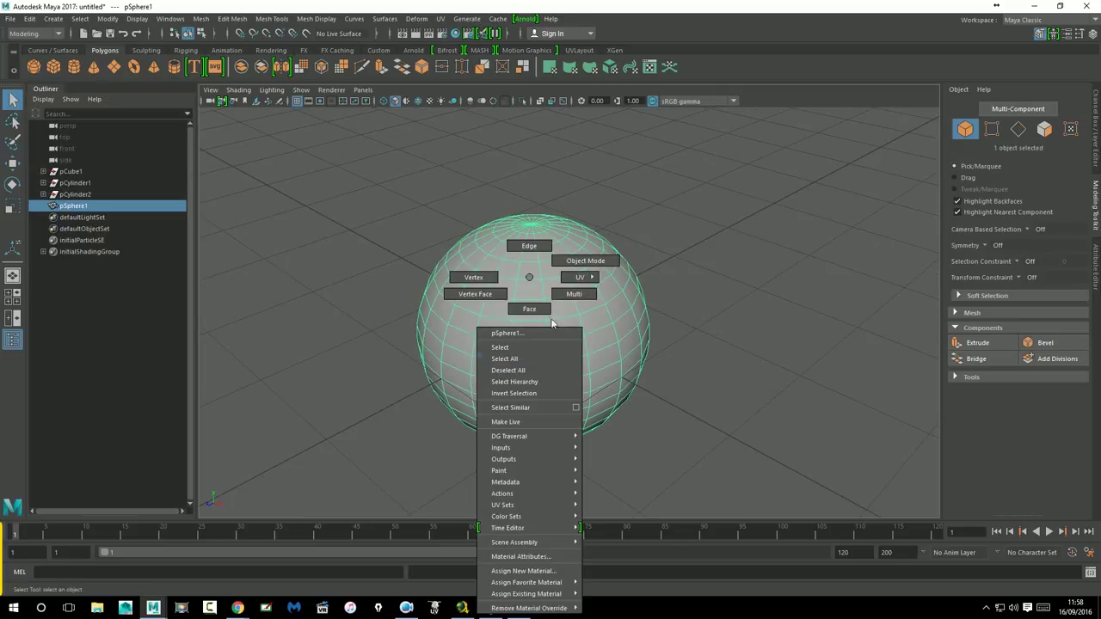
mouse_move(530, 312)
alt+mouse_down()
mouse_move(549, 357)
mouse_move(544, 348)
alt+mouse_up()
click(543, 346)
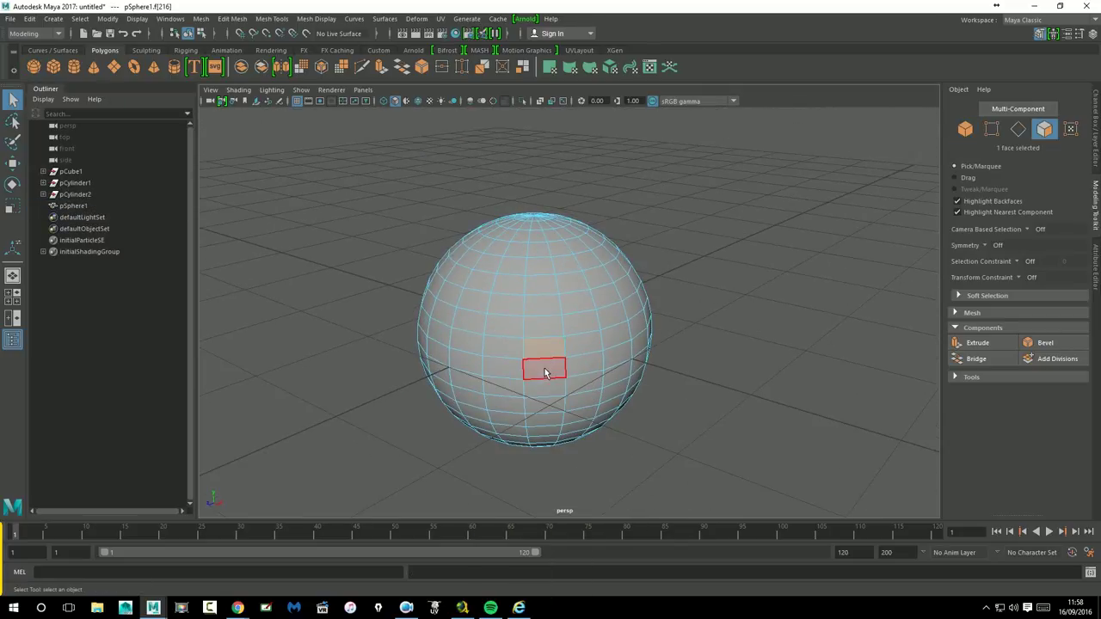
shift+double_click(508, 374)
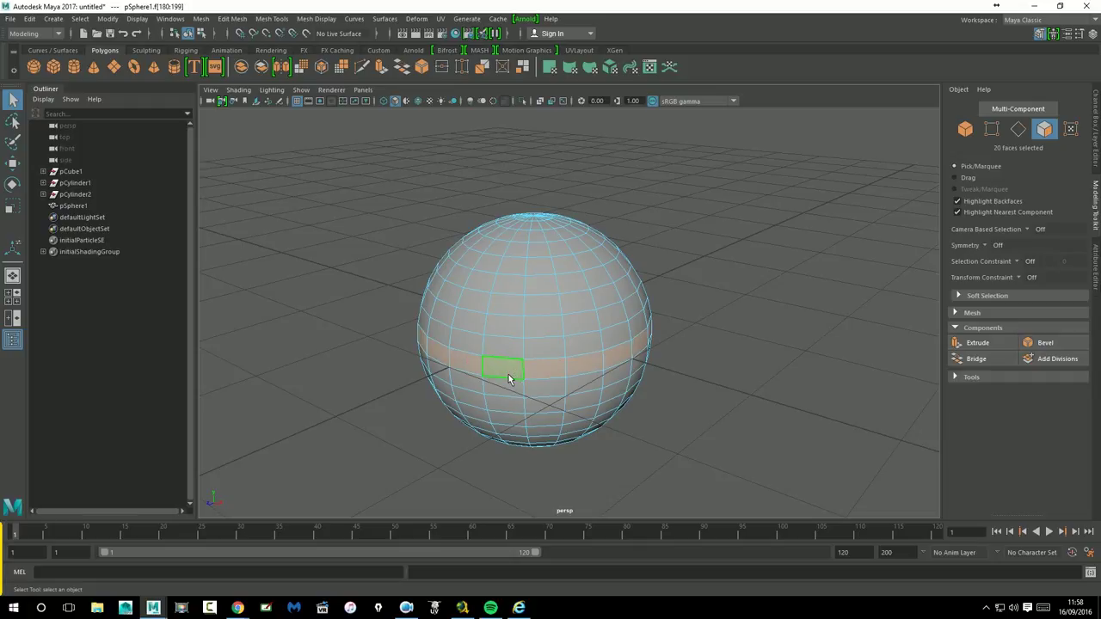
alt+drag(655, 480, 509, 373)
alt+right_drag(508, 373, 625, 363)
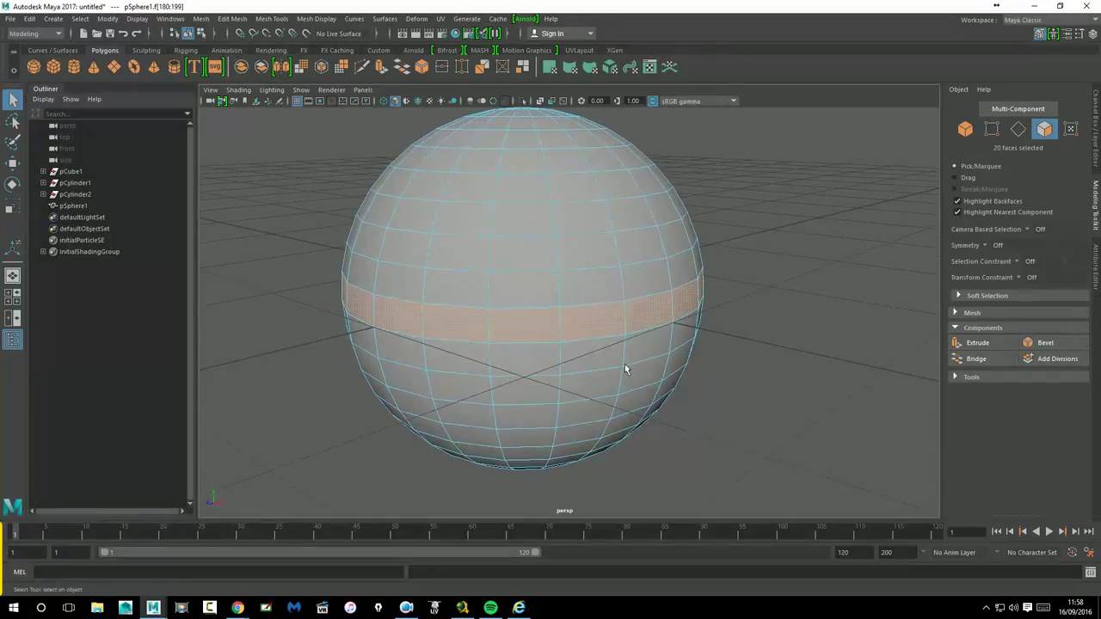
click(712, 395)
click(537, 331)
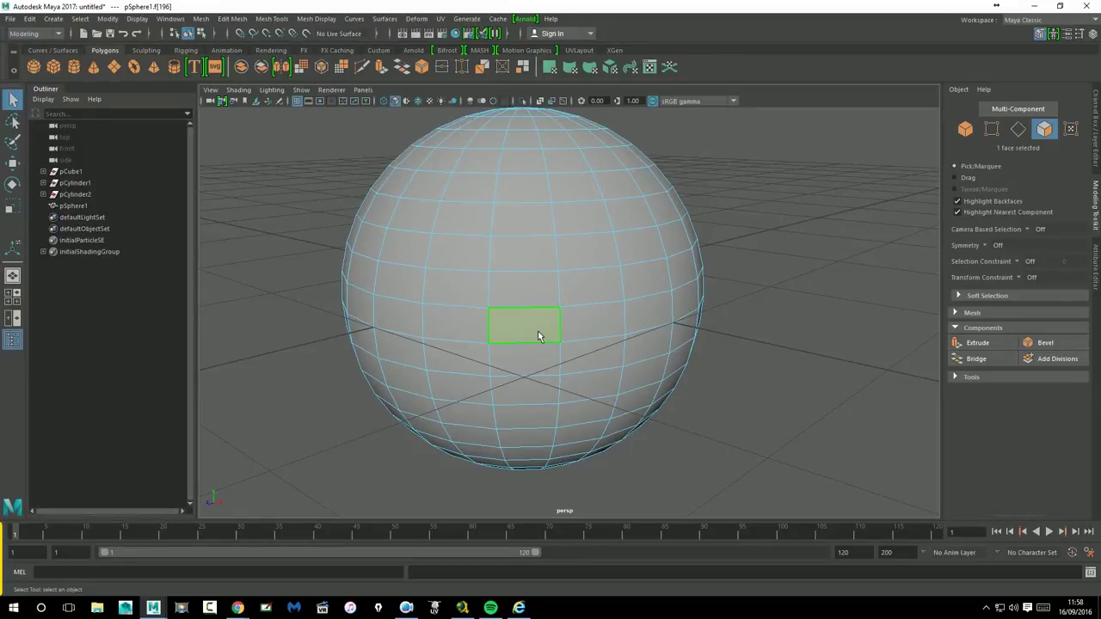
shift+double_click(604, 330)
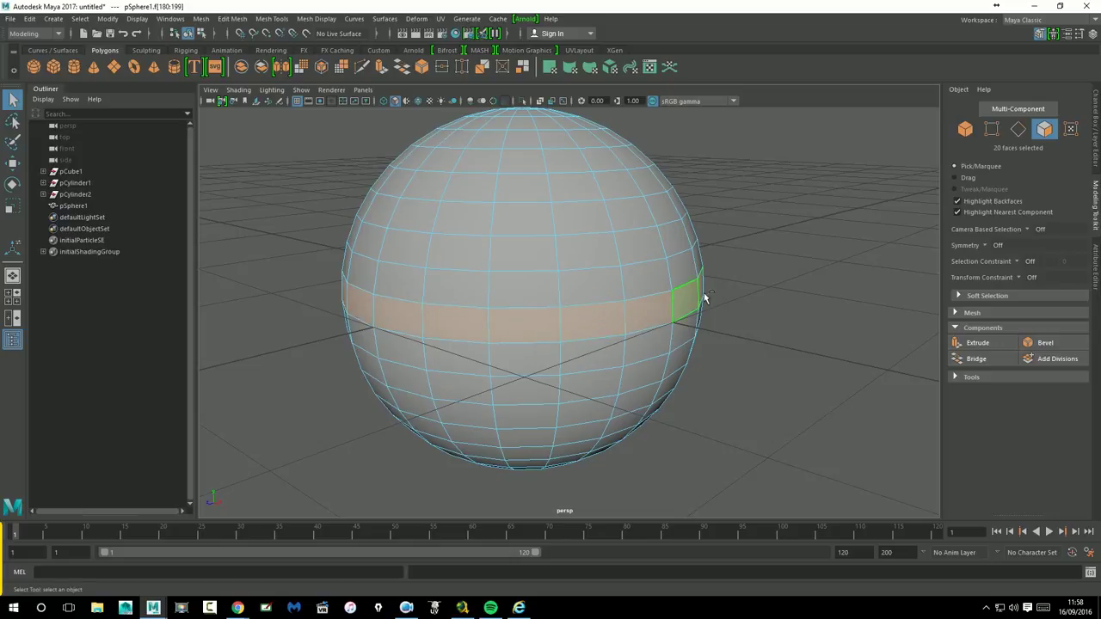
scroll(662, 262, down, 3)
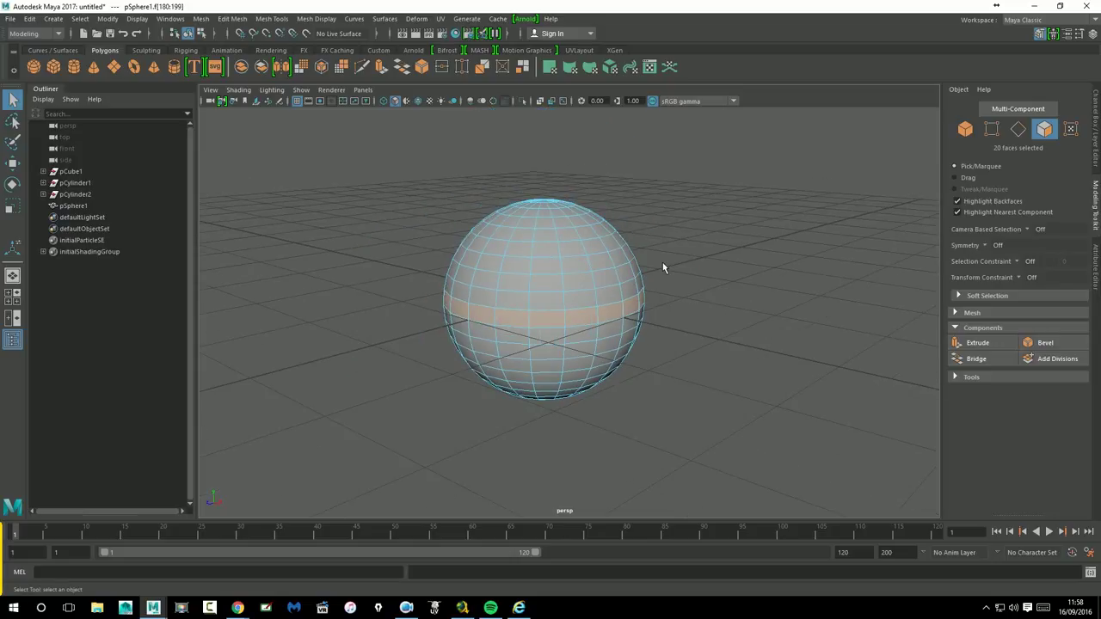
alt+drag(662, 262, 677, 243)
mouse_move(678, 244)
alt+right_down()
mouse_move(672, 283)
mouse_move(735, 295)
mouse_move(754, 284)
alt+right_up()
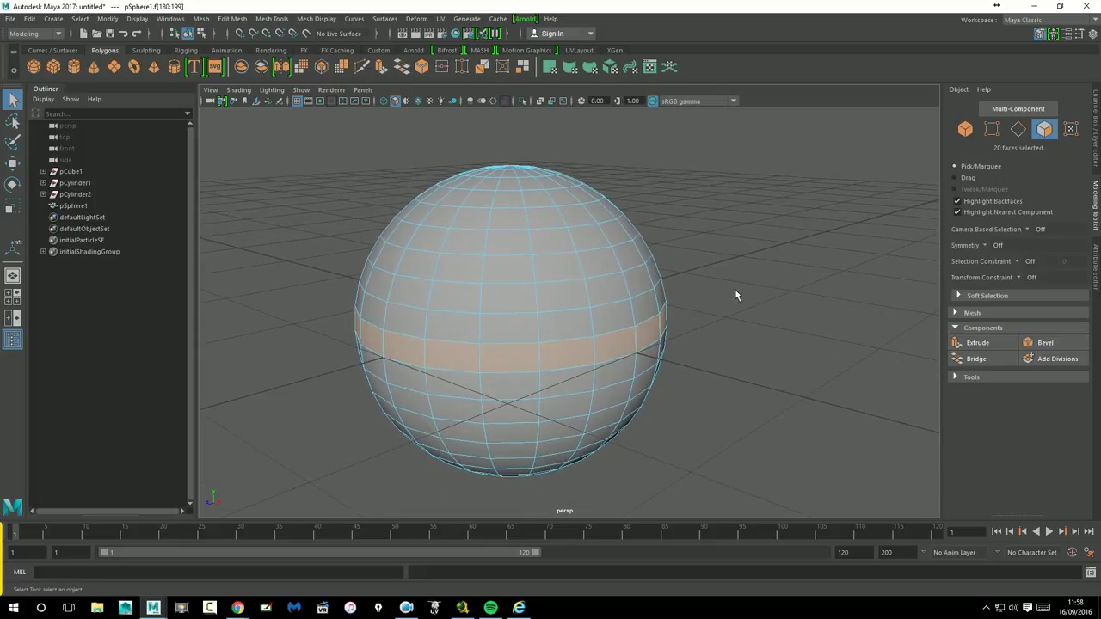
- Extrude the face band and scale it outward into a ring around the sphere
click(980, 343)
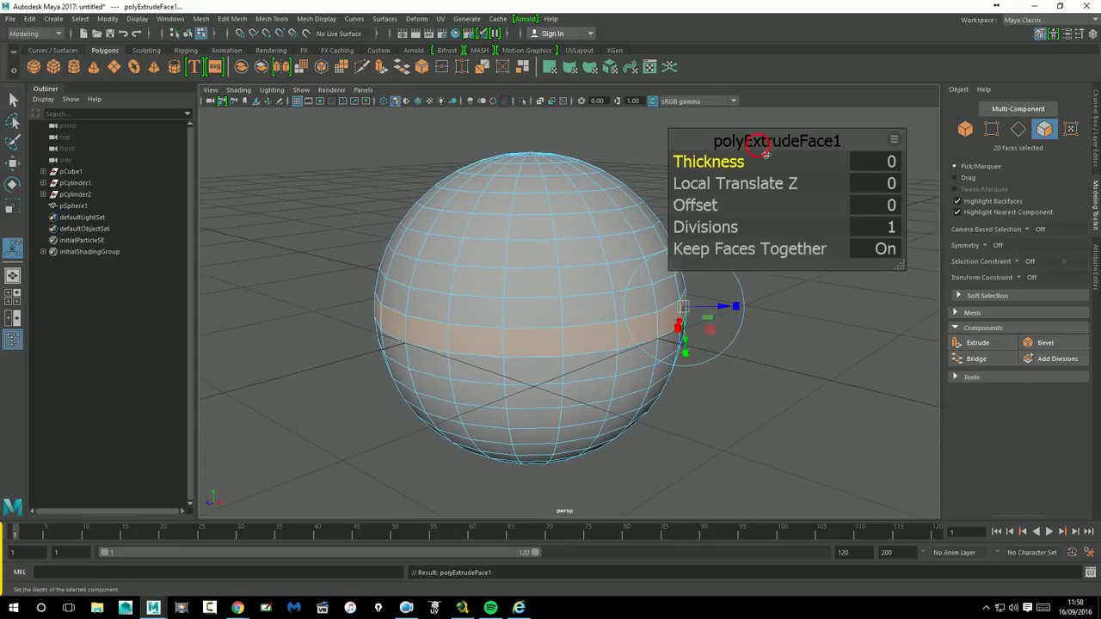
drag(765, 142, 797, 122)
alt+drag(735, 346, 666, 288)
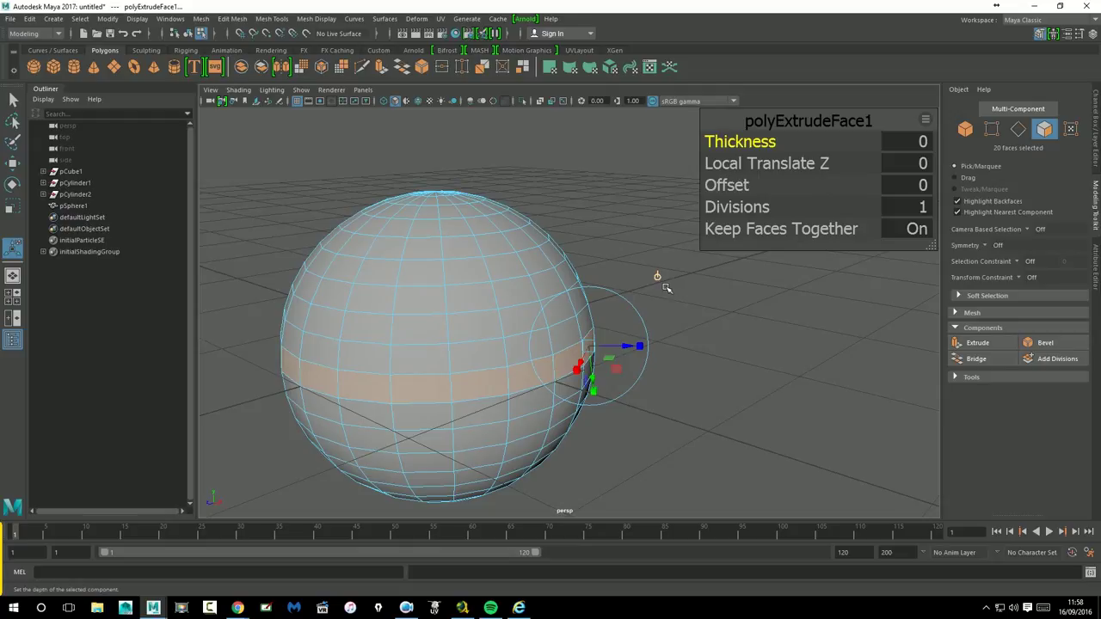
click(659, 276)
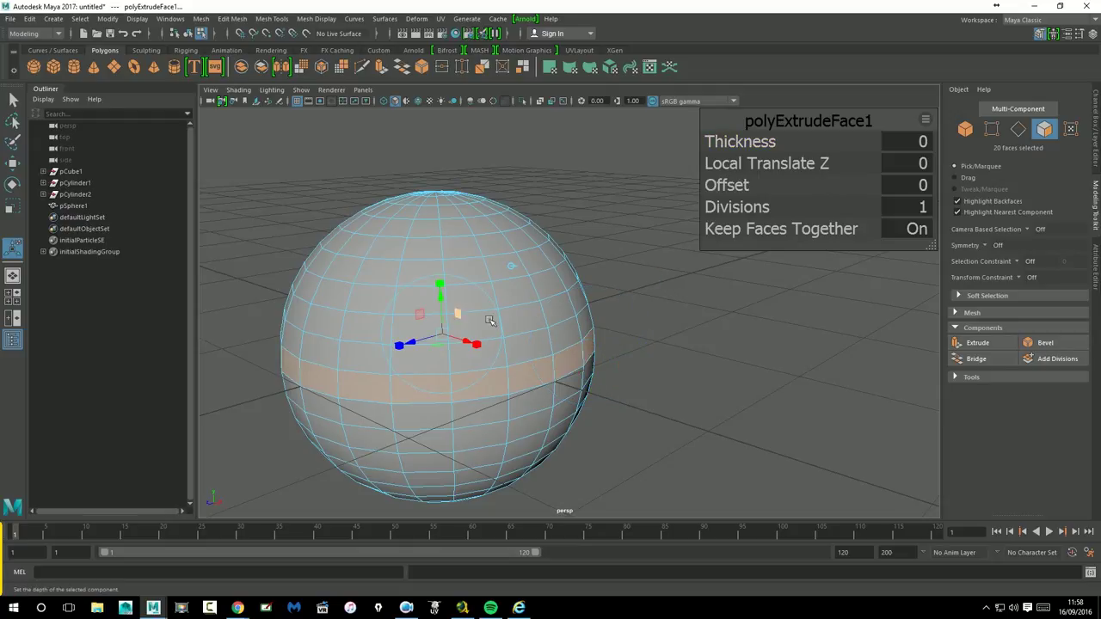
click(572, 327)
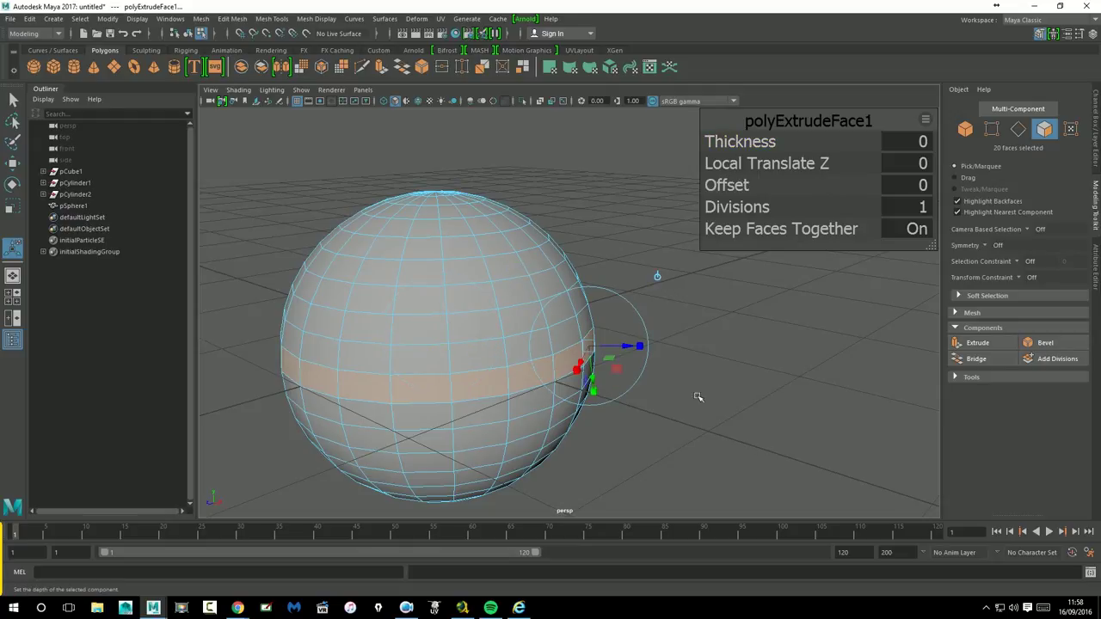
mouse_move(634, 355)
mouse_down()
mouse_move(752, 375)
mouse_move(692, 393)
mouse_up()
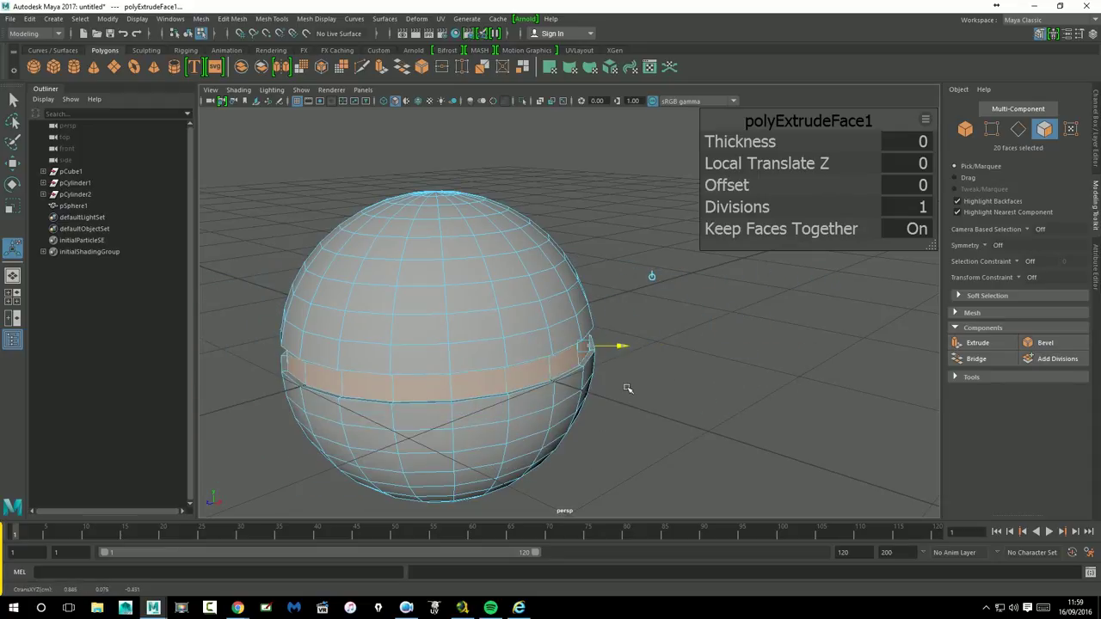
drag(692, 393, 757, 379)
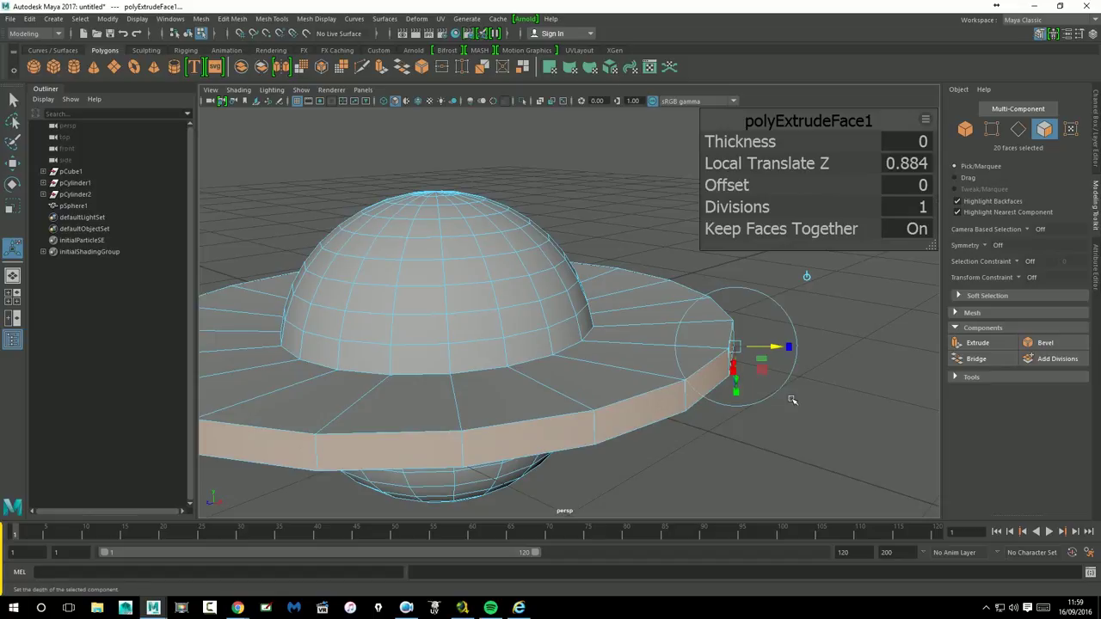
- Pull the band into a wide brim, then undo the extrusion back to a plain sphere
scroll(653, 401, down, 2)
scroll(653, 402, down, 1)
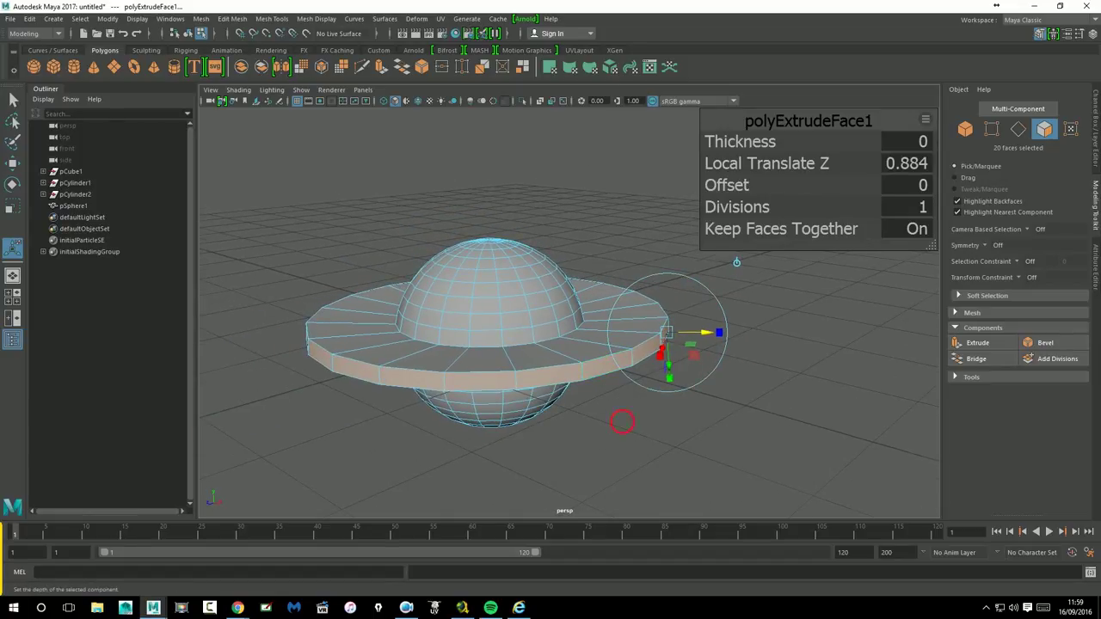
alt+drag(622, 421, 740, 311)
key(ctrl+z)
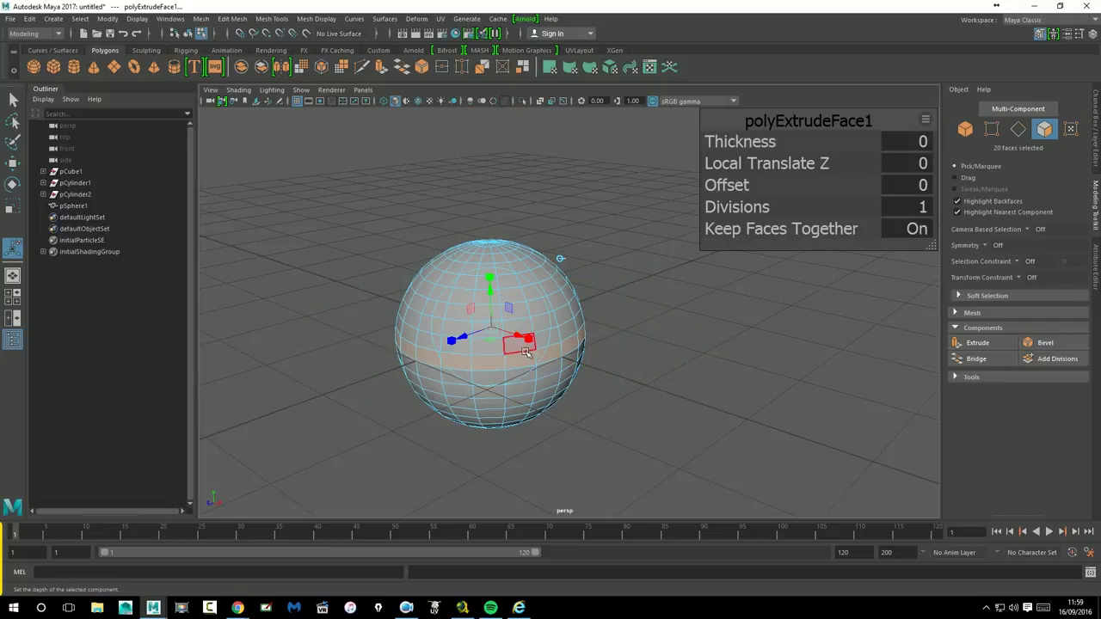
mouse_move(526, 342)
mouse_down()
mouse_move(622, 353)
mouse_move(607, 355)
mouse_move(615, 402)
mouse_up()
key(ctrl+z)
key(ctrl+z)
key(ctrl+z)
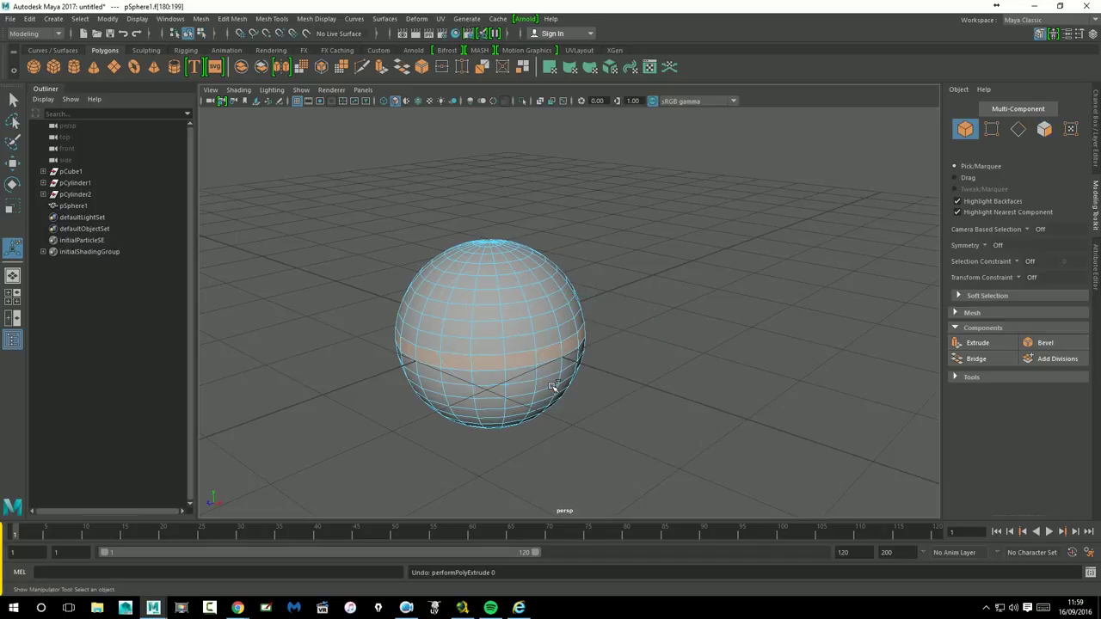
key(ctrl+z)
- Pick a single face, turn on Face Normals display, and switch pSphere1 to Object Mode
click(520, 332)
mouse_move(520, 331)
alt+mouse_down()
mouse_move(603, 348)
mouse_move(675, 328)
mouse_move(608, 339)
alt+mouse_up()
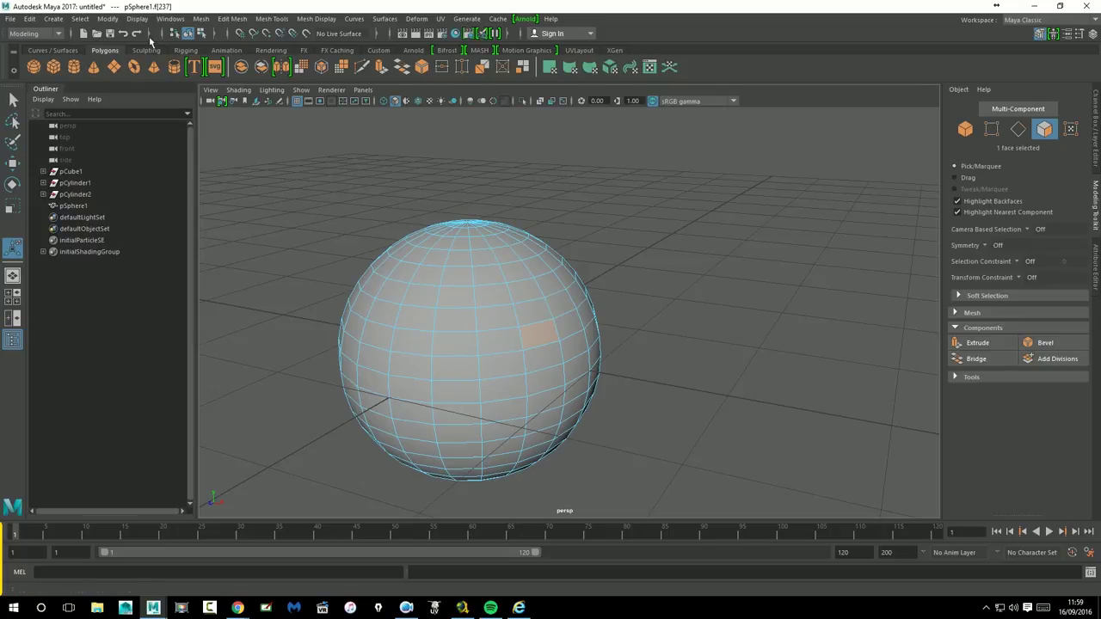
click(54, 19)
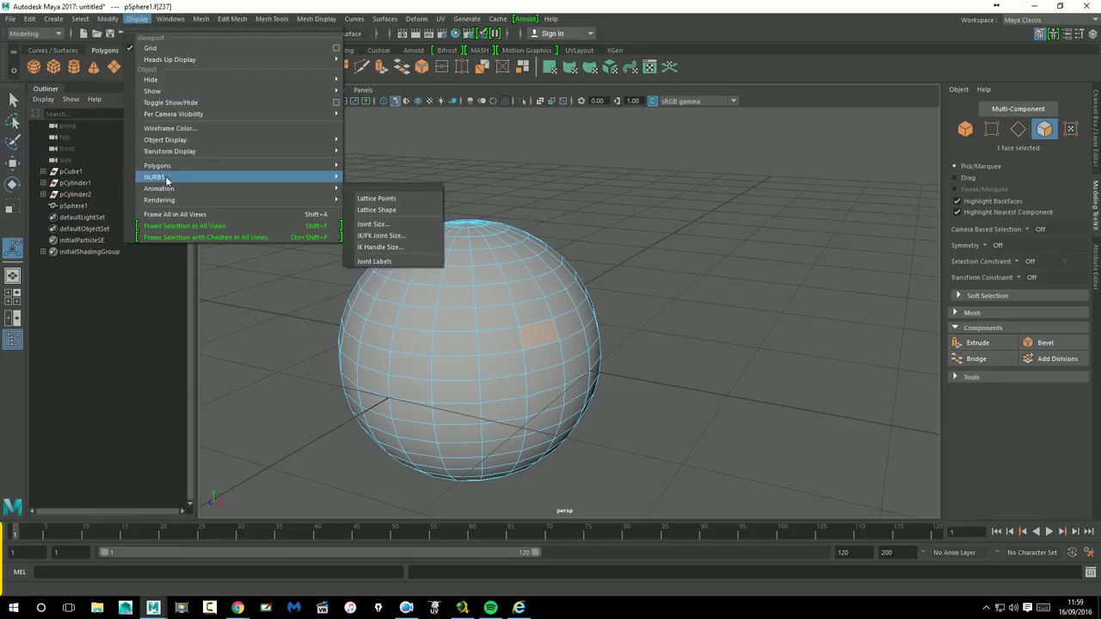
mouse_move(158, 165)
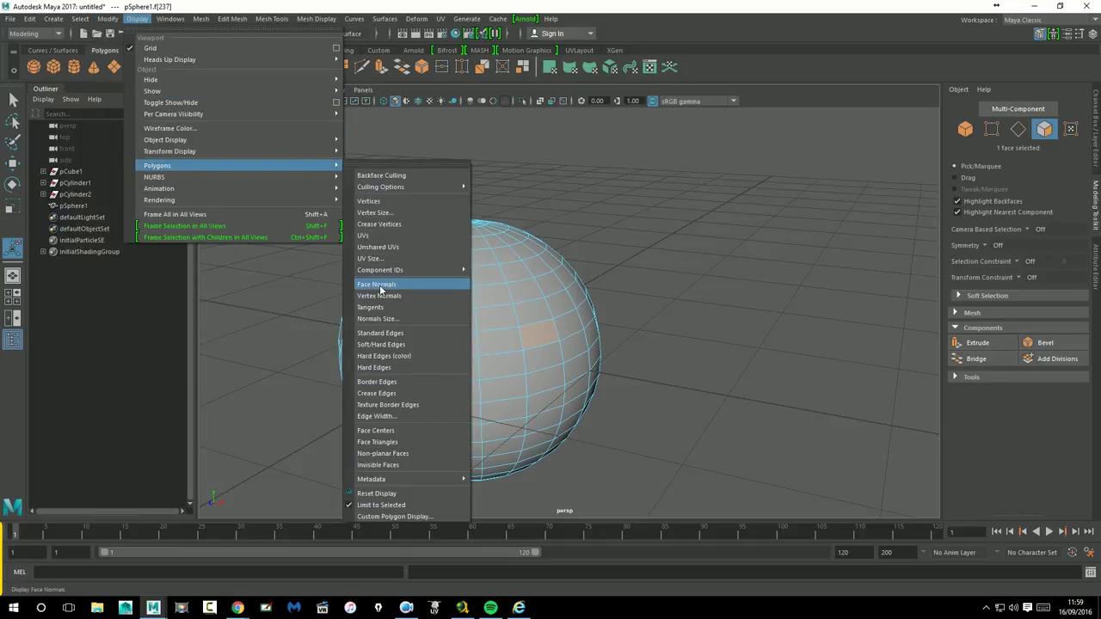
click(379, 286)
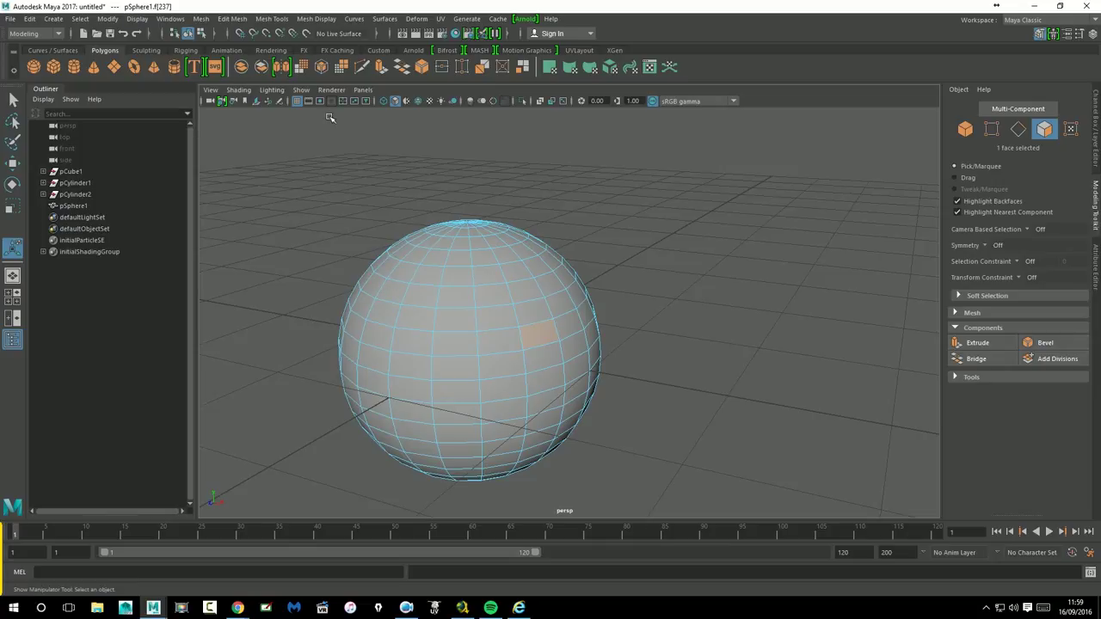
click(301, 89)
click(609, 216)
right_drag(521, 292, 581, 260)
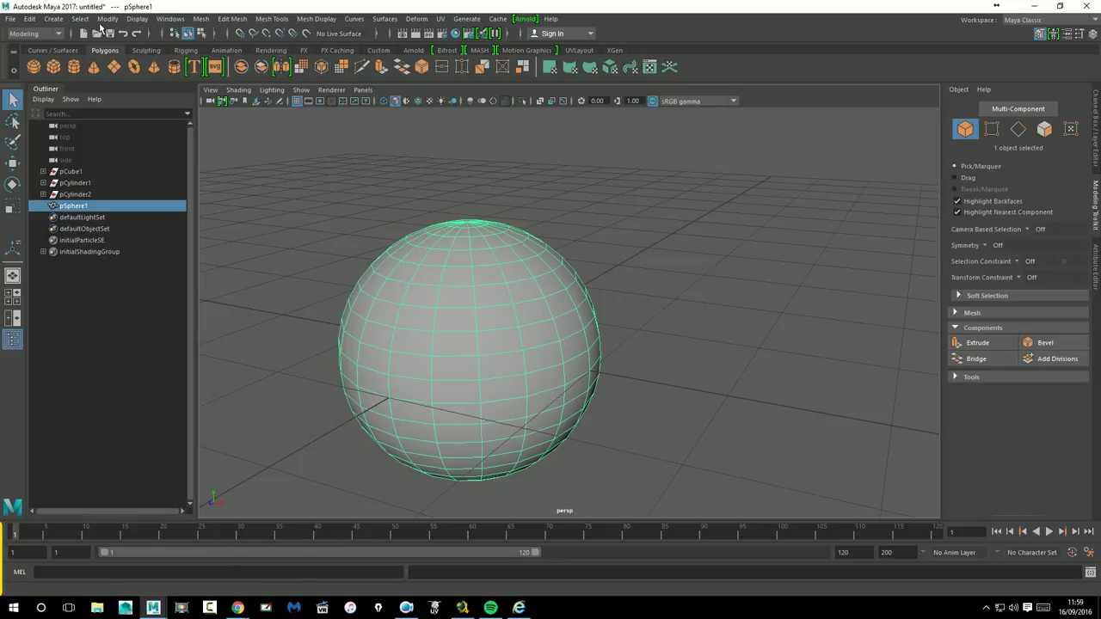
- Enable Display > Polygons > Vertex Normals and inspect the normals from several angles
click(137, 19)
mouse_move(157, 165)
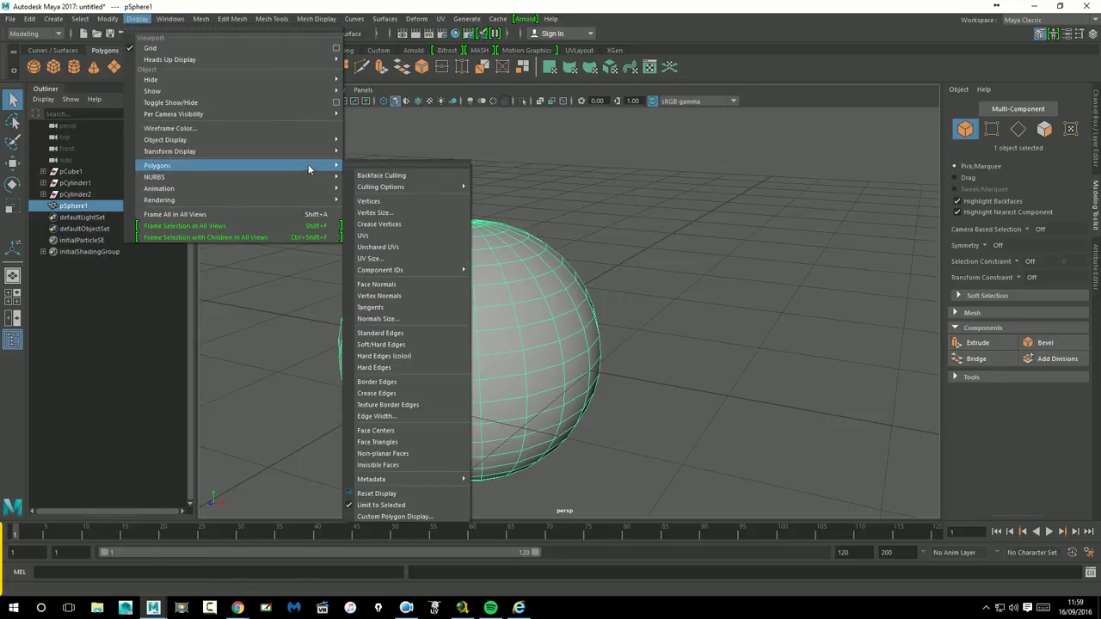
click(383, 284)
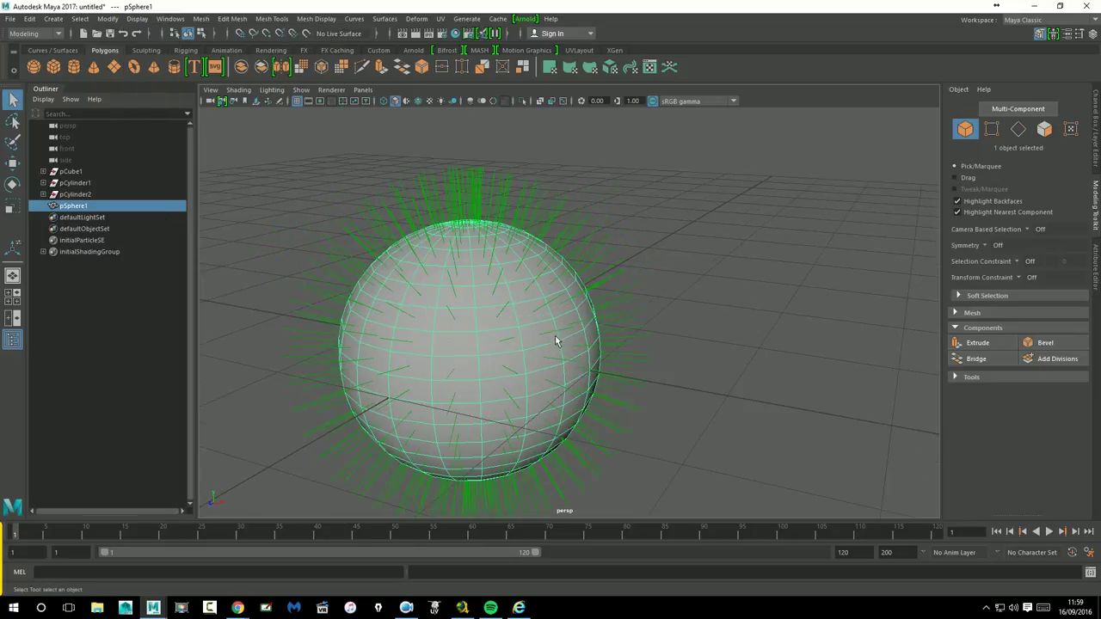
mouse_move(727, 309)
alt+right_down()
mouse_move(712, 287)
mouse_move(691, 304)
mouse_move(626, 304)
mouse_move(617, 320)
alt+right_up()
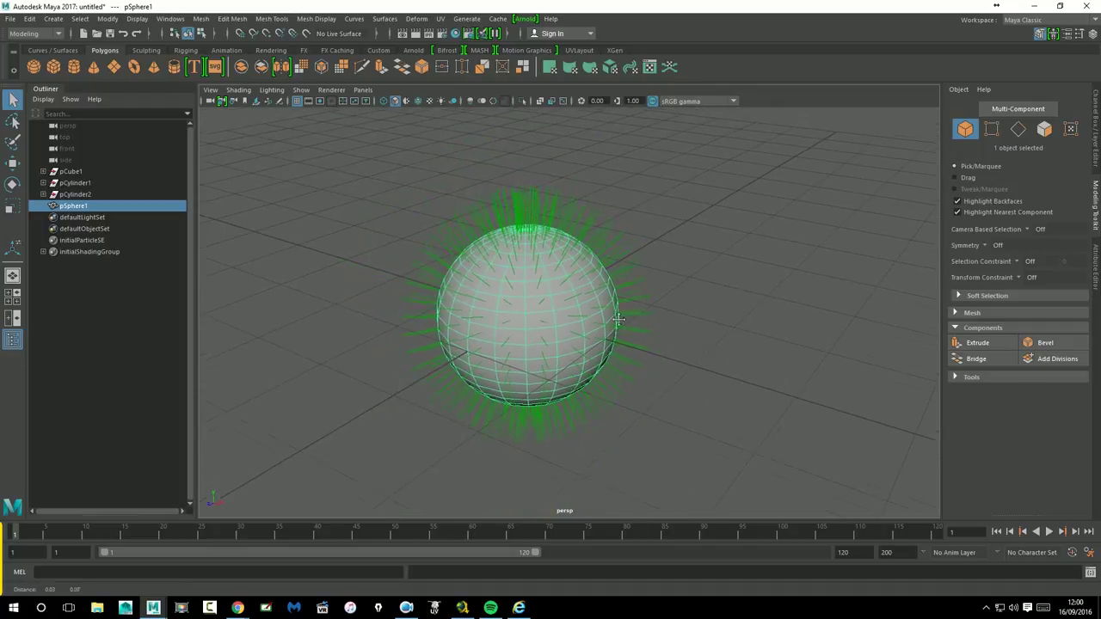
alt+drag(617, 320, 504, 307)
alt+right_drag(504, 307, 781, 329)
mouse_move(782, 329)
alt+mouse_down()
mouse_move(679, 325)
mouse_move(711, 322)
mouse_move(732, 292)
alt+mouse_up()
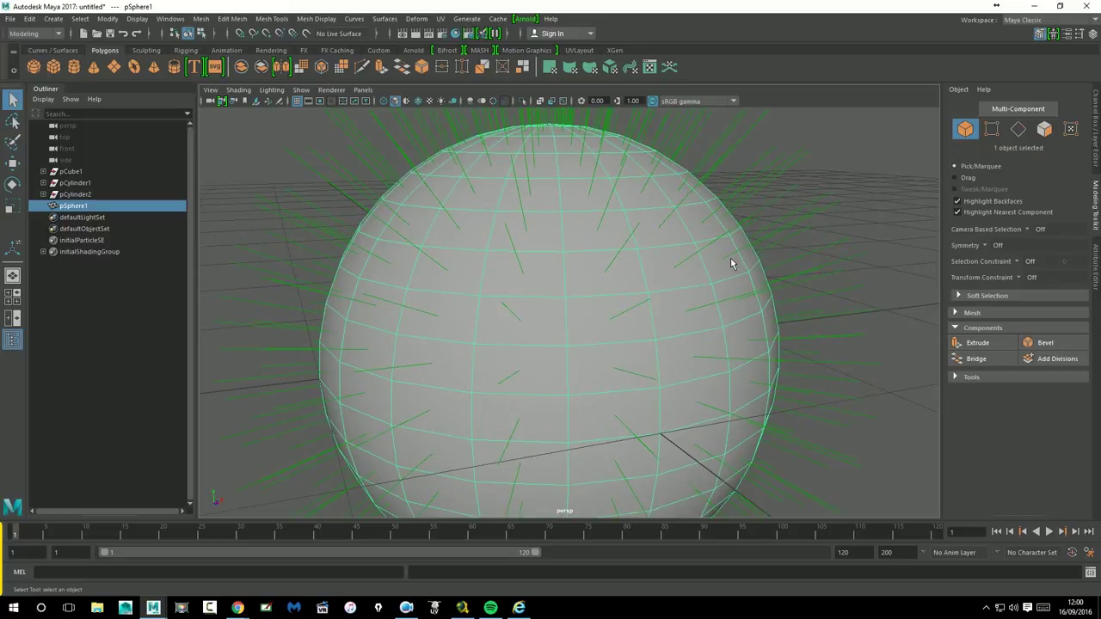
mouse_move(846, 215)
alt+mouse_down()
mouse_move(781, 241)
mouse_move(760, 270)
mouse_move(785, 228)
mouse_move(818, 214)
alt+mouse_up()
alt+right_drag(818, 214, 649, 247)
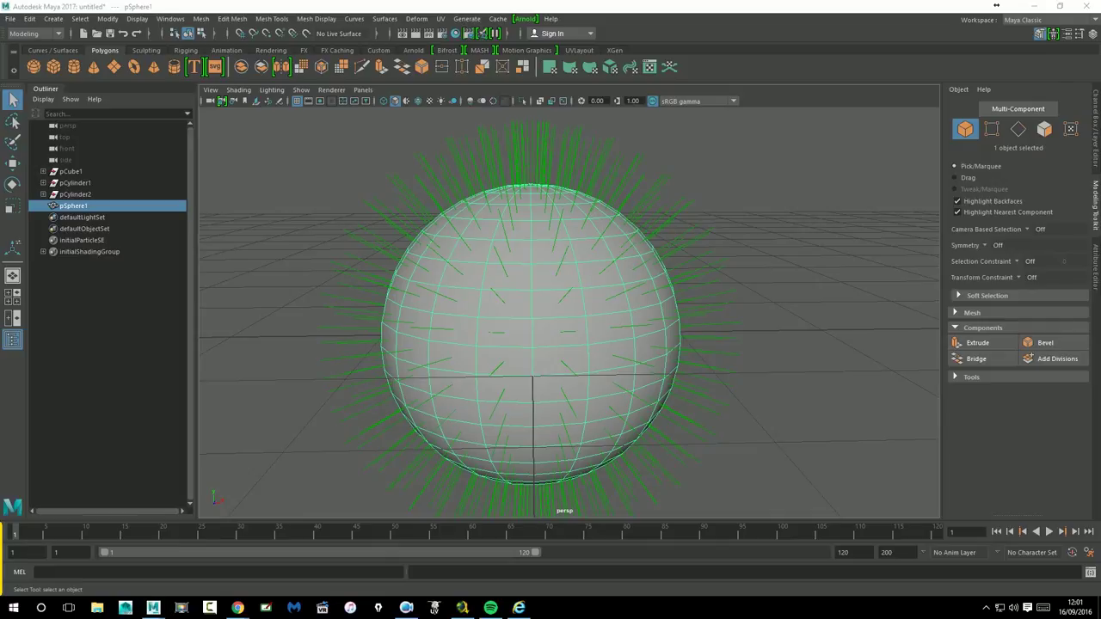
scroll(747, 292, up, 2)
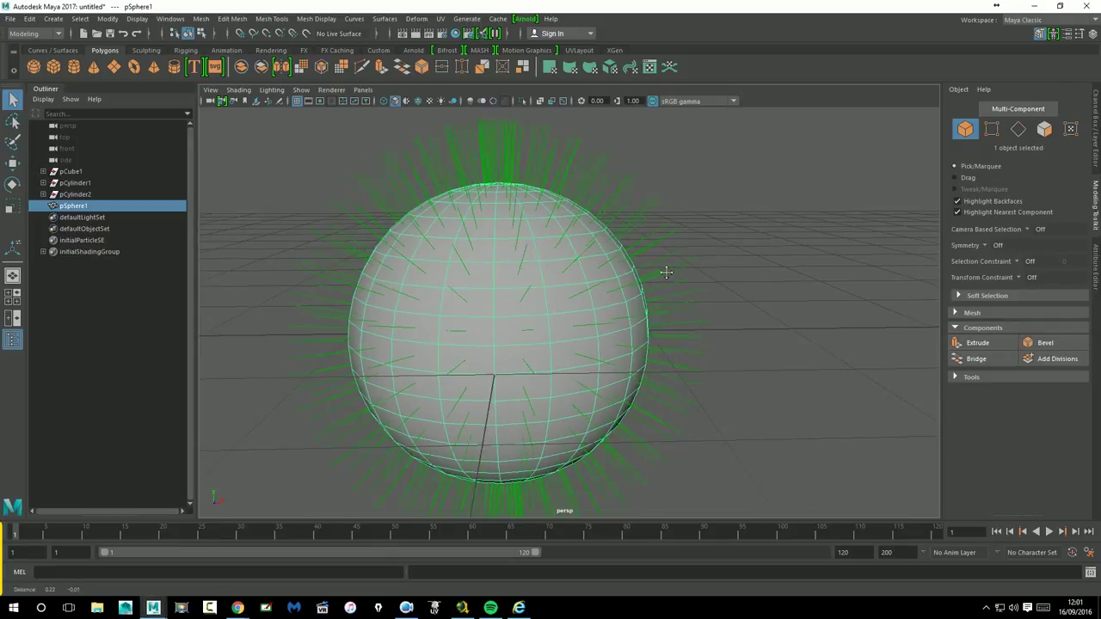
scroll(705, 273, up, 2)
scroll(683, 263, up, 2)
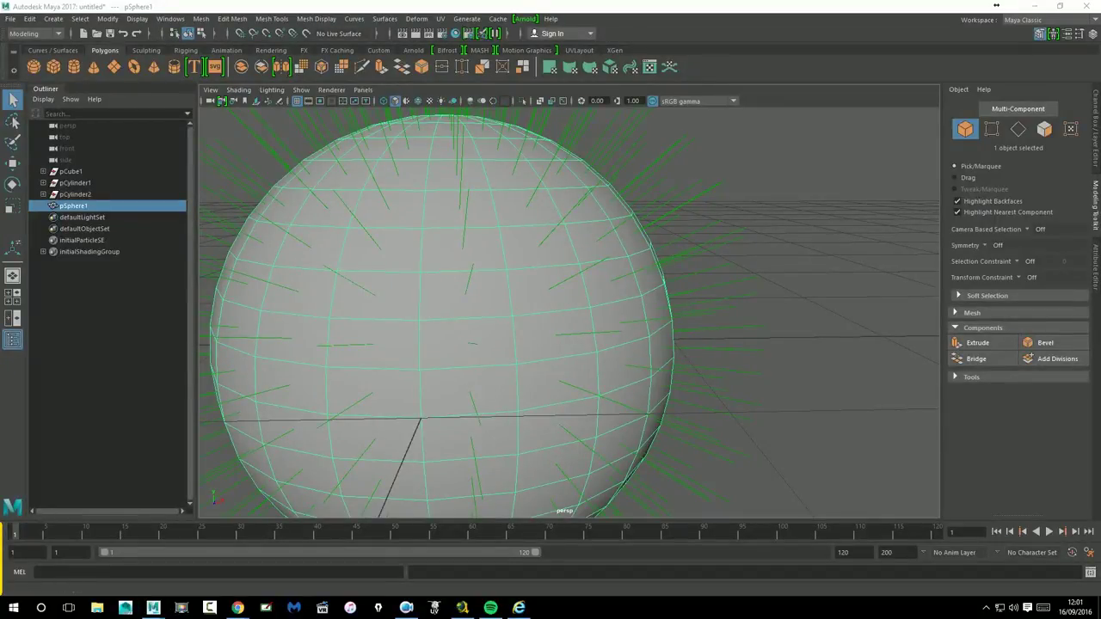
- In Face mode, select one face on the sphere's upper half and extrude it
scroll(639, 295, down, 3)
scroll(625, 309, down, 1)
alt+drag(625, 309, 668, 327)
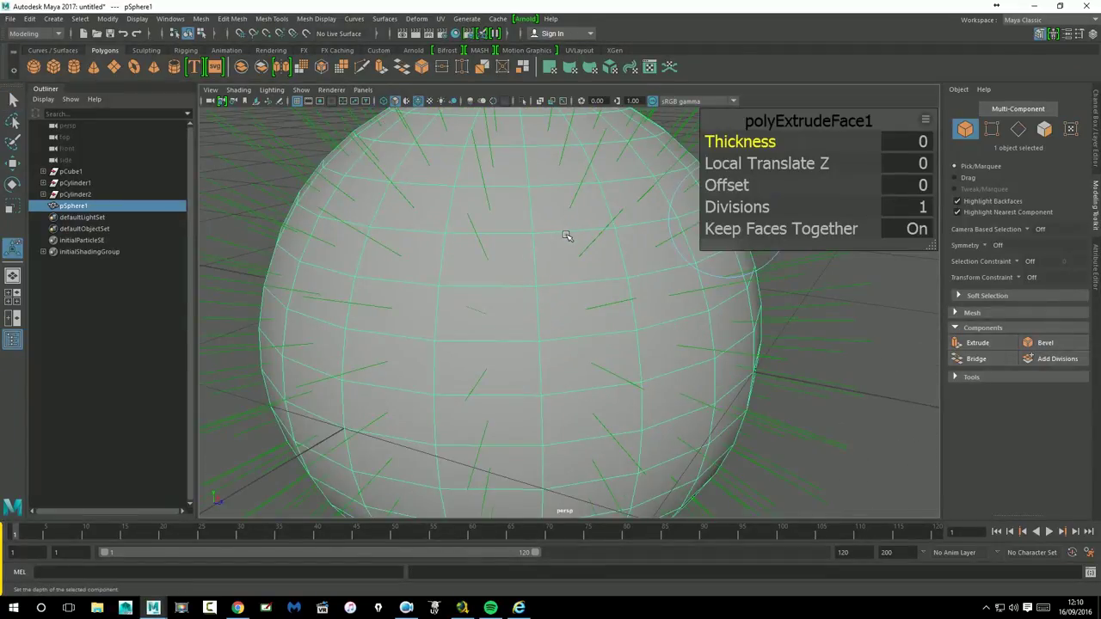
right_drag(546, 218, 577, 221)
click(559, 208)
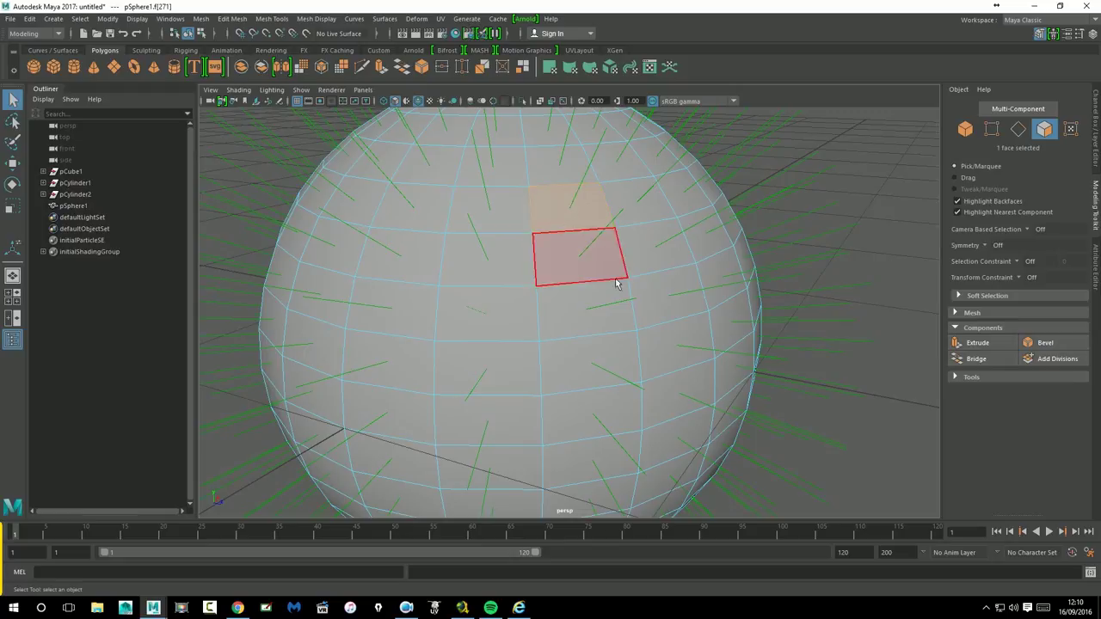
alt+drag(680, 260, 679, 313)
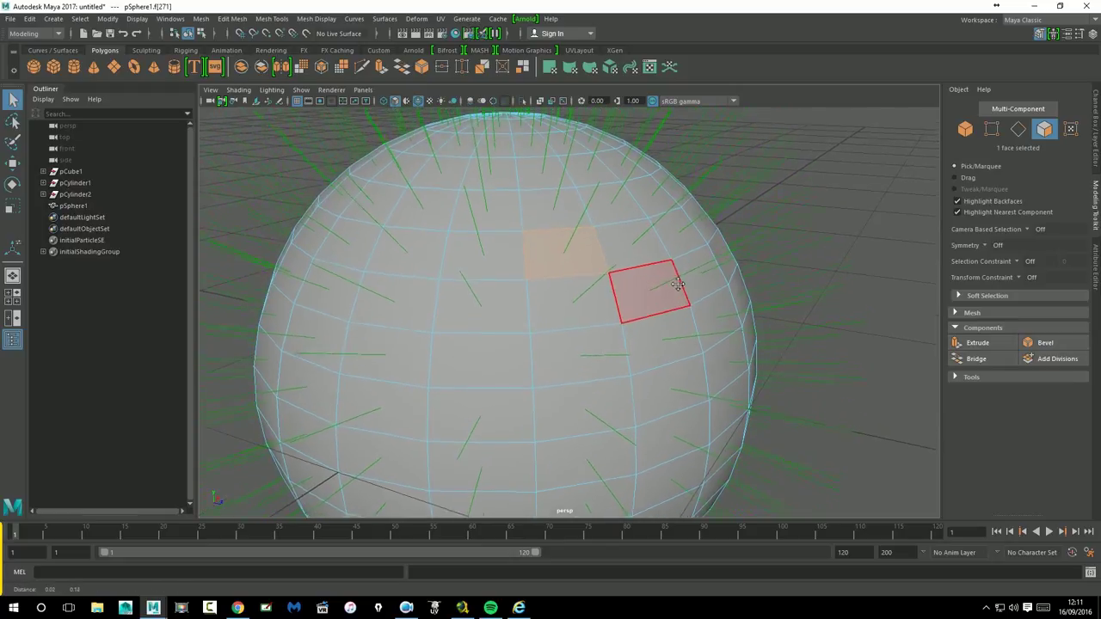
click(978, 343)
- Align the extrude manipulator's axes to the extruded face's local orientation
mouse_move(640, 348)
alt+mouse_down()
mouse_move(663, 356)
mouse_move(552, 368)
alt+mouse_up()
scroll(552, 368, up, 3)
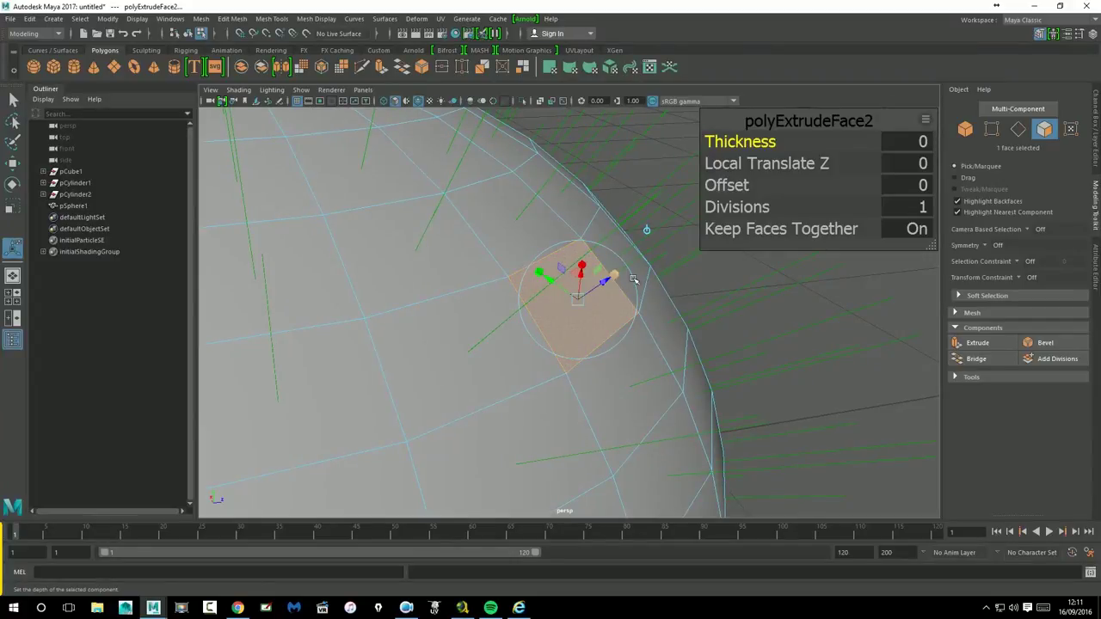
scroll(663, 334, down, 3)
mouse_move(663, 335)
alt+mouse_down()
mouse_move(579, 370)
mouse_move(536, 373)
mouse_move(553, 374)
alt+mouse_up()
scroll(585, 356, down, 2)
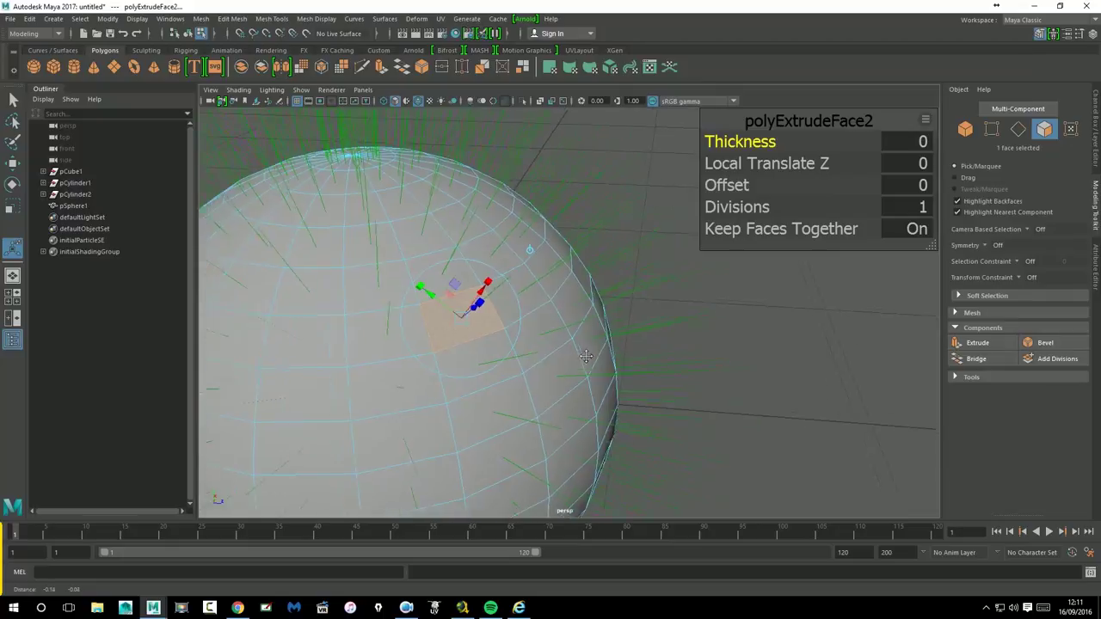
scroll(585, 356, up, 2)
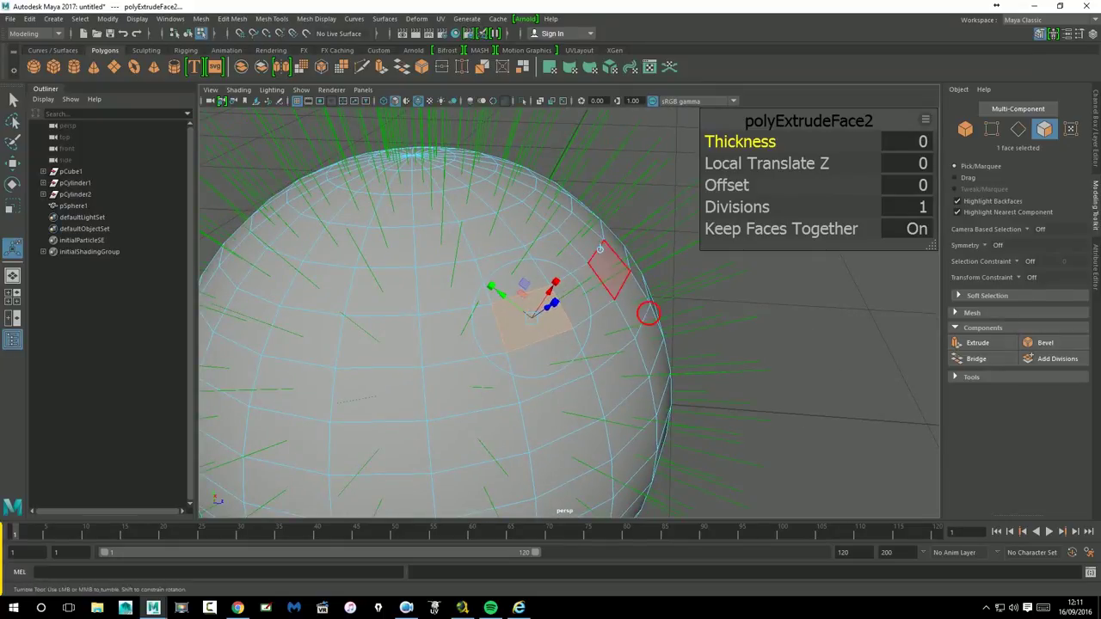
alt+drag(600, 249, 648, 255)
click(651, 262)
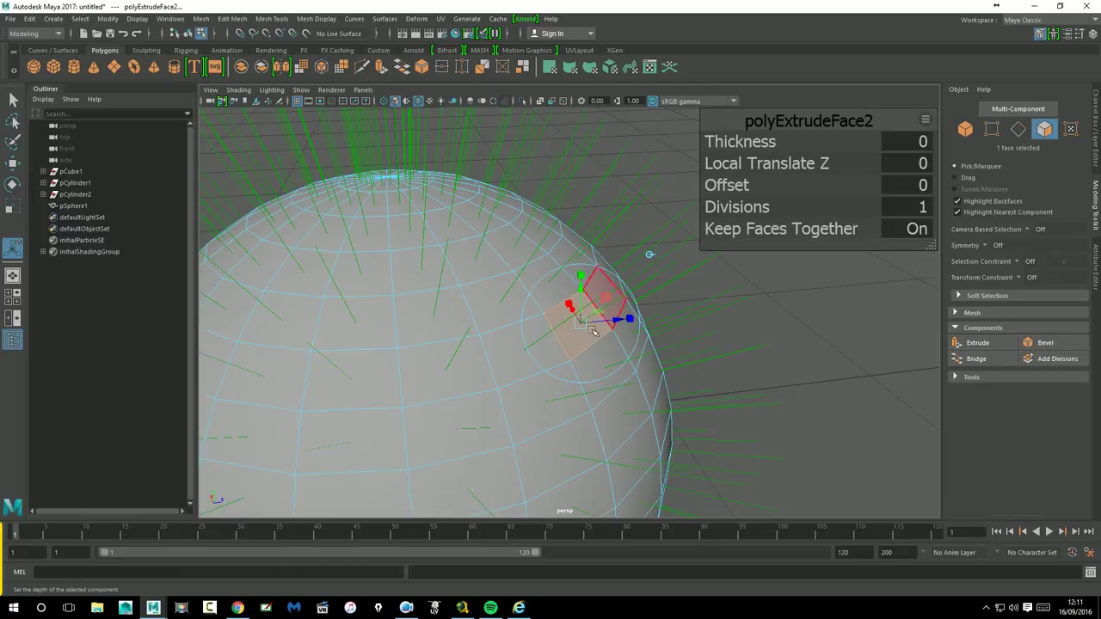
- Orbit around the sphere to inspect the extruded face from several angles
scroll(710, 357, down, 3)
mouse_move(696, 374)
alt+mouse_down()
mouse_move(607, 384)
mouse_move(676, 385)
mouse_move(616, 371)
alt+mouse_up()
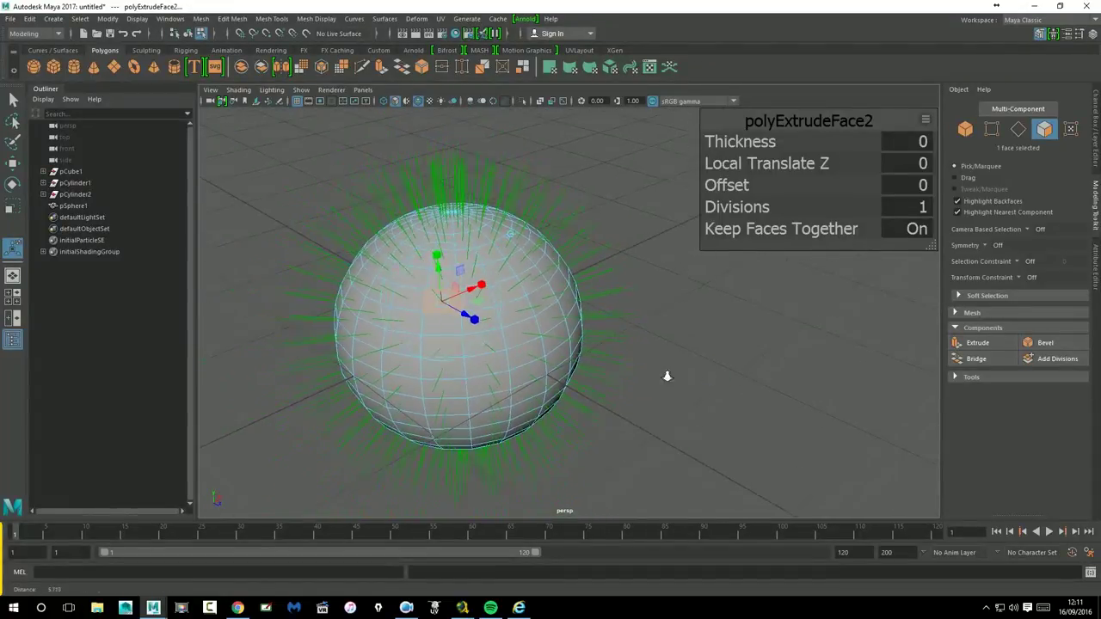
scroll(463, 272, up, 3)
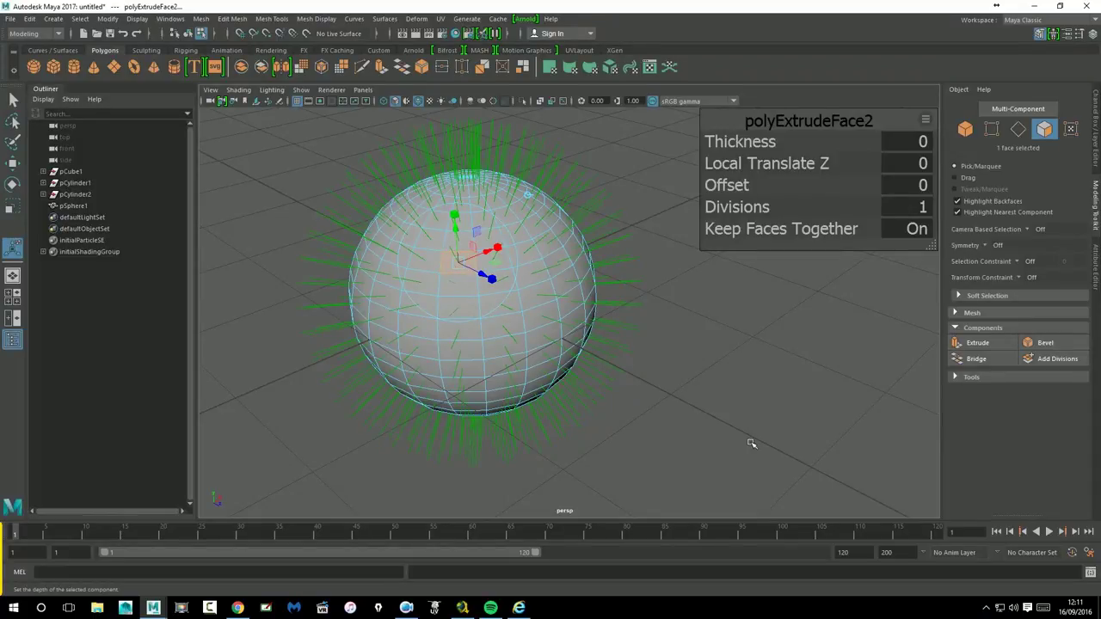
scroll(658, 373, down, 2)
alt+drag(469, 456, 482, 456)
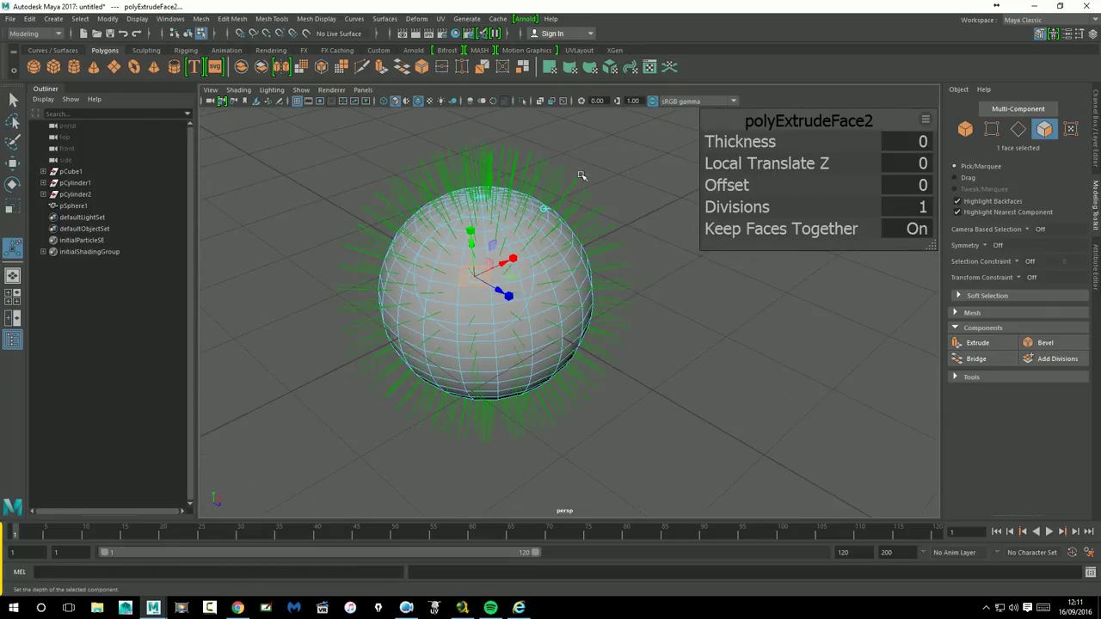
mouse_move(516, 301)
alt+mouse_down()
mouse_move(568, 211)
mouse_move(586, 204)
mouse_move(516, 349)
alt+mouse_up()
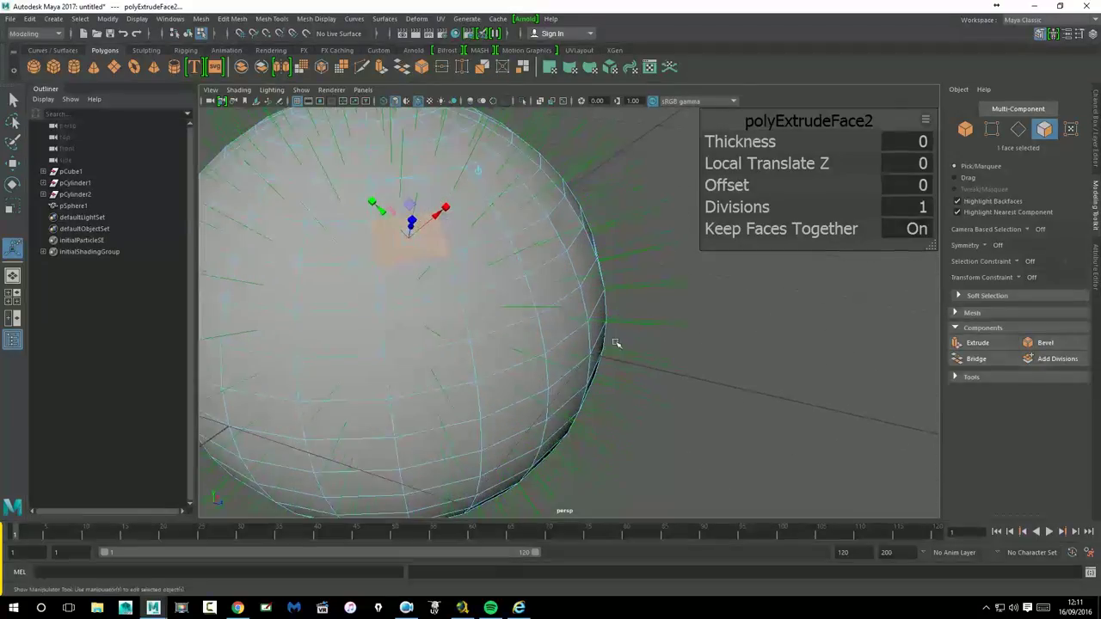
alt+right_drag(516, 349, 644, 377)
alt+drag(644, 376, 624, 400)
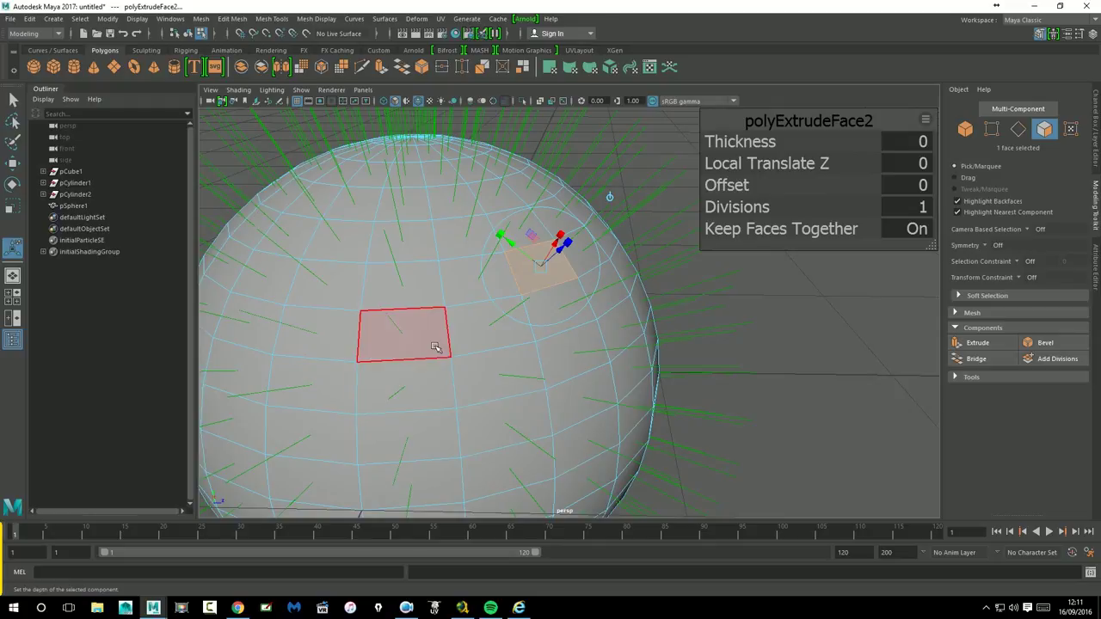
scroll(622, 319, down, 3)
alt+drag(629, 224, 668, 319)
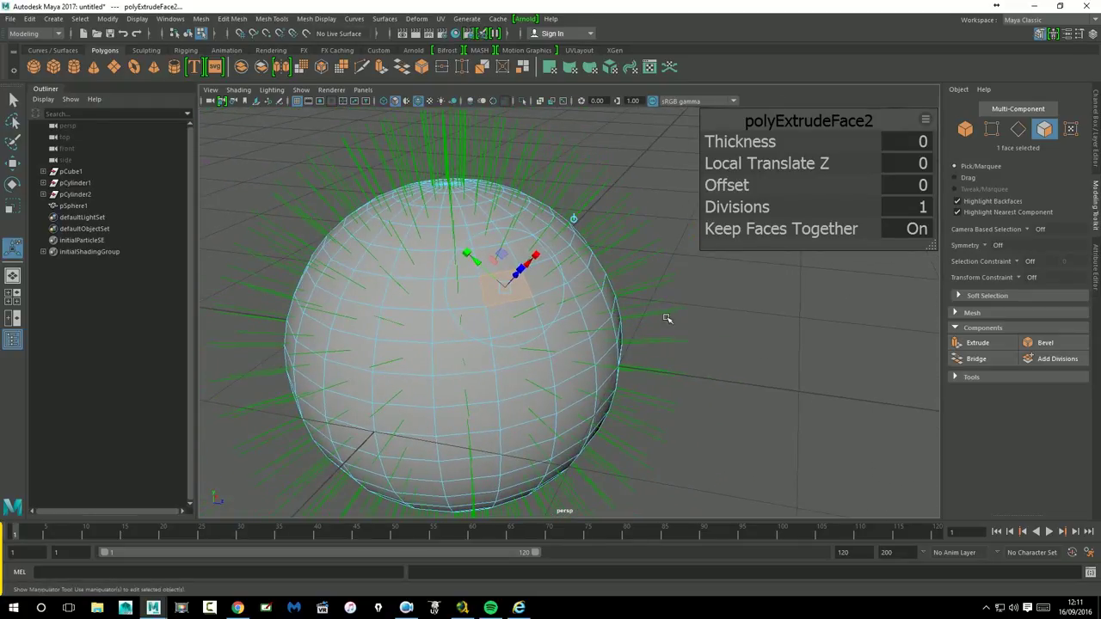
mouse_move(583, 230)
alt+mouse_down()
mouse_move(572, 277)
mouse_move(649, 228)
alt+mouse_up()
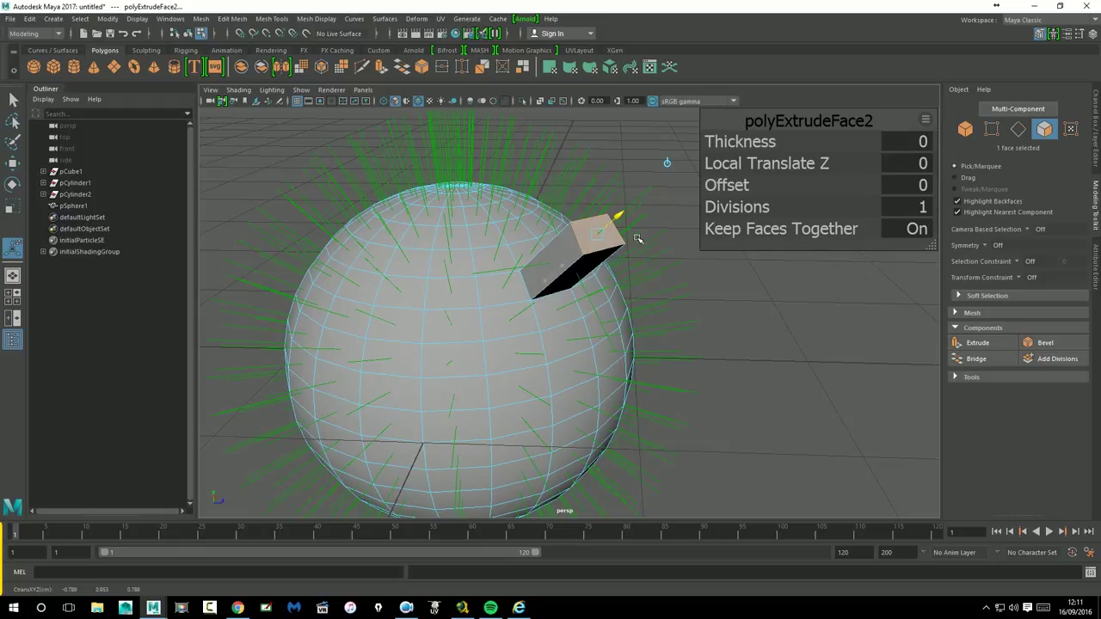
key(ctrl+z)
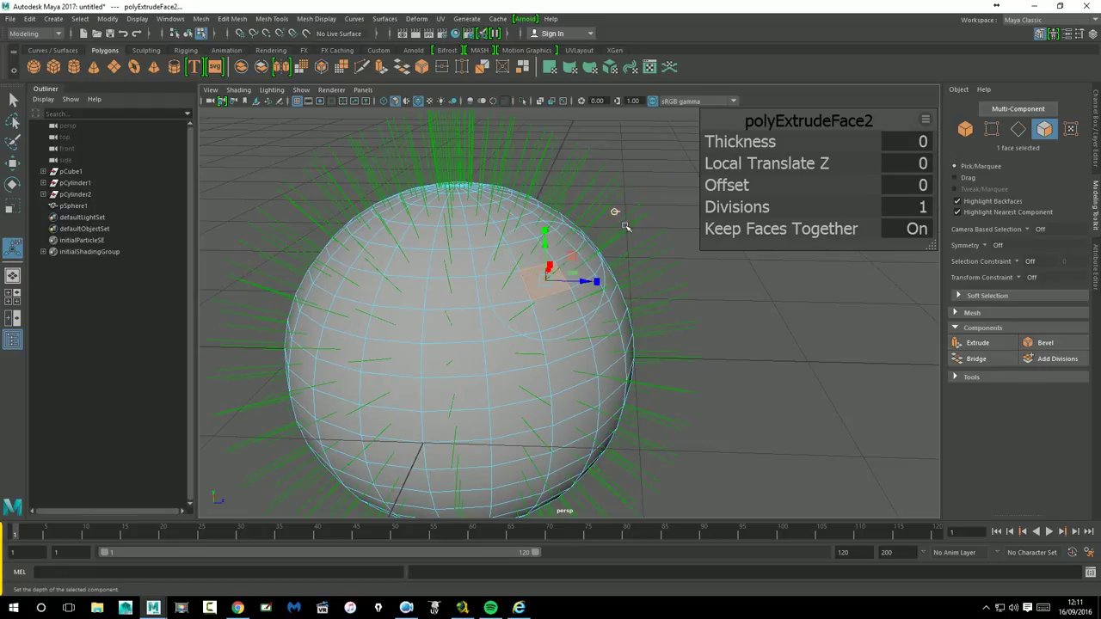
mouse_move(574, 372)
alt+mouse_down()
mouse_move(585, 403)
mouse_move(593, 371)
alt+mouse_up()
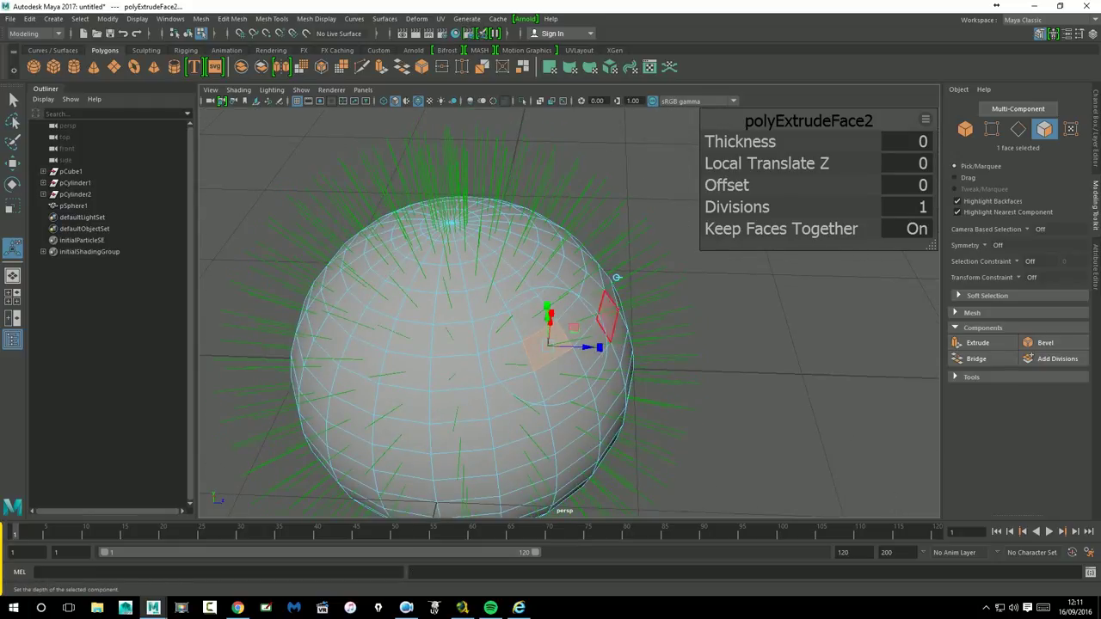
drag(745, 150, 764, 174)
mouse_move(683, 299)
mouse_down()
mouse_move(602, 344)
mouse_move(817, 410)
mouse_move(838, 387)
mouse_move(707, 401)
mouse_up()
key(ctrl+z)
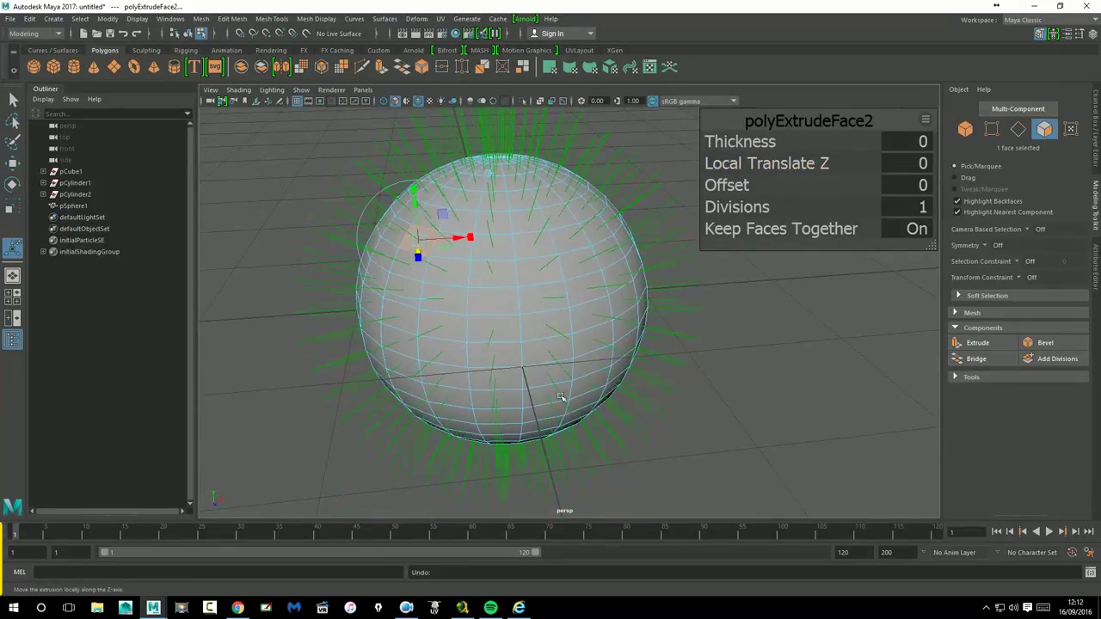
click(526, 351)
- Add a second sphere face to the selection and extrude both faces
shift+click(592, 289)
alt+drag(560, 381, 732, 366)
click(976, 343)
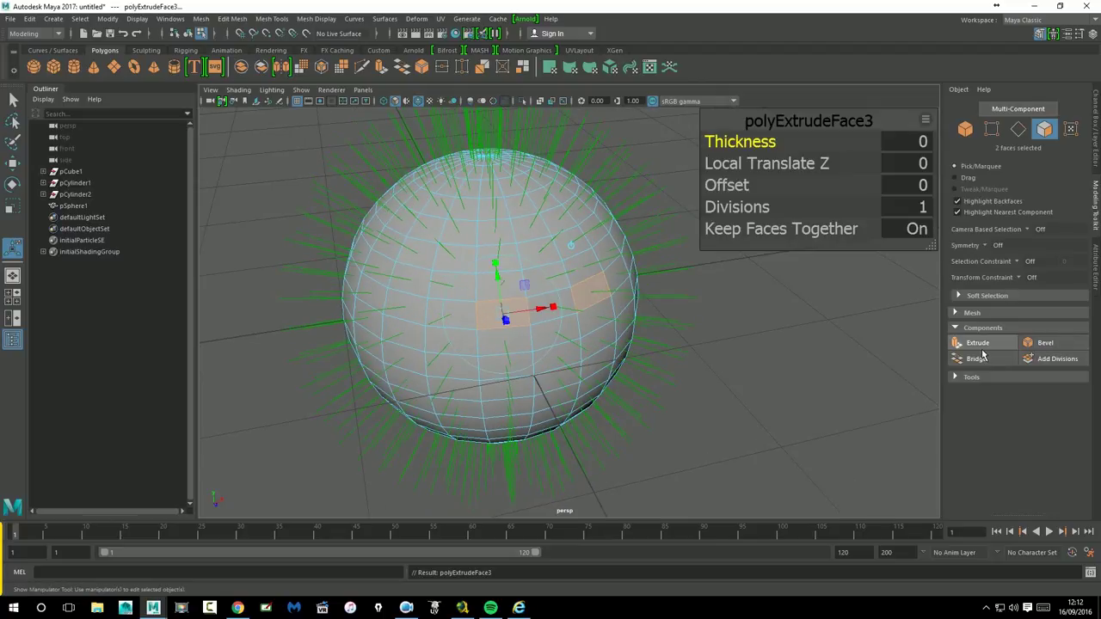
scroll(614, 374, up, 3)
scroll(614, 375, up, 2)
alt+drag(614, 374, 671, 404)
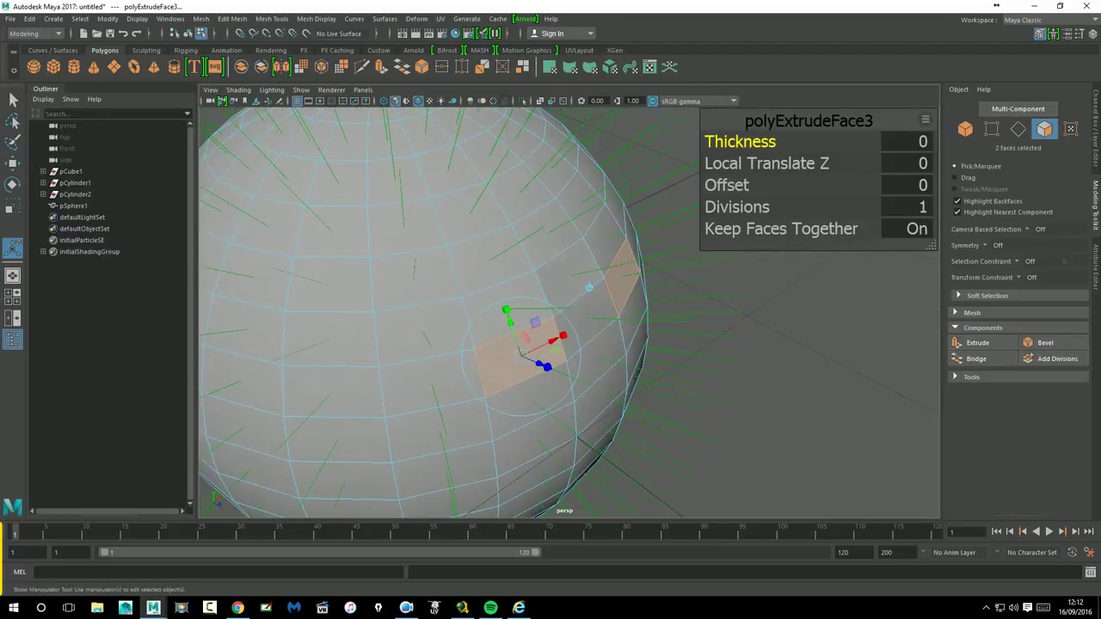
- Pull both extruded faces out along Local Translate Z into beams, discarding thickness attempts
drag(743, 147, 748, 161)
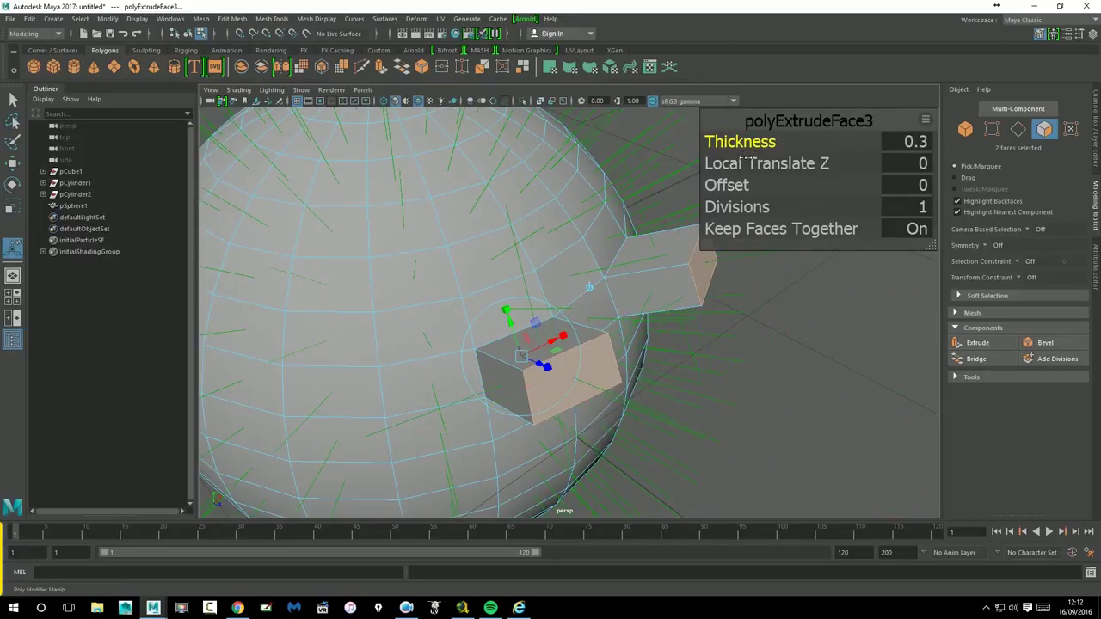
key(ctrl+z)
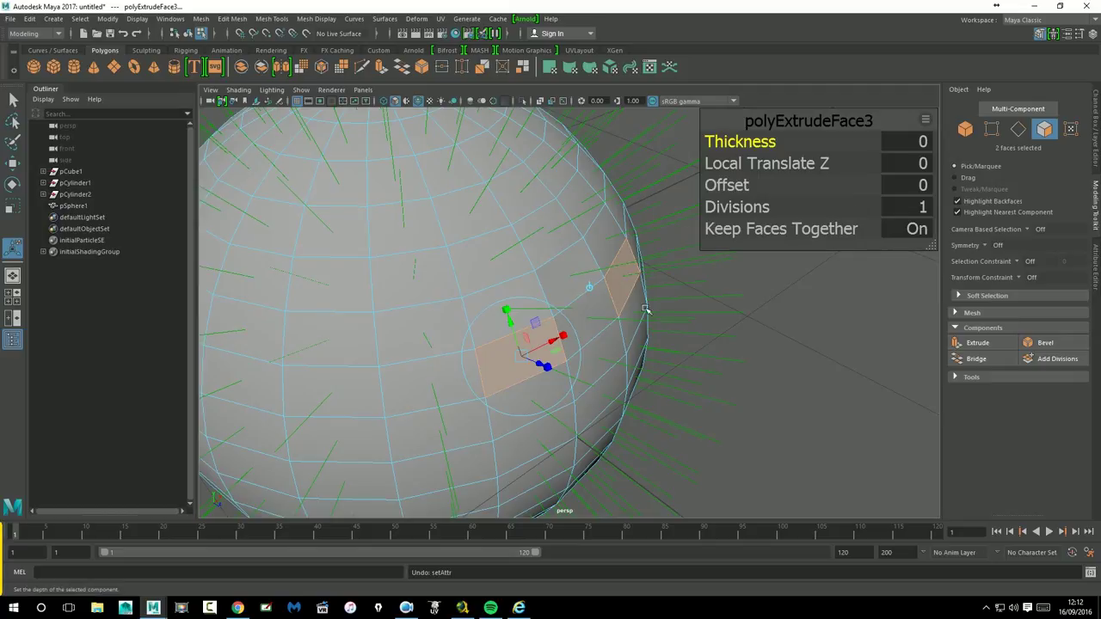
drag(773, 145, 777, 147)
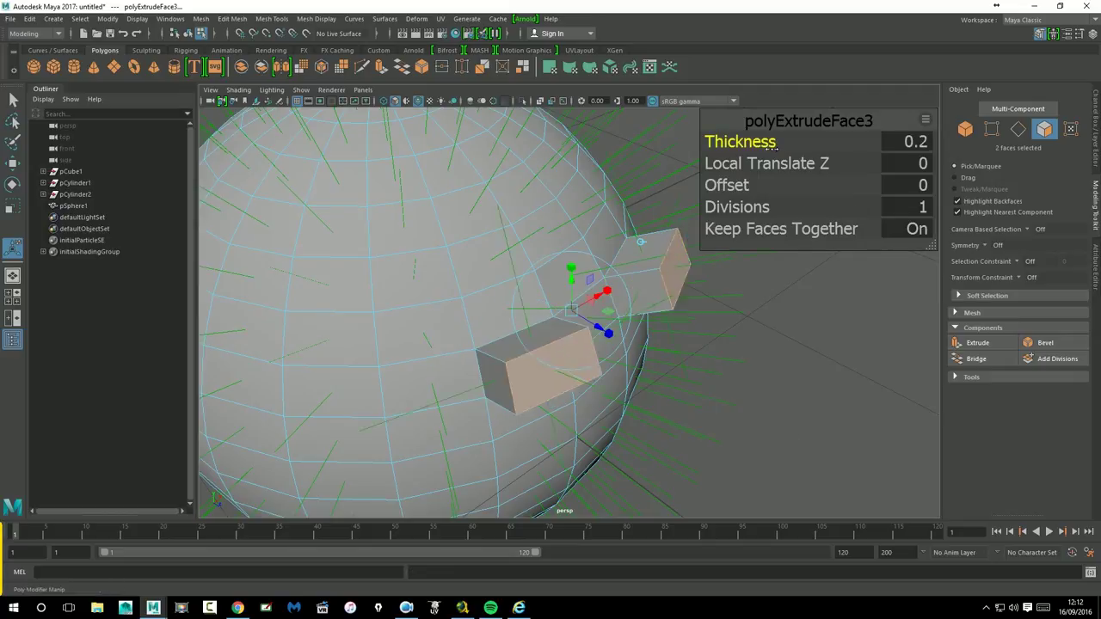
key(ctrl+z)
drag(608, 333, 826, 410)
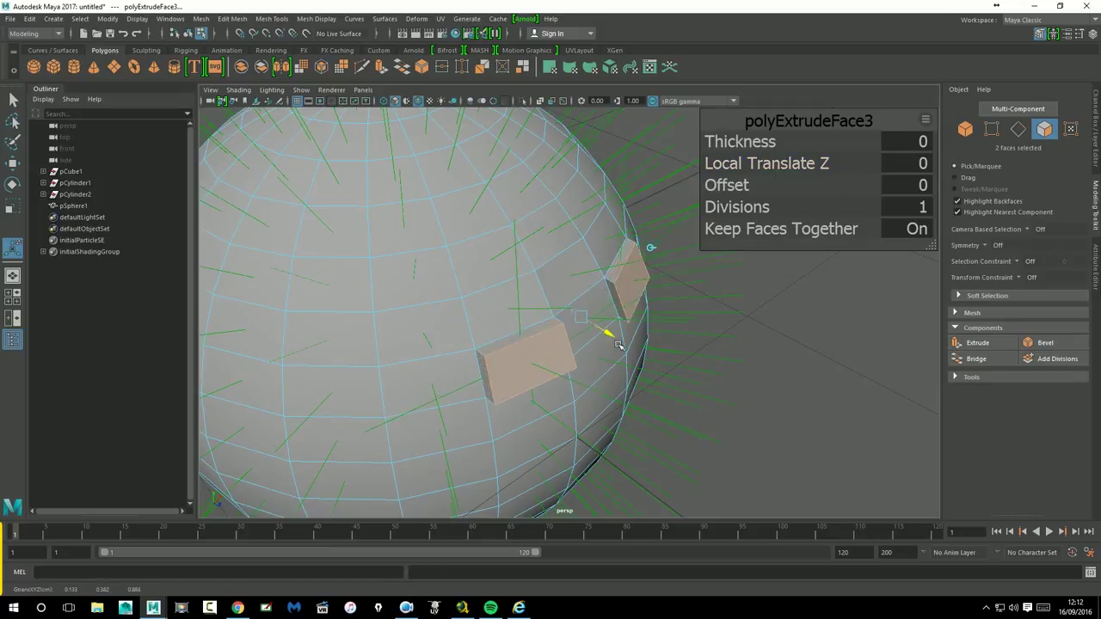
scroll(804, 410, down, 5)
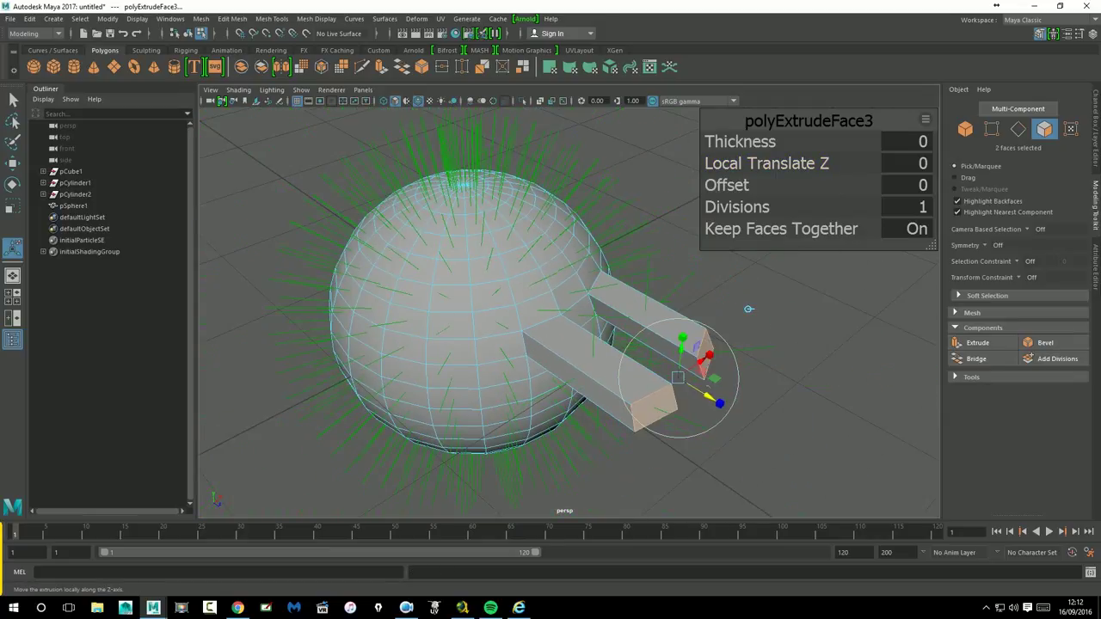
mouse_move(722, 403)
alt+mouse_down()
mouse_move(504, 388)
mouse_move(634, 401)
mouse_move(737, 384)
mouse_move(695, 389)
alt+mouse_up()
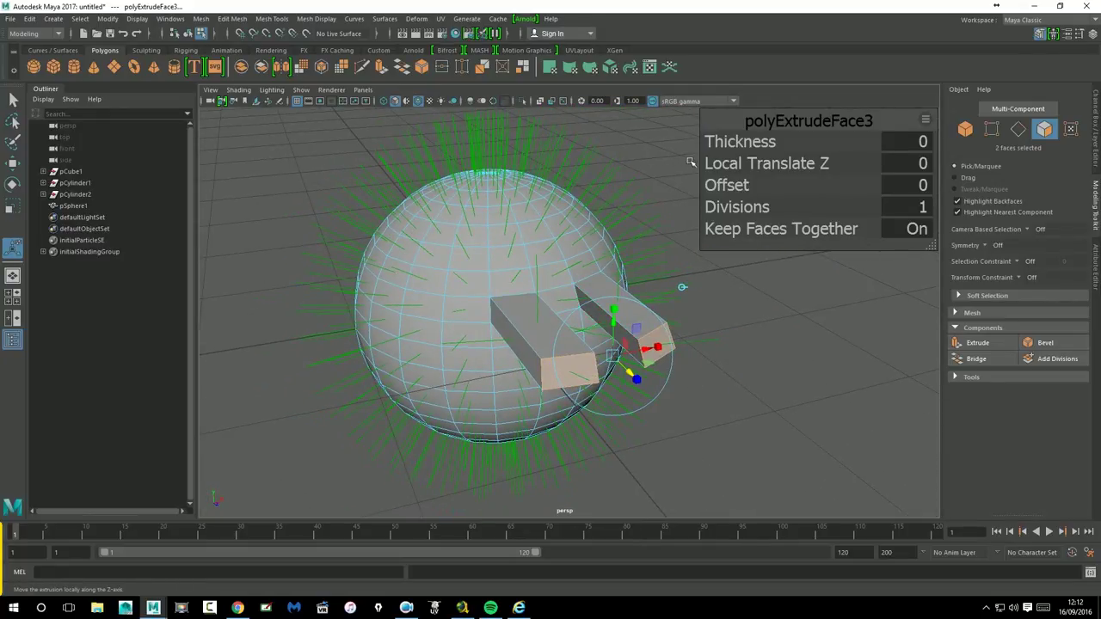
- In Object Mode, box-select the sphere with its beams and delete it
right_drag(555, 220, 601, 198)
click(764, 329)
drag(313, 158, 722, 470)
key(Delete)
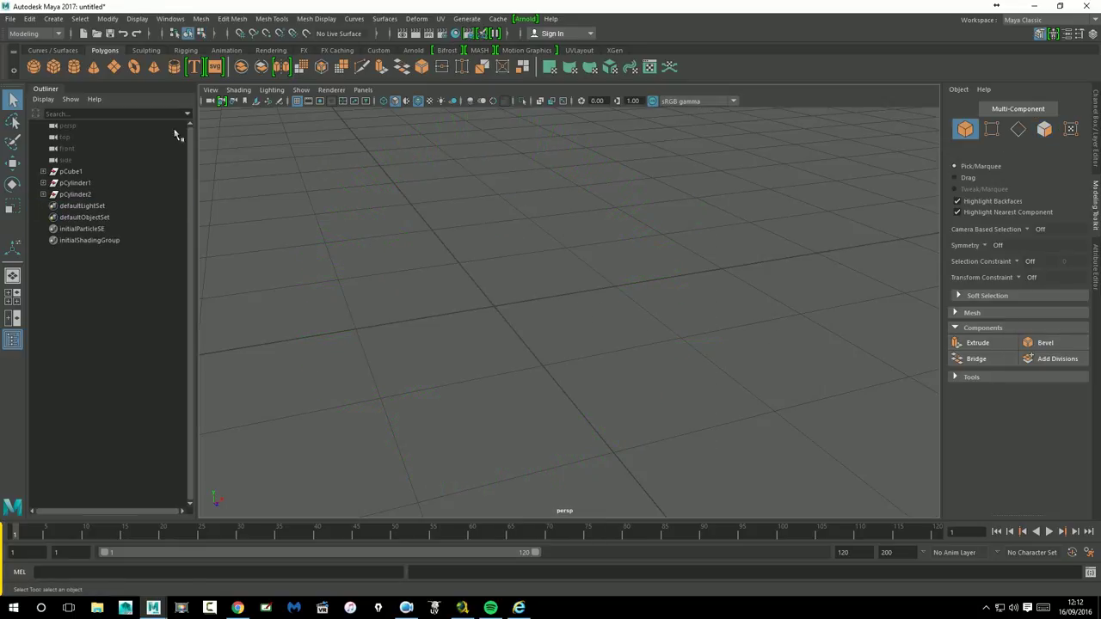
- Create pCube2 and bevel all its edges at Fraction 0.1 with more segments
click(53, 71)
mouse_move(401, 307)
alt+mouse_down()
mouse_move(472, 309)
mouse_move(719, 373)
mouse_move(616, 345)
mouse_move(764, 333)
mouse_move(651, 336)
mouse_move(680, 332)
mouse_move(644, 346)
mouse_move(600, 310)
alt+mouse_up()
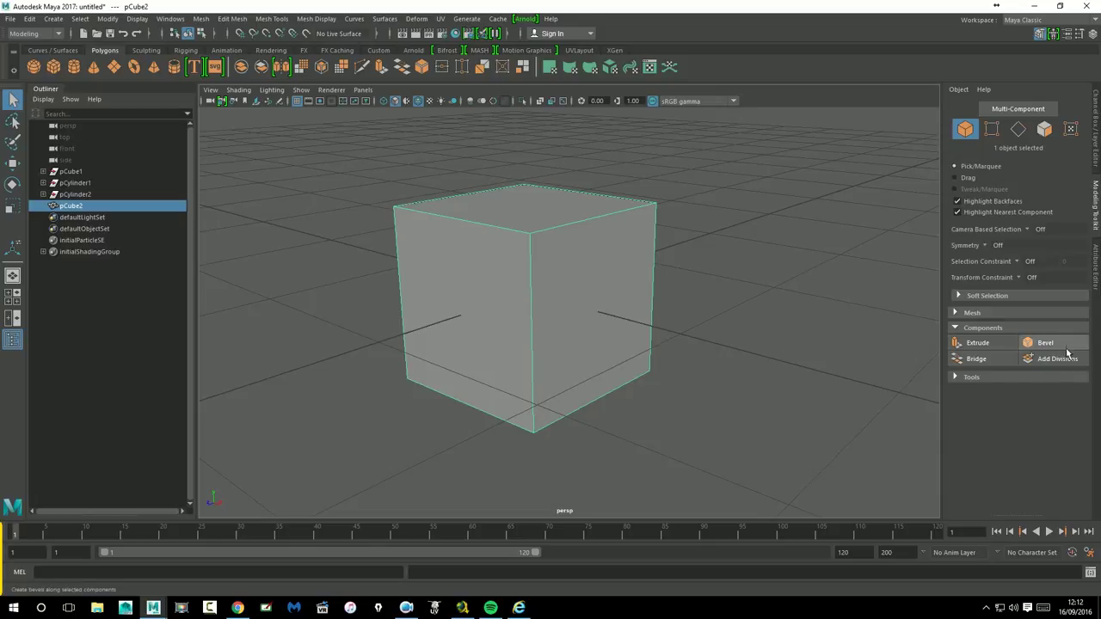
click(1064, 346)
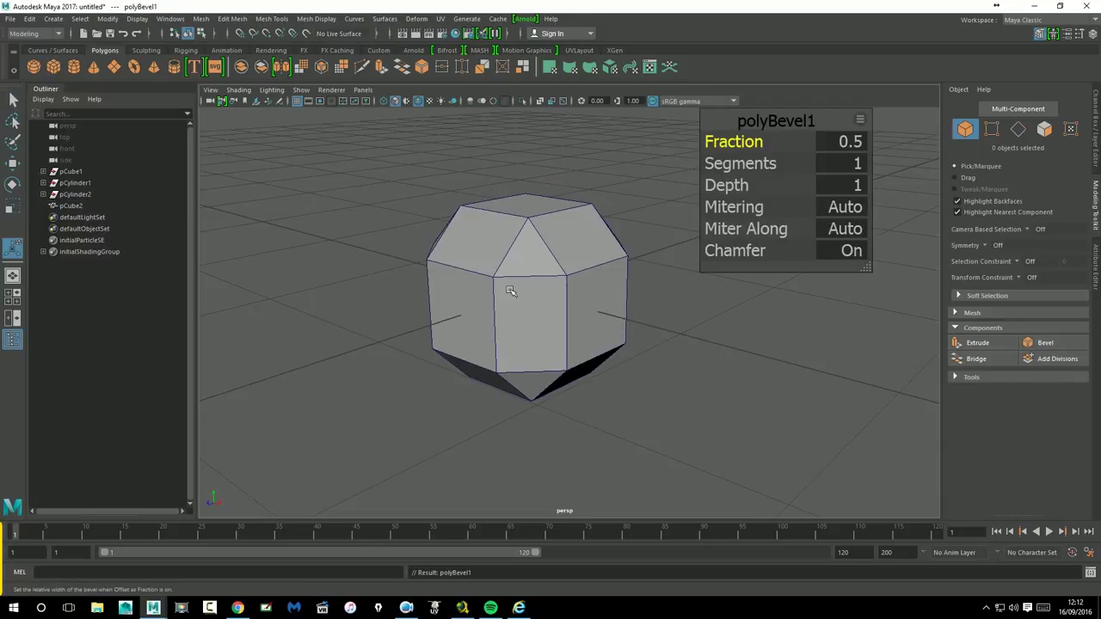
middle_drag(738, 159, 737, 153)
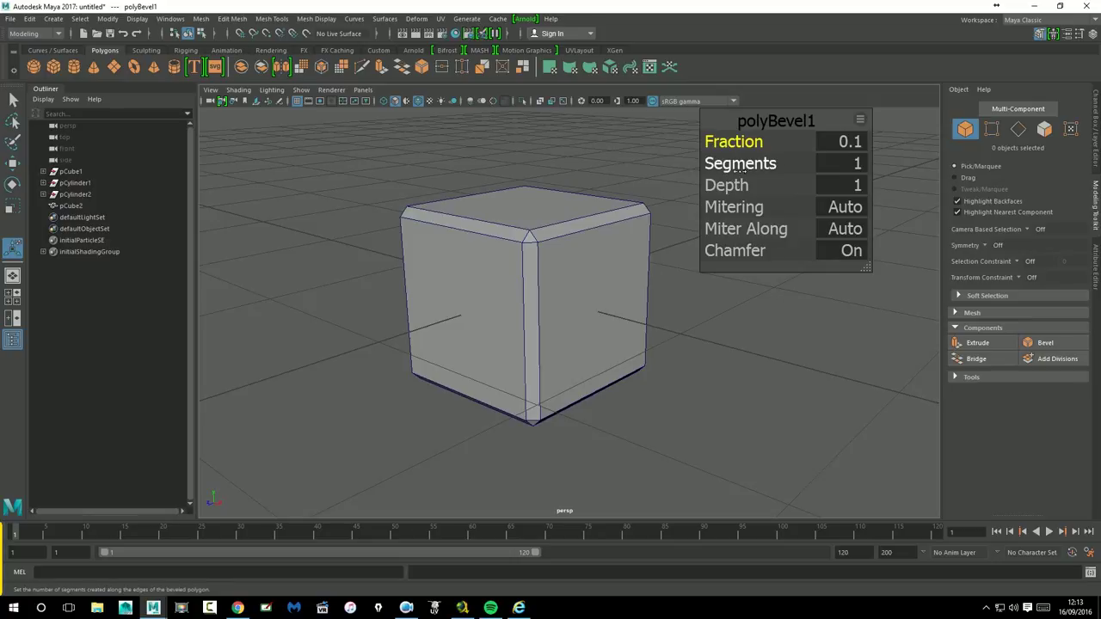
alt+right_drag(470, 276, 550, 267)
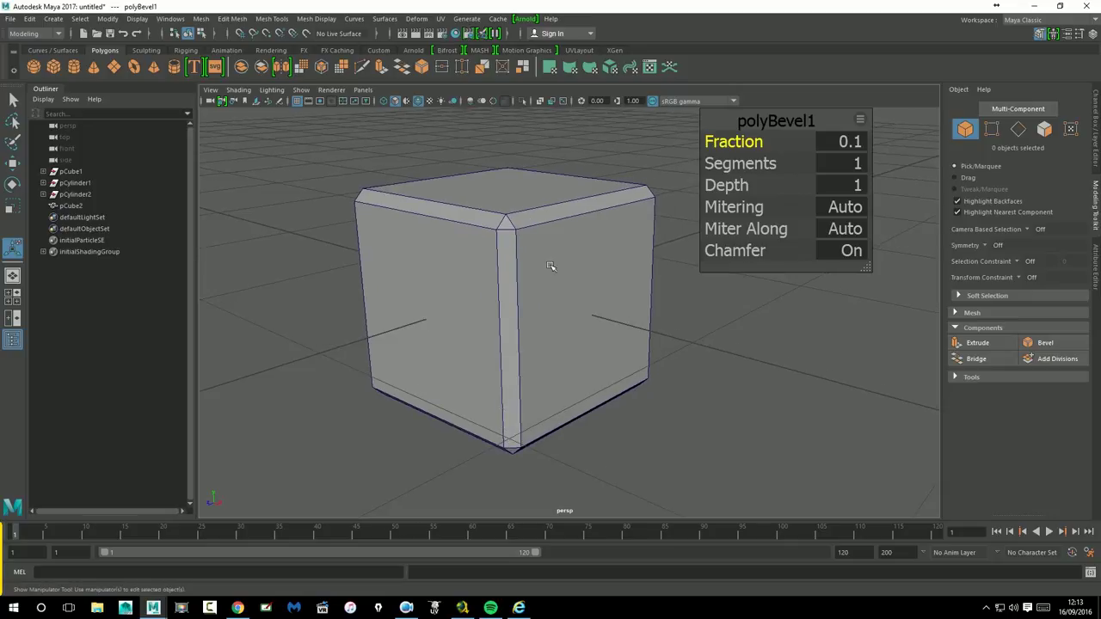
drag(747, 178, 772, 177)
- Raise the bevel to 6 segments and drag Depth to -1 to curve it inward
mouse_move(452, 244)
alt+mouse_down()
mouse_move(656, 250)
mouse_move(583, 294)
mouse_move(671, 314)
mouse_move(662, 310)
mouse_move(669, 325)
alt+mouse_up()
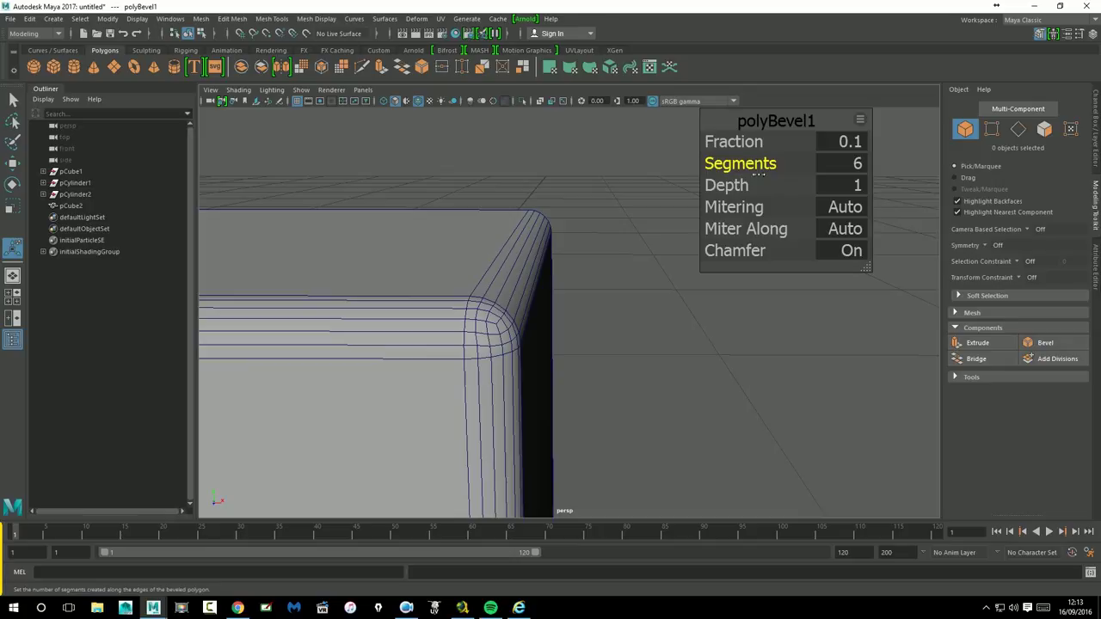
mouse_move(754, 176)
mouse_down()
mouse_move(729, 181)
mouse_move(757, 182)
mouse_up()
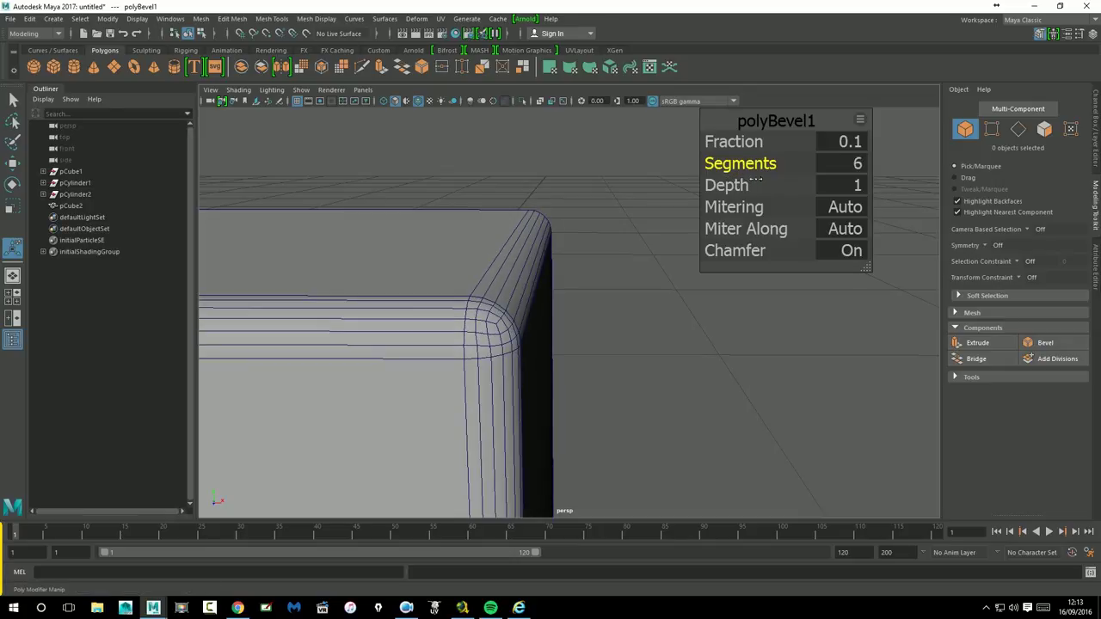
mouse_move(590, 263)
alt+mouse_down()
mouse_move(636, 264)
mouse_move(640, 288)
alt+mouse_up()
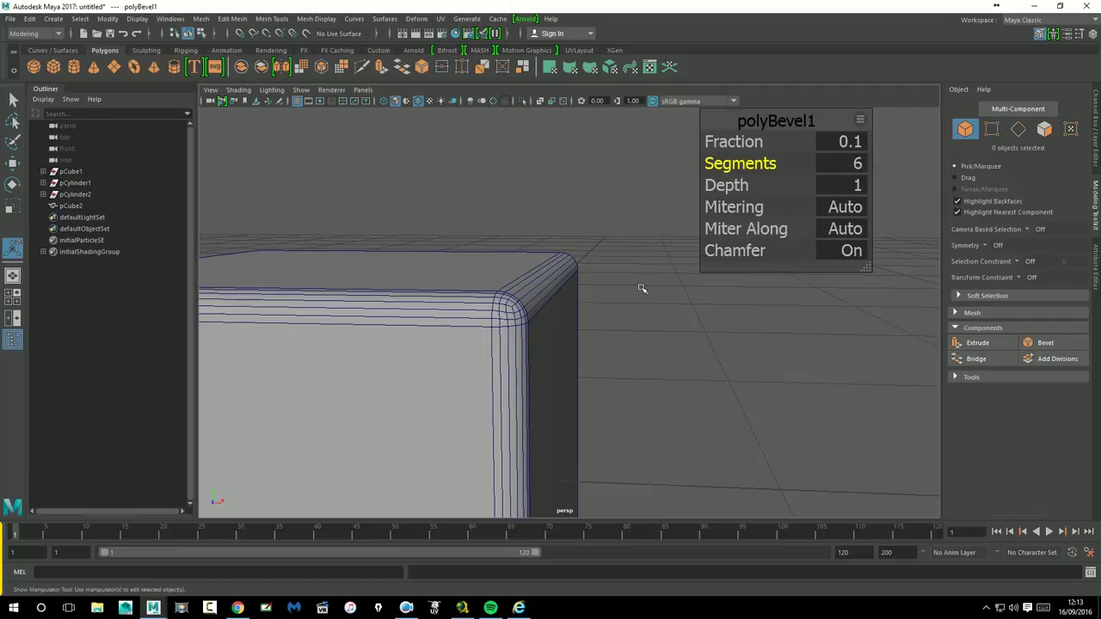
drag(727, 186, 718, 205)
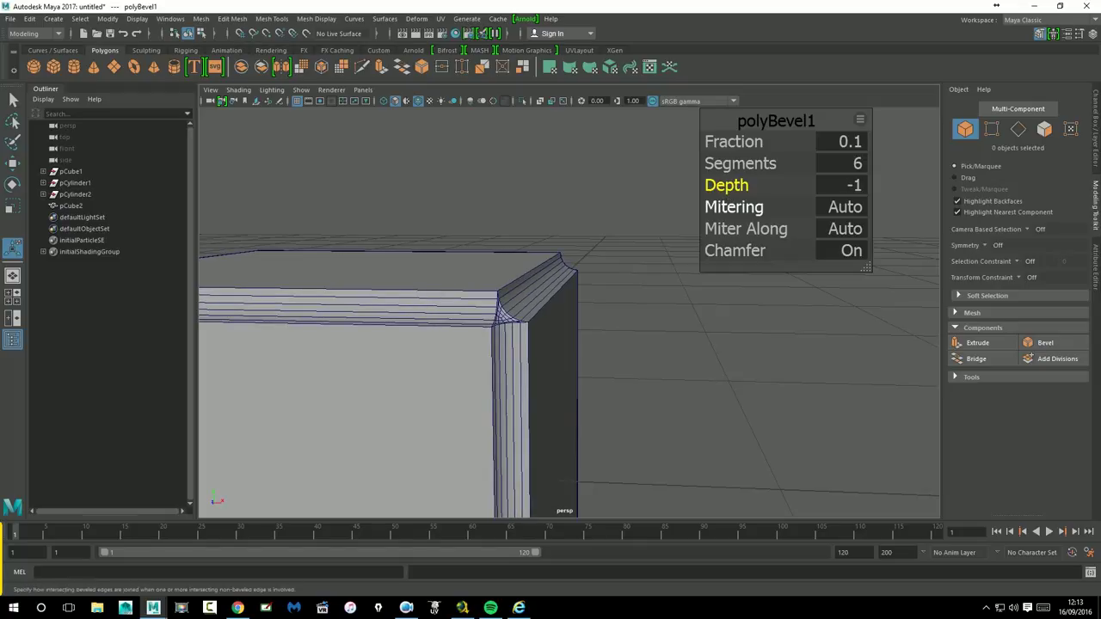
scroll(663, 387, down, 3)
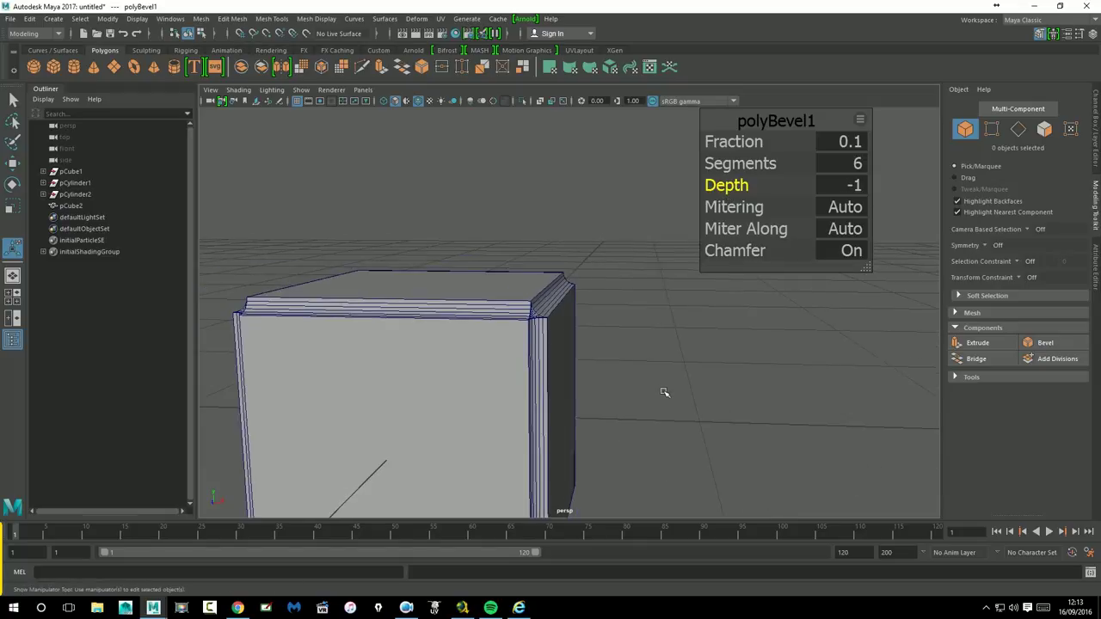
scroll(663, 400, down, 2)
scroll(650, 402, down, 2)
mouse_move(647, 405)
alt+mouse_down()
mouse_move(719, 386)
mouse_move(653, 370)
alt+mouse_up()
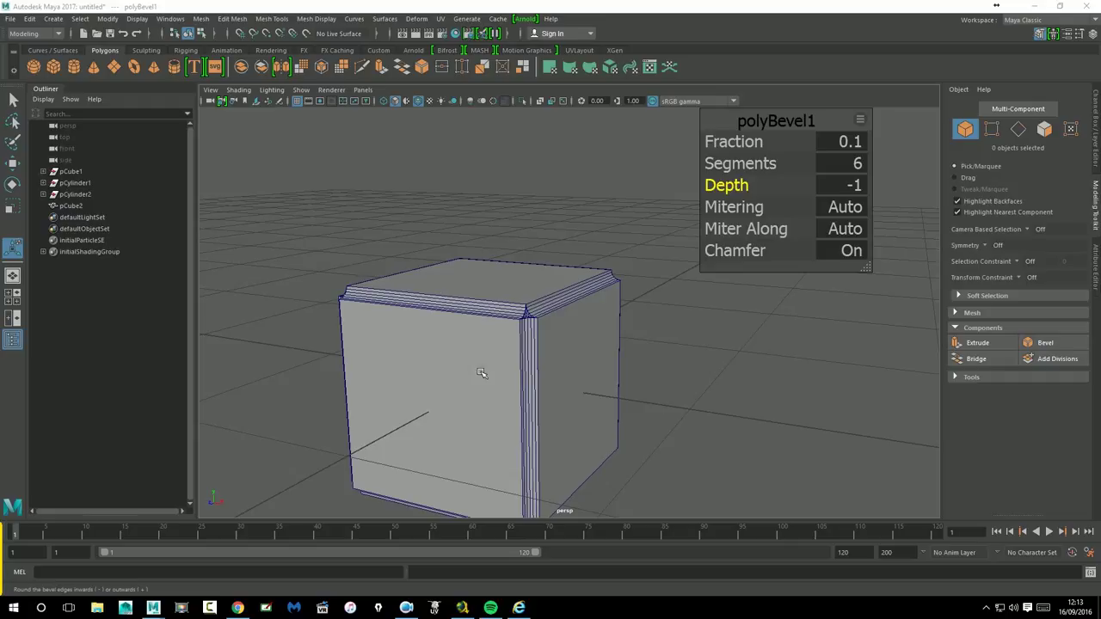
- Set bevel Depth and Fraction both to 0, leaving Segments unchanged
click(852, 191)
text(0)
key(Return)
click(850, 148)
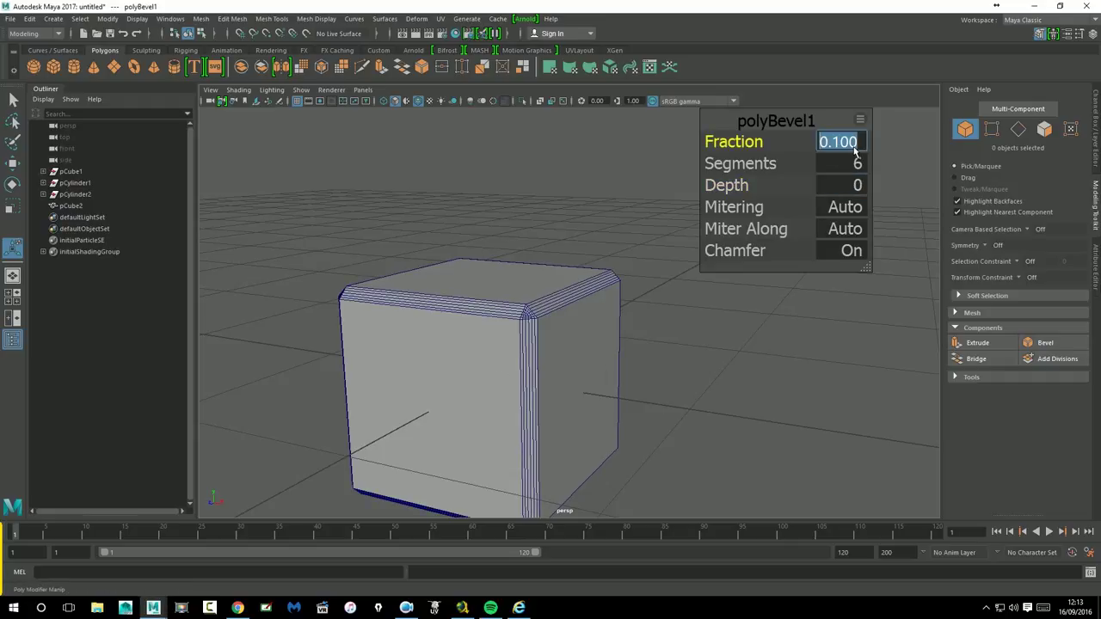
text(0)
key(Return)
click(859, 168)
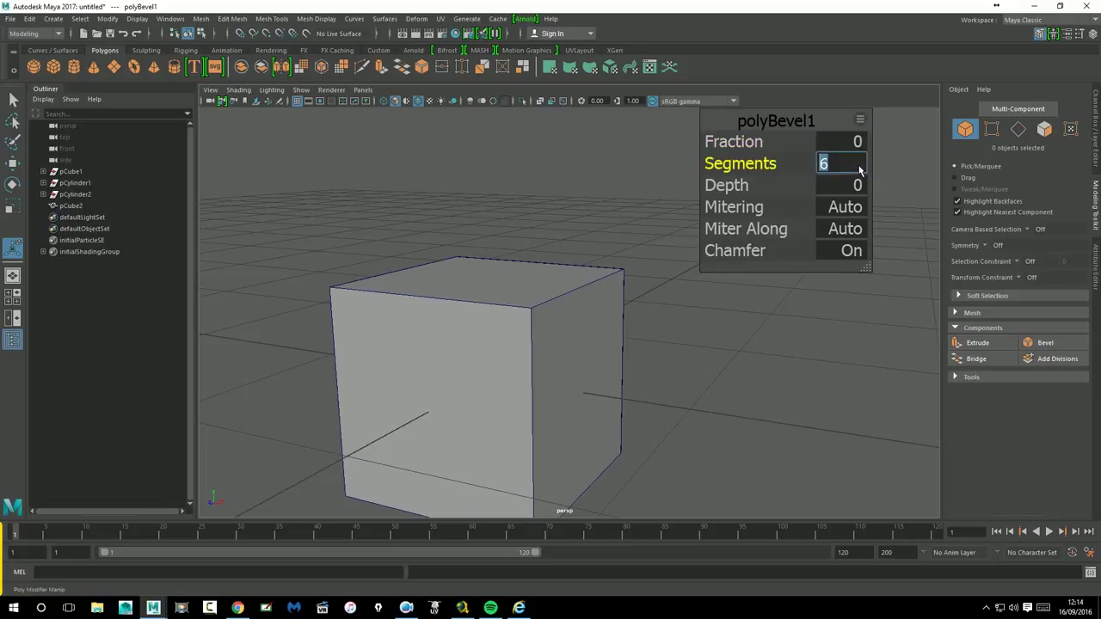
text(0)
key(Return)
- Extrude the cube's right side face outward by about 1.278 to lengthen it
click(768, 351)
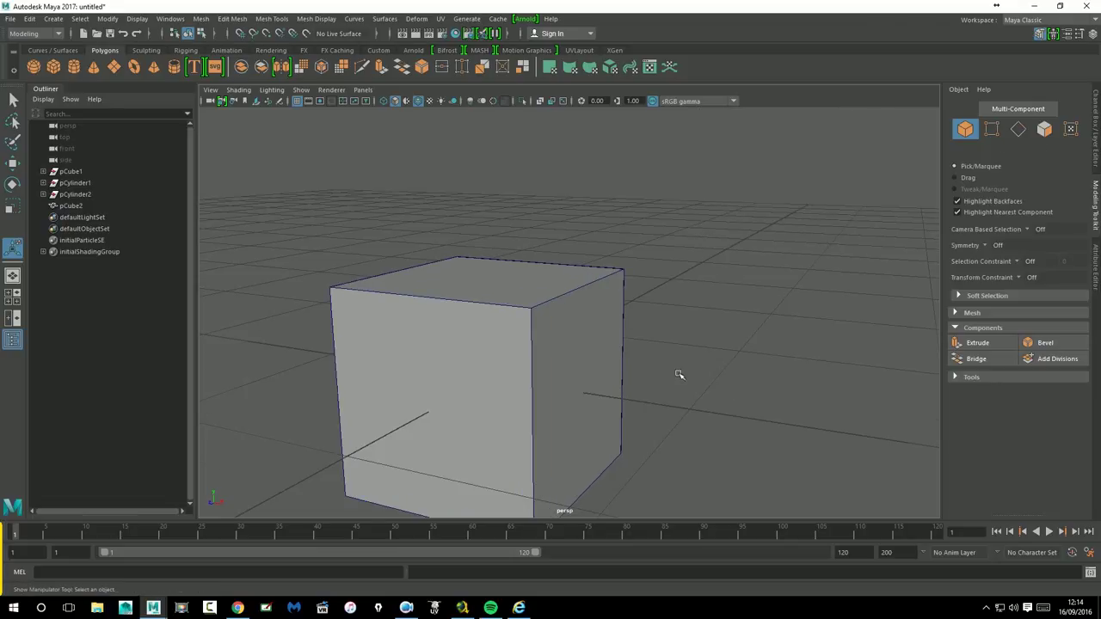
scroll(677, 373, down, 3)
right_drag(583, 277, 584, 330)
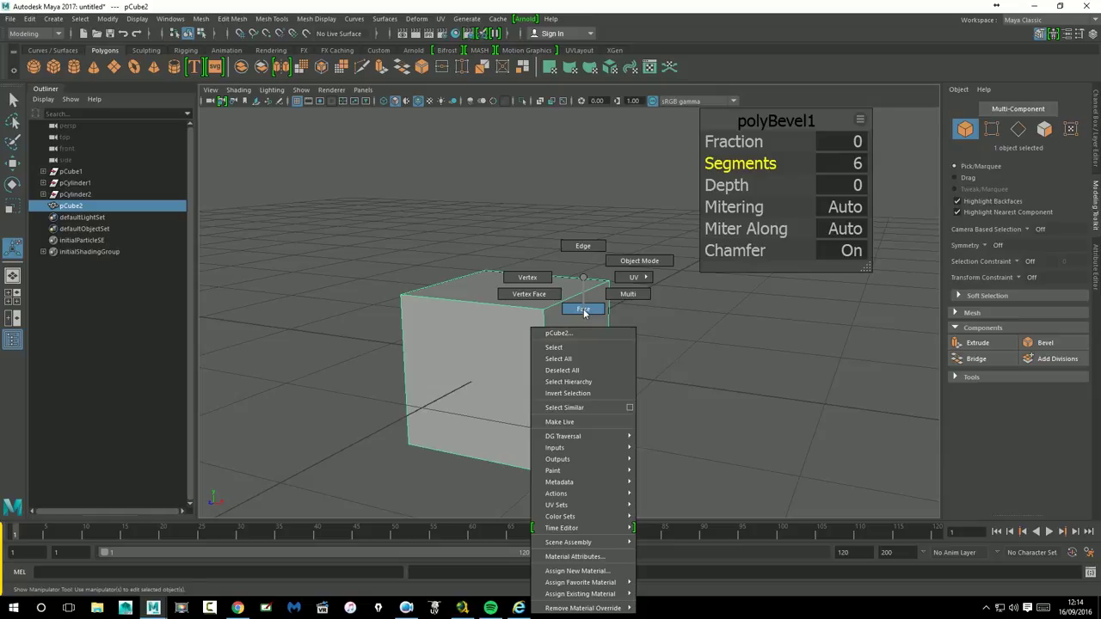
click(583, 309)
click(573, 353)
click(979, 344)
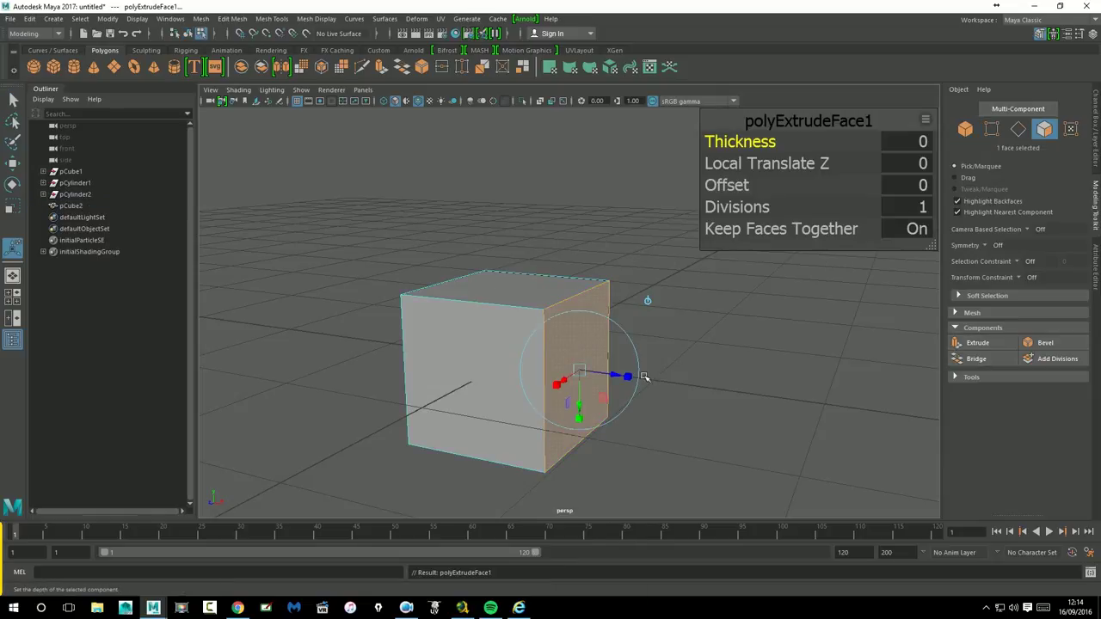
drag(592, 373, 800, 403)
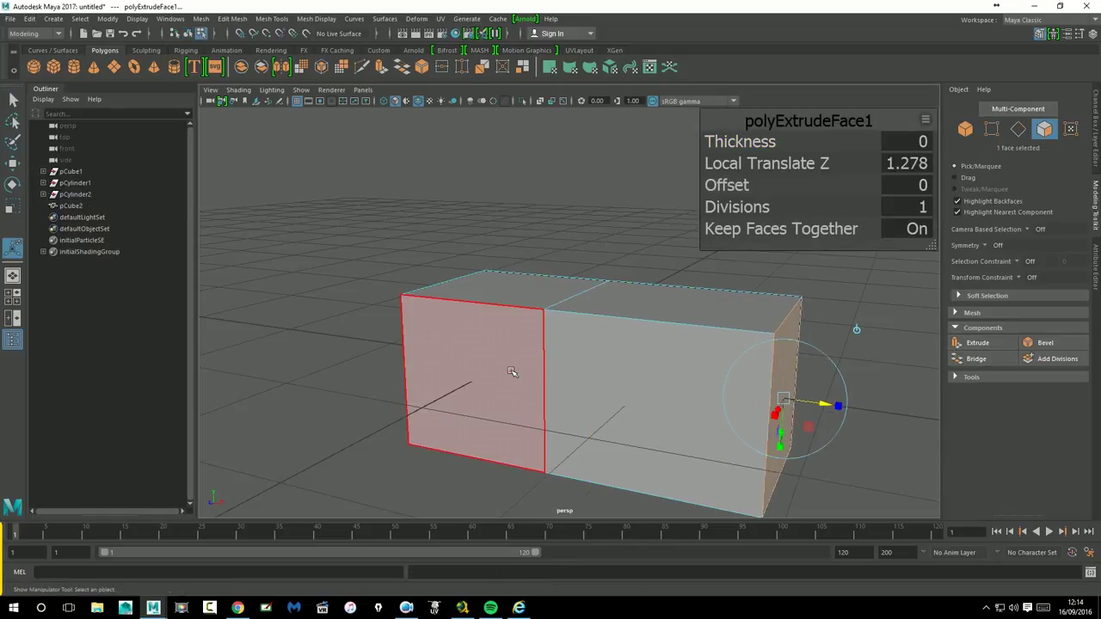
- Extrude the block's front face out to Local Translate Z 1.328
click(510, 376)
click(979, 344)
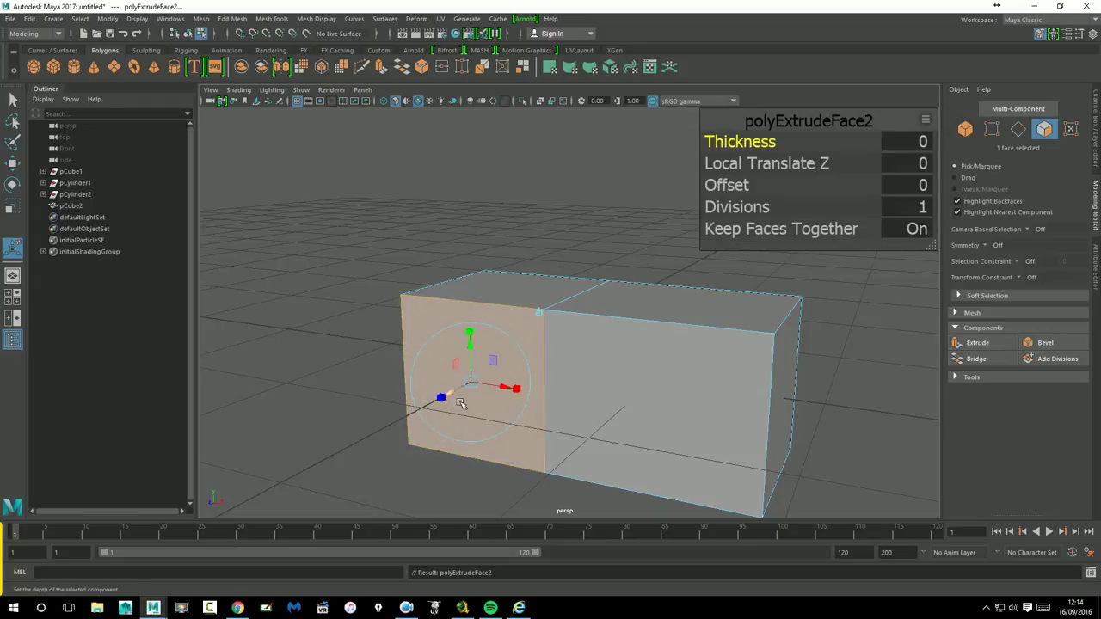
drag(461, 403, 253, 481)
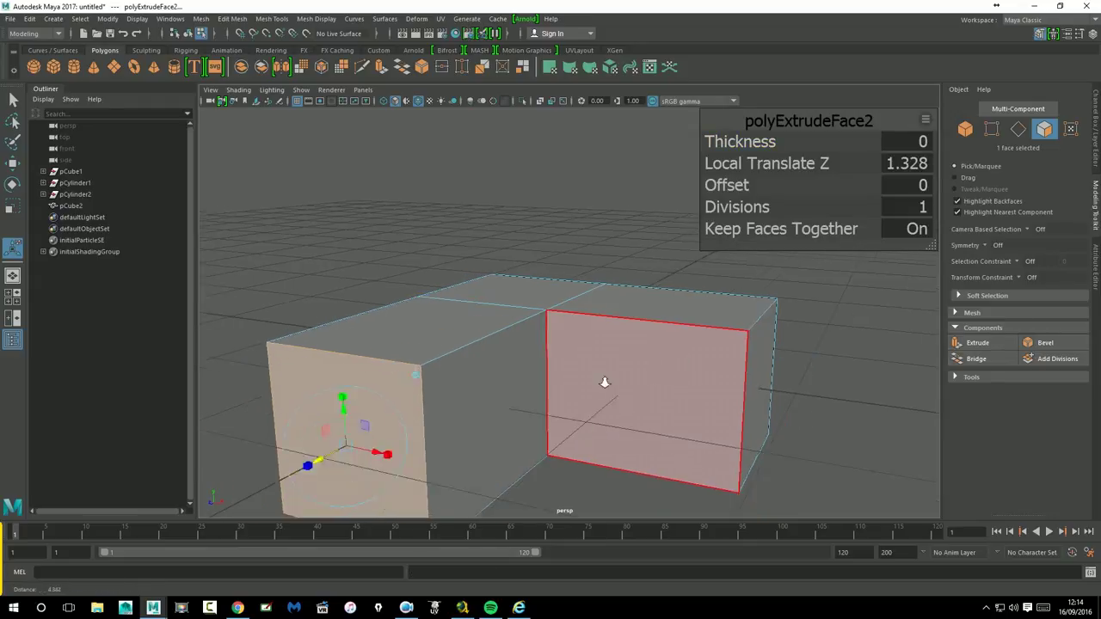
- Select the two faces meeting at the L-block's inner corner
alt+drag(605, 381, 619, 401)
click(823, 379)
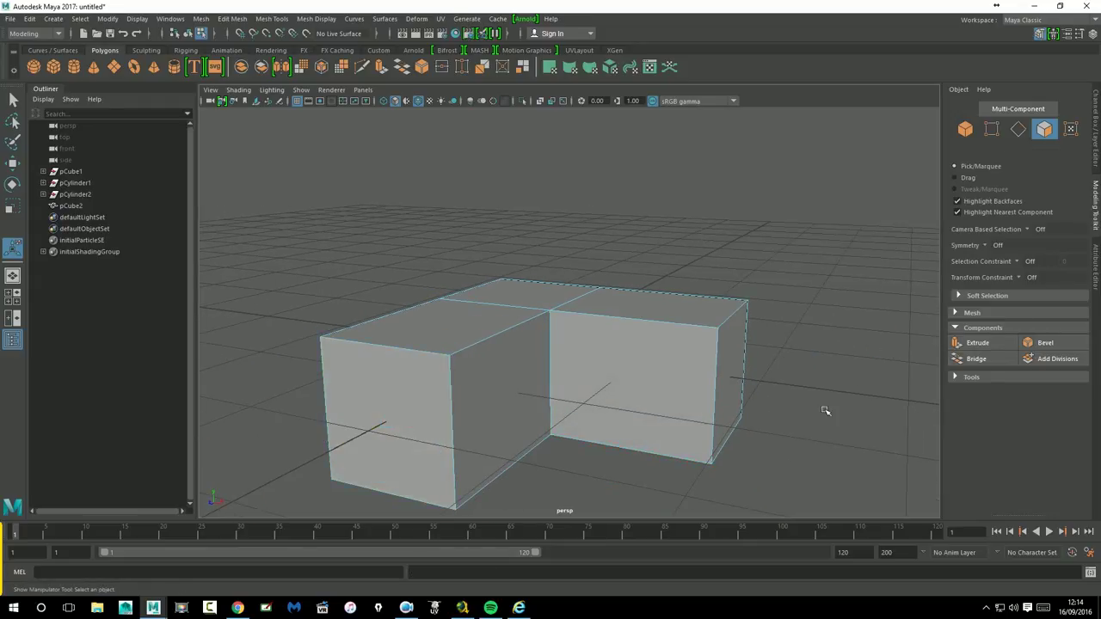
click(527, 395)
shift+click(645, 376)
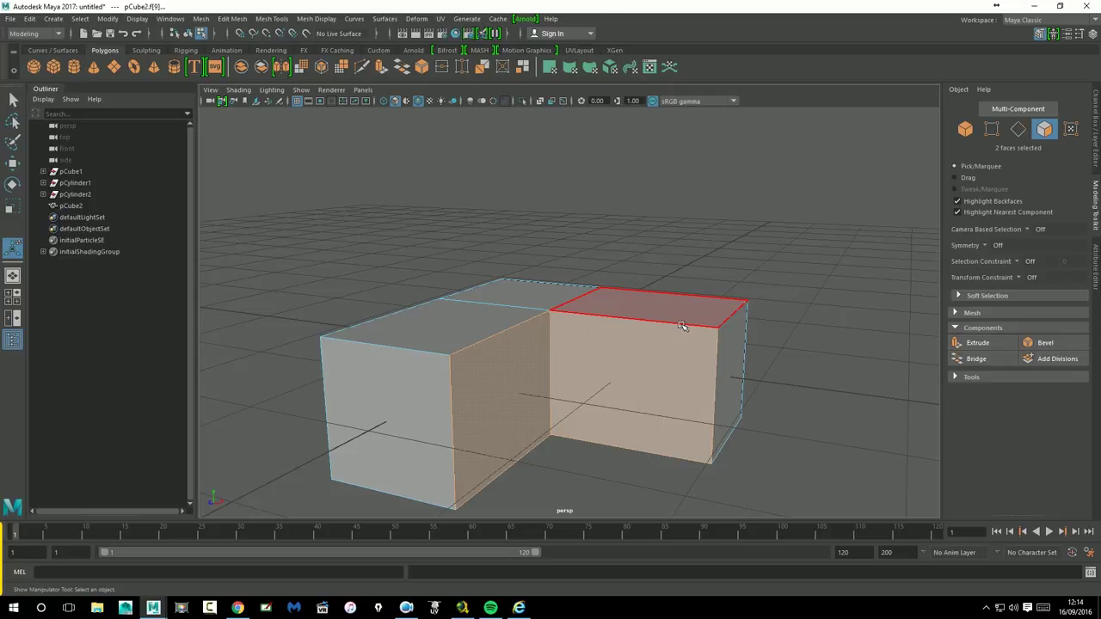
right_click(682, 325)
click(714, 258)
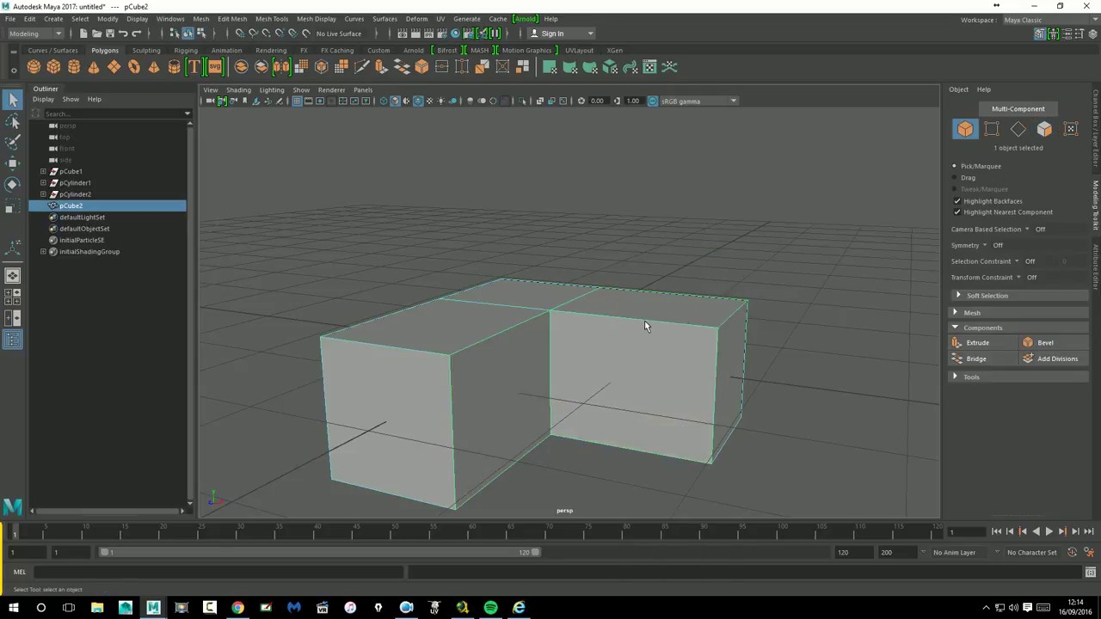
click(1045, 342)
alt+drag(657, 448, 756, 396)
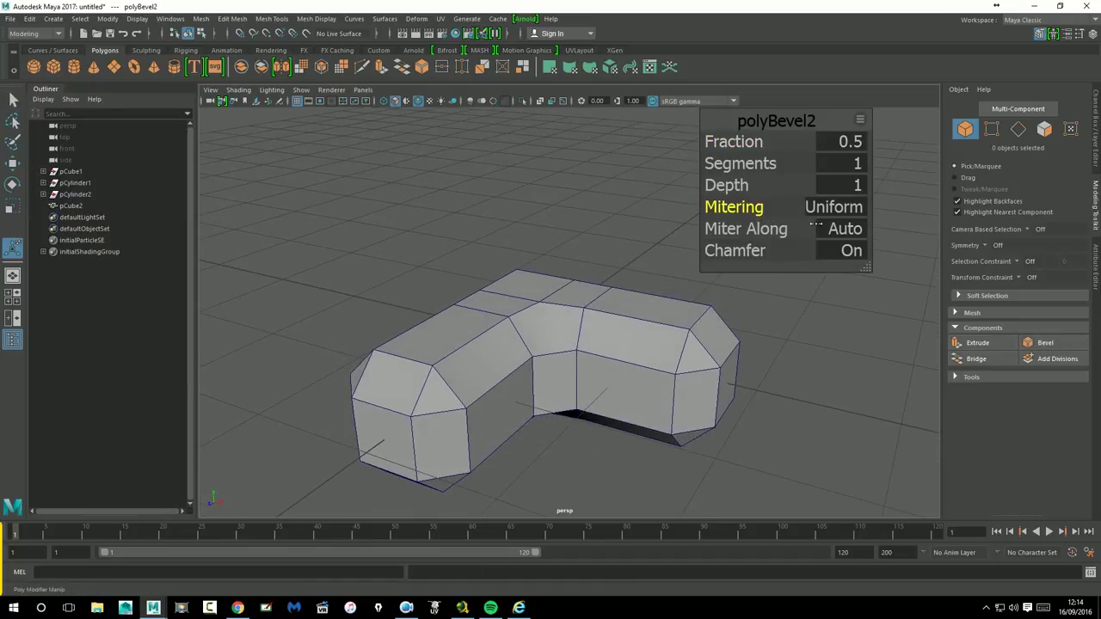
key(ctrl+z)
mouse_move(527, 417)
alt+mouse_down()
mouse_move(504, 386)
mouse_move(768, 356)
mouse_move(653, 362)
mouse_move(777, 376)
mouse_move(716, 368)
alt+mouse_up()
key(ctrl+z)
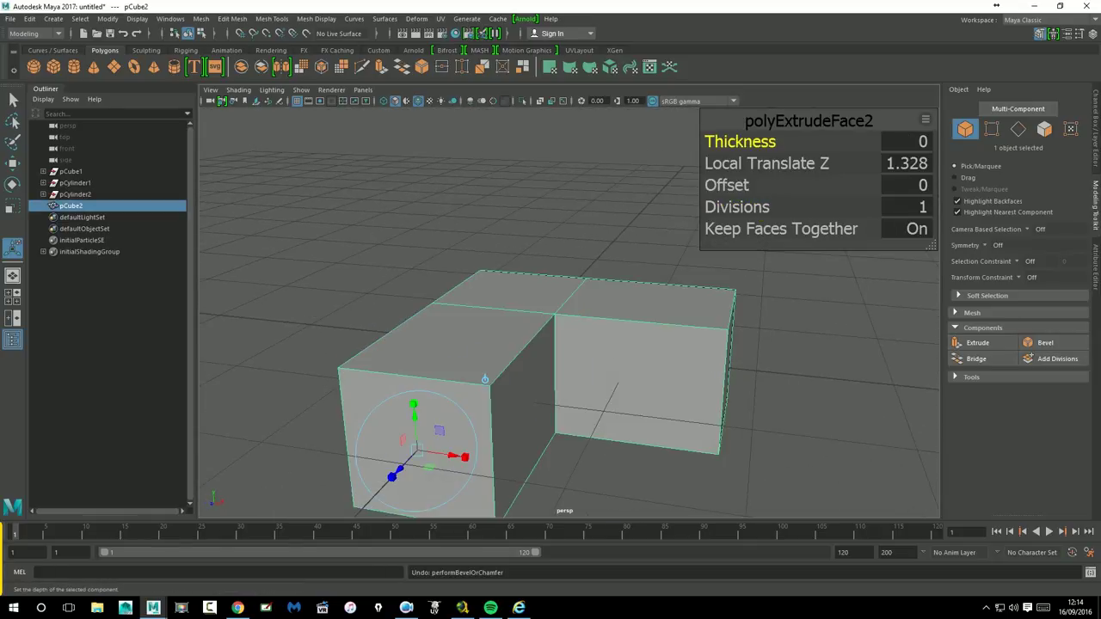
right_drag(633, 277, 634, 346)
click(623, 353)
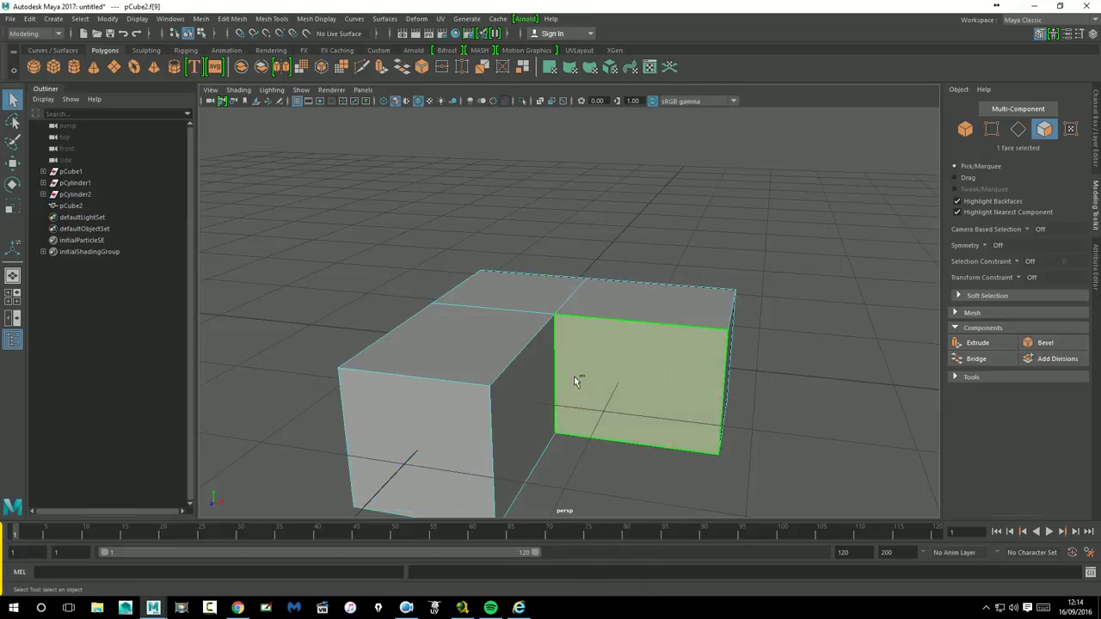
shift+click(568, 393)
mouse_move(568, 393)
alt+mouse_down()
mouse_move(648, 395)
mouse_move(640, 388)
alt+mouse_up()
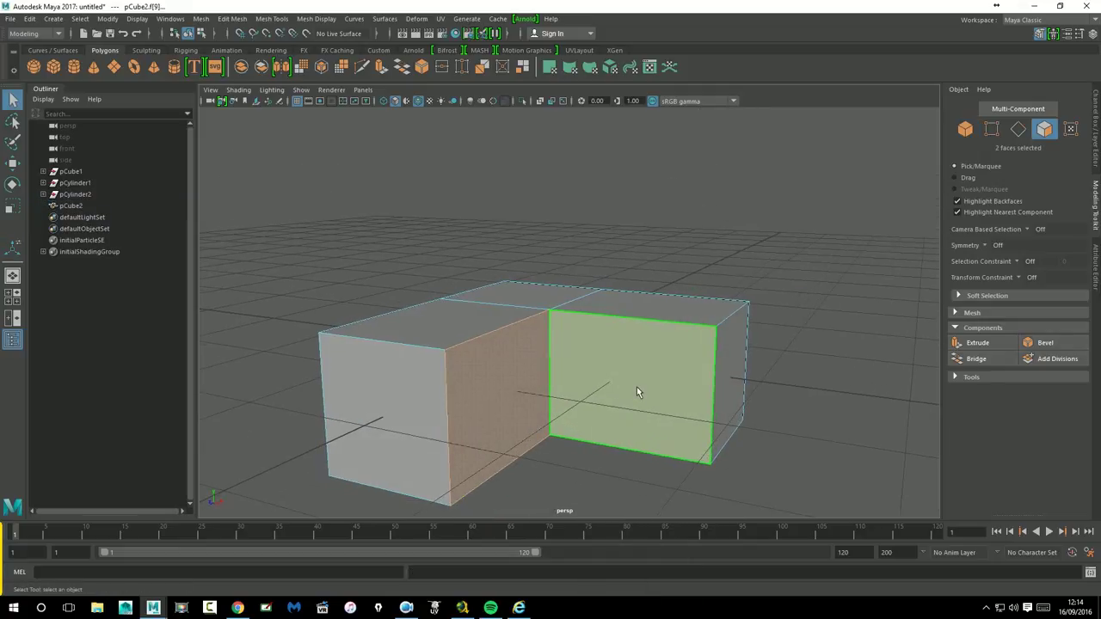
- Bevel the two inner-corner faces with polyBevel2 at Fraction 0.4 and 7 segments
click(1063, 349)
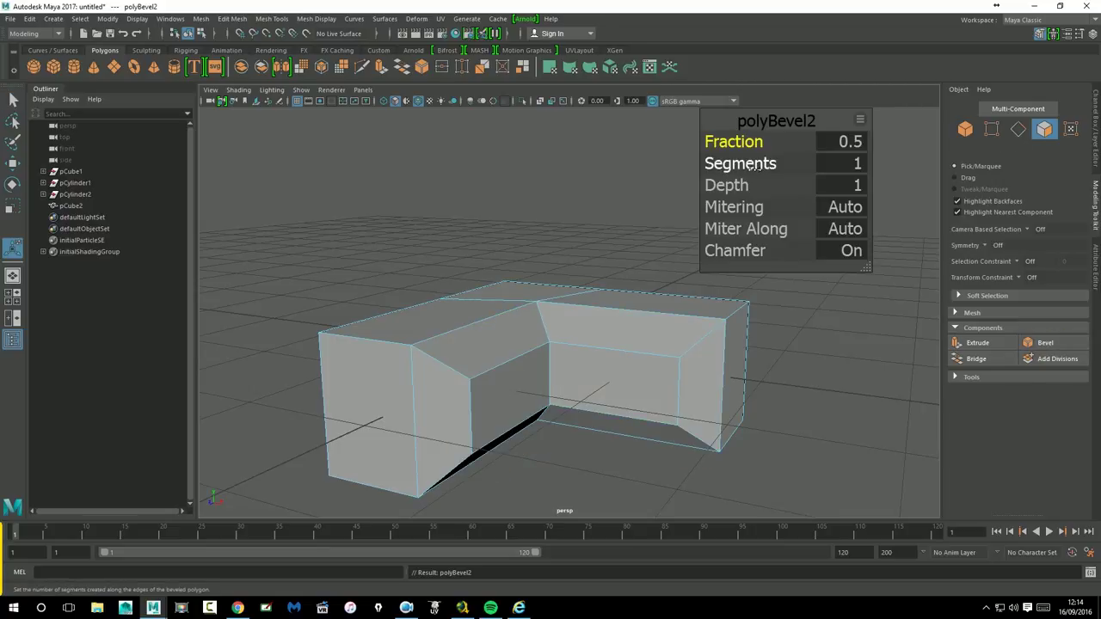
mouse_move(748, 144)
mouse_down()
mouse_move(799, 145)
mouse_move(757, 185)
mouse_move(784, 178)
mouse_up()
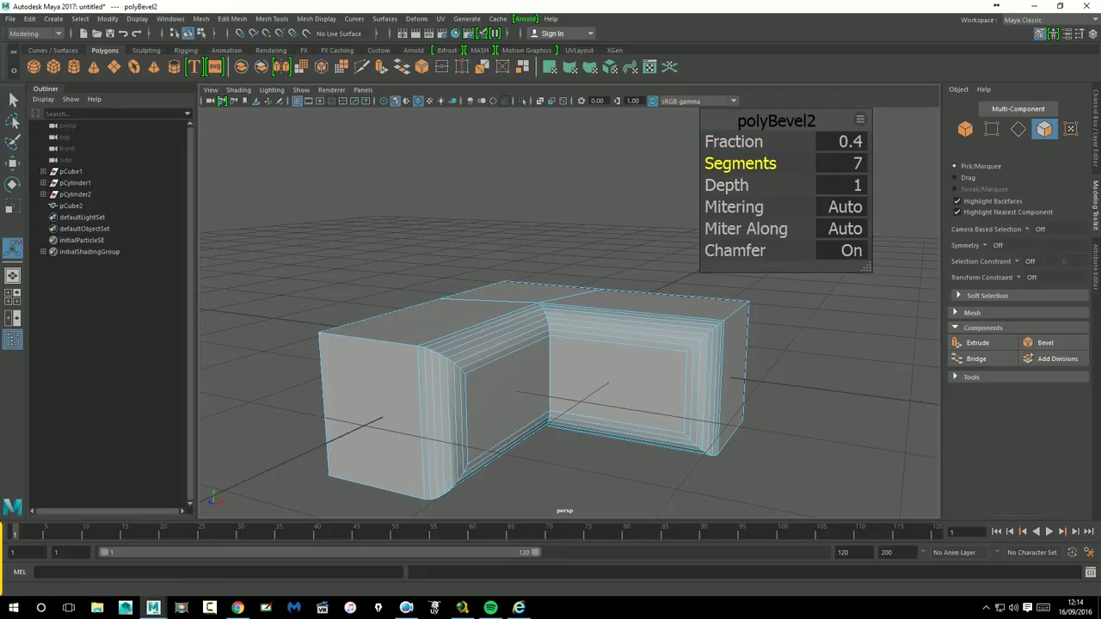
click(734, 206)
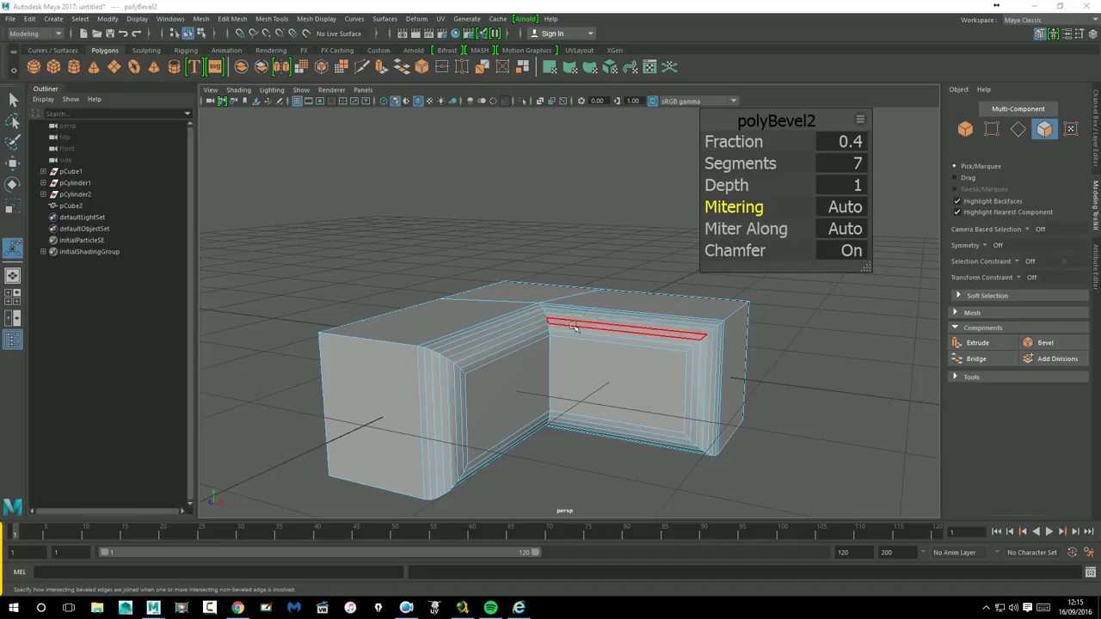
alt+drag(583, 311, 561, 334)
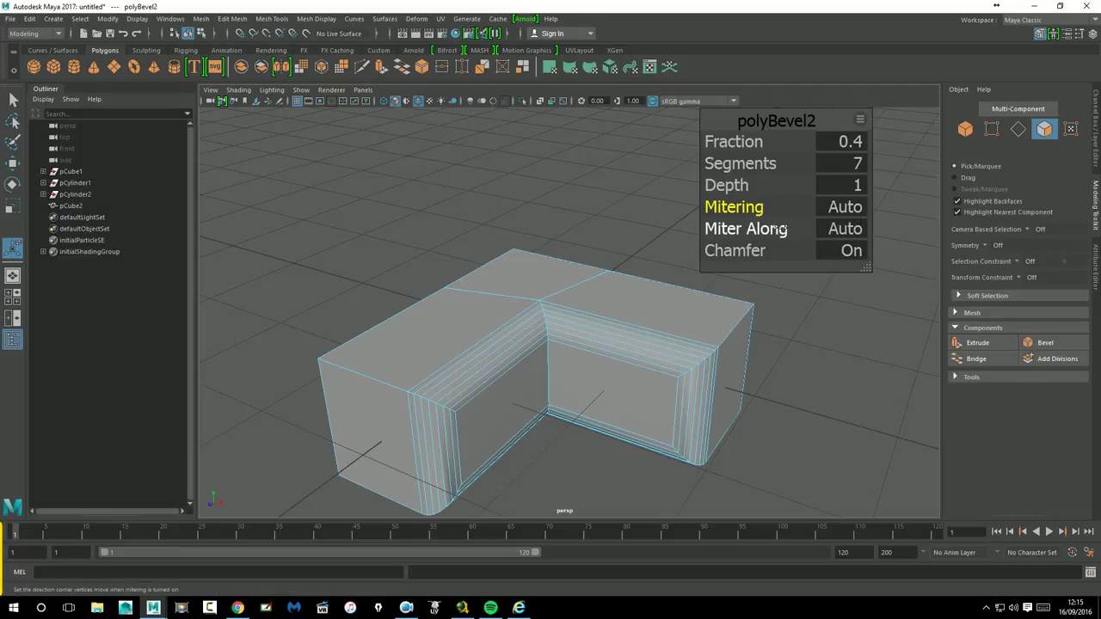
- Toggle polyBevel2 Mitering between Uniform and Patch, finishing on Patch
click(852, 207)
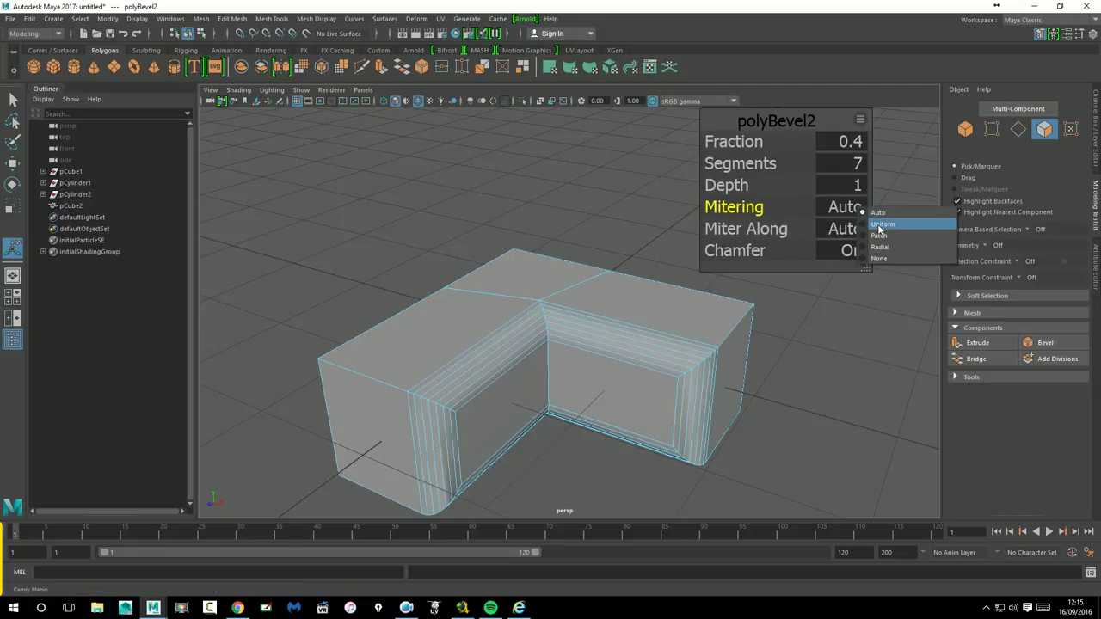
click(879, 226)
click(838, 209)
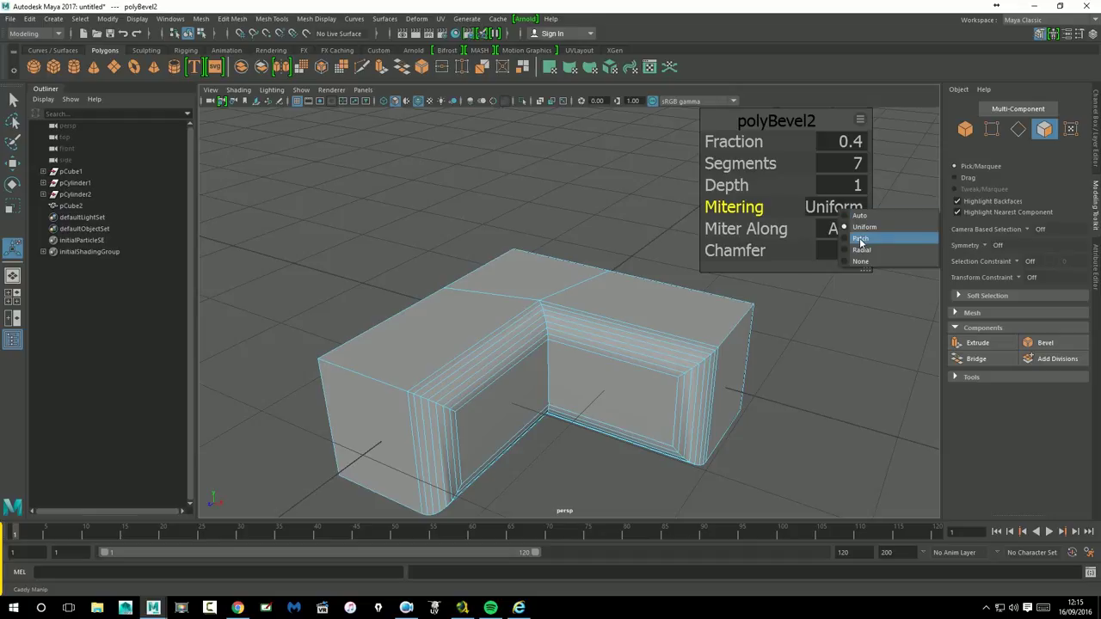
click(861, 240)
alt+right_drag(482, 404, 778, 368)
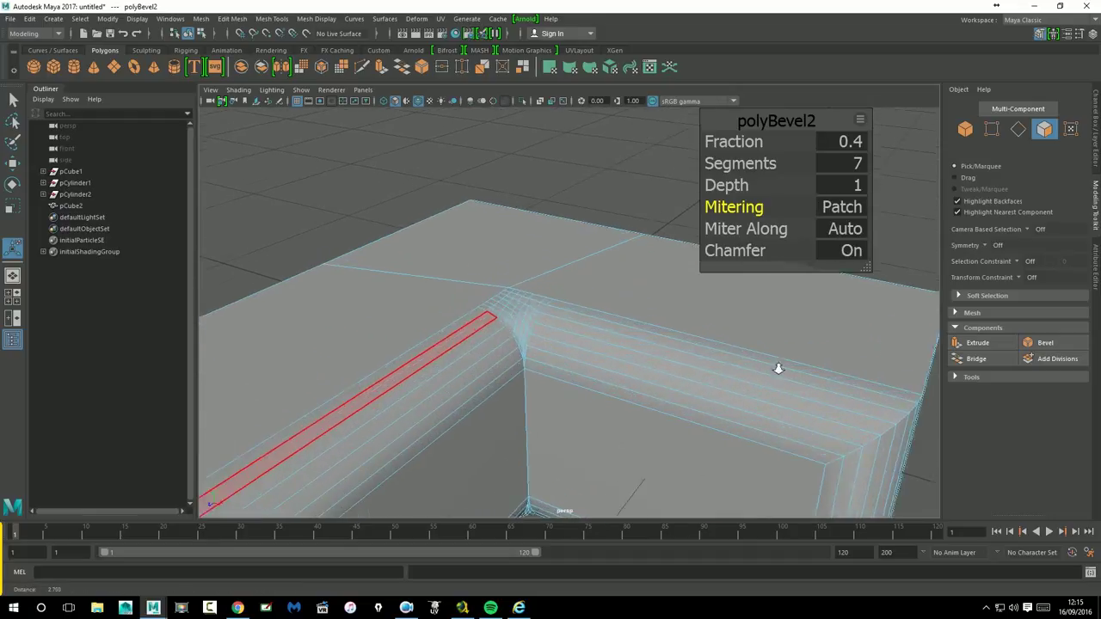
alt+drag(777, 368, 525, 307)
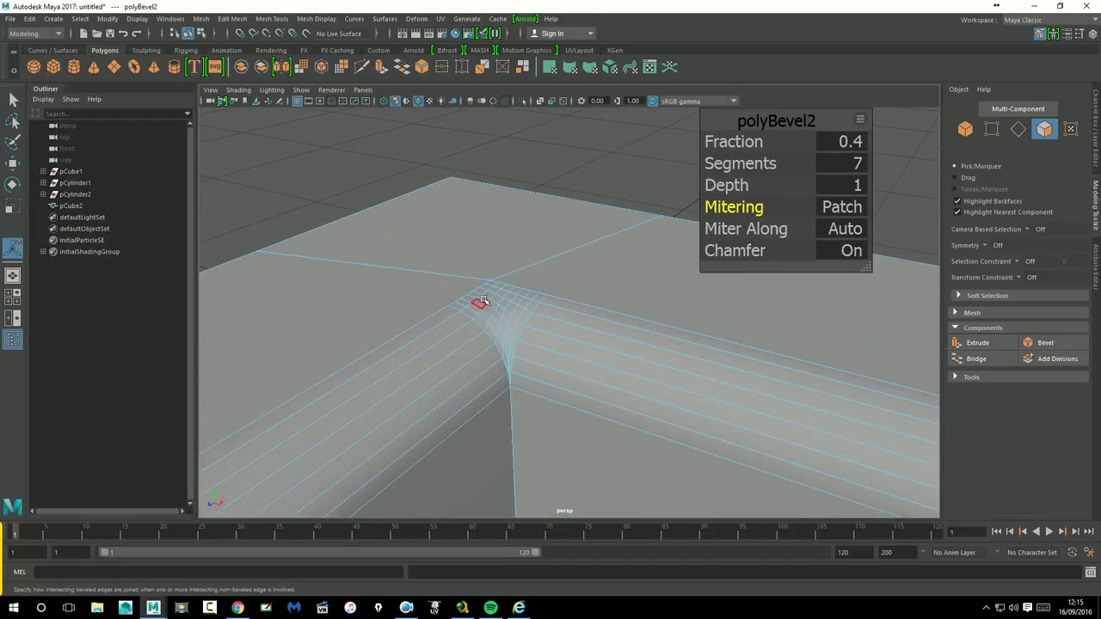
mouse_move(632, 400)
alt+mouse_down()
mouse_move(593, 367)
mouse_move(588, 413)
alt+mouse_up()
click(847, 209)
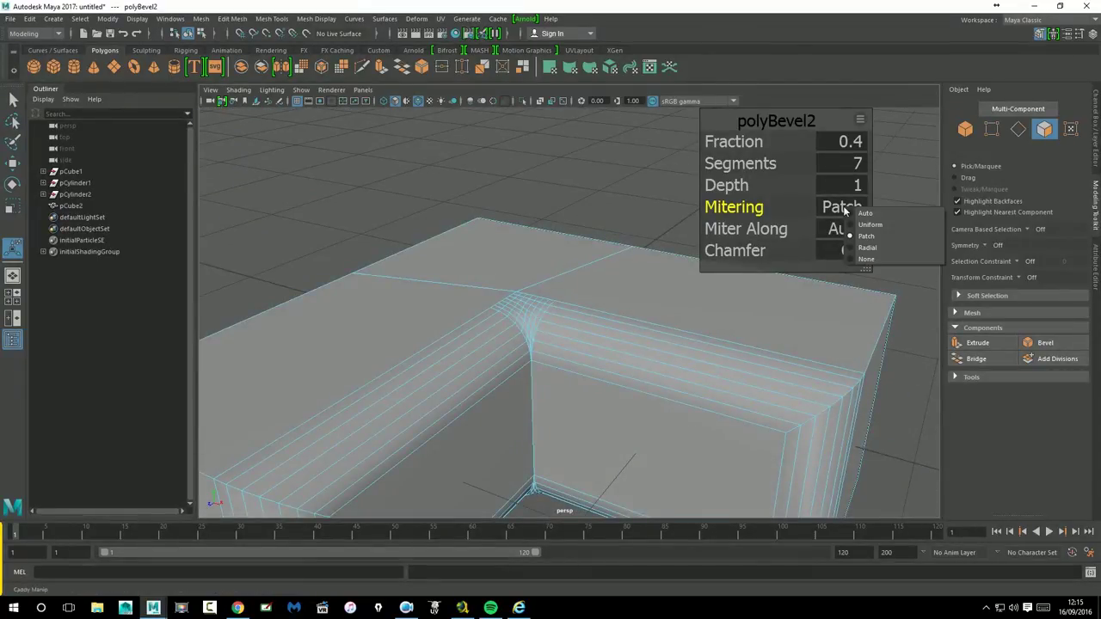
click(877, 221)
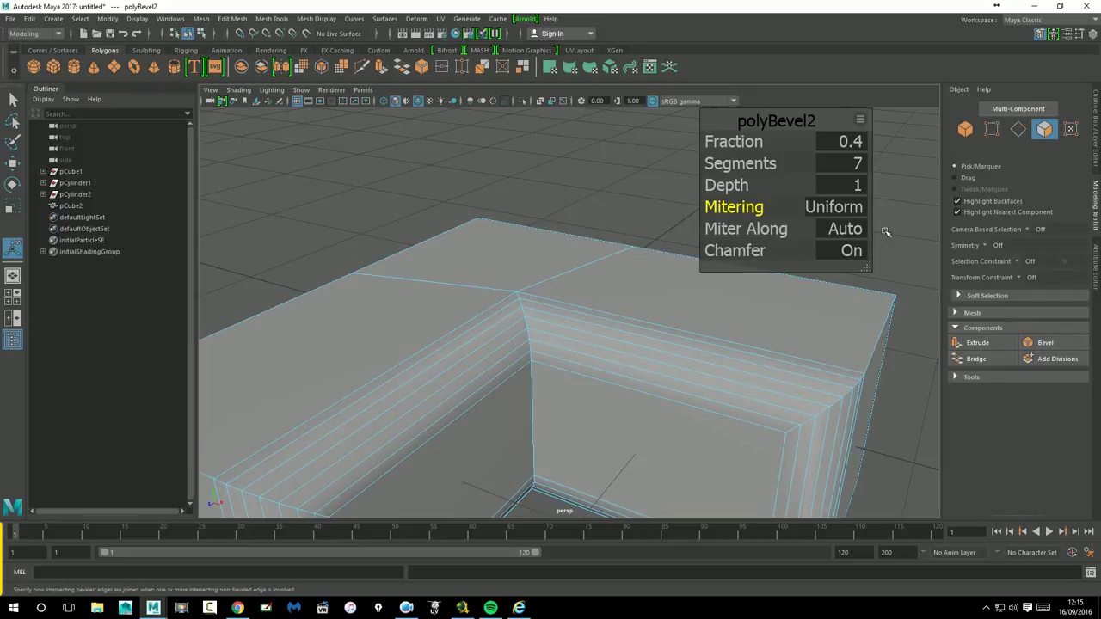
click(850, 211)
click(860, 239)
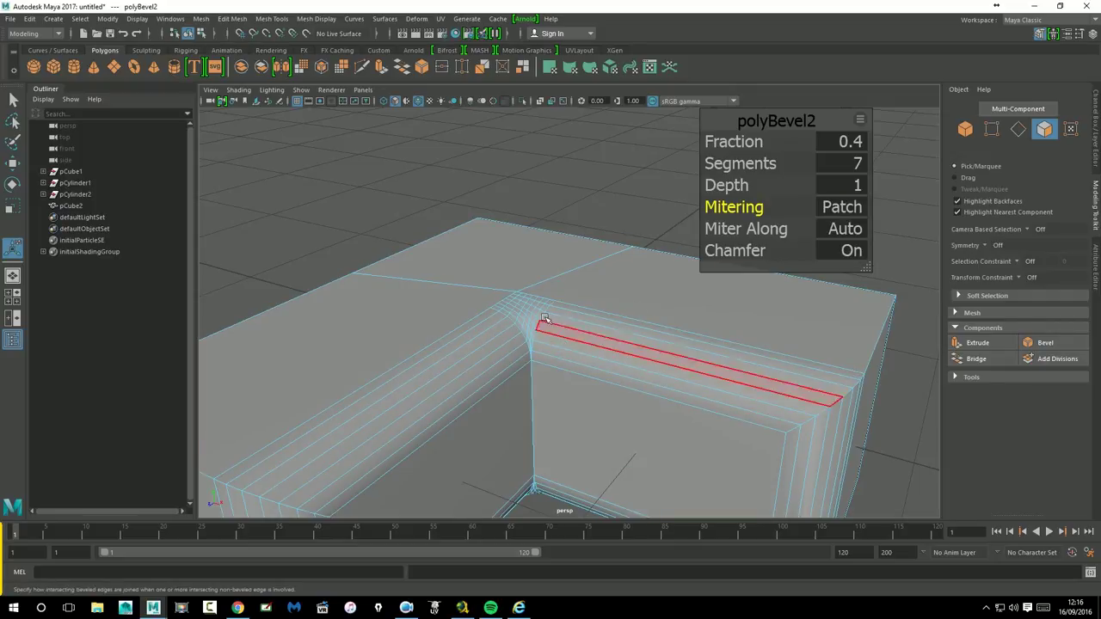
- Return to Object Mode and deselect the block
right_drag(745, 311, 787, 264)
right_drag(616, 277, 679, 261)
click(748, 215)
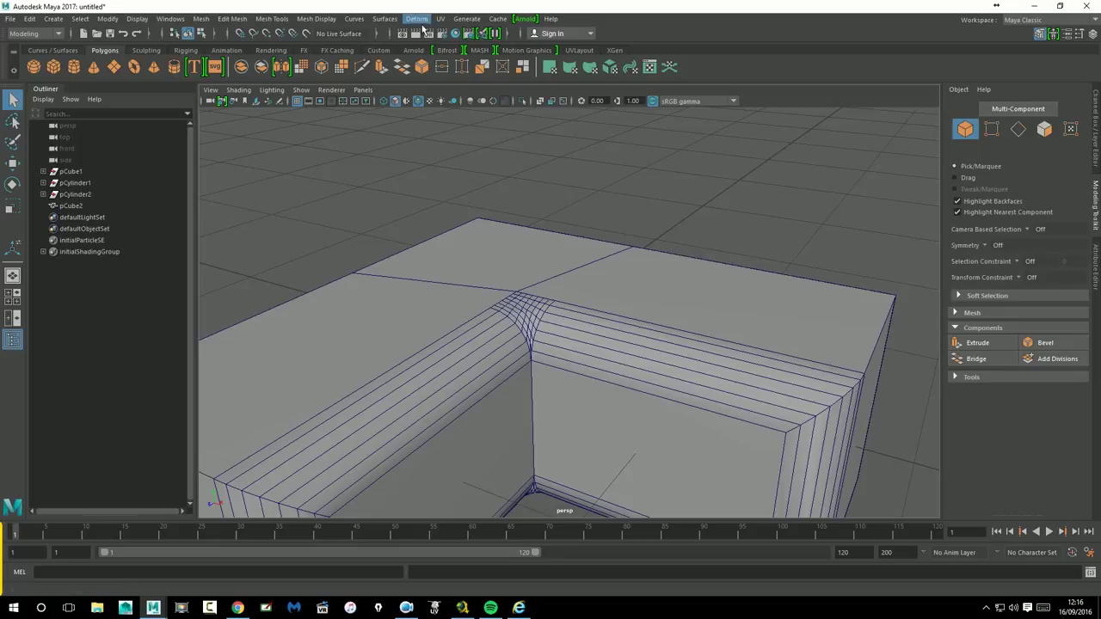
- Turn off the wireframe overlay and briefly preview the smoothed mesh display
click(419, 101)
alt+drag(636, 258, 690, 243)
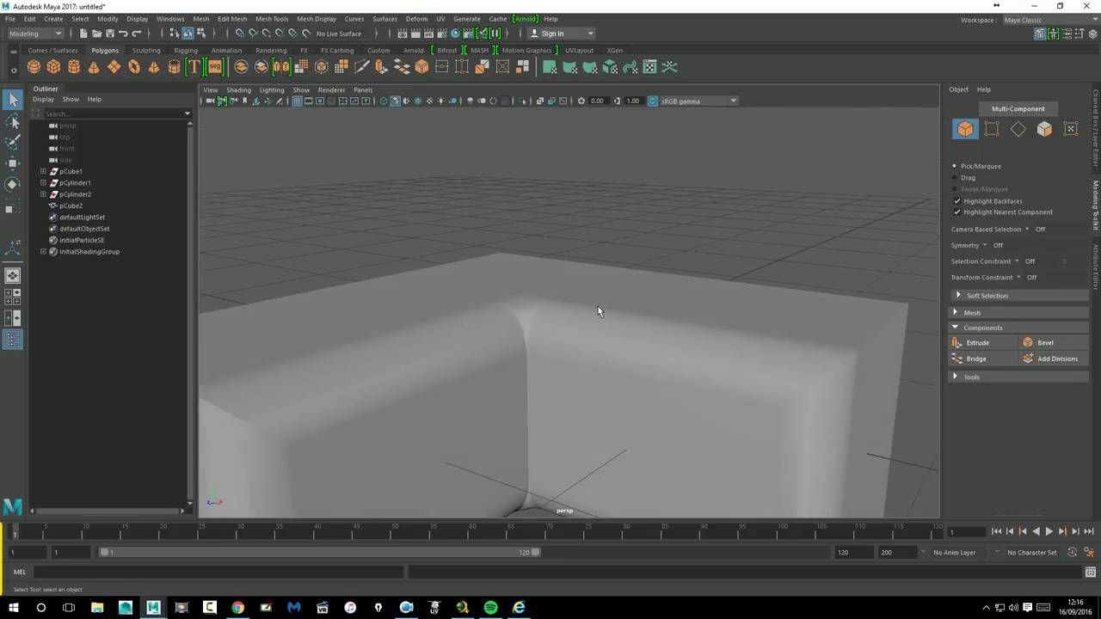
key(3)
key(1)
- Expand polyBevel2 in the Channel Box and set its Mitering to Radial
click(536, 323)
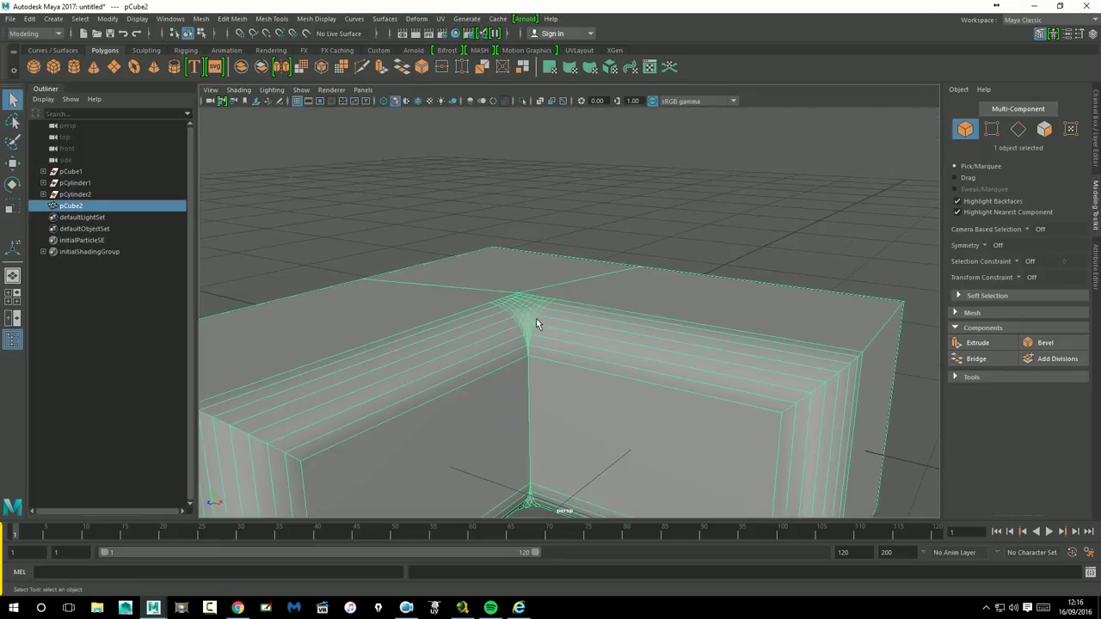
right_drag(536, 318, 713, 244)
click(1095, 262)
click(1092, 153)
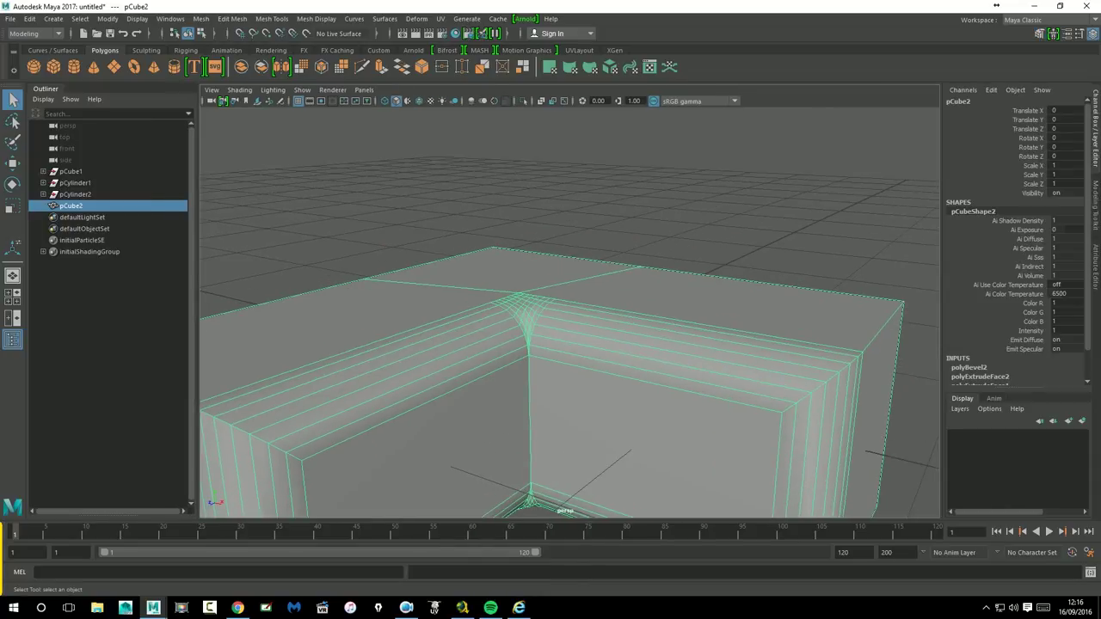
scroll(999, 371, down, 1)
click(986, 347)
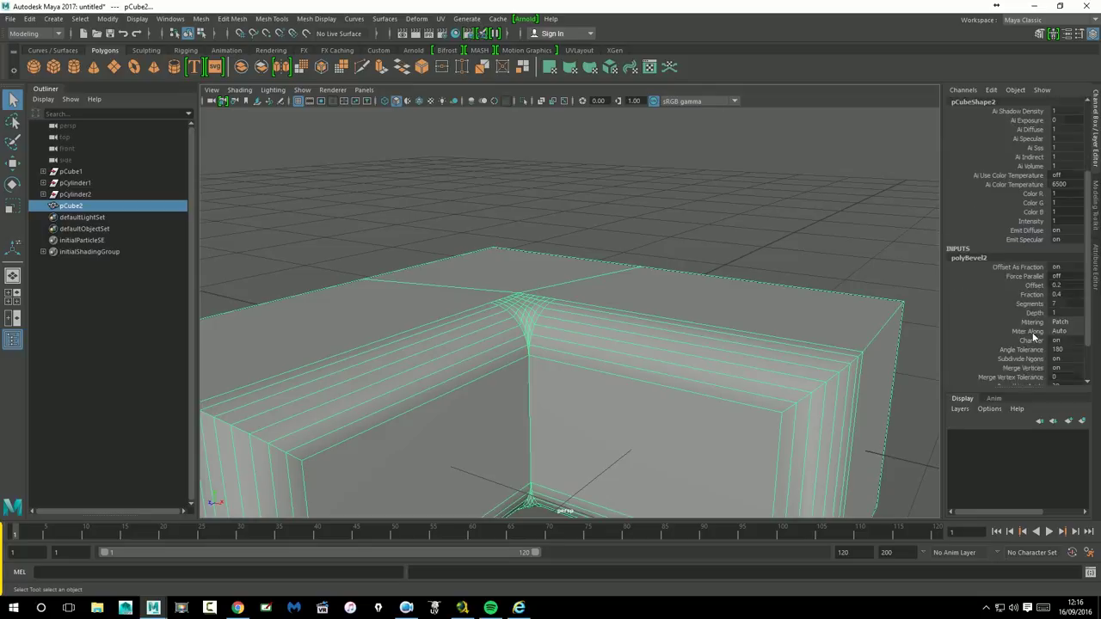
scroll(1049, 258, down, 3)
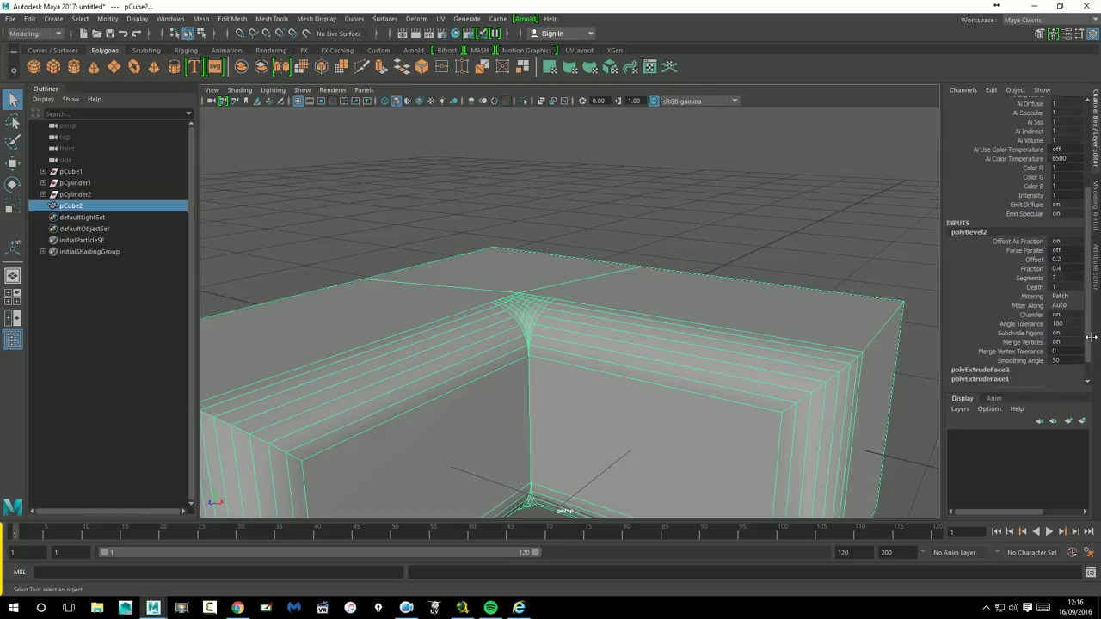
click(1064, 296)
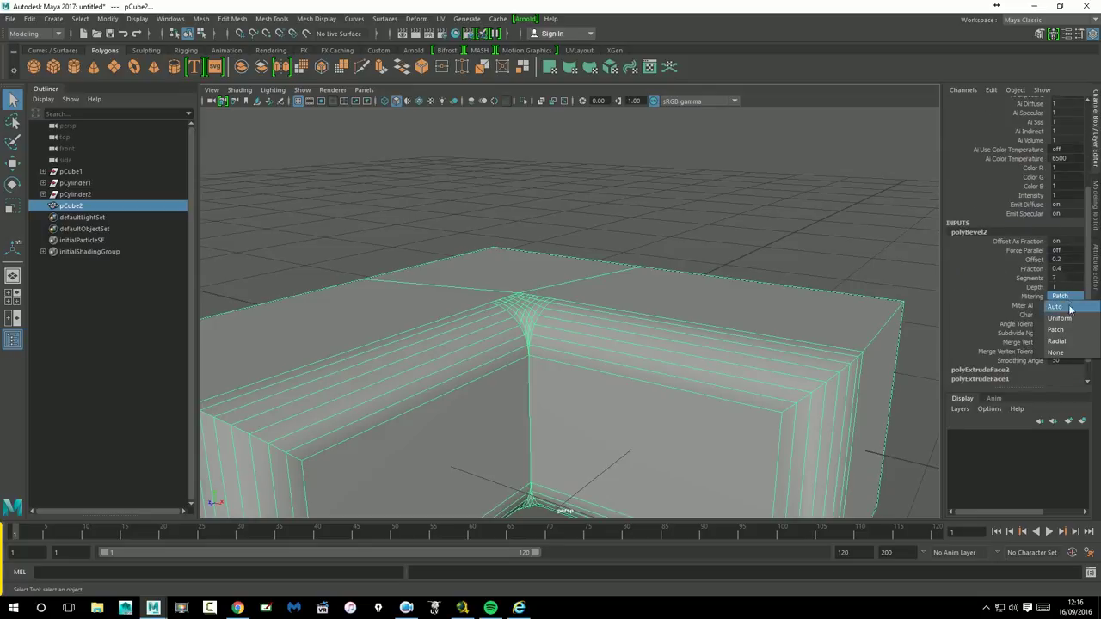
click(1068, 342)
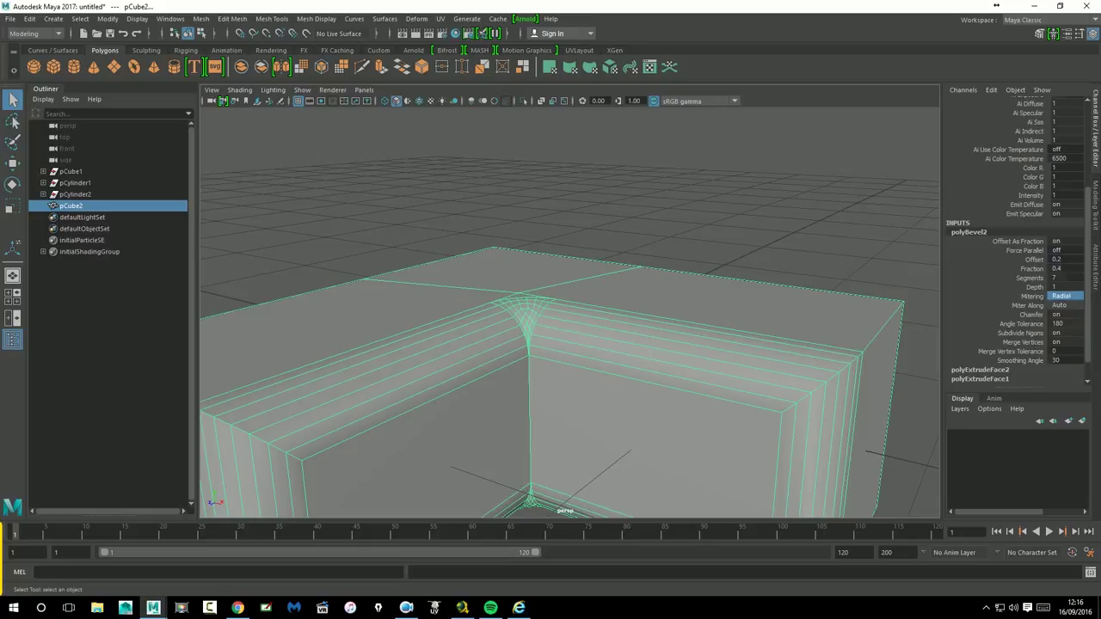
click(780, 226)
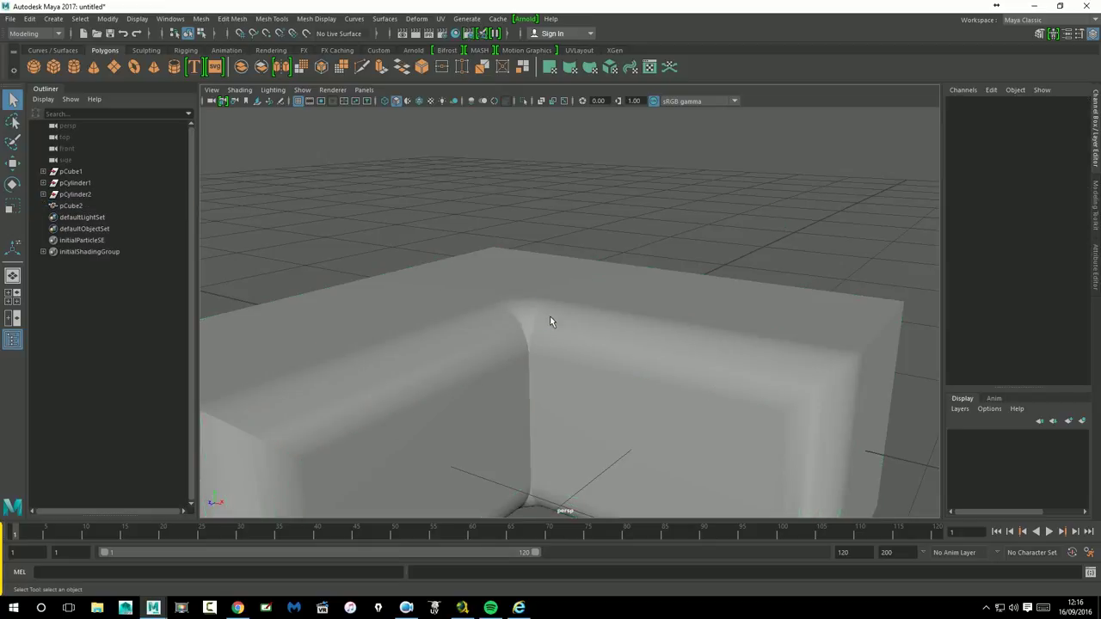
- Change polyBevel2 Mitering to None and orbit to inspect the inner corner
click(550, 318)
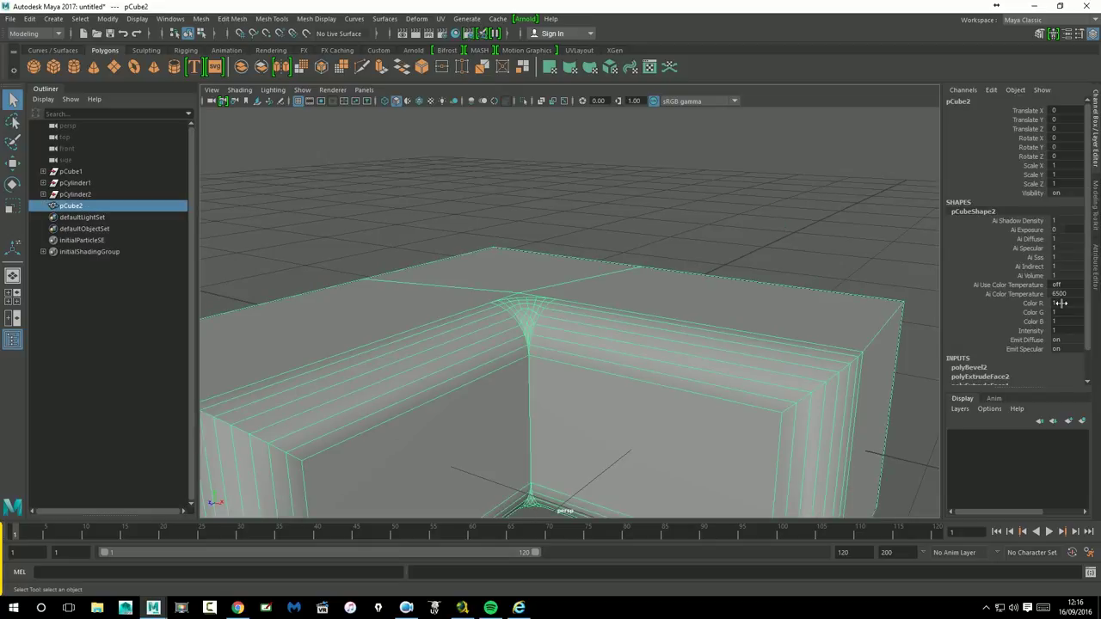
click(972, 367)
scroll(1014, 344, down, 3)
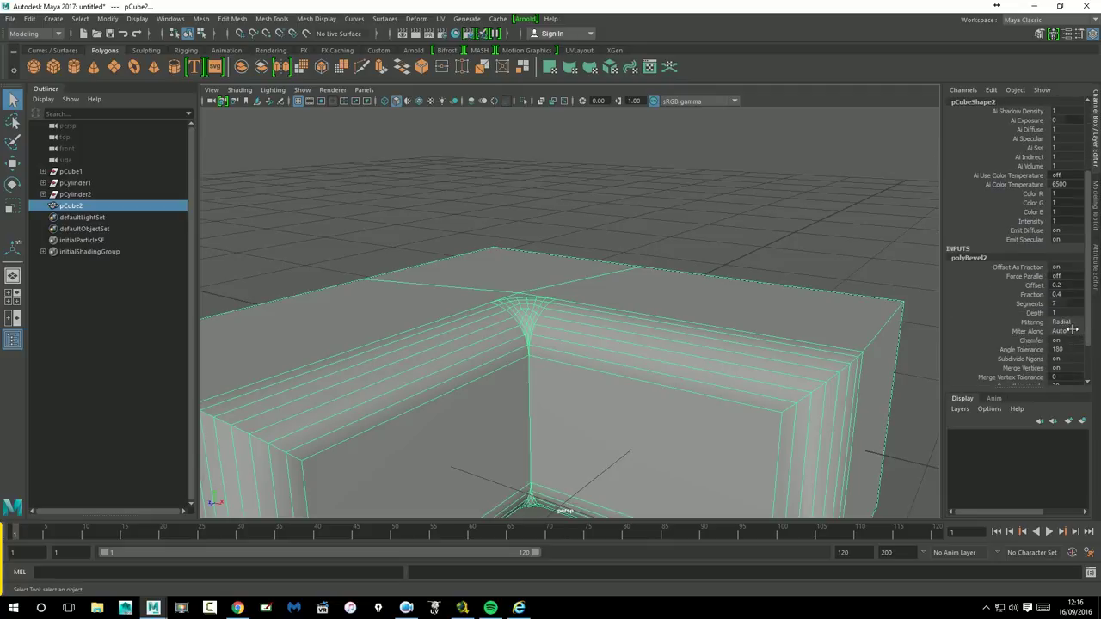
click(1067, 322)
click(1069, 378)
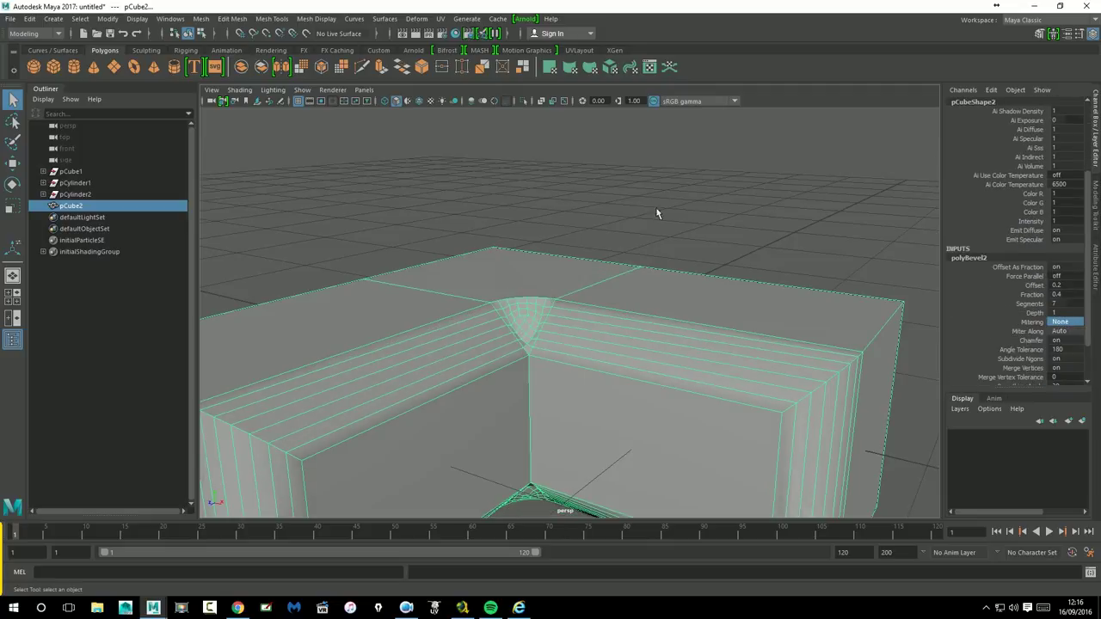
click(656, 213)
mouse_move(685, 260)
alt+mouse_down()
mouse_move(622, 253)
mouse_move(663, 226)
mouse_move(668, 306)
alt+mouse_up()
- Lower the polyBevel2 Fraction to 0.2 in the Channel Box
click(669, 308)
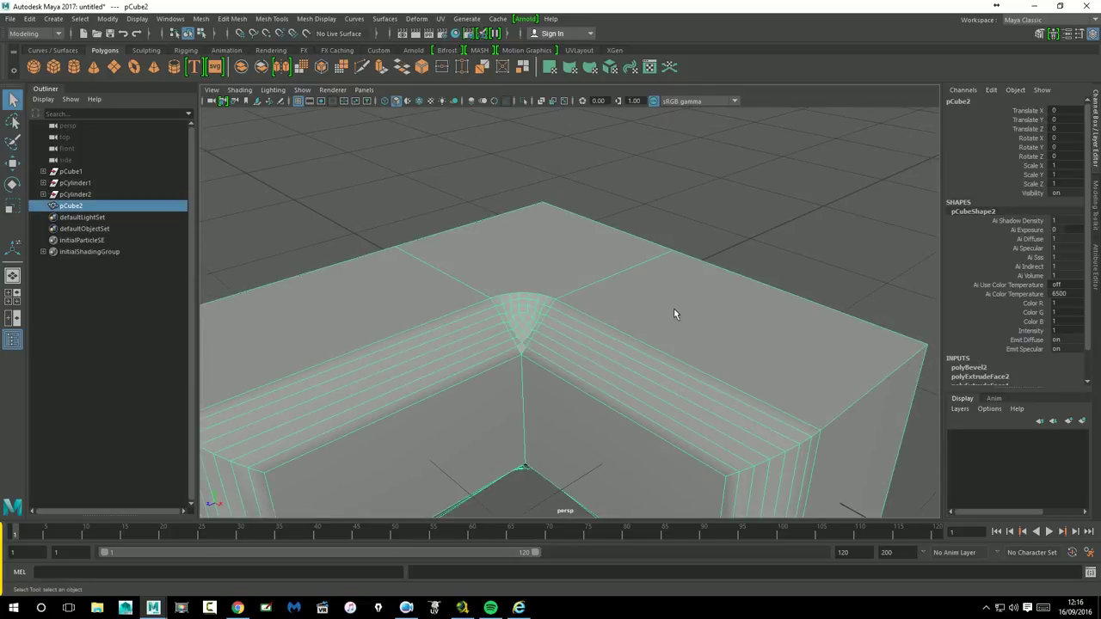
scroll(1032, 327, down, 2)
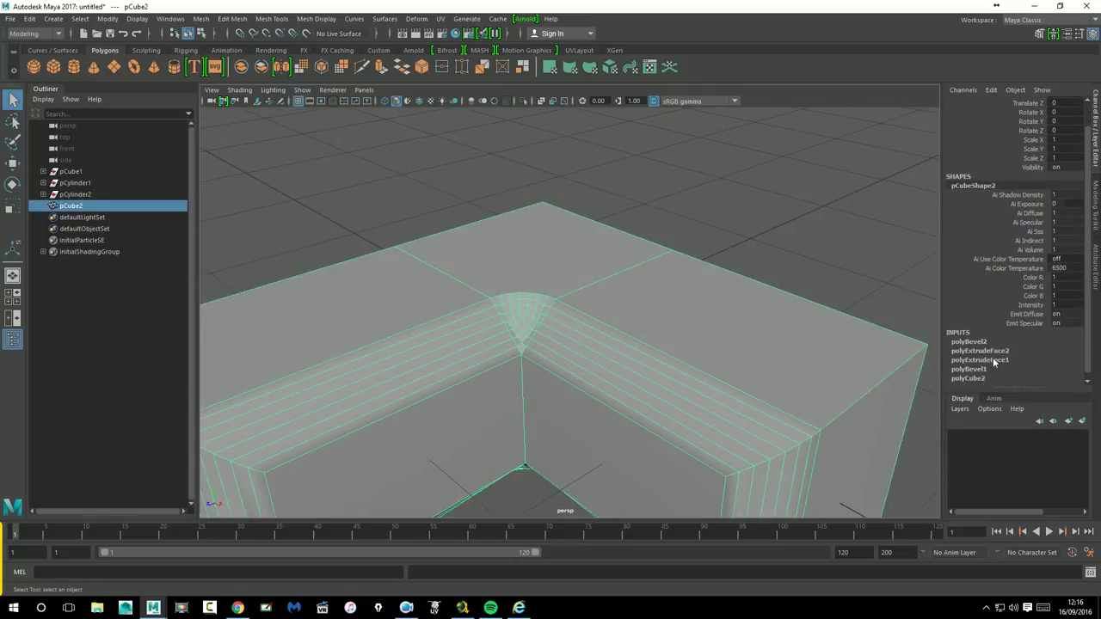
click(980, 357)
scroll(1029, 348, down, 2)
scroll(1028, 347, down, 1)
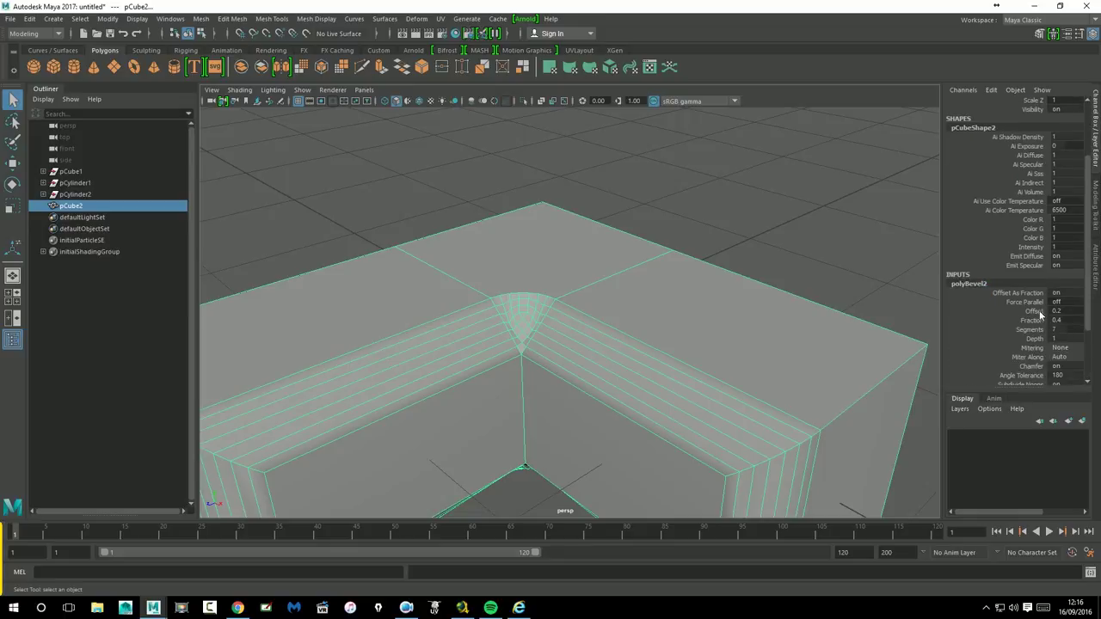
click(1032, 311)
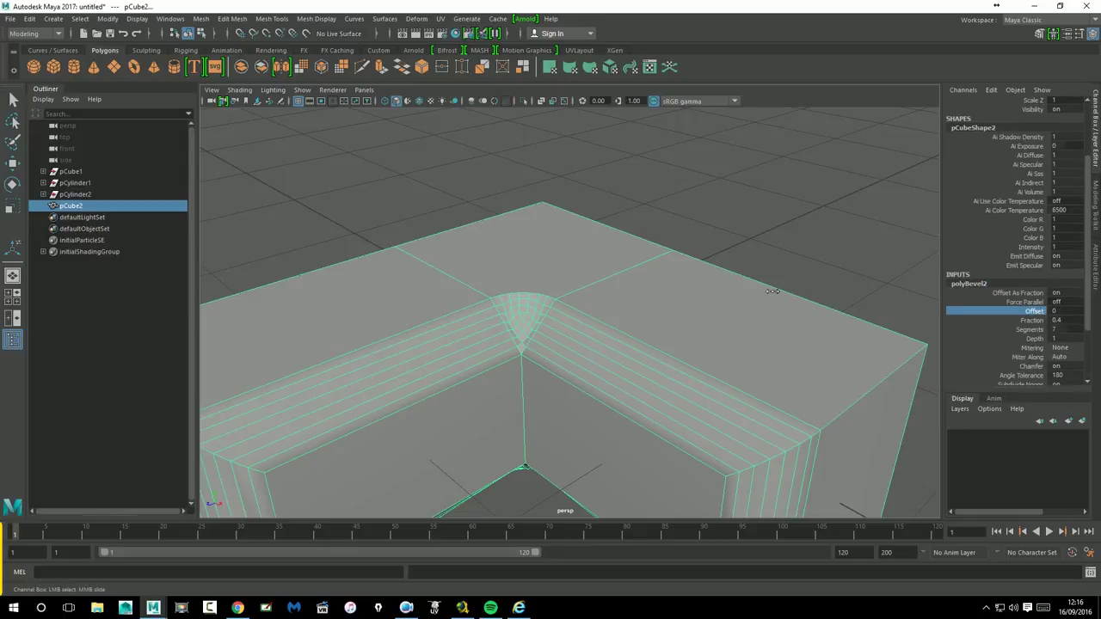
click(1032, 320)
middle_drag(895, 279, 858, 279)
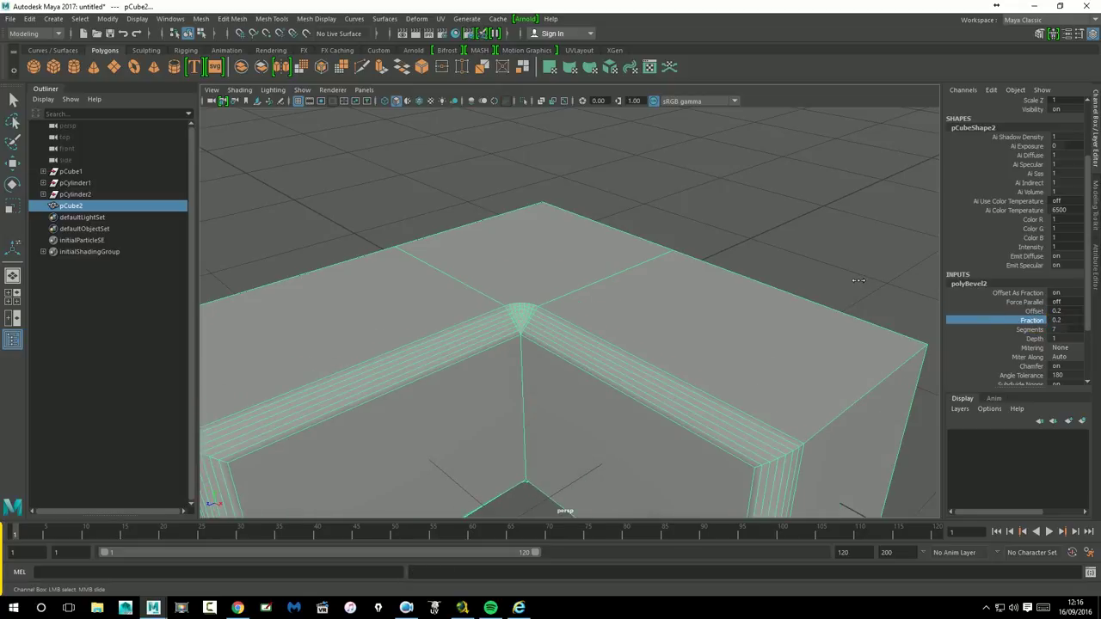
- Delete the bevelled L-shaped block pCube2
click(749, 260)
scroll(745, 272, up, 3)
click(701, 305)
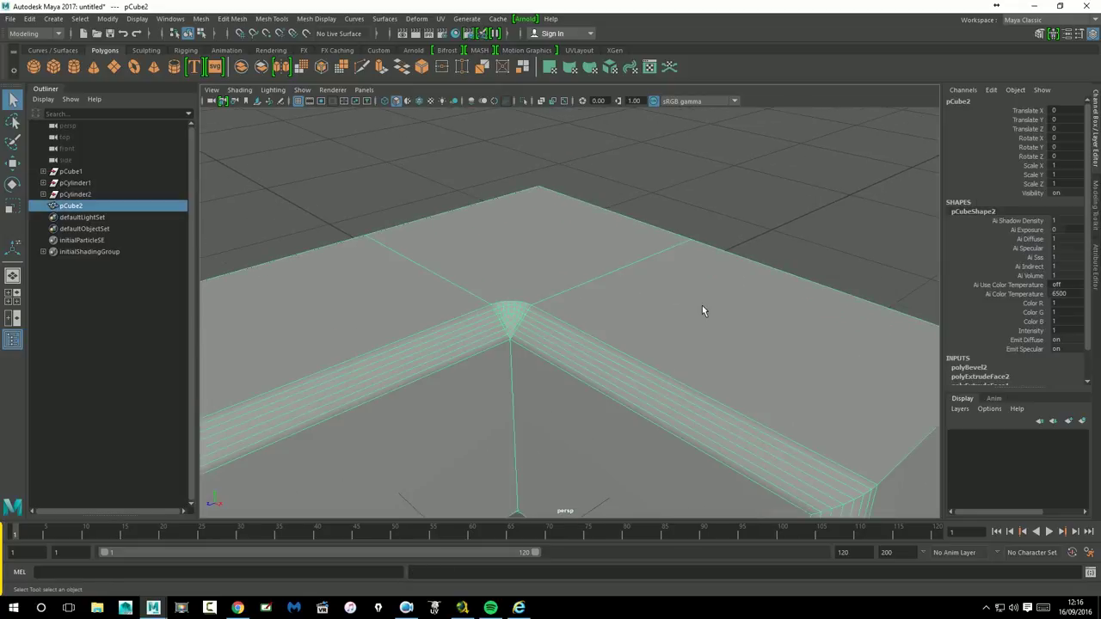
scroll(701, 305, down, 2)
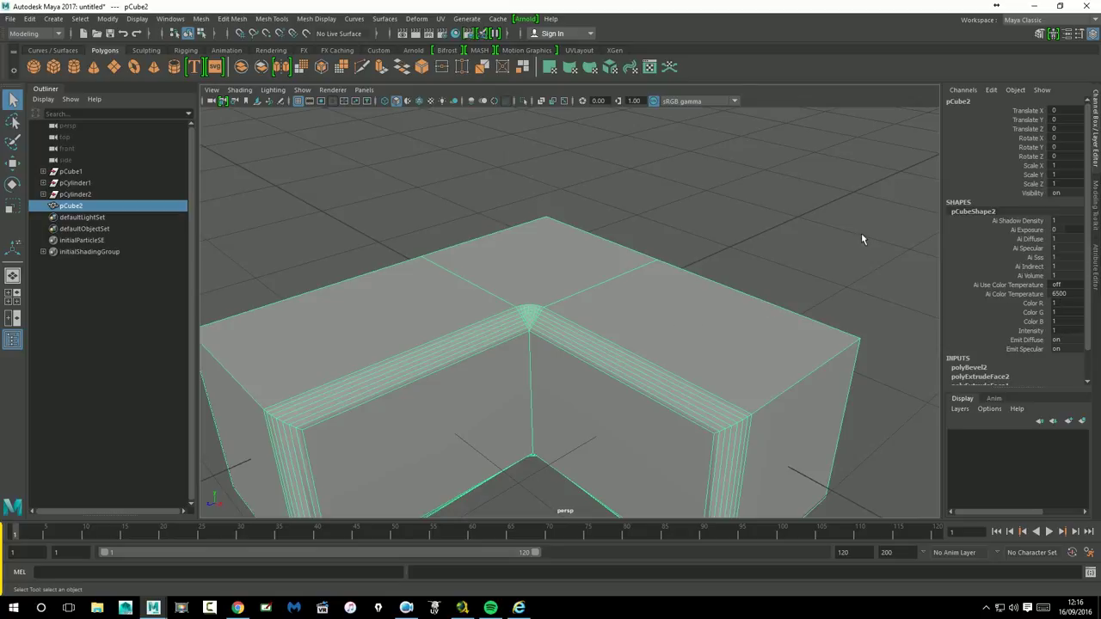
click(845, 208)
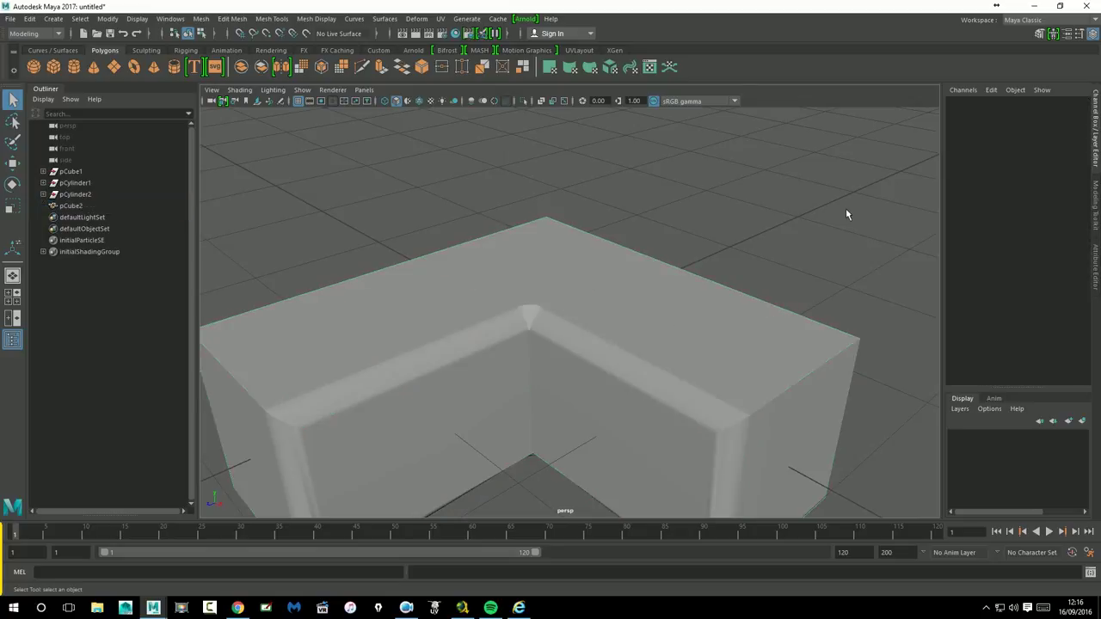
click(655, 335)
key(Delete)
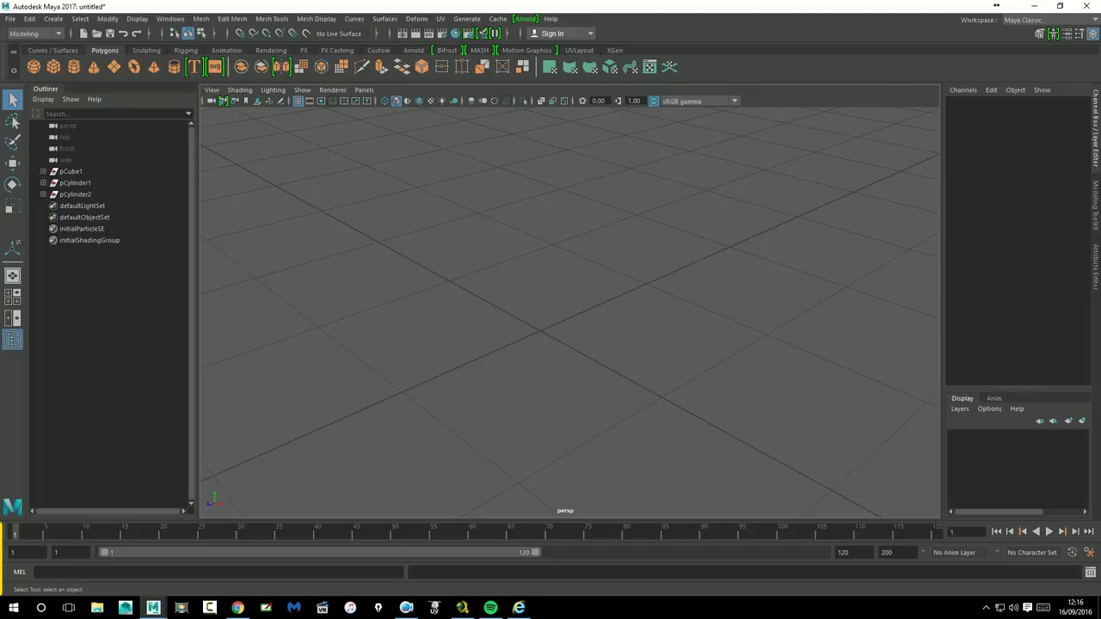
- Bring up the Modeling Toolkit and create a fresh polygon cube
click(1094, 267)
click(1094, 205)
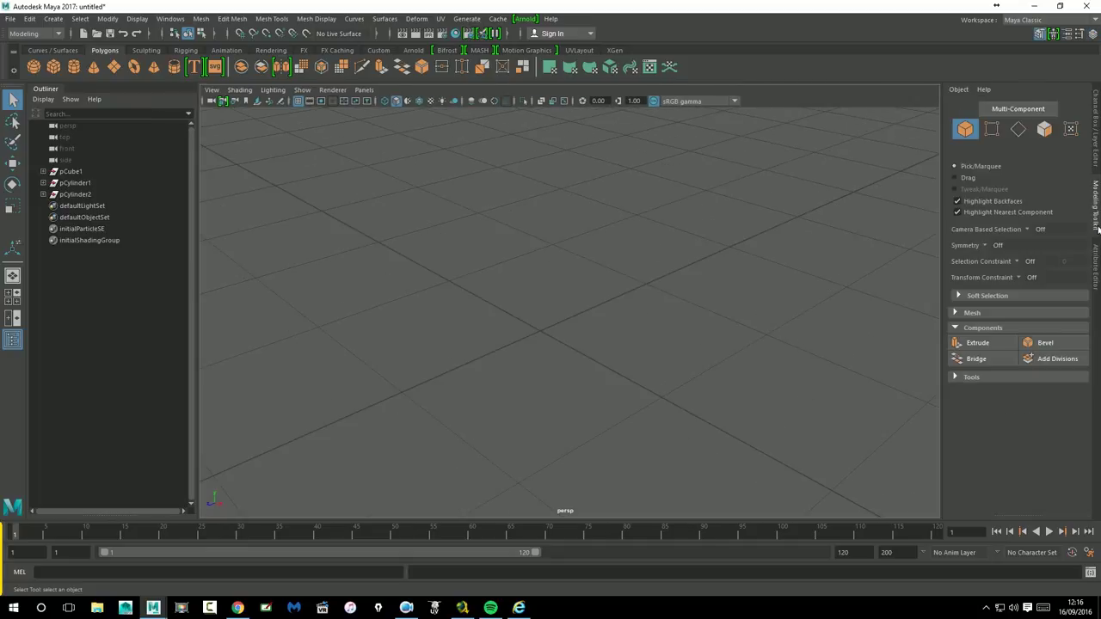
click(53, 66)
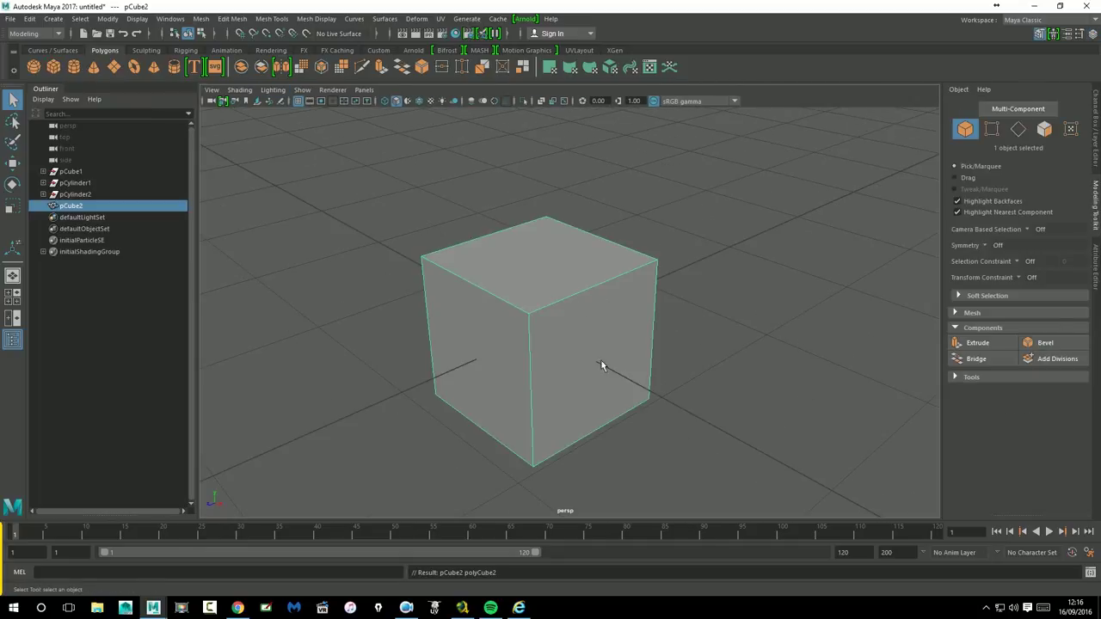
- Bevel the new cube's top edge with 9 segments at fraction 0.5
mouse_move(599, 276)
right_down()
mouse_move(595, 307)
mouse_move(598, 246)
right_up()
click(596, 291)
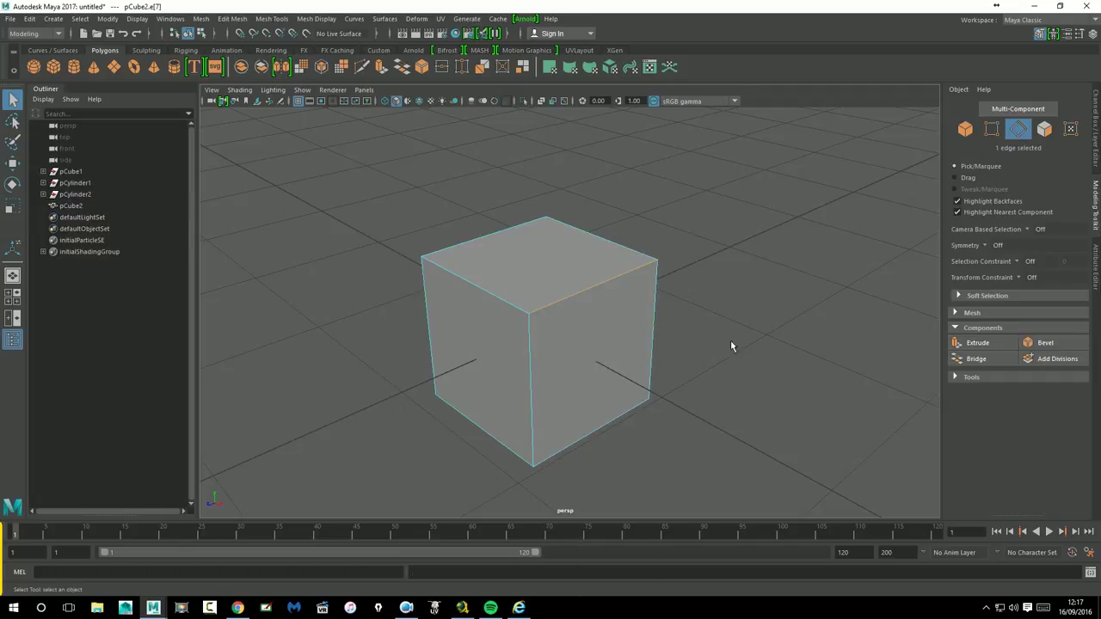
alt+drag(730, 345, 700, 344)
click(1044, 343)
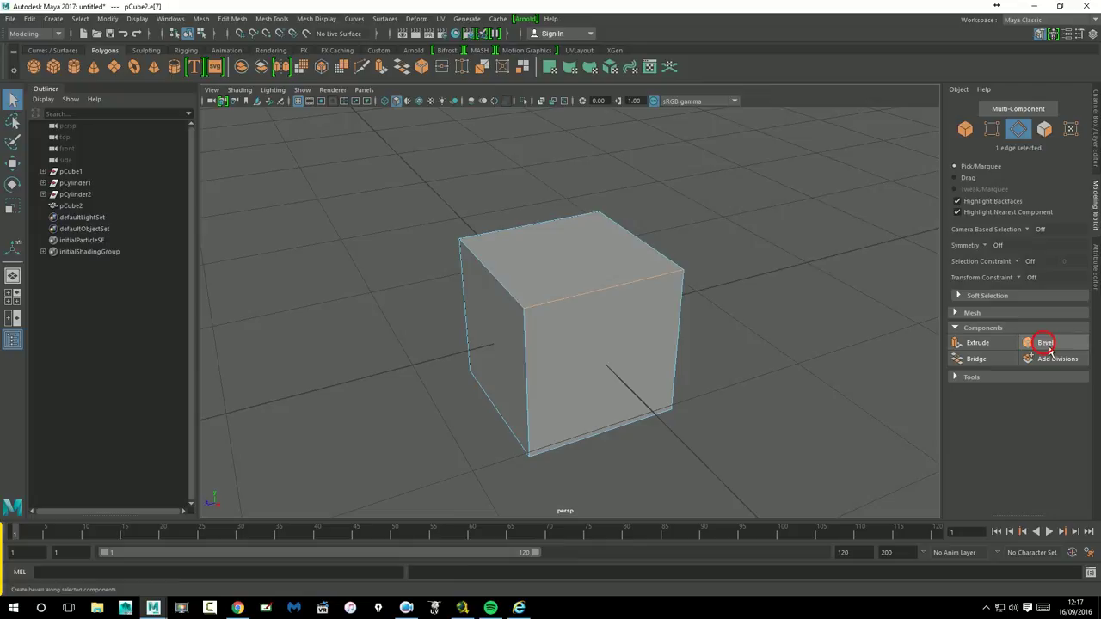
mouse_move(741, 165)
mouse_down()
mouse_move(764, 176)
mouse_move(602, 437)
mouse_move(694, 412)
mouse_move(668, 410)
mouse_up()
- Compare the bevel with Chamfer off and on, leaving Chamfer on for a rounded edge
alt+drag(742, 389, 715, 381)
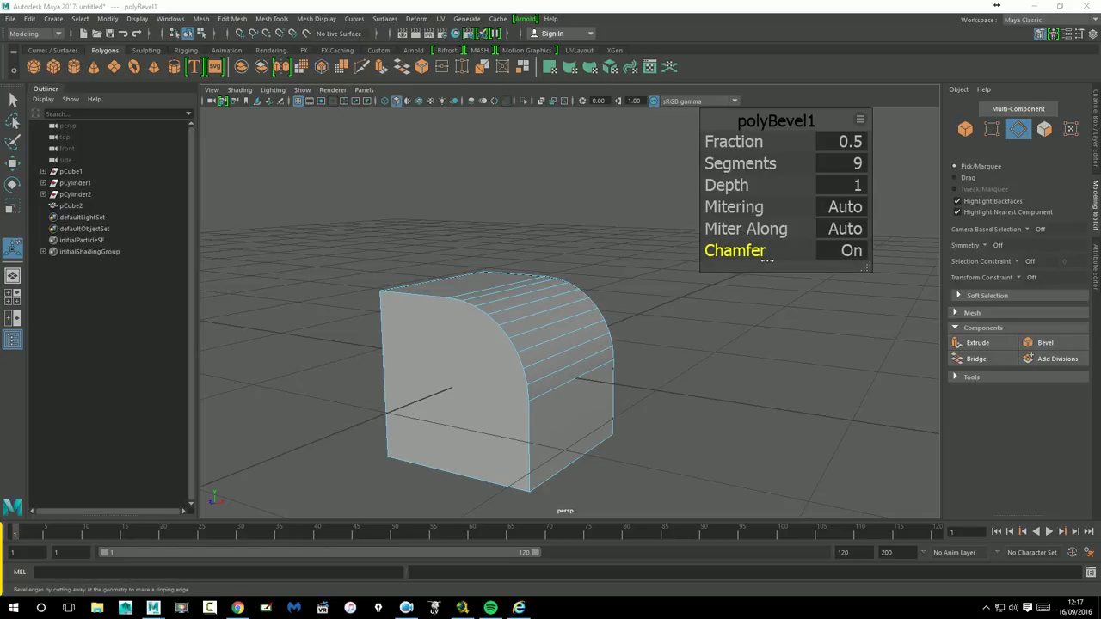
click(833, 269)
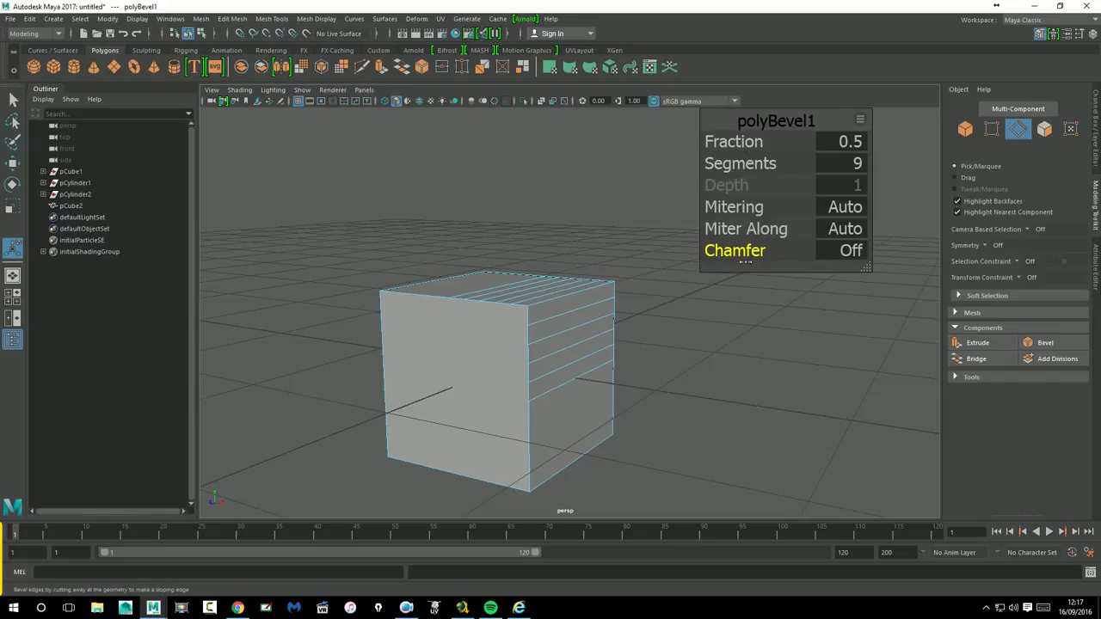
click(774, 263)
click(751, 264)
click(744, 264)
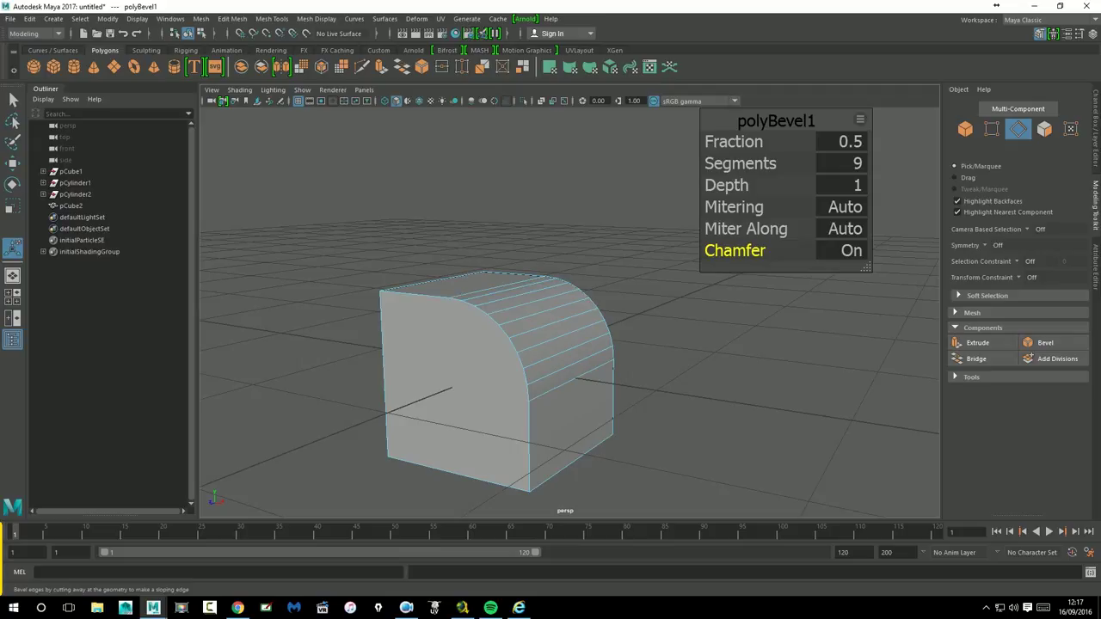
drag(850, 267, 693, 261)
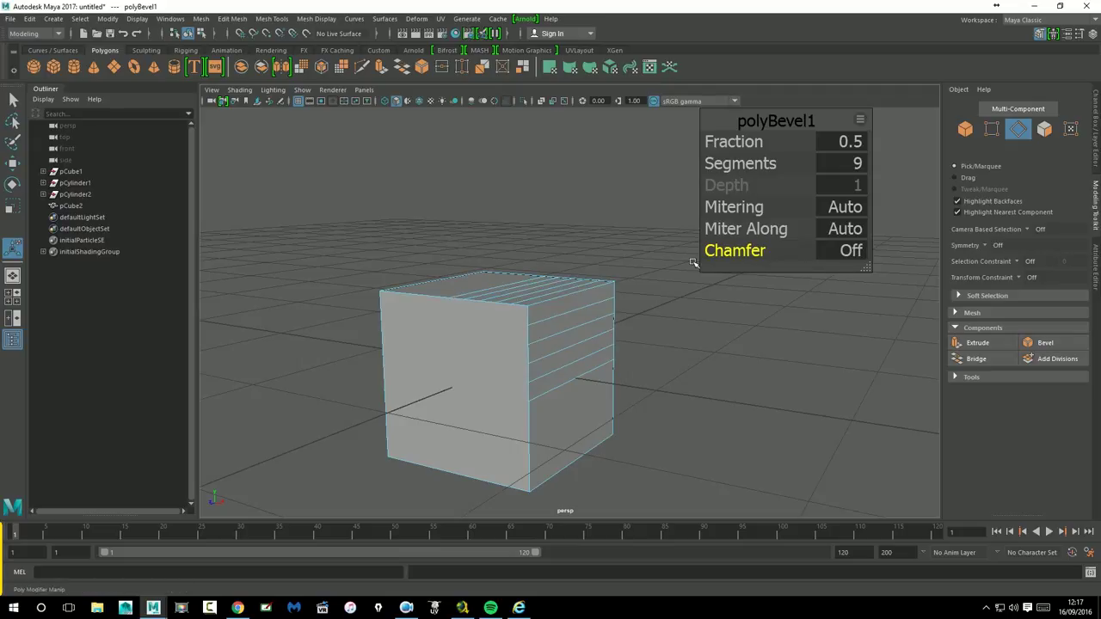
click(237, 607)
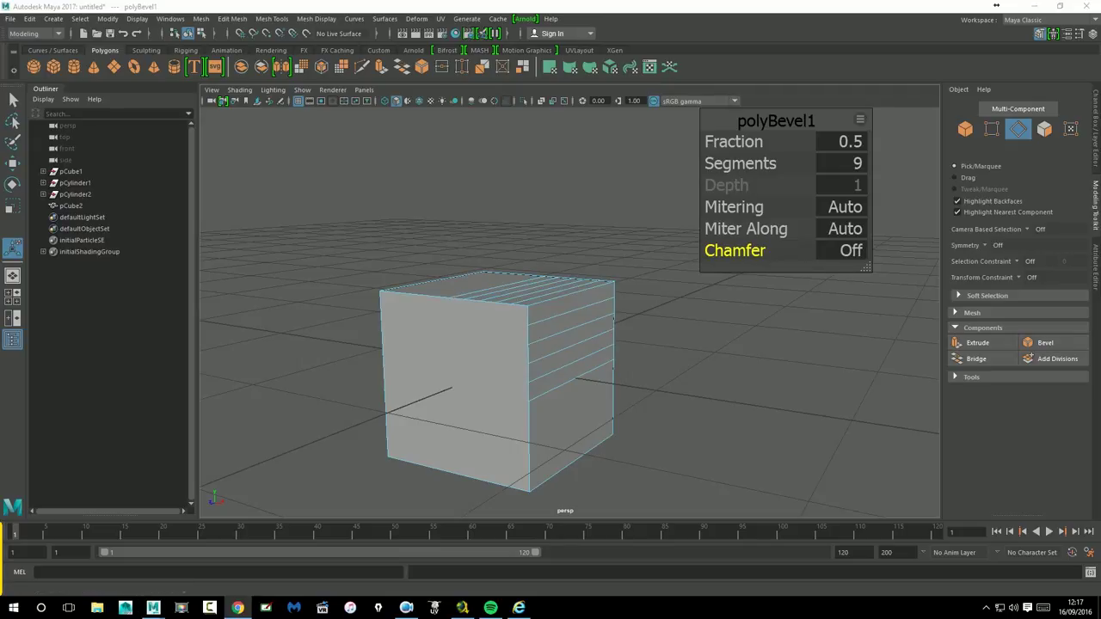
click(849, 250)
mouse_move(826, 292)
alt+mouse_down()
mouse_move(679, 348)
mouse_move(499, 334)
mouse_move(573, 326)
mouse_move(472, 336)
mouse_move(462, 321)
alt+mouse_up()
key(q)
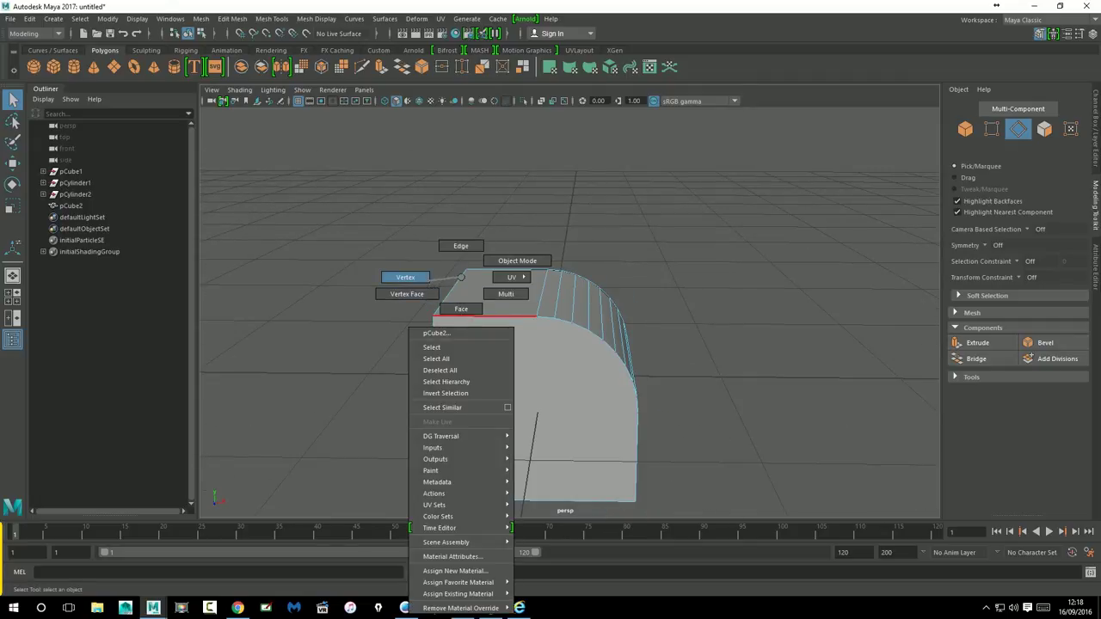
- Chamfer a corner vertex of the bevelled cube, raising Width to 0.35
right_drag(461, 321, 430, 286)
click(434, 318)
mouse_move(520, 320)
alt+mouse_down()
mouse_move(588, 318)
mouse_move(646, 339)
alt+mouse_up()
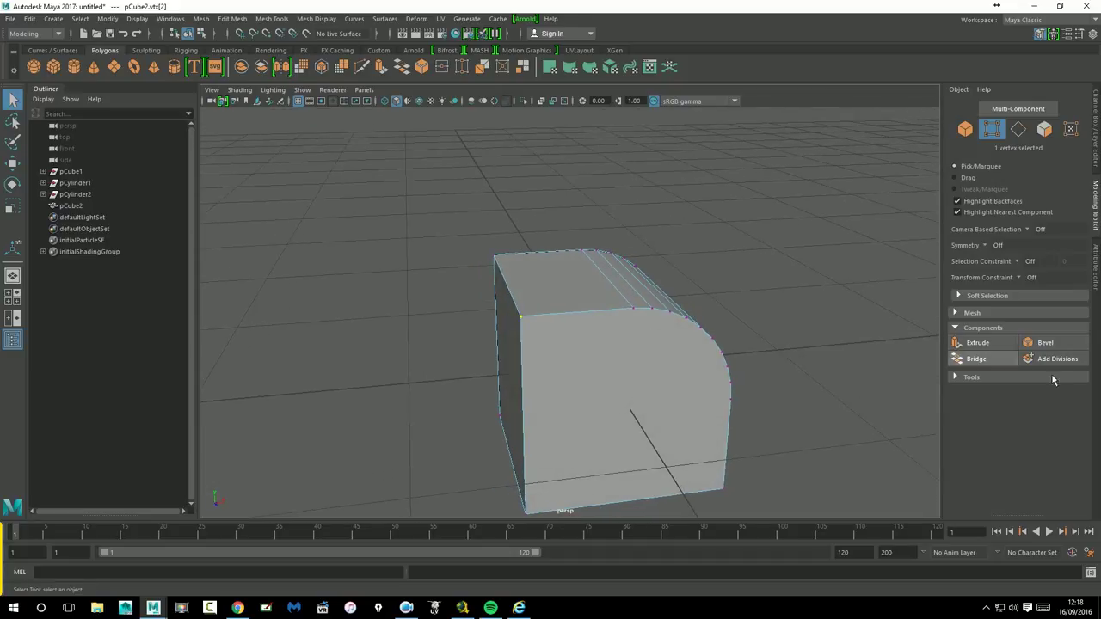
click(1045, 343)
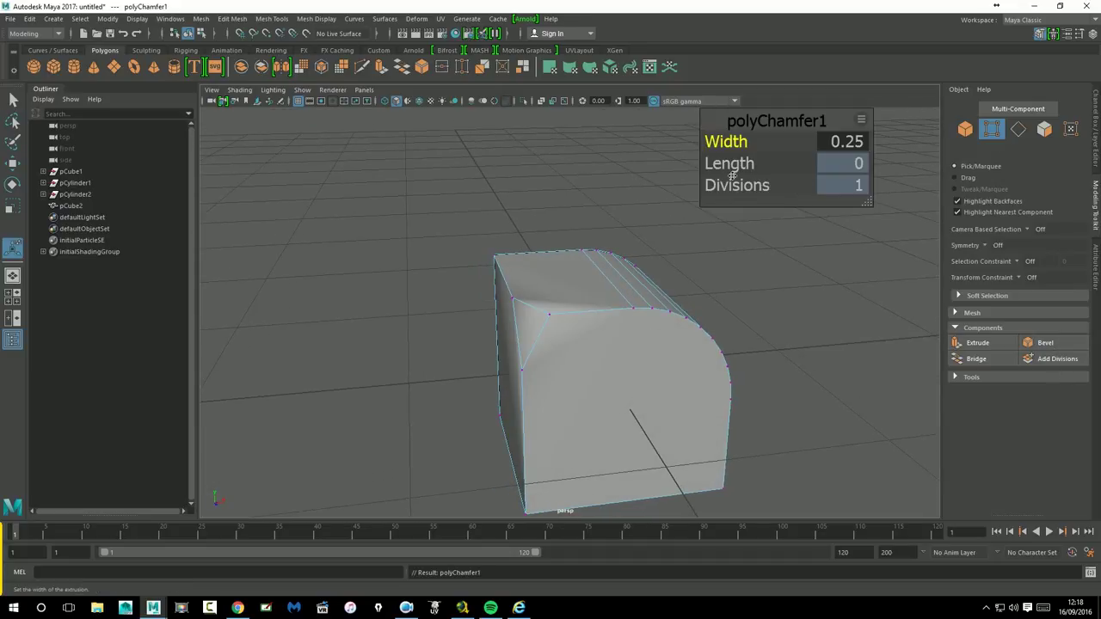
drag(741, 146, 748, 150)
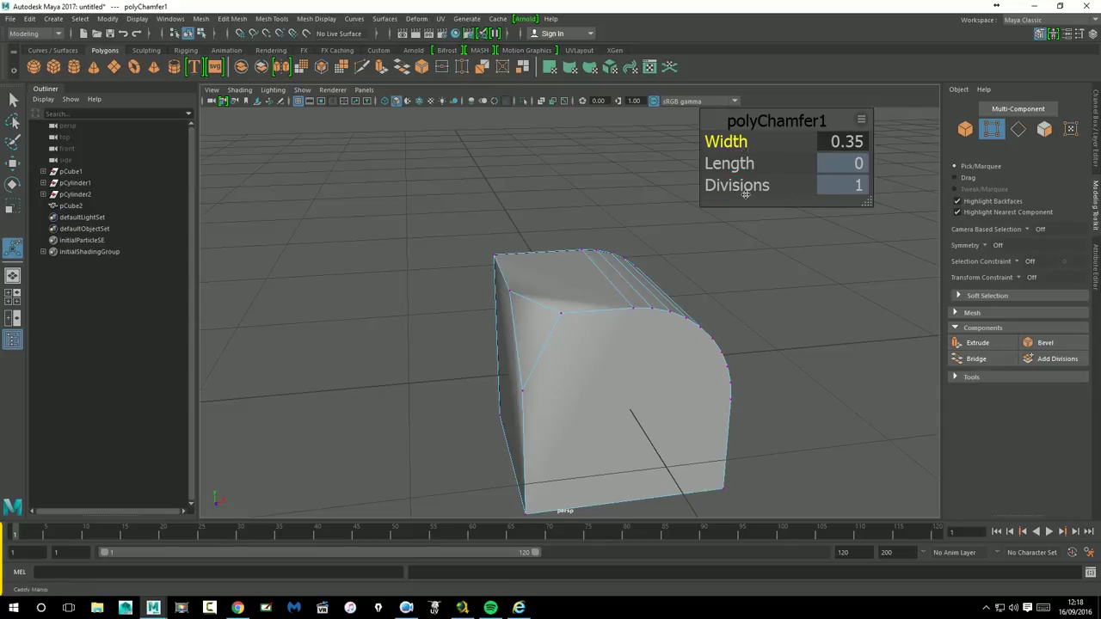
click(861, 186)
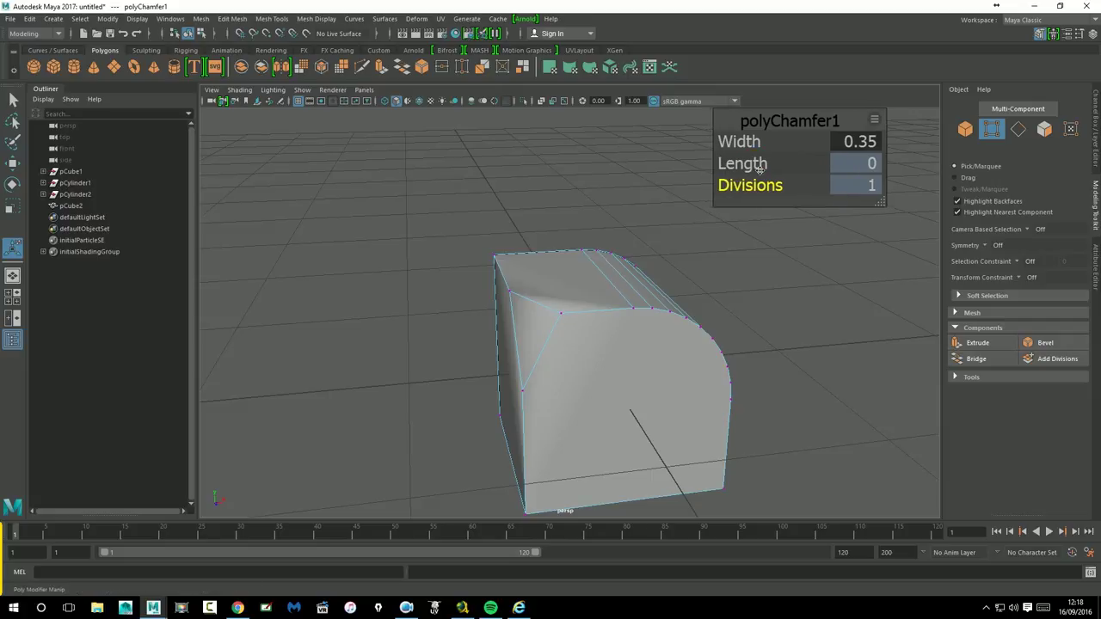
drag(743, 146, 741, 151)
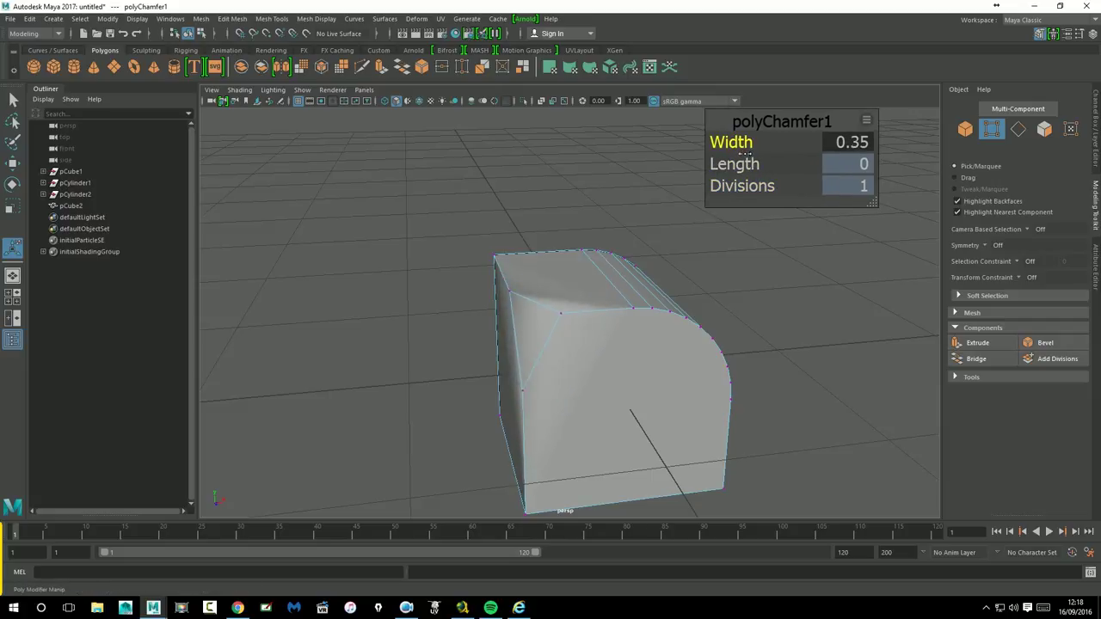
- Inspect the vertex chamfer's Length and Divisions settings
mouse_move(619, 300)
alt+mouse_down()
mouse_move(820, 298)
mouse_move(798, 292)
alt+mouse_up()
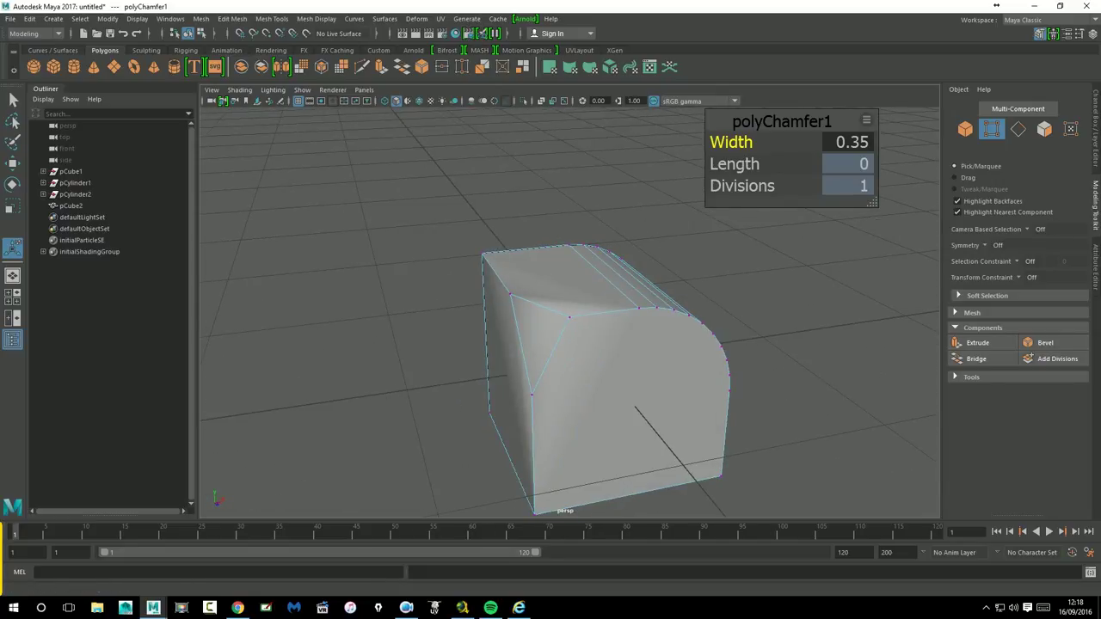
right_click(865, 166)
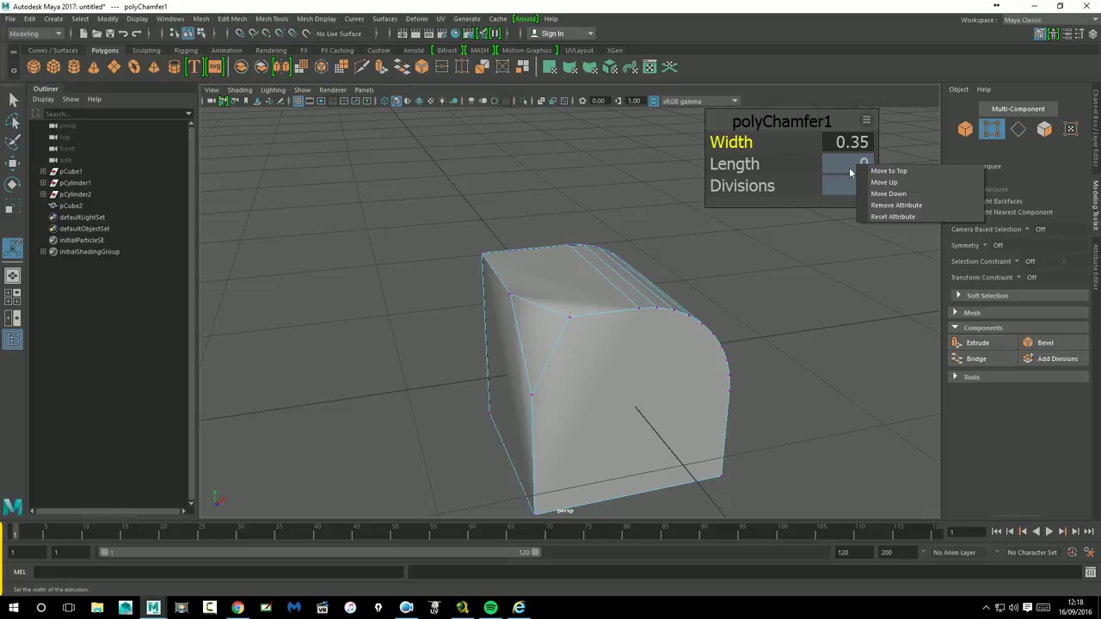
right_click(844, 185)
right_click(846, 190)
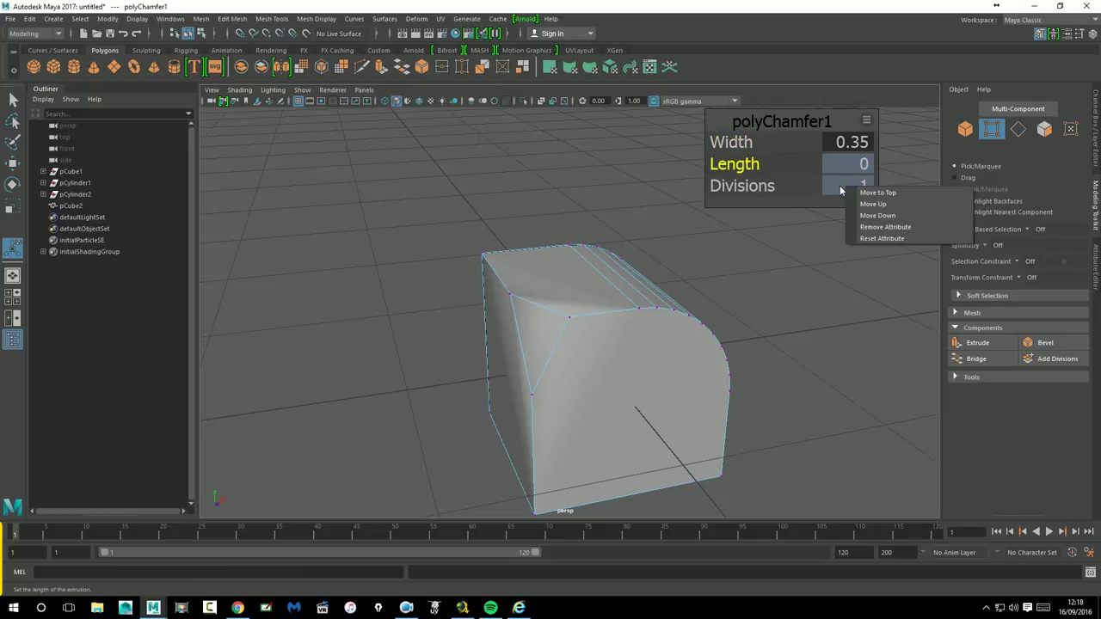
click(830, 187)
alt+drag(639, 363, 658, 365)
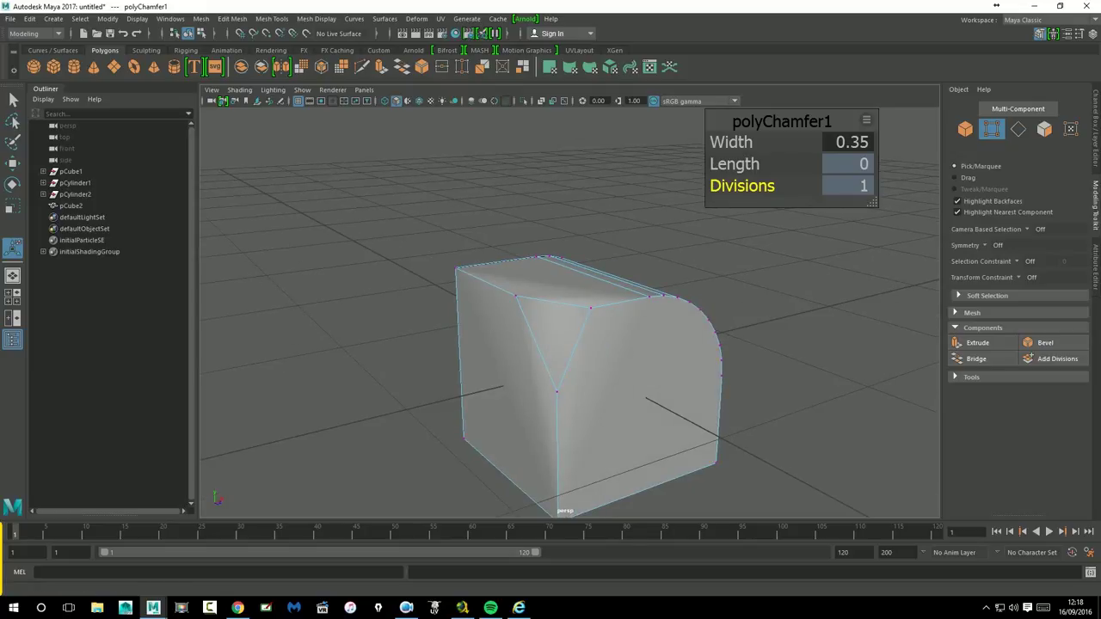
- Return the cube to Object Mode, then briefly switch to the browser and back to Maya
right_click(640, 277)
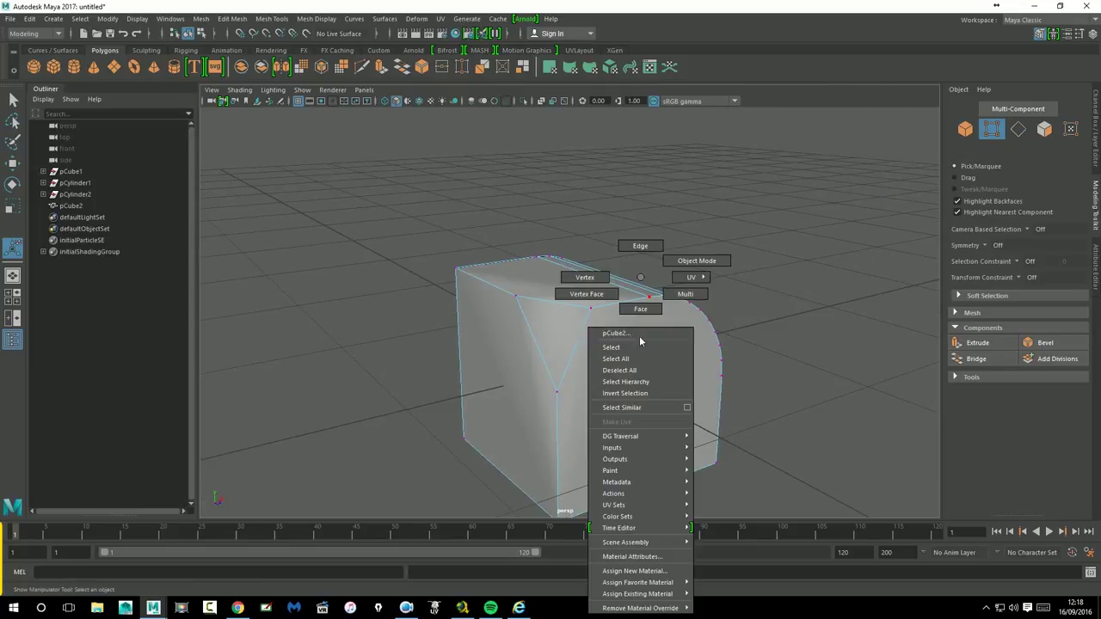
click(689, 270)
alt+drag(810, 356, 698, 362)
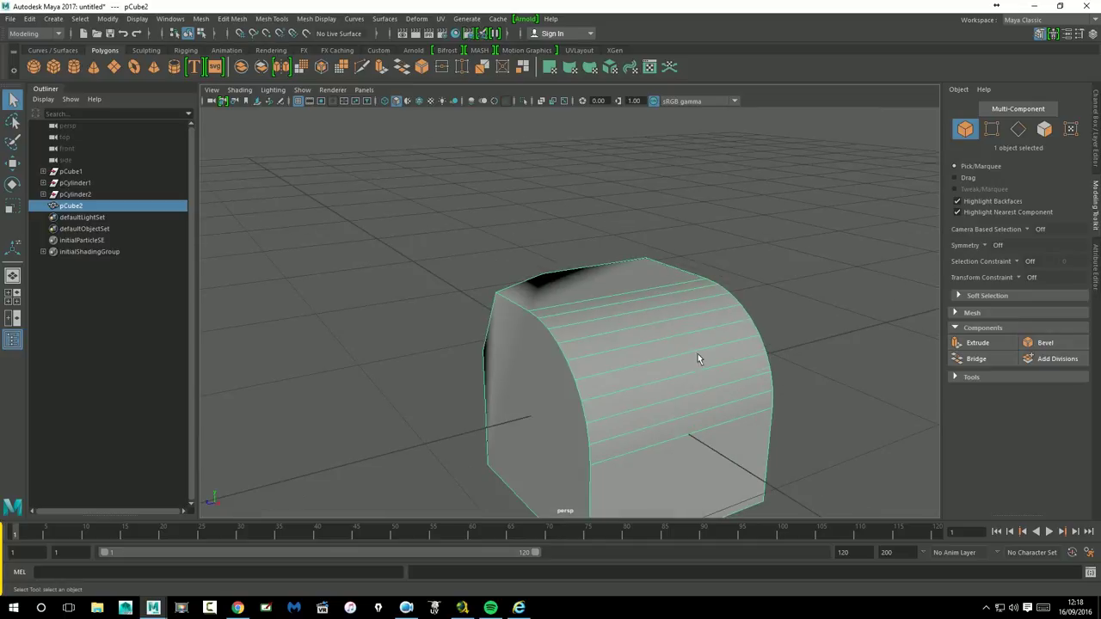
click(237, 607)
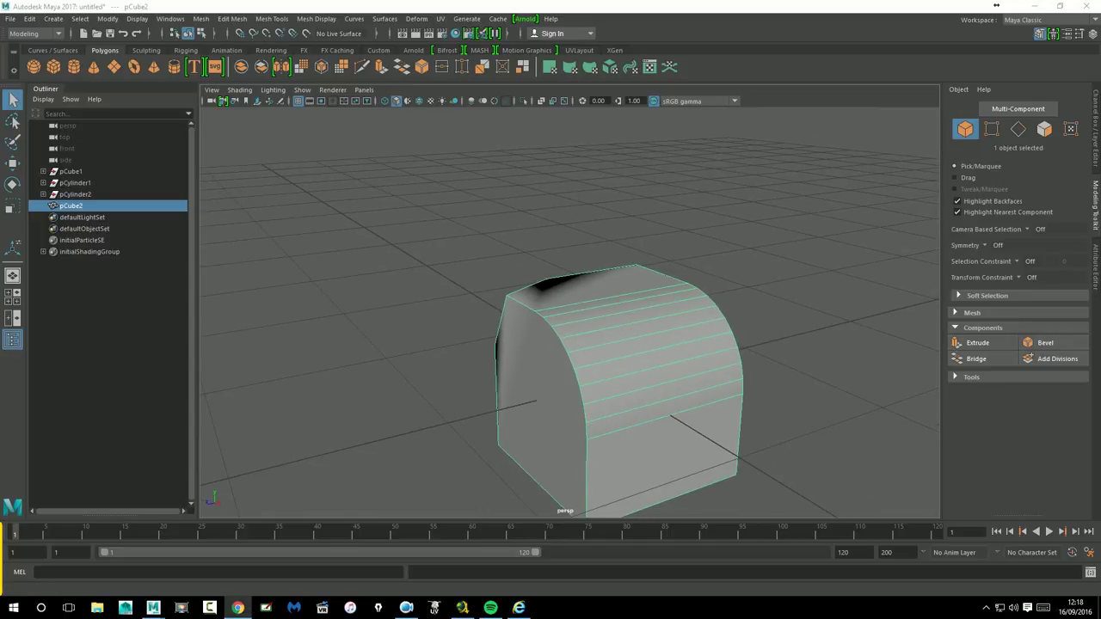
click(684, 340)
- Replace the bevelled cube with a fresh cube and move a new cylinder aside along Z
key(Delete)
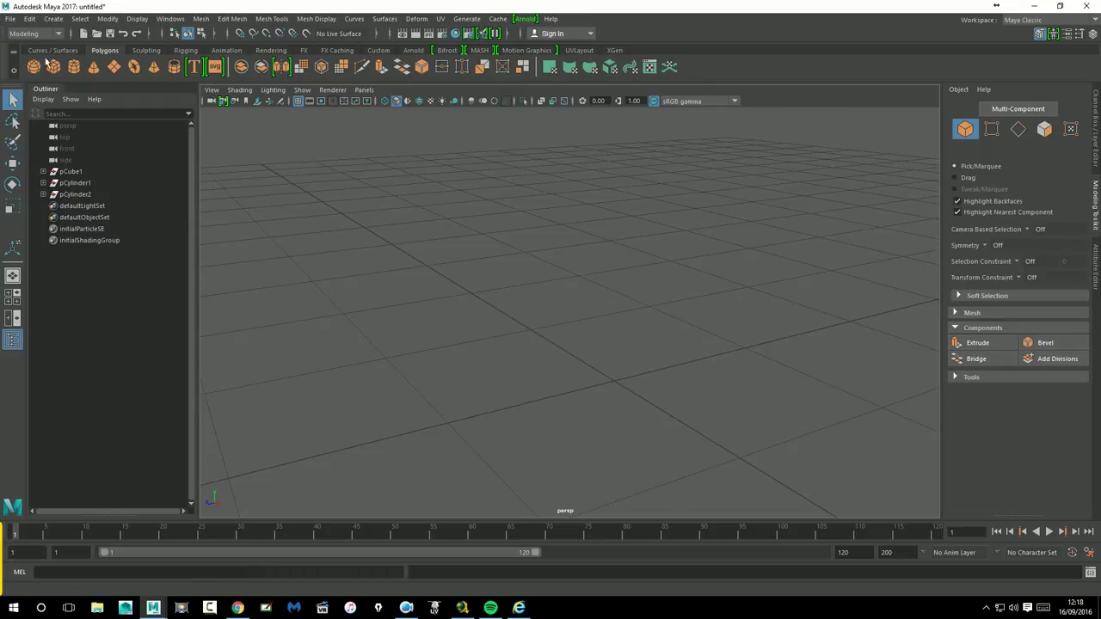
click(55, 70)
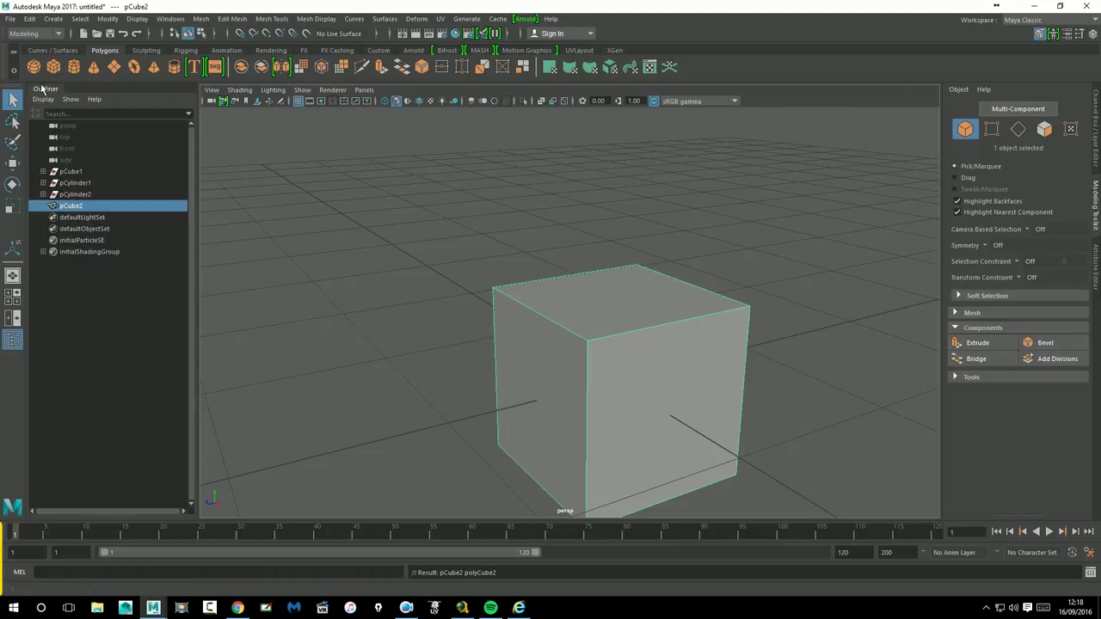
click(36, 69)
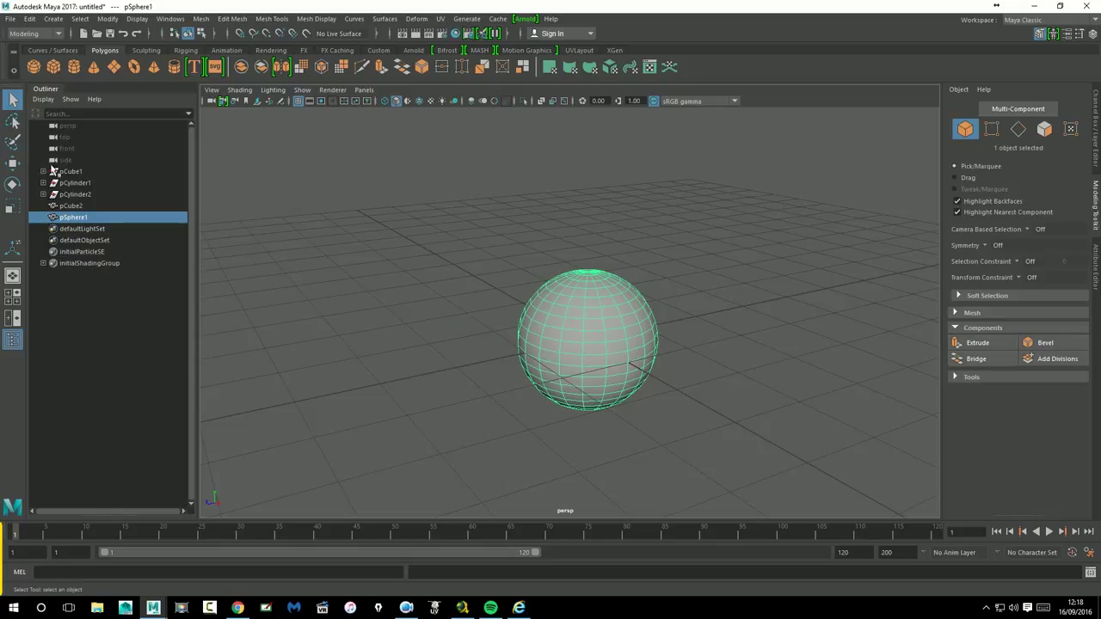
key(Delete)
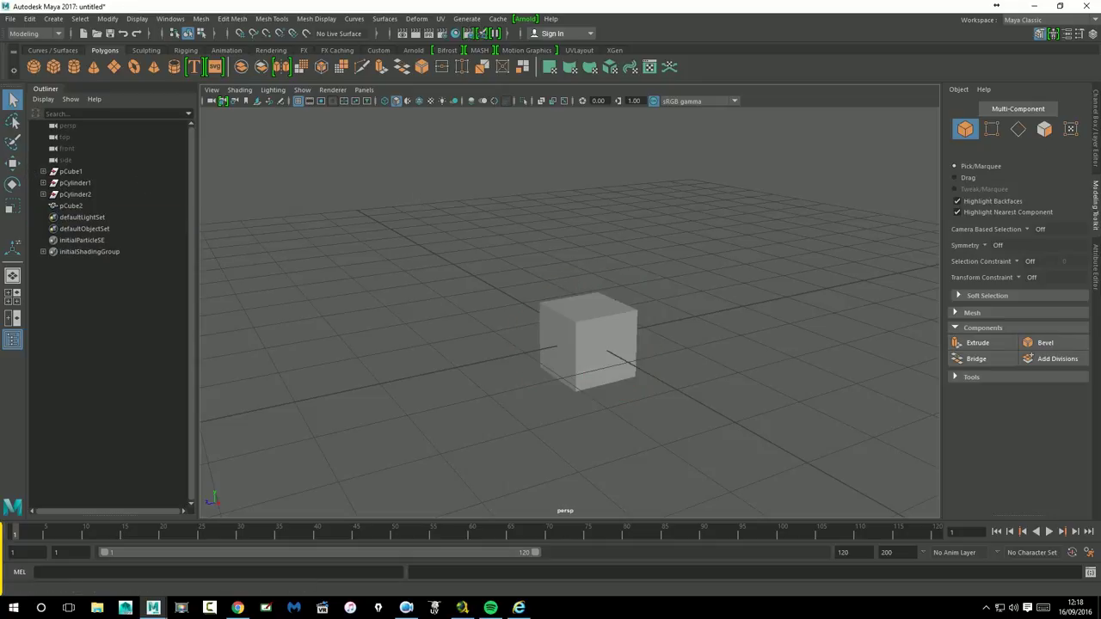
click(74, 67)
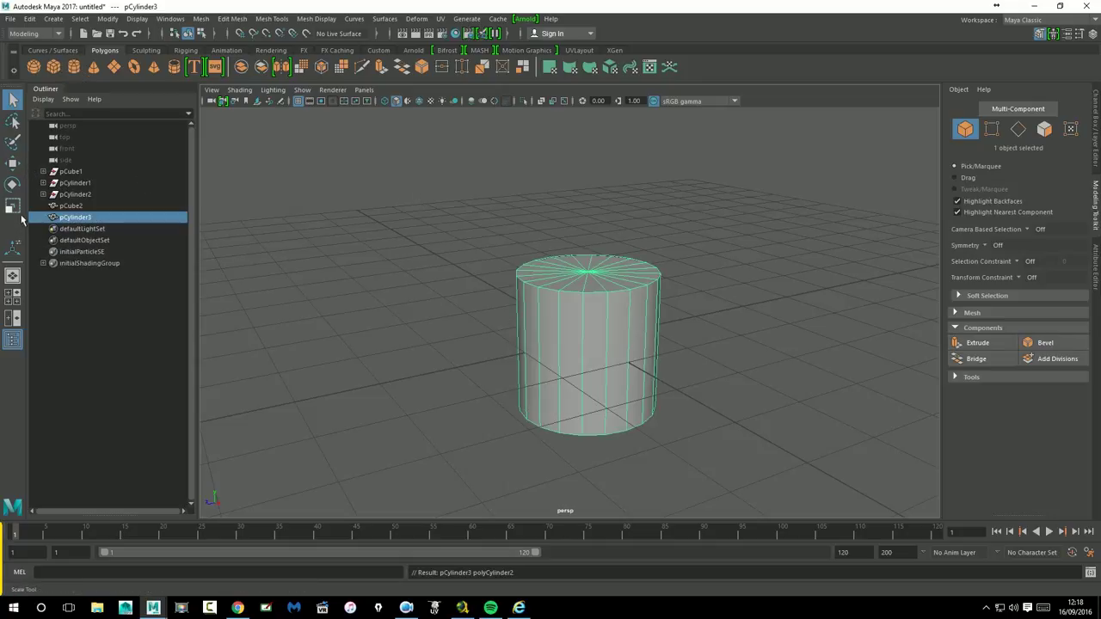
click(13, 162)
mouse_move(541, 365)
mouse_down()
mouse_move(292, 395)
mouse_move(708, 364)
mouse_move(701, 370)
mouse_move(731, 344)
mouse_up()
alt+right_drag(731, 344, 757, 318)
mouse_move(756, 318)
alt+mouse_down()
mouse_move(658, 322)
mouse_move(713, 352)
mouse_move(661, 312)
alt+mouse_up()
- Delete the new cube's top face to leave an open-topped box
click(658, 322)
right_drag(658, 284, 669, 311)
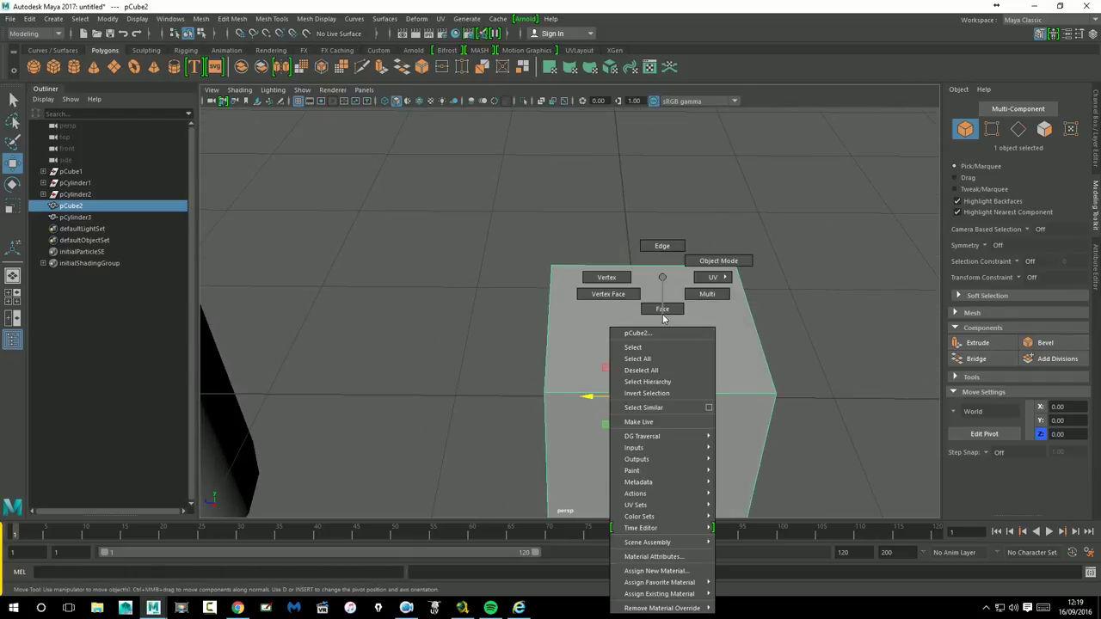
click(688, 346)
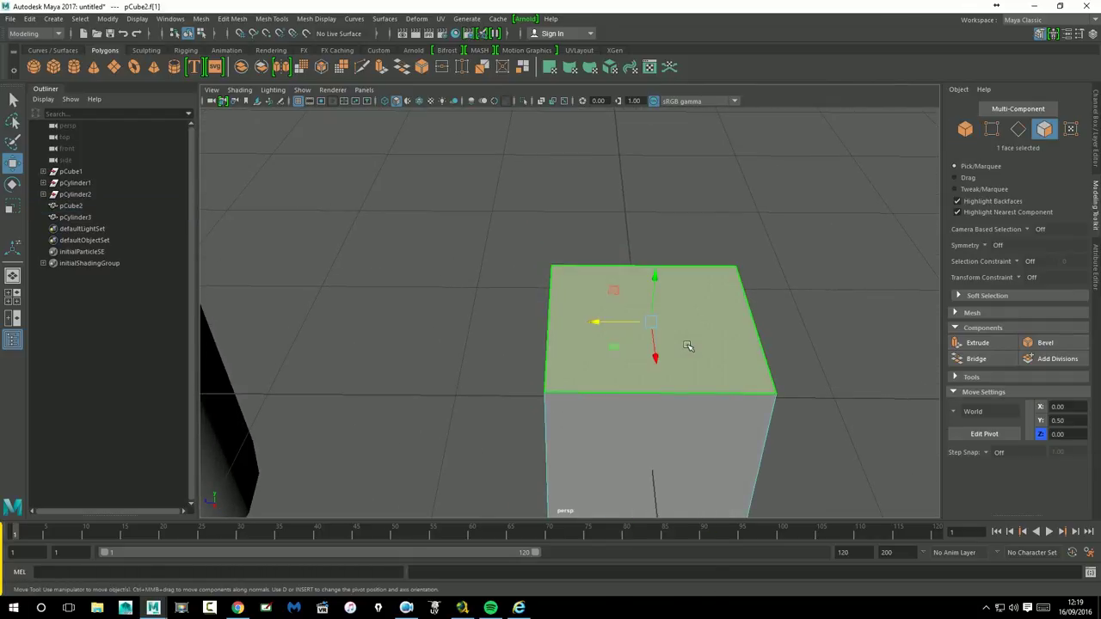
key(Delete)
- Select the open top's border edge loop and cap it, then undo the cap
mouse_move(703, 269)
alt+mouse_down()
mouse_move(611, 236)
mouse_move(682, 268)
alt+mouse_up()
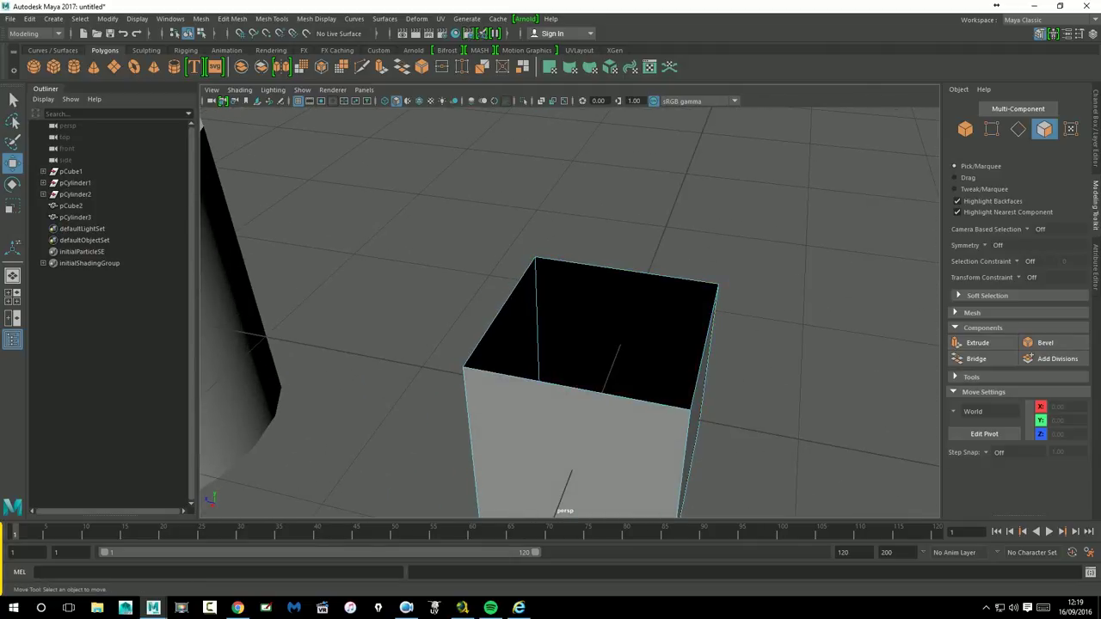
click(13, 99)
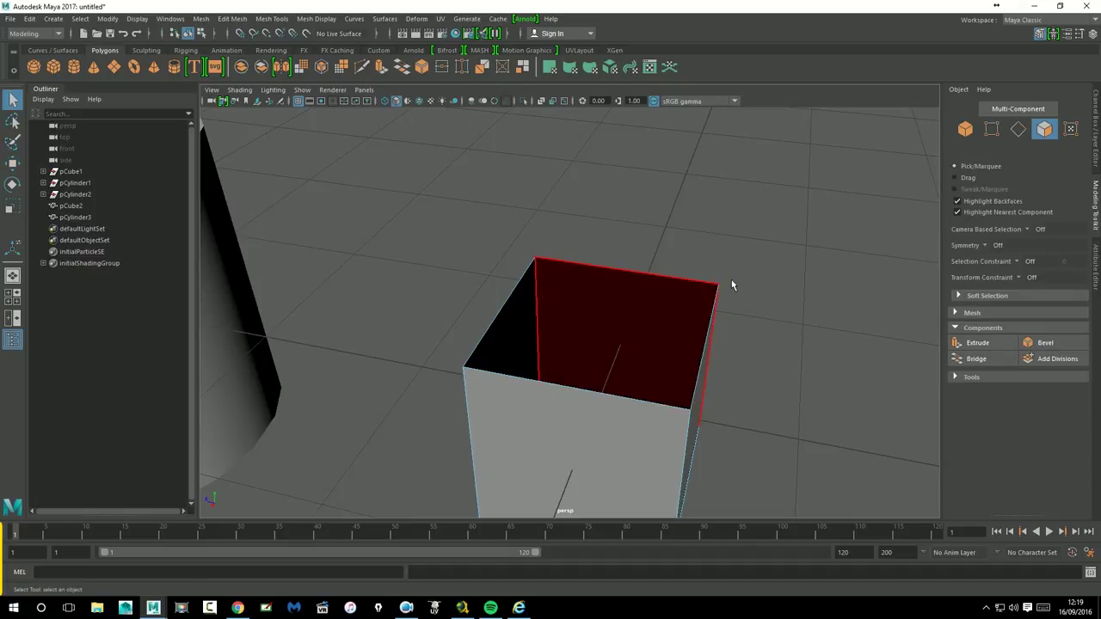
right_click(672, 277)
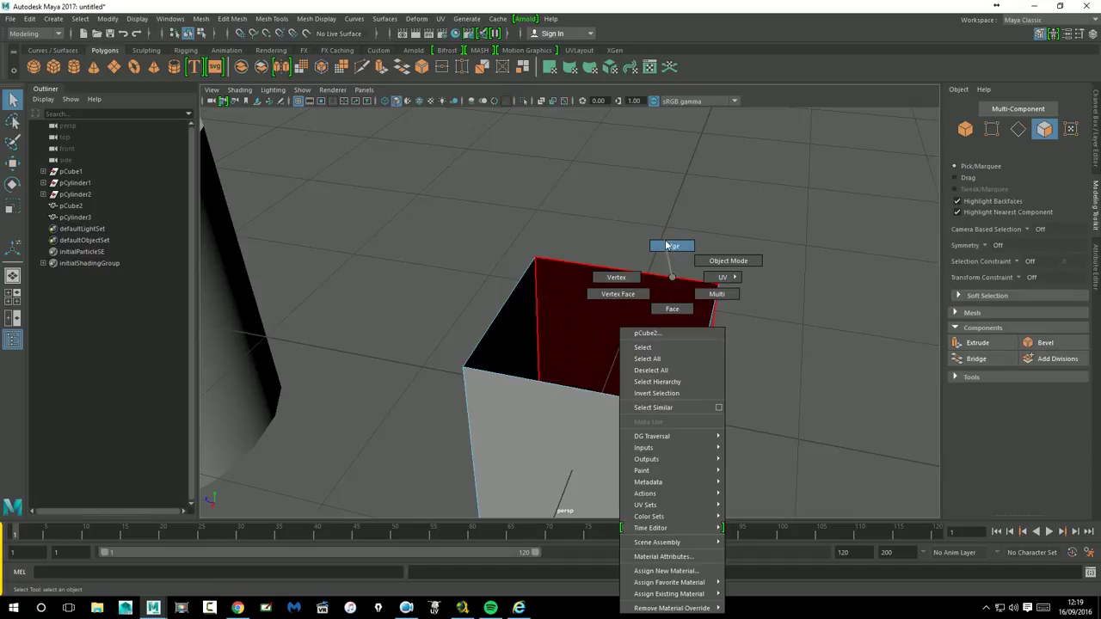
click(671, 246)
double_click(663, 279)
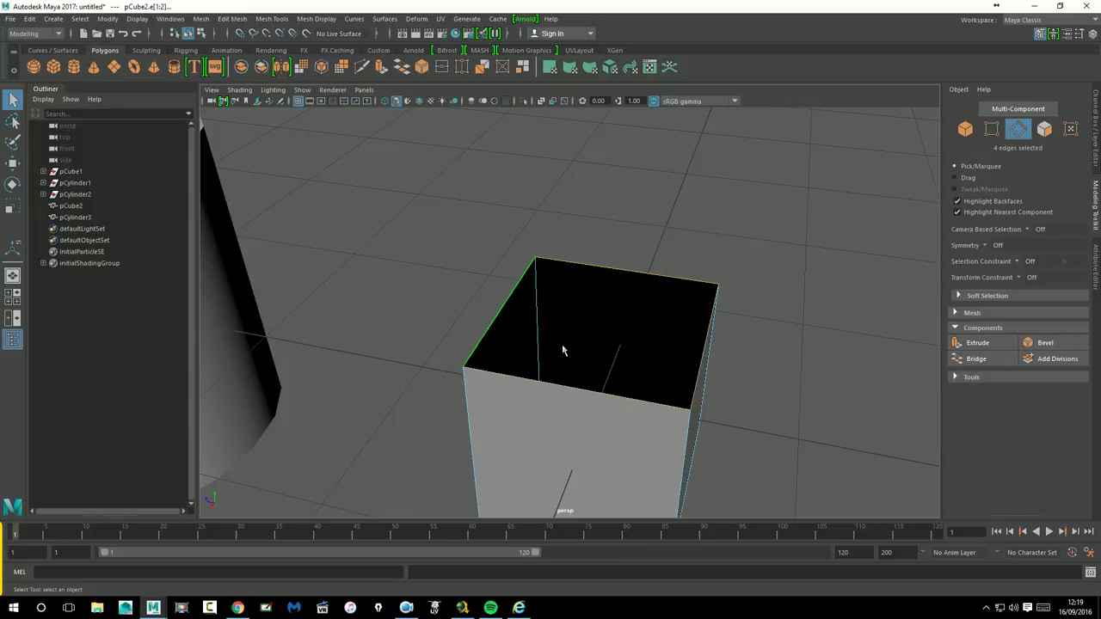
click(984, 368)
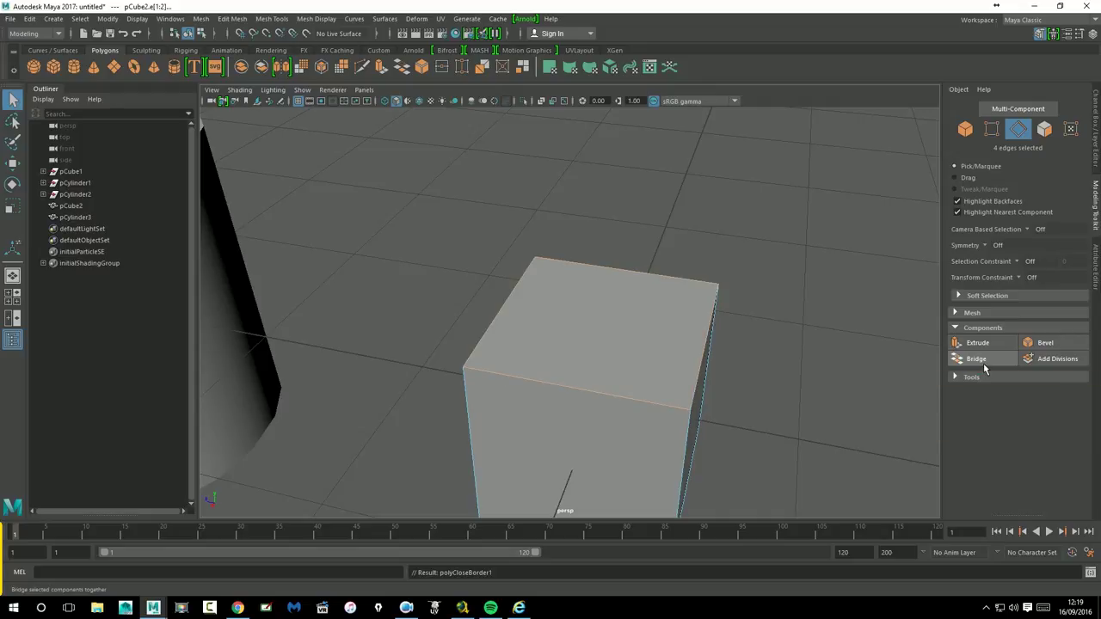
mouse_move(867, 381)
alt+mouse_down()
mouse_move(800, 366)
mouse_move(832, 368)
alt+mouse_up()
key(ctrl+z)
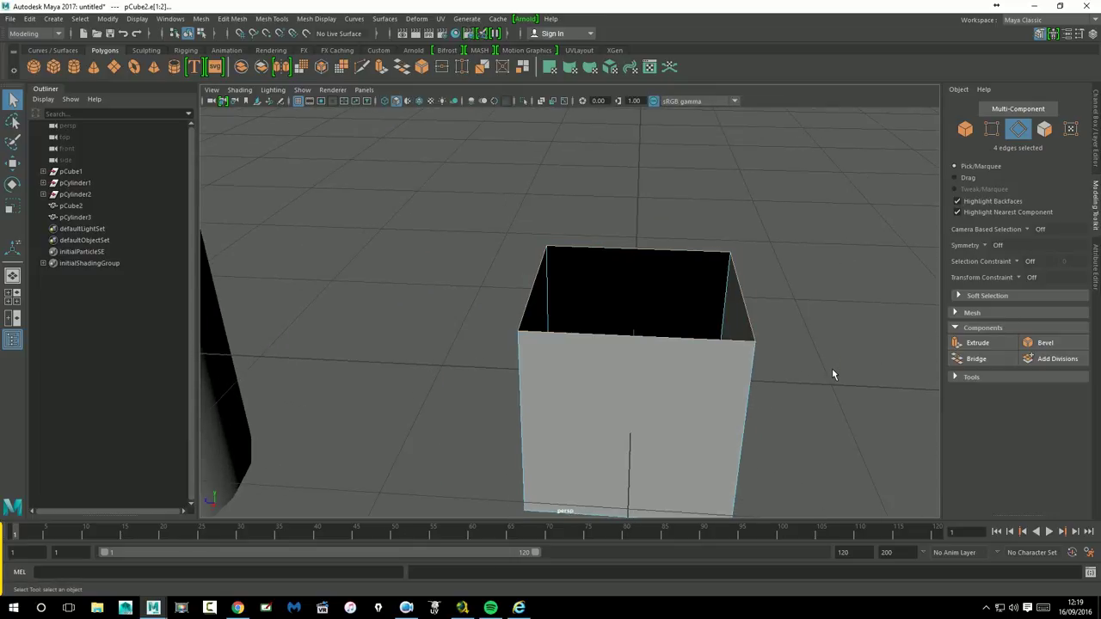
- Trial-bridge the front and back top edges, undo, then fill the full rim loop with one face
click(679, 247)
shift+click(706, 343)
click(976, 358)
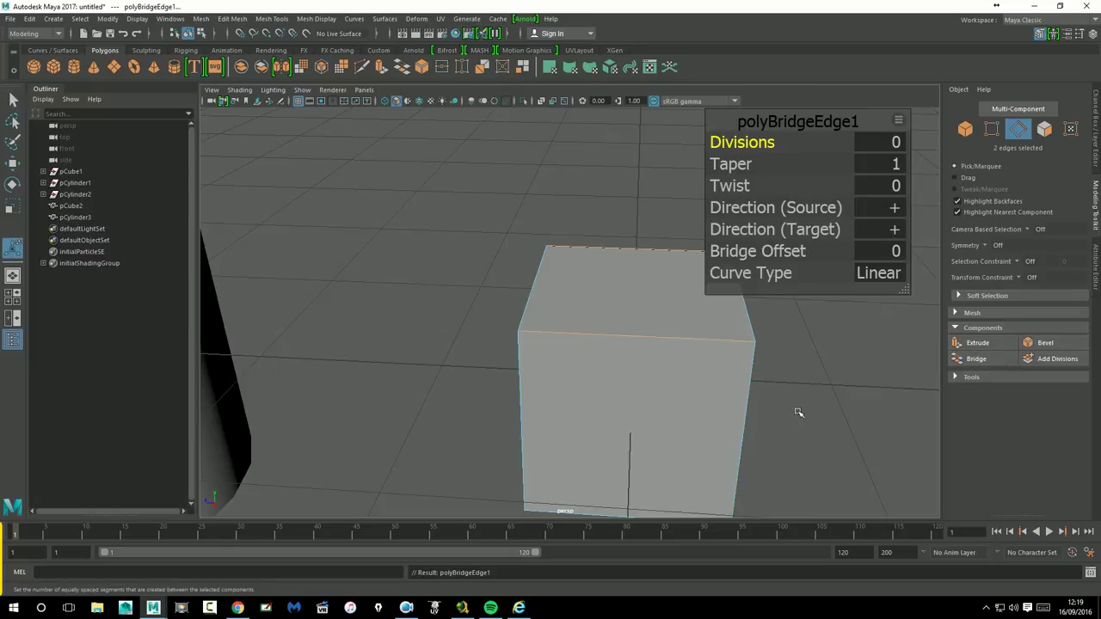
mouse_move(810, 400)
alt+mouse_down()
mouse_move(732, 401)
mouse_move(641, 369)
mouse_move(627, 378)
mouse_move(668, 332)
alt+mouse_up()
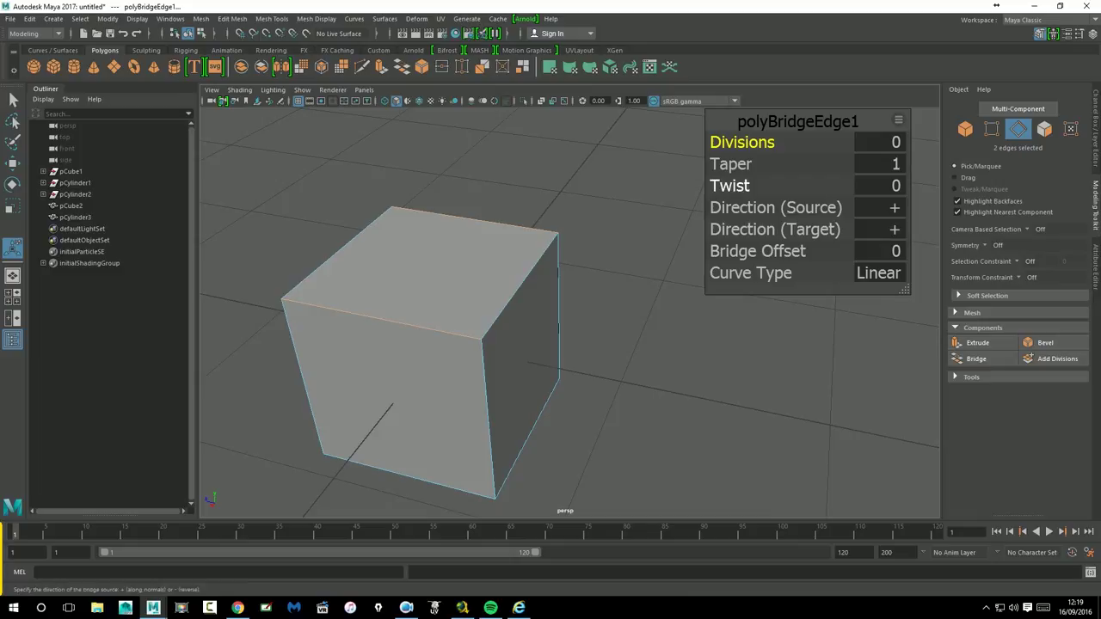
drag(798, 129, 790, 181)
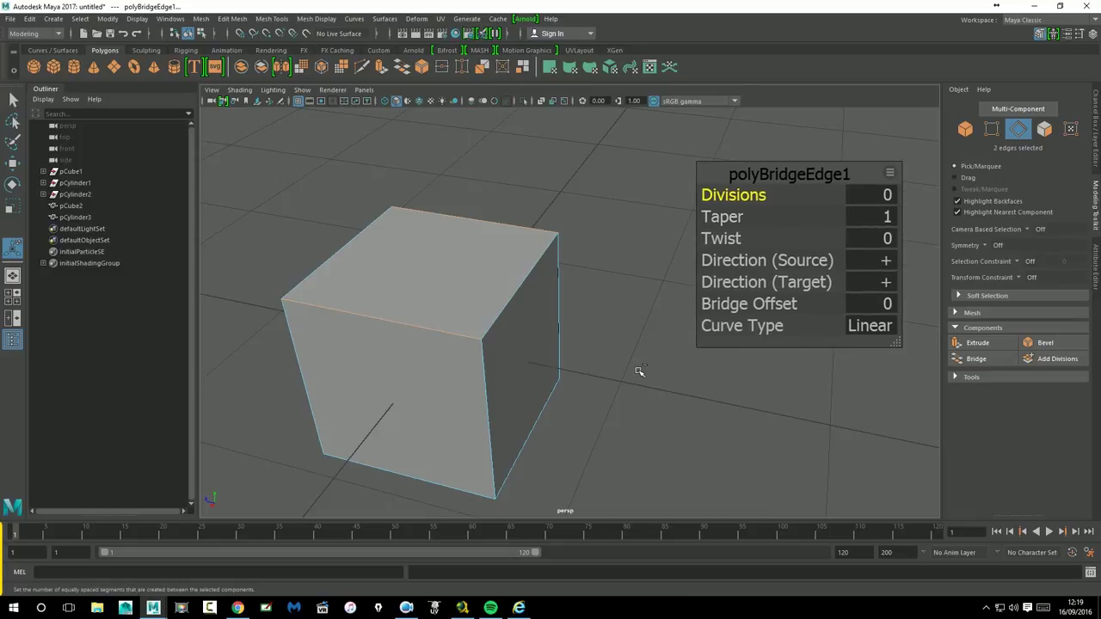
key(ctrl+z)
double_click(516, 294)
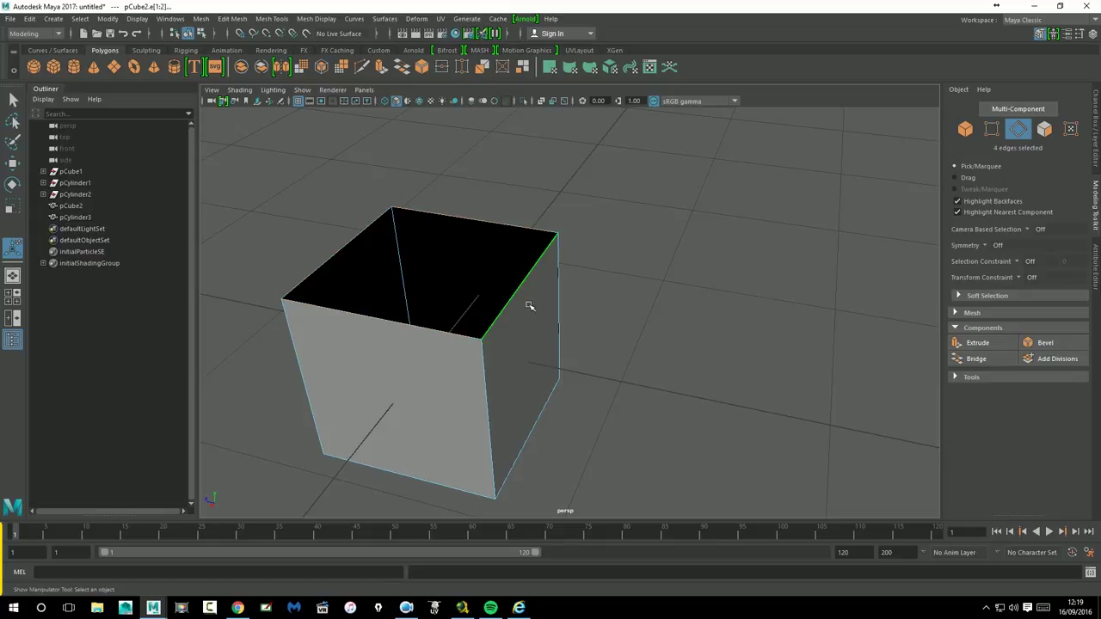
click(991, 364)
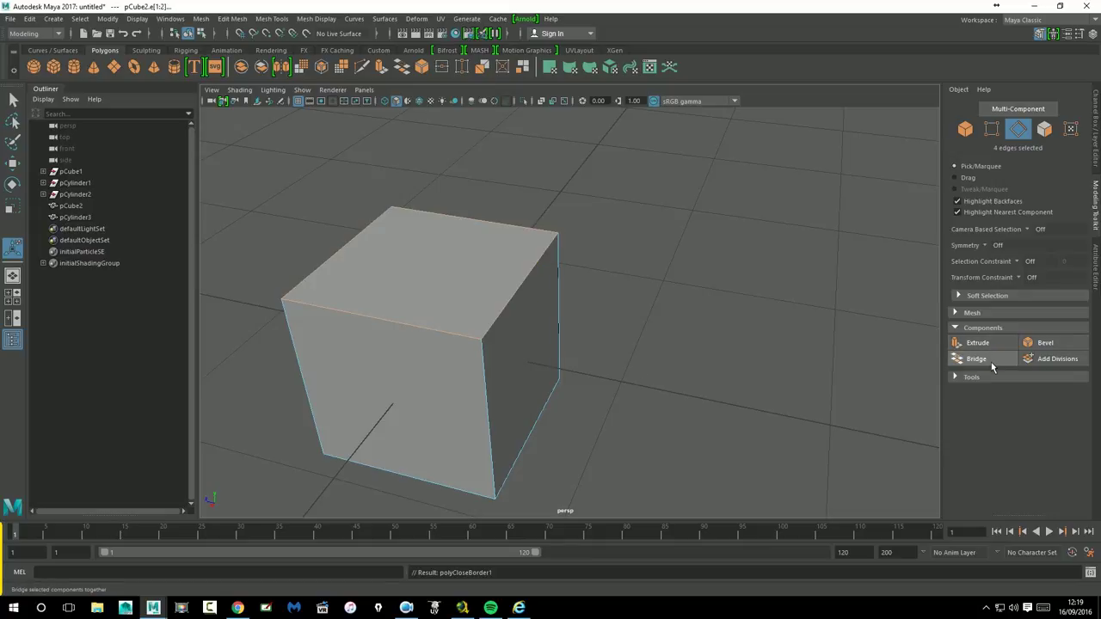
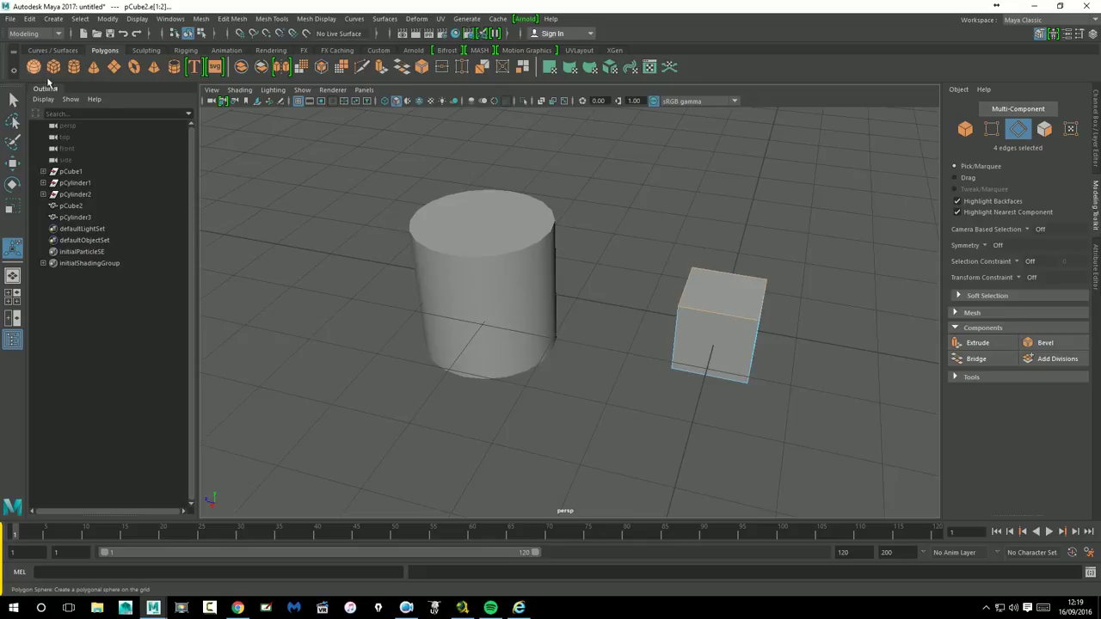
- Create a polygon sphere and move it off the cube
click(33, 68)
key(w)
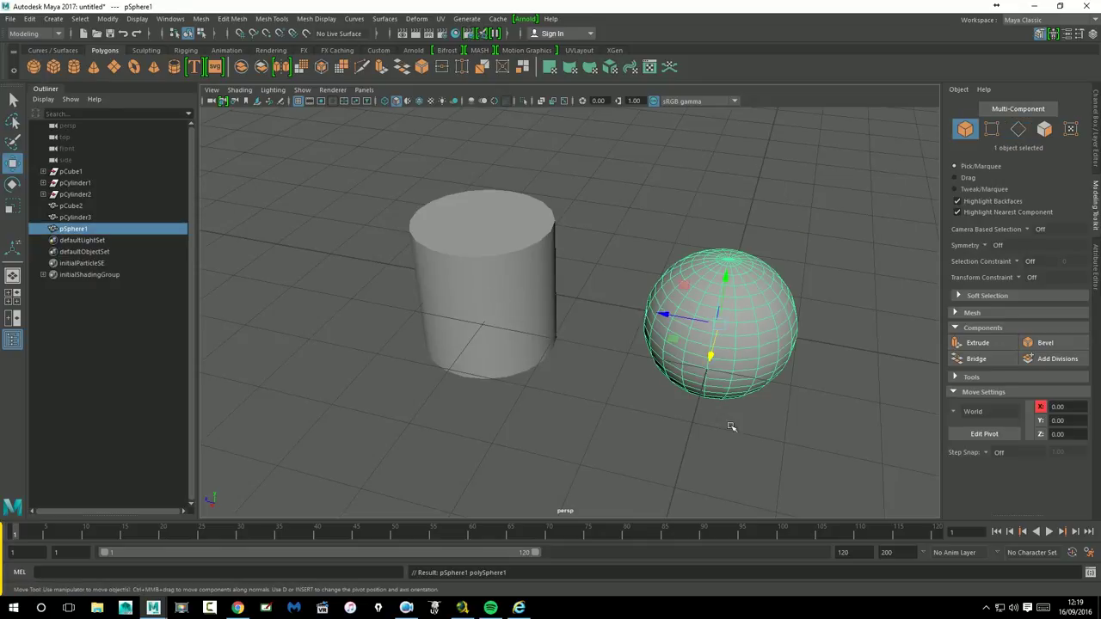
alt+middle_drag(730, 427, 550, 300)
alt+right_drag(550, 299, 720, 326)
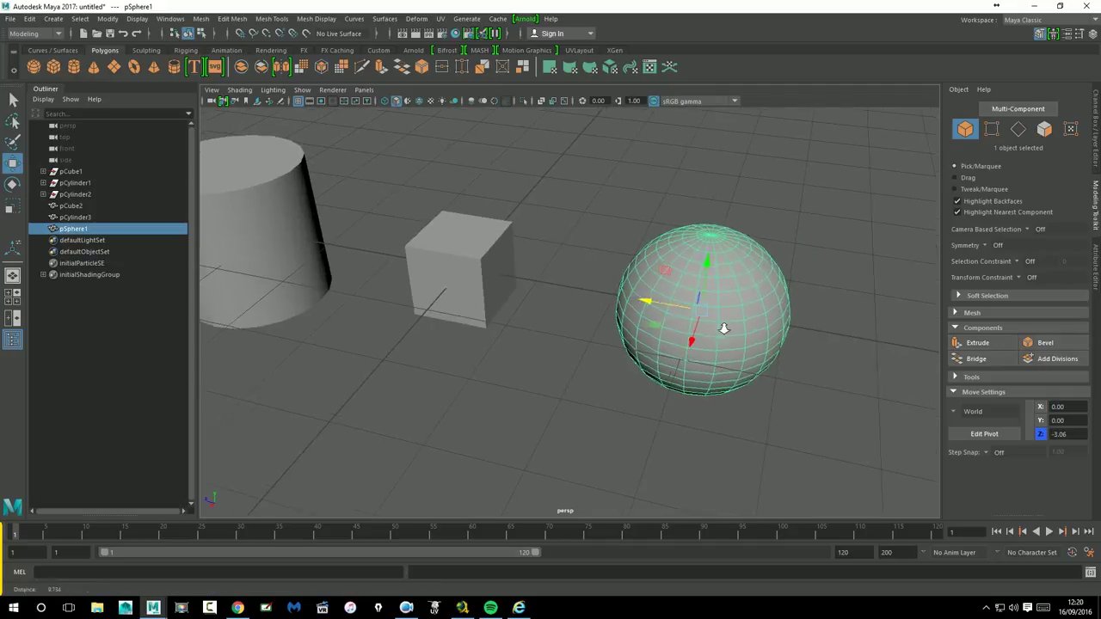
- Delete four adjacent faces on the sphere to open a hole
mouse_move(825, 277)
right_down()
mouse_move(821, 335)
mouse_move(825, 309)
right_up()
click(850, 325)
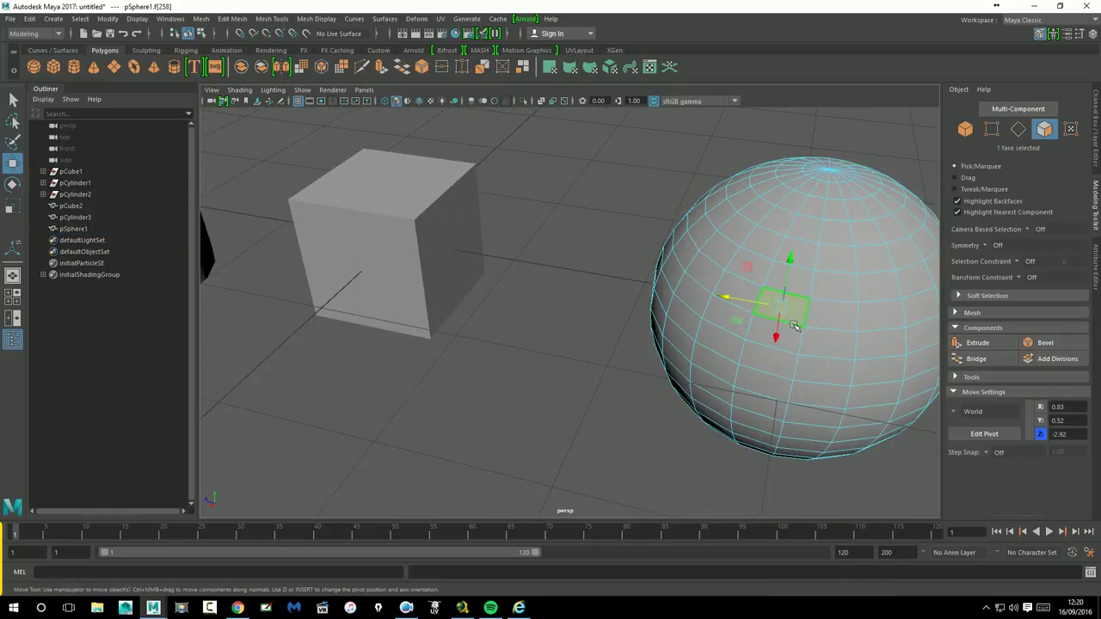
key(Delete)
click(848, 323)
key(Delete)
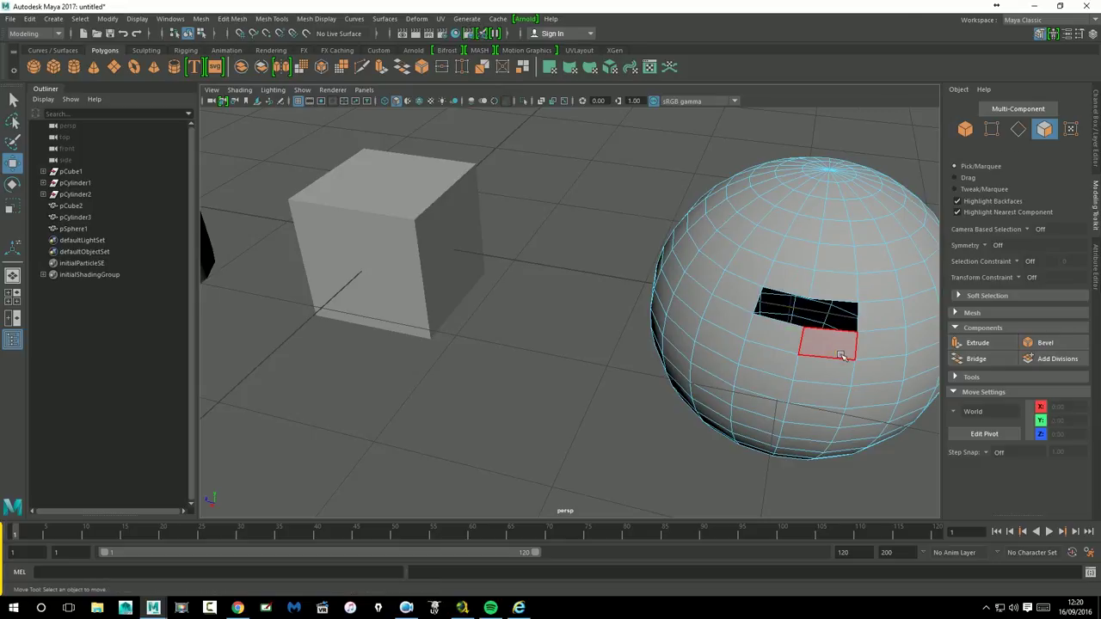
click(839, 342)
key(Delete)
click(788, 345)
key(Delete)
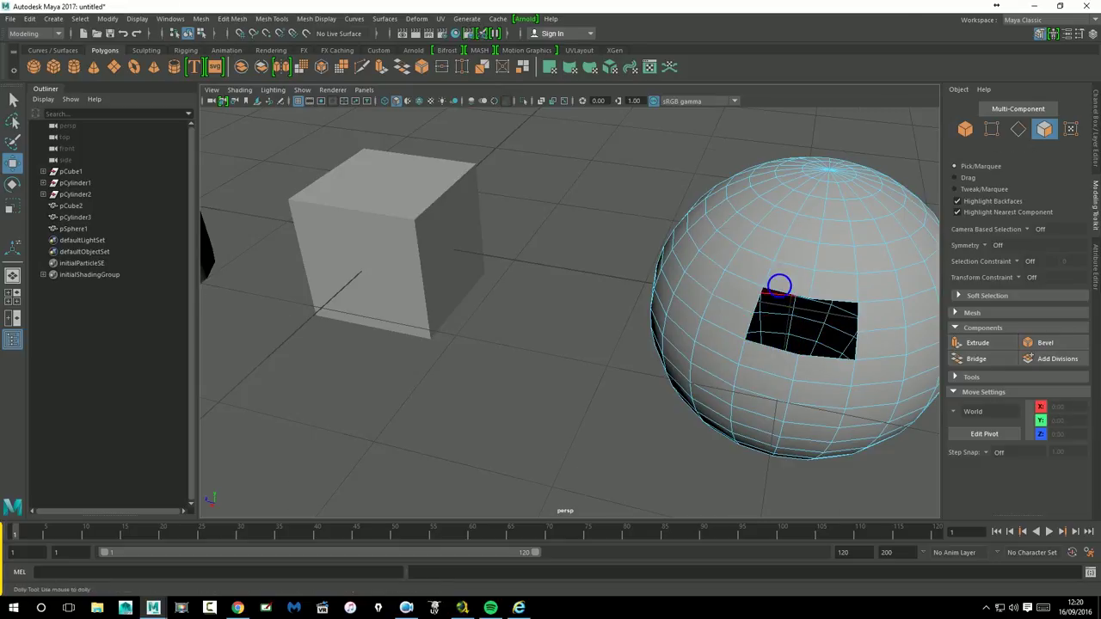
- Select the hole's border edge loop and fill it with a new face
alt+drag(781, 295, 691, 281)
right_drag(691, 281, 688, 248)
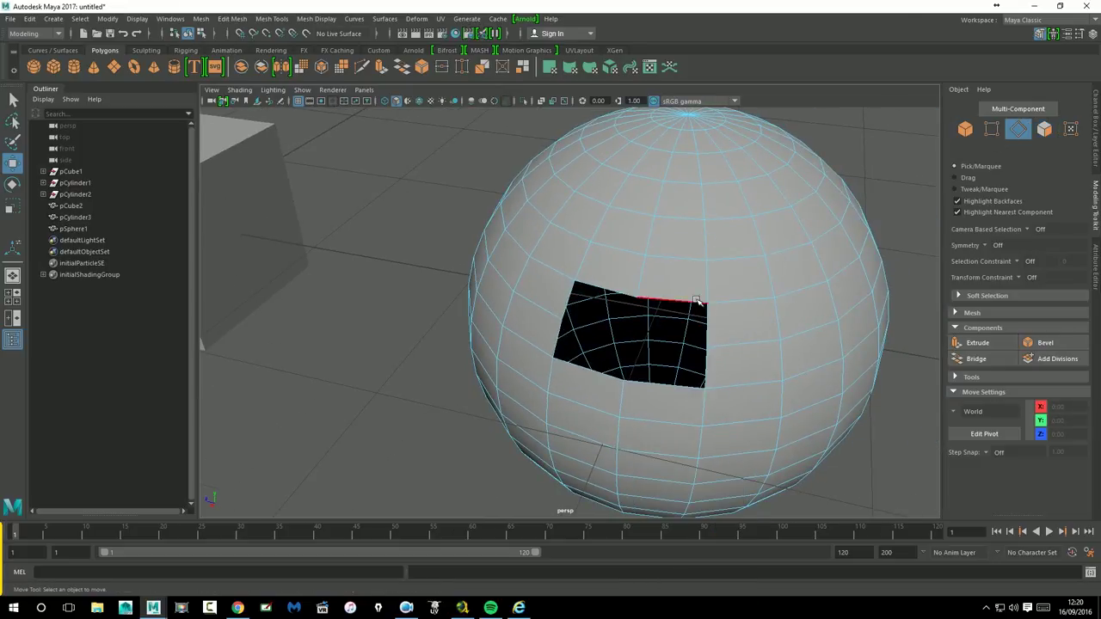
double_click(693, 300)
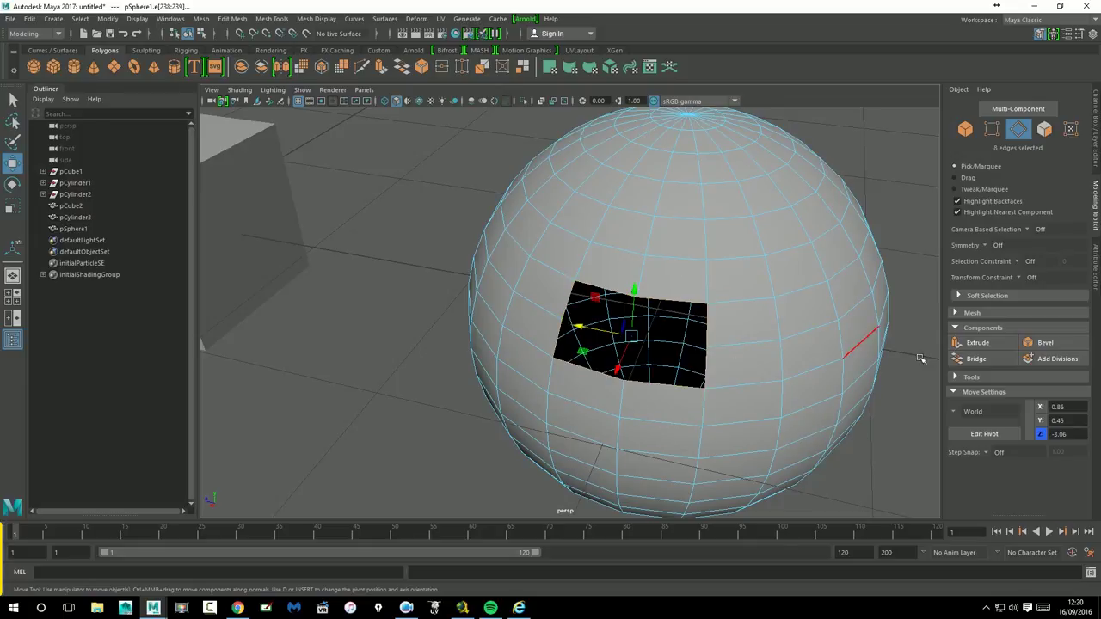
click(988, 367)
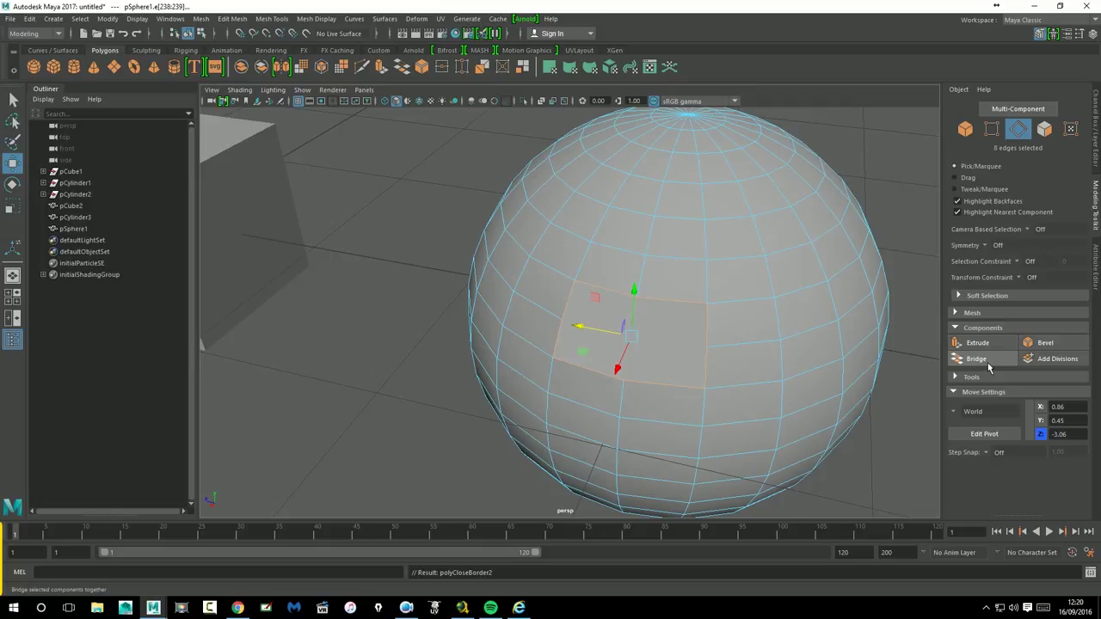
mouse_move(740, 296)
alt+mouse_down()
mouse_move(594, 391)
mouse_move(511, 297)
alt+mouse_up()
mouse_move(533, 385)
alt+middle_down()
mouse_move(525, 397)
mouse_move(677, 450)
alt+middle_up()
- Delete the top face of the cube
click(568, 383)
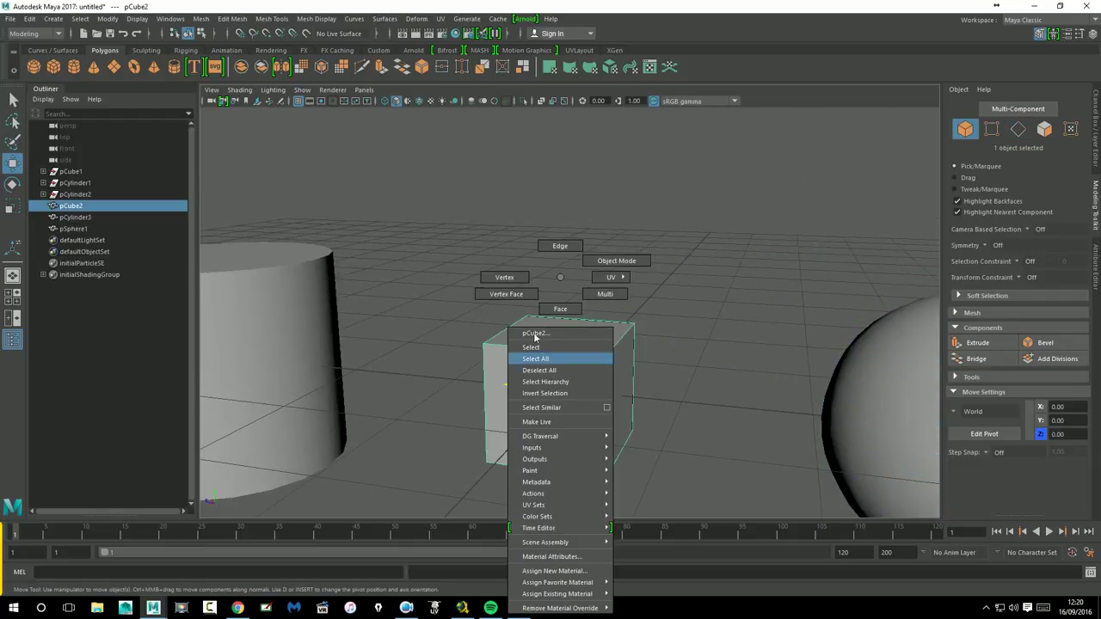
click(580, 331)
mouse_move(556, 293)
right_down()
mouse_move(560, 307)
mouse_move(578, 258)
right_up()
click(581, 331)
key(Delete)
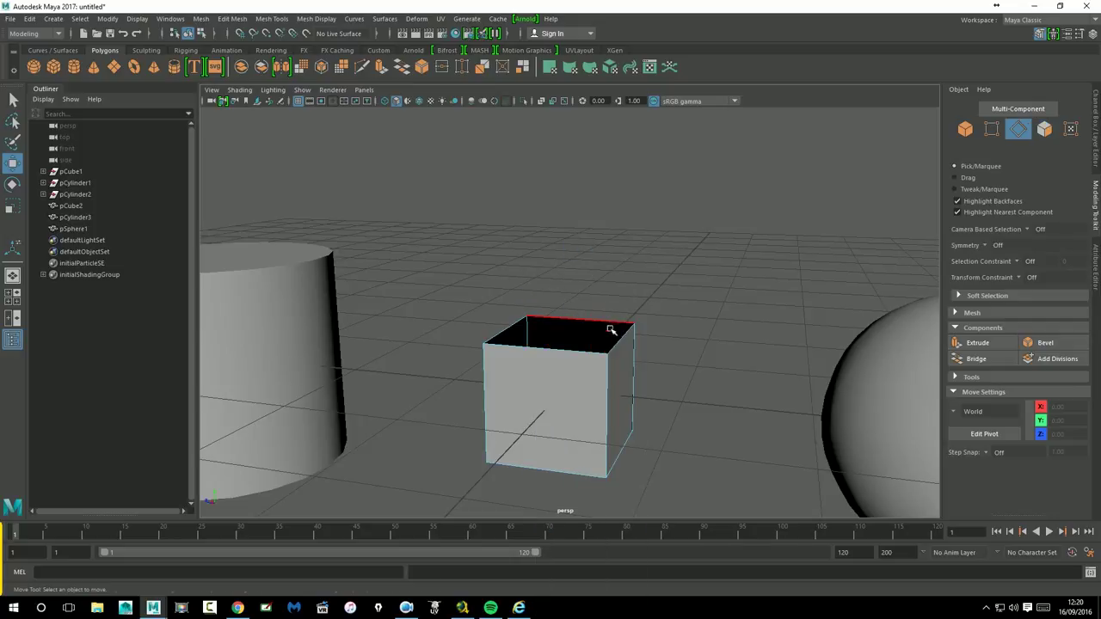
- Bridge the cube's back and front top edges across the opening
click(610, 330)
alt+drag(464, 386, 516, 460)
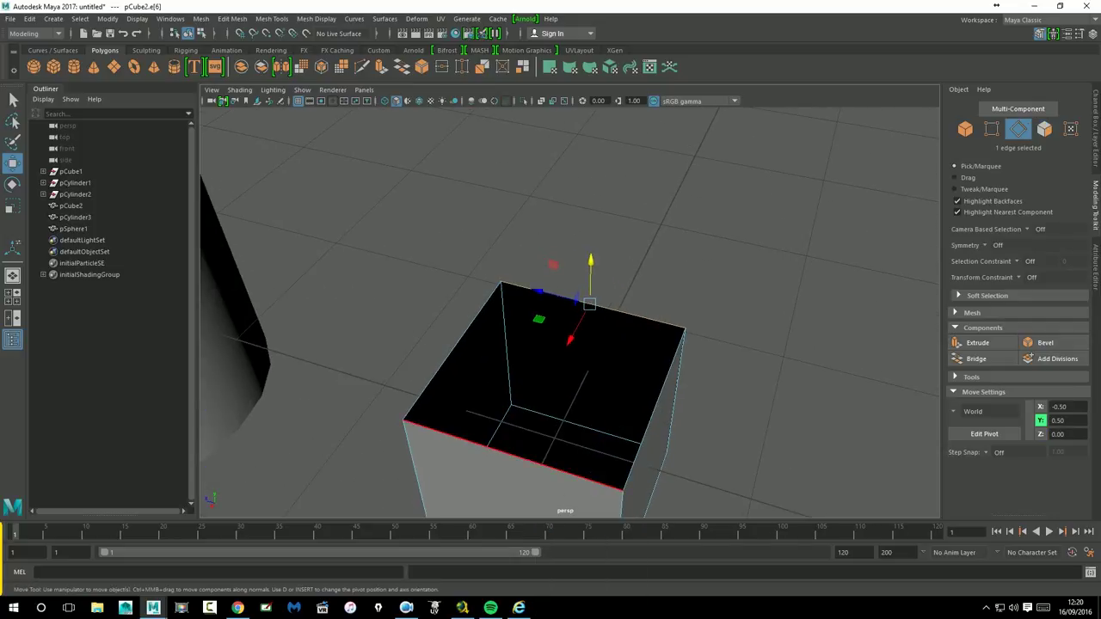
shift+click(587, 484)
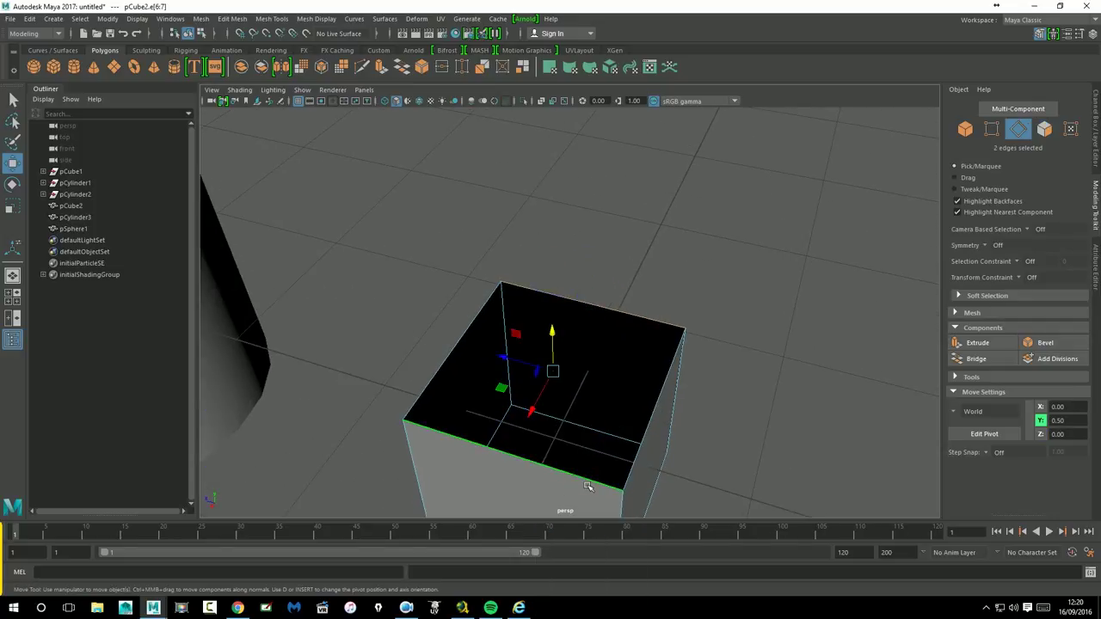
click(988, 367)
mouse_move(811, 401)
alt+mouse_down()
mouse_move(769, 373)
mouse_move(790, 232)
alt+mouse_up()
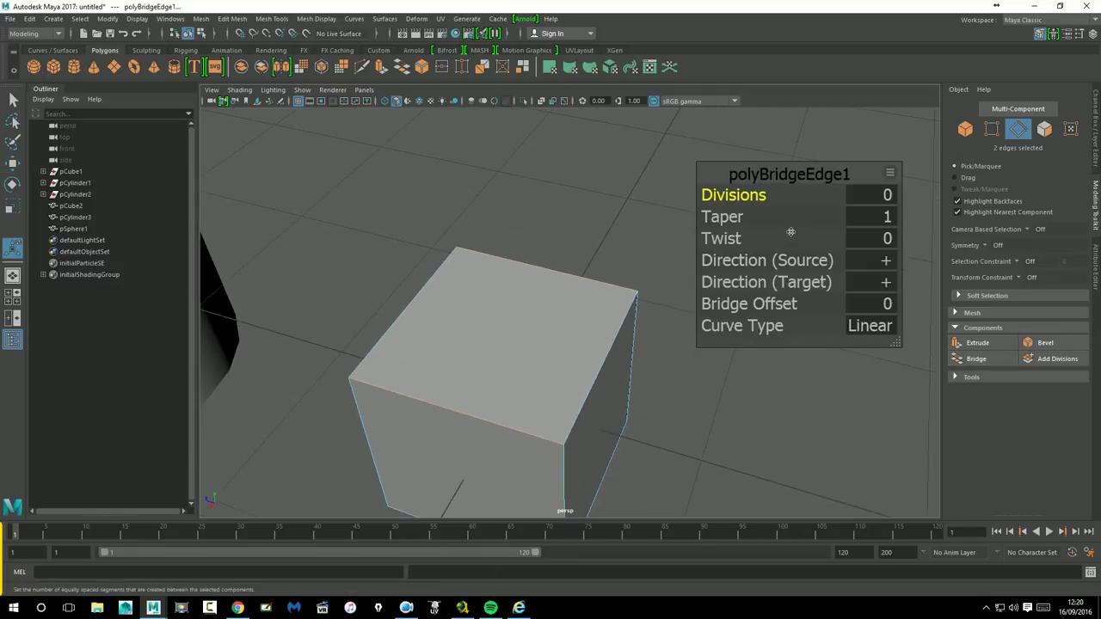
mouse_move(534, 307)
alt+mouse_down()
mouse_move(565, 297)
mouse_move(558, 290)
alt+mouse_up()
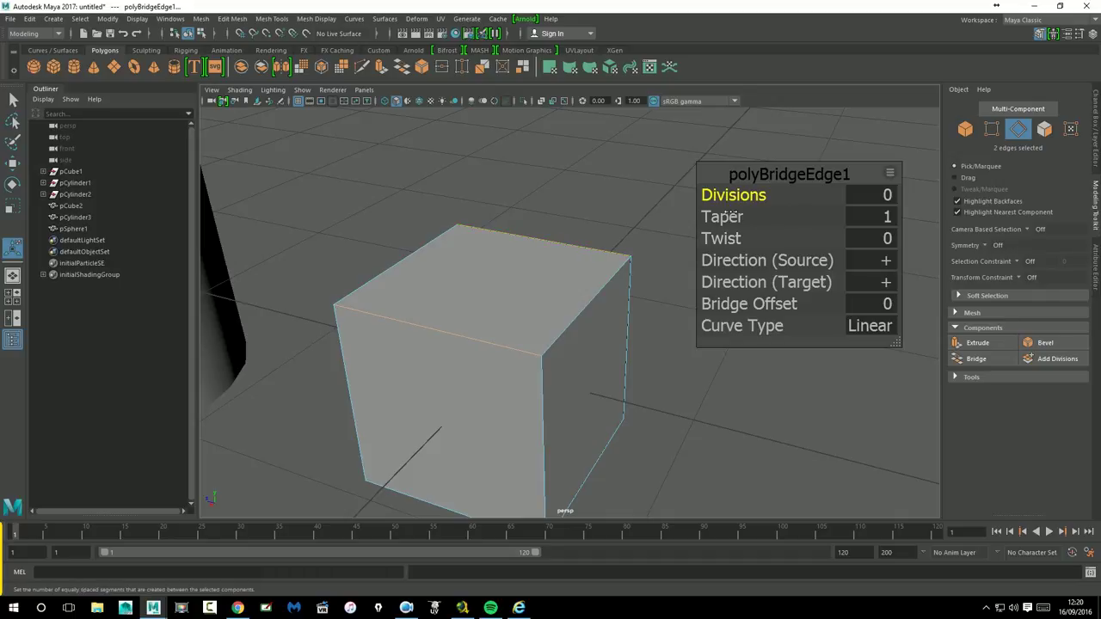
- Set the bridge Divisions to 6 and return the cube to Object Mode
middle_drag(722, 217, 763, 213)
right_drag(452, 276, 497, 295)
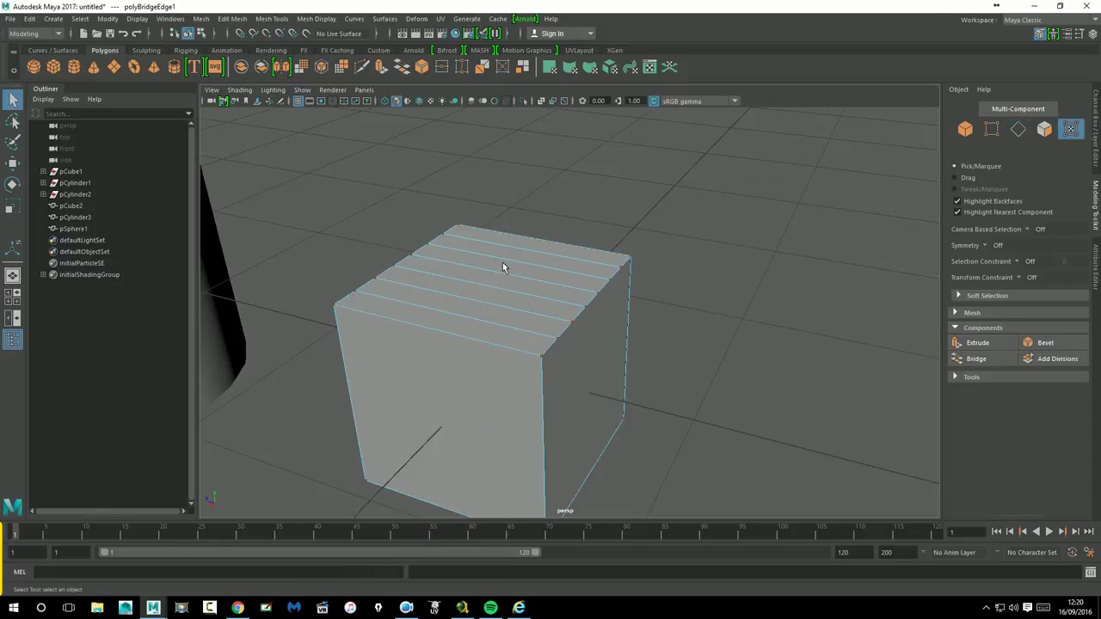
right_click(465, 277)
click(522, 261)
scroll(527, 314, down, 5)
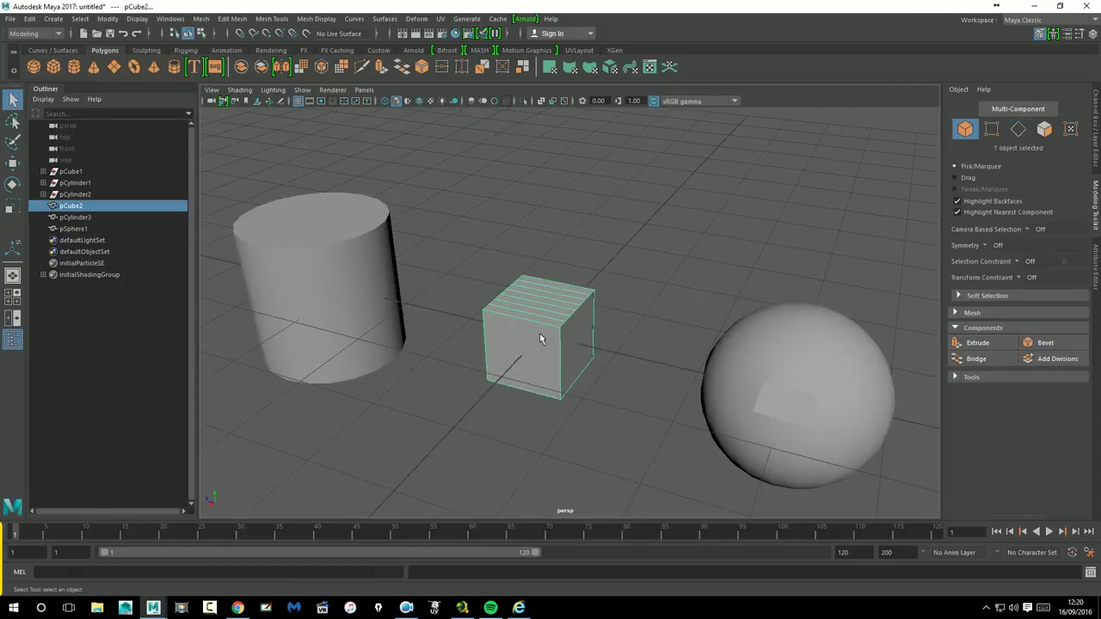
- Delete the sphere
click(865, 393)
key(Delete)
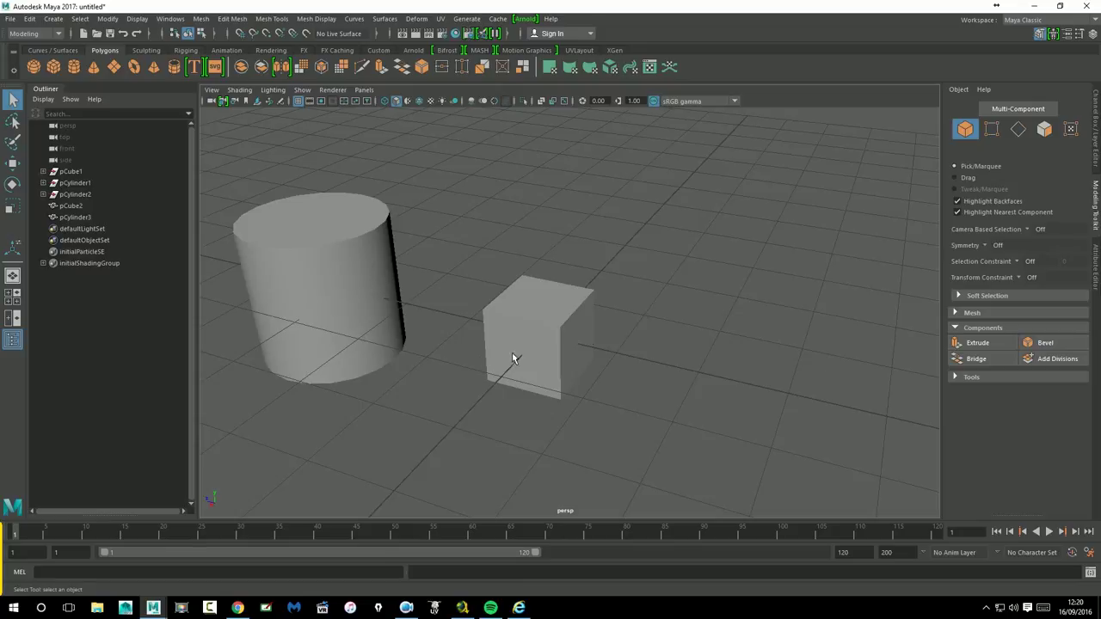
click(512, 359)
alt+drag(525, 380, 602, 379)
- Delete a side face of the cylinder to open a hole
click(503, 347)
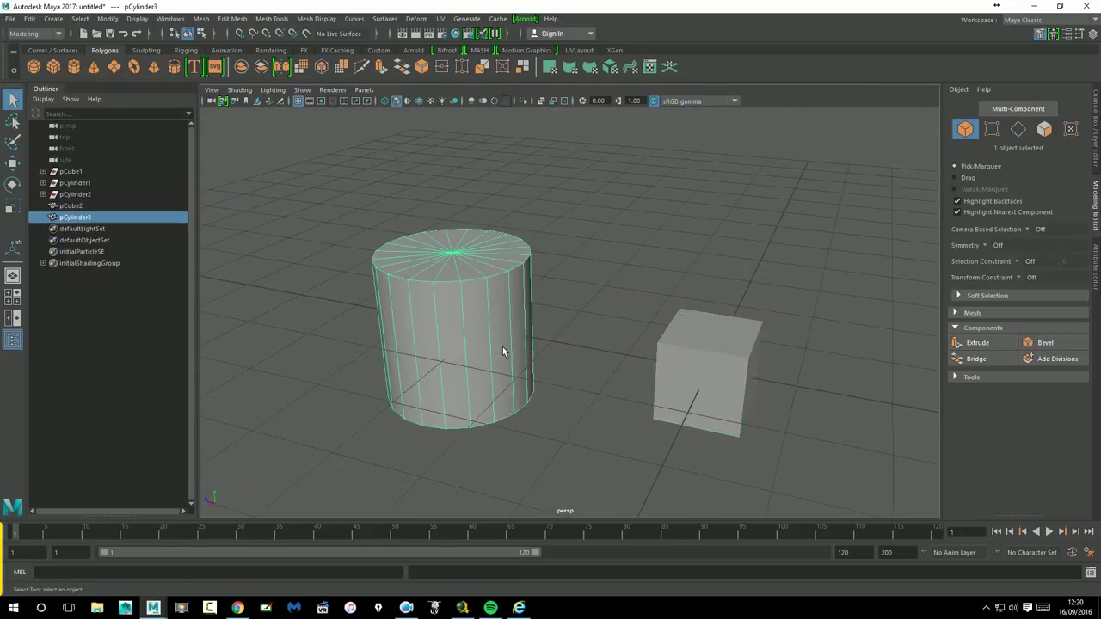
right_drag(502, 347, 496, 307)
click(526, 354)
key(Delete)
click(508, 378)
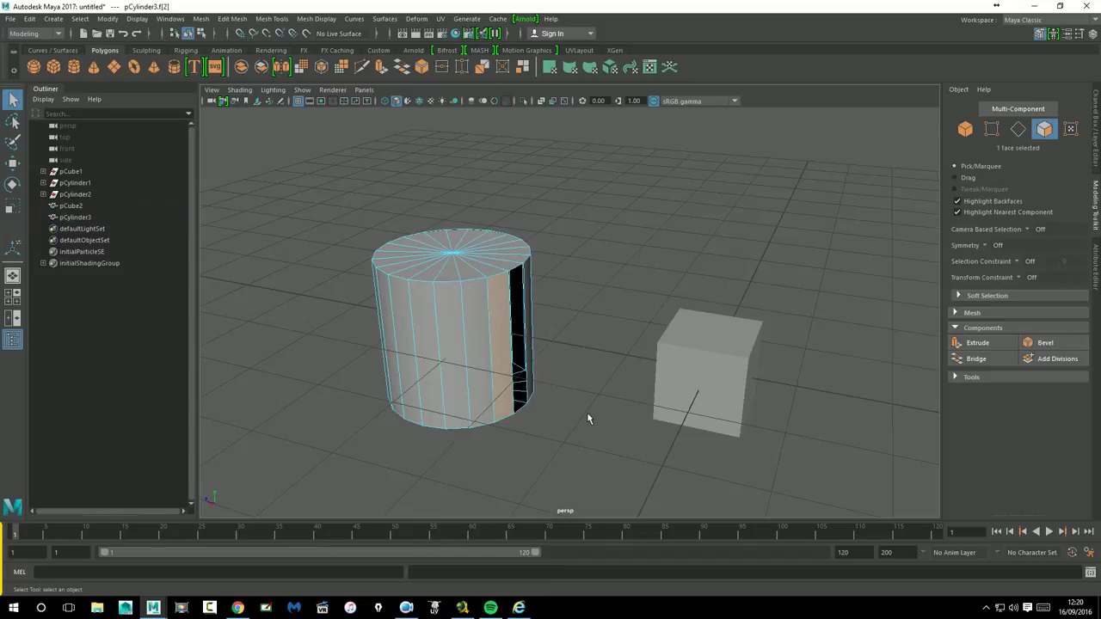
alt+drag(588, 416, 659, 364)
- Delete the original cube's left face
click(665, 340)
right_click(659, 332)
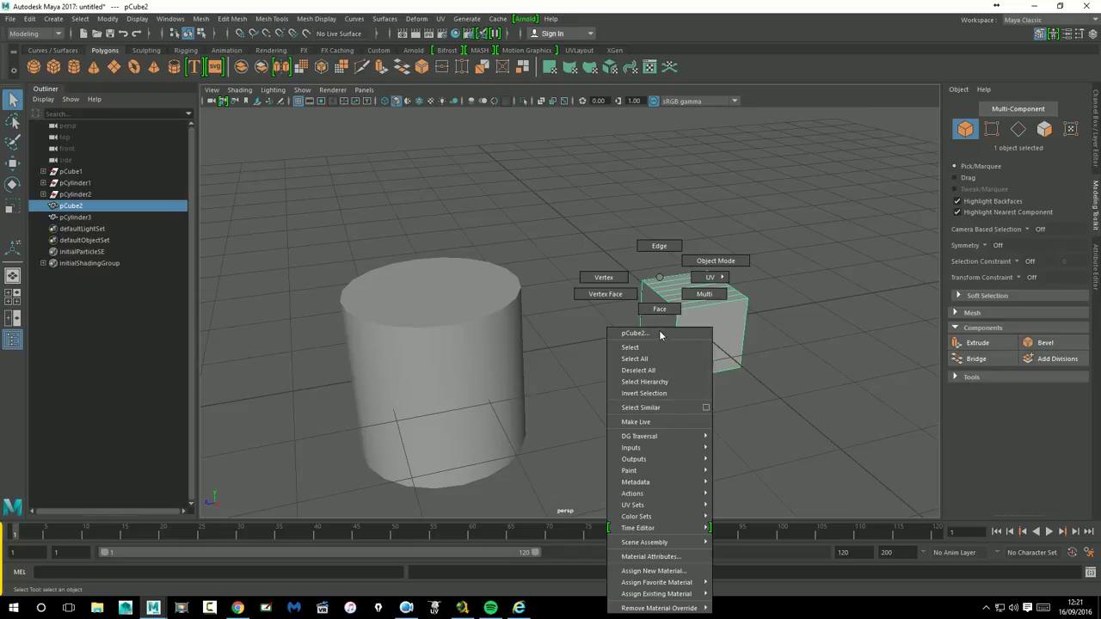
click(659, 309)
click(664, 329)
key(Delete)
mouse_move(646, 448)
alt+mouse_down()
mouse_move(555, 445)
mouse_move(642, 435)
mouse_move(688, 405)
alt+mouse_up()
- Delete the original cube entirely
click(758, 356)
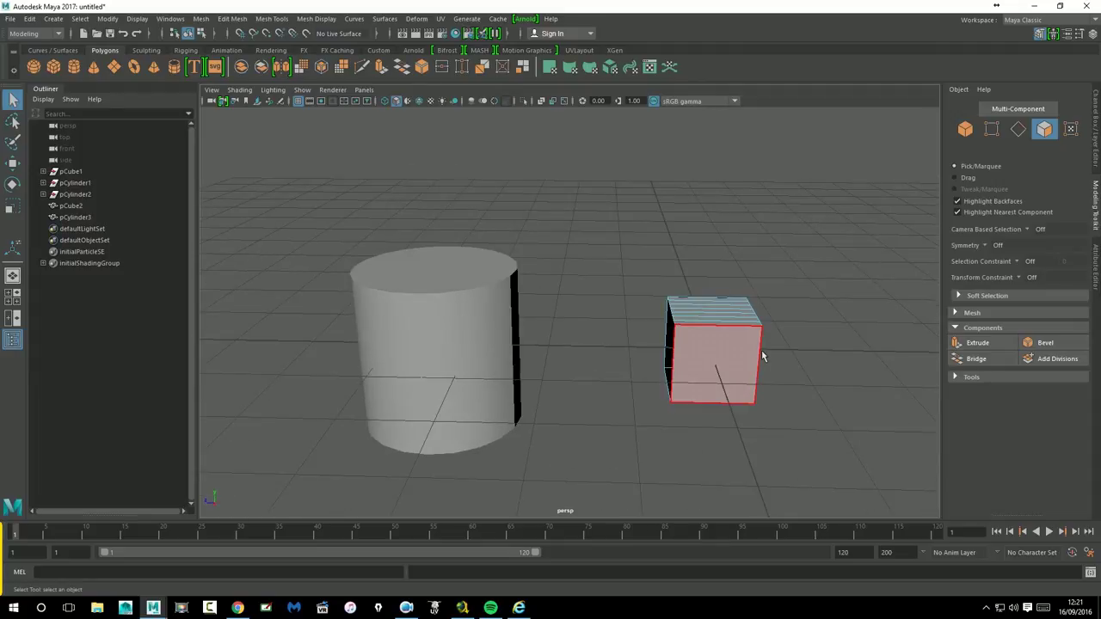
right_drag(762, 356, 813, 277)
click(638, 380)
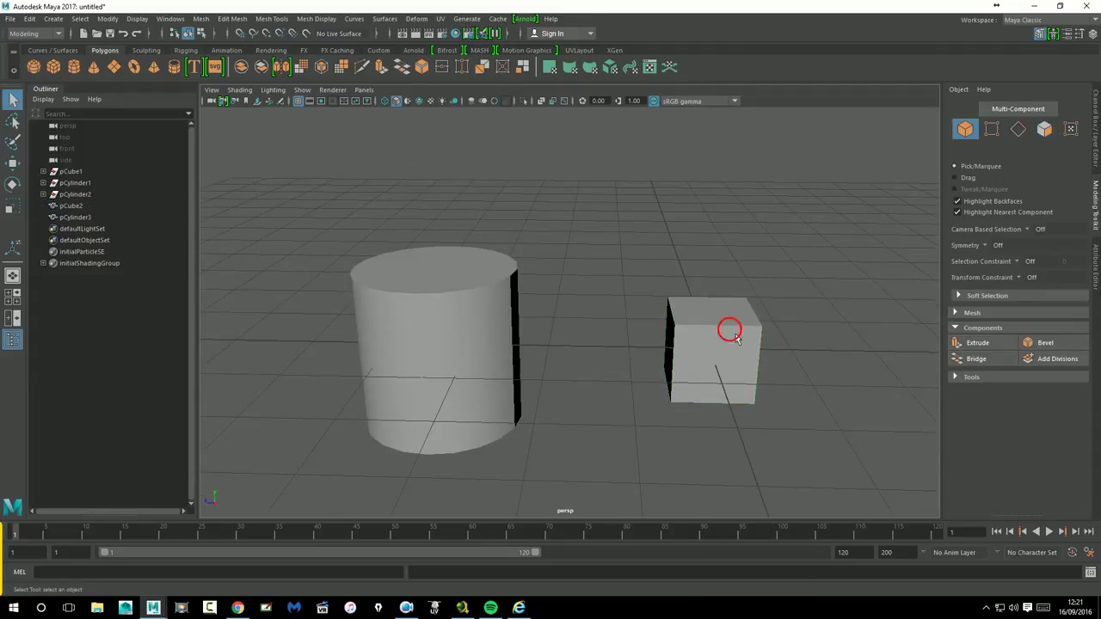
click(736, 338)
key(Delete)
- Create a new polygon cube, delete its left face, and select it with the cylinder
click(53, 67)
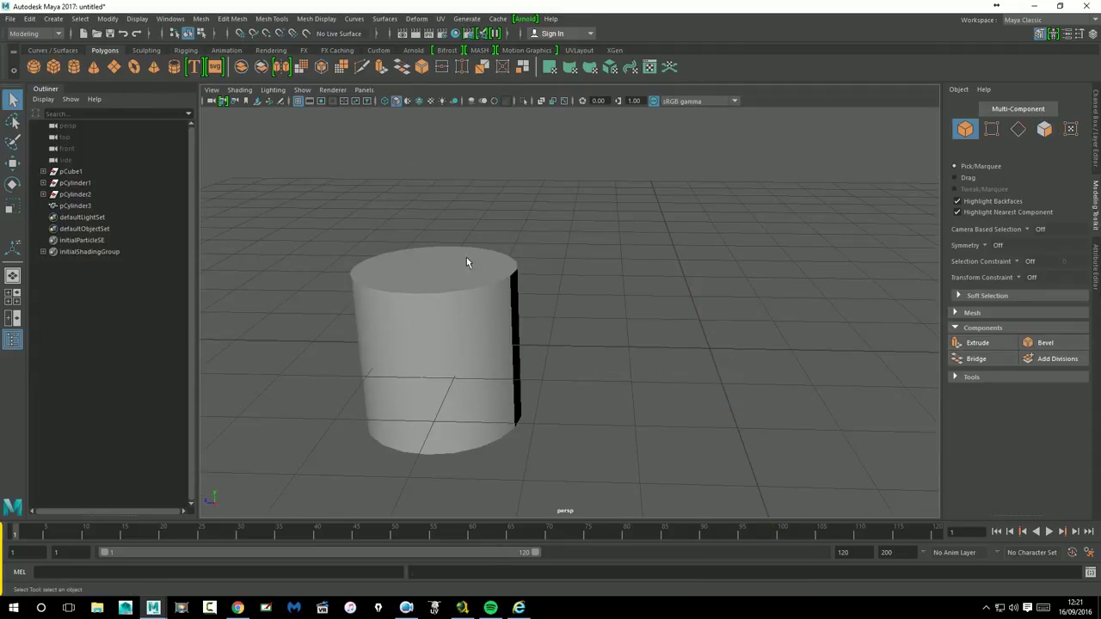
alt+drag(703, 357, 680, 338)
right_drag(675, 297, 662, 338)
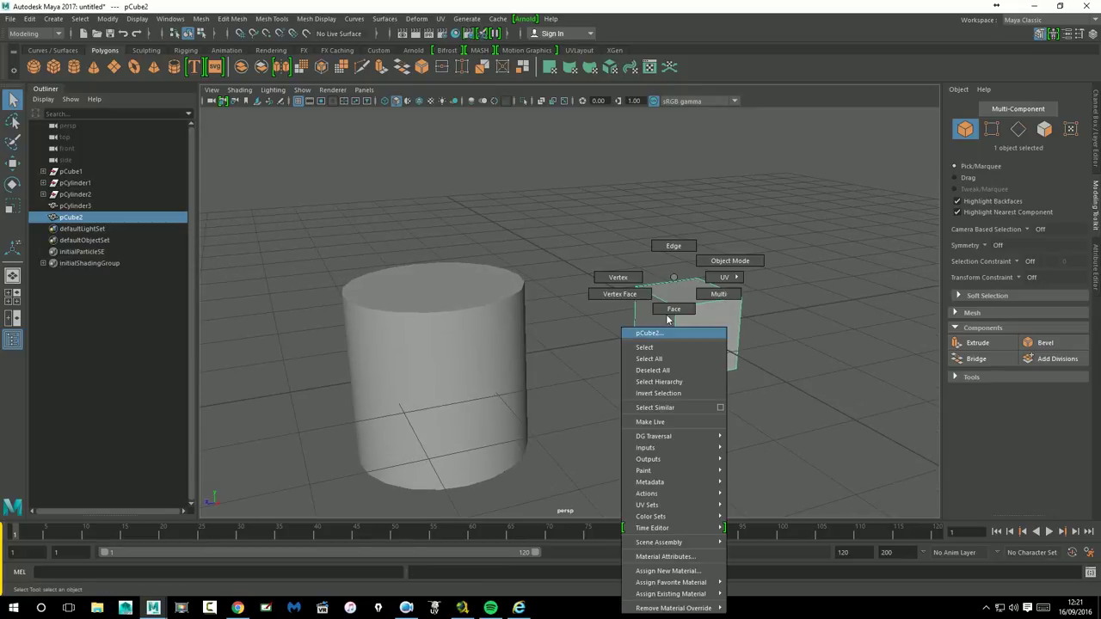
click(674, 349)
key(Delete)
click(688, 402)
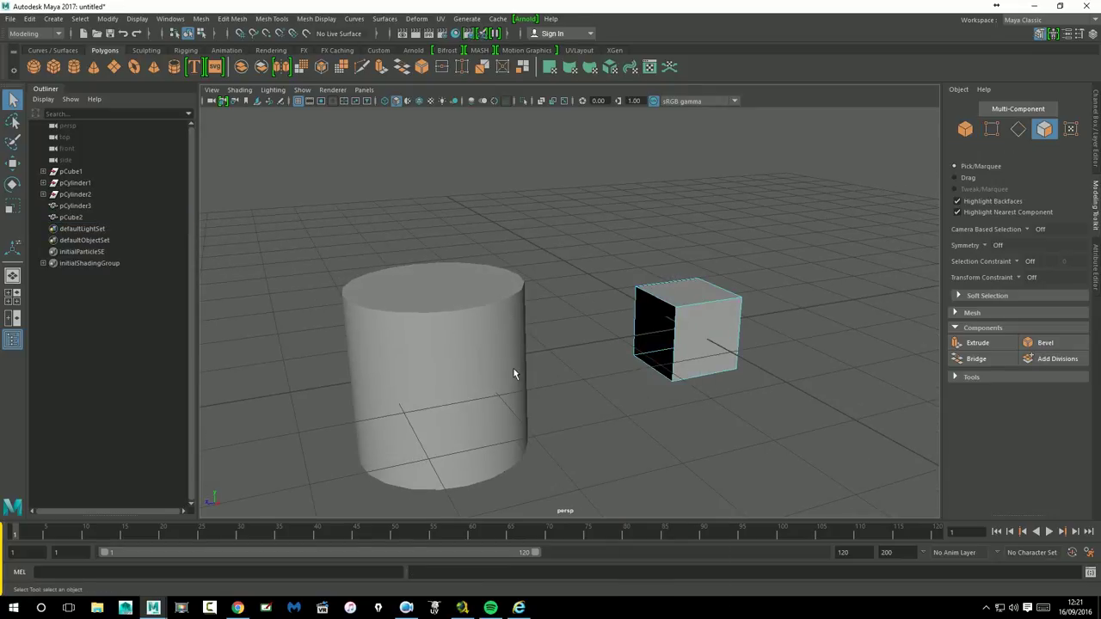
right_drag(705, 282, 761, 261)
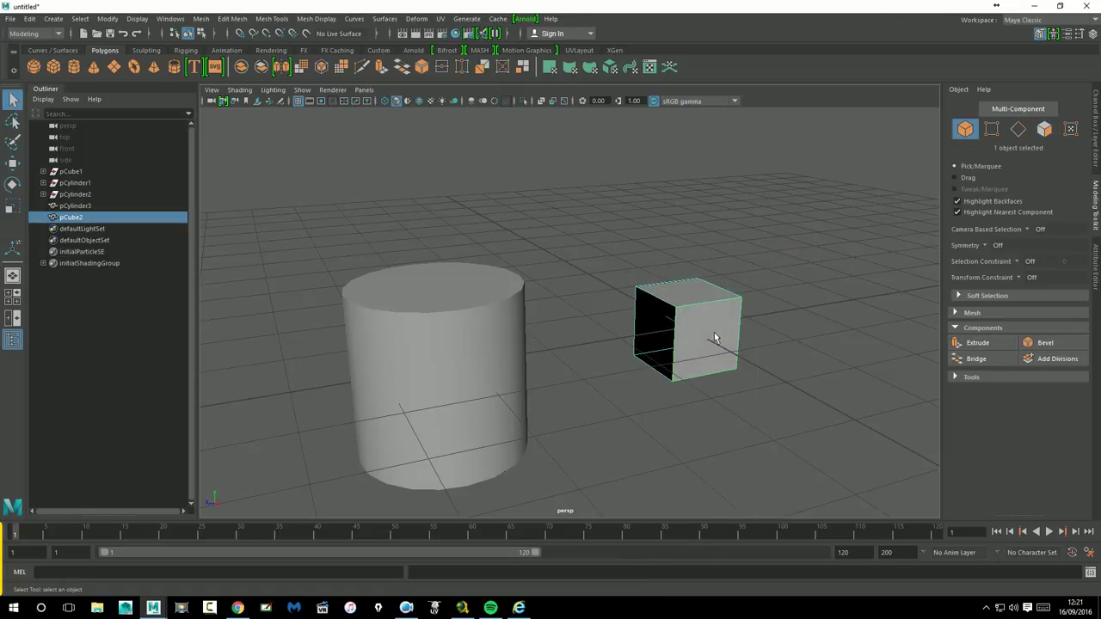
shift+click(455, 318)
click(20, 166)
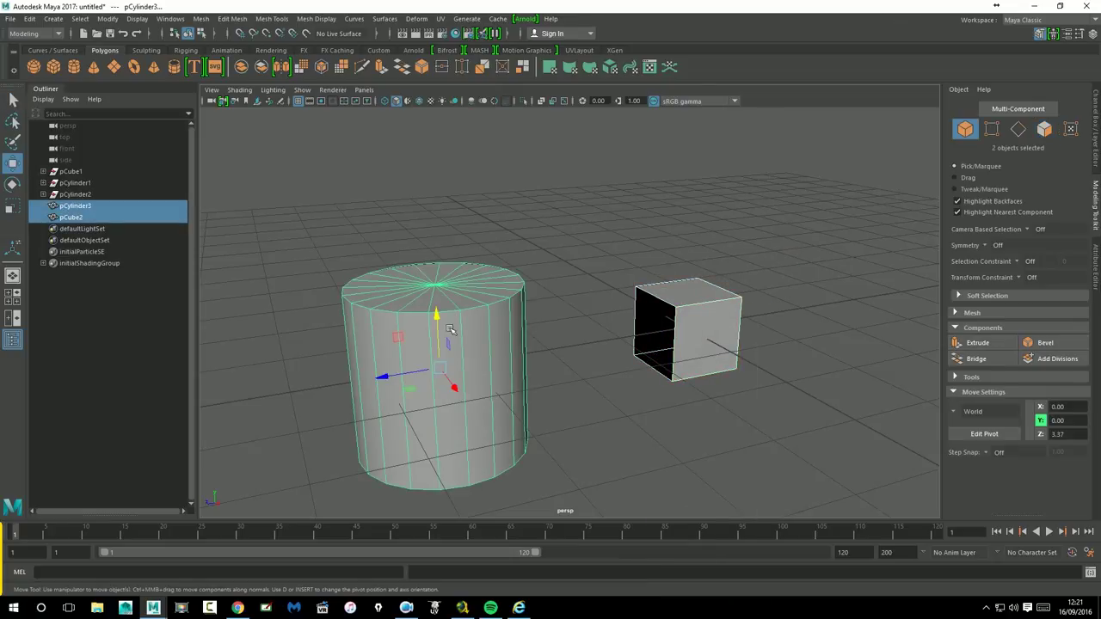
- Raise the cylinder and cube to Y 1.25, undoing a trial scale
drag(437, 312, 474, 216)
mouse_move(639, 302)
alt+mouse_down()
mouse_move(591, 333)
mouse_move(681, 347)
mouse_move(619, 341)
alt+mouse_up()
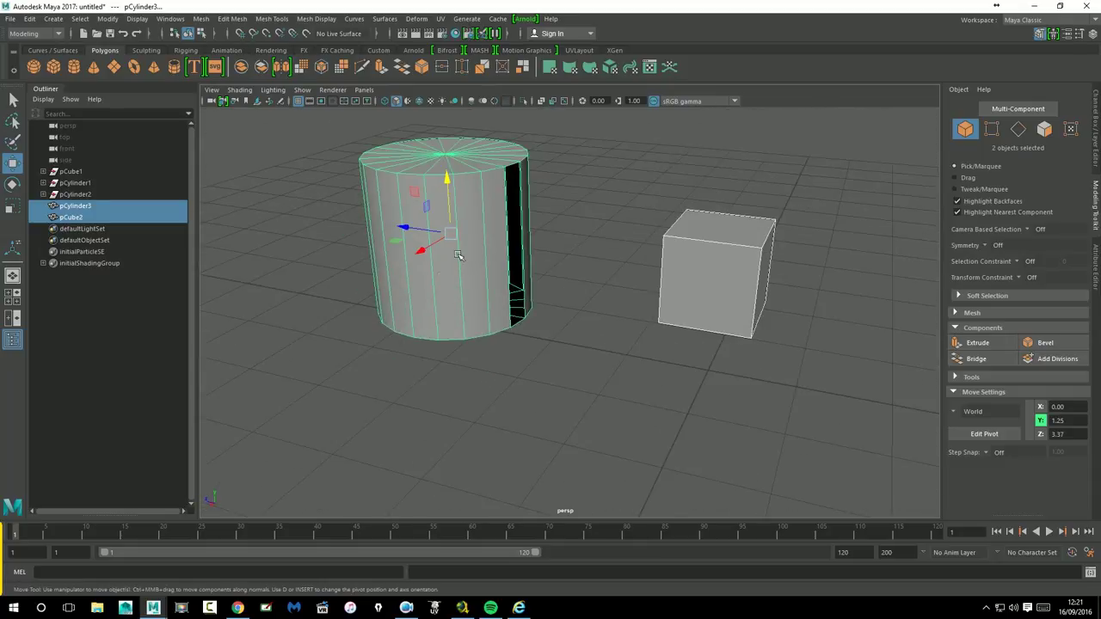
click(12, 206)
mouse_move(458, 191)
mouse_down()
mouse_move(458, 225)
mouse_move(452, 210)
mouse_up()
key(ctrl+z)
key(ctrl+z)
- Zoom in on both objects and select the cylinder on its own
click(492, 259)
mouse_move(499, 260)
alt+right_down()
mouse_move(688, 278)
mouse_move(747, 268)
alt+right_up()
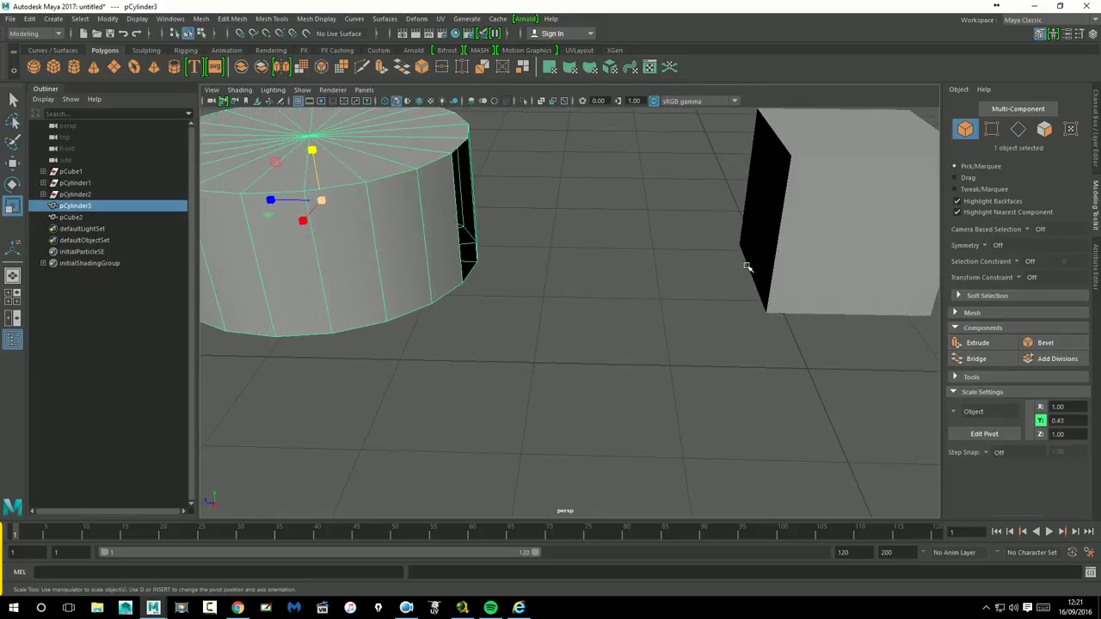
click(562, 198)
mouse_move(753, 256)
alt+right_down()
mouse_move(702, 270)
mouse_move(607, 339)
mouse_move(590, 331)
alt+right_up()
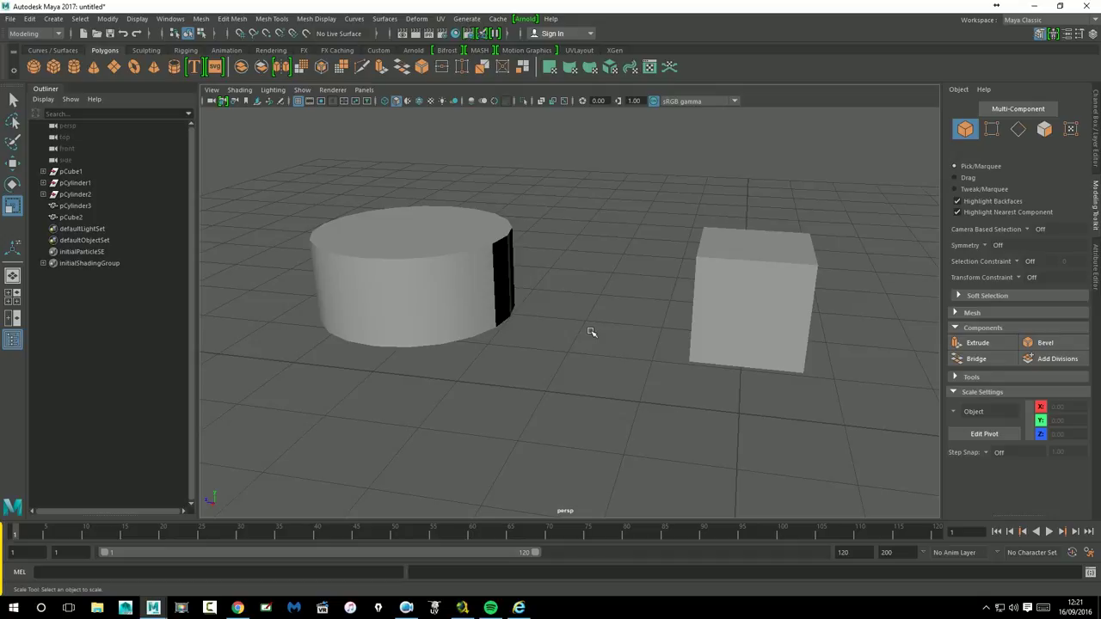
mouse_move(526, 284)
alt+mouse_down()
mouse_move(508, 303)
mouse_move(517, 290)
alt+mouse_up()
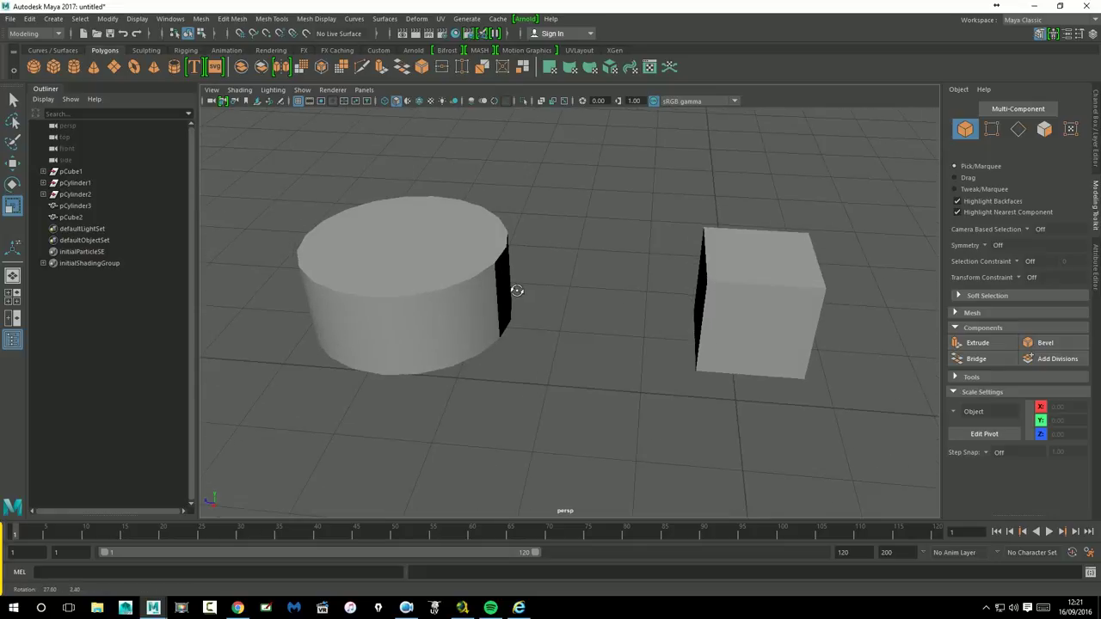
click(465, 256)
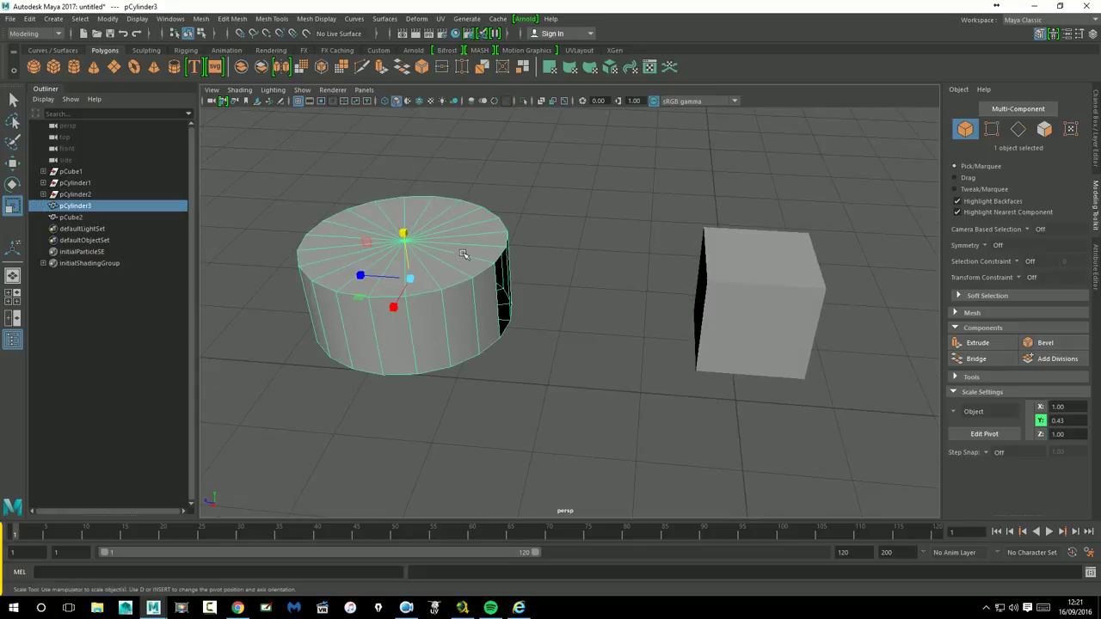
- Combine the cylinder and cube, then undo the combine
shift+click(764, 294)
click(959, 315)
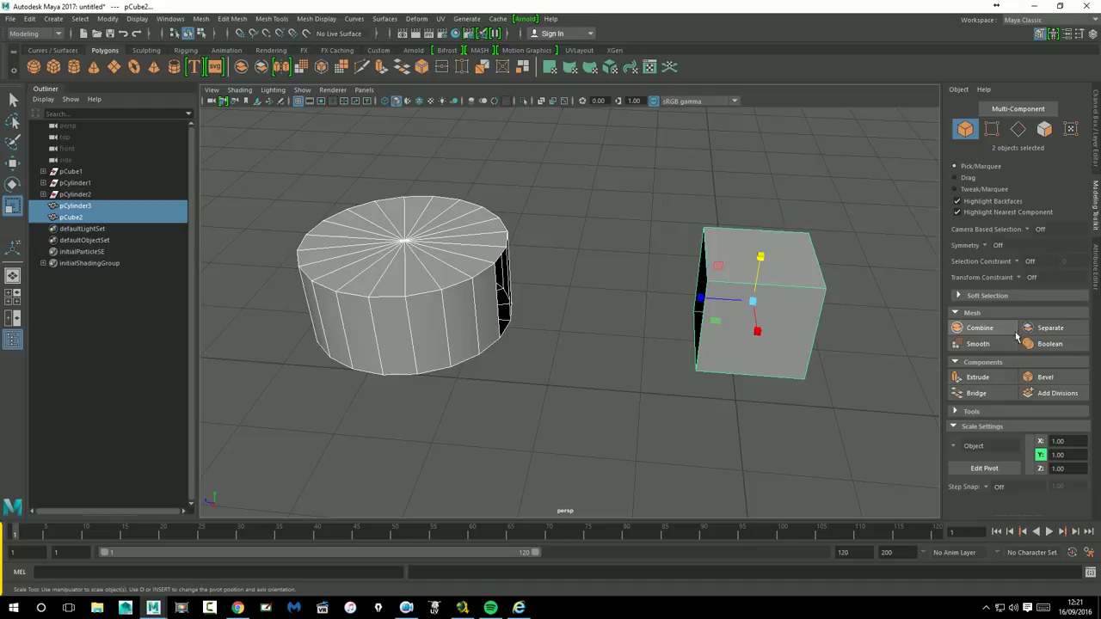
click(991, 333)
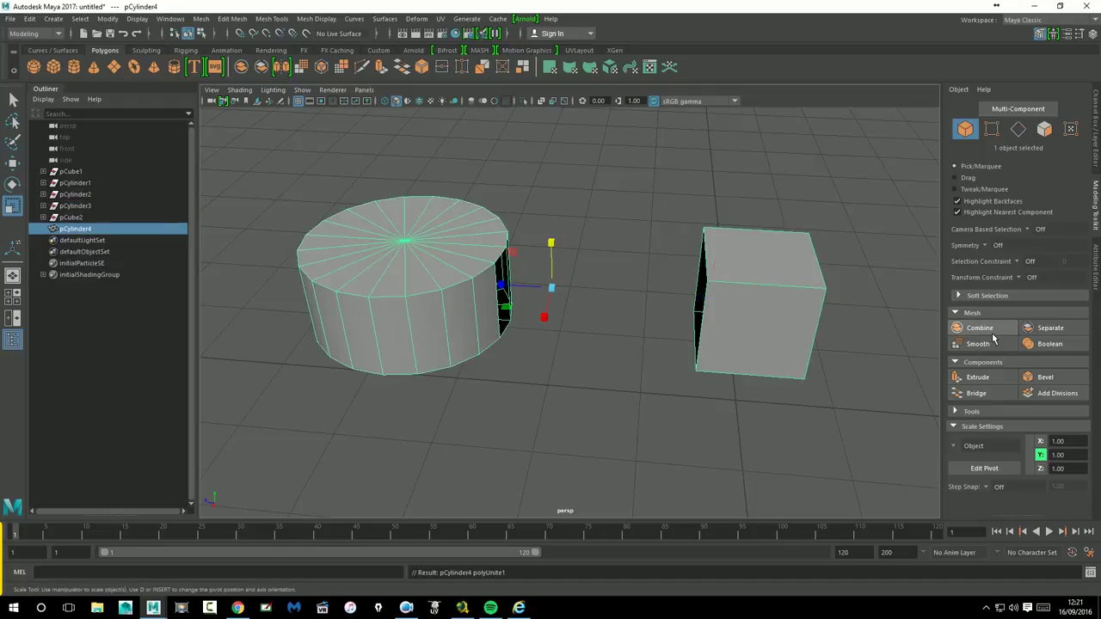
mouse_move(709, 333)
alt+mouse_down()
mouse_move(624, 367)
mouse_move(644, 372)
alt+mouse_up()
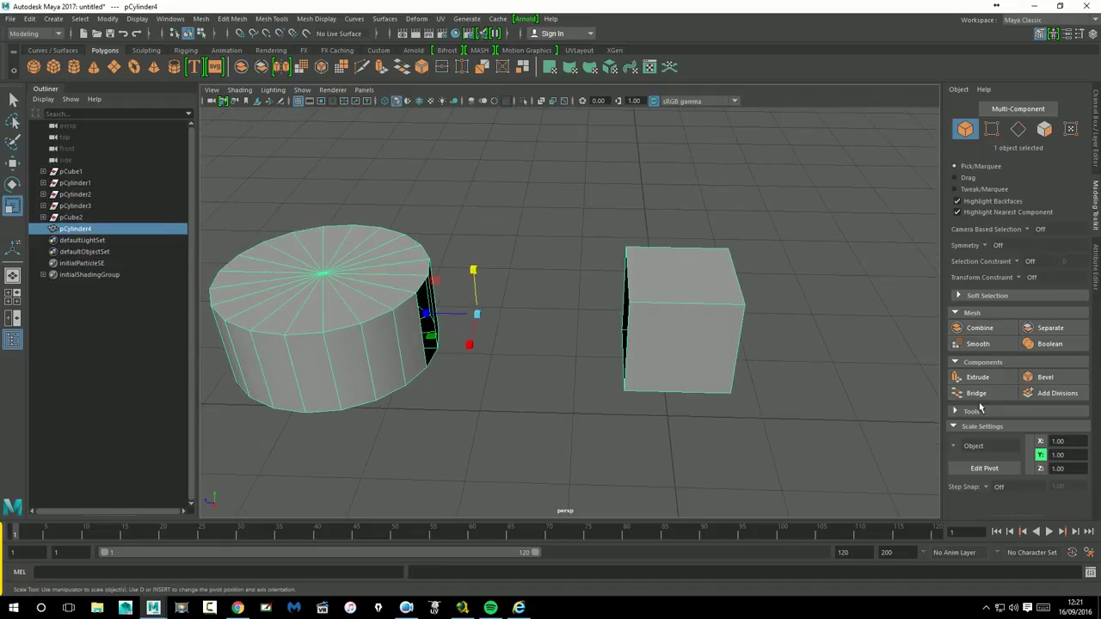
key(ctrl+z)
click(639, 449)
- Reselect the cylinder and cube and combine them into pCylinder4
click(405, 336)
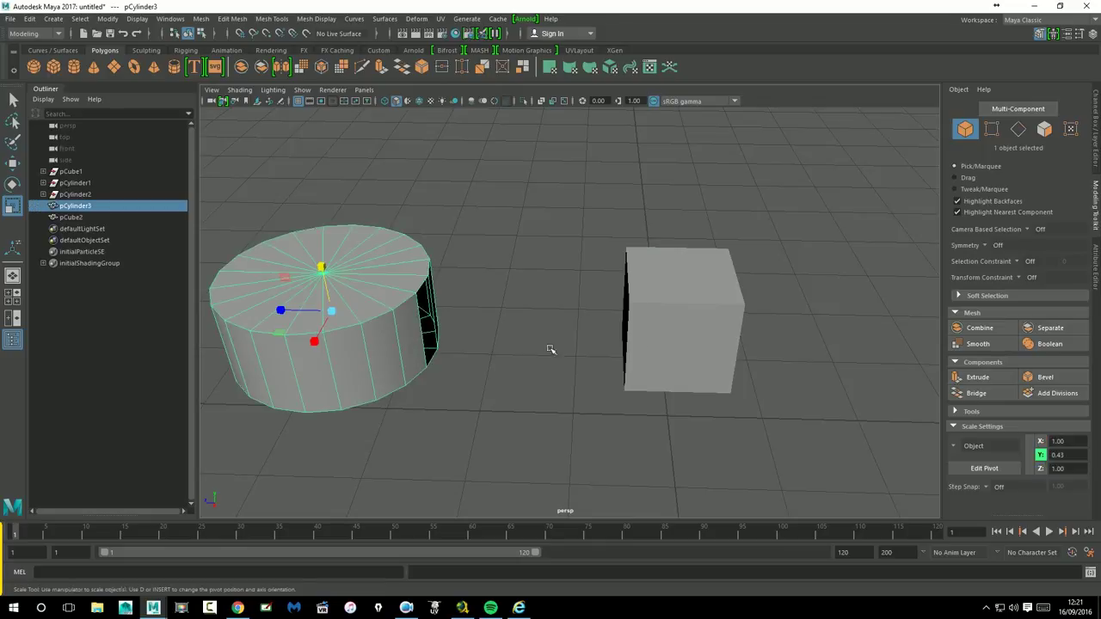
shift+click(698, 382)
click(974, 393)
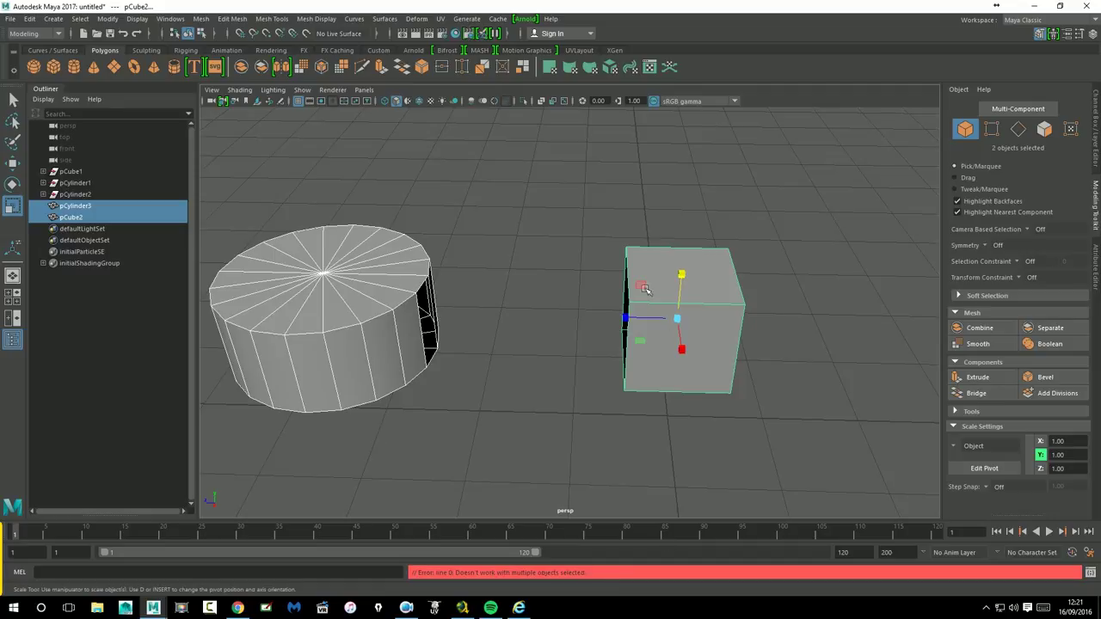
alt+drag(540, 430, 554, 428)
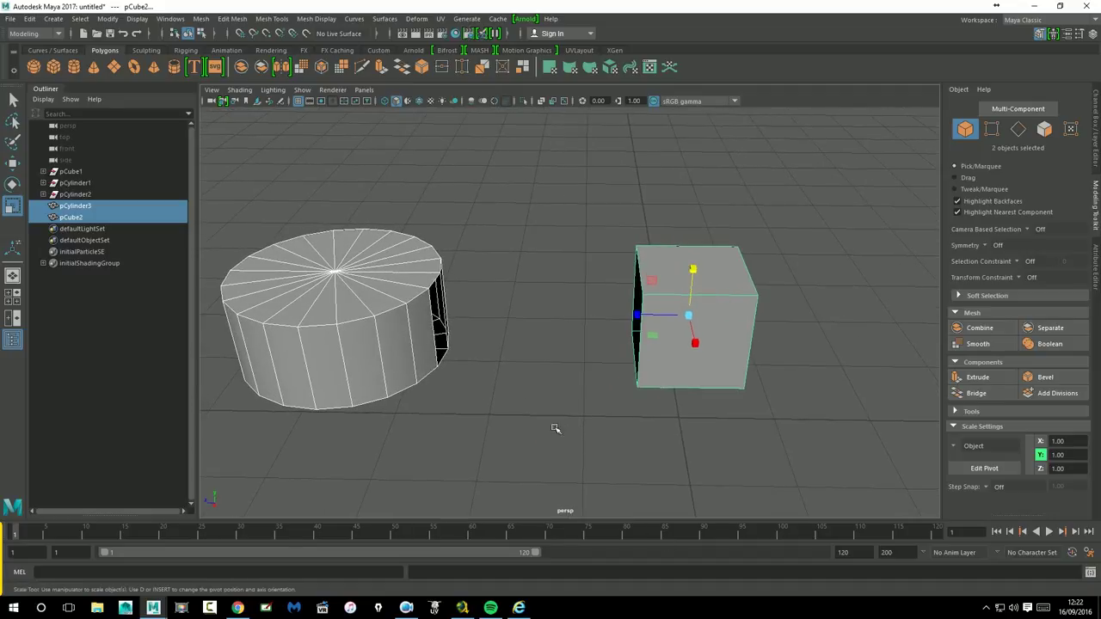
click(979, 331)
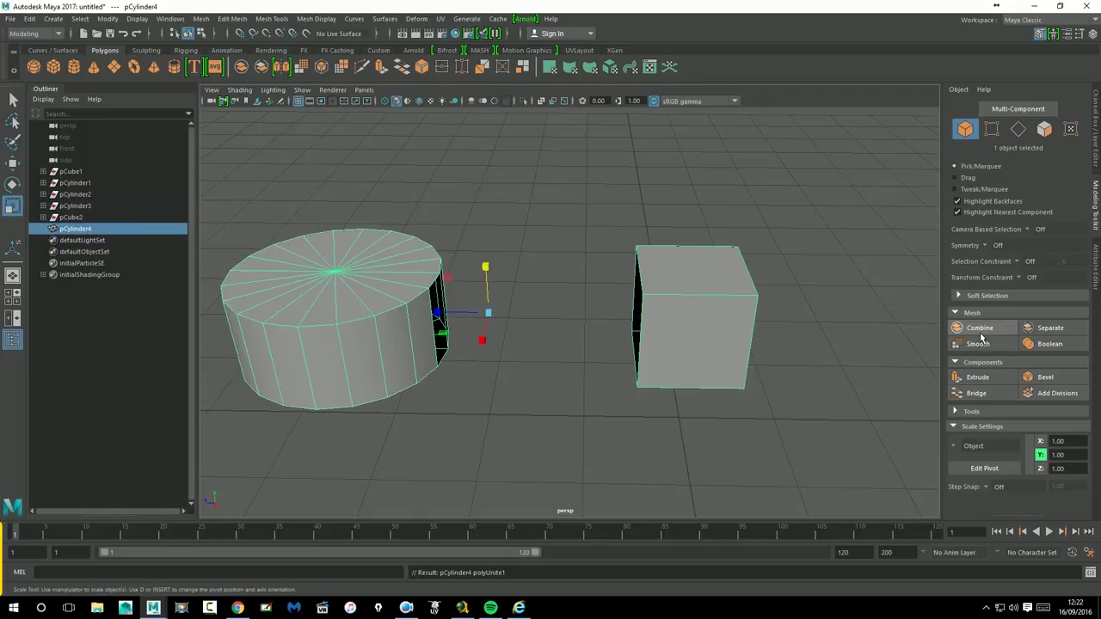
- Switch to edge selection and pick an edge on the cylinder's cut side
alt+right_drag(381, 363, 523, 351)
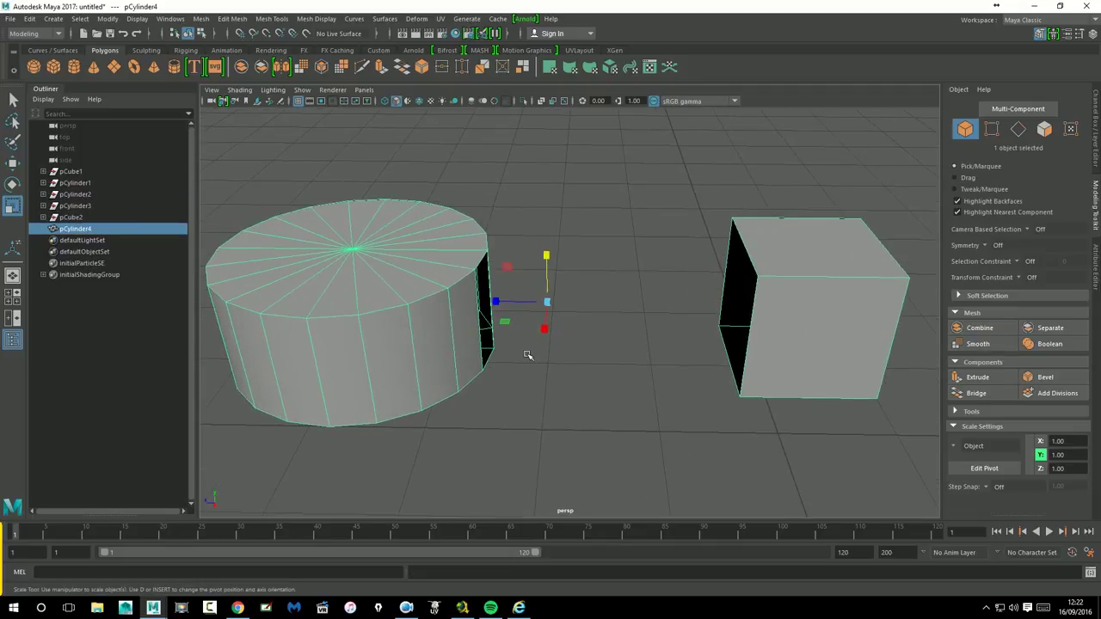
click(587, 365)
right_drag(479, 307, 448, 237)
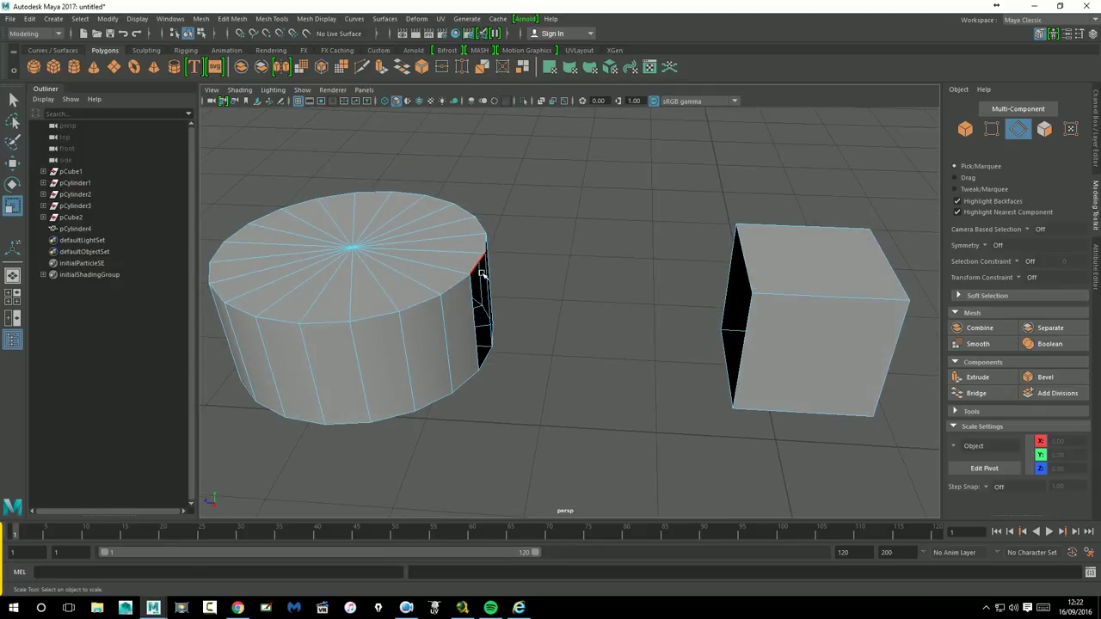
click(482, 273)
alt+drag(502, 434, 614, 444)
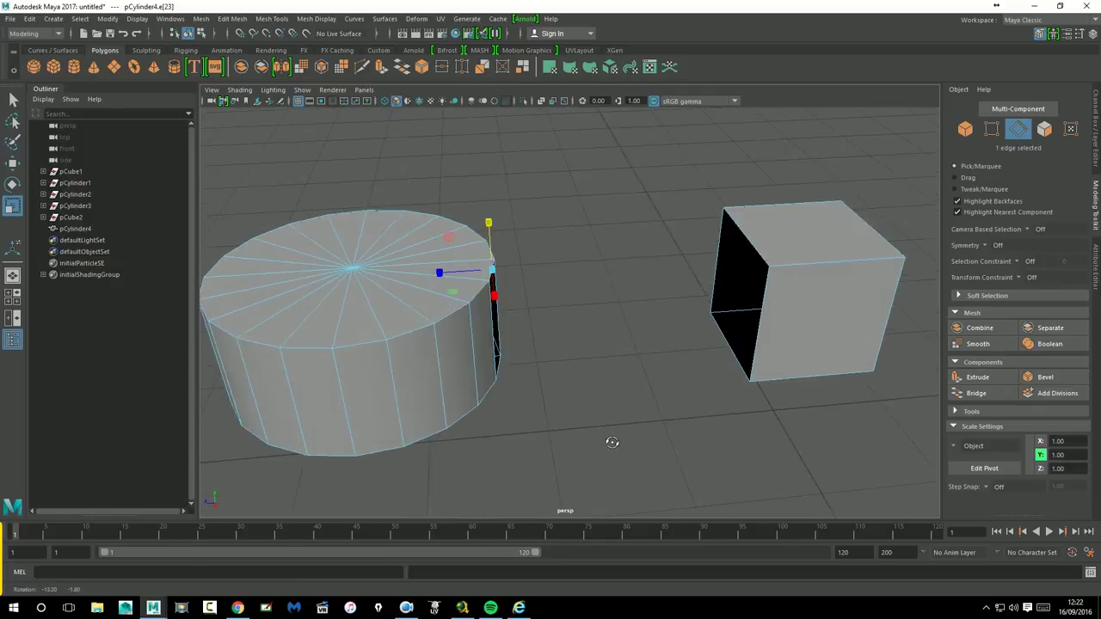
shift+click(767, 244)
mouse_move(768, 247)
alt+mouse_down()
mouse_move(639, 263)
mouse_move(654, 266)
alt+mouse_up()
click(978, 395)
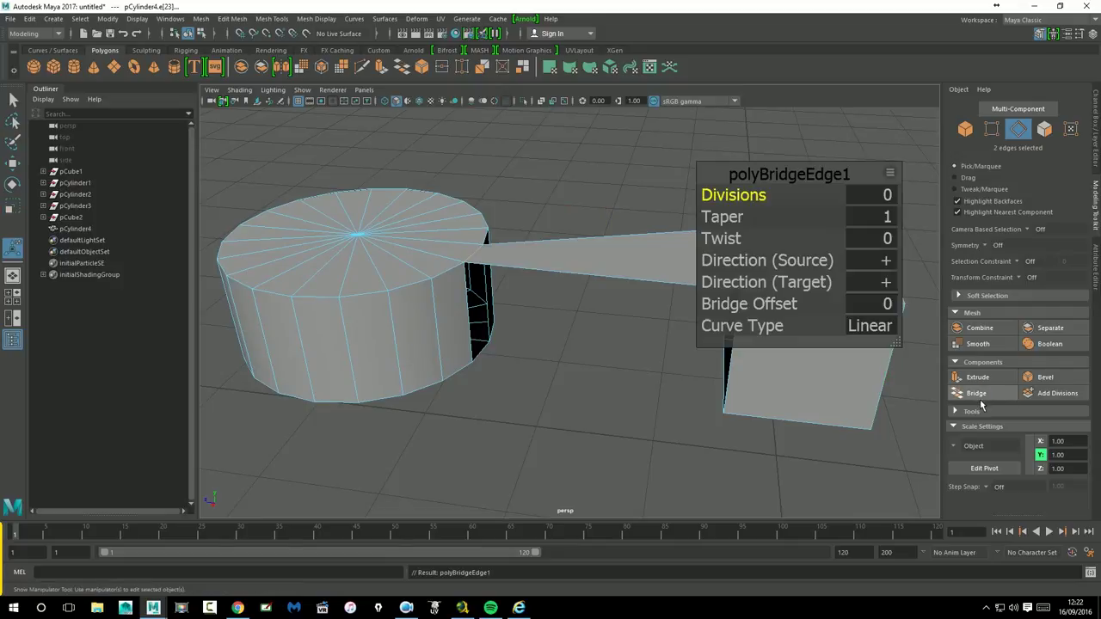
scroll(582, 300, up, 3)
mouse_move(481, 408)
alt+mouse_down()
mouse_move(461, 405)
mouse_move(516, 413)
alt+mouse_up()
mouse_move(680, 405)
alt+mouse_down()
mouse_move(551, 349)
mouse_move(601, 396)
mouse_move(424, 411)
alt+mouse_up()
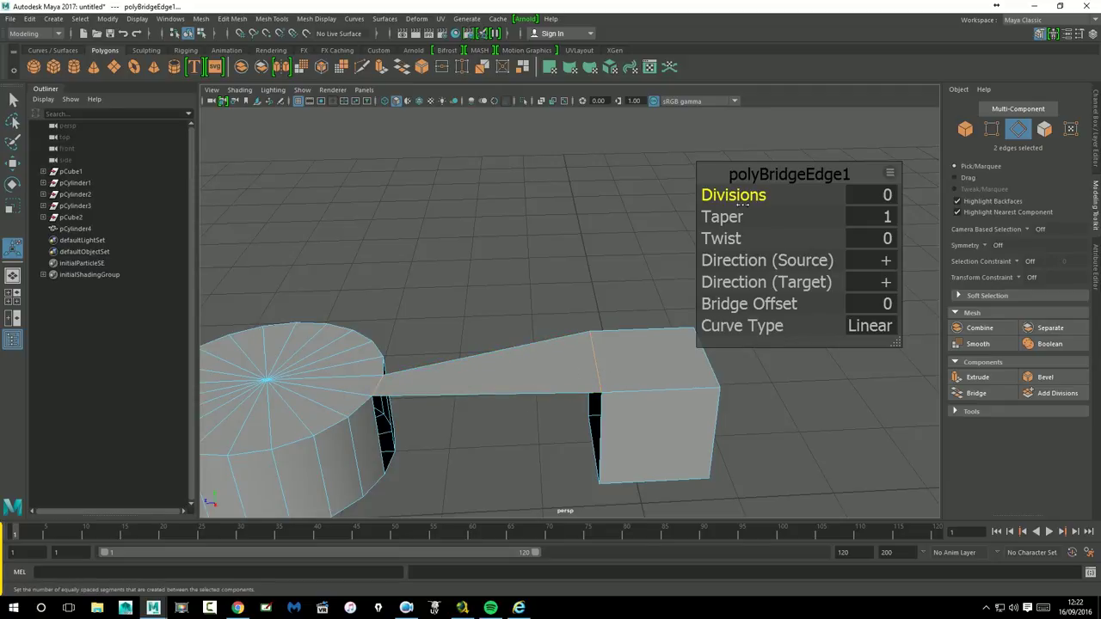
drag(761, 199, 781, 201)
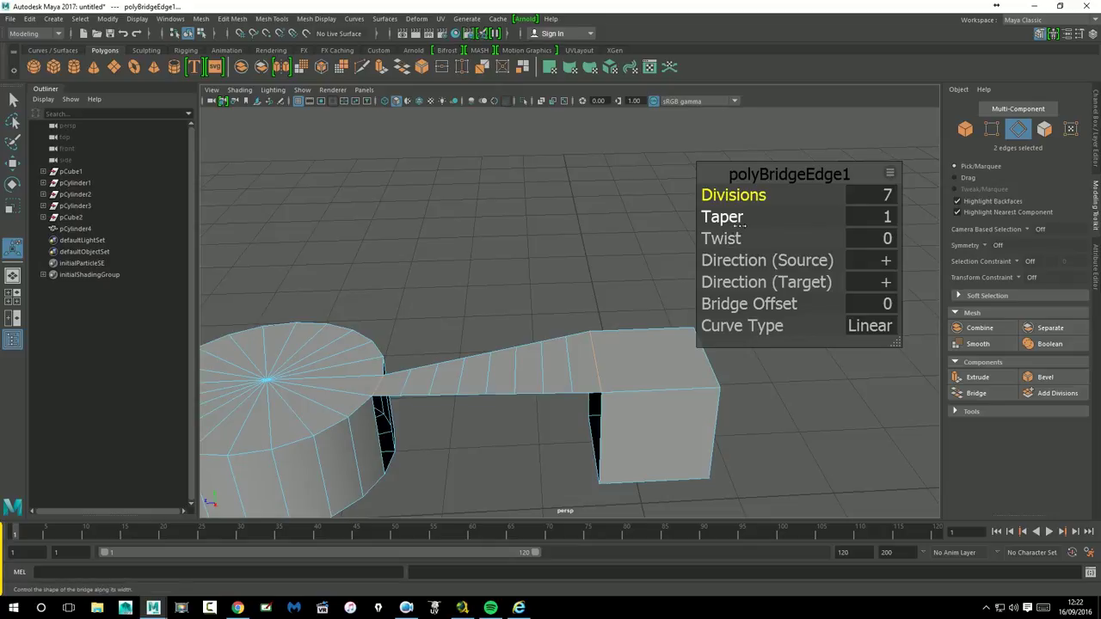
drag(735, 248, 808, 248)
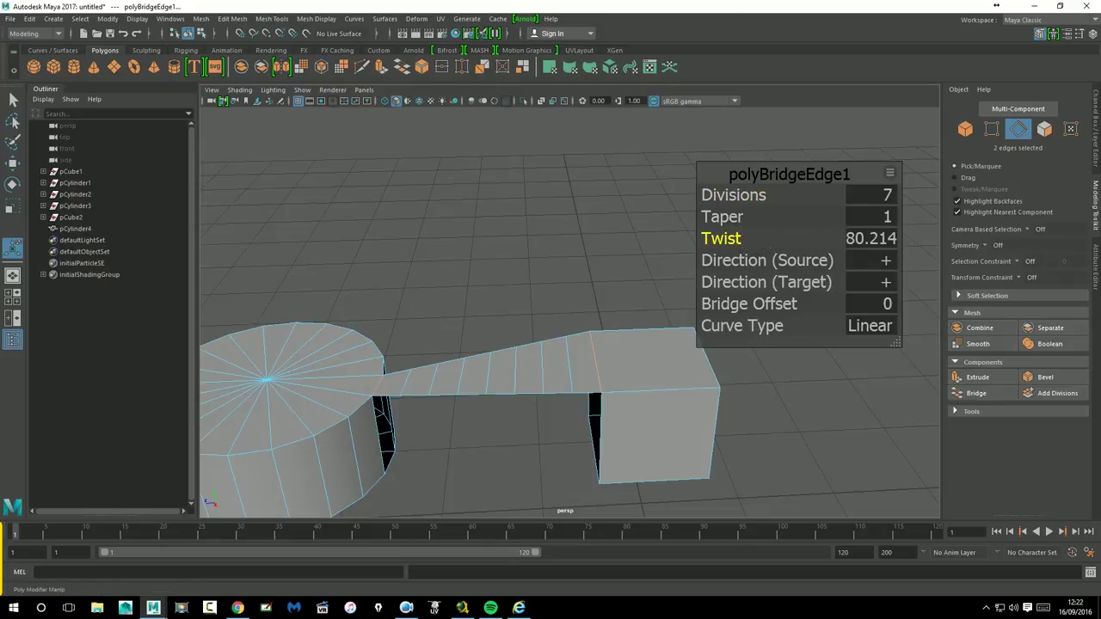
key(ctrl+z)
mouse_move(650, 319)
alt+right_down()
mouse_move(627, 300)
mouse_move(551, 307)
alt+right_up()
mouse_move(550, 307)
alt+mouse_down()
mouse_move(553, 278)
mouse_move(516, 337)
mouse_move(411, 352)
alt+mouse_up()
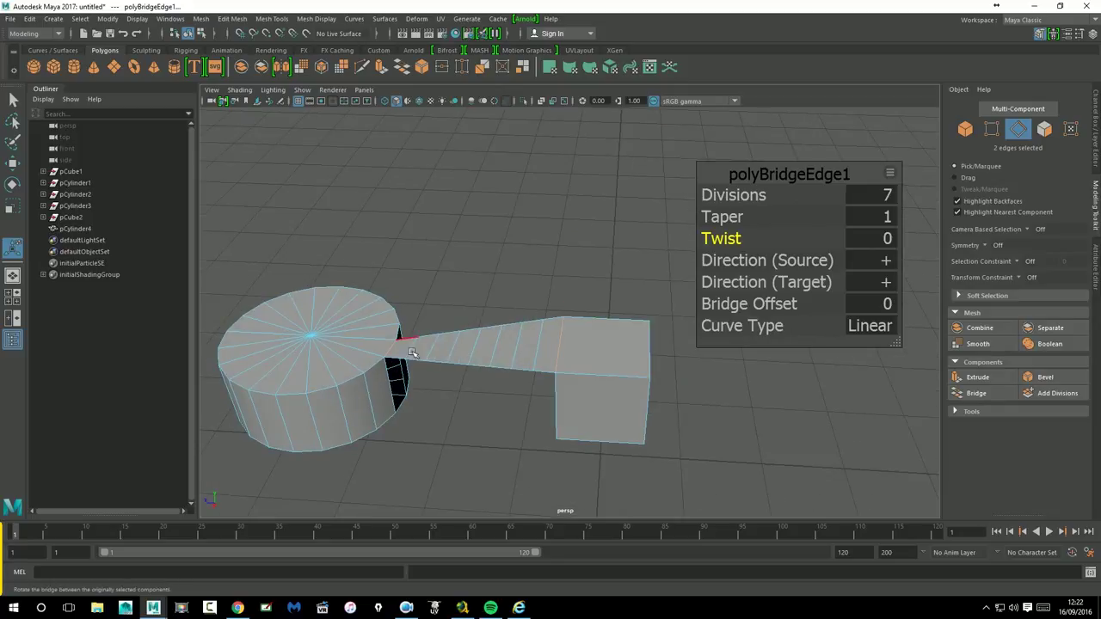
alt+middle_drag(405, 353, 423, 297)
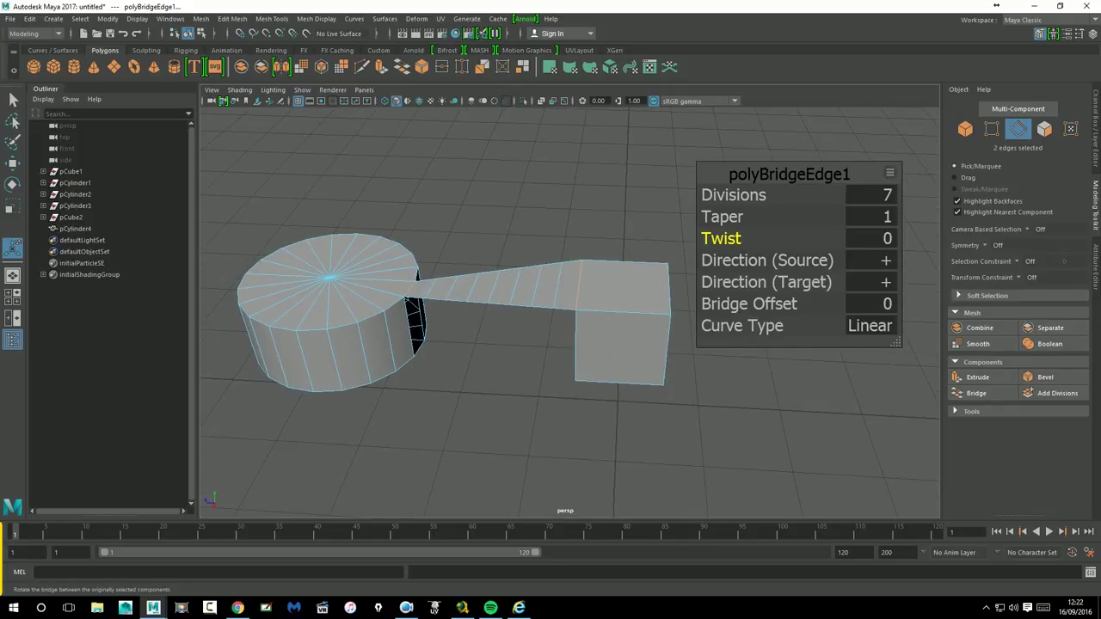
key(ctrl+z)
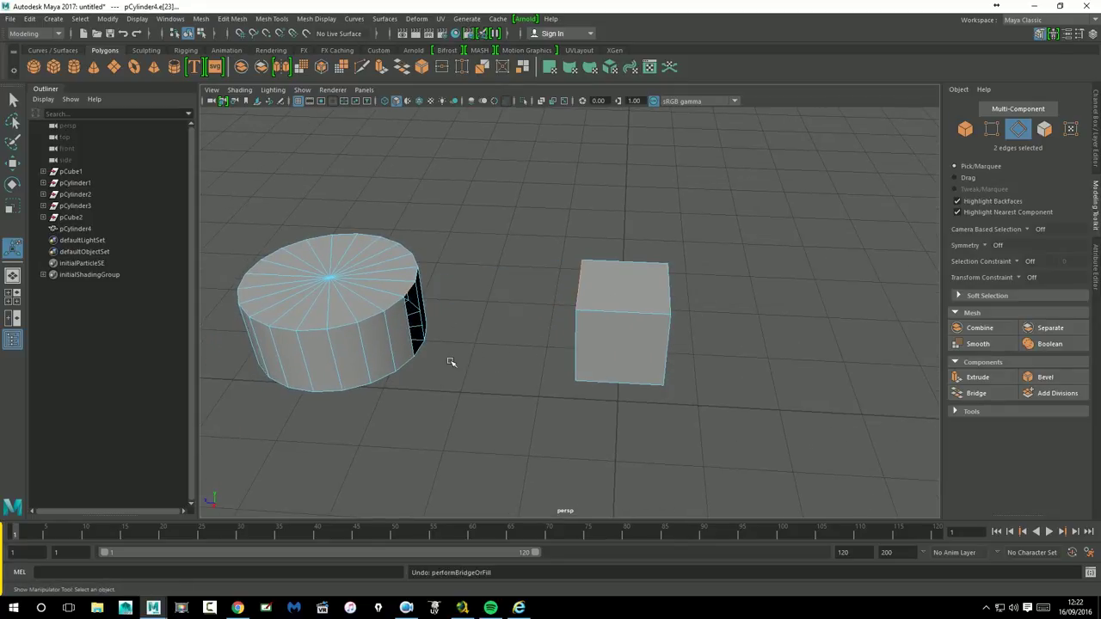
- Bridge the selected cylinder and cube edges
mouse_move(467, 345)
alt+mouse_down()
mouse_move(439, 344)
mouse_move(450, 319)
alt+mouse_up()
scroll(449, 319, up, 2)
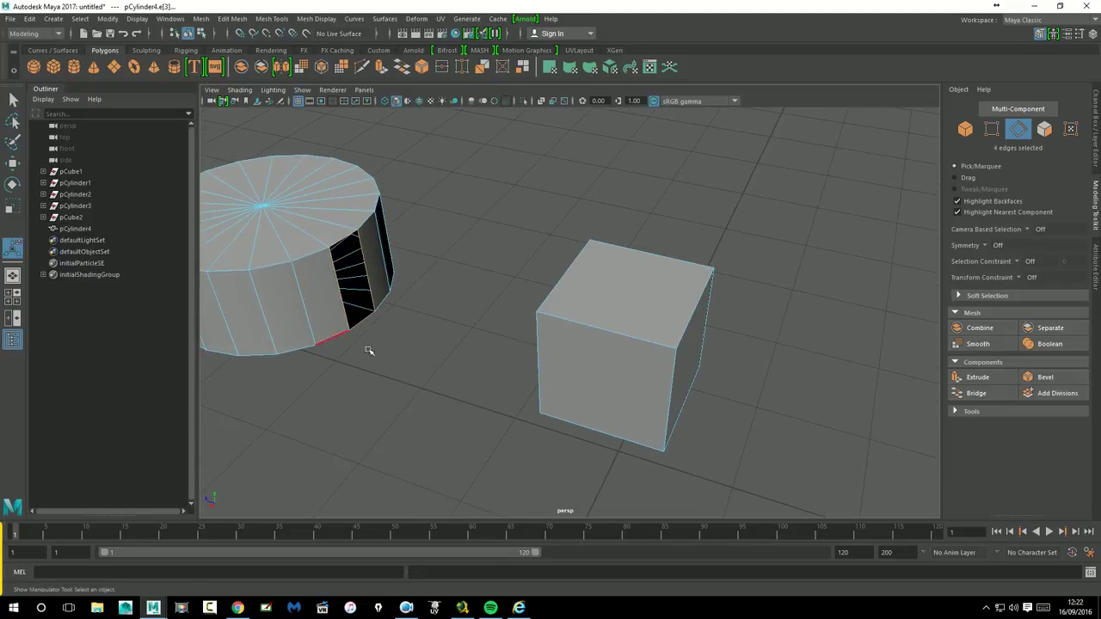
mouse_move(545, 347)
alt+mouse_down()
mouse_move(634, 352)
mouse_move(590, 302)
alt+mouse_up()
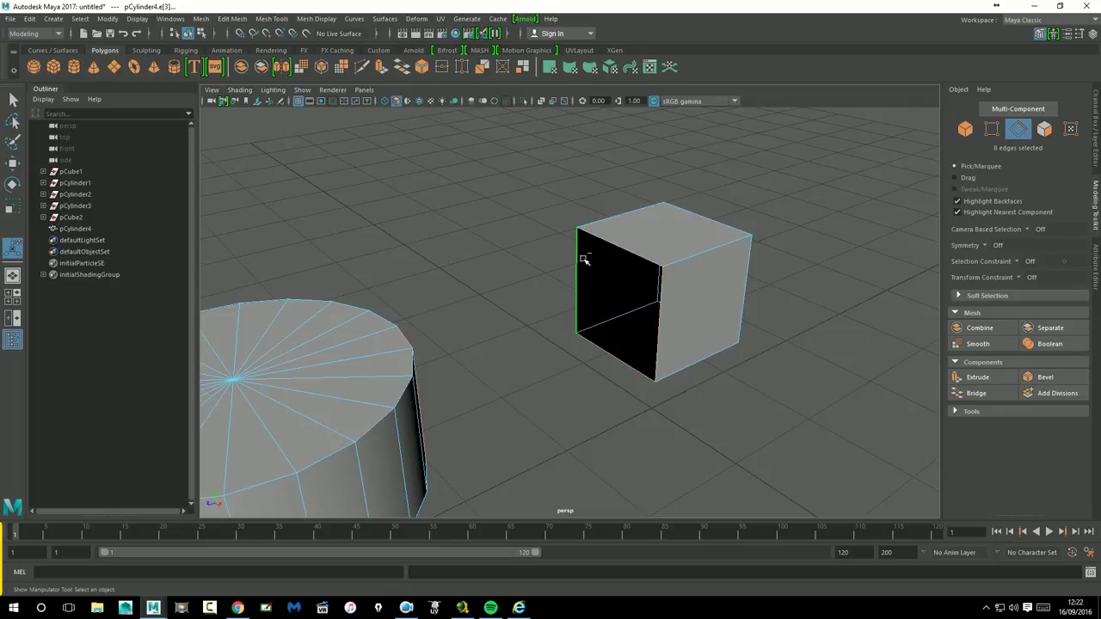
mouse_move(646, 375)
alt+mouse_down()
mouse_move(508, 389)
mouse_move(523, 387)
alt+mouse_up()
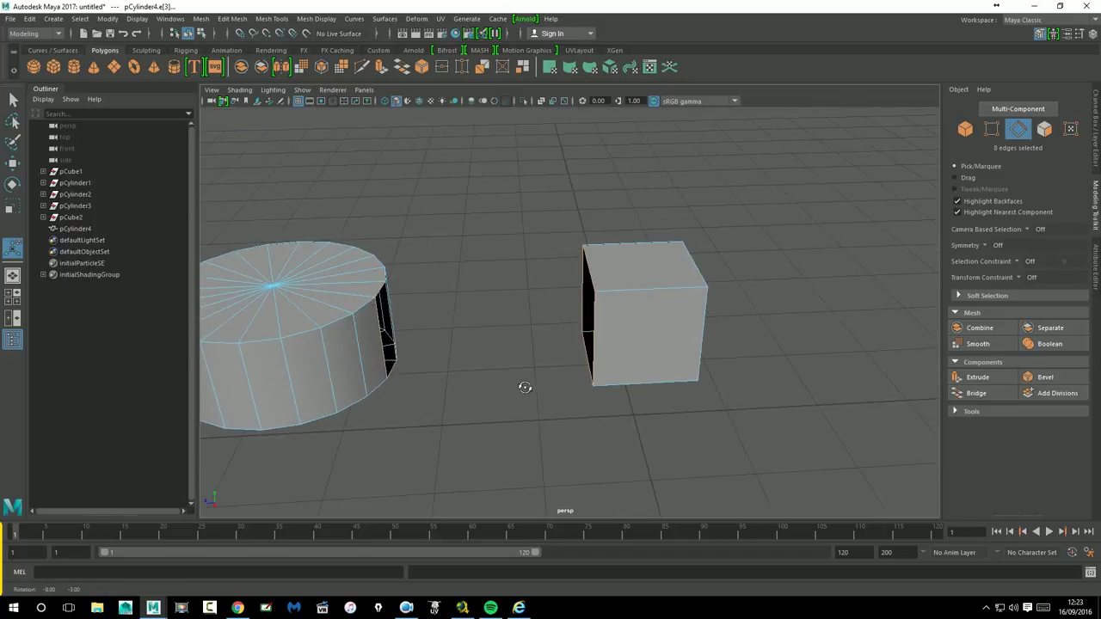
click(989, 400)
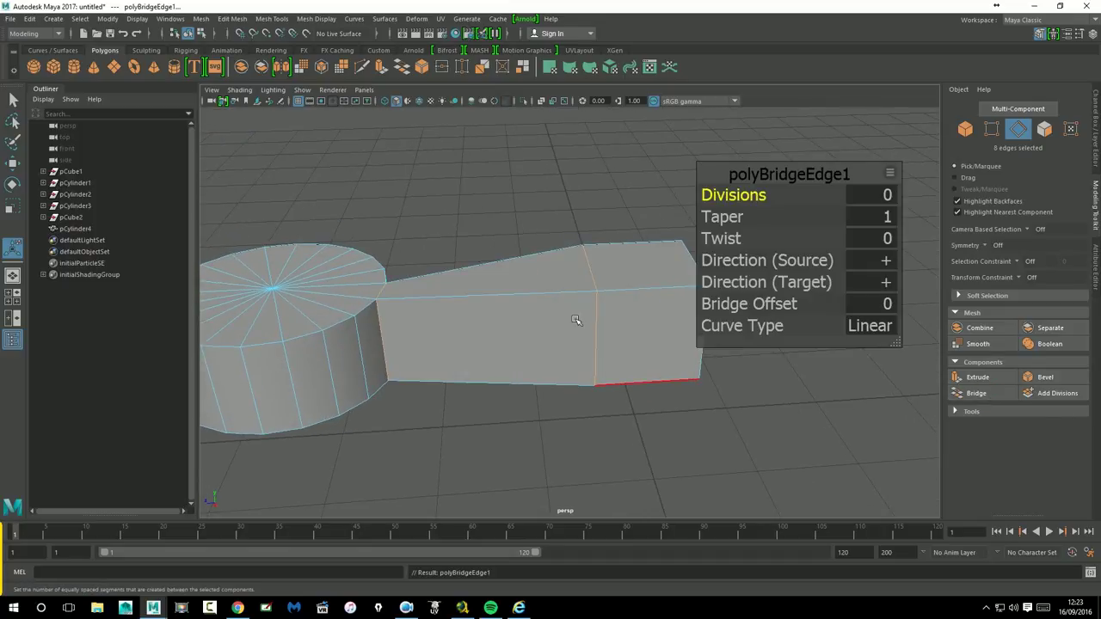
mouse_move(528, 430)
alt+mouse_down()
mouse_move(550, 371)
mouse_move(519, 422)
mouse_move(545, 445)
mouse_move(696, 422)
mouse_move(524, 420)
alt+mouse_up()
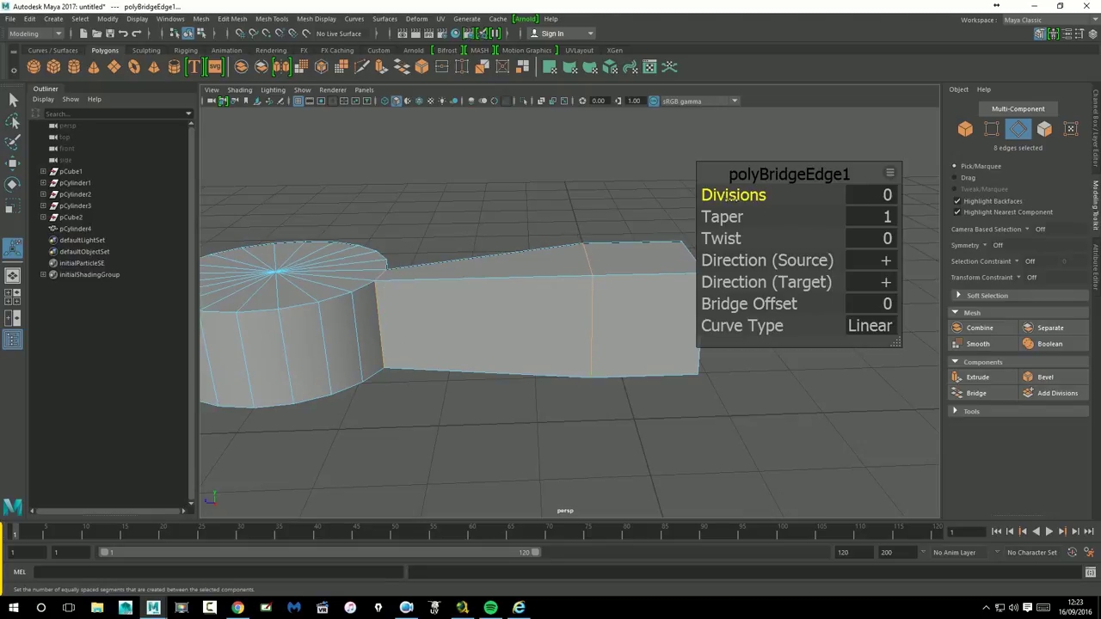
- Set the bridge Divisions to 9 and Twist to about 2.292
drag(736, 199, 789, 203)
drag(731, 241, 749, 247)
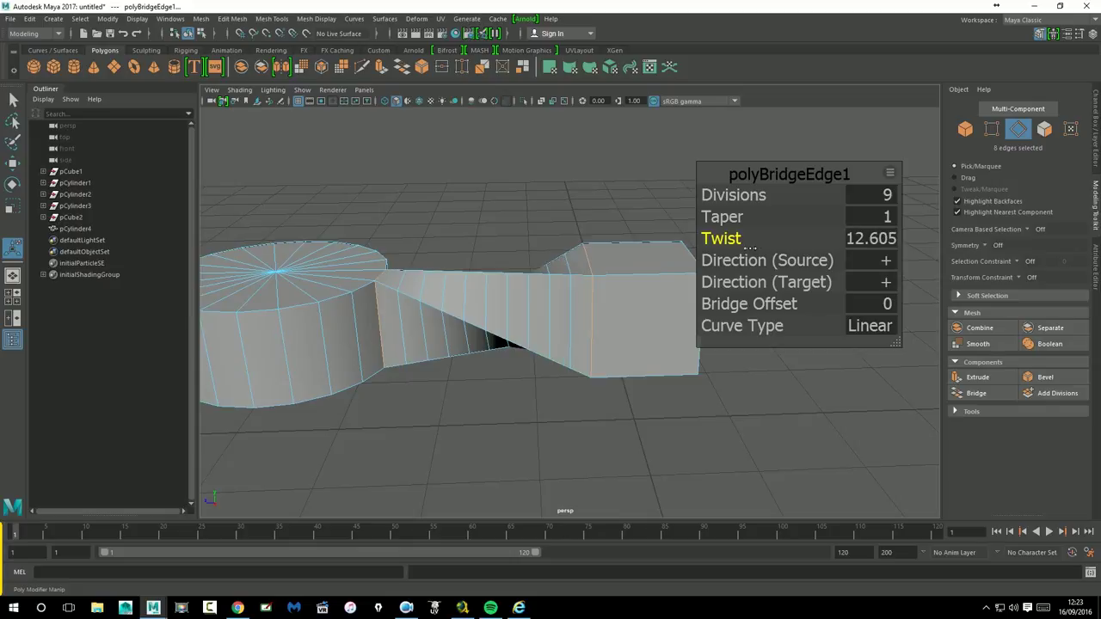
mouse_move(538, 369)
alt+mouse_down()
mouse_move(484, 398)
mouse_move(357, 378)
mouse_move(612, 347)
mouse_move(523, 359)
mouse_move(592, 358)
mouse_move(554, 355)
mouse_move(482, 284)
alt+mouse_up()
drag(727, 245, 731, 250)
- Toggle the bridge's source and target directions between minus and plus, ending on plus
click(810, 268)
drag(821, 268, 856, 269)
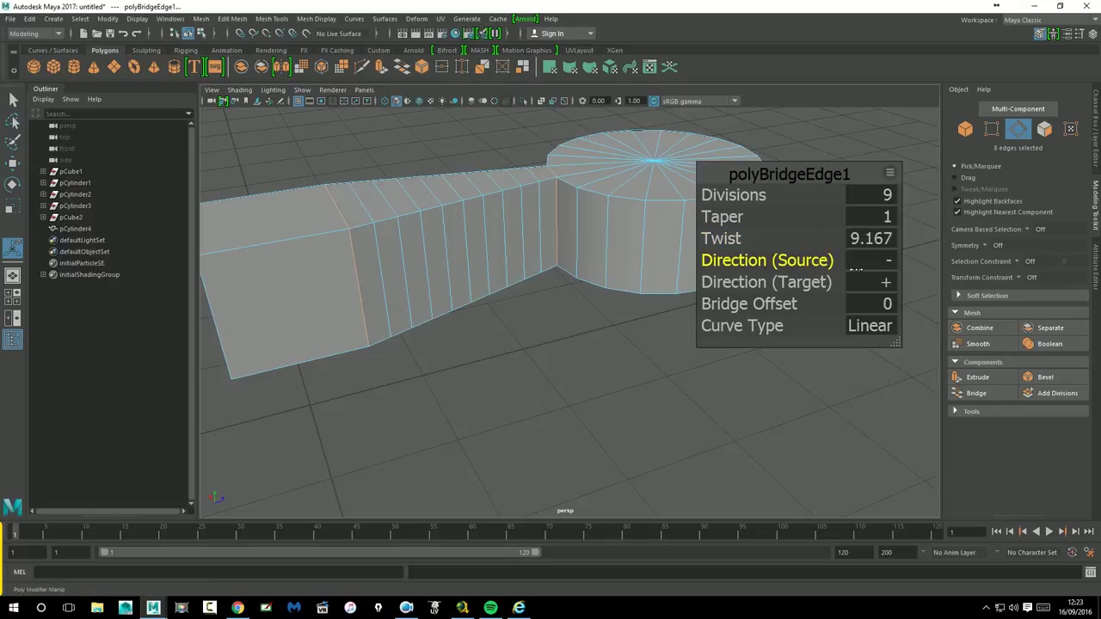
mouse_move(935, 276)
mouse_down()
mouse_move(745, 276)
mouse_move(881, 290)
mouse_up()
click(757, 282)
click(756, 261)
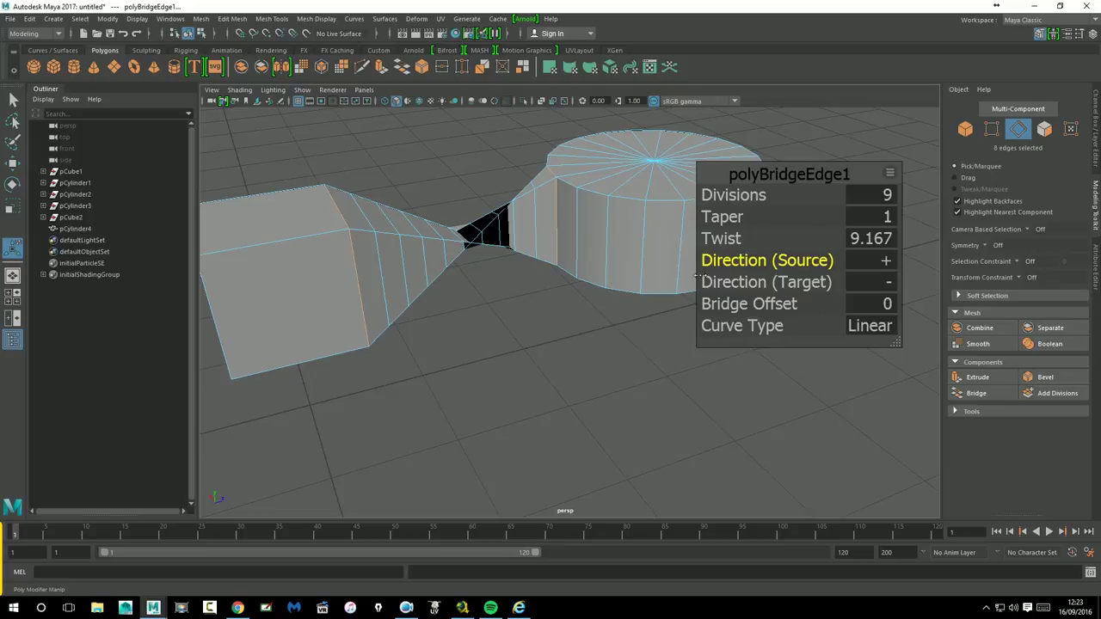
drag(698, 275, 884, 269)
alt+drag(481, 322, 503, 329)
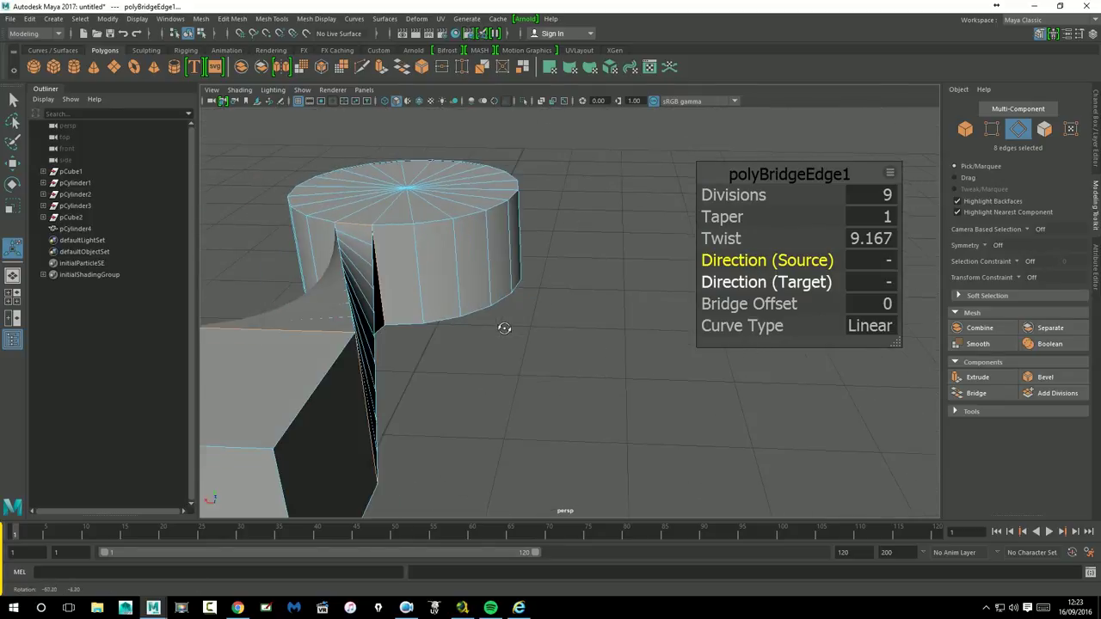
drag(894, 291, 695, 291)
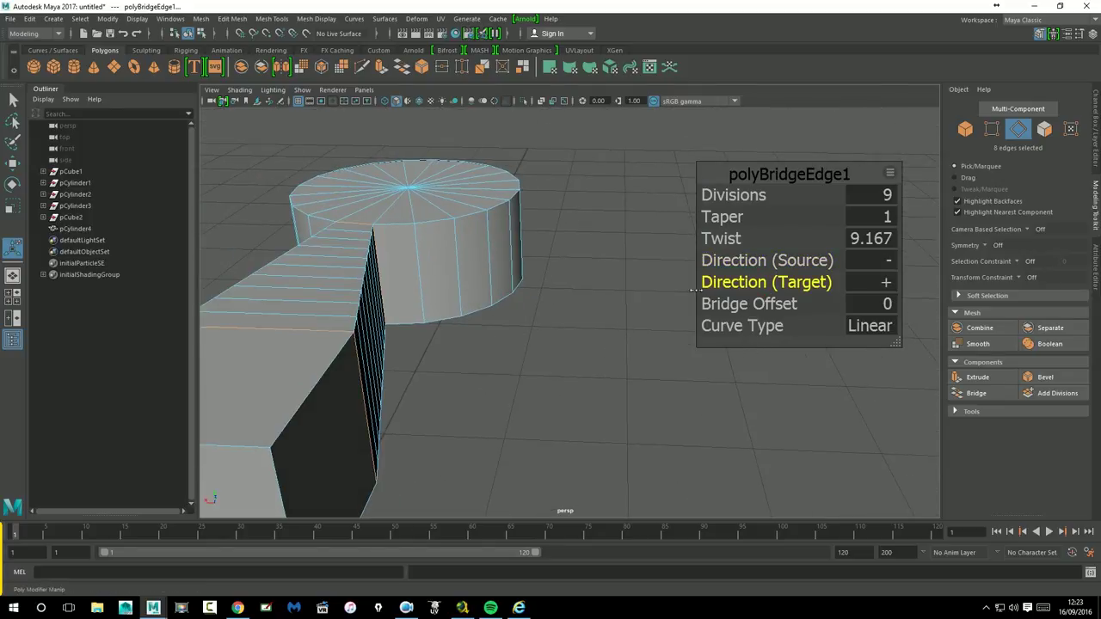
click(757, 260)
drag(757, 261, 361, 297)
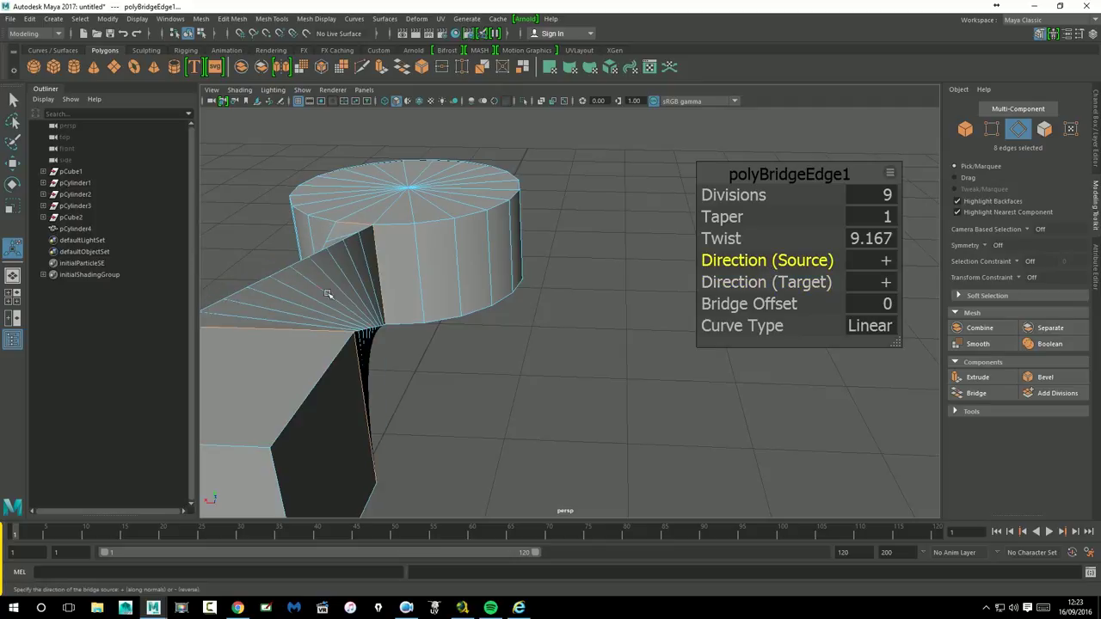
alt+drag(551, 389, 452, 400)
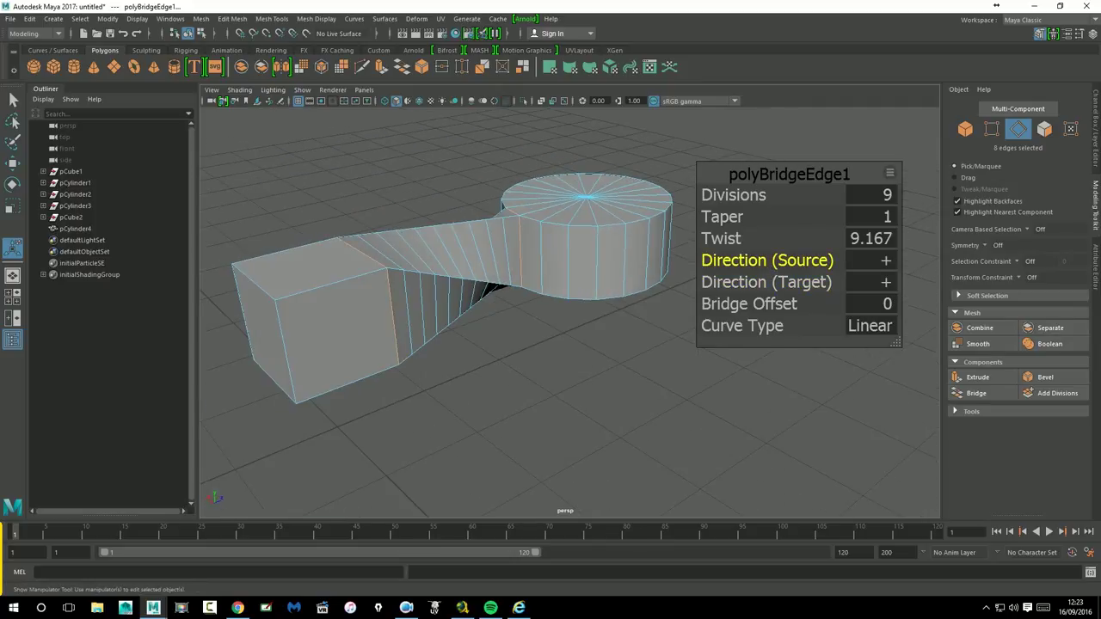
- Set Bridge Offset to 5 and keep Curve Type Linear
mouse_move(770, 313)
mouse_down()
mouse_move(840, 315)
mouse_move(795, 314)
mouse_up()
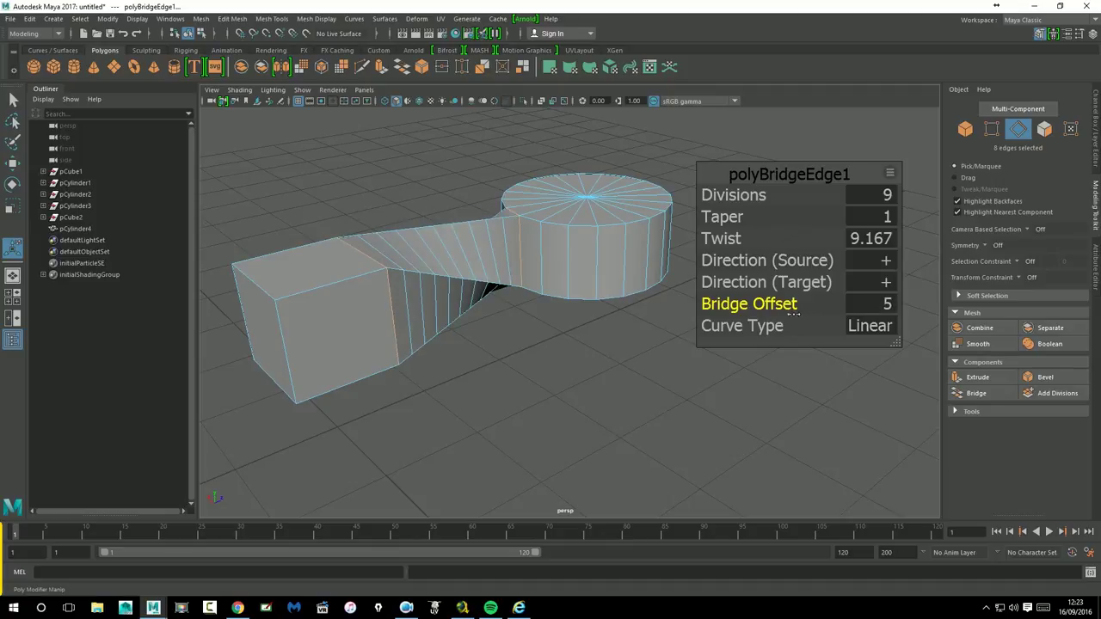
mouse_move(559, 368)
alt+mouse_down()
mouse_move(516, 375)
mouse_move(550, 370)
alt+mouse_up()
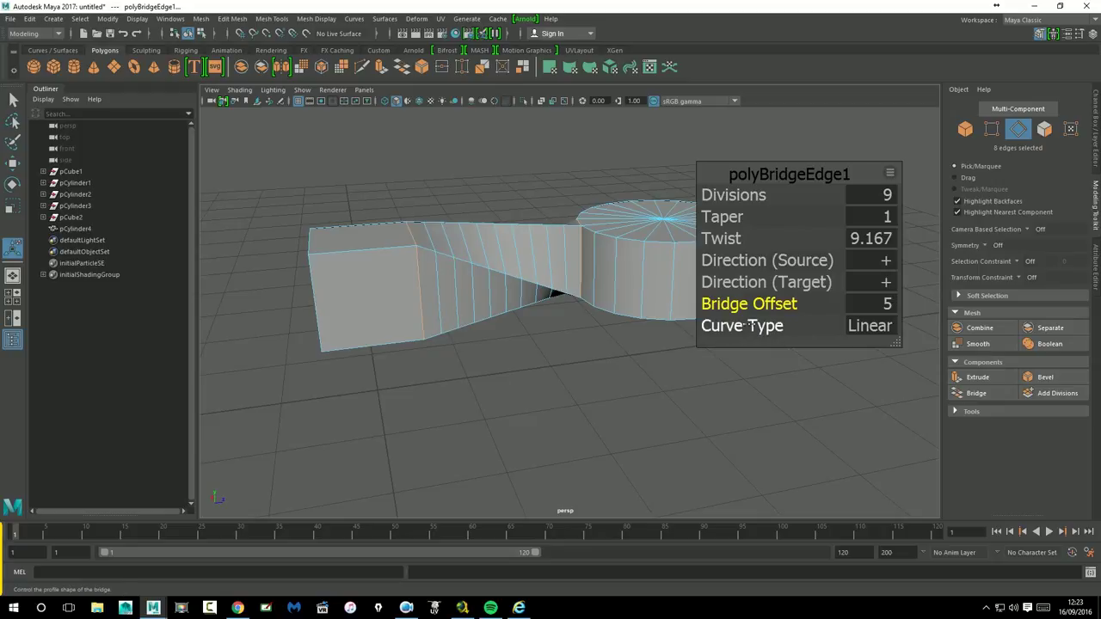
click(879, 331)
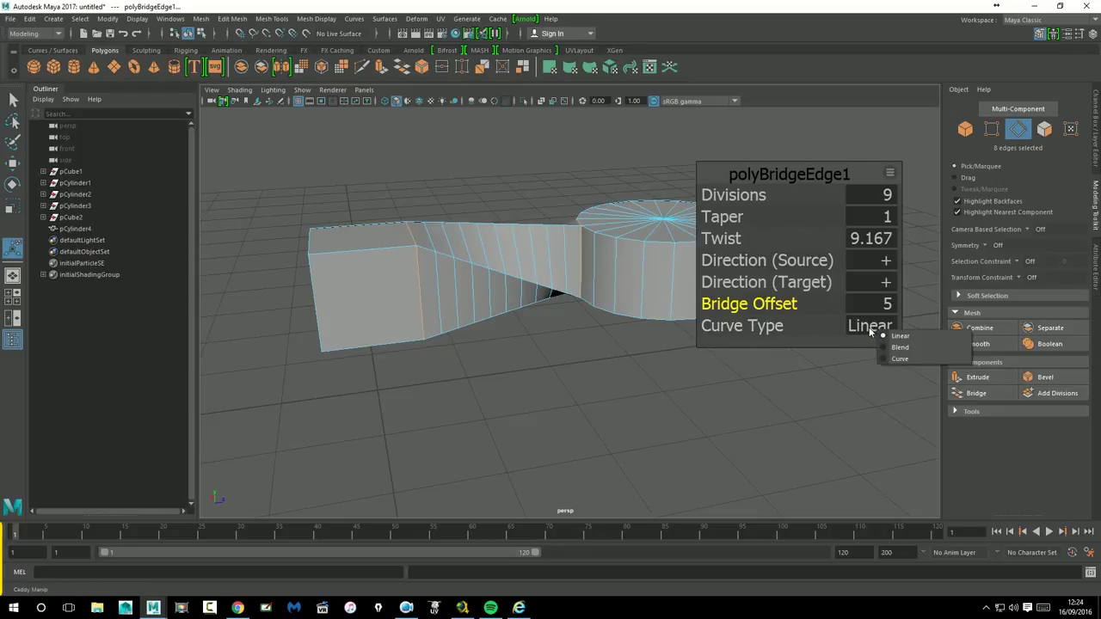
alt+drag(545, 388, 608, 400)
alt+drag(506, 395, 470, 389)
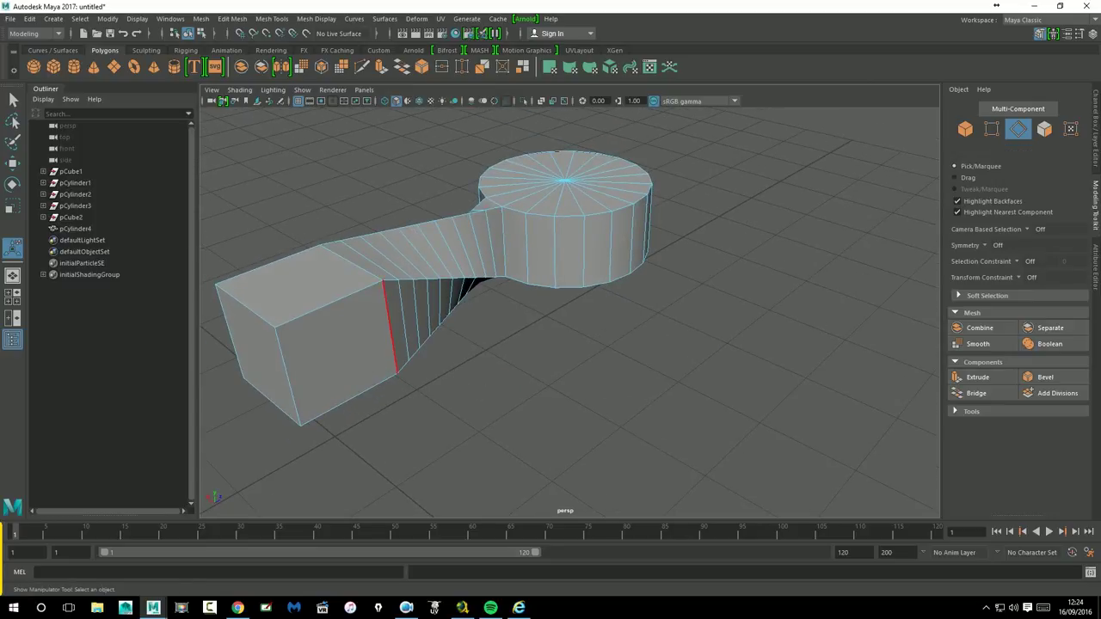
- Undo the bridge changes and rotate the cube's faces around its vertical axis
key(ctrl+z)
key(ctrl+z)
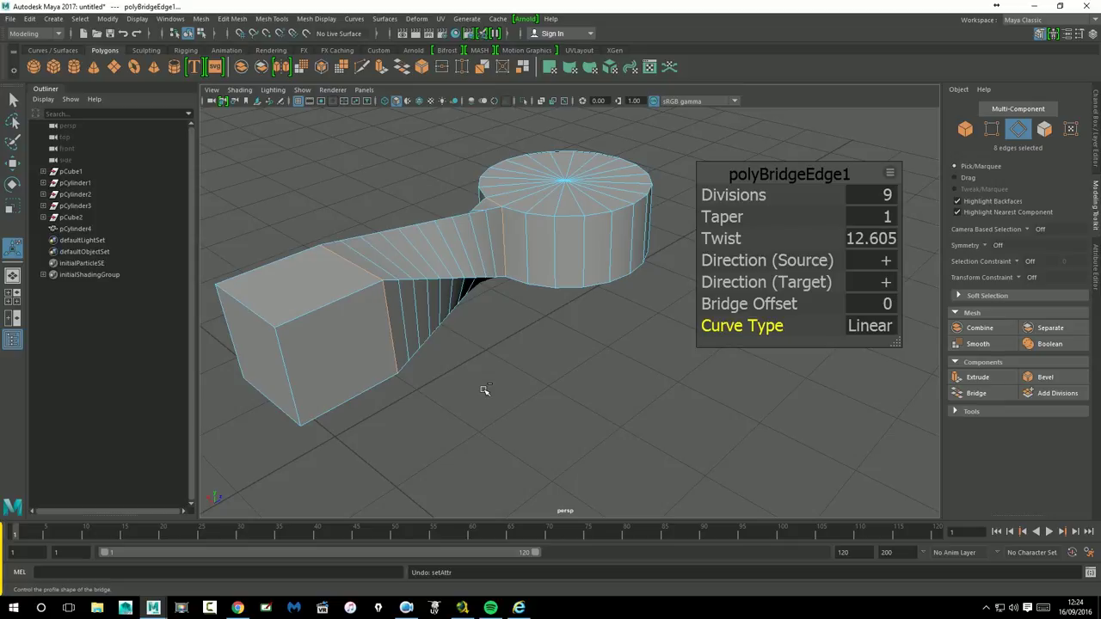
key(ctrl+z)
click(356, 348)
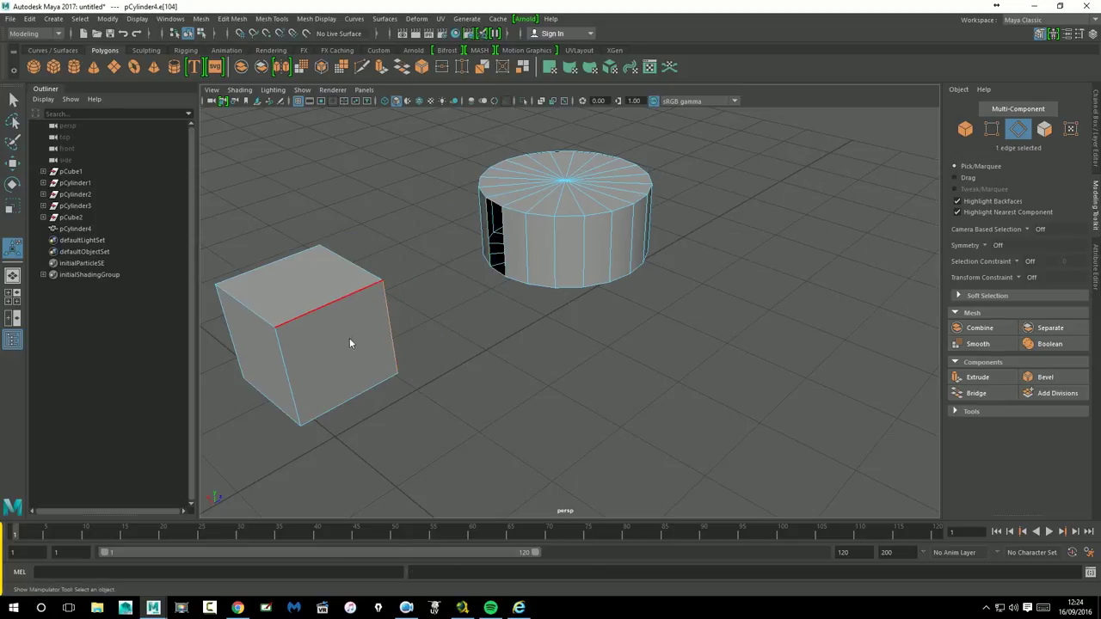
right_click(349, 343)
click(406, 262)
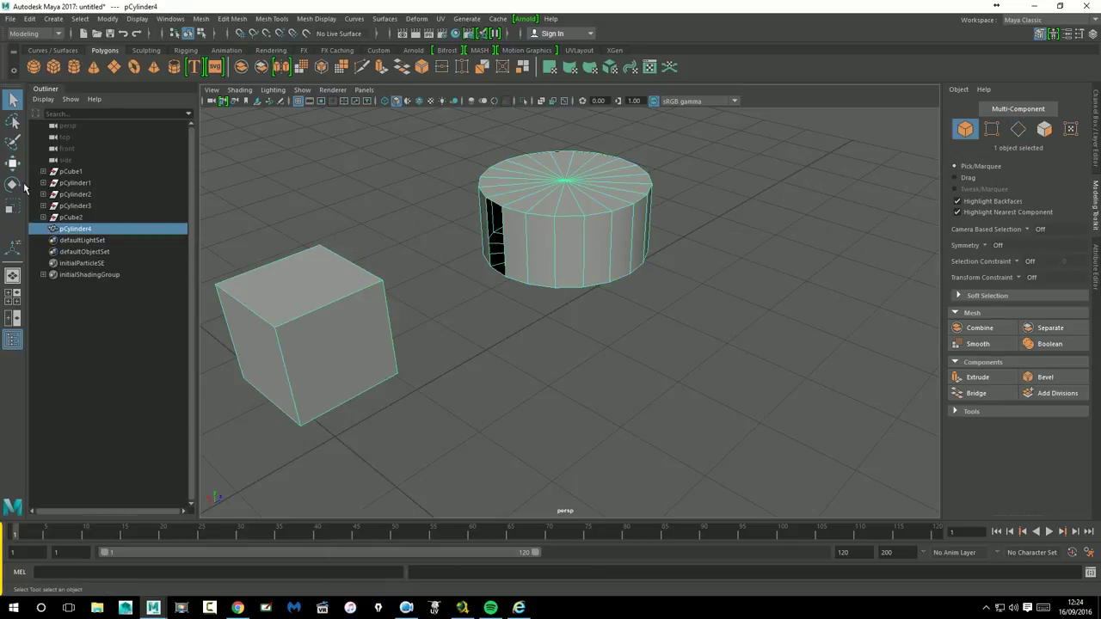
right_click(303, 303)
click(301, 309)
click(333, 331)
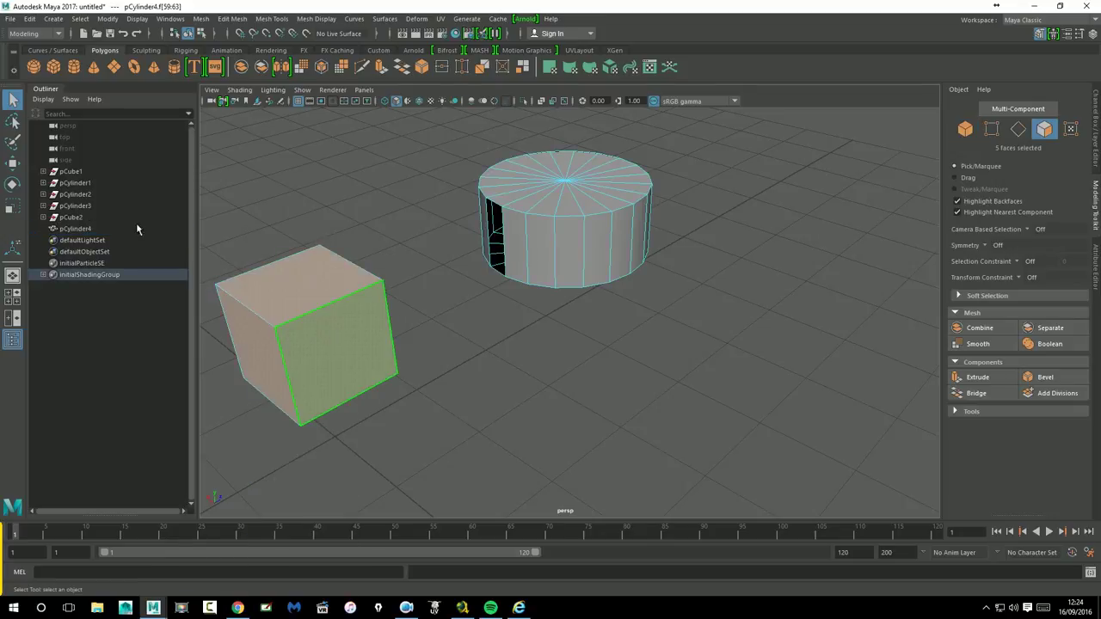
click(12, 184)
drag(334, 366, 286, 366)
click(393, 327)
- Bridge the cube's open border edges to the cylinder's open edges
right_click(360, 278)
click(366, 249)
click(368, 284)
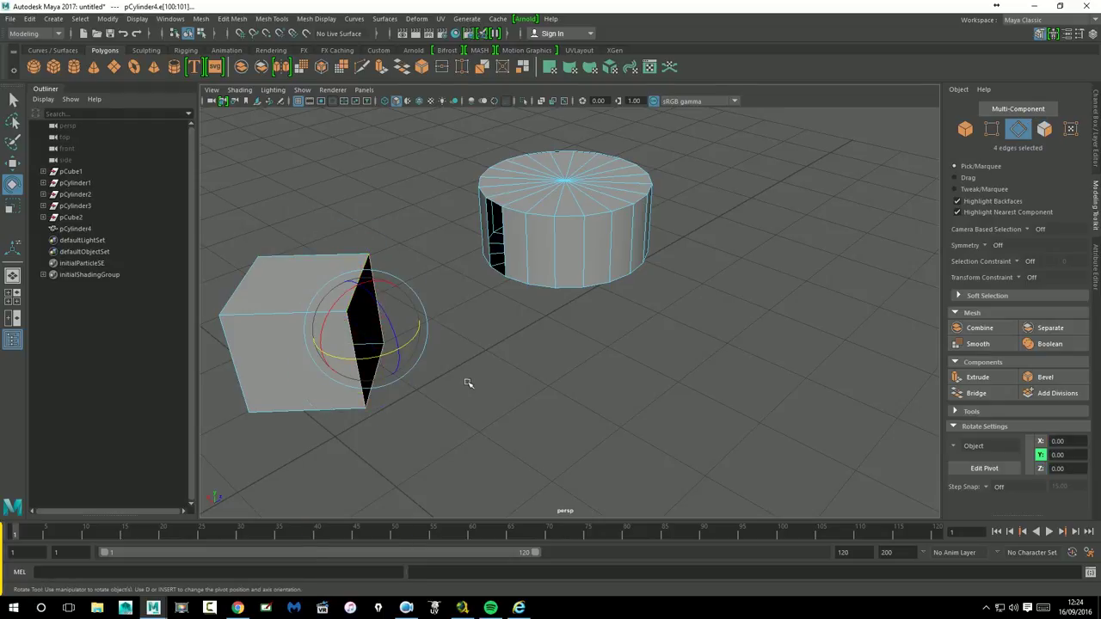
key(w)
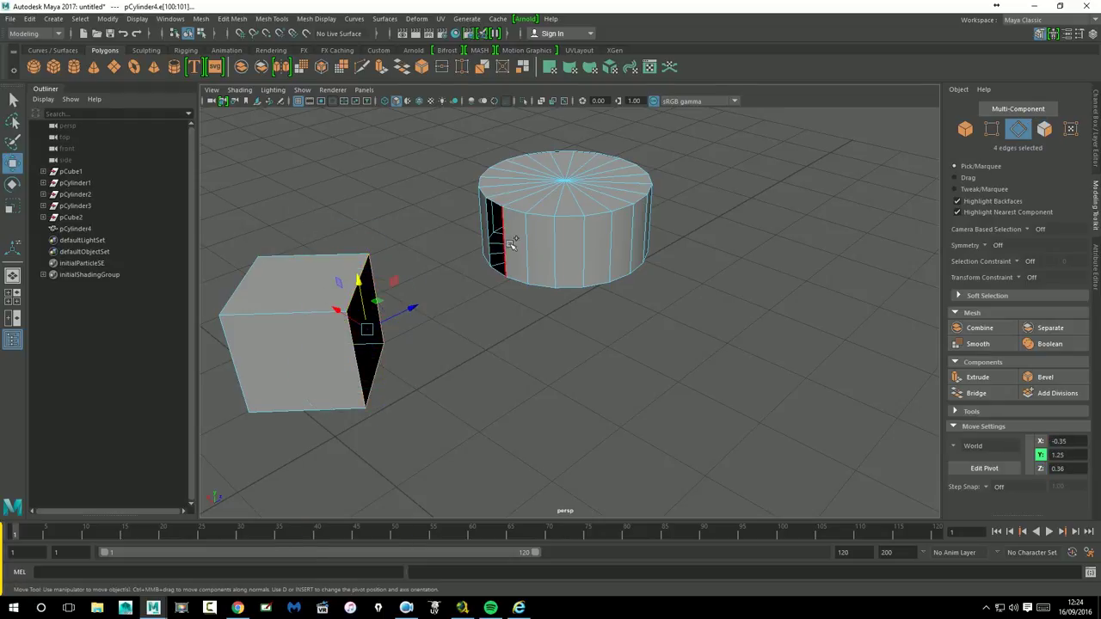
shift+click(511, 245)
mouse_move(488, 338)
alt+mouse_down()
mouse_move(545, 339)
mouse_move(471, 294)
alt+mouse_up()
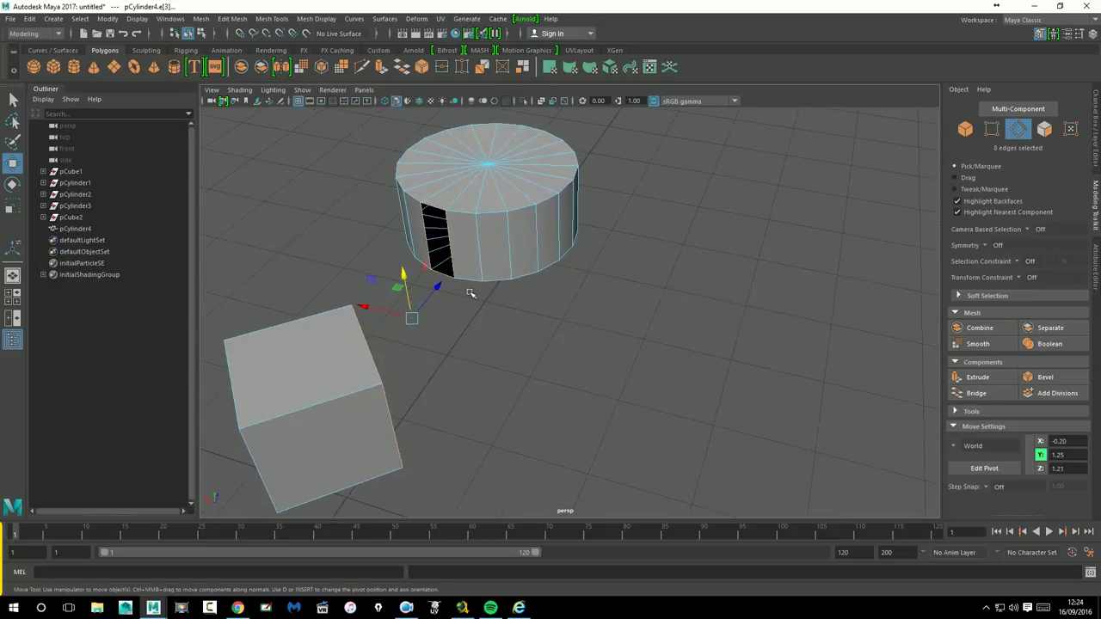
alt+drag(653, 338, 749, 356)
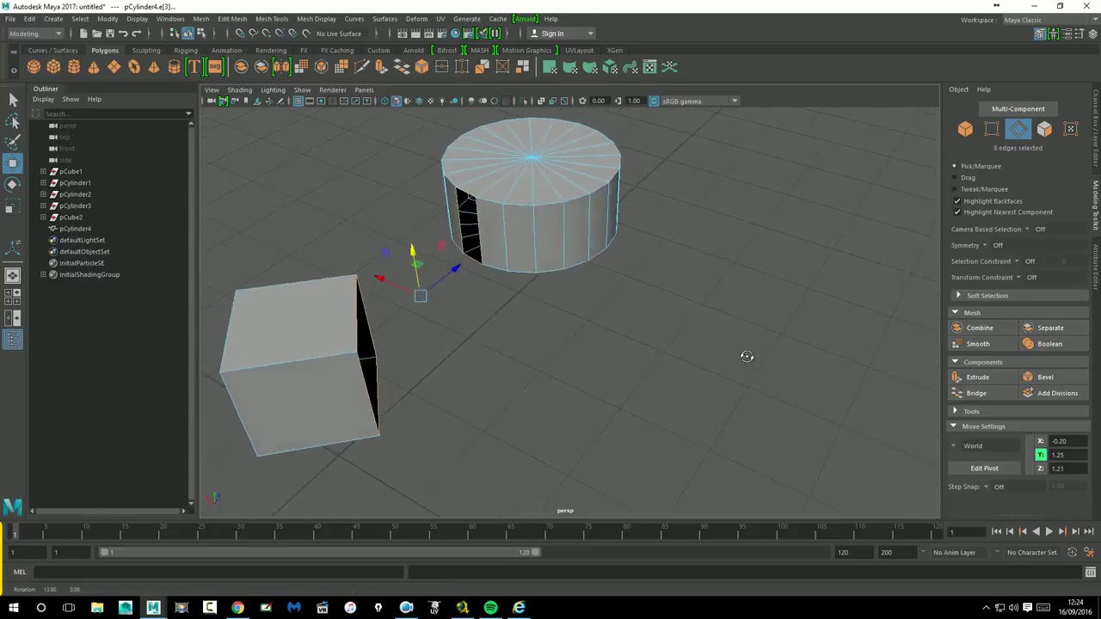
click(977, 395)
- Set the bridge to 11 divisions and try the Blend, then Curve, curve types
alt+drag(557, 389, 401, 326)
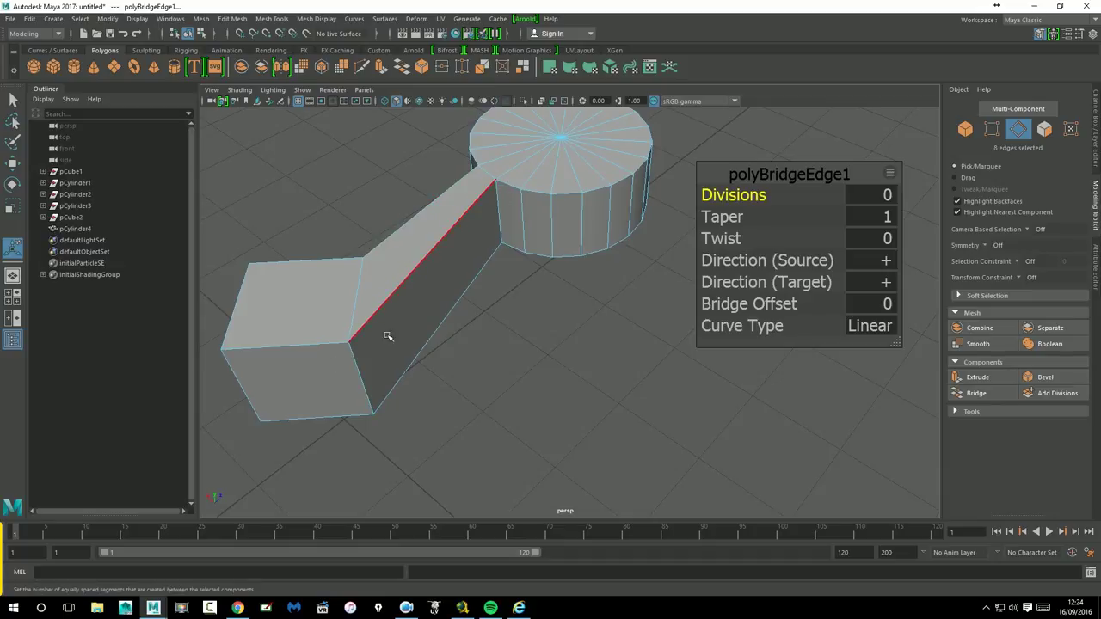
alt+drag(504, 313, 542, 337)
drag(741, 215, 801, 213)
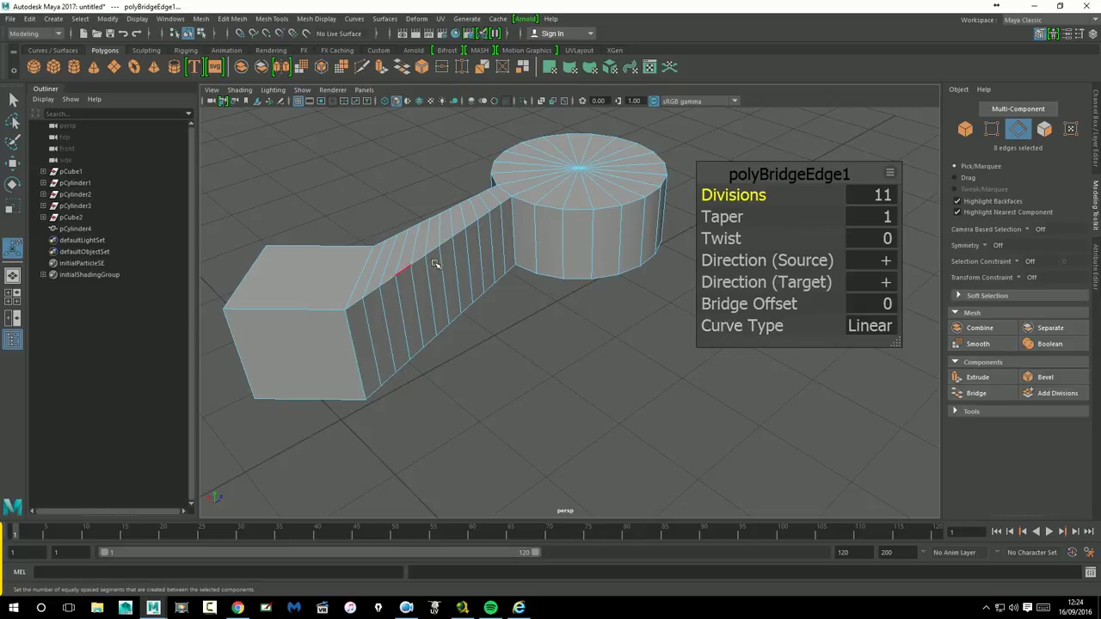
click(870, 326)
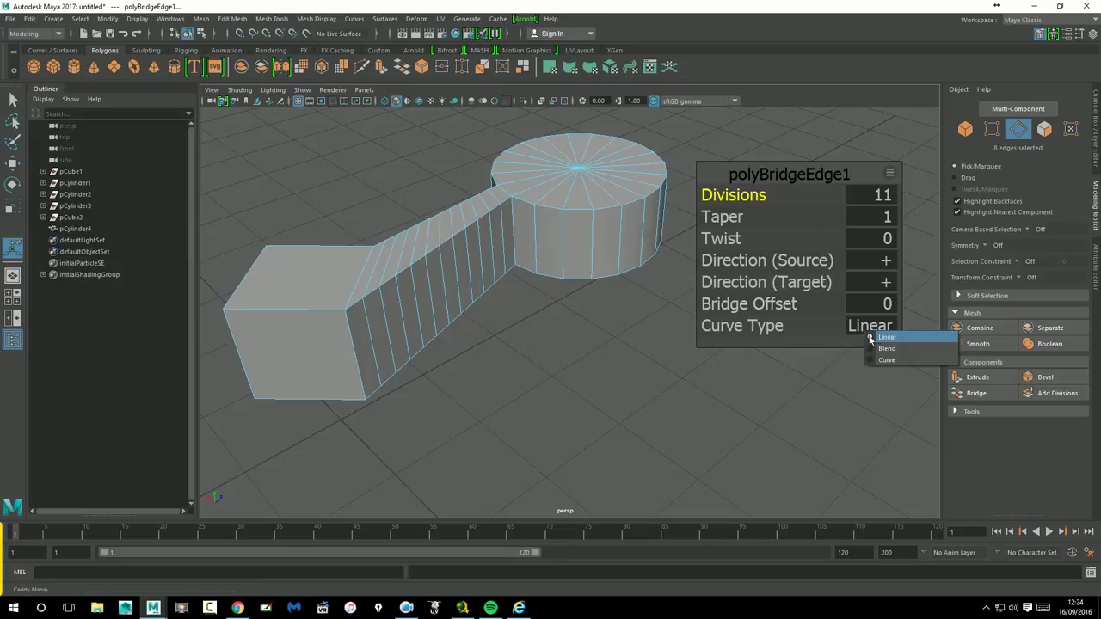
click(888, 351)
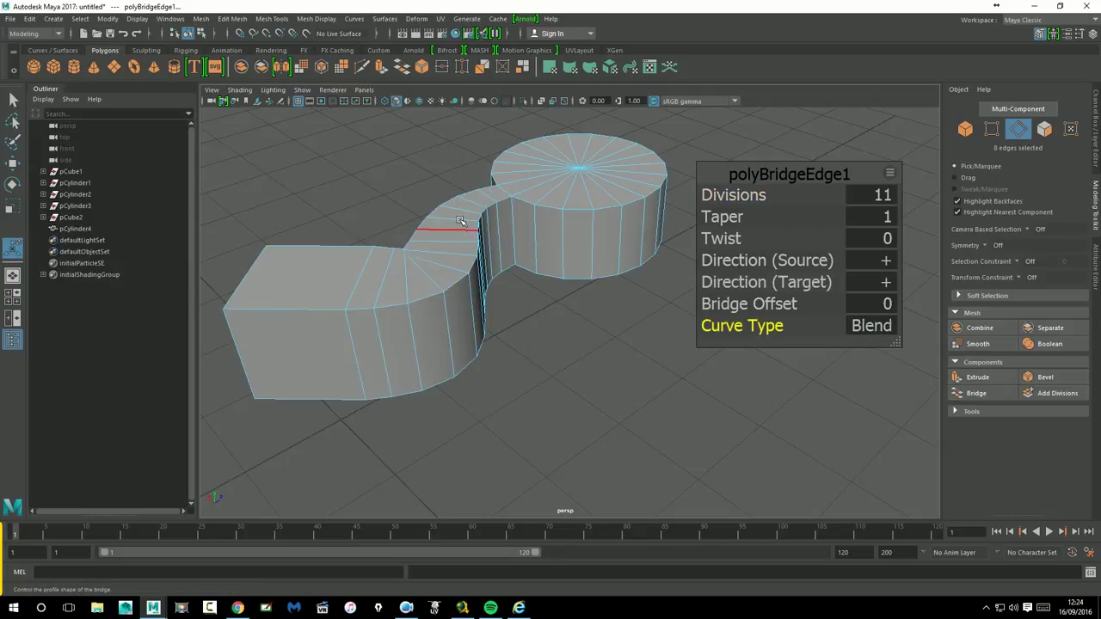
click(890, 335)
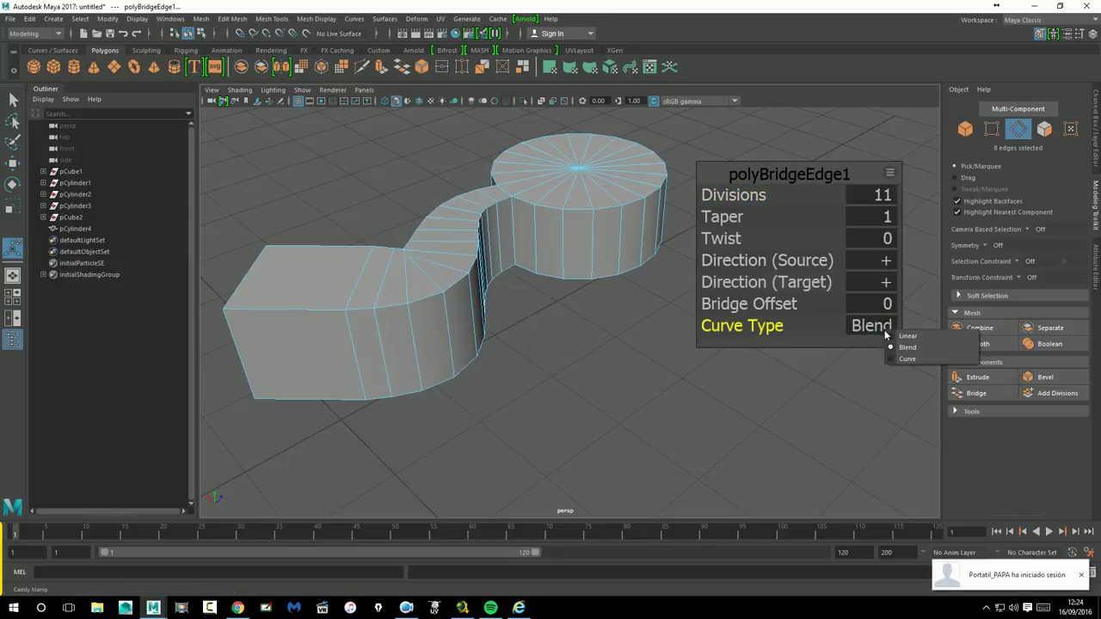
click(903, 361)
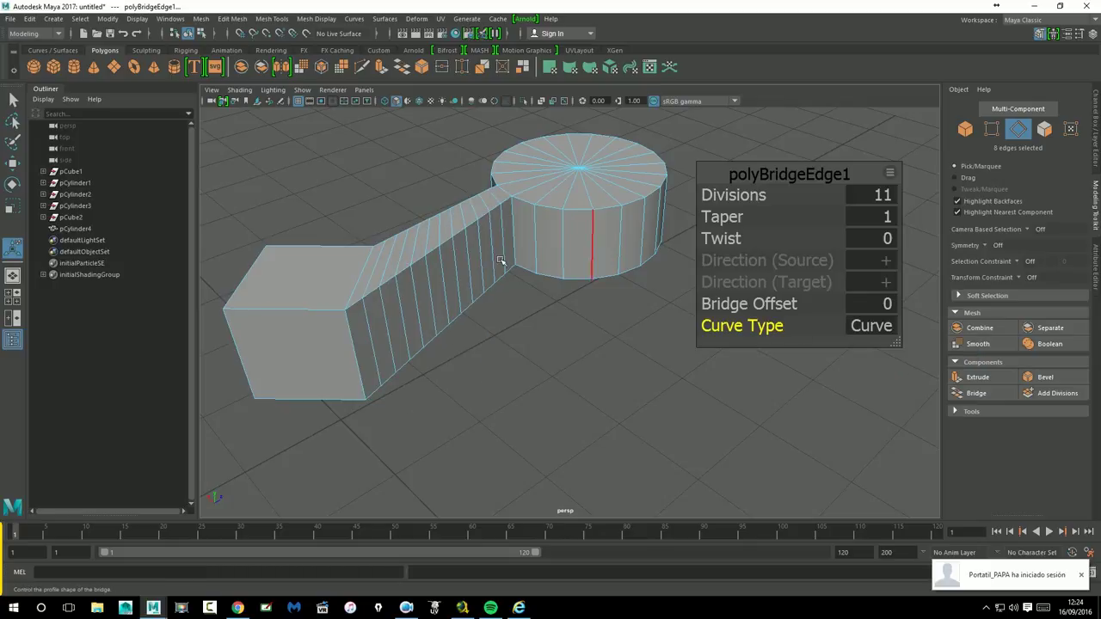
- From a higher view, switch the bridge's Curve Type to Blend and then Curve again
alt+drag(468, 294, 528, 300)
mouse_move(614, 381)
alt+mouse_down()
mouse_move(533, 349)
mouse_move(516, 327)
alt+mouse_up()
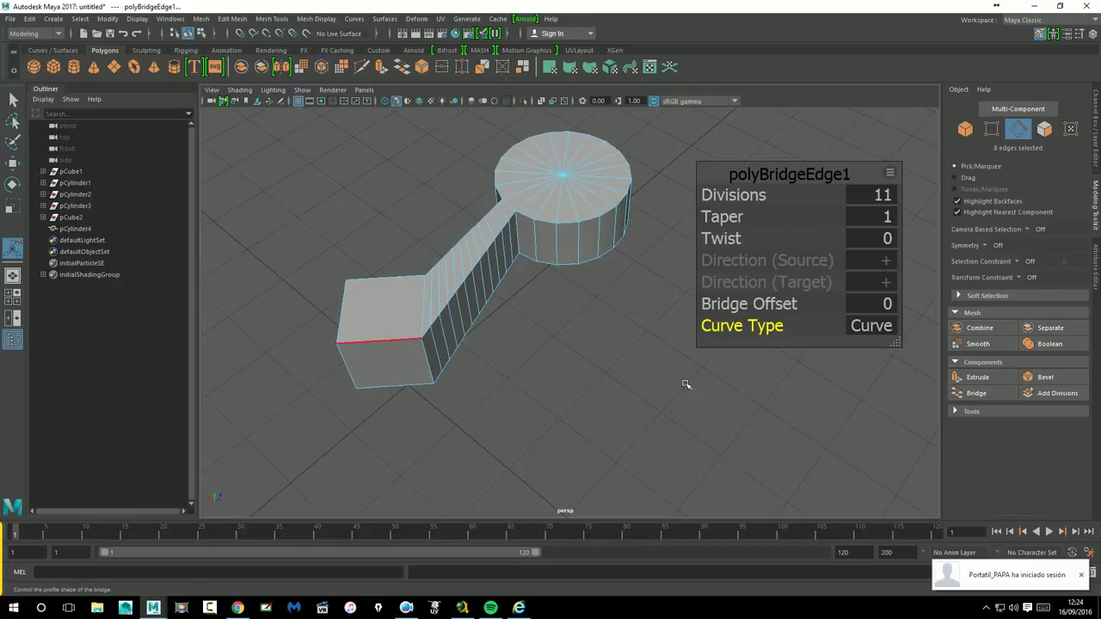
mouse_move(667, 263)
alt+mouse_down()
mouse_move(583, 233)
mouse_move(636, 262)
alt+mouse_up()
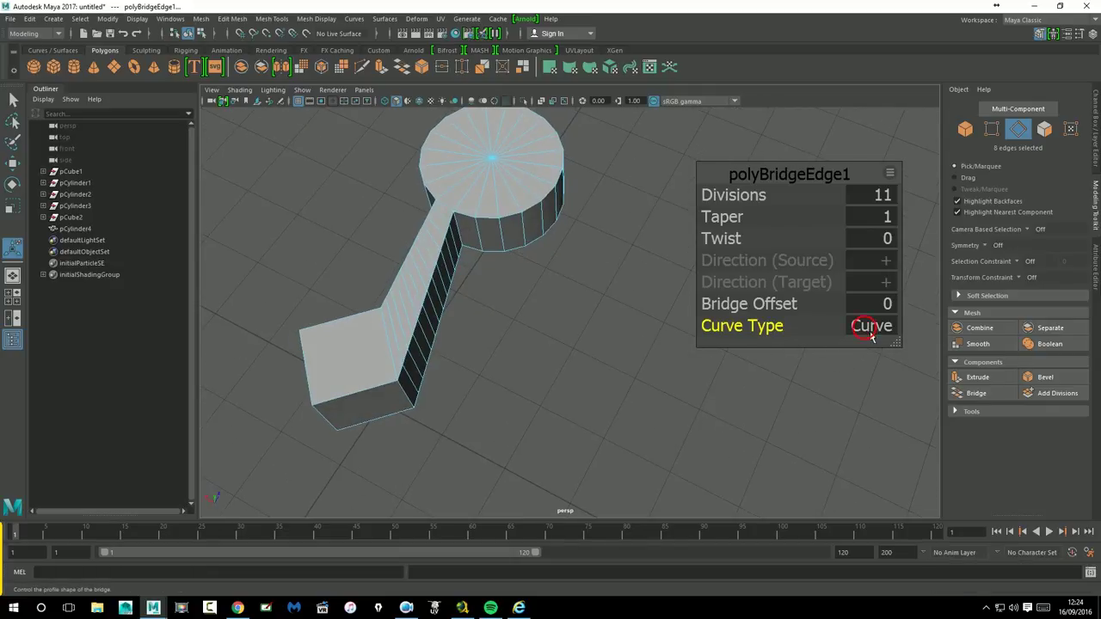
click(882, 348)
alt+drag(622, 365, 849, 354)
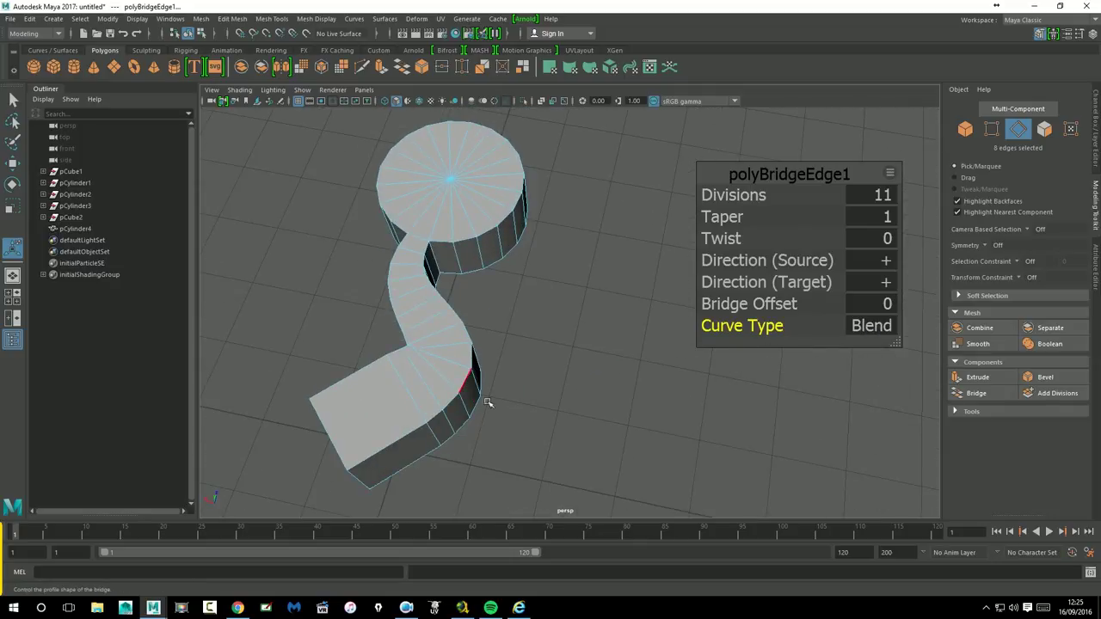
click(871, 325)
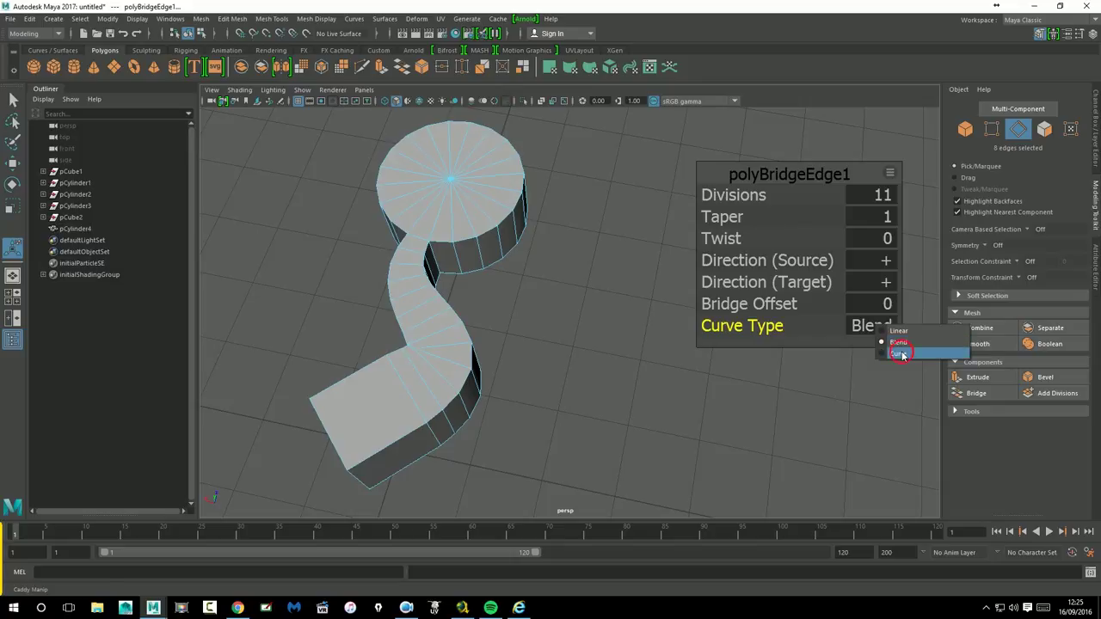
click(913, 352)
click(872, 325)
- Leave the first bridge Linear, then bridge its side face to a cylinder side face
click(886, 338)
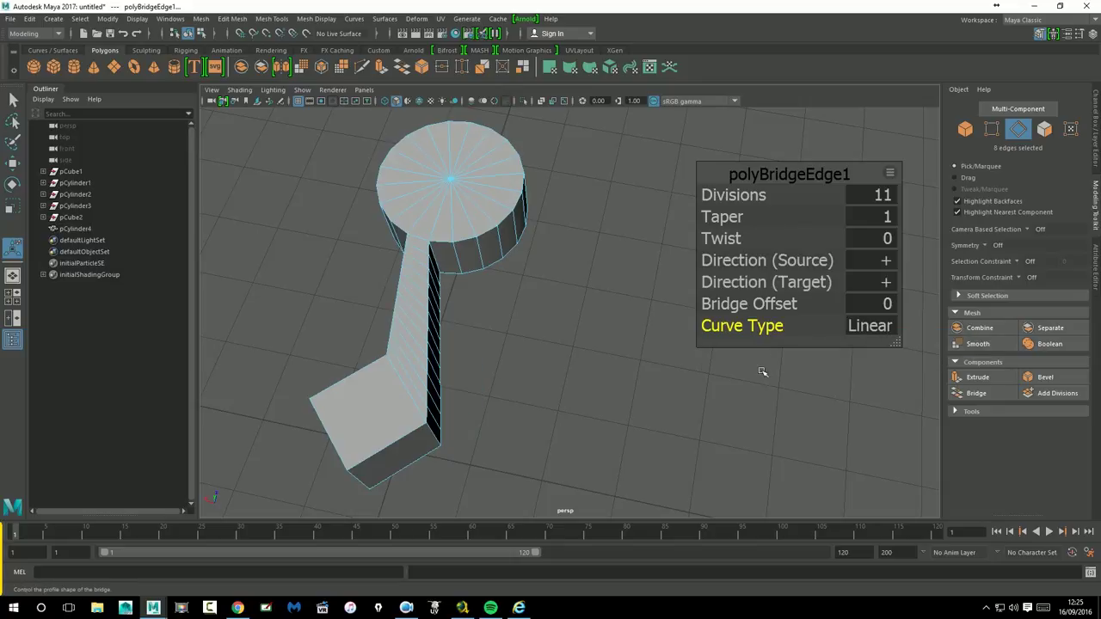
alt+drag(637, 364, 533, 339)
right_drag(426, 277, 430, 311)
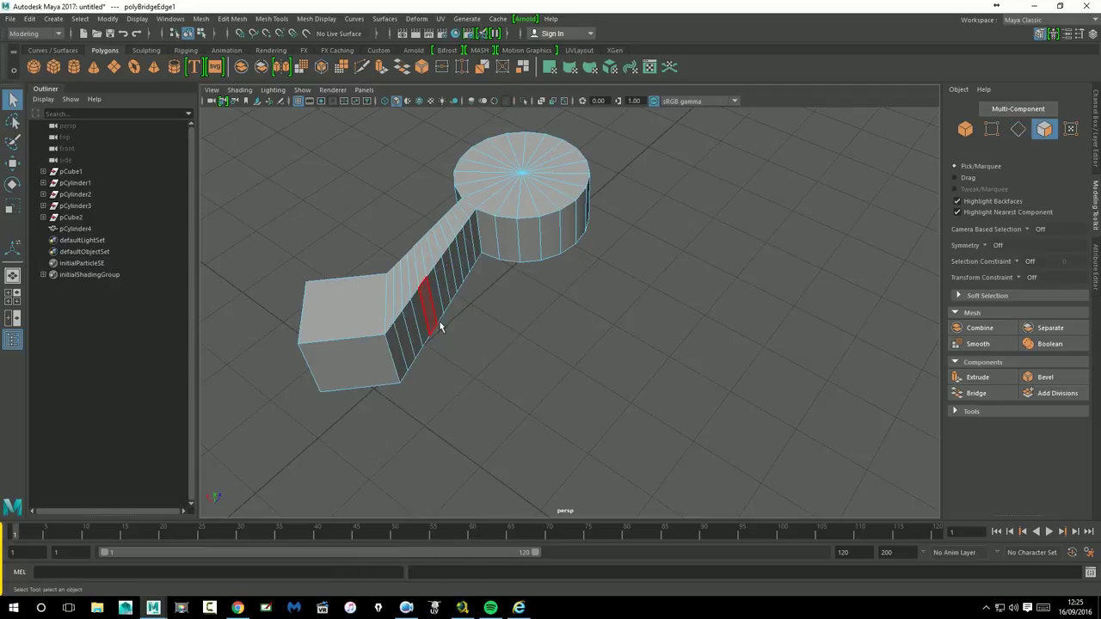
alt+drag(437, 318, 627, 319)
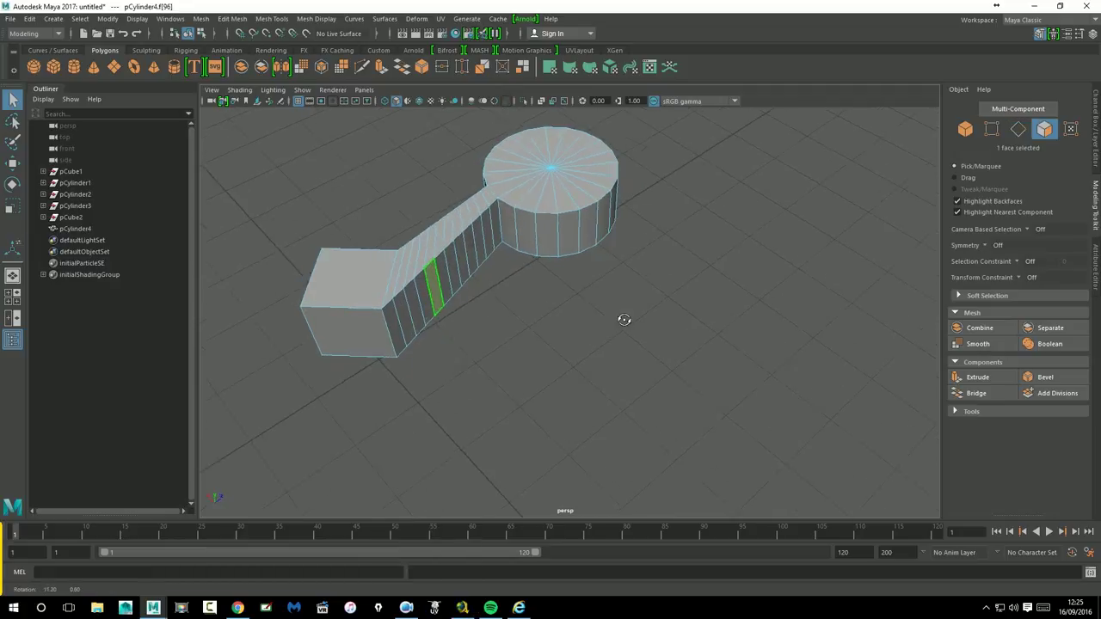
shift+click(578, 244)
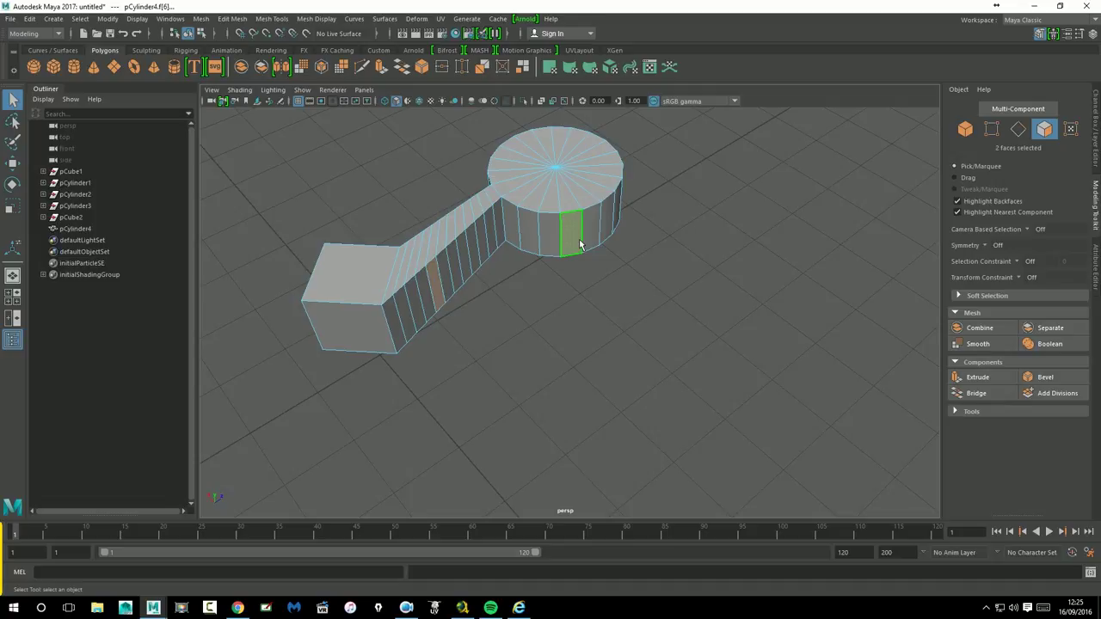
click(990, 398)
- Give the new bridge 11 divisions, a Blend curve type and some twist
drag(730, 207, 795, 200)
click(870, 326)
click(899, 357)
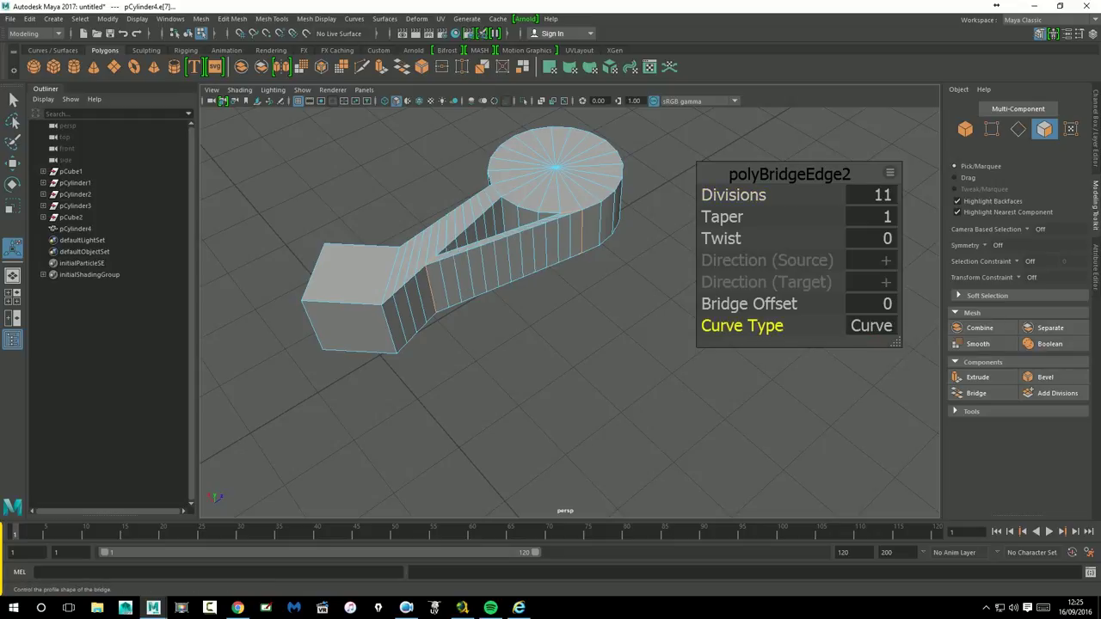
click(878, 334)
click(877, 344)
mouse_move(570, 341)
alt+mouse_down()
mouse_move(769, 361)
mouse_move(765, 401)
mouse_move(653, 383)
mouse_move(636, 327)
mouse_move(647, 332)
alt+mouse_up()
drag(723, 240, 753, 249)
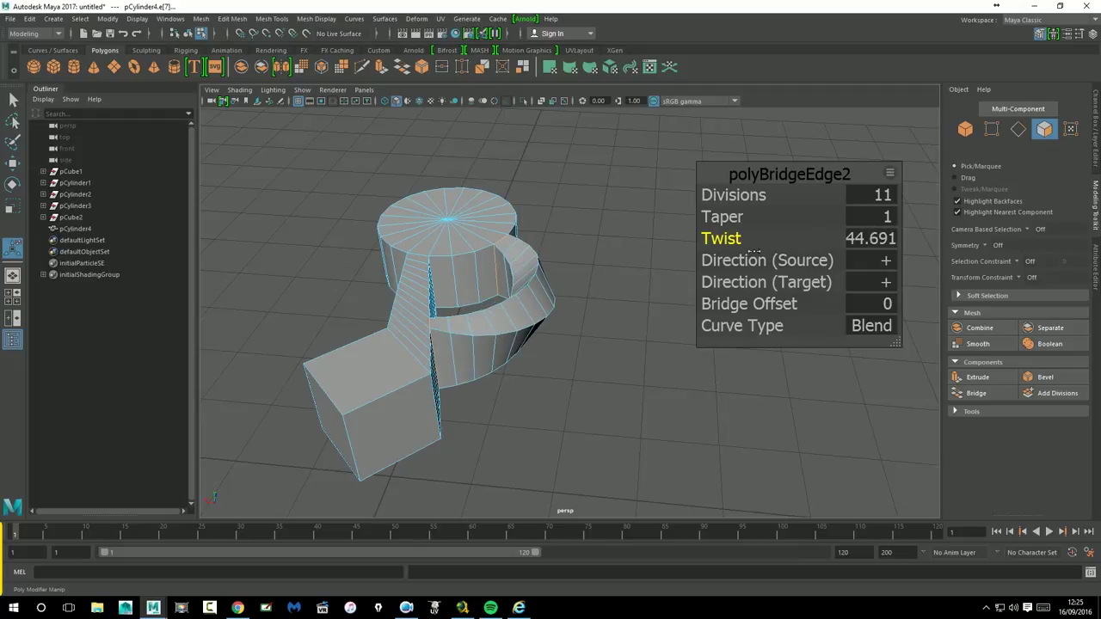
- Compare the Curve and Linear shapes on the new bridge, then return it to Blend
click(870, 329)
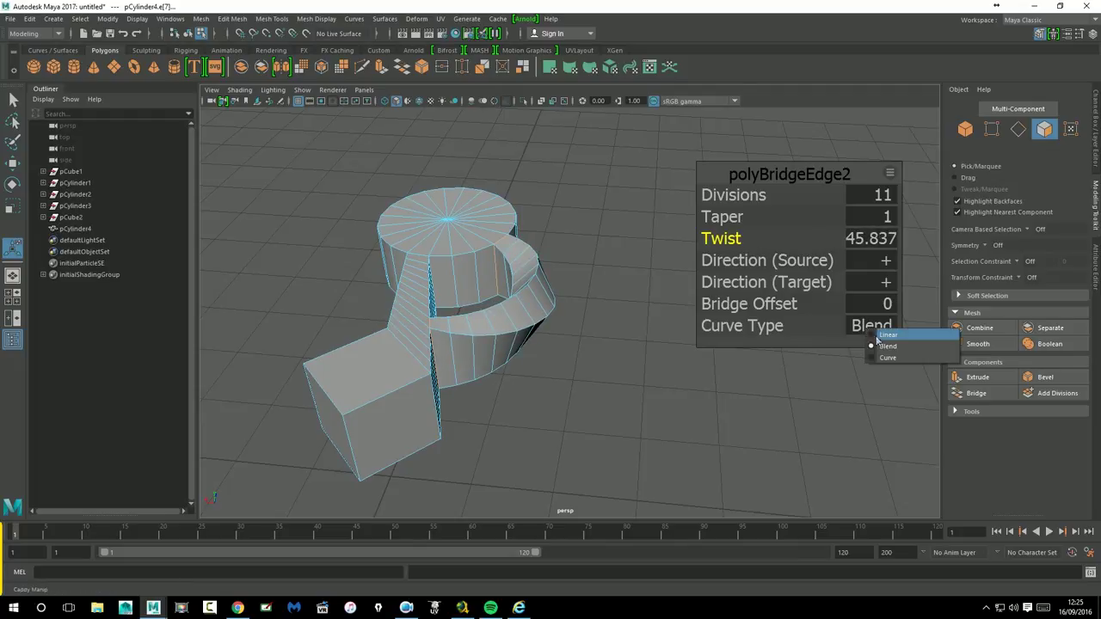
click(889, 358)
mouse_move(550, 404)
alt+mouse_down()
mouse_move(573, 422)
mouse_move(559, 413)
alt+mouse_up()
click(870, 337)
click(881, 334)
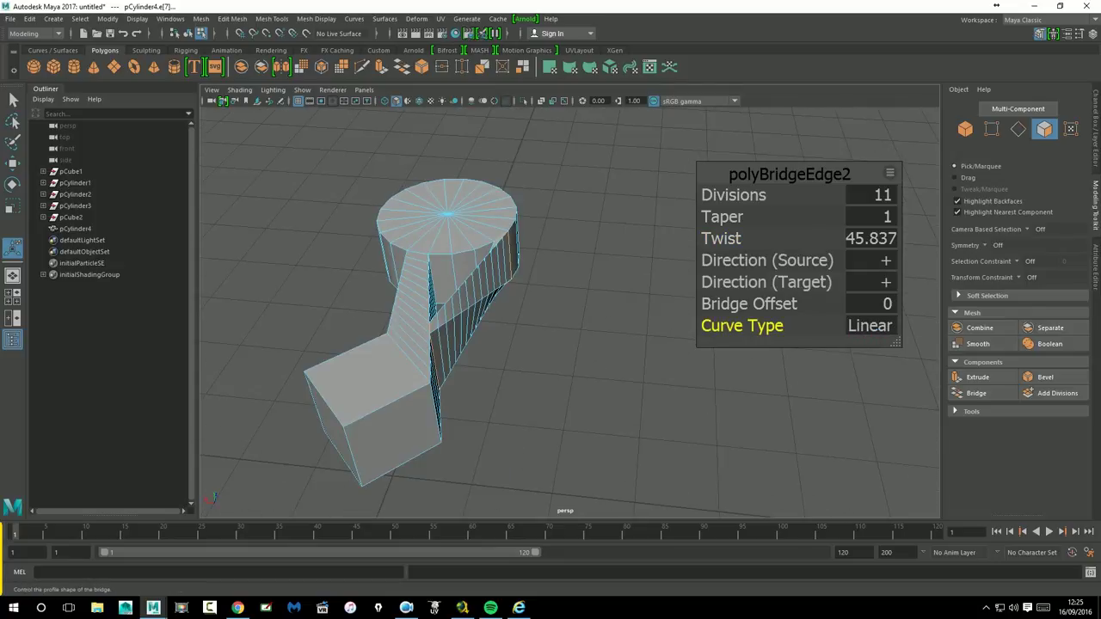
click(891, 332)
click(898, 342)
- Set the twist near 40, test source direction and offset, and taper to 0.4
alt+drag(560, 381, 501, 374)
drag(723, 239, 731, 248)
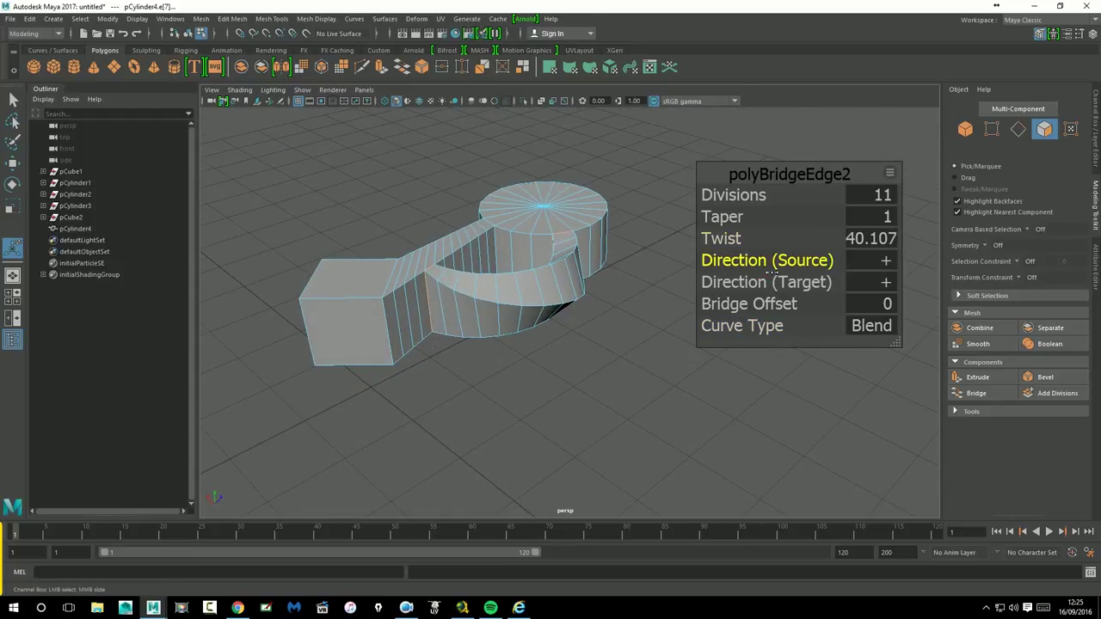
drag(657, 273, 849, 274)
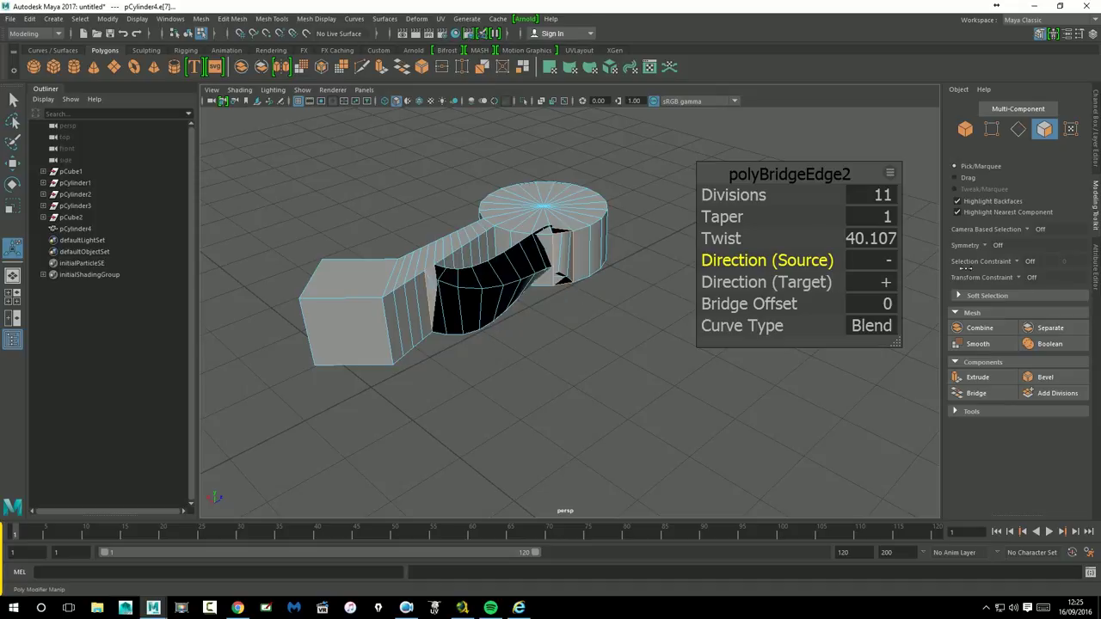
drag(774, 261, 825, 260)
drag(748, 305, 803, 302)
drag(739, 226, 738, 236)
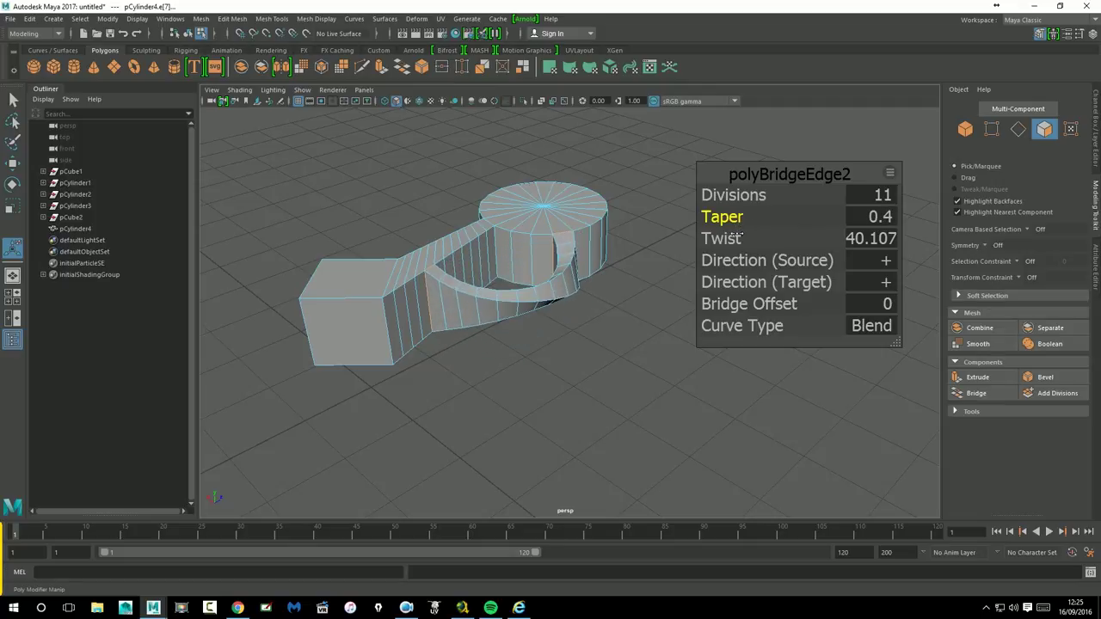
mouse_move(493, 322)
alt+mouse_down()
mouse_move(593, 327)
mouse_move(530, 332)
alt+mouse_up()
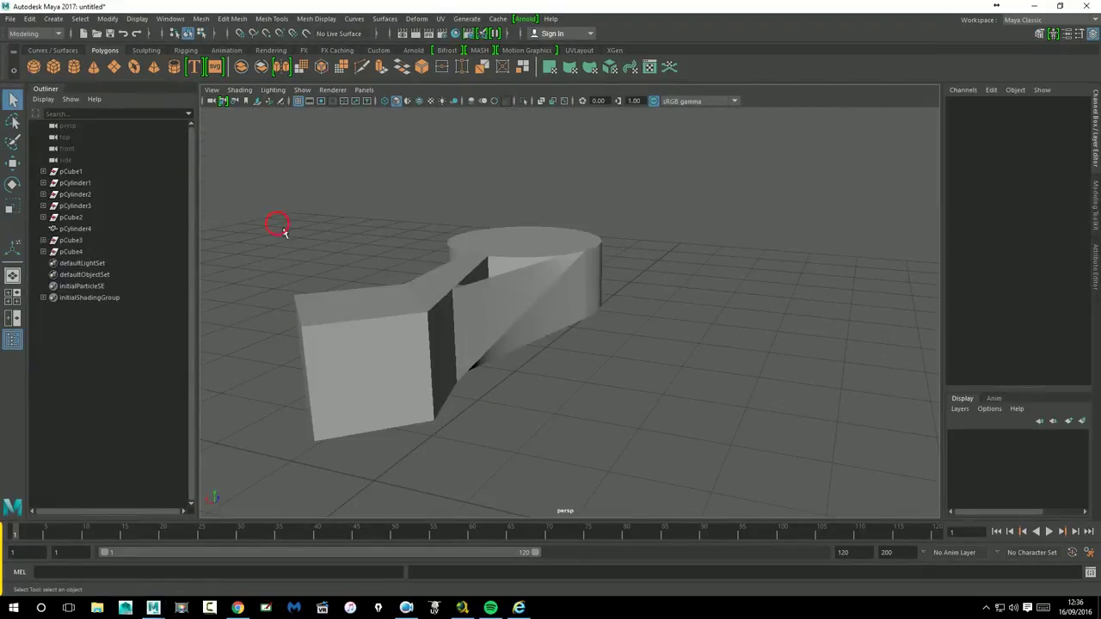
- Delete the joined cube-and-cylinder mesh and bring back the Modeling Toolkit panel
drag(283, 221, 670, 439)
key(Delete)
click(1039, 33)
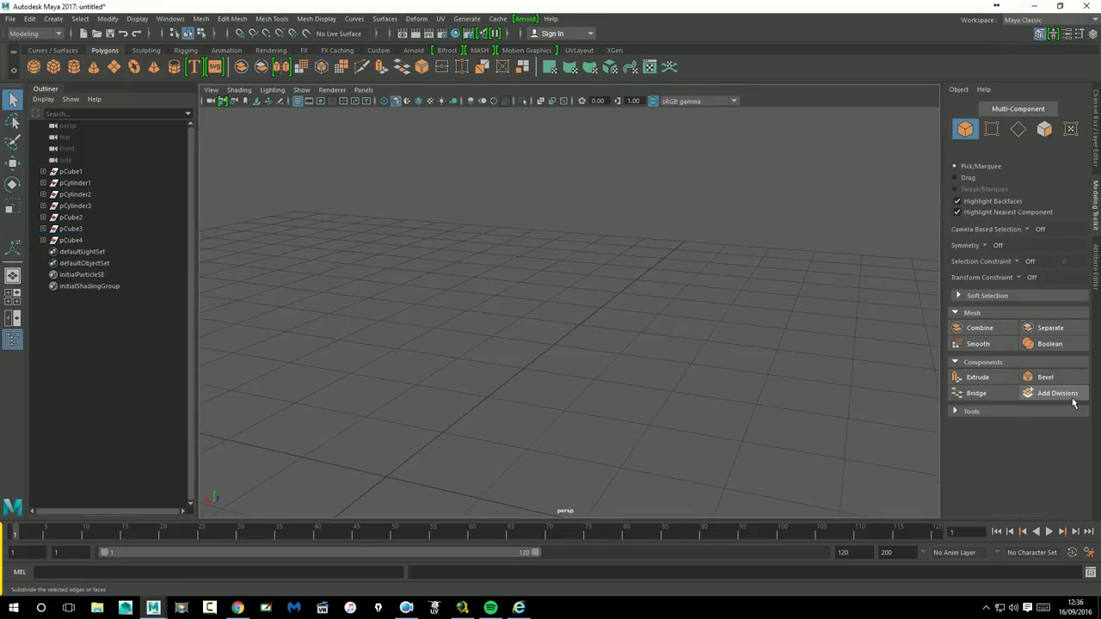
- Create a polygon cube, try Add Divisions with more divisions, then undo to the plain cube
click(54, 67)
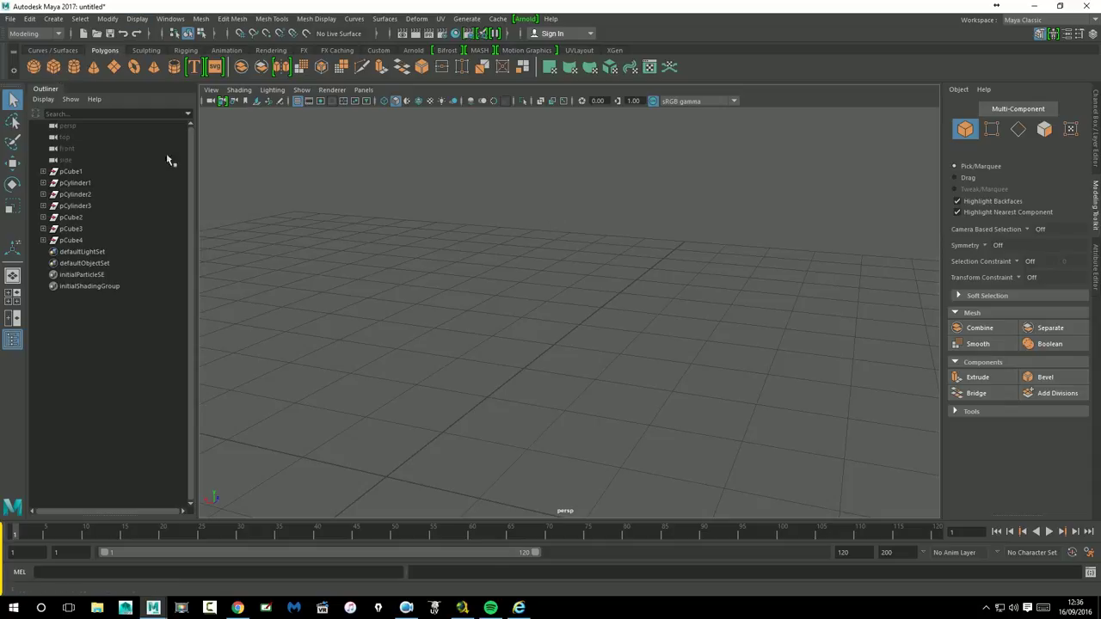
mouse_move(413, 395)
alt+right_down()
mouse_move(553, 233)
mouse_move(558, 332)
alt+right_up()
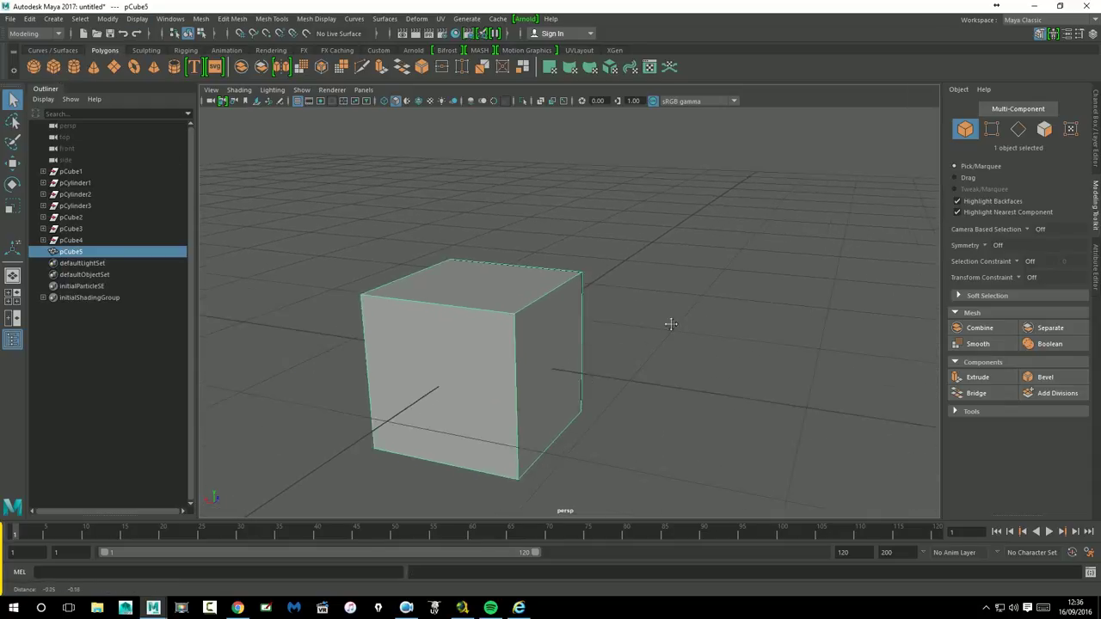
alt+middle_drag(557, 332, 666, 319)
key(t)
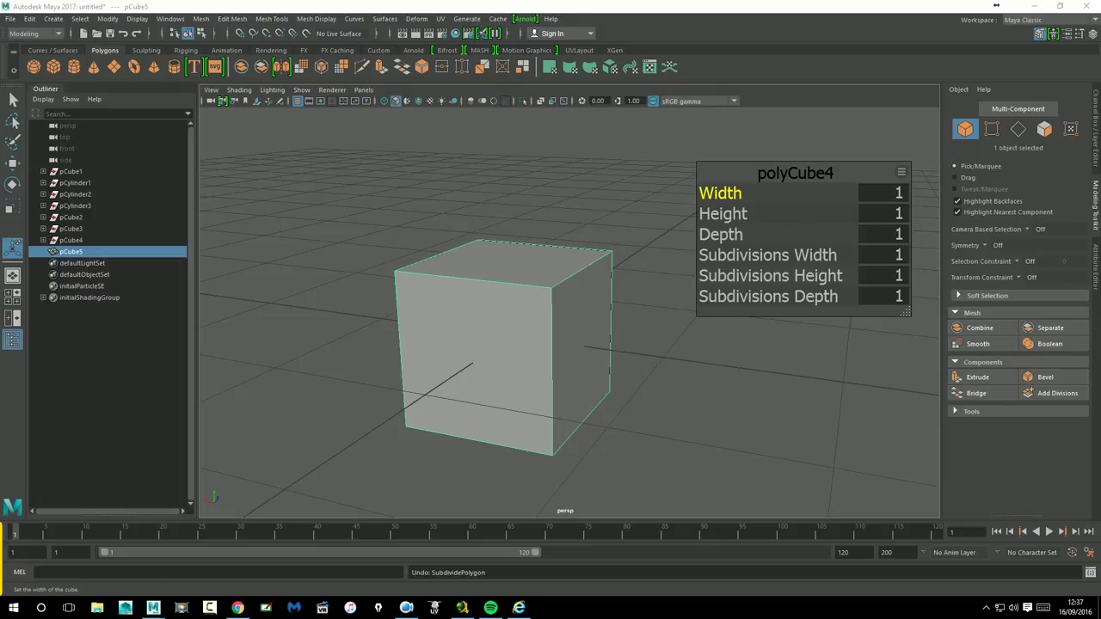
click(1057, 393)
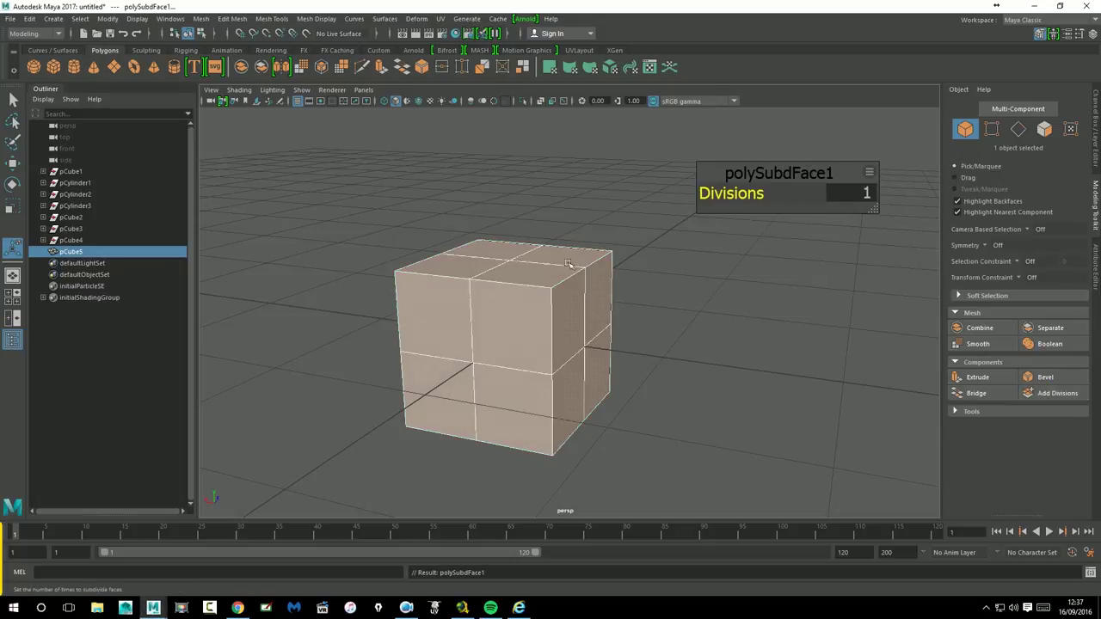
alt+middle_drag(528, 249, 663, 246)
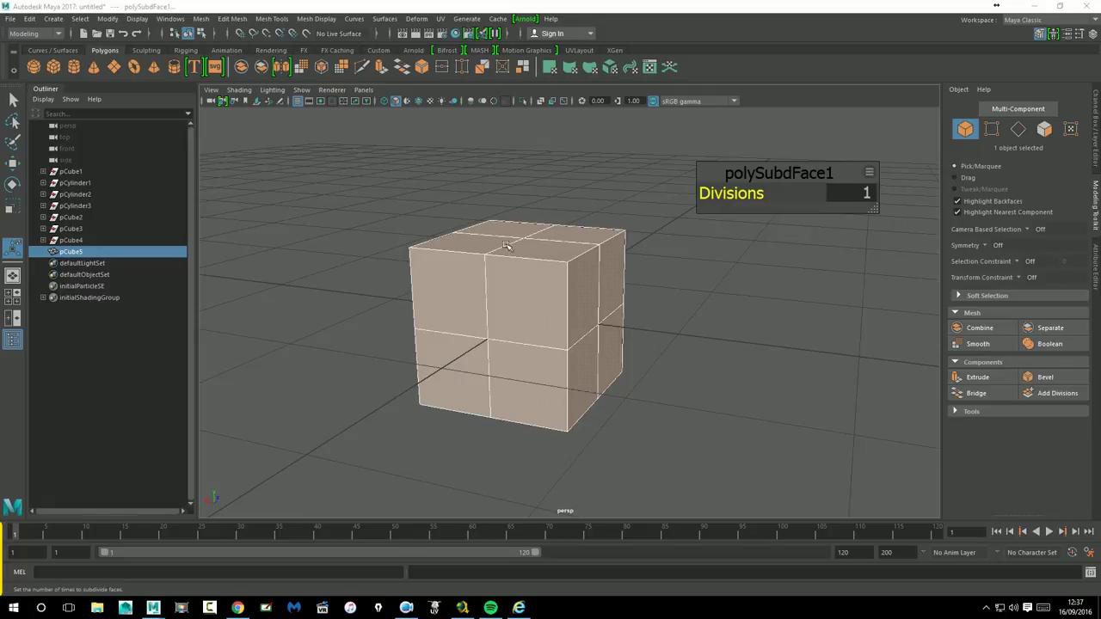
drag(737, 205, 751, 206)
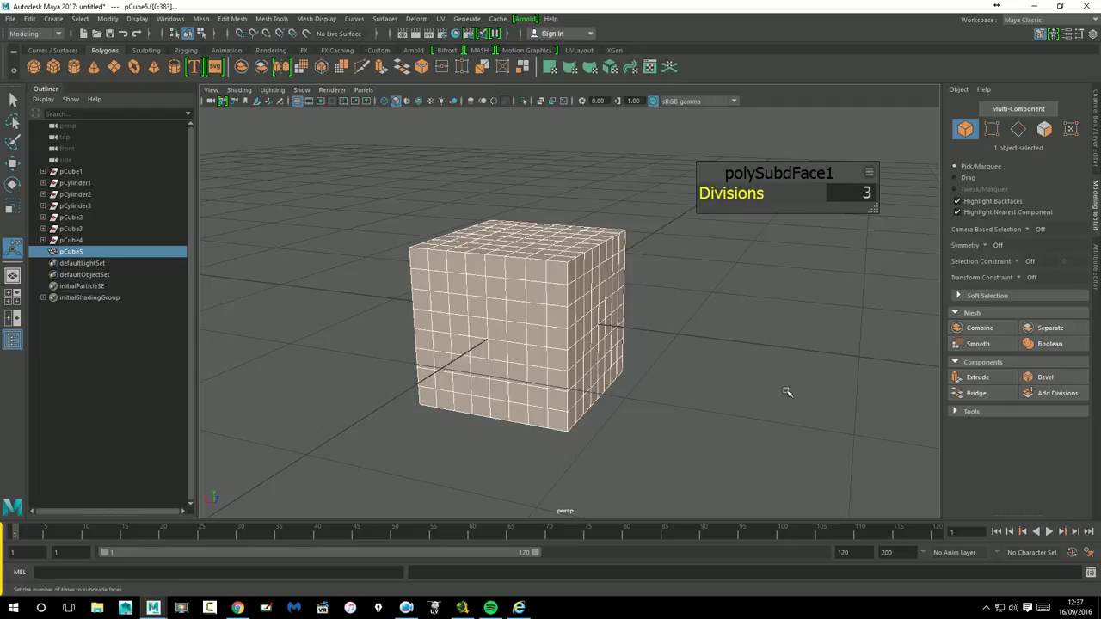
key(ctrl+z)
key(ctrl+z)
key(ctrl+z)
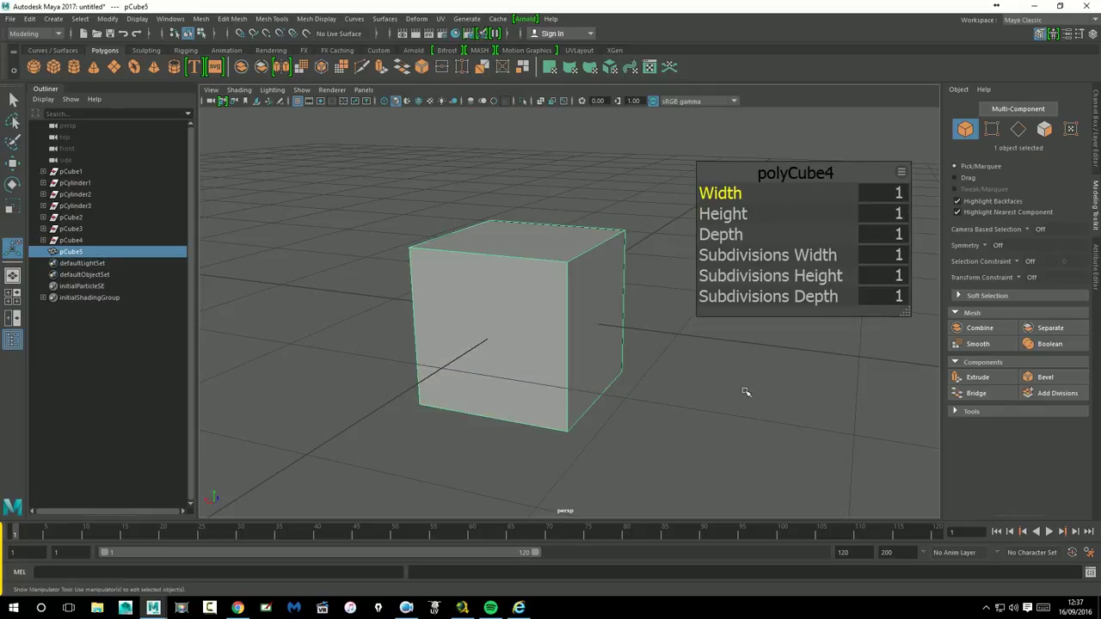
key(ctrl+z)
key(ctrl+z)
- Duplicate the cube, move the copy right, and smooth the left cube with 2 divisions
key(shift+z)
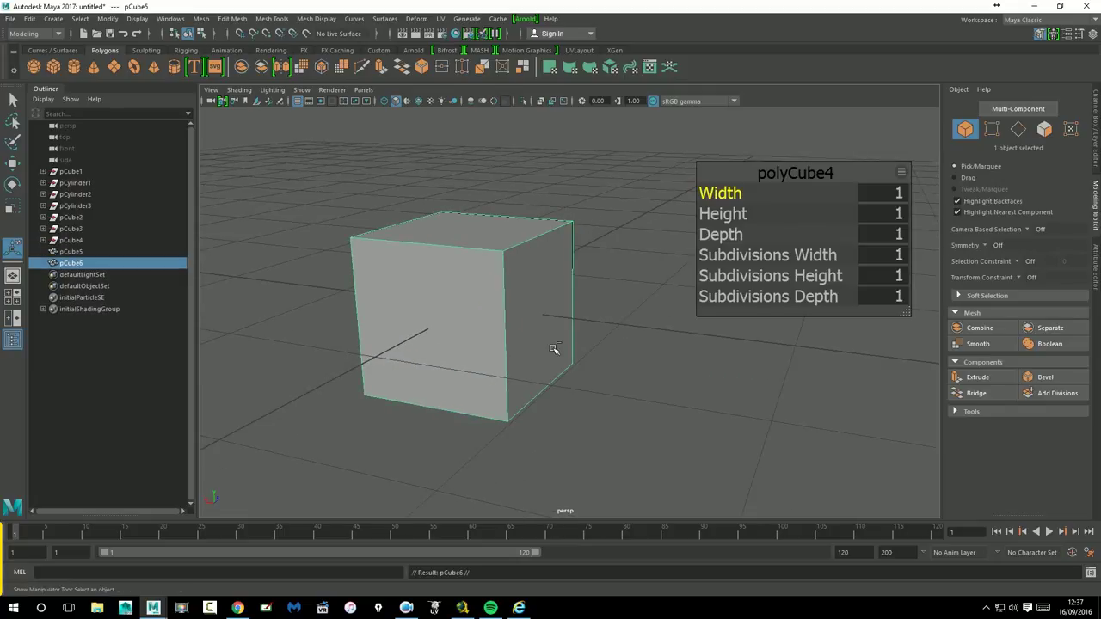
key(w)
mouse_move(428, 310)
mouse_down()
mouse_move(717, 354)
mouse_move(611, 319)
mouse_move(588, 344)
mouse_move(607, 386)
mouse_move(451, 343)
mouse_up()
click(414, 311)
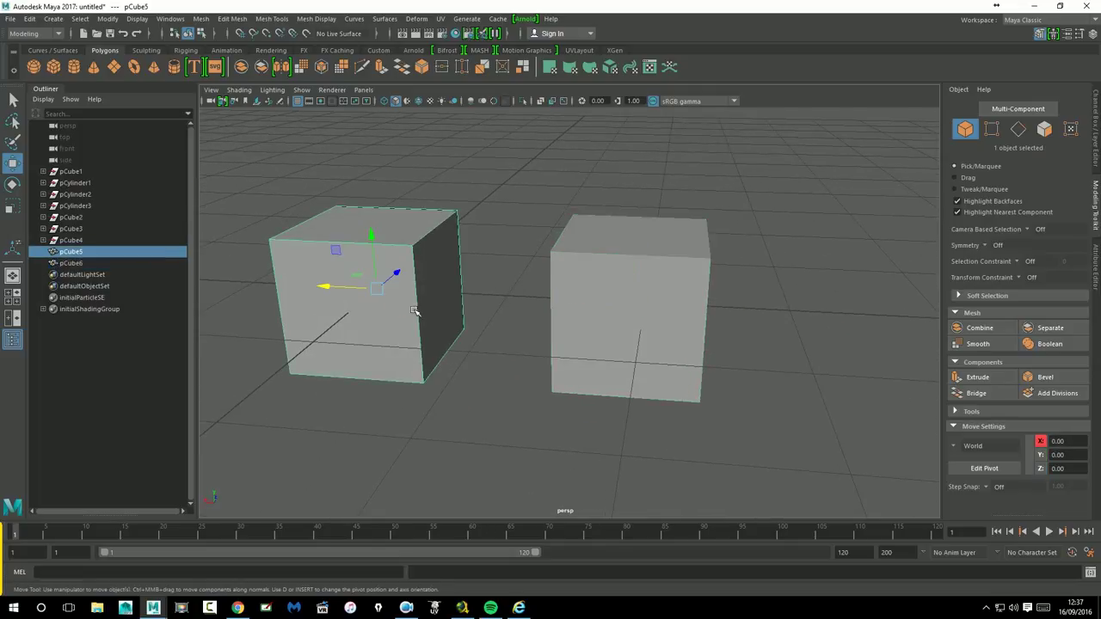
click(978, 345)
text(2)
key(Return)
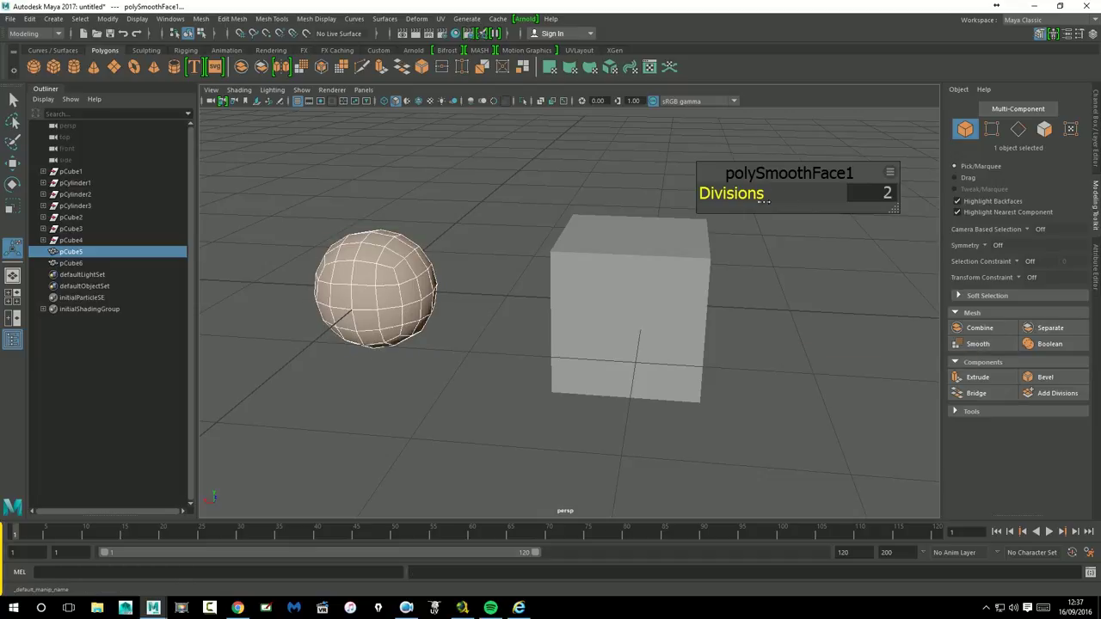
- Add 2 face divisions to the right cube
click(779, 354)
click(679, 288)
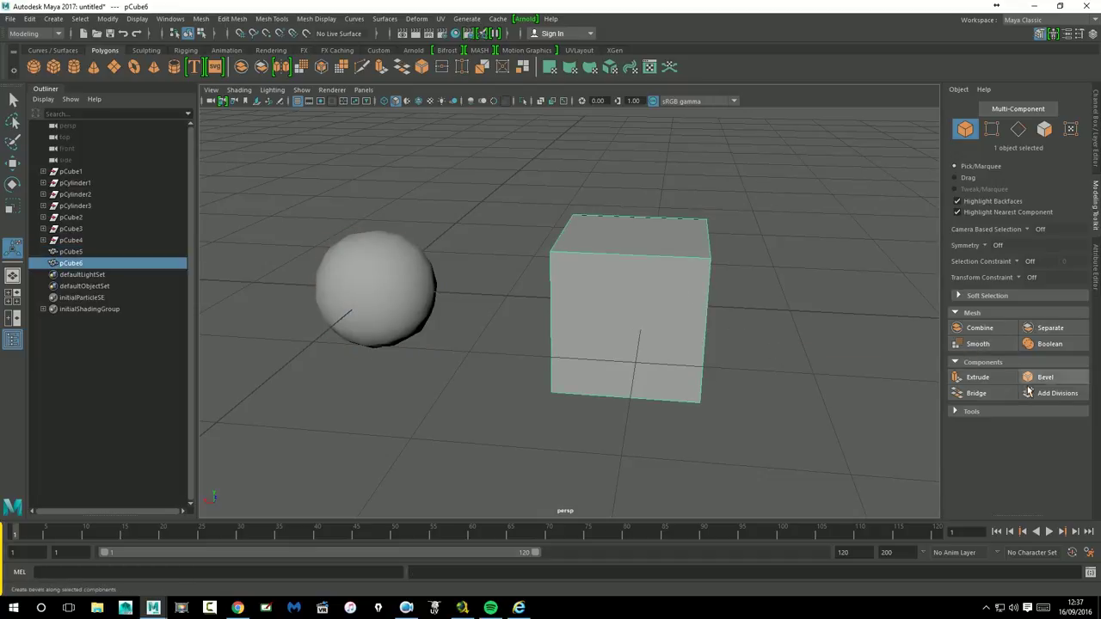
click(1057, 393)
text(2)
key(Return)
- Select the sphere and cube together to compare them, then select the subdivided cube alone
click(844, 352)
click(408, 310)
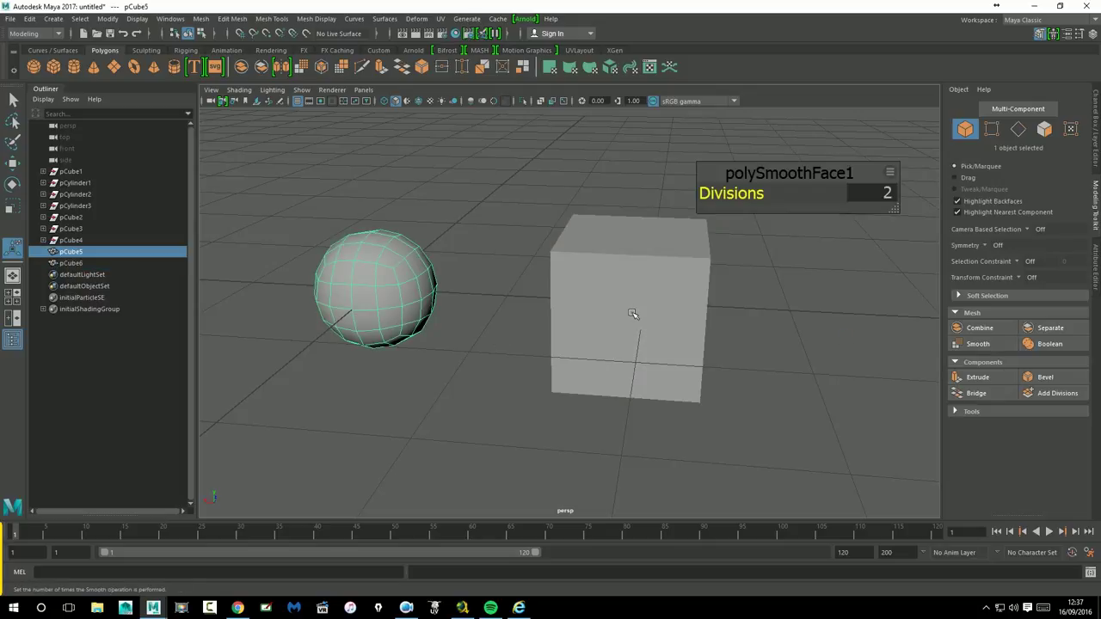
shift+click(634, 312)
alt+drag(634, 312, 777, 393)
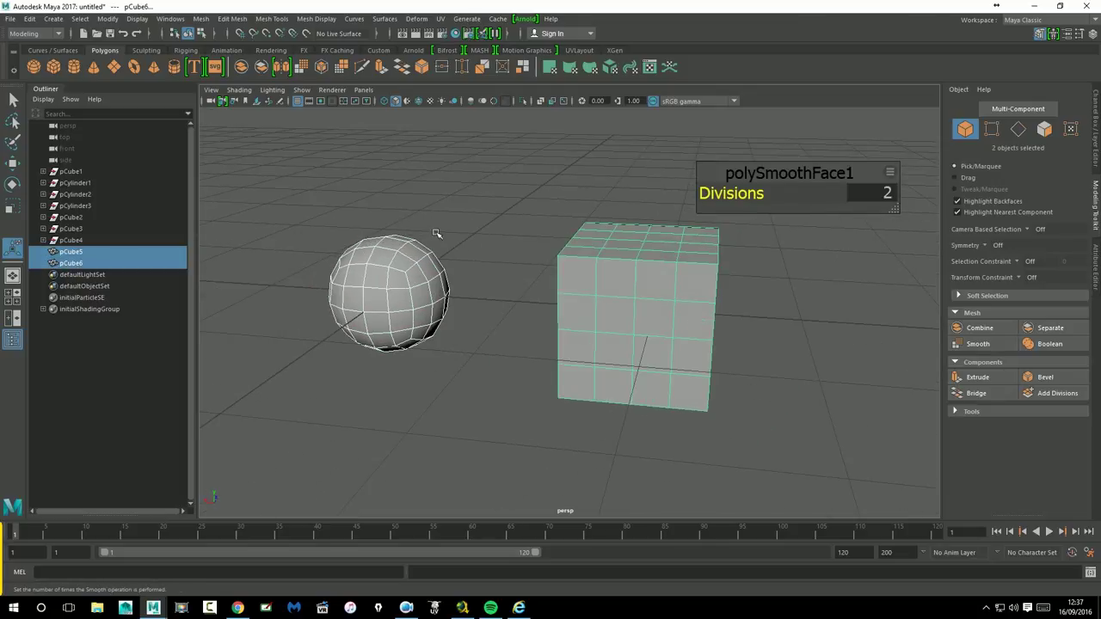
alt+drag(792, 337, 744, 338)
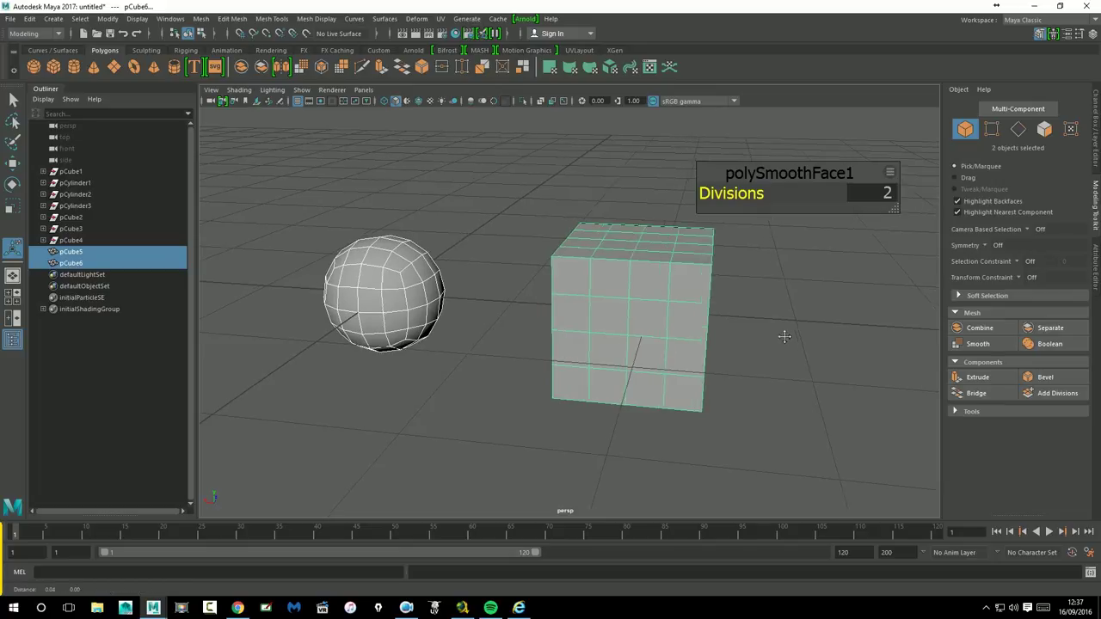
click(744, 338)
click(612, 344)
- Subdivide a single front face of the cube with 2 divisions into a 4x4 patch
alt+drag(612, 344, 625, 312)
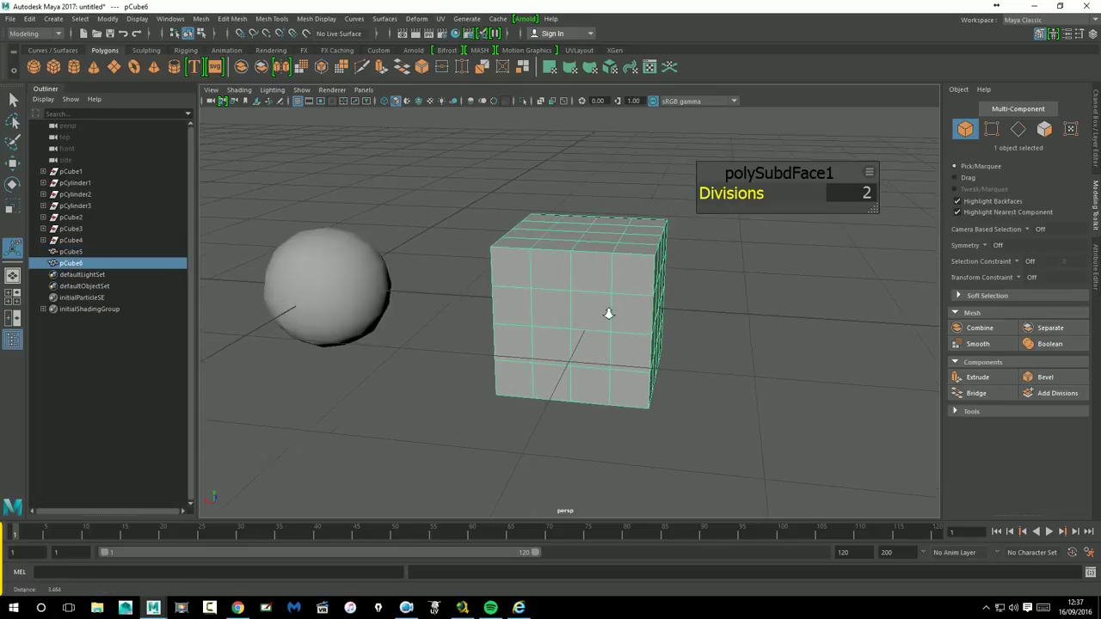
right_drag(624, 312, 617, 330)
click(610, 319)
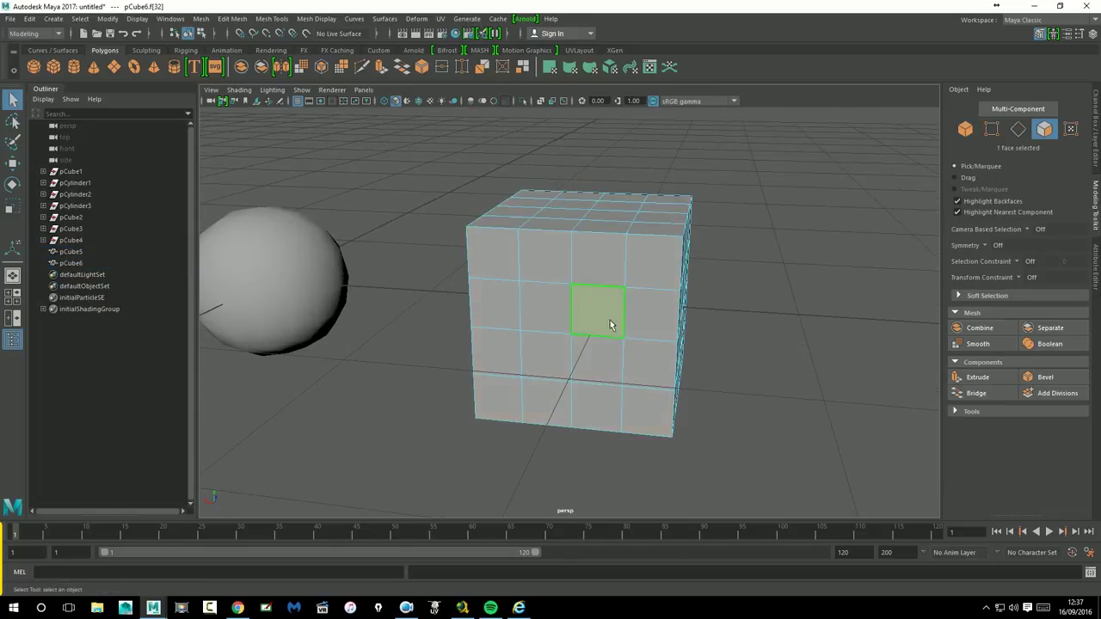
click(1054, 395)
drag(750, 197, 761, 198)
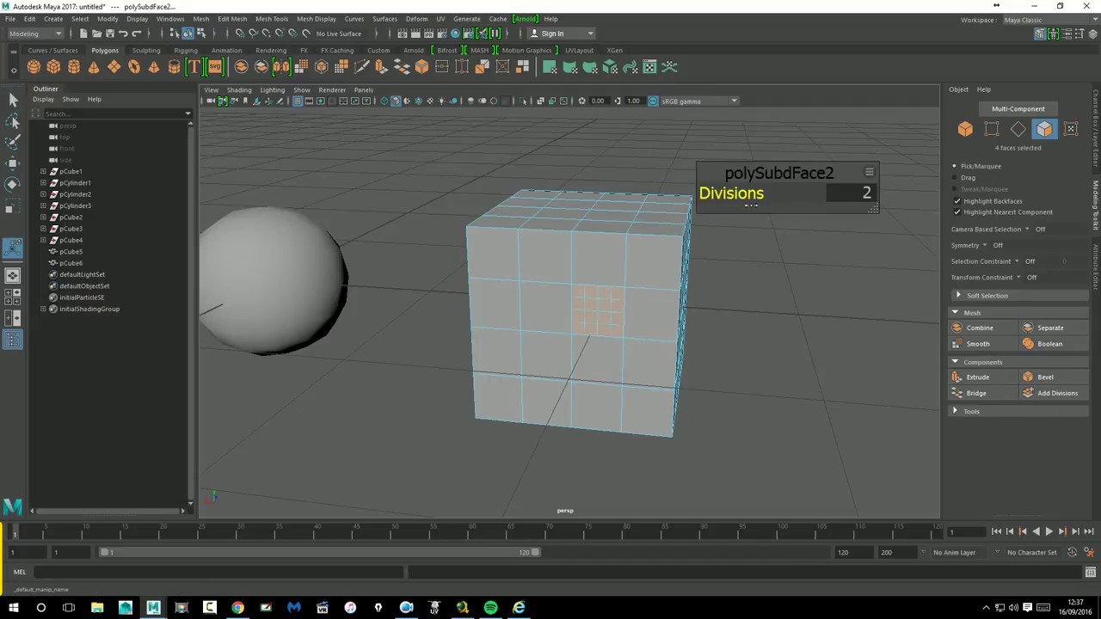
alt+drag(550, 318, 602, 309)
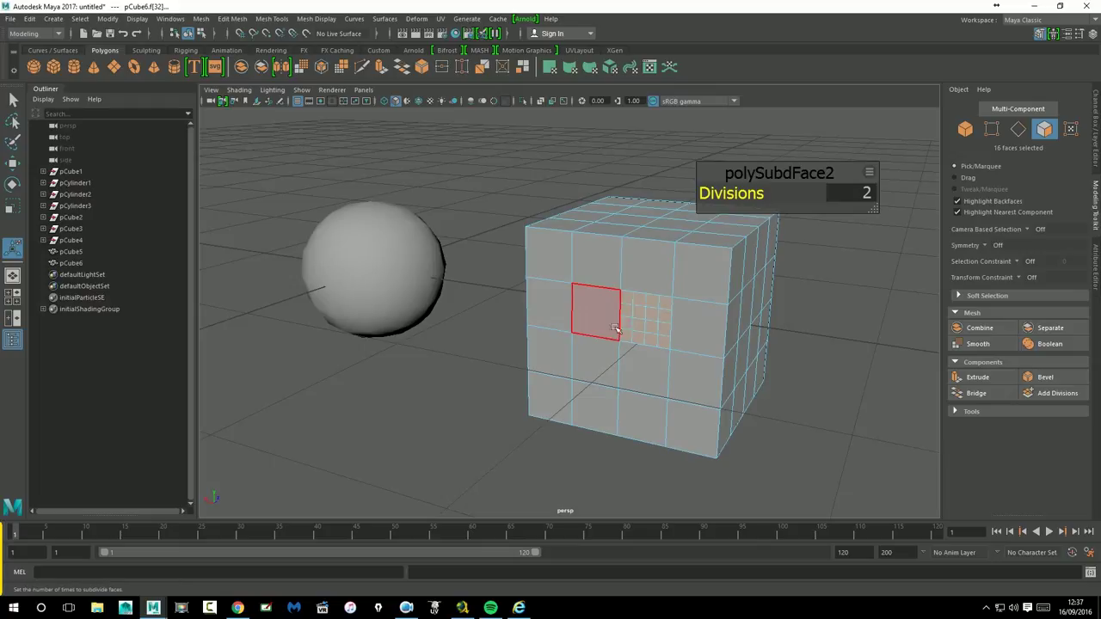
mouse_move(667, 290)
alt+mouse_down()
mouse_move(614, 307)
mouse_move(700, 344)
mouse_move(680, 348)
alt+mouse_up()
- Collapse Mesh and Components, expand Tools, and delete both the sphere and the cube
click(967, 363)
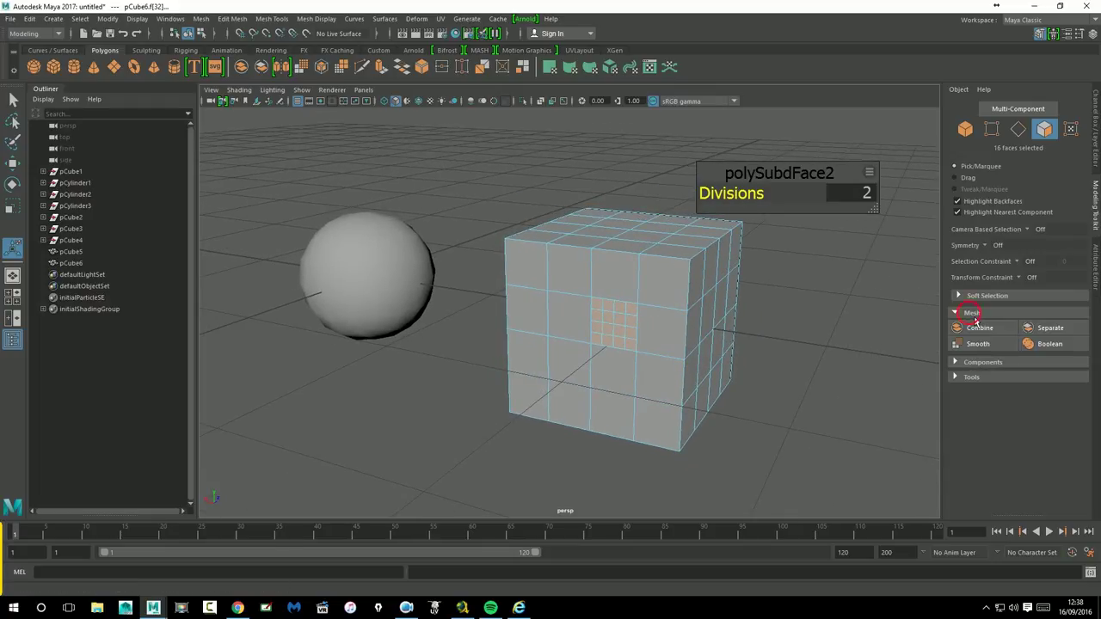
click(971, 313)
right_drag(694, 283, 749, 253)
click(854, 348)
click(979, 345)
click(369, 270)
key(Delete)
click(578, 306)
key(Delete)
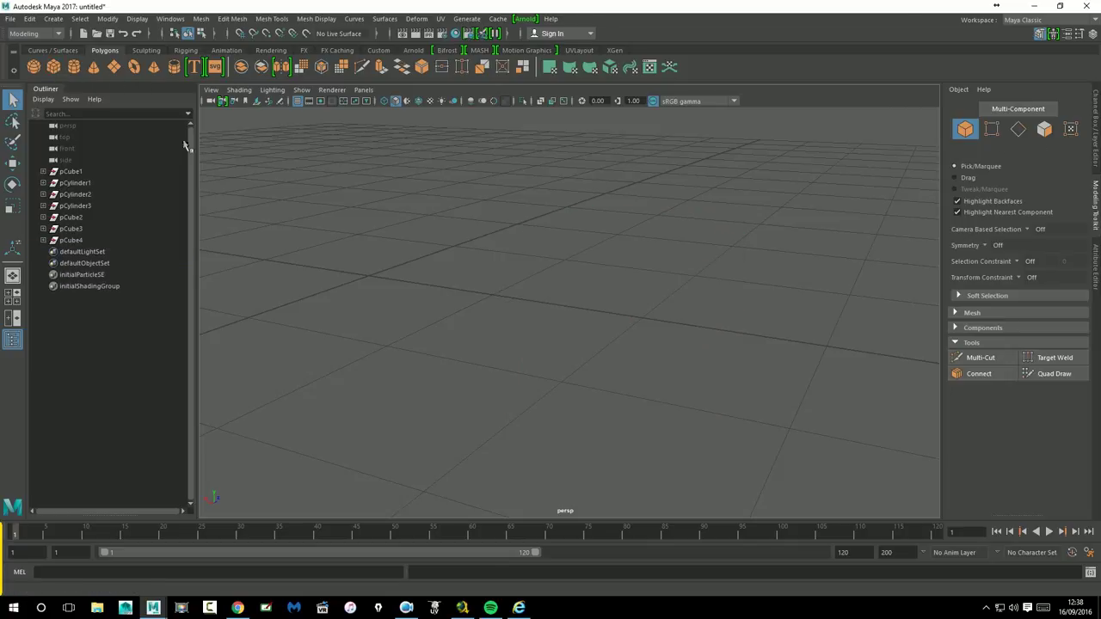
- Create a polygon cube and activate Multi-Cut from the Modeling Toolkit
click(54, 67)
mouse_move(479, 308)
alt+mouse_down()
mouse_move(671, 341)
mouse_move(625, 376)
mouse_move(690, 329)
mouse_move(637, 336)
alt+mouse_up()
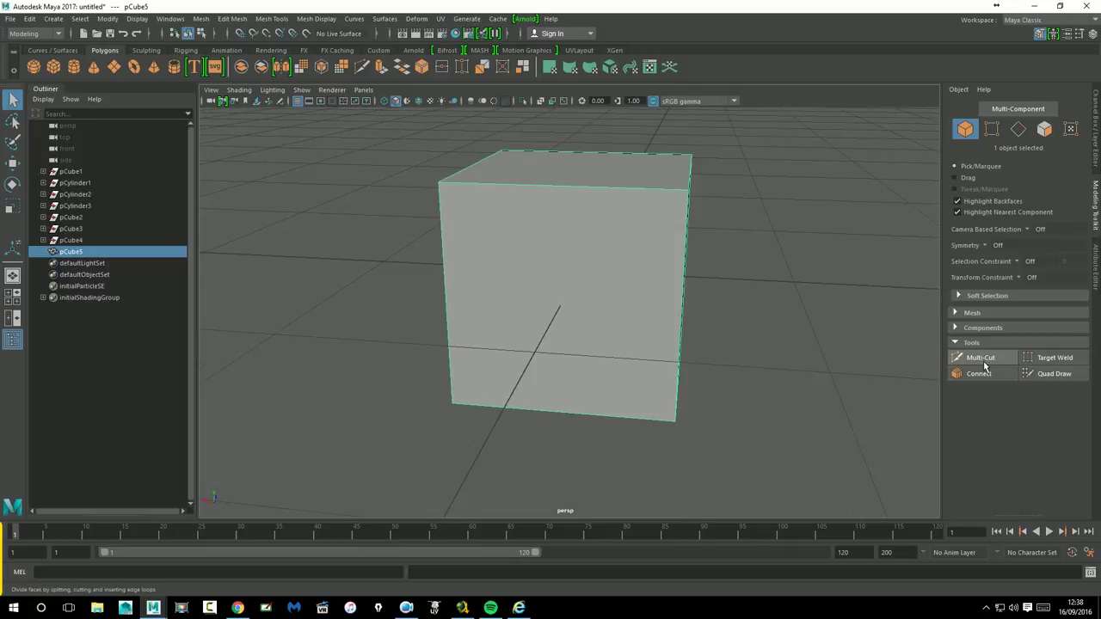
click(977, 359)
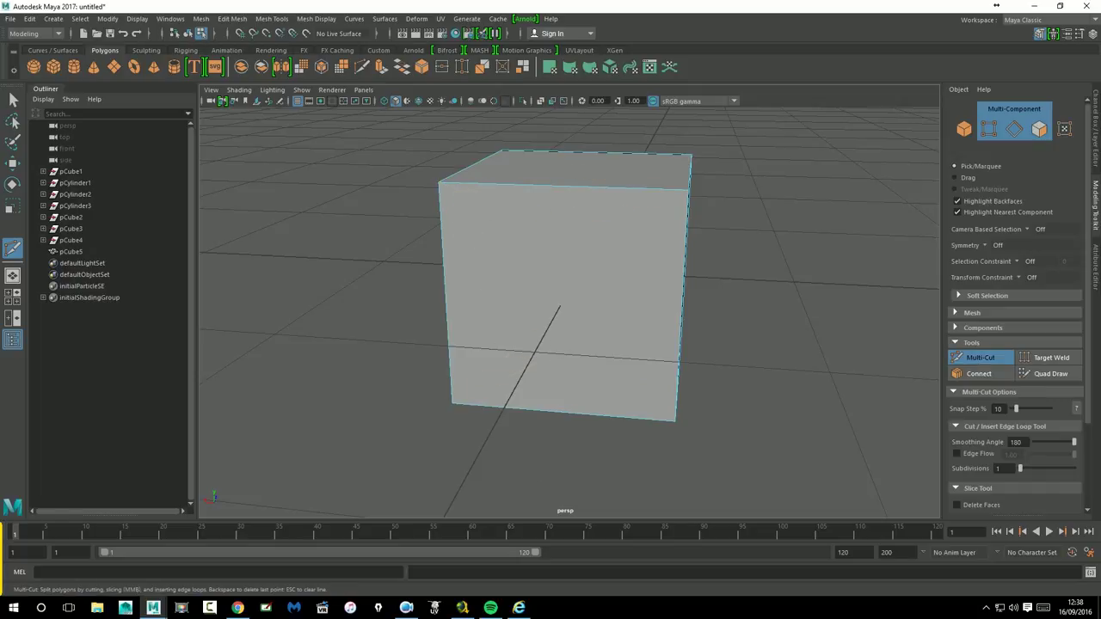
- Frame the cube and try a corner cut point, cancelling it with Escape
alt+drag(713, 393, 493, 418)
alt+middle_drag(494, 418, 673, 307)
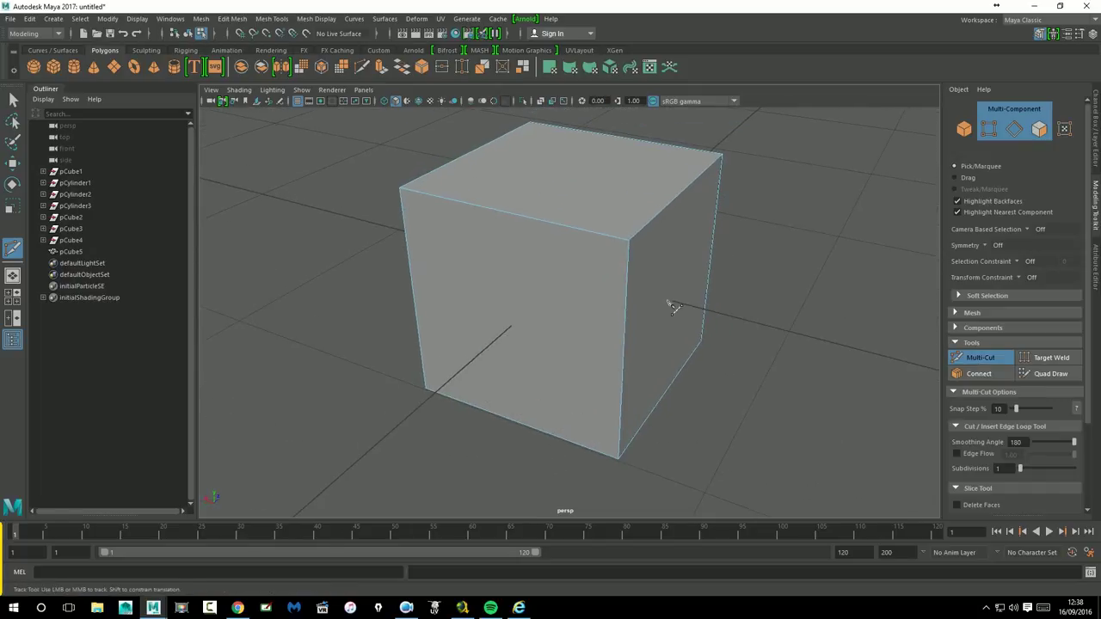
alt+right_drag(673, 307, 595, 279)
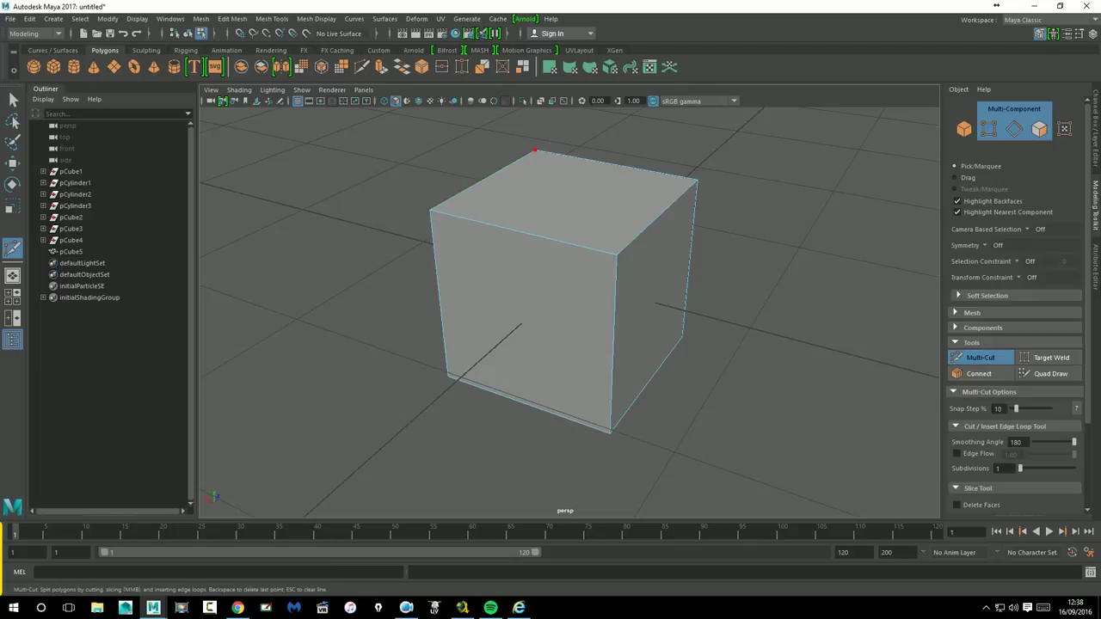
key(Escape)
key(Escape)
click(694, 180)
key(Escape)
mouse_move(744, 268)
alt+mouse_down()
mouse_move(769, 273)
mouse_move(614, 203)
alt+mouse_up()
alt+middle_drag(614, 204, 755, 401)
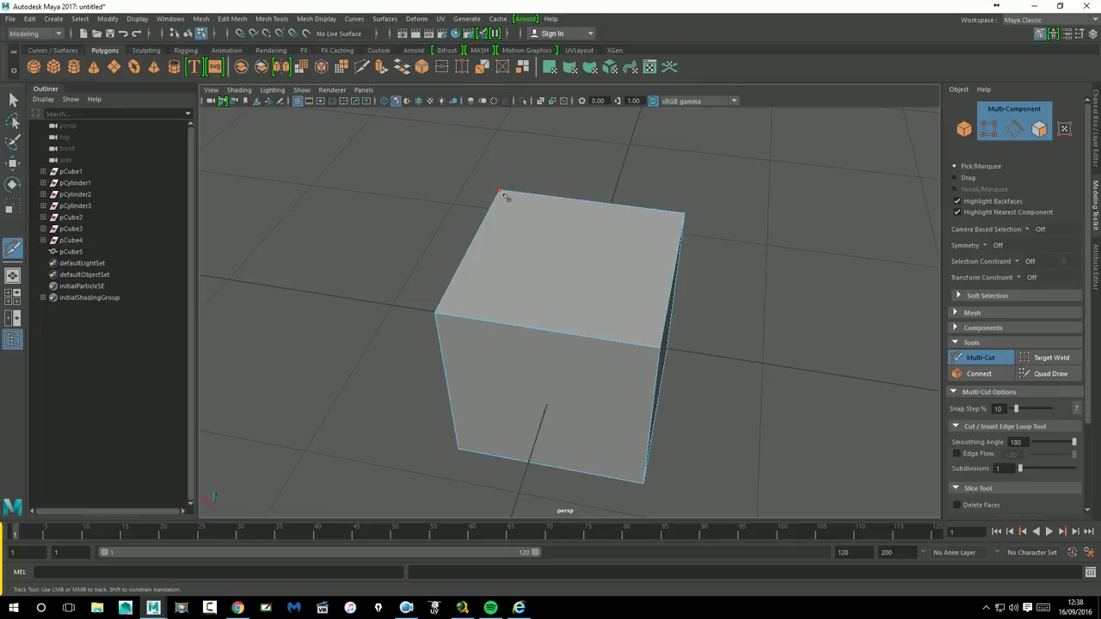
- Start a Multi-Cut at the top corner and place several points inside the top face
click(501, 192)
mouse_move(688, 310)
alt+mouse_down()
mouse_move(741, 298)
mouse_move(627, 238)
alt+mouse_up()
alt+middle_drag(796, 228, 674, 195)
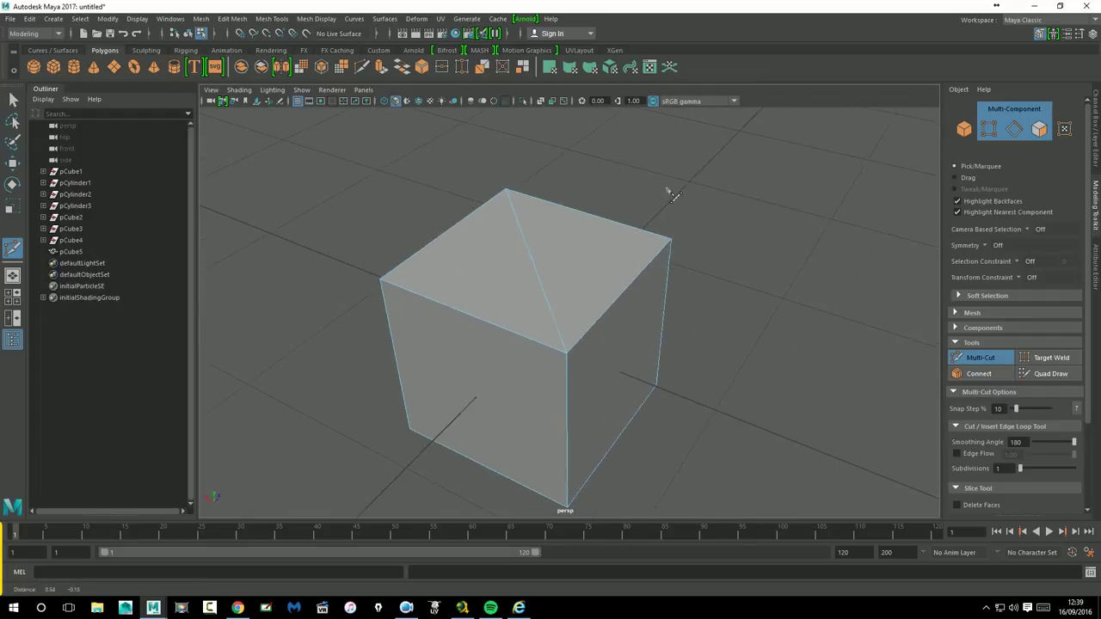
alt+drag(674, 194, 754, 336)
alt+middle_drag(688, 302, 787, 288)
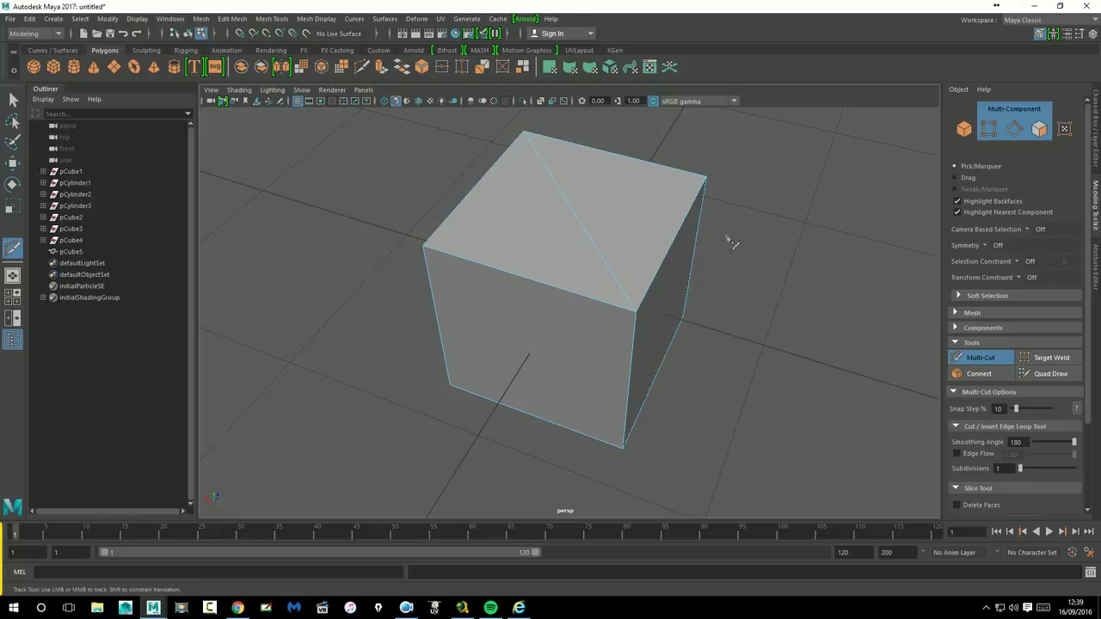
alt+drag(732, 243, 818, 408)
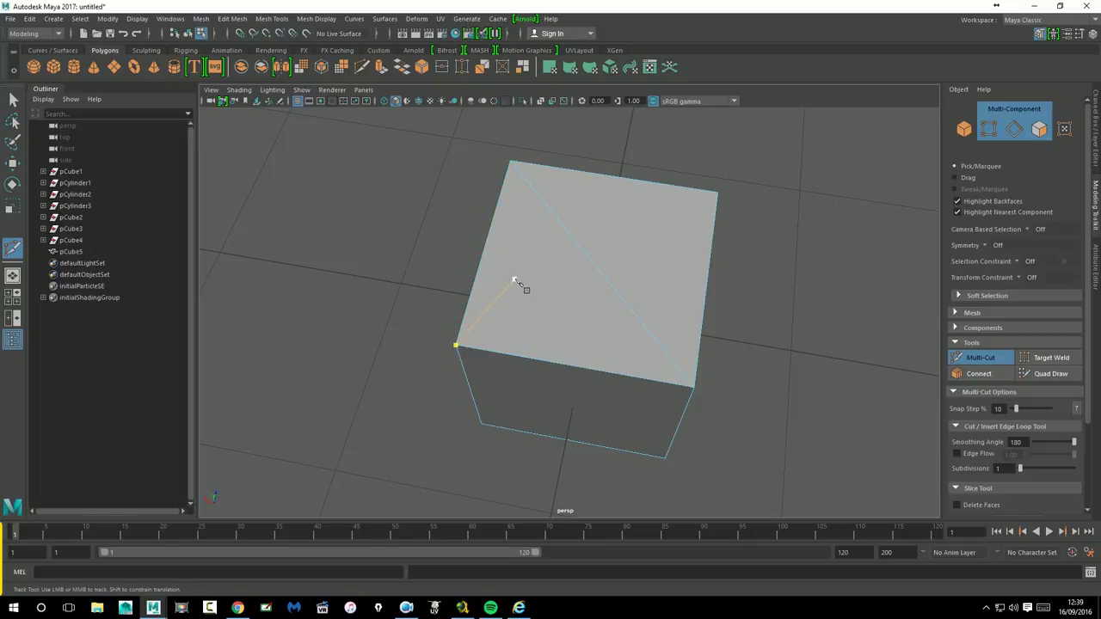
click(520, 280)
click(581, 298)
click(567, 333)
click(526, 334)
click(523, 310)
click(541, 303)
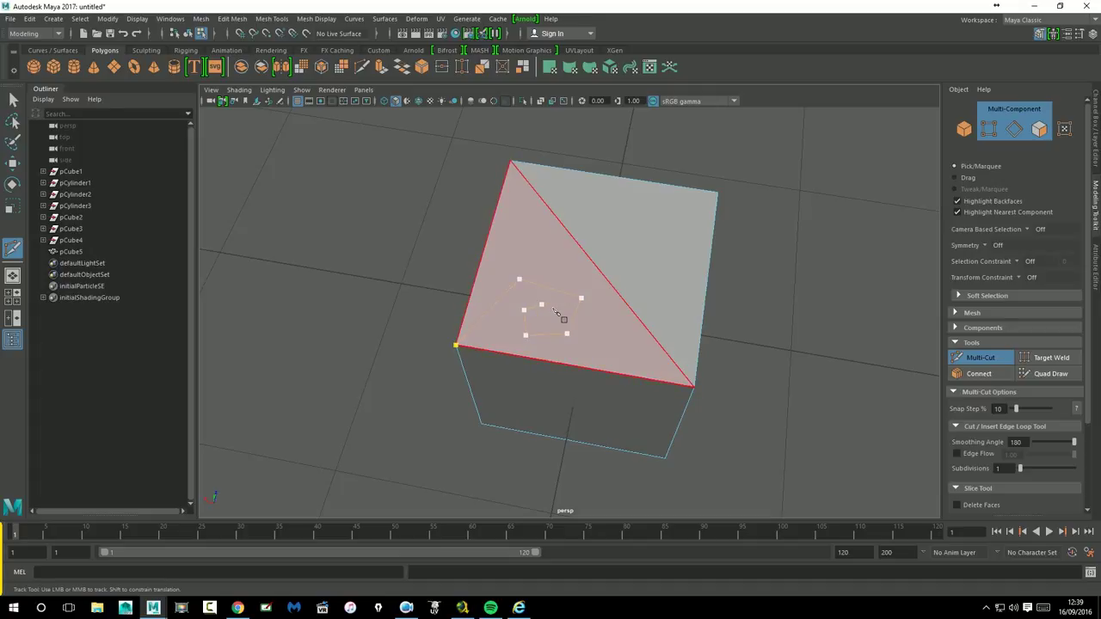
mouse_move(454, 287)
alt+mouse_down()
mouse_move(485, 256)
mouse_move(502, 312)
alt+mouse_up()
- Undo the extra points and cut a new zigzag edge path across the top face
key(ctrl+z)
key(ctrl+z)
key(ctrl+z)
key(ctrl+z)
key(ctrl+z)
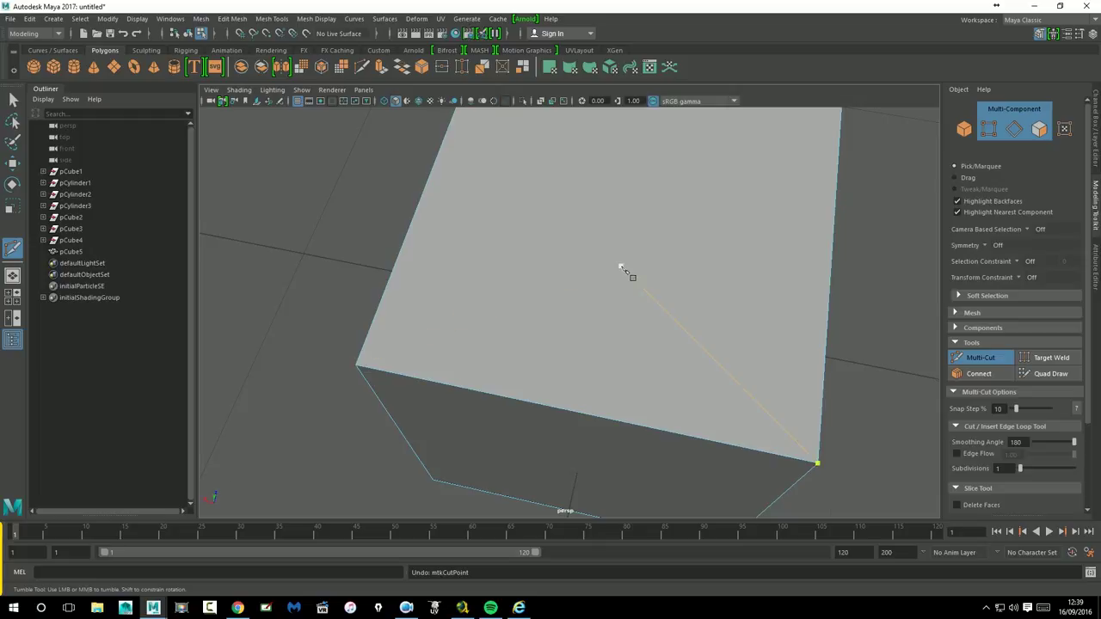
scroll(628, 270, down, 3)
click(507, 126)
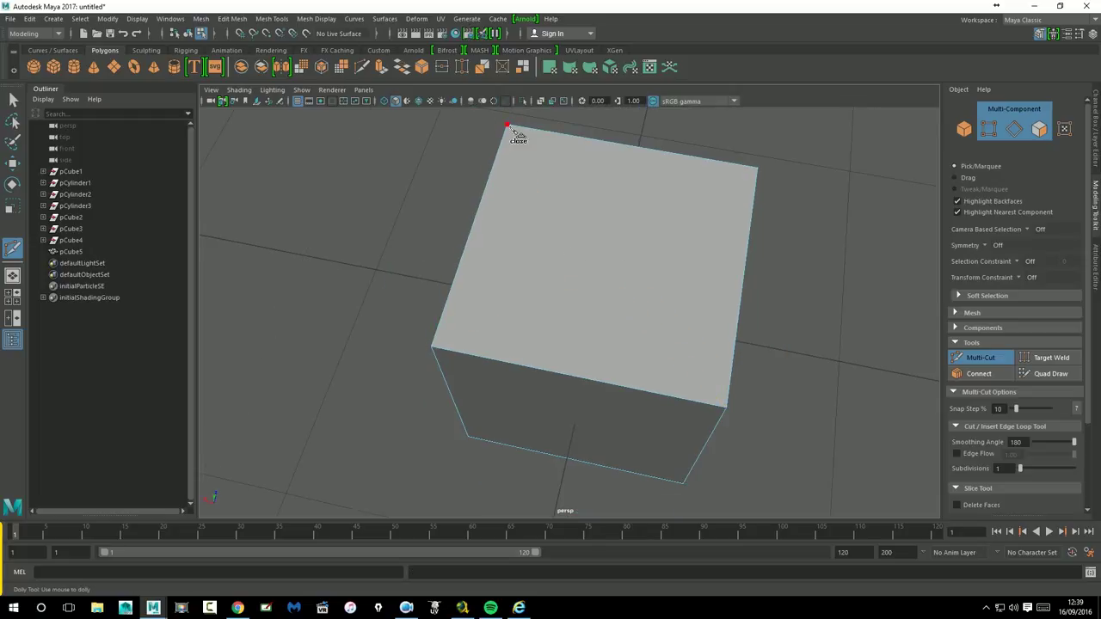
click(659, 177)
click(608, 296)
click(537, 228)
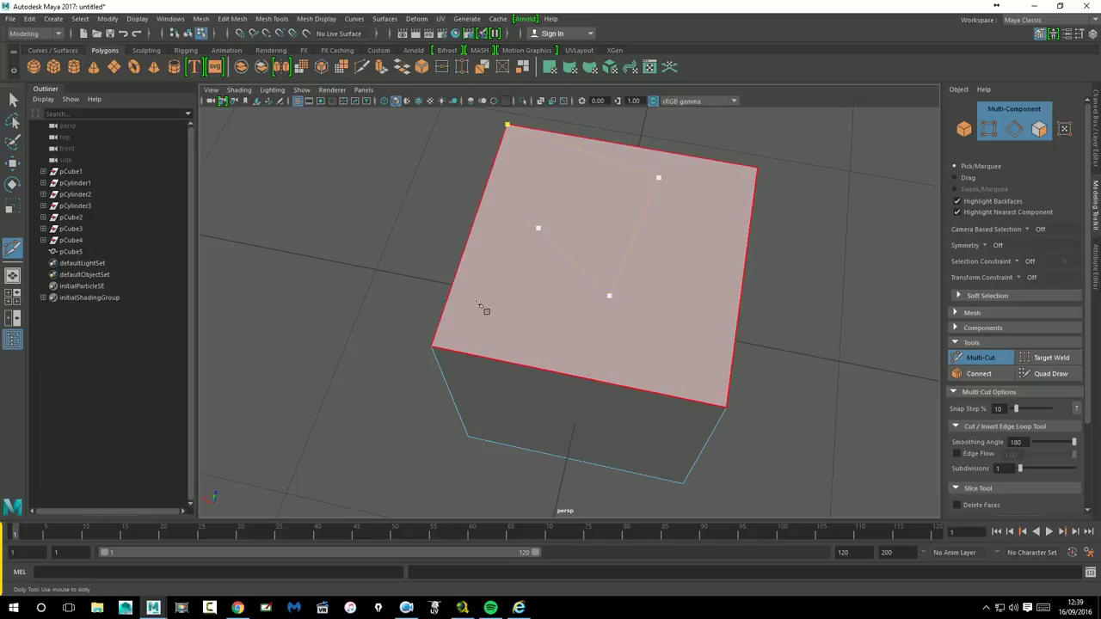
right_click(433, 350)
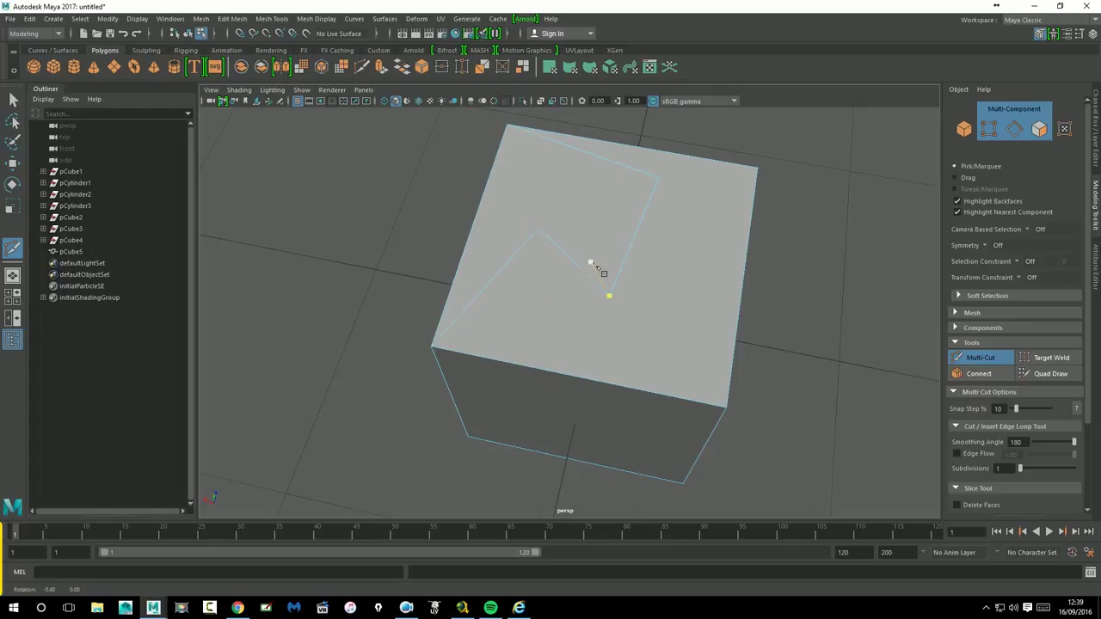
- Cut an edge from the point to the front corner, then undo it
alt+drag(590, 263, 585, 272)
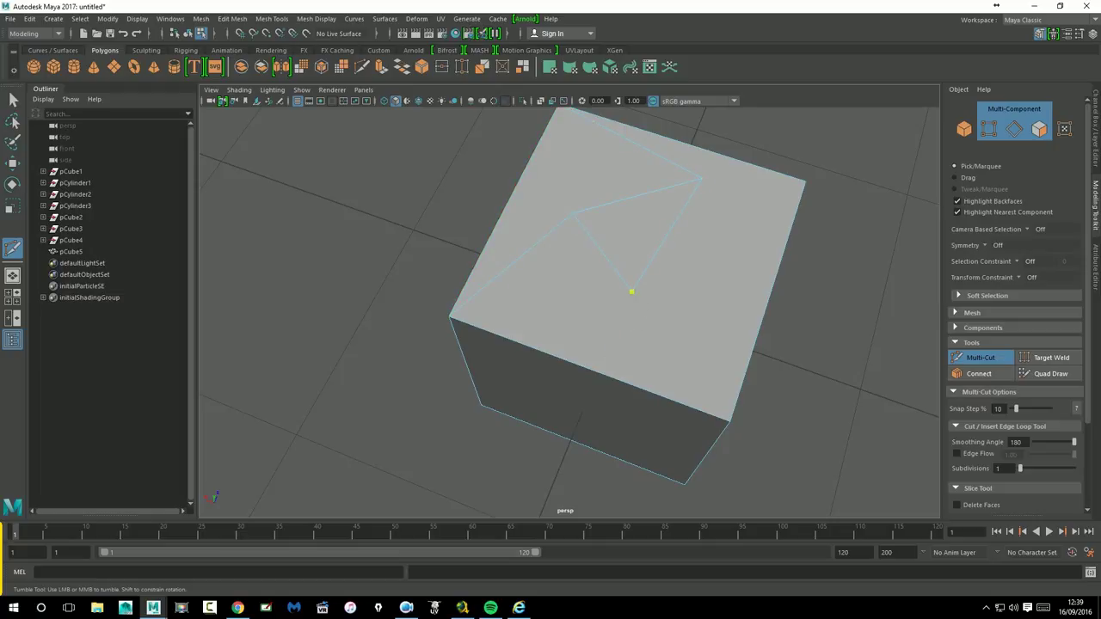
click(729, 421)
alt+drag(848, 304, 767, 247)
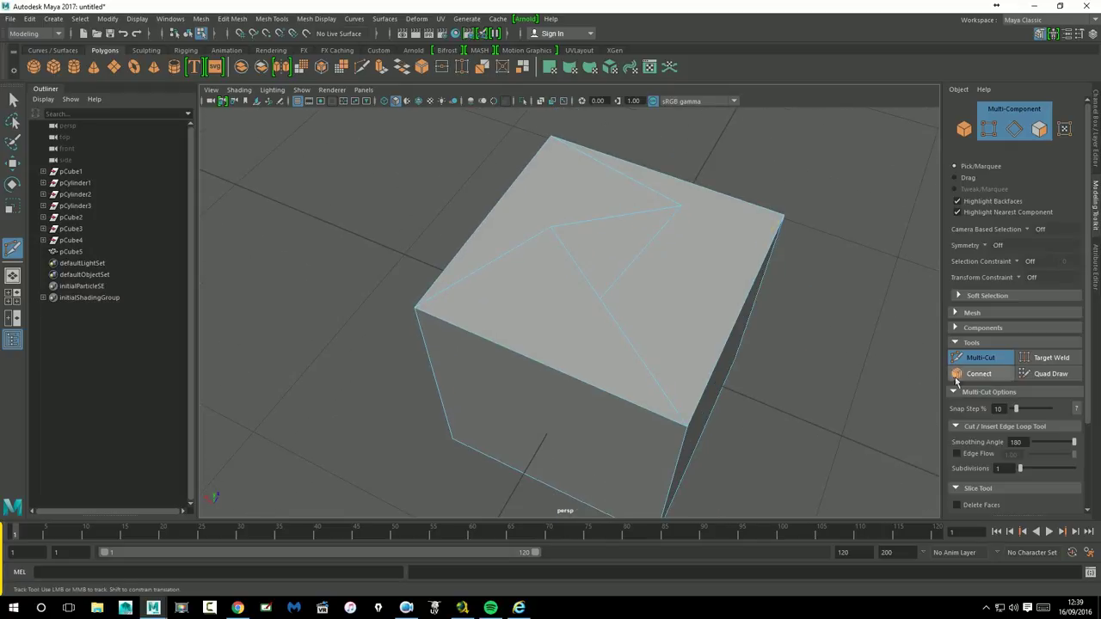
key(ctrl+z)
- Select pCube1 through pCube6 in the Outliner and delete them all
scroll(774, 345, up, 5)
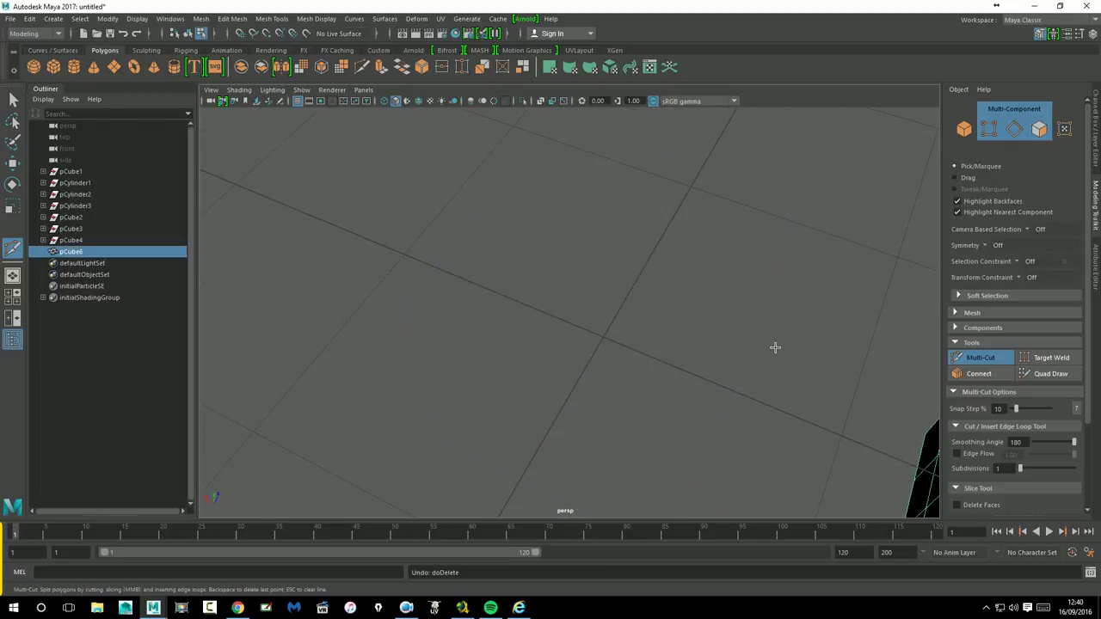
scroll(558, 312, up, 2)
click(12, 162)
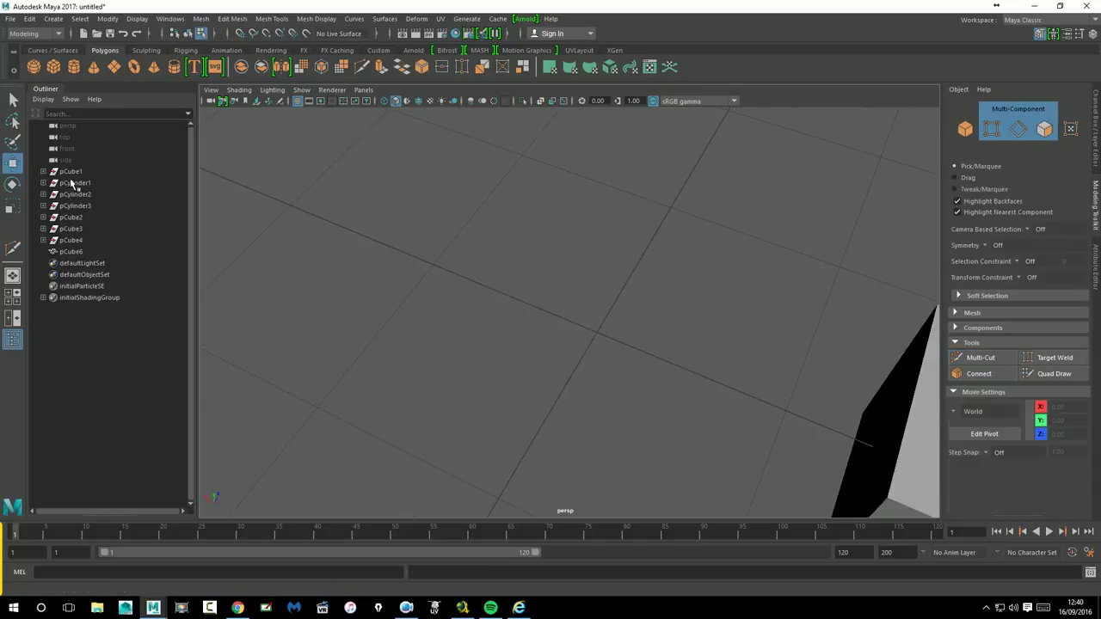
click(71, 172)
shift+click(78, 252)
key(Delete)
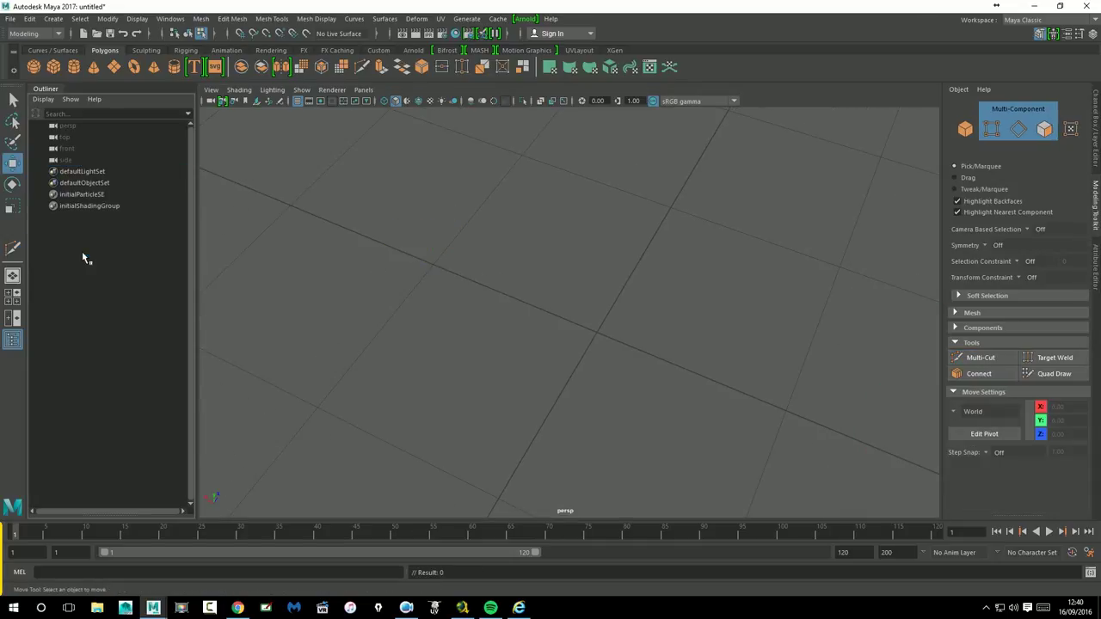
- Create a fresh polygon cube and activate Multi-Cut
click(53, 67)
mouse_move(594, 361)
alt+mouse_down()
mouse_move(561, 357)
mouse_move(550, 310)
mouse_move(565, 271)
mouse_move(654, 327)
alt+mouse_up()
click(956, 358)
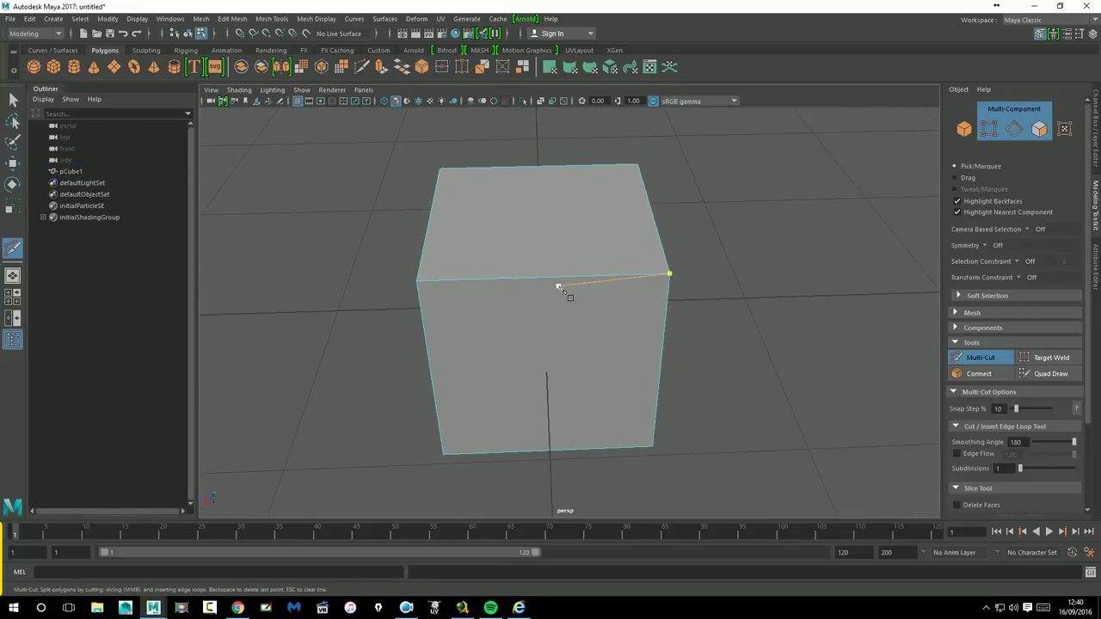
mouse_move(626, 321)
alt+mouse_down()
mouse_move(511, 385)
mouse_move(759, 310)
alt+mouse_up()
click(693, 246)
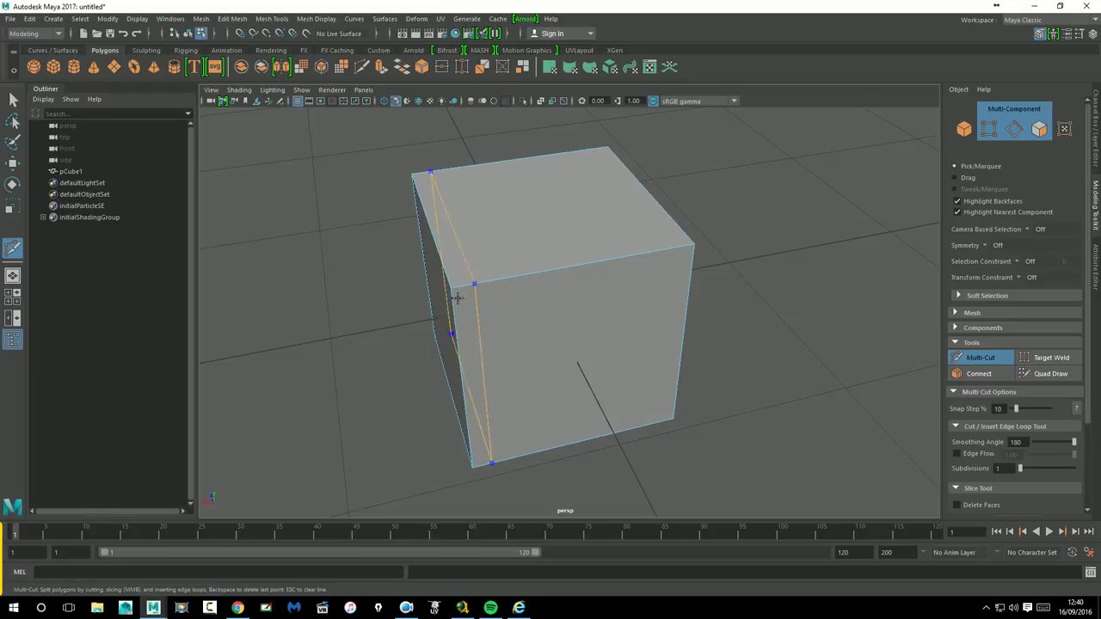
ctrl+click(674, 262)
ctrl+click(482, 277)
key(Escape)
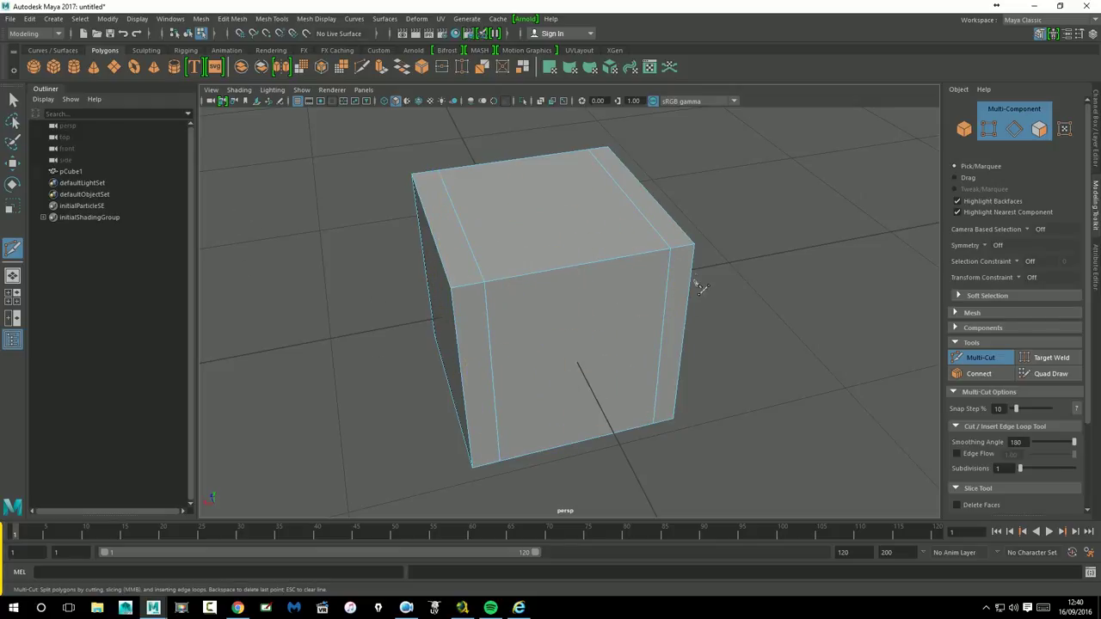
alt+drag(780, 385, 734, 364)
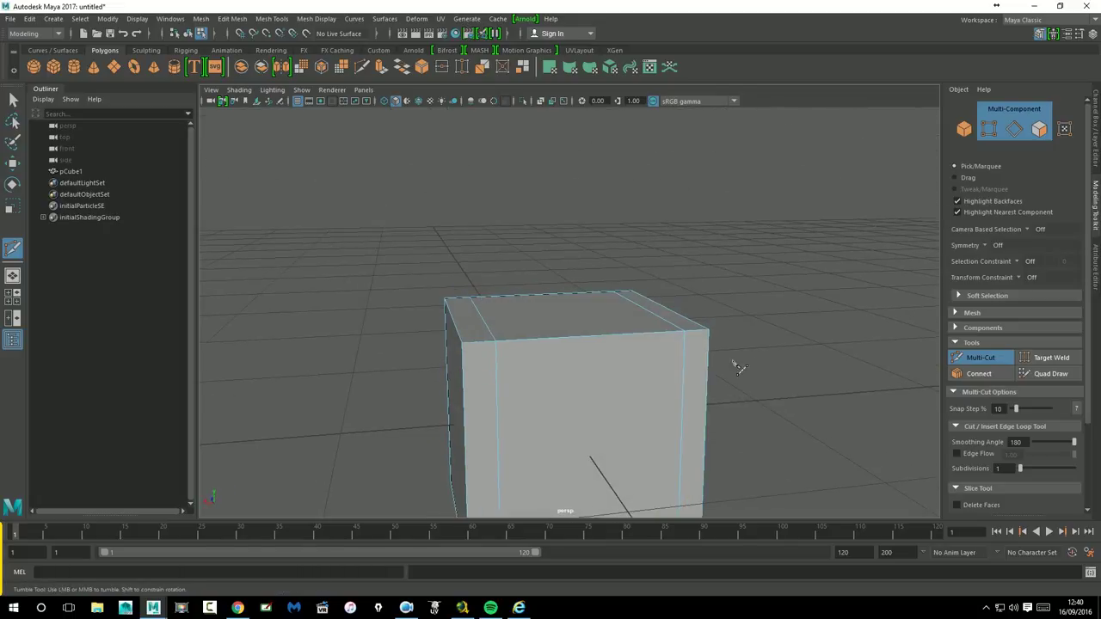
alt+middle_drag(757, 405, 749, 322)
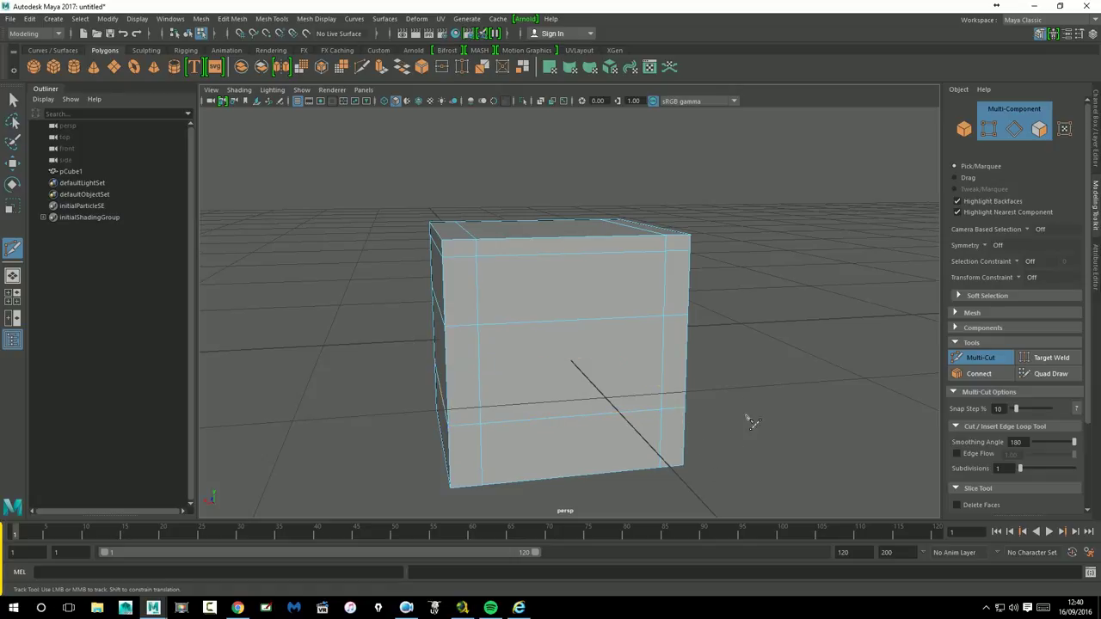
alt+drag(732, 344, 741, 367)
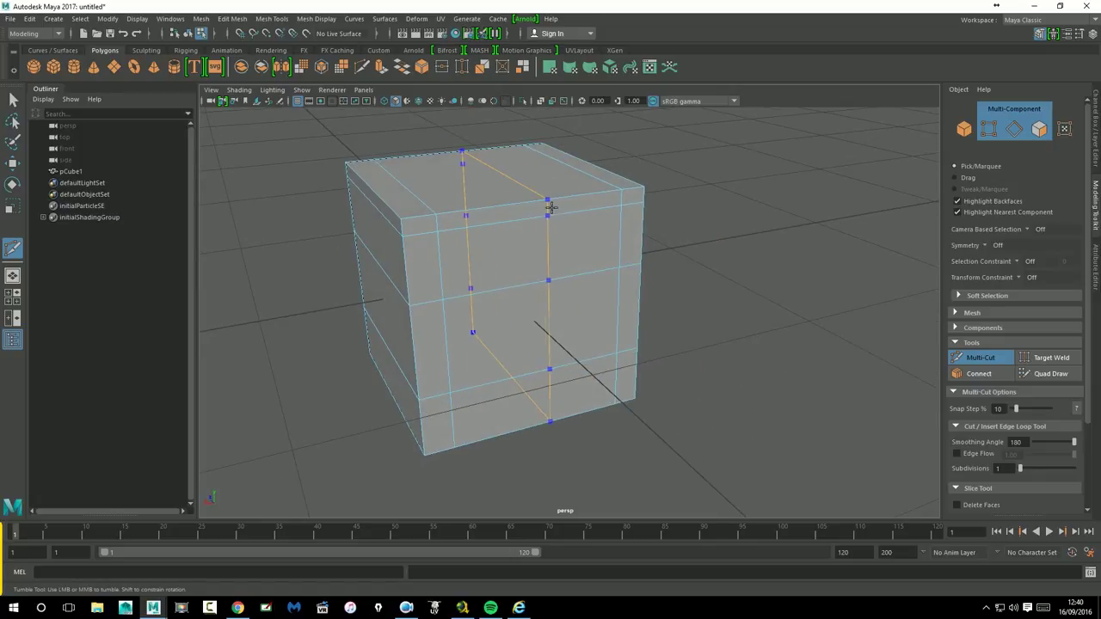
ctrl+click(511, 199)
ctrl+click(567, 199)
alt+drag(693, 253, 762, 371)
key(ctrl+z)
key(ctrl+z)
key(ctrl+z)
key(ctrl+z)
alt+drag(663, 248, 752, 258)
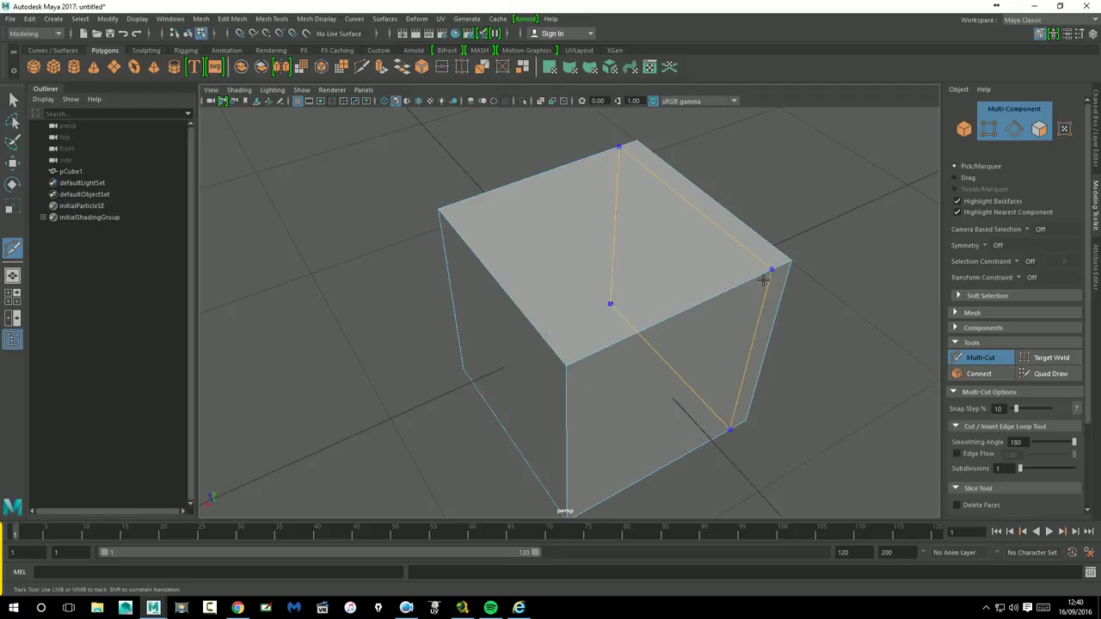
mouse_move(855, 344)
alt+mouse_down()
mouse_move(817, 334)
mouse_move(845, 278)
mouse_move(843, 243)
mouse_move(782, 252)
mouse_move(688, 322)
mouse_move(637, 258)
alt+mouse_up()
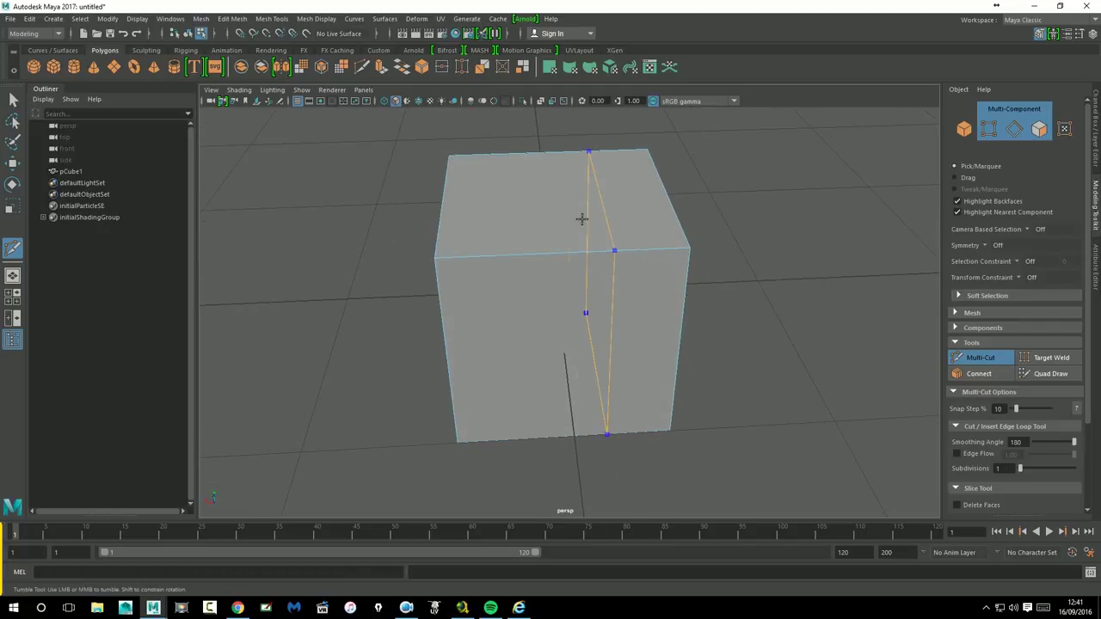
mouse_move(765, 248)
alt+mouse_down()
mouse_move(751, 256)
mouse_move(761, 267)
alt+mouse_up()
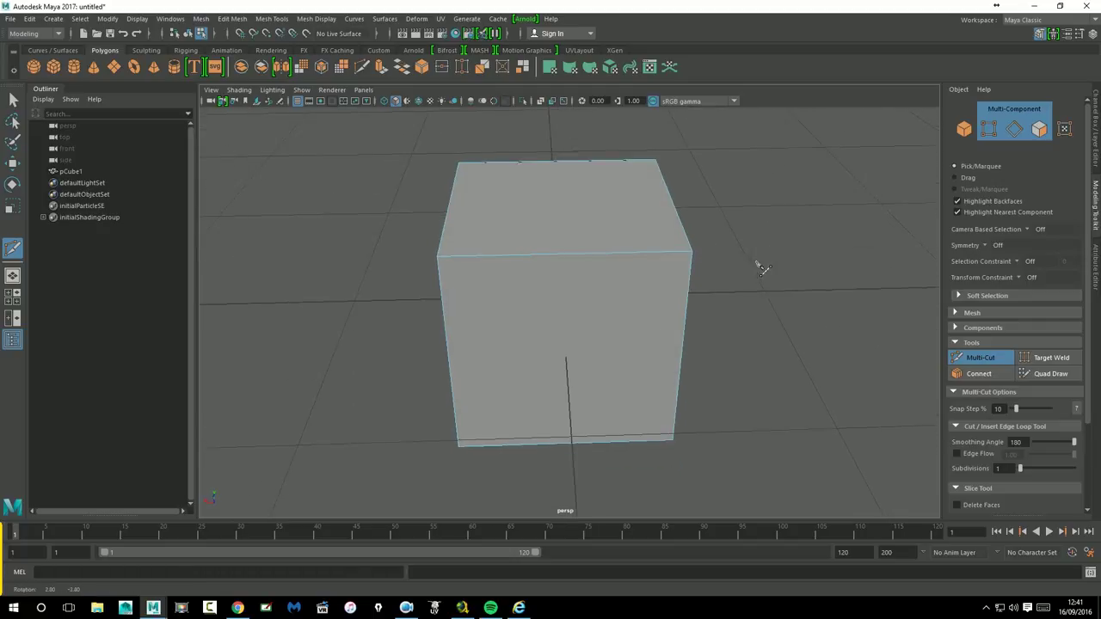
click(614, 160)
- Discard the stray top-edge cut path and insert four more vertical edge loops around the cube
key(BackSpace)
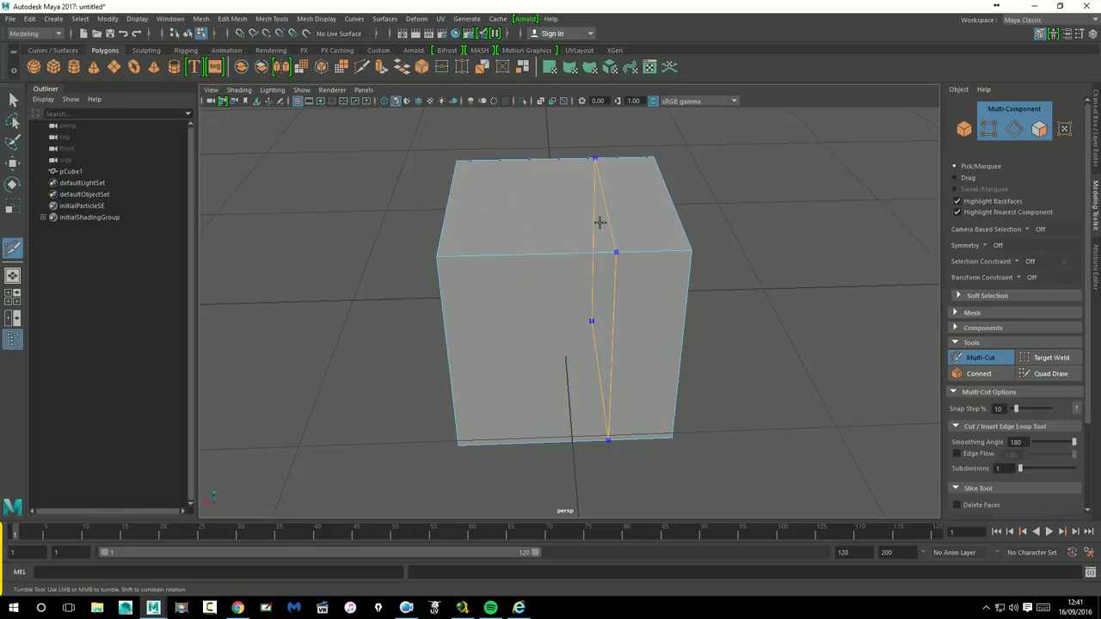
ctrl+click(559, 228)
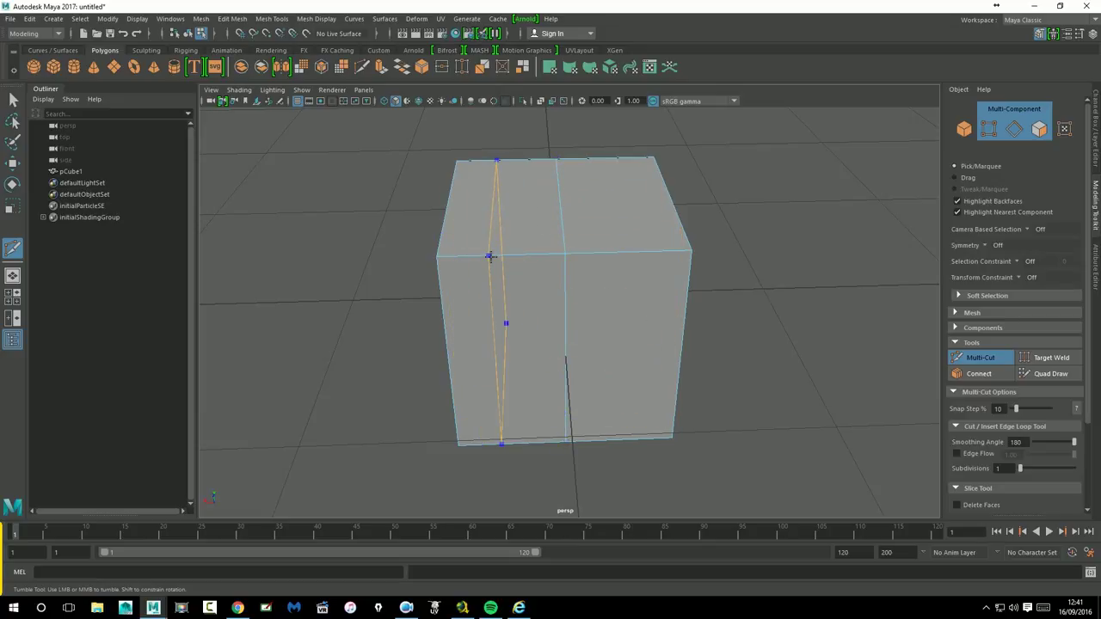
ctrl+click(505, 262)
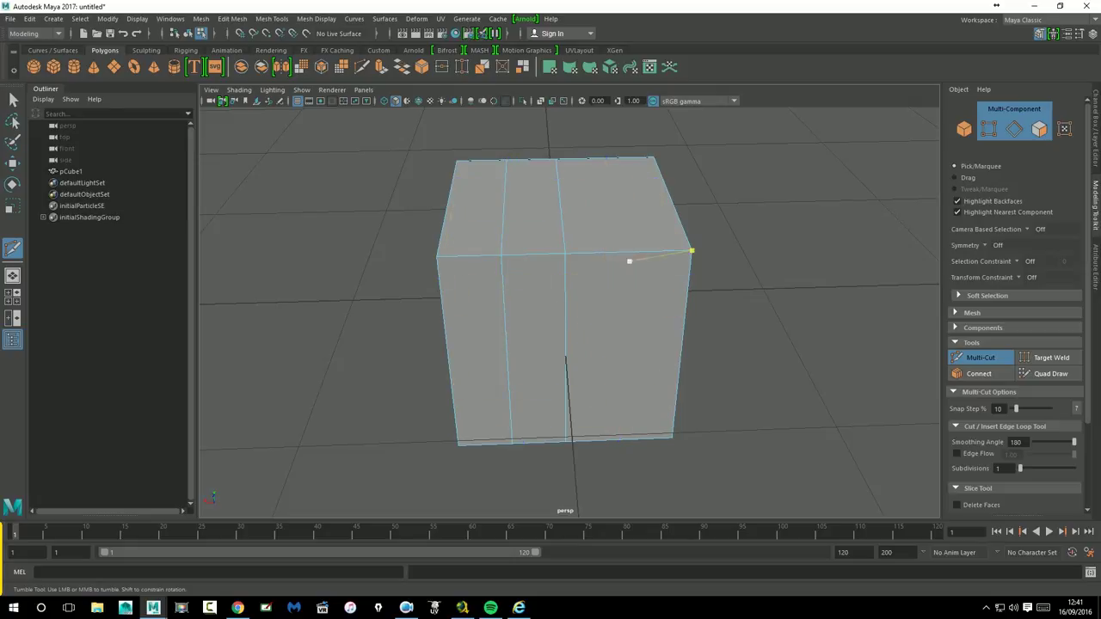
scroll(631, 257, down, 2)
mouse_move(679, 255)
alt+mouse_down()
mouse_move(718, 266)
mouse_move(738, 241)
mouse_move(590, 277)
alt+mouse_up()
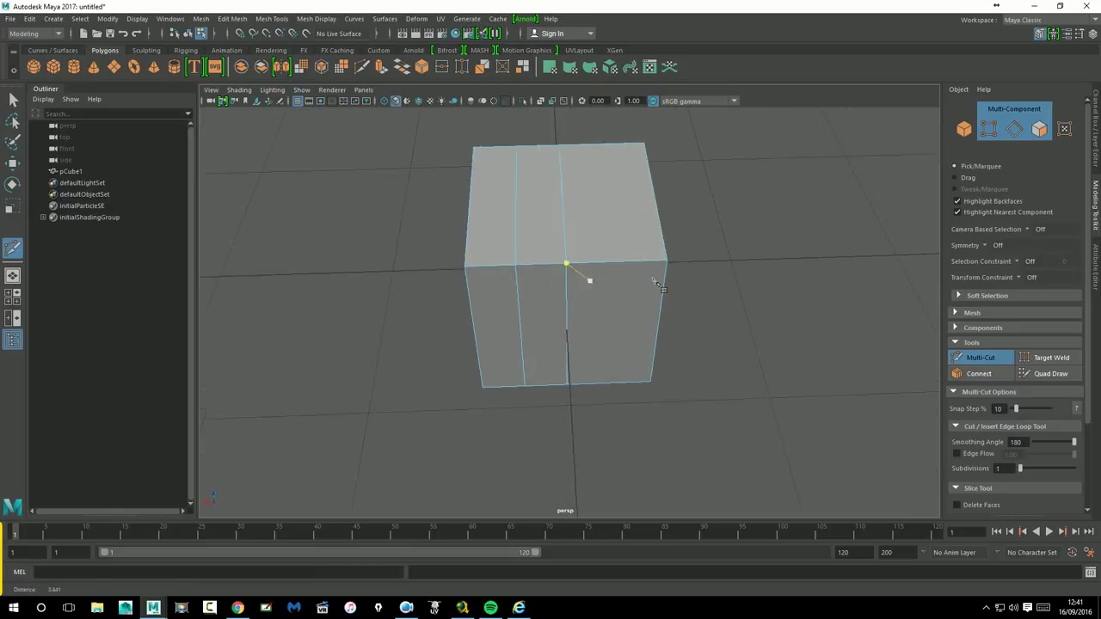
scroll(619, 269, up, 2)
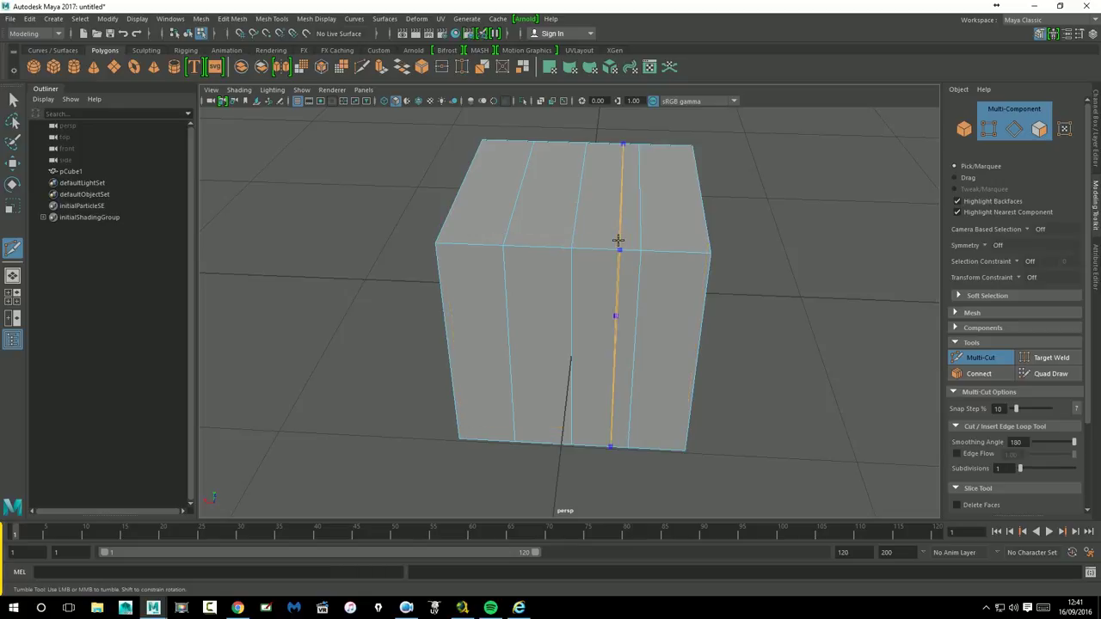
click(606, 253)
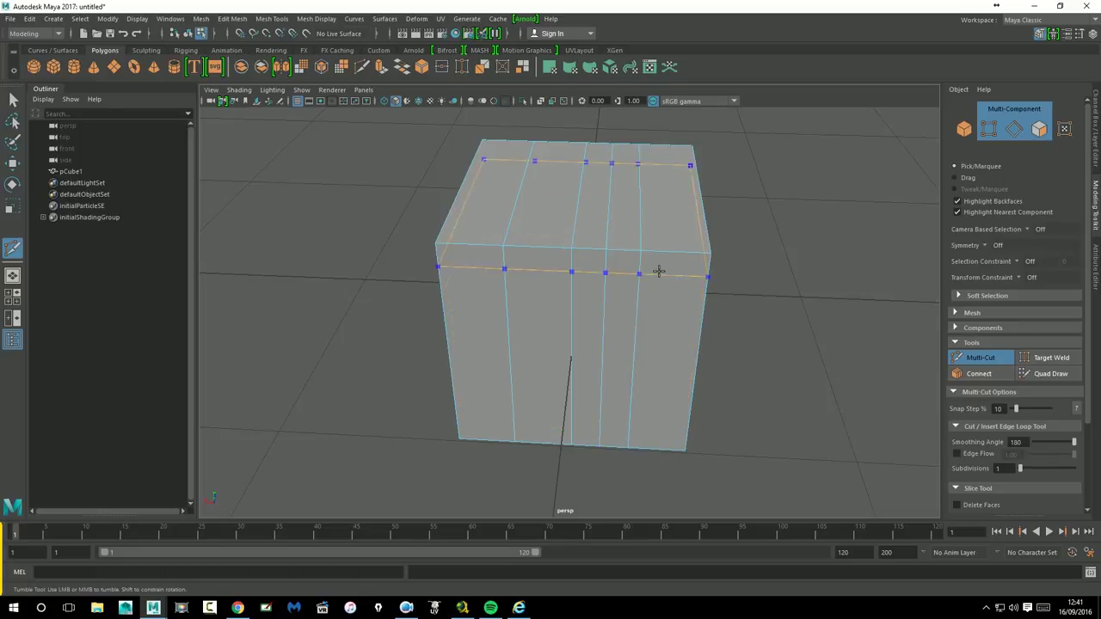
ctrl+click(679, 255)
alt+drag(771, 437, 537, 209)
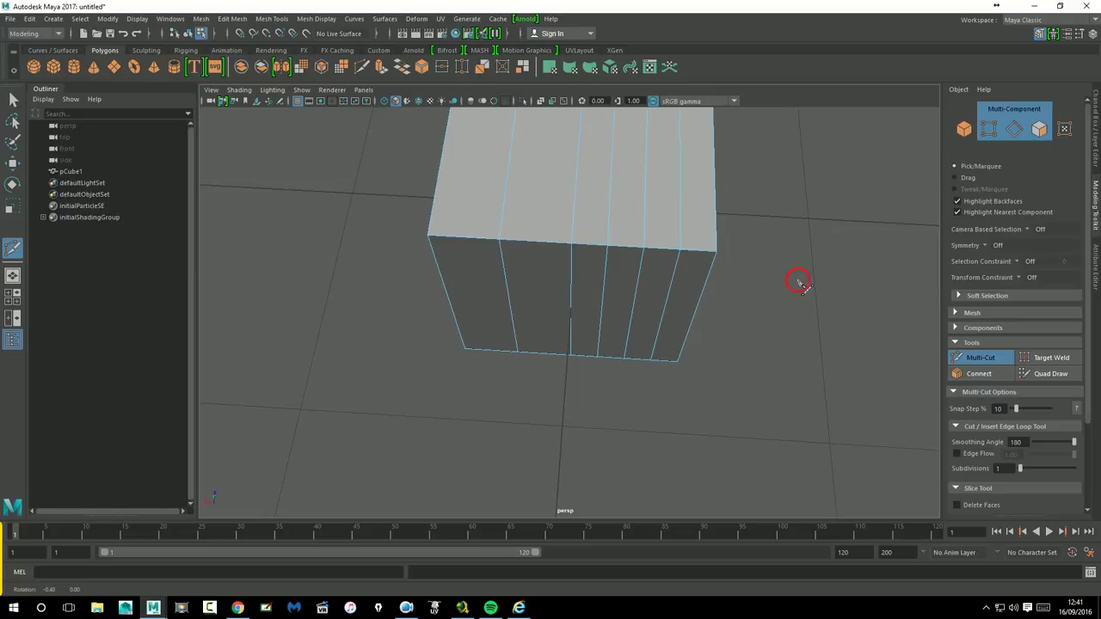
alt+drag(729, 278, 683, 246)
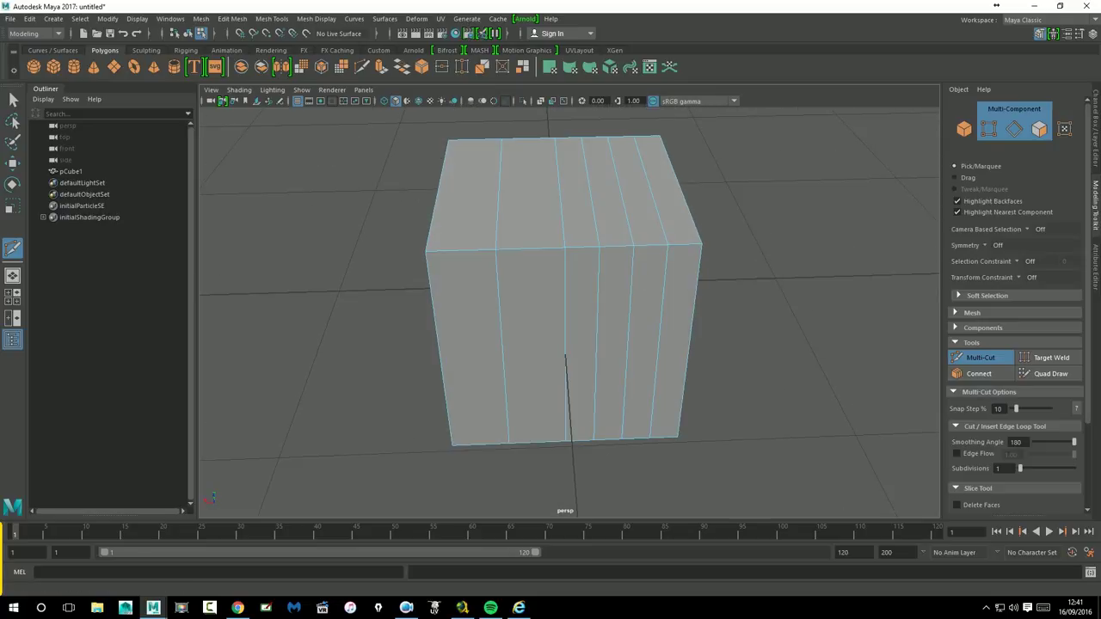
scroll(1015, 344, down, 2)
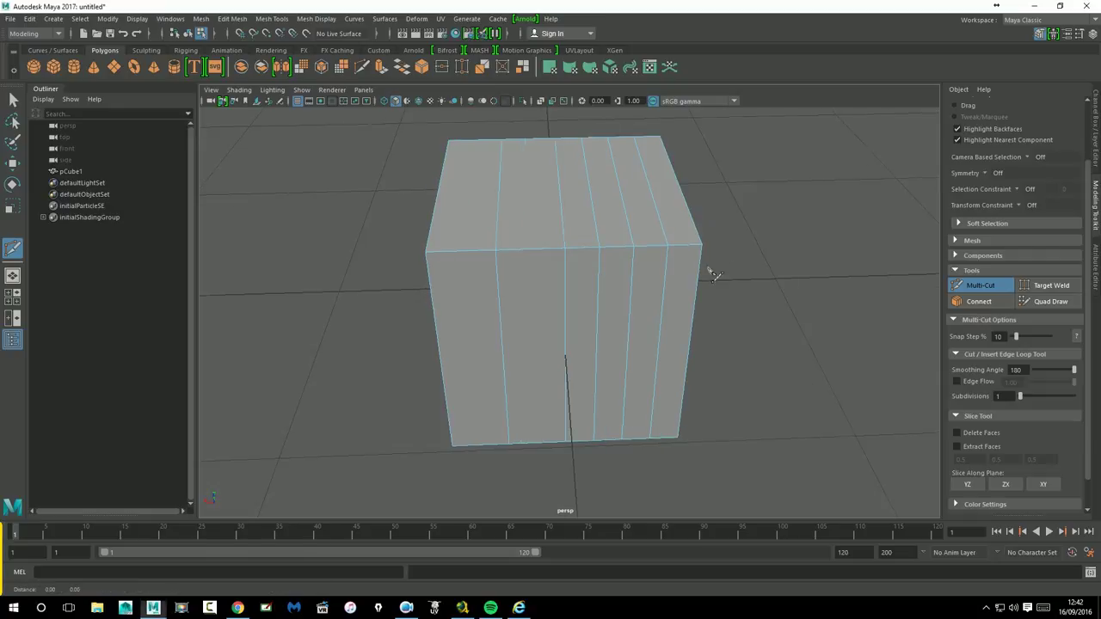
- Adjust the Multi-Cut options and insert a vertical edge loop near the cube's left edge
alt+middle_drag(708, 270, 693, 289)
drag(1087, 258, 1095, 283)
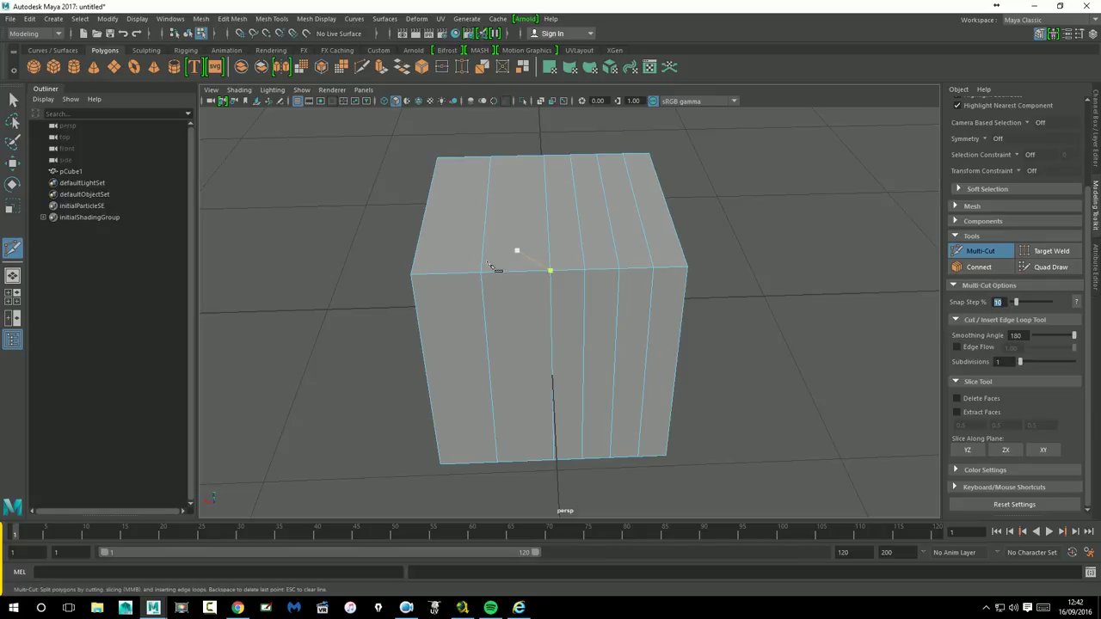
click(441, 280)
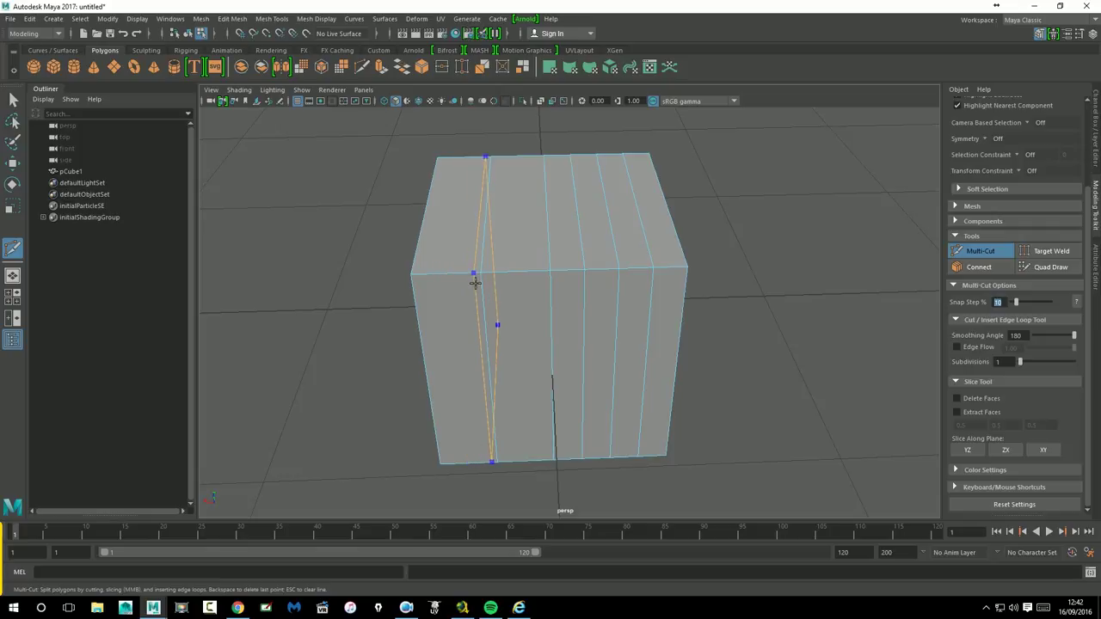
ctrl+click(476, 282)
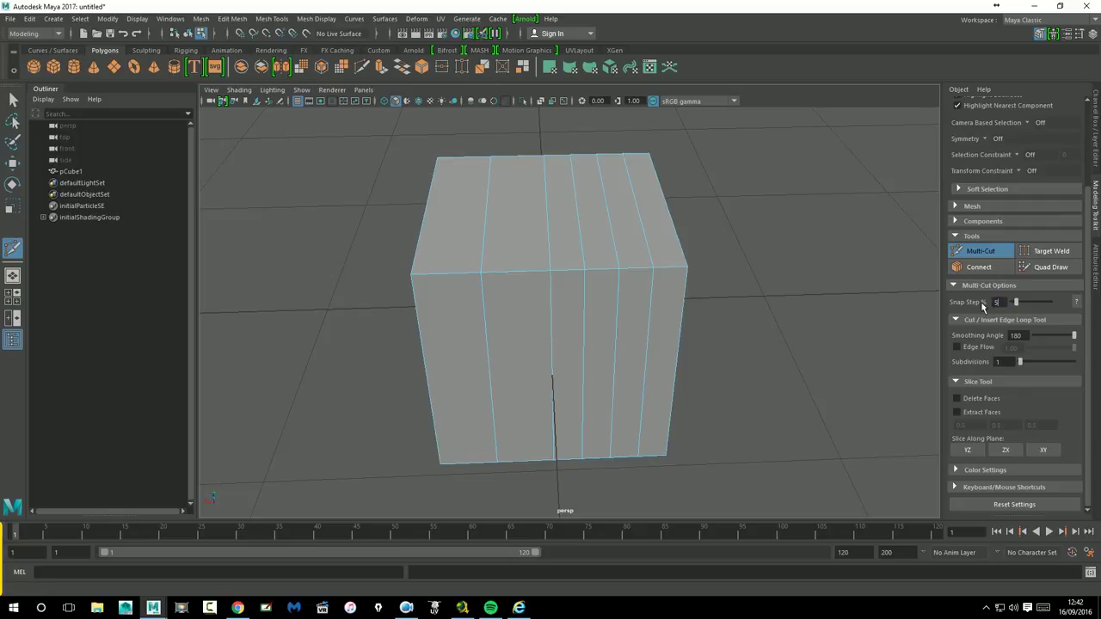
text(0)
- Insert two edge loops across the cube's top near the right, using a 50% Snap Step
mouse_move(643, 253)
alt+mouse_down()
mouse_move(663, 361)
mouse_move(552, 361)
alt+mouse_up()
scroll(651, 344, down, 3)
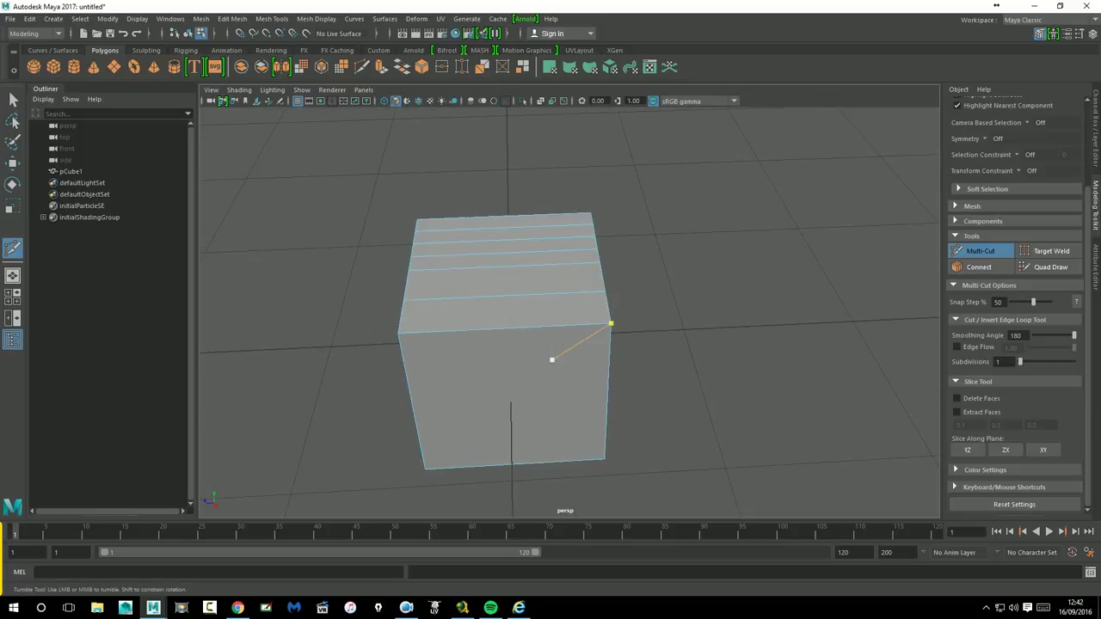
key(ctrl)
ctrl+click(568, 333)
ctrl+click(540, 329)
double_click(997, 302)
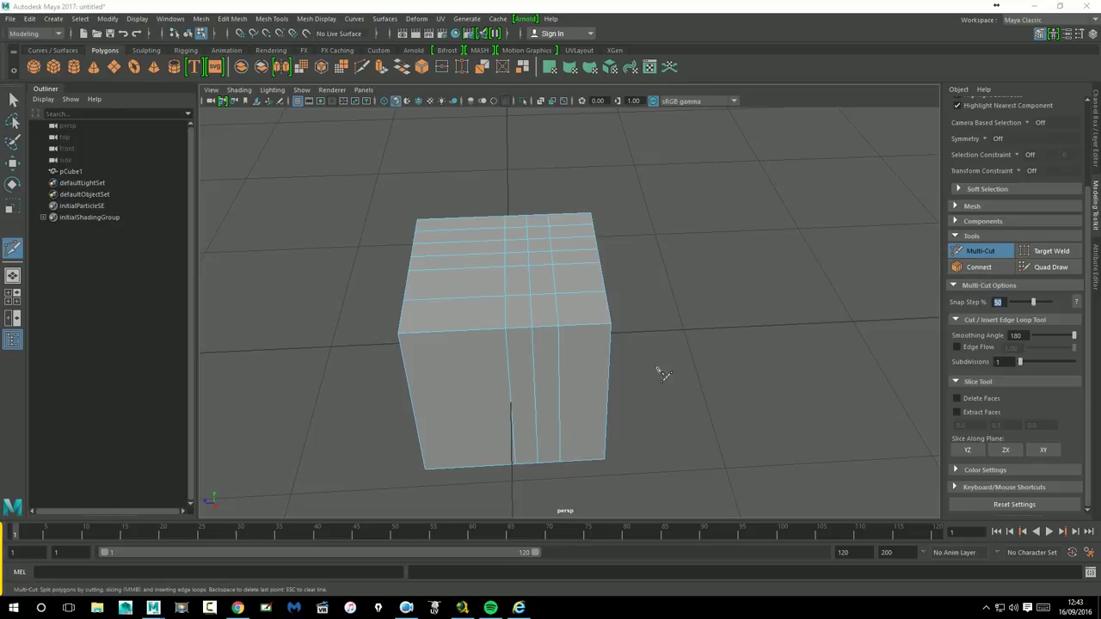
click(14, 168)
- Select four edges along the cube's top-right corner and drag them down into a sloped bevel
alt+drag(516, 344, 597, 368)
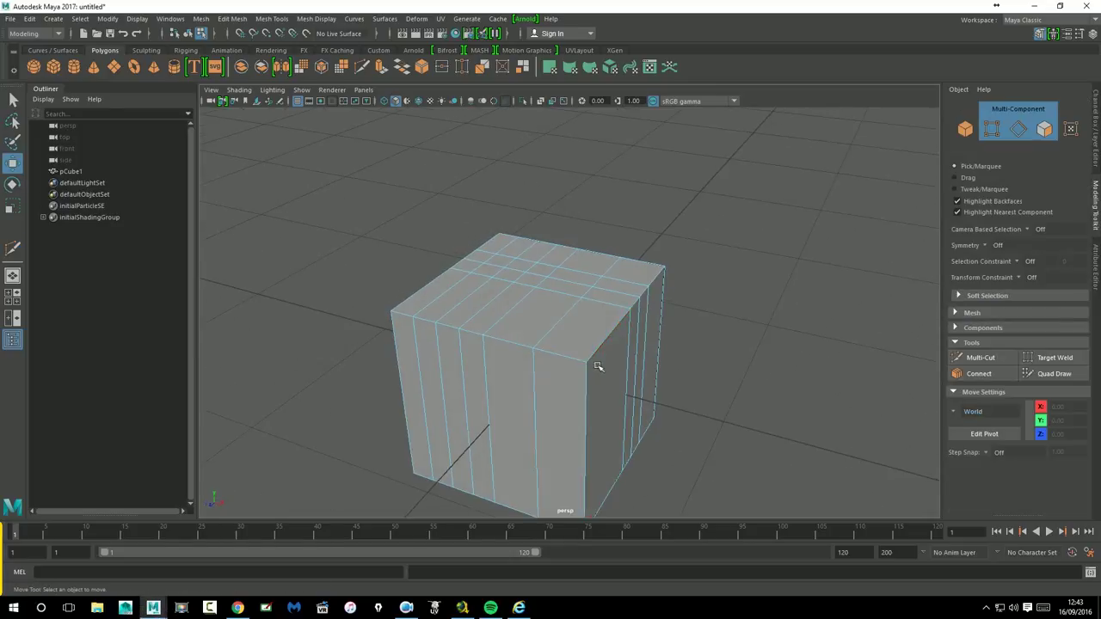
right_click(590, 277)
click(592, 246)
click(614, 364)
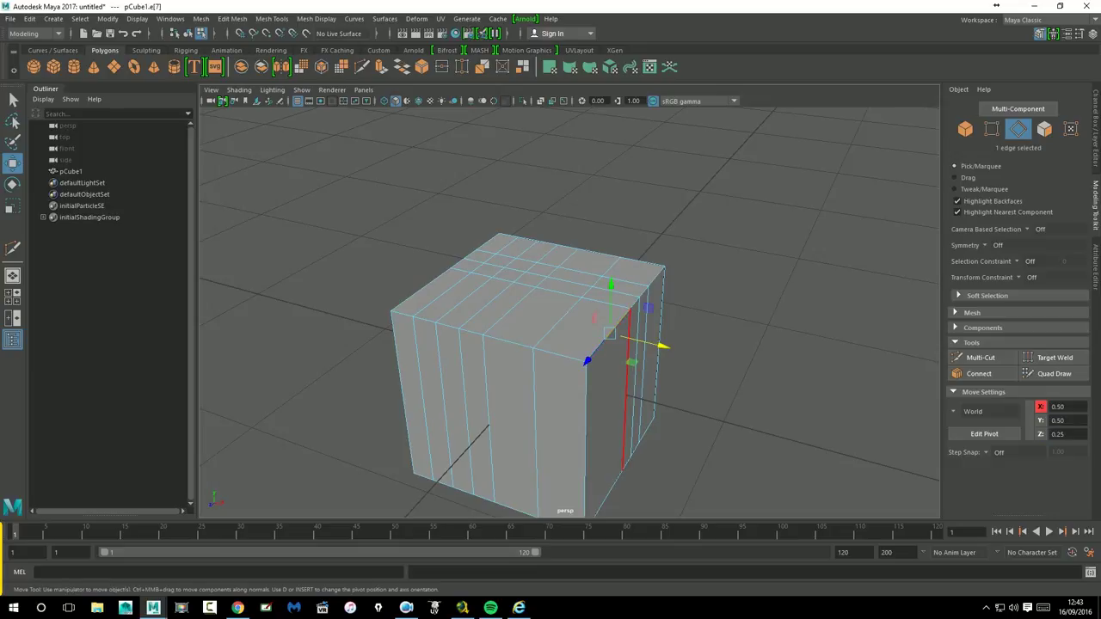
shift+click(647, 303)
shift+click(647, 331)
shift+click(647, 289)
drag(645, 270, 655, 359)
mouse_move(655, 360)
alt+right_down()
mouse_move(762, 364)
mouse_move(818, 387)
alt+right_up()
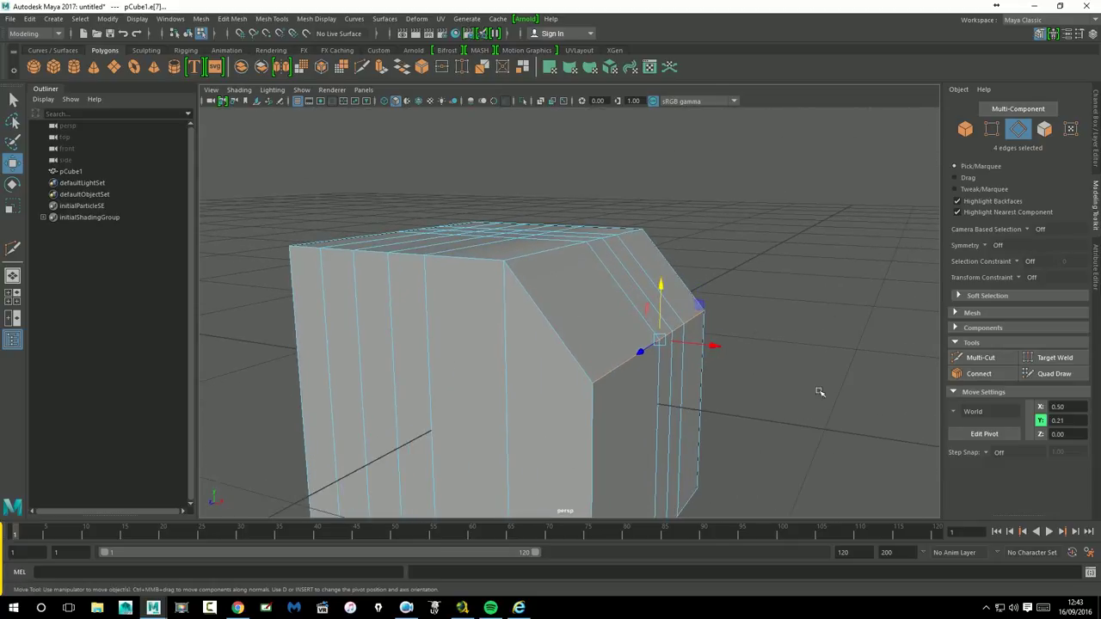
click(980, 358)
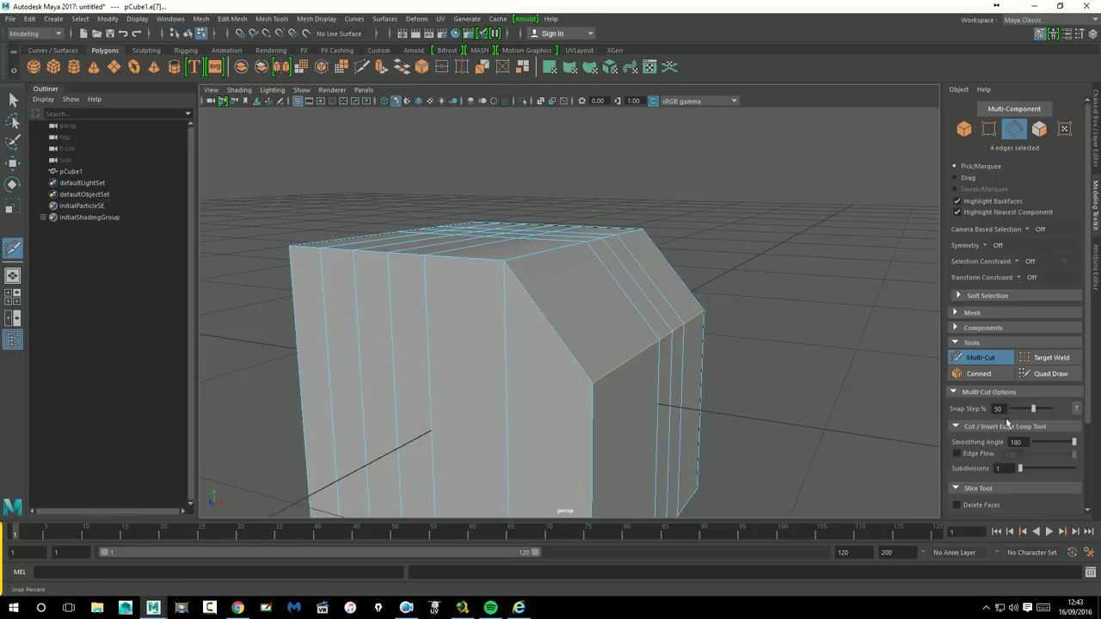
- Try edge loops across the chamfered corner with Edge Flow toggled, undoing each trial loop
click(957, 454)
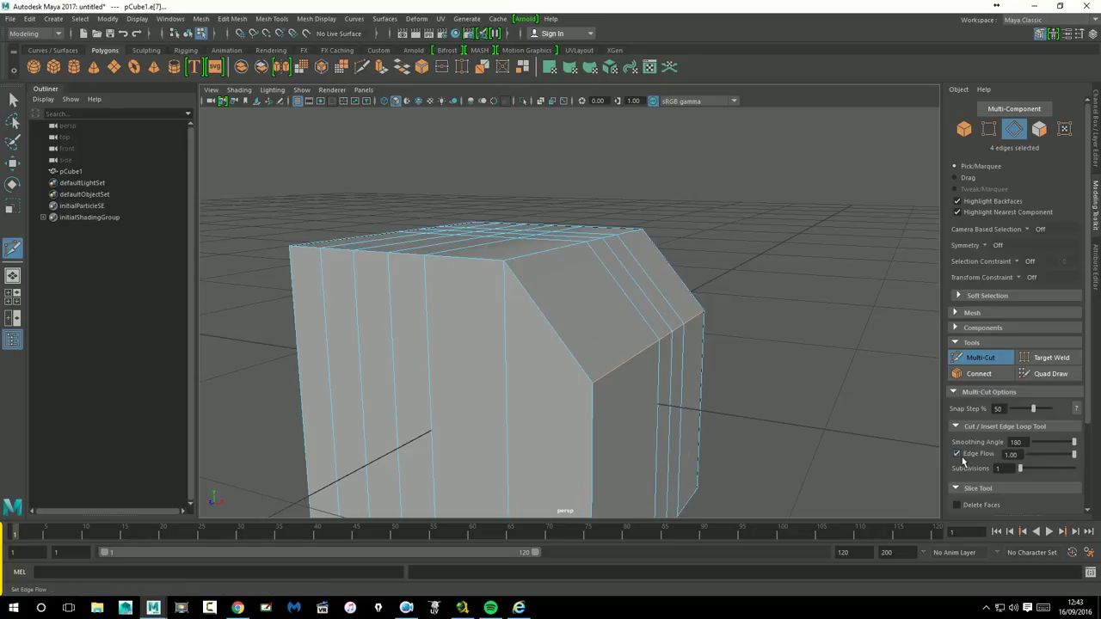
ctrl+click(569, 320)
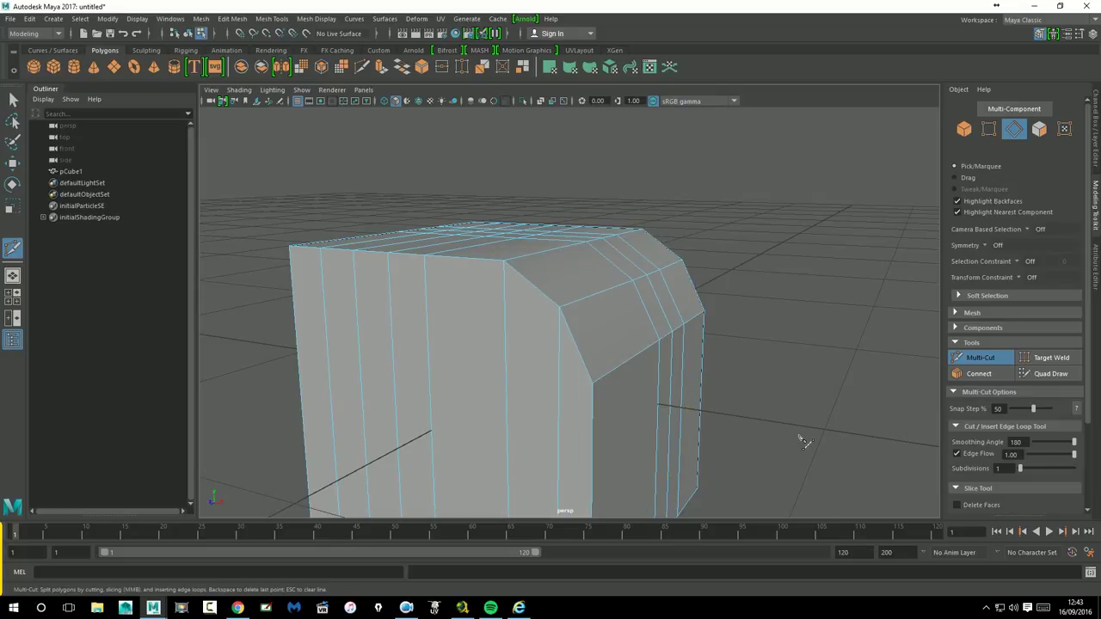
alt+drag(804, 441, 827, 437)
key(ctrl+z)
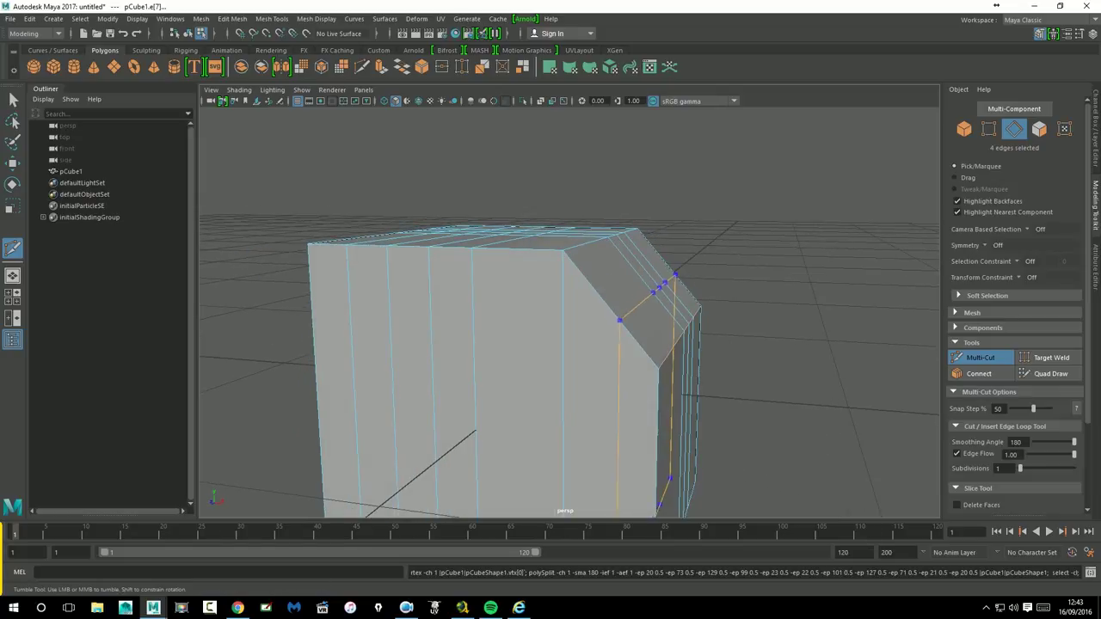
click(958, 454)
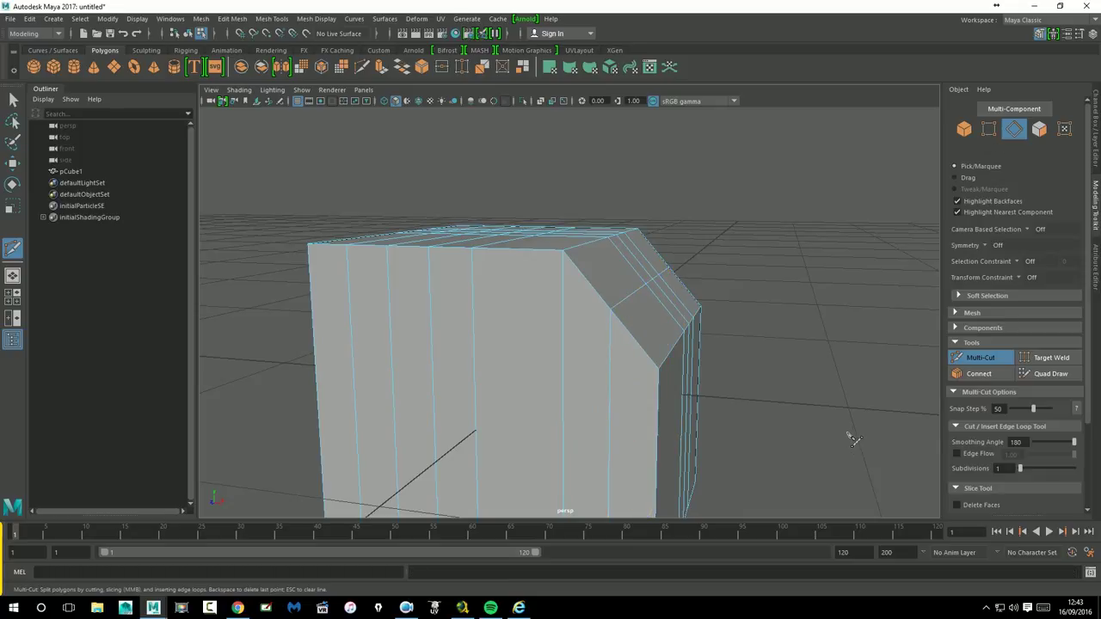
click(956, 453)
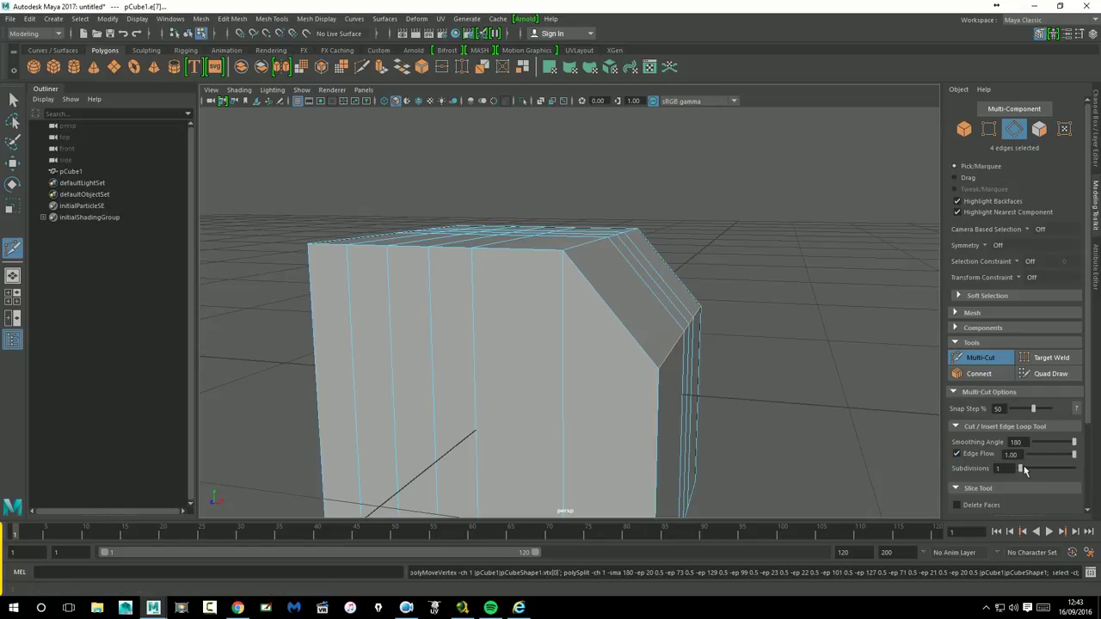
ctrl+click(629, 302)
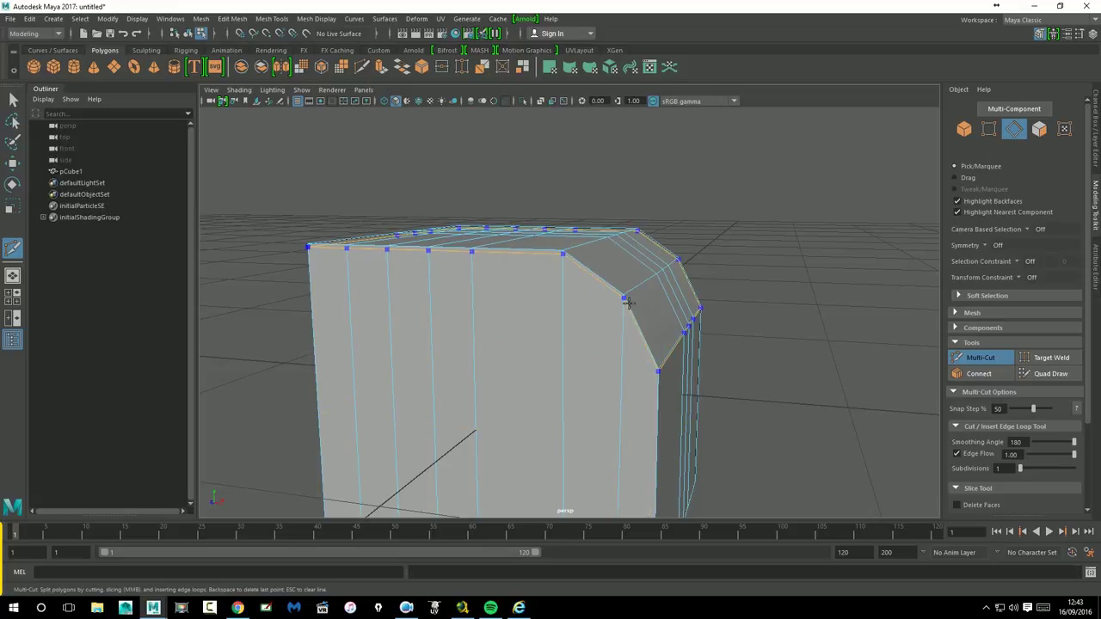
key(ctrl+z)
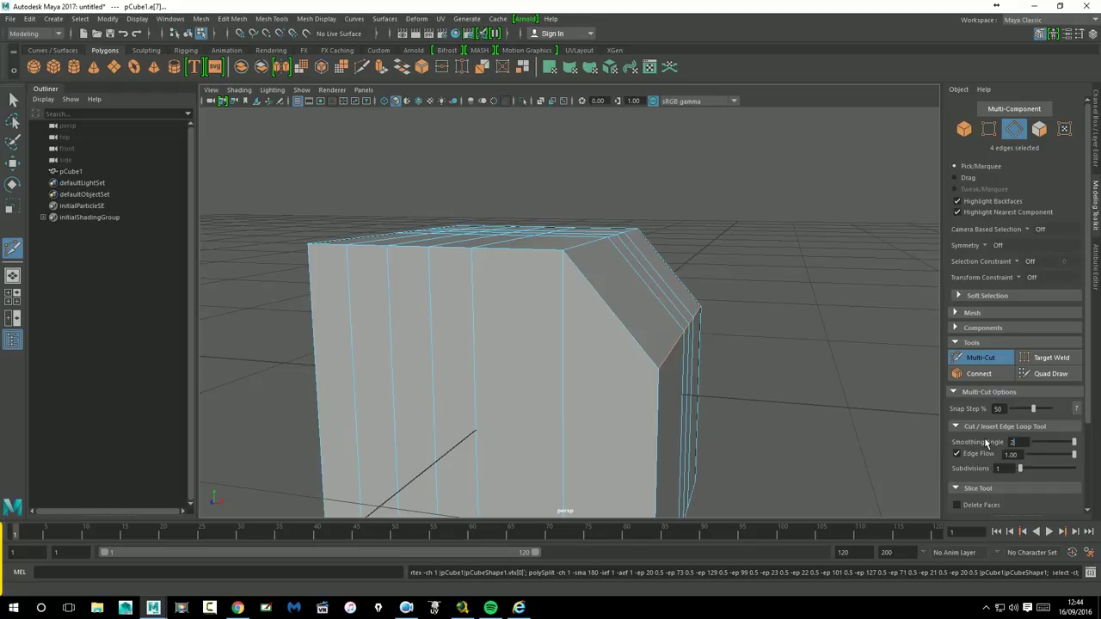
text(26)
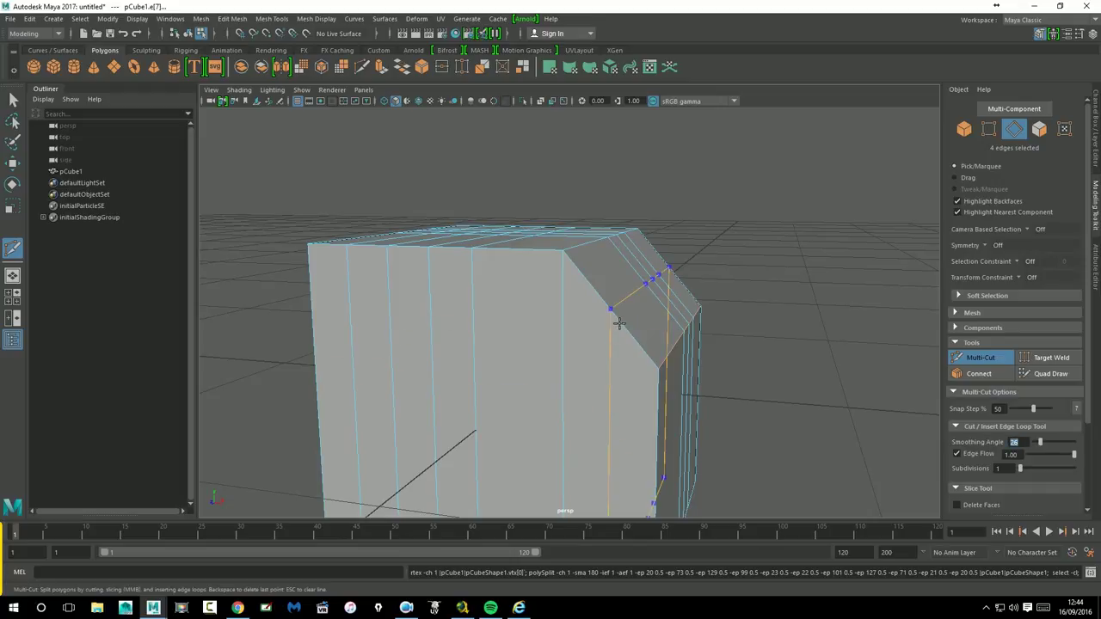
- Insert edge loops along the slanted side with Smoothing Angle 160 and Edge Flow 0.10
ctrl+click(619, 321)
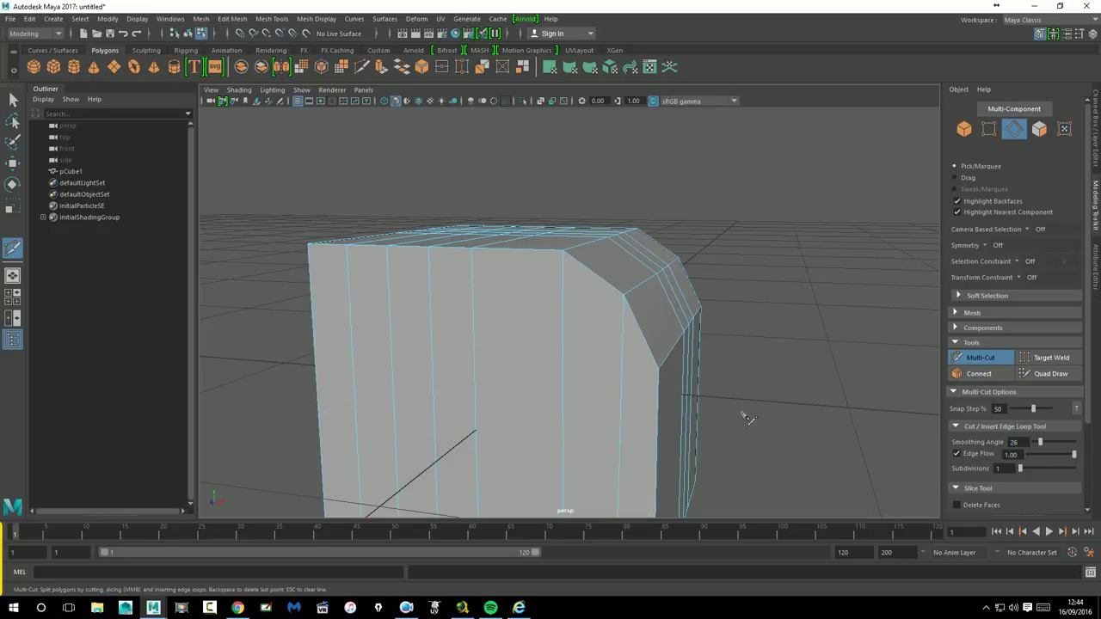
alt+drag(747, 418, 766, 411)
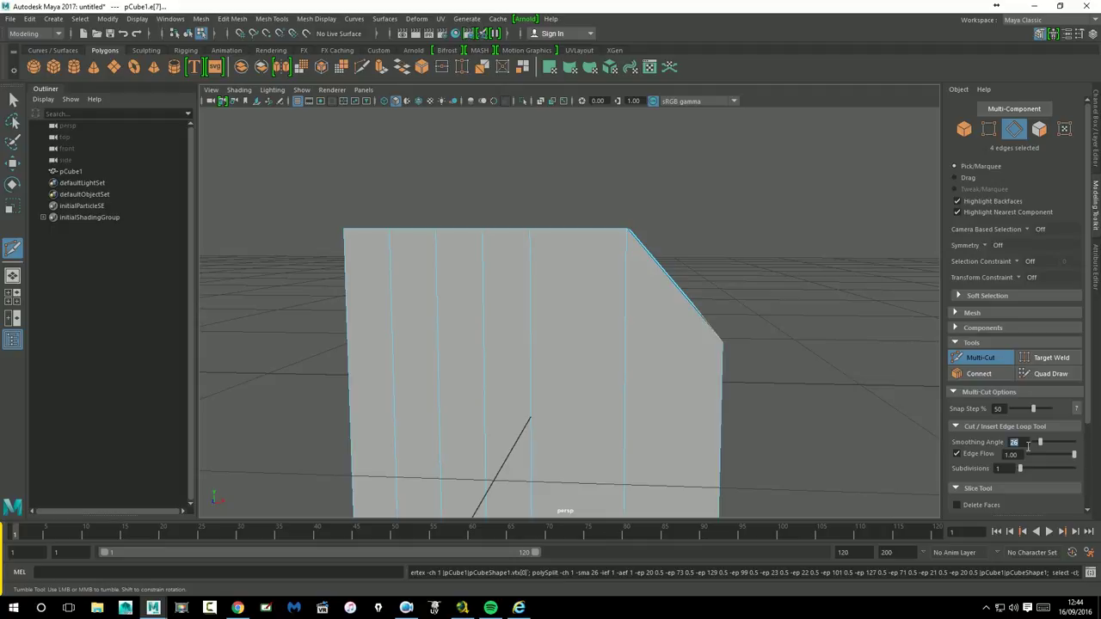
text(160)
key(Return)
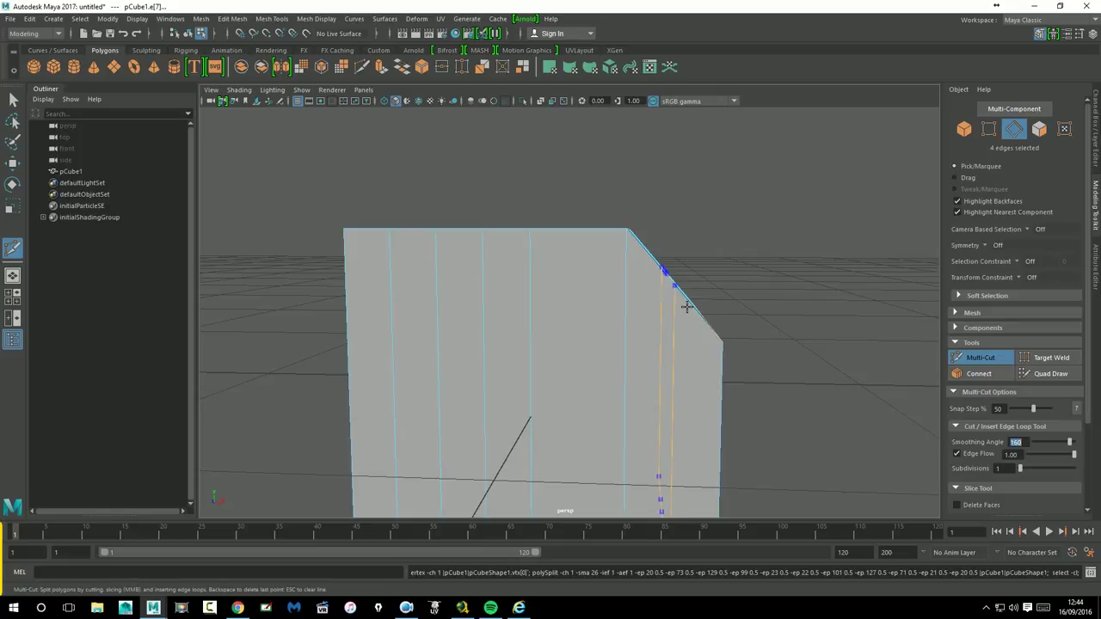
ctrl+click(688, 307)
alt+drag(792, 342, 771, 341)
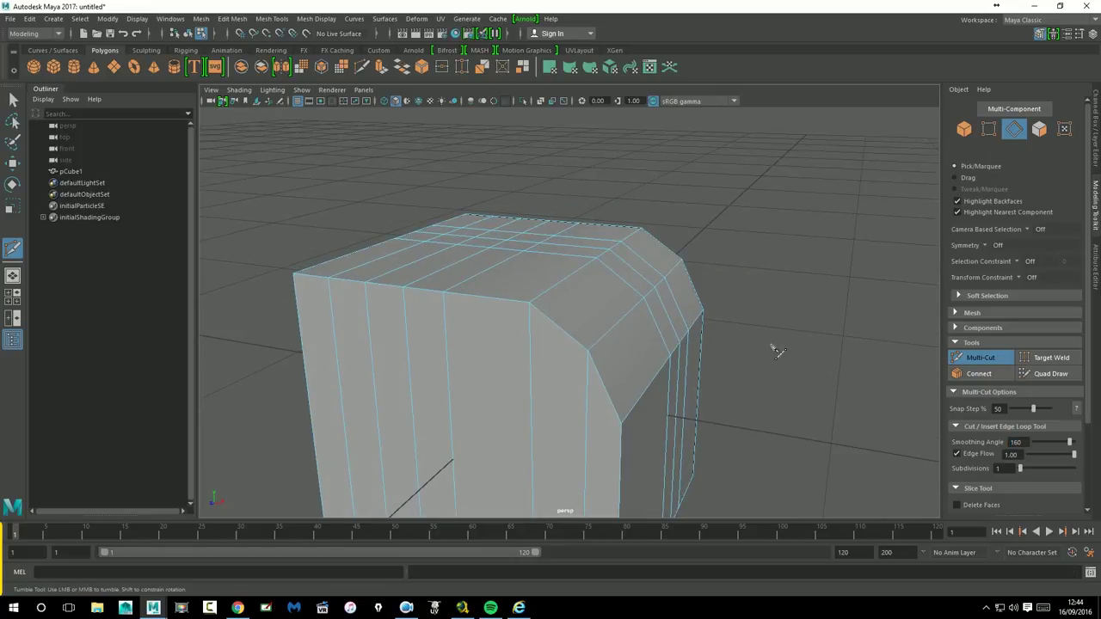
drag(1020, 456, 1001, 457)
text(0.1)
key(Return)
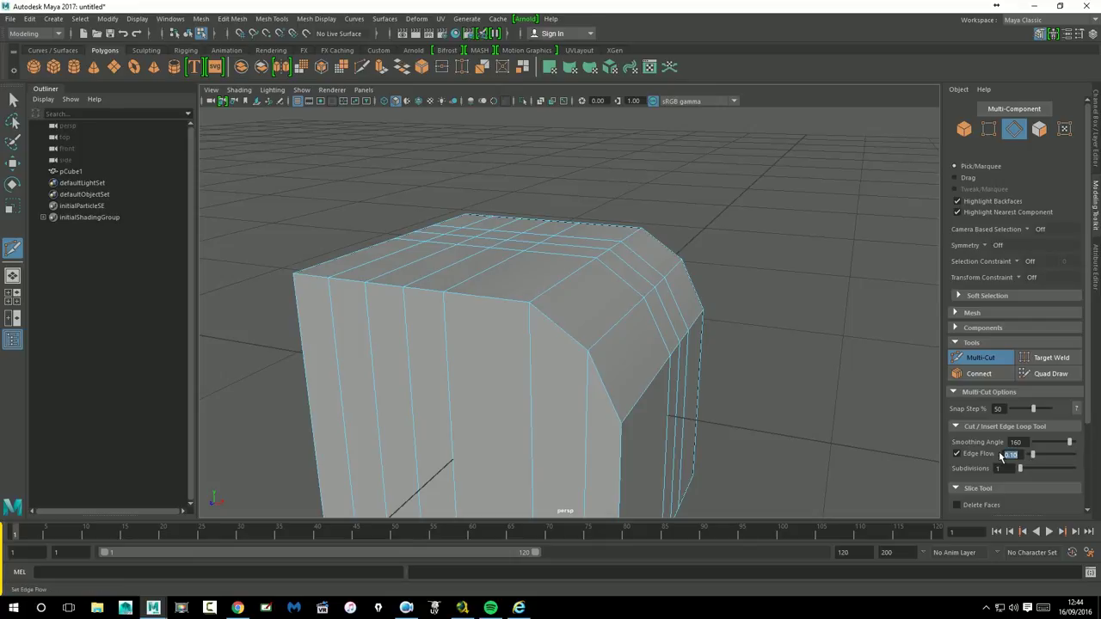
- Add an edge loop along the chamfer and raise Edge Flow to 1.00
alt+drag(683, 404, 713, 375)
ctrl+click(748, 327)
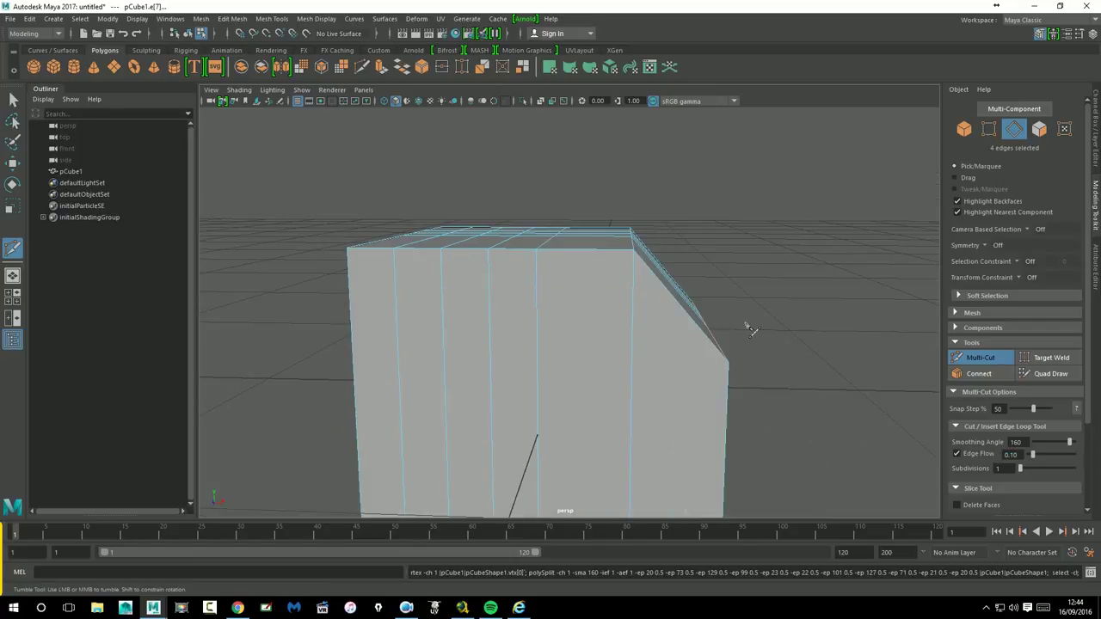
alt+drag(748, 330, 757, 334)
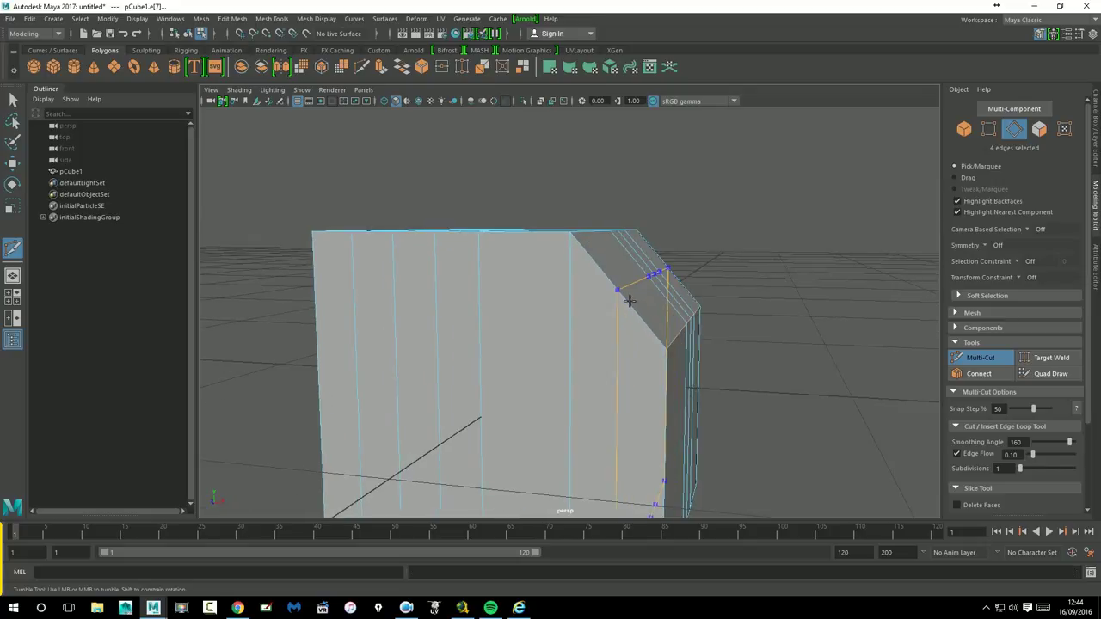
mouse_move(803, 361)
alt+mouse_down()
mouse_move(818, 361)
mouse_move(670, 322)
alt+mouse_up()
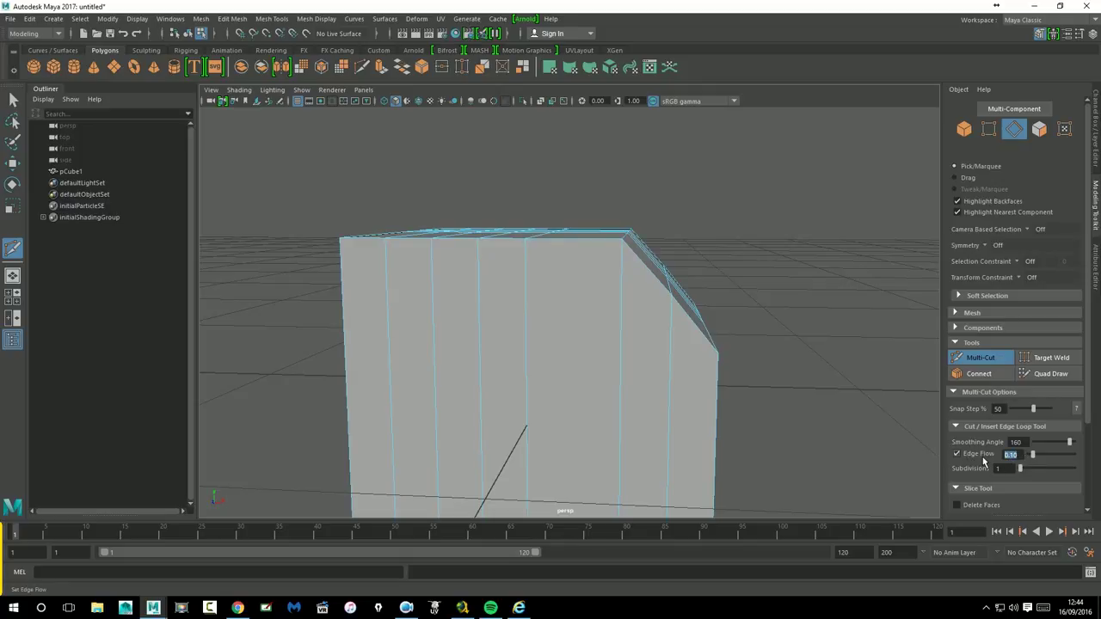
key(Return)
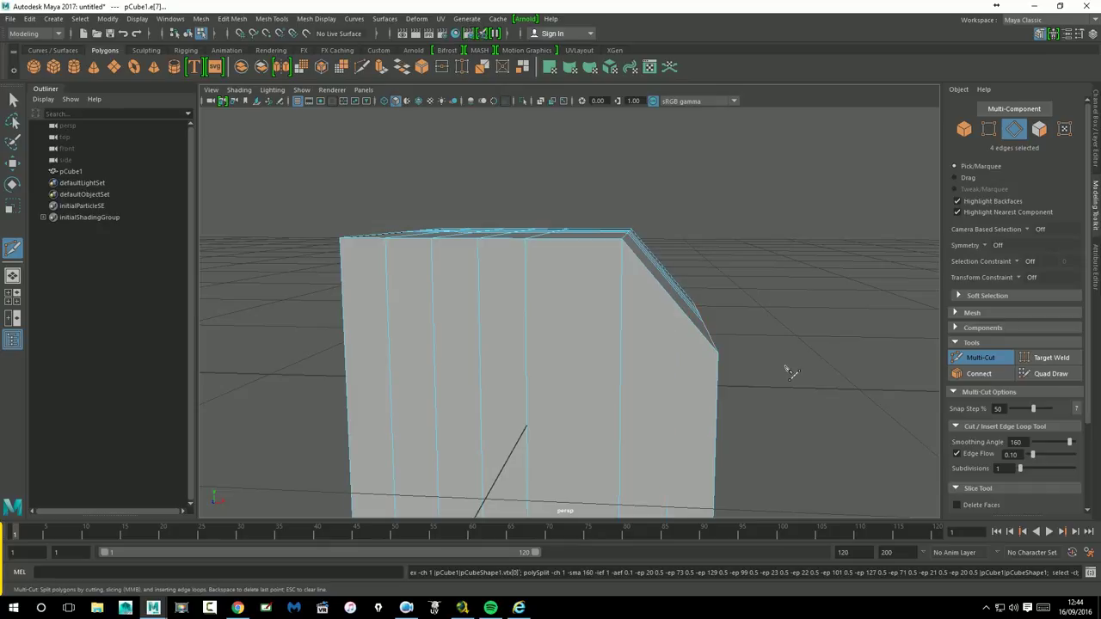
text(1)
key(Return)
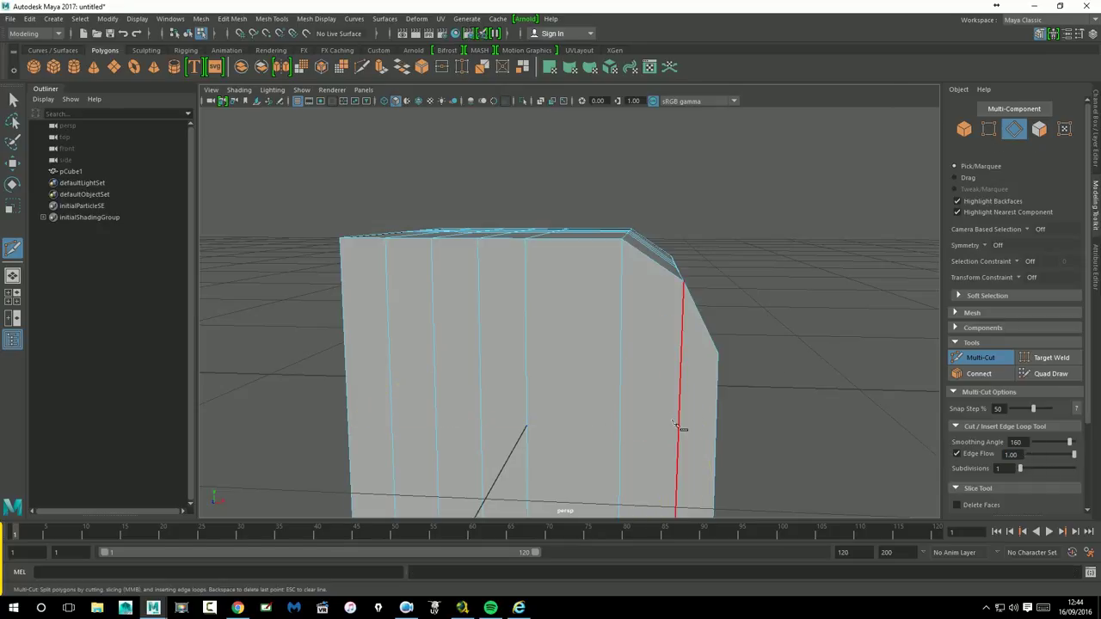
alt+drag(675, 424, 781, 393)
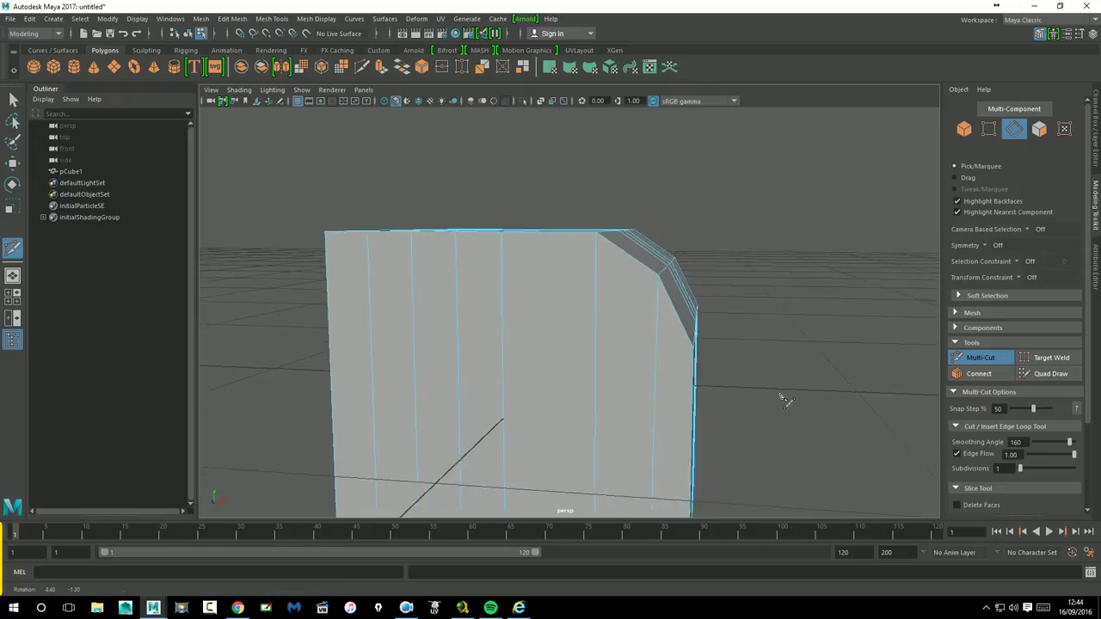
click(1013, 454)
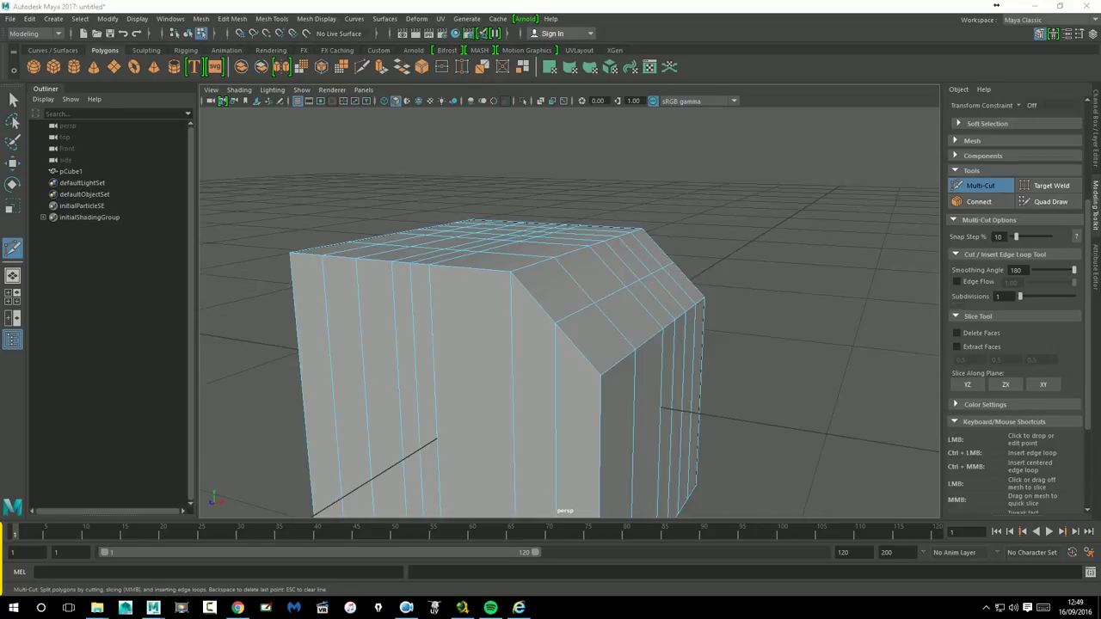
- Reset Multi-Cut to Smoothing Angle 180, Edge Flow off and Snap Step 10, then inspect the cube
drag(1089, 249, 1093, 320)
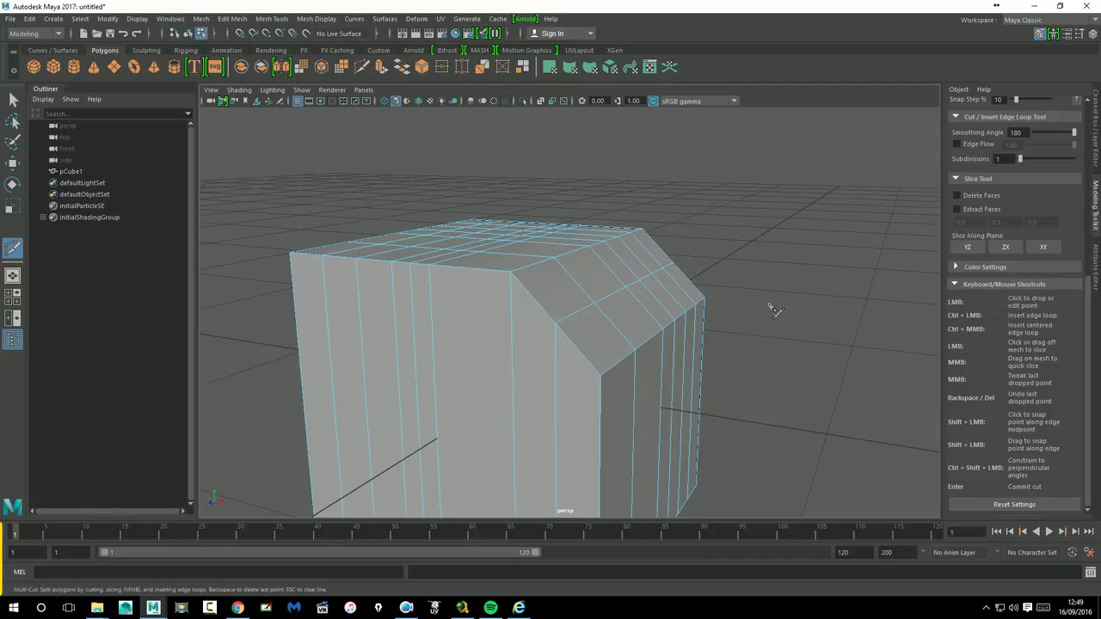
alt+drag(774, 310, 764, 263)
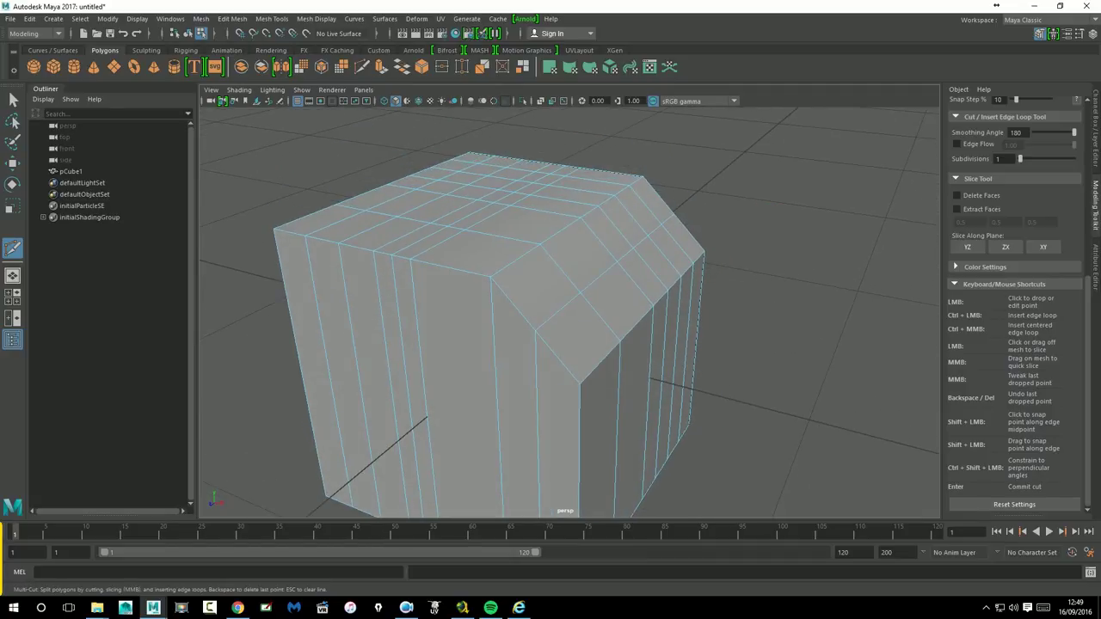
alt+drag(745, 351, 827, 332)
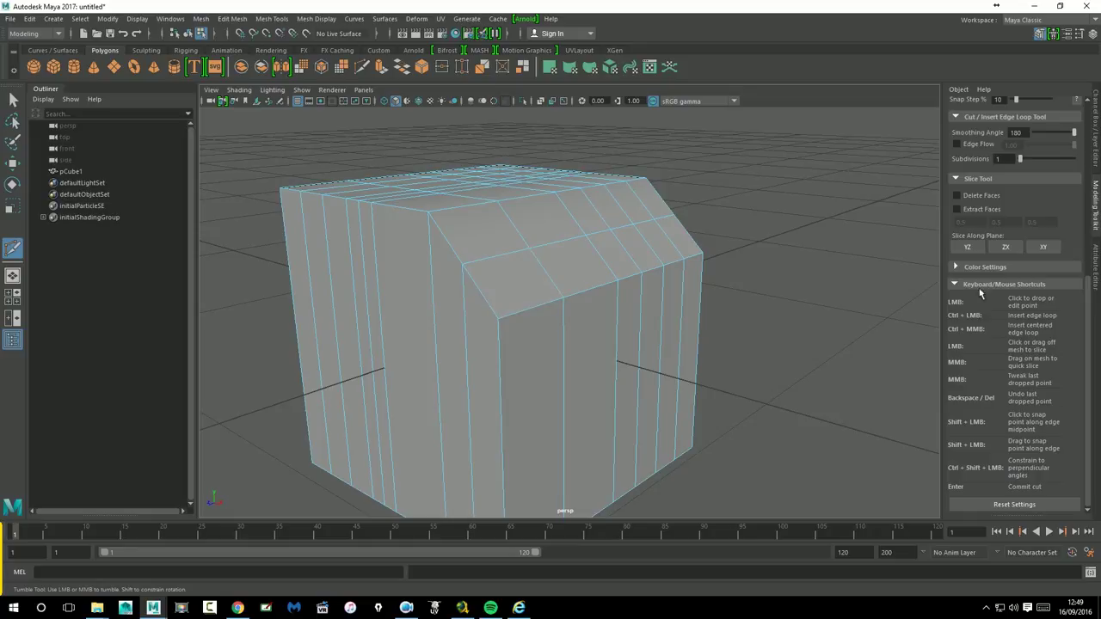
- Cut a closed diamond shape into the cube's slanted chamfer face and commit it
scroll(1016, 292, up, 5)
scroll(547, 317, down, 3)
scroll(546, 316, up, 4)
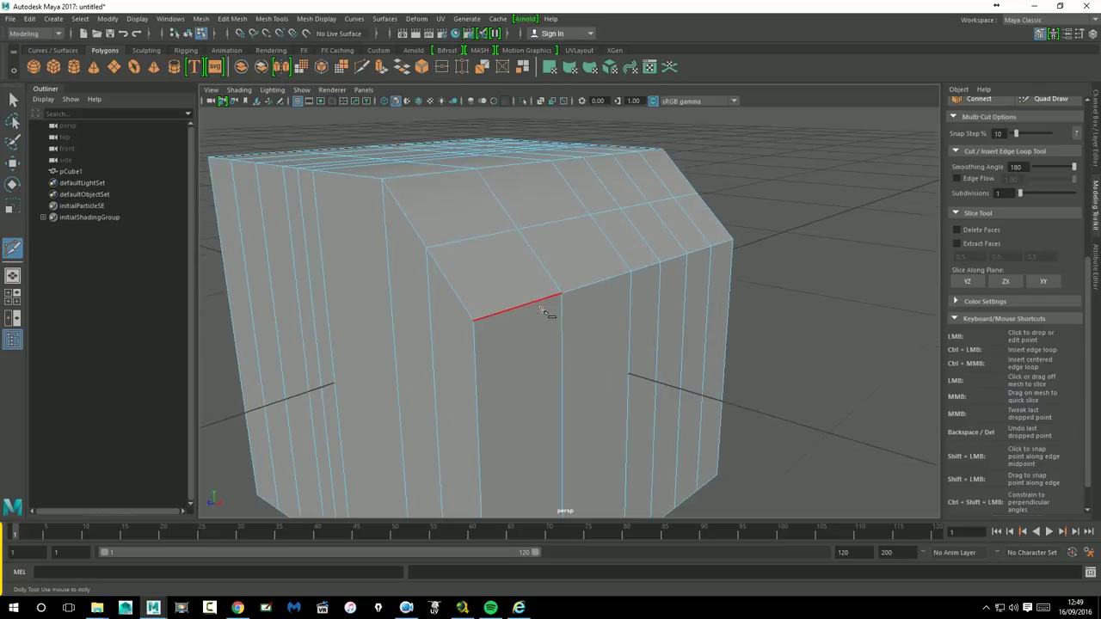
click(519, 307)
click(539, 260)
click(481, 240)
click(449, 284)
click(521, 308)
key(Return)
- Cut a smaller inner diamond inside the first one on the chamfer face
scroll(418, 295, up, 3)
scroll(593, 279, up, 3)
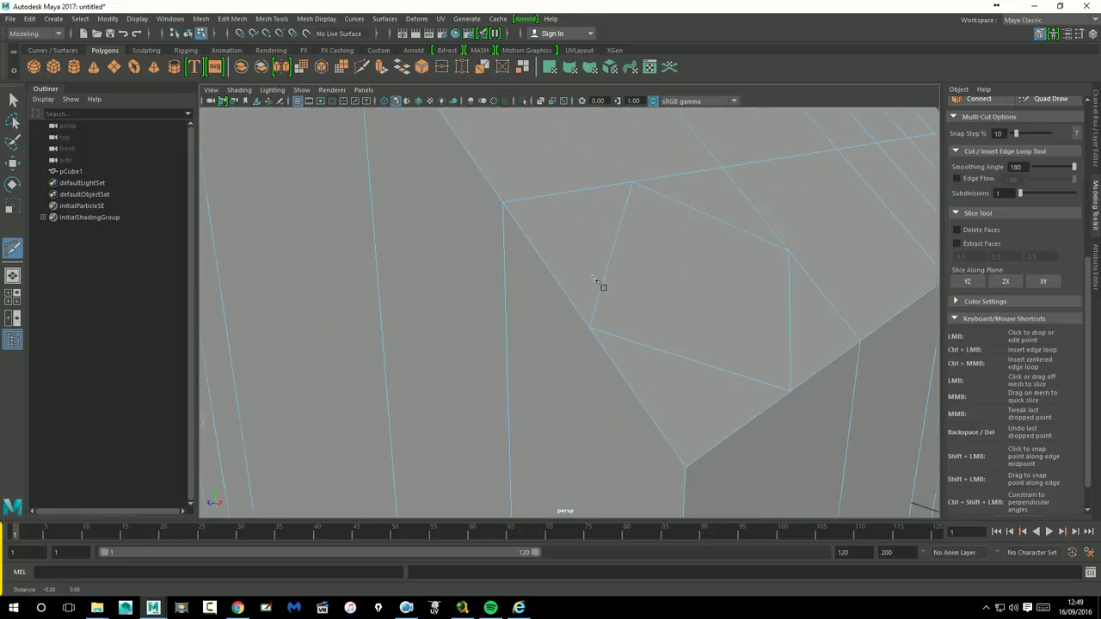
scroll(598, 284, down, 3)
click(666, 308)
scroll(614, 325, down, 4)
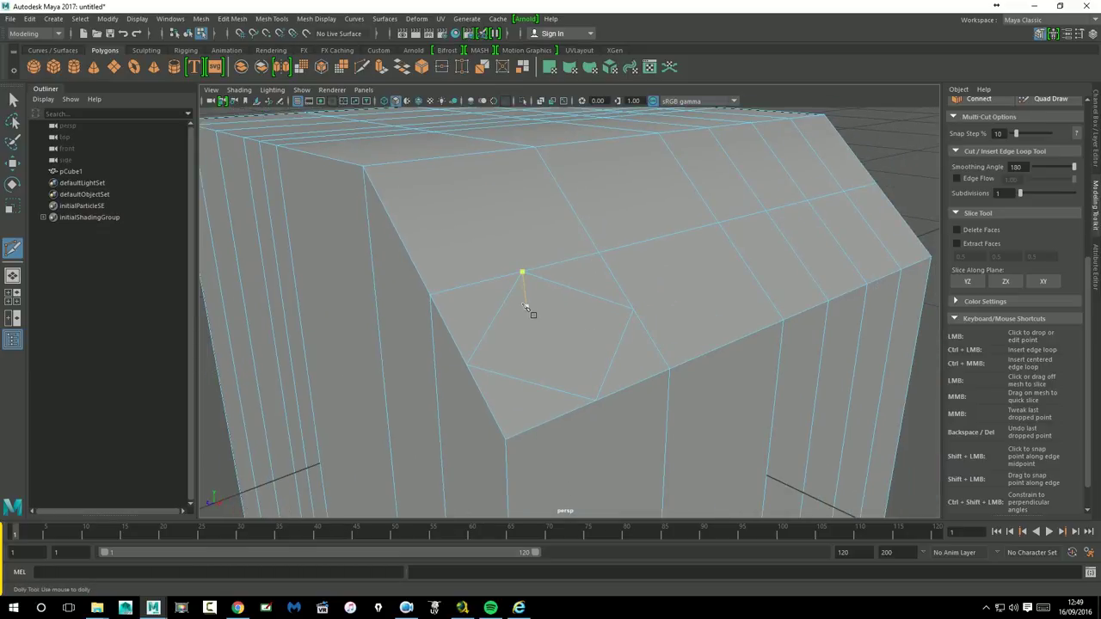
click(495, 316)
shift+click(528, 386)
click(616, 352)
click(578, 291)
click(495, 317)
click(495, 316)
key(BackSpace)
- Make two trial cuts across the chamfer face and discard both
click(514, 309)
click(551, 376)
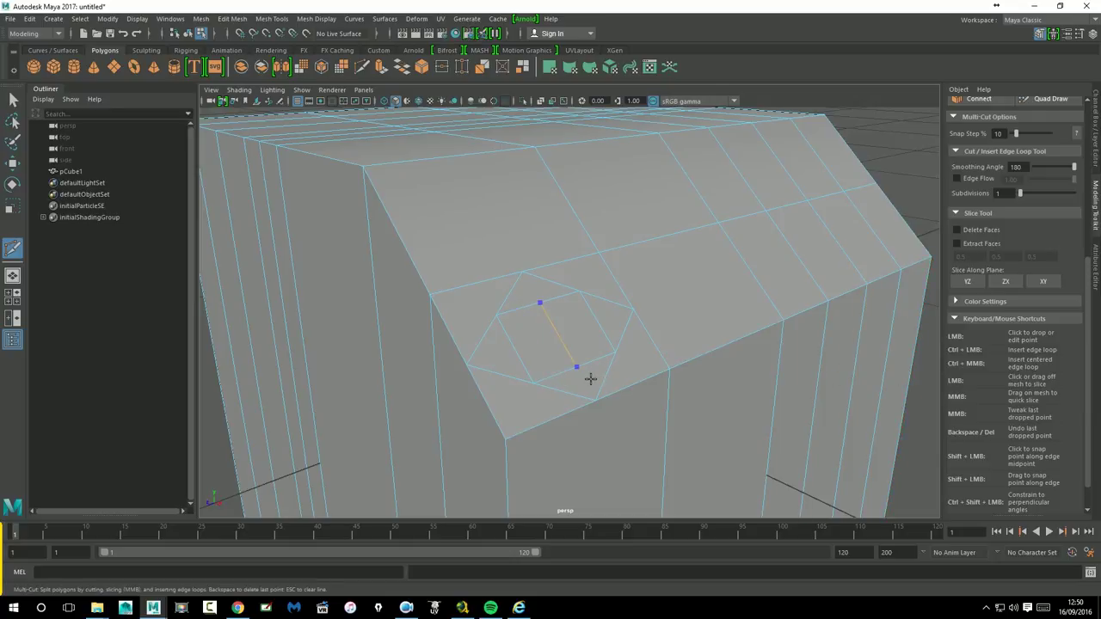
click(578, 368)
key(Return)
key(ctrl+z)
click(651, 339)
click(606, 376)
key(Escape)
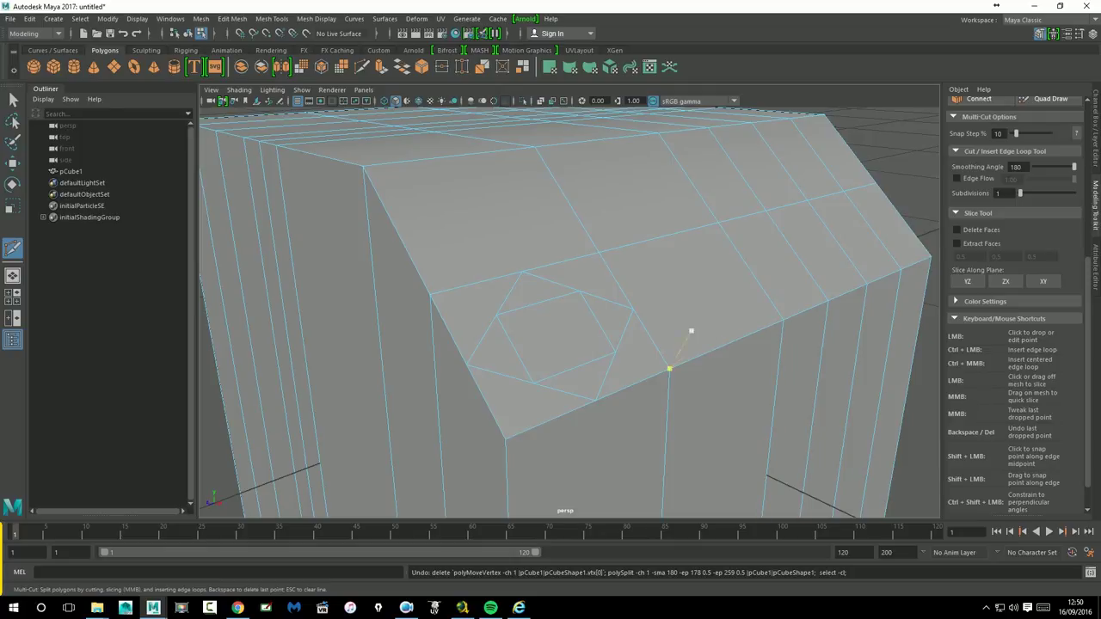
- Place and remove several more trial cut points on the edges, then cancel the cut
click(677, 237)
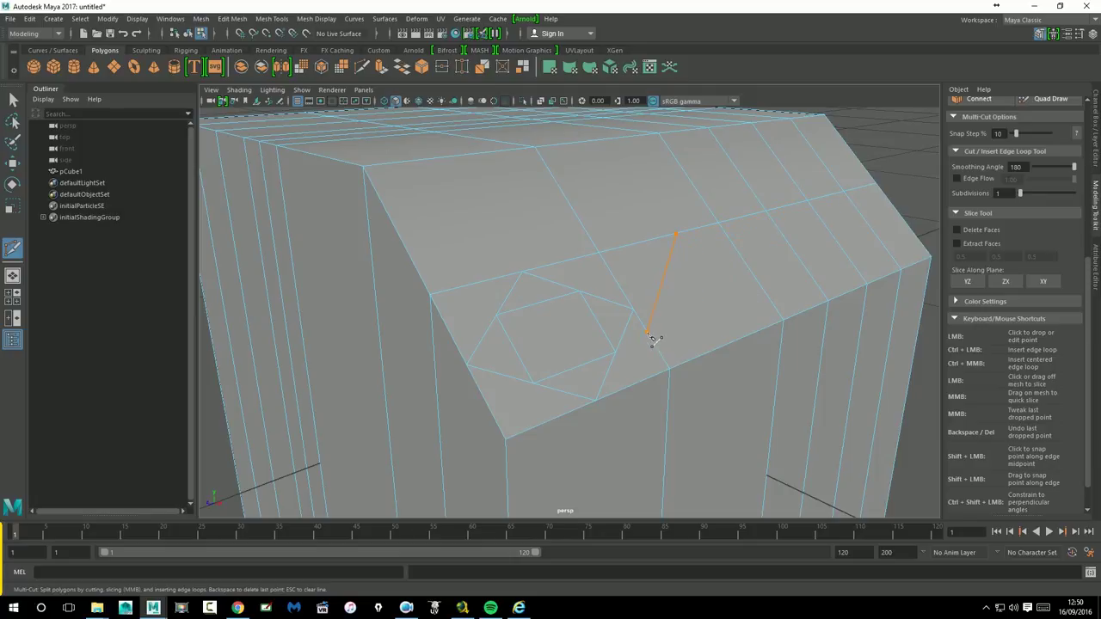
key(BackSpace)
click(742, 340)
click(276, 145)
click(401, 248)
key(Escape)
- Draw slice lines across the cube's upper and lower parts, then undo the slices
alt+right_drag(240, 412, 422, 319)
drag(296, 315, 834, 213)
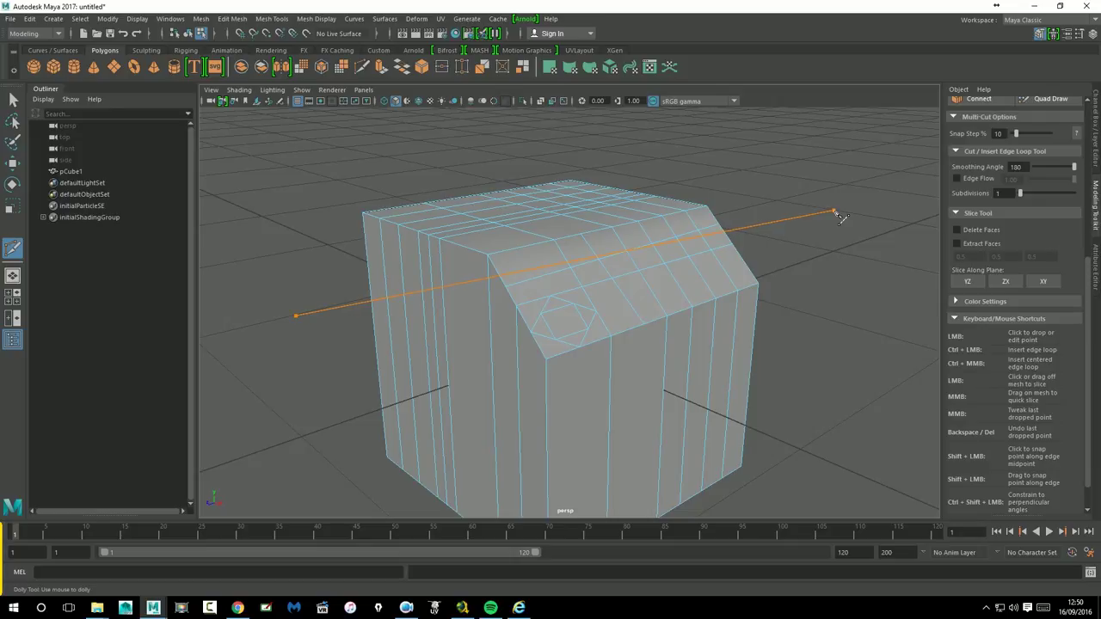
drag(839, 215, 840, 255)
drag(847, 381, 234, 453)
key(ctrl+z)
key(ctrl+z)
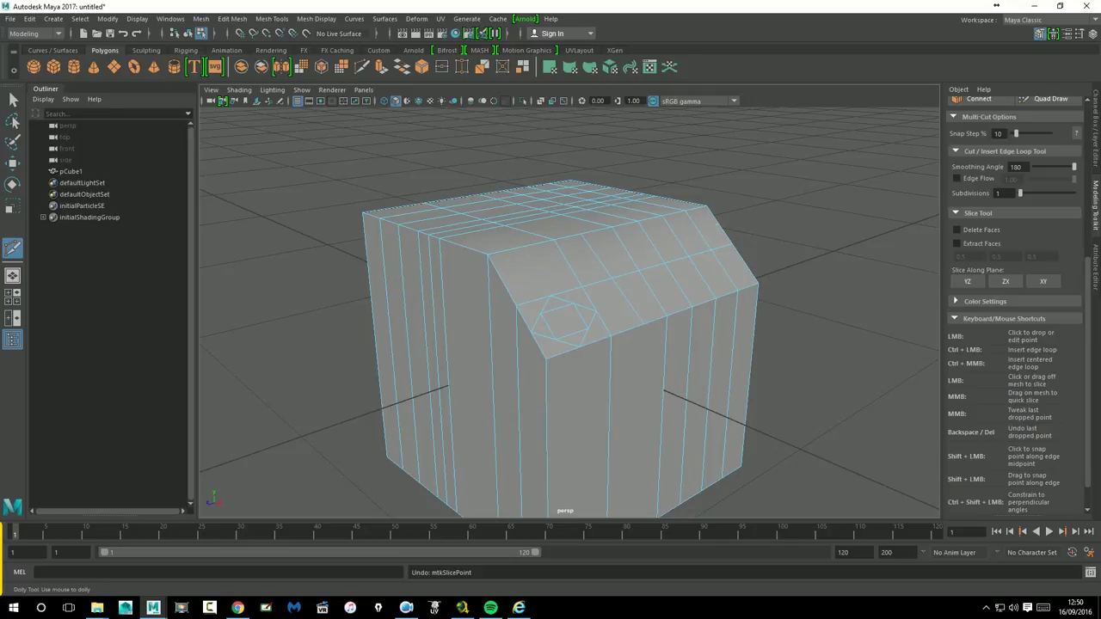
- Cut a multi-point path across the cube's top face
alt+right_drag(550, 344, 653, 404)
click(423, 209)
click(506, 221)
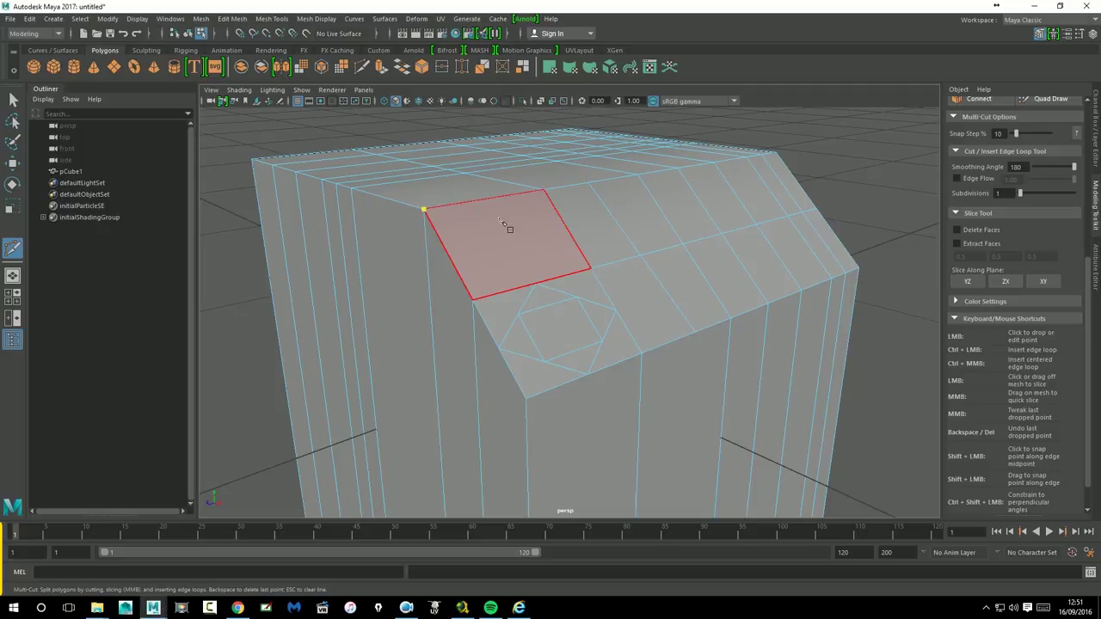
click(555, 246)
click(538, 266)
click(486, 260)
click(485, 242)
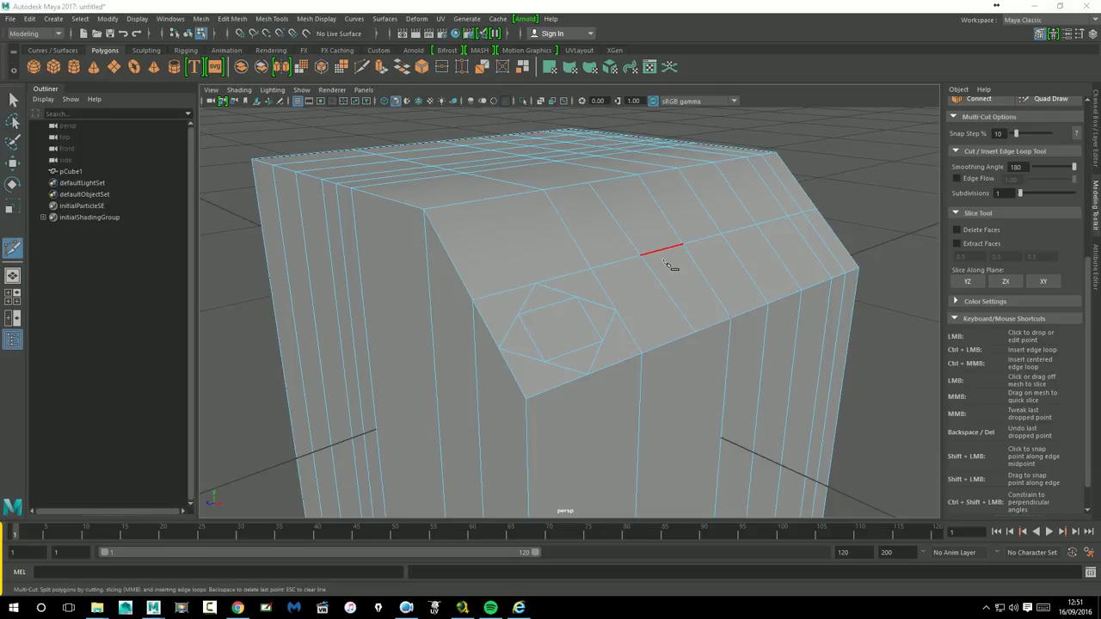
- Cut across the sloped face, sliding points to the slanted edge's midpoint and 60% along it
click(447, 254)
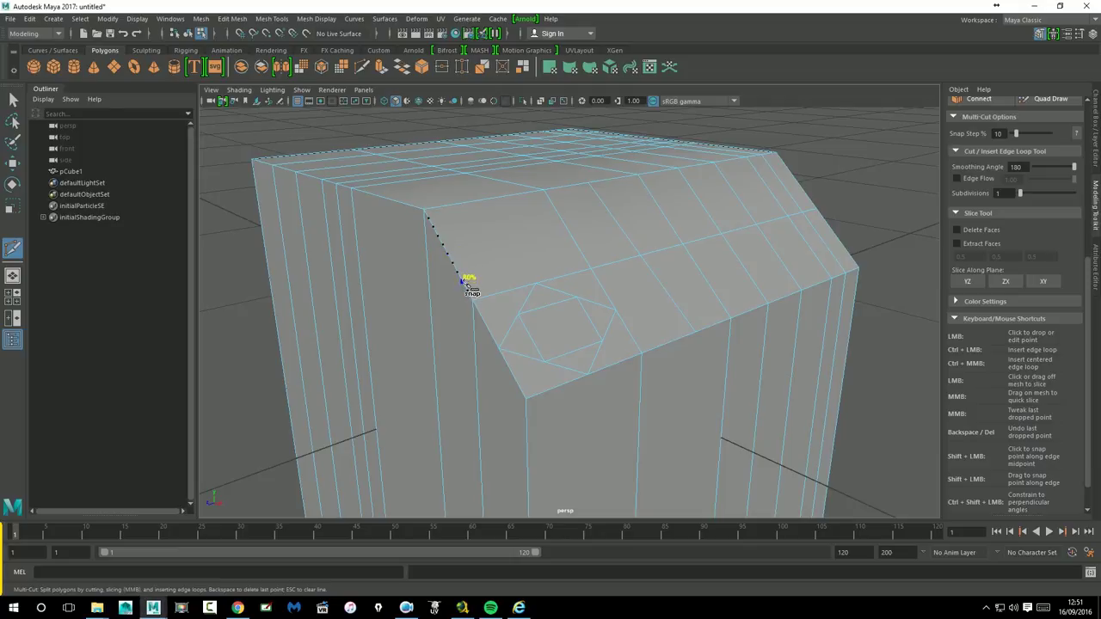
shift+drag(448, 256, 434, 224)
mouse_move(434, 222)
shift+mouse_down()
mouse_move(494, 261)
mouse_move(490, 248)
shift+mouse_up()
click(578, 247)
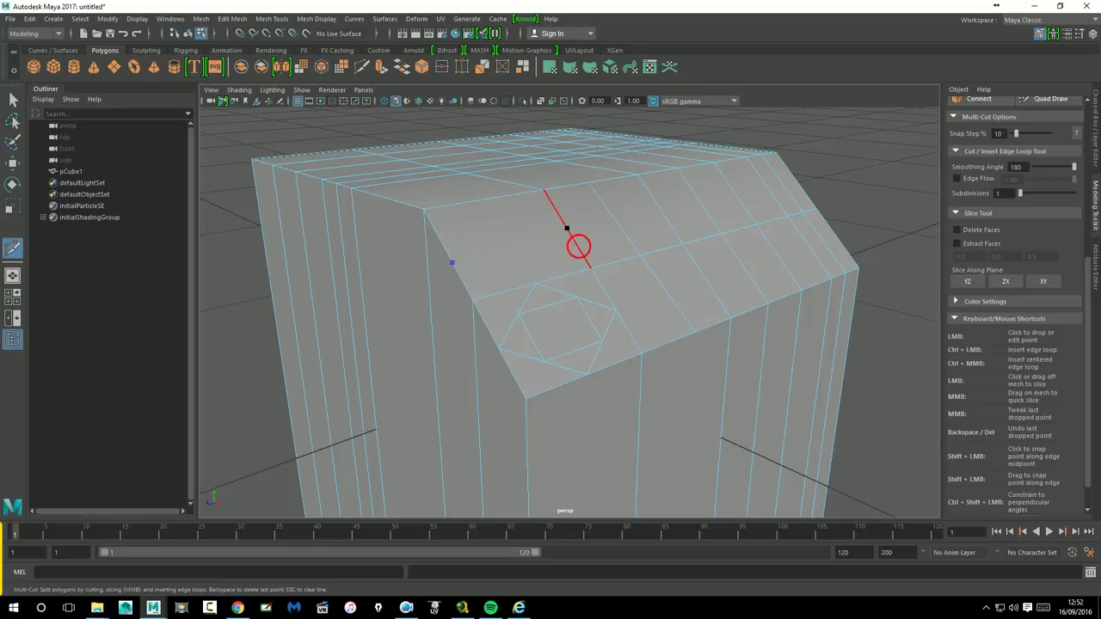
drag(582, 250, 577, 243)
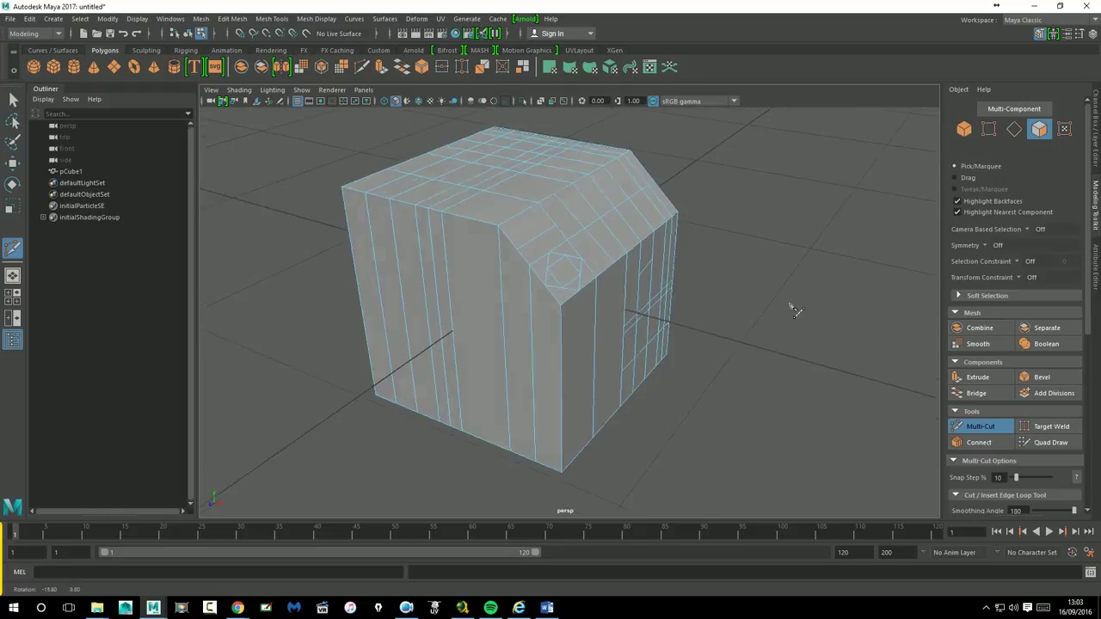
- Delete the edited cube and create and select a fresh polygon cube
key(w)
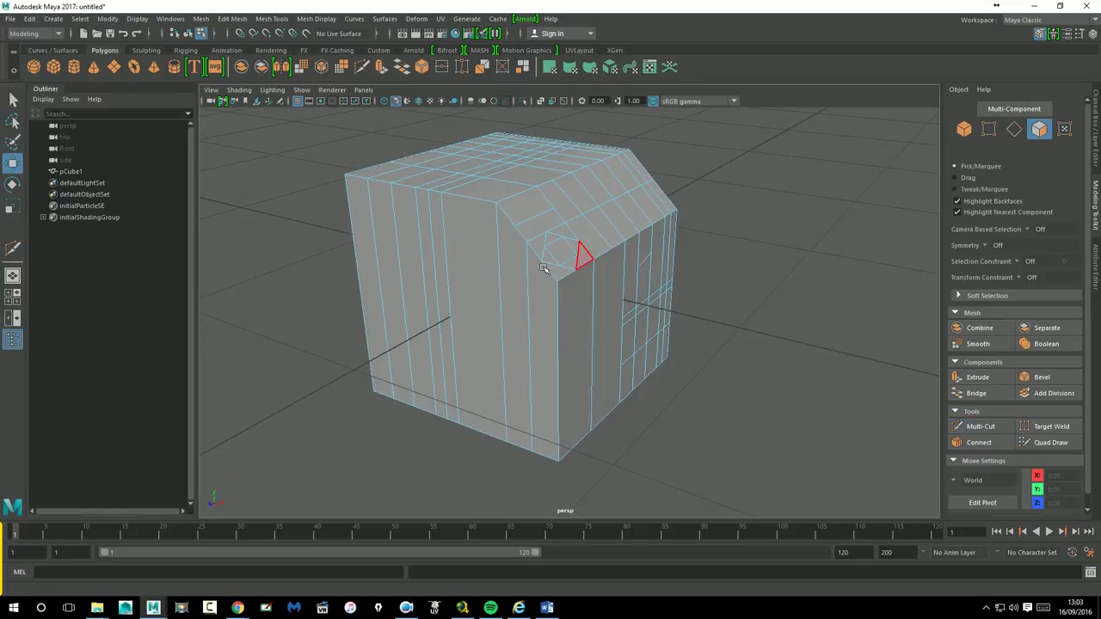
alt+drag(576, 258, 567, 278)
right_click(531, 277)
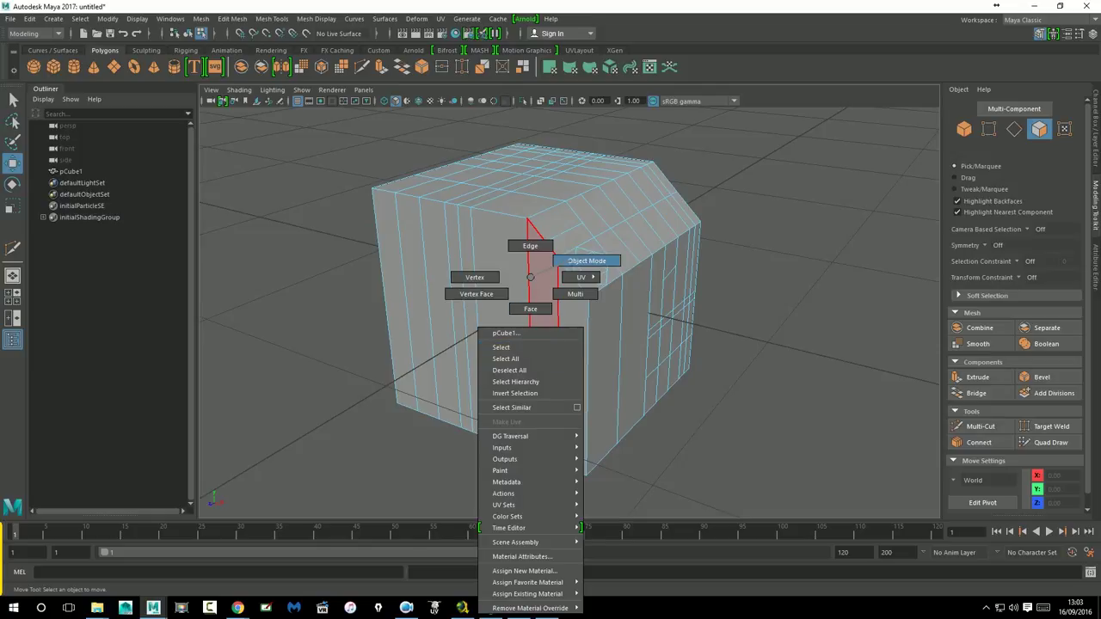
right_drag(530, 298, 572, 263)
key(Delete)
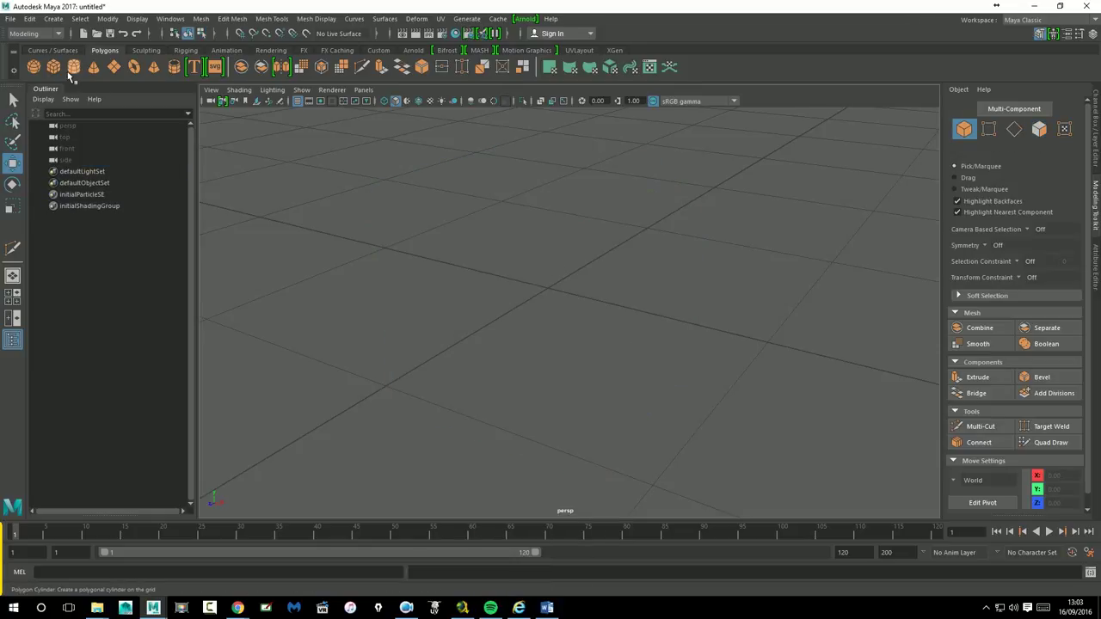
click(69, 74)
key(super)
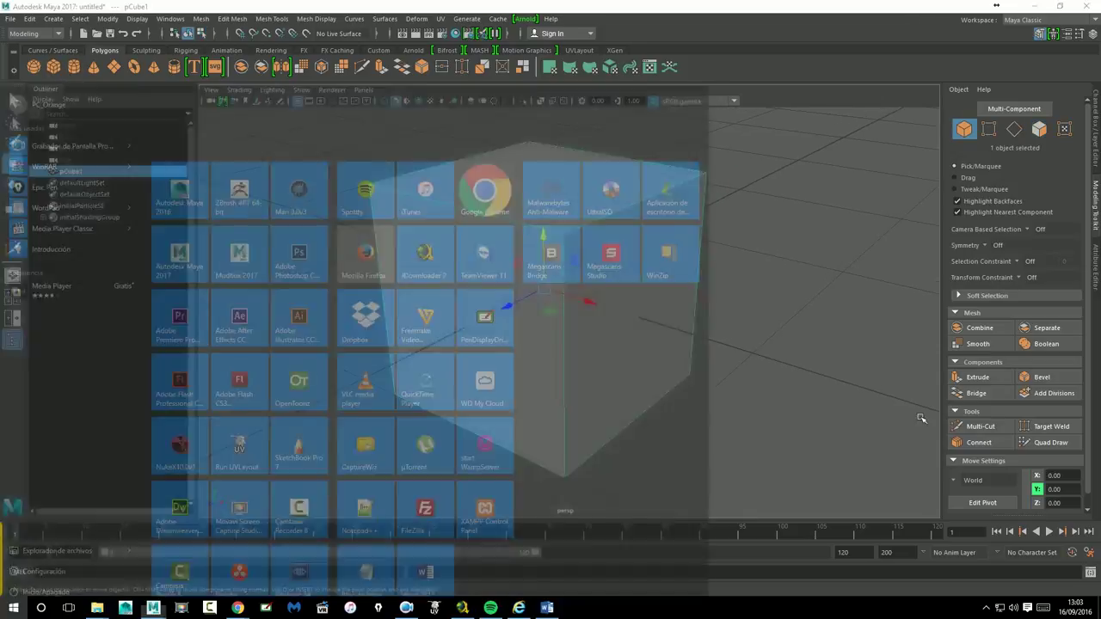
click(789, 224)
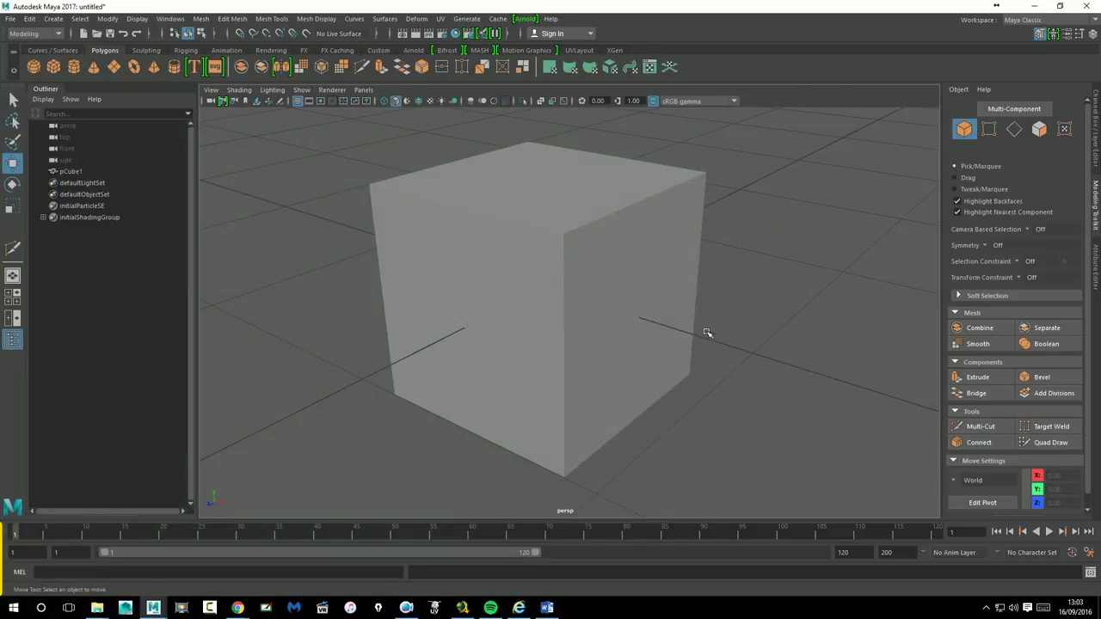
alt+drag(663, 283, 648, 267)
click(644, 272)
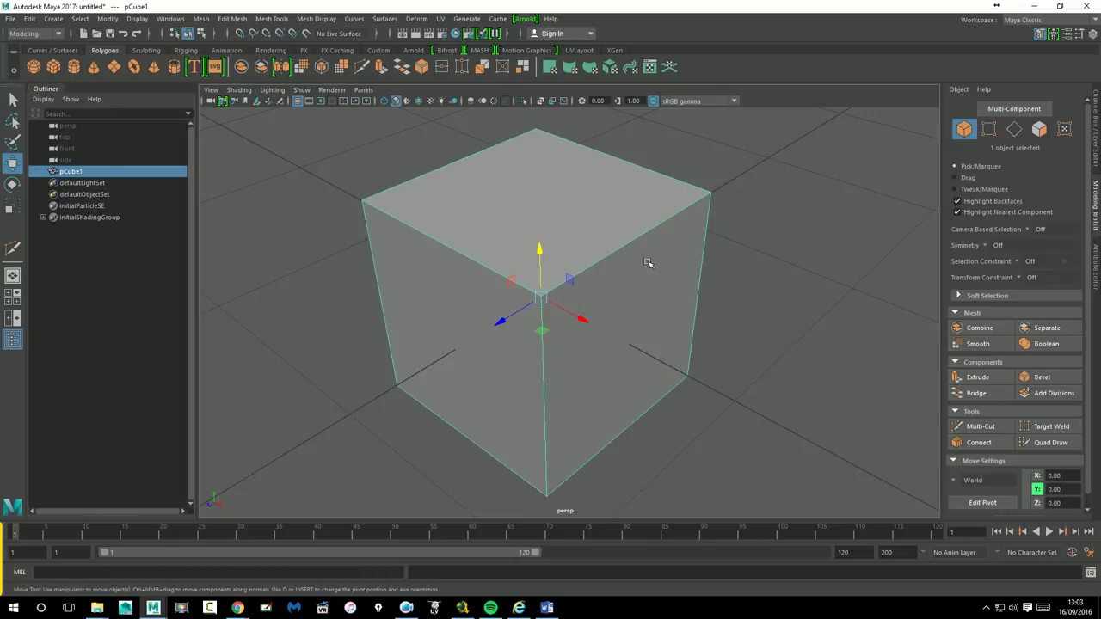
- Target Weld the new cube's top corner vertex onto its bottom front corner
click(1057, 438)
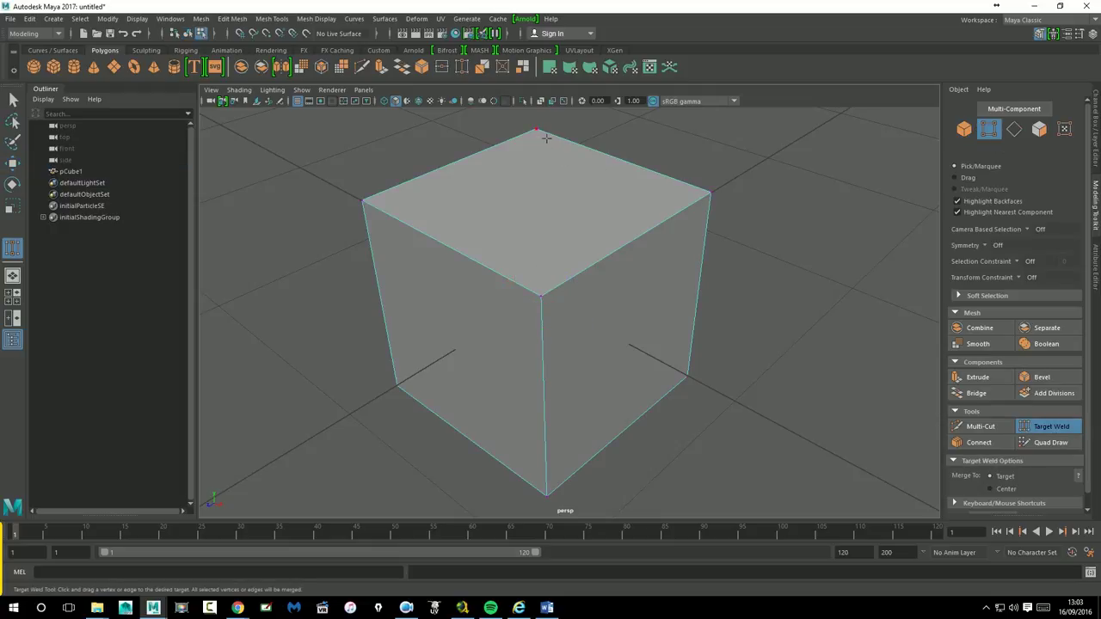
alt+drag(569, 135, 816, 222)
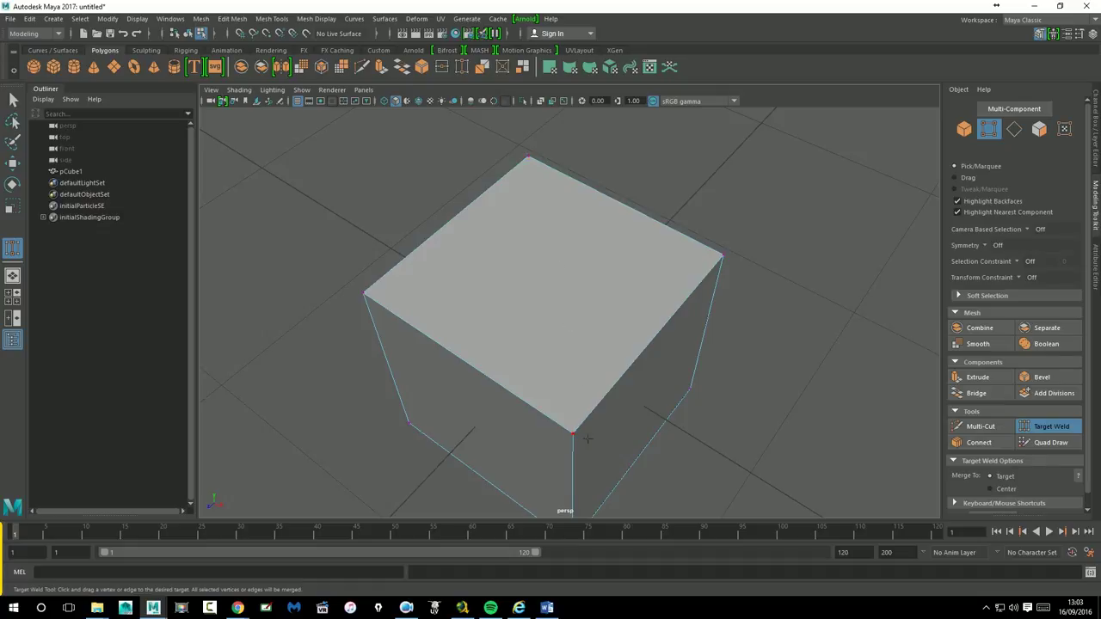
drag(571, 432, 539, 173)
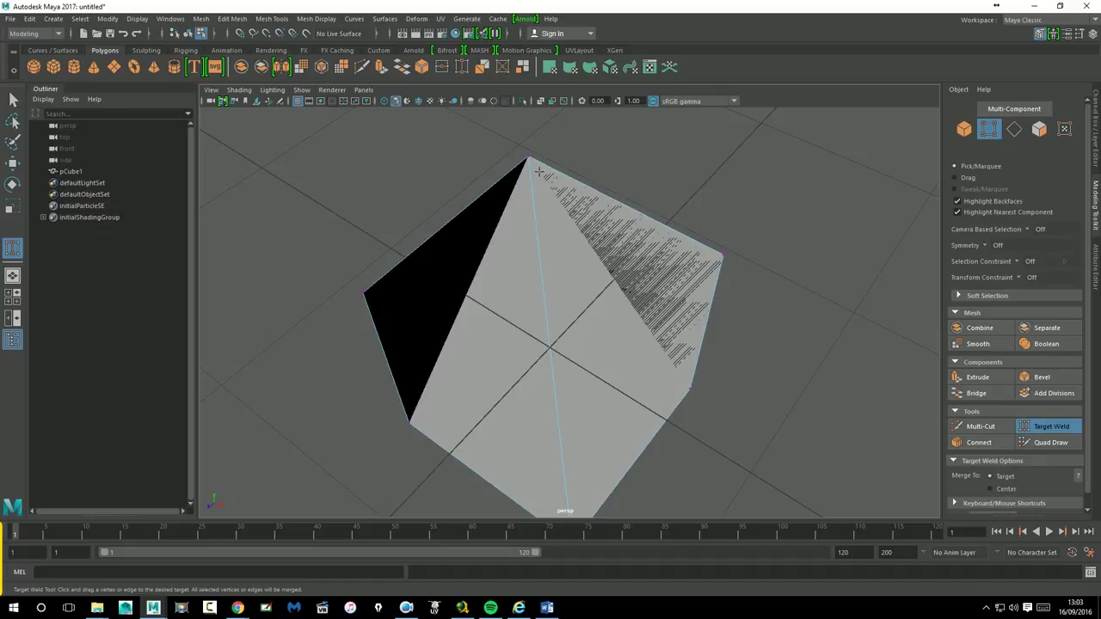
key(ctrl+z)
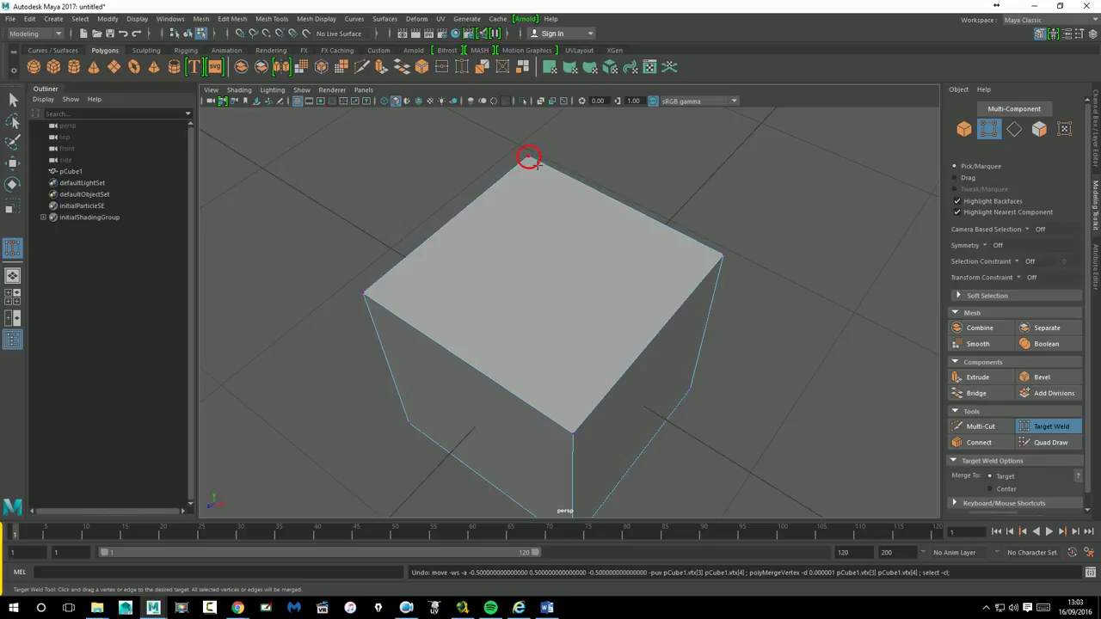
click(535, 163)
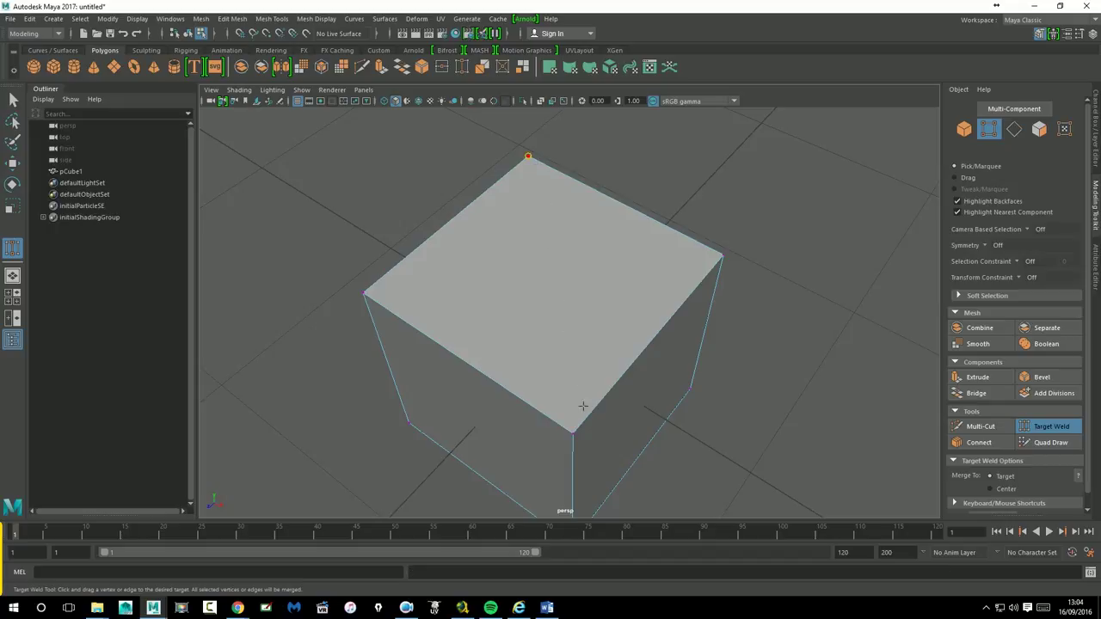
click(588, 451)
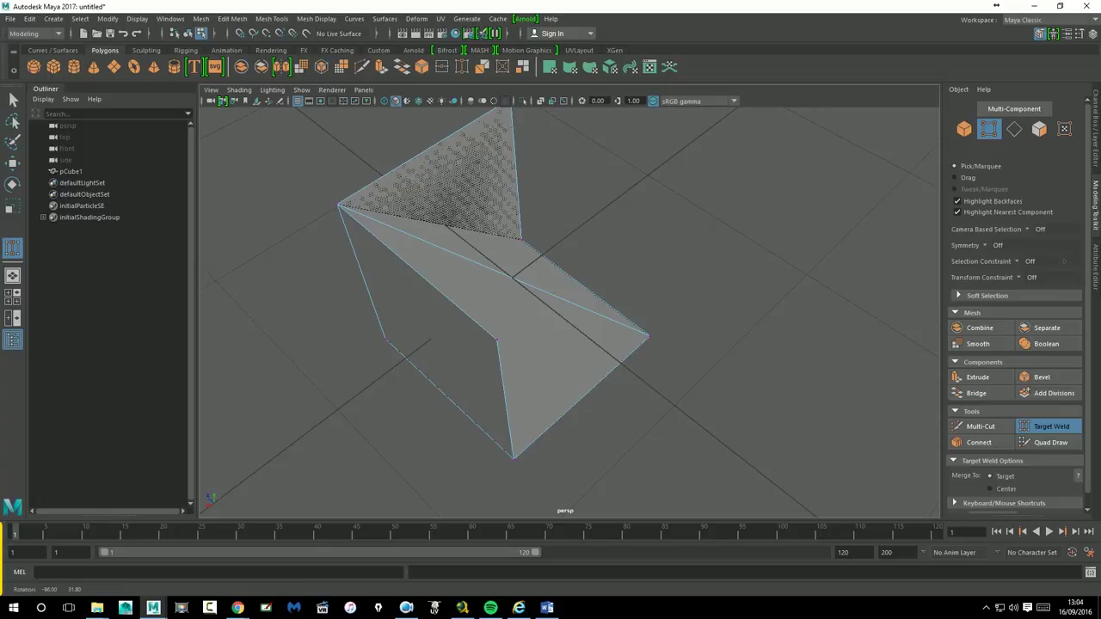
- Move a corner vertex to inspect the weld, then undo the recent edits
key(w)
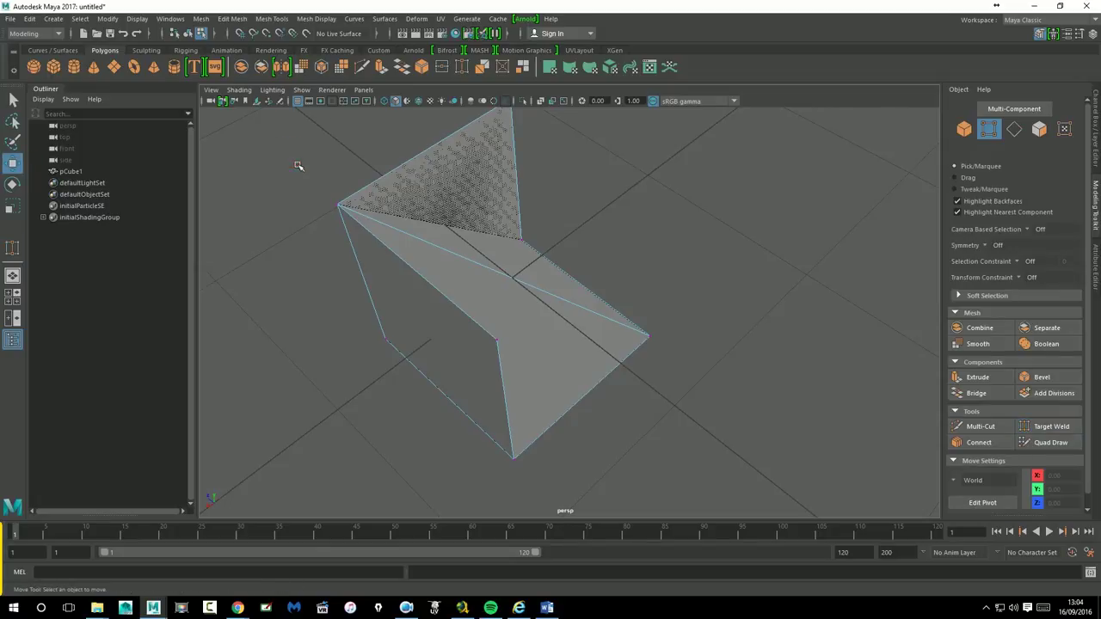
click(345, 214)
drag(349, 216, 404, 202)
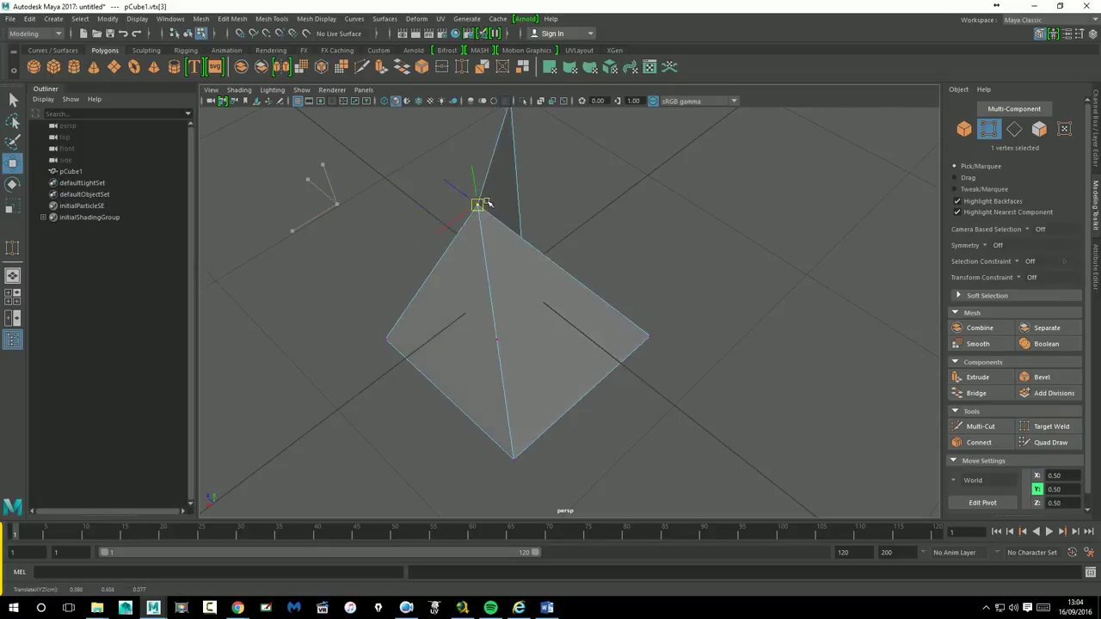
key(ctrl+z)
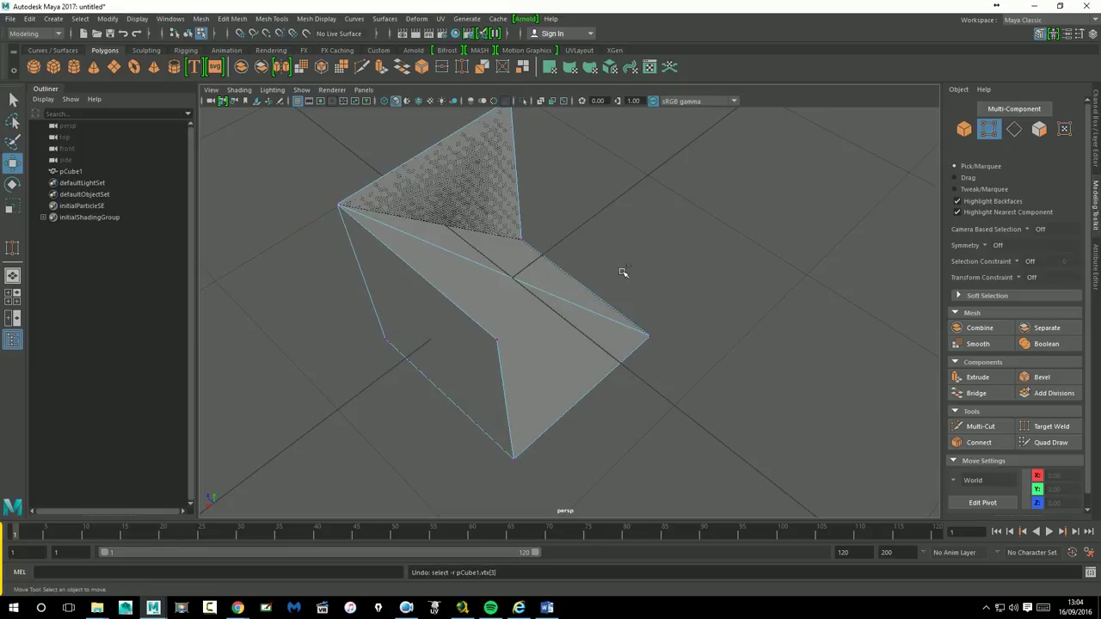
key(ctrl+z)
key(ctrl+z)
key(ctrl+z)
key(ctrl+z)
key(ctrl+z)
- Create a polygon plane and preview Target Weld merging a vertex onto neighbouring vertices
click(113, 66)
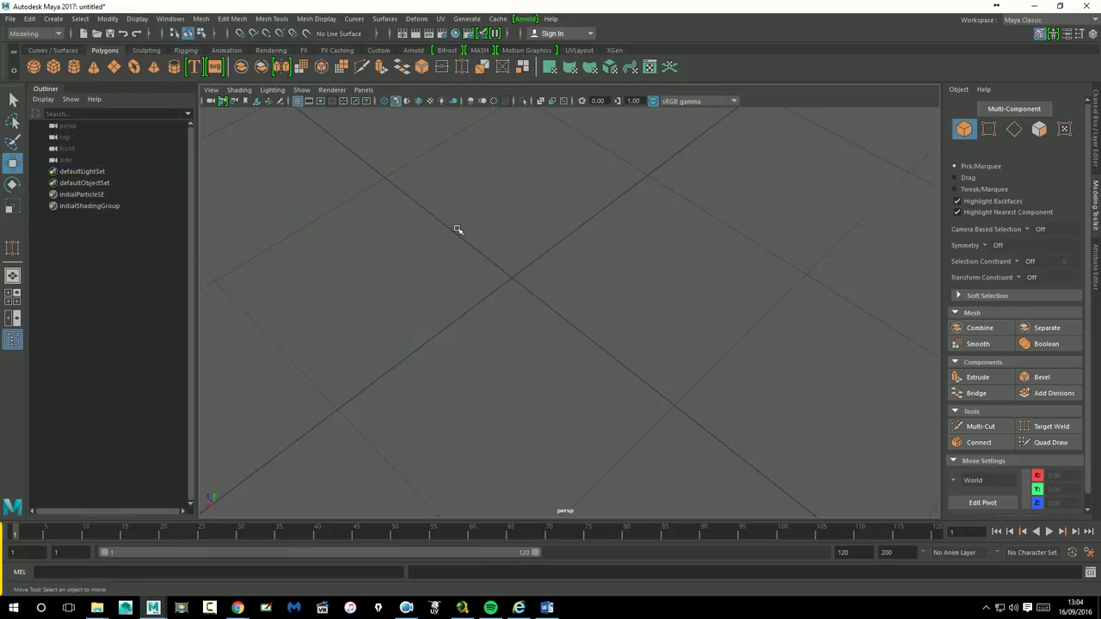
mouse_move(486, 290)
alt+right_down()
mouse_move(818, 375)
mouse_move(715, 383)
mouse_move(516, 268)
alt+right_up()
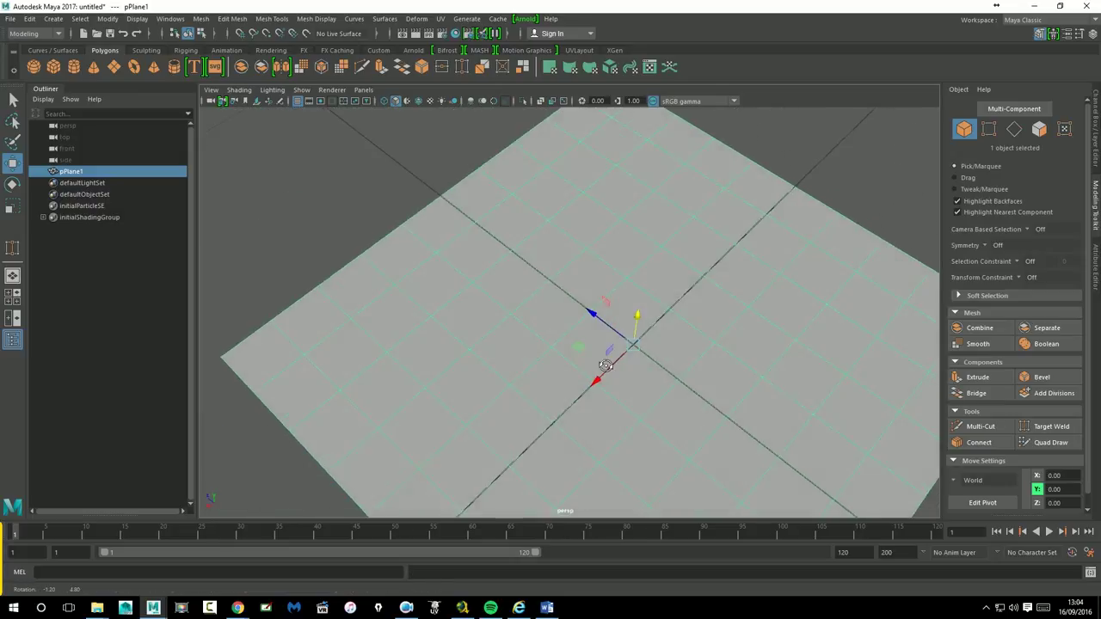
alt+right_drag(775, 364, 912, 405)
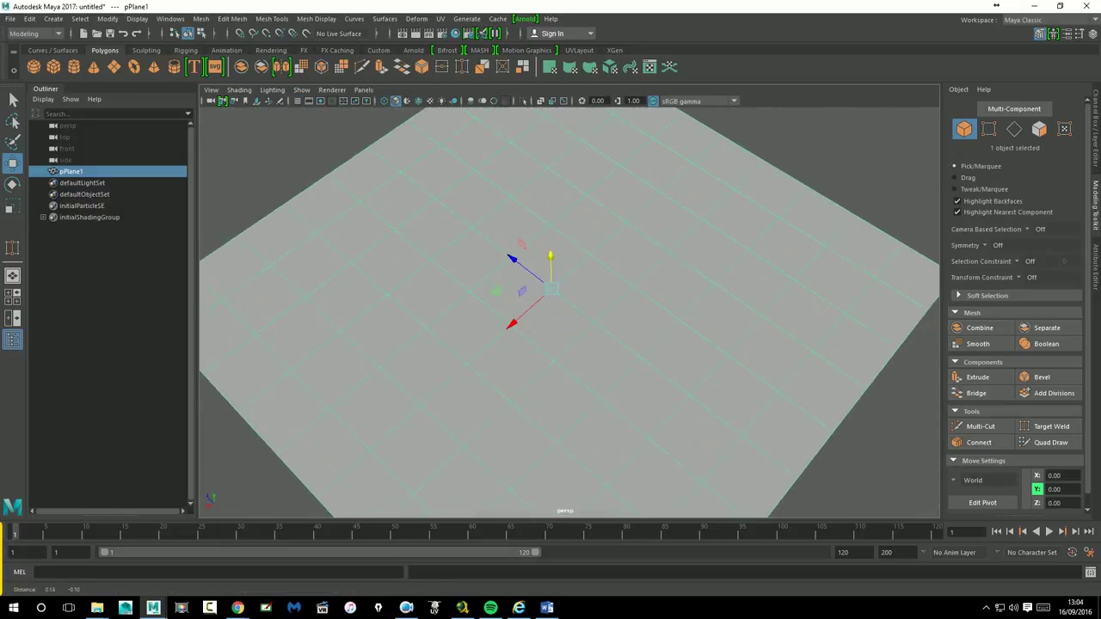
click(1048, 436)
alt+right_drag(639, 287, 627, 309)
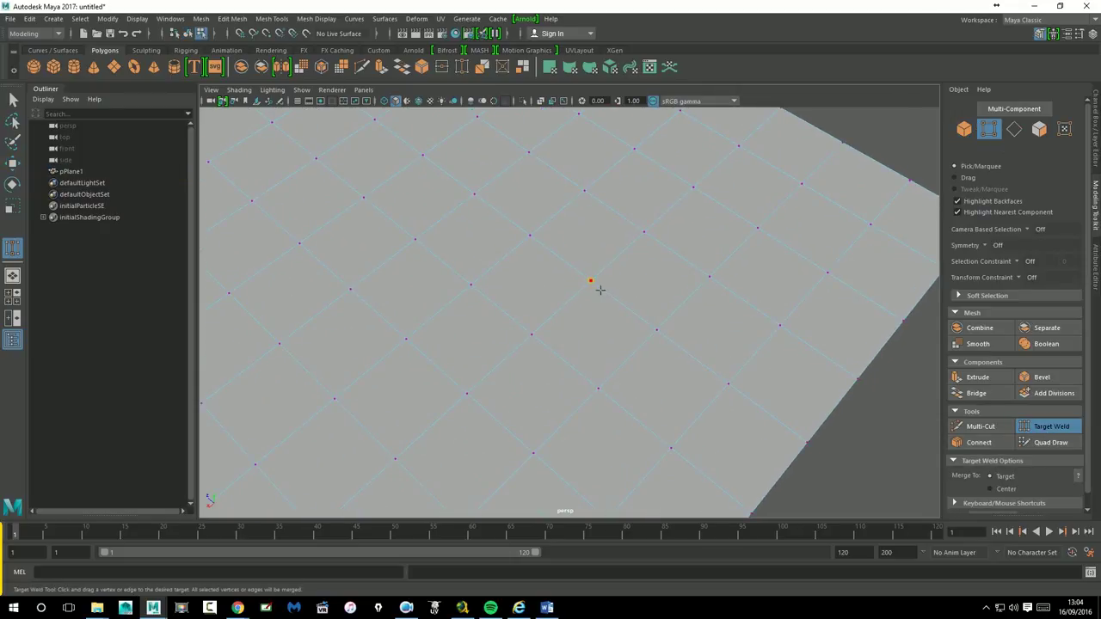
mouse_move(492, 288)
mouse_down()
mouse_move(476, 290)
mouse_move(539, 245)
mouse_up()
drag(487, 285, 483, 289)
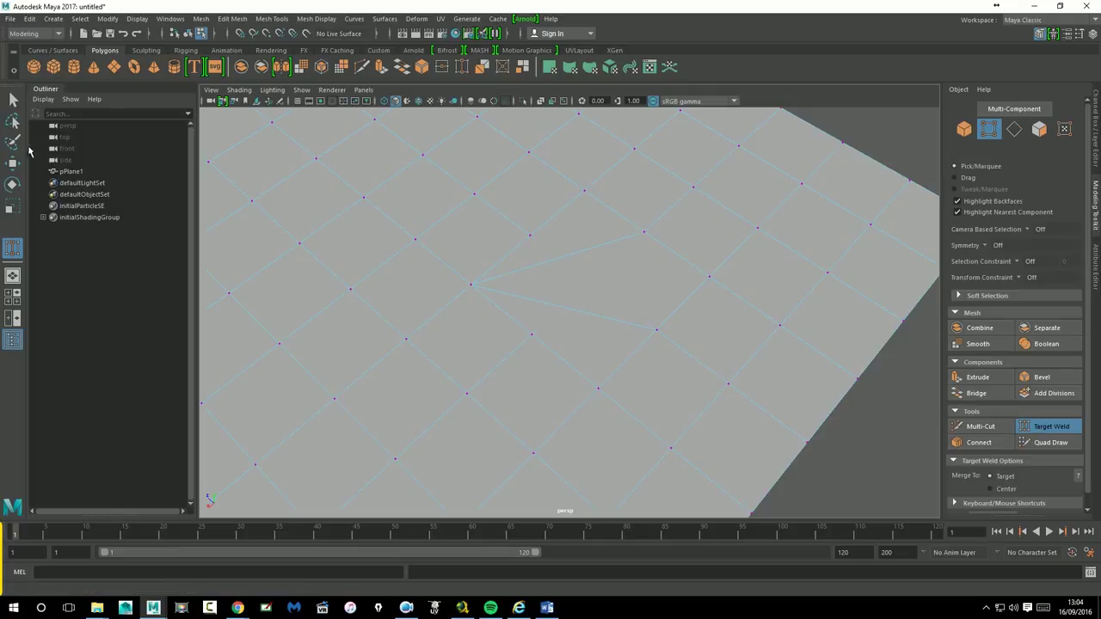
- Nudge one interior vertex slightly along Z and X, then return to Target Weld
click(13, 163)
click(467, 290)
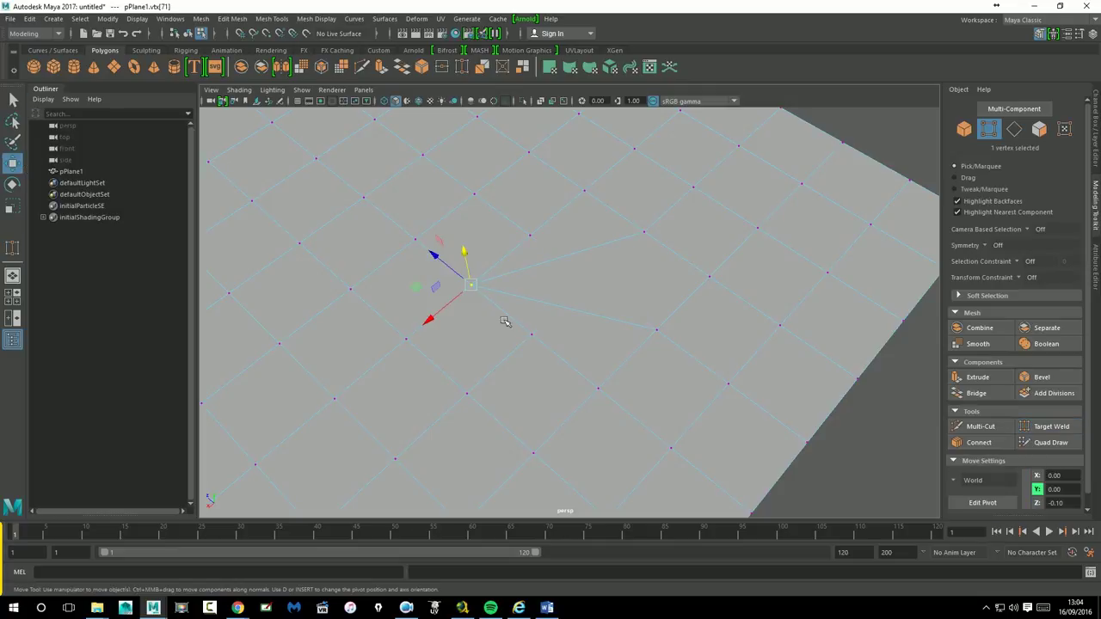
drag(420, 301, 458, 328)
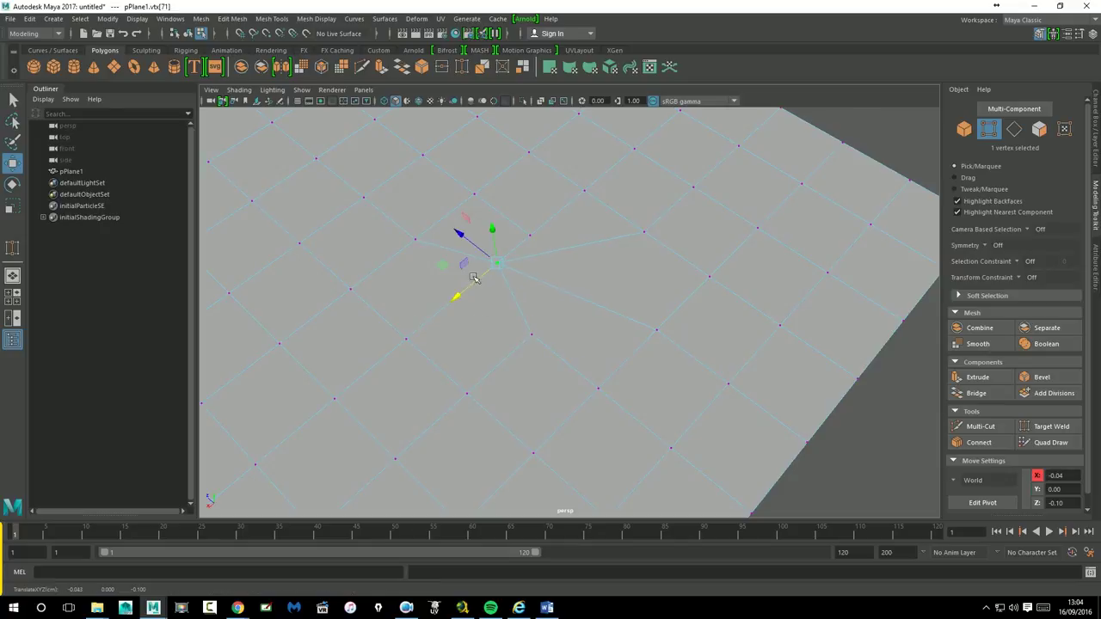
drag(457, 233, 503, 255)
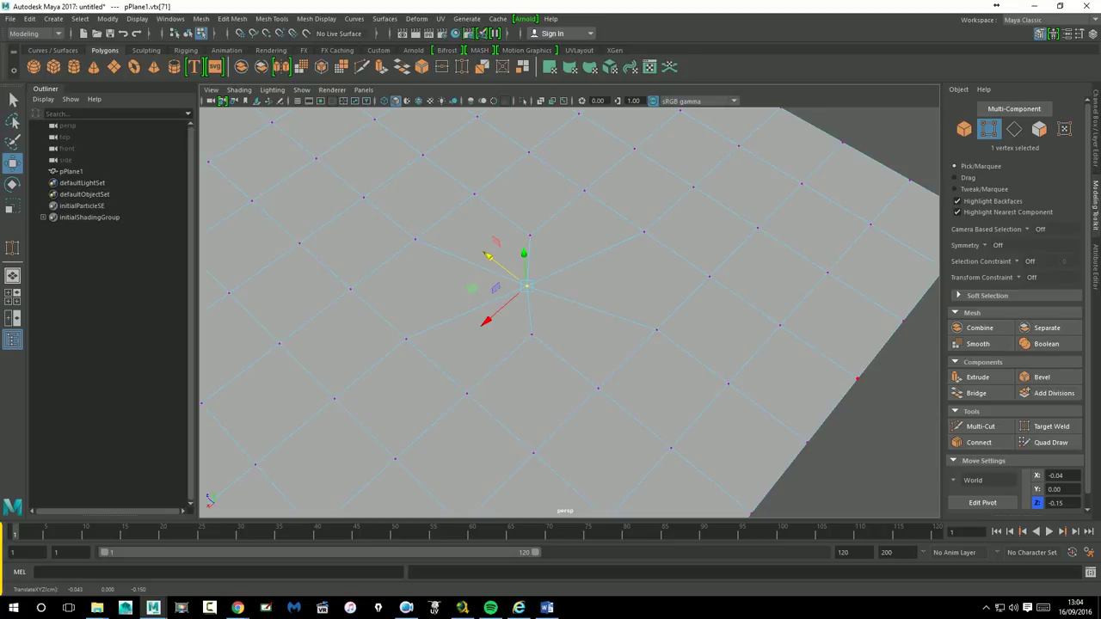
click(1051, 425)
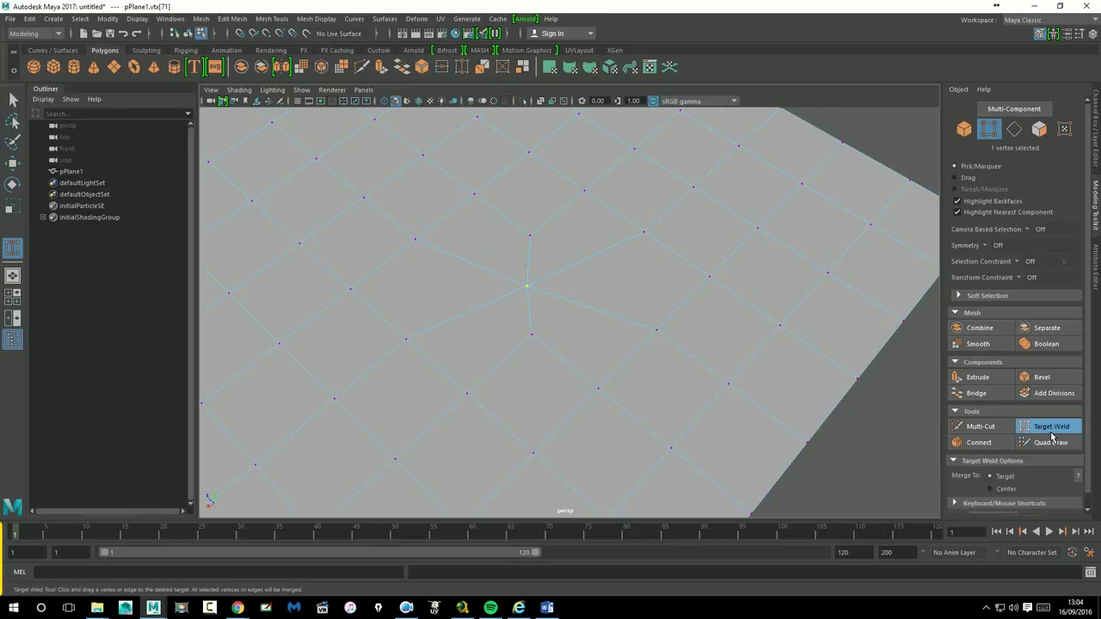
scroll(1097, 403, down, 1)
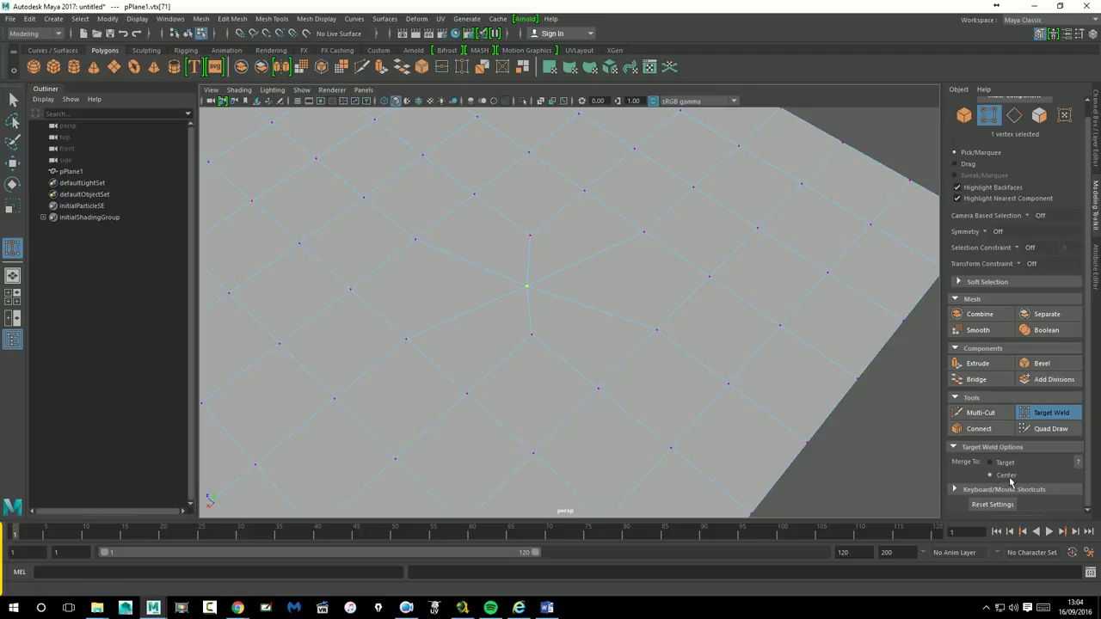
- Test two center Target Weld merges between neighbouring vertices, undoing each one
alt+drag(756, 362, 655, 243)
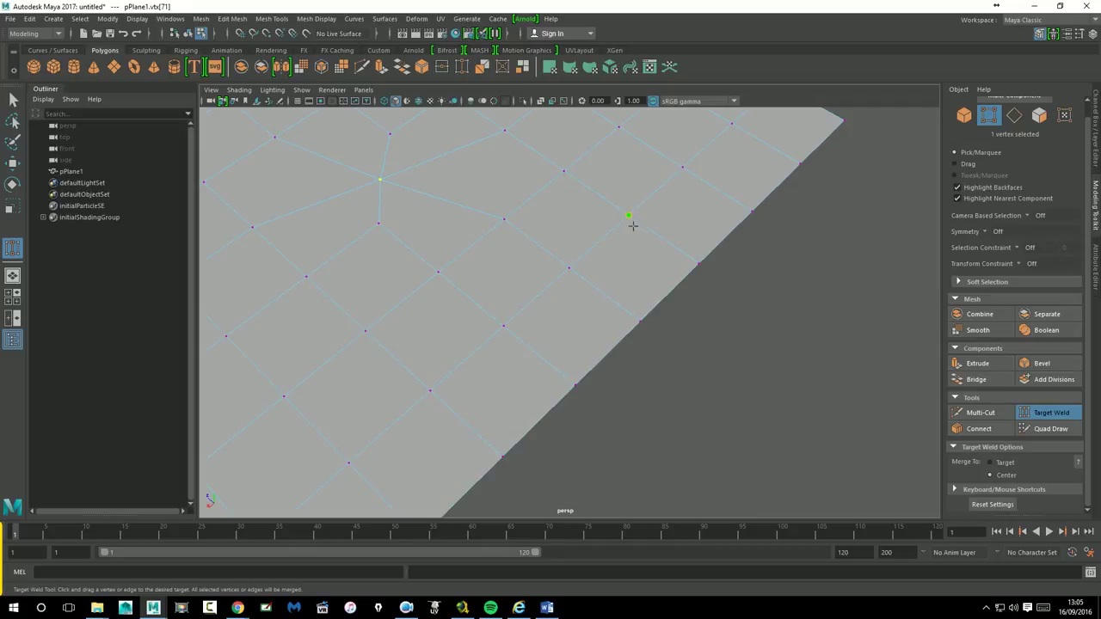
drag(526, 225, 513, 228)
drag(513, 228, 513, 228)
key(ctrl+z)
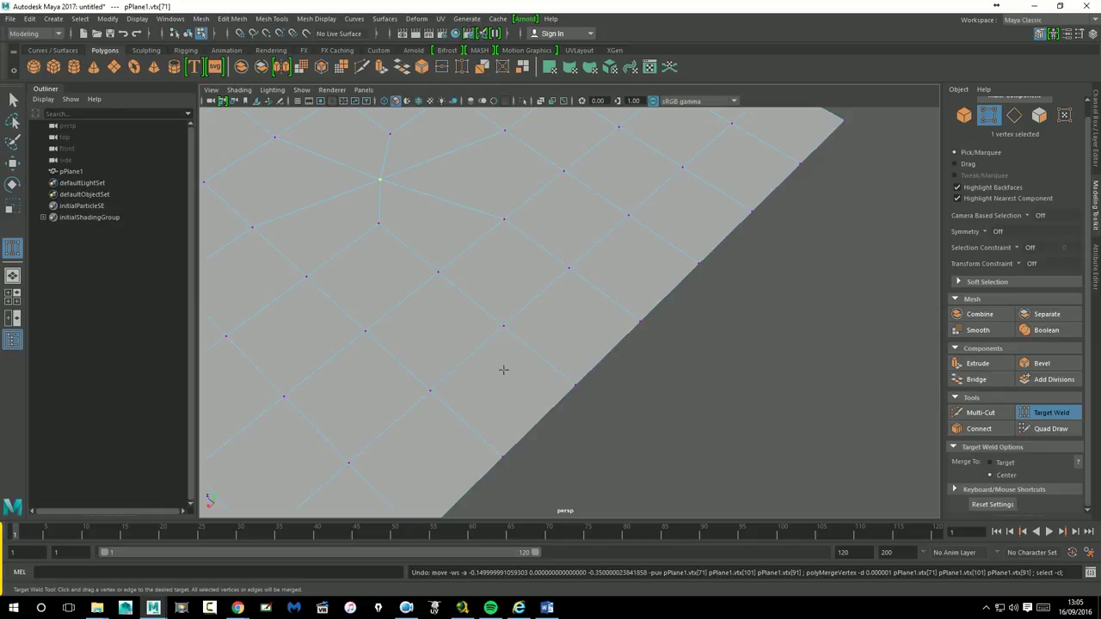
drag(438, 402, 439, 400)
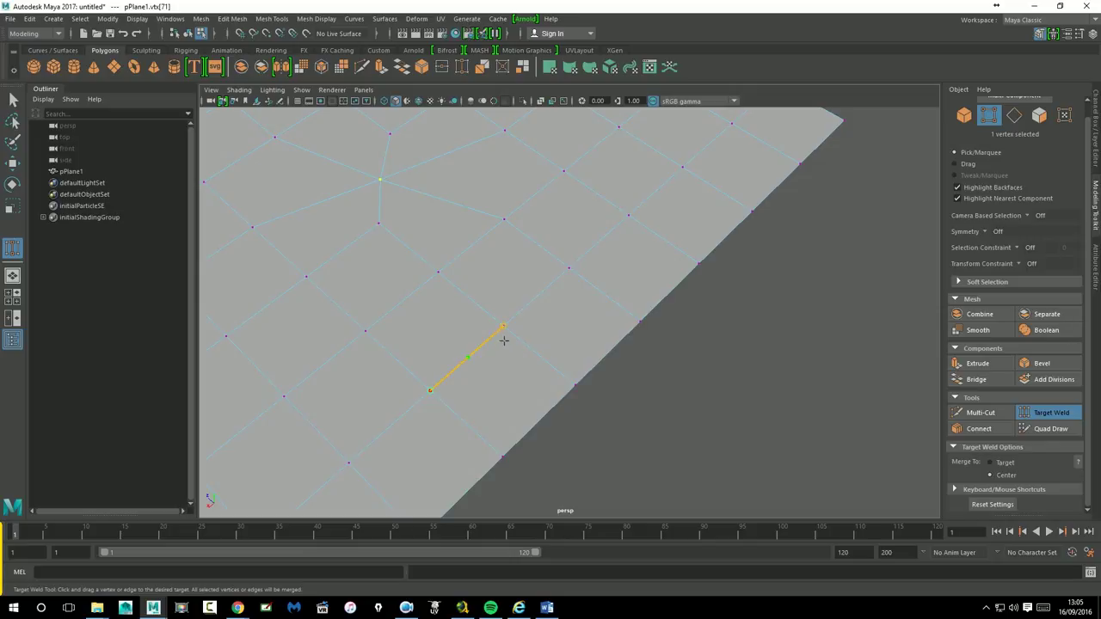
drag(509, 337, 494, 362)
key(ctrl+z)
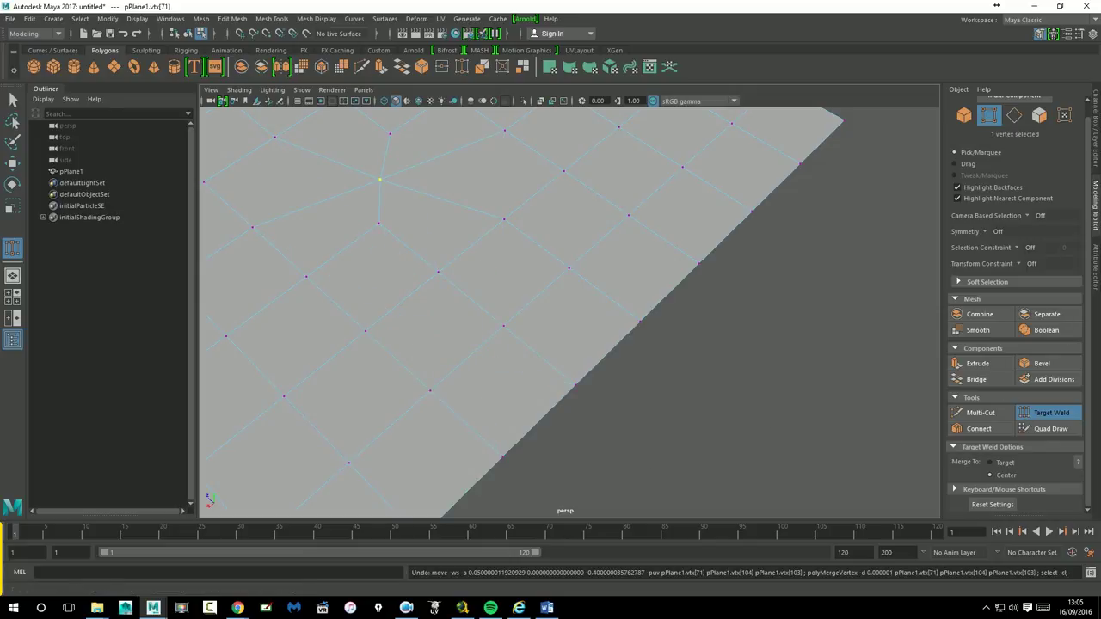
- Frame the plane from a more top-down view and bring up the selection-mode menu
key(a)
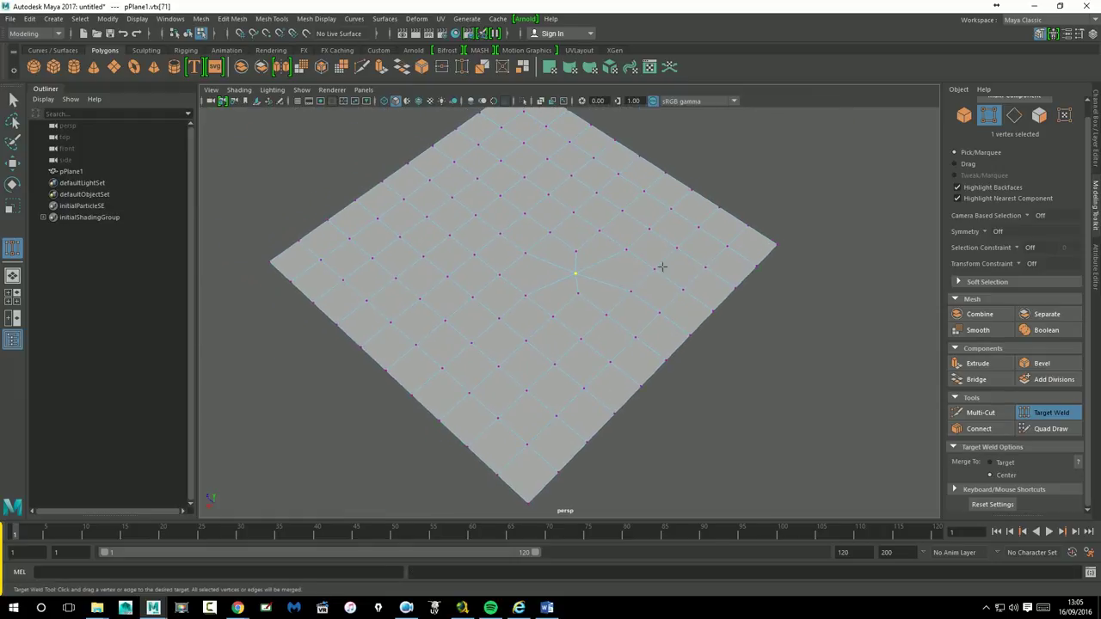
alt+drag(541, 239, 662, 262)
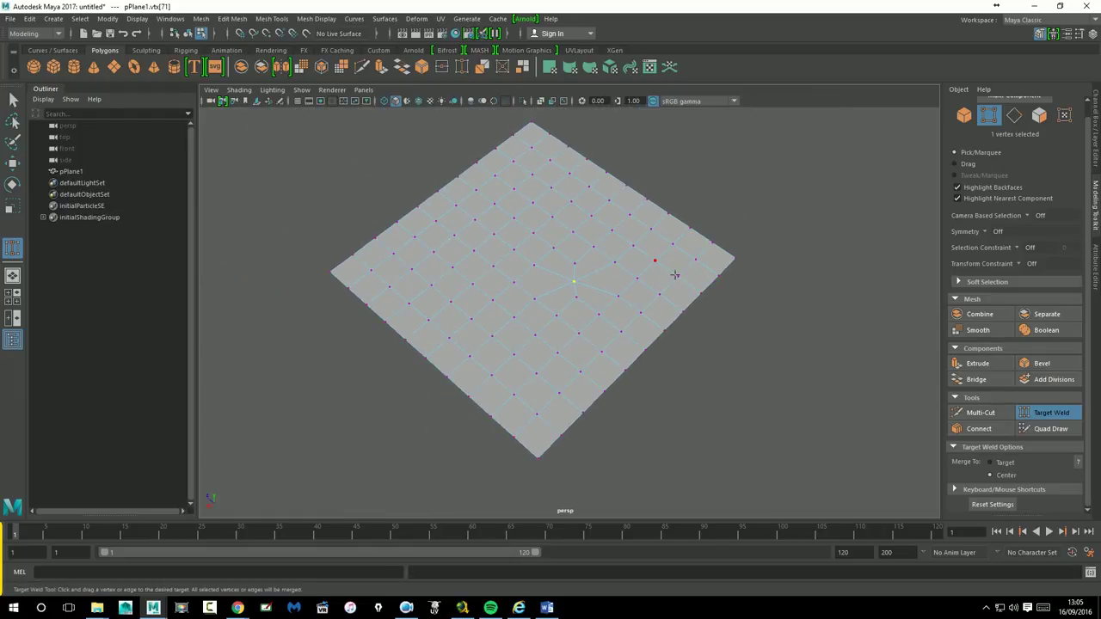
click(14, 164)
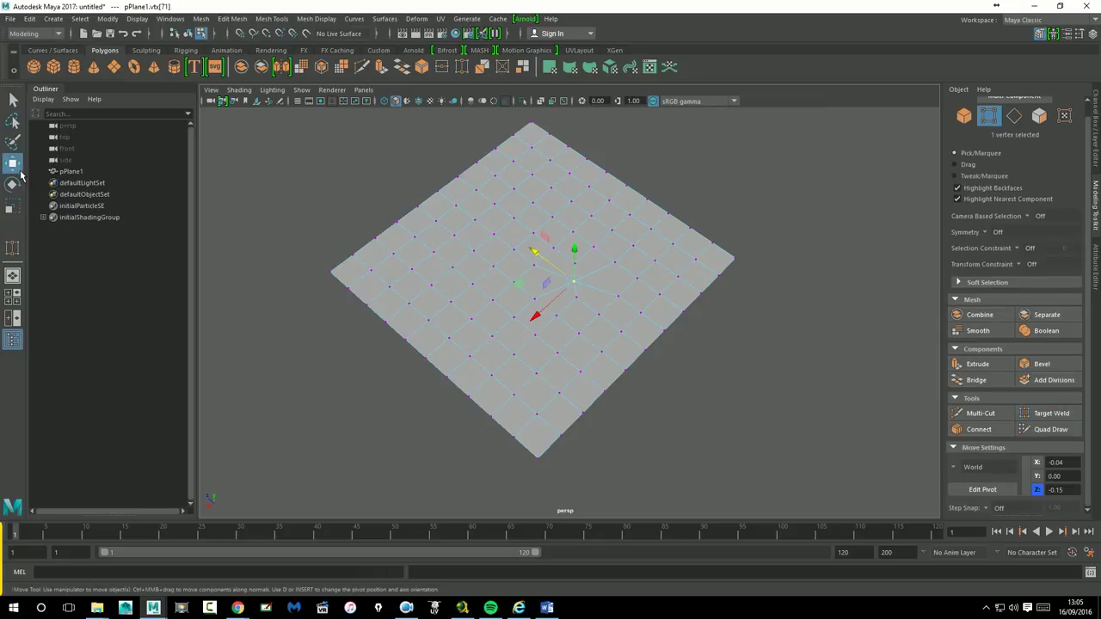
right_drag(479, 269, 553, 241)
- Replace the old plane with a new polygon plane and delete one central face to make a hole
key(Delete)
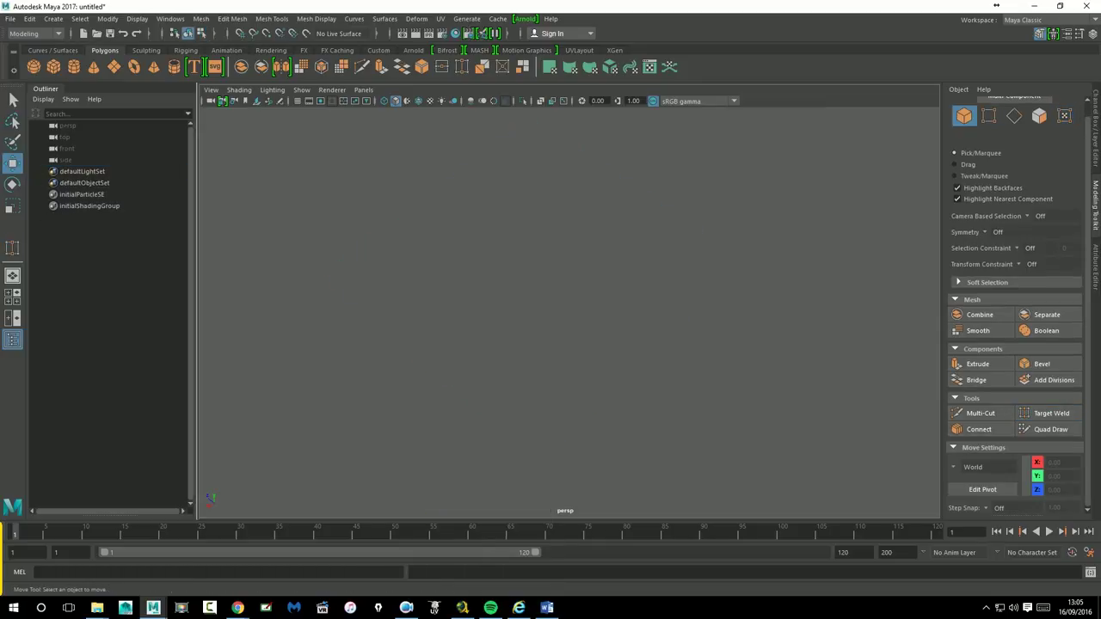
click(114, 67)
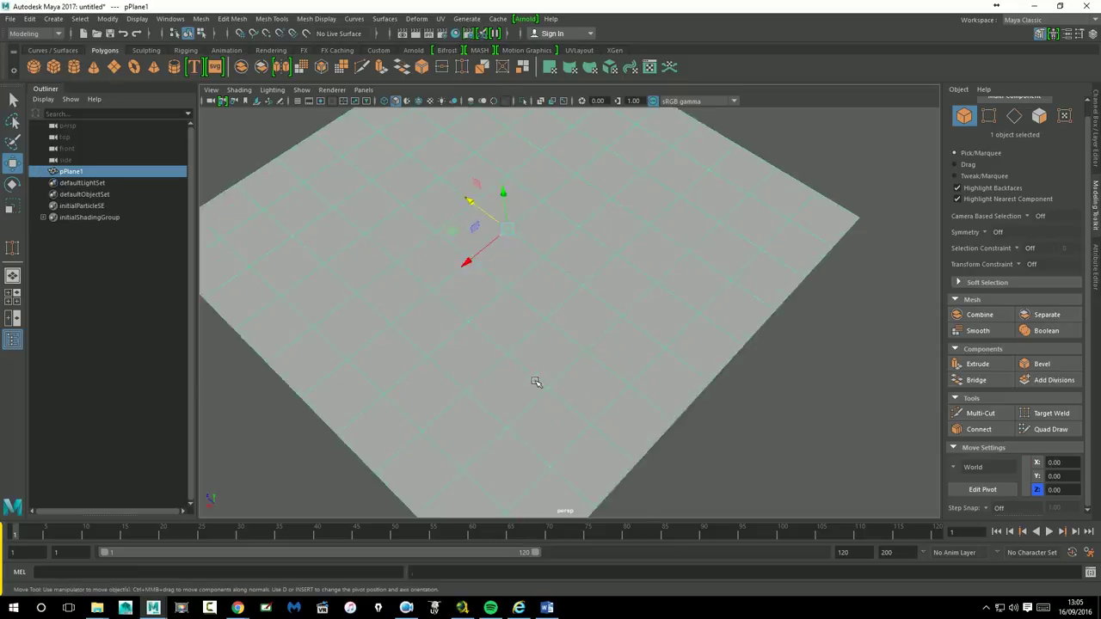
scroll(535, 378, up, 3)
right_drag(530, 278, 530, 308)
click(550, 289)
click(551, 289)
key(Delete)
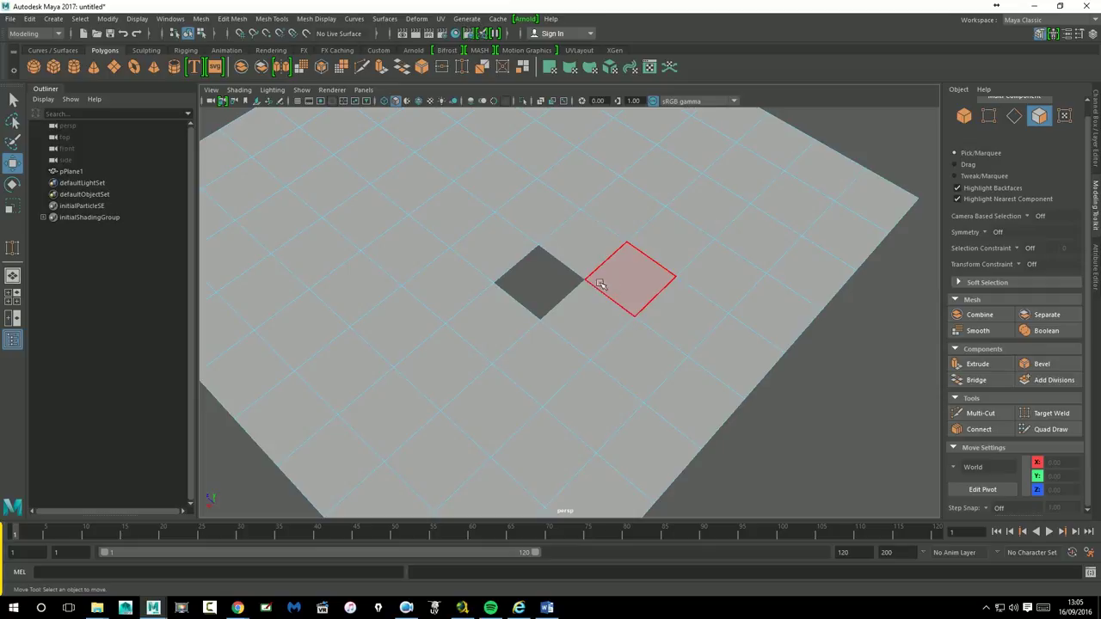
- Target Weld the hole's left vertex onto the right one to close it
scroll(597, 283, down, 3)
alt+drag(597, 283, 762, 244)
scroll(761, 244, up, 4)
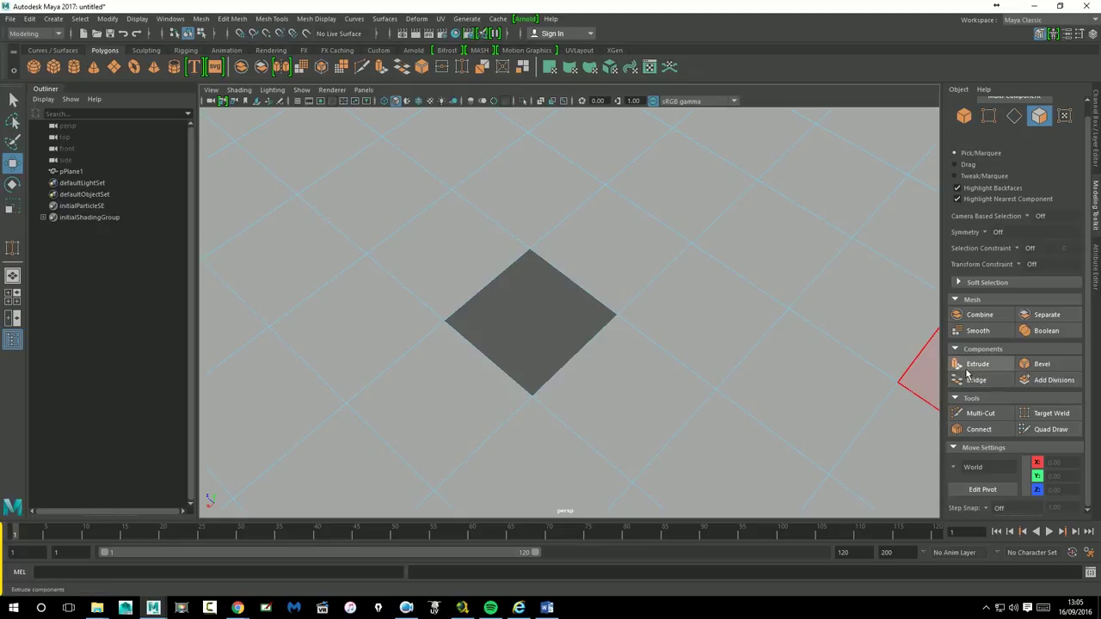
click(1045, 416)
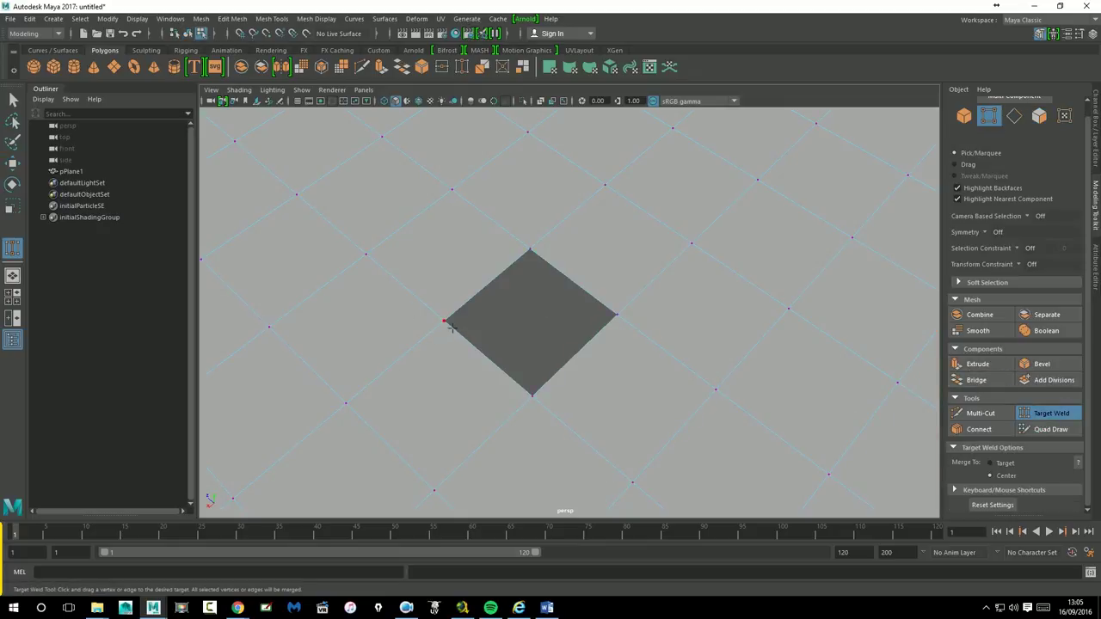
drag(592, 319, 632, 322)
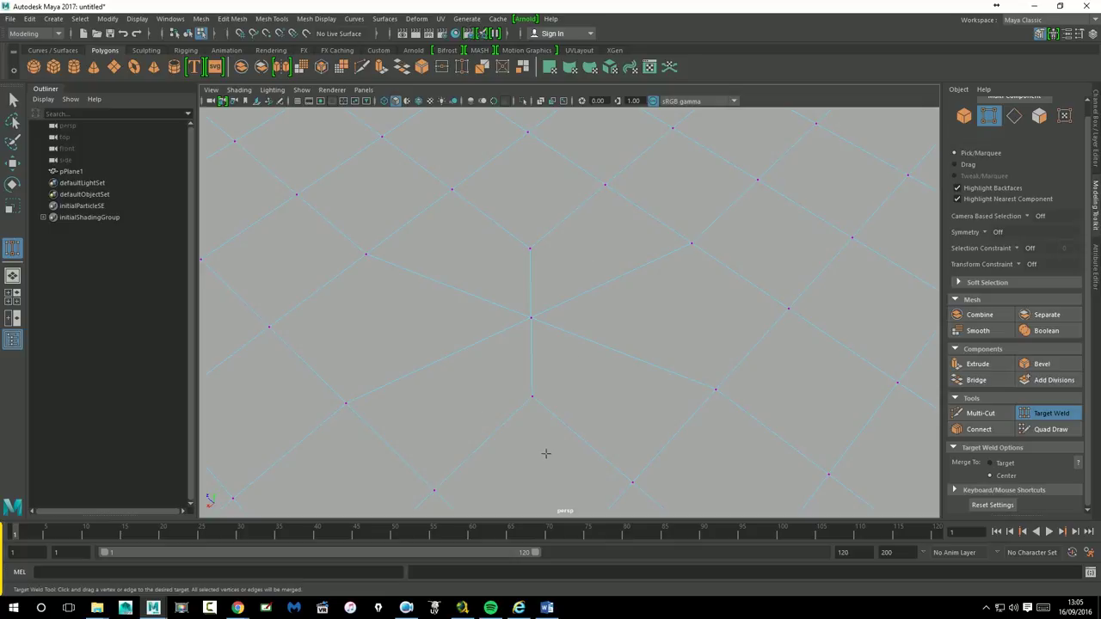
- Raise the merged vertex into a peak and lower it back, then delete the plane
click(13, 162)
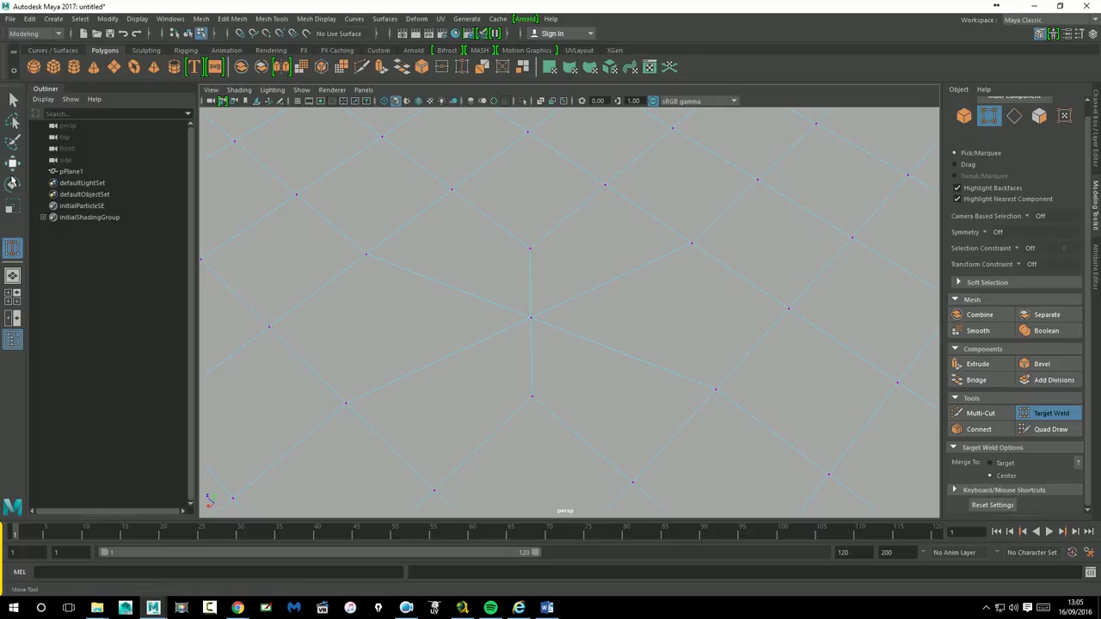
key(f)
alt+drag(523, 336, 584, 316)
click(559, 296)
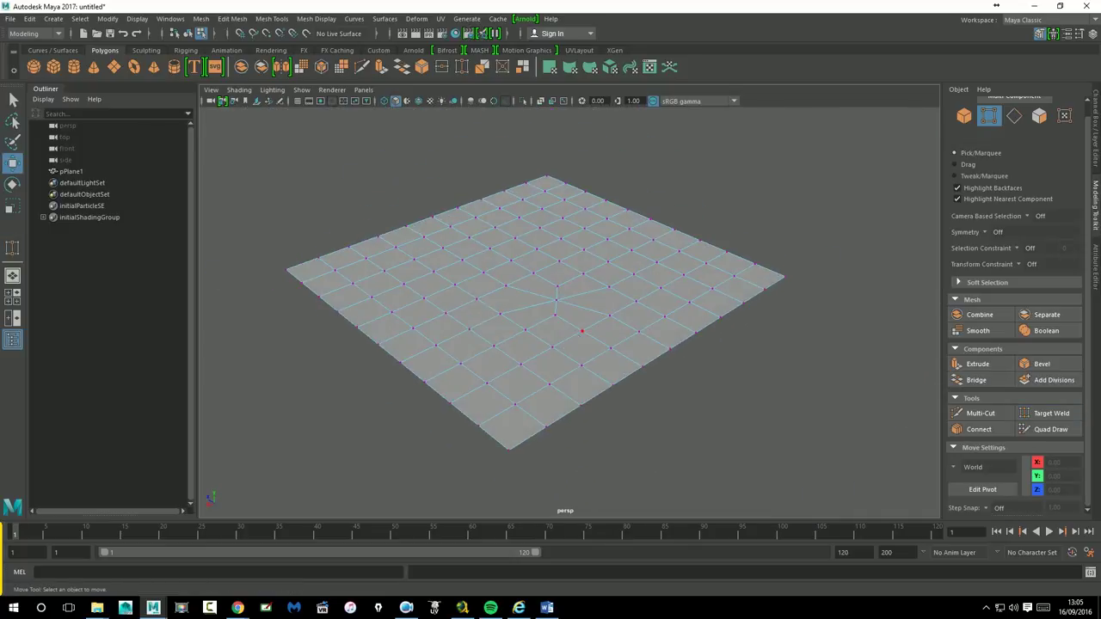
key(f)
click(534, 297)
mouse_move(533, 245)
mouse_down()
mouse_move(539, 179)
mouse_move(541, 212)
mouse_up()
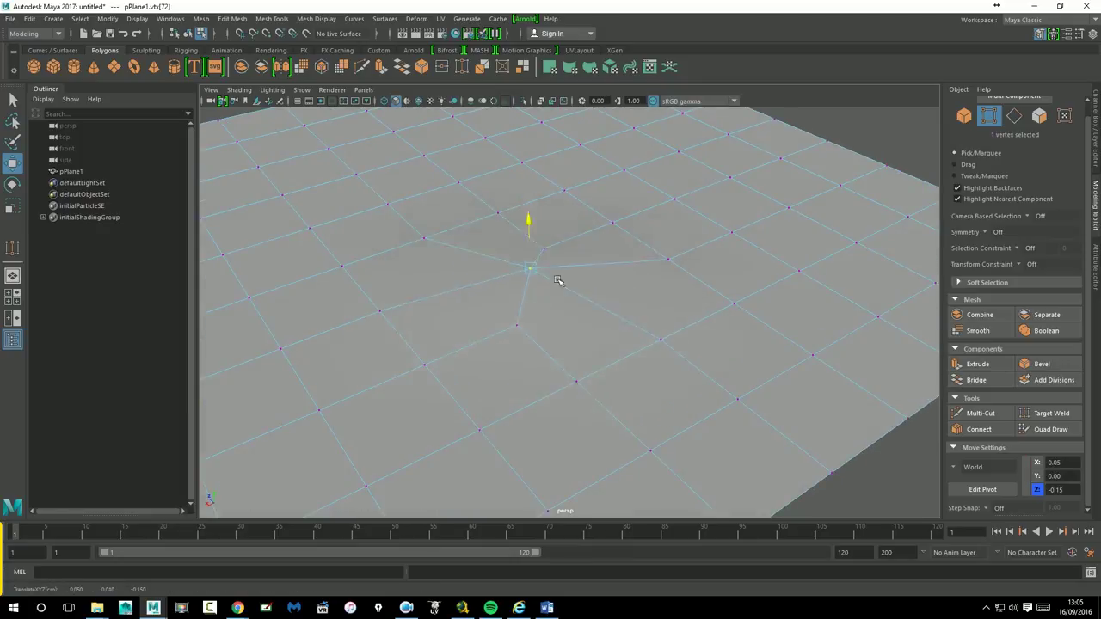
mouse_move(560, 258)
alt+mouse_down()
mouse_move(511, 297)
mouse_move(539, 290)
alt+mouse_up()
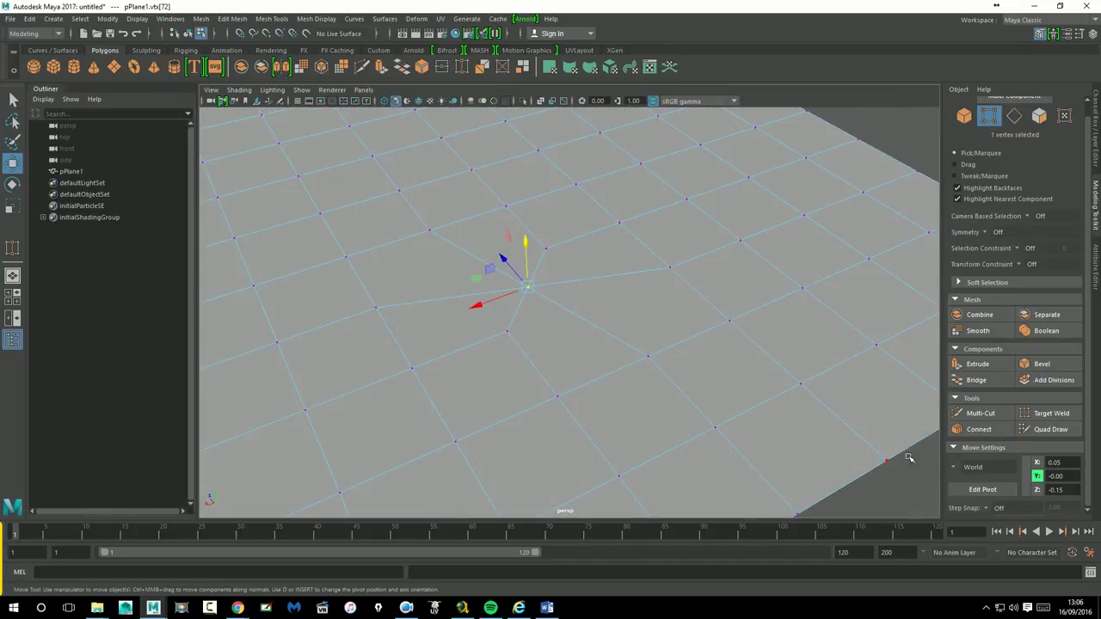
right_drag(530, 192, 570, 179)
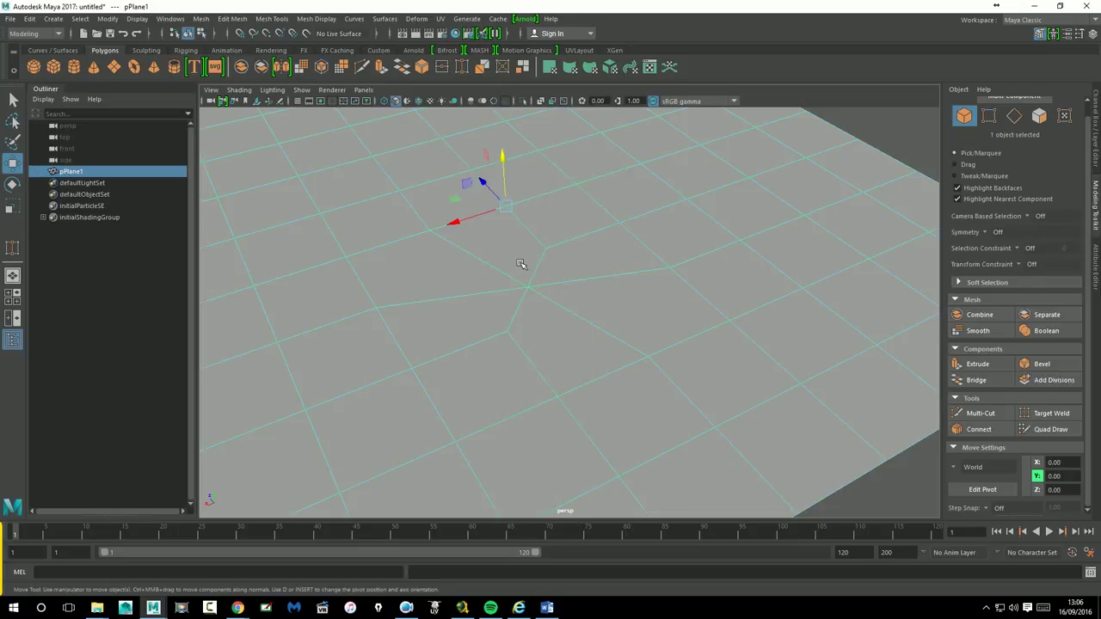
key(Delete)
- Create a polygon cube and Connect an edge loop through its top edge
click(57, 69)
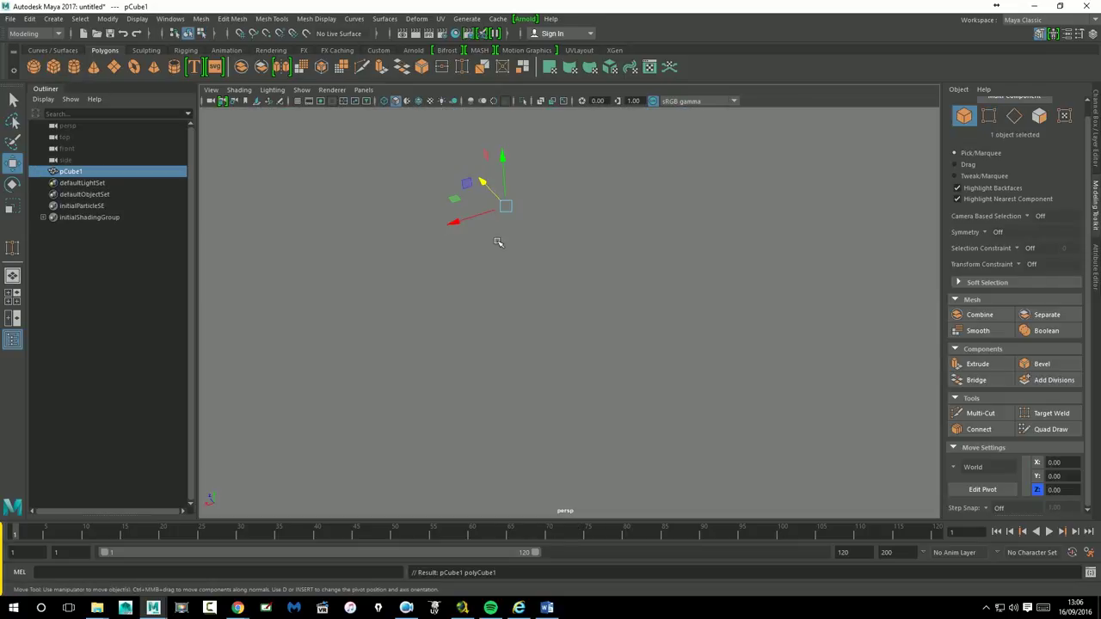
key(f)
alt+drag(551, 306, 538, 308)
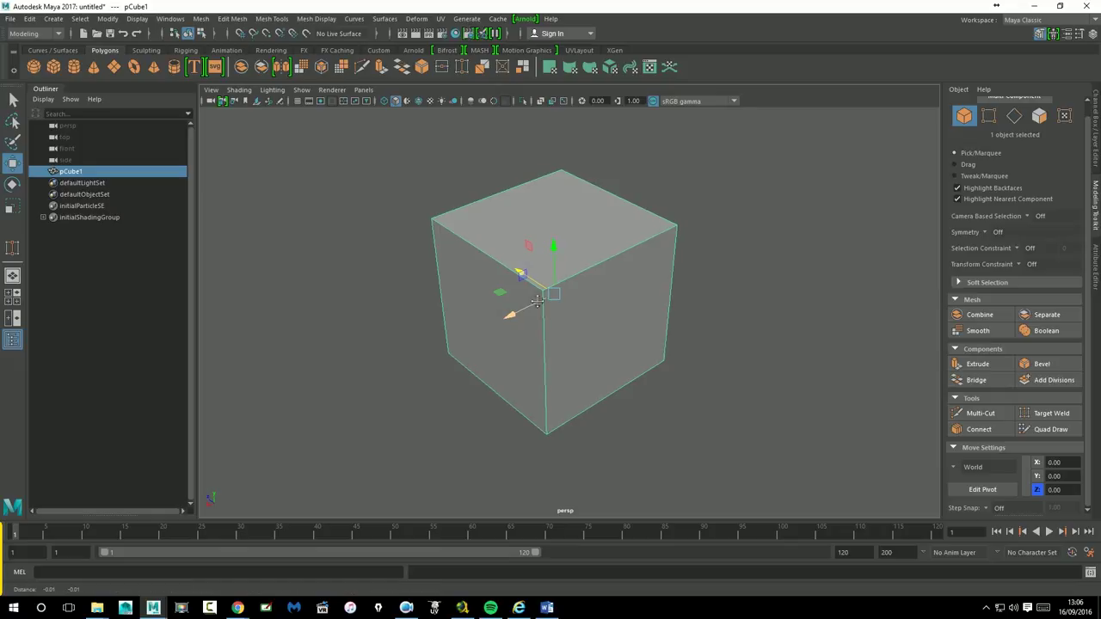
scroll(627, 287, up, 3)
scroll(630, 291, up, 1)
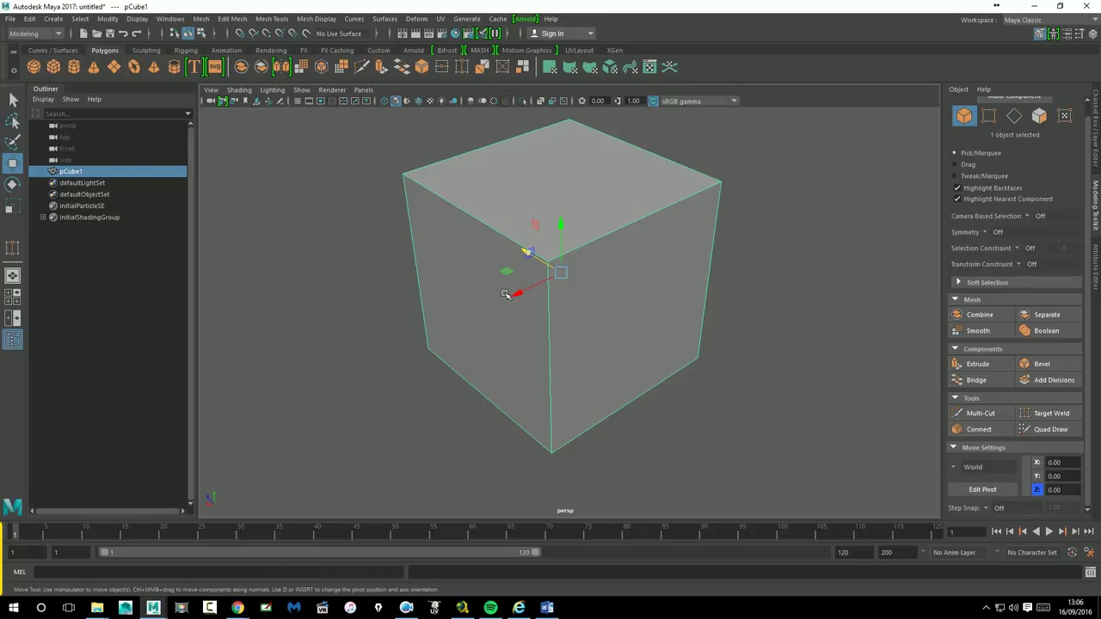
click(982, 430)
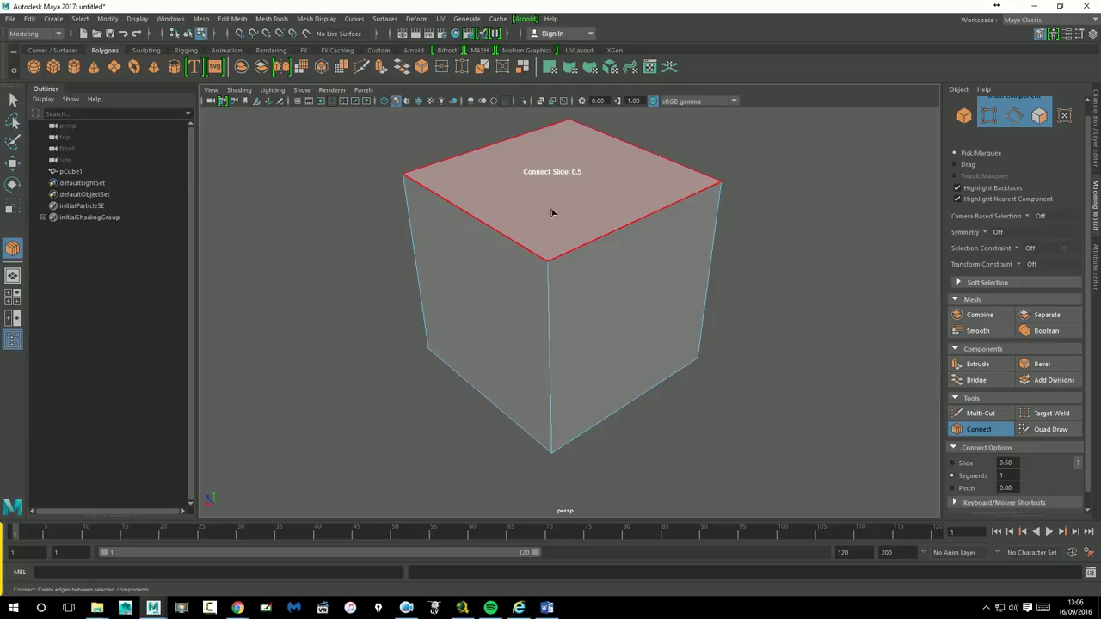
click(626, 230)
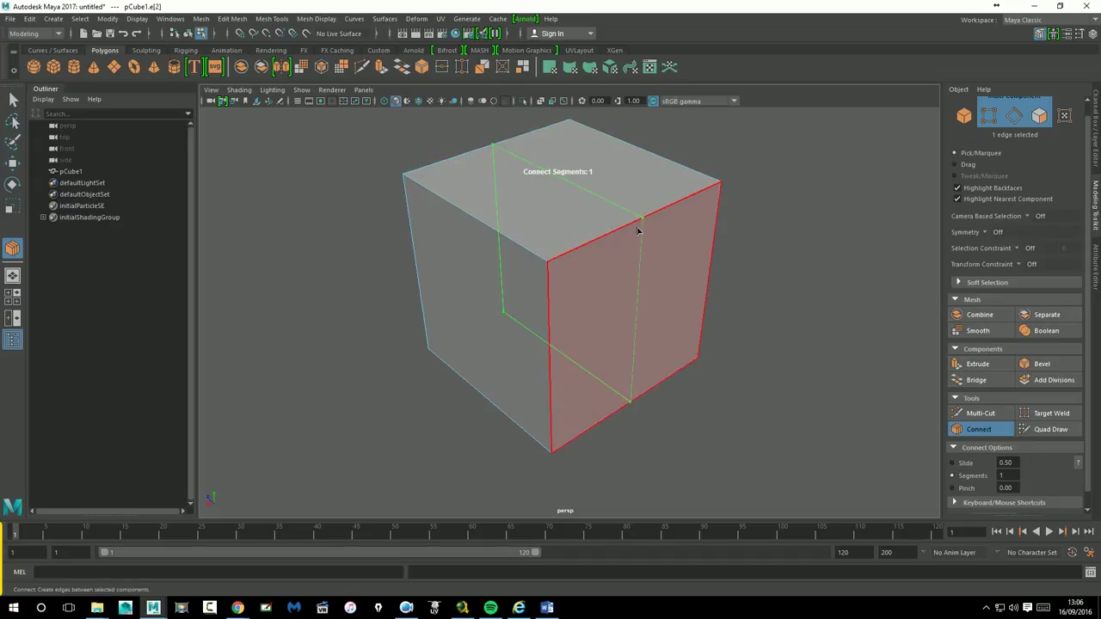
key(w)
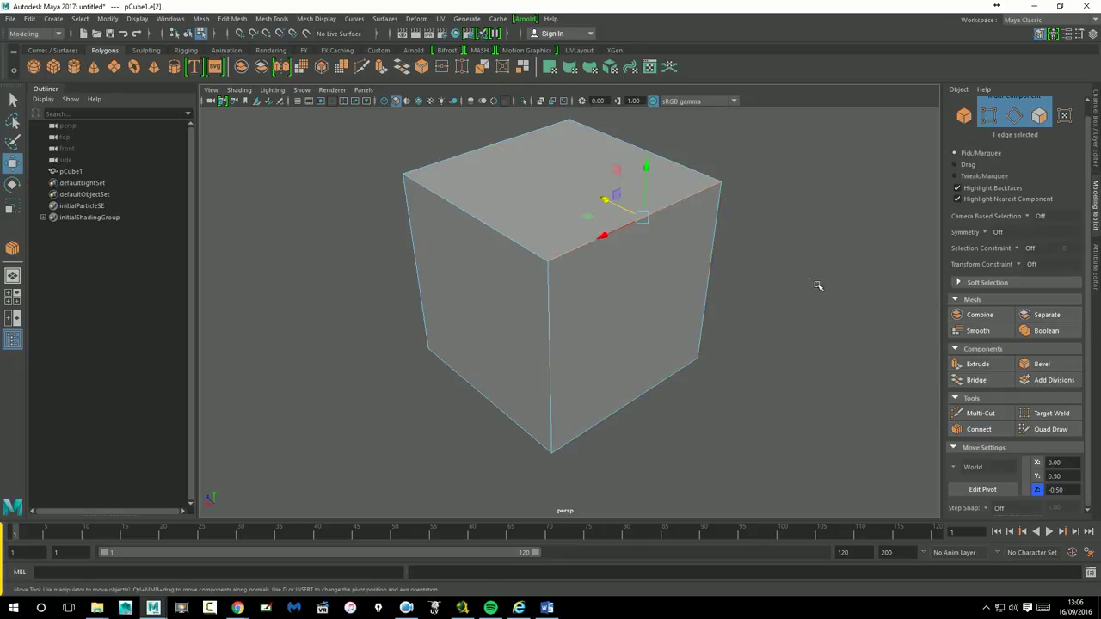
click(826, 309)
- Try 8 Connect segments on the top-right edge, undo, then add a single loop there
click(978, 428)
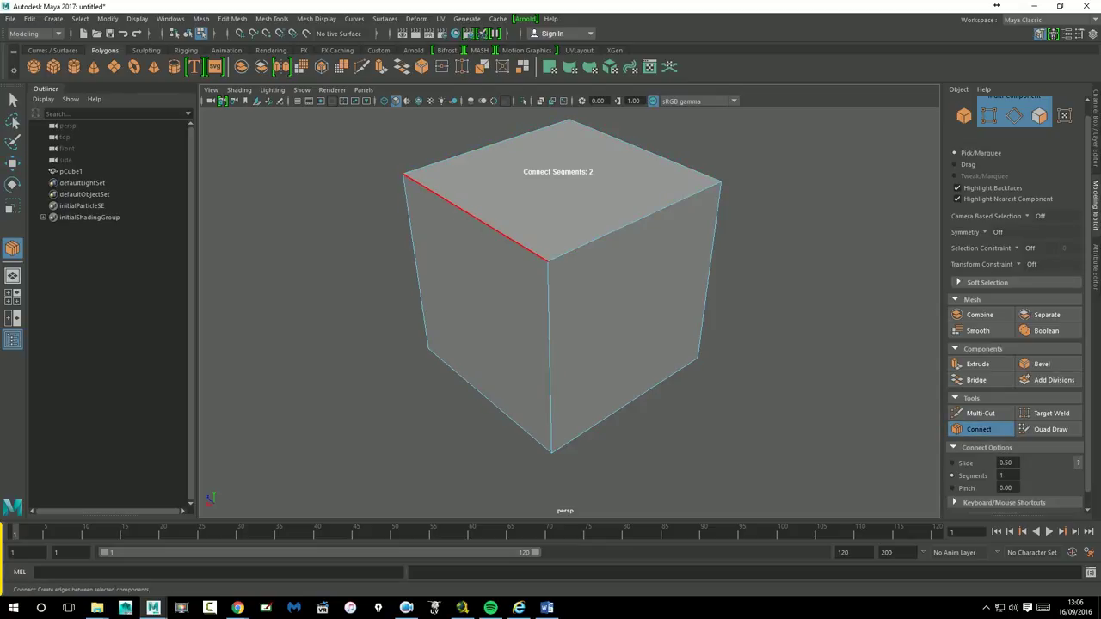
ctrl+middle_drag(639, 206, 624, 234)
click(701, 197)
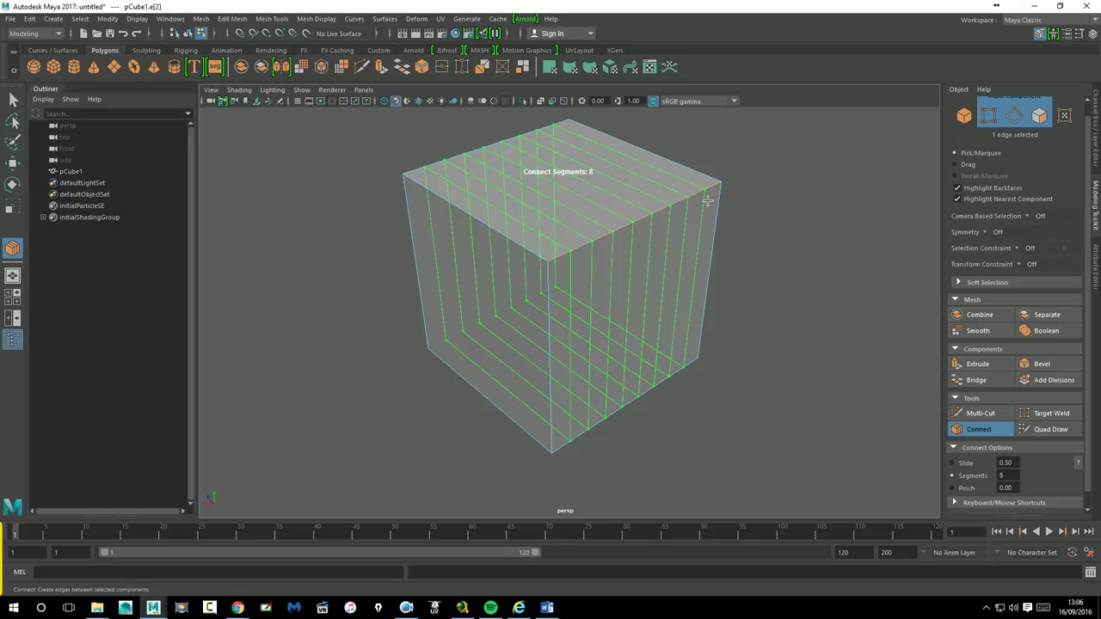
key(ctrl+z)
key(ctrl+z)
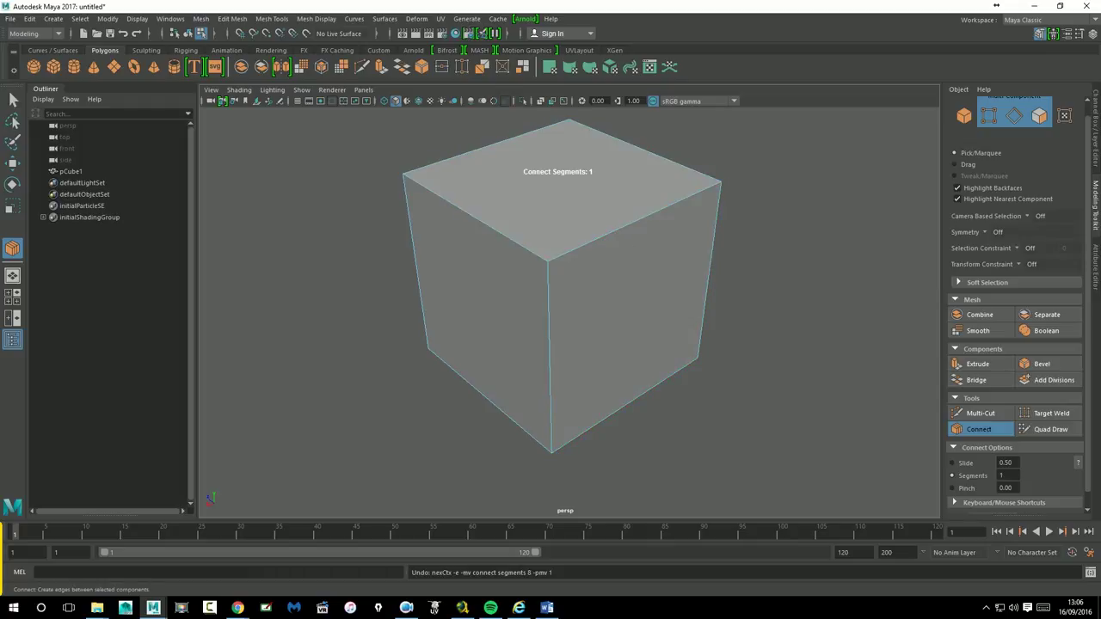
alt+middle_drag(685, 252, 614, 287)
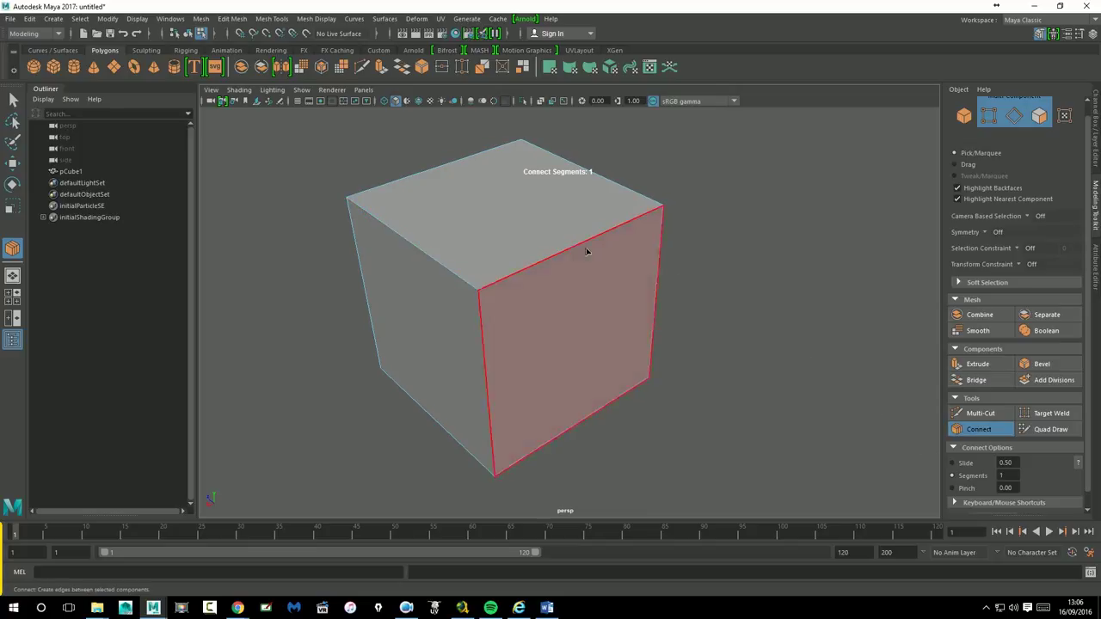
click(502, 283)
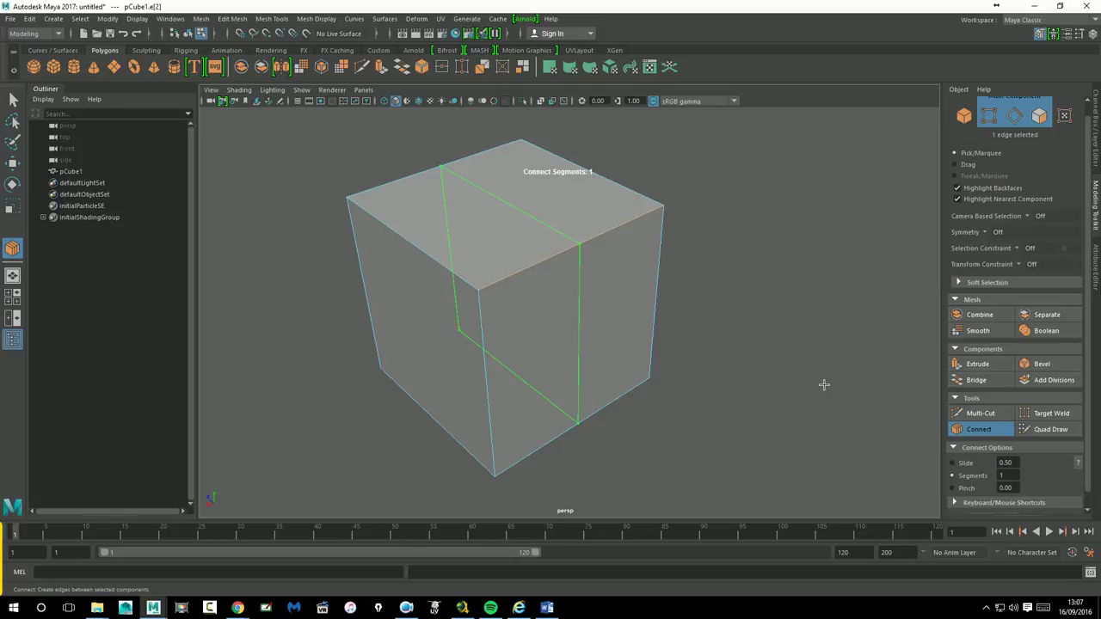
- Commit the edge loop across the cube's top and front, then add and undo a trial diagonal edge
key(w)
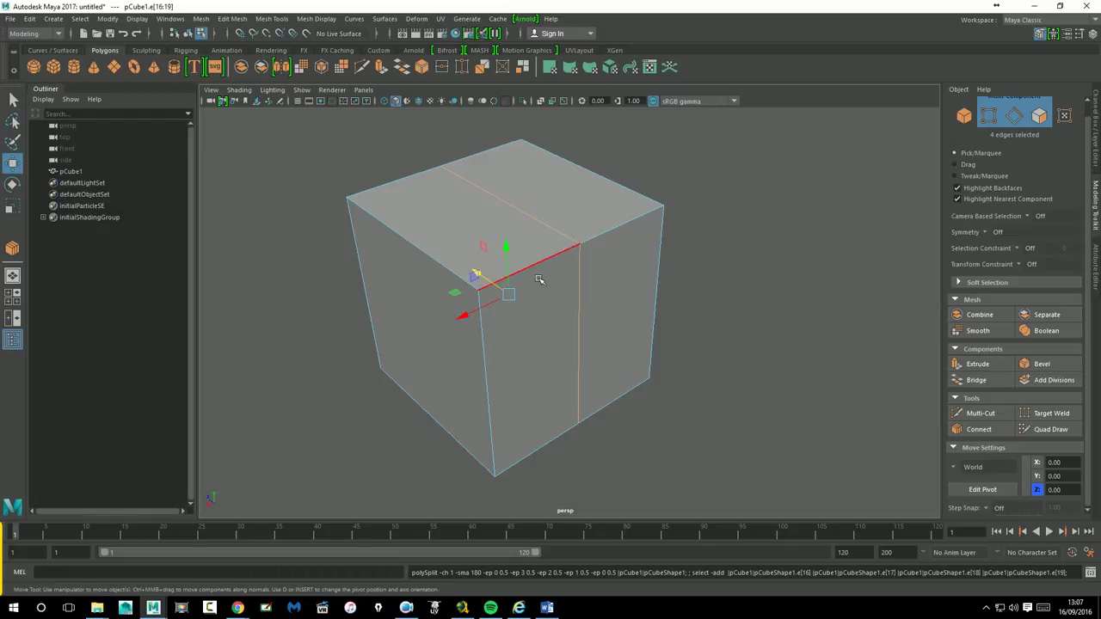
click(979, 429)
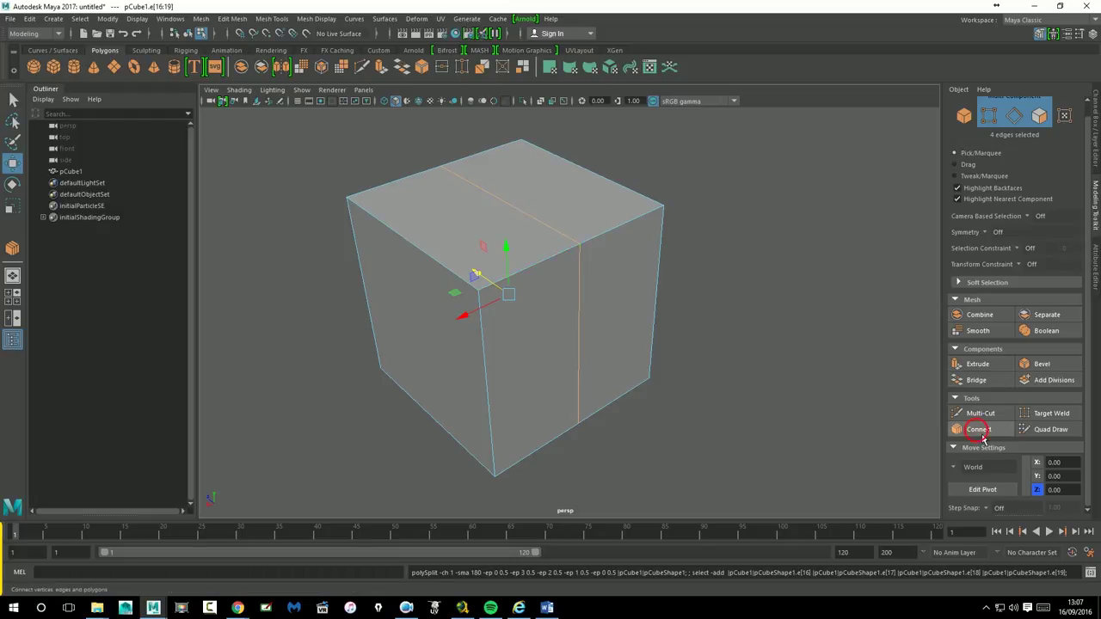
click(592, 243)
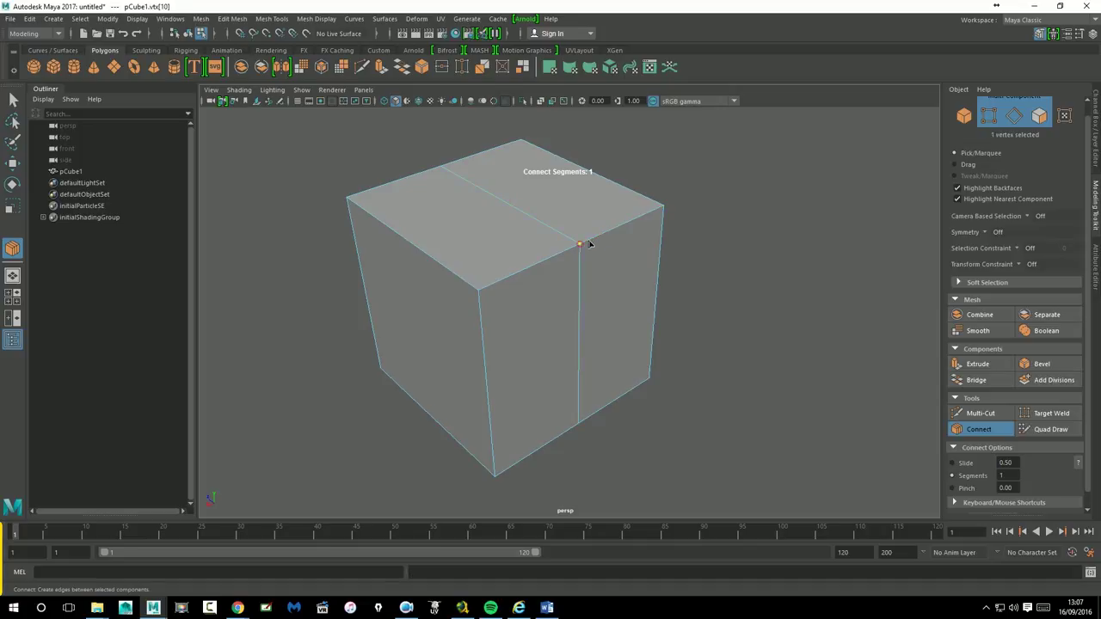
click(522, 142)
click(586, 248)
key(w)
key(ctrl+z)
key(ctrl+z)
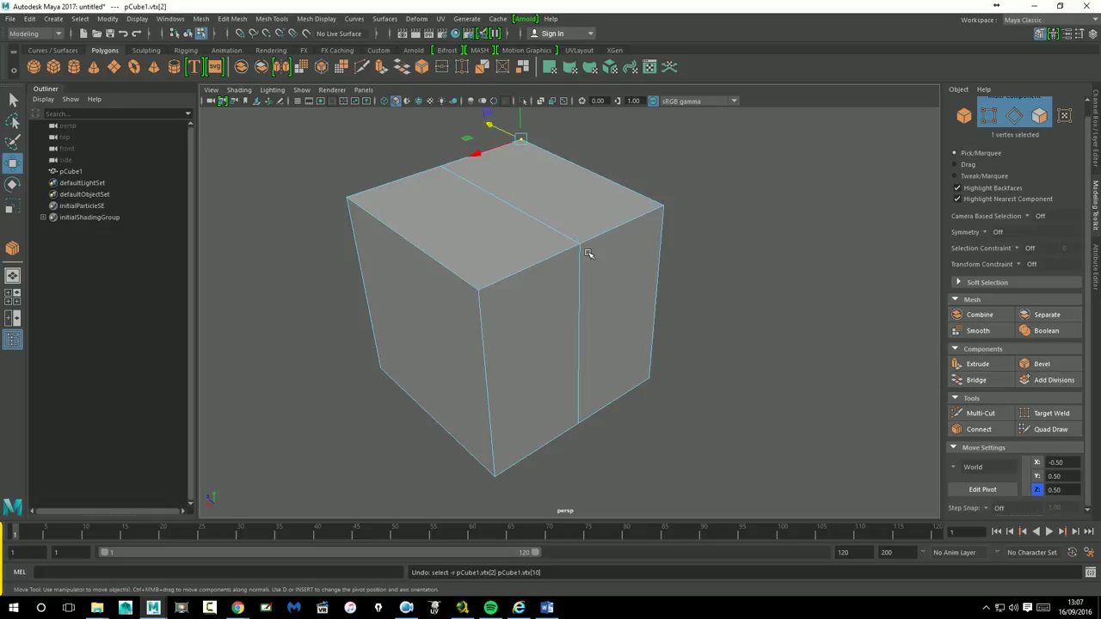
key(ctrl+z)
mouse_move(793, 212)
alt+mouse_down()
mouse_move(769, 295)
mouse_move(727, 290)
alt+mouse_up()
- Connect the cube's top edge with Slide 0.54, 3 segments and Pinch 0.07, and commit the loops
click(979, 429)
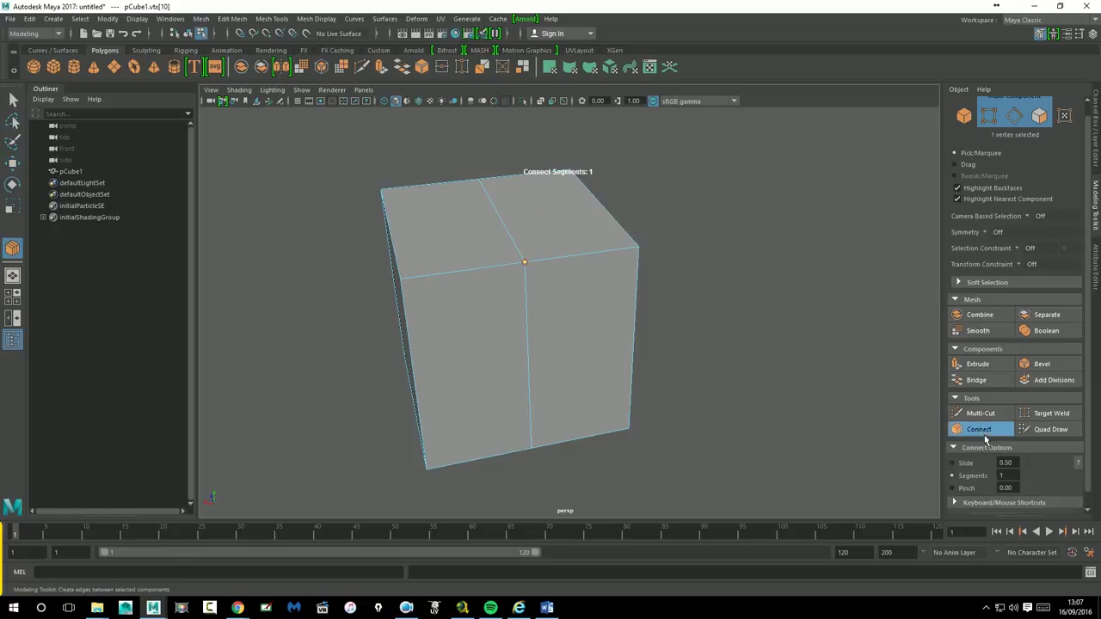
click(583, 256)
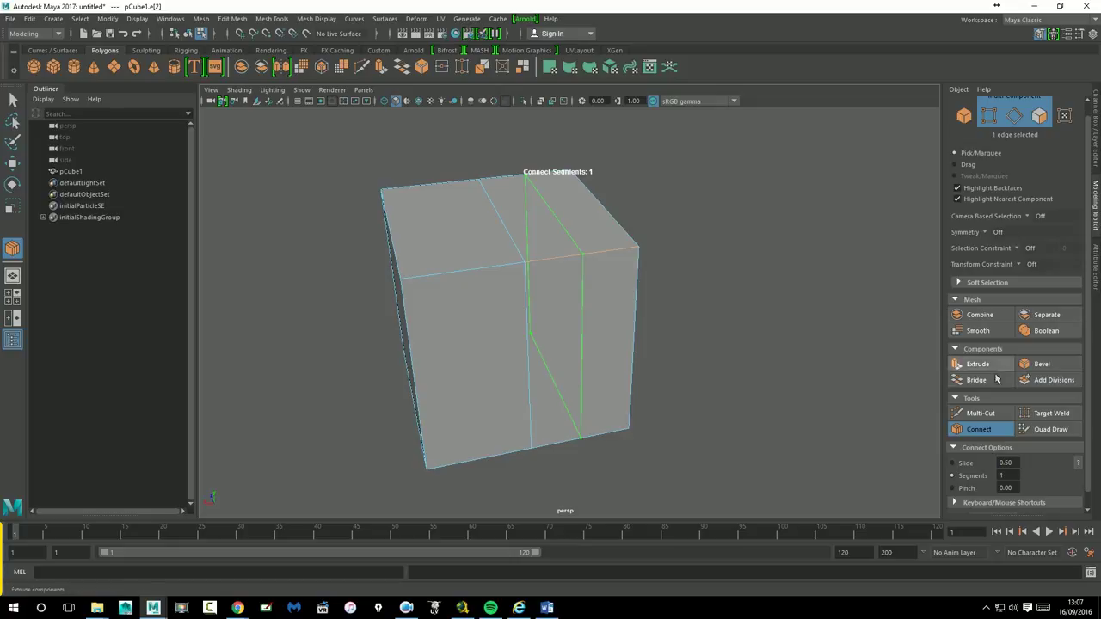
scroll(1096, 440, down, 1)
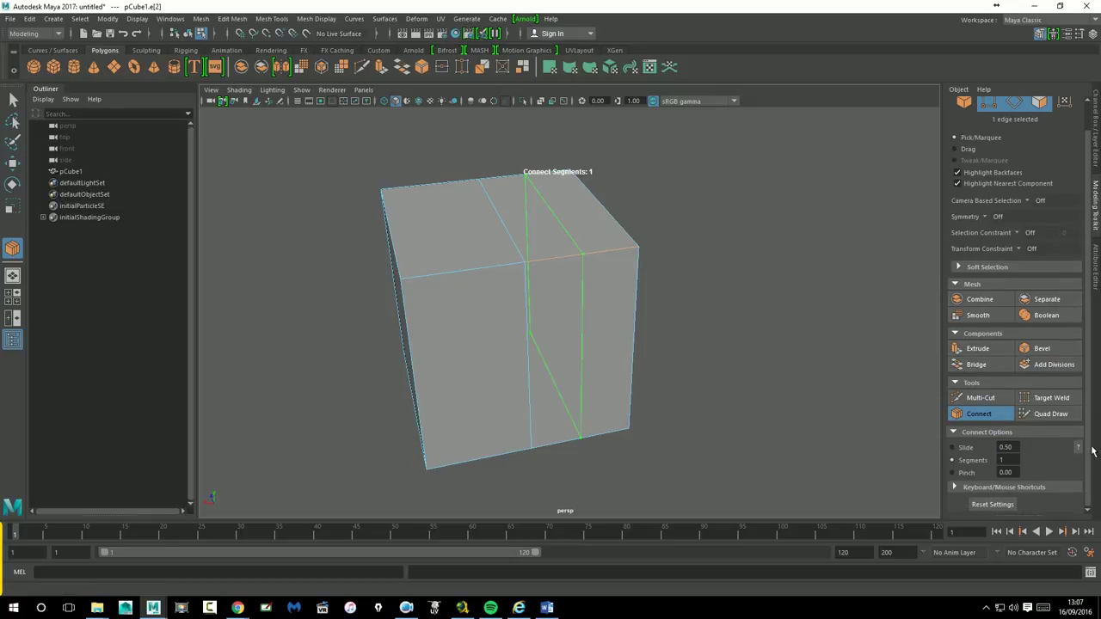
click(967, 457)
mouse_move(643, 232)
middle_down()
mouse_move(703, 229)
mouse_move(606, 240)
mouse_move(647, 232)
middle_up()
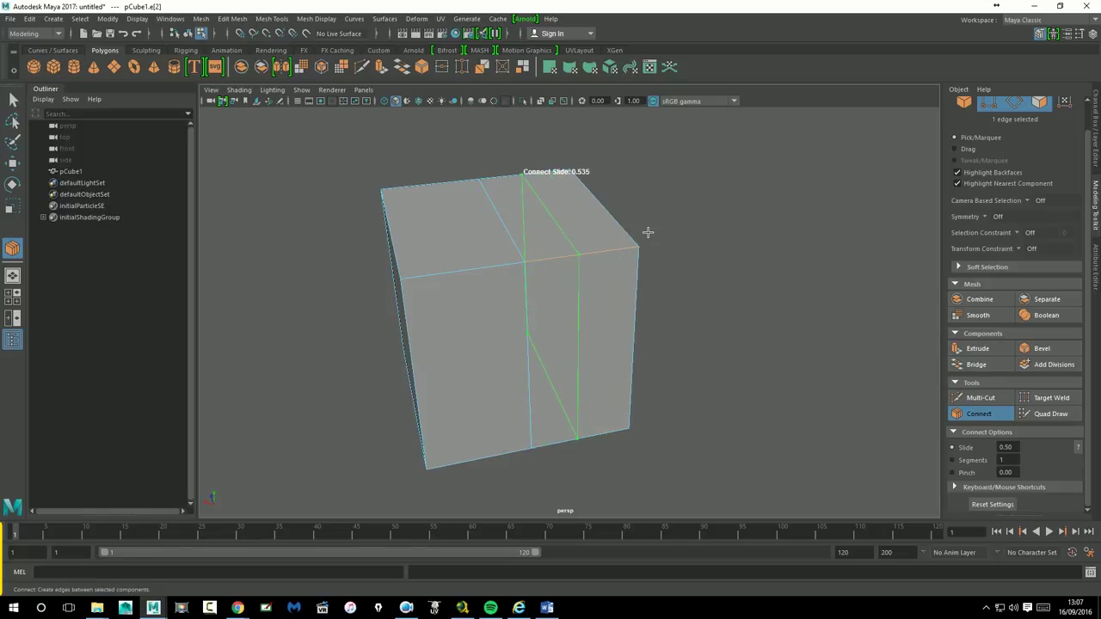
click(972, 462)
ctrl+middle_drag(699, 272, 779, 257)
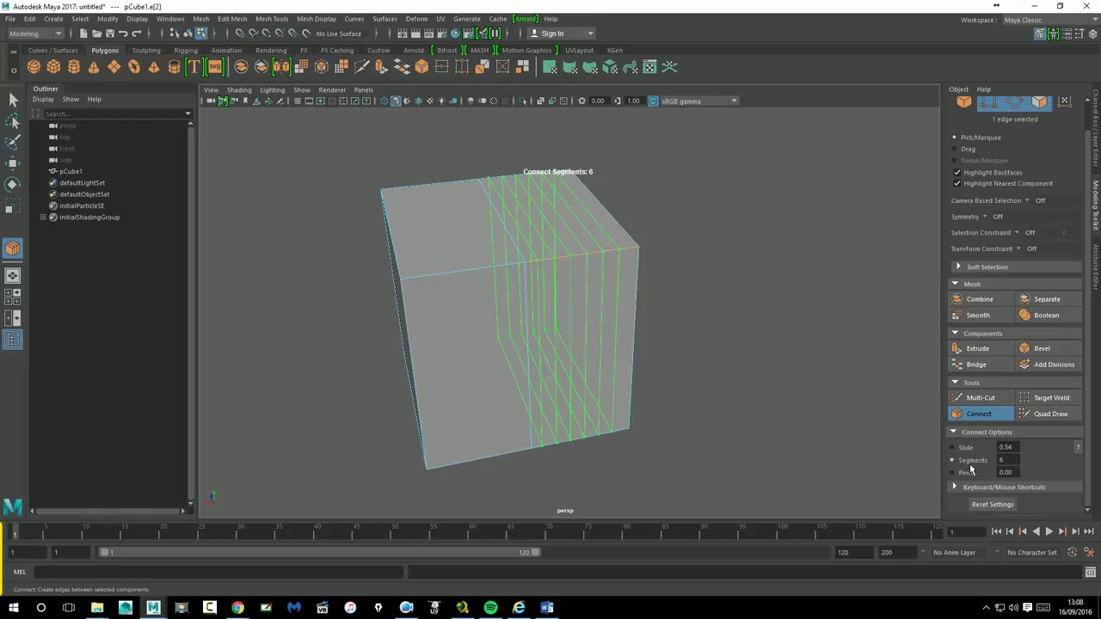
mouse_move(747, 334)
ctrl+middle_down()
mouse_move(714, 332)
mouse_move(731, 326)
ctrl+middle_up()
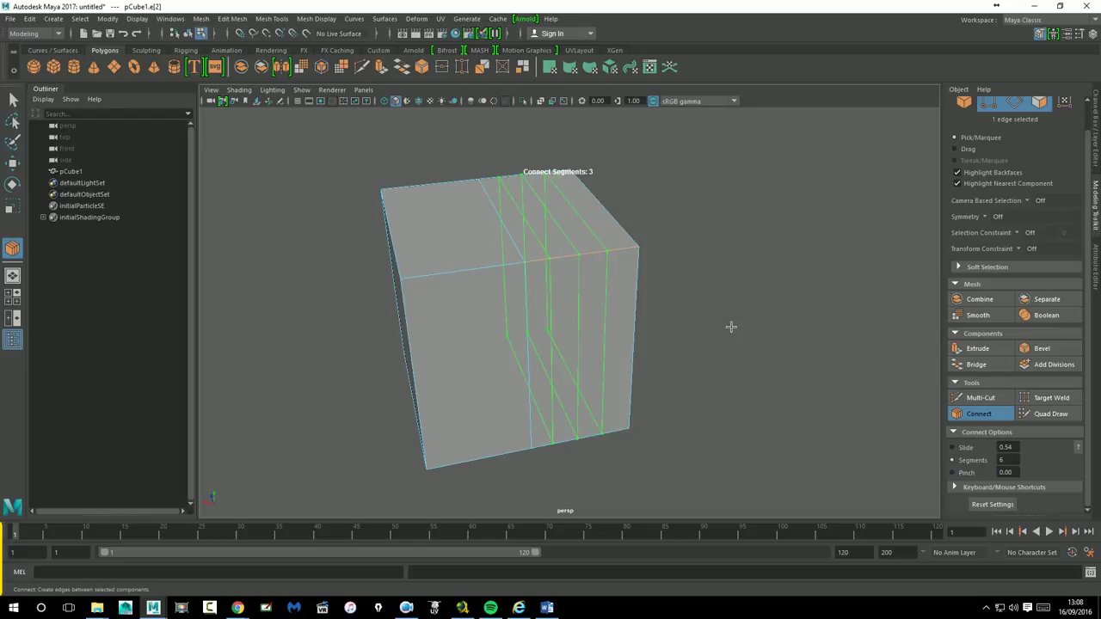
click(954, 474)
mouse_move(727, 298)
middle_down()
mouse_move(785, 295)
mouse_move(644, 309)
mouse_move(818, 279)
mouse_move(736, 282)
middle_up()
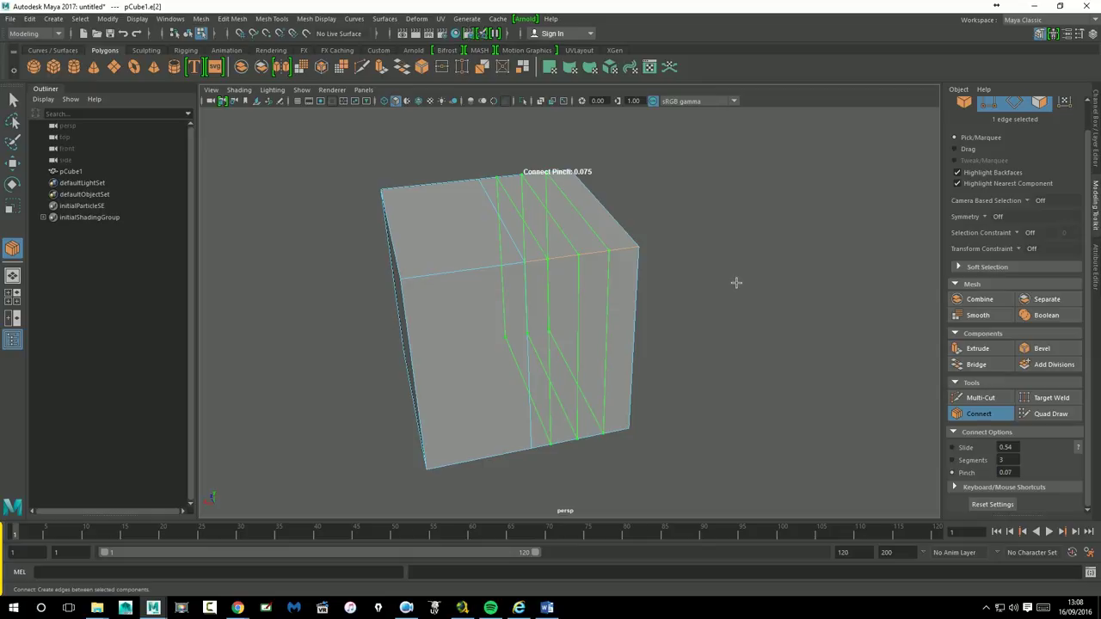
key(w)
mouse_move(699, 265)
alt+mouse_down()
mouse_move(676, 276)
mouse_move(703, 270)
alt+mouse_up()
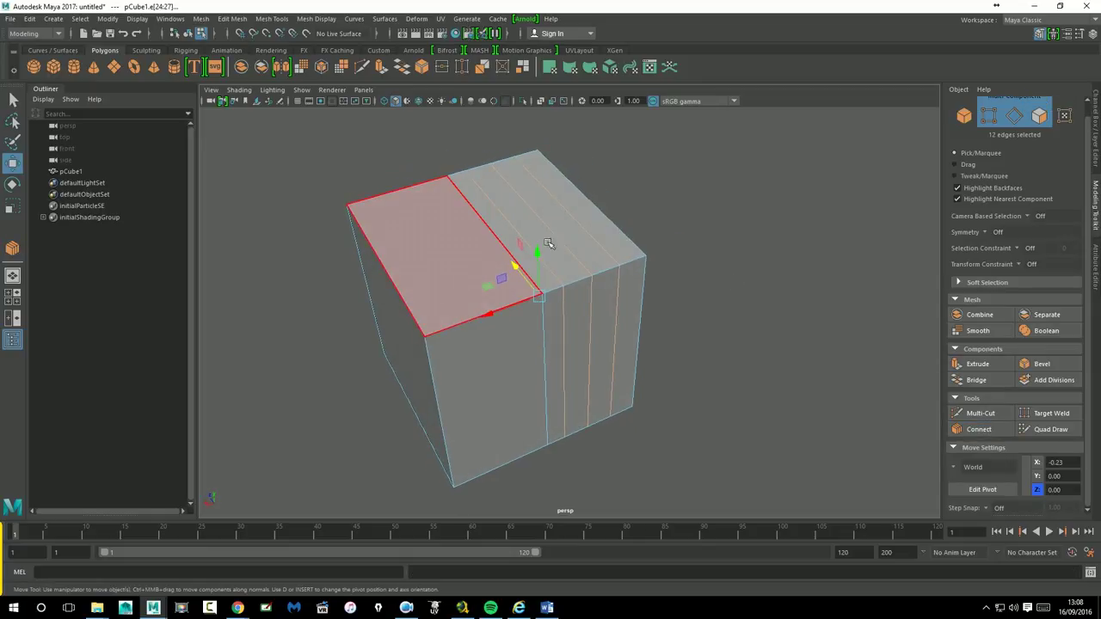
- Commit a twelve-edge Connect preview on the cube, then undo the extra edge loops
click(978, 429)
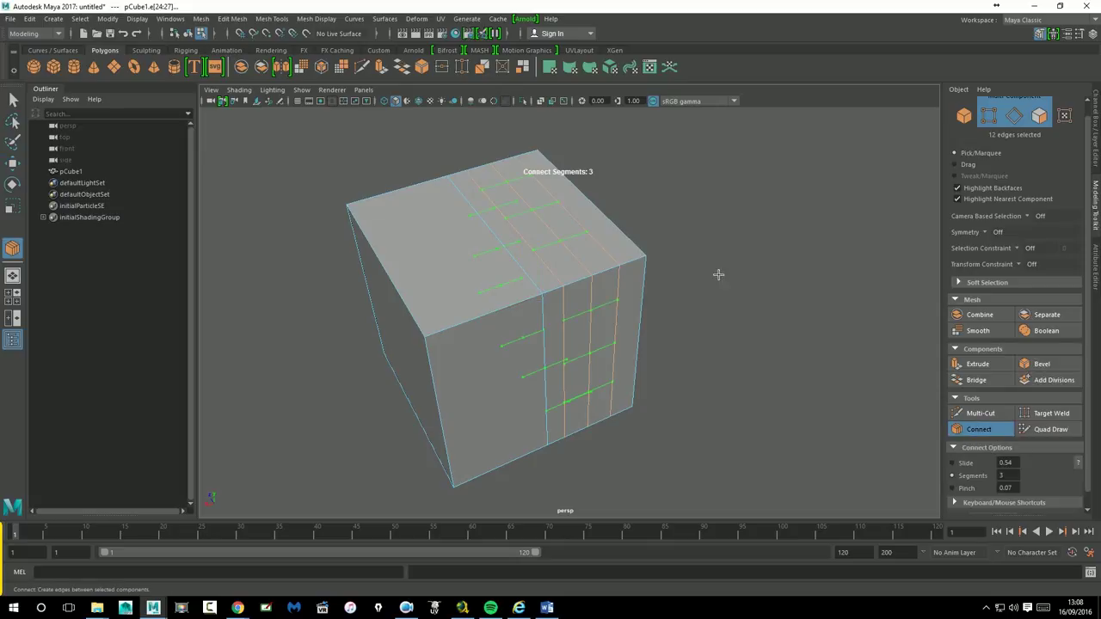
click(347, 206)
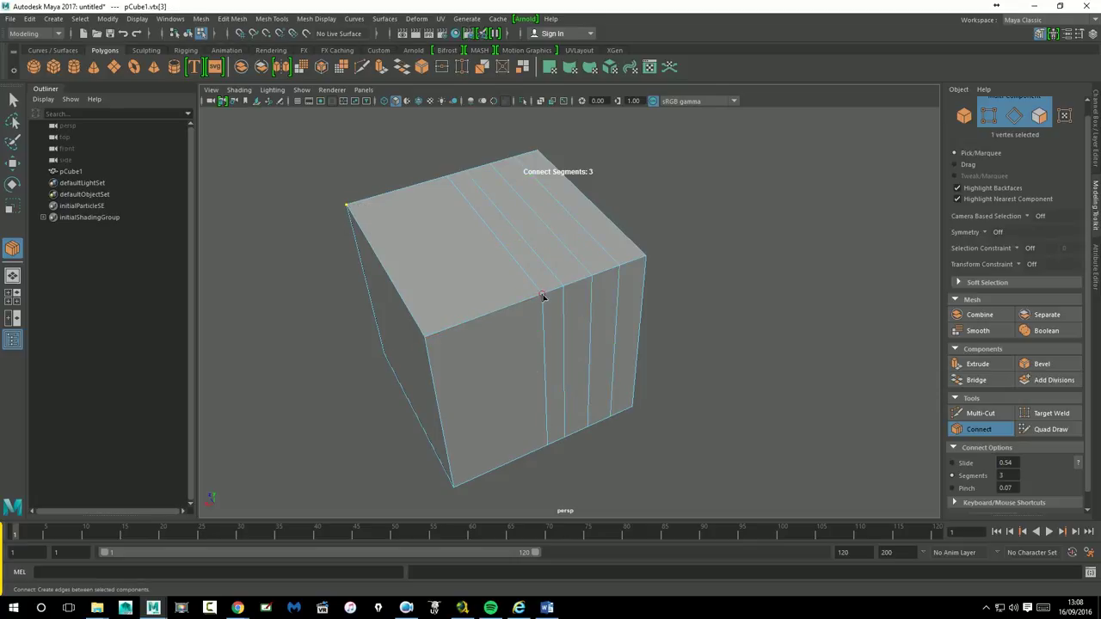
key(w)
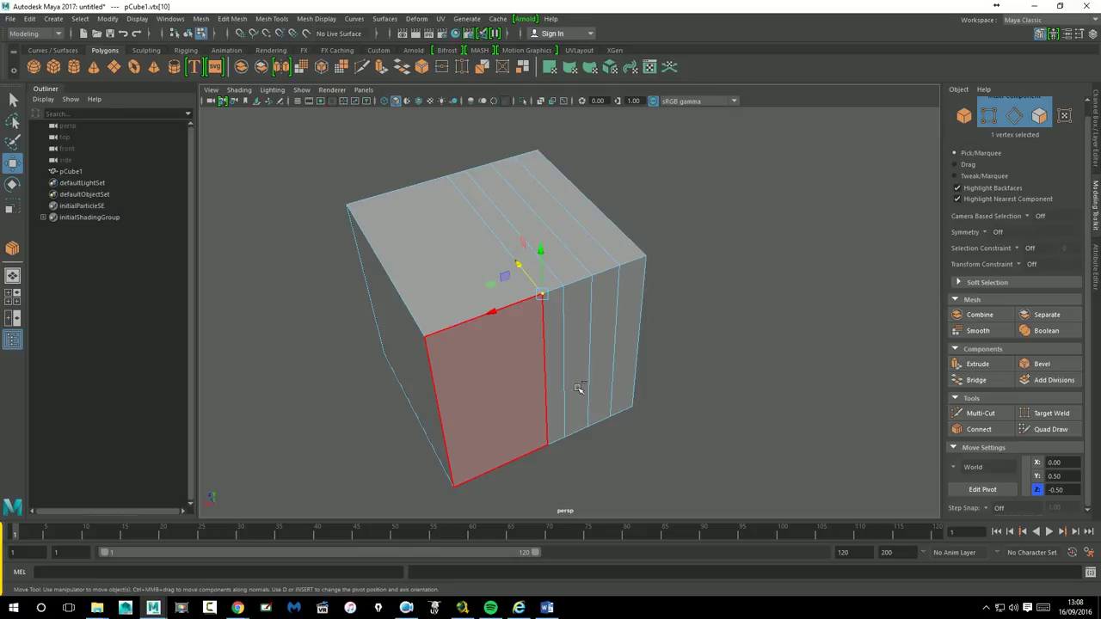
key(ctrl+z)
key(ctrl+z)
- Return to Object Mode and reselect the cube
right_click(494, 277)
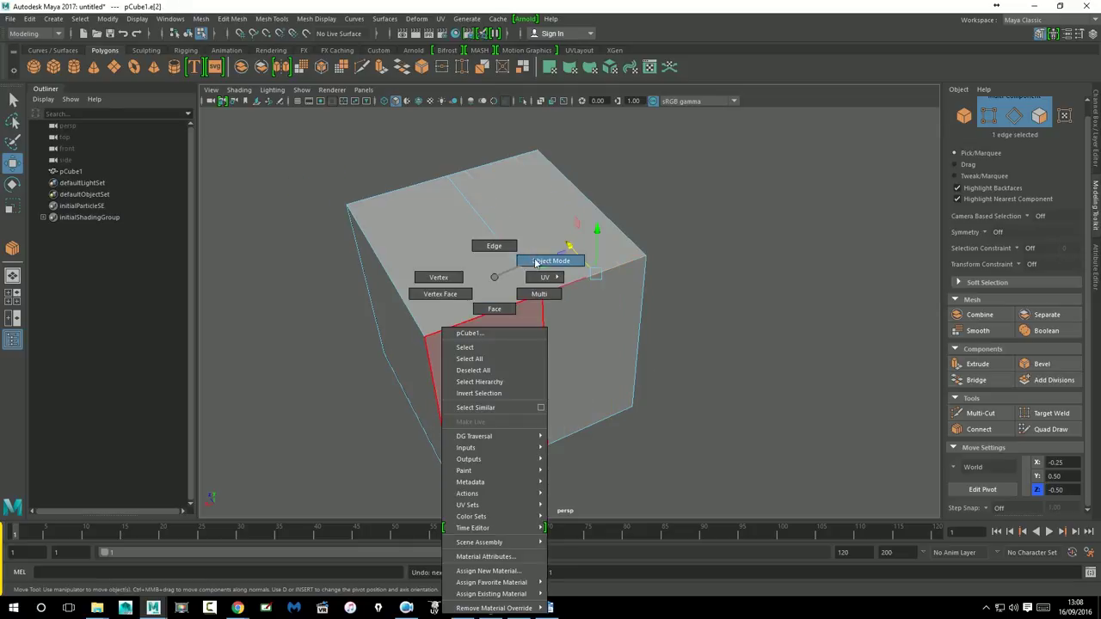
click(535, 263)
click(732, 326)
click(516, 336)
alt+drag(516, 336, 585, 344)
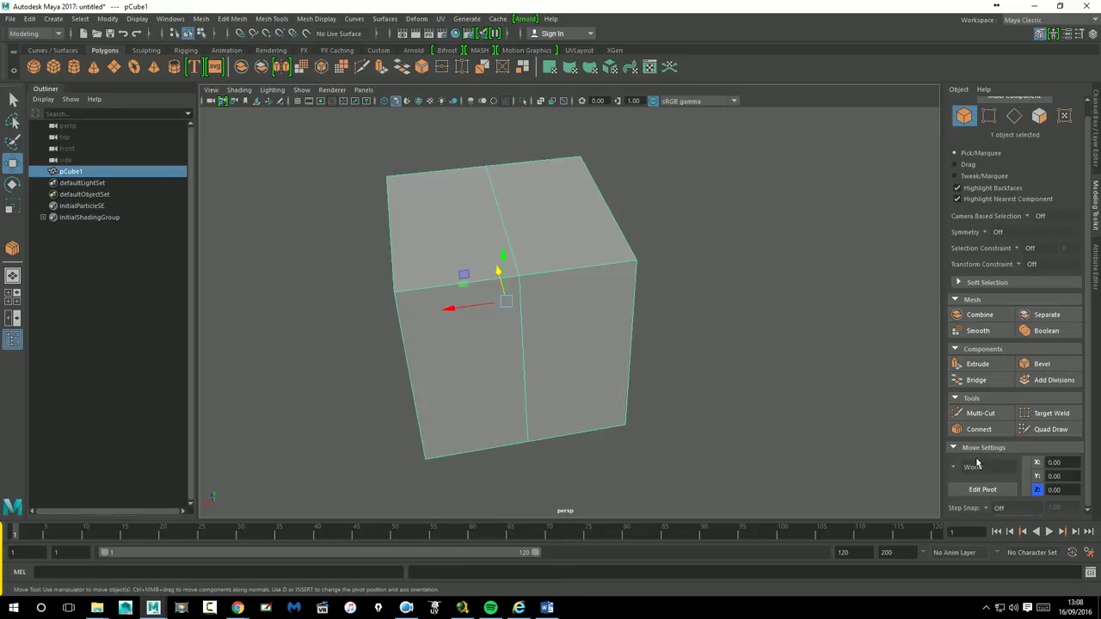
- With Connect, join the top-left corner vertex to the middle vertex to preview a diagonal
click(979, 429)
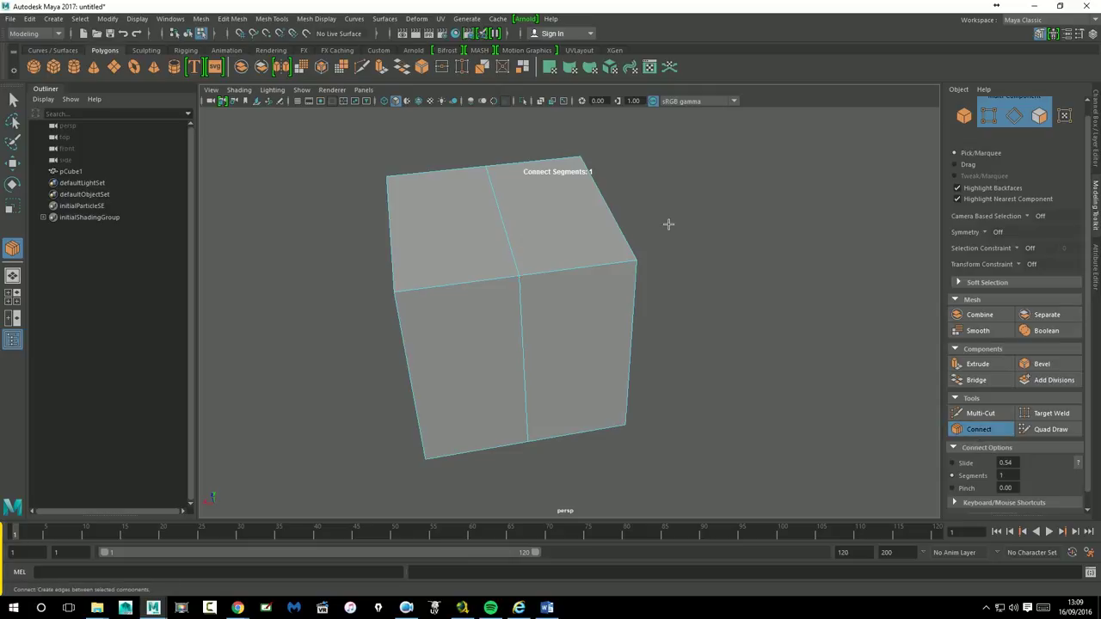
click(387, 178)
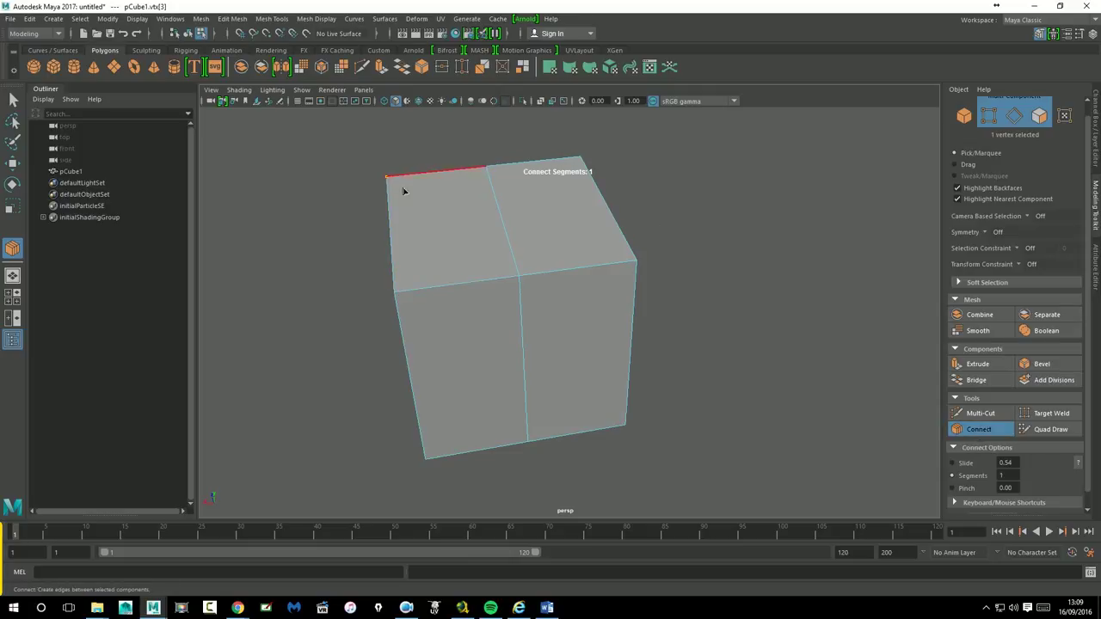
click(520, 277)
click(387, 178)
click(447, 221)
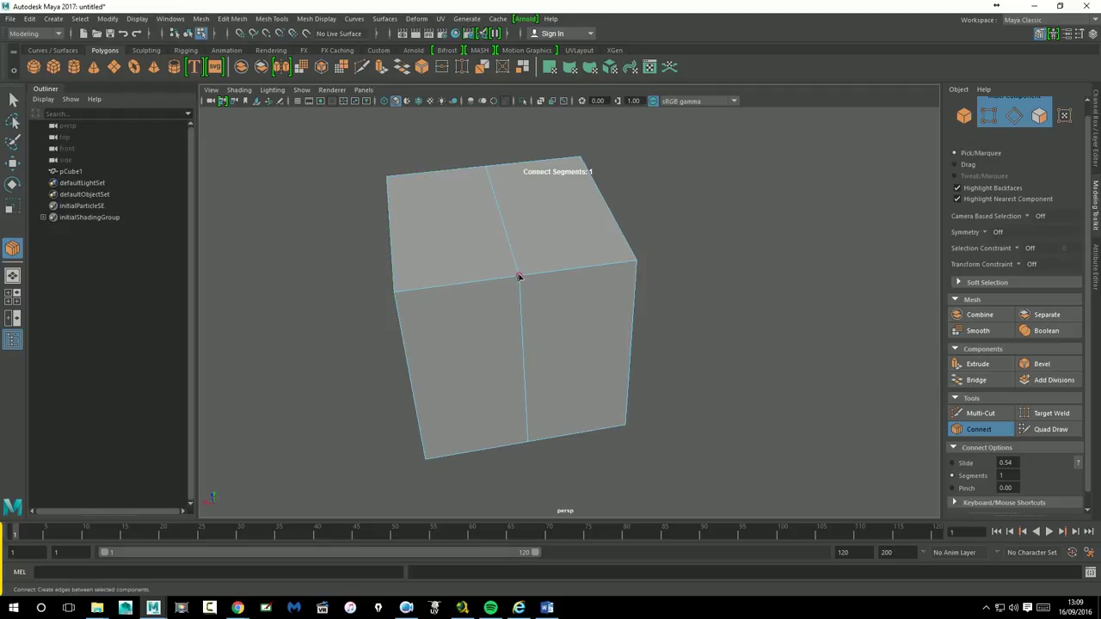
click(517, 277)
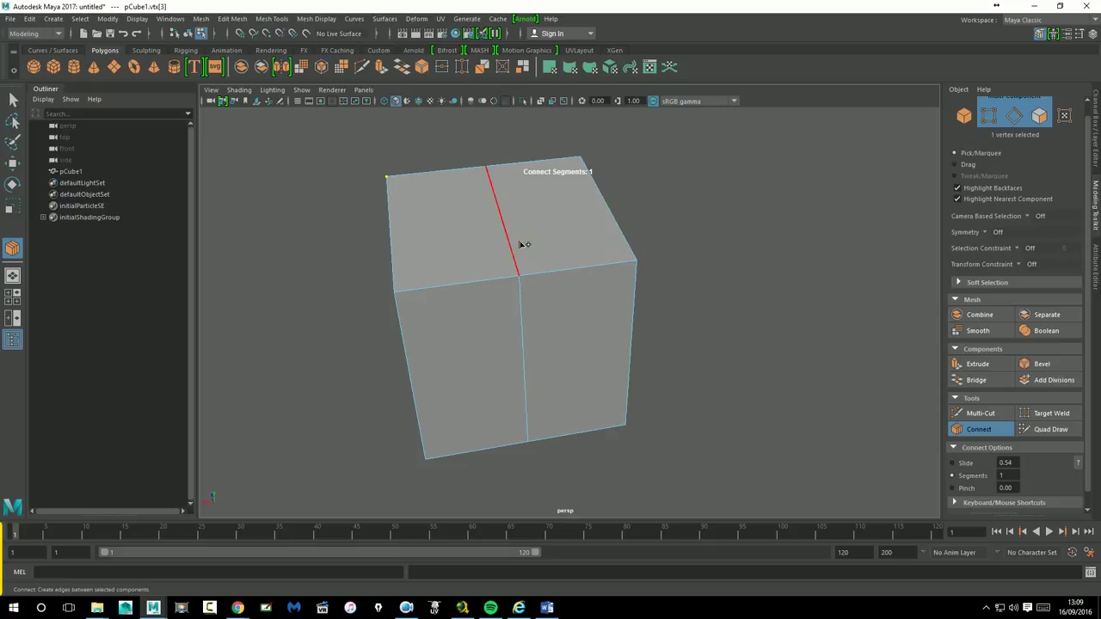
click(520, 277)
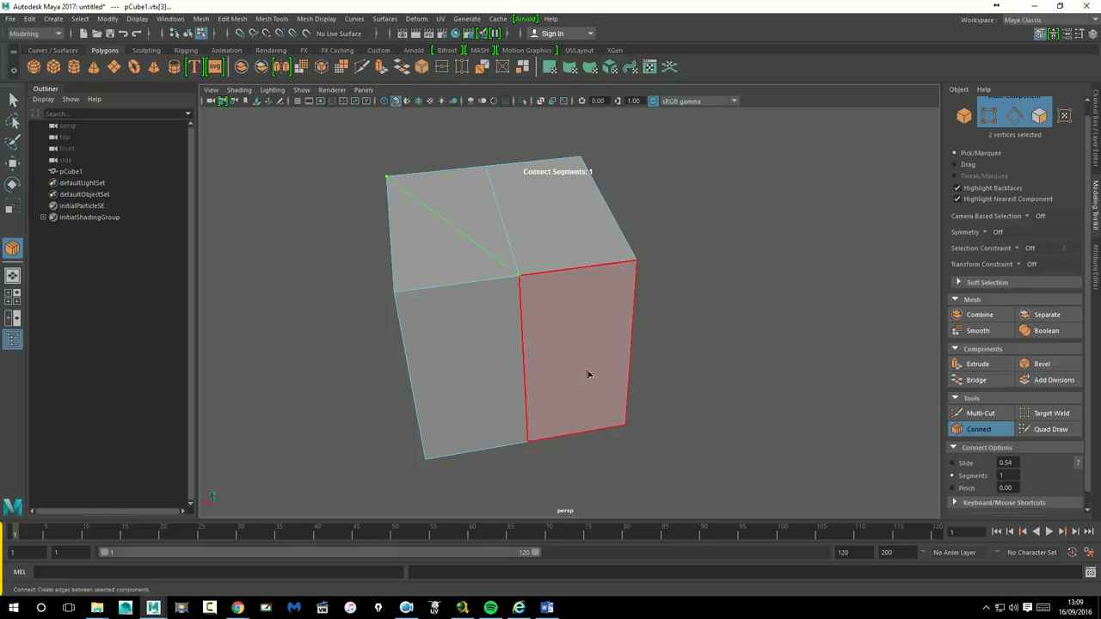
- Set the diagonal connection to one segment and commit it on the top face
mouse_move(710, 255)
alt+mouse_down()
mouse_move(776, 270)
mouse_move(769, 265)
alt+mouse_up()
scroll(789, 260, up, 2)
scroll(791, 262, up, 2)
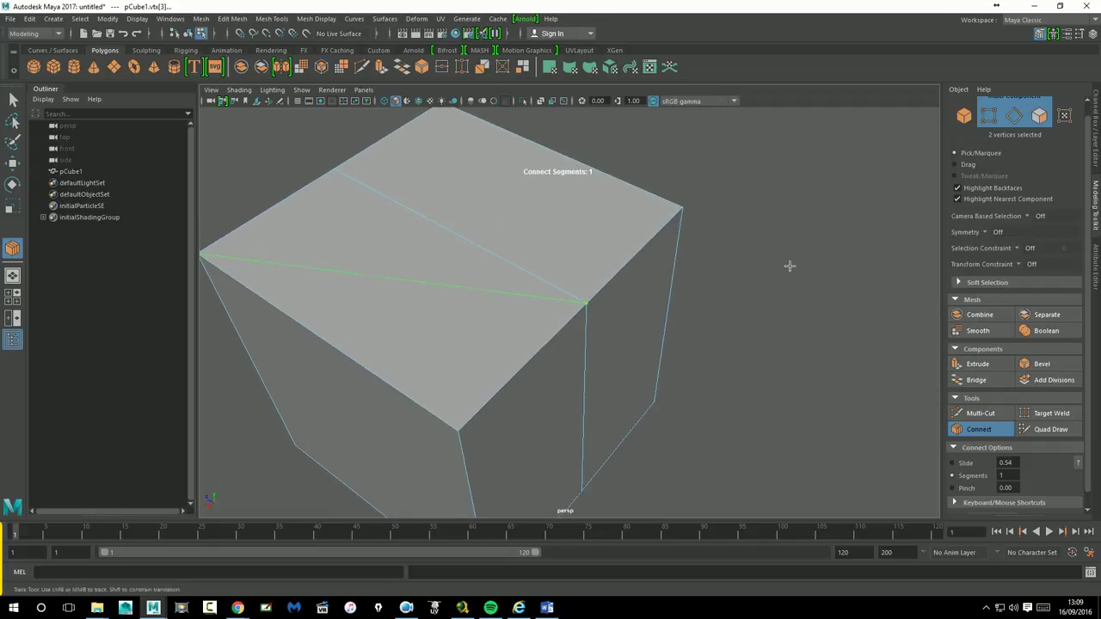
scroll(791, 263, up, 1)
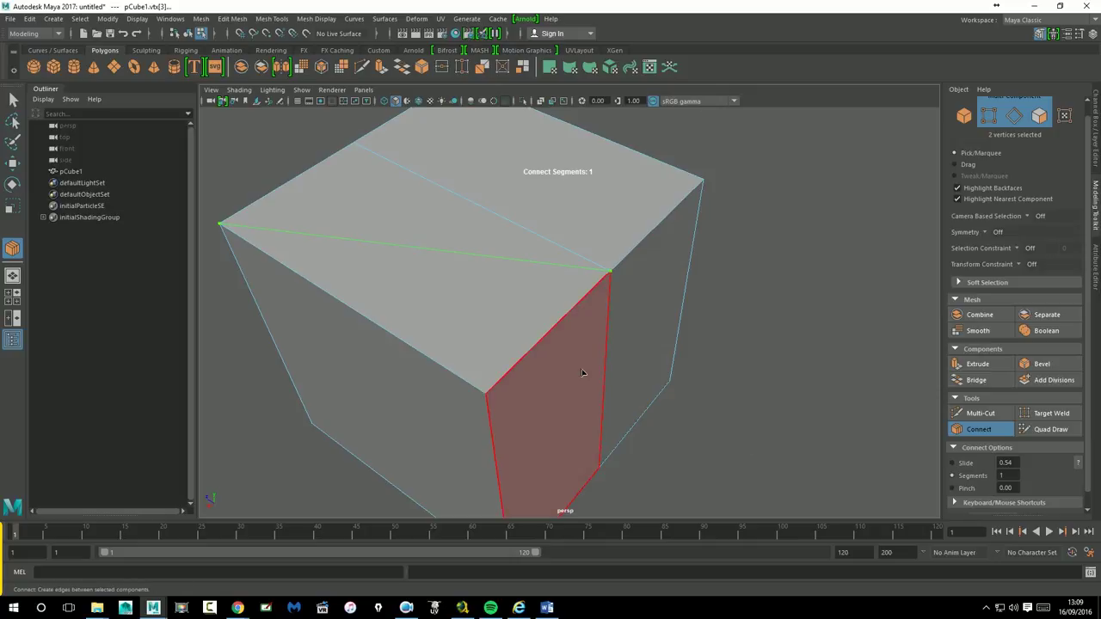
ctrl+middle_drag(840, 374, 860, 387)
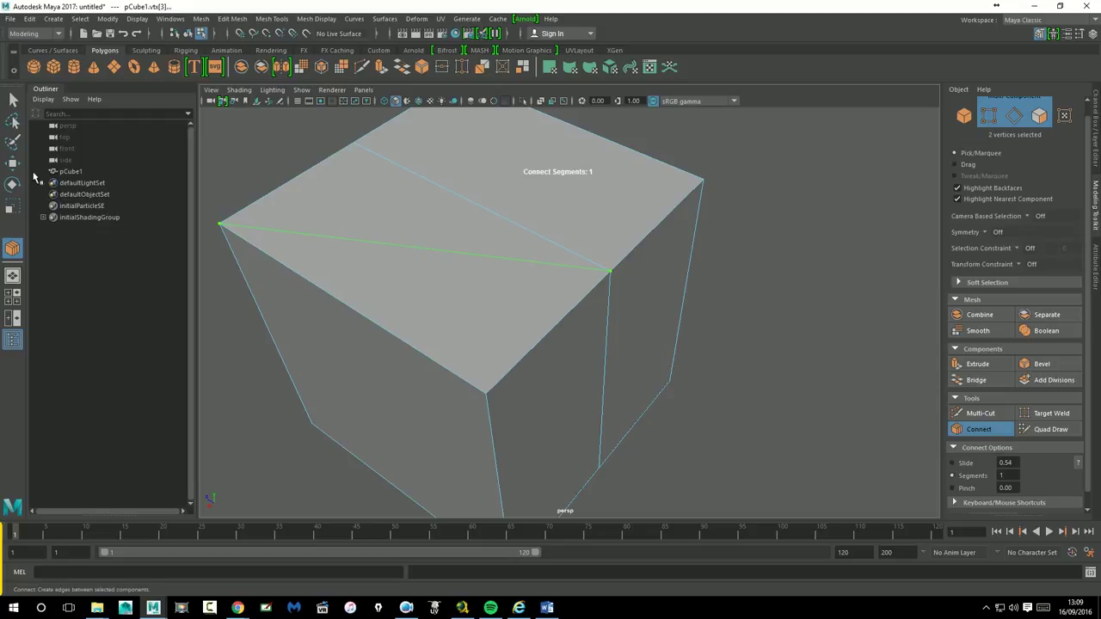
double_click(12, 163)
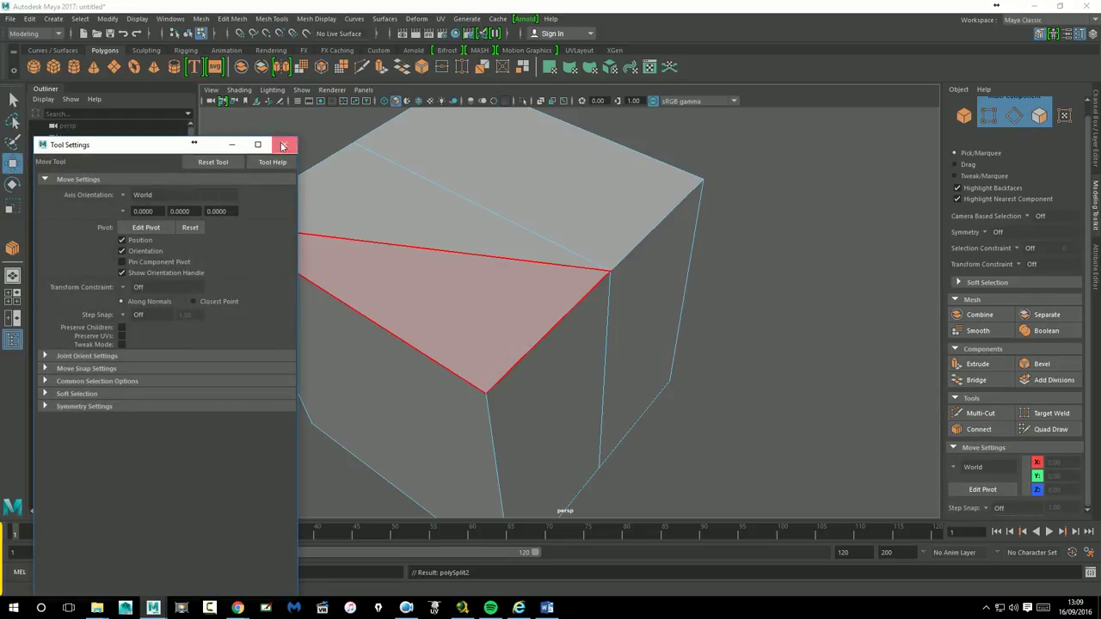
- Close the tool settings and switch the cube to vertex component mode
click(283, 144)
right_drag(462, 253, 452, 232)
click(454, 226)
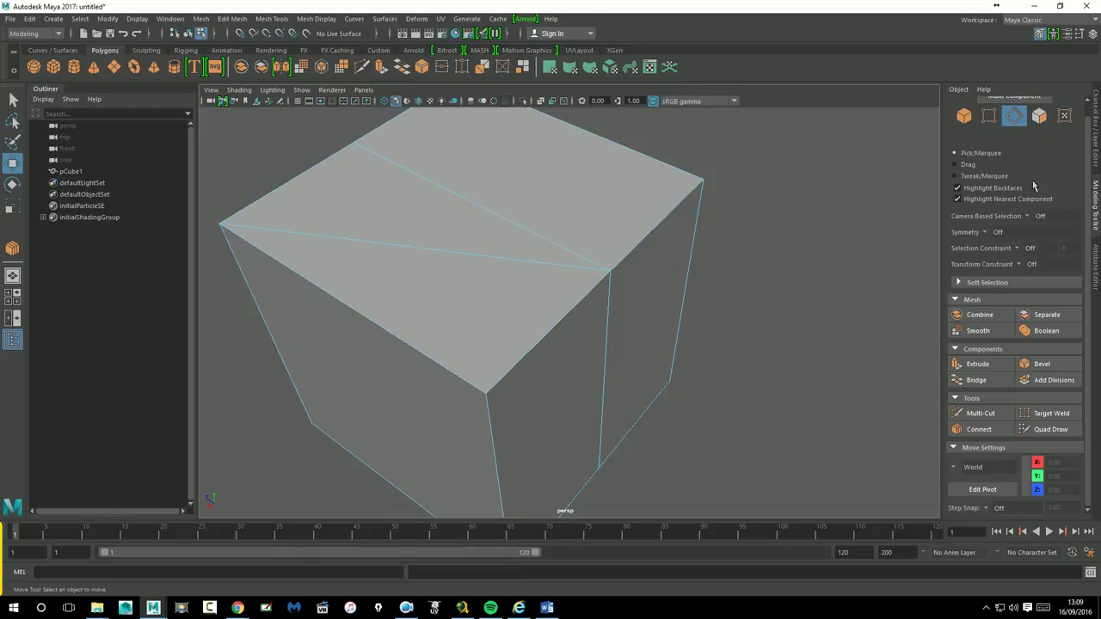
click(995, 122)
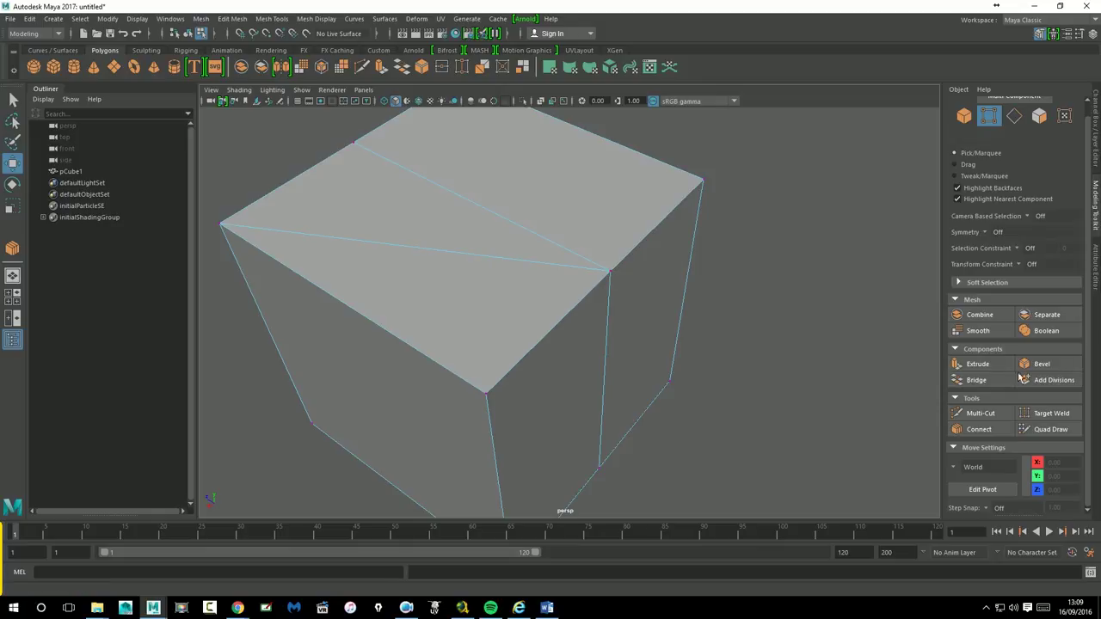
click(981, 413)
mouse_move(794, 298)
alt+mouse_down()
mouse_move(730, 301)
mouse_move(731, 383)
alt+mouse_up()
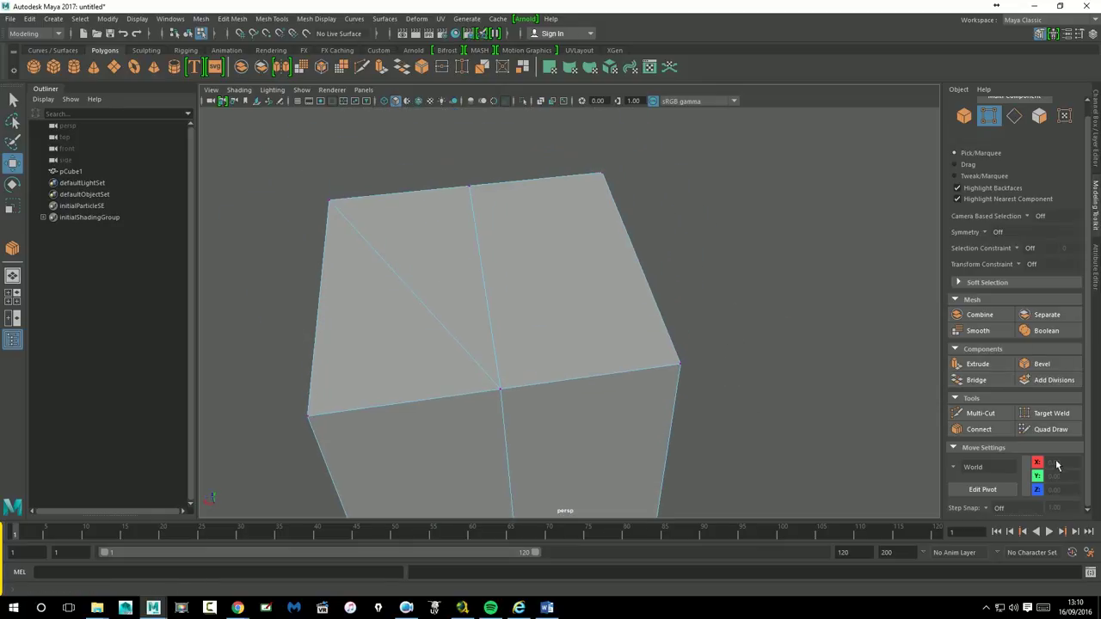
- Connect the top corner vertex to the front-middle vertex and commit the new edge
click(1000, 433)
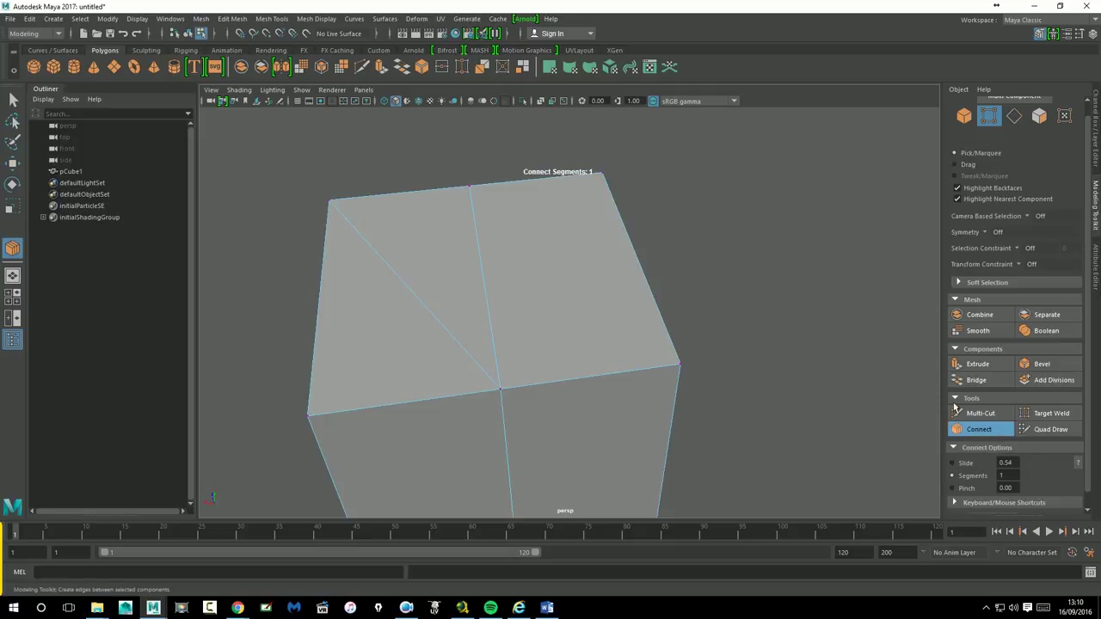
click(602, 174)
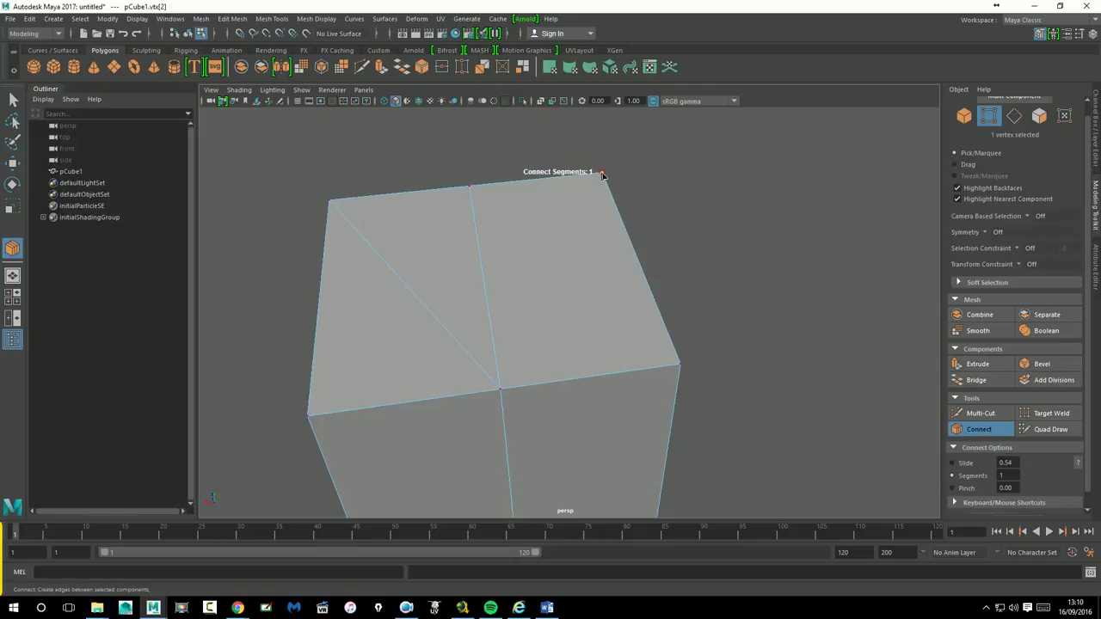
click(499, 390)
key(w)
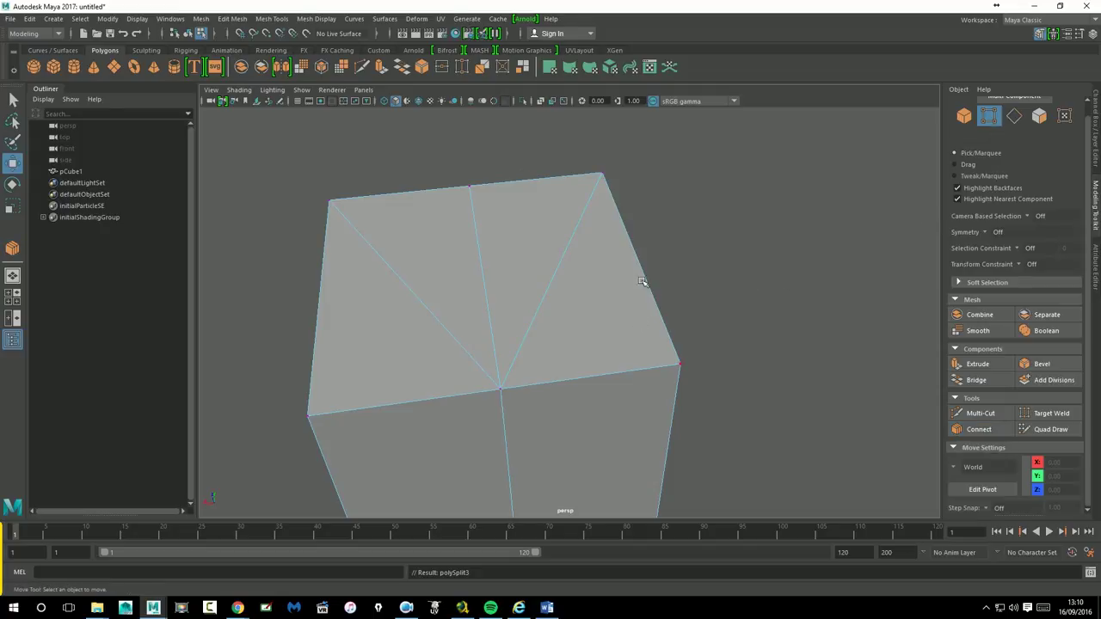
alt+drag(594, 346, 551, 306)
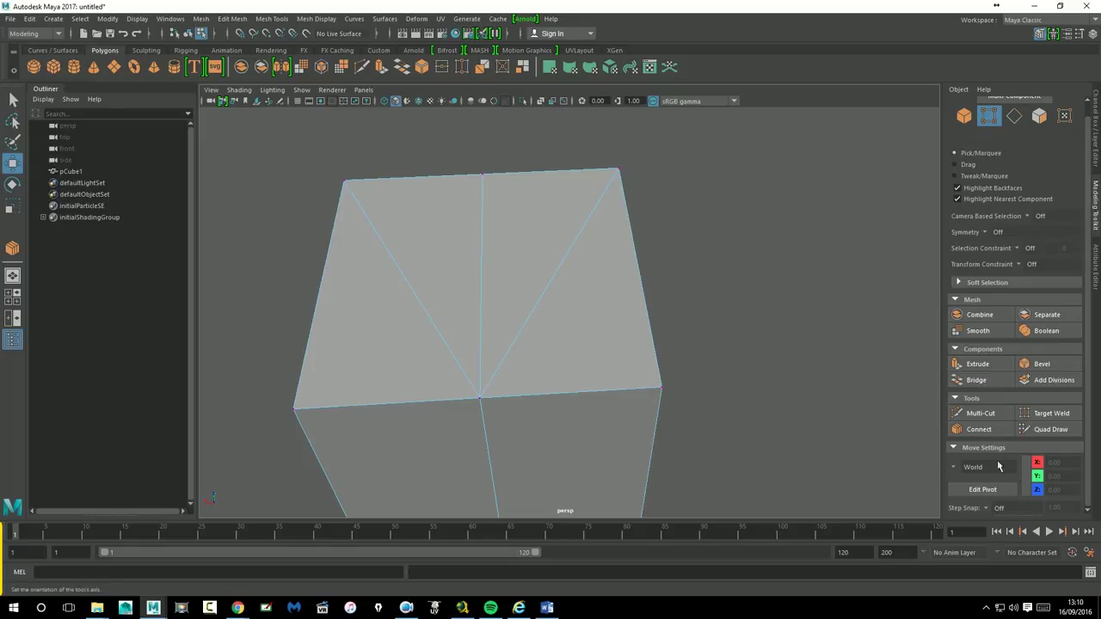
scroll(1023, 486, up, 1)
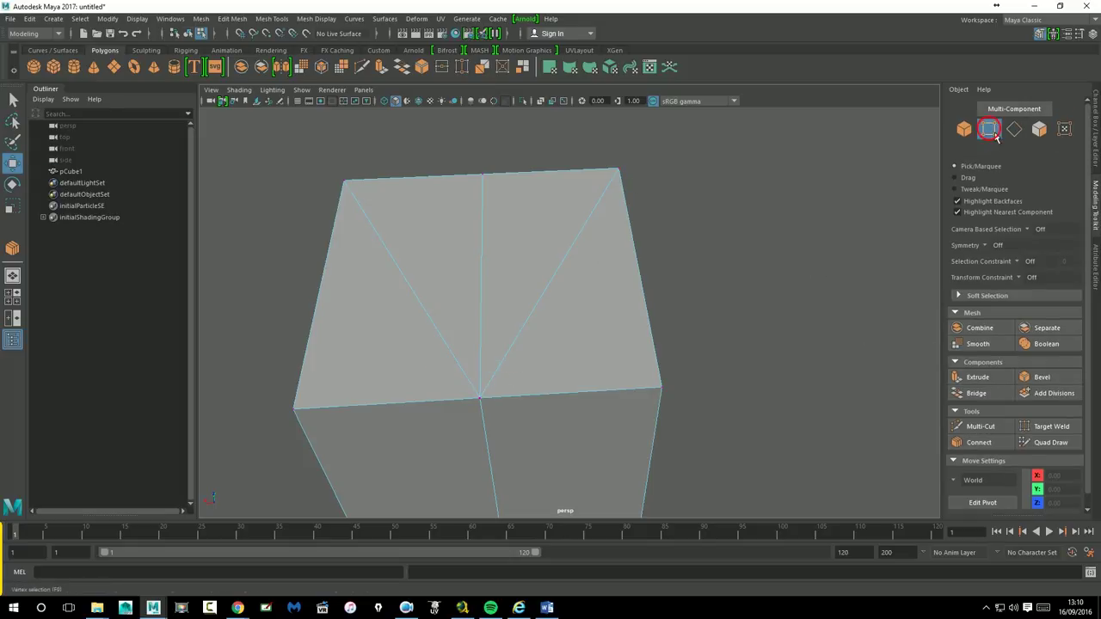
- Connect the front face's bottom-left and top-right corners with 0.99 slide and -0.57 pinch
click(964, 128)
click(1006, 430)
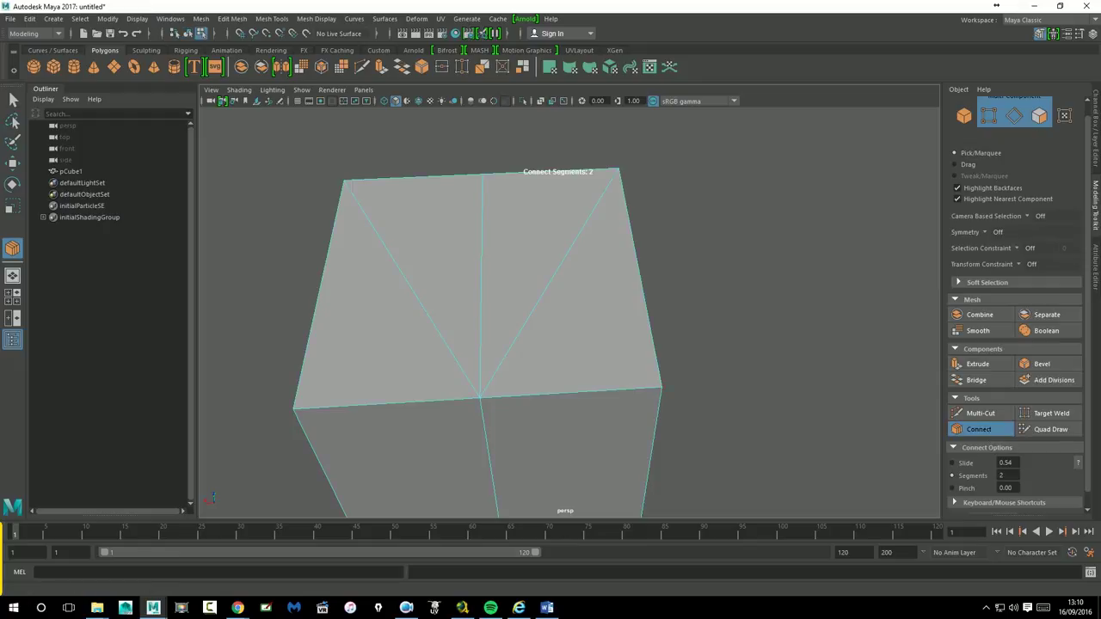
alt+drag(911, 433, 791, 432)
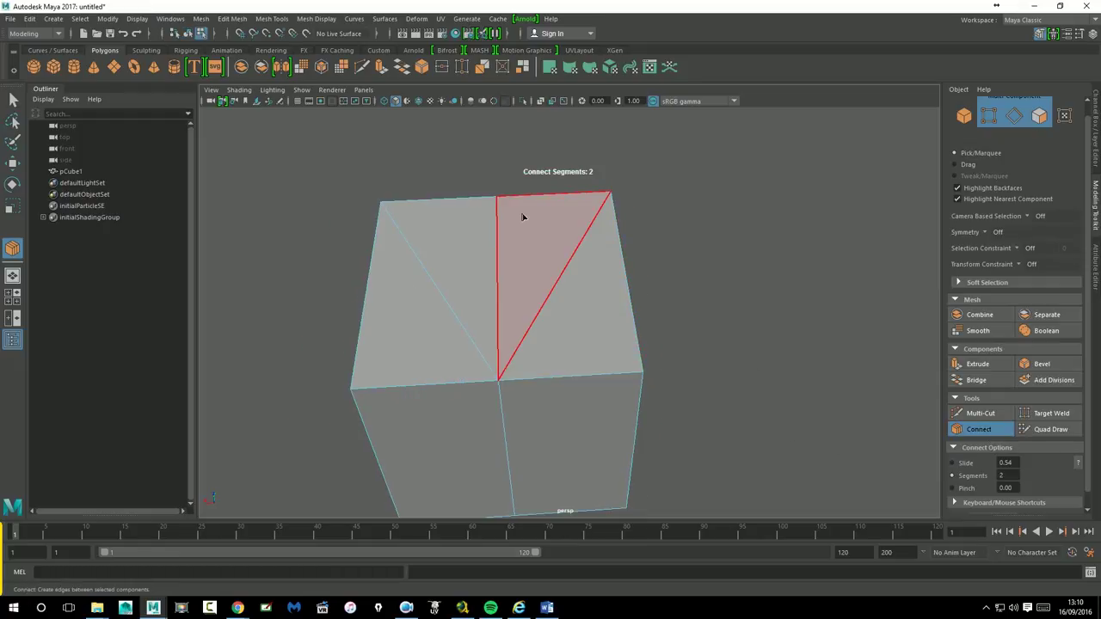
mouse_move(622, 266)
alt+mouse_down()
mouse_move(713, 352)
mouse_move(654, 352)
mouse_move(648, 304)
mouse_move(601, 355)
mouse_move(424, 428)
alt+mouse_up()
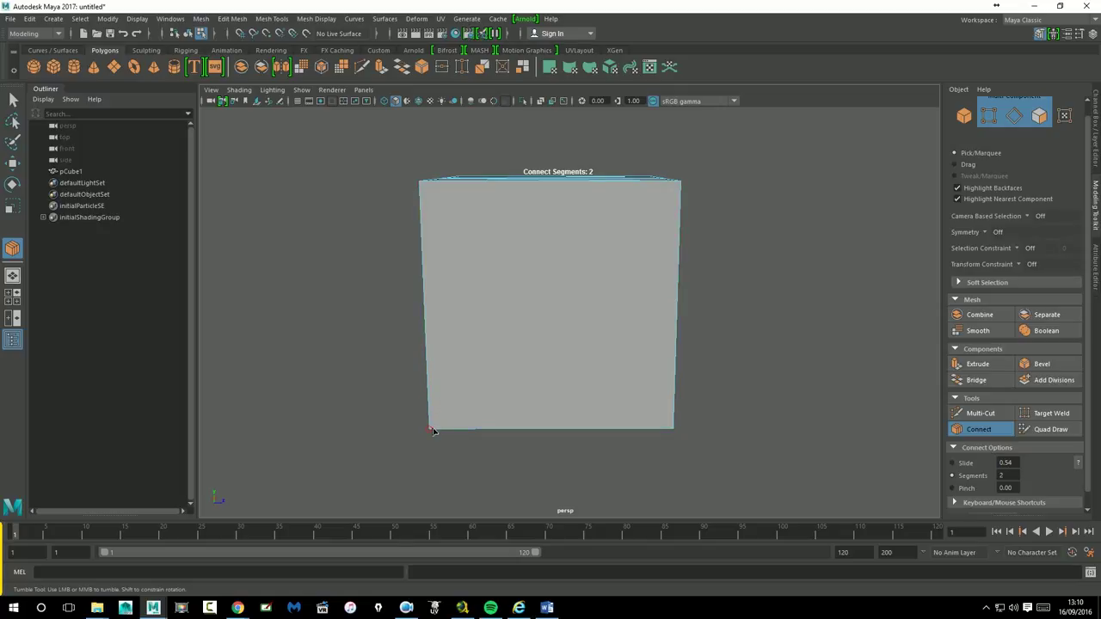
click(430, 428)
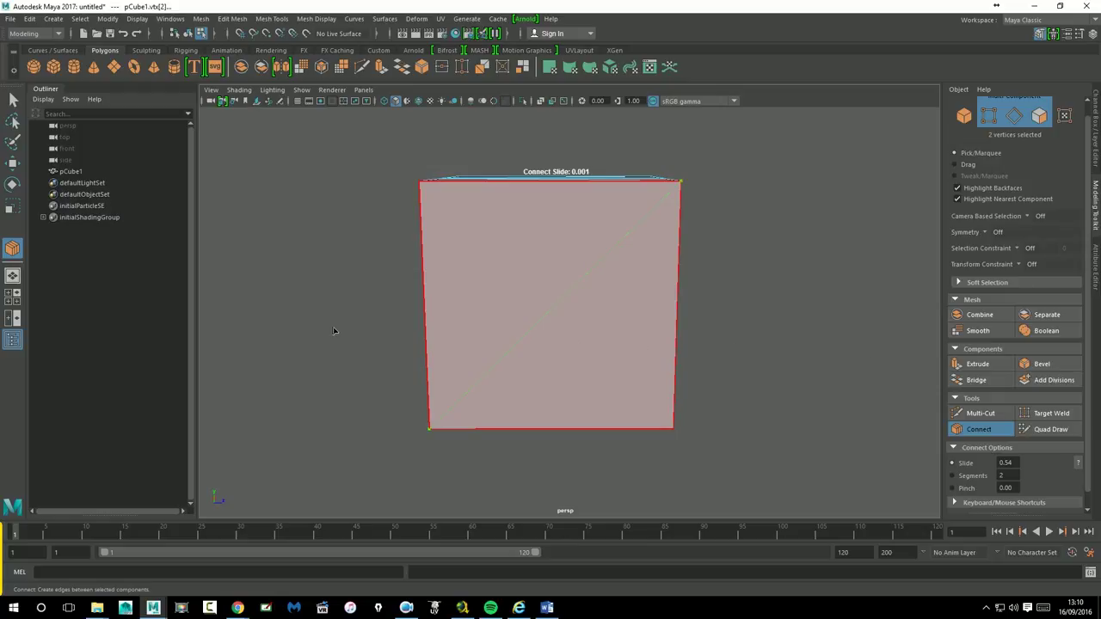
drag(748, 334, 712, 189)
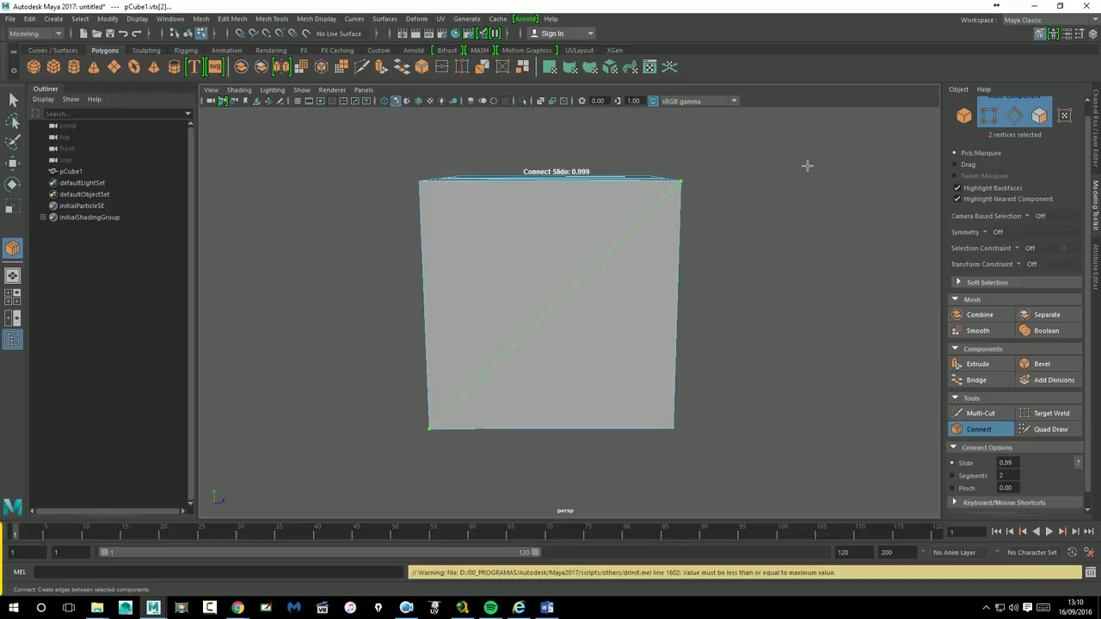
click(972, 495)
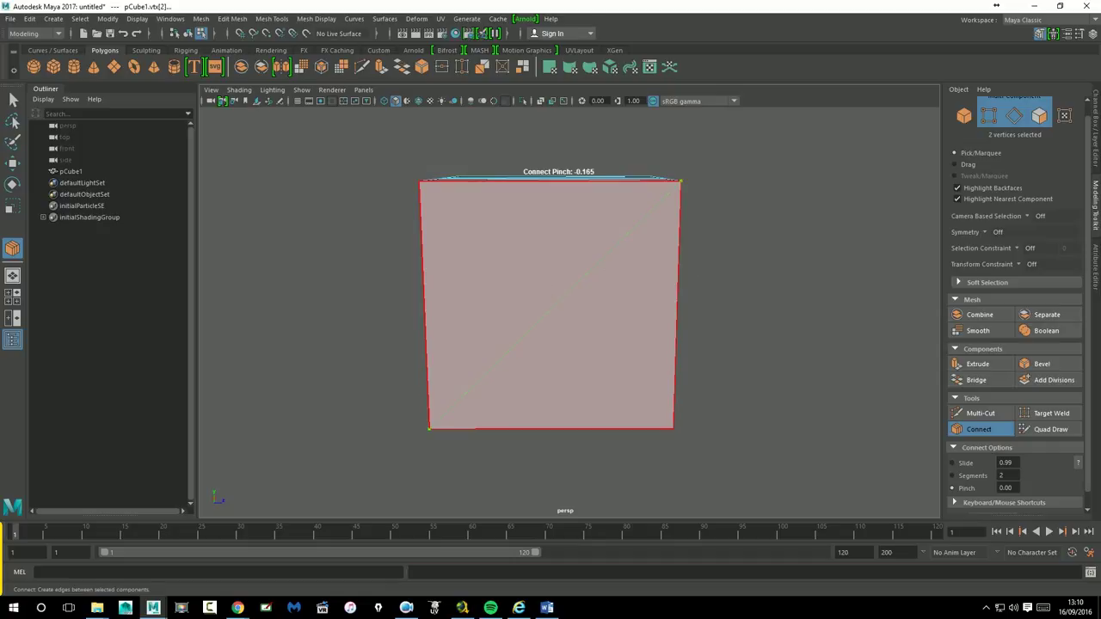
drag(486, 292, 794, 270)
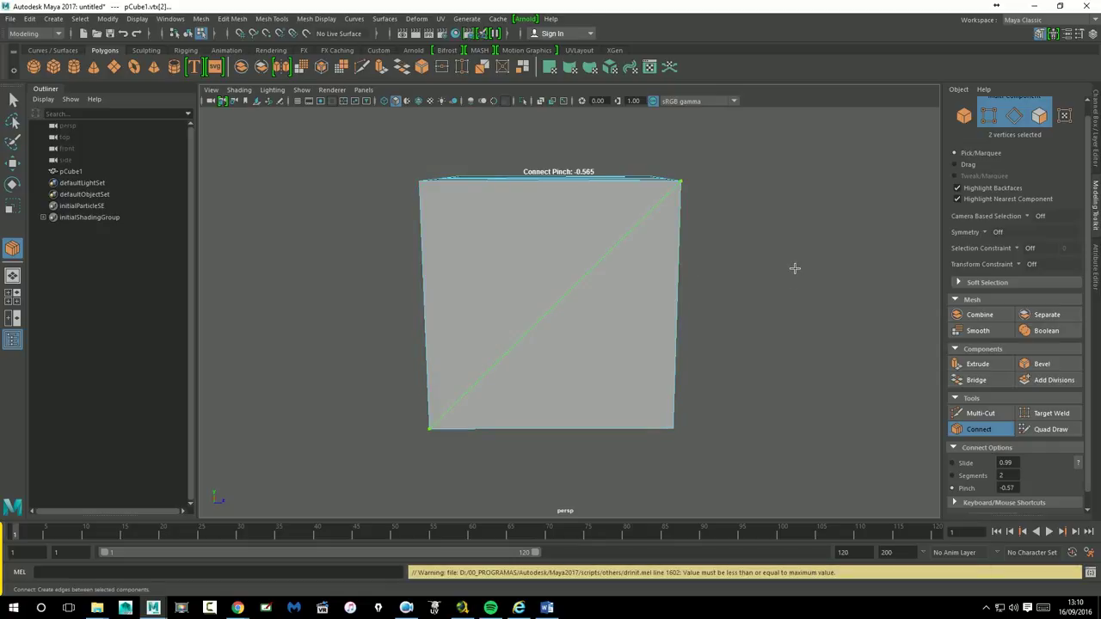
key(w)
mouse_move(797, 323)
alt+mouse_down()
mouse_move(713, 332)
mouse_move(570, 319)
mouse_move(649, 344)
mouse_move(631, 343)
alt+mouse_up()
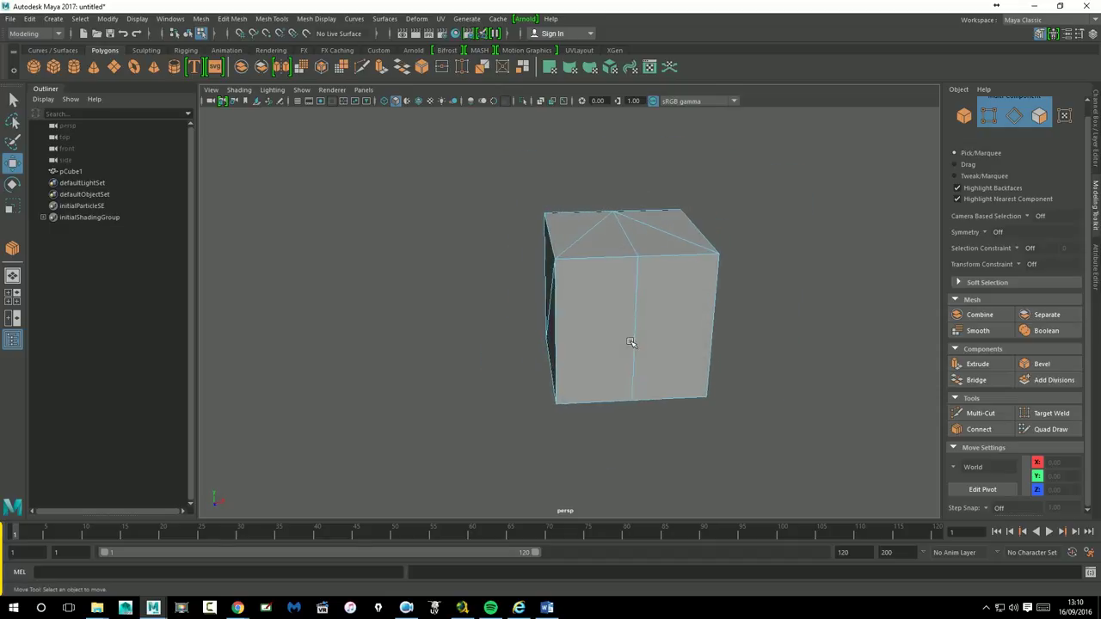
- Delete the vertical middle edge of the cube's front face
click(636, 326)
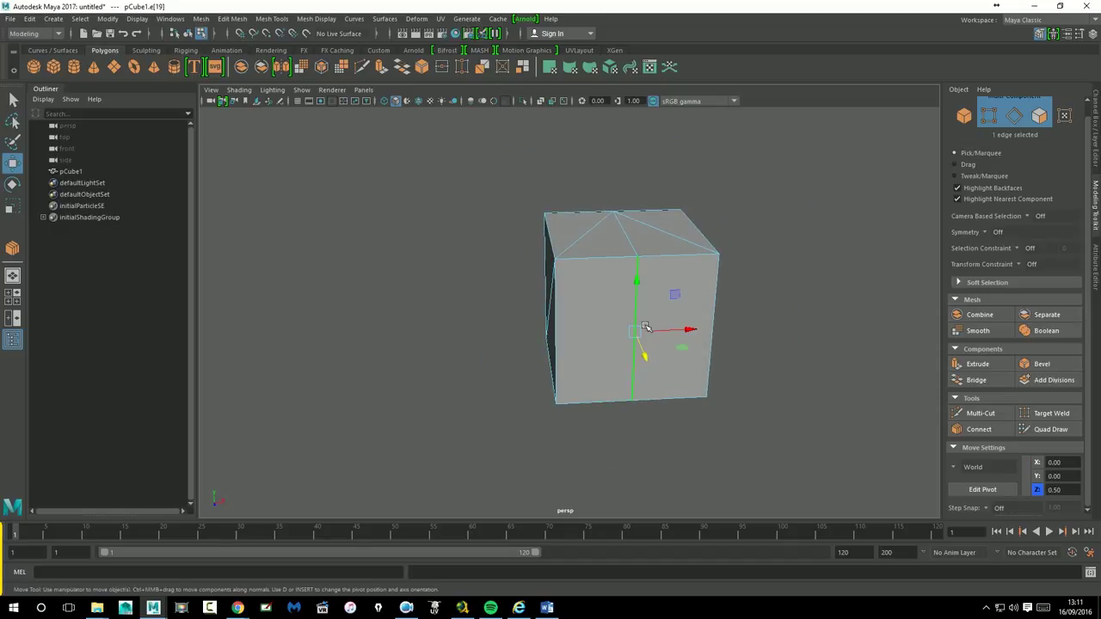
key(Delete)
alt+drag(646, 327, 674, 332)
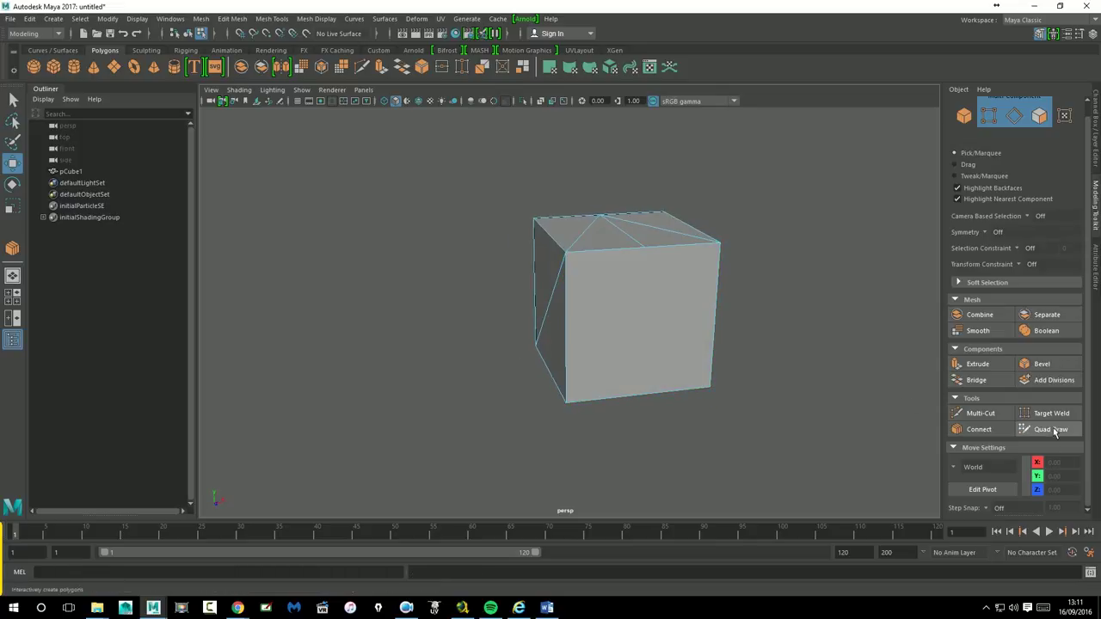
- Connect a top-edge vertex to the bottom-left and bottom-right vertices with new edges
click(978, 429)
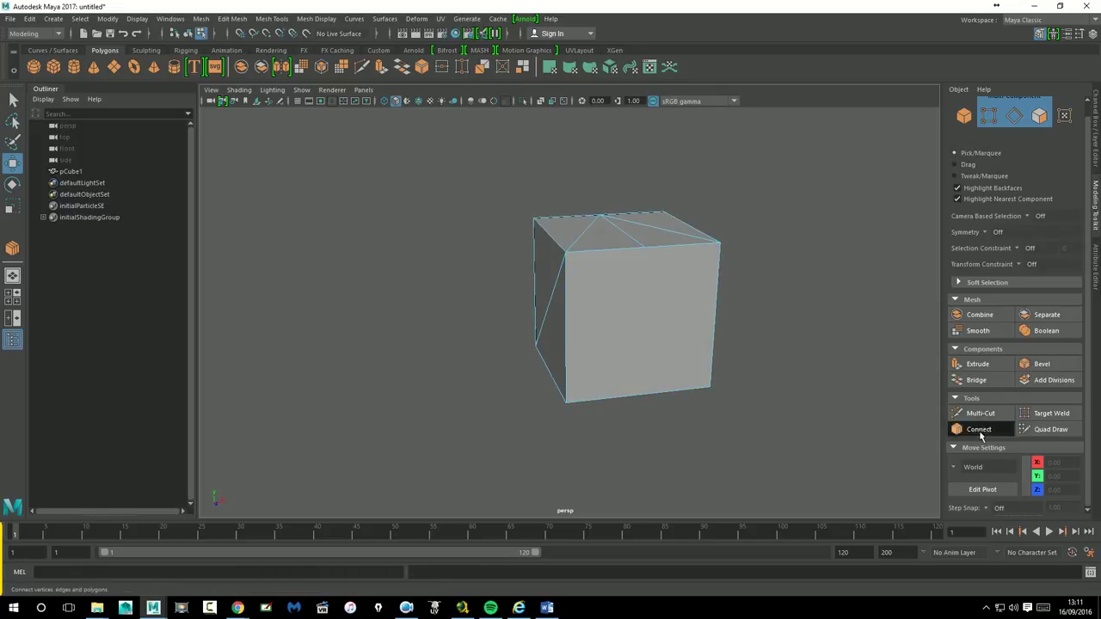
click(566, 402)
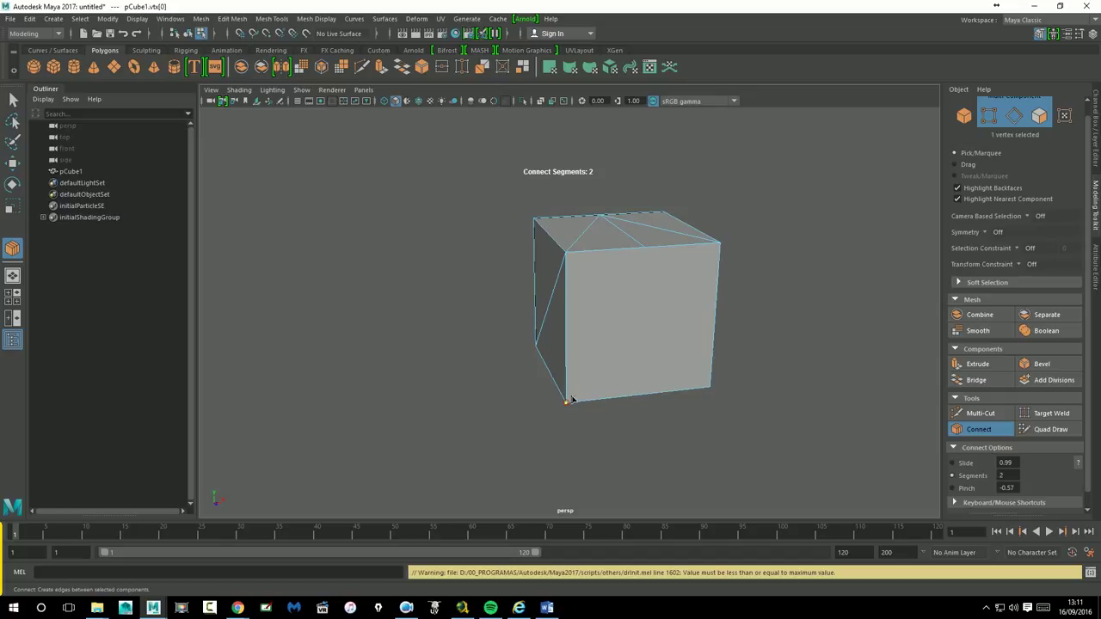
click(643, 248)
click(710, 389)
key(w)
mouse_move(654, 430)
alt+mouse_down()
mouse_move(587, 319)
mouse_move(617, 293)
alt+mouse_up()
right_drag(618, 286, 651, 279)
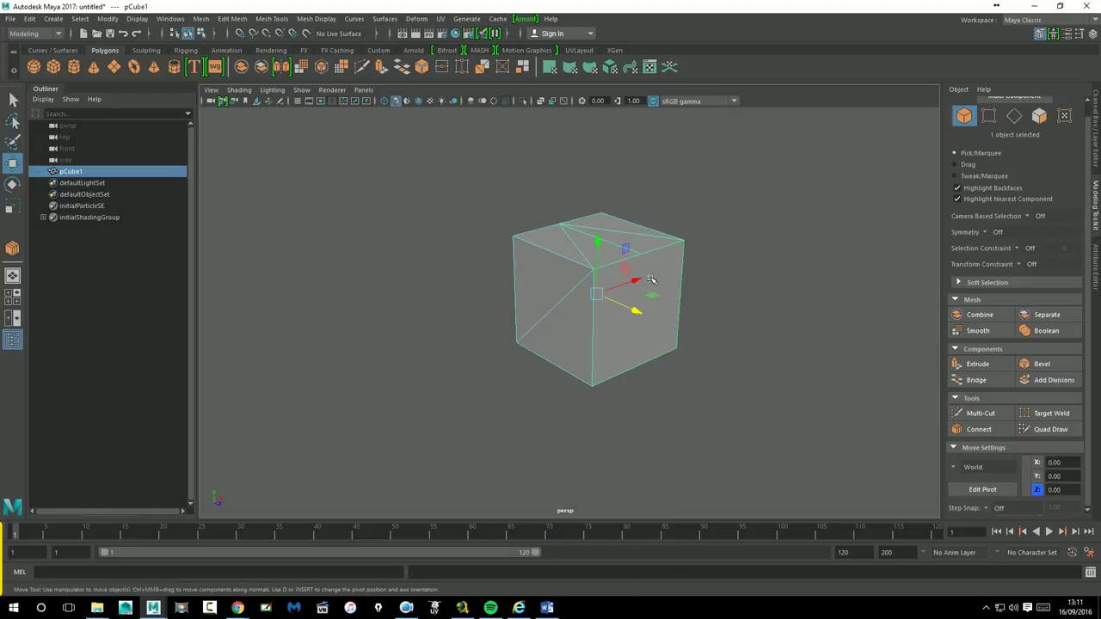
click(979, 429)
mouse_move(570, 319)
alt+mouse_down()
mouse_move(591, 368)
mouse_move(659, 317)
mouse_move(611, 341)
mouse_move(620, 343)
alt+mouse_up()
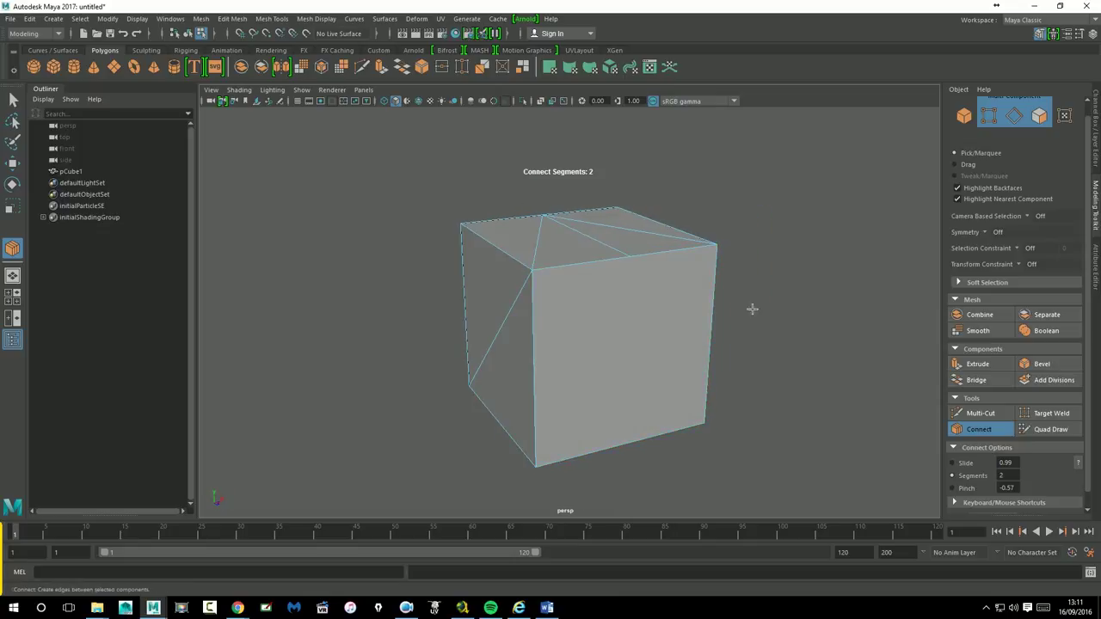
- Connect the cube's top edge to the bottom front edge and commit the new edges
click(583, 267)
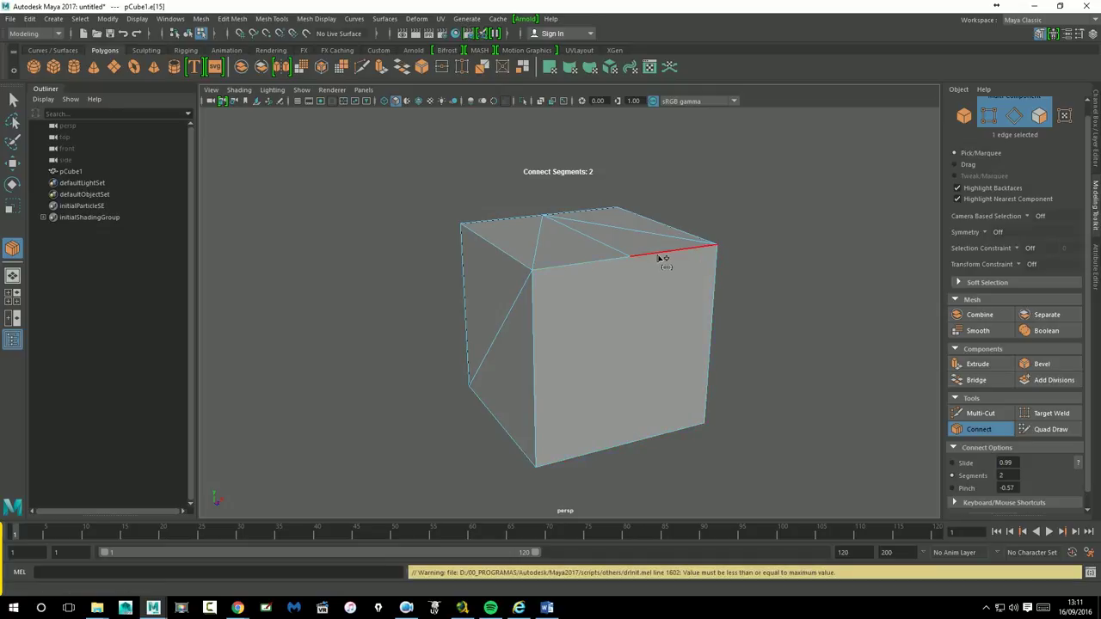
click(669, 438)
alt+drag(833, 375, 746, 371)
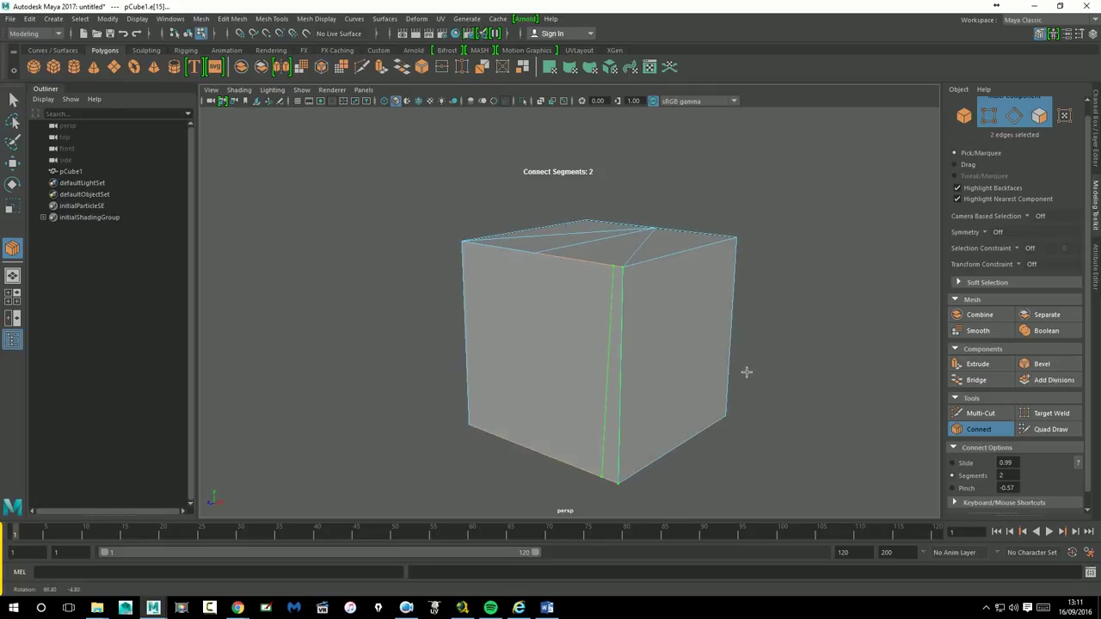
key(w)
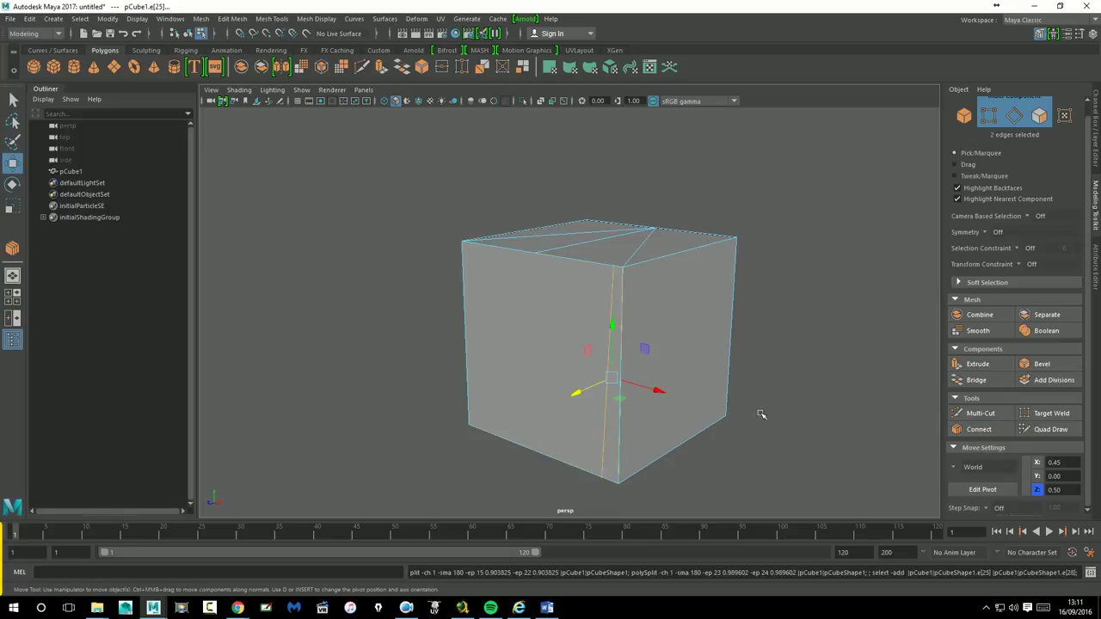
alt+drag(780, 374, 627, 319)
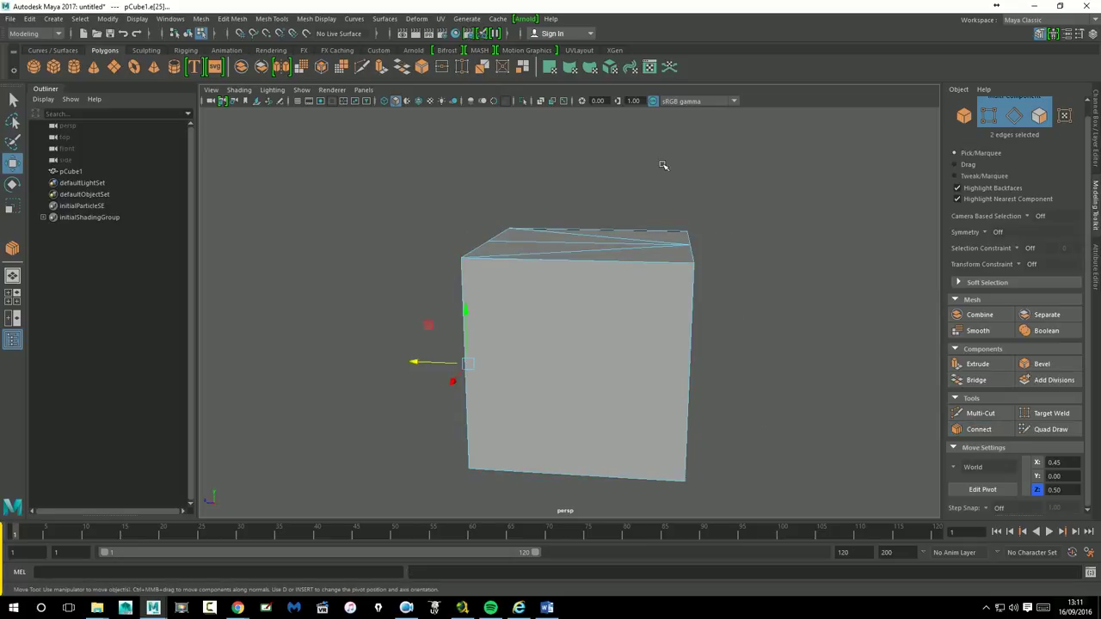
- Split the front face with one vertical edge from its top edge at slide 0.46
click(979, 429)
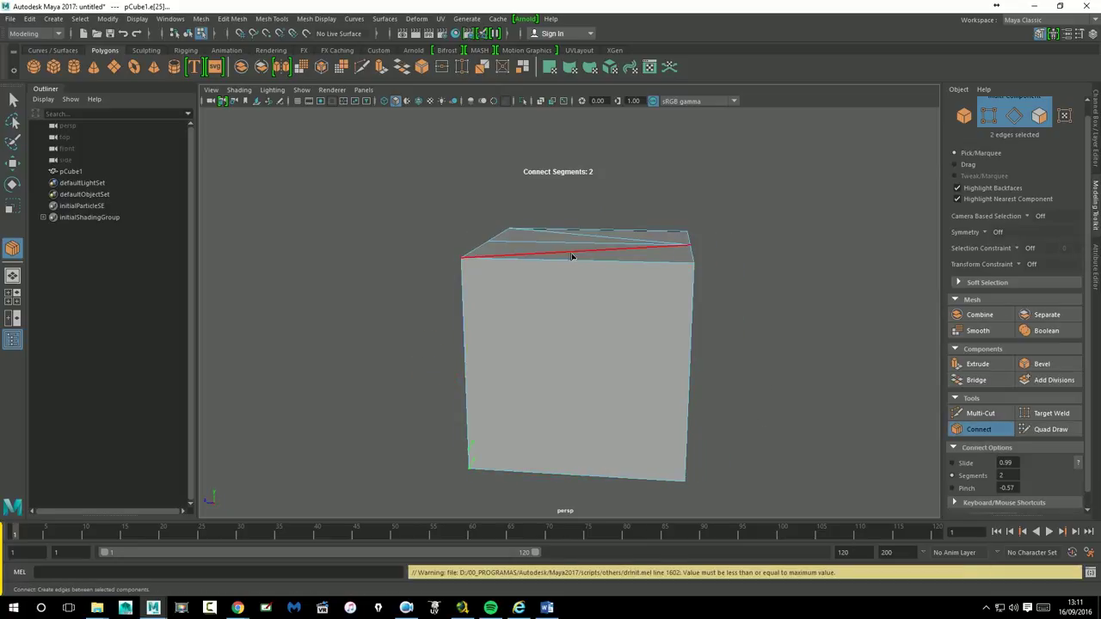
click(614, 263)
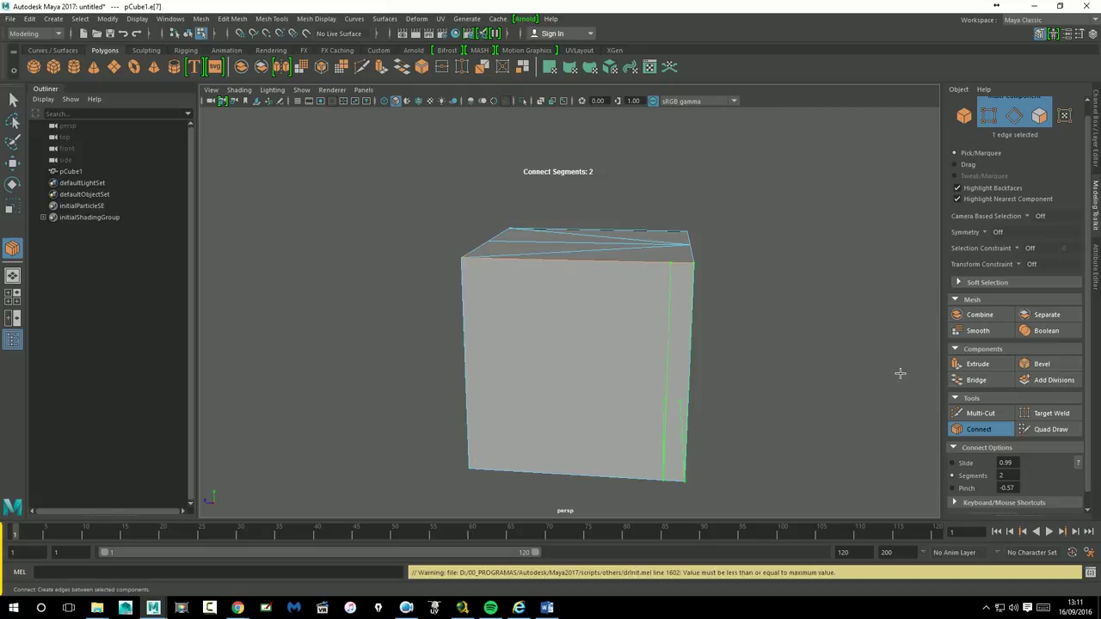
alt+drag(899, 373, 857, 345)
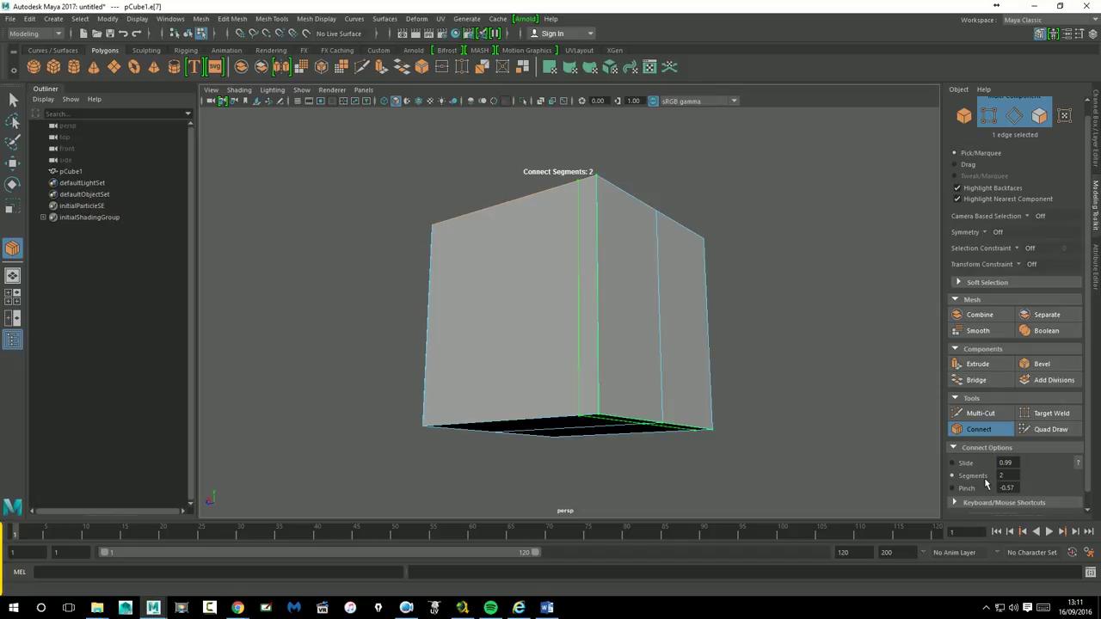
ctrl+middle_drag(722, 365, 683, 373)
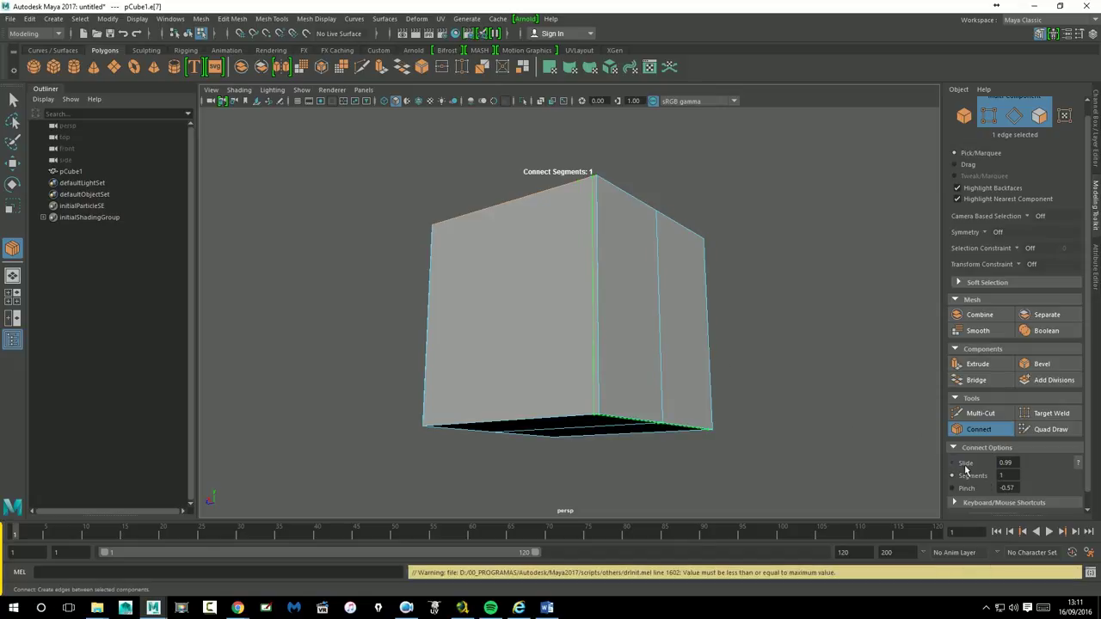
mouse_move(752, 342)
middle_down()
mouse_move(642, 351)
mouse_move(621, 339)
middle_up()
mouse_move(622, 339)
alt+mouse_down()
mouse_move(739, 254)
mouse_move(796, 248)
mouse_move(651, 382)
alt+mouse_up()
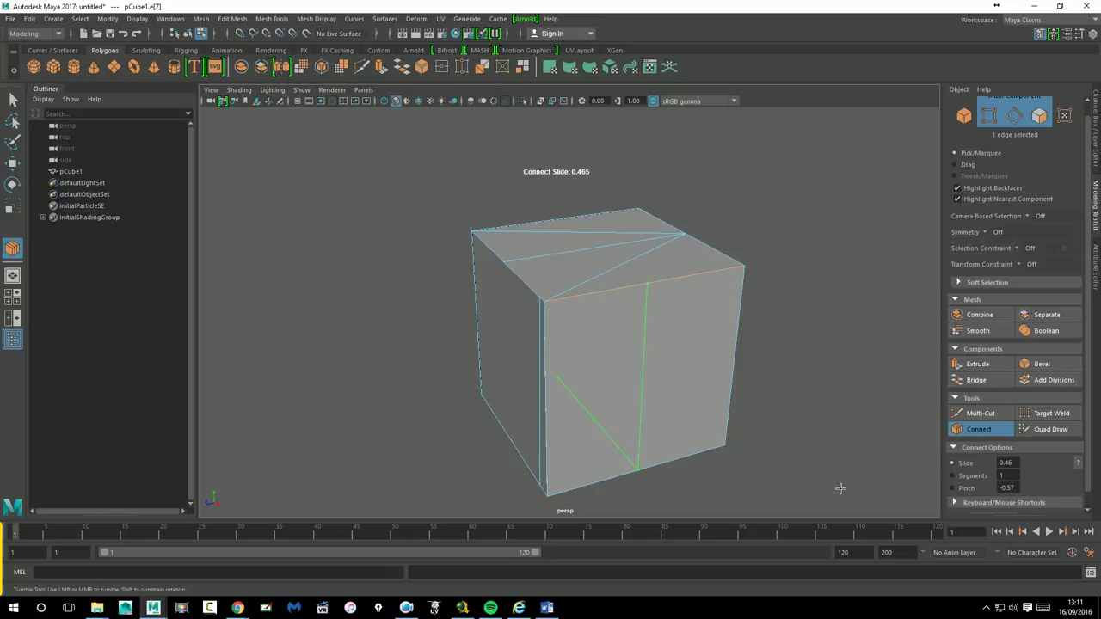
mouse_move(628, 294)
alt+mouse_down()
mouse_move(733, 336)
mouse_move(768, 336)
mouse_move(561, 437)
mouse_move(693, 390)
mouse_move(528, 322)
mouse_move(532, 361)
alt+mouse_up()
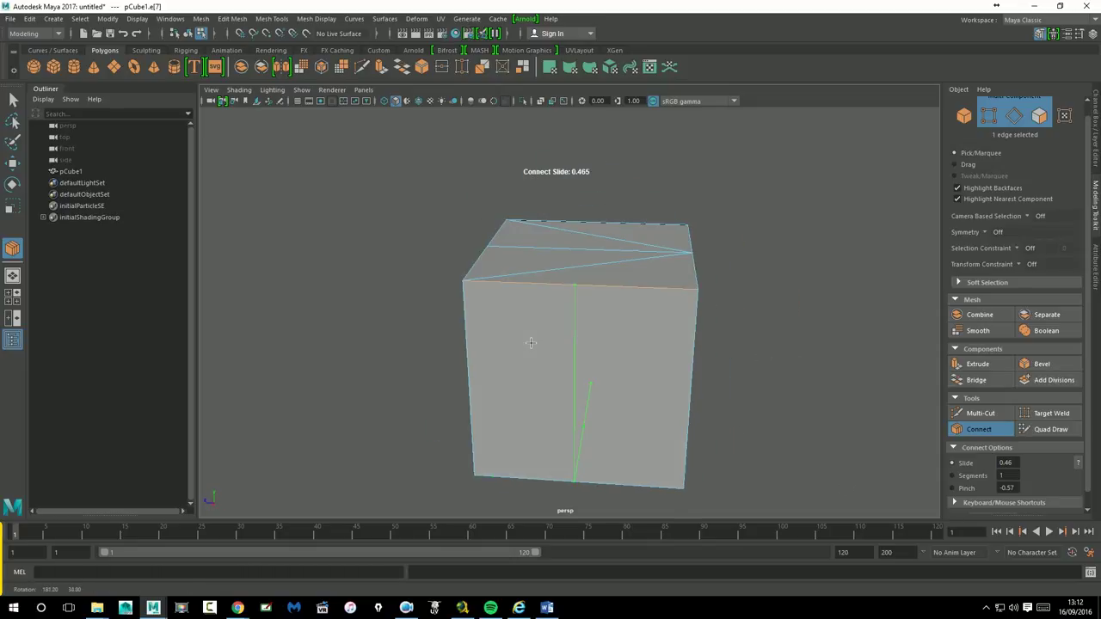
scroll(999, 468, down, 1)
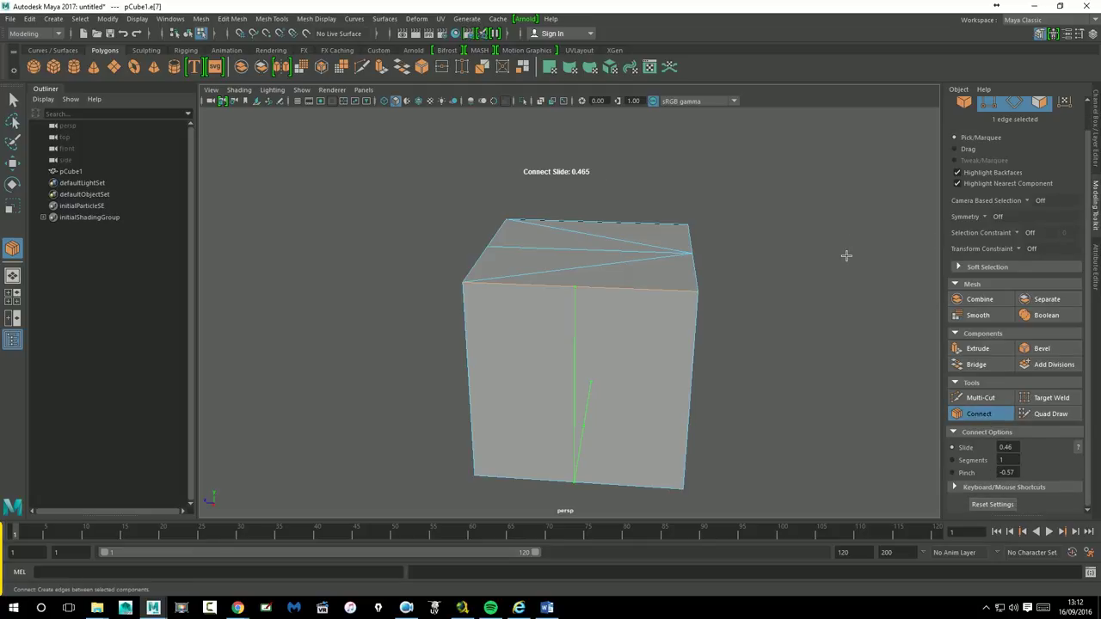
key(w)
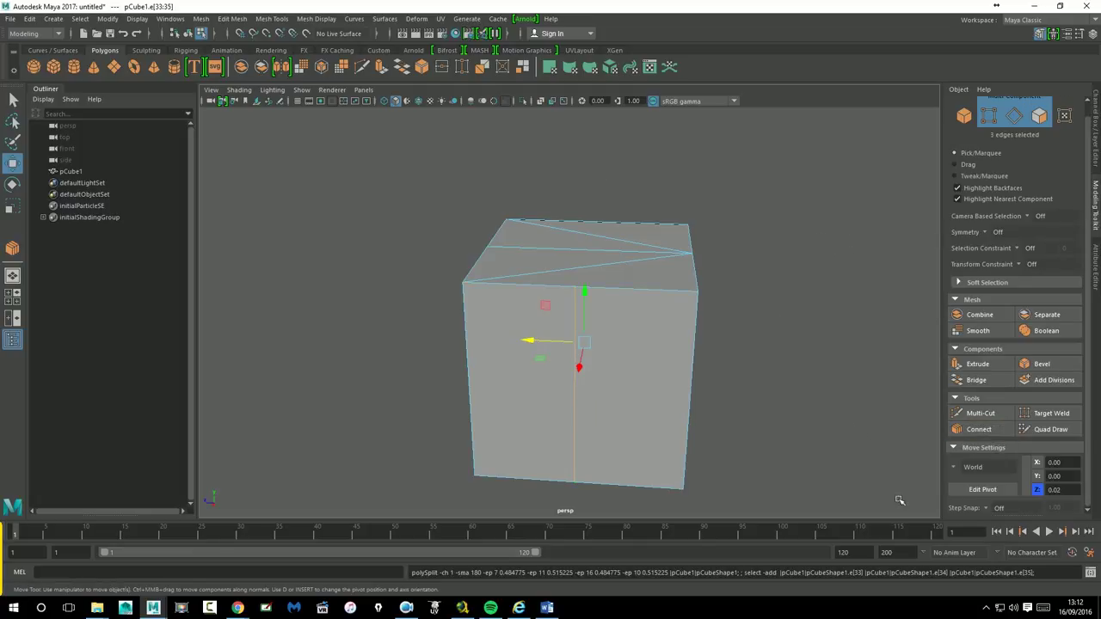
- Try Target Weld set to merge at target, then pick Quad Draw and view its shortcut help
click(1051, 413)
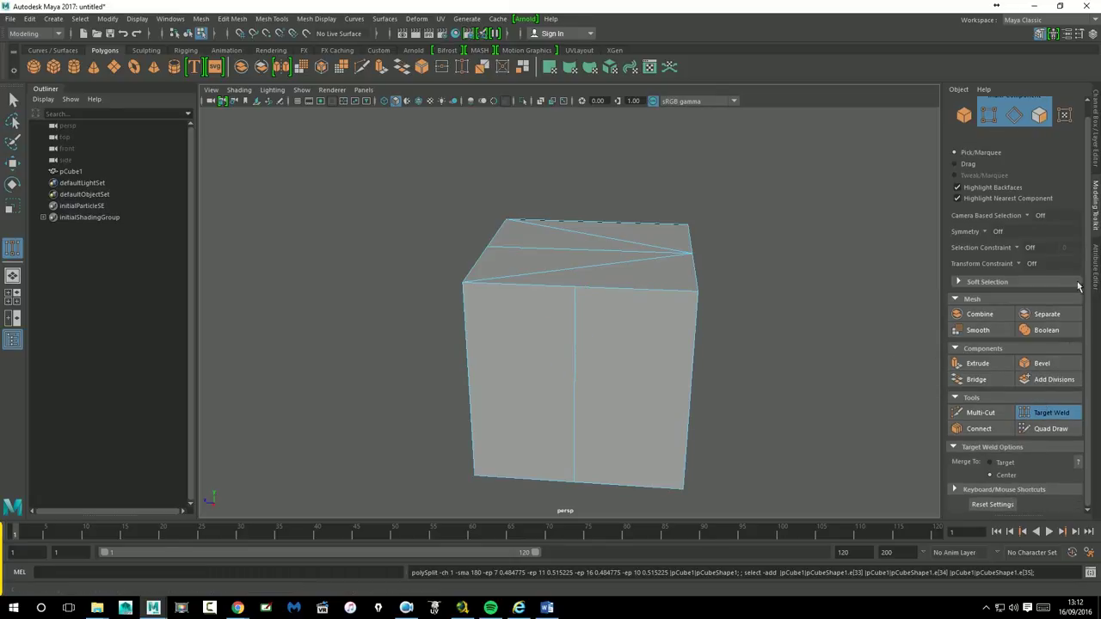
click(990, 462)
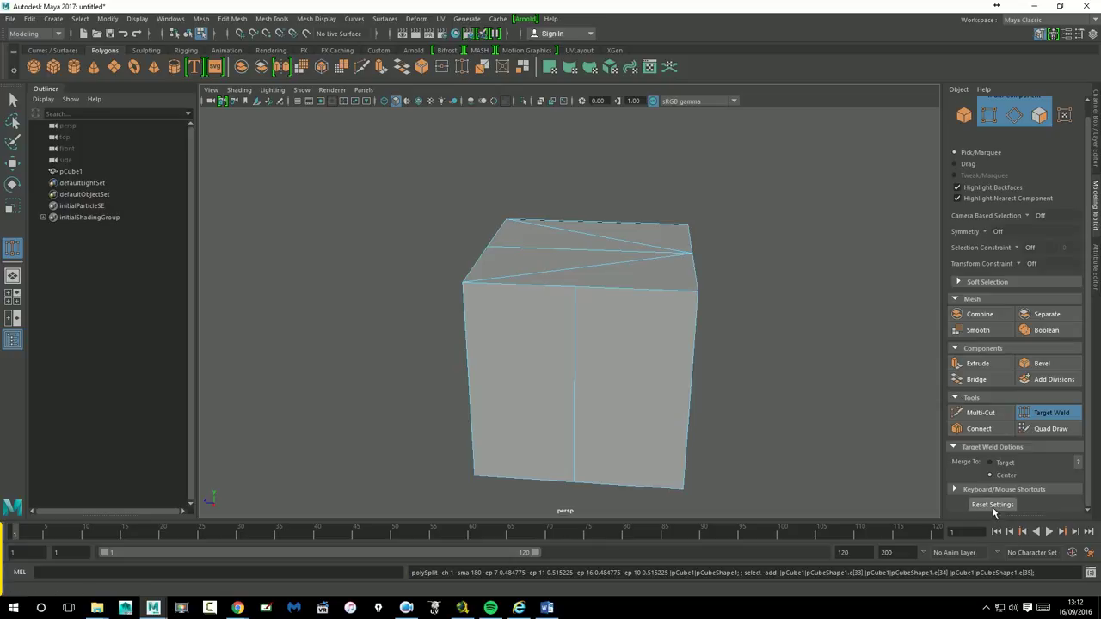
click(979, 428)
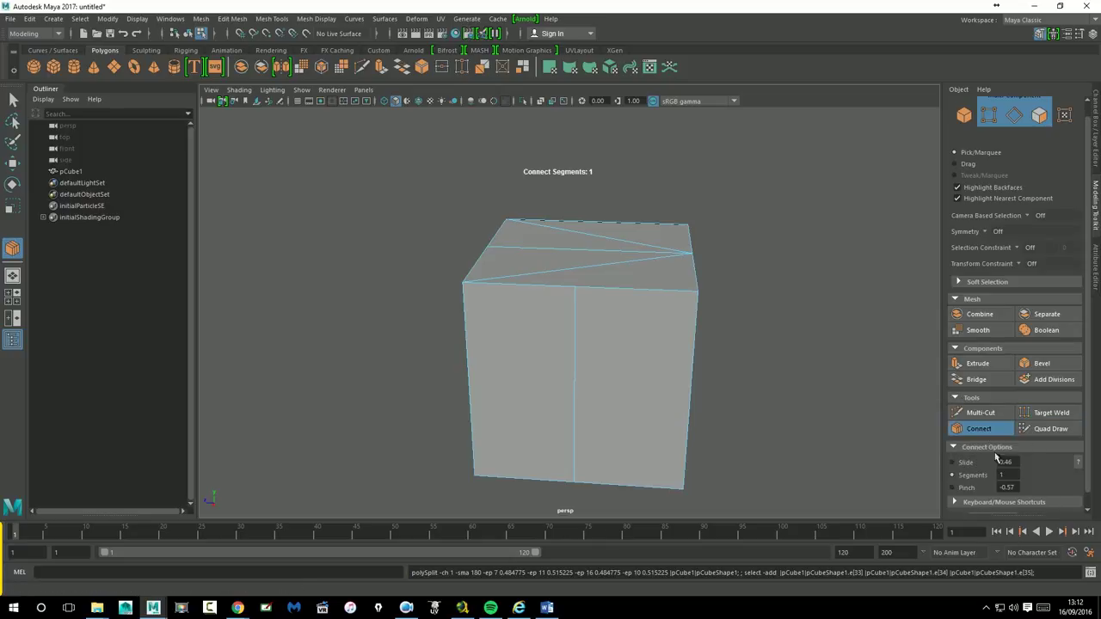
scroll(1012, 507, down, 1)
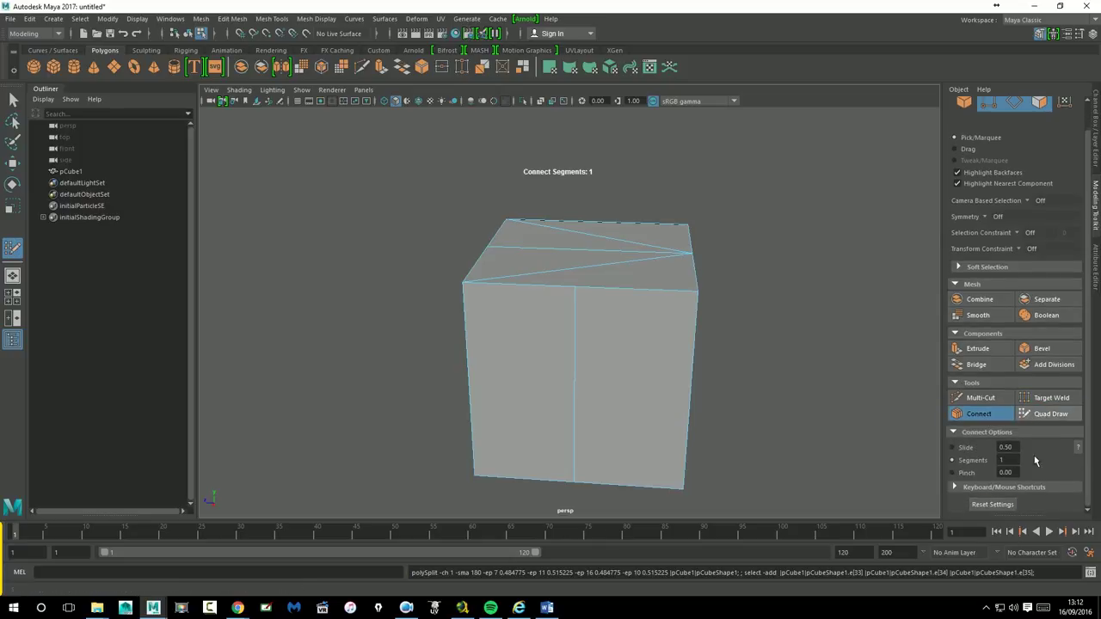
click(1047, 414)
scroll(1006, 485, down, 2)
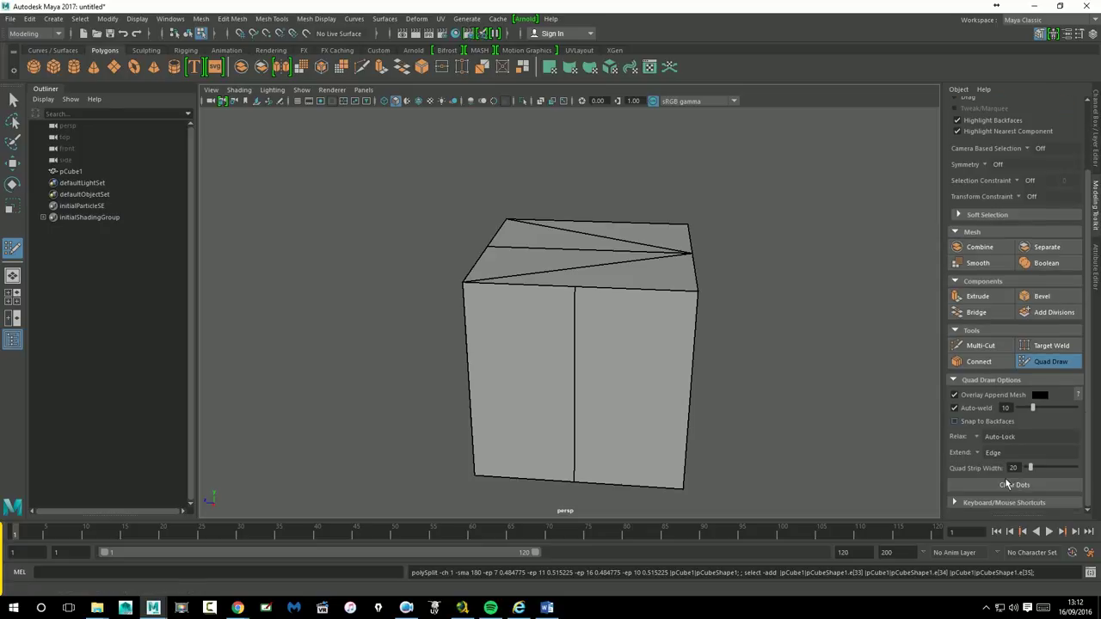
click(999, 505)
scroll(1015, 491, down, 3)
scroll(1014, 482, up, 3)
scroll(1018, 475, up, 5)
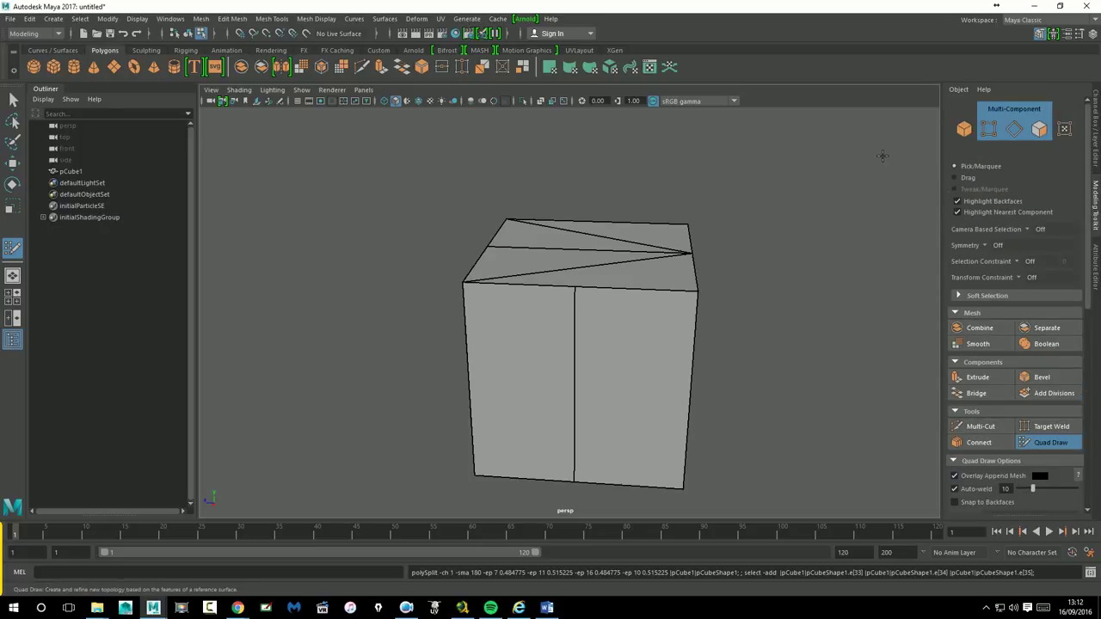
- Select the whole cube in object mode with the Move tool, then return to Quad Draw
key(F8)
click(13, 163)
mouse_move(616, 238)
alt+mouse_down()
mouse_move(642, 255)
mouse_move(625, 266)
alt+mouse_up()
click(624, 266)
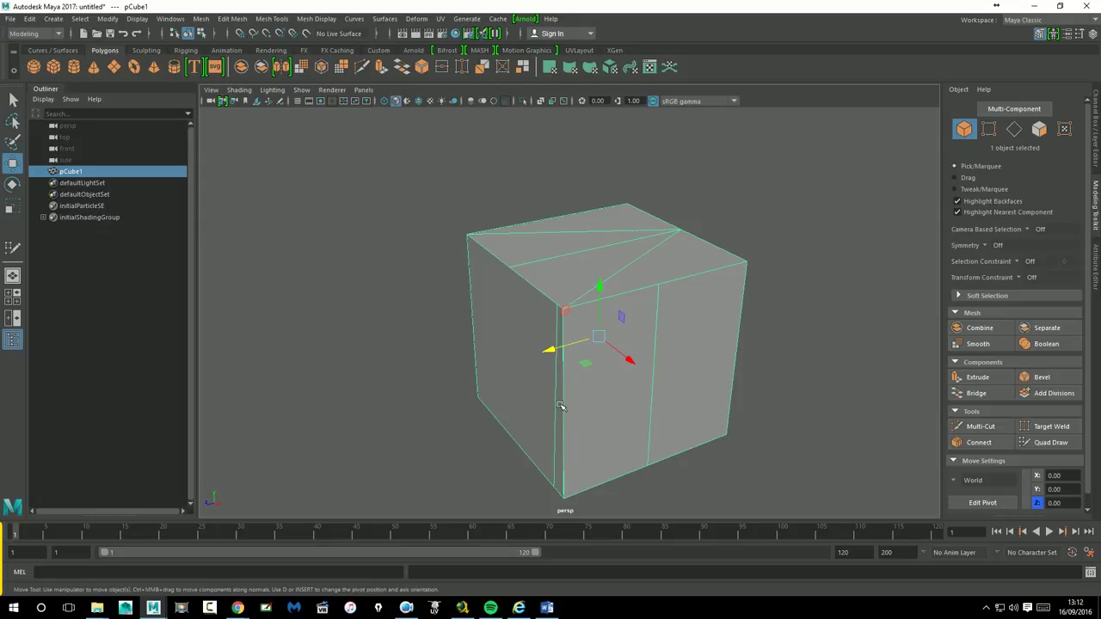
mouse_move(560, 405)
alt+mouse_down()
mouse_move(654, 422)
mouse_move(602, 373)
alt+mouse_up()
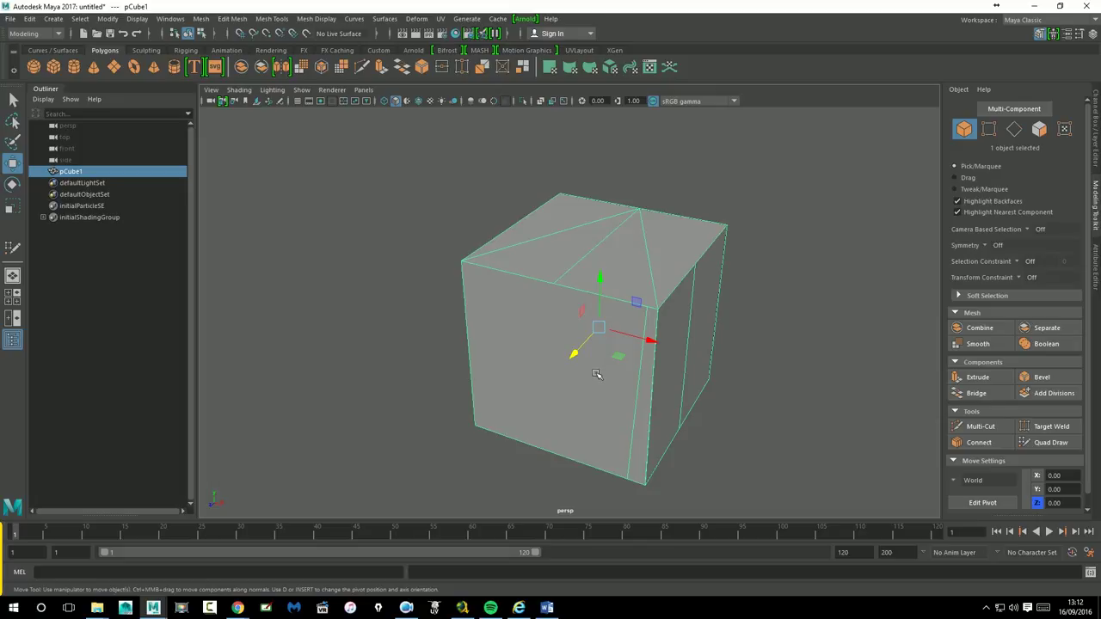
alt+drag(630, 330, 659, 329)
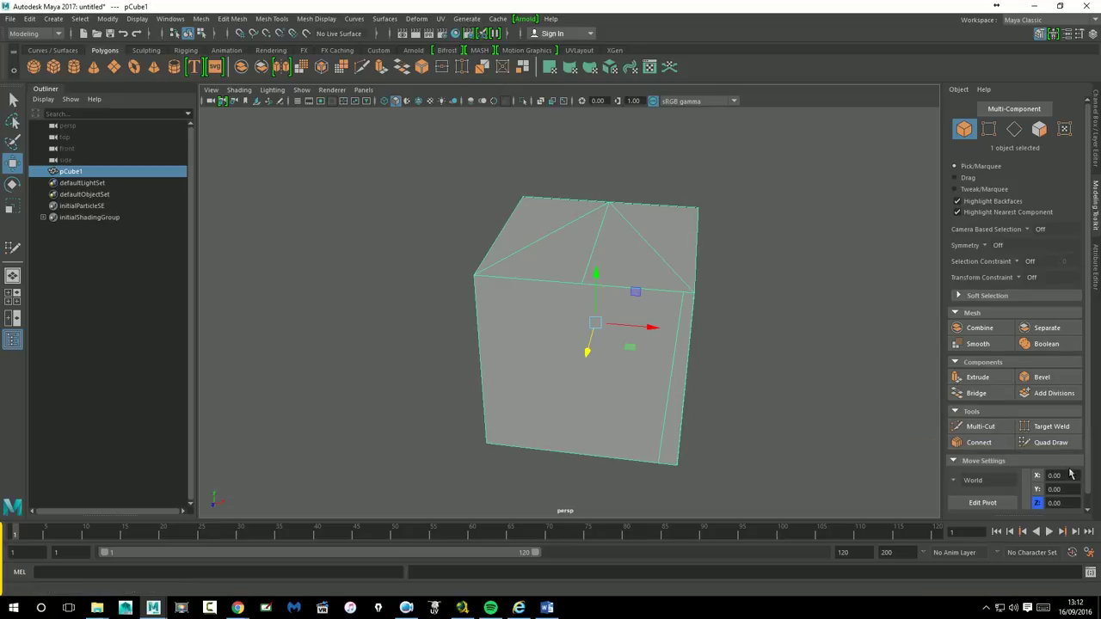
click(1041, 445)
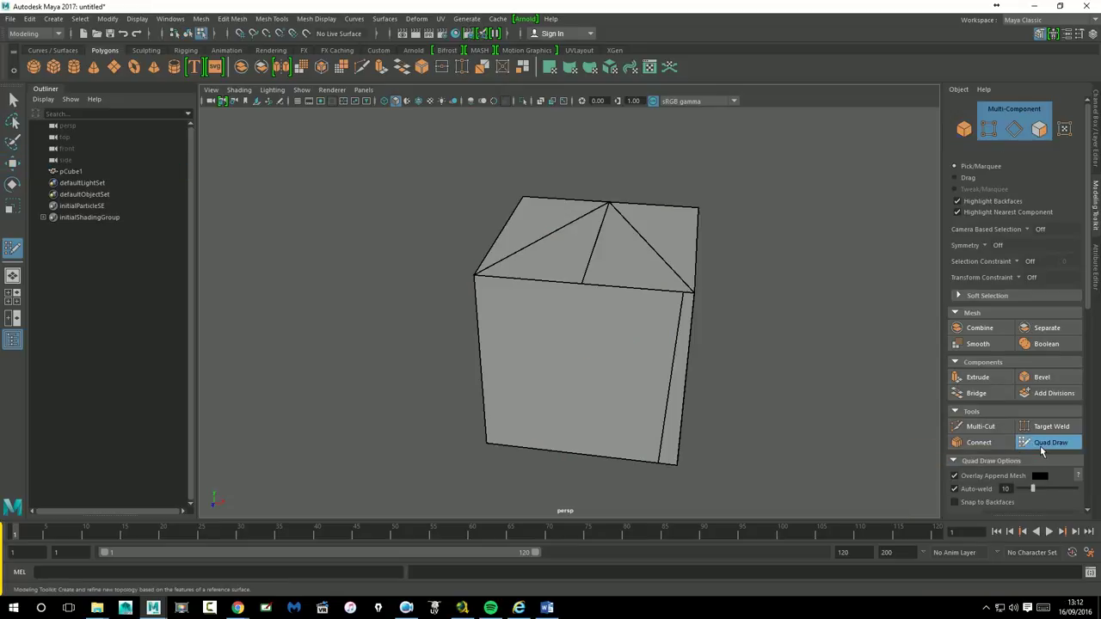
- Drag the midpoint vertex on the cube's front top edge to a new position
mouse_move(774, 307)
alt+mouse_down()
mouse_move(803, 356)
mouse_move(683, 311)
mouse_move(729, 294)
alt+mouse_up()
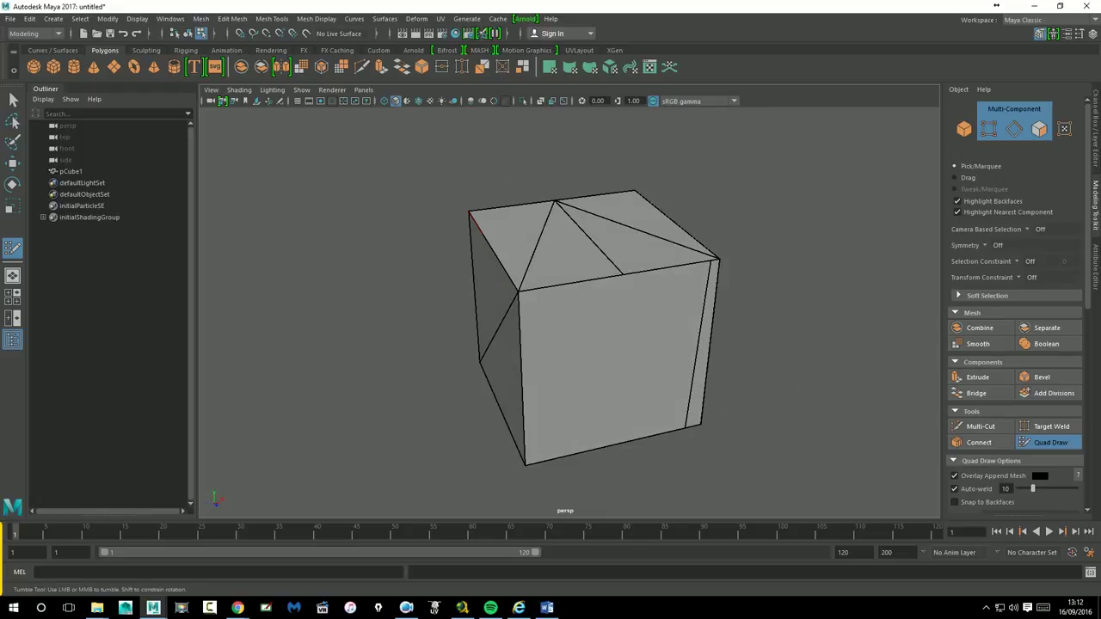
alt+drag(817, 421, 779, 417)
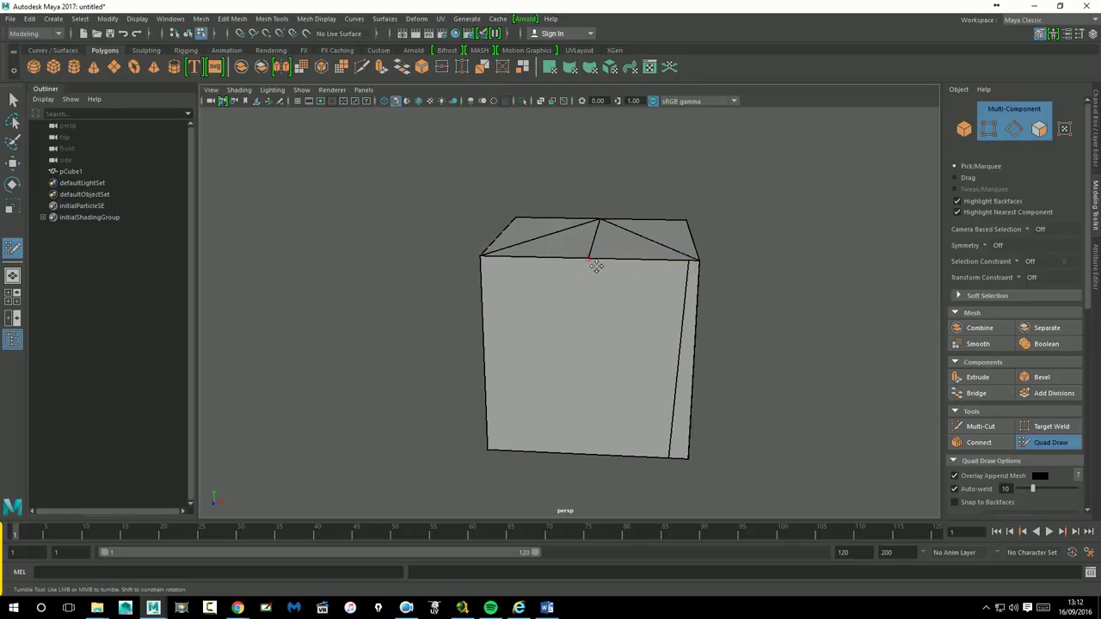
mouse_move(589, 258)
mouse_down()
mouse_move(582, 278)
mouse_move(733, 319)
mouse_up()
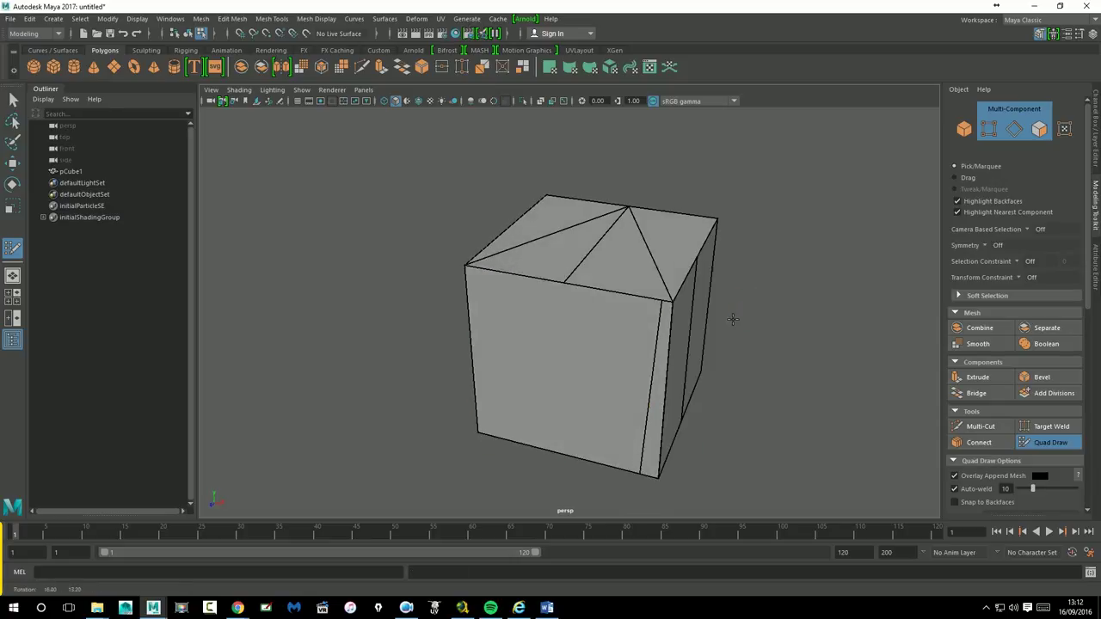
- Select the cube in Object Mode and delete it, leaving an empty viewport
alt+drag(536, 362, 539, 353)
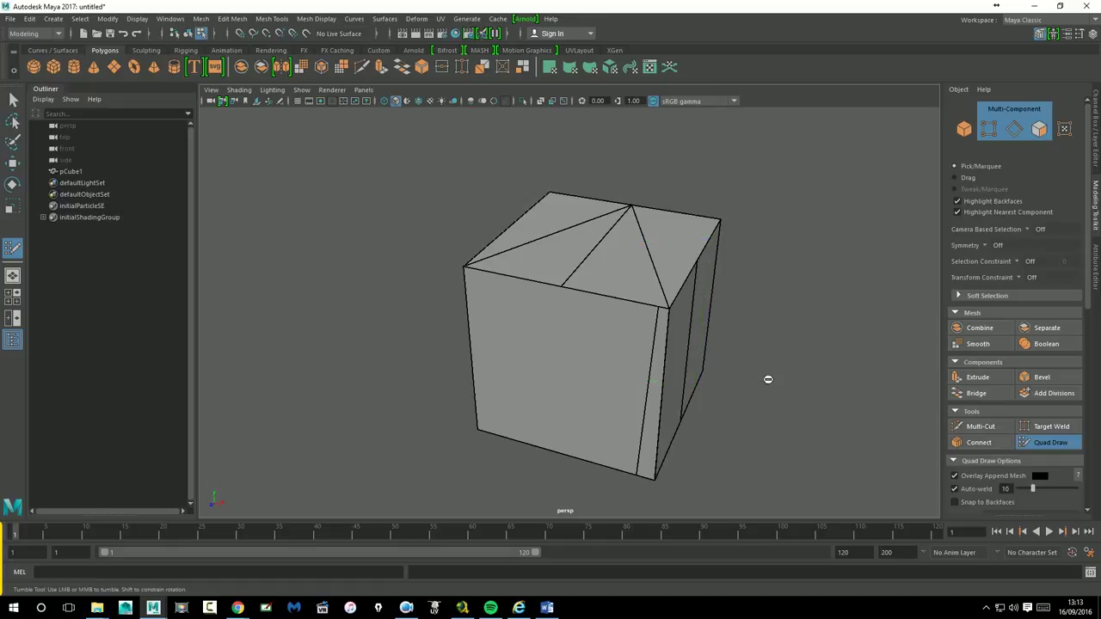
alt+drag(769, 378, 831, 356)
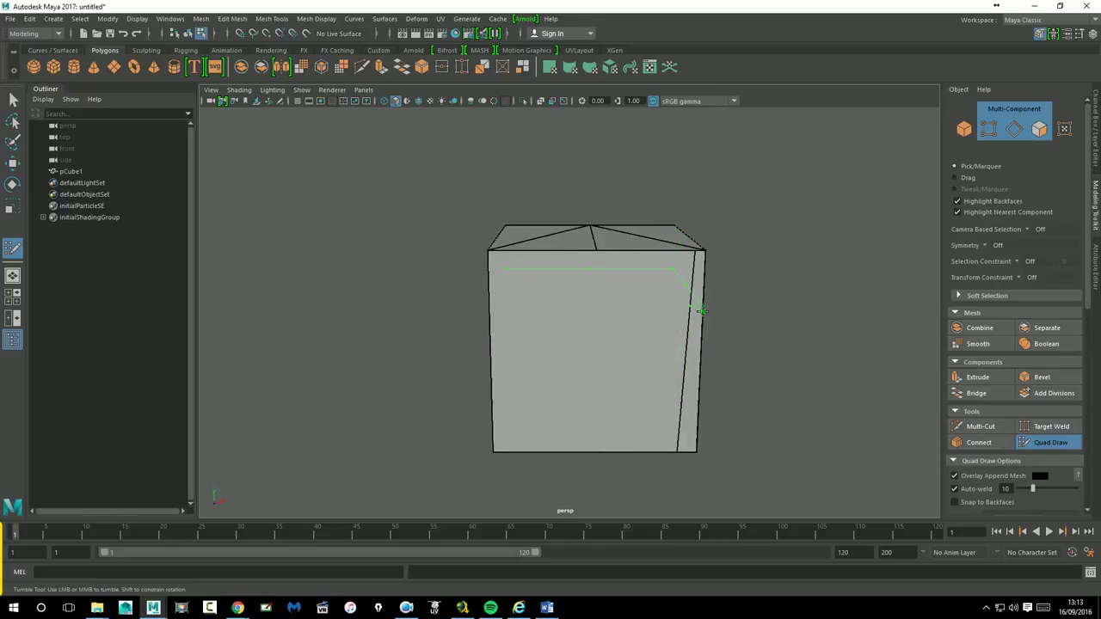
click(13, 162)
right_drag(609, 323, 641, 297)
key(ctrl+h)
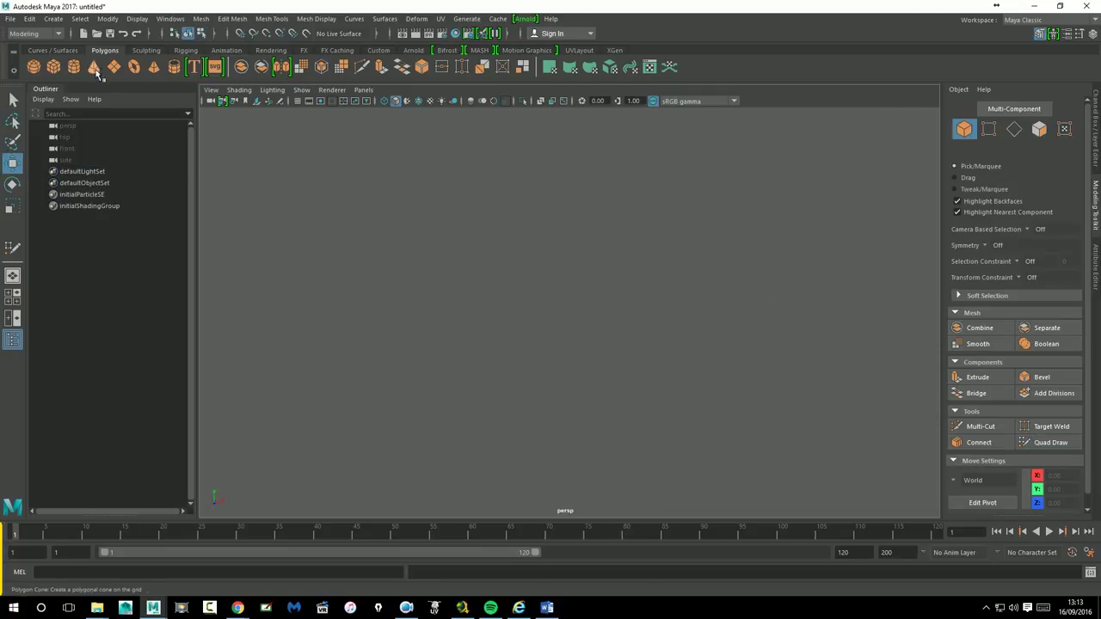
- Restore the cube, activate Quad Draw, and insert edge loops near its top and middle
key(shift+h)
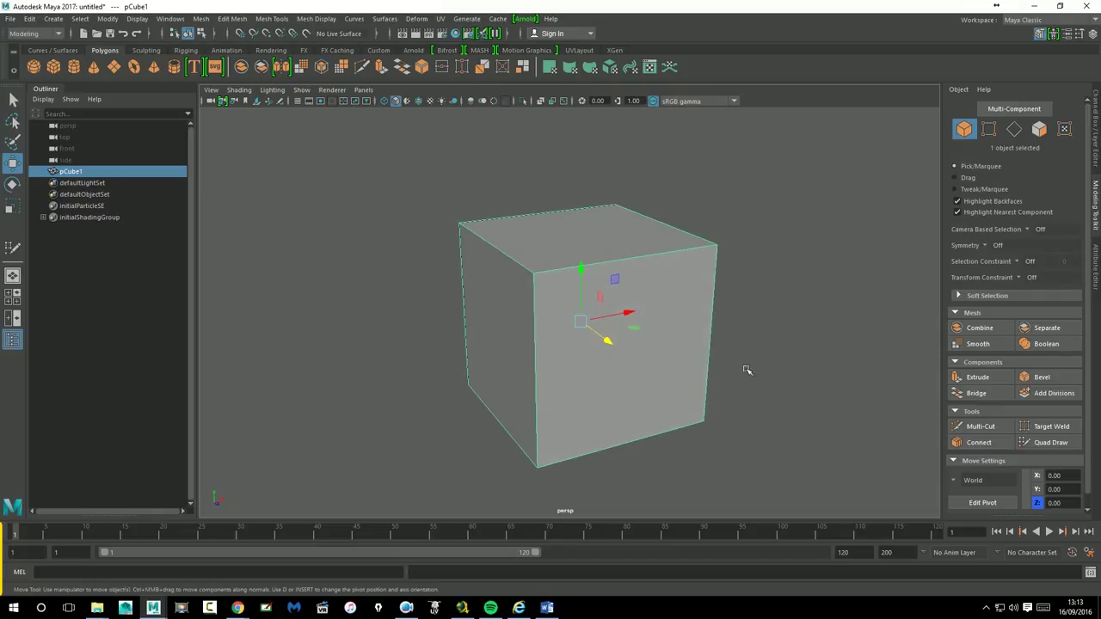
click(1046, 442)
mouse_move(602, 335)
alt+mouse_down()
mouse_move(713, 306)
mouse_move(713, 319)
alt+mouse_up()
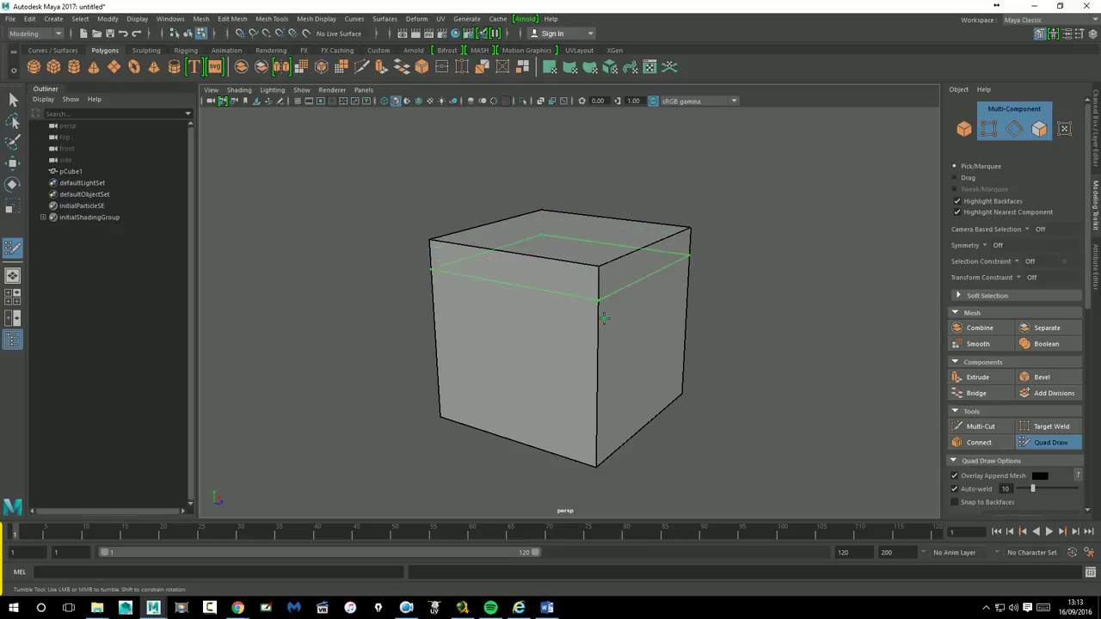
ctrl+click(603, 289)
ctrl+click(641, 334)
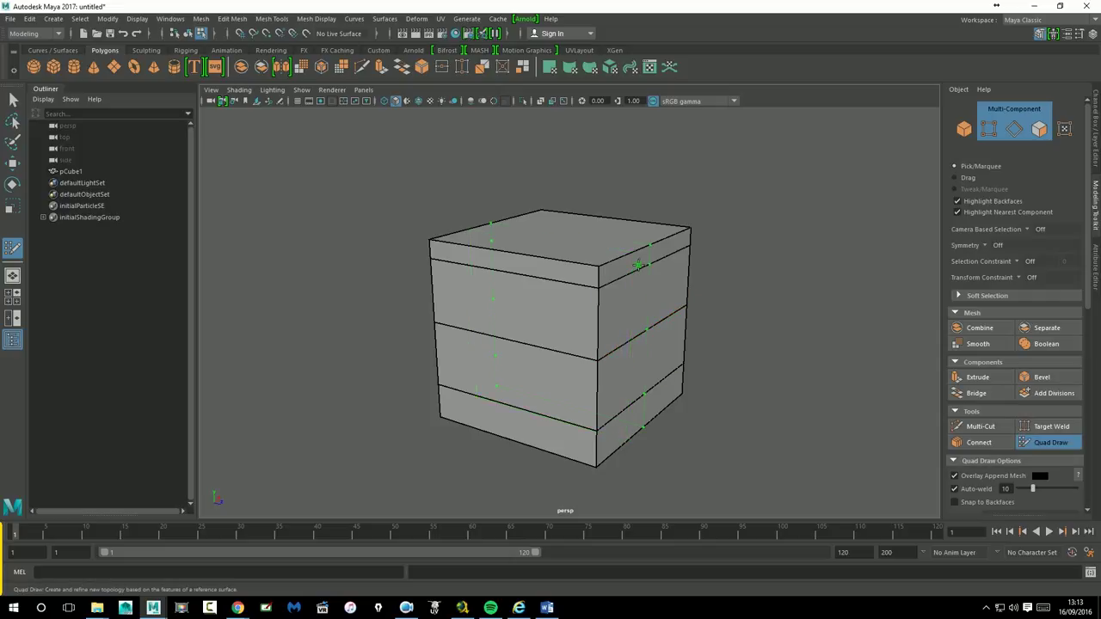
- Pull the cube's top-right corner outward, then undo that deformation
shift+drag(682, 255, 805, 356)
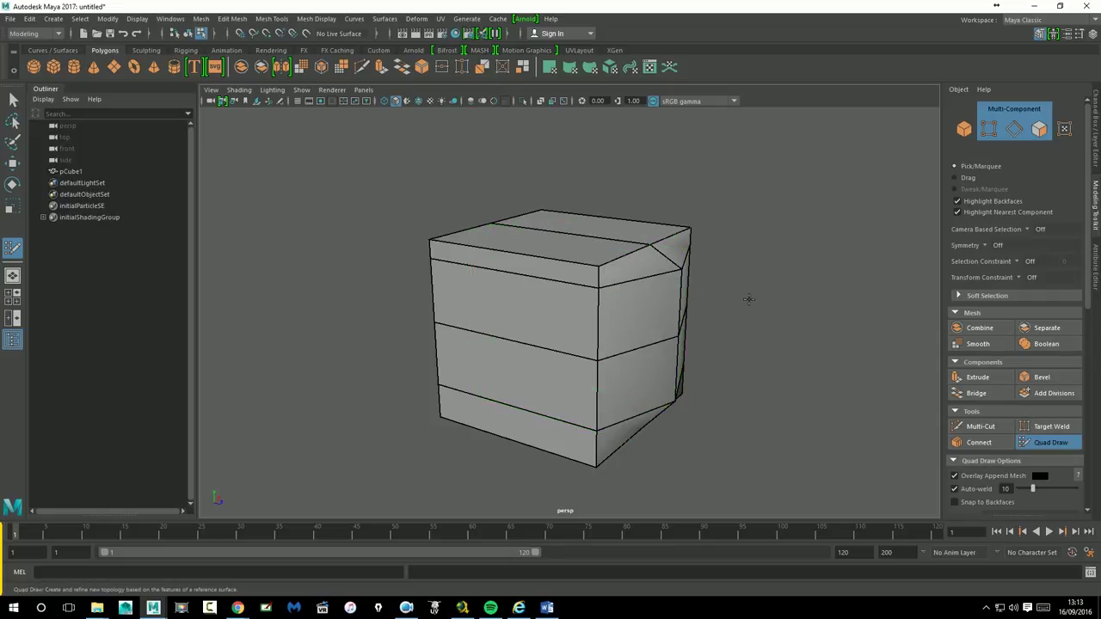
alt+drag(748, 299, 760, 344)
key(ctrl+z)
alt+drag(779, 410, 777, 369)
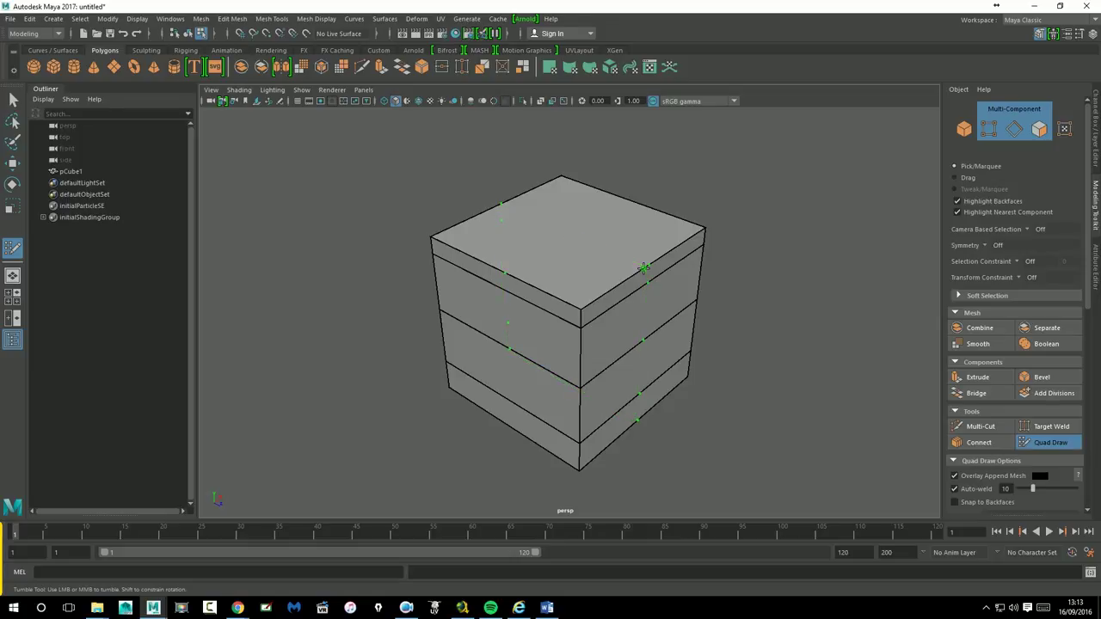
- Pull a vertex on the cube's right side outward and insert another horizontal edge loop
drag(643, 268, 677, 293)
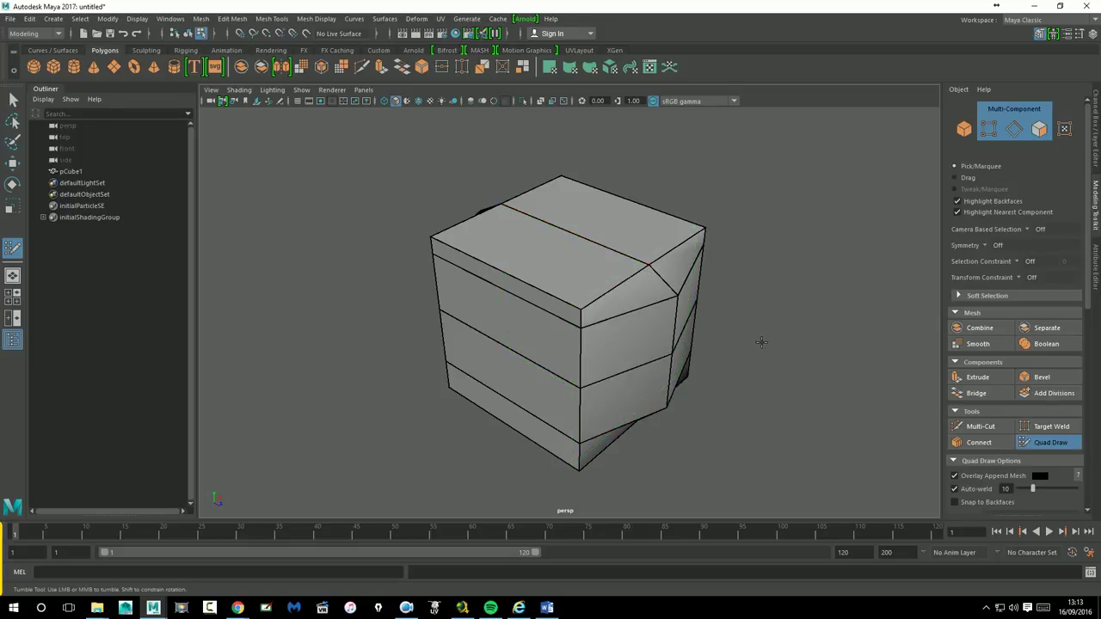
alt+drag(761, 341, 837, 321)
mouse_move(438, 288)
alt+mouse_down()
mouse_move(794, 347)
mouse_move(427, 408)
alt+mouse_up()
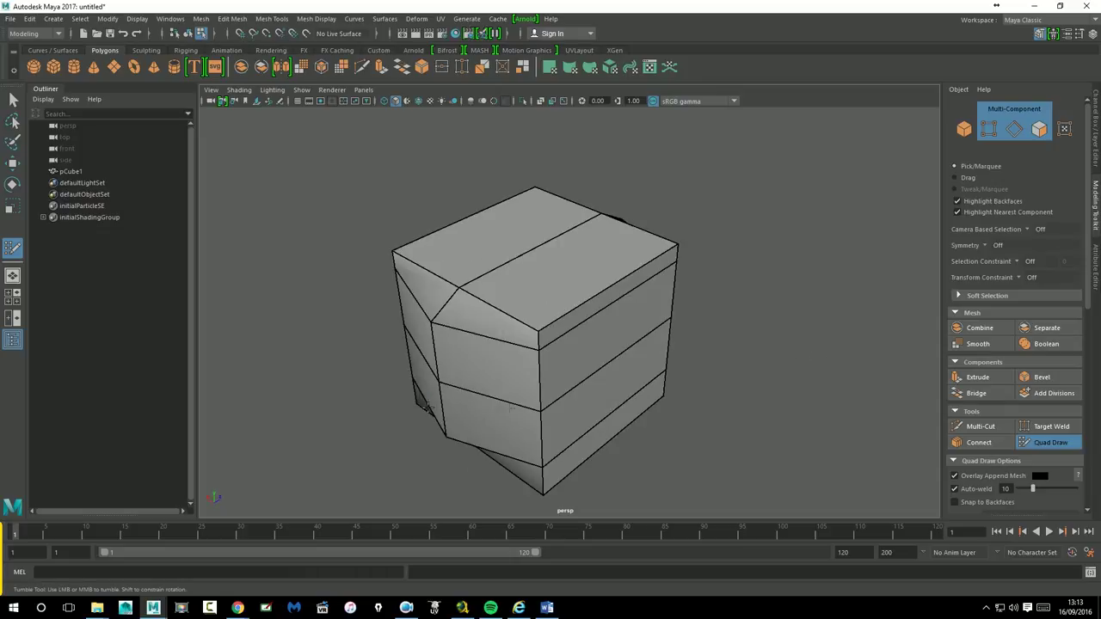
mouse_move(427, 370)
alt+mouse_down()
mouse_move(742, 393)
mouse_move(577, 262)
mouse_move(745, 386)
mouse_move(876, 382)
mouse_move(495, 346)
alt+mouse_up()
ctrl+click(493, 347)
- Add another horizontal edge loop and two more loops near the mesh bottom
alt+drag(565, 344, 619, 412)
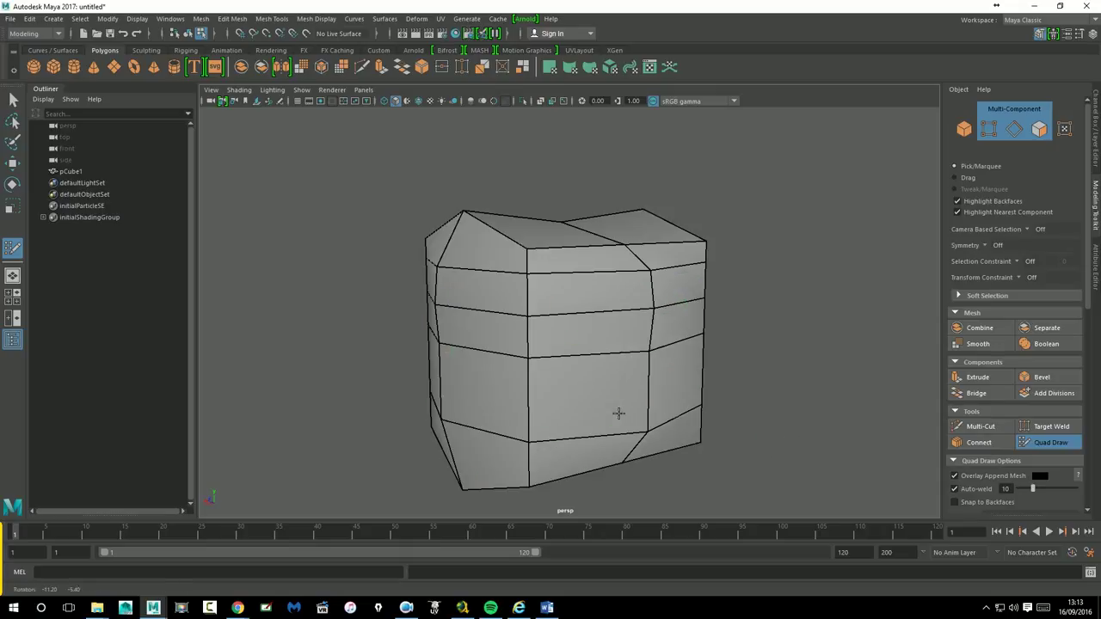
ctrl+click(499, 398)
mouse_move(763, 469)
alt+mouse_down()
mouse_move(564, 318)
mouse_move(719, 381)
mouse_move(745, 300)
mouse_move(503, 244)
alt+mouse_up()
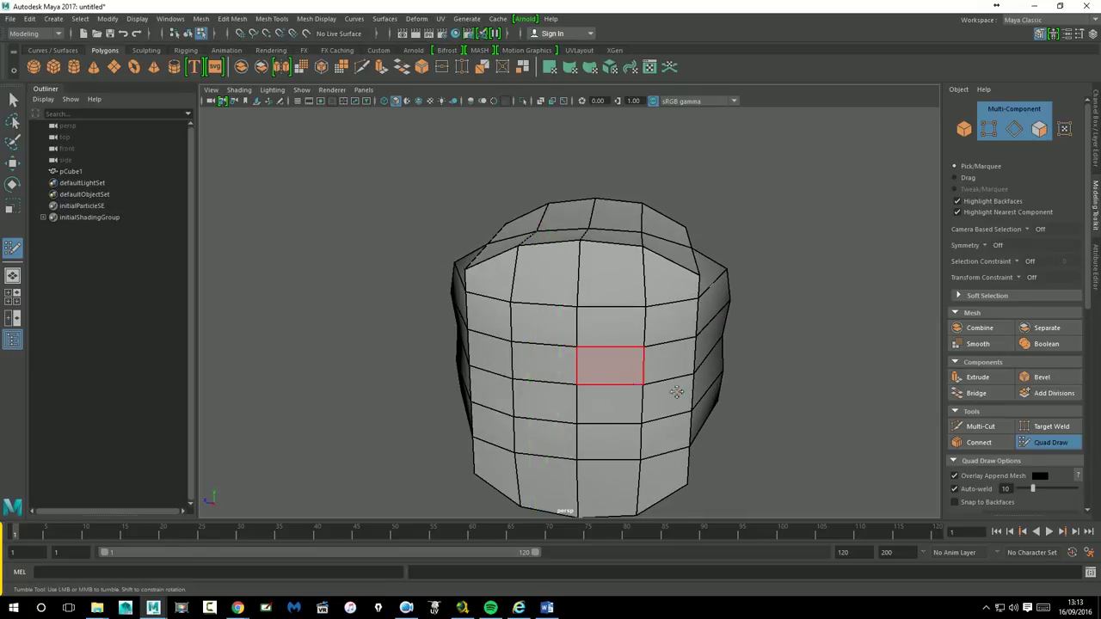
alt+drag(679, 388, 705, 288)
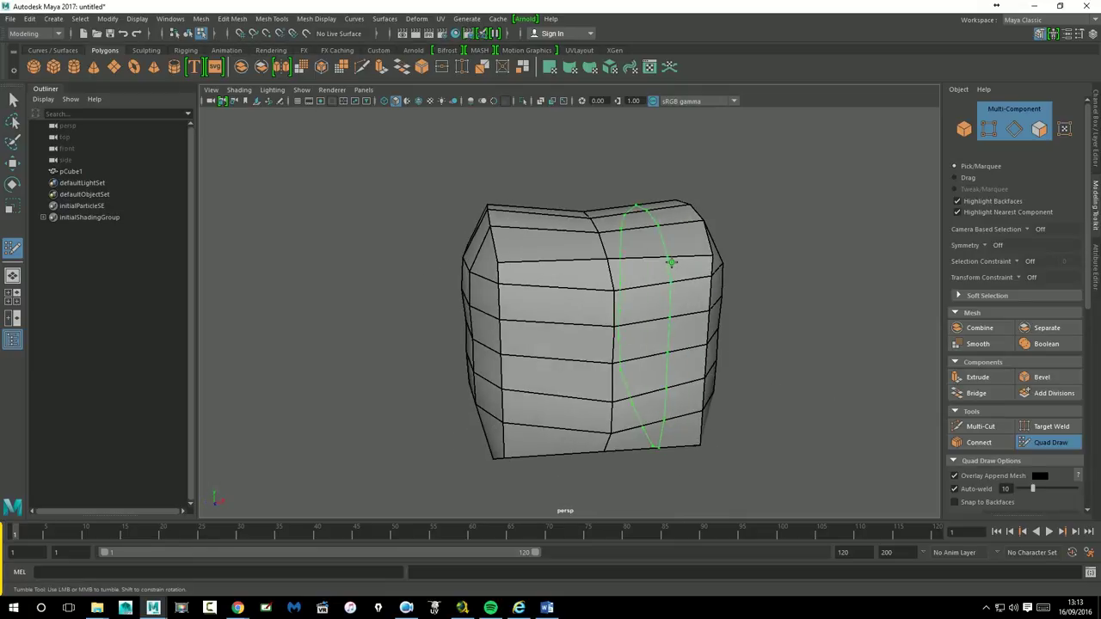
mouse_move(737, 442)
alt+mouse_down()
mouse_move(737, 422)
mouse_move(749, 435)
mouse_move(739, 434)
alt+mouse_up()
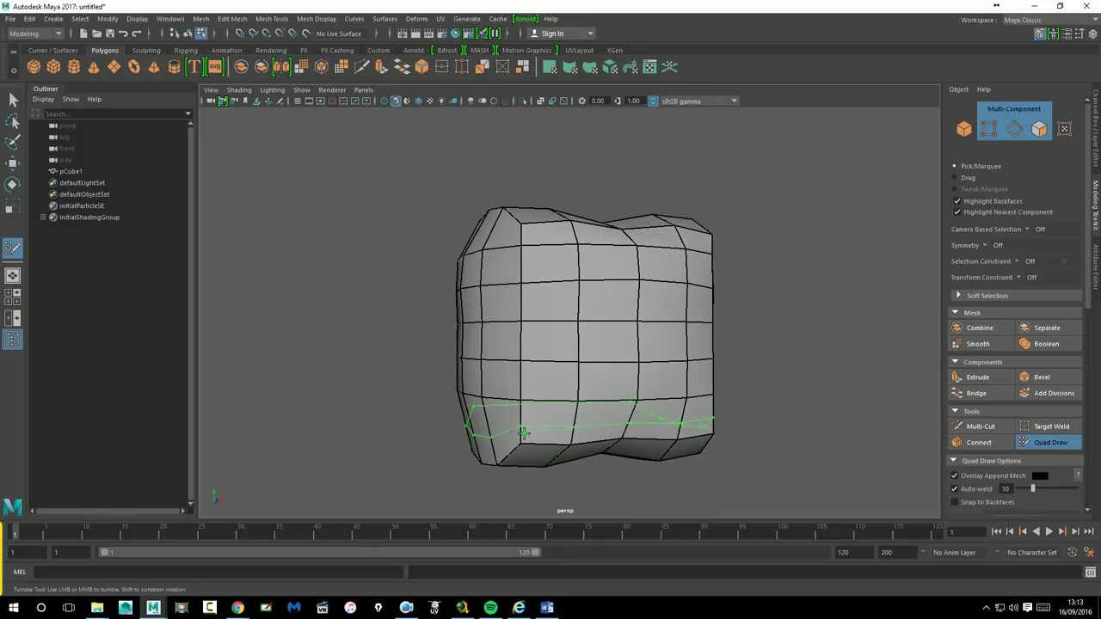
ctrl+click(522, 426)
ctrl+click(523, 433)
- Undo the last face deletion and delete a face on the mesh's front instead
alt+drag(765, 420, 672, 280)
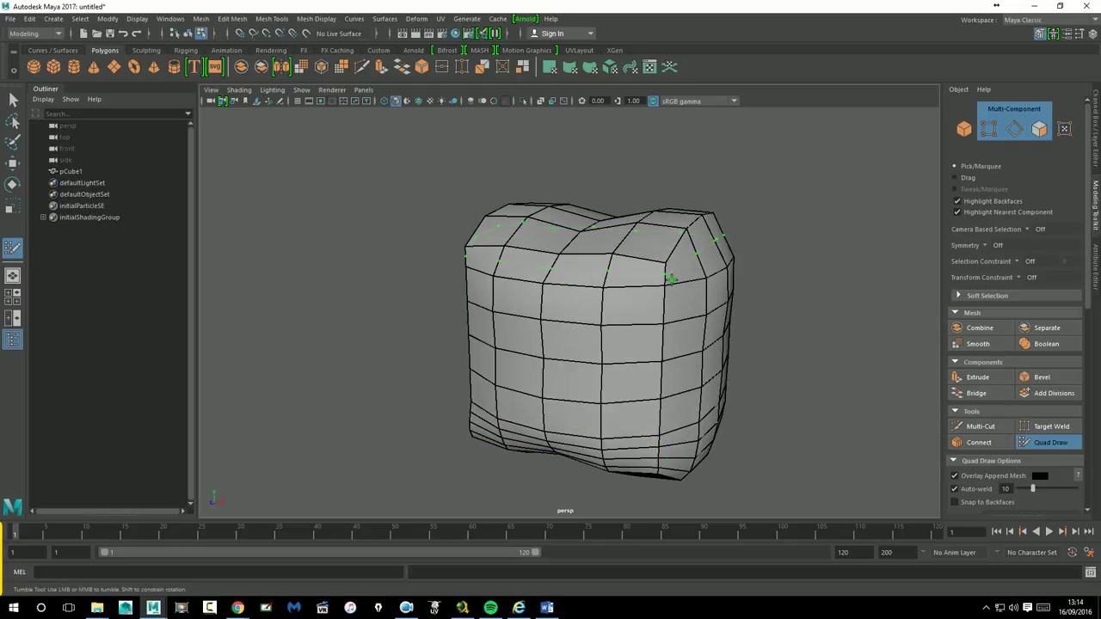
alt+drag(749, 233, 567, 220)
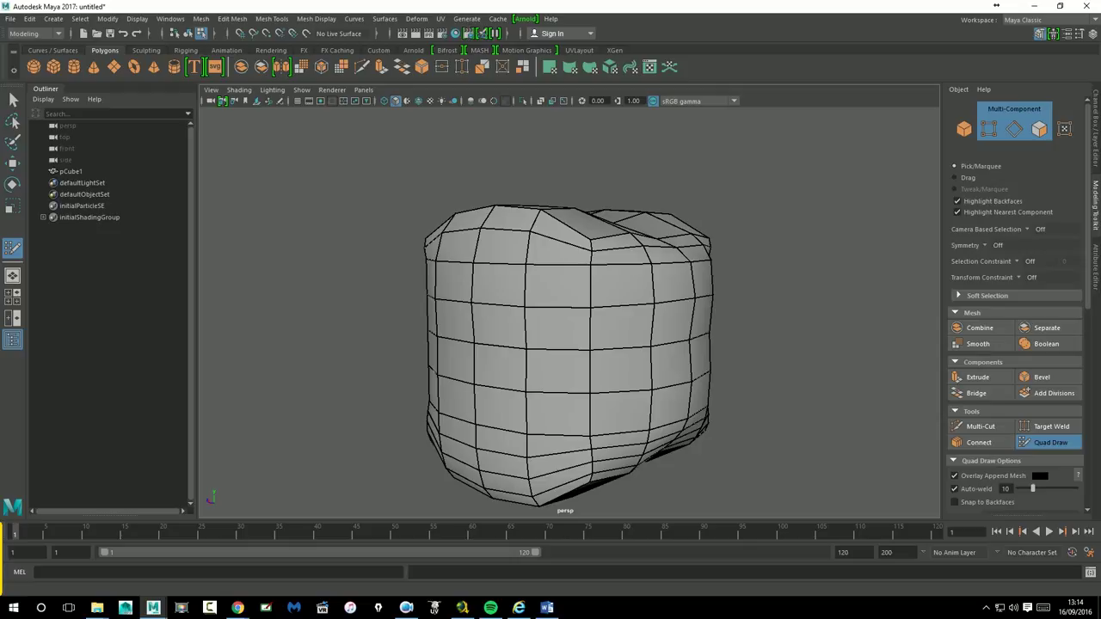
key(ctrl+z)
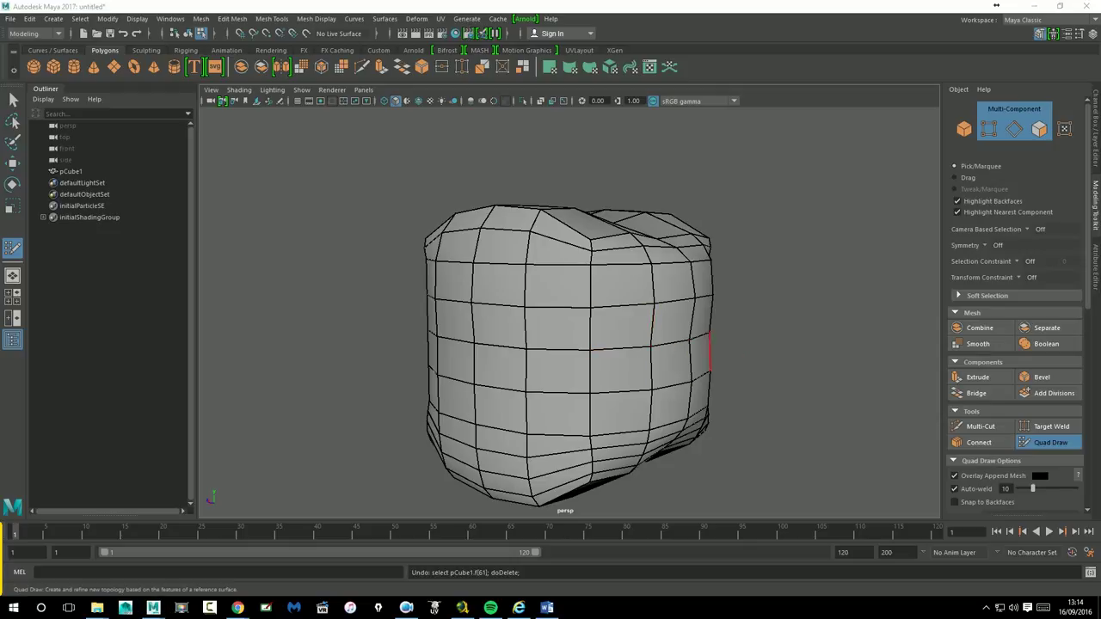
alt+drag(709, 348, 528, 325)
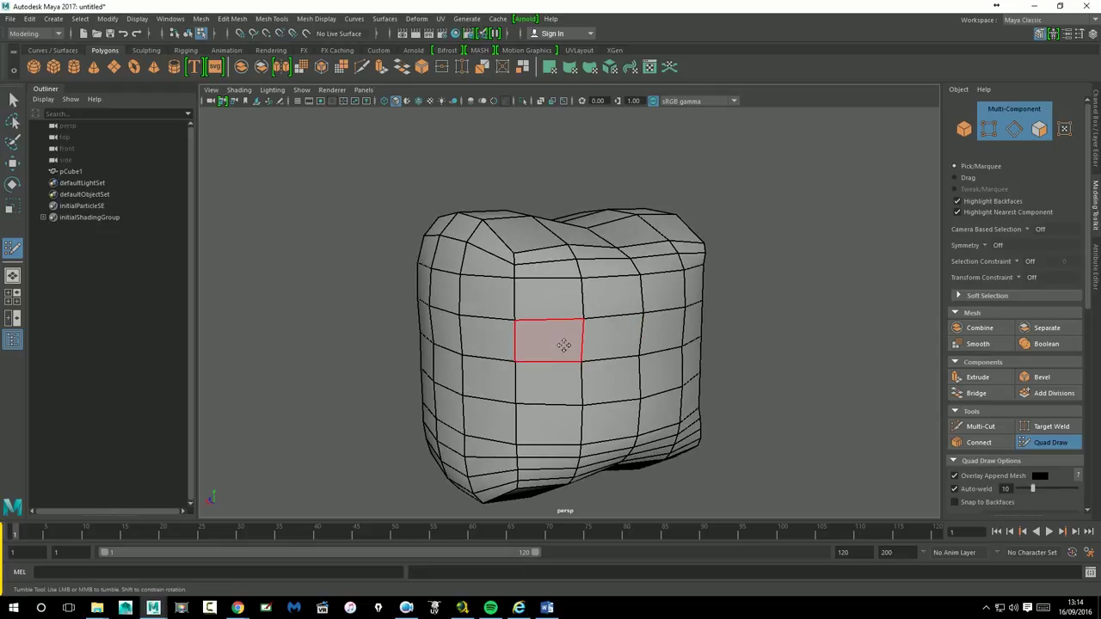
ctrl+shift+click(562, 344)
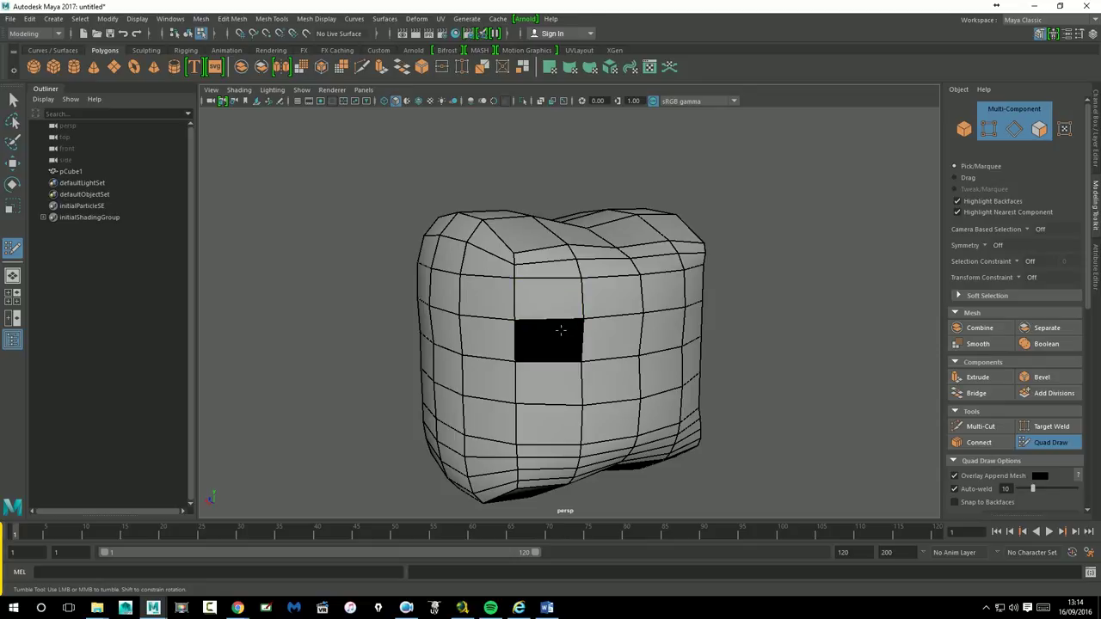
- Undo trial pulls on the hole's top and right edges, then orbit to inspect the clean opening
mouse_move(562, 328)
mouse_down()
mouse_move(562, 346)
mouse_move(556, 312)
mouse_up()
key(ctrl+z)
mouse_move(619, 317)
mouse_down()
mouse_move(624, 348)
mouse_move(643, 335)
mouse_up()
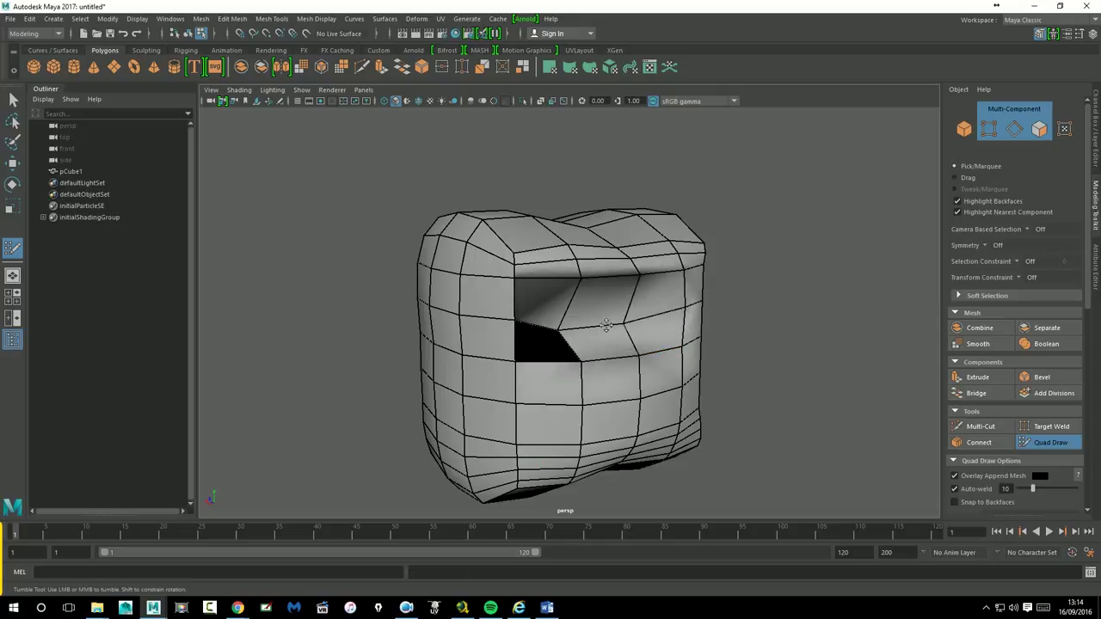
key(ctrl+z)
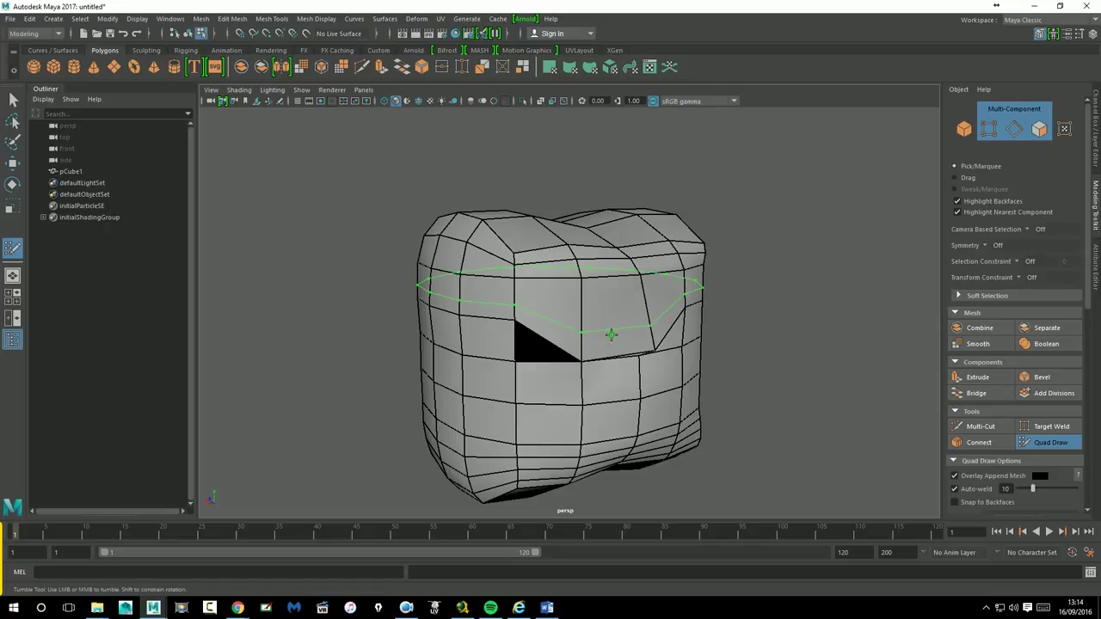
key(ctrl+z)
alt+drag(749, 351, 795, 361)
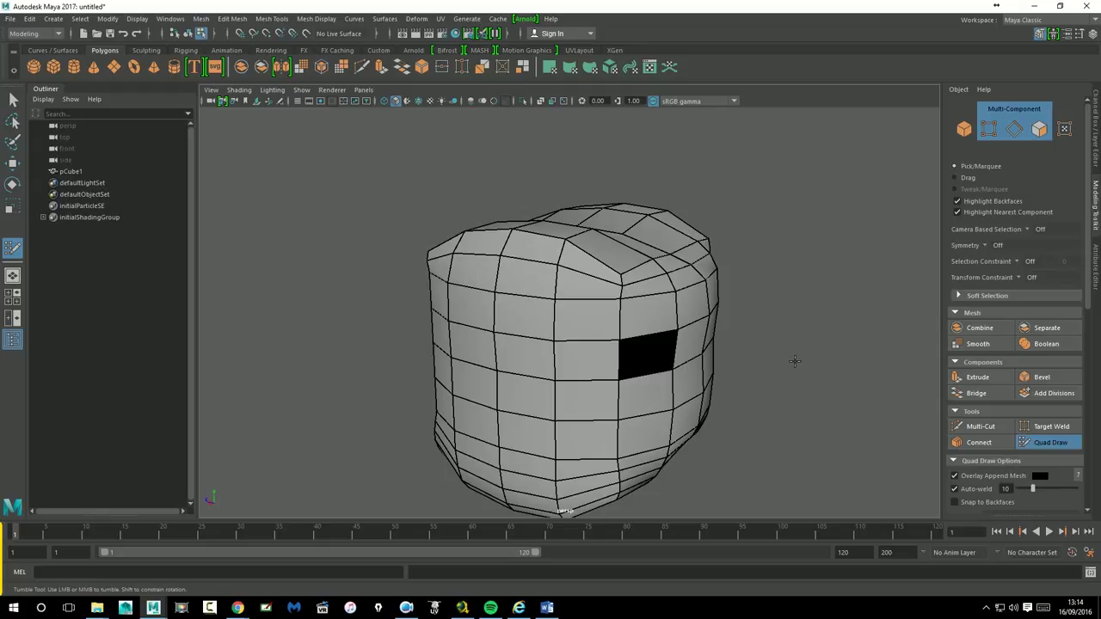
mouse_move(760, 264)
alt+mouse_down()
mouse_move(714, 231)
mouse_move(668, 312)
mouse_move(755, 318)
mouse_move(650, 304)
alt+mouse_up()
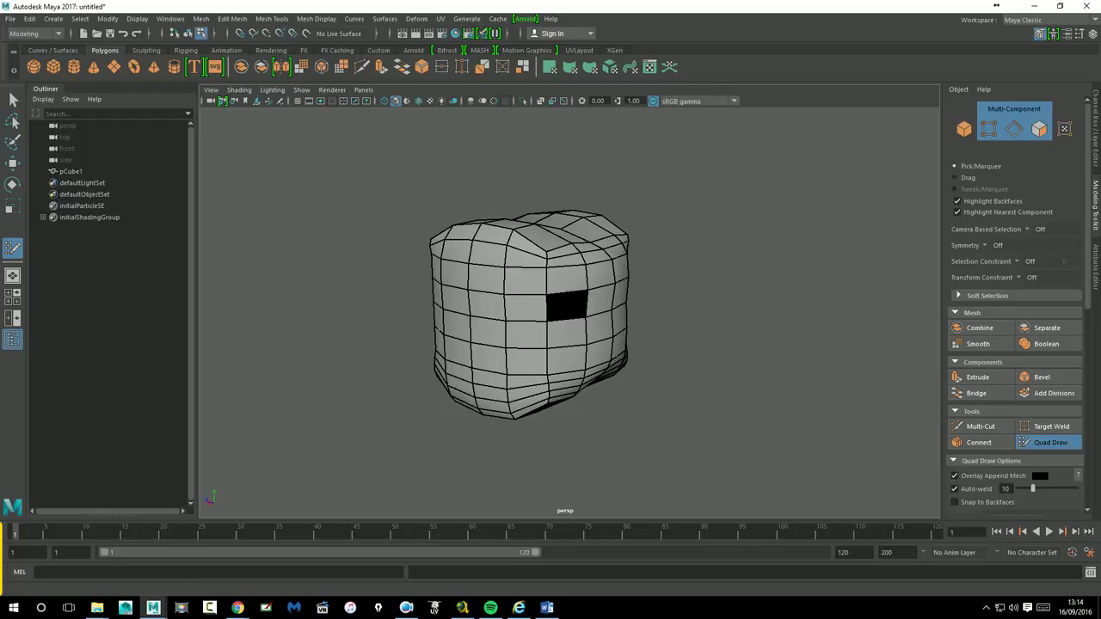
alt+drag(563, 301, 573, 303)
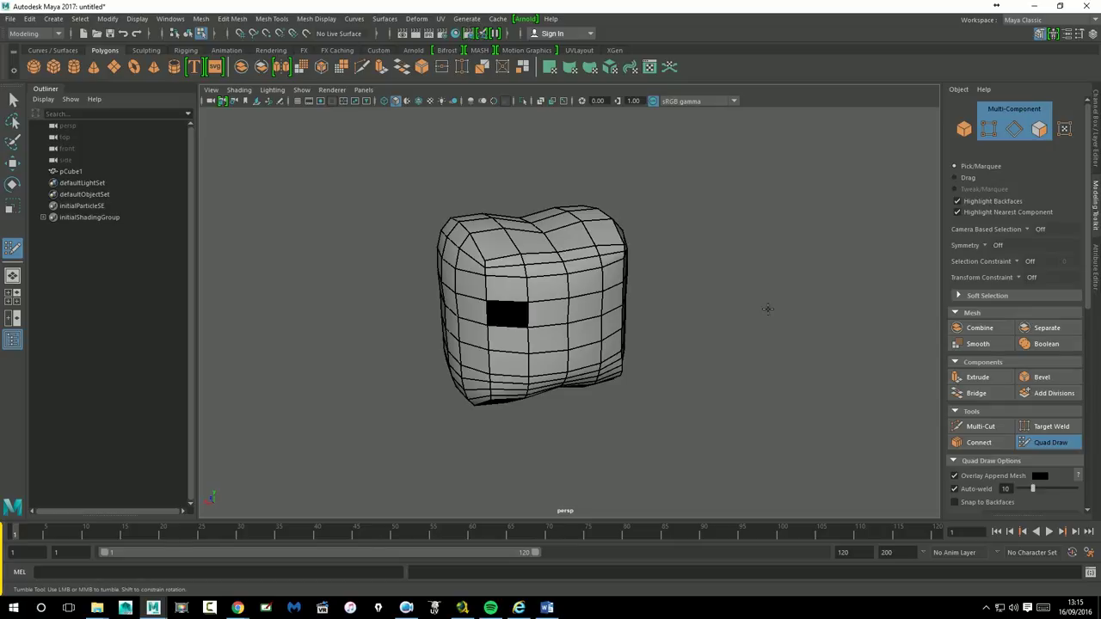
- Delete the retopology cube and create a polygon sphere smoothed twice
click(12, 163)
right_drag(548, 268, 590, 256)
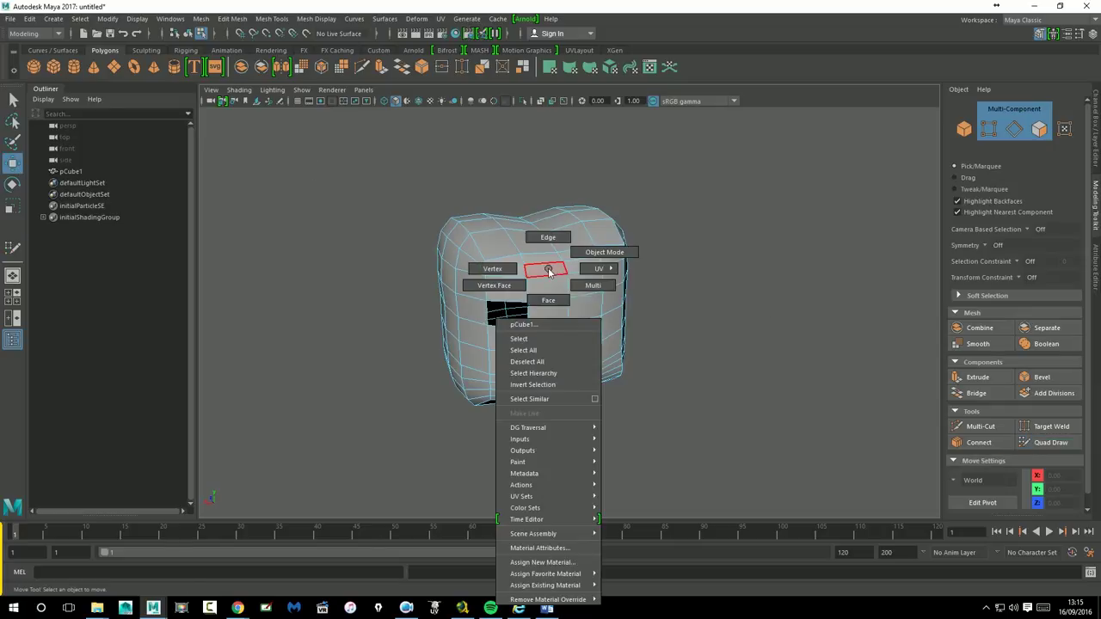
key(Delete)
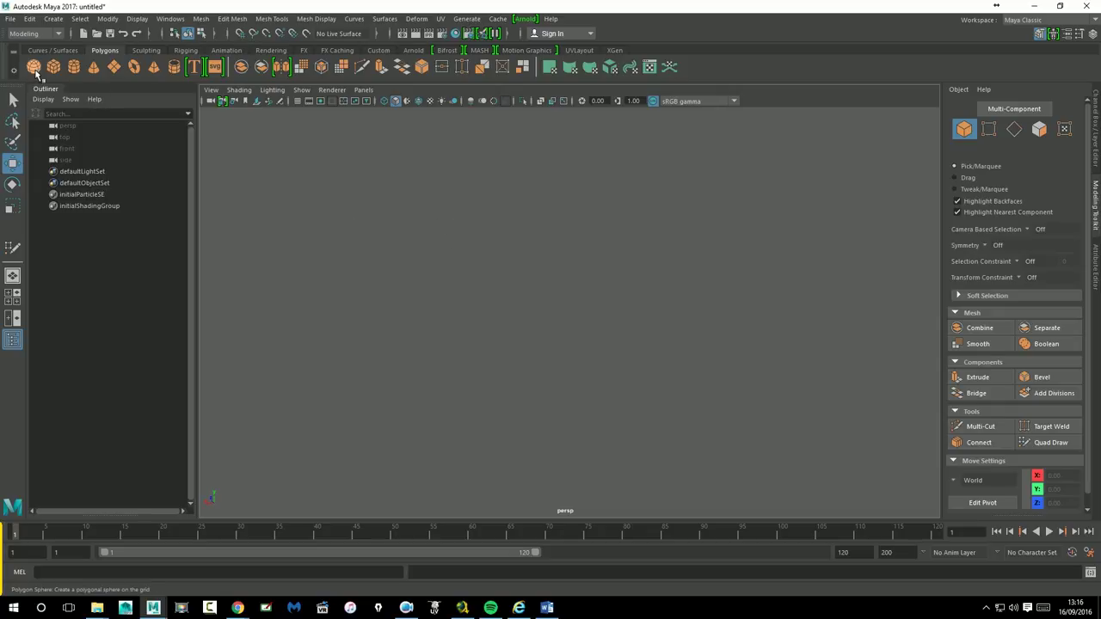
click(33, 67)
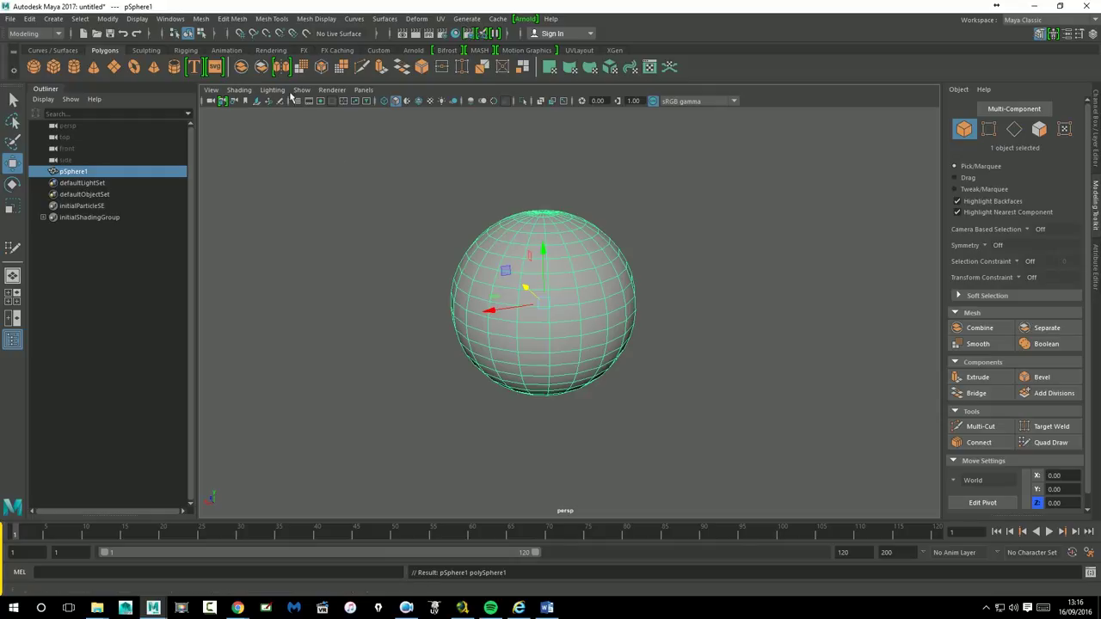
click(996, 347)
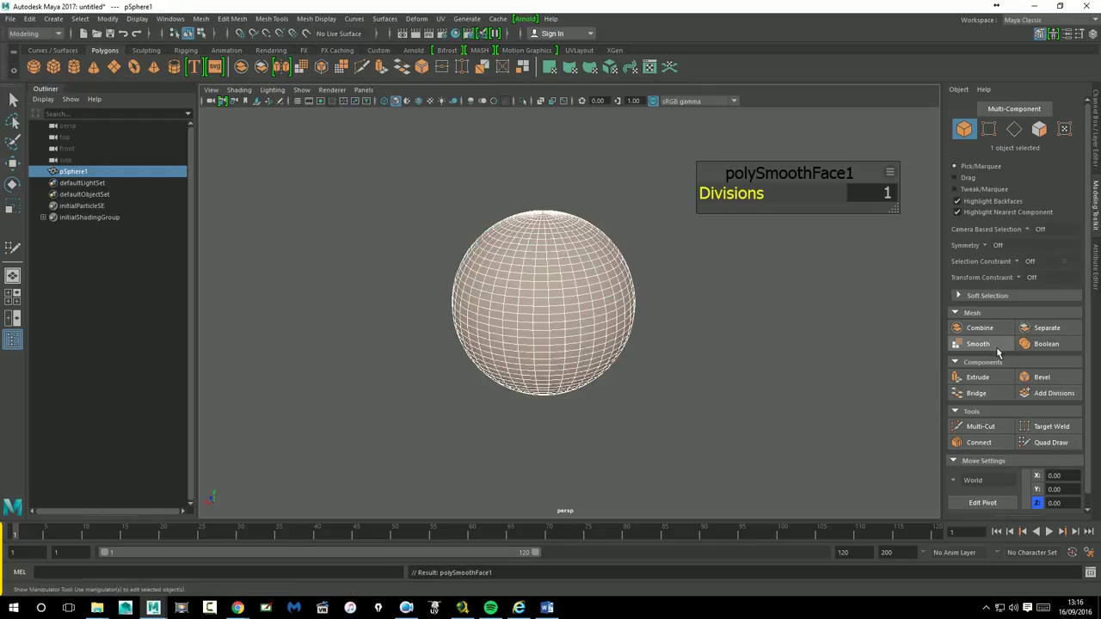
click(996, 346)
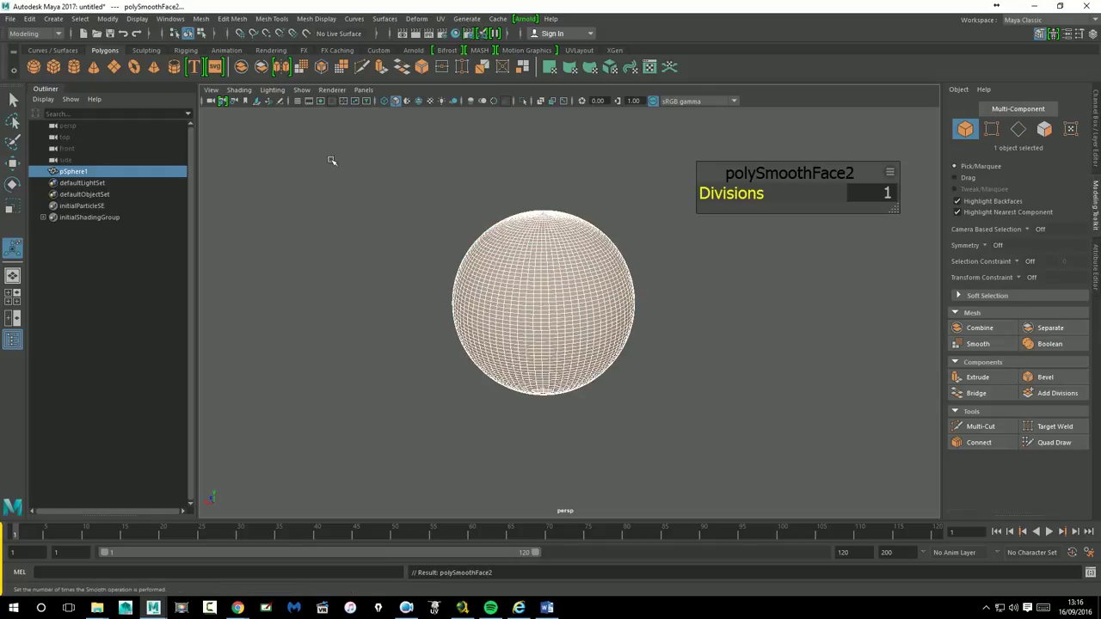
- Pick the Sculpt brush from the Sculpting shelf, resize it, and undo a trial stroke
click(163, 51)
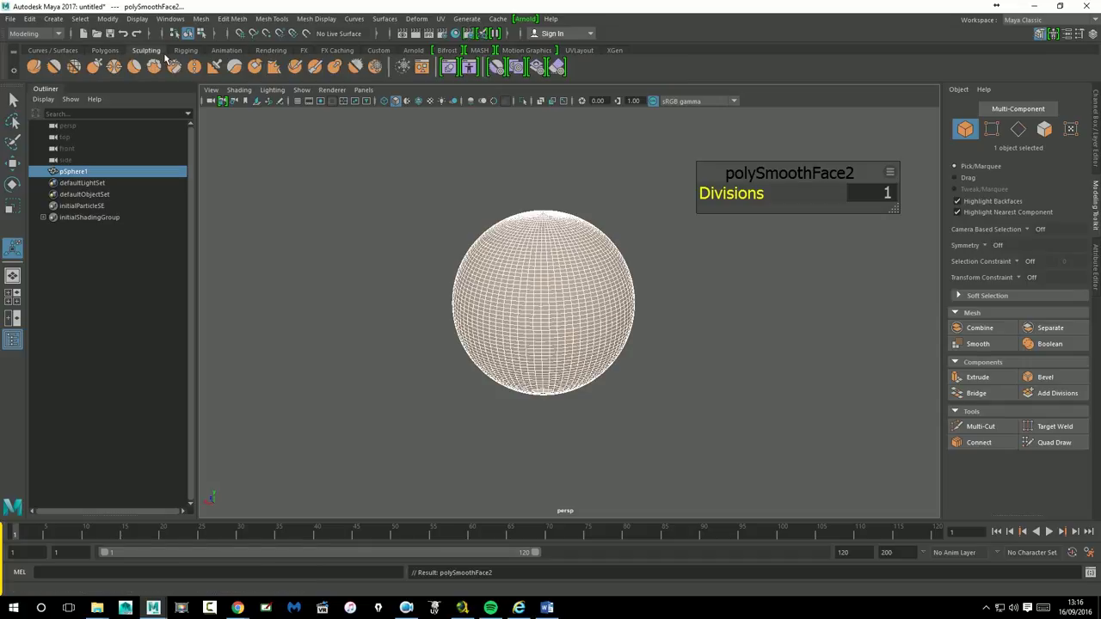
click(53, 68)
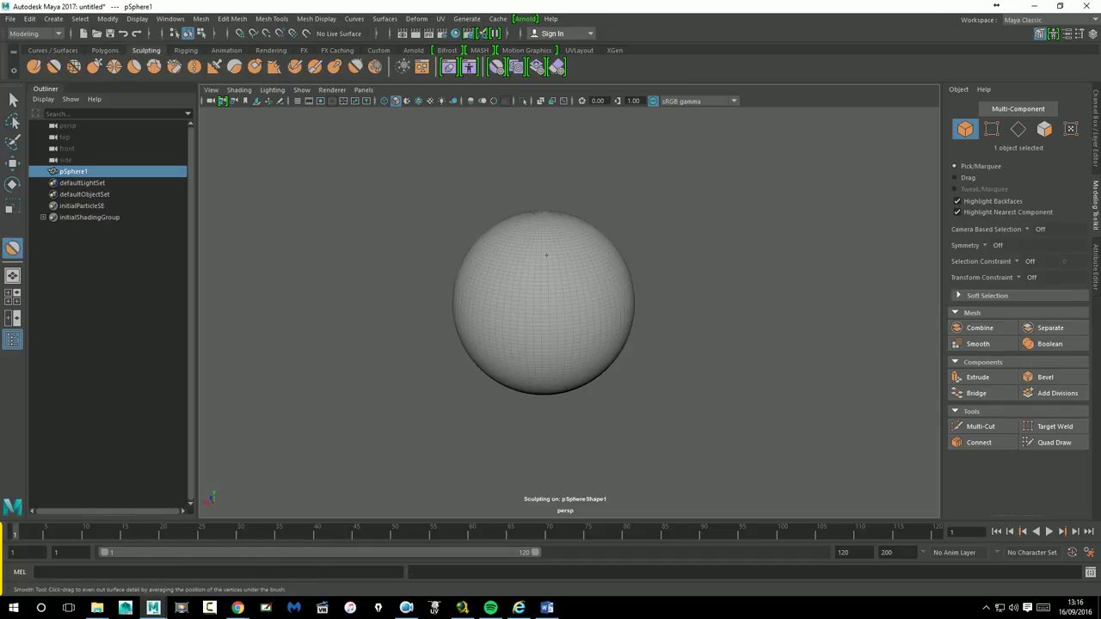
click(34, 67)
key(b)
key(b)
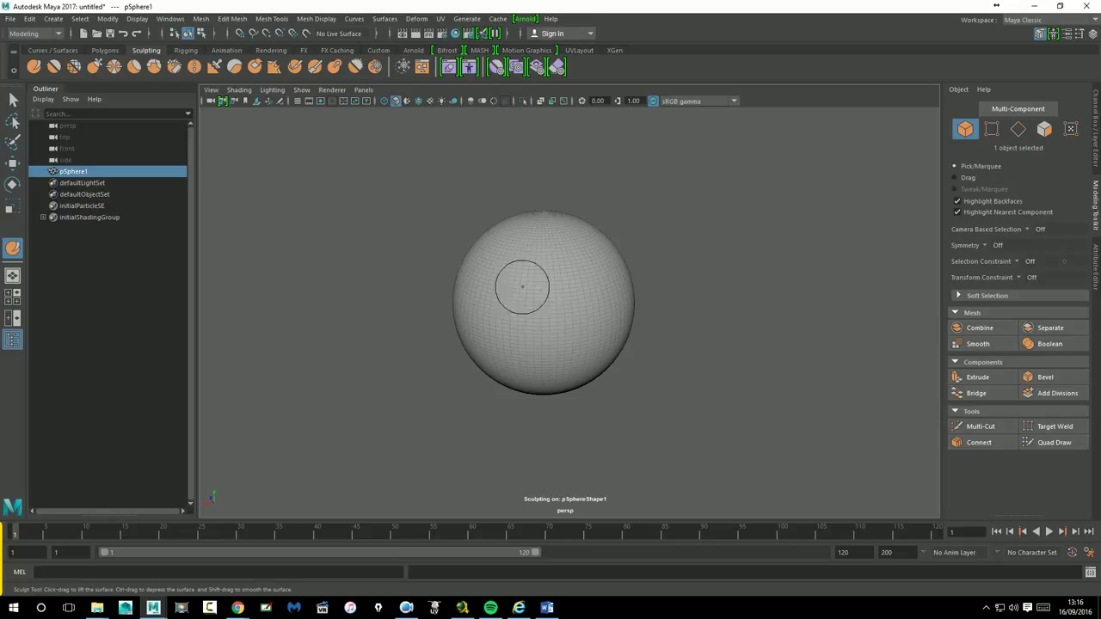
drag(516, 283, 602, 325)
key(ctrl+z)
- Open the Sculpt tool settings, set brush size 0.318, and undo a test tube stroke
double_click(34, 66)
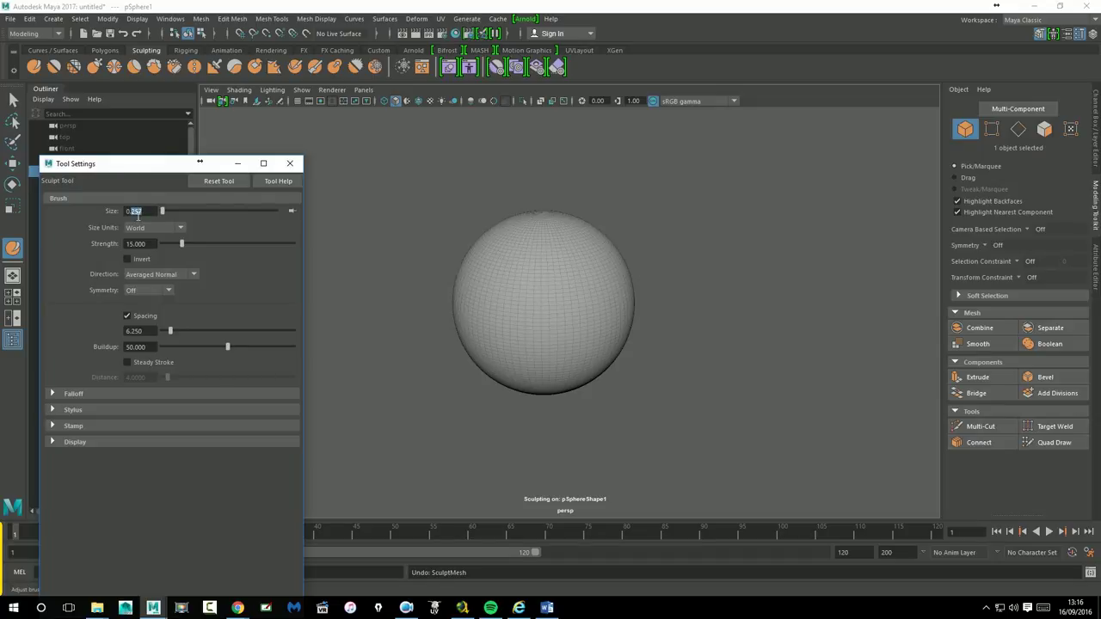
text(0.010)
click(590, 280)
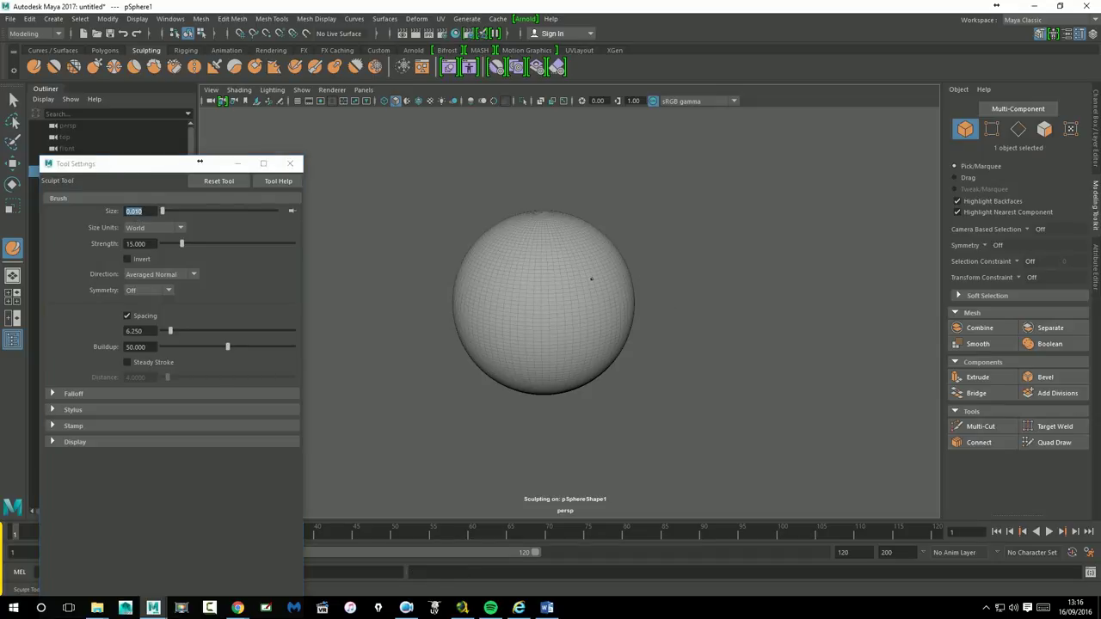
click(590, 282)
drag(590, 282, 619, 274)
click(593, 284)
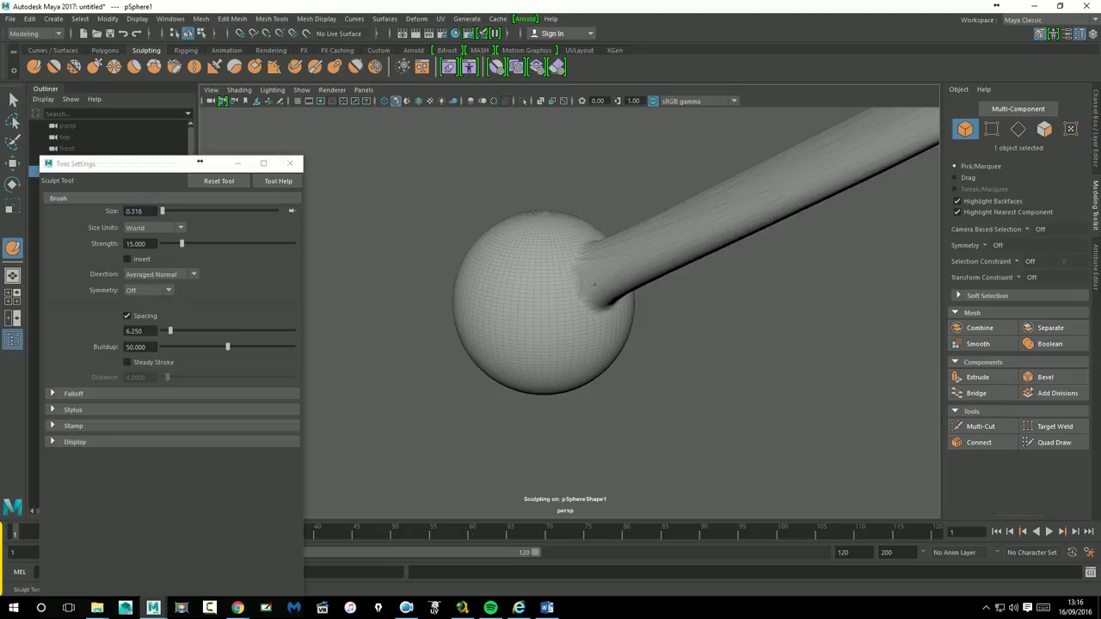
key(ctrl+z)
- Set brush strength to 1, then try several strokes, undoing the oversized ones
key(Tab)
text(1)
key(Return)
drag(608, 284, 507, 283)
mouse_move(566, 252)
mouse_down()
mouse_move(542, 293)
mouse_move(528, 353)
mouse_up()
key(ctrl+z)
key(ctrl+z)
mouse_move(648, 351)
mouse_down()
mouse_move(614, 314)
mouse_move(561, 288)
mouse_up()
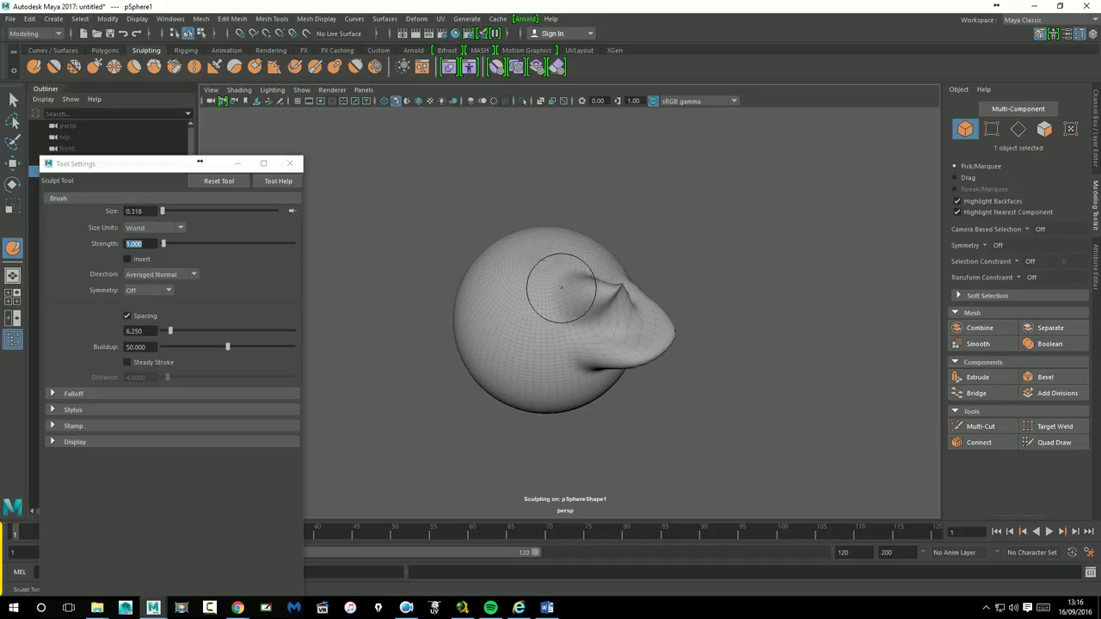
key(ctrl+z)
- Lower brush strength to 0.1, sculpt a ridge and dents, and close the Tool Settings
click(162, 244)
text(0.010)
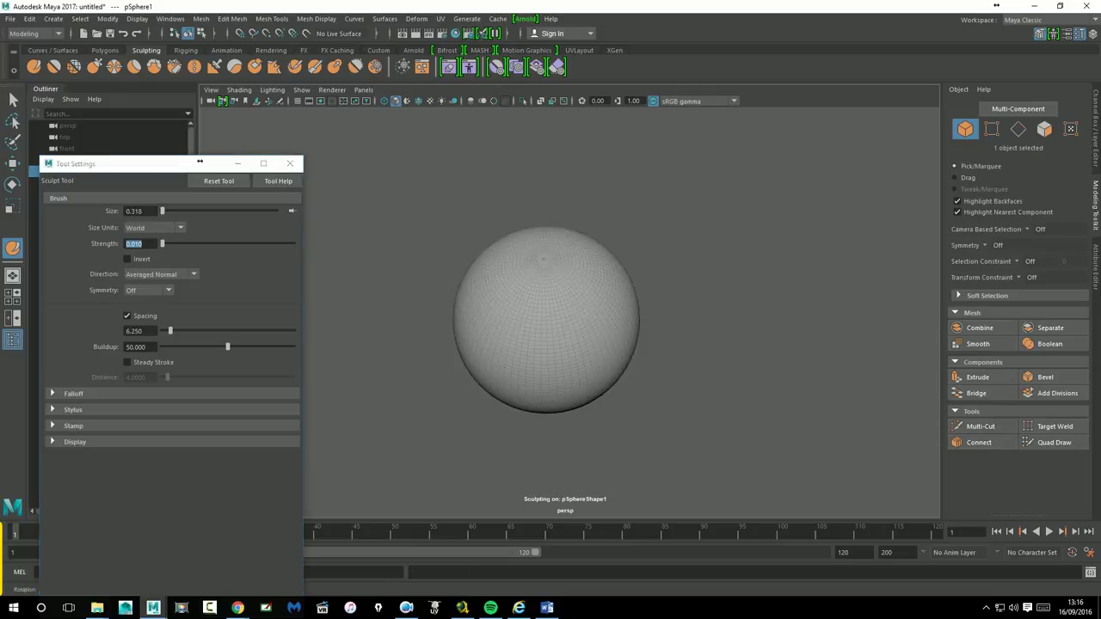
alt+middle_drag(575, 293, 573, 280)
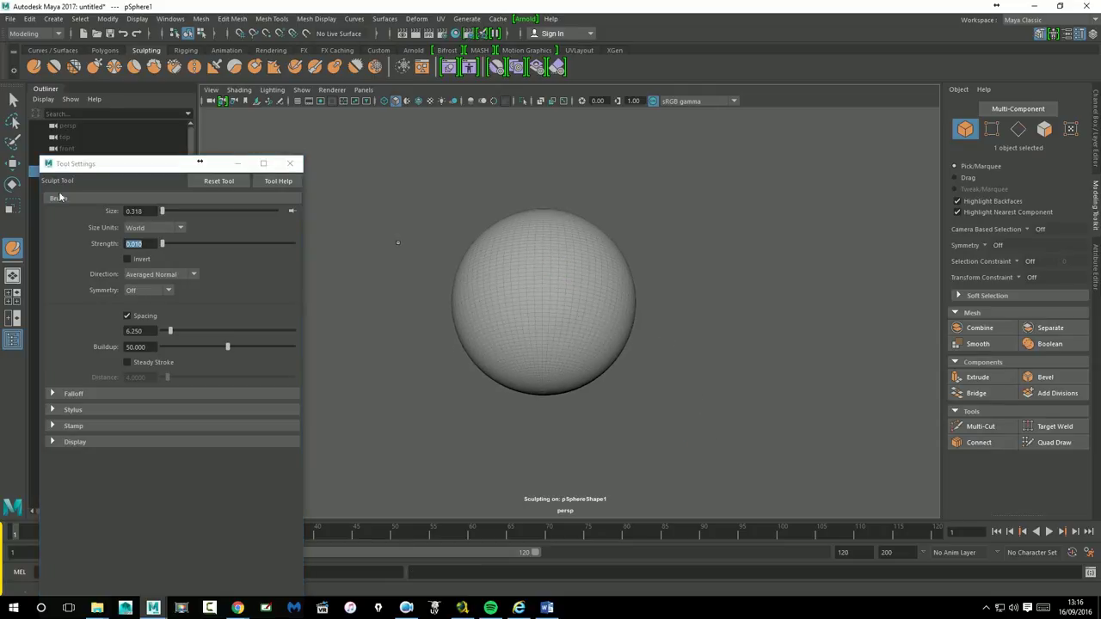
drag(153, 246, 139, 248)
drag(565, 256, 572, 257)
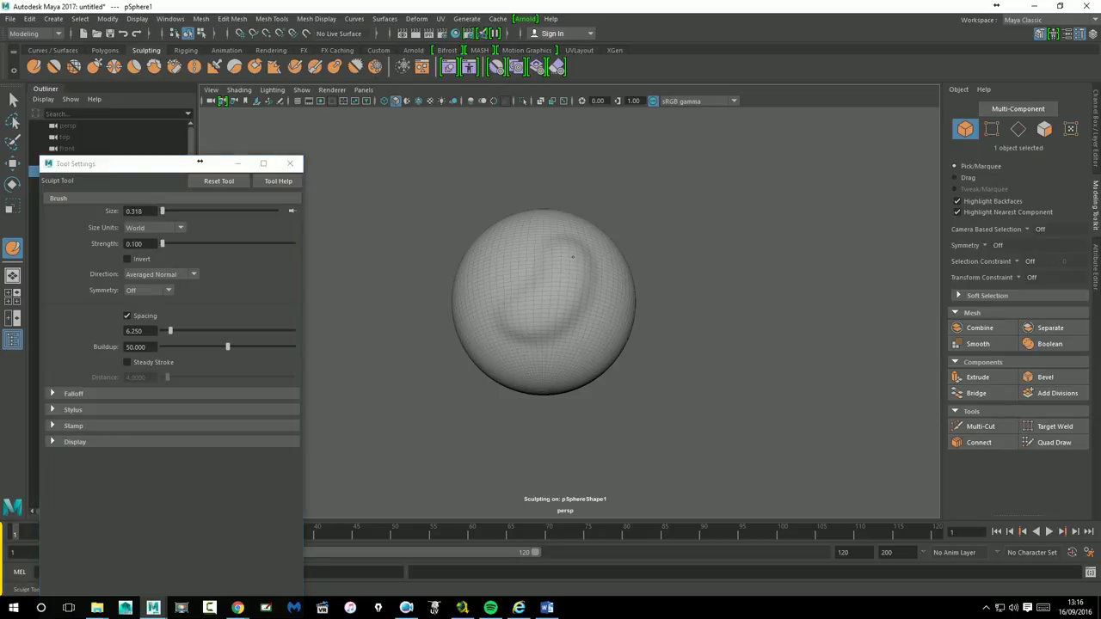
alt+drag(701, 263, 654, 276)
mouse_move(567, 335)
mouse_down()
mouse_move(481, 293)
mouse_move(495, 275)
mouse_up()
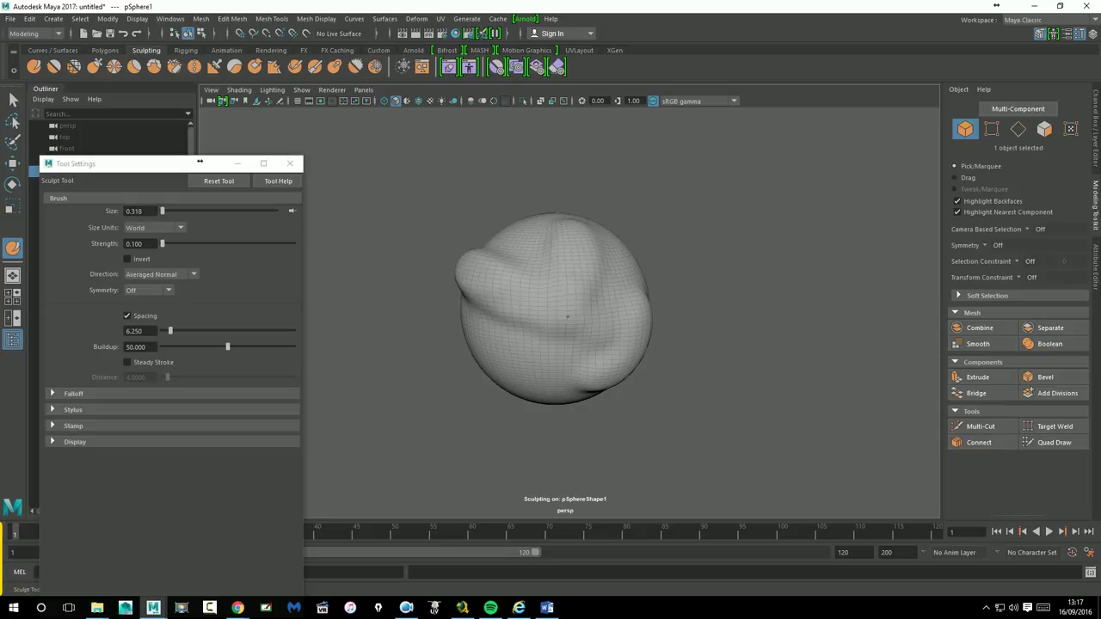
alt+drag(637, 318, 769, 344)
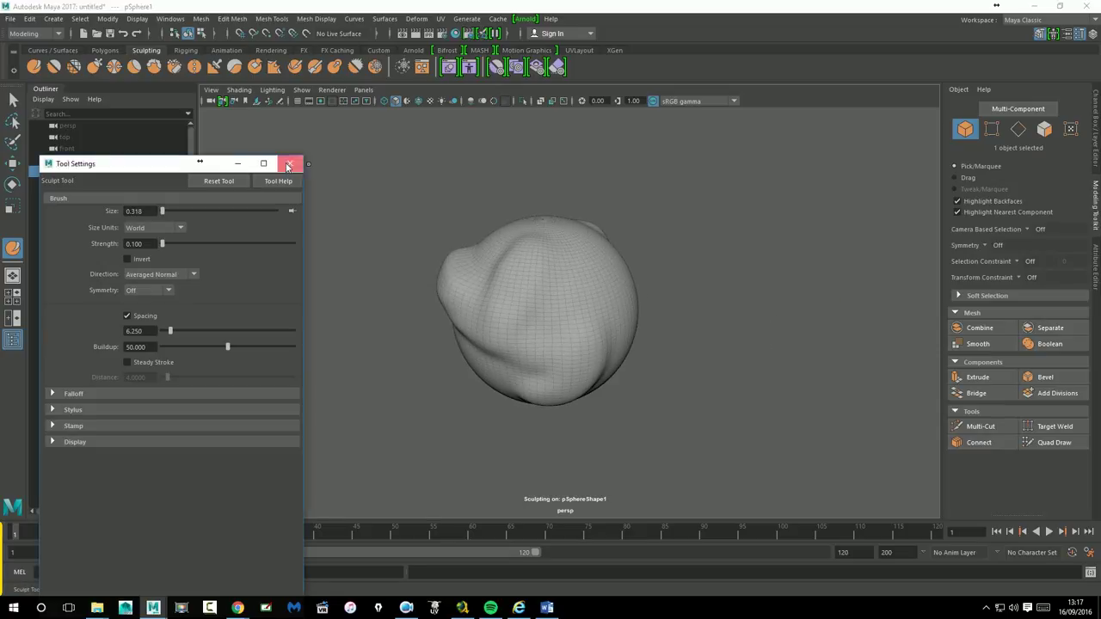
click(290, 163)
click(13, 163)
- Undo strokes back to a round sphere, then raise a vertical ridge down its front
key(ctrl+z)
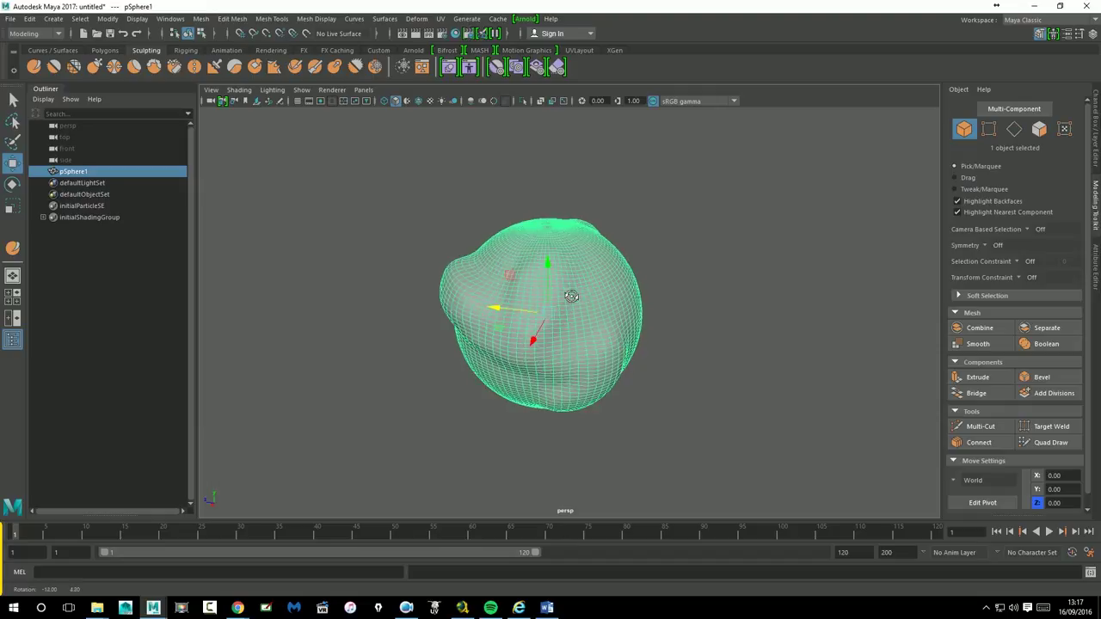
key(ctrl+z)
key(ctrl+z)
key(ctrl+z)
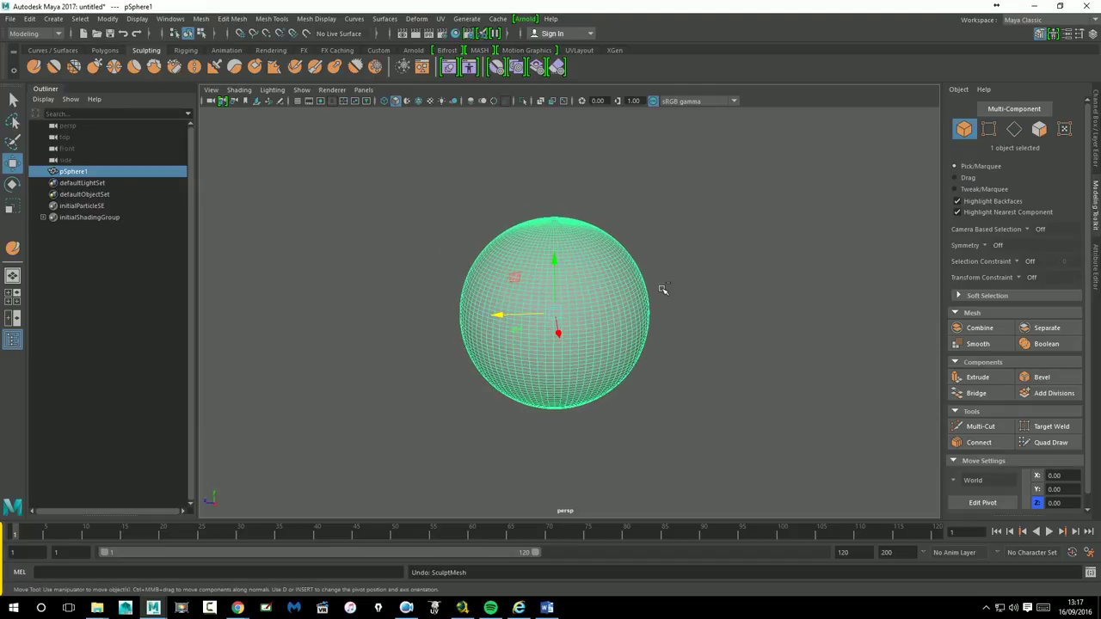
key(ctrl+z)
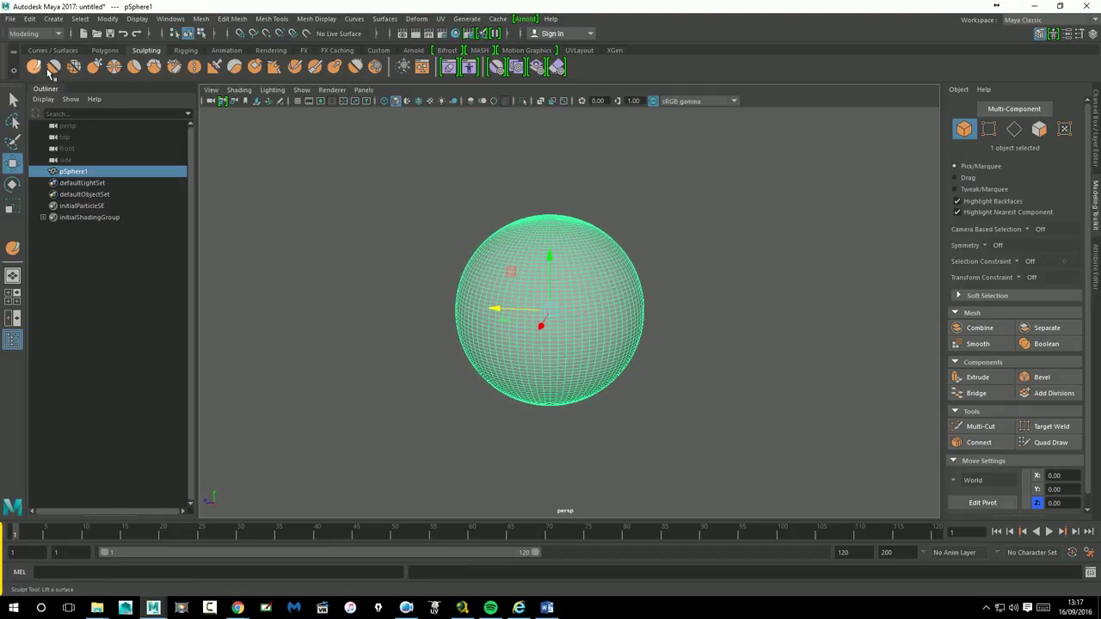
click(34, 68)
drag(540, 362, 546, 252)
drag(542, 359, 521, 362)
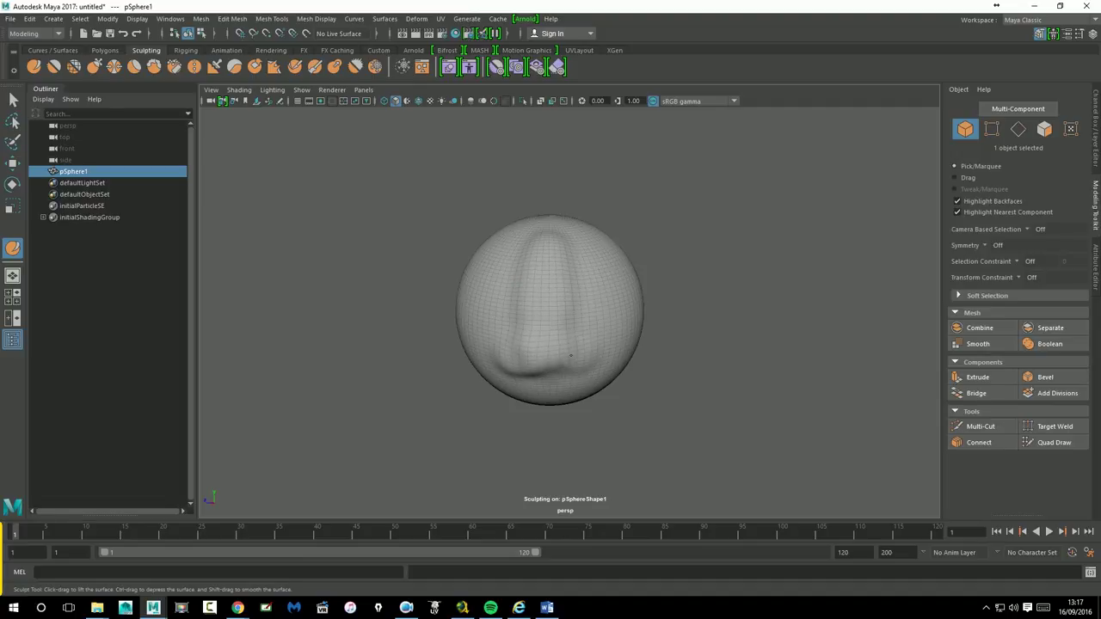
- Extend the right bulge and sculpt creases and lumps across the sphere's top and upper right
alt+drag(749, 398, 771, 388)
drag(644, 344, 659, 348)
drag(627, 246, 513, 258)
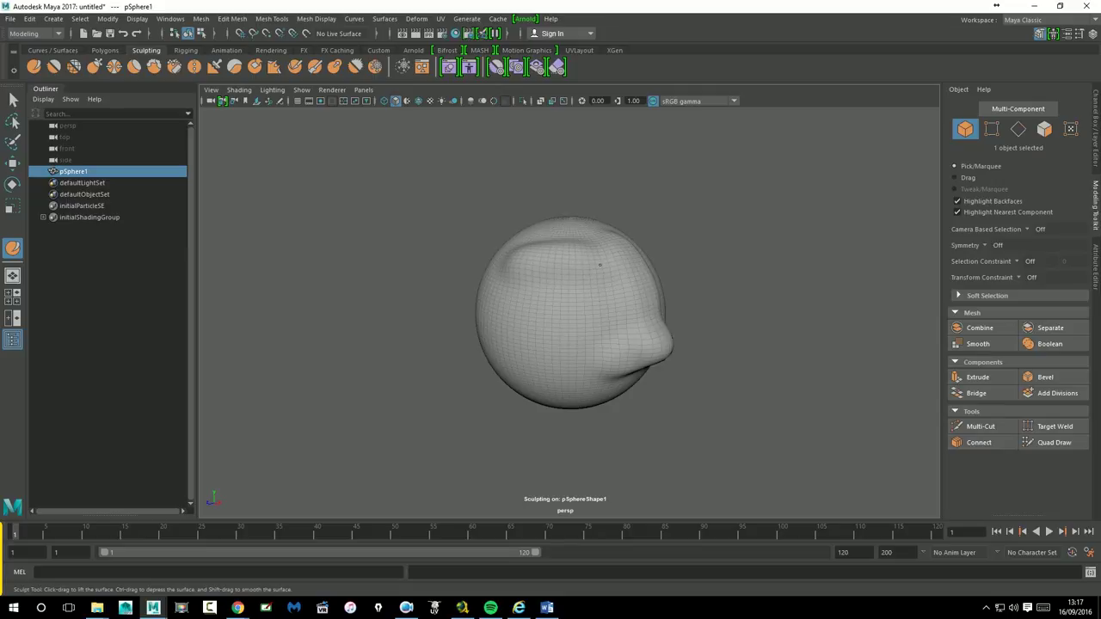
mouse_move(598, 261)
alt+mouse_down()
mouse_move(762, 324)
mouse_move(551, 290)
mouse_move(572, 299)
alt+mouse_up()
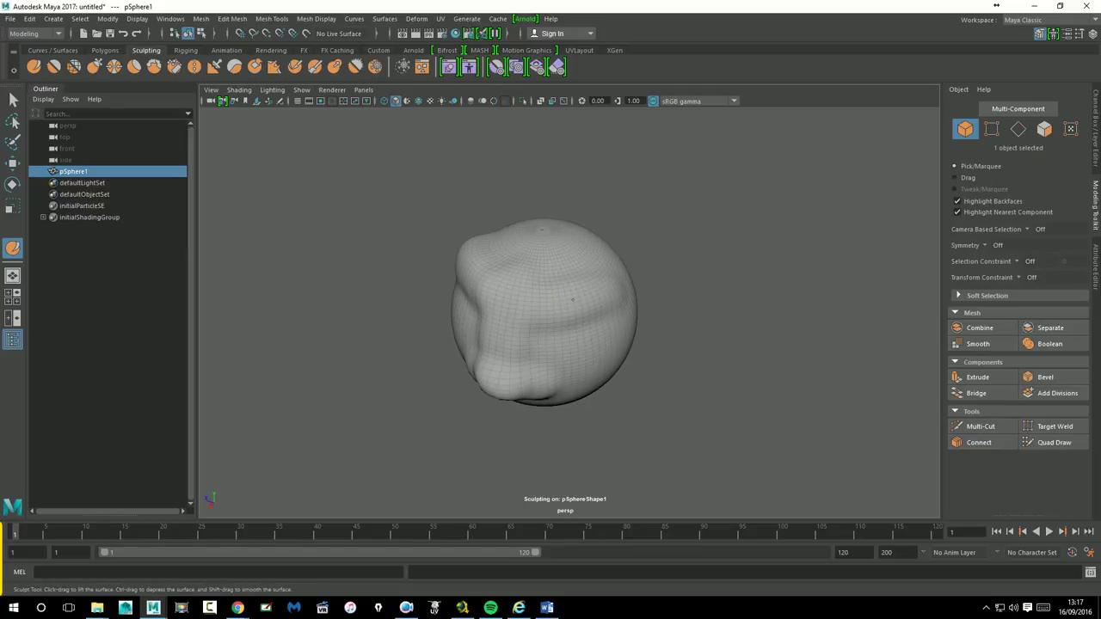
alt+drag(740, 336, 851, 336)
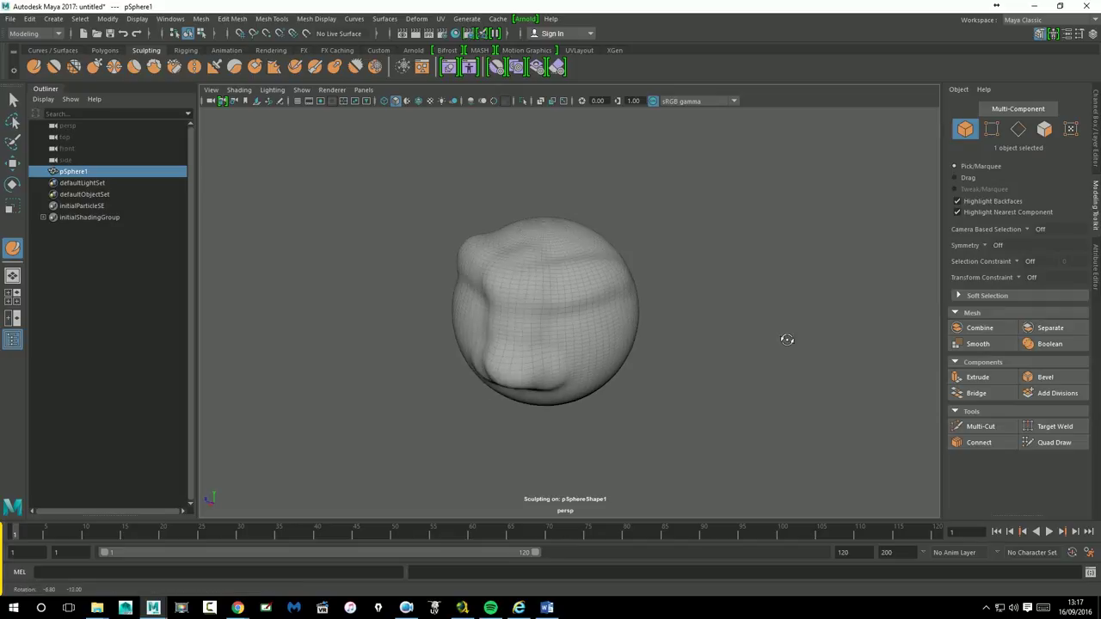
drag(608, 260, 519, 257)
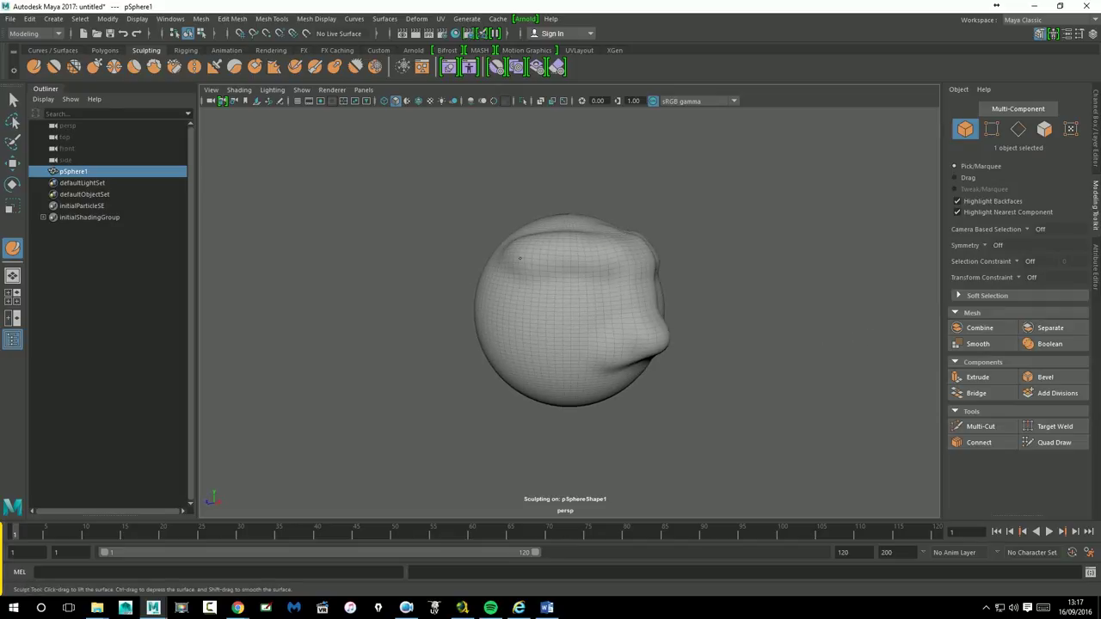
mouse_move(602, 290)
mouse_down()
mouse_move(637, 253)
mouse_move(661, 292)
mouse_move(659, 261)
mouse_up()
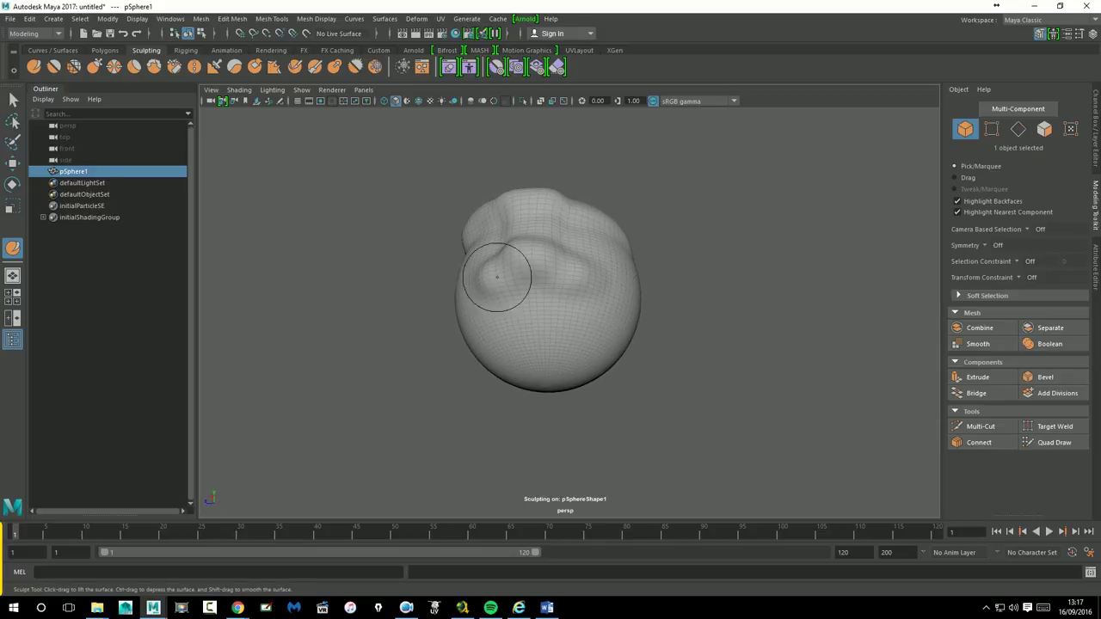
alt+drag(494, 276, 495, 240)
drag(640, 276, 590, 253)
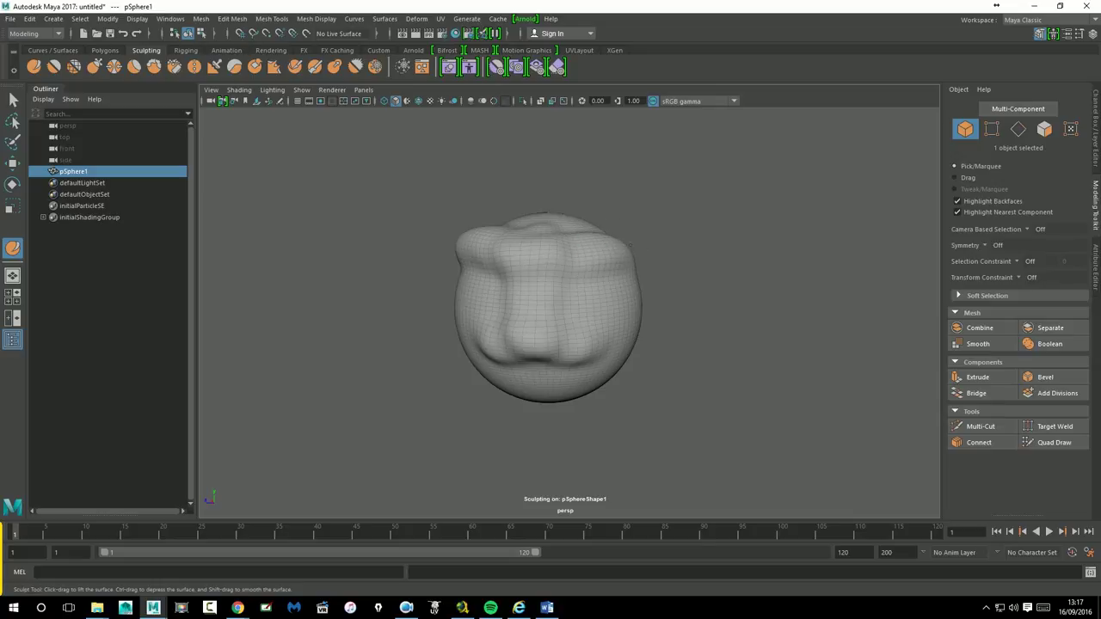
- Inspect the sculpted pSphere1, reselect it in Object Mode, and set it as the Make Live surface
key(w)
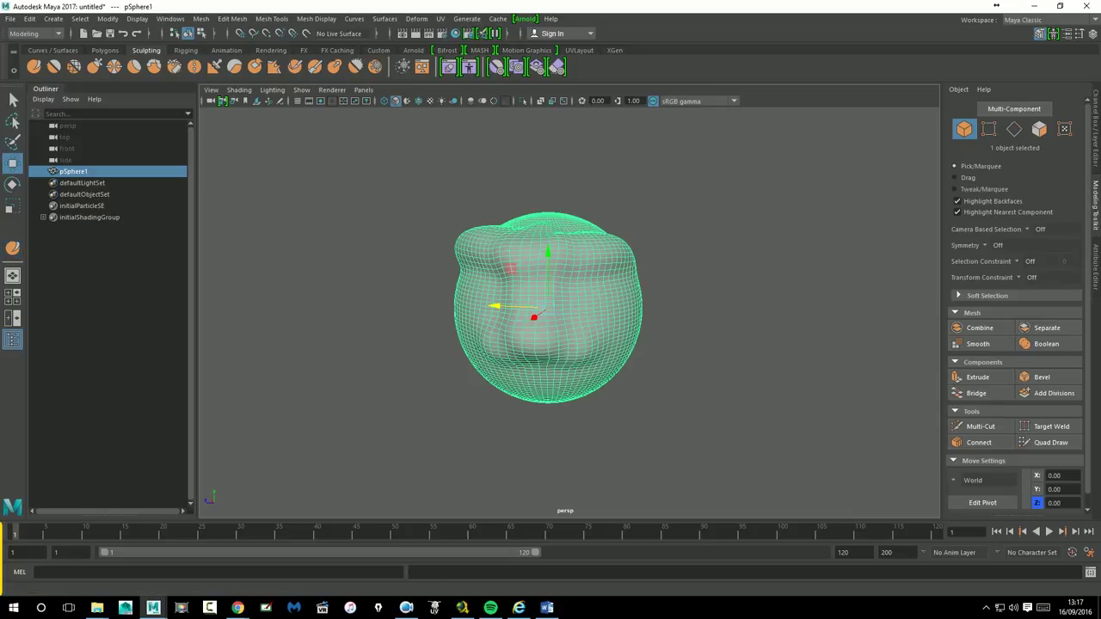
click(645, 285)
mouse_move(646, 286)
alt+mouse_down()
mouse_move(695, 302)
mouse_move(573, 295)
alt+mouse_up()
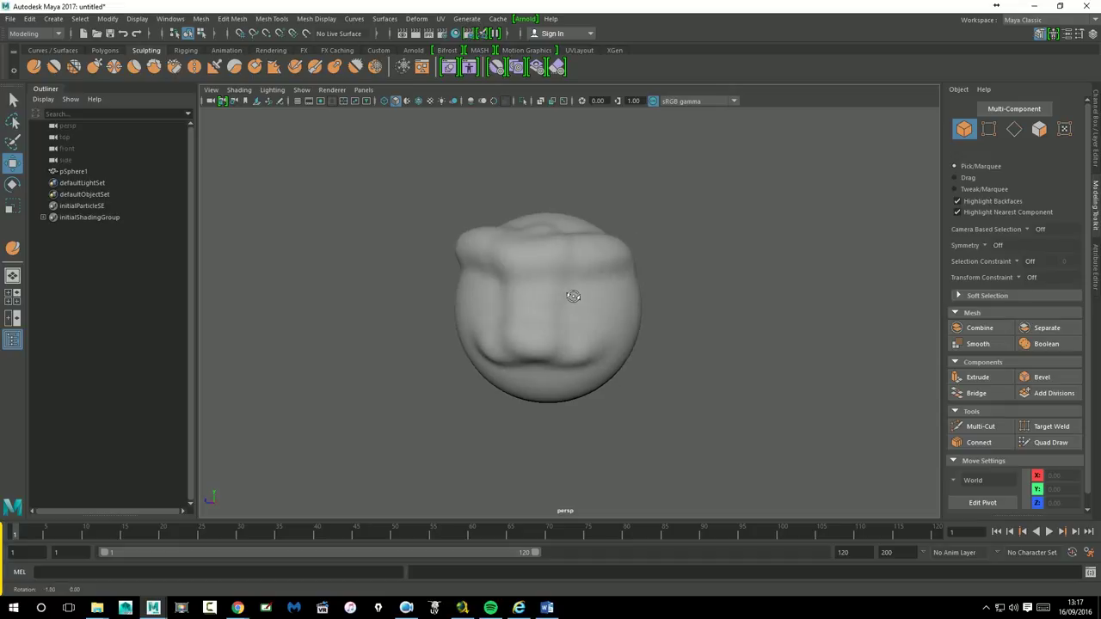
alt+right_drag(573, 295, 749, 272)
alt+drag(749, 273, 745, 297)
alt+right_drag(745, 298, 506, 290)
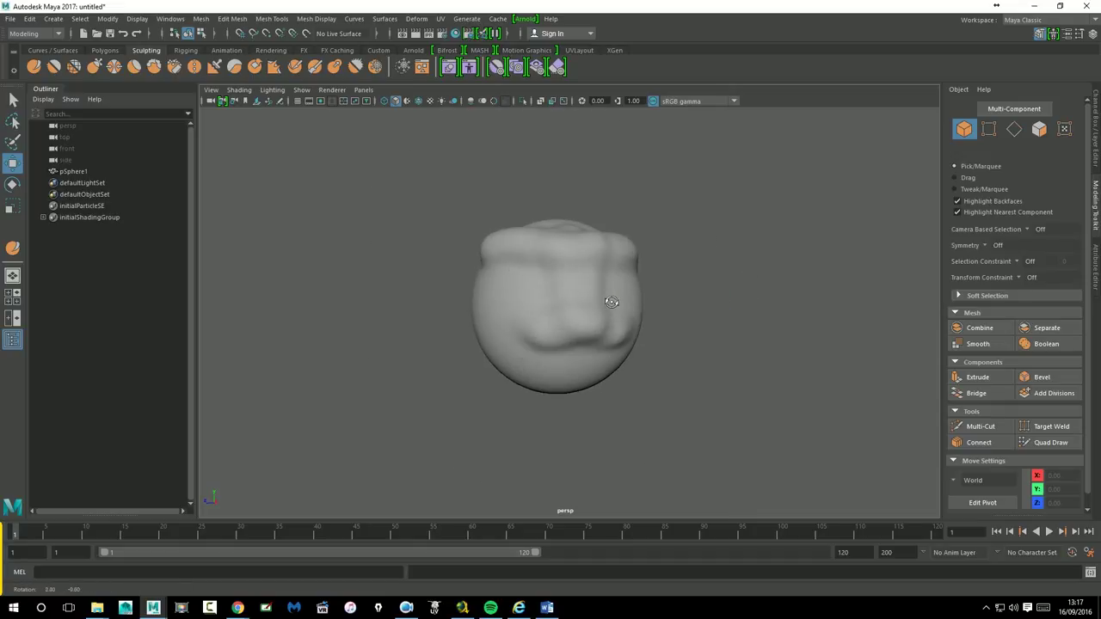
key(F7)
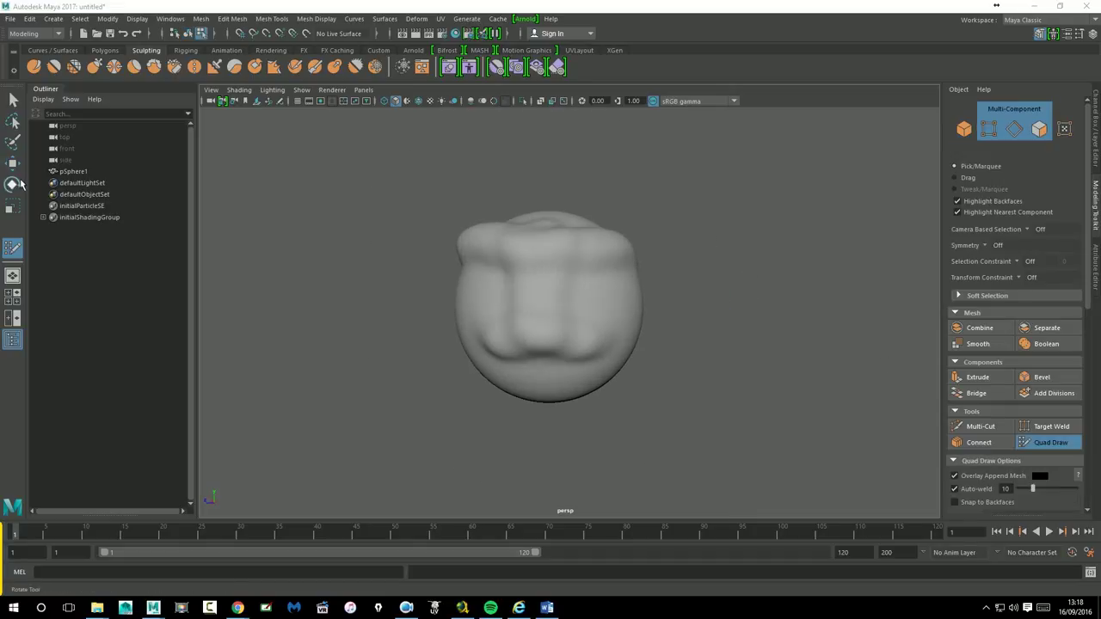
click(531, 246)
right_drag(588, 285, 628, 268)
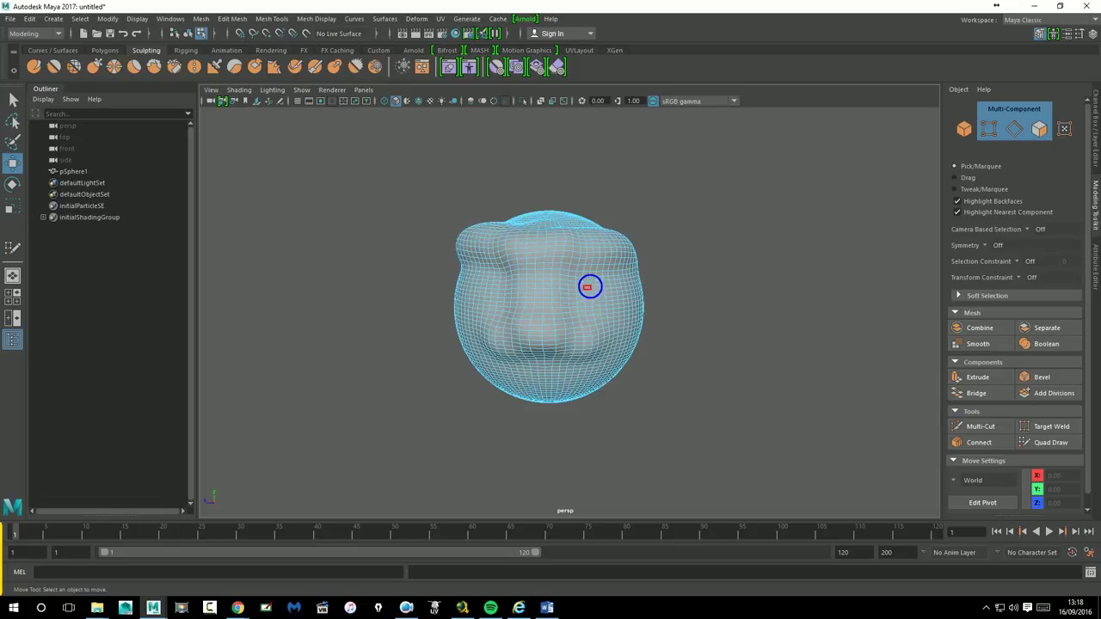
click(627, 269)
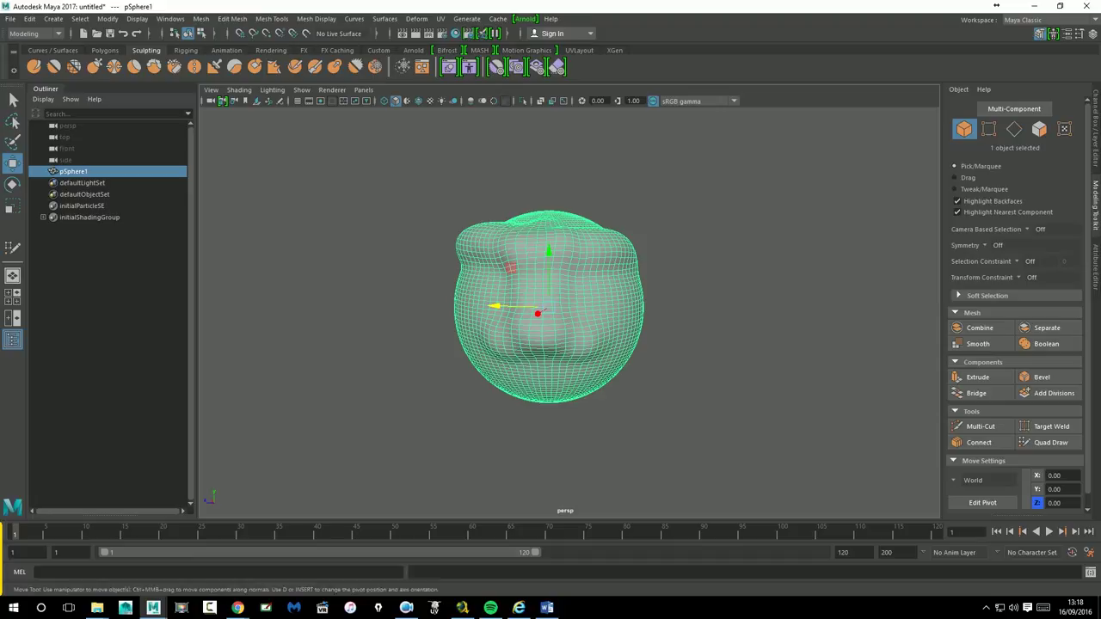
click(311, 40)
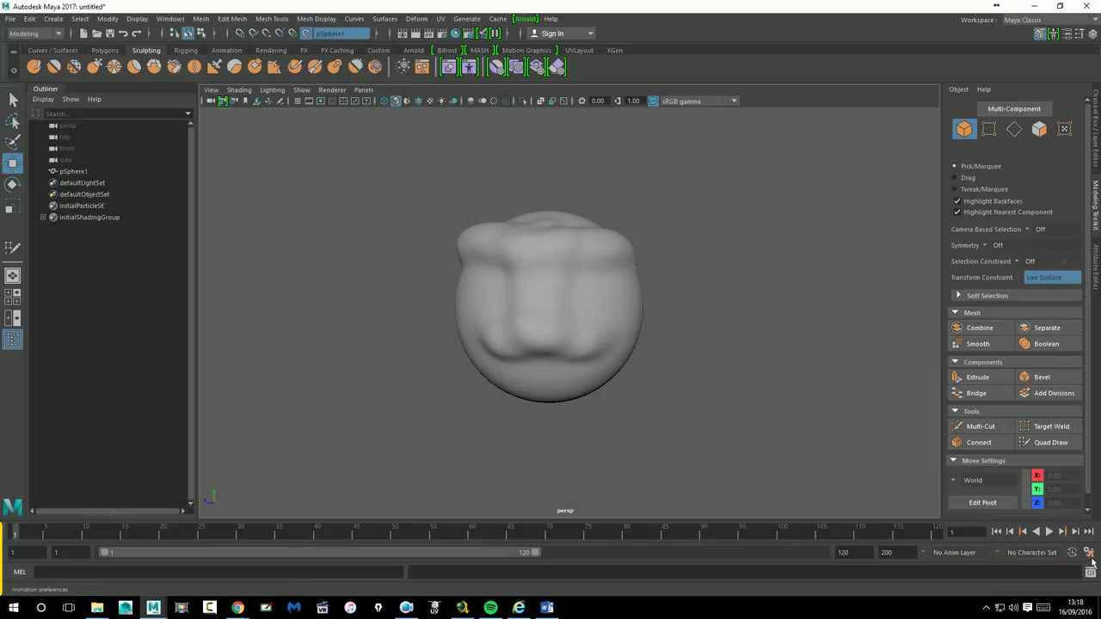
- Activate Quad Draw, zoom in on the sphere, and fill a first quad face
click(1048, 443)
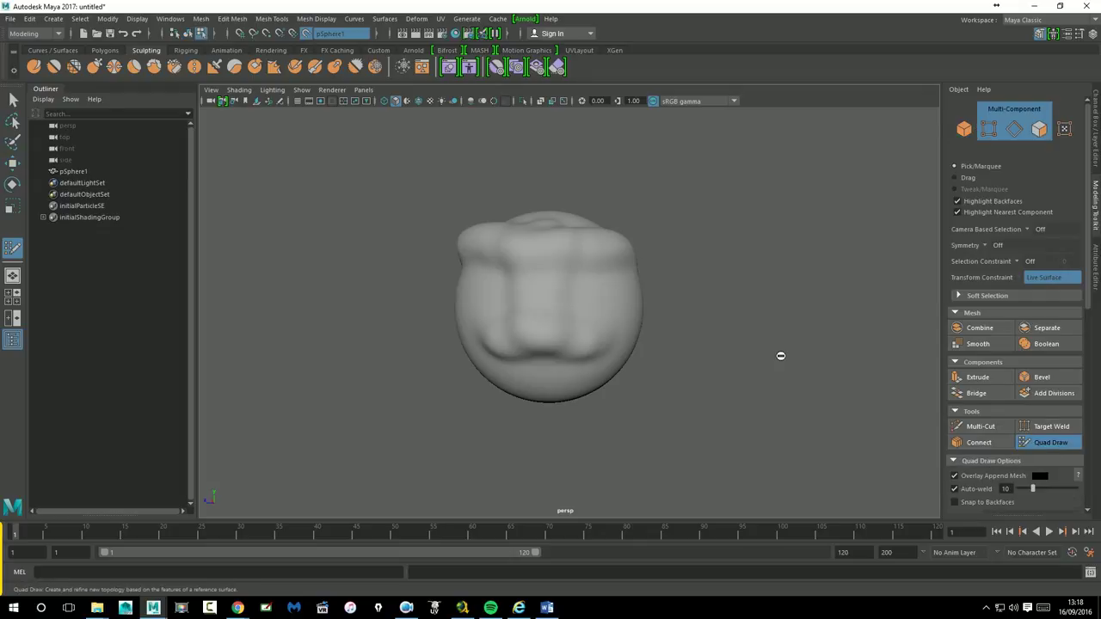
alt+right_drag(679, 351, 848, 358)
mouse_move(848, 359)
alt+mouse_down()
mouse_move(747, 346)
mouse_move(663, 278)
alt+mouse_up()
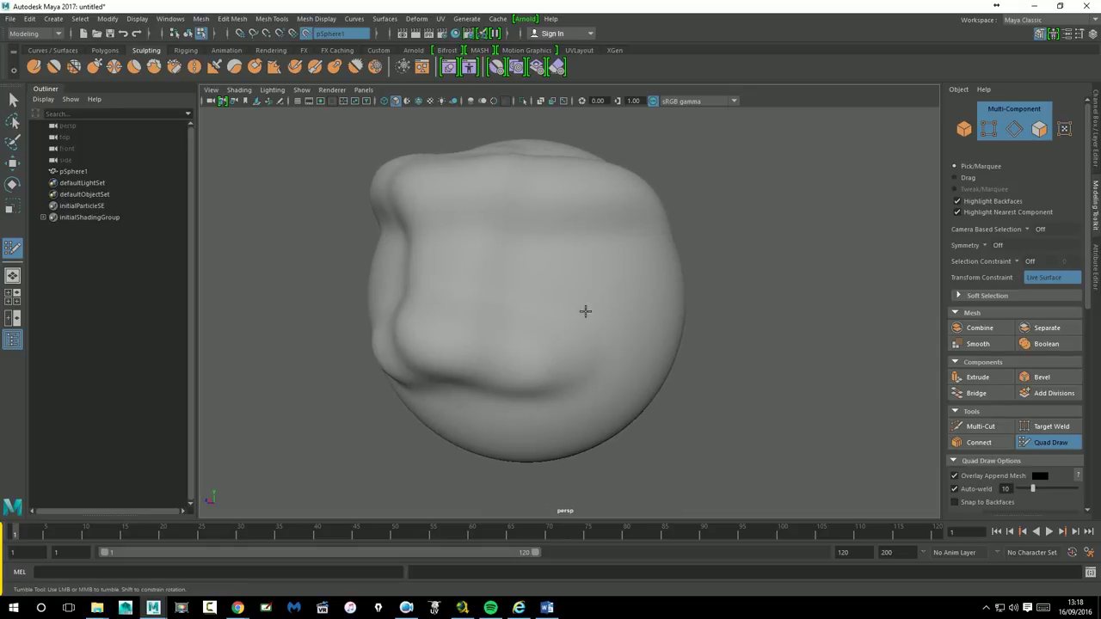
mouse_move(597, 310)
alt+mouse_down()
mouse_move(504, 307)
mouse_move(510, 324)
mouse_move(609, 301)
alt+mouse_up()
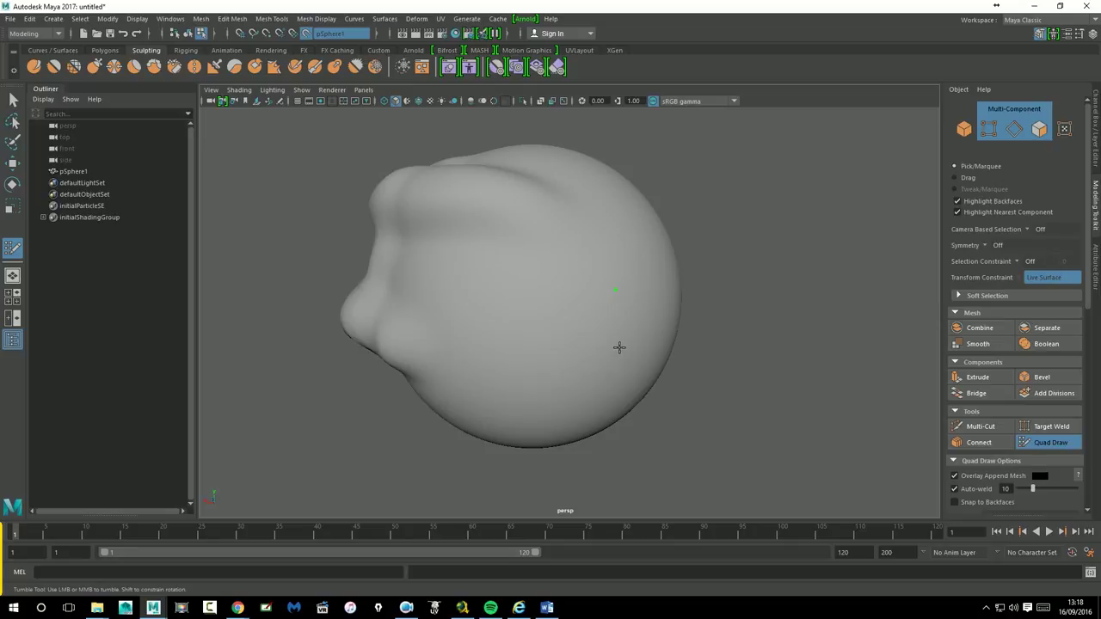
mouse_move(777, 451)
alt+mouse_down()
mouse_move(796, 435)
mouse_move(715, 450)
mouse_move(713, 473)
mouse_move(741, 487)
mouse_move(852, 435)
mouse_move(741, 441)
mouse_move(774, 435)
alt+mouse_up()
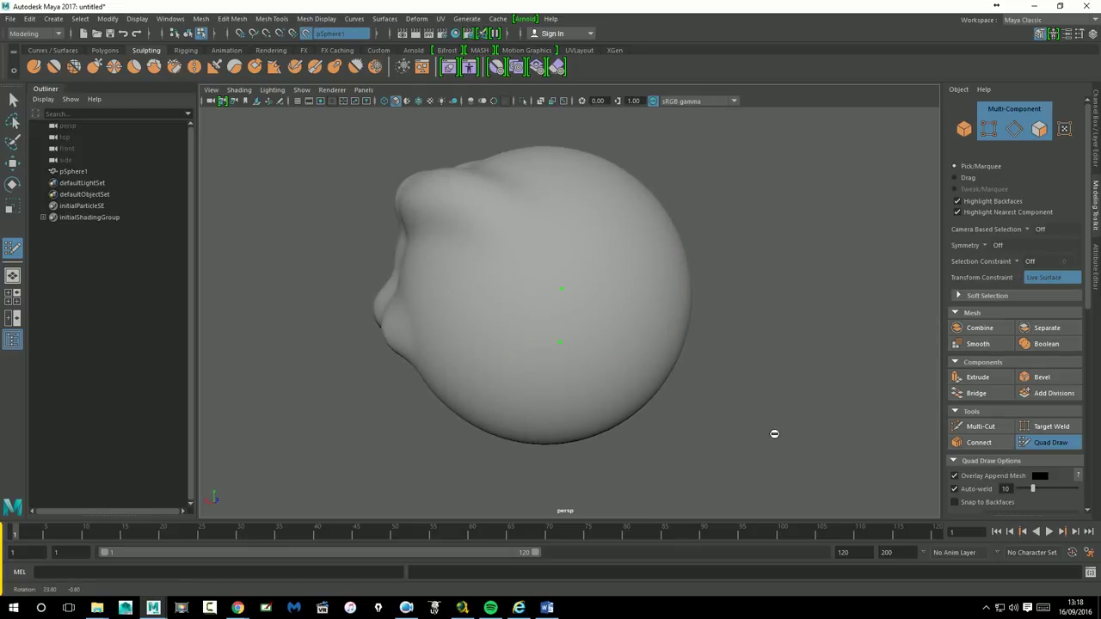
mouse_move(627, 300)
alt+mouse_down()
mouse_move(865, 416)
mouse_move(823, 417)
mouse_move(796, 393)
alt+mouse_up()
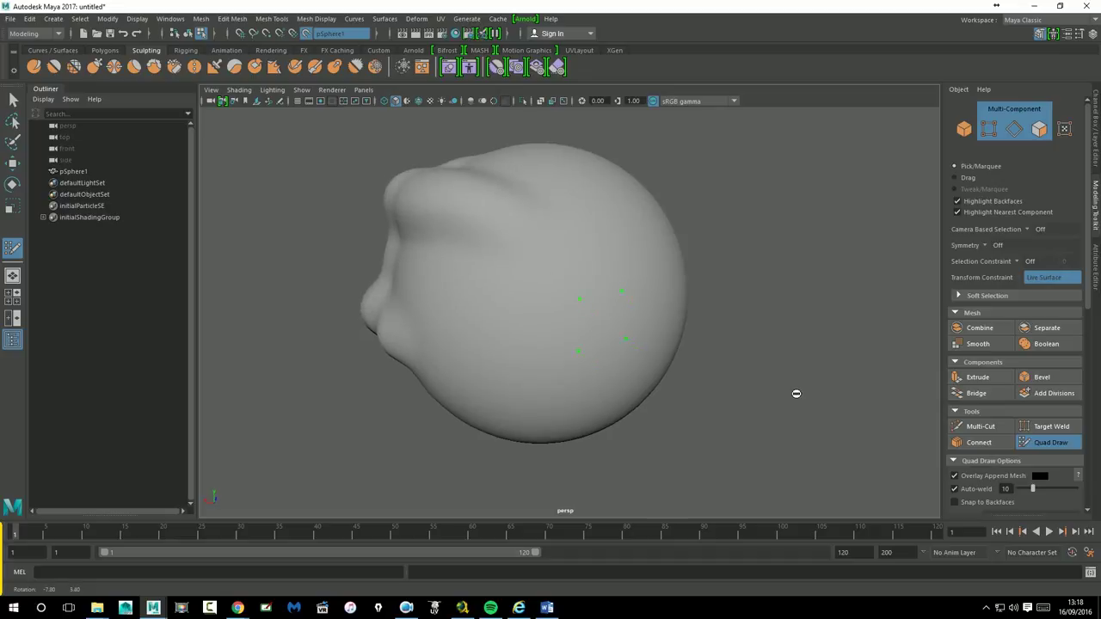
alt+right_drag(710, 369, 805, 376)
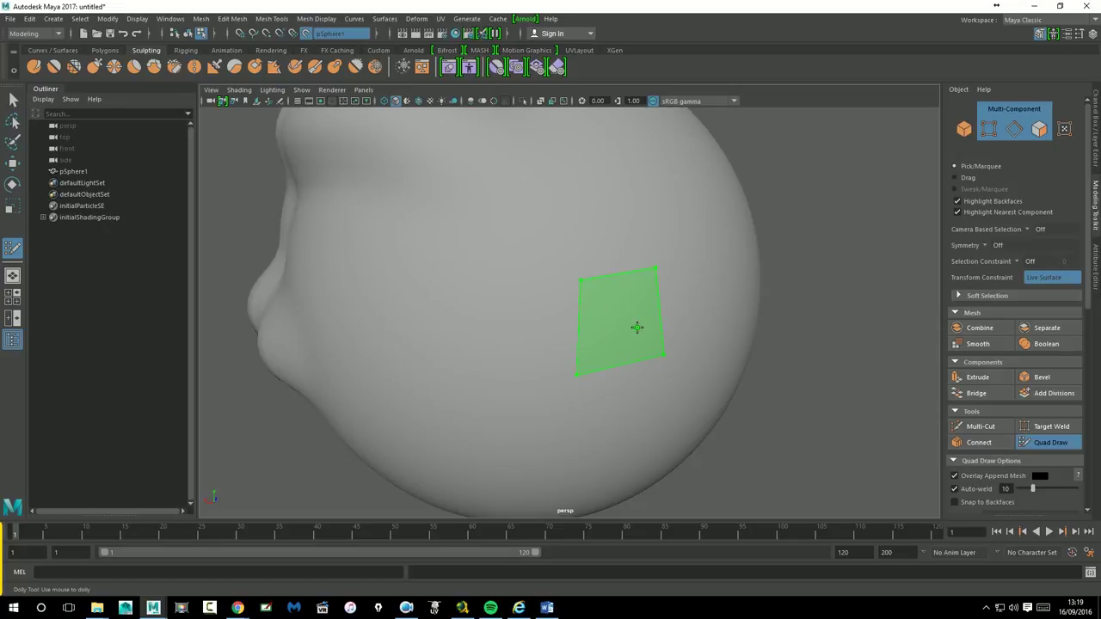
shift+click(637, 327)
- Delete that quad while keeping its vertices, then fill a new quad between four dots
mouse_move(901, 364)
alt+mouse_down()
mouse_move(917, 376)
mouse_move(850, 375)
alt+mouse_up()
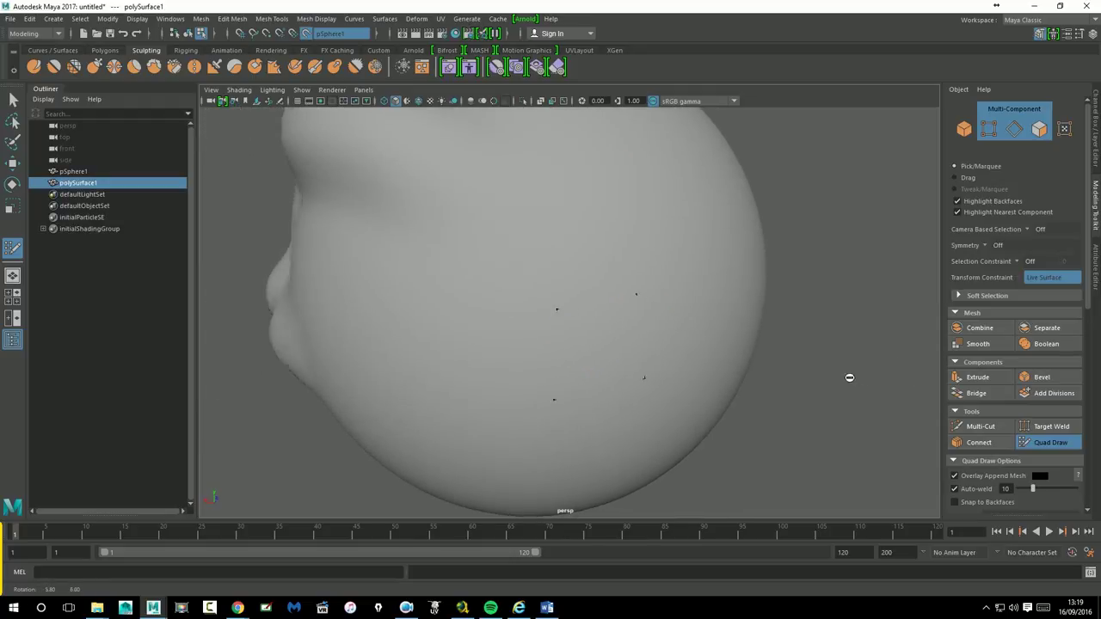
ctrl+shift+click(623, 327)
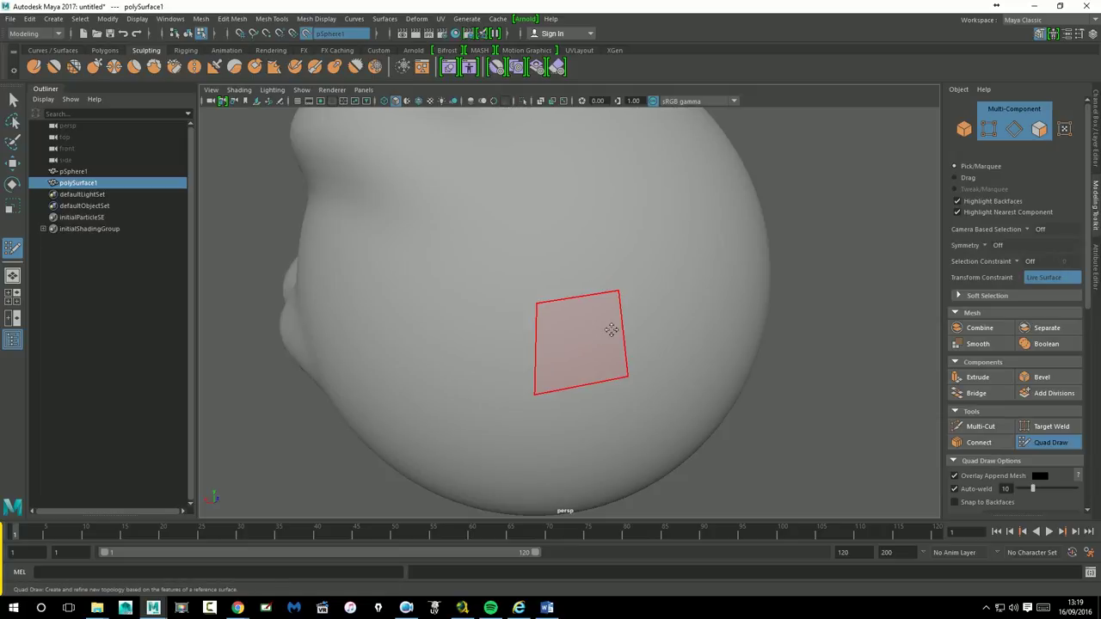
alt+drag(687, 341, 629, 313)
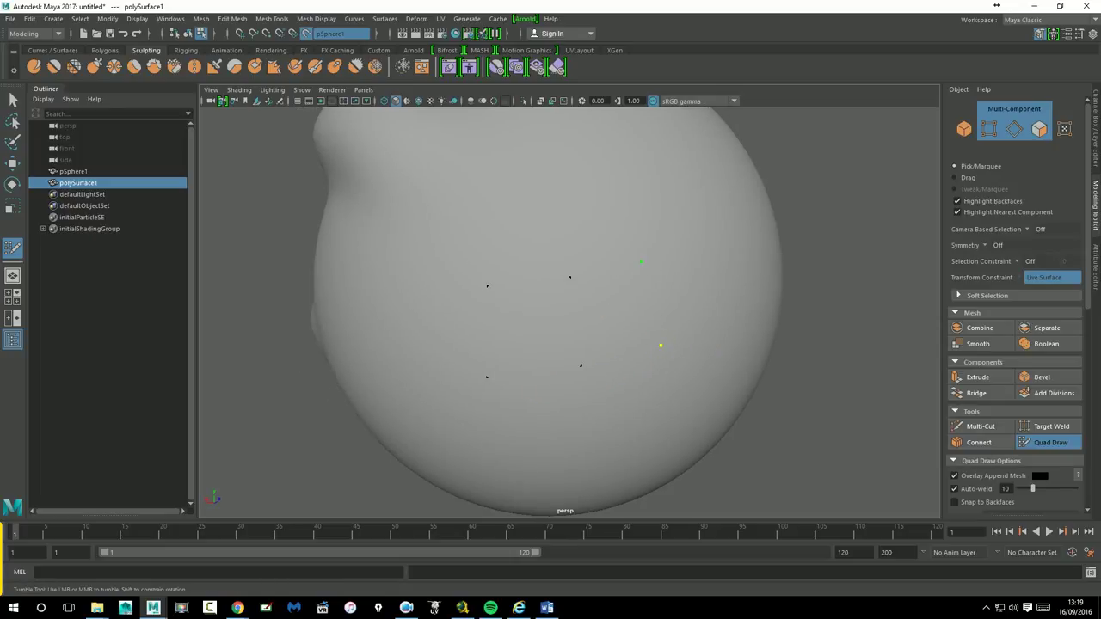
alt+drag(791, 401, 650, 302)
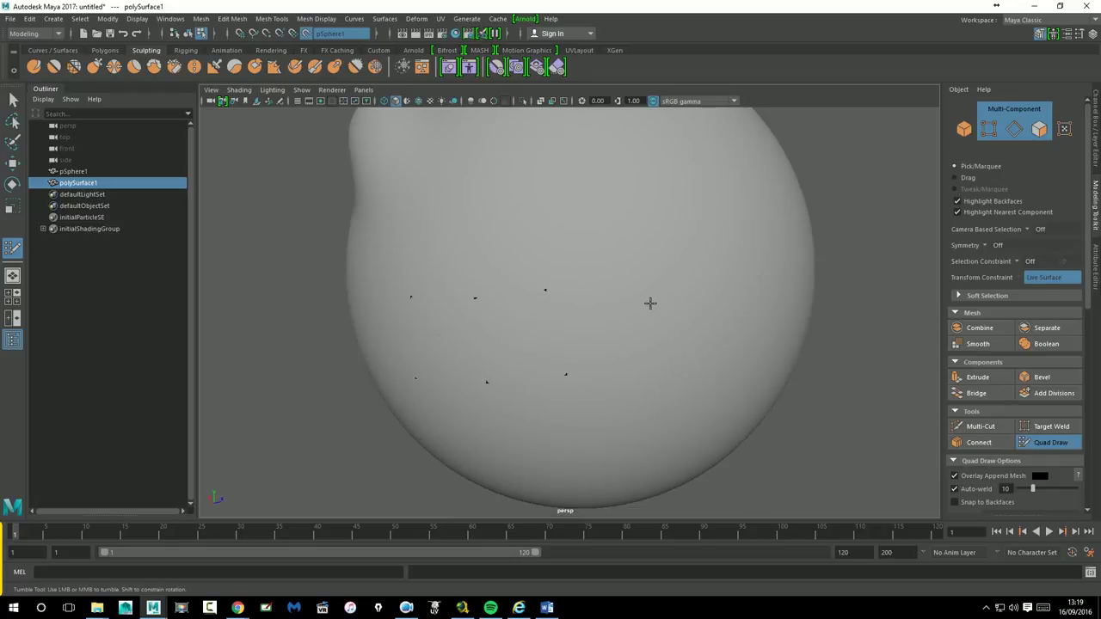
shift+click(602, 331)
- Place a new vertex on the sphere and fill faces between the placed vertices
mouse_move(793, 442)
alt+mouse_down()
mouse_move(915, 436)
mouse_move(860, 438)
alt+mouse_up()
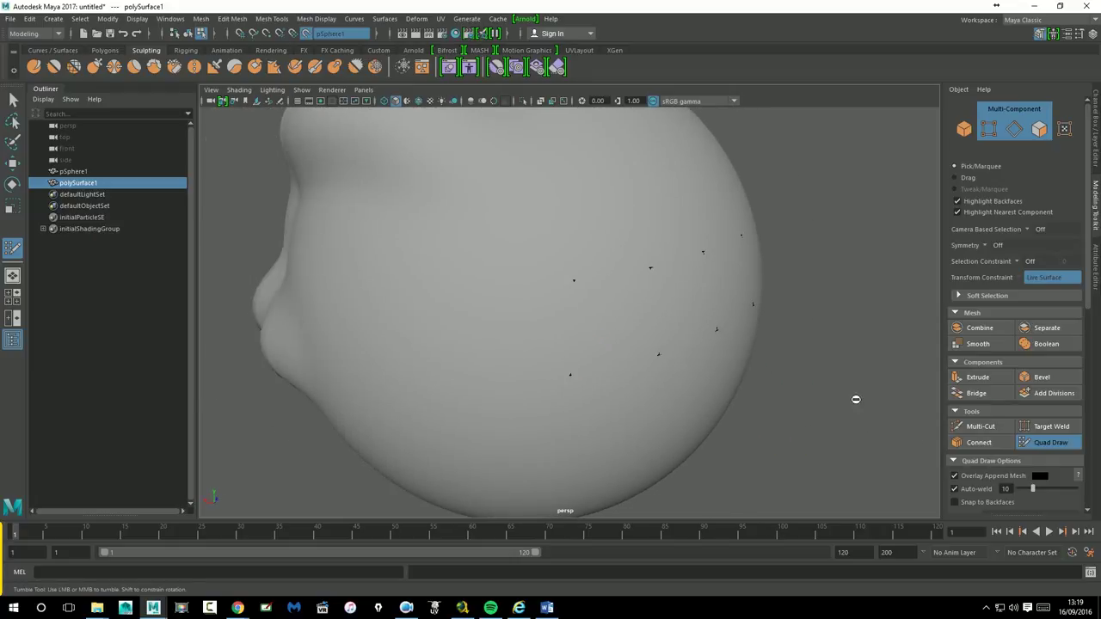
alt+right_drag(855, 398, 679, 386)
mouse_move(679, 386)
alt+mouse_down()
mouse_move(789, 403)
mouse_move(736, 393)
alt+mouse_up()
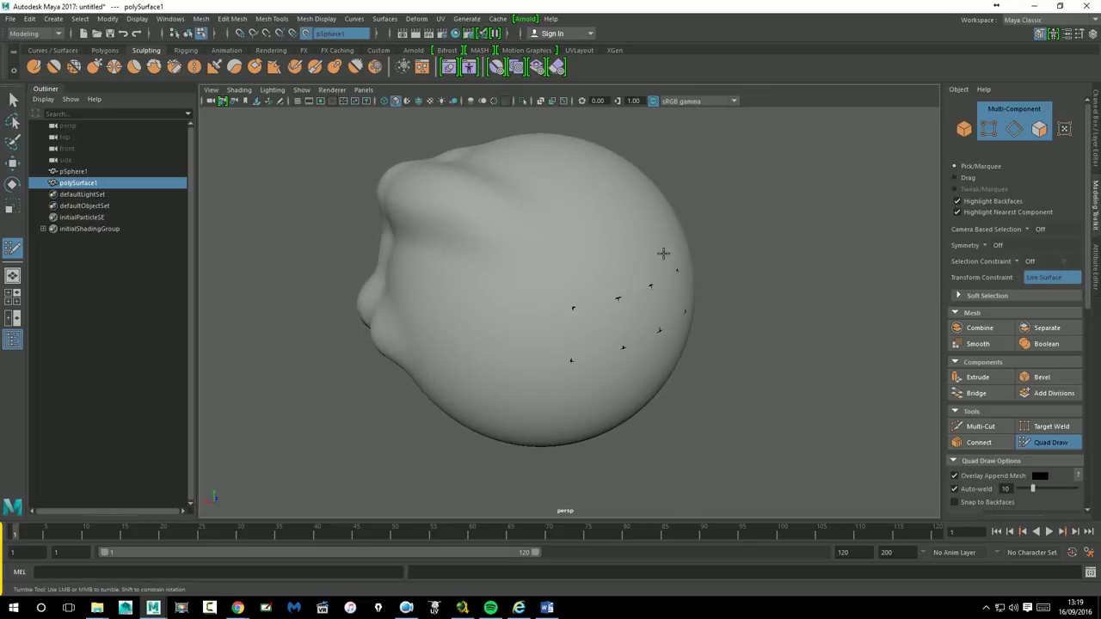
click(603, 259)
shift+click(590, 288)
shift+click(630, 275)
- Place another vertex, fill a quad, and delete that newly filled face
mouse_move(848, 386)
alt+mouse_down()
mouse_move(717, 386)
mouse_move(821, 409)
mouse_move(830, 350)
alt+mouse_up()
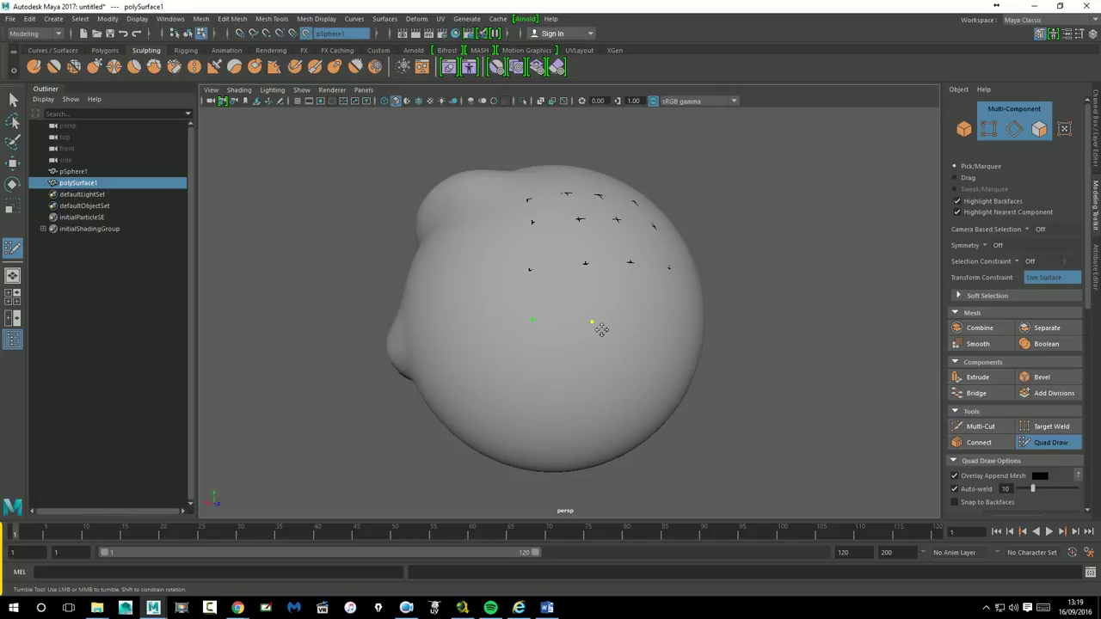
click(639, 321)
shift+click(666, 294)
ctrl+shift+click(614, 297)
mouse_move(794, 345)
alt+mouse_down()
mouse_move(827, 354)
mouse_move(837, 332)
alt+mouse_up()
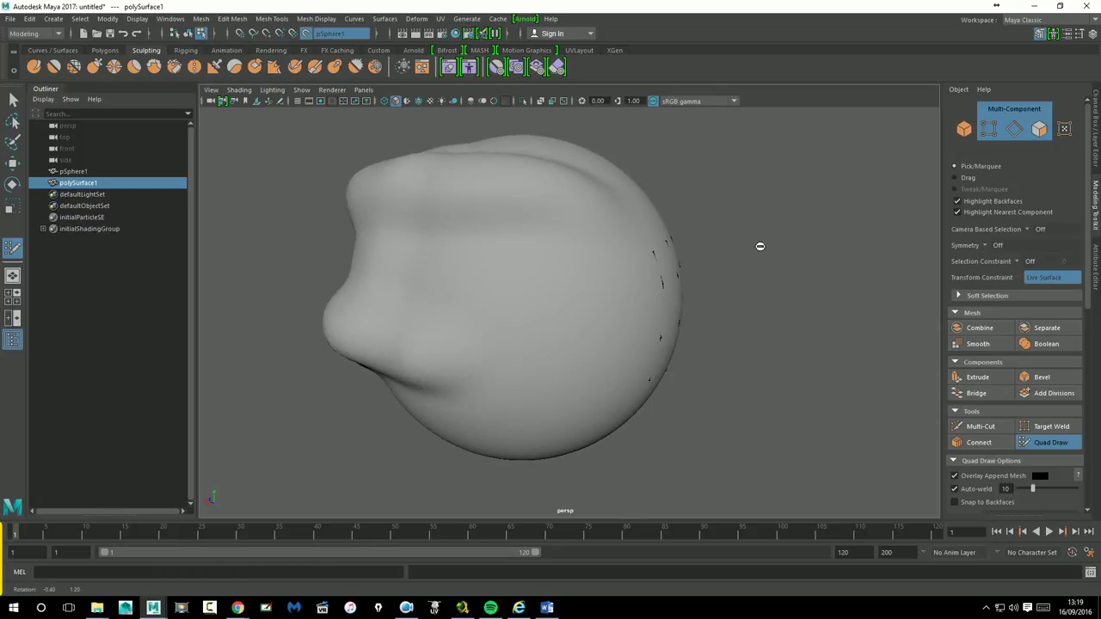
alt+drag(759, 246, 697, 241)
- Turn off the live surface and hide pSphere1 to reveal the new mesh
click(15, 166)
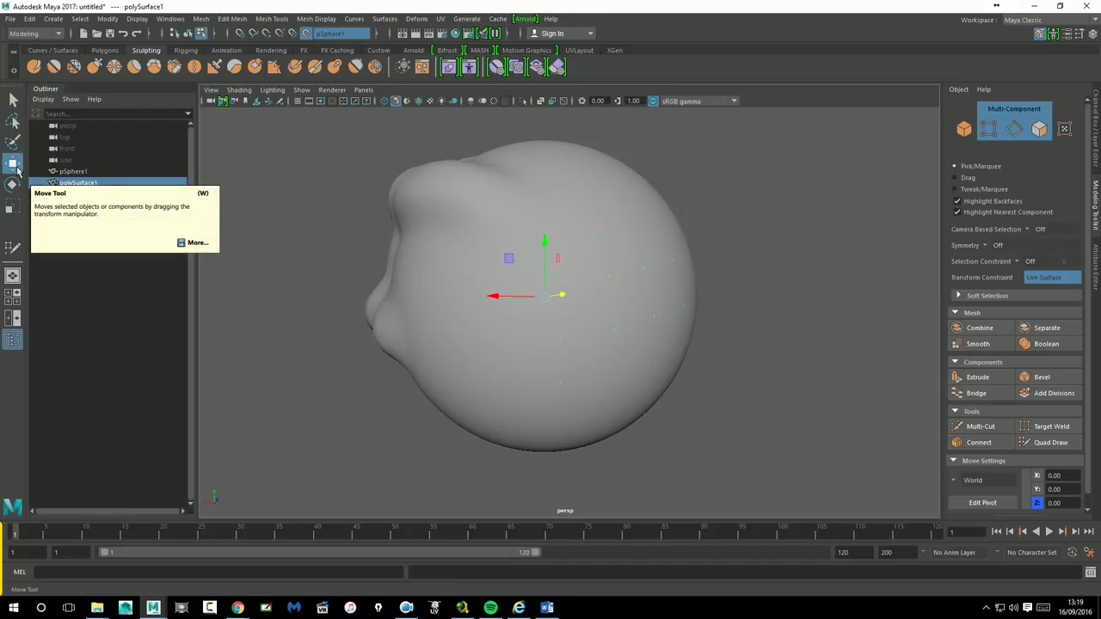
click(306, 32)
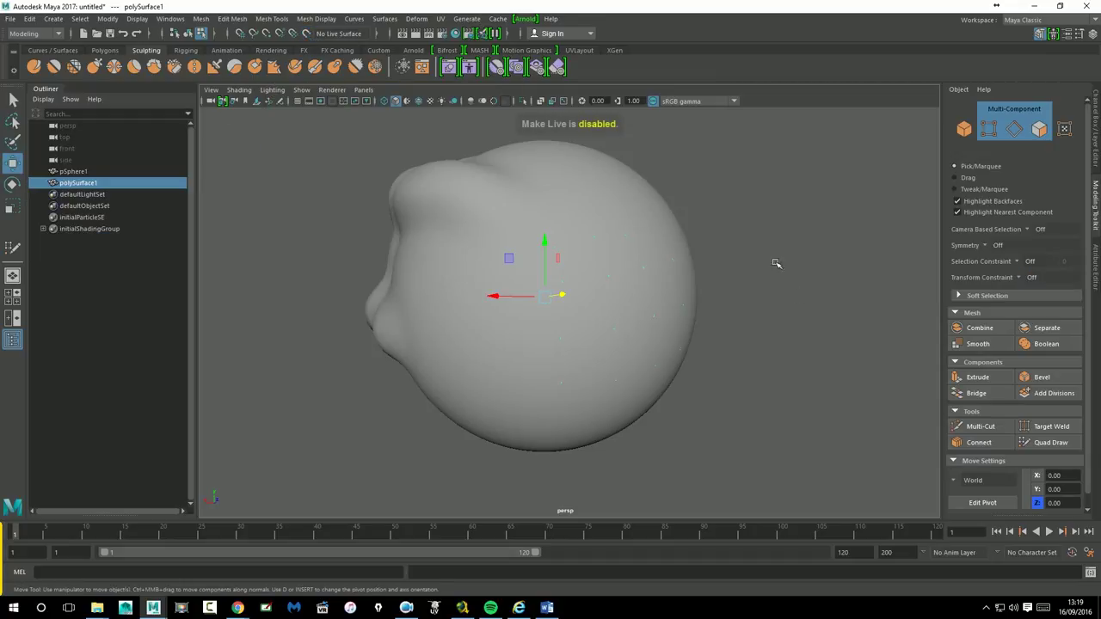
click(444, 209)
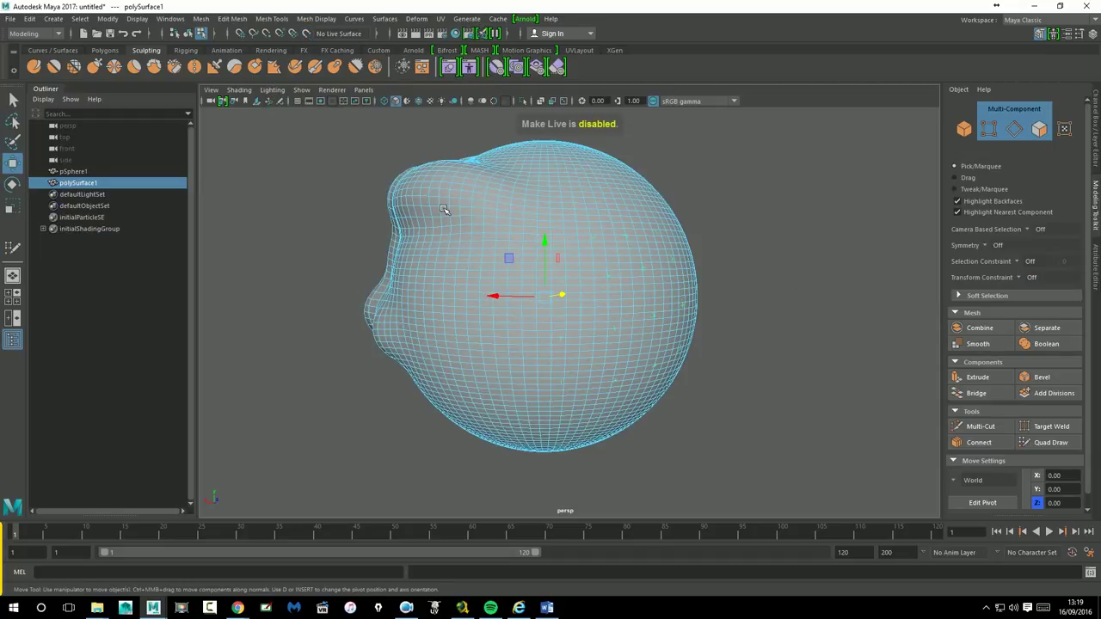
right_drag(444, 209, 463, 225)
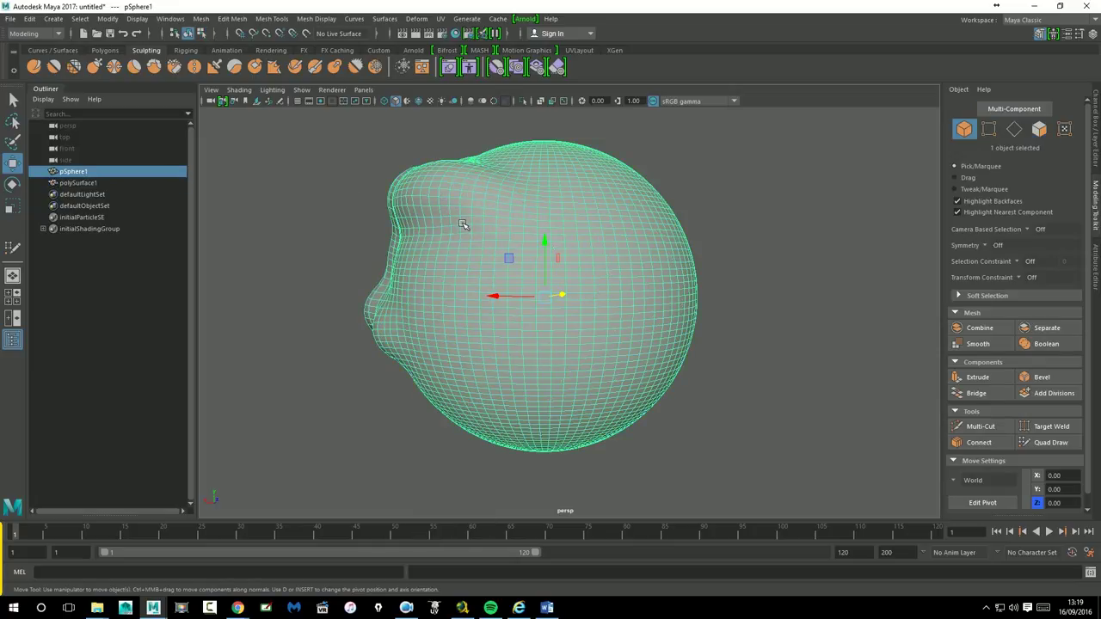
key(ctrl+h)
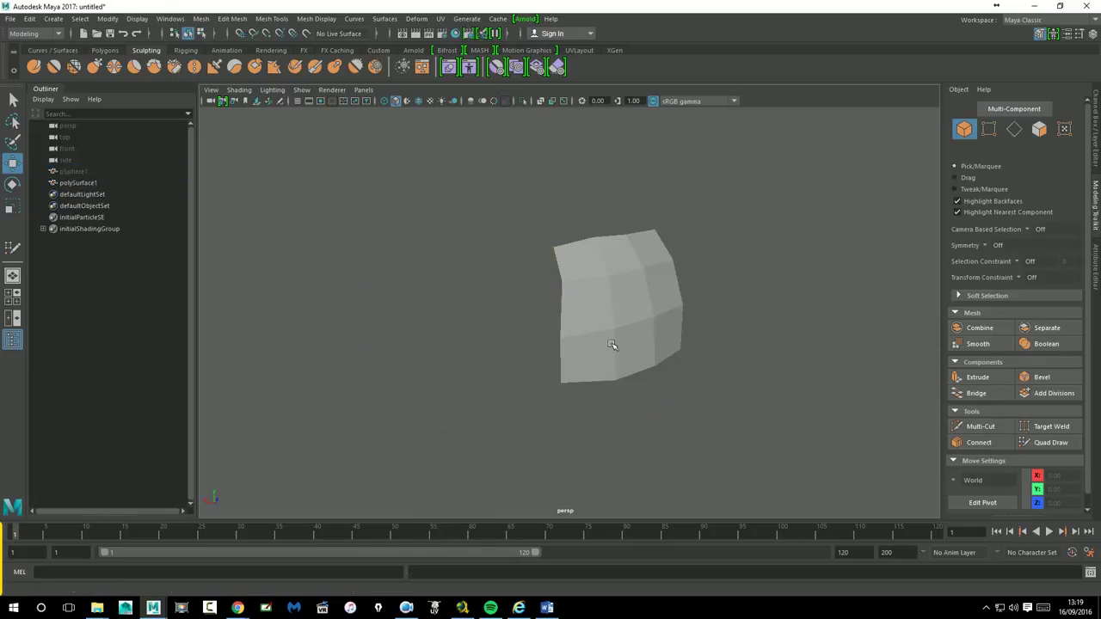
- Select and inspect polySurface1, then unhide pSphere1
alt+drag(614, 344, 599, 335)
click(600, 336)
mouse_move(656, 376)
alt+mouse_down()
mouse_move(695, 381)
mouse_move(544, 354)
mouse_move(712, 373)
mouse_move(429, 375)
mouse_move(634, 376)
mouse_move(568, 379)
alt+mouse_up()
click(82, 172)
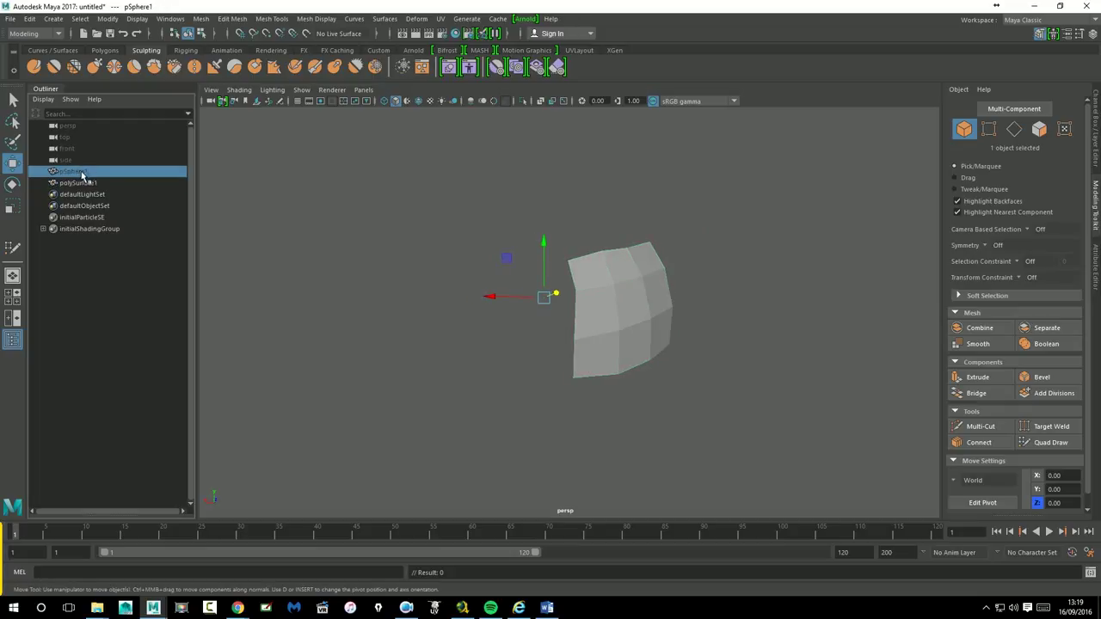
key(h)
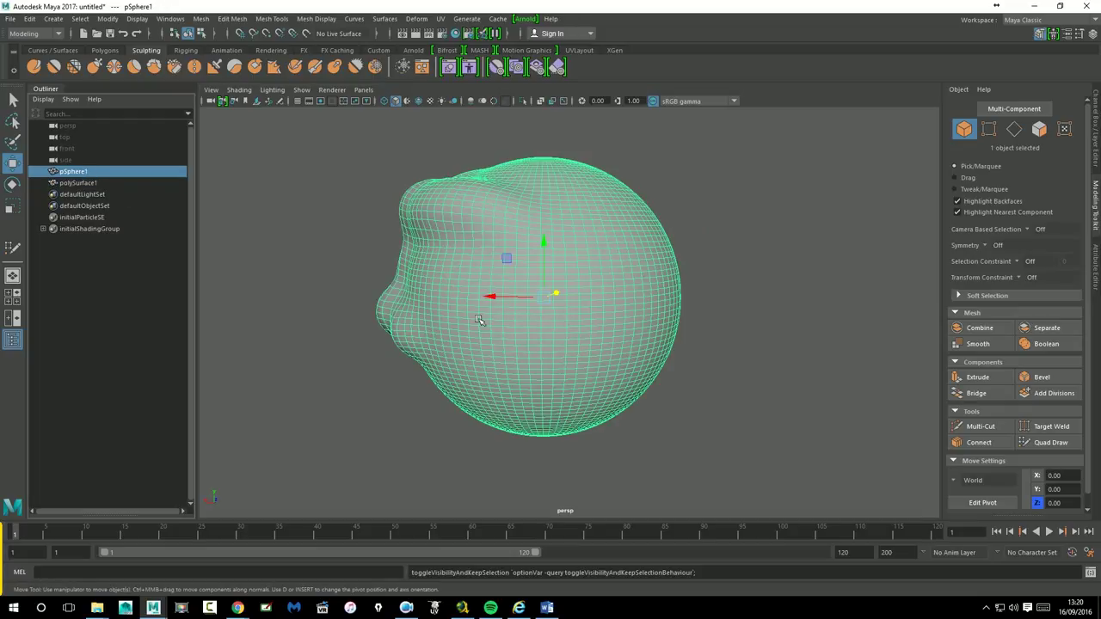
- Select pSphere1 and make it the live surface again
alt+drag(482, 321, 477, 232)
click(311, 252)
click(521, 237)
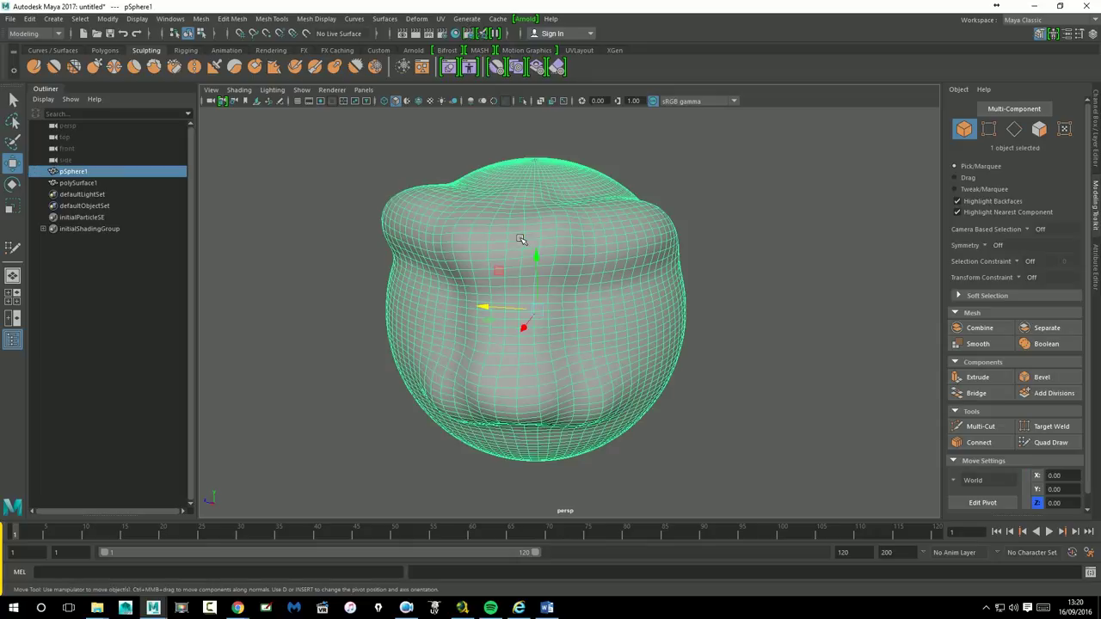
click(306, 33)
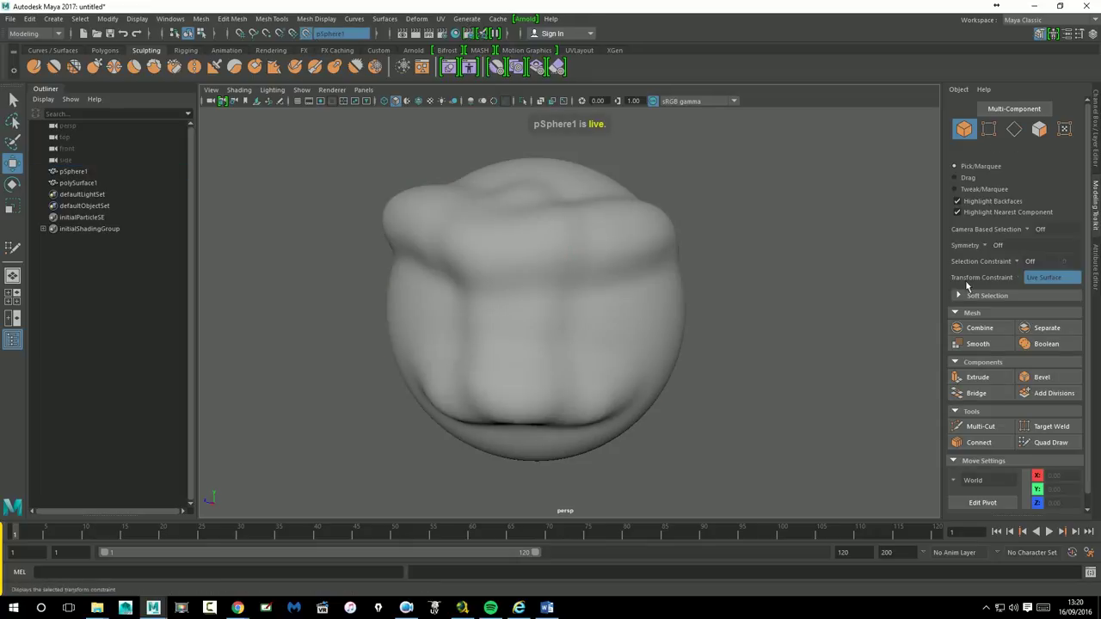
- Select polySurface1 in the Outliner and orbit so the lumpy side faces left
alt+drag(737, 300, 713, 295)
scroll(654, 288, up, 3)
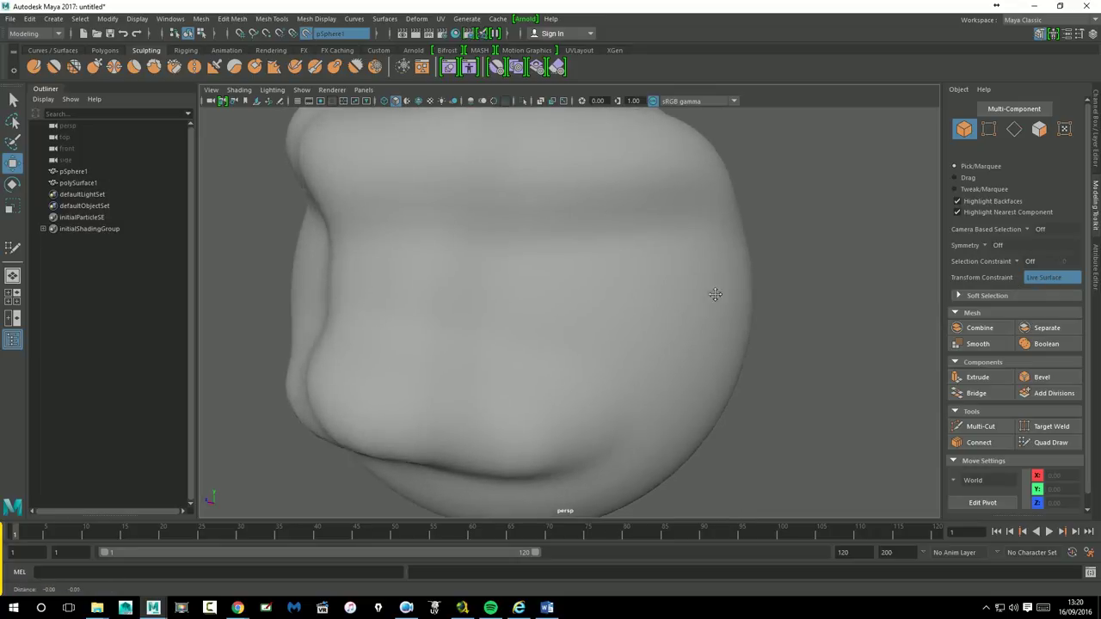
scroll(621, 295, down, 3)
alt+drag(622, 295, 574, 308)
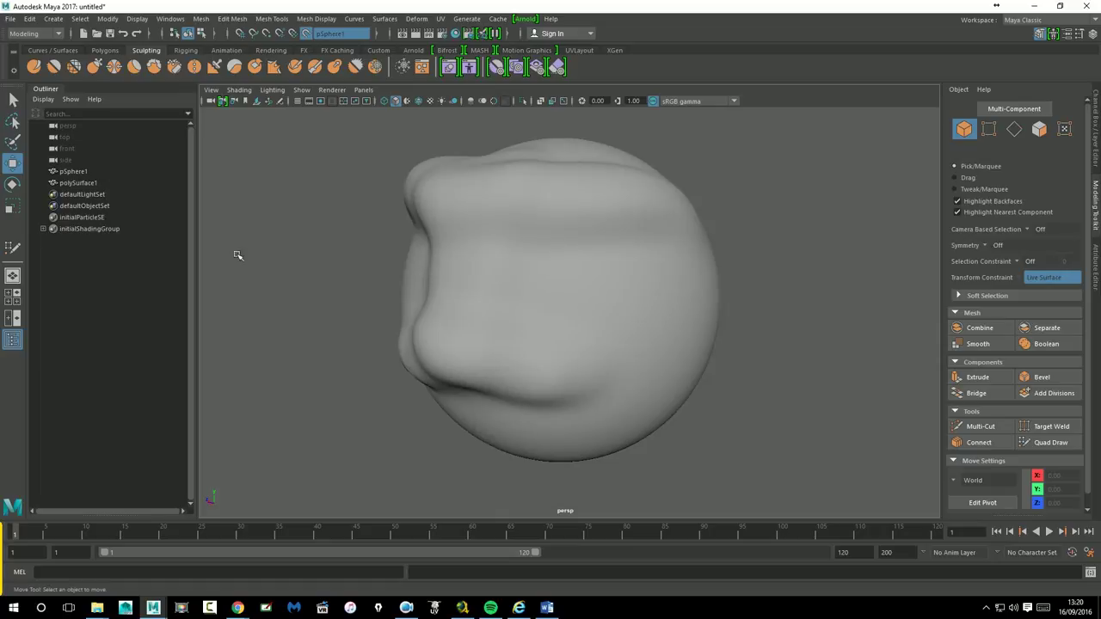
click(69, 185)
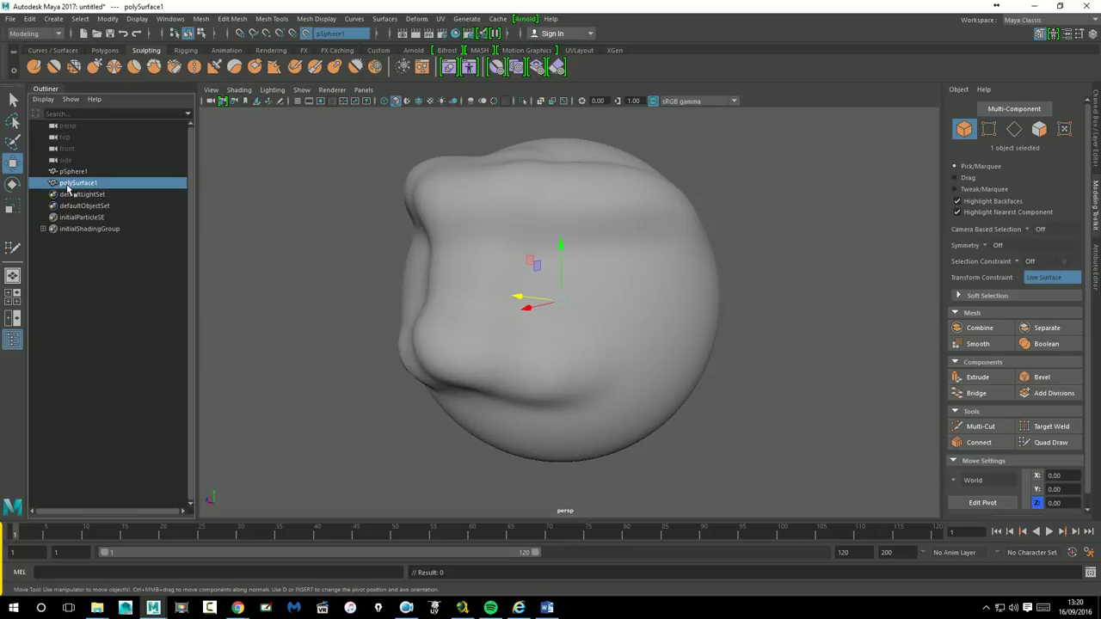
alt+drag(724, 312, 666, 312)
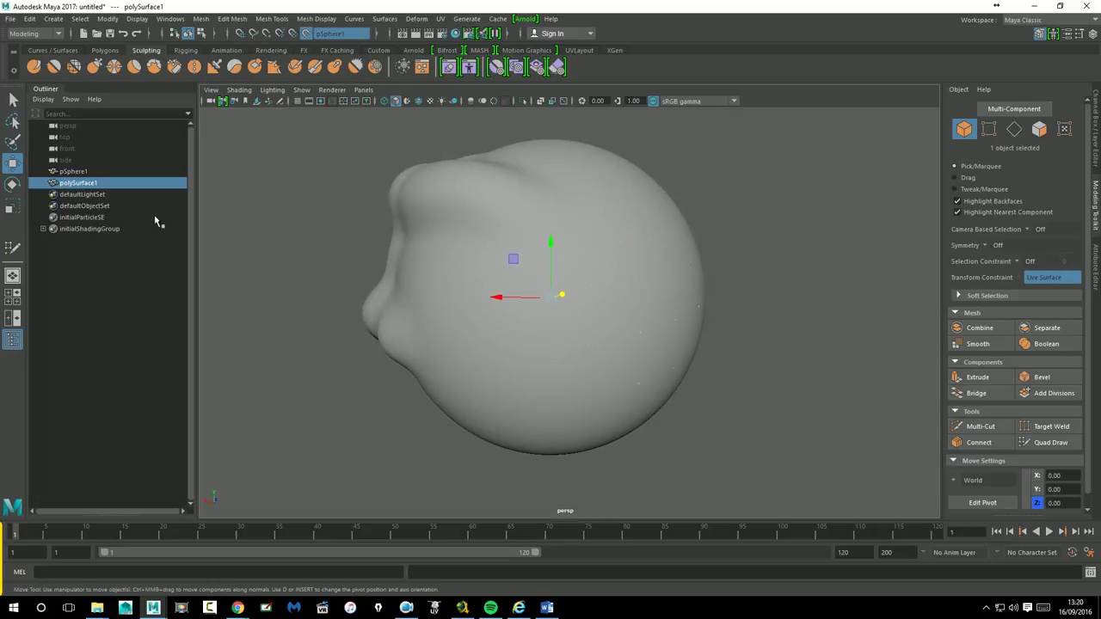
- Activate Quad Draw and fill the first quads from points placed on the sphere's front
click(1048, 443)
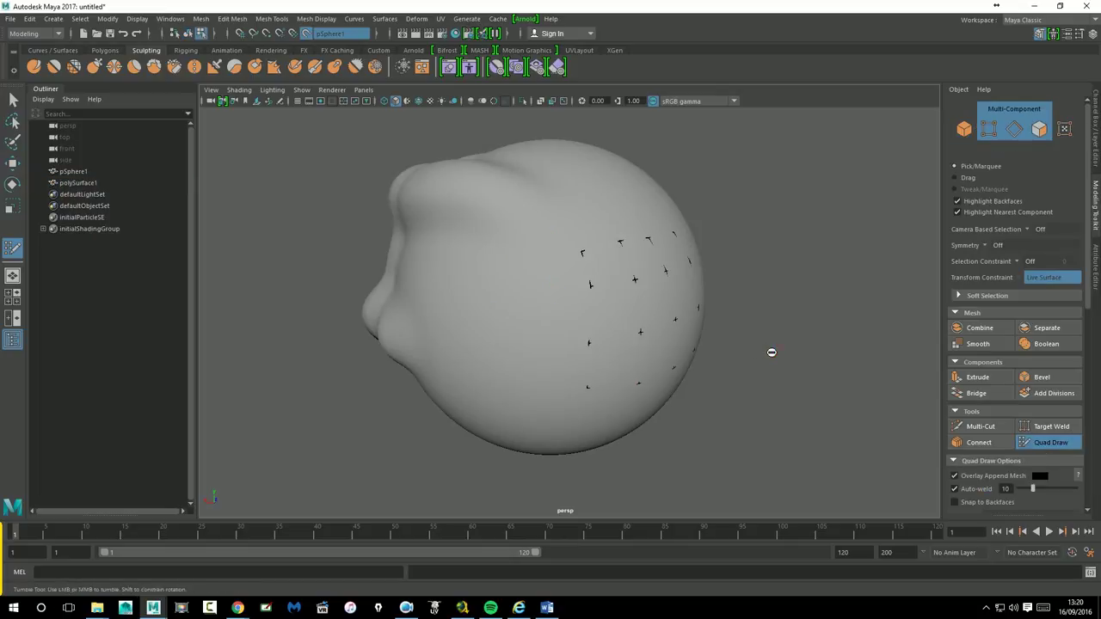
alt+drag(769, 351, 639, 202)
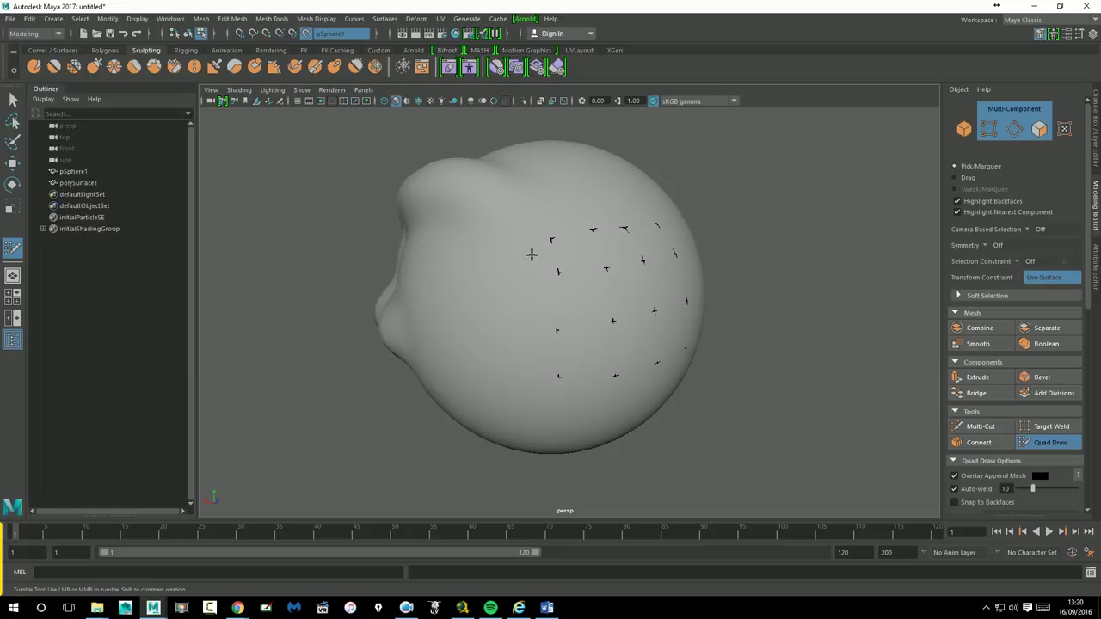
click(503, 246)
click(452, 246)
shift+click(491, 278)
alt+drag(551, 321, 602, 281)
click(591, 276)
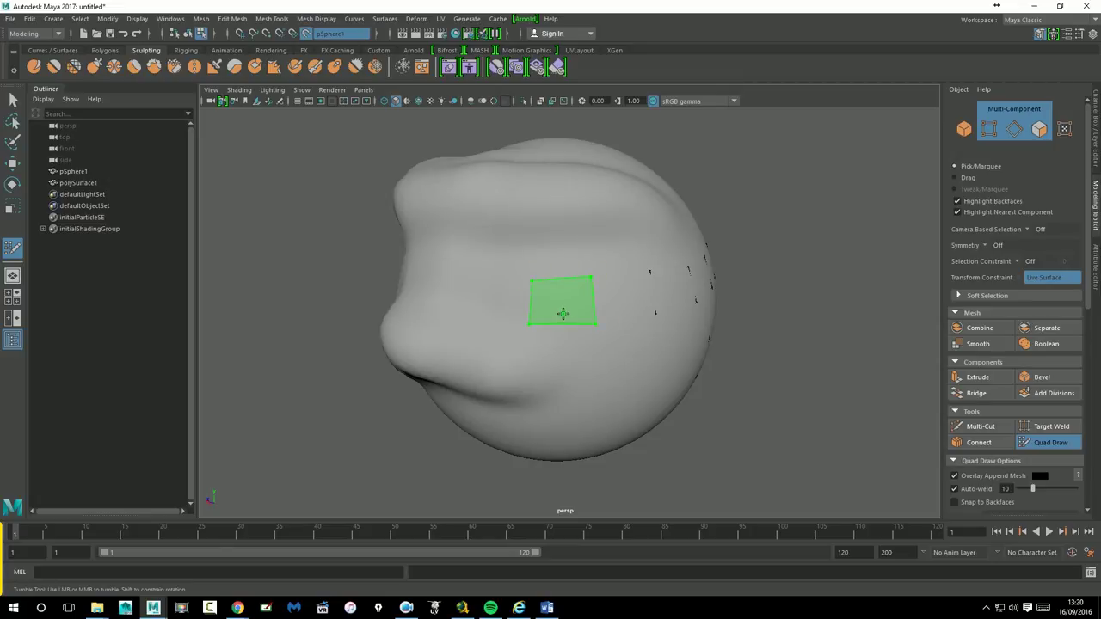
shift+click(559, 332)
- Fill more quads beside and to the left of the first ones
mouse_move(559, 332)
alt+mouse_down()
mouse_move(627, 341)
mouse_move(582, 338)
mouse_move(628, 307)
alt+mouse_up()
click(622, 343)
shift+click(643, 319)
mouse_move(644, 319)
alt+mouse_down()
mouse_move(590, 332)
mouse_move(541, 312)
alt+mouse_up()
alt+right_drag(541, 312, 607, 312)
mouse_move(607, 313)
alt+mouse_down()
mouse_move(627, 349)
mouse_move(450, 312)
alt+mouse_up()
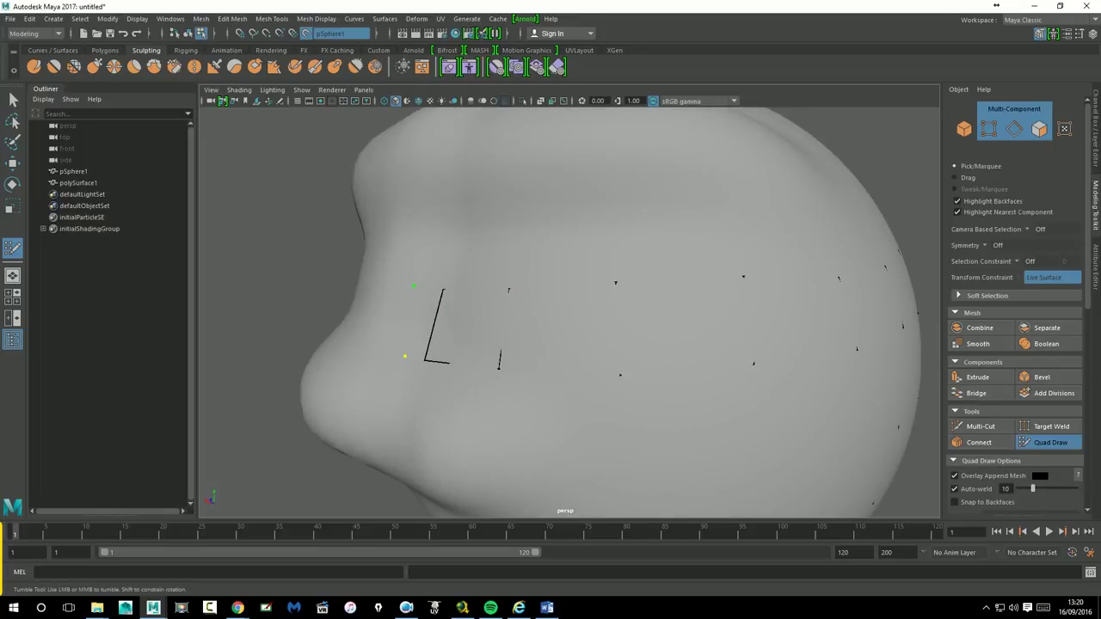
shift+click(418, 324)
mouse_move(491, 376)
alt+mouse_down()
mouse_move(496, 411)
mouse_move(543, 355)
alt+mouse_up()
shift+click(497, 374)
- Place further points and fill quads extending the patch up to the upper points
click(548, 348)
click(547, 415)
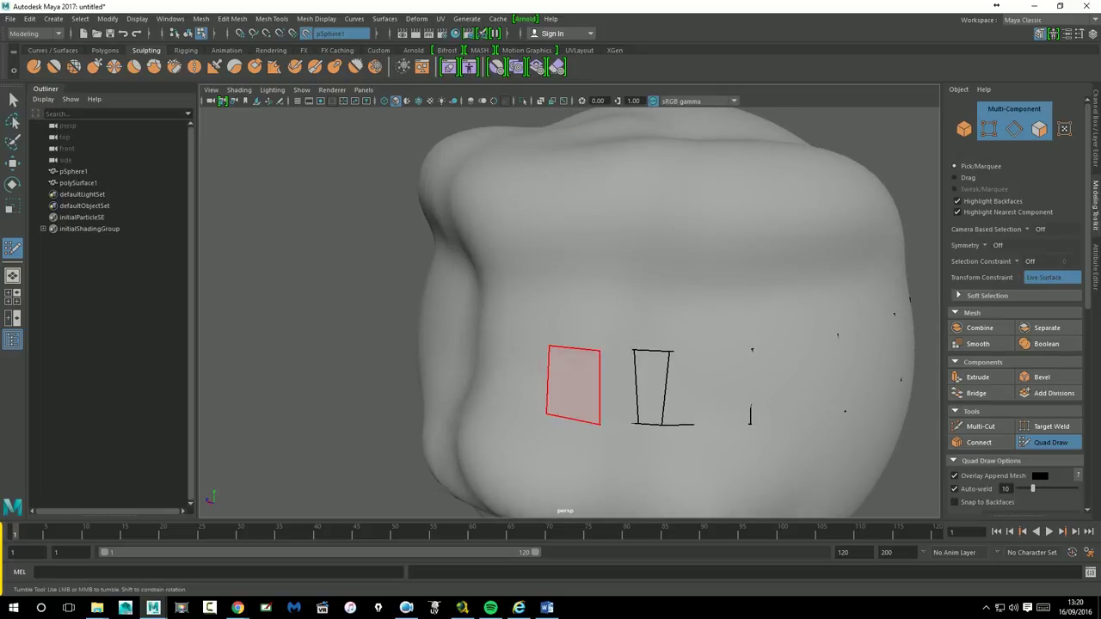
click(558, 293)
shift+click(591, 338)
shift+click(616, 328)
shift+click(713, 339)
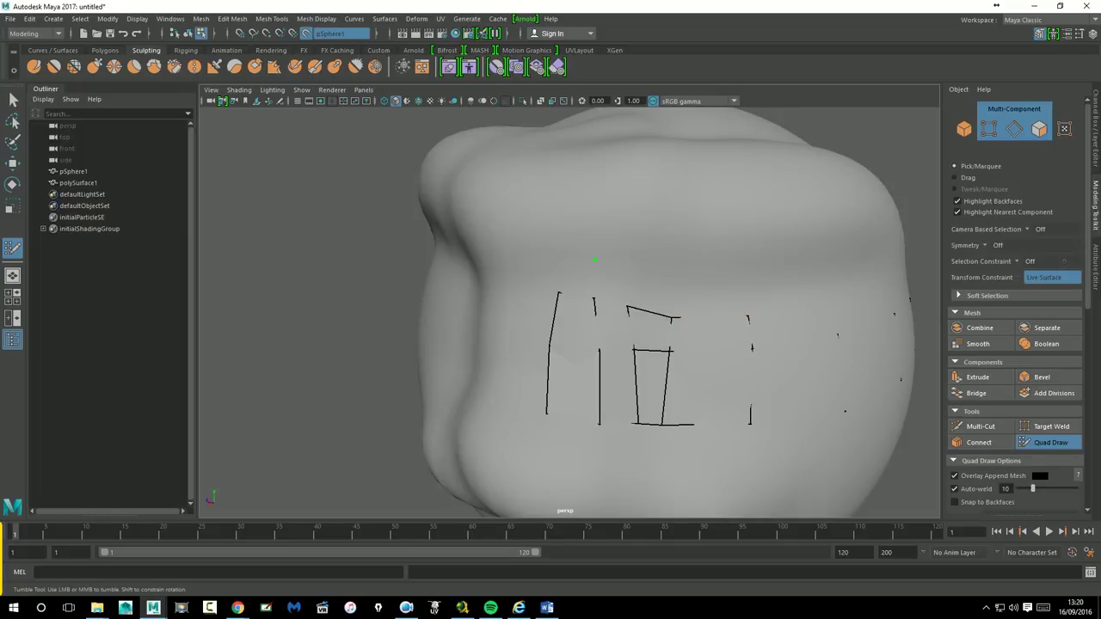
shift+click(575, 284)
click(632, 265)
shift+click(614, 286)
shift+click(673, 307)
- Add vertices on the right and above the patch, filling quads between them
mouse_move(713, 296)
alt+mouse_down()
mouse_move(688, 236)
mouse_move(685, 302)
alt+mouse_up()
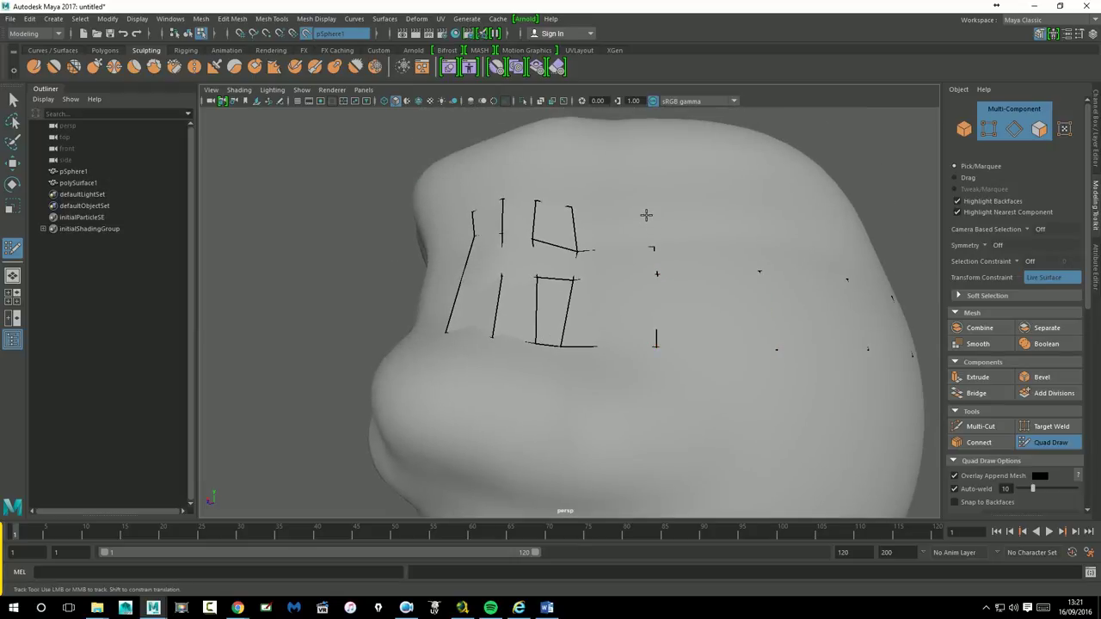
mouse_move(725, 344)
alt+mouse_down()
mouse_move(663, 344)
mouse_move(713, 364)
alt+mouse_up()
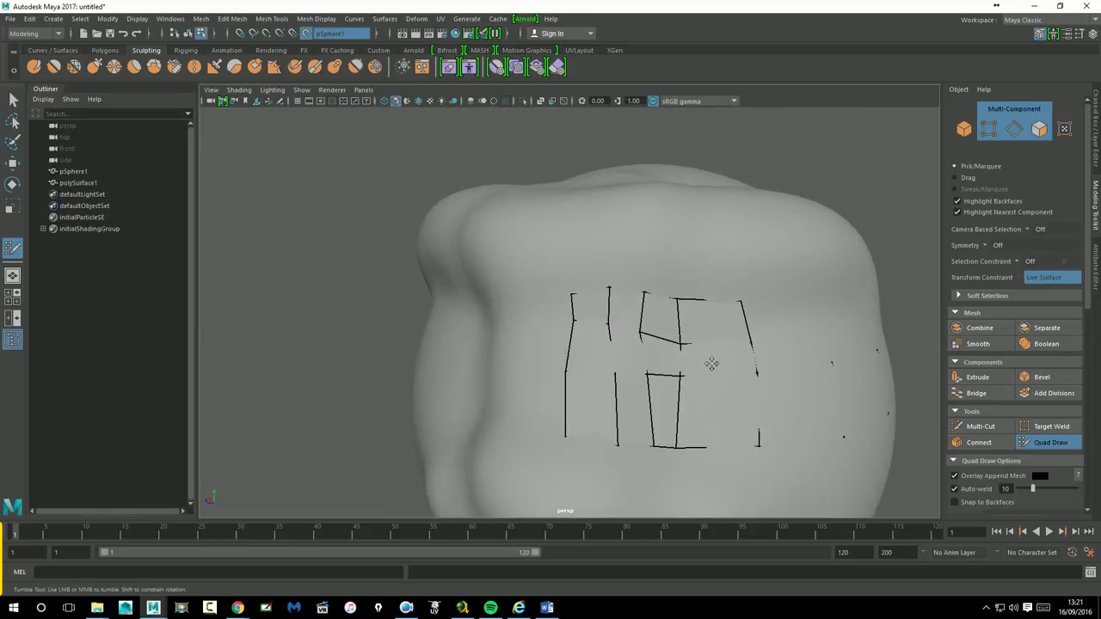
click(568, 257)
click(735, 272)
shift+click(700, 284)
click(600, 232)
shift+click(653, 248)
shift+click(619, 246)
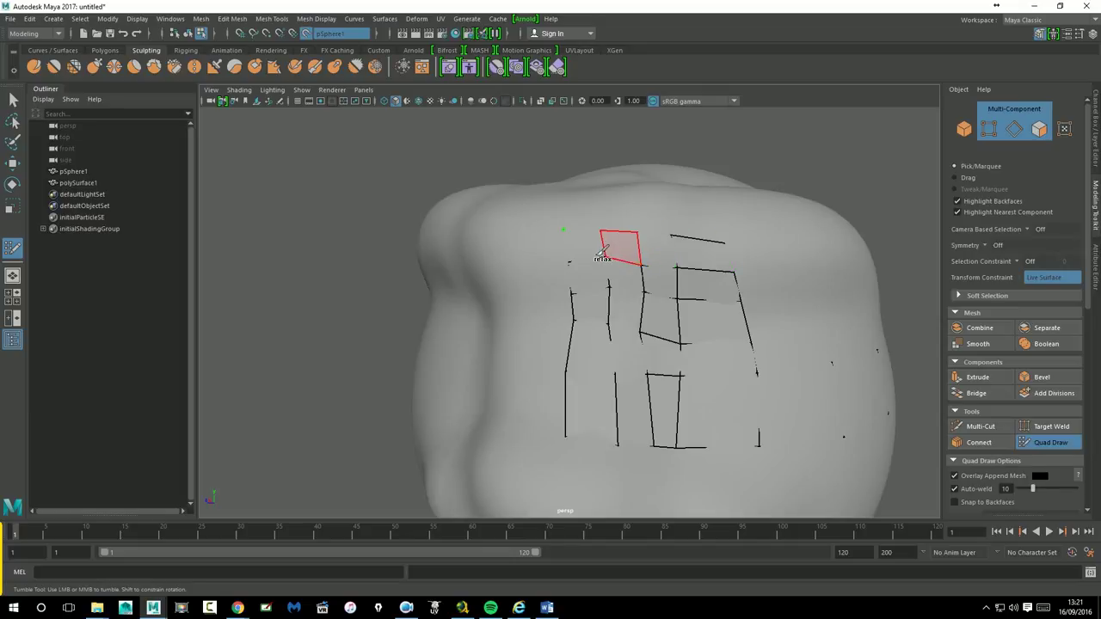
alt+drag(820, 345, 732, 368)
scroll(757, 361, down, 3)
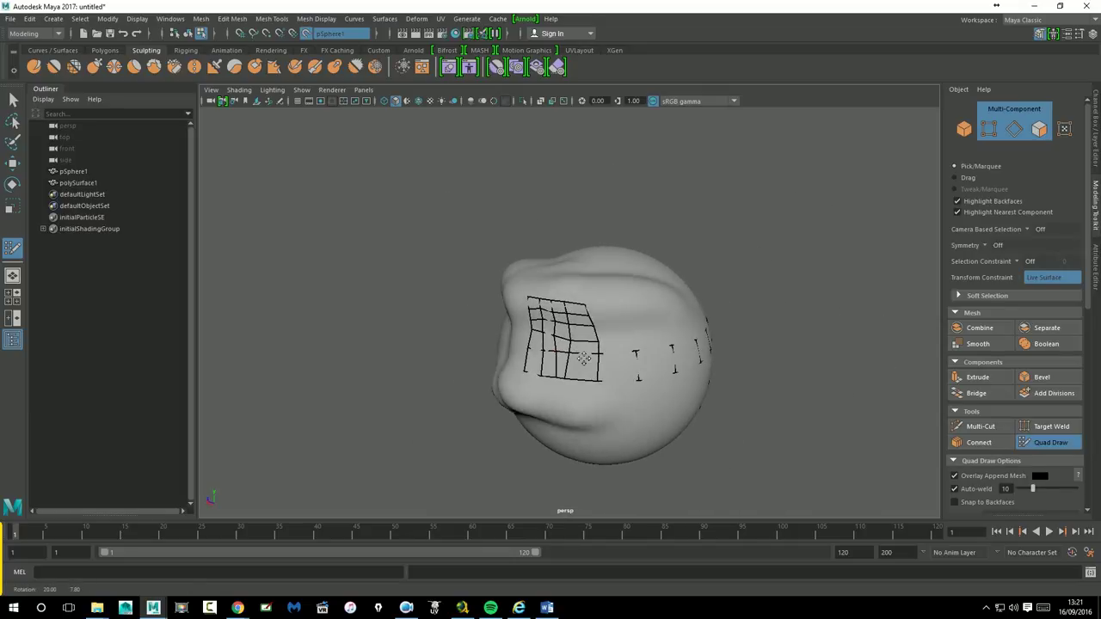
- Insert horizontal and vertical edge loops across the quad grid, deleting one unwanted loop
scroll(732, 368, up, 1)
scroll(732, 368, up, 3)
alt+middle_drag(706, 278, 723, 242)
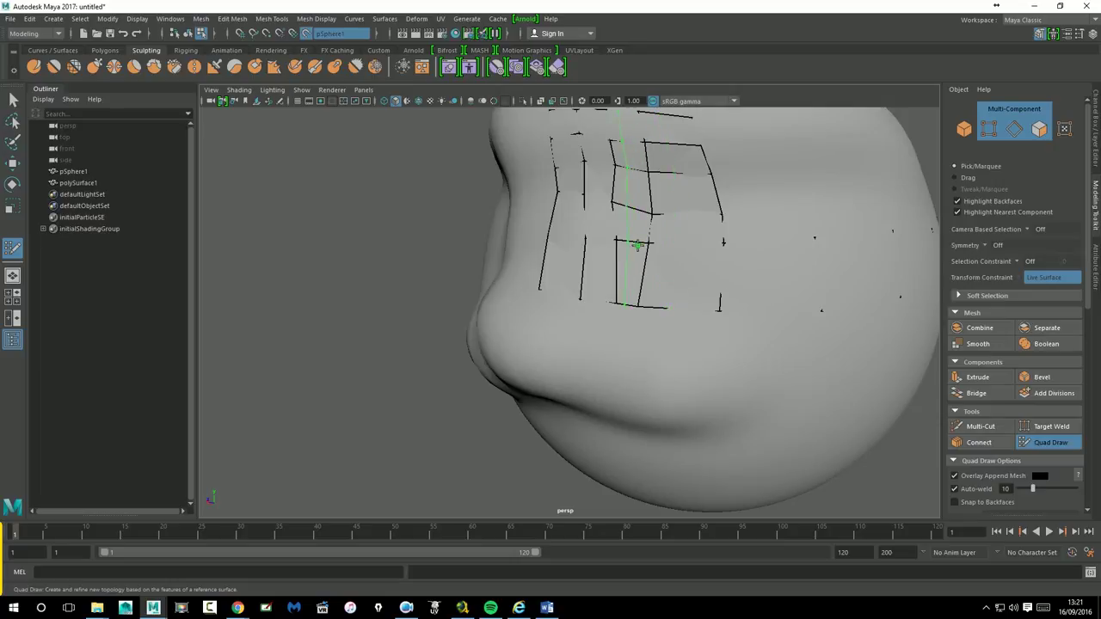
alt+drag(637, 245, 669, 392)
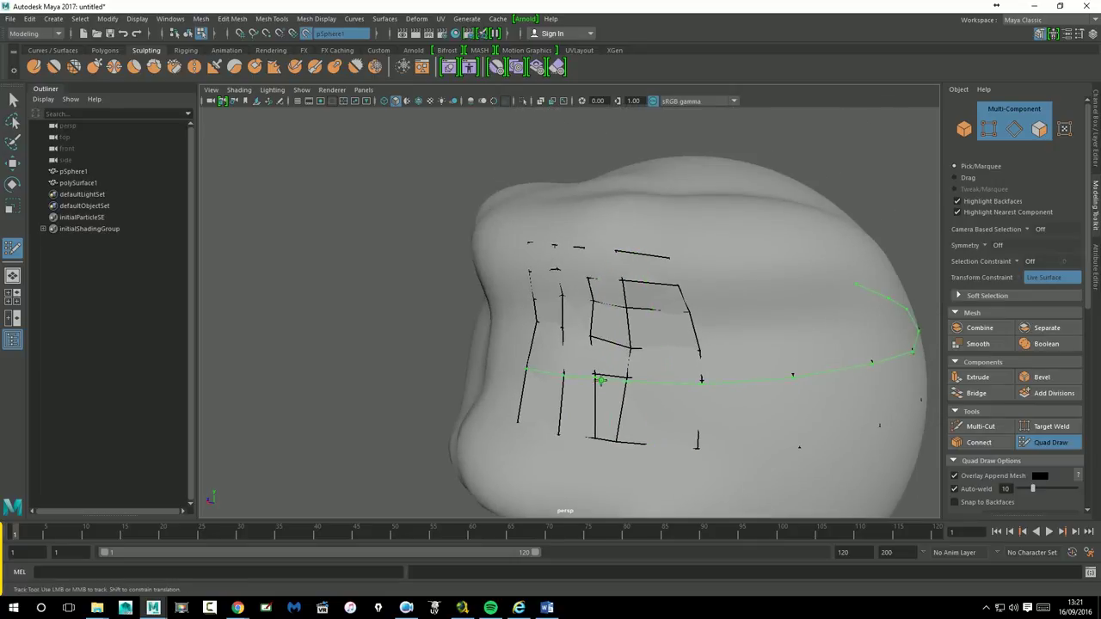
ctrl+click(605, 411)
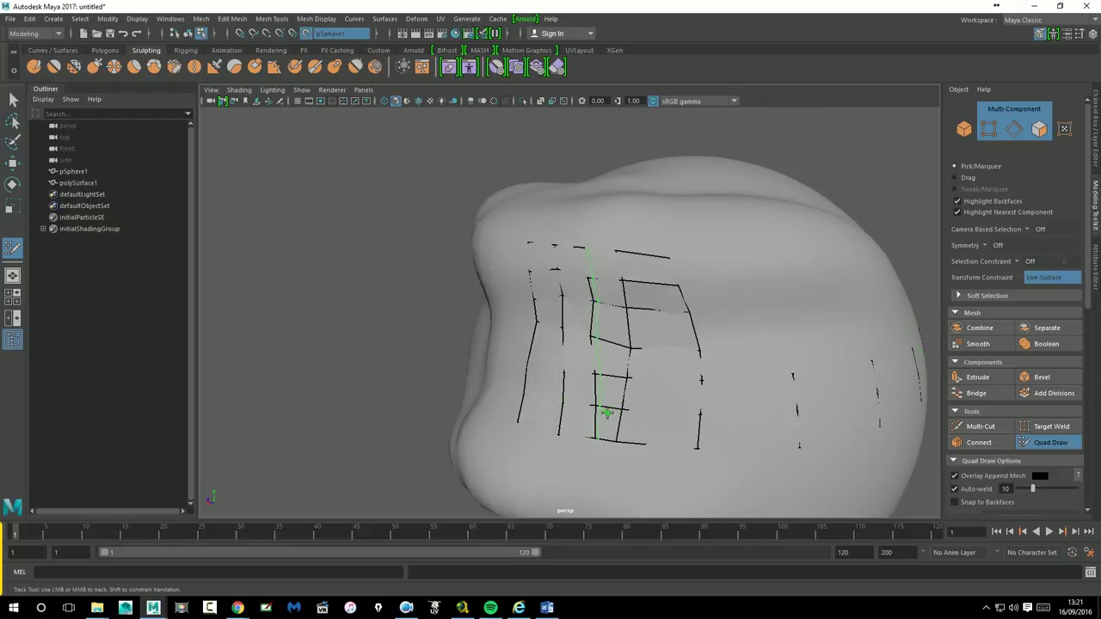
alt+drag(604, 411, 613, 372)
ctrl+click(658, 385)
ctrl+click(528, 351)
ctrl+click(545, 321)
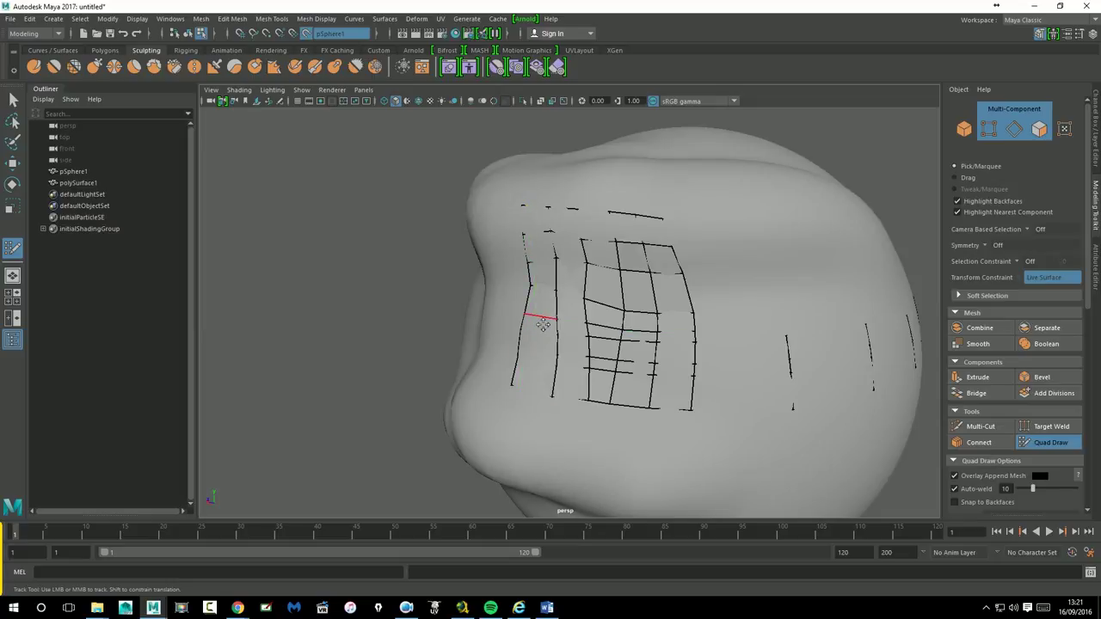
ctrl+shift+click(544, 323)
- Fill a new quad from two placed points, undo a stray triangle, and close the open area
alt+drag(683, 376, 684, 387)
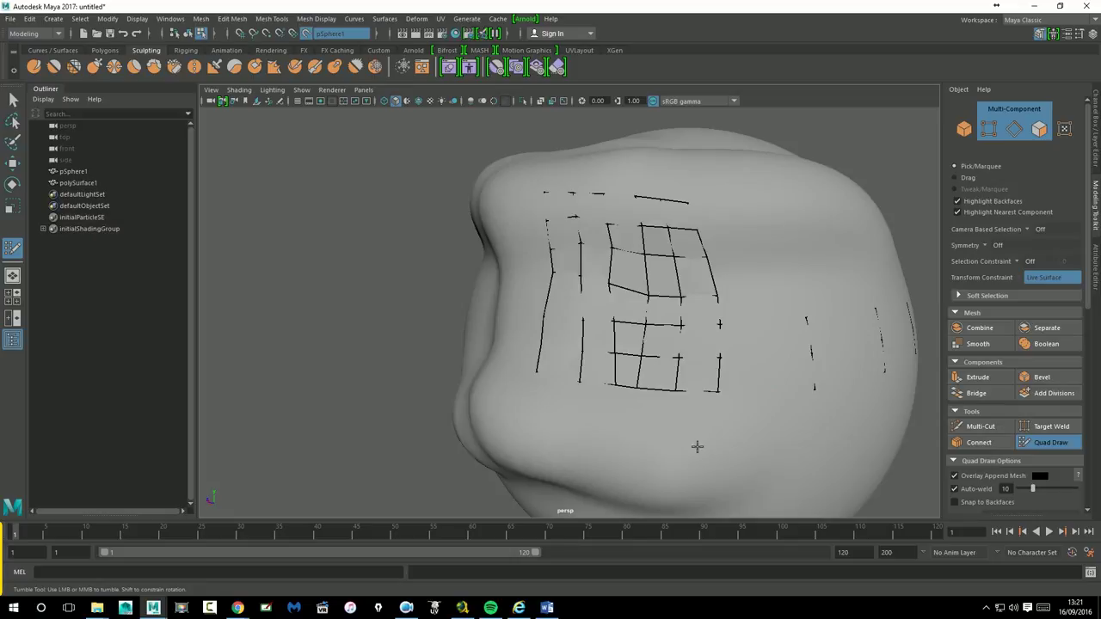
alt+middle_drag(770, 404, 549, 409)
click(633, 275)
click(639, 226)
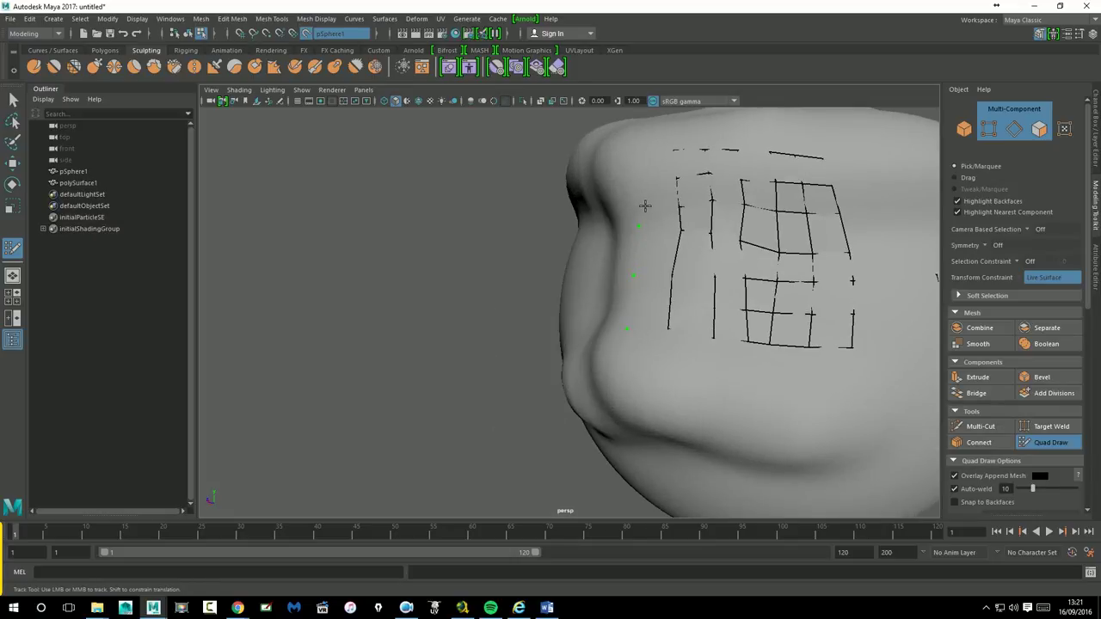
shift+click(665, 237)
shift+click(656, 295)
key(ctrl+z)
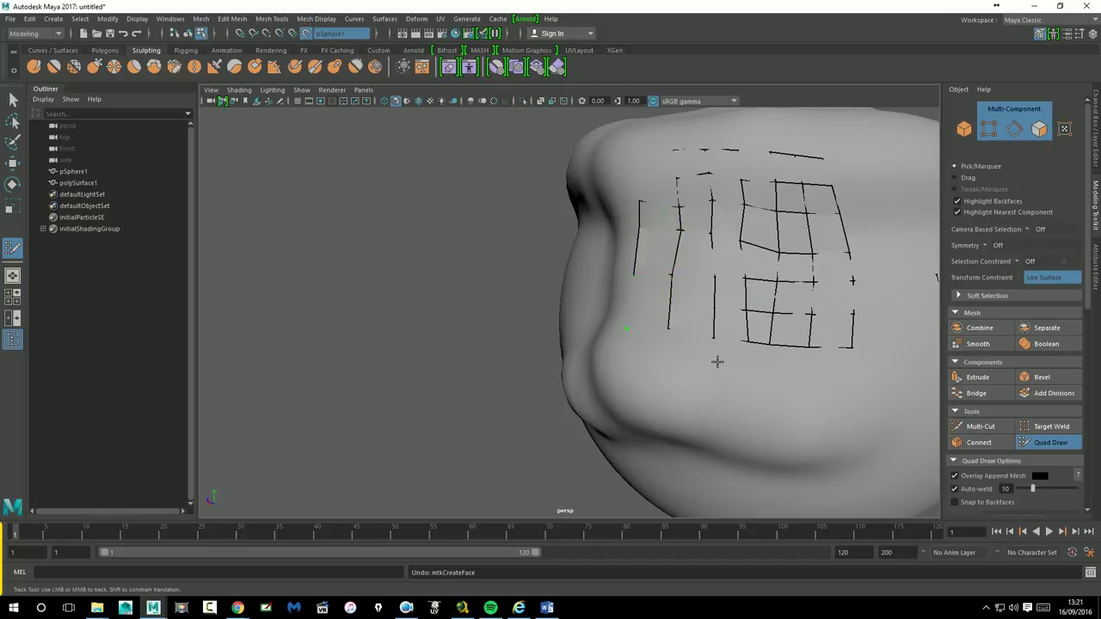
scroll(737, 336, up, 3)
mouse_move(852, 336)
alt+mouse_down()
mouse_move(691, 393)
mouse_move(679, 383)
alt+mouse_up()
shift+click(659, 344)
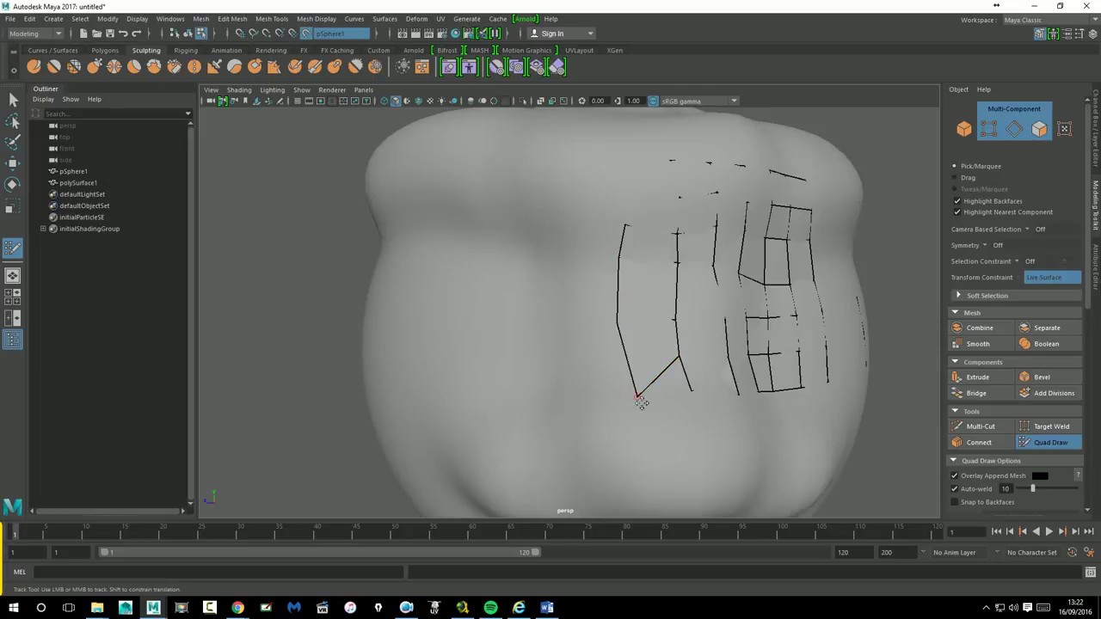
- Delete a stray vertex and drag an edge's end vertex down and right
ctrl+shift+click(648, 405)
mouse_move(638, 353)
mouse_down()
mouse_move(653, 370)
mouse_move(635, 366)
mouse_up()
mouse_move(875, 430)
alt+mouse_down()
mouse_move(449, 403)
mouse_move(467, 414)
alt+mouse_up()
alt+middle_drag(467, 414, 491, 364)
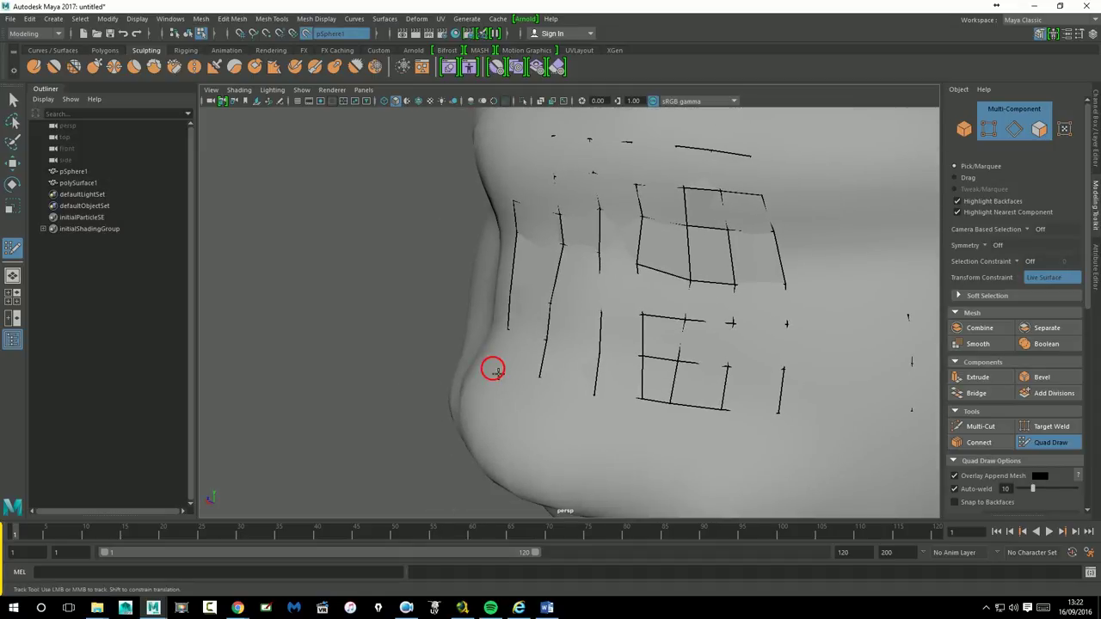
- Place several new points near the mesh's lower edge
click(481, 426)
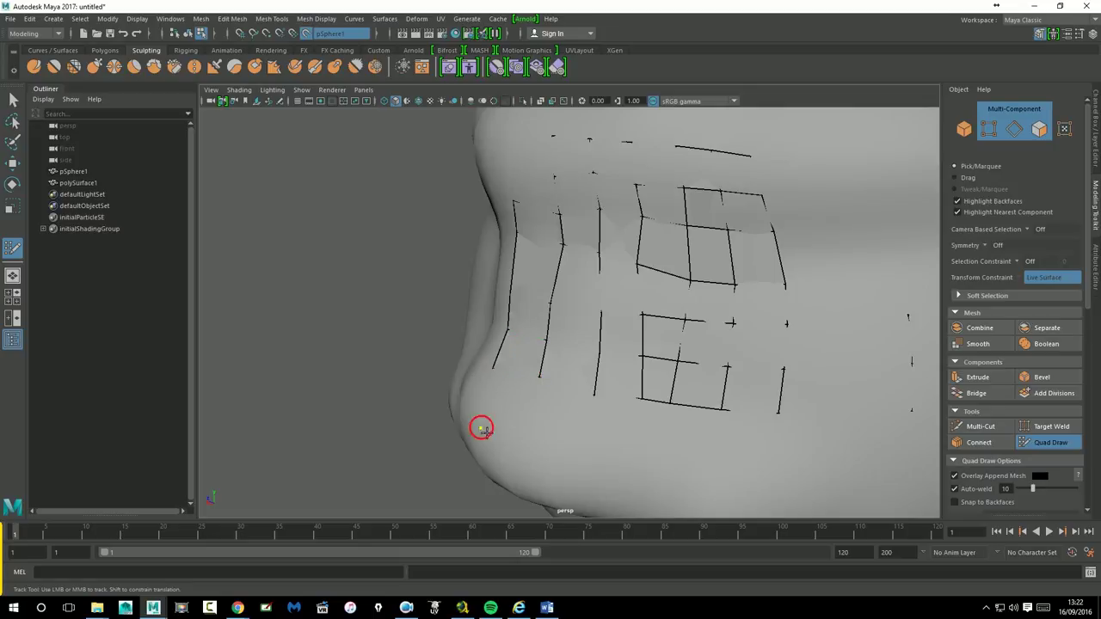
click(576, 448)
alt+drag(616, 469, 624, 442)
click(517, 319)
click(560, 298)
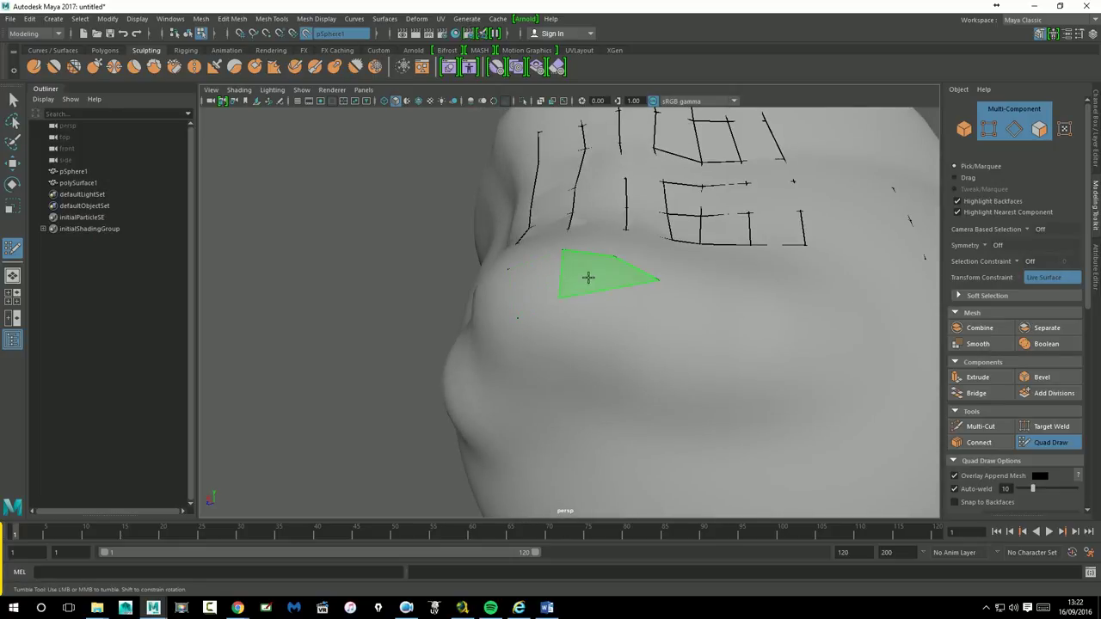
click(631, 287)
alt+right_drag(585, 307, 670, 341)
mouse_move(670, 341)
alt+mouse_down()
mouse_move(700, 361)
mouse_move(616, 356)
alt+mouse_up()
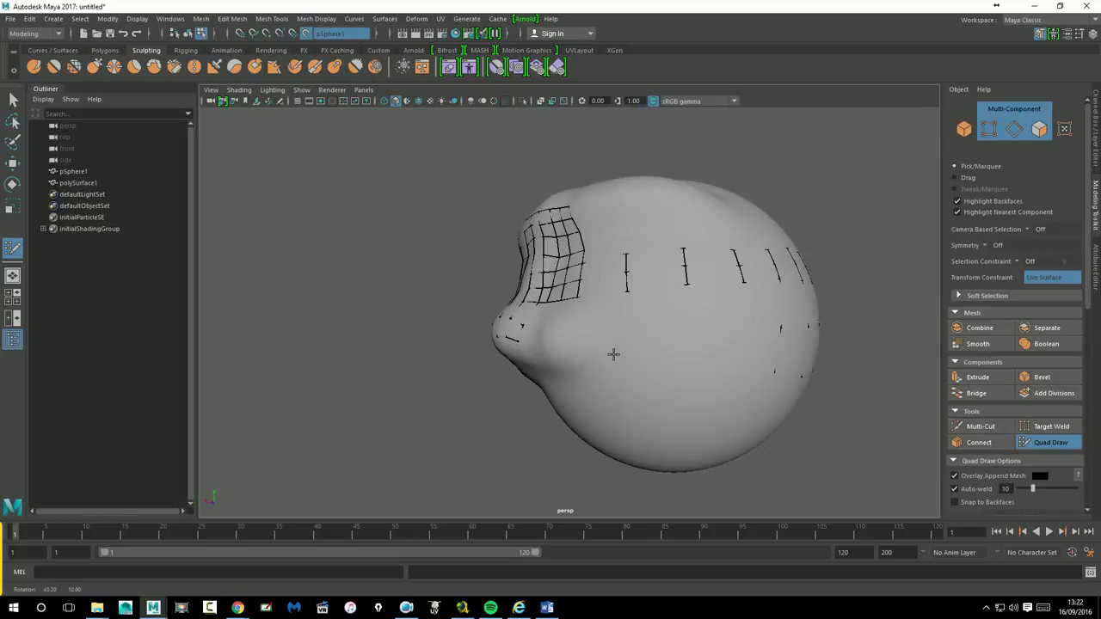
- Switch to the Move tool in Object Mode, clear the selection, and select pSphere1
click(13, 163)
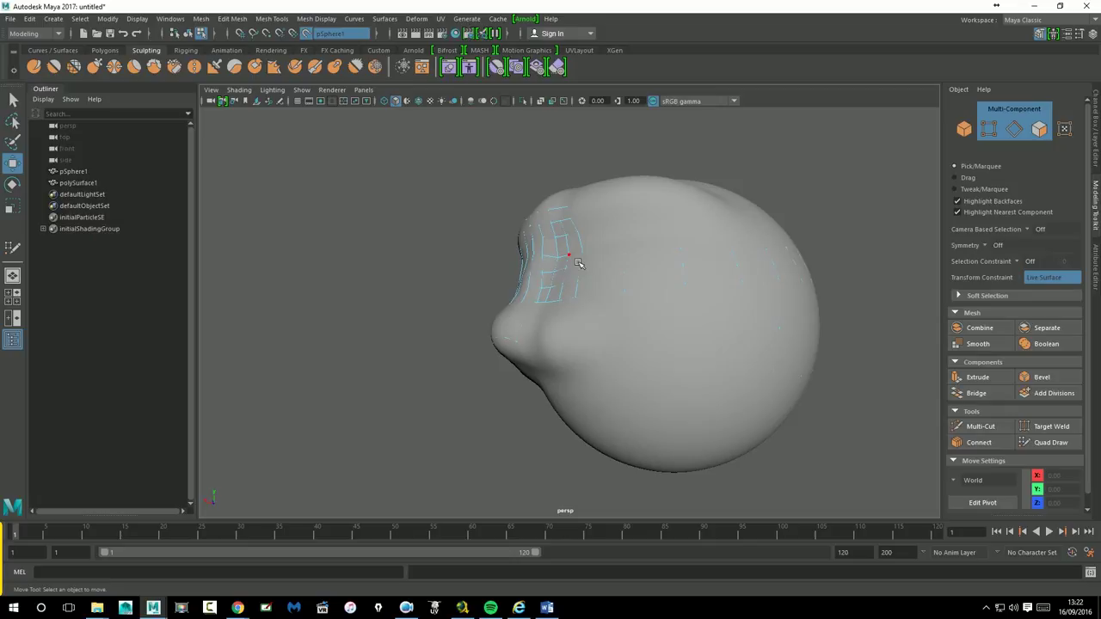
right_drag(571, 257, 496, 194)
click(496, 194)
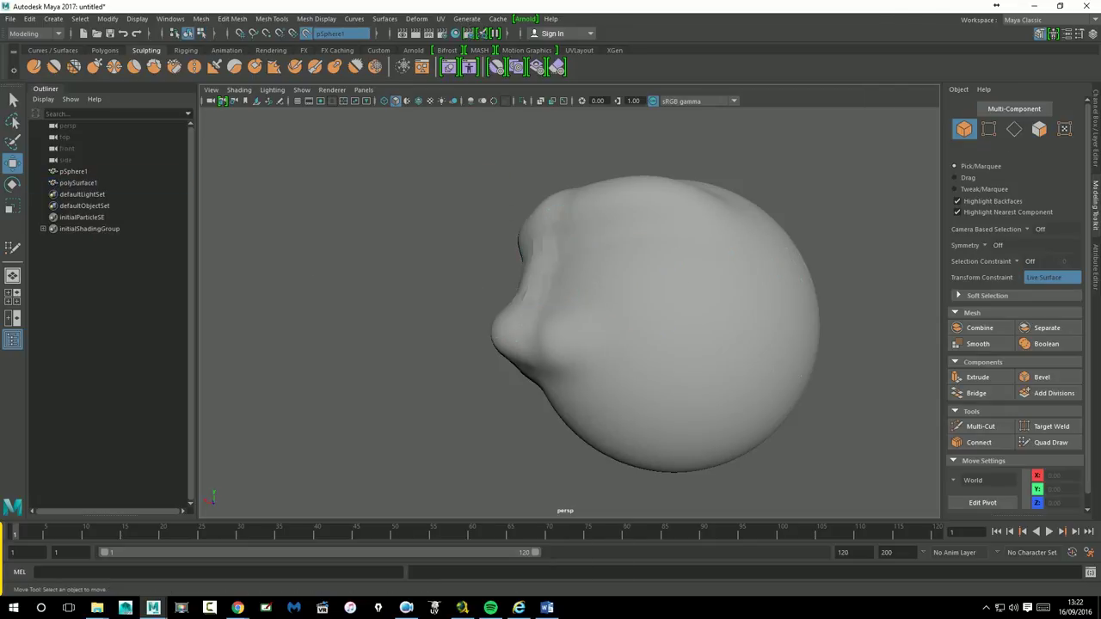
click(79, 175)
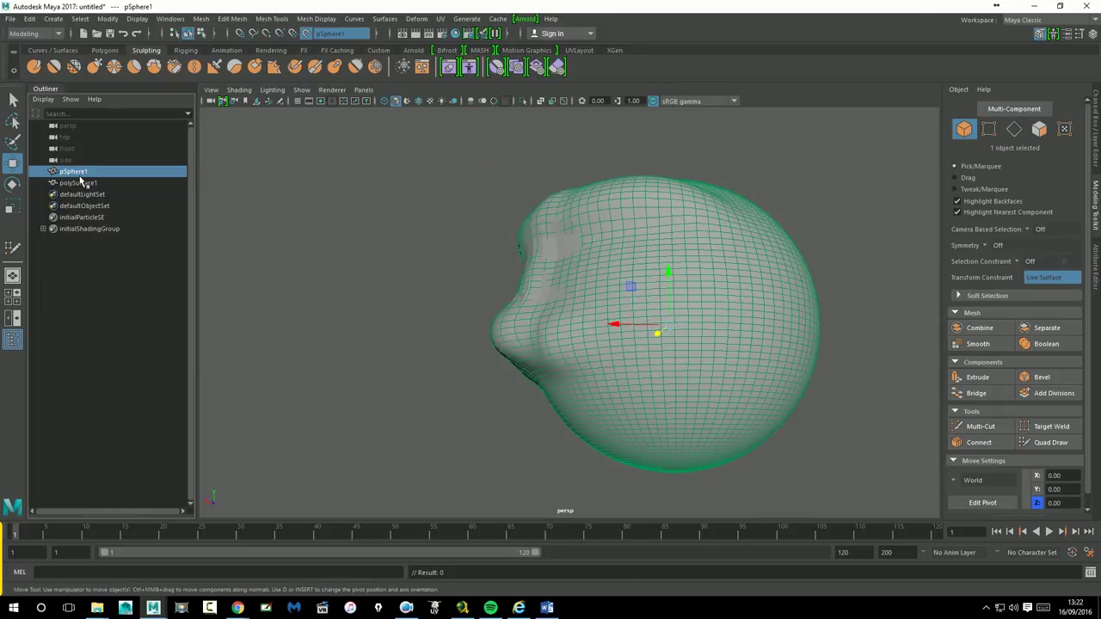
- Hide pSphere1 and inspect polySurface1 alone, showing it as its faceted cage
mouse_move(607, 375)
alt+mouse_down()
mouse_move(843, 374)
mouse_move(833, 373)
alt+mouse_up()
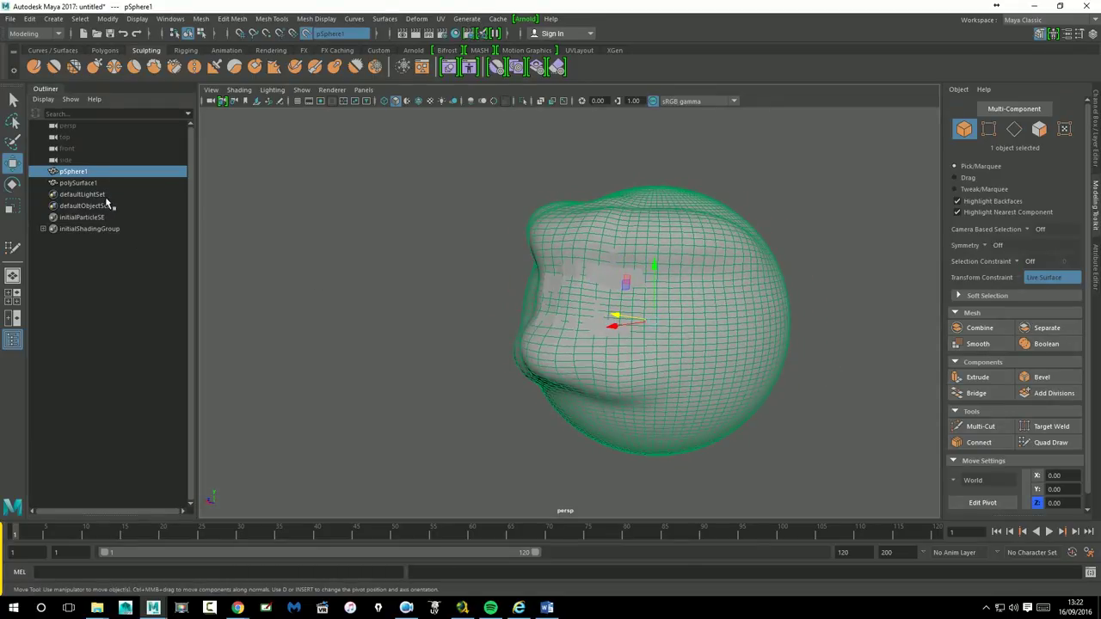
key(ctrl+h)
click(599, 328)
mouse_move(690, 410)
alt+mouse_down()
mouse_move(560, 442)
mouse_move(661, 448)
mouse_move(551, 476)
mouse_move(462, 442)
mouse_move(482, 442)
mouse_move(582, 329)
alt+mouse_up()
click(665, 410)
click(583, 329)
alt+drag(646, 398, 642, 415)
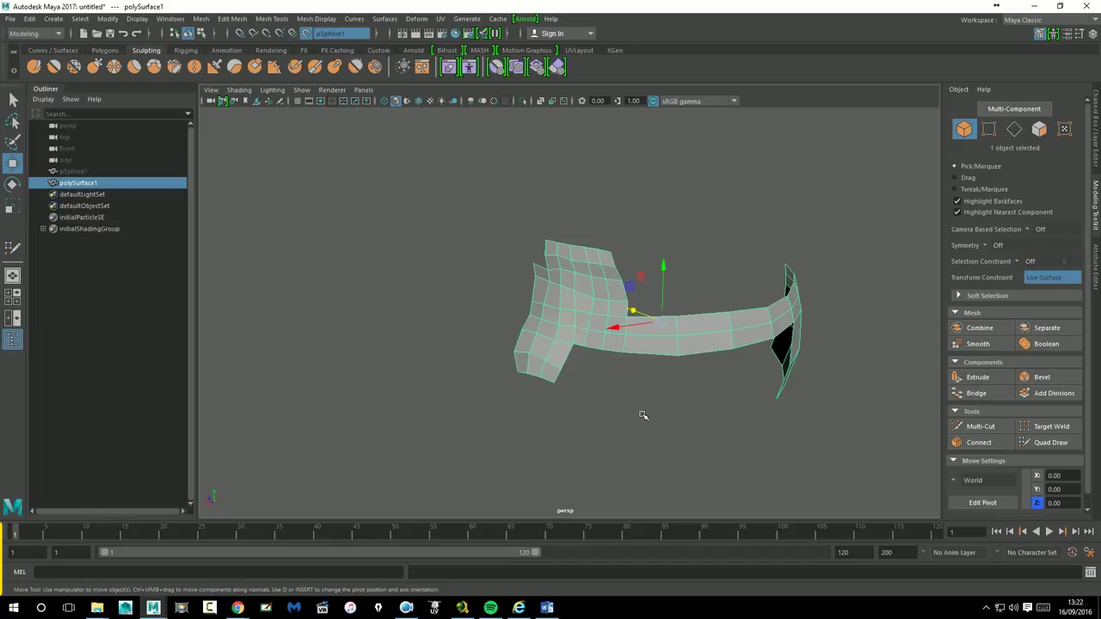
click(709, 383)
mouse_move(617, 481)
alt+mouse_down()
mouse_move(558, 460)
mouse_move(599, 450)
mouse_move(663, 464)
mouse_move(624, 489)
mouse_move(595, 482)
alt+mouse_up()
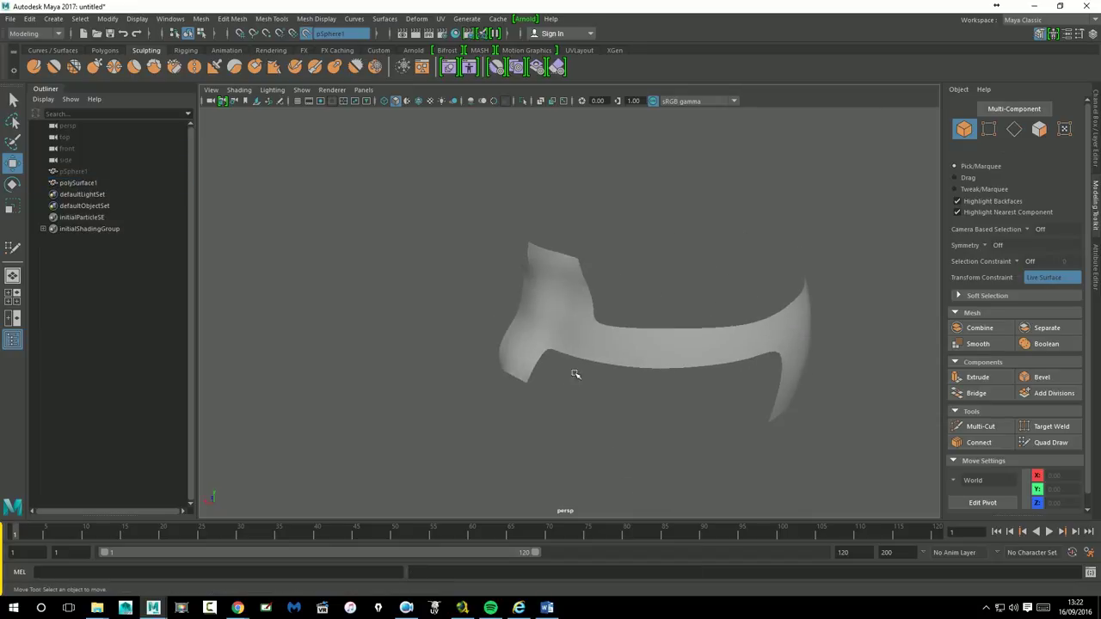
click(576, 349)
key(1)
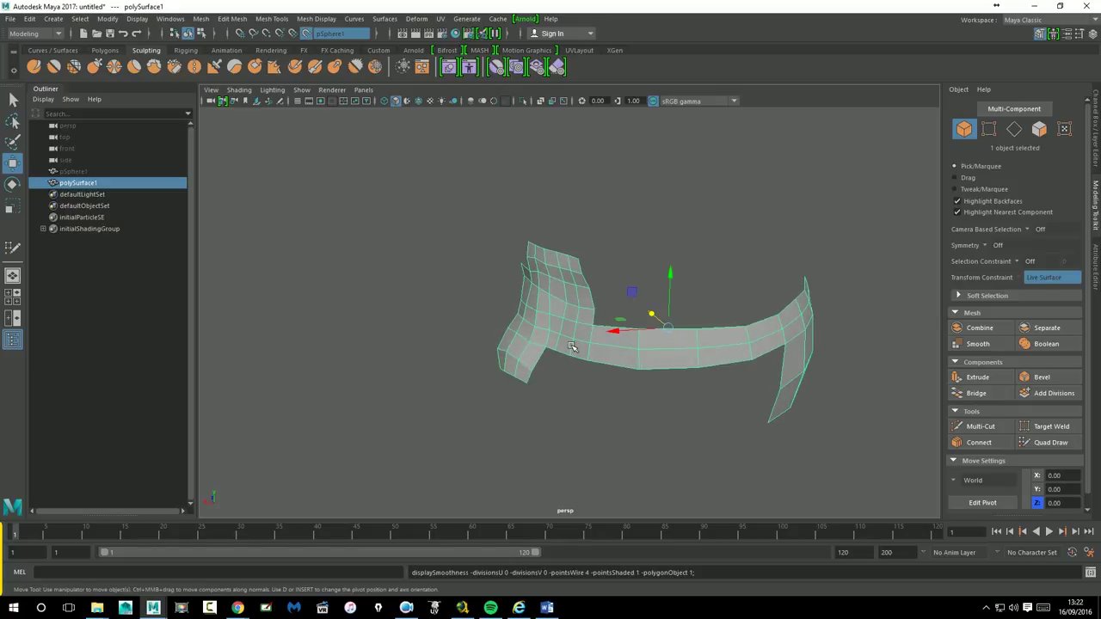
- Unhide pSphere1 and make it the live surface
click(79, 172)
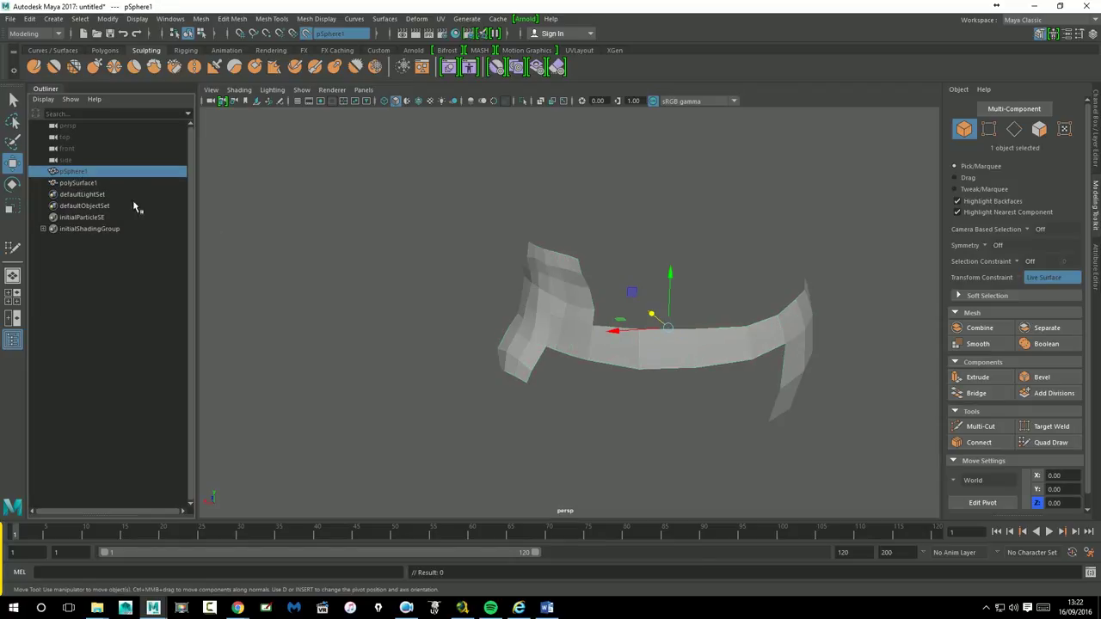
key(h)
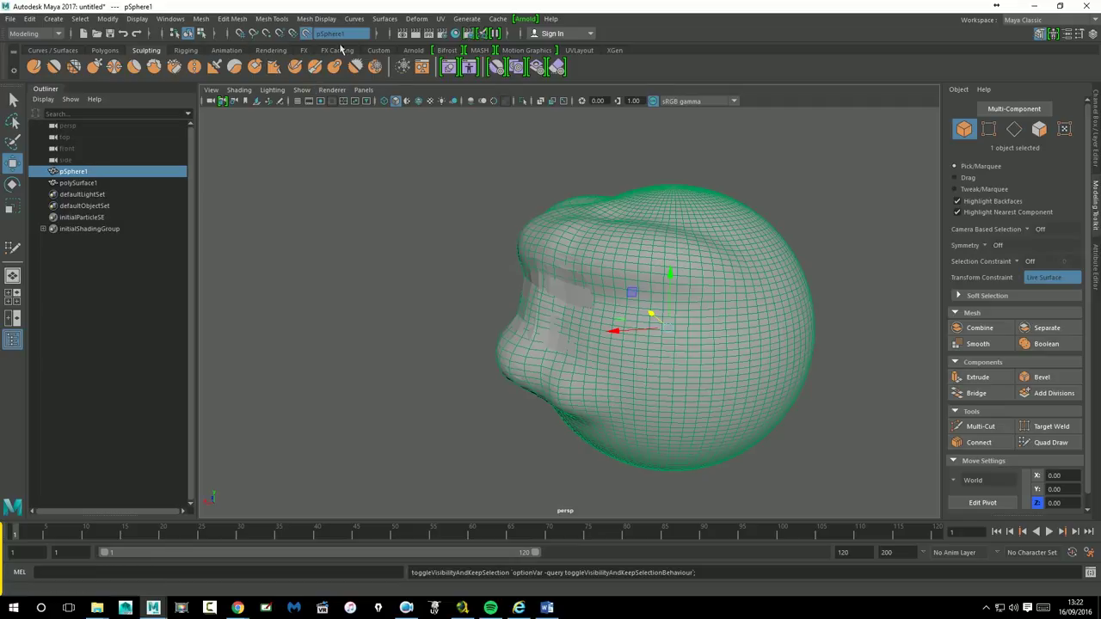
click(307, 34)
click(308, 34)
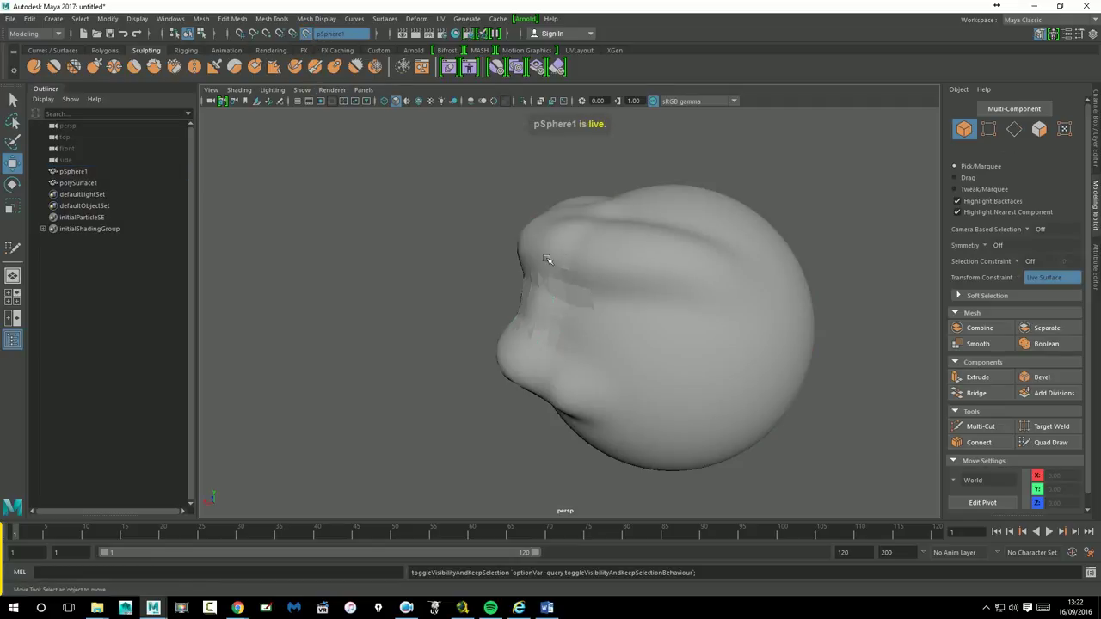
- Select polySurface1, reactivate Quad Draw, and relax the vertices along its right edge
click(86, 183)
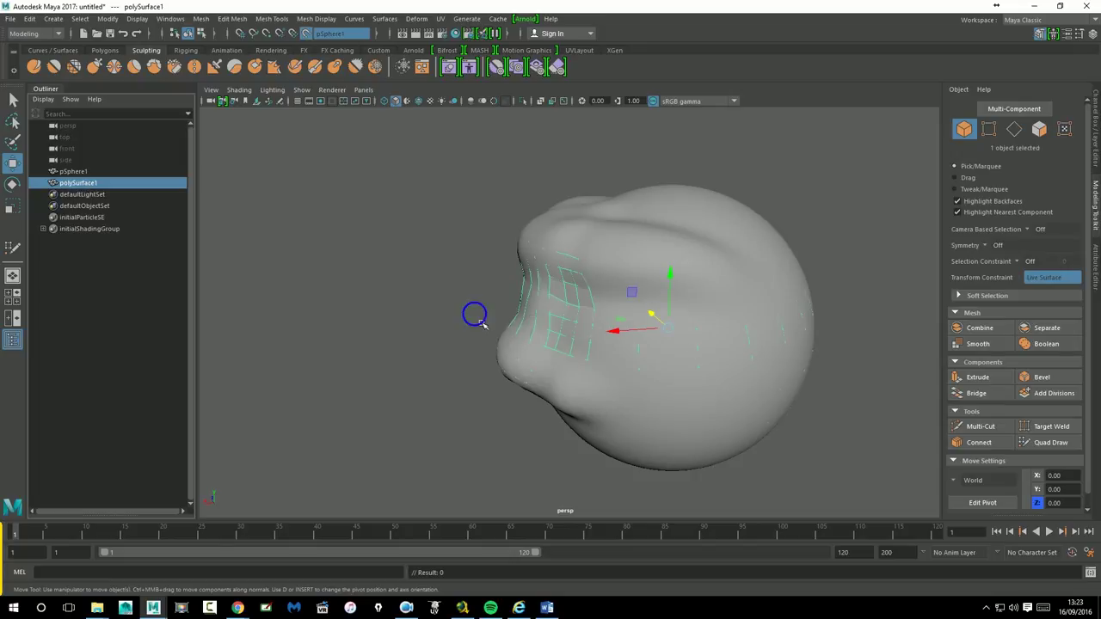
scroll(473, 312, up, 5)
alt+drag(627, 339, 858, 422)
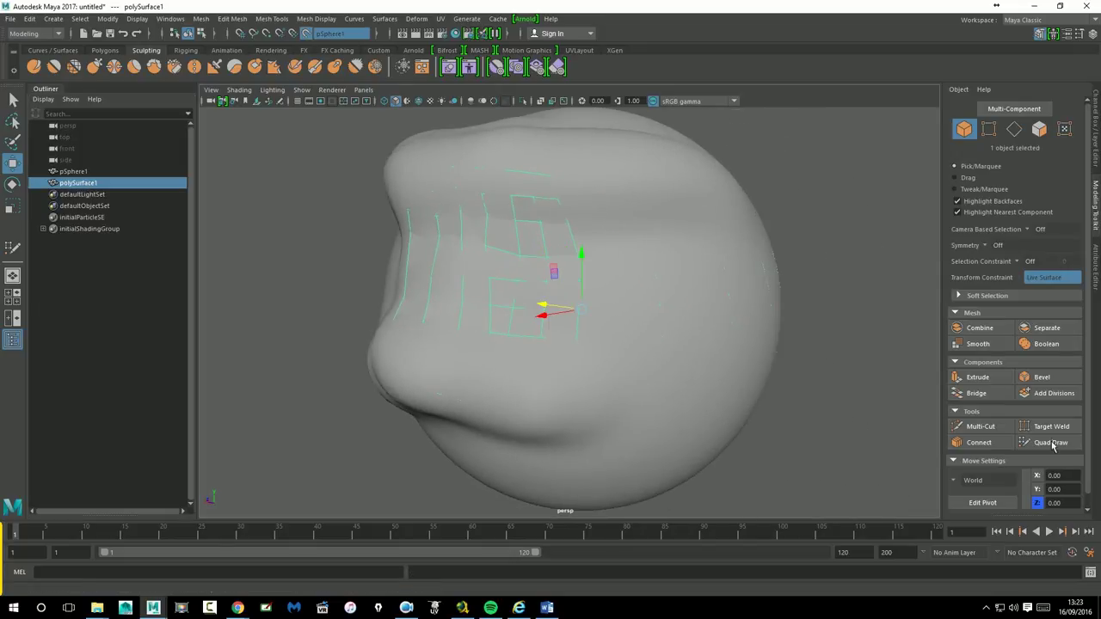
click(1059, 444)
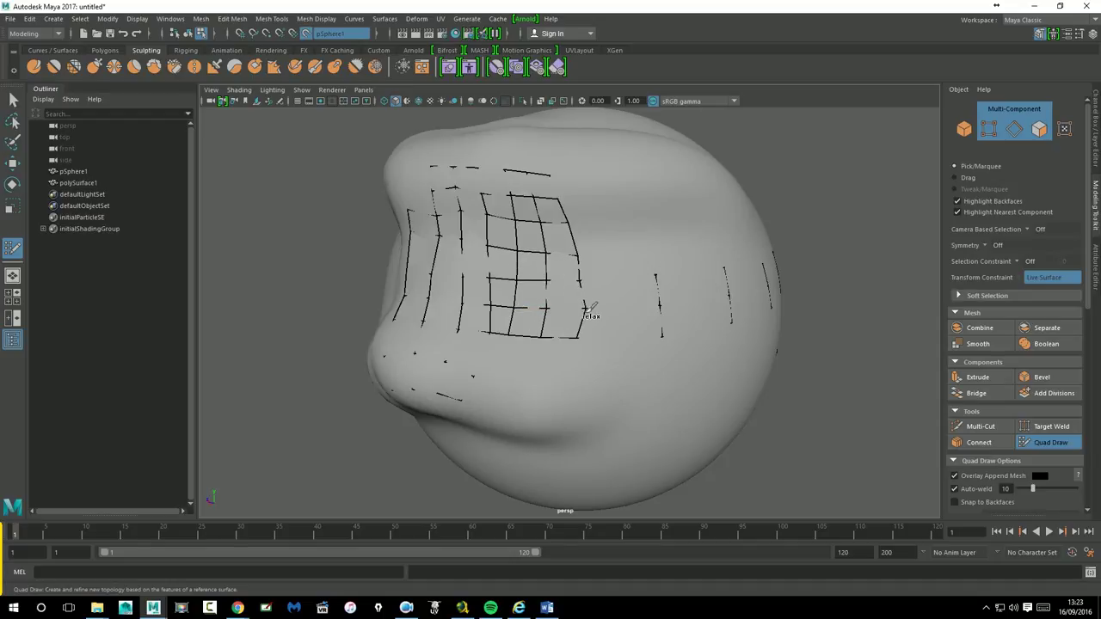
shift+drag(585, 309, 439, 279)
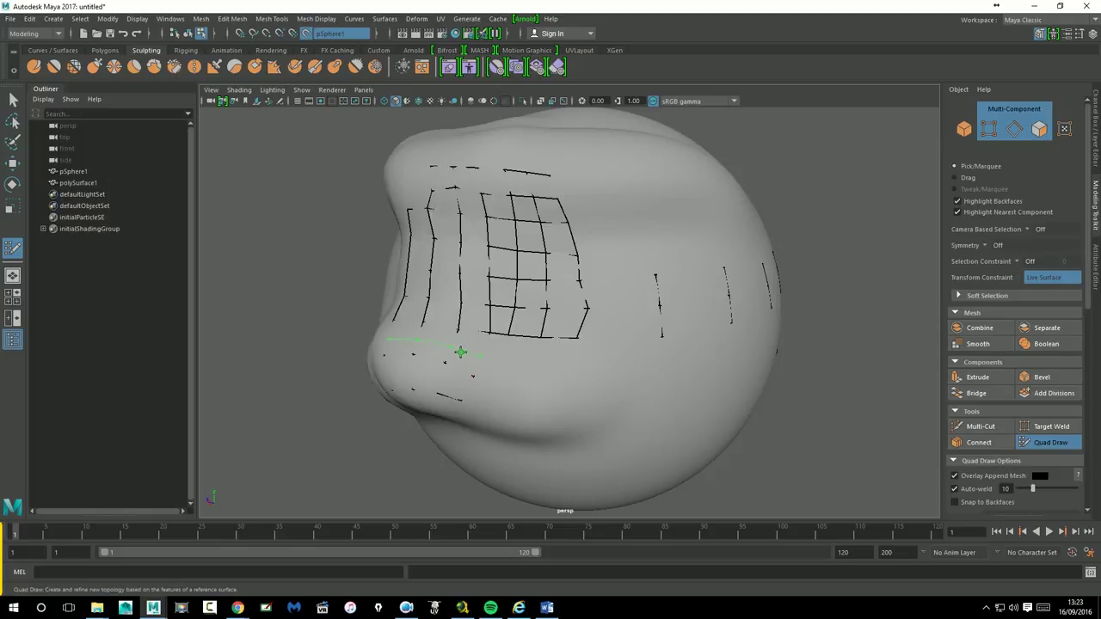
- Fill quad strips between the left strokes and relax the grid's vertices
shift+click(461, 387)
shift+click(440, 371)
shift+click(414, 375)
mouse_move(421, 372)
shift+mouse_down()
mouse_move(464, 303)
mouse_move(494, 200)
shift+mouse_up()
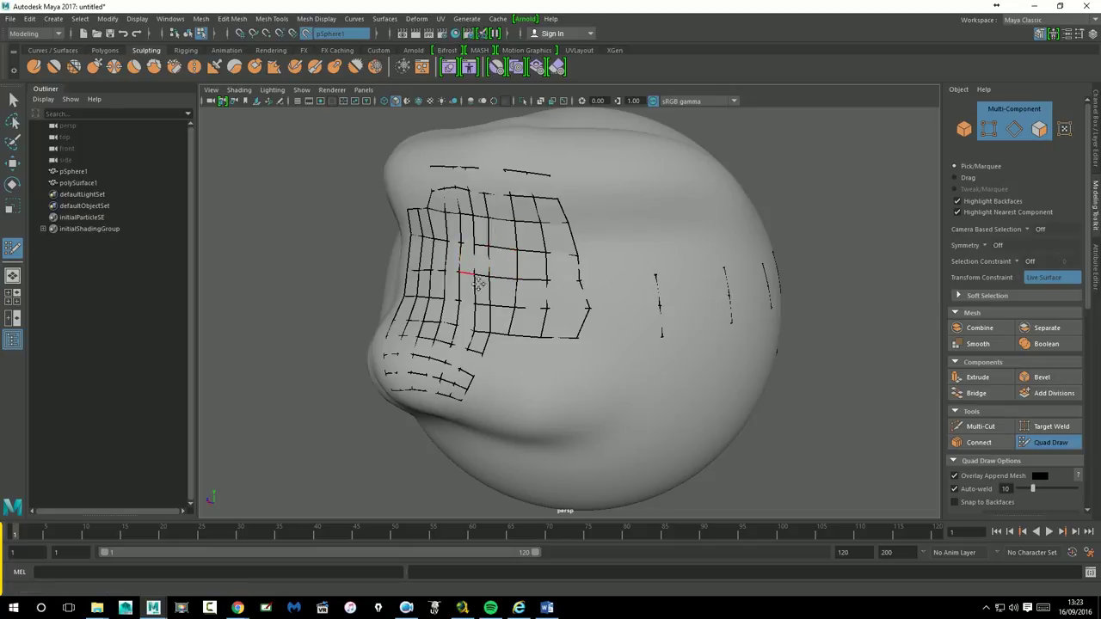
scroll(509, 308, up, 3)
alt+drag(508, 308, 516, 263)
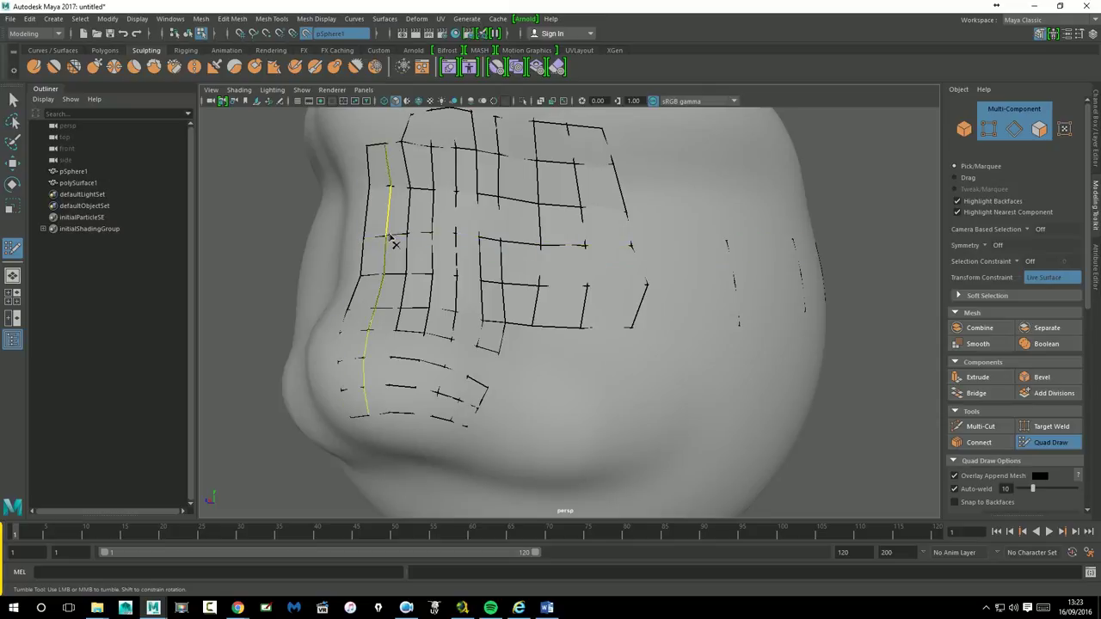
- Insert a vertical and a horizontal edge loop, then delete two unwanted loops
ctrl+click(498, 238)
ctrl+click(612, 249)
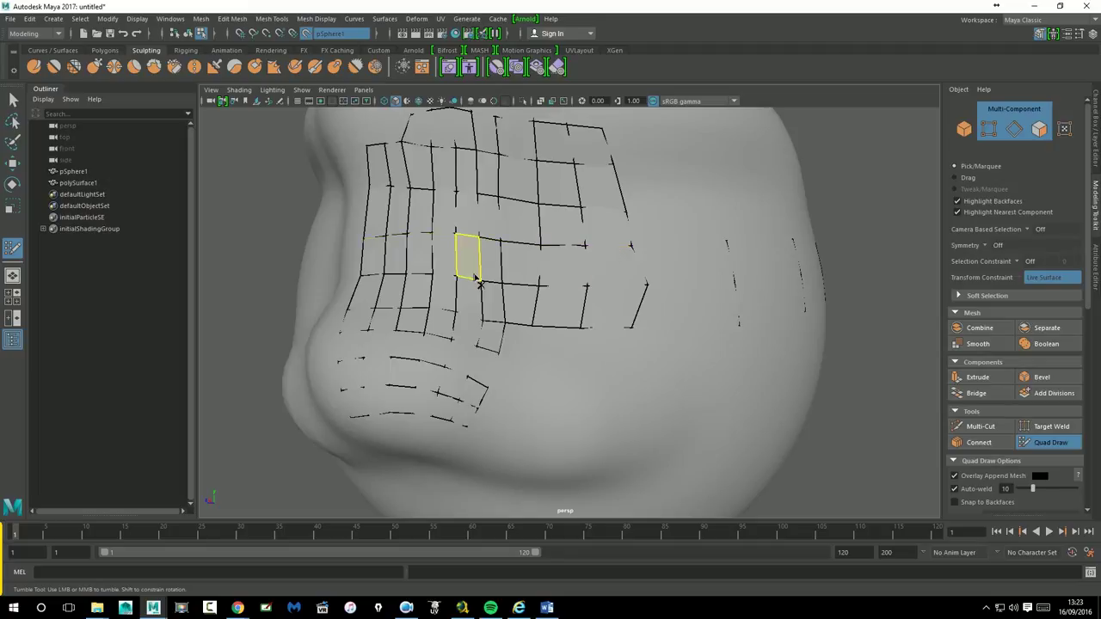
ctrl+shift+click(498, 288)
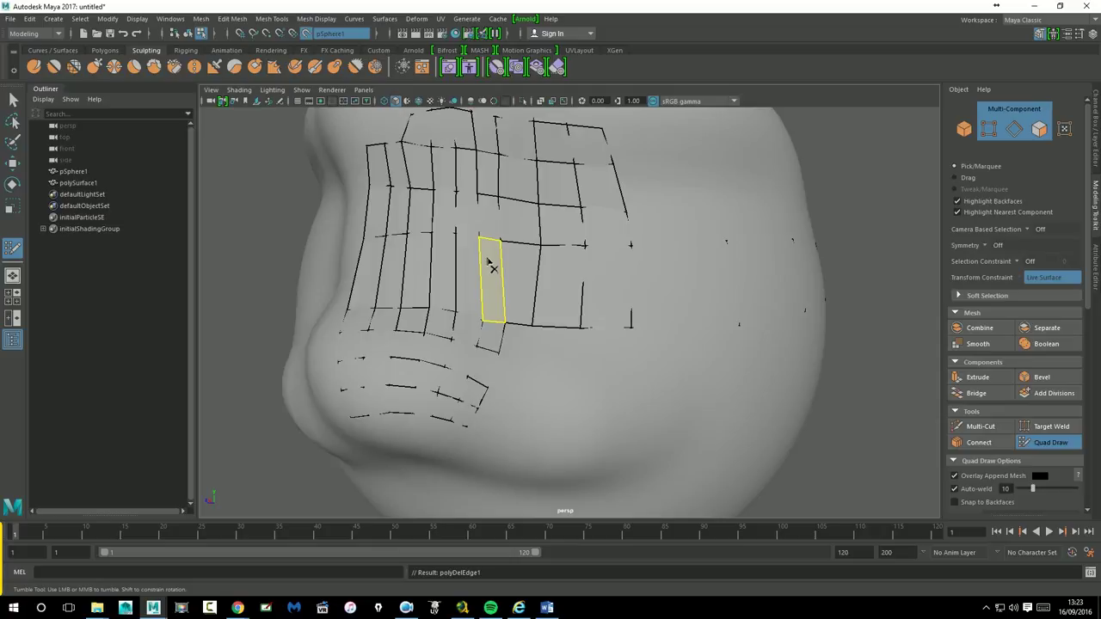
ctrl+shift+click(491, 198)
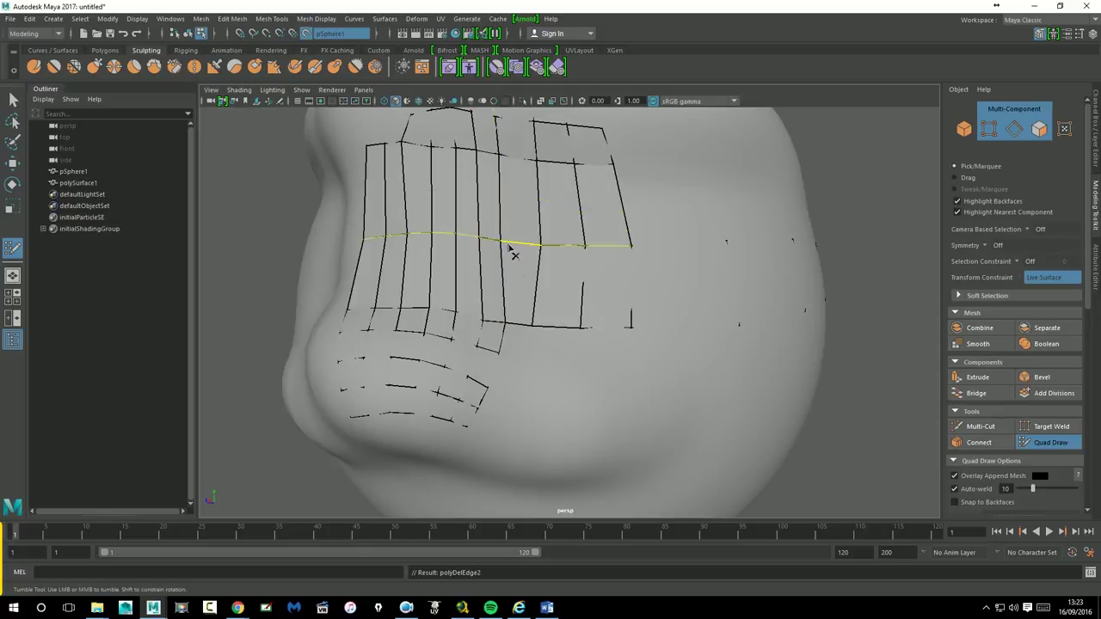
- Delete a stray quad and edge on the right, then fill the gap with a new quad
ctrl+shift+click(524, 280)
ctrl+shift+click(520, 215)
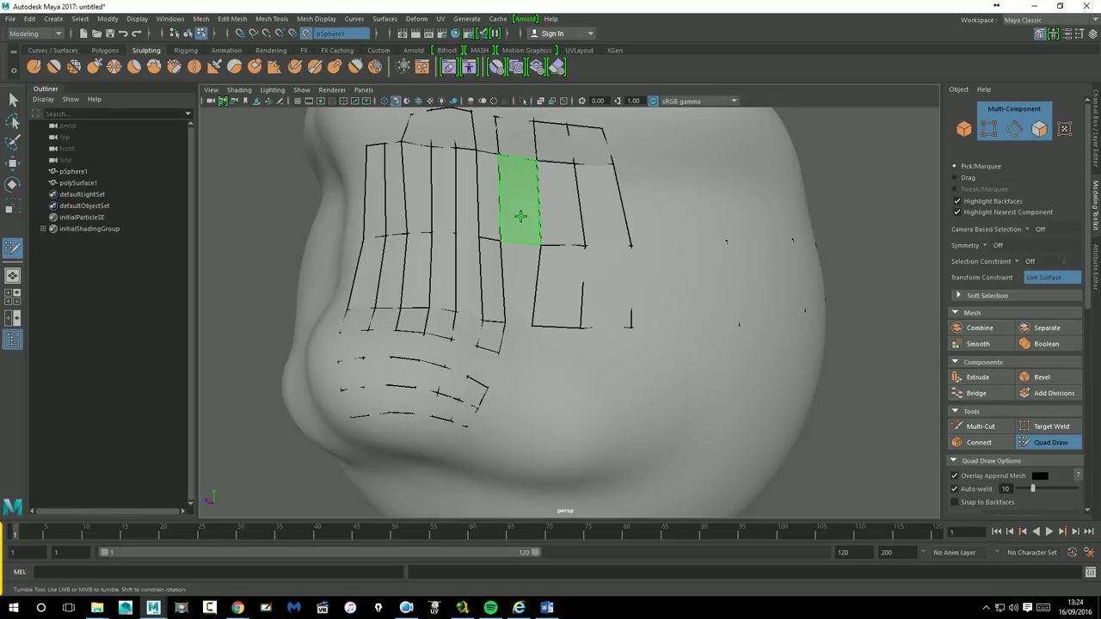
shift+click(521, 211)
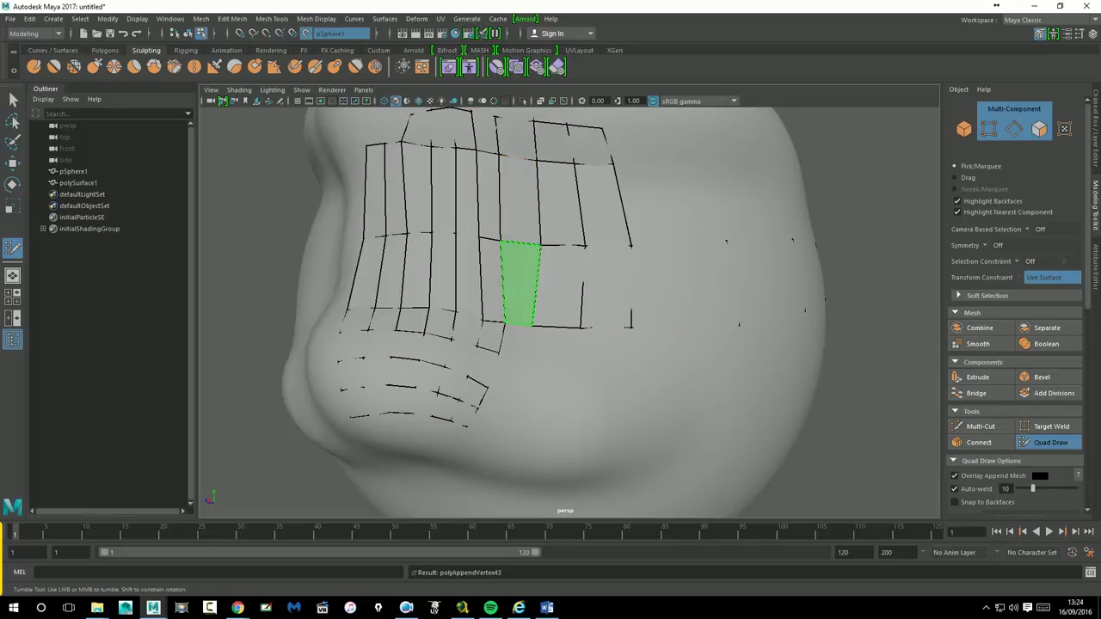
alt+drag(651, 290, 585, 284)
alt+right_drag(585, 283, 530, 276)
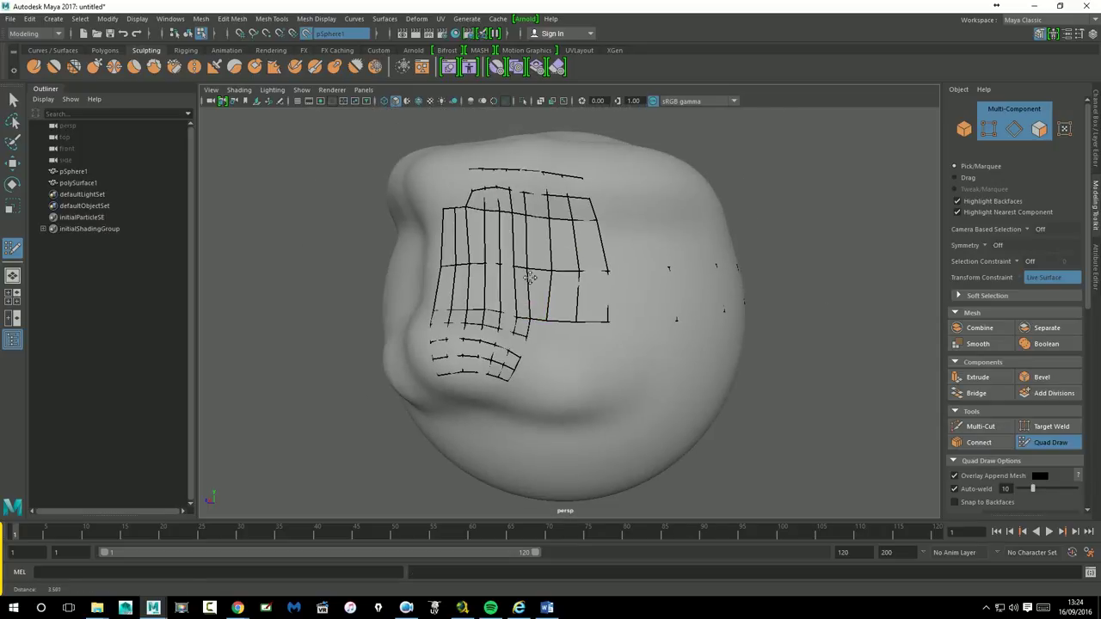
alt+drag(700, 315, 634, 322)
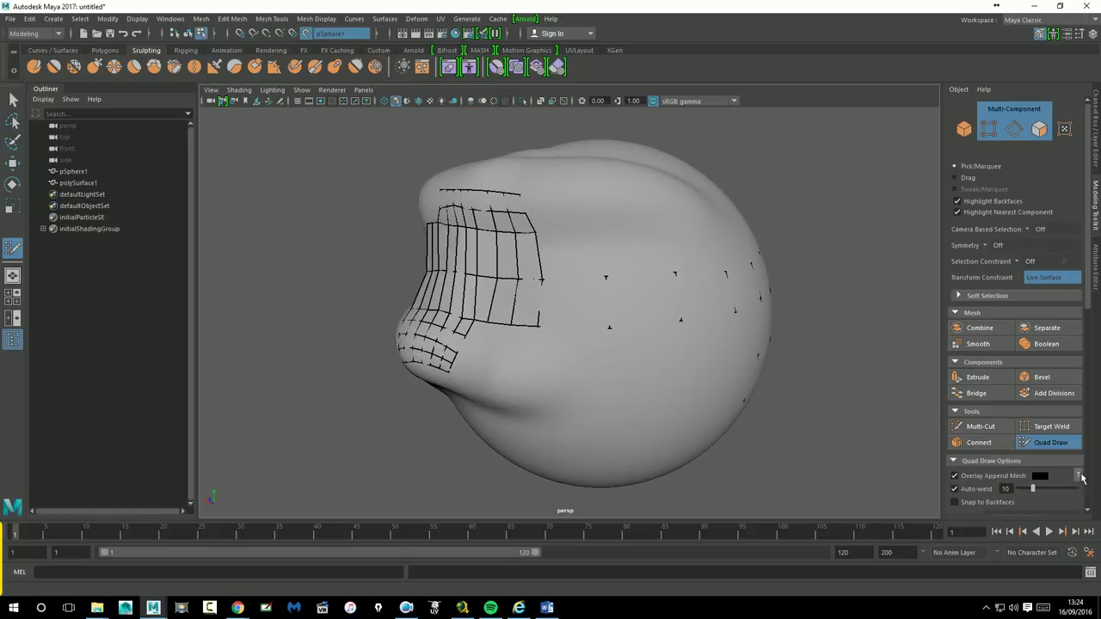
- Set the Quad Draw overlay colour to green, trying yellow and cyan first, then undo the last point
click(1042, 476)
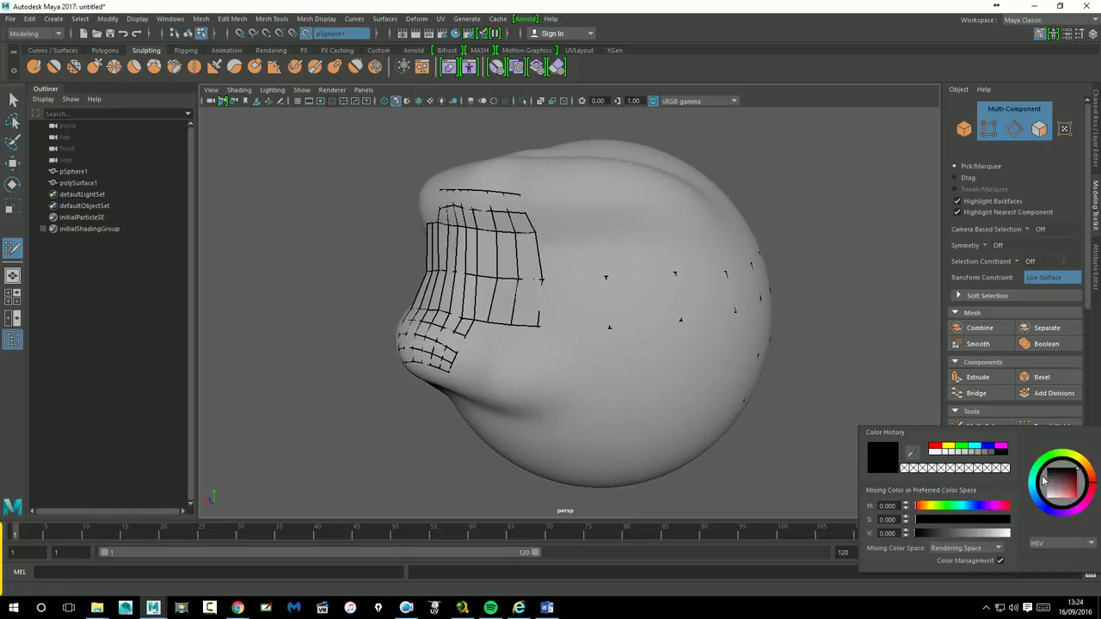
click(950, 446)
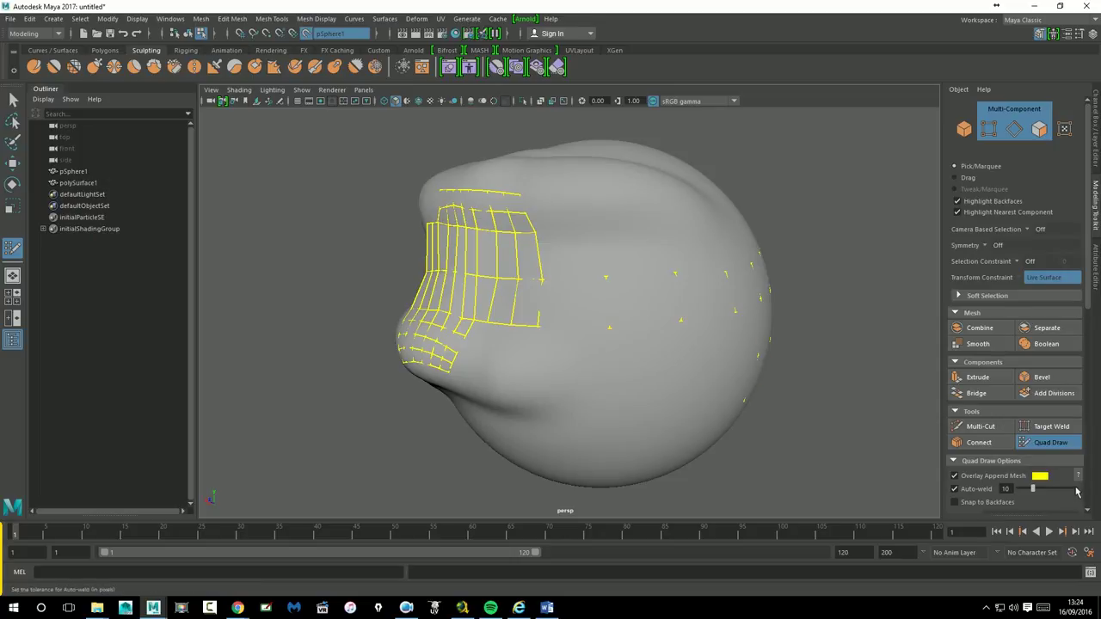
click(1043, 478)
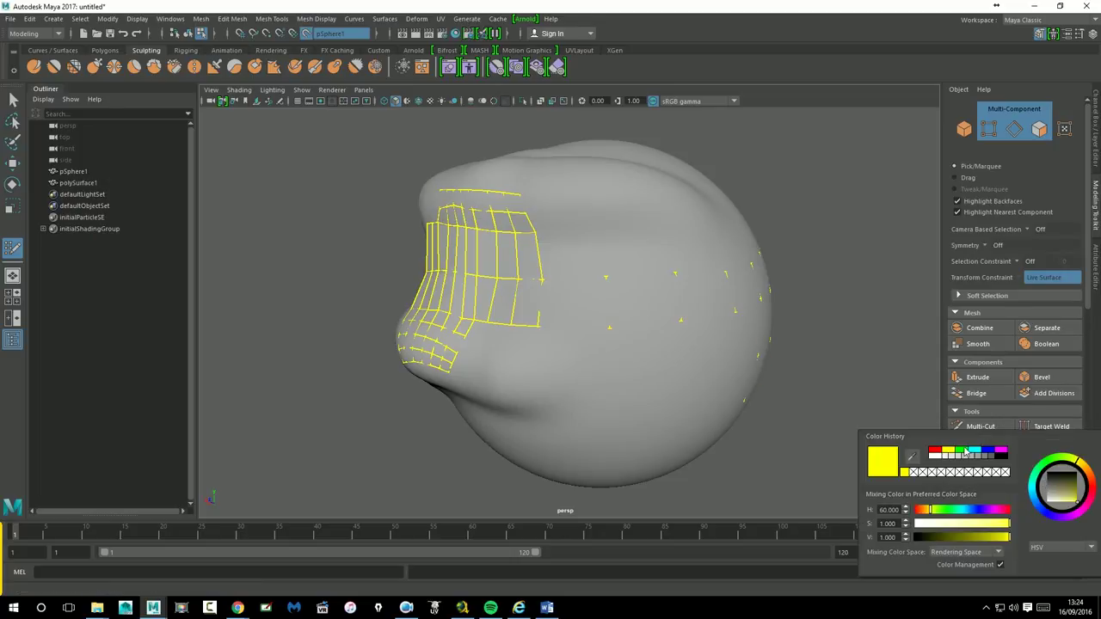
click(973, 451)
click(962, 453)
mouse_move(814, 386)
alt+mouse_down()
mouse_move(746, 352)
mouse_move(673, 351)
alt+mouse_up()
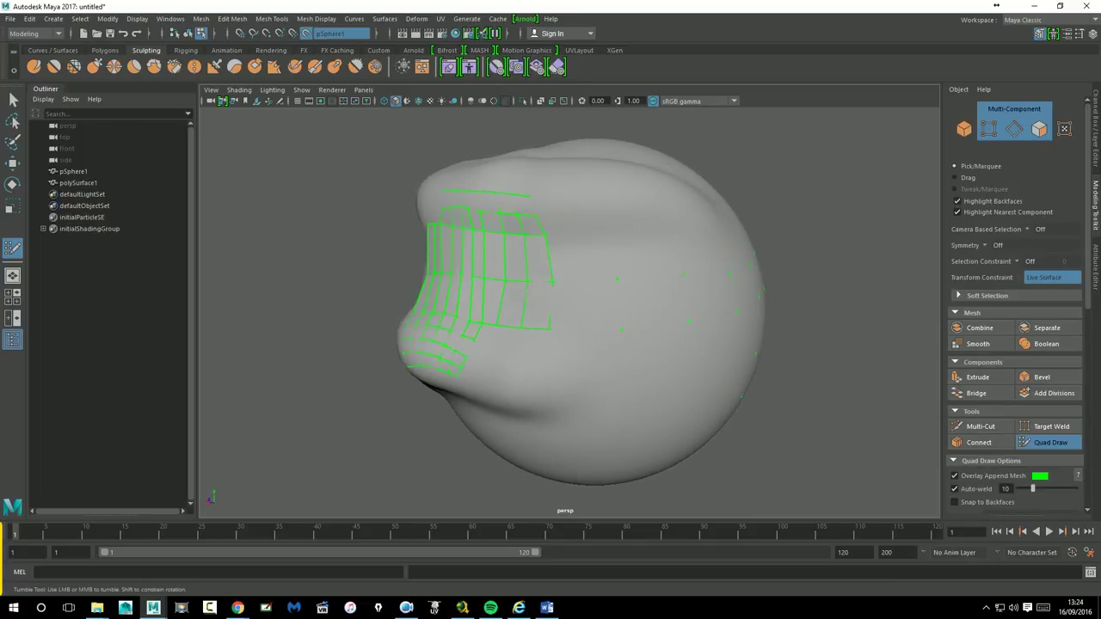
key(ctrl+z)
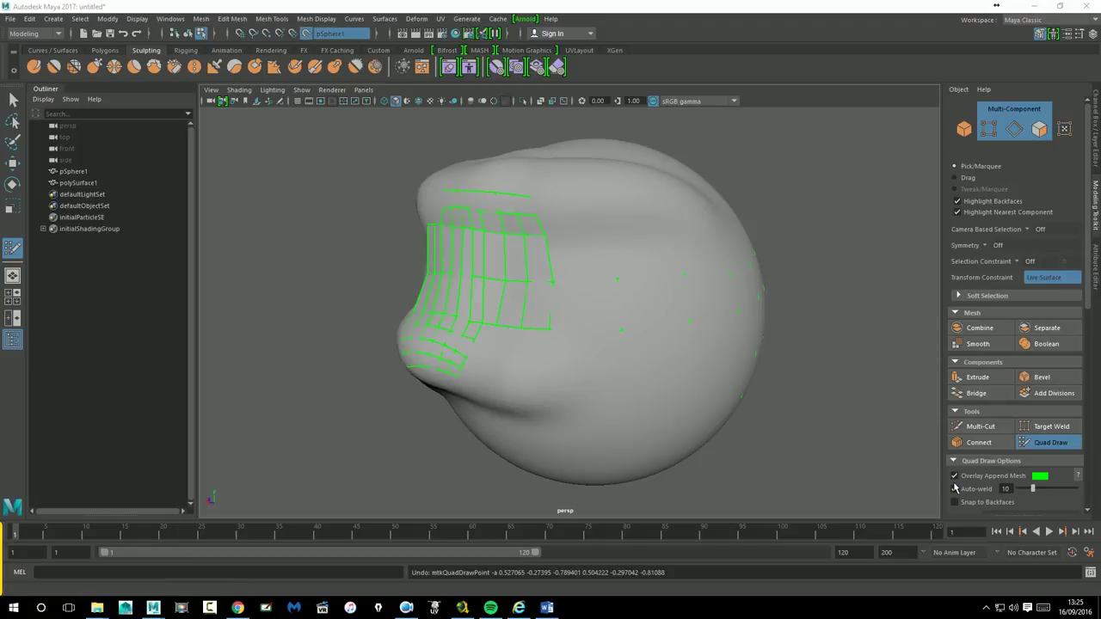
- Toggle the green mesh overlay off and back on
click(954, 477)
click(962, 484)
click(960, 485)
click(953, 477)
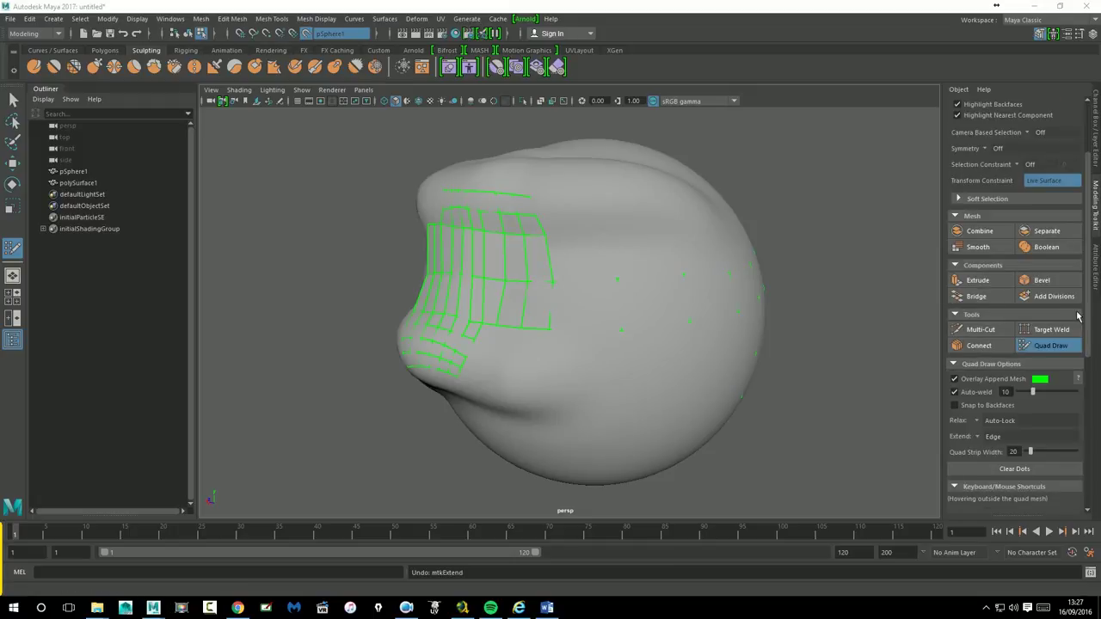
scroll(1015, 344, down, 2)
scroll(1015, 344, down, 3)
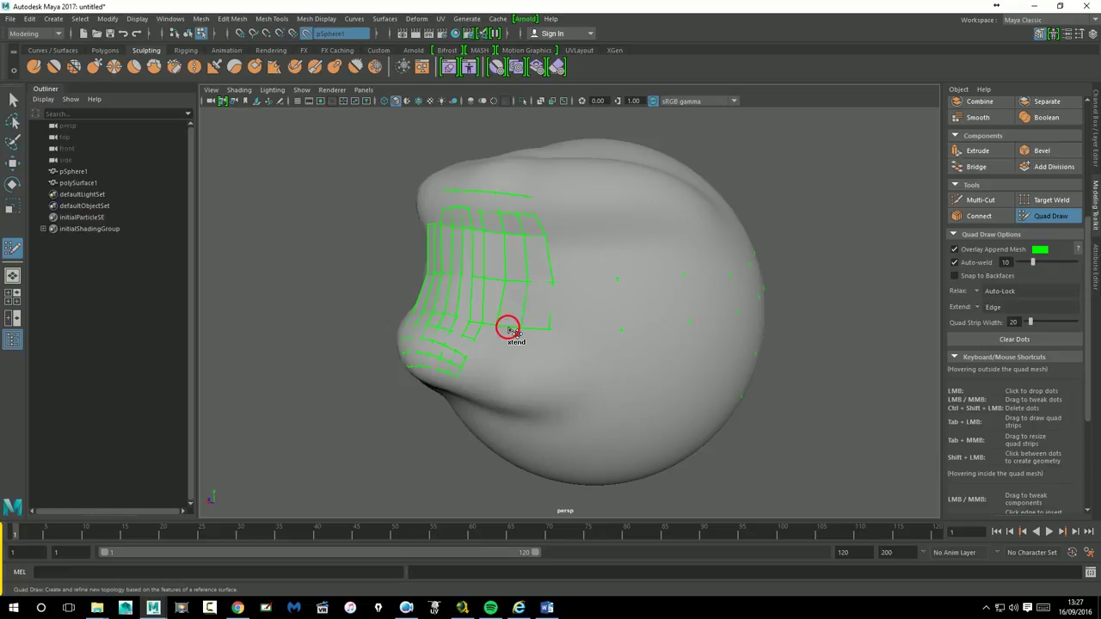
- Extend two quad rows below the bottom edge and two strips rightward
drag(514, 332, 513, 344)
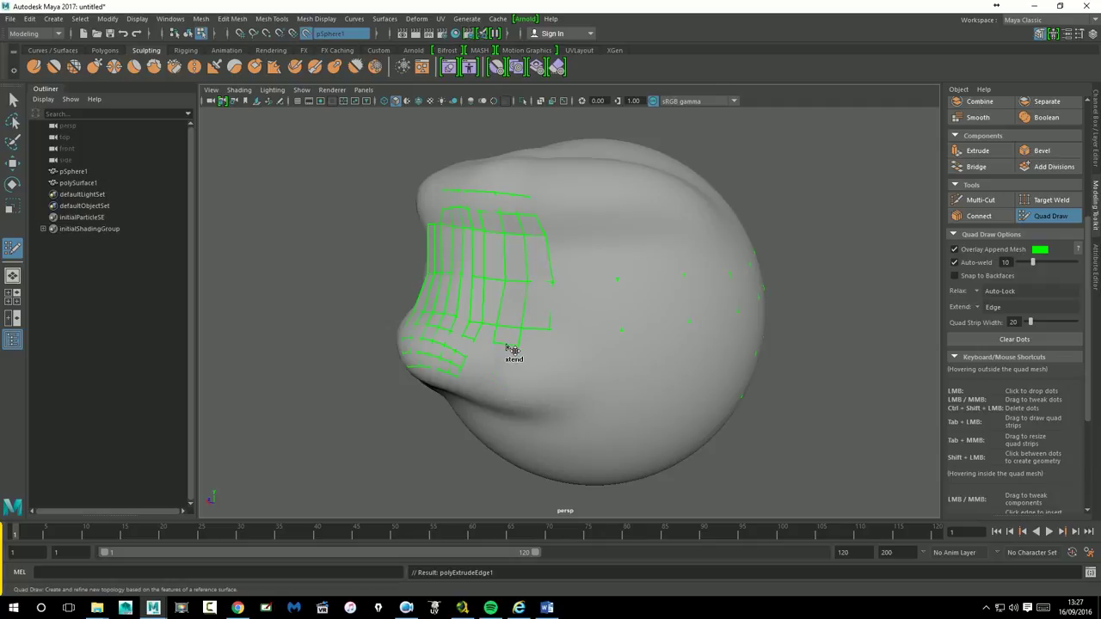
drag(506, 346, 510, 370)
drag(555, 260, 599, 255)
drag(592, 260, 636, 250)
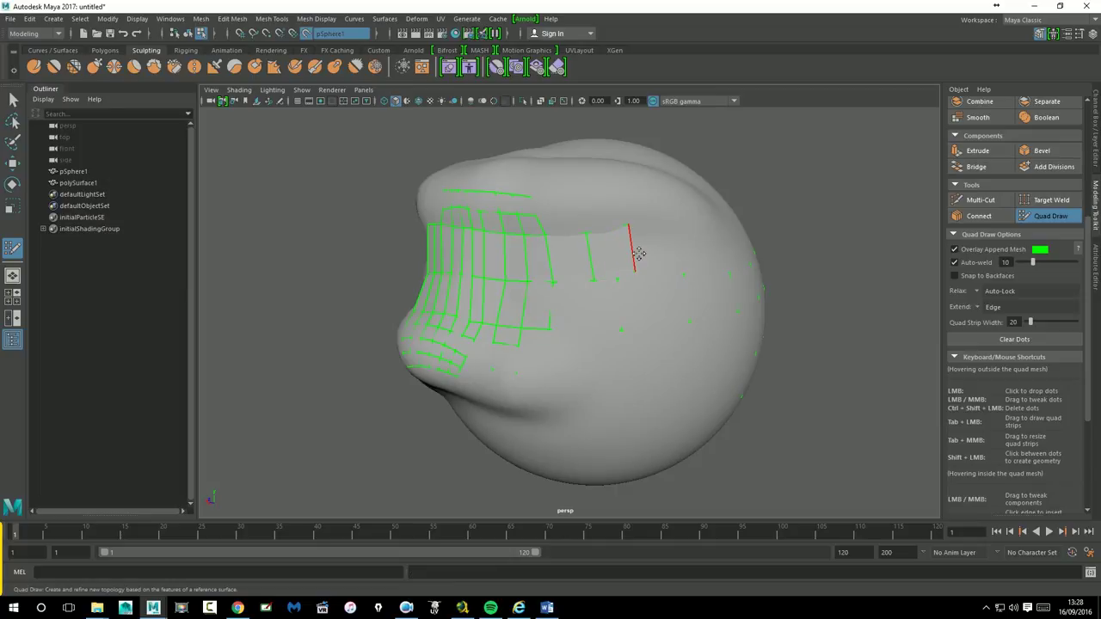
scroll(1014, 301, down, 5)
mouse_move(764, 348)
alt+mouse_down()
mouse_move(779, 346)
mouse_move(705, 325)
alt+mouse_up()
alt+drag(722, 327, 672, 293)
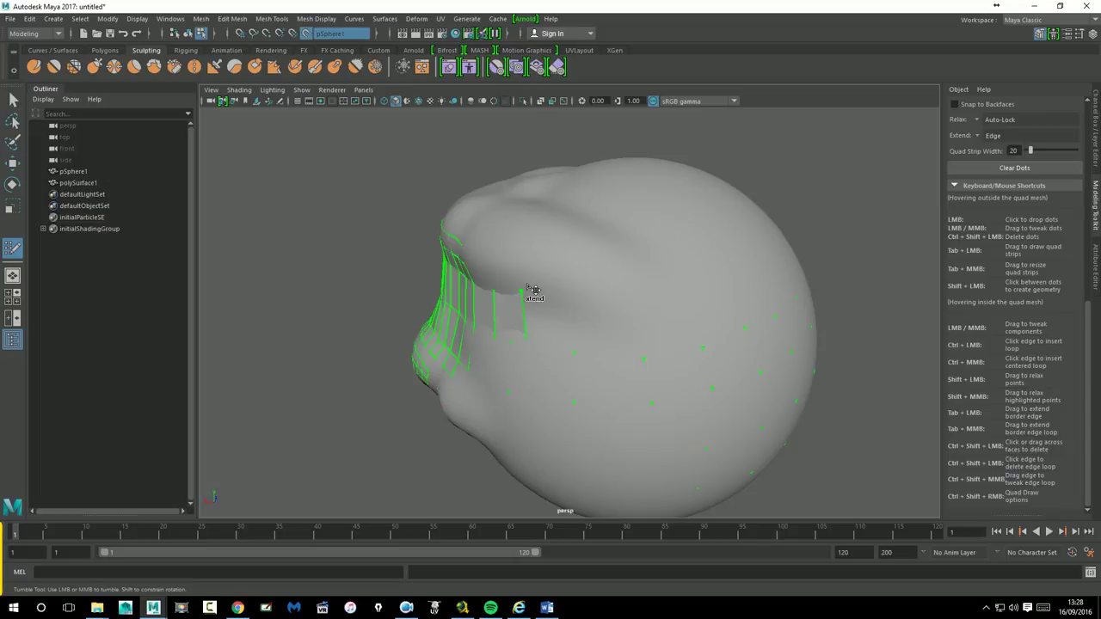
- Undo an unwanted triangular face, switch to the Move tool, and select pSphere1
drag(529, 296, 570, 333)
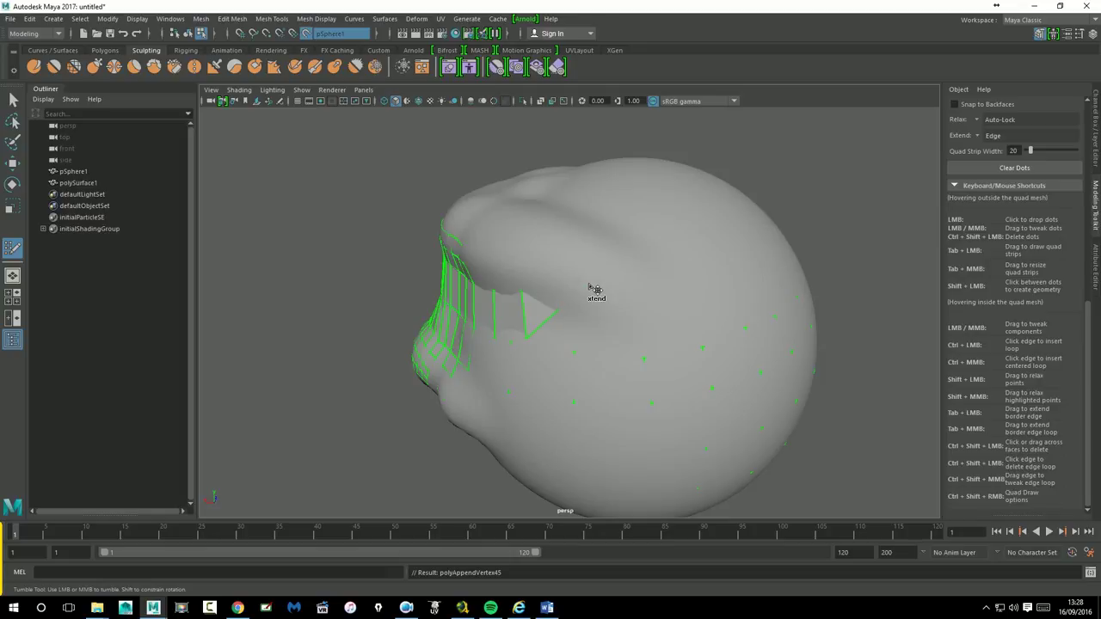
key(ctrl+z)
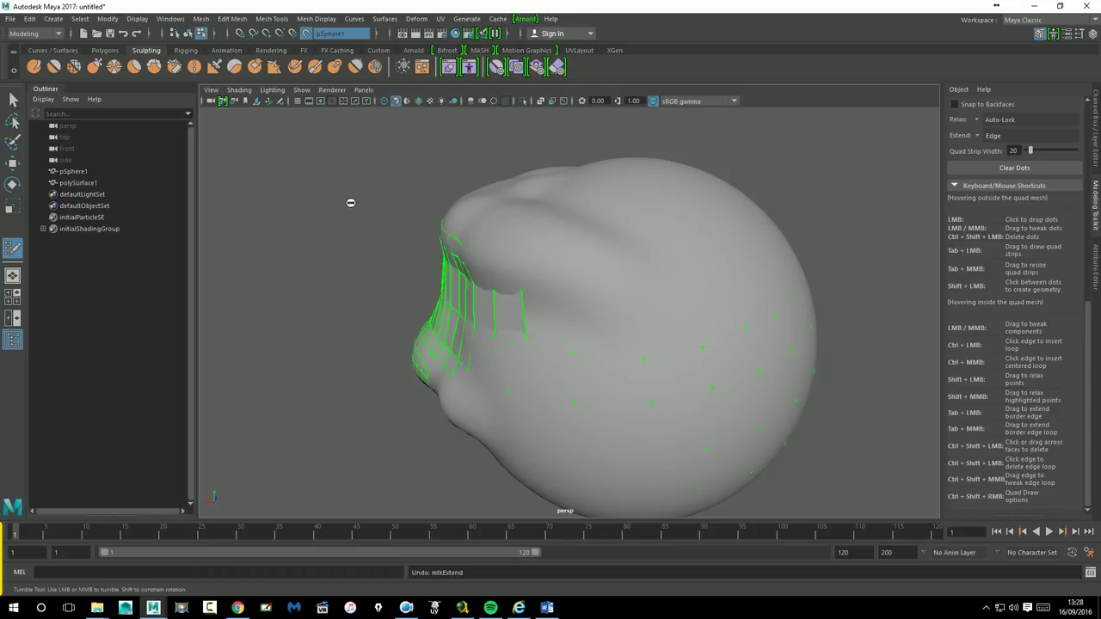
click(13, 162)
click(86, 183)
click(83, 172)
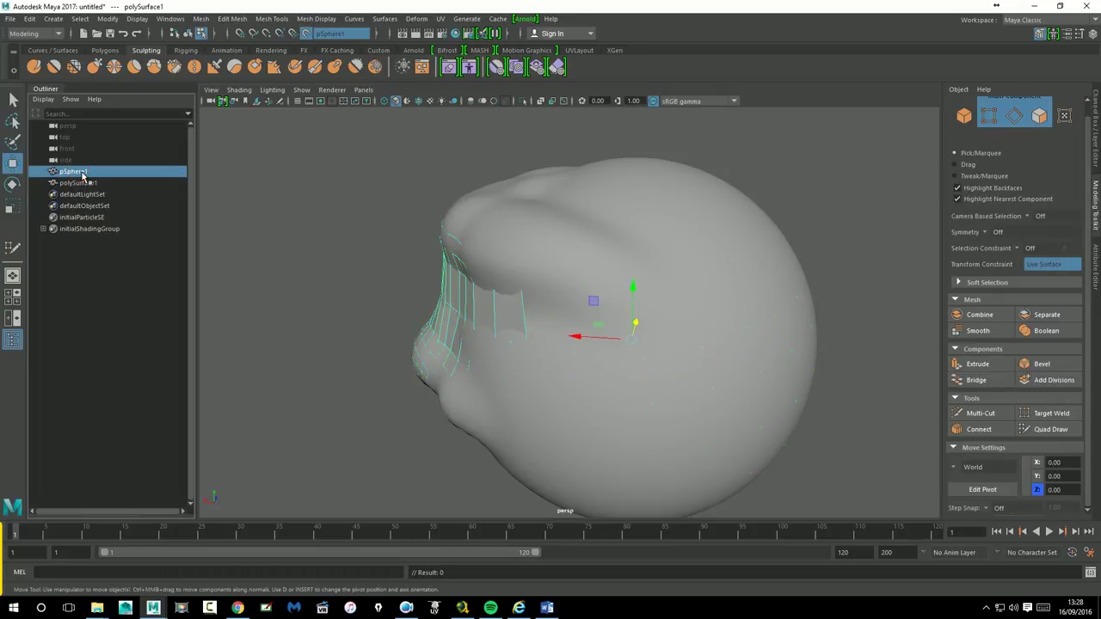
- Turn X-Ray shading on, off and on again, then select polySurface1 in the Outliner
click(544, 105)
click(543, 104)
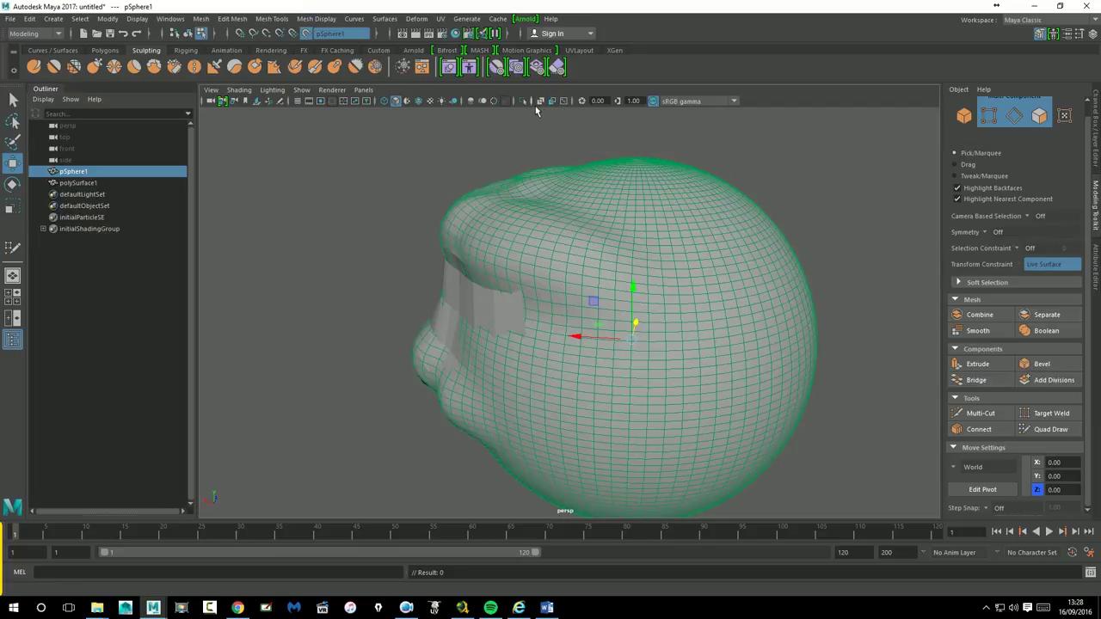
click(541, 104)
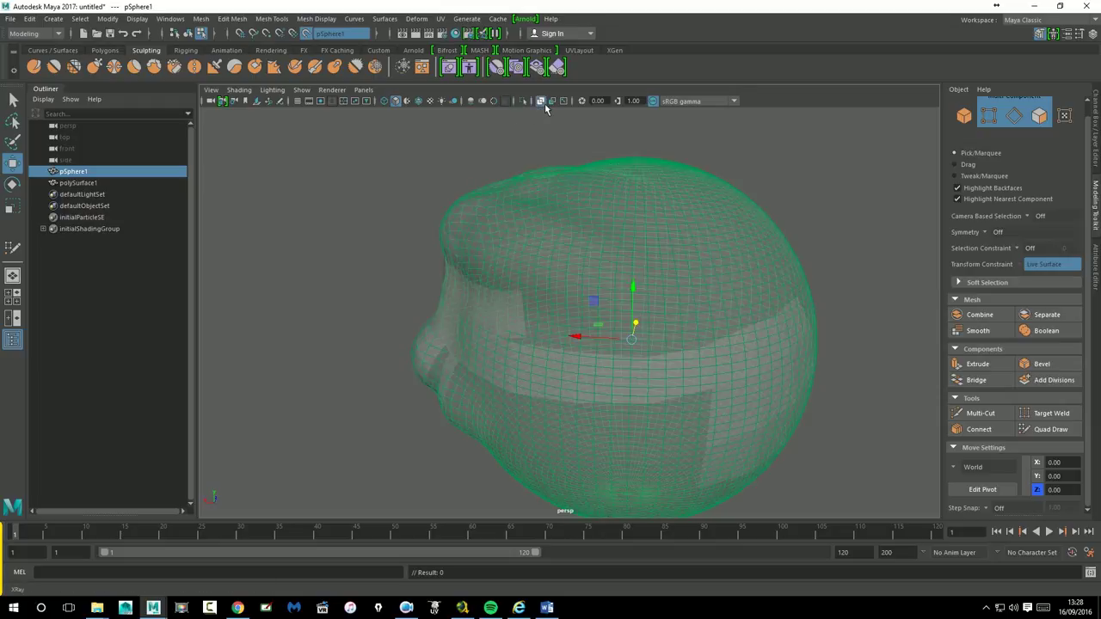
alt+drag(868, 236, 904, 226)
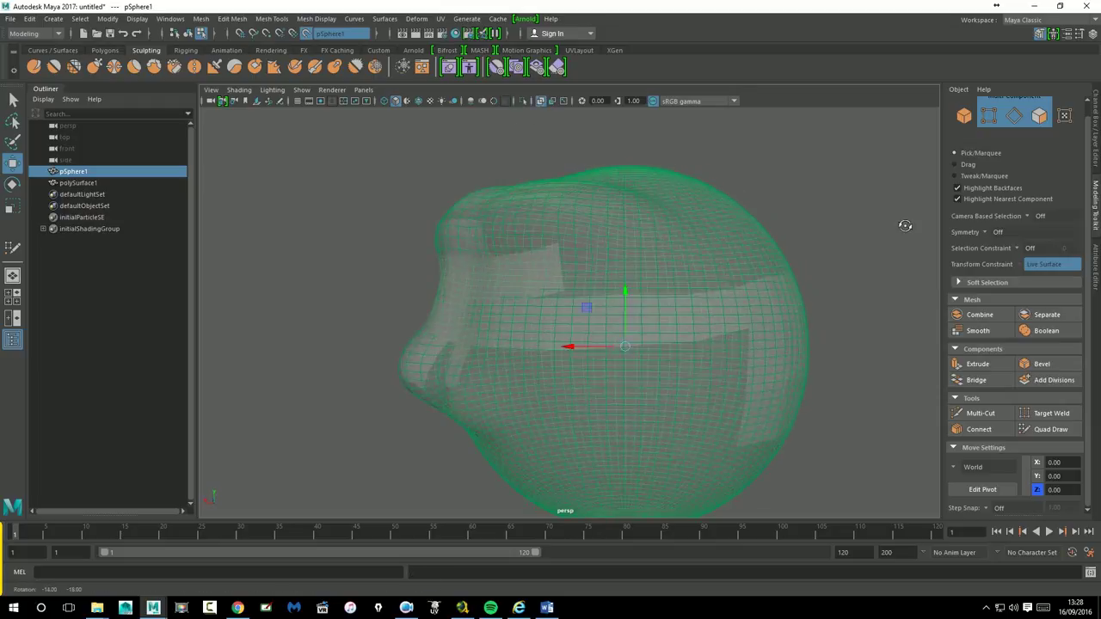
click(76, 184)
mouse_move(679, 275)
alt+mouse_down()
mouse_move(789, 287)
mouse_move(689, 283)
mouse_move(793, 266)
mouse_move(698, 280)
alt+mouse_up()
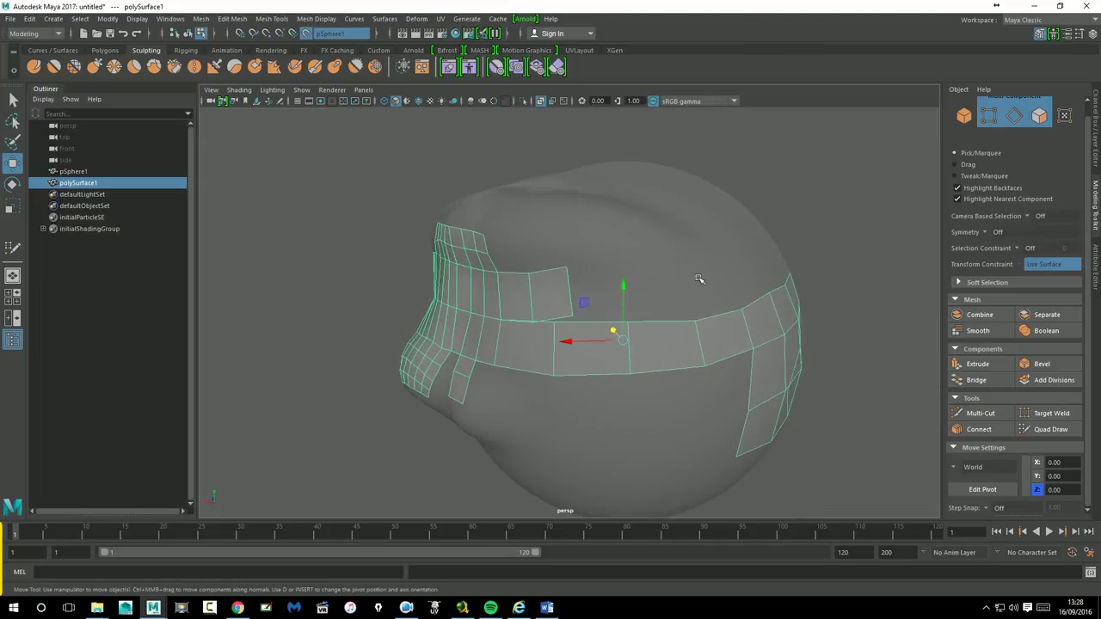
- Resume Quad Draw and extrude a new quad row rightward from the patch's border edge
click(1048, 429)
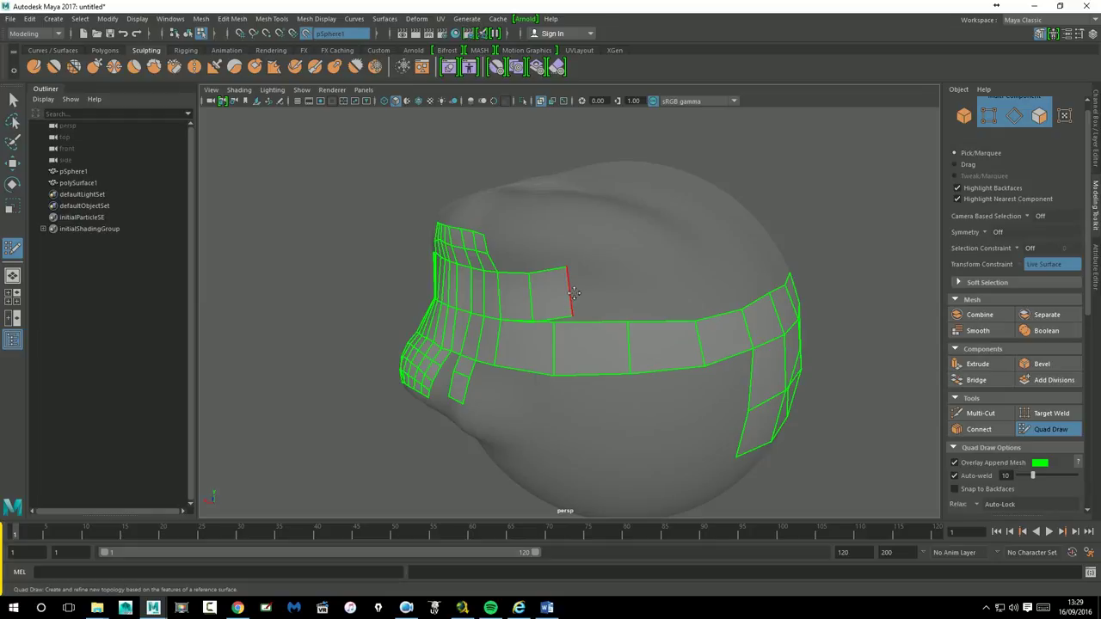
mouse_move(573, 274)
mouse_down()
mouse_move(637, 226)
mouse_move(632, 242)
mouse_up()
key(ctrl+z)
key(Tab)
drag(575, 299, 679, 284)
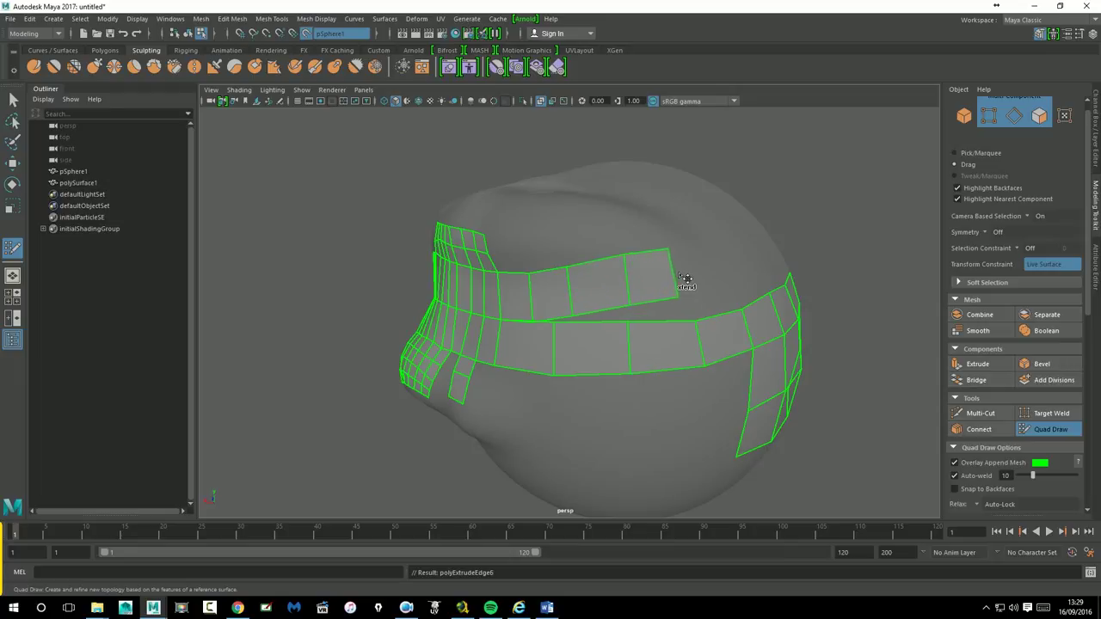
click(519, 259)
ctrl+shift+click(519, 259)
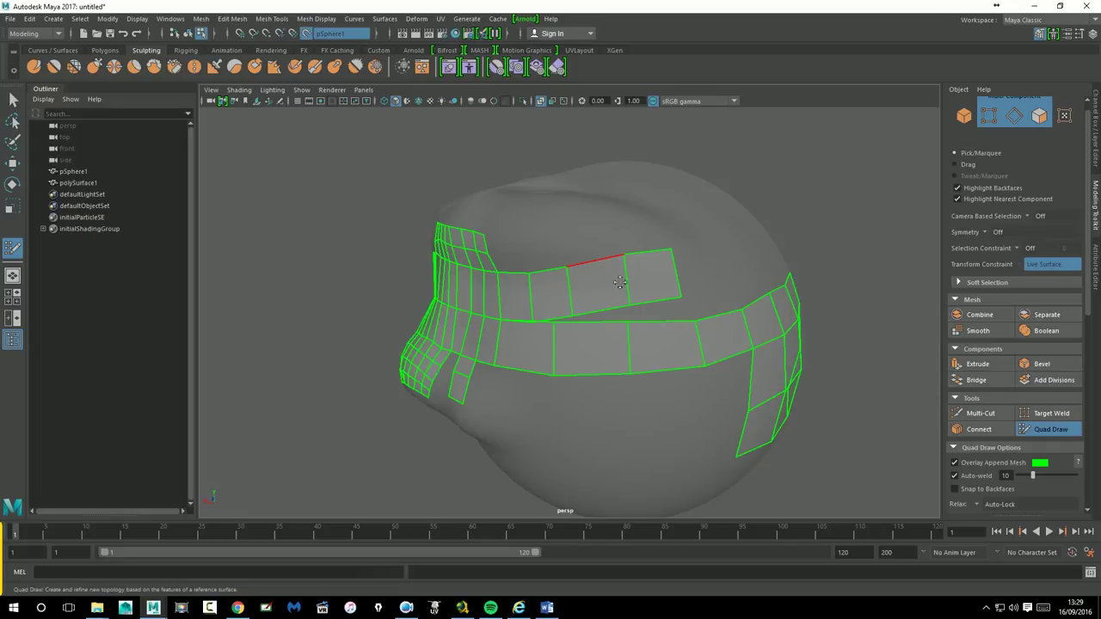
- Draw a curved quad strip across the upper sphere, then undo and delete it
alt+drag(849, 256, 804, 266)
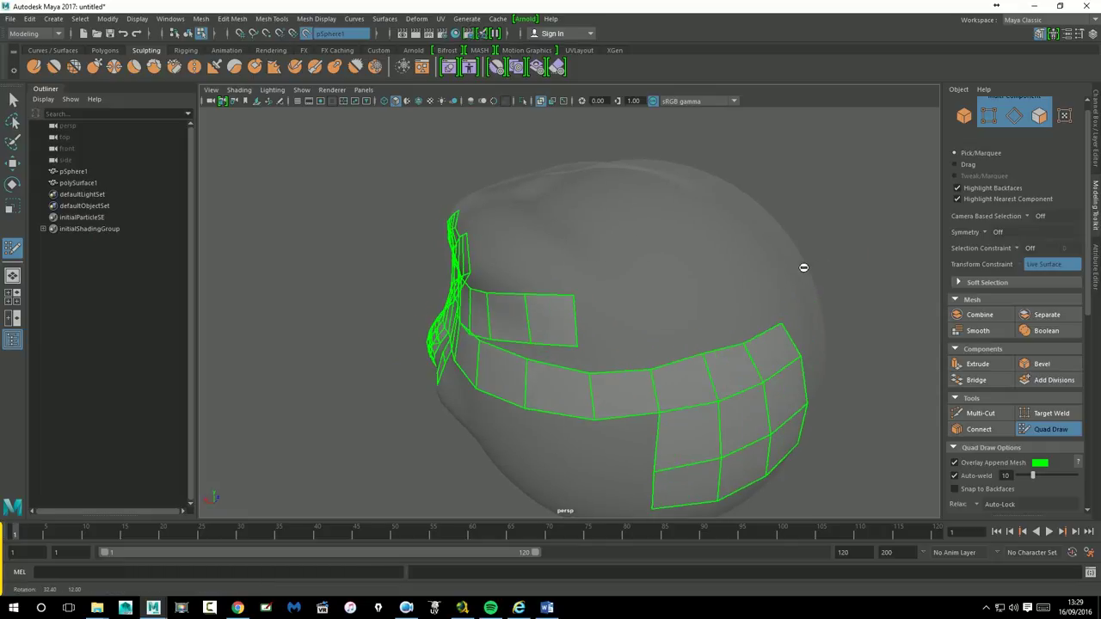
key(Tab)
mouse_move(683, 249)
mouse_down()
mouse_move(656, 219)
mouse_move(656, 237)
mouse_move(602, 216)
mouse_move(749, 246)
mouse_move(633, 197)
mouse_move(675, 339)
mouse_move(789, 255)
mouse_up()
key(ctrl+z)
key(ctrl+z)
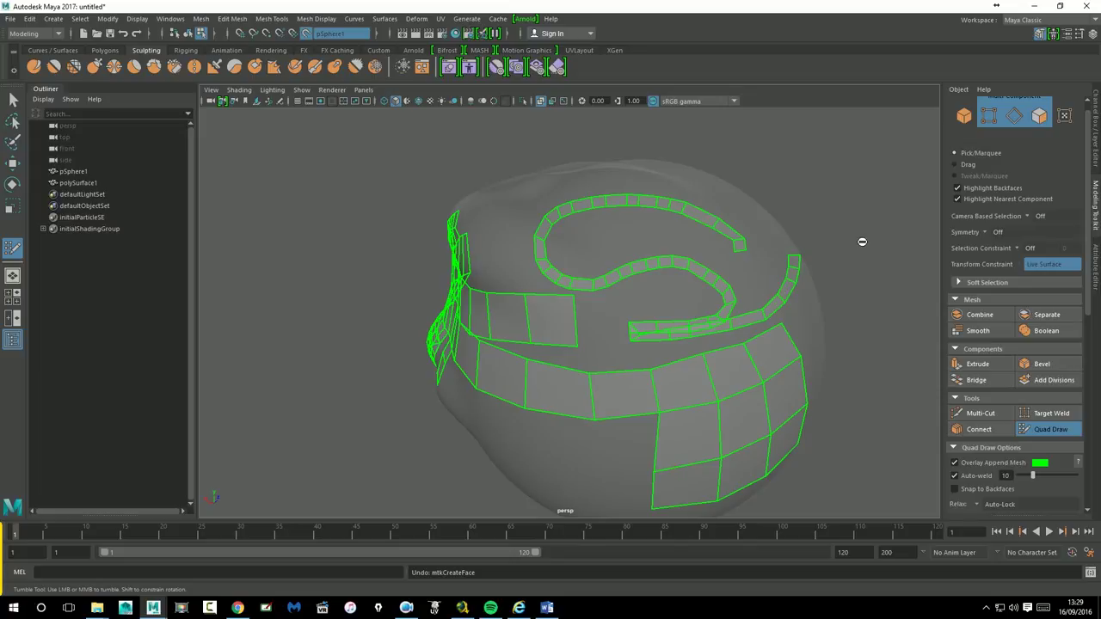
key(ctrl+z)
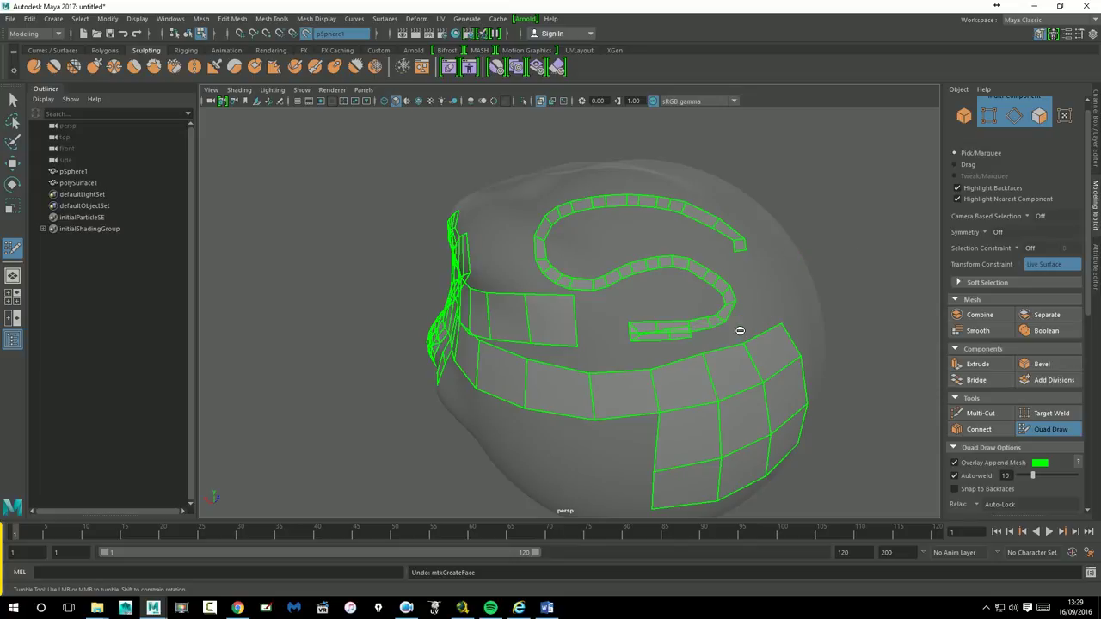
key(ctrl+z)
key(ctrl+z)
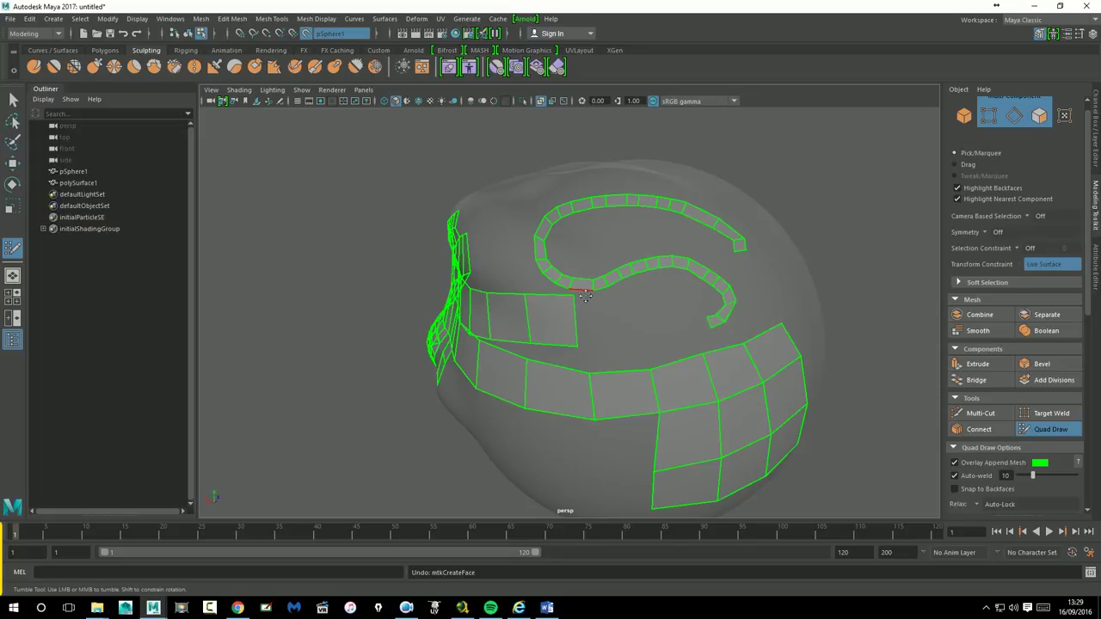
ctrl+click(718, 325)
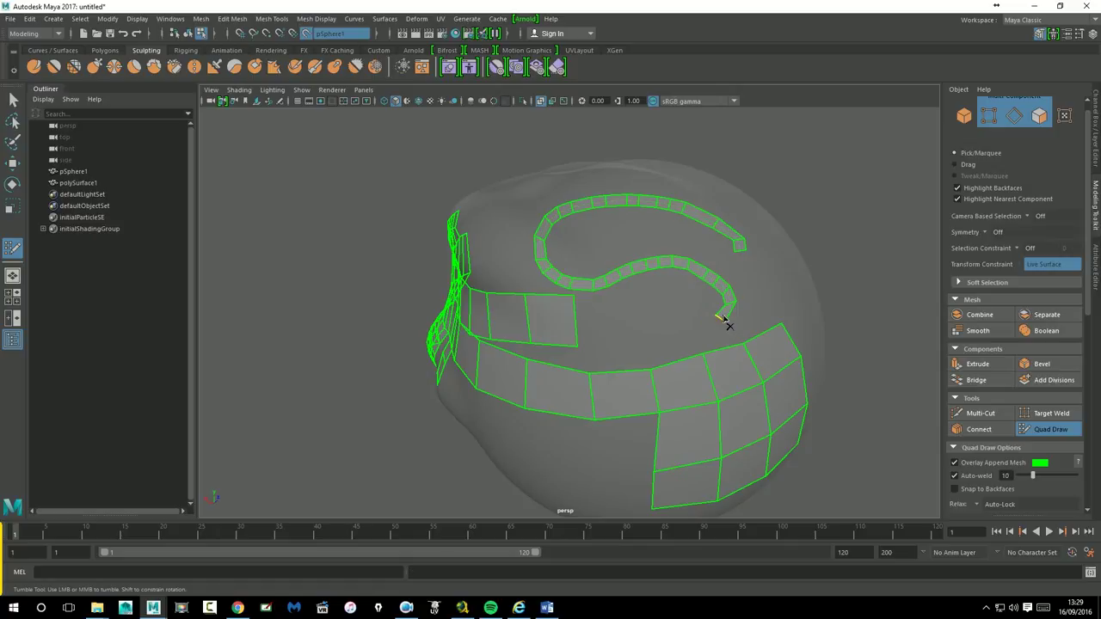
ctrl+shift+click(734, 299)
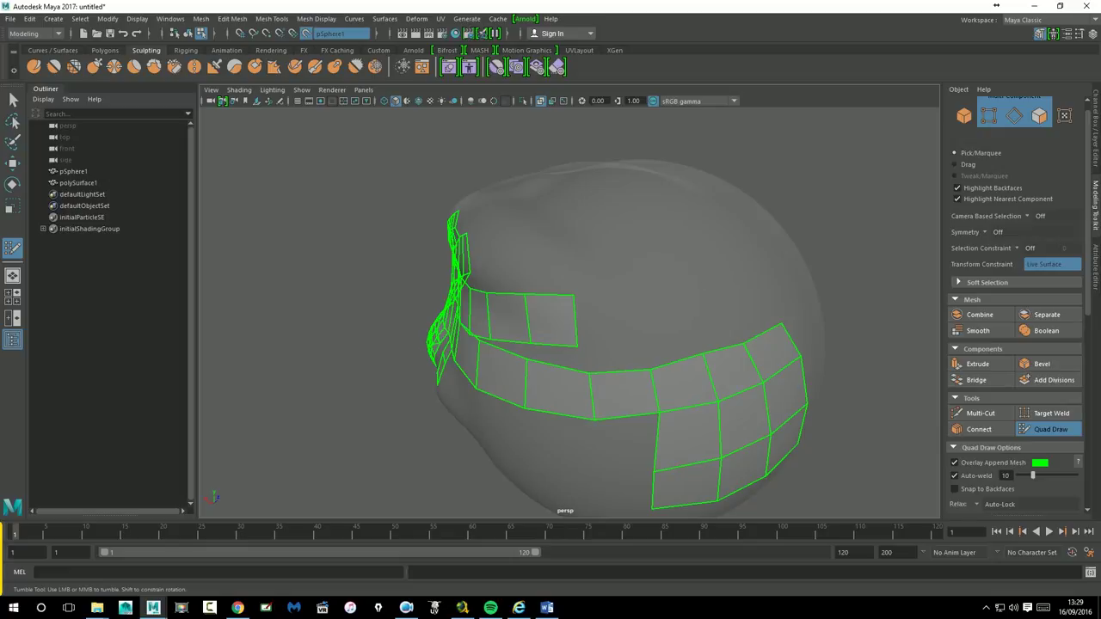
key(ctrl+z)
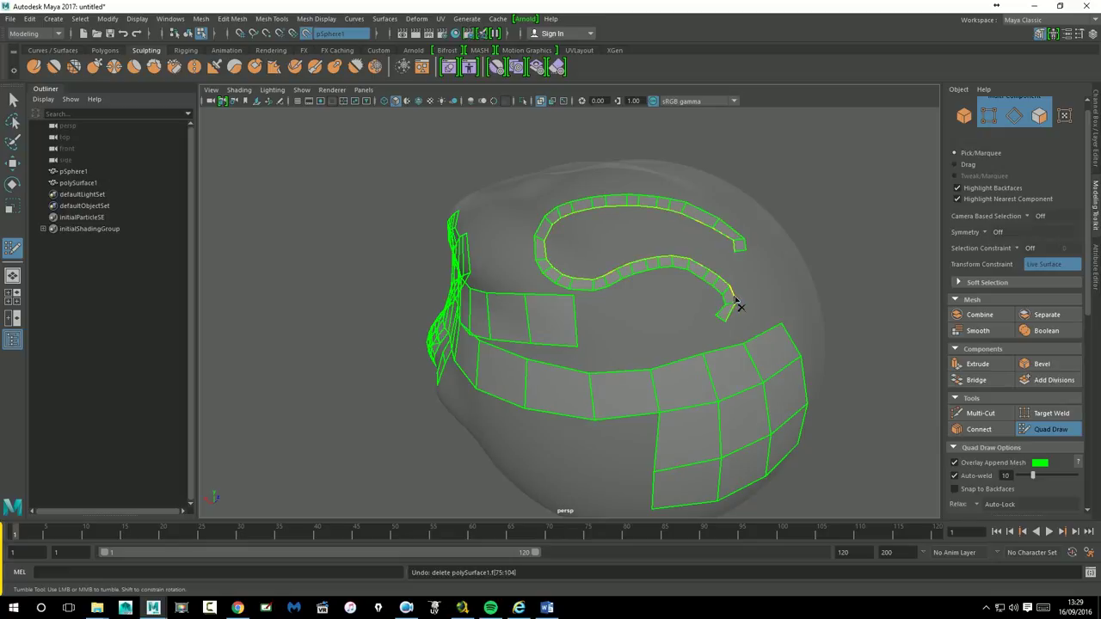
ctrl+shift+click(737, 301)
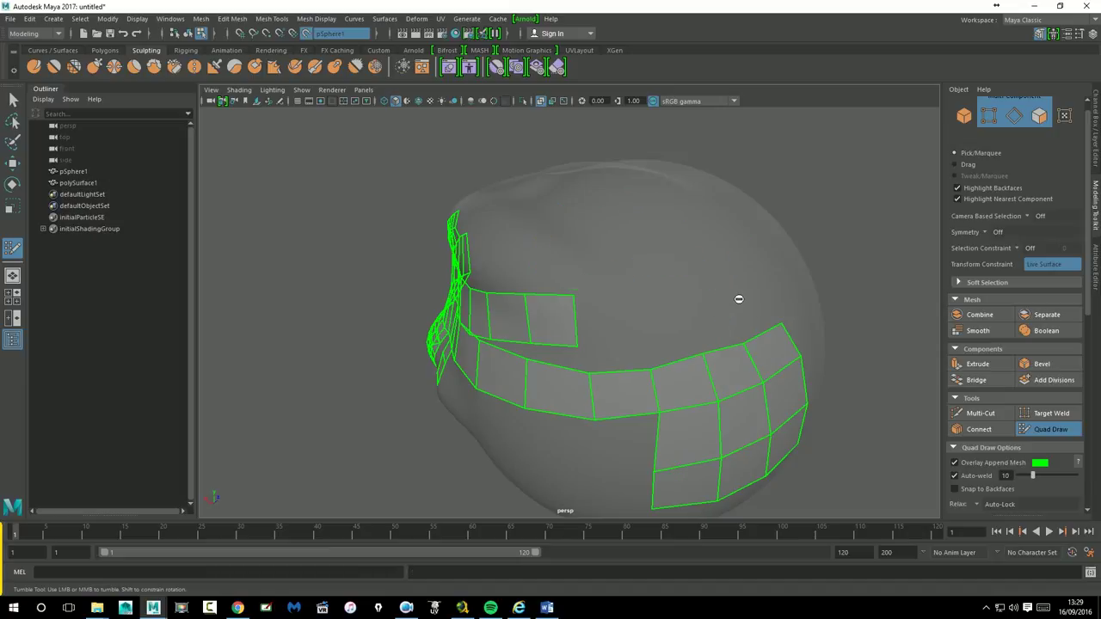
- Extrude a new quad row downward from the band's bottom edge
mouse_move(808, 210)
alt+mouse_down()
mouse_move(823, 214)
mouse_move(786, 244)
mouse_move(886, 238)
alt+mouse_up()
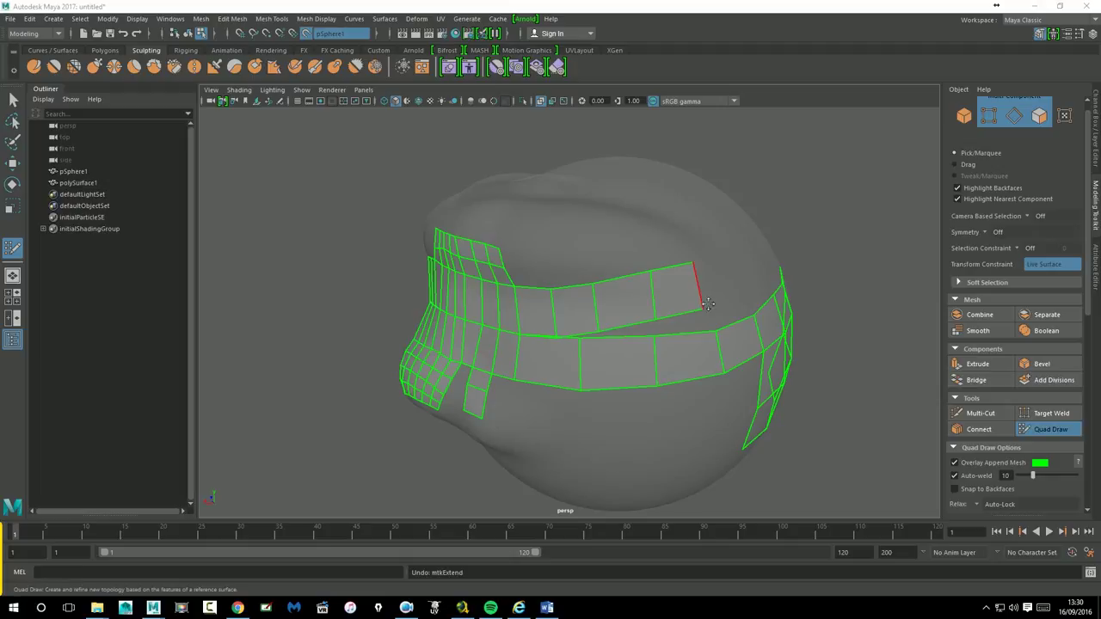
mouse_move(573, 342)
alt+mouse_down()
mouse_move(565, 334)
mouse_move(485, 356)
alt+mouse_up()
alt+middle_drag(485, 356, 496, 346)
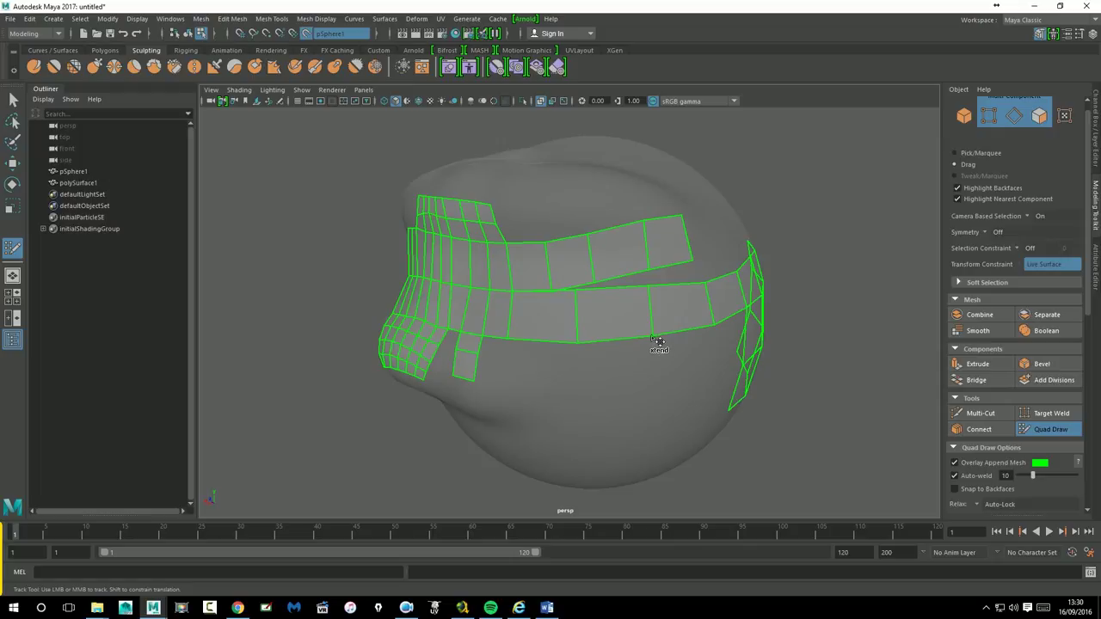
key(Tab)
mouse_move(610, 346)
mouse_down()
mouse_move(605, 410)
mouse_move(584, 464)
mouse_up()
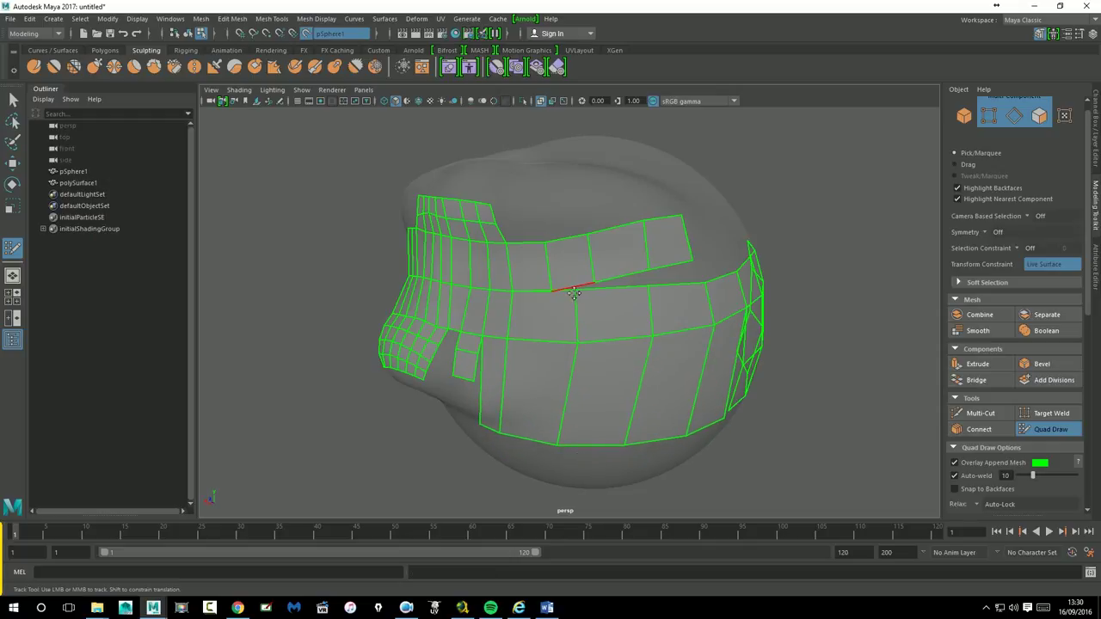
- Extrude a new quad row upward from the band's top edge on the other side
alt+drag(438, 306, 514, 315)
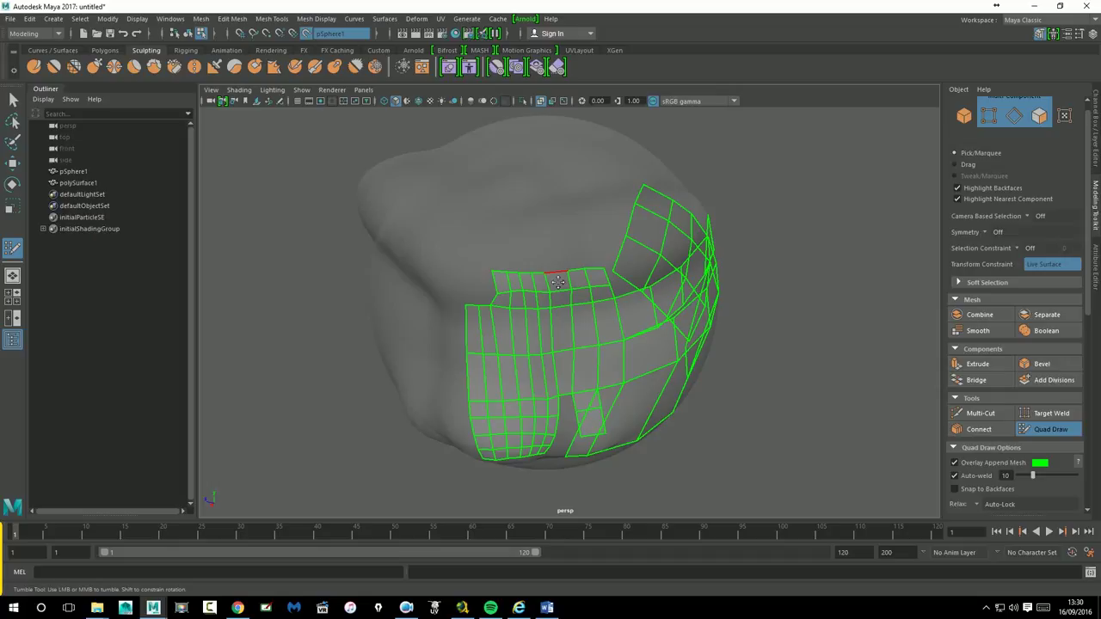
key(Tab)
drag(559, 275, 538, 196)
mouse_move(559, 275)
alt+mouse_down()
mouse_move(677, 274)
mouse_move(465, 289)
mouse_move(477, 286)
alt+mouse_up()
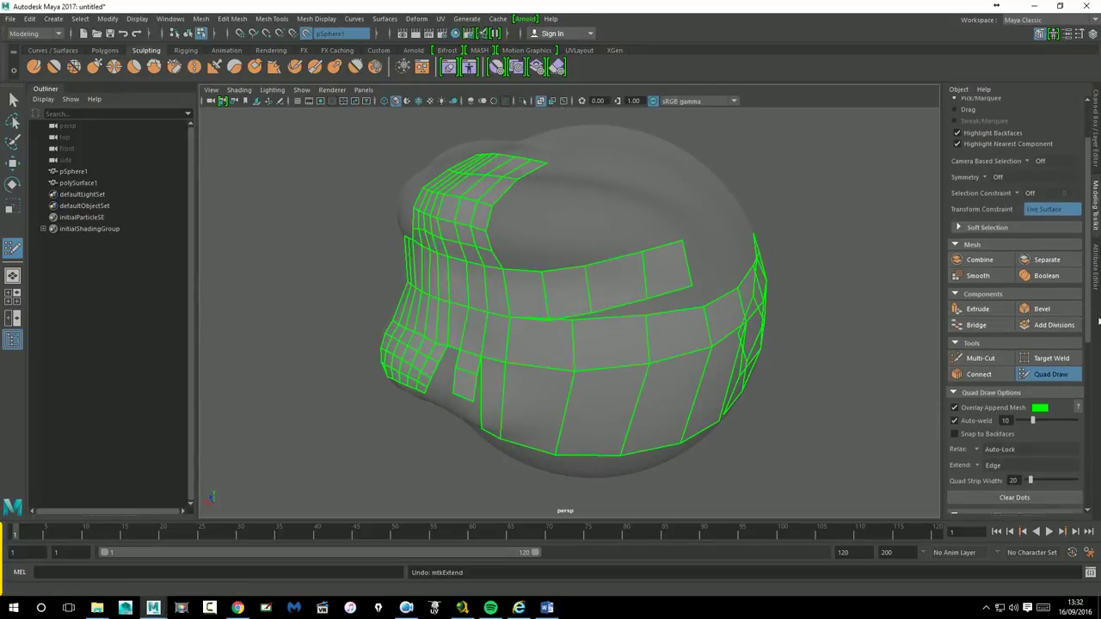
drag(1098, 320, 1093, 486)
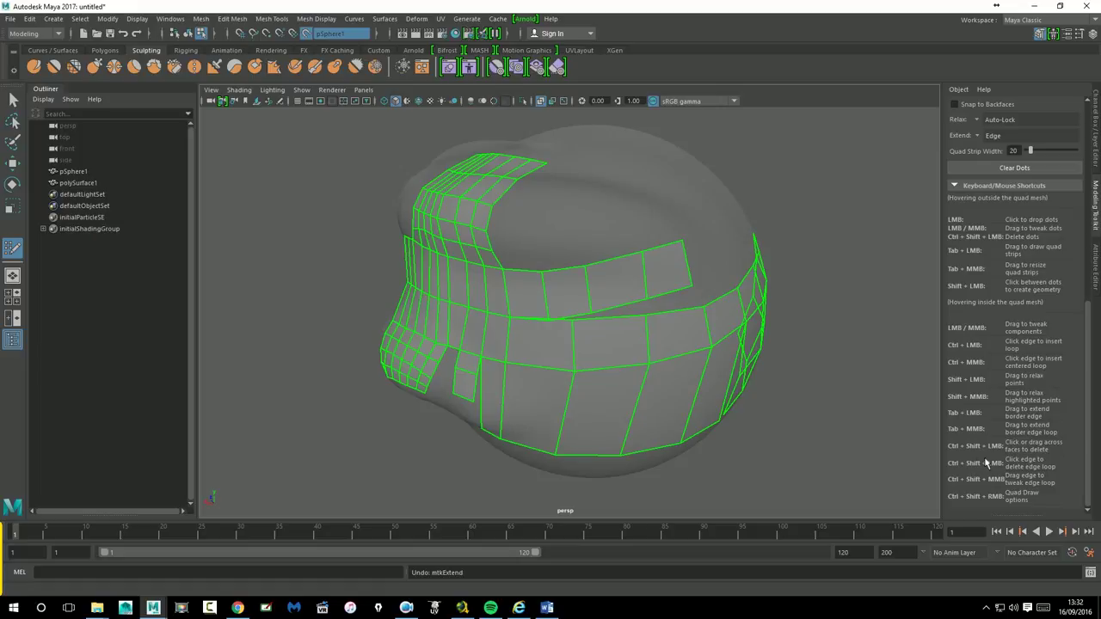
- Delete the top-edge quads, relax the band's lower faces, and switch to the Move tool
ctrl+shift+click(667, 276)
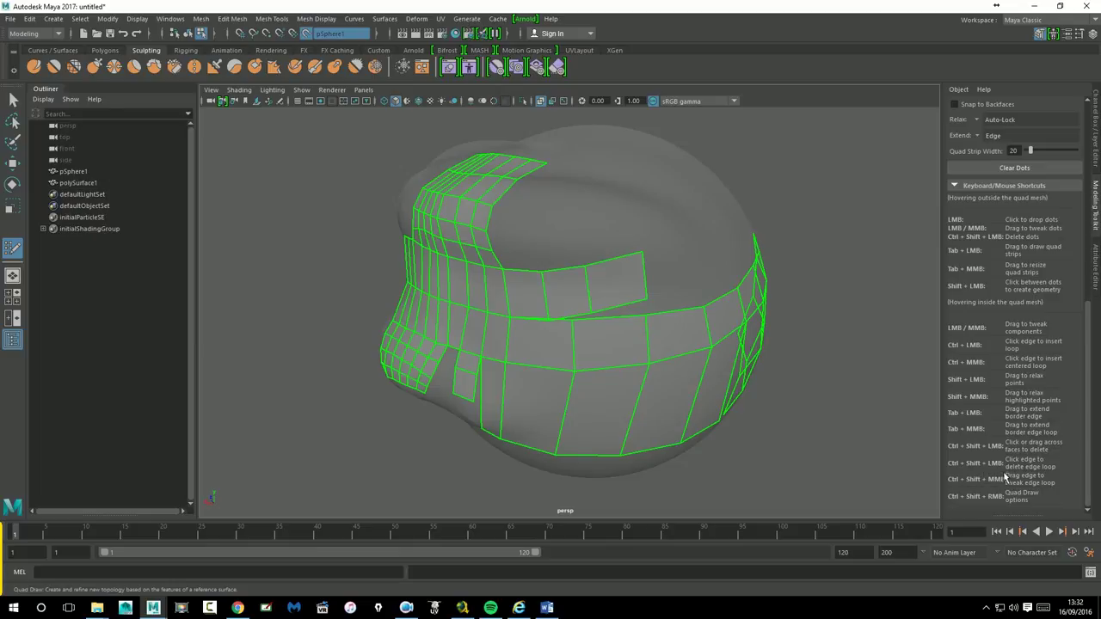
ctrl+shift+click(618, 261)
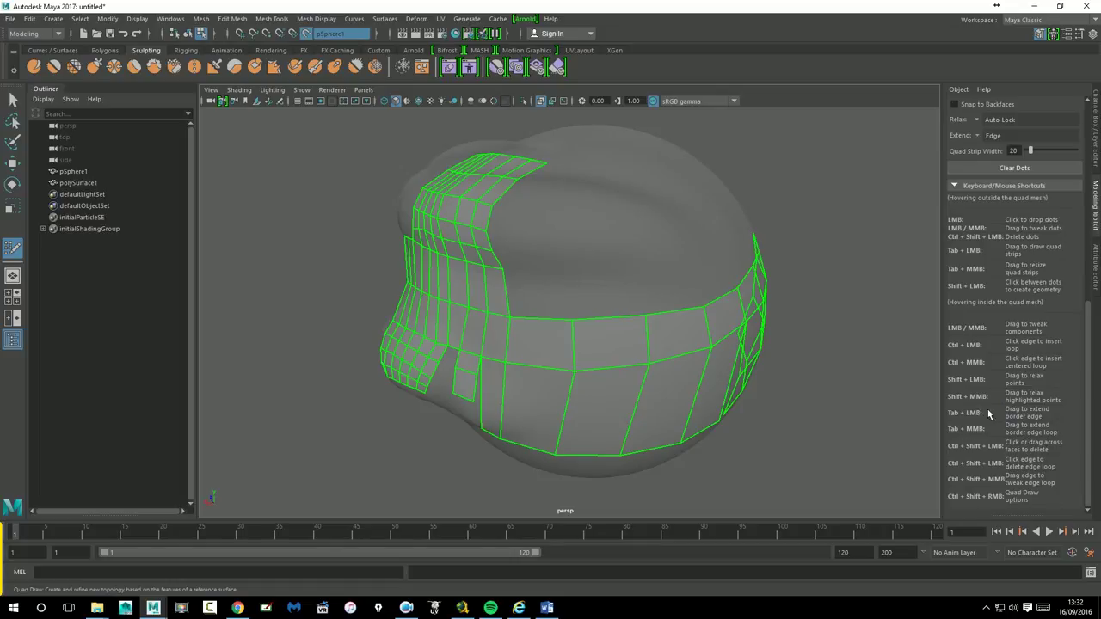
mouse_move(676, 364)
shift+mouse_down()
mouse_move(553, 361)
mouse_move(476, 333)
shift+mouse_up()
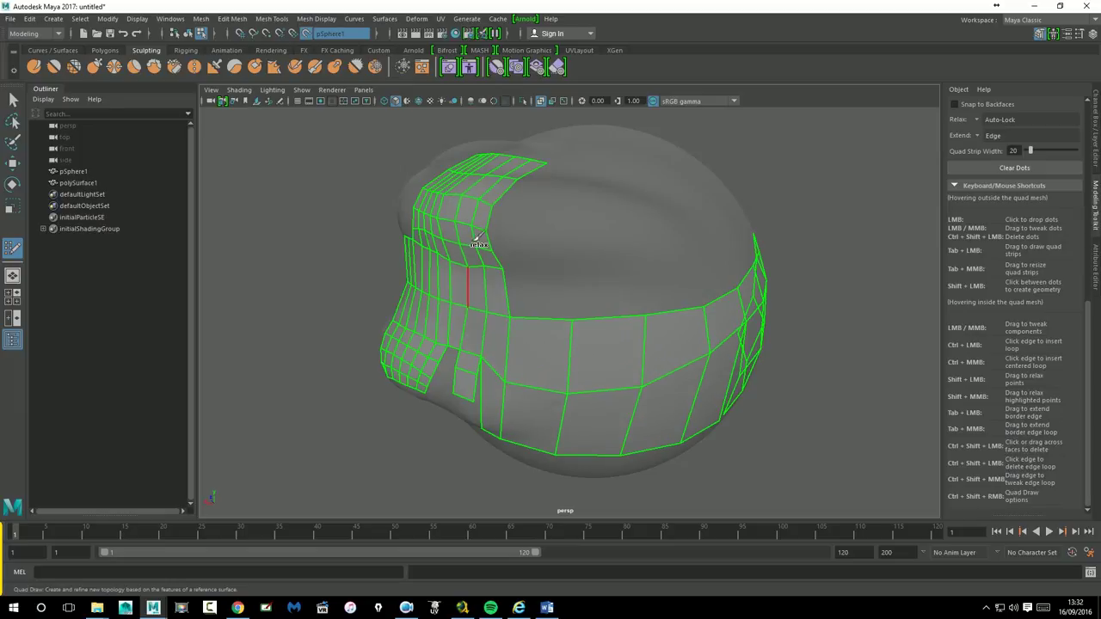
alt+drag(685, 222, 774, 224)
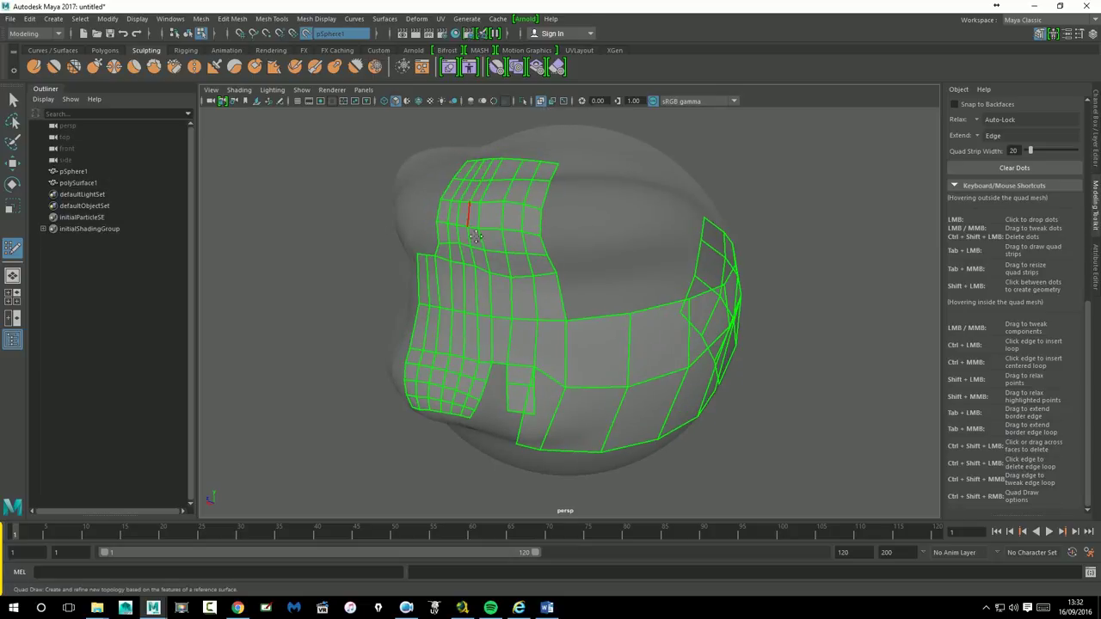
click(16, 170)
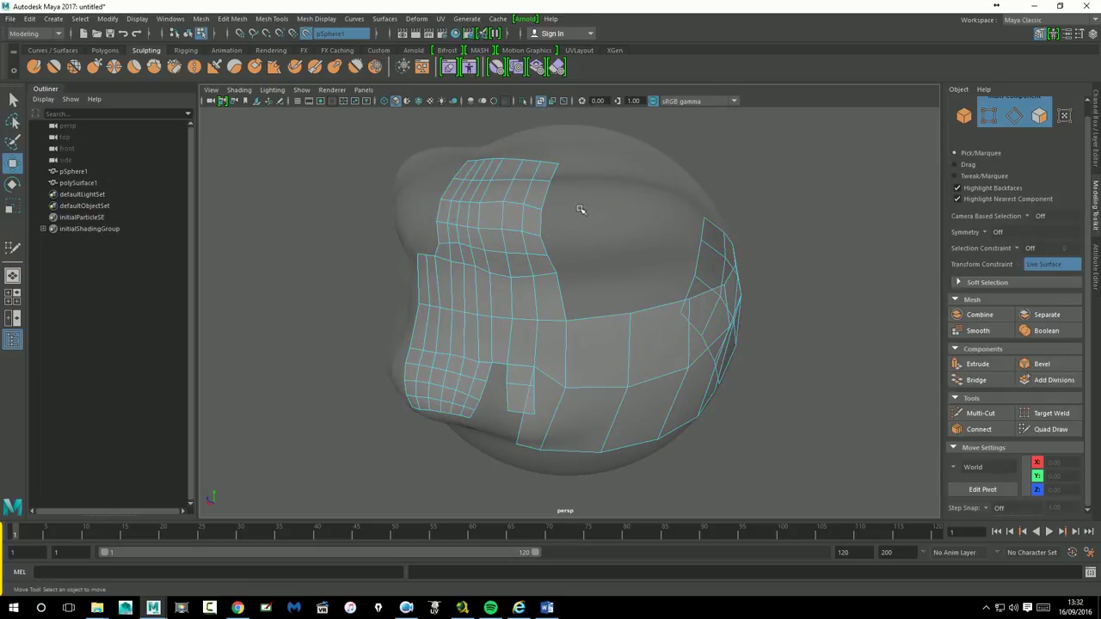
- Toggle X-ray shading off and back on while orbiting the sphere
click(74, 185)
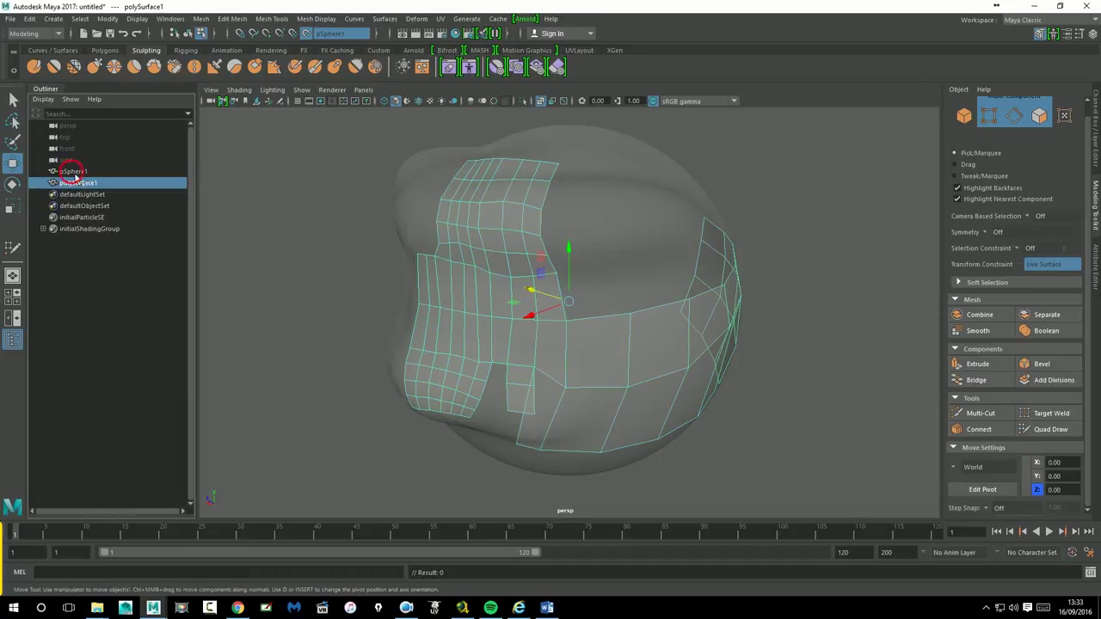
click(73, 173)
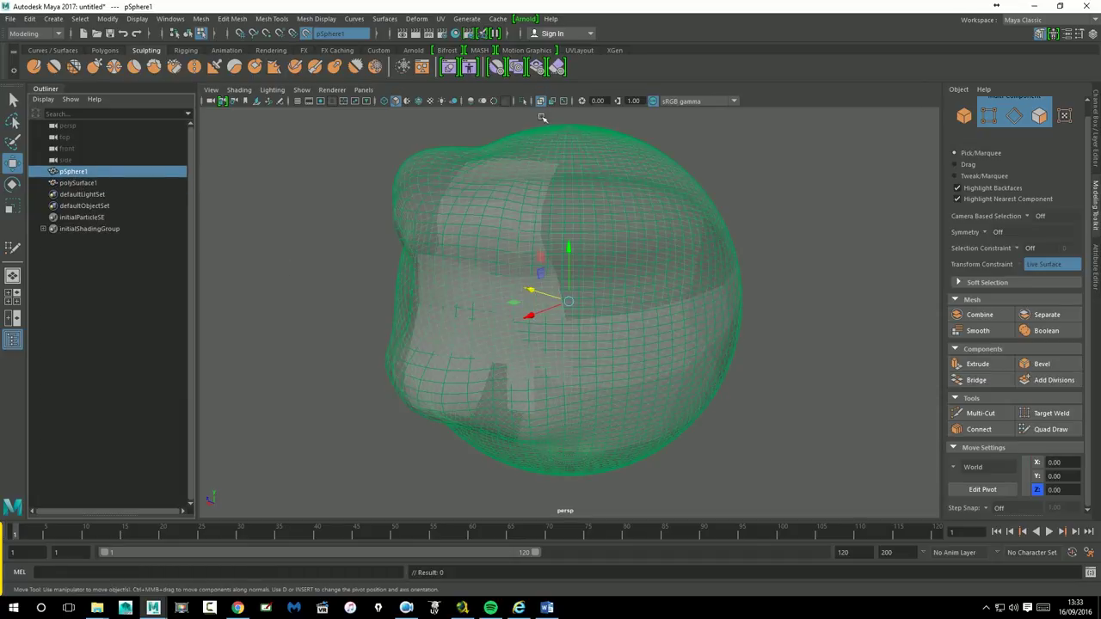
click(542, 102)
mouse_move(547, 116)
alt+mouse_down()
mouse_move(583, 171)
mouse_move(549, 130)
alt+mouse_up()
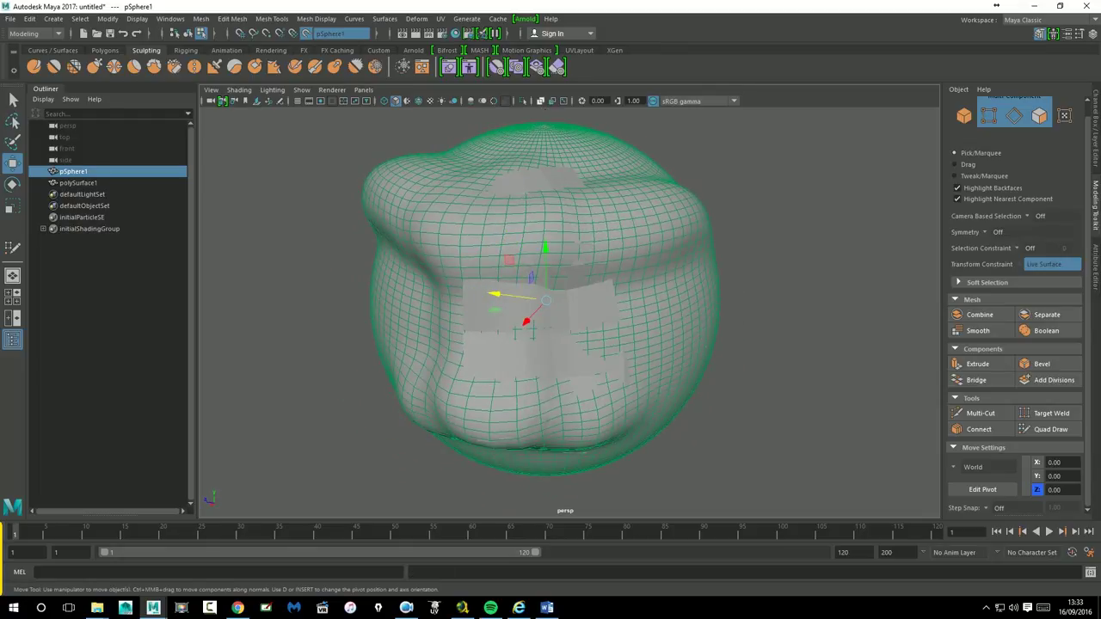
click(542, 102)
alt+drag(786, 201, 737, 201)
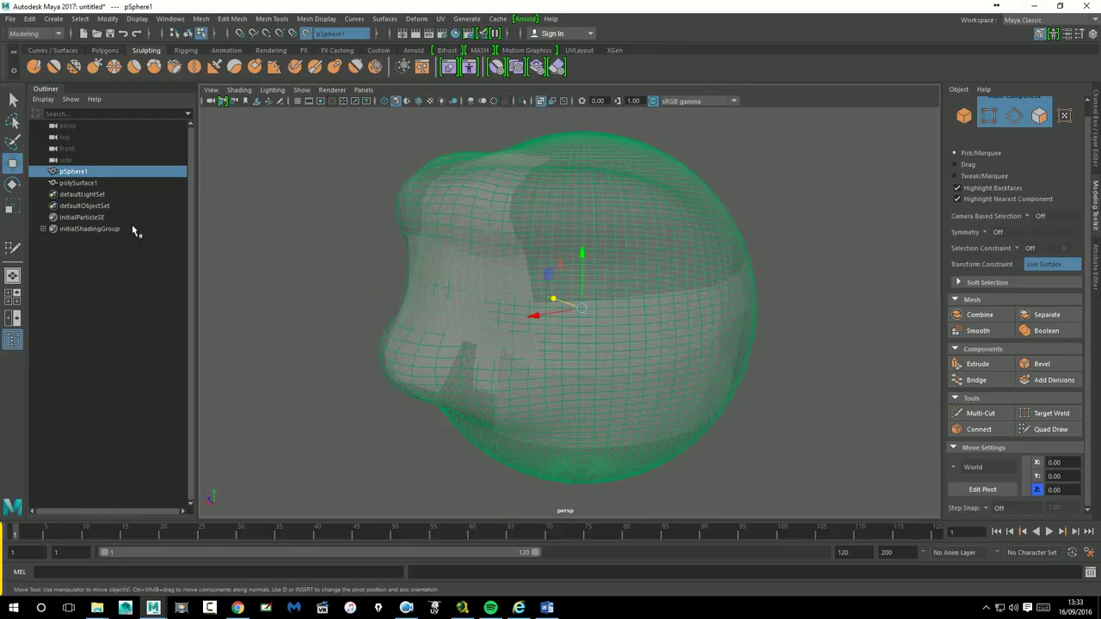
- Reselect polySurface1 and resume Quad Draw on it
click(77, 184)
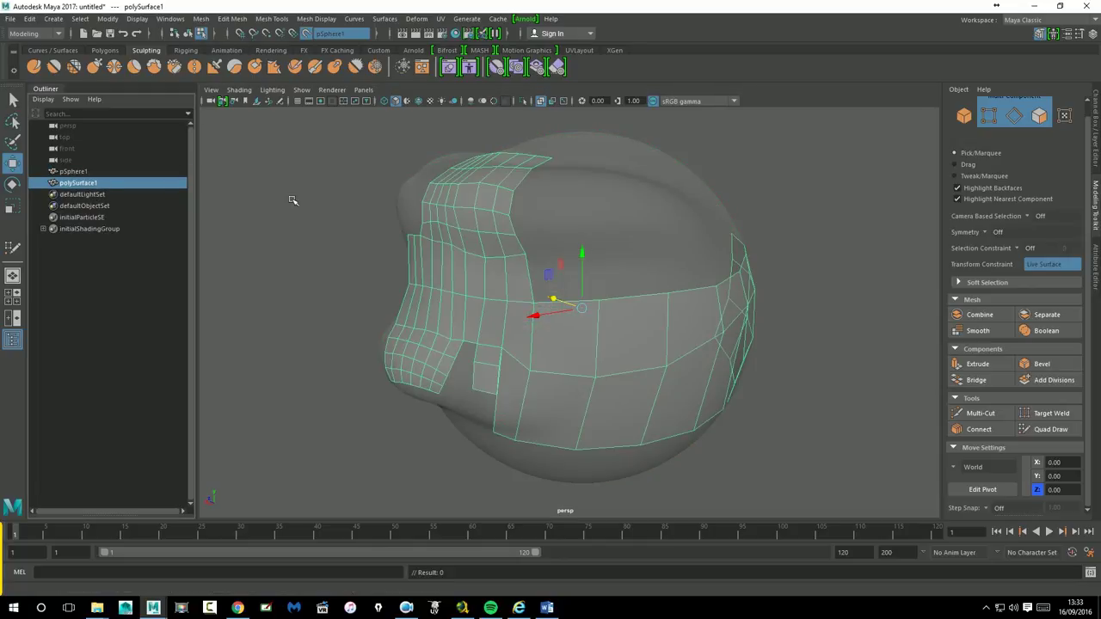
click(1048, 429)
mouse_move(766, 213)
alt+mouse_down()
mouse_move(710, 223)
mouse_move(877, 310)
alt+mouse_up()
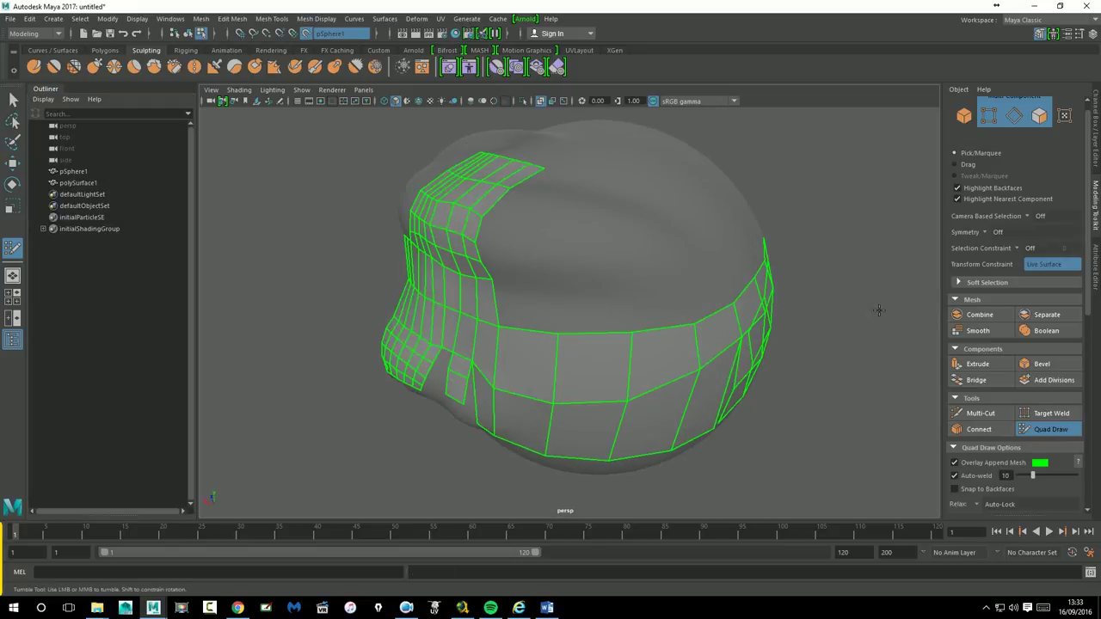
- Toggle the green mesh overlay off and on, keeping Relax at Auto-Lock and Extend at Edge
click(960, 468)
click(959, 468)
alt+drag(848, 447, 866, 431)
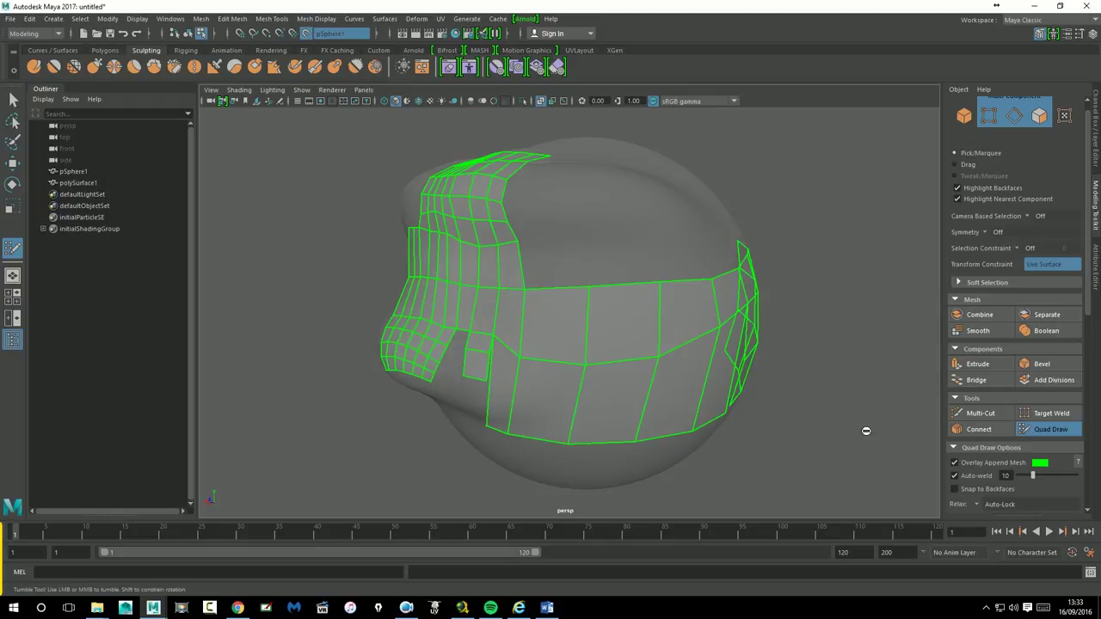
scroll(1001, 505, down, 1)
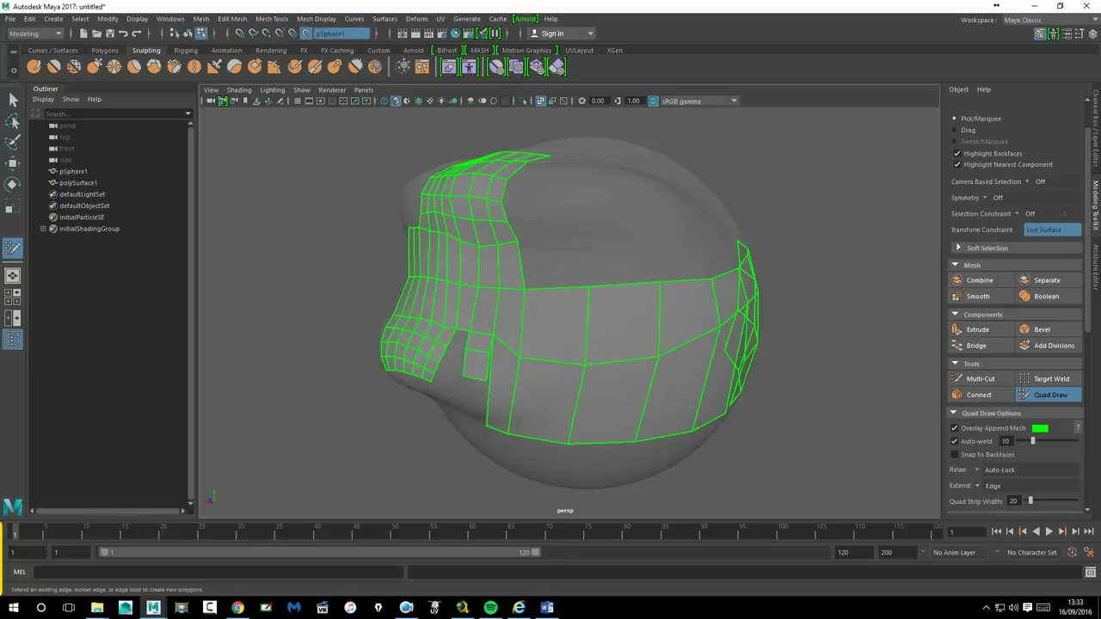
click(978, 470)
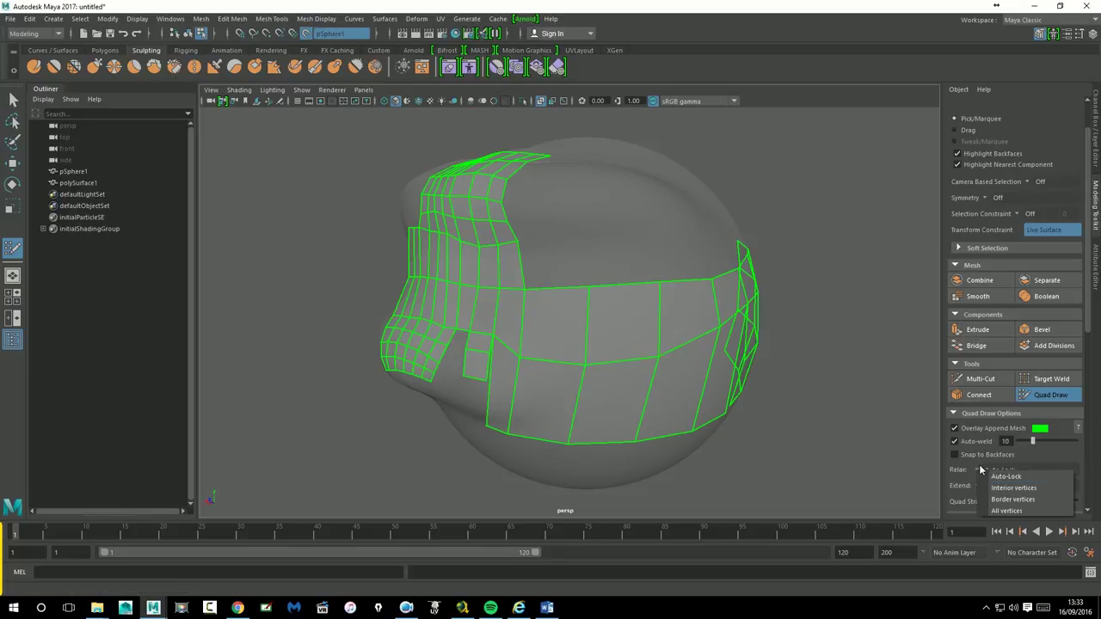
click(978, 469)
click(979, 486)
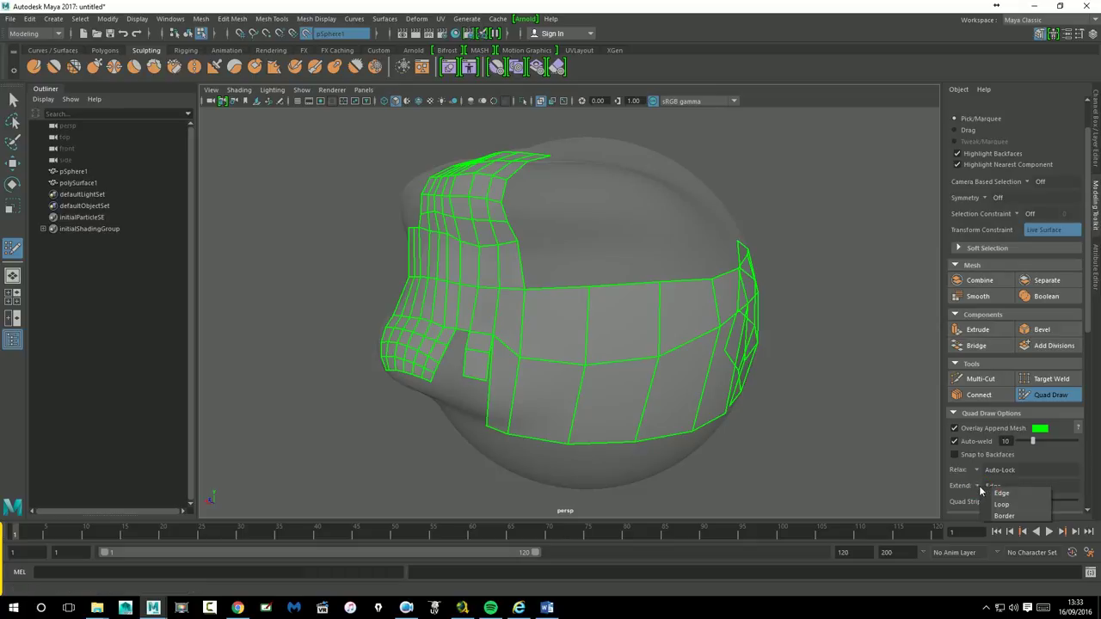
click(982, 488)
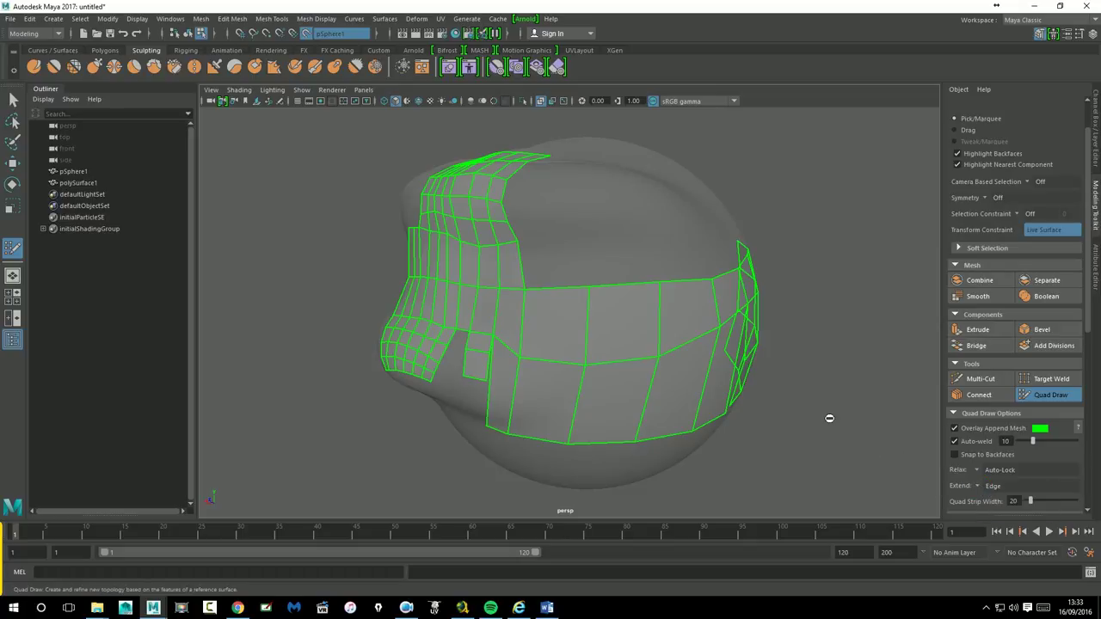
- Reframe to a front view of the head and collapse the Quad Draw Options
mouse_move(694, 293)
alt+mouse_down()
mouse_move(719, 292)
mouse_move(702, 289)
alt+mouse_up()
alt+right_drag(794, 283, 670, 295)
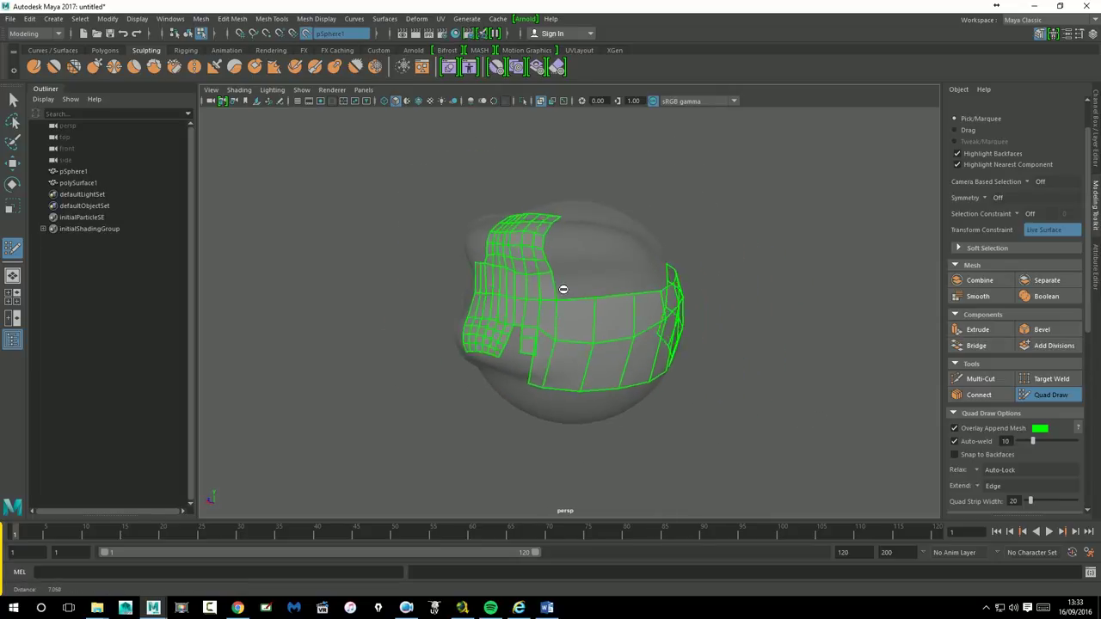
mouse_move(670, 295)
alt+mouse_down()
mouse_move(697, 336)
mouse_move(636, 344)
alt+mouse_up()
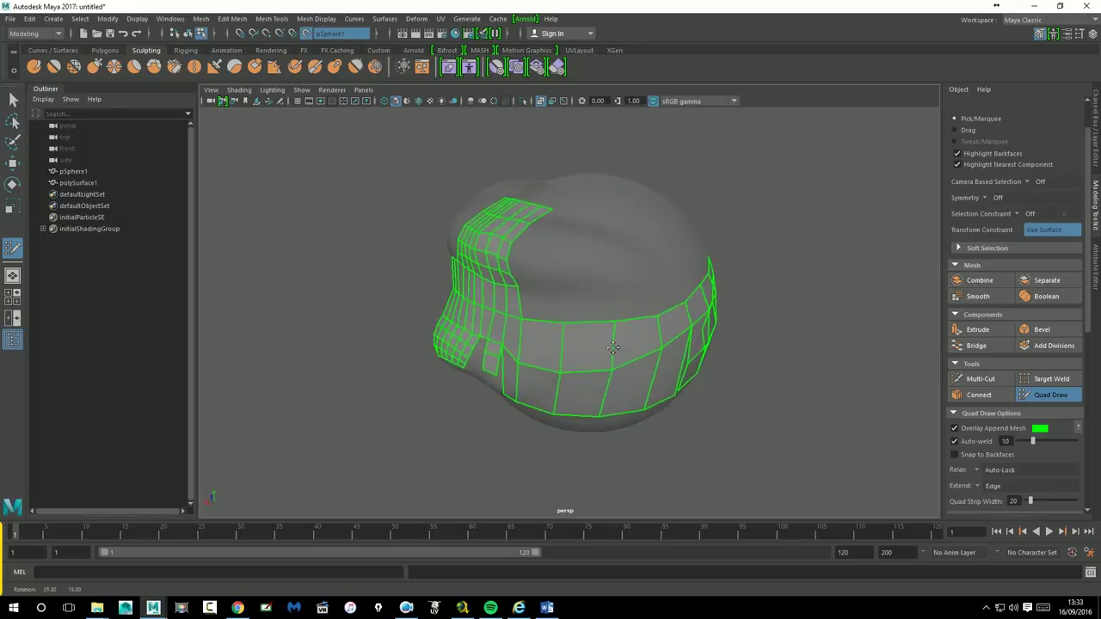
scroll(1023, 387, down, 5)
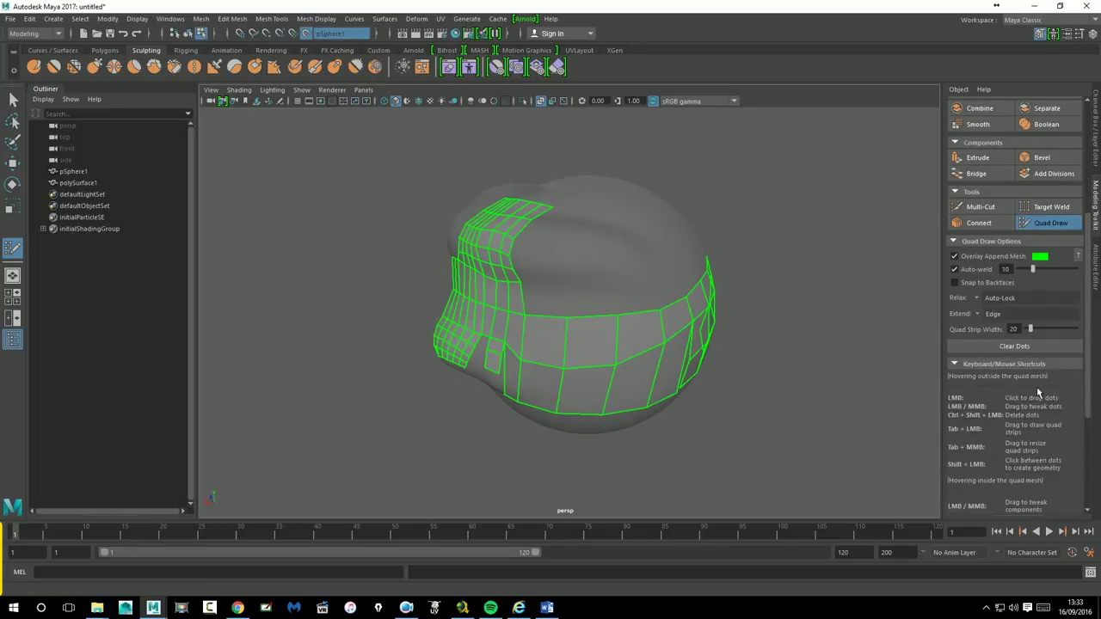
scroll(1006, 396, up, 4)
click(959, 378)
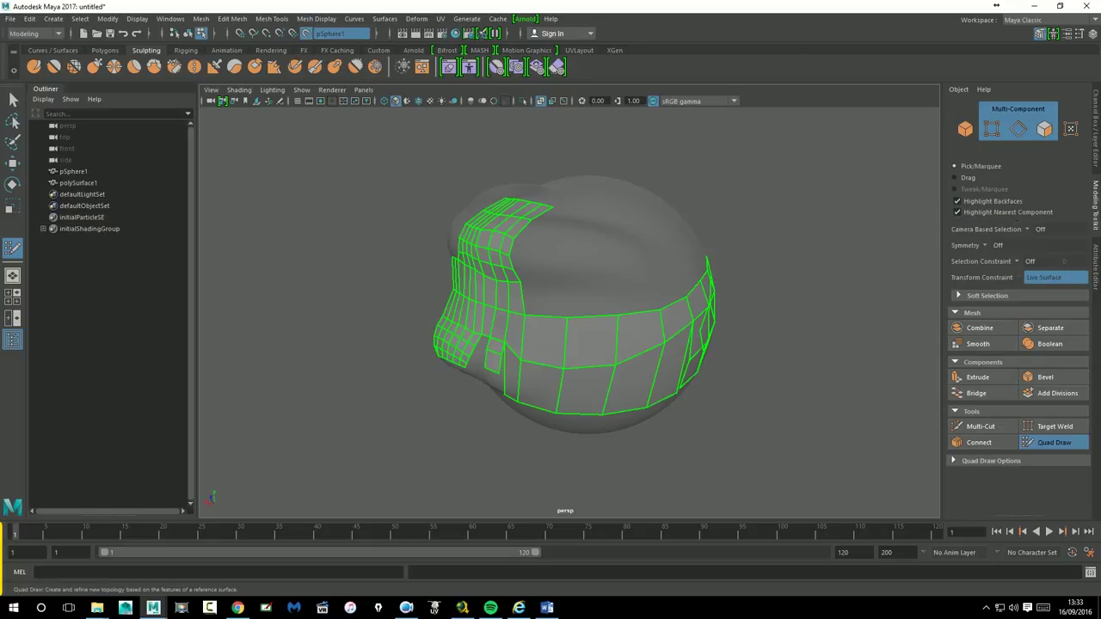
- Switch to the Move tool and browse the Mesh and Curves menus
click(12, 162)
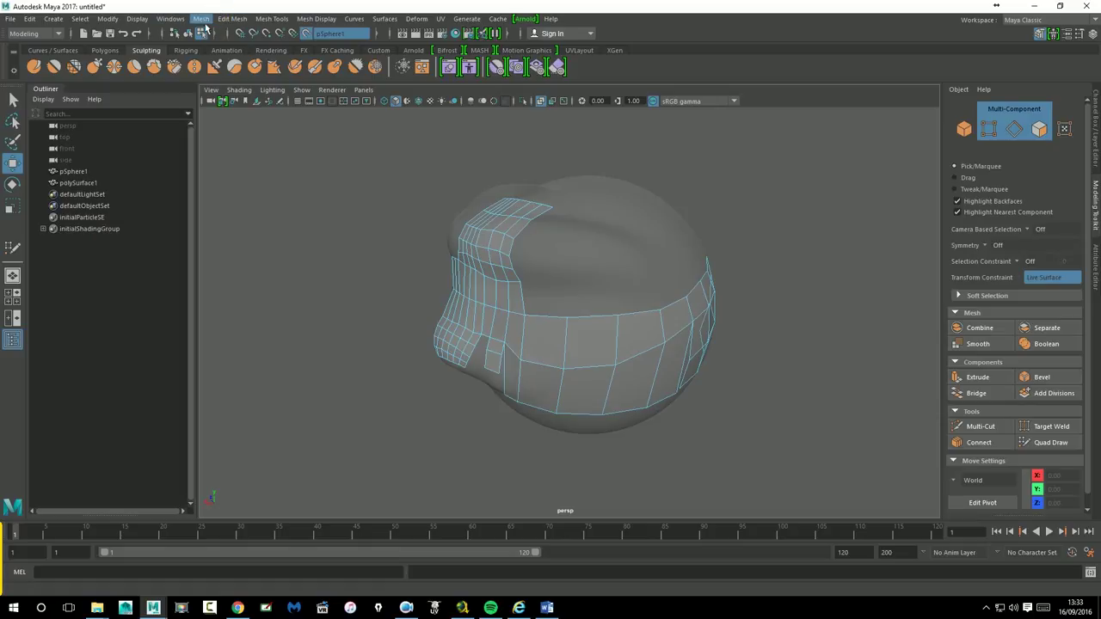
click(201, 19)
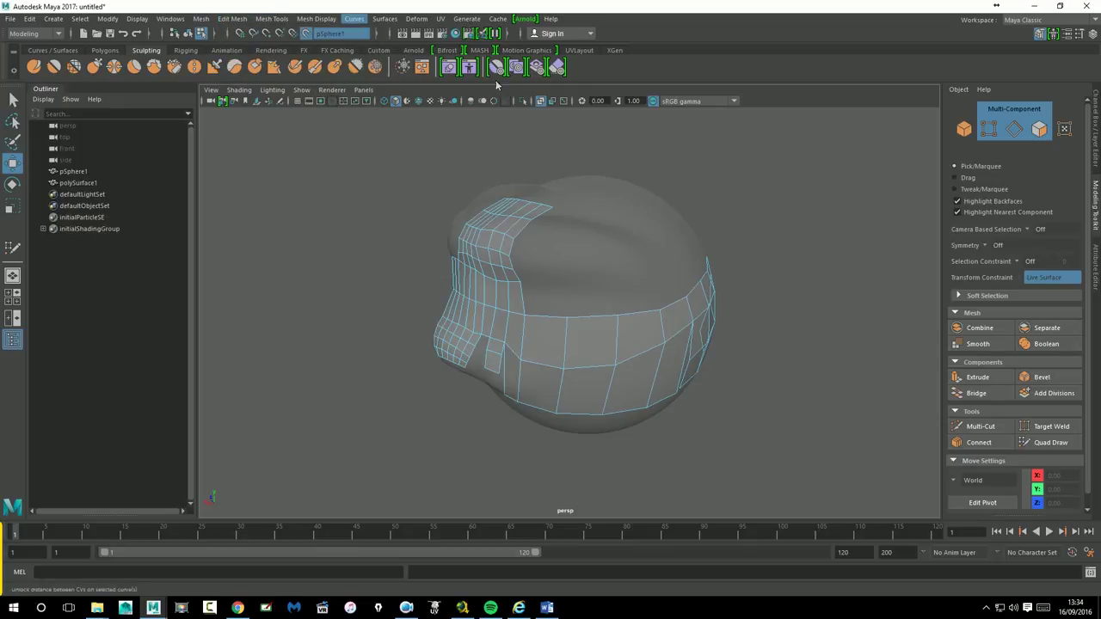
click(353, 19)
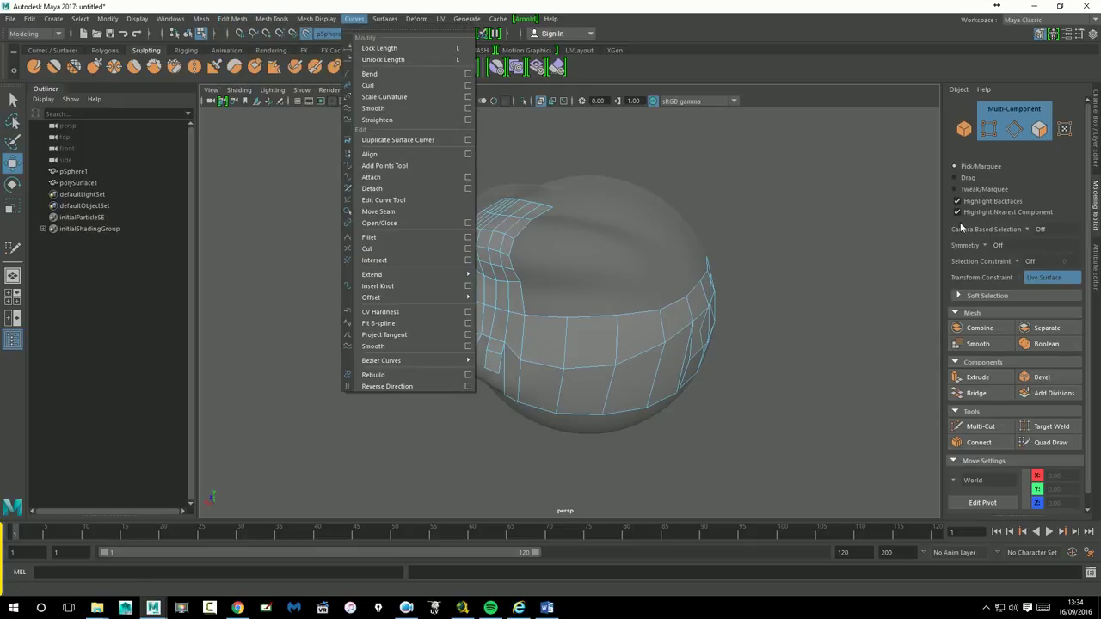
click(977, 245)
- Confirm the Symmetry setting stays Off
click(985, 247)
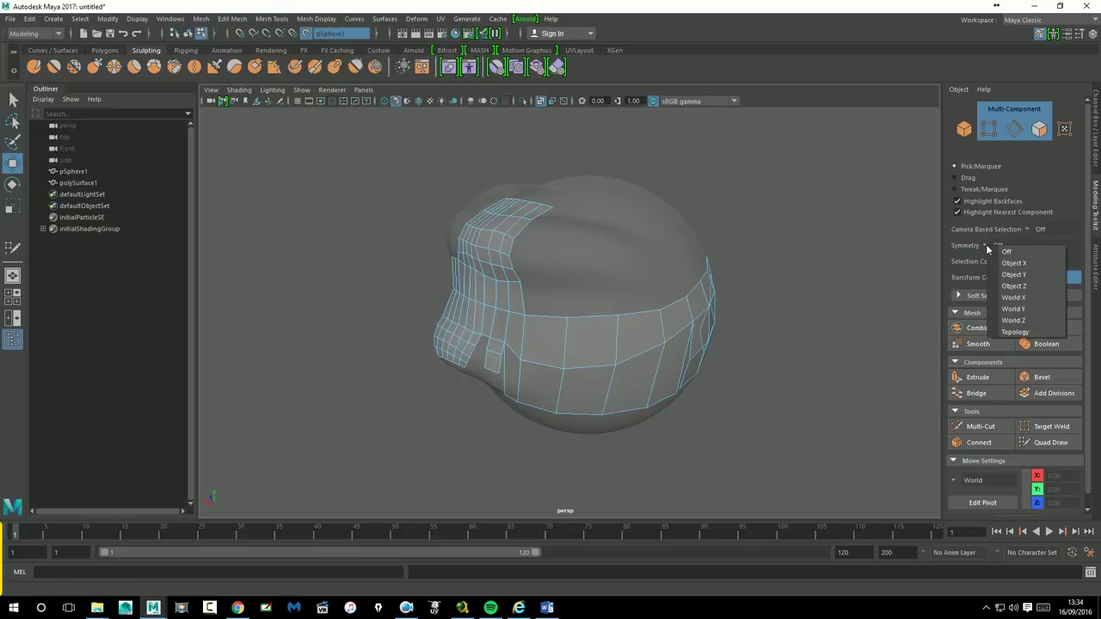
click(970, 249)
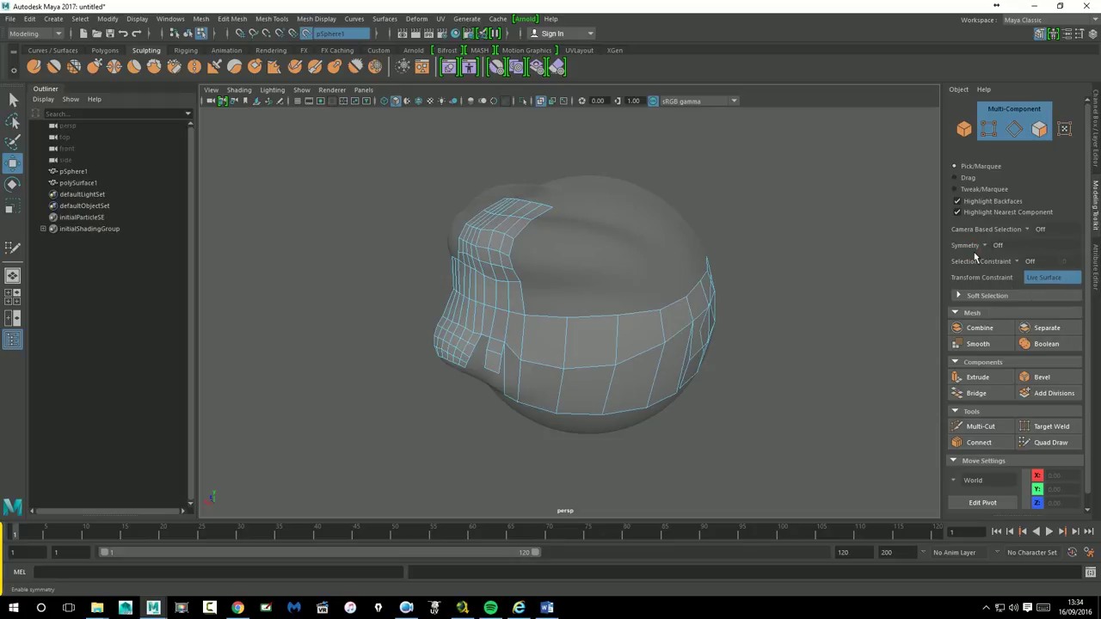
alt+drag(454, 304, 532, 297)
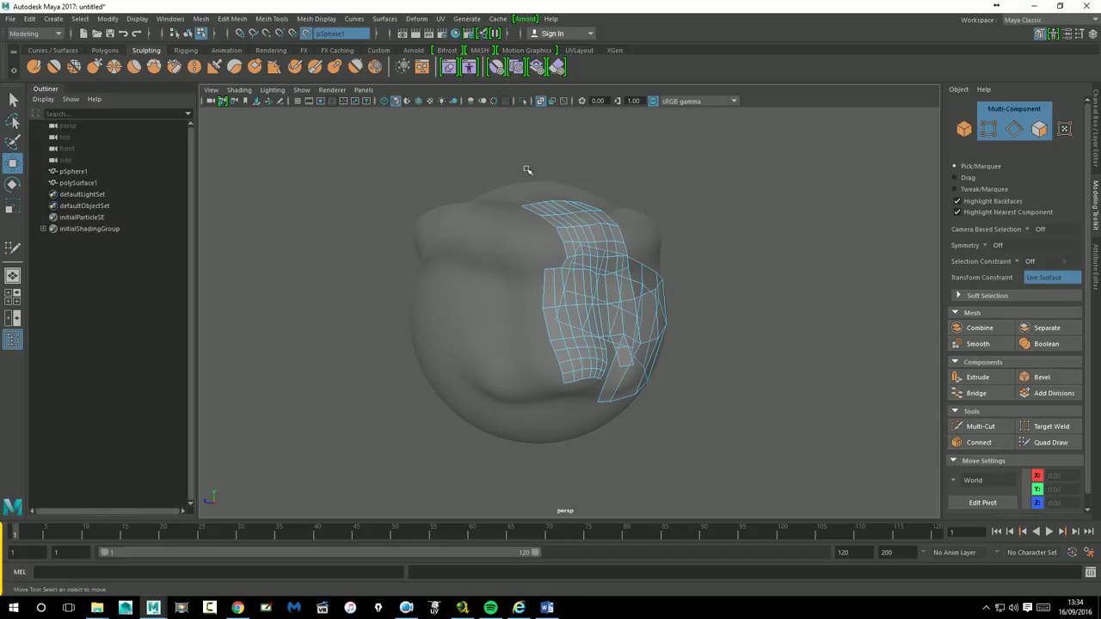
- Switch to Object Mode and delete the retopology mesh polySurface1
alt+drag(656, 205, 620, 208)
right_drag(550, 246, 607, 214)
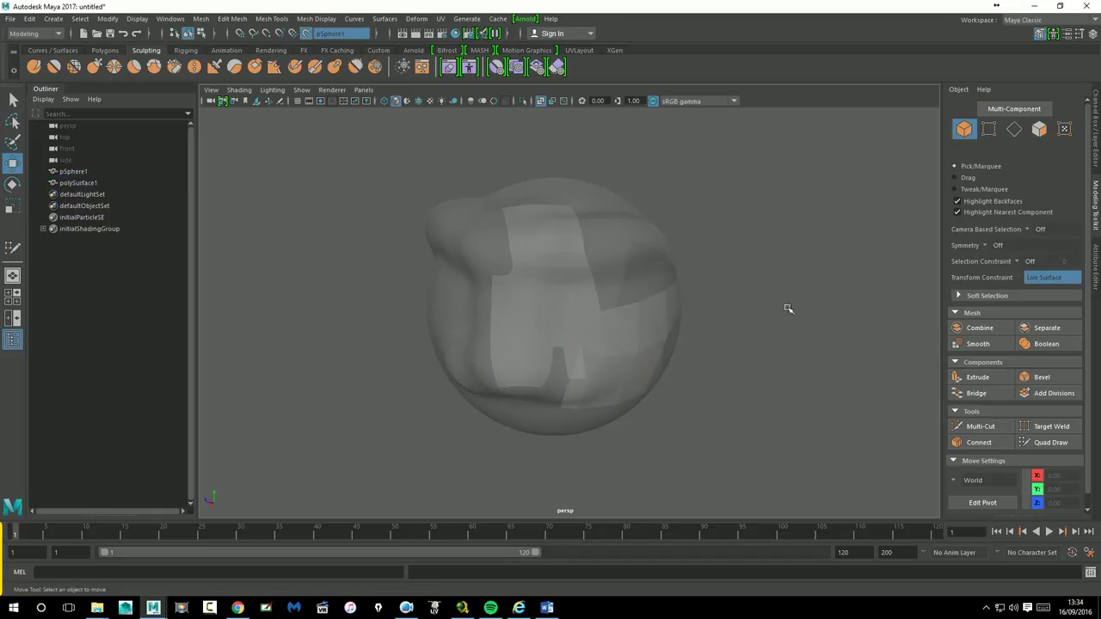
click(535, 333)
key(Delete)
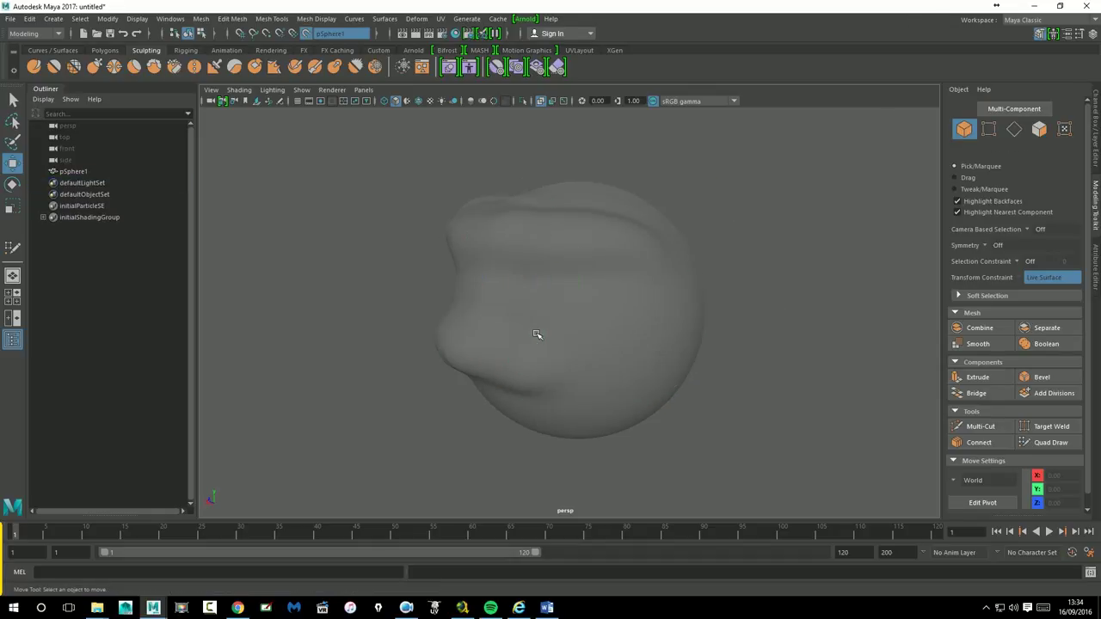
- Turn off Make Live on pSphere1, delete it, and show the grid
click(67, 175)
click(306, 32)
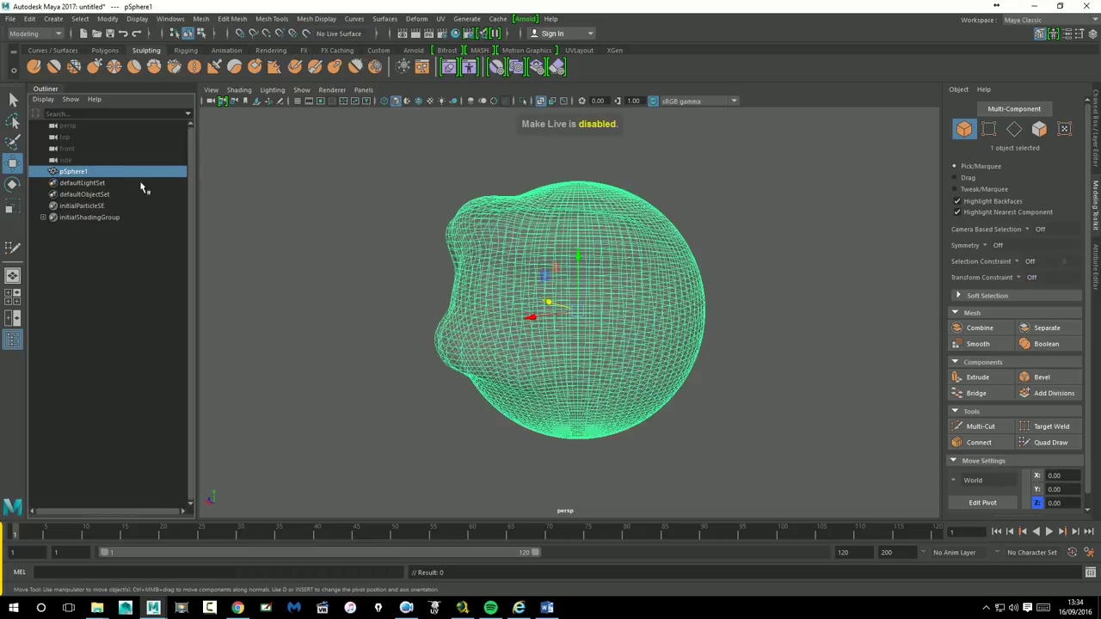
key(Delete)
click(658, 234)
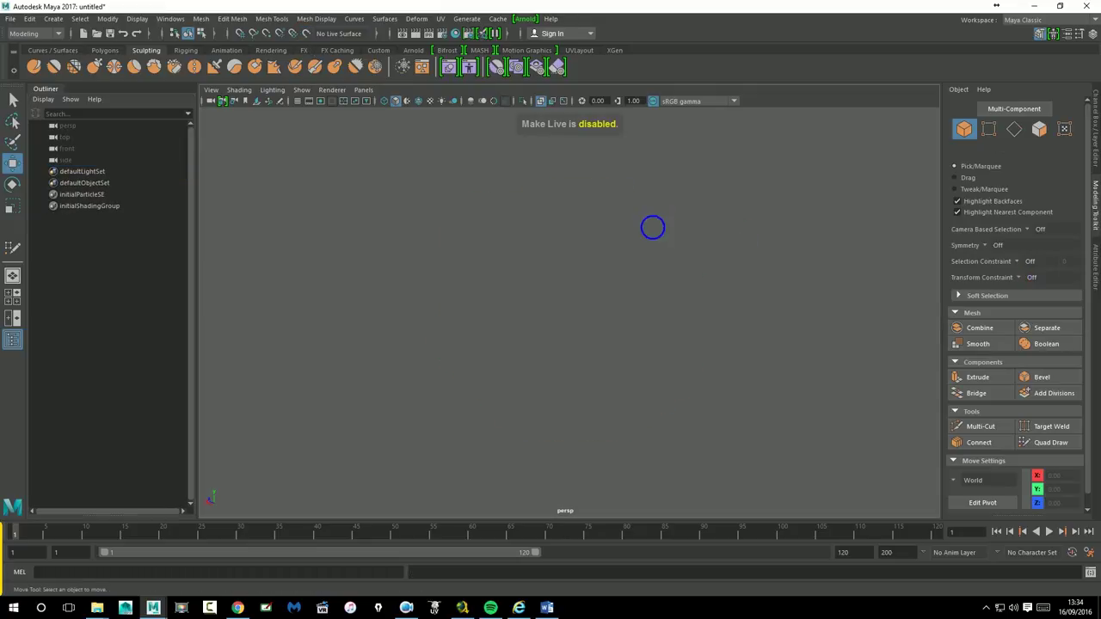
click(308, 101)
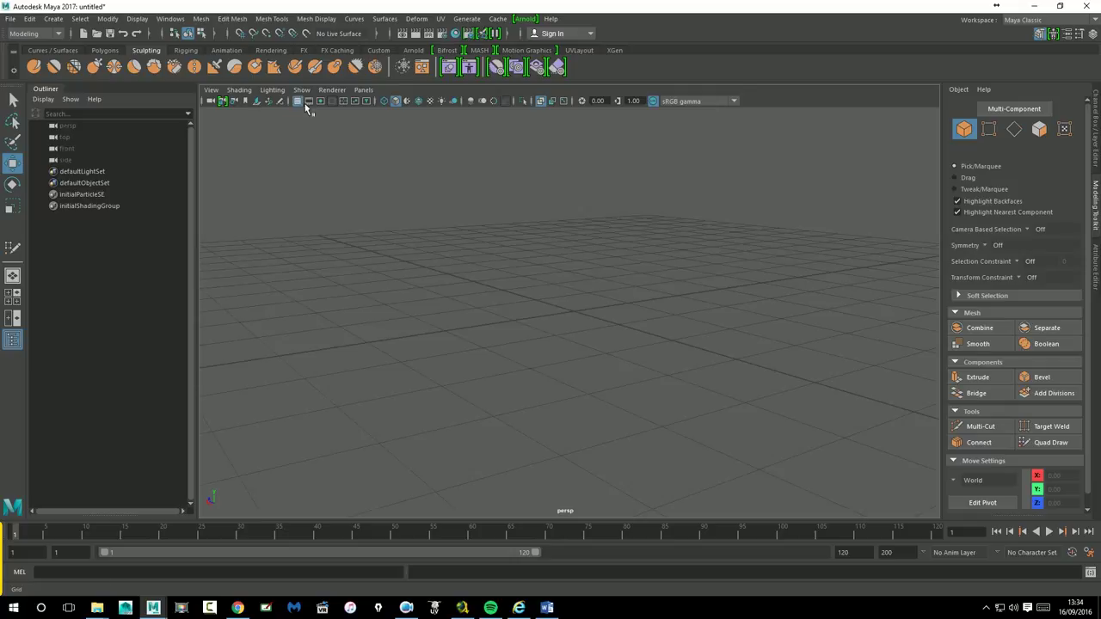
mouse_move(656, 283)
alt+mouse_down()
mouse_move(584, 300)
mouse_move(615, 344)
mouse_move(516, 322)
mouse_move(565, 319)
mouse_move(559, 307)
alt+mouse_up()
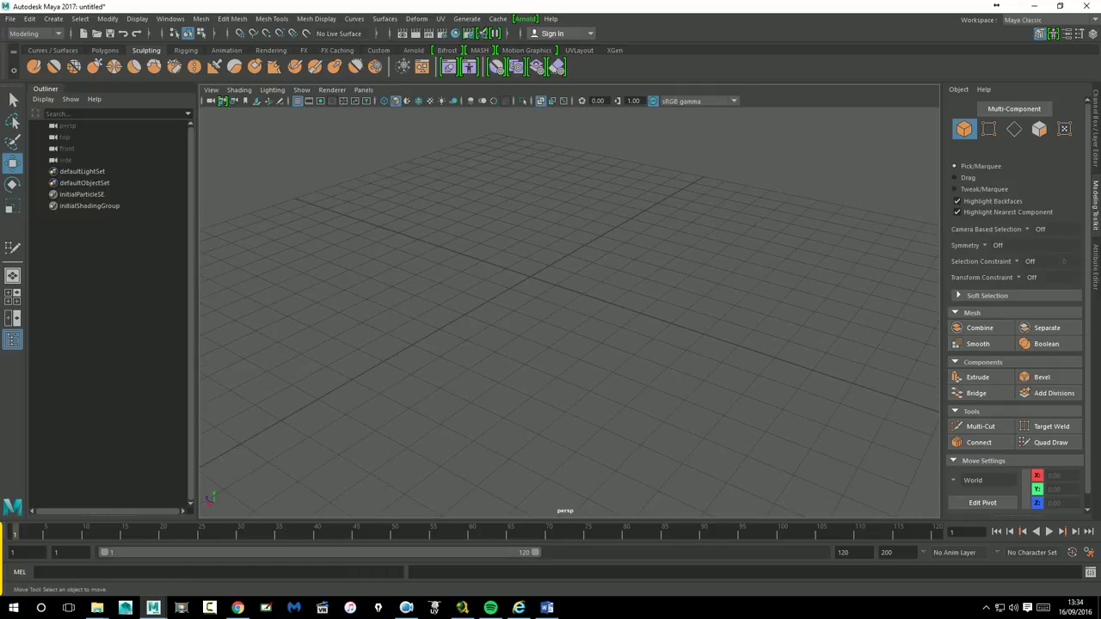